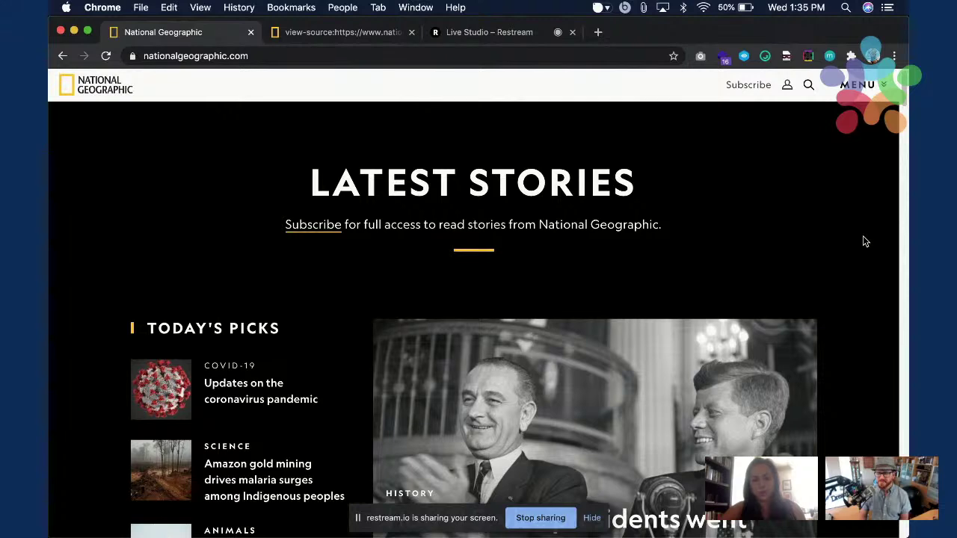
Examine the Latest Stories section of the National Geographic homepage, including Today's Picks and the featured articles.
scroll(865, 242, down, 1)
scroll(865, 241, up, 1)
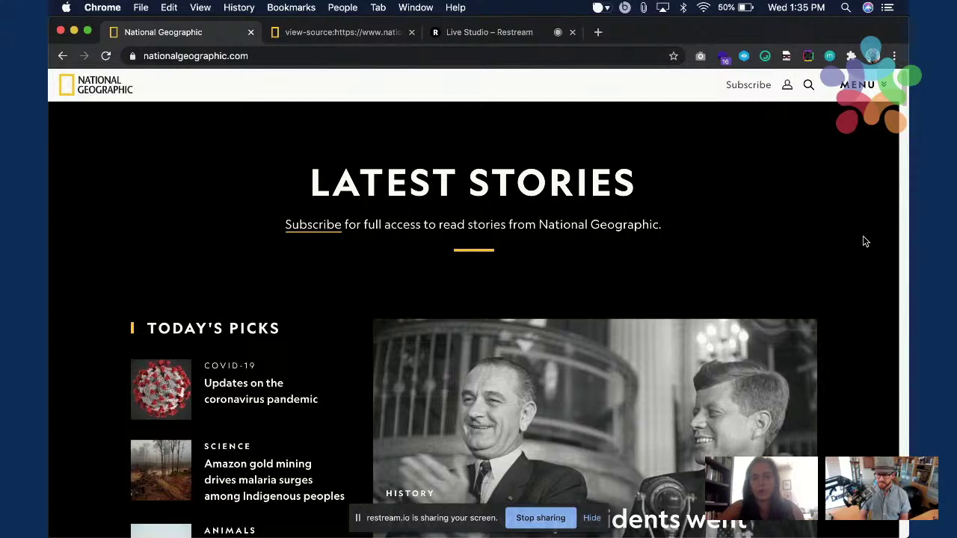
scroll(869, 256, down, 3)
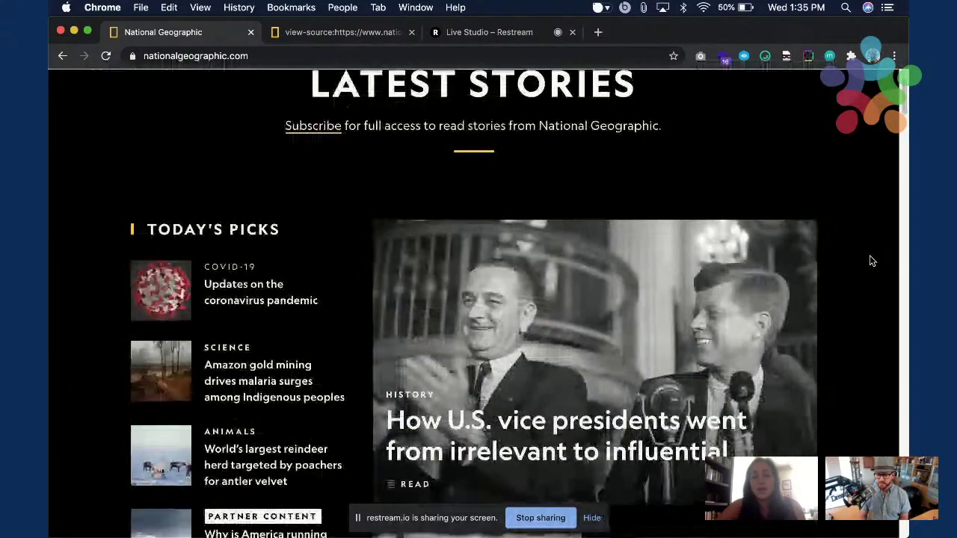
scroll(869, 258, down, 2)
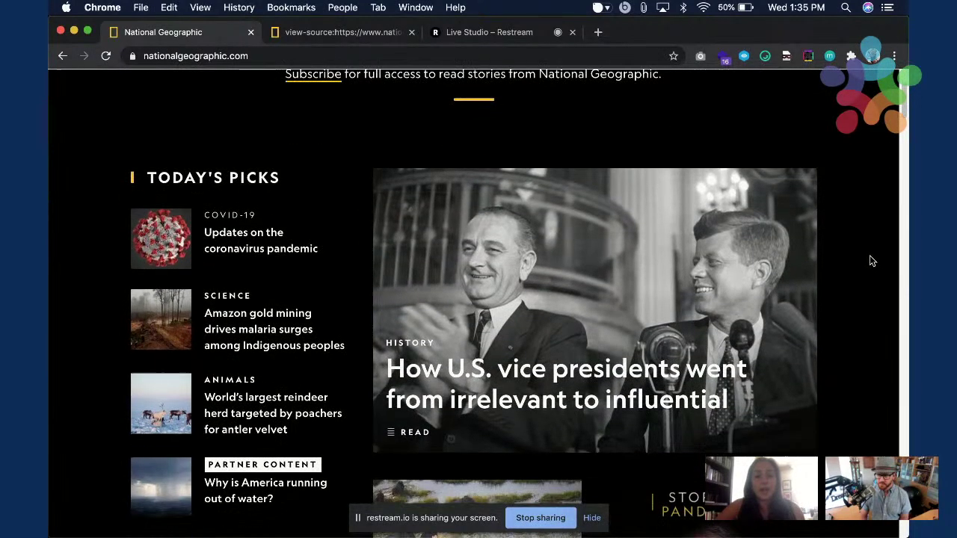
scroll(869, 257, up, 5)
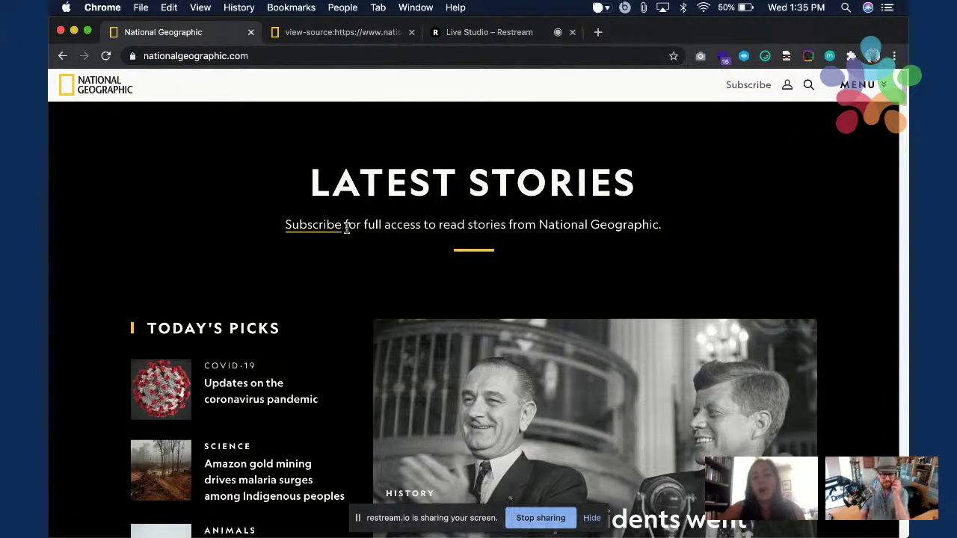
scroll(324, 323, down, 1)
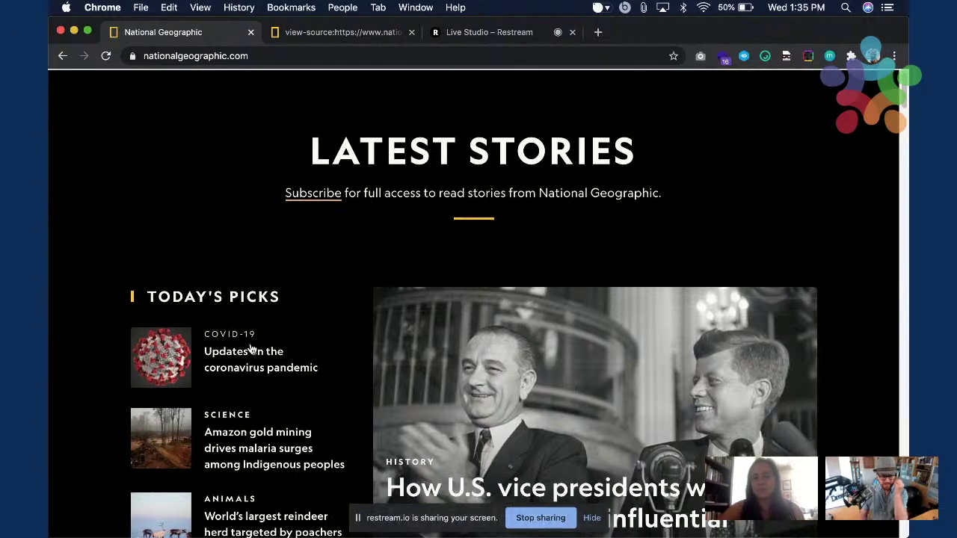
scroll(758, 254, up, 1)
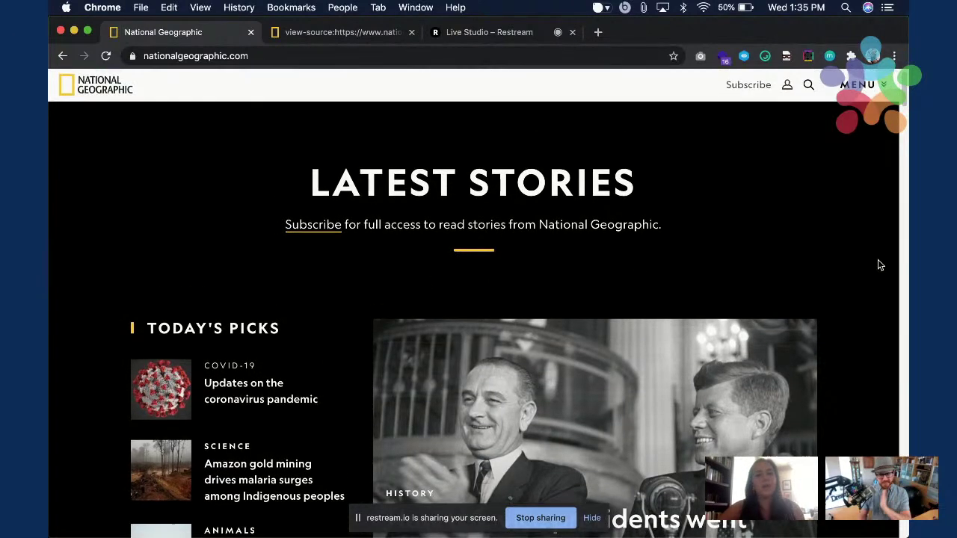
scroll(879, 264, down, 2)
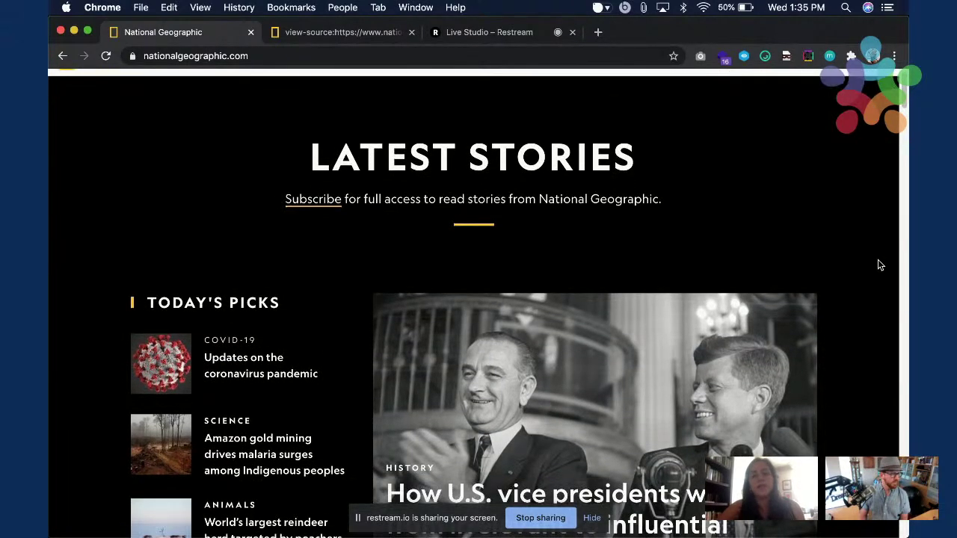
scroll(879, 264, down, 2)
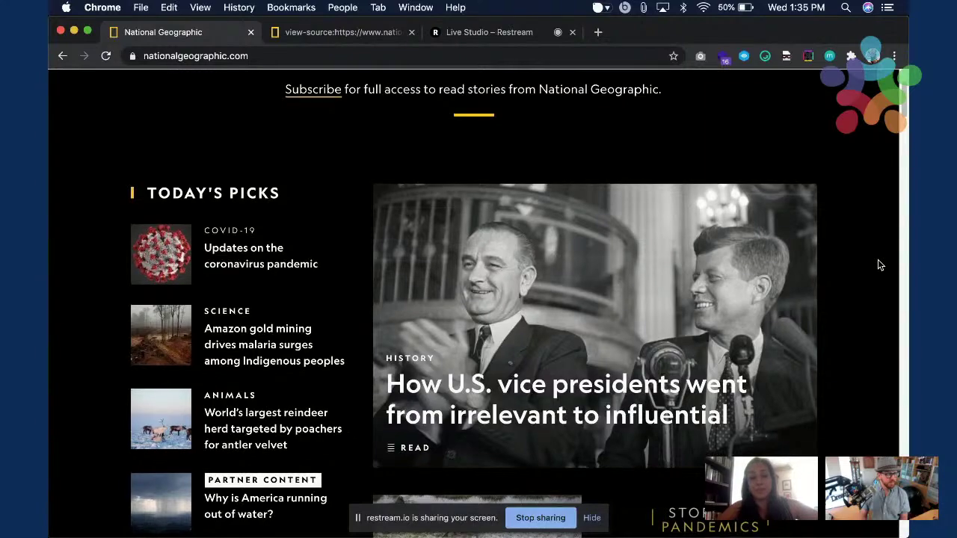
scroll(879, 264, down, 6)
scroll(879, 264, down, 5)
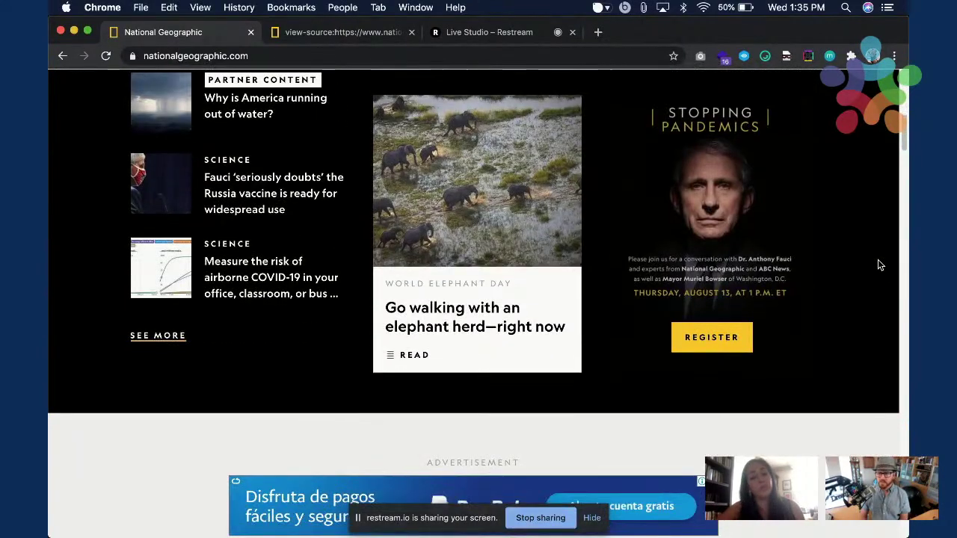
Review the Nat Geo TV Presents section, including the SHARKFEST 2020 feature and the Discover More Nat Geo TV show posters.
scroll(879, 254, down, 10)
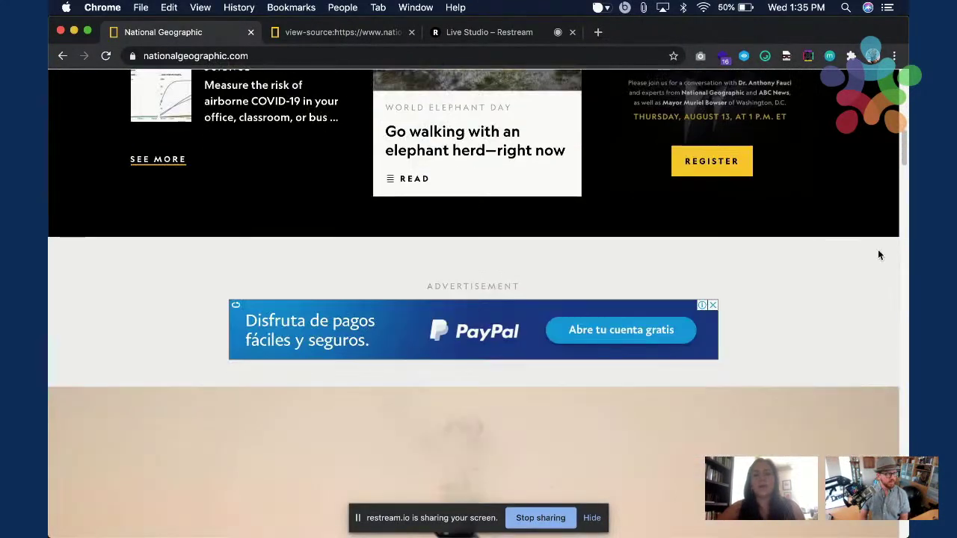
scroll(879, 254, down, 4)
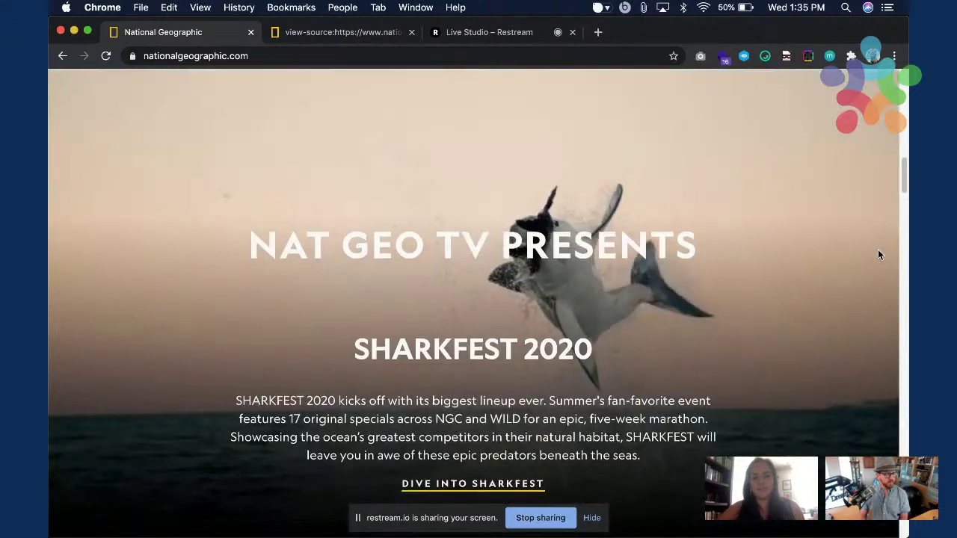
scroll(877, 255, down, 4)
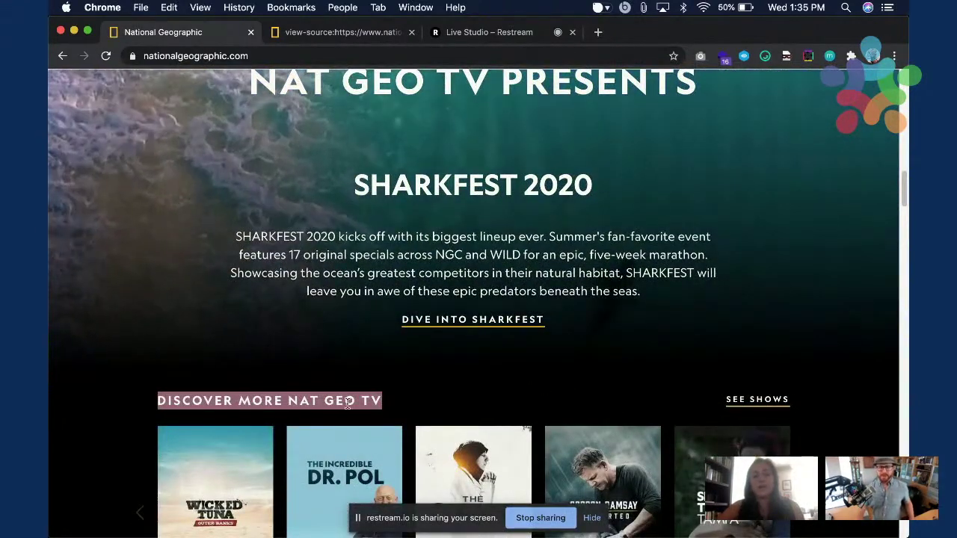
click(471, 398)
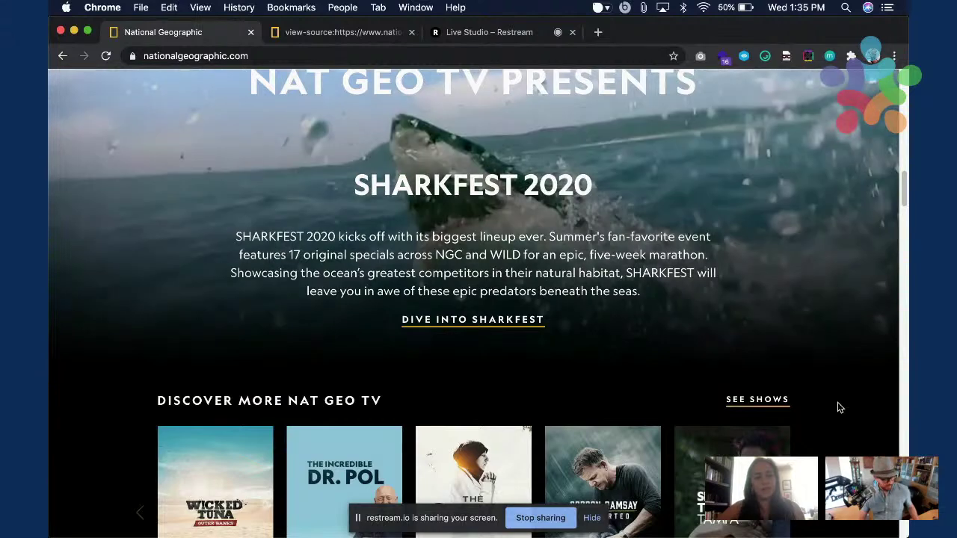
scroll(837, 406, down, 4)
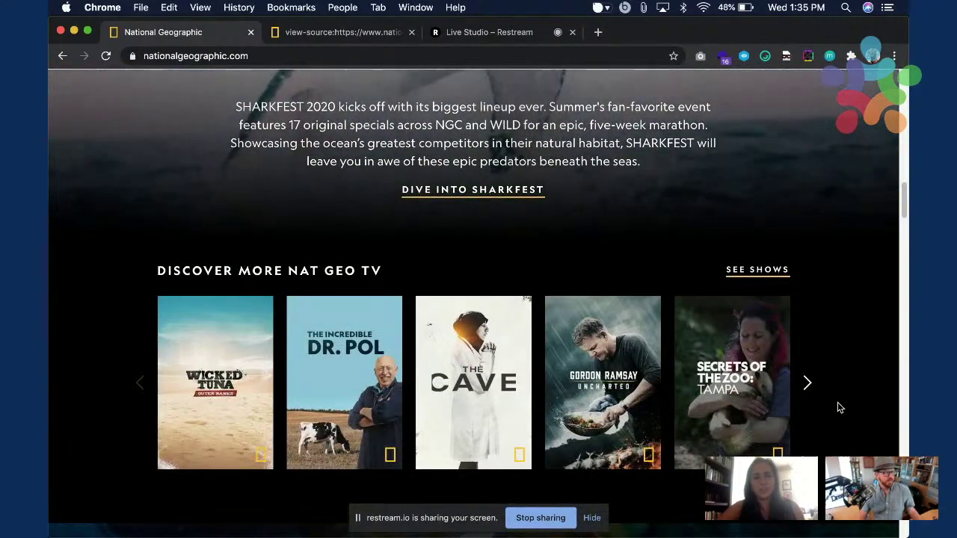
scroll(839, 407, down, 1)
scroll(838, 407, down, 5)
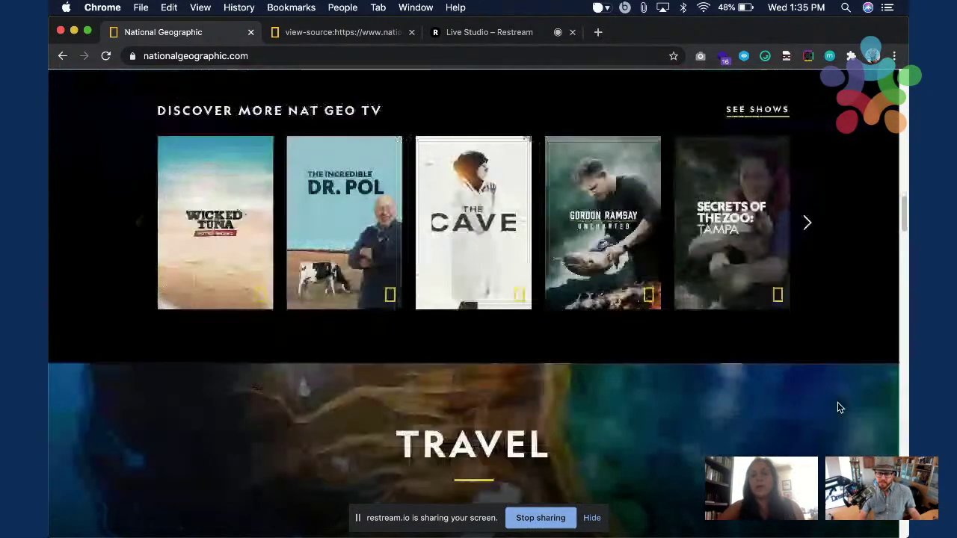
Look through the homepage's Travel stories, the Overheard podcast banner and the Photo of the Day section.
scroll(838, 407, down, 8)
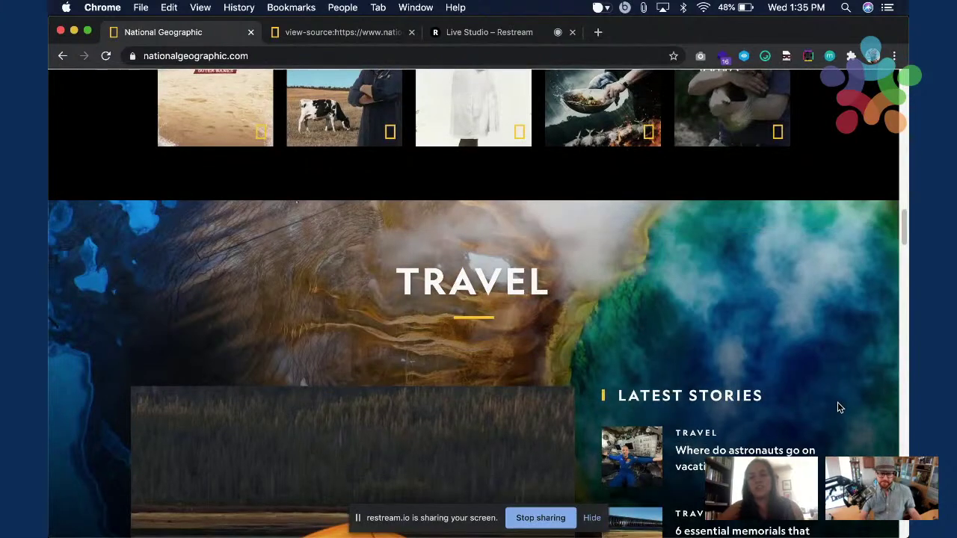
scroll(838, 408, down, 10)
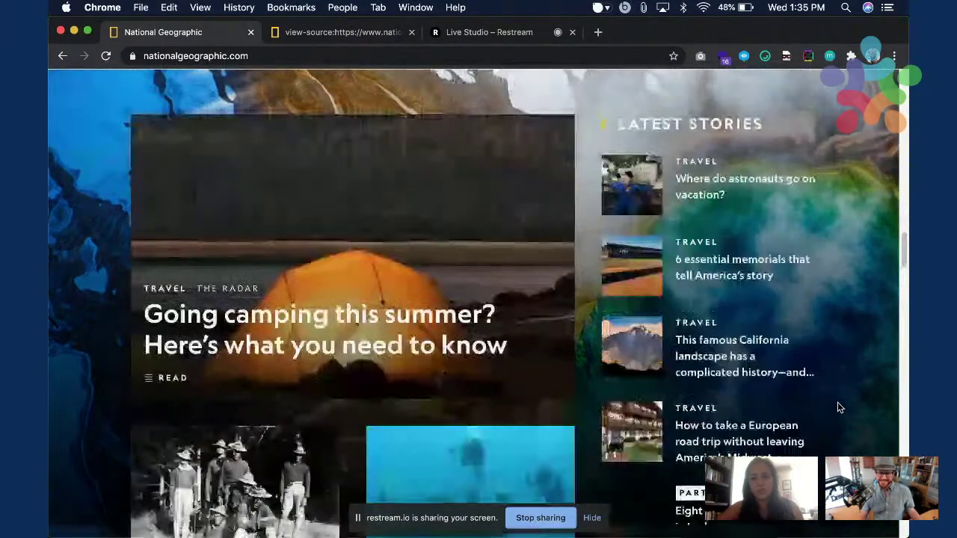
scroll(839, 407, down, 4)
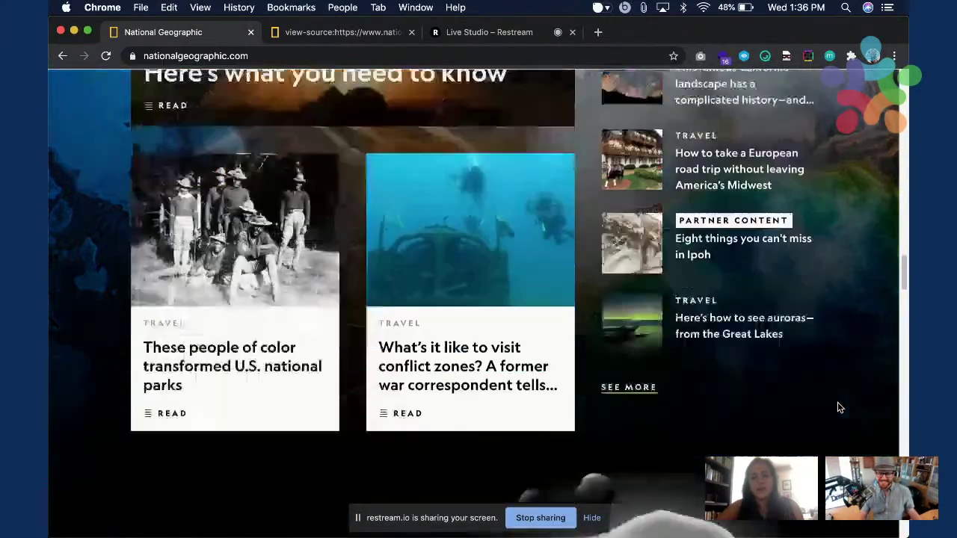
scroll(839, 407, down, 10)
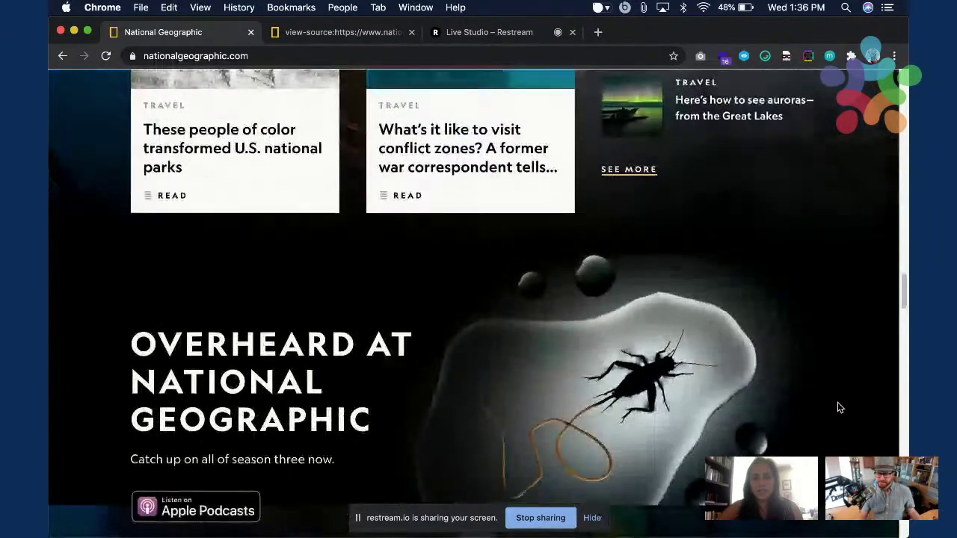
scroll(839, 408, down, 9)
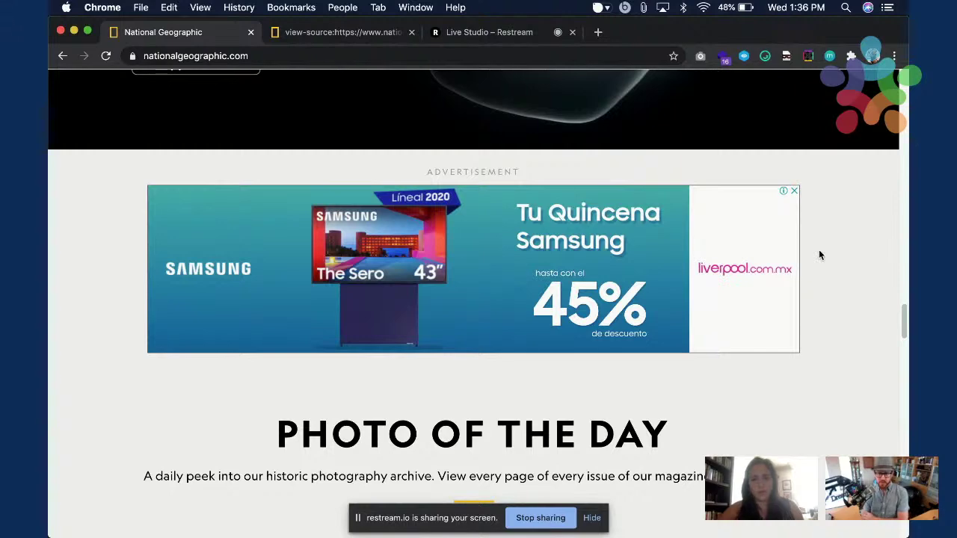
scroll(820, 256, down, 6)
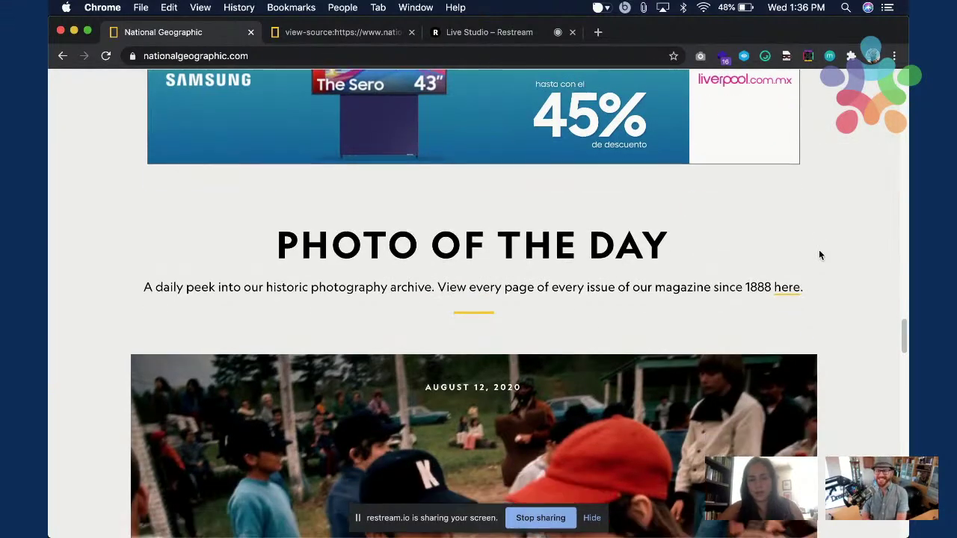
scroll(819, 256, down, 4)
scroll(819, 255, down, 6)
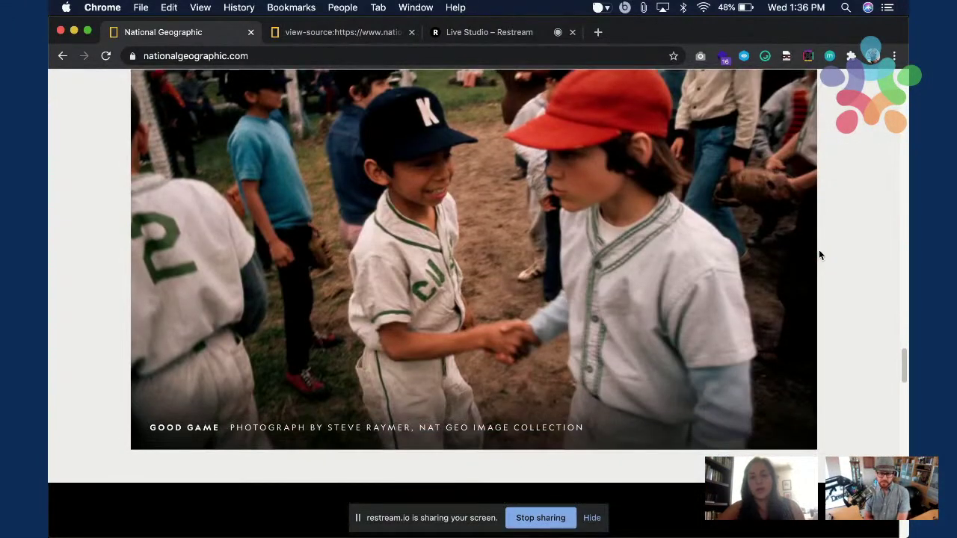
Examine the August 2020 Issue section, the Society Mission block and the footer of the homepage.
scroll(819, 255, down, 5)
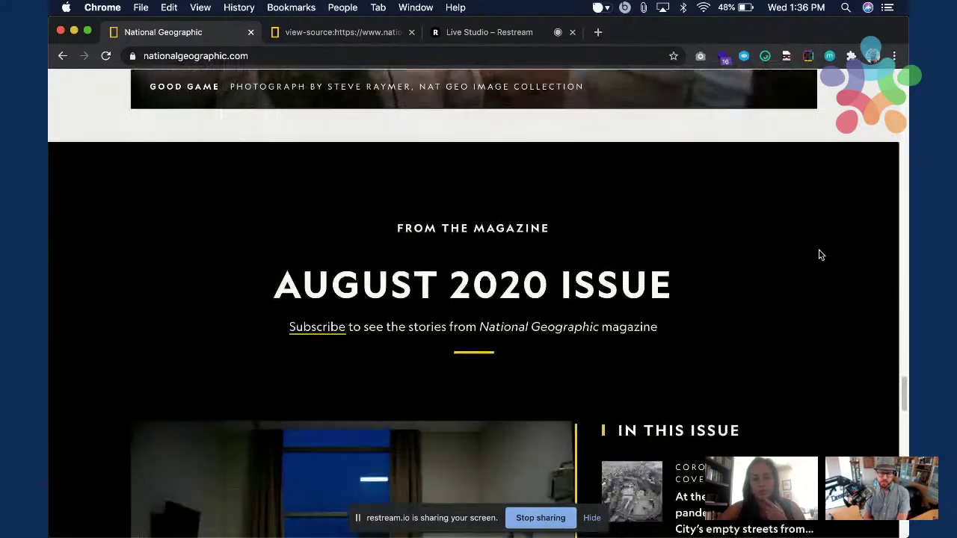
scroll(820, 255, down, 7)
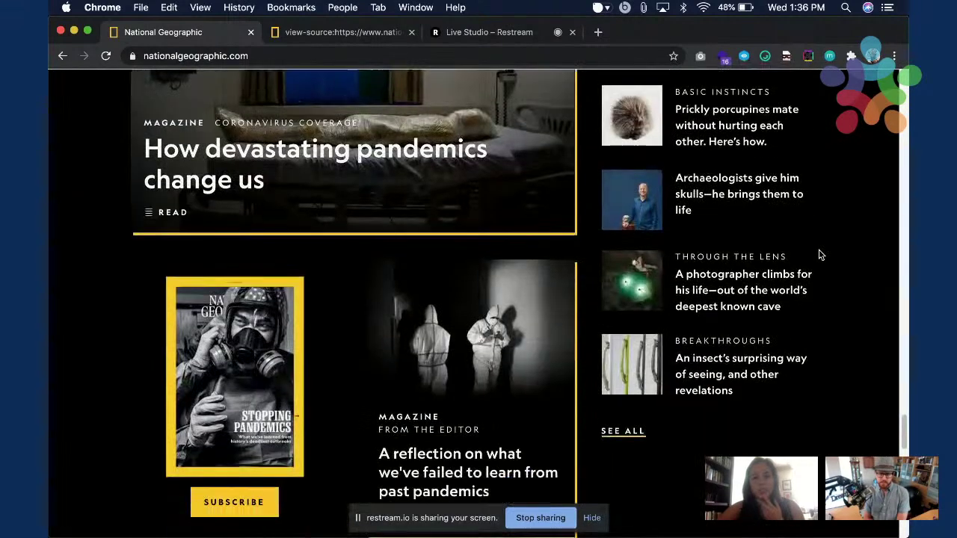
scroll(818, 254, up, 3)
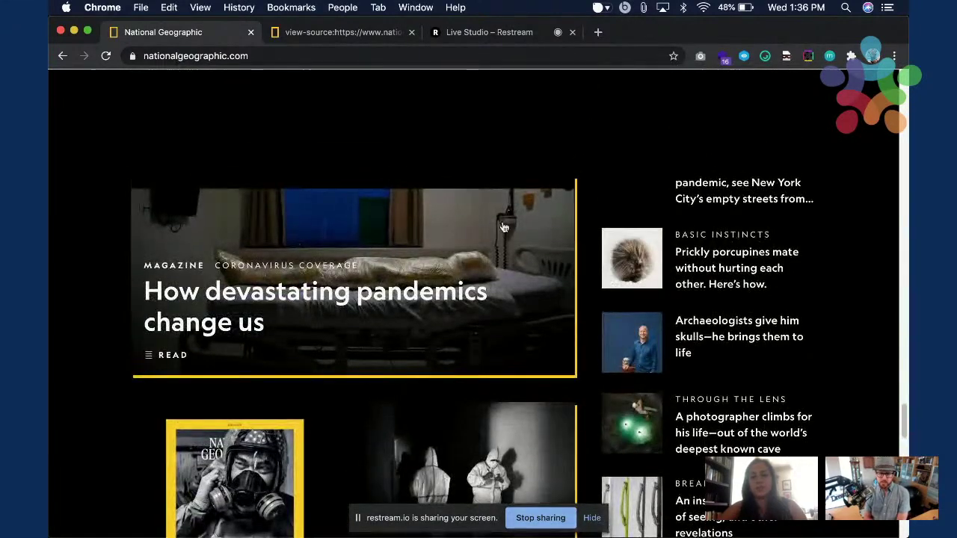
scroll(814, 279, up, 3)
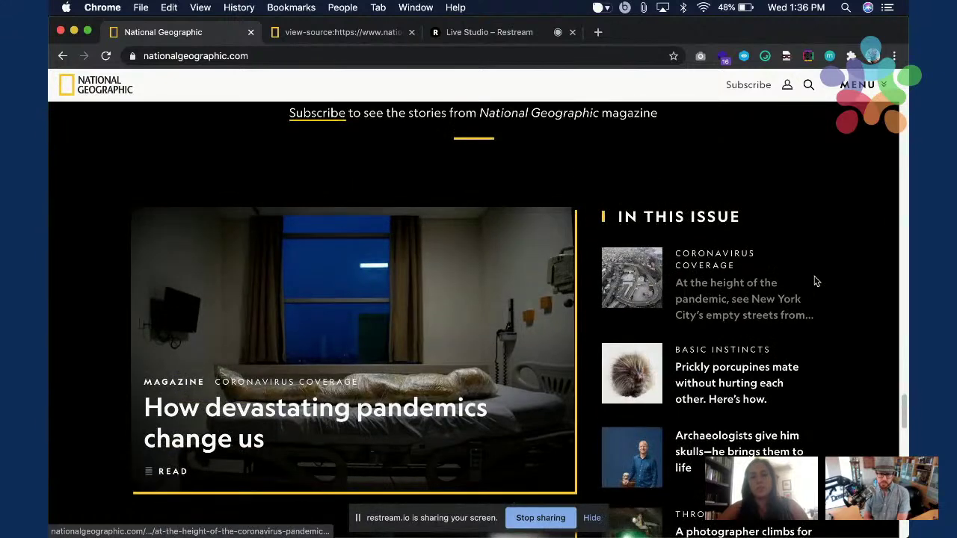
scroll(816, 281, down, 4)
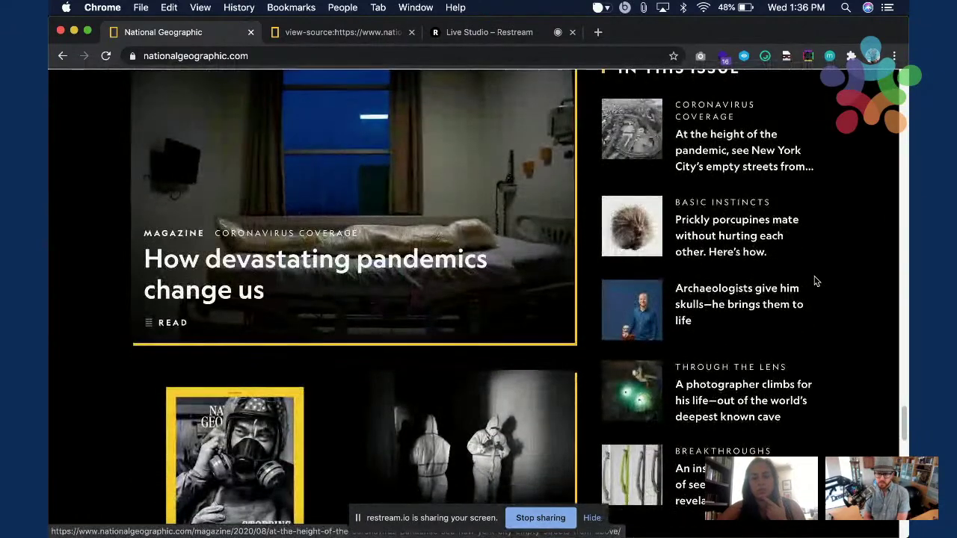
scroll(816, 281, down, 2)
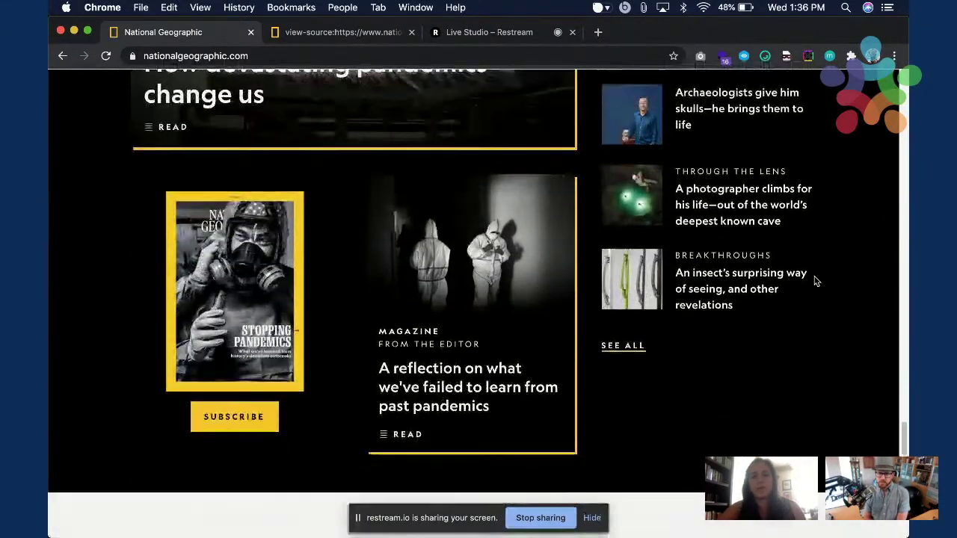
scroll(815, 281, down, 6)
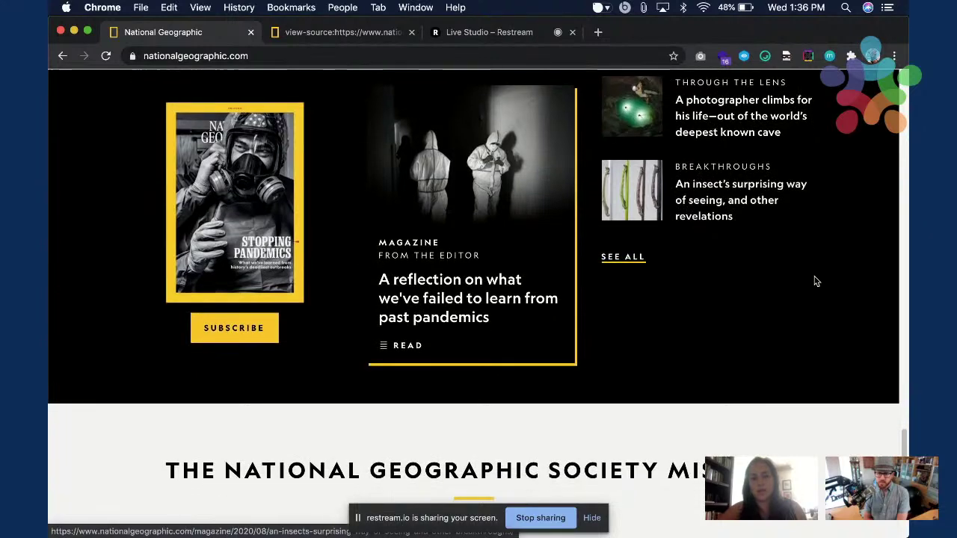
scroll(814, 281, down, 2)
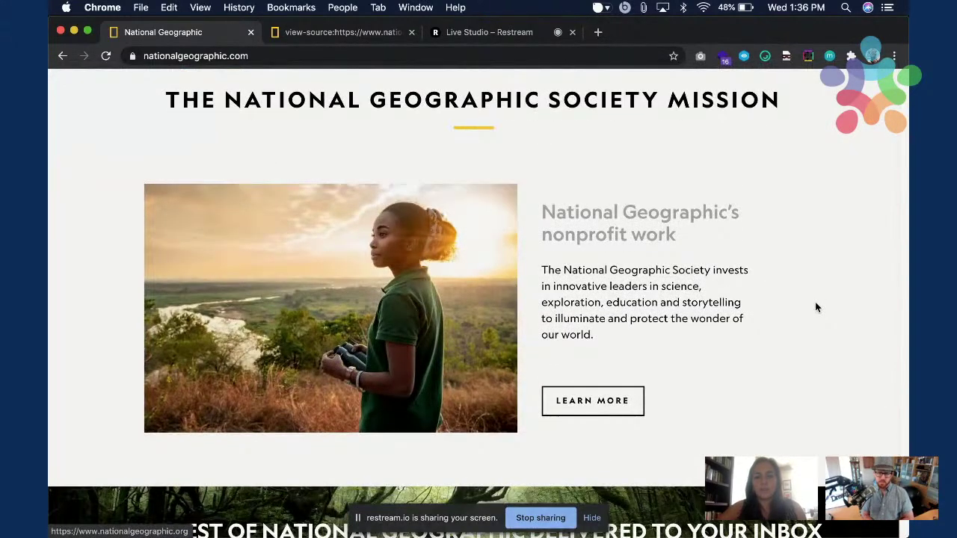
scroll(814, 301, down, 5)
scroll(815, 303, down, 3)
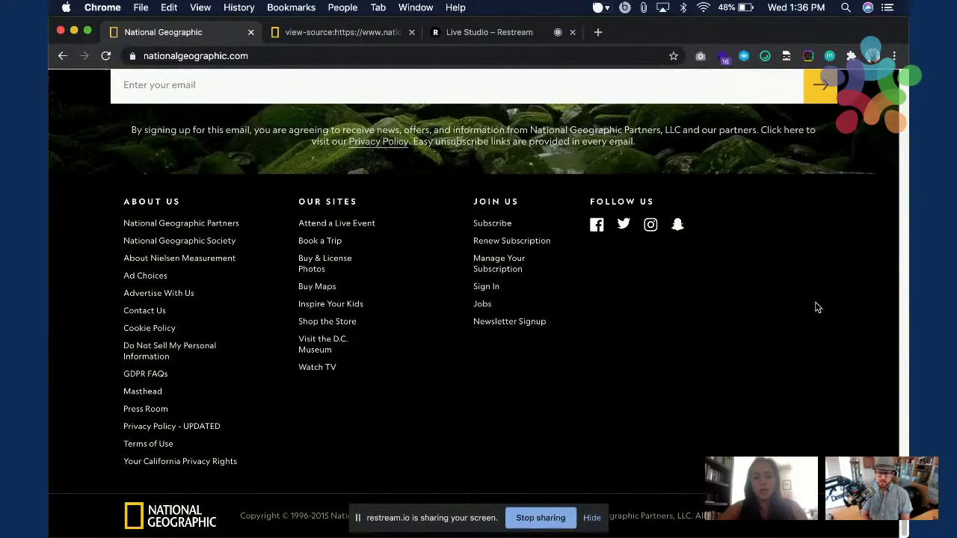
Switch to the NATGEO project window in RapidWeaver 8 and hide the inspector to widen the page editing area.
key(super+Tab)
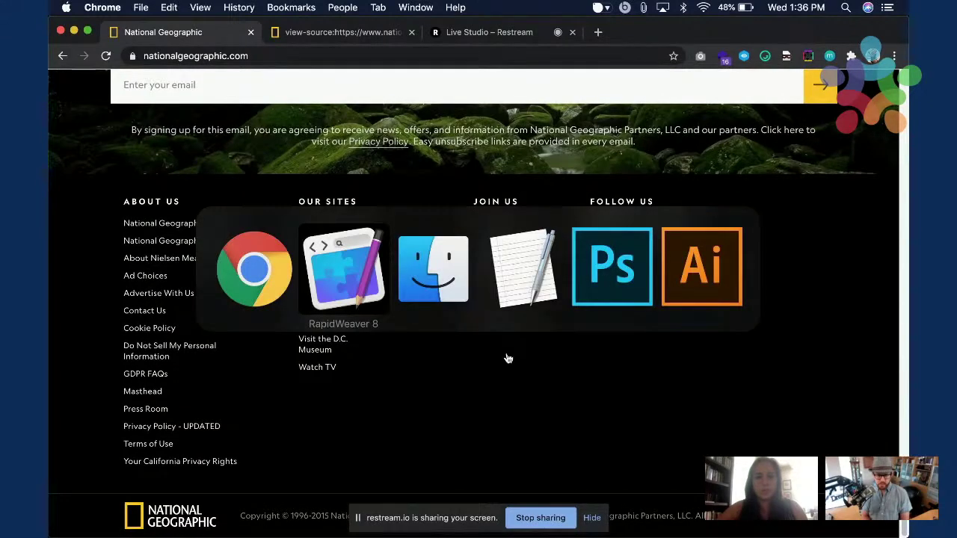
key(ctrl+Down)
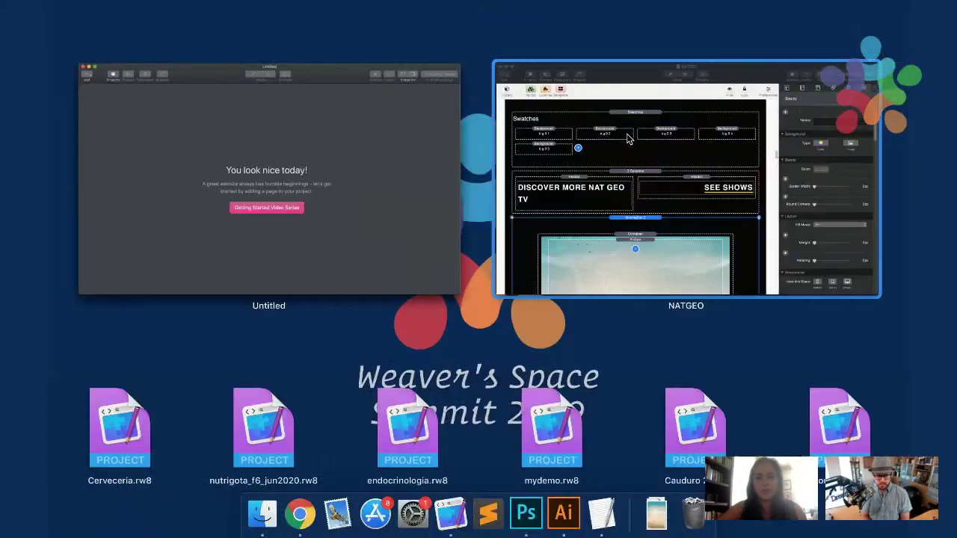
click(627, 137)
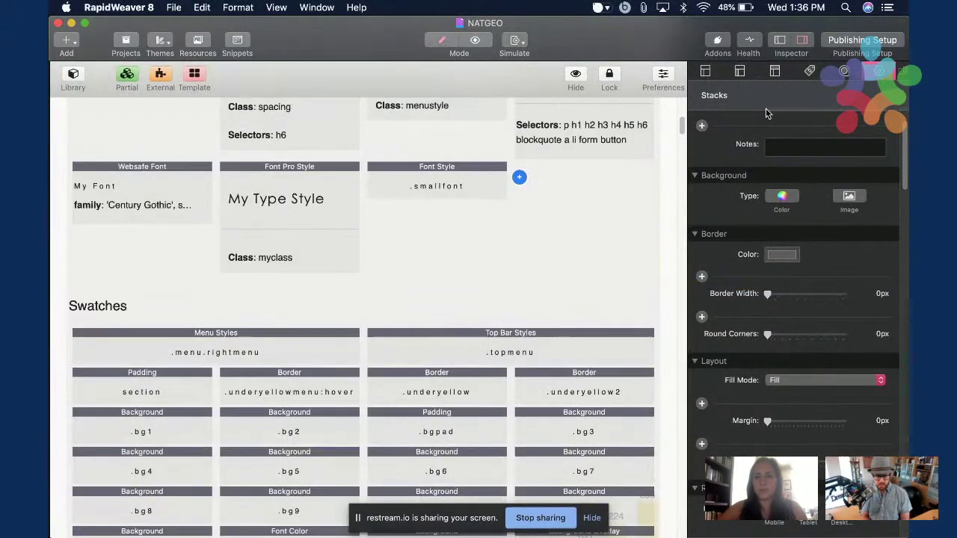
key(super+alt+i)
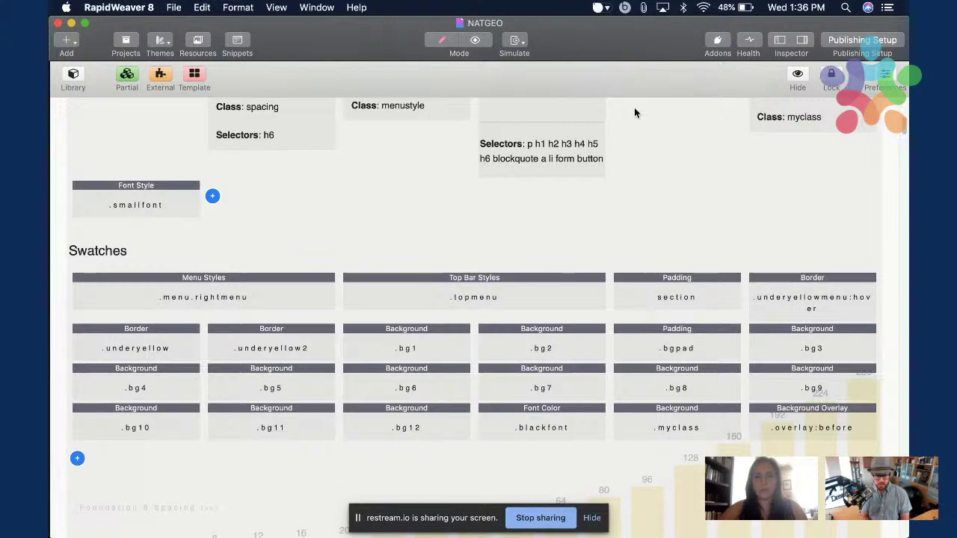
Preview the NATGEO page and skim through its layout, returning to the Latest Stories header.
key(super+shift+p)
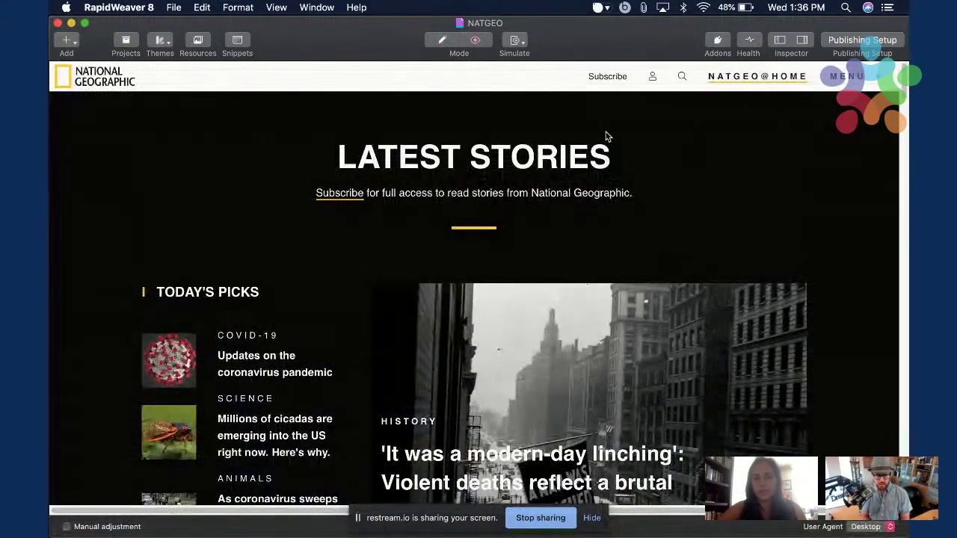
scroll(612, 149, down, 15)
scroll(624, 163, up, 15)
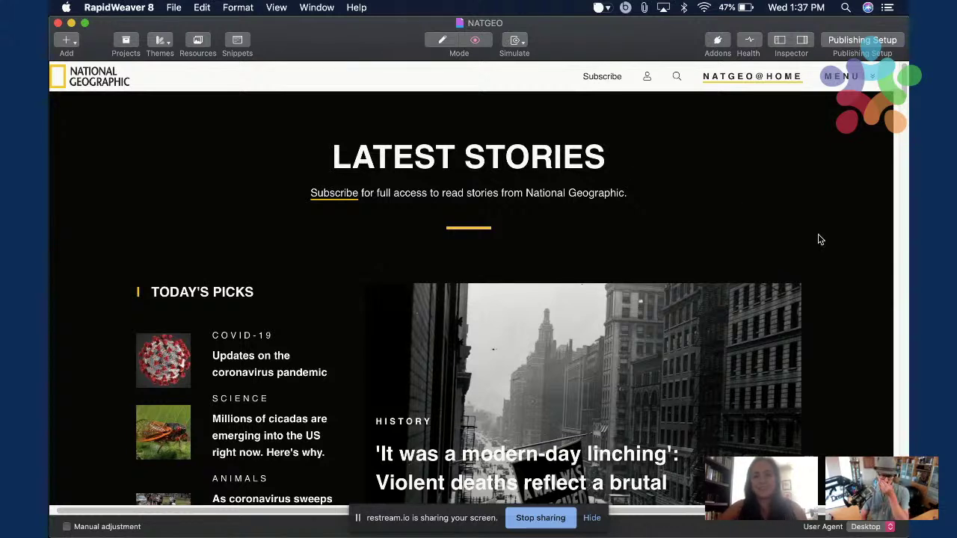
Switch to the original National Geographic homepage in Chrome and review its Today's Picks stories near the start of the page.
key(super+Tab)
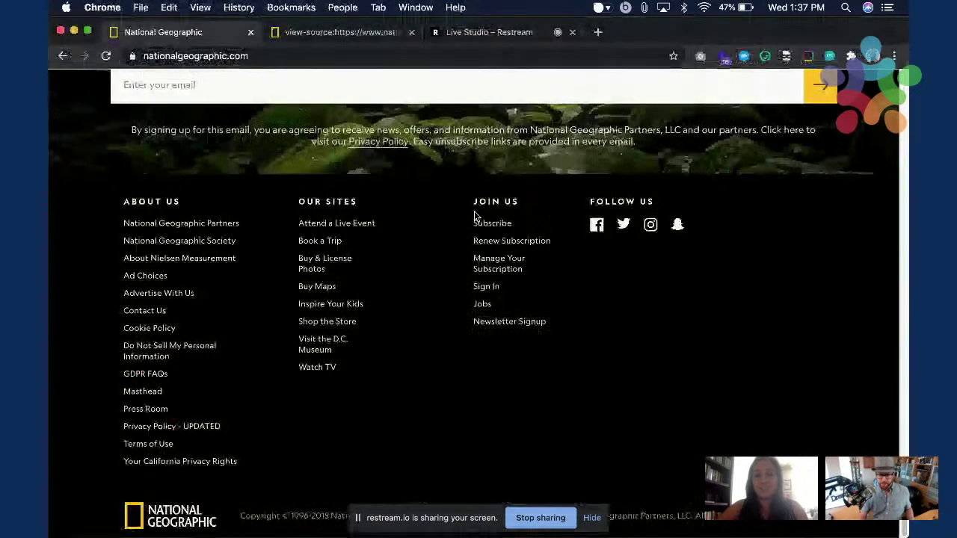
scroll(474, 210, up, 5)
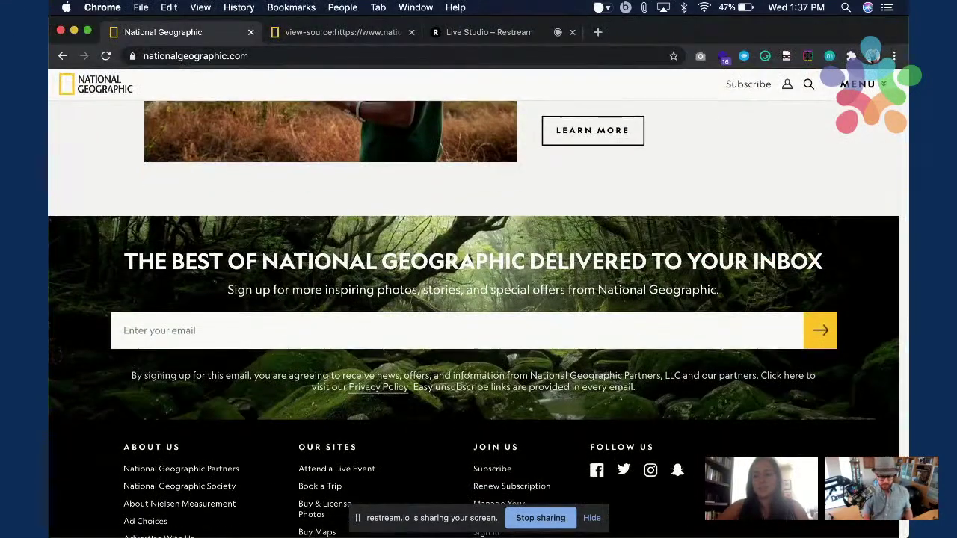
scroll(884, 209, up, 15)
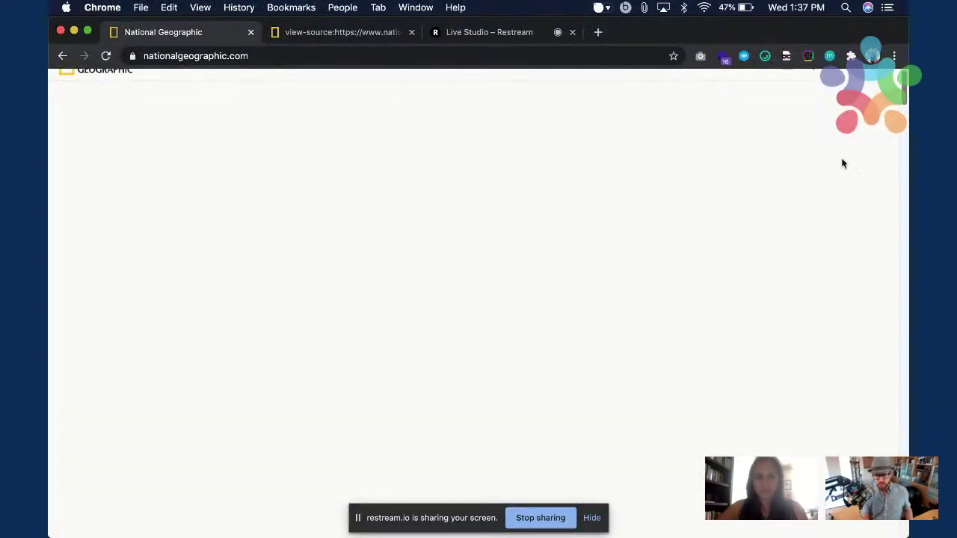
scroll(850, 232, down, 3)
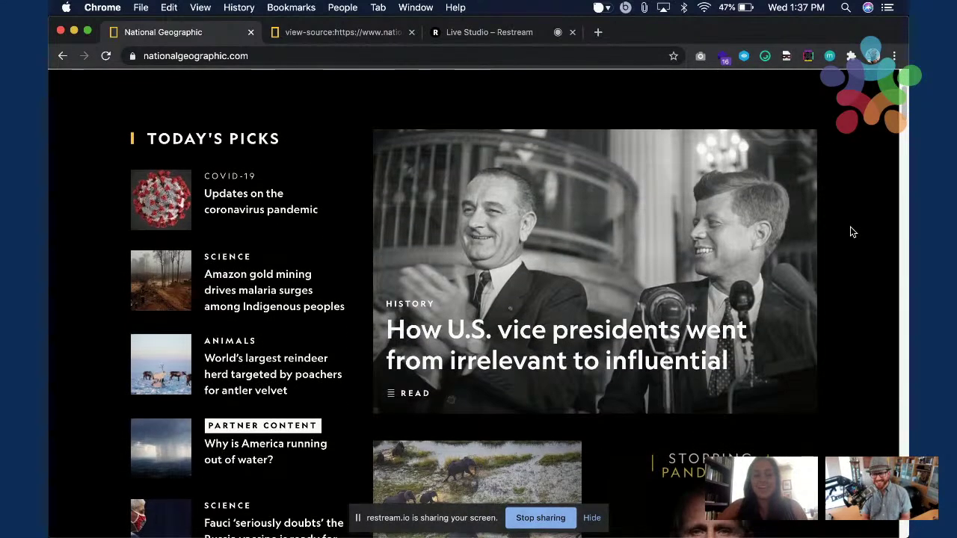
scroll(850, 227, up, 3)
Return to the RapidWeaver 8 preview and examine the recreated Latest Stories section with its Today's Picks list and story cards.
key(super+Tab)
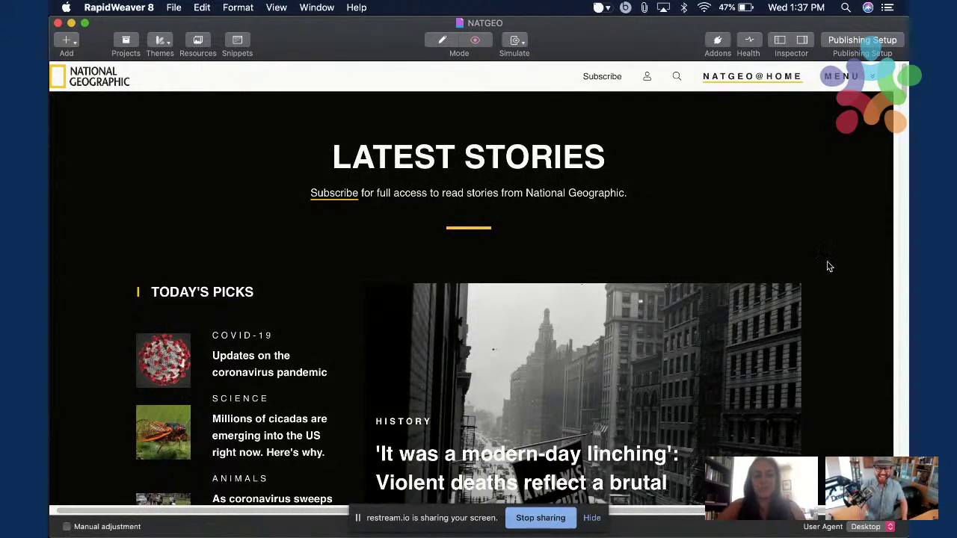
scroll(828, 266, down, 10)
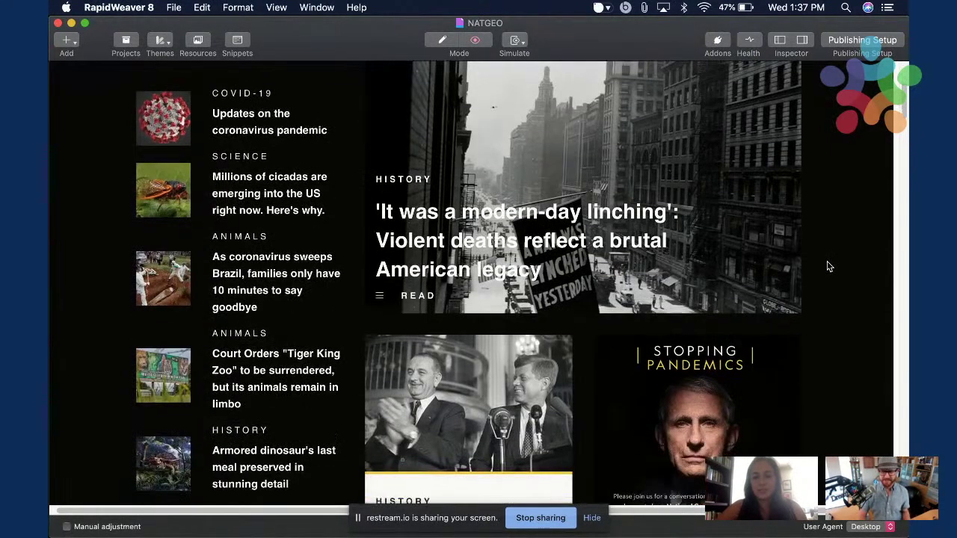
scroll(828, 266, down, 5)
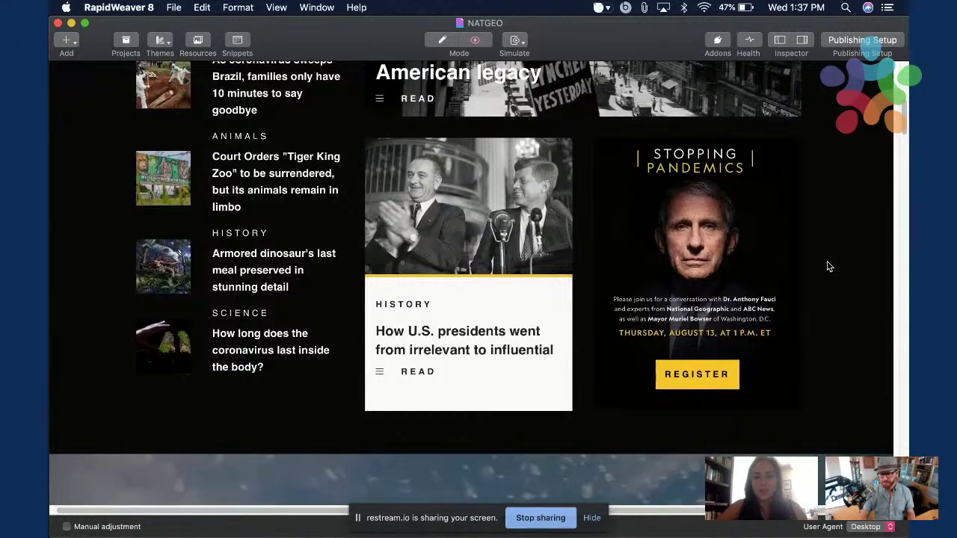
scroll(829, 303, down, 10)
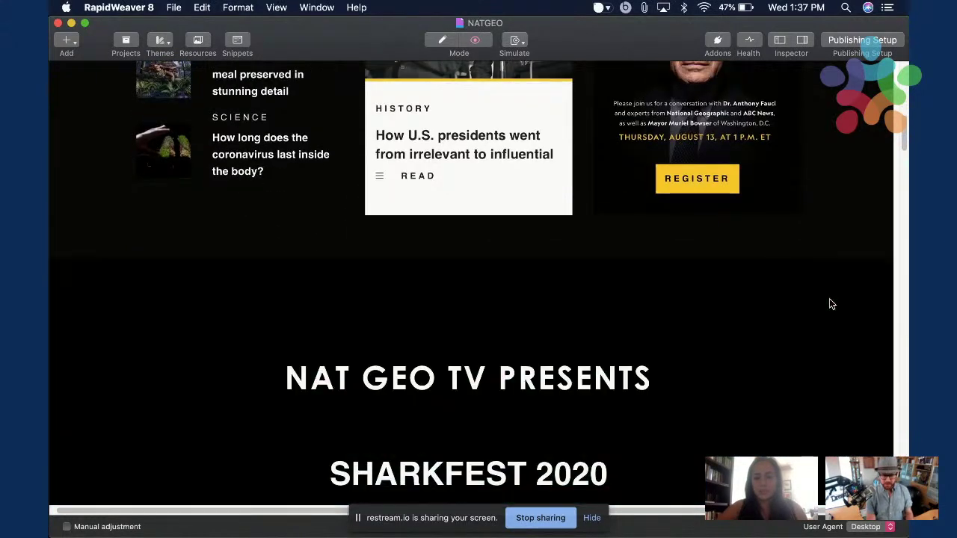
Review the recreated Nat Geo TV Presents section with the SHARKFEST 2020 feature and the Discover More Nat Geo TV posters.
scroll(828, 303, down, 1)
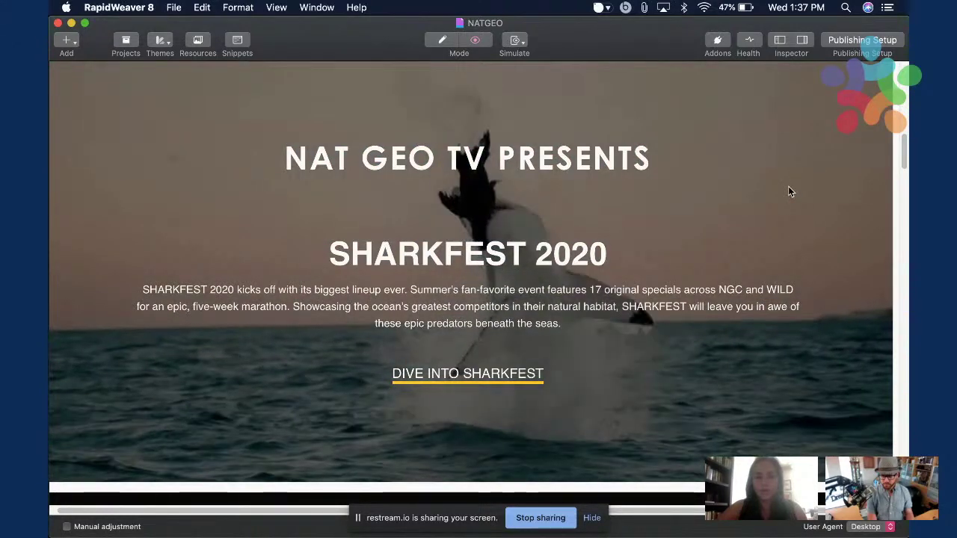
scroll(788, 190, down, 10)
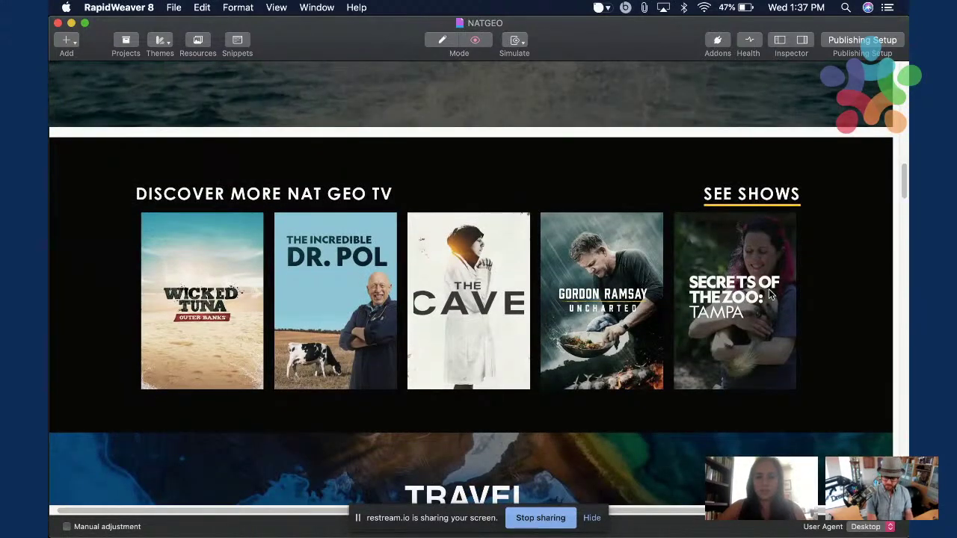
scroll(822, 299, down, 2)
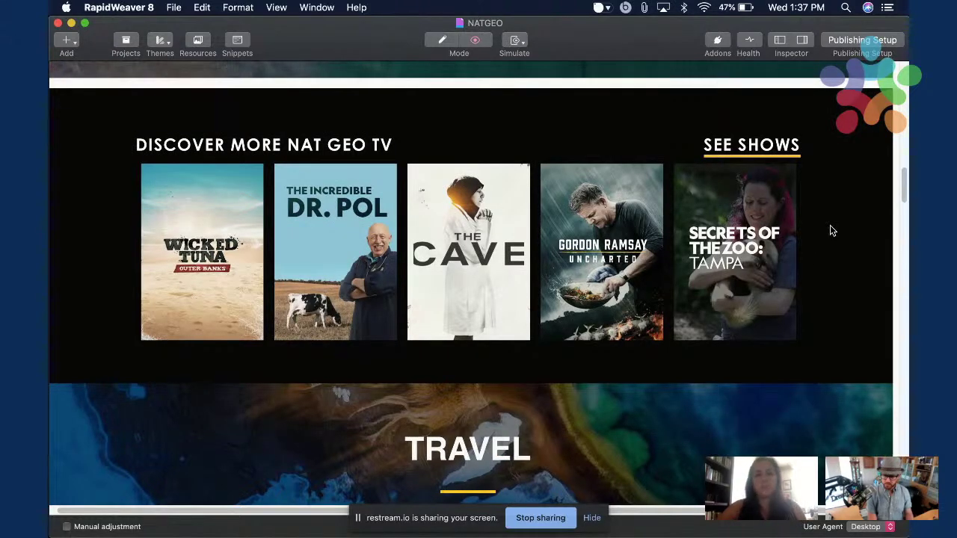
scroll(837, 259, down, 4)
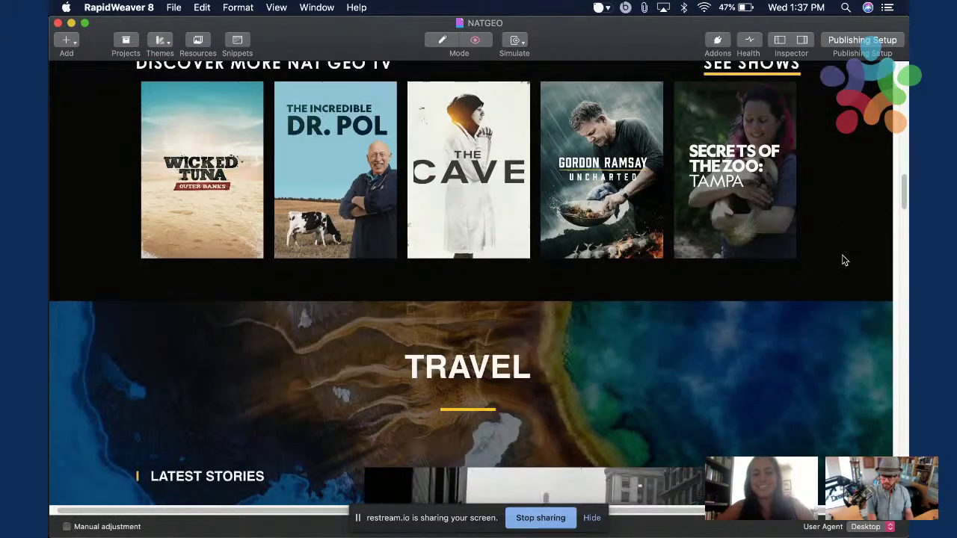
Examine the fixed background image behind the recreated Travel section in the preview.
scroll(843, 260, down, 4)
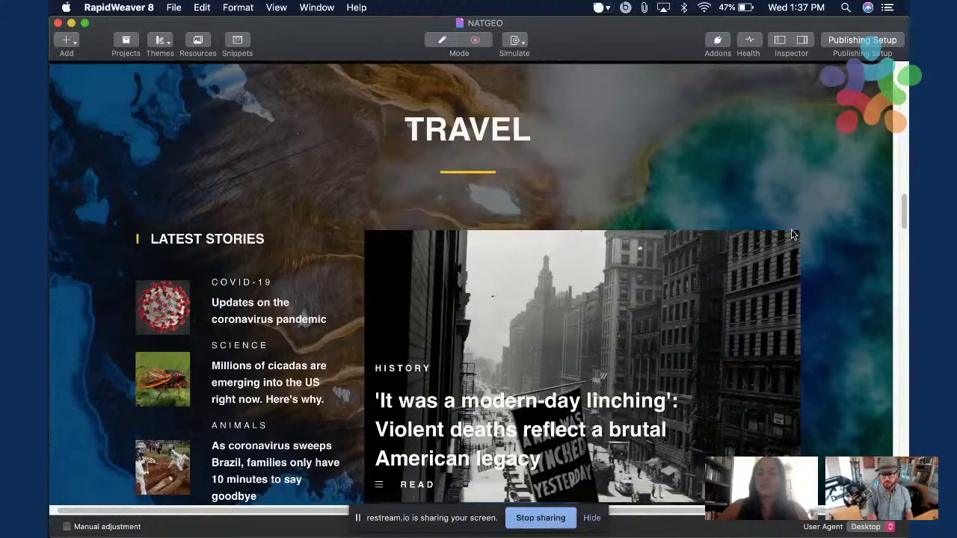
scroll(792, 235, down, 1)
scroll(792, 235, up, 3)
scroll(793, 235, down, 5)
Switch to the original homepage in Chrome and examine the background effect of its Travel section for comparison.
key(super+Tab)
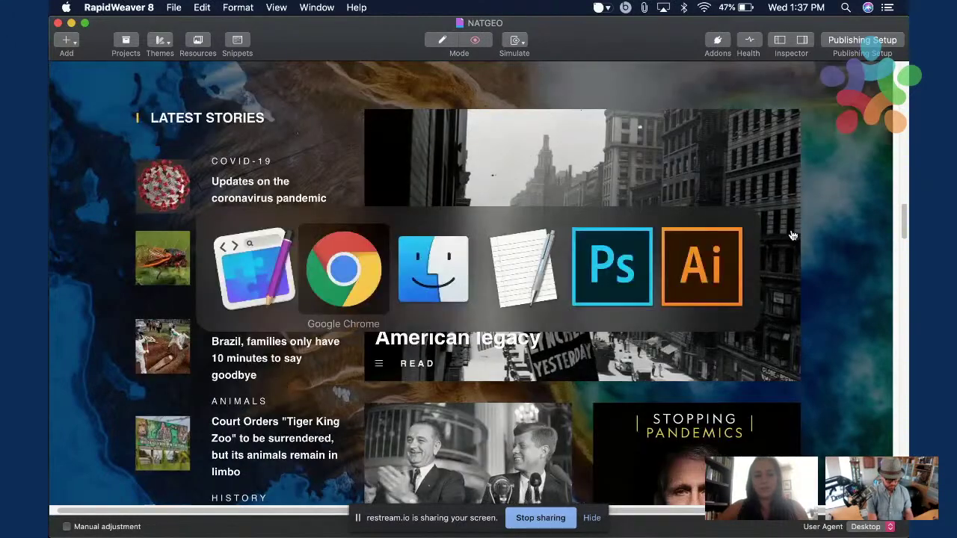
scroll(816, 245, down, 10)
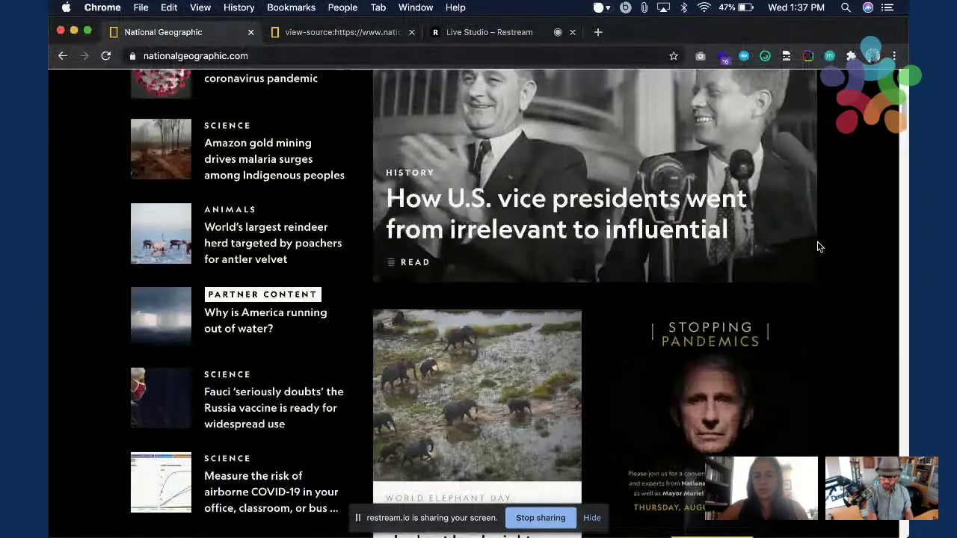
scroll(817, 244, down, 20)
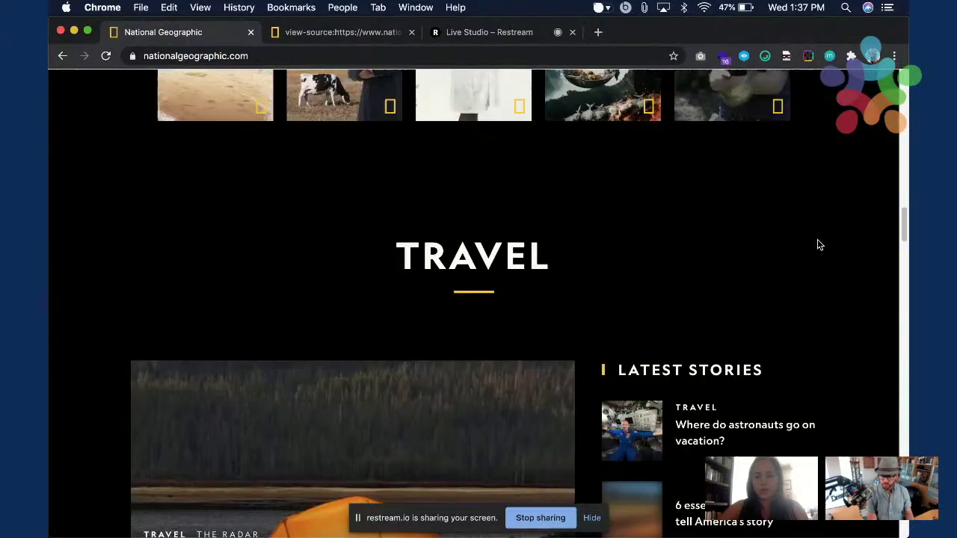
scroll(817, 244, down, 4)
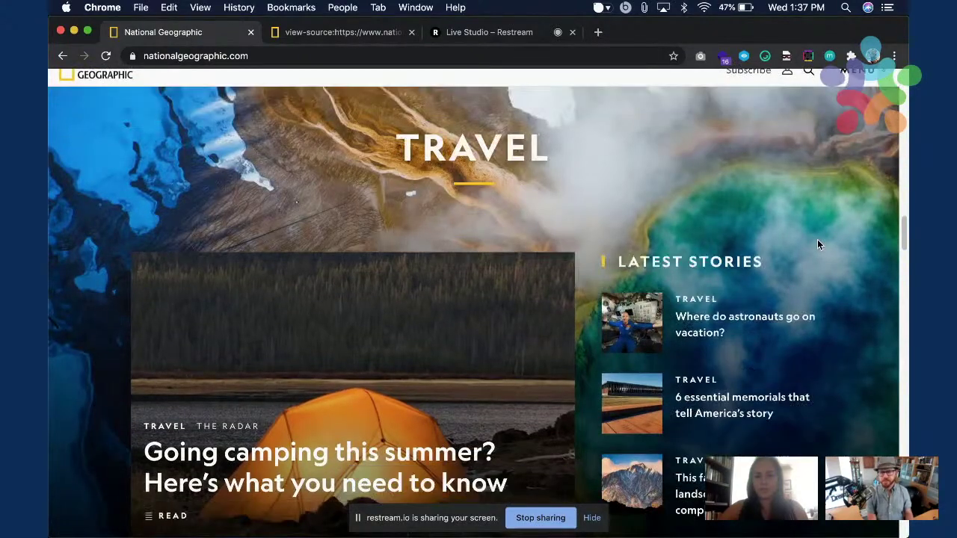
scroll(817, 239, up, 5)
scroll(816, 239, down, 5)
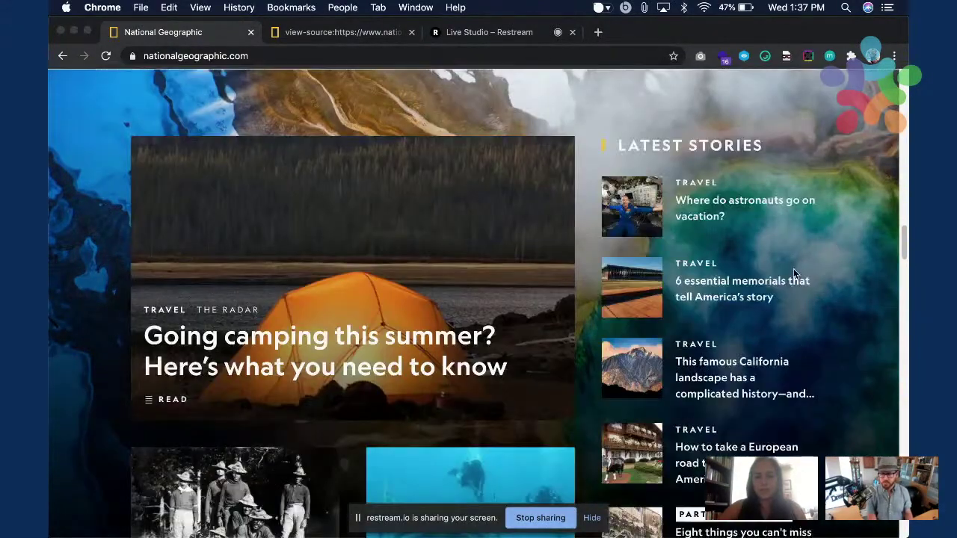
Go back to the RapidWeaver 8 preview and look through the recreated Travel stories down to the Overheard banner.
key(super+Tab)
scroll(781, 294, down, 5)
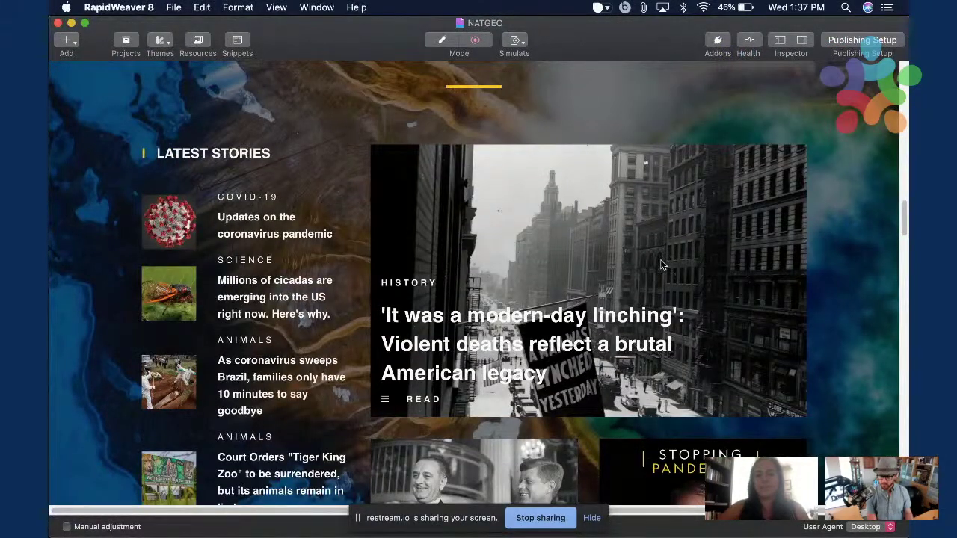
scroll(828, 259, up, 2)
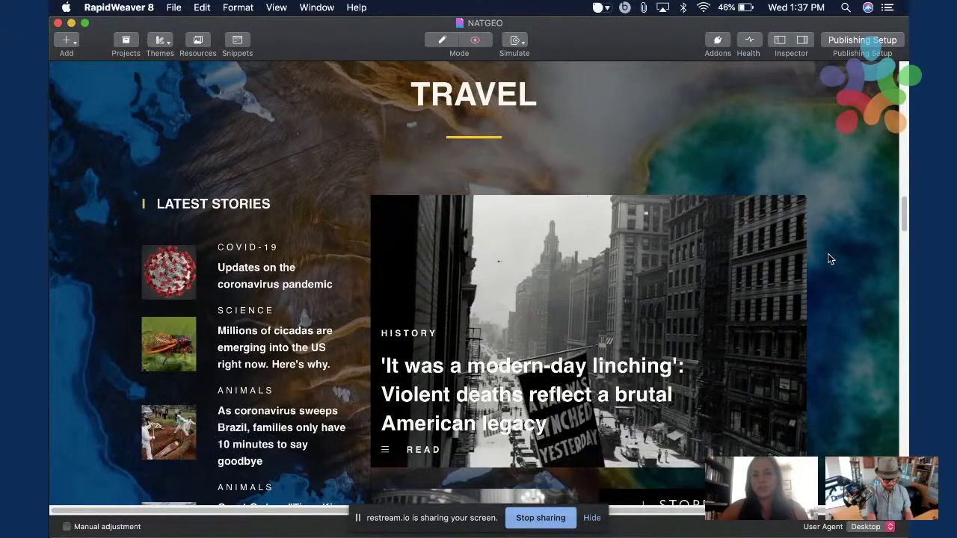
scroll(828, 258, down, 3)
scroll(828, 259, down, 3)
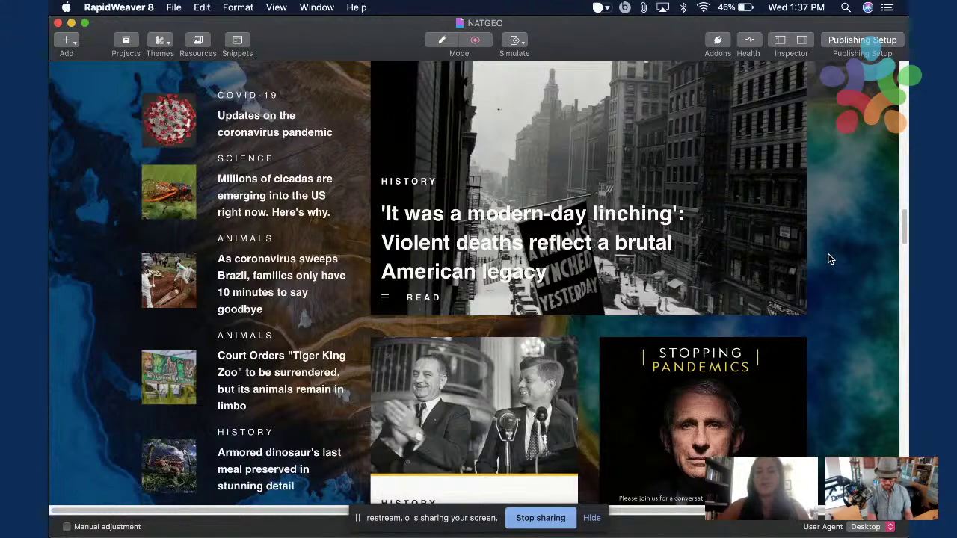
scroll(828, 259, down, 15)
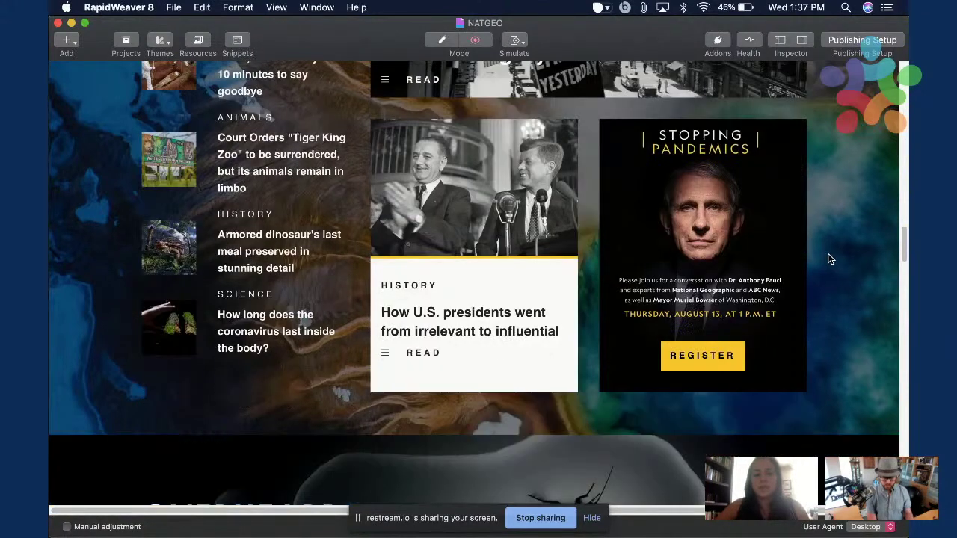
scroll(828, 259, down, 3)
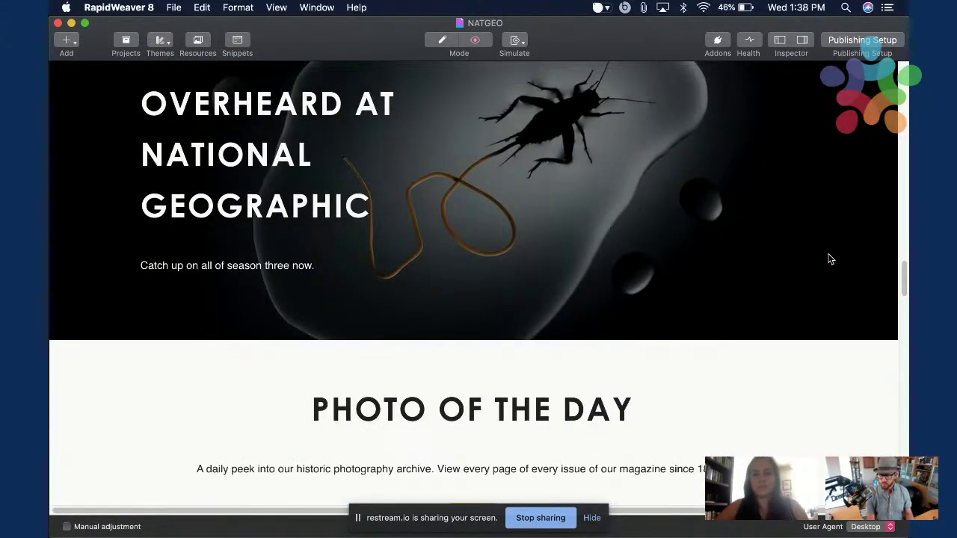
Switch to Chrome and review the original Overheard podcast banner and the Photo of the Day heading.
key(super+Tab)
scroll(795, 298, down, 10)
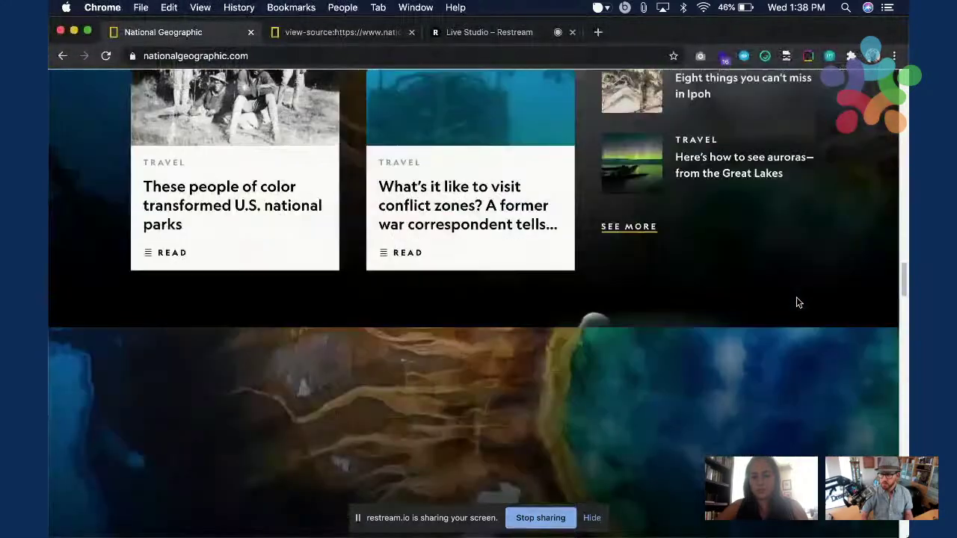
scroll(796, 302, down, 10)
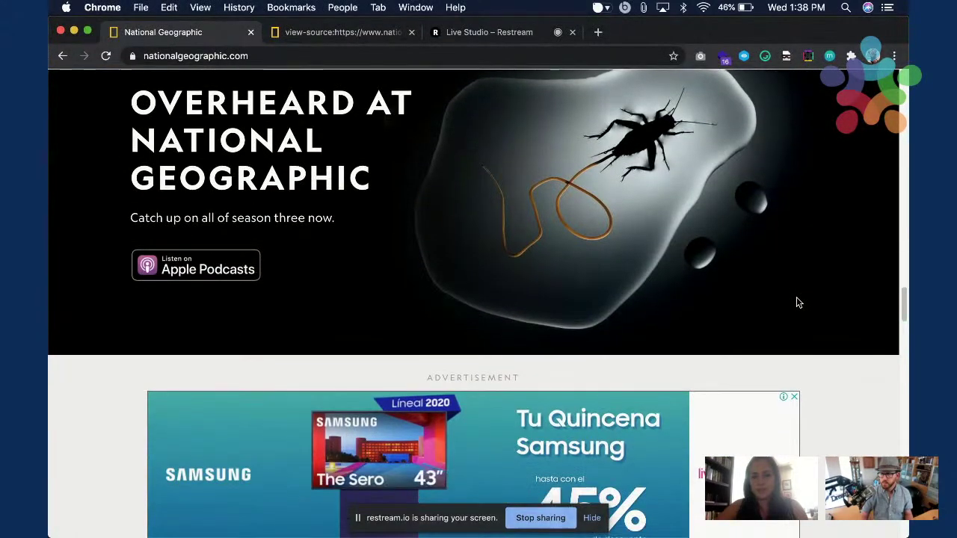
scroll(847, 381, down, 8)
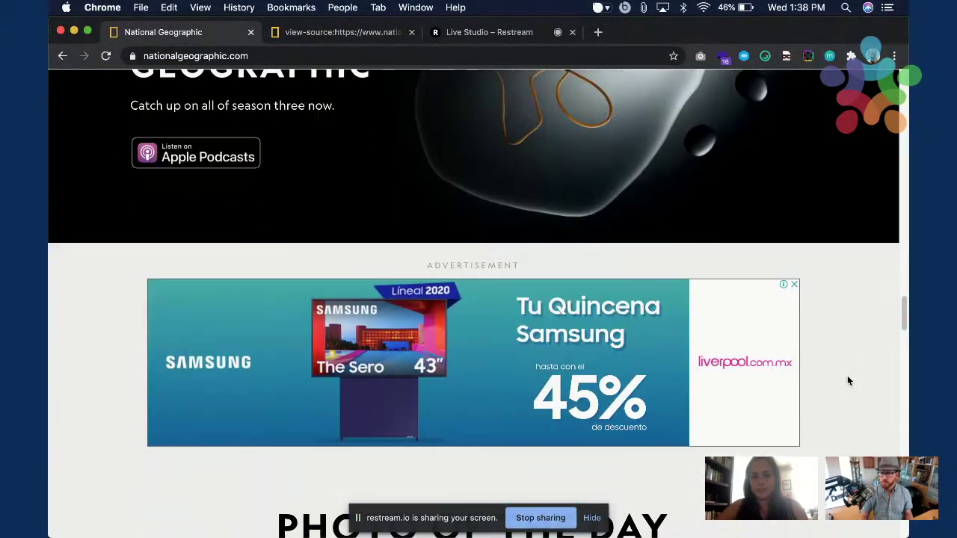
scroll(847, 381, down, 6)
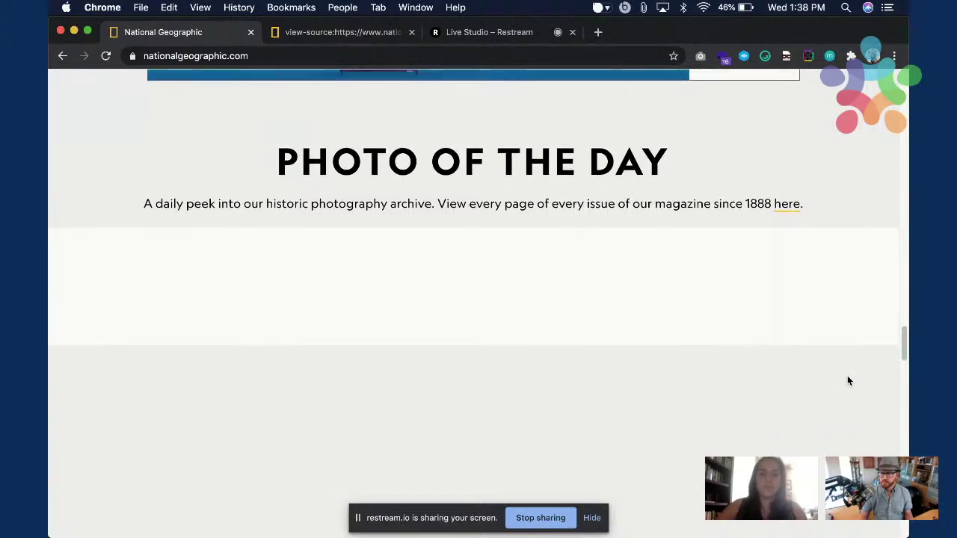
Return to the RapidWeaver 8 preview and examine the recreated Photo of the Day section, including its captioned baseball photo.
key(super+Tab)
scroll(831, 350, down, 10)
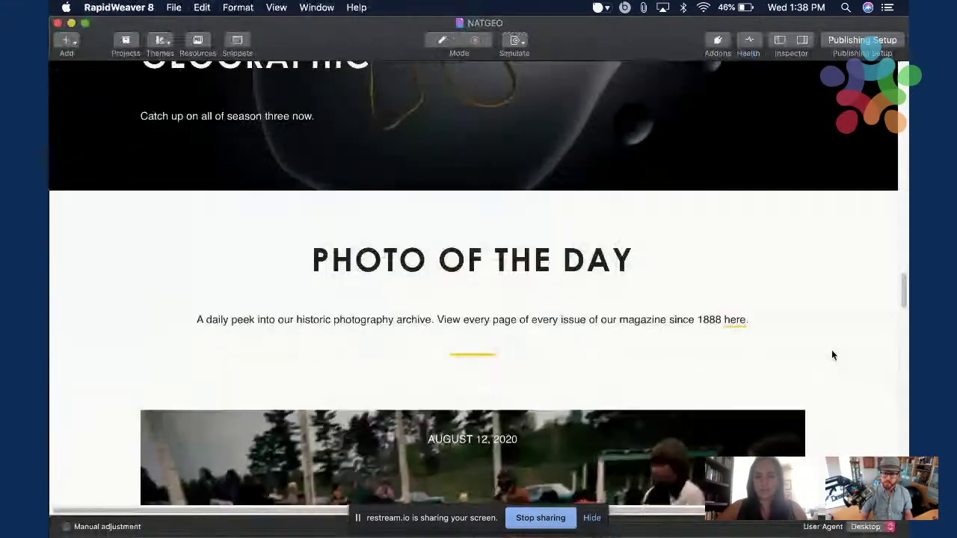
scroll(831, 355, down, 6)
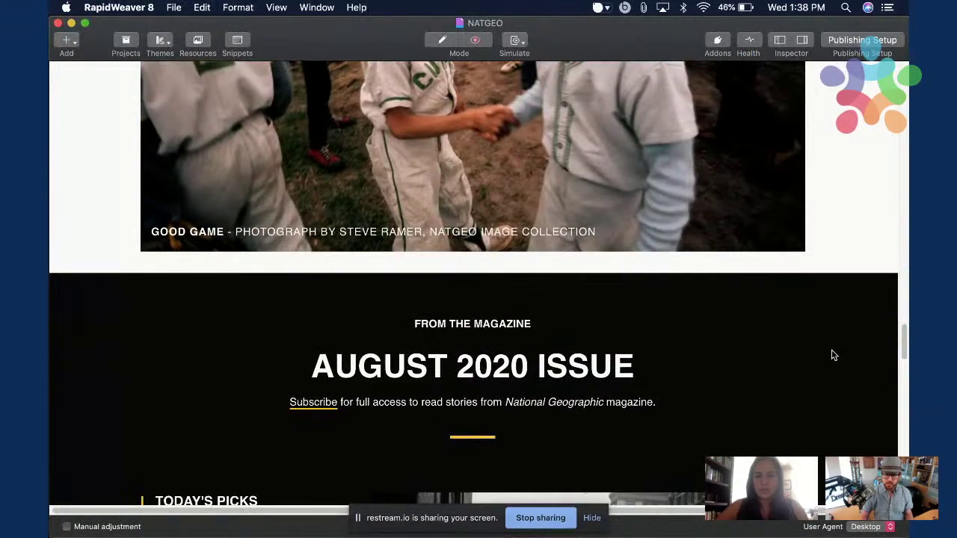
scroll(831, 355, up, 5)
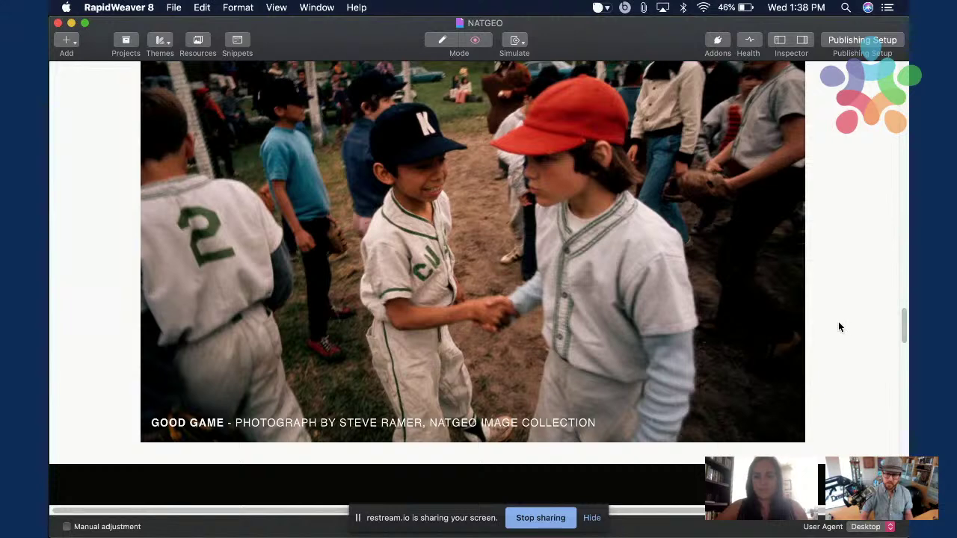
scroll(838, 322, down, 6)
Check the rest of the original homepage in Chrome, then review the recreated August 2020 Issue section in RapidWeaver 8.
key(super+Tab)
scroll(796, 310, down, 10)
scroll(796, 307, down, 15)
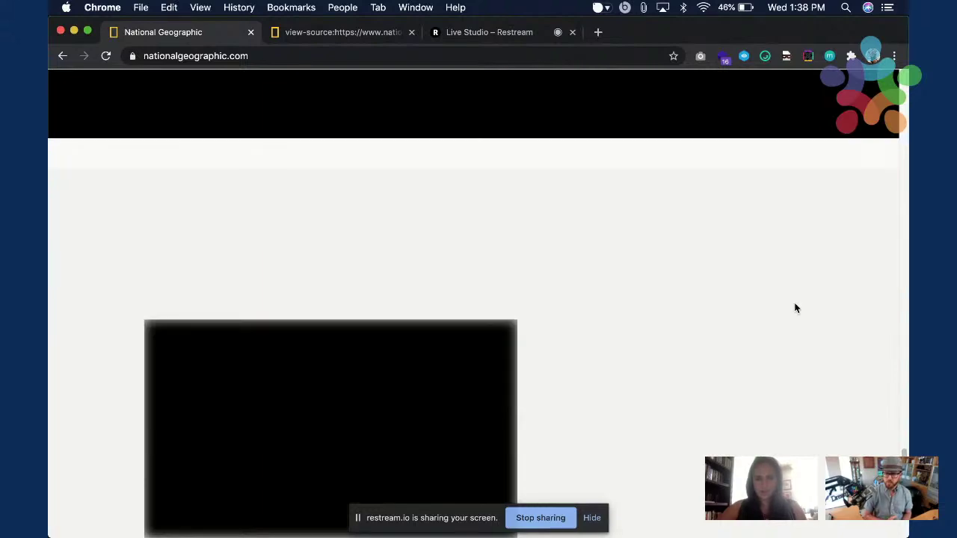
key(super+Tab)
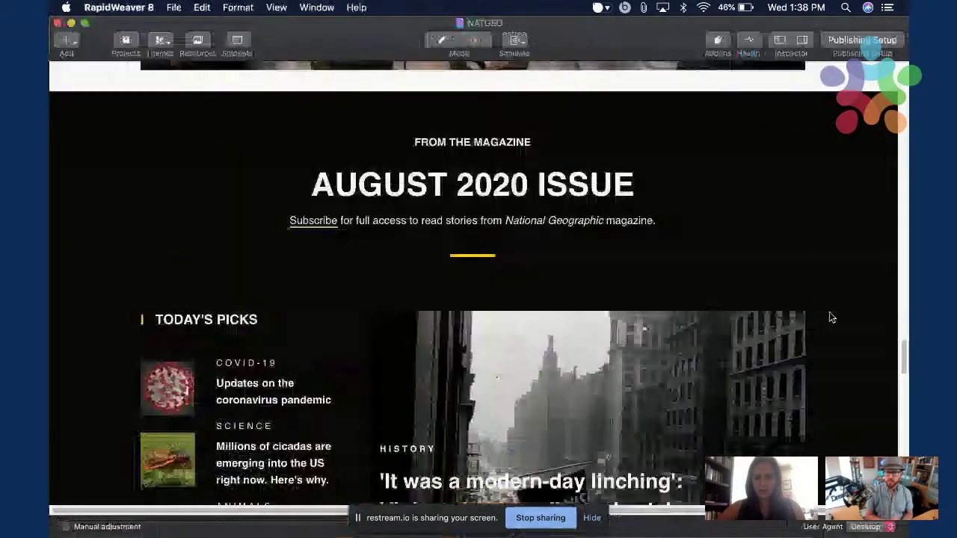
scroll(829, 318, down, 10)
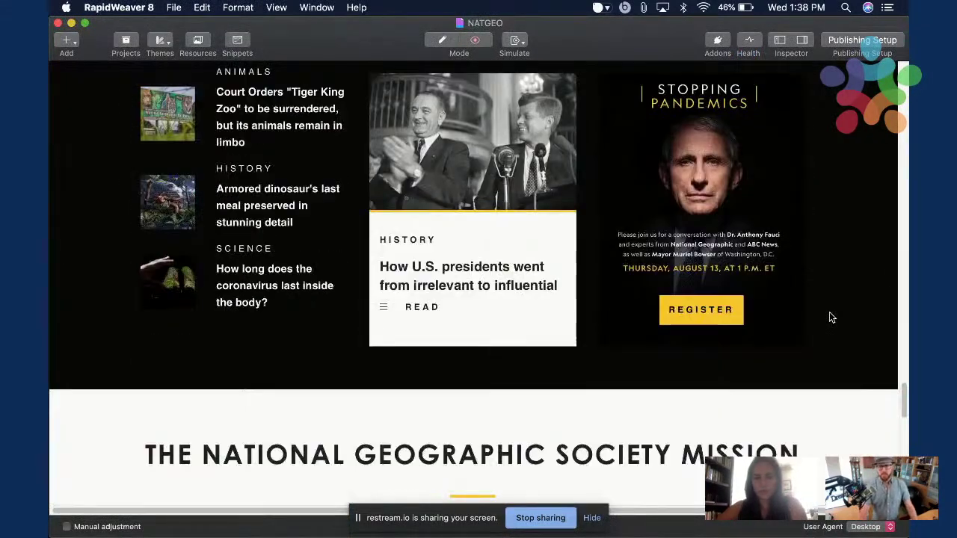
Review the rest of the recreated page, from the Society Mission section through the newsletter signup and footer, and return to its beginning.
scroll(830, 318, down, 10)
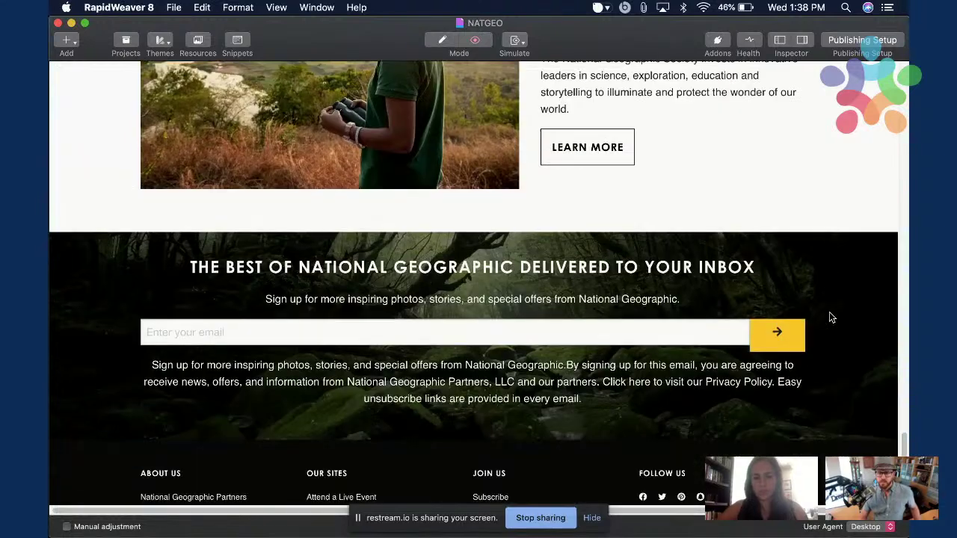
scroll(829, 318, down, 6)
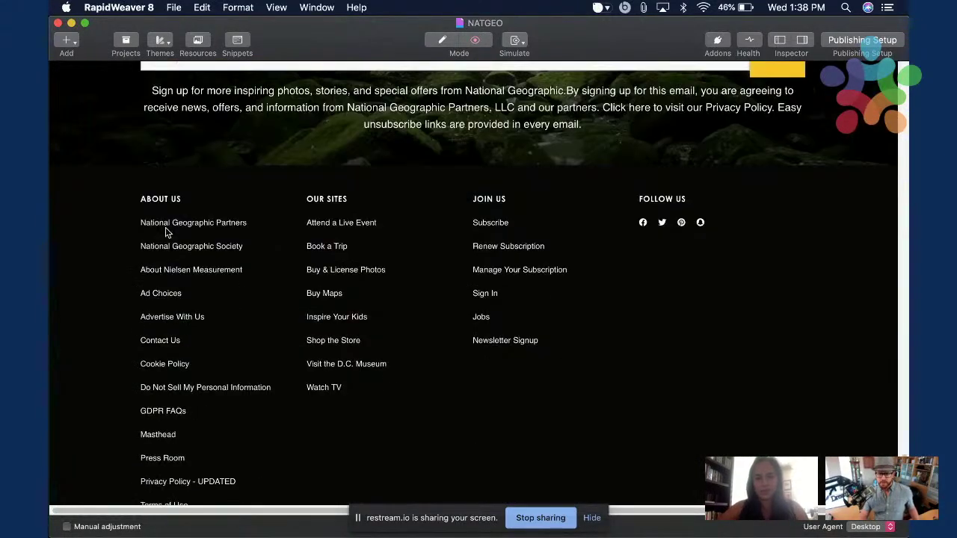
scroll(738, 284, down, 4)
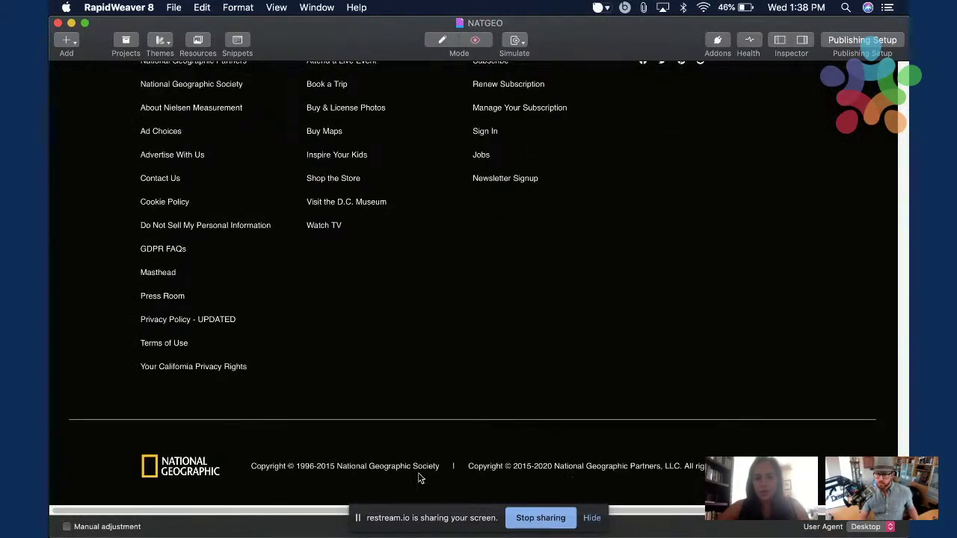
scroll(807, 325, up, 20)
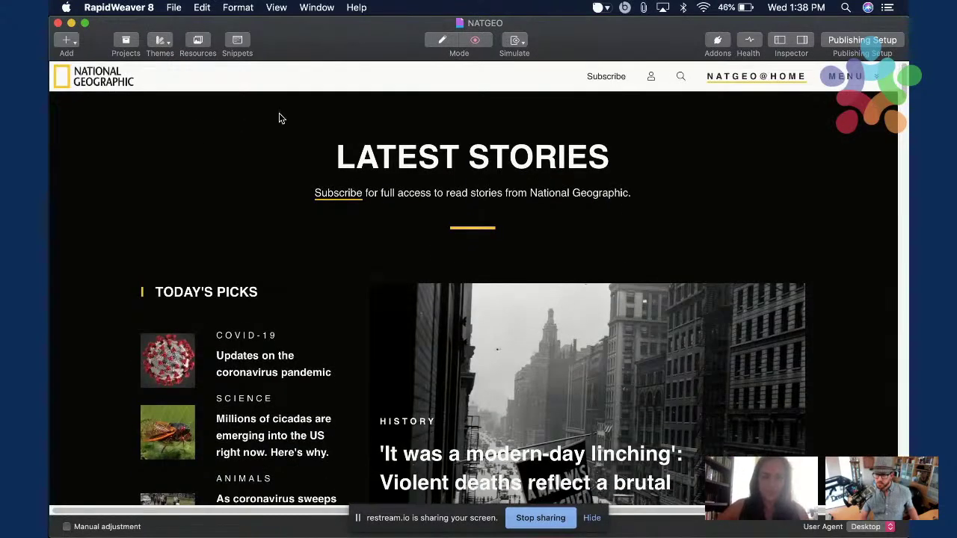
Switch to the empty Untitled project, add a Stacks page and hide the stacks library.
key(ctrl+Down)
click(296, 154)
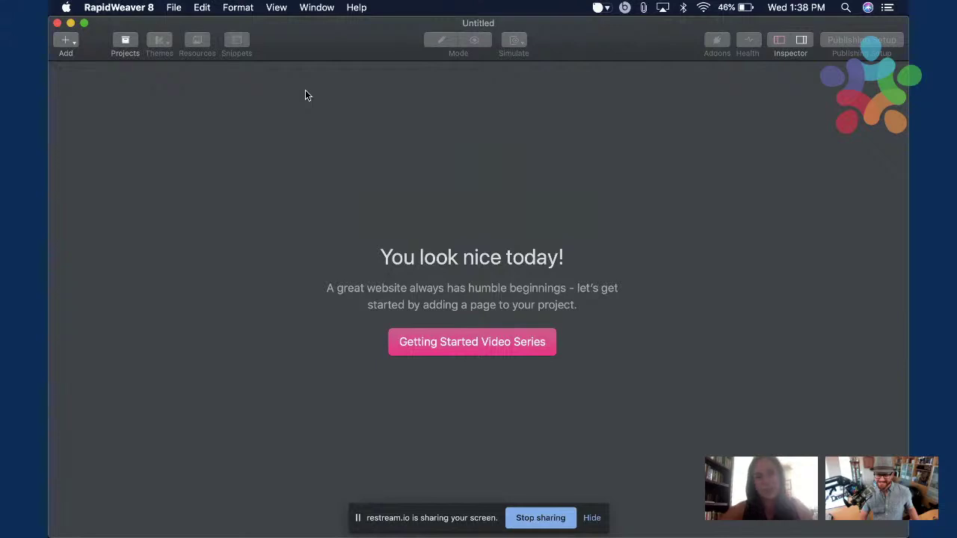
click(68, 42)
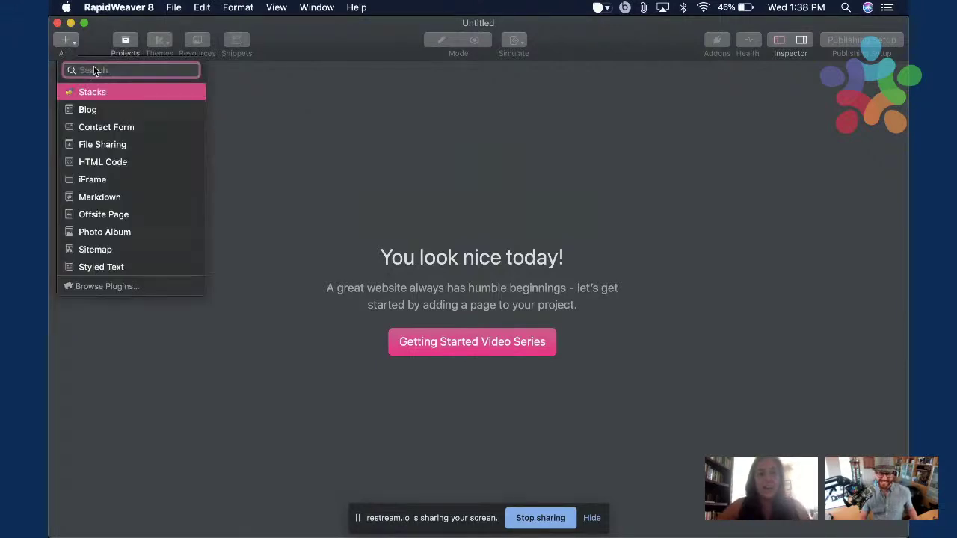
click(181, 93)
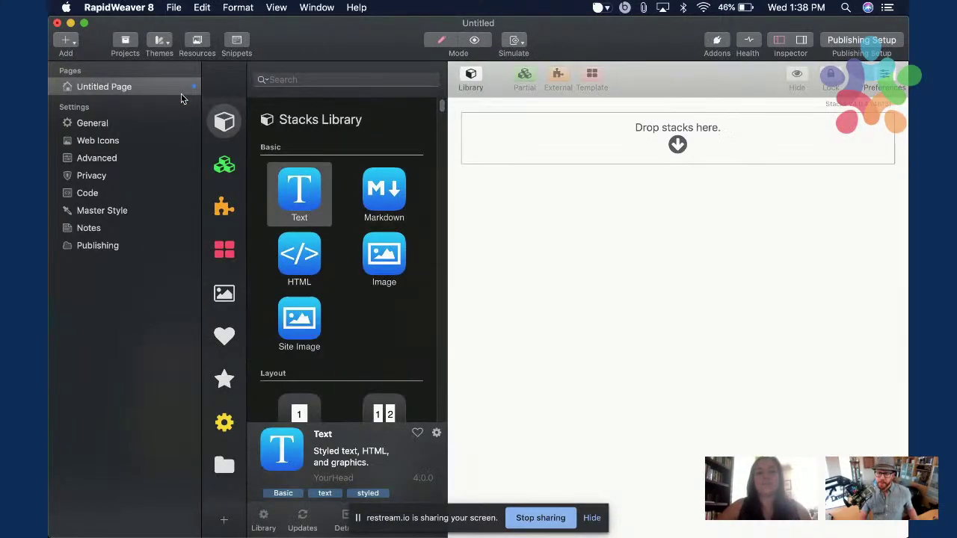
click(475, 81)
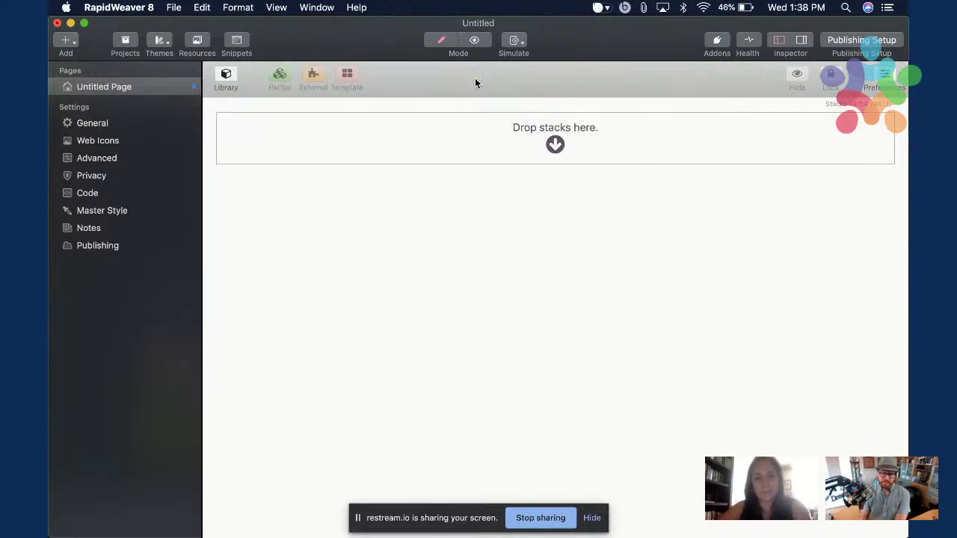
Rename the untitled page as Home.
double_click(108, 87)
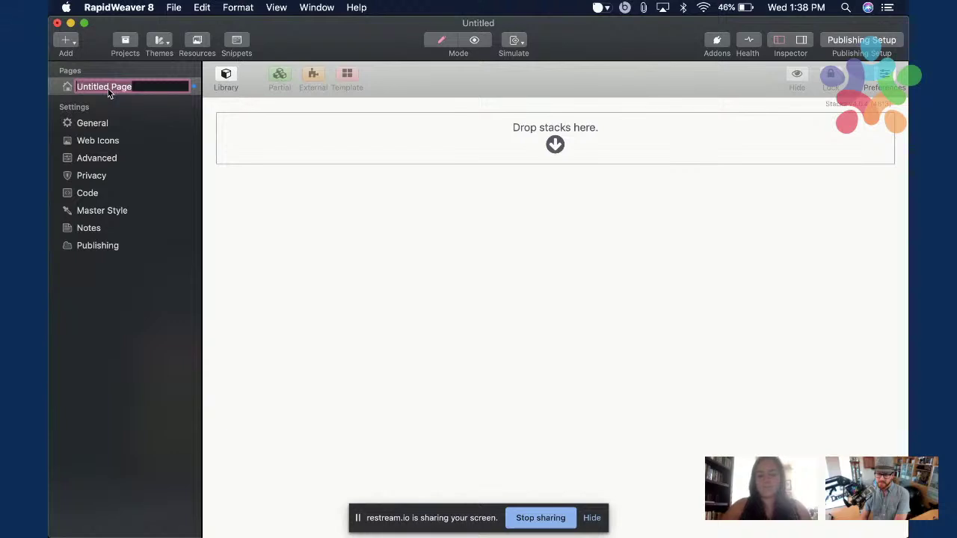
text(Home)
key(Return)
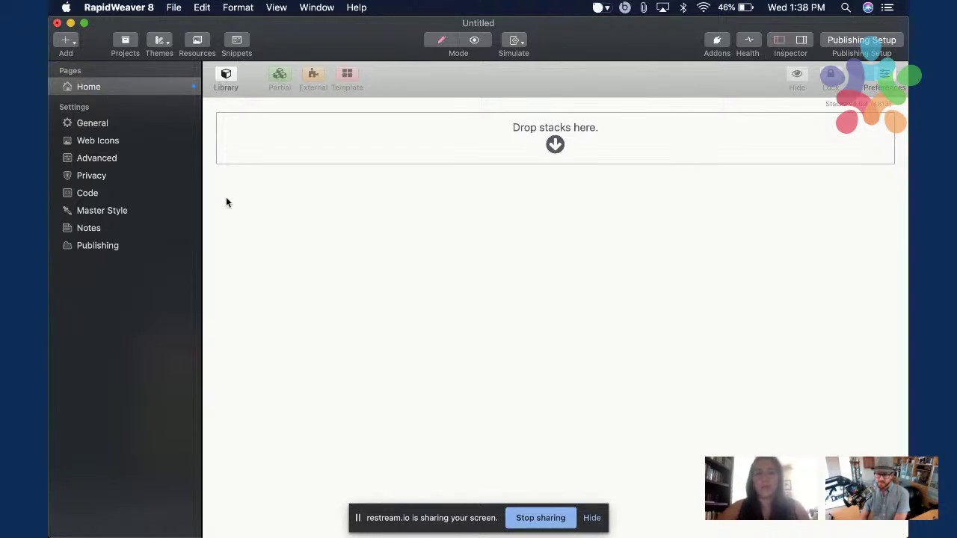
Check which theme is selected for the project, leaving the selection and the window size as they were.
click(162, 43)
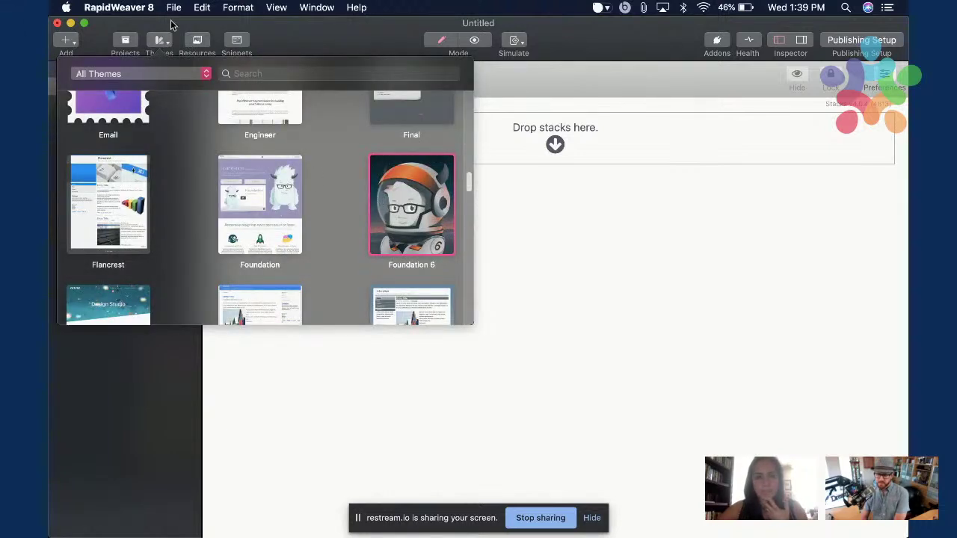
click(159, 41)
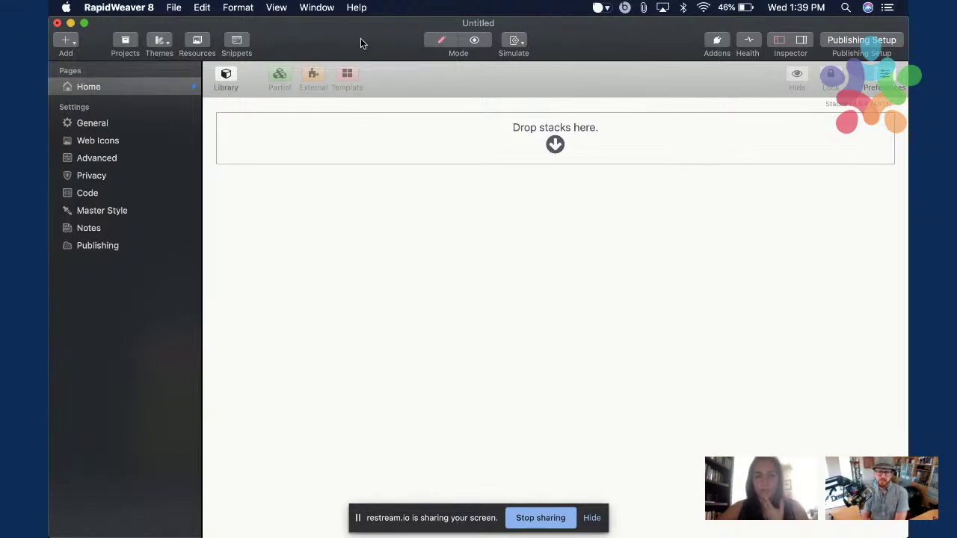
double_click(479, 26)
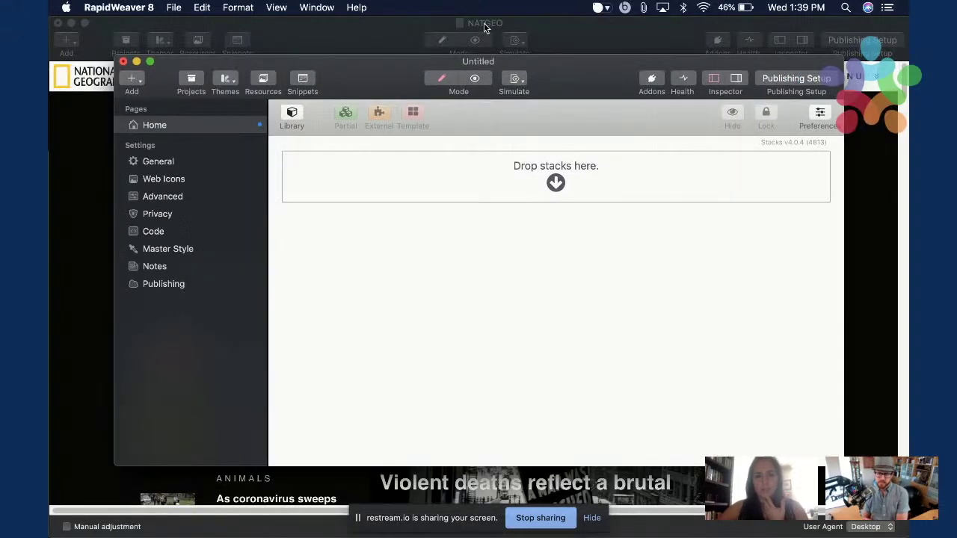
double_click(494, 58)
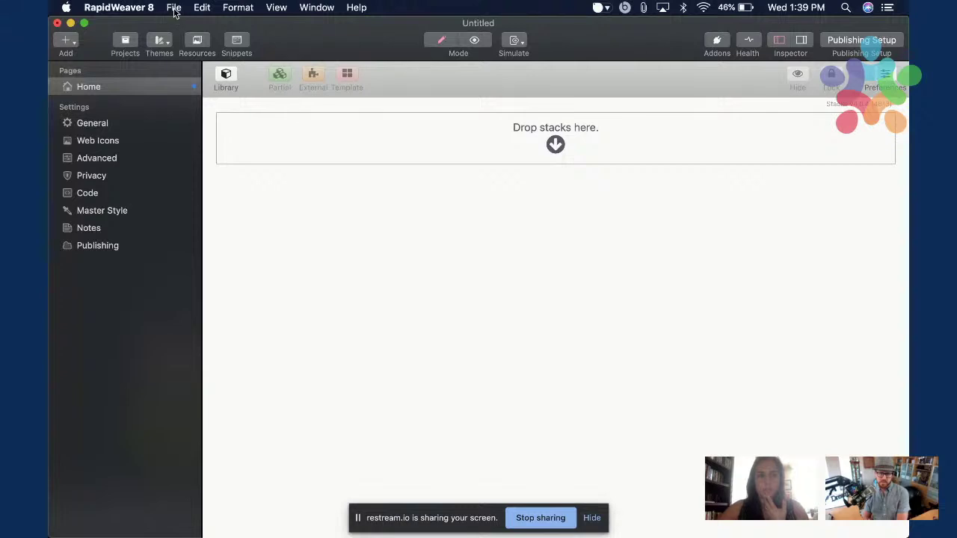
Save the project as natgeo2.rw8 in the NATGEO-REMAKE folder inside Documents, CLIENTES, Weavers.
click(174, 9)
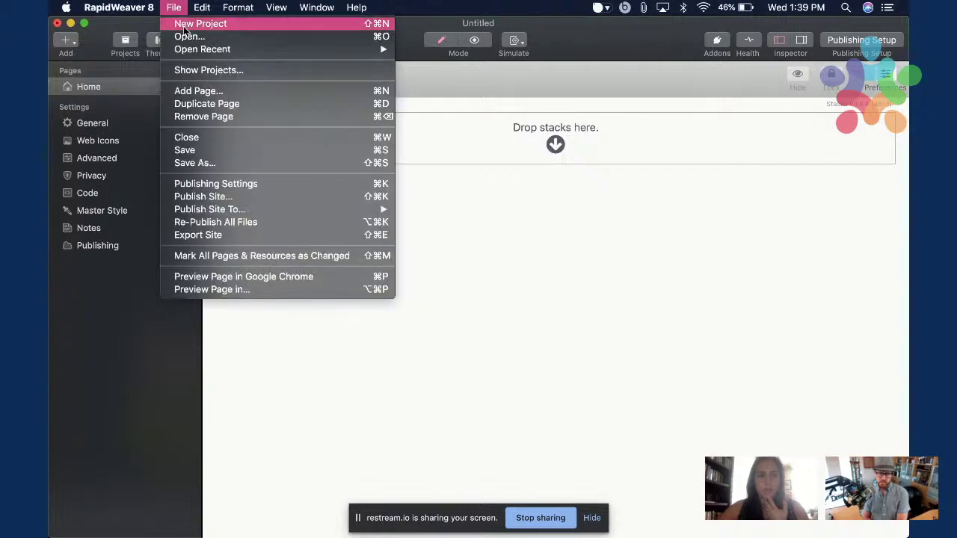
click(236, 168)
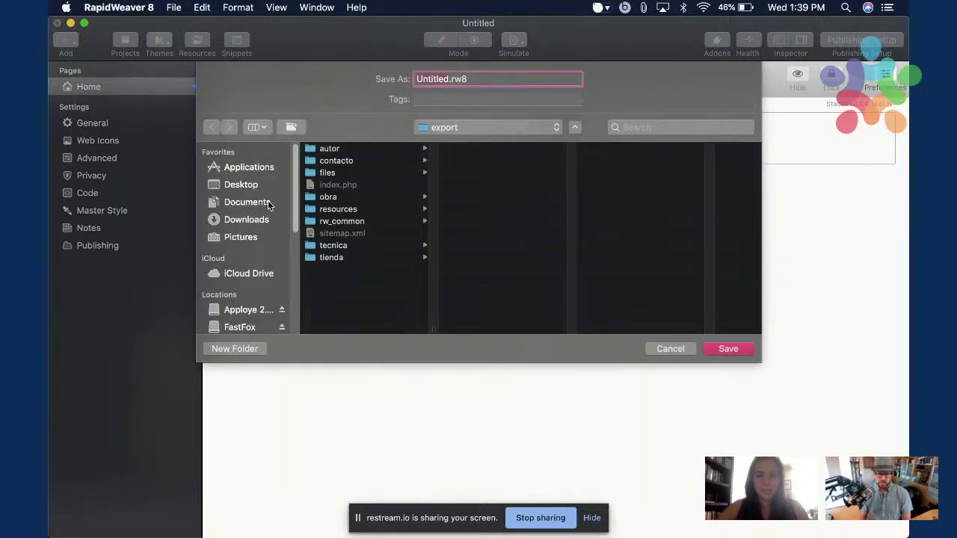
text(natgeo2)
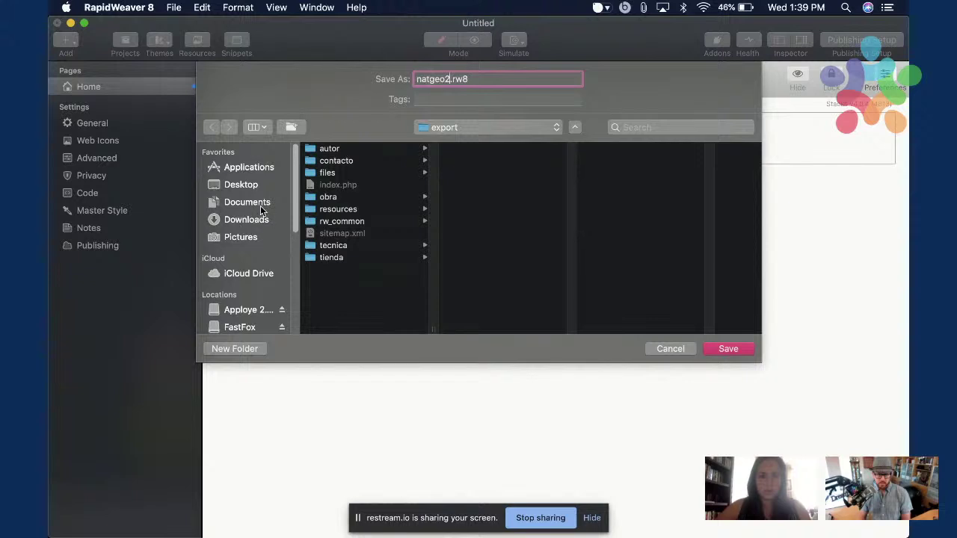
click(260, 206)
click(363, 160)
key(Right)
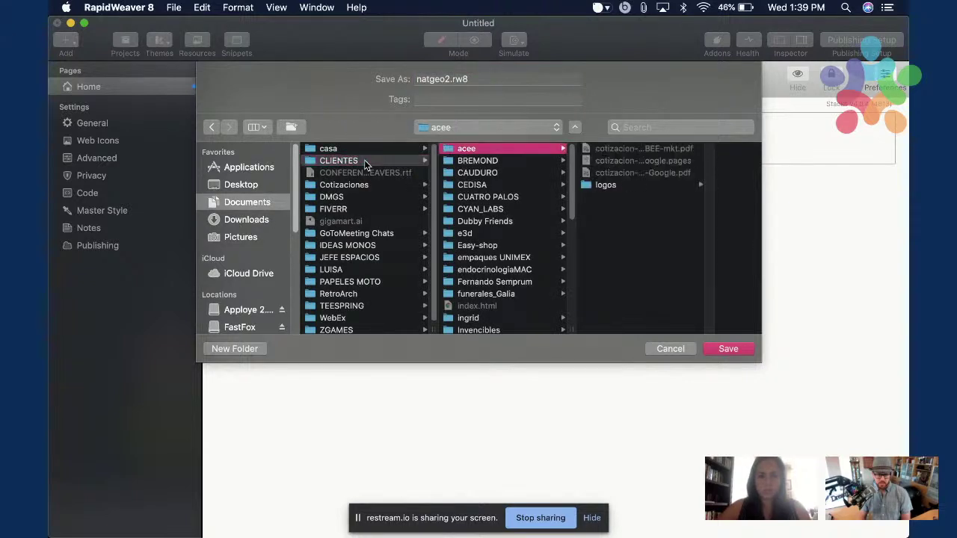
key(w)
key(e)
key(Right)
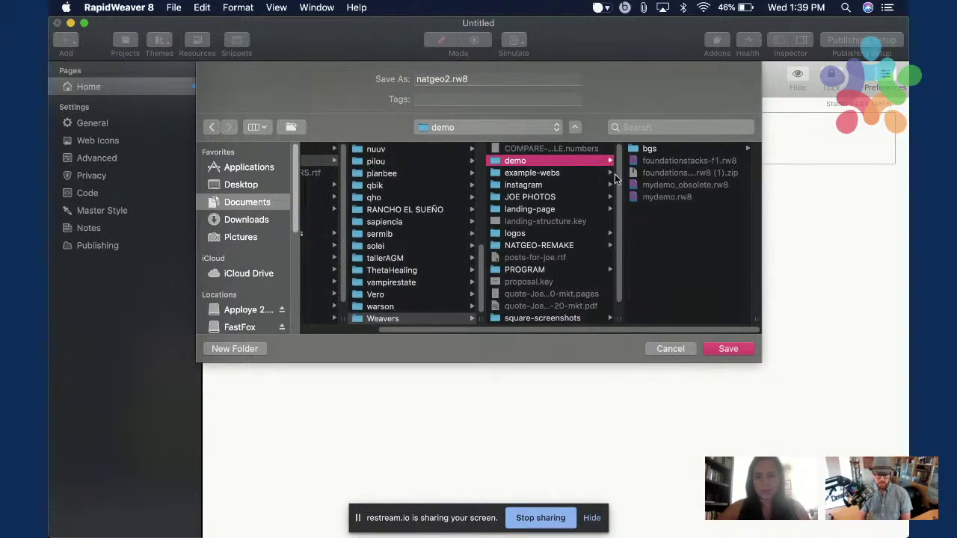
click(560, 252)
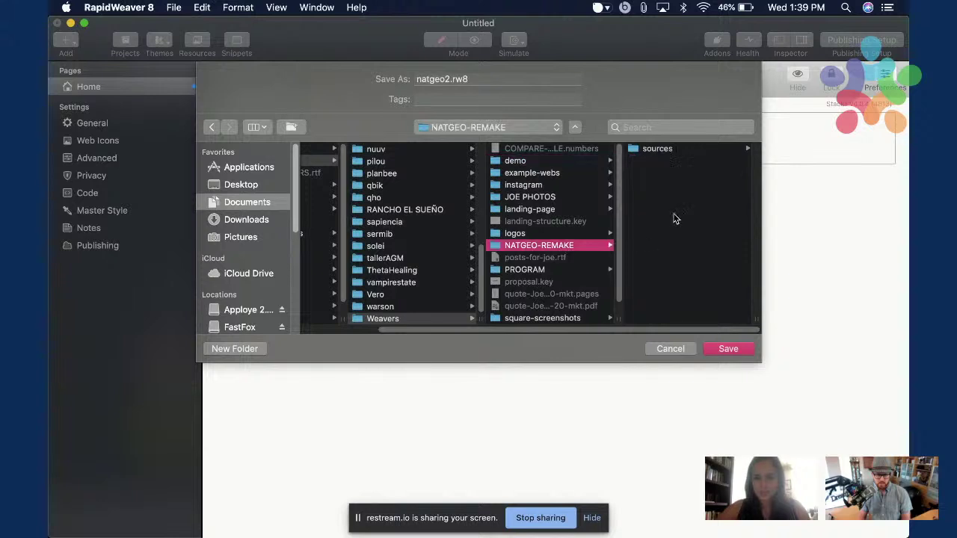
click(724, 348)
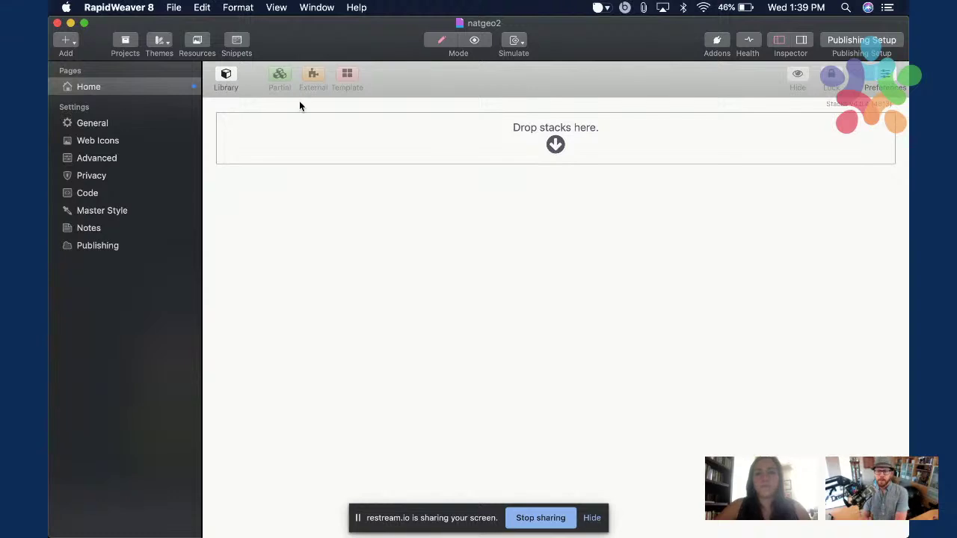
Hide the page sidebar and add the Site Styles stack from the F6 group of the stacks library to the Home page.
click(777, 40)
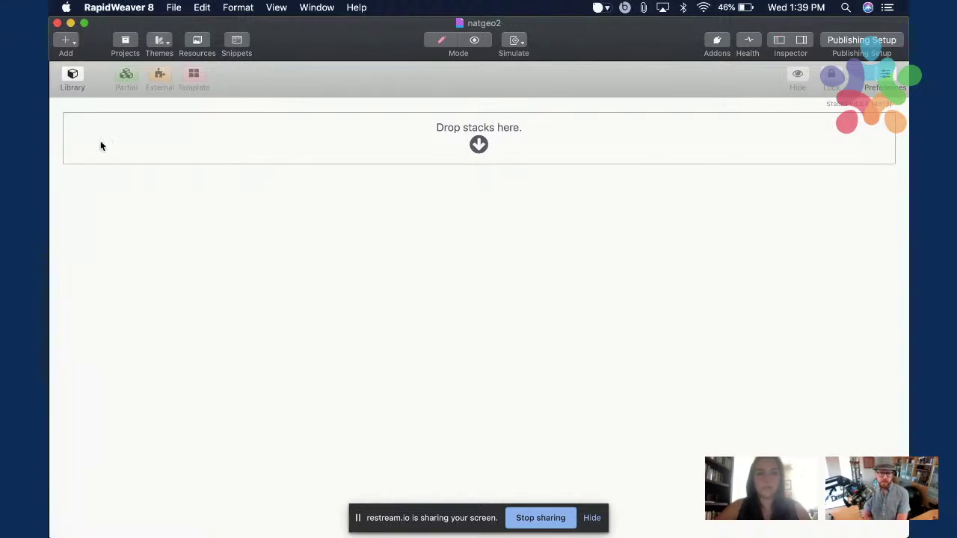
click(73, 74)
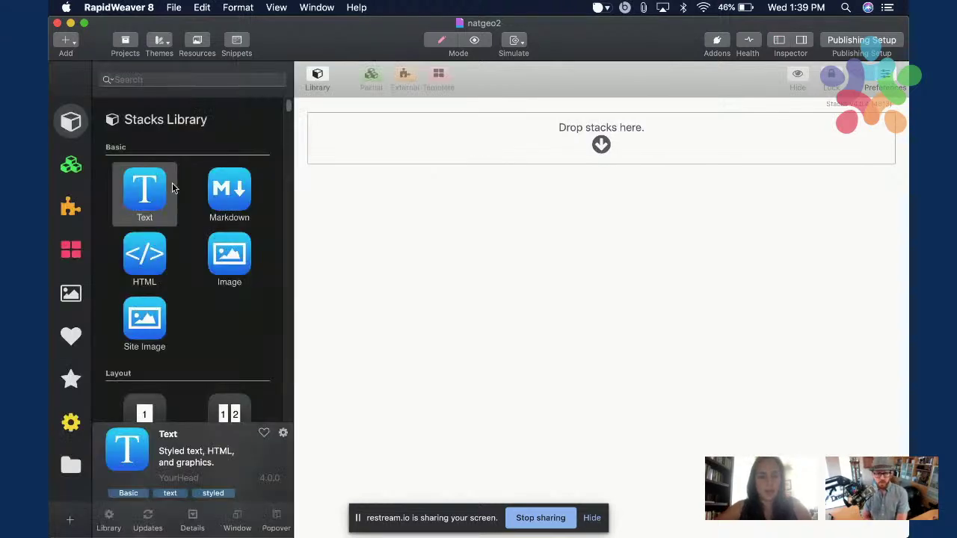
click(72, 423)
click(80, 124)
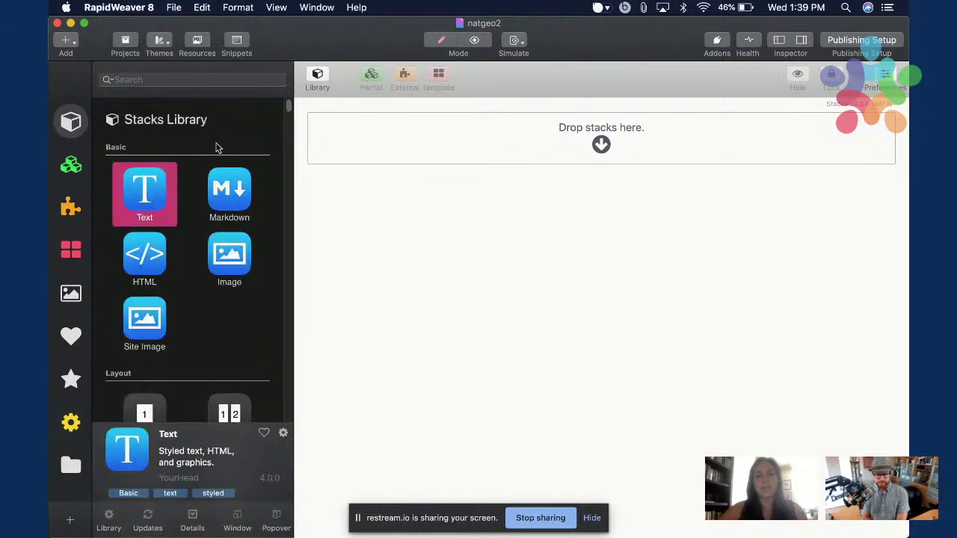
scroll(216, 149, down, 5)
scroll(194, 172, down, 10)
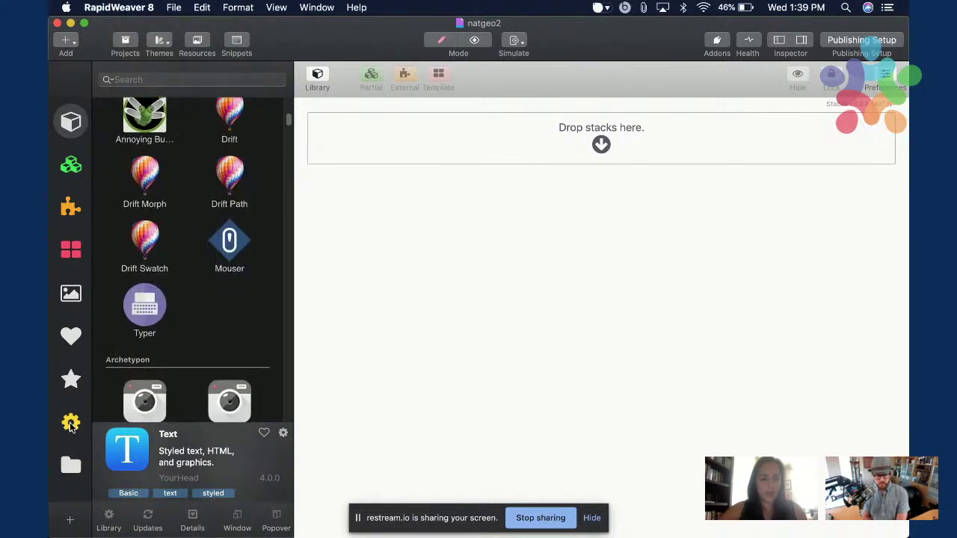
click(71, 422)
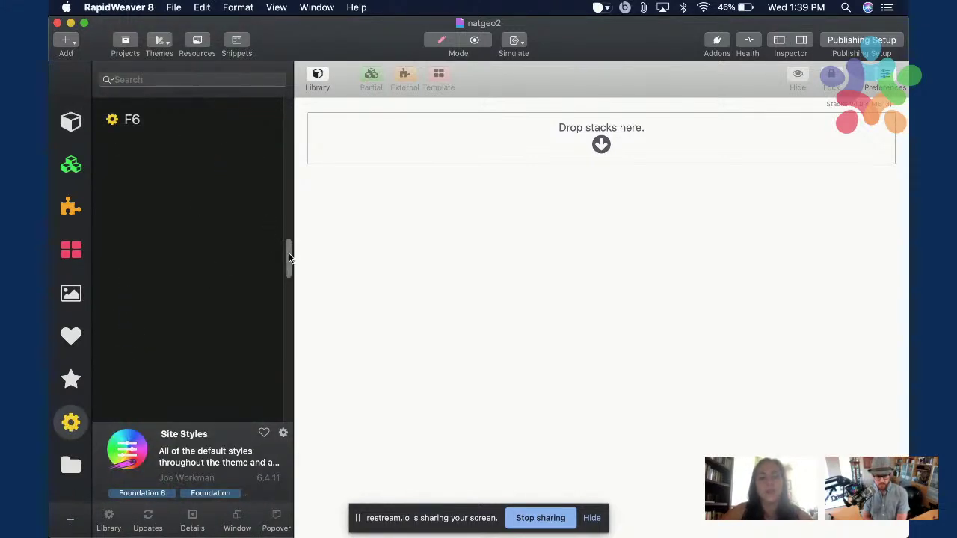
drag(290, 258, 290, 111)
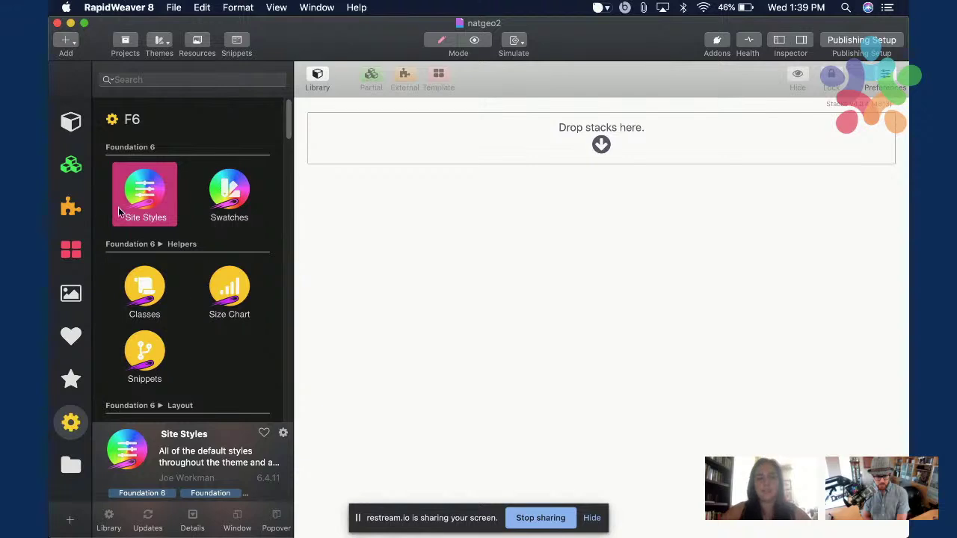
drag(237, 175, 387, 149)
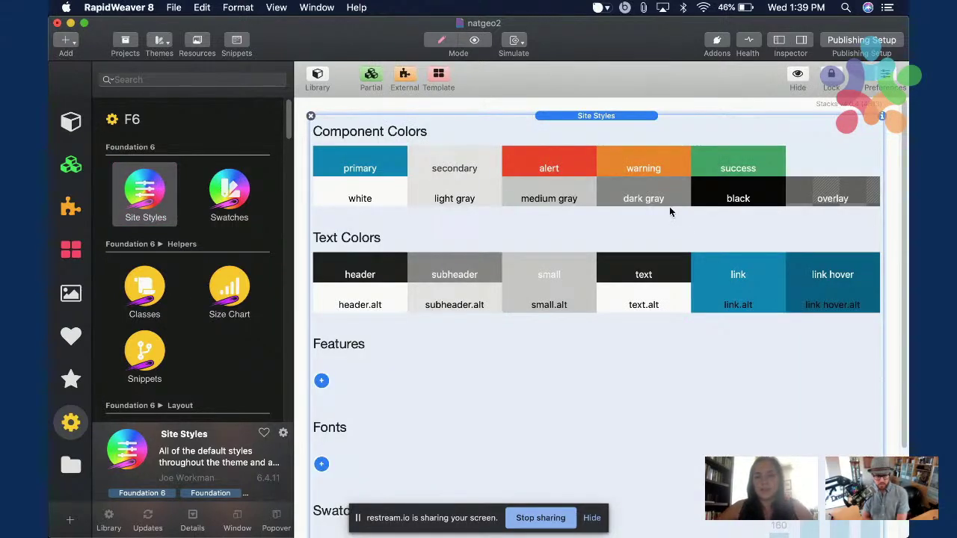
Look over the Site Styles sections, hide the stacks library and add the Font Awesome 5 CSS + Fonts feature.
scroll(612, 214, down, 3)
scroll(612, 214, down, 3)
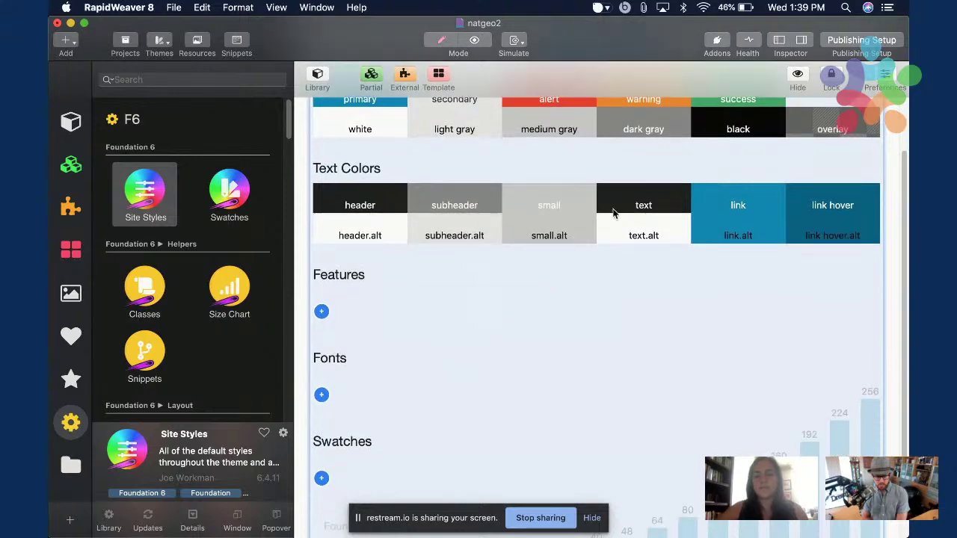
scroll(612, 215, up, 3)
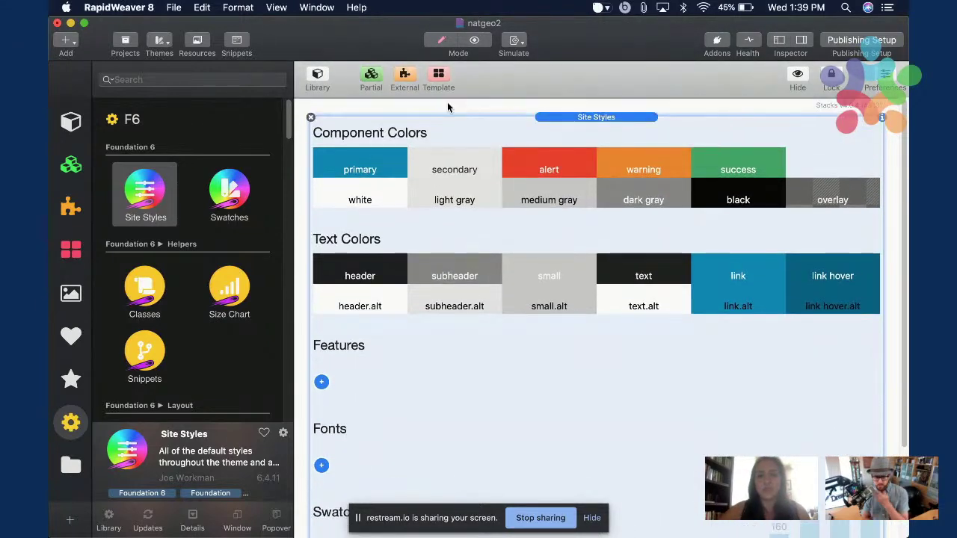
click(316, 78)
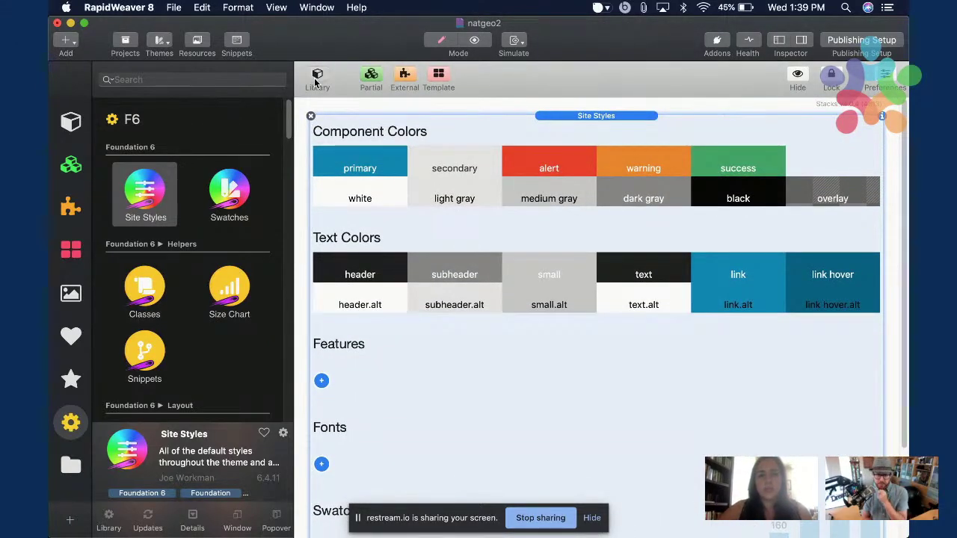
scroll(165, 268, down, 2)
scroll(150, 269, down, 3)
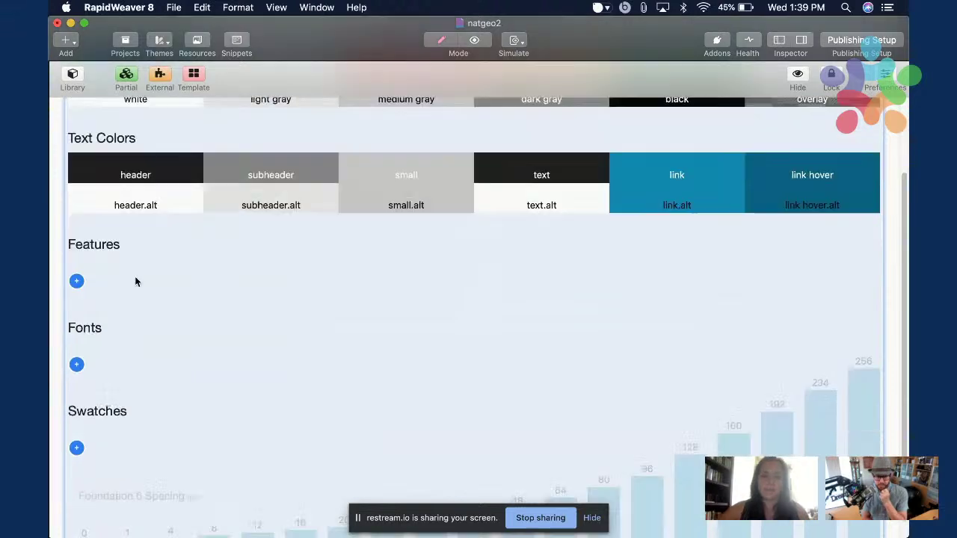
click(77, 280)
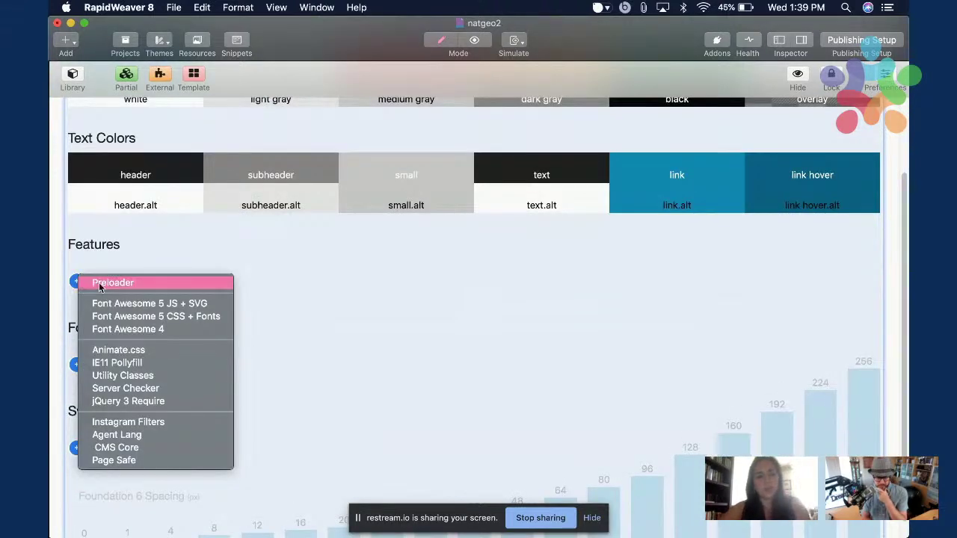
click(198, 317)
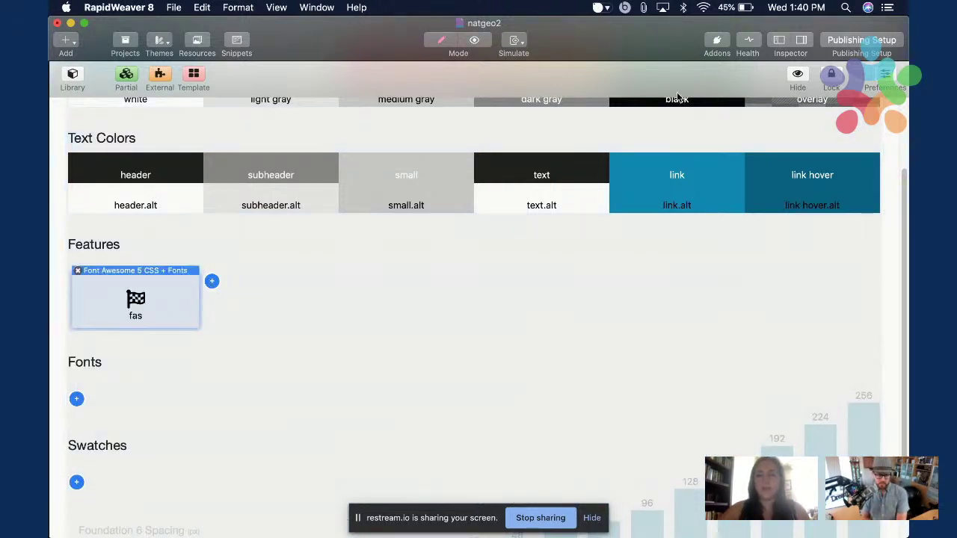
Show the settings of the Font Awesome 5 CSS + Fonts feature and enable loading of Brand Icons (fab).
click(805, 54)
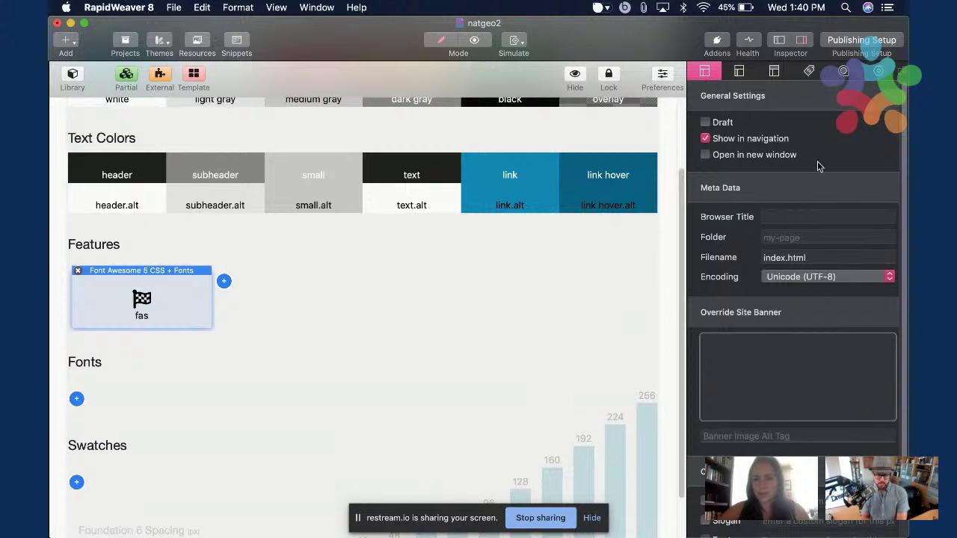
click(879, 73)
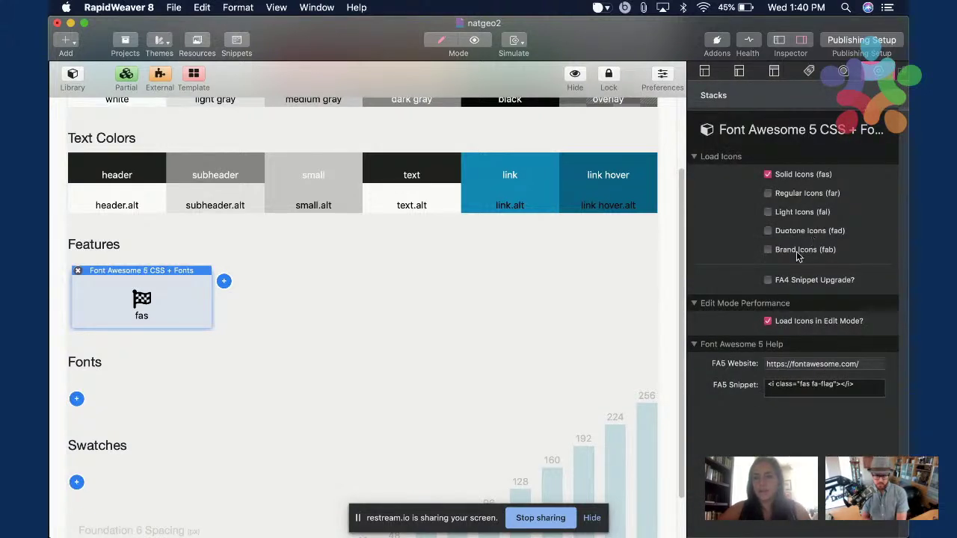
click(767, 250)
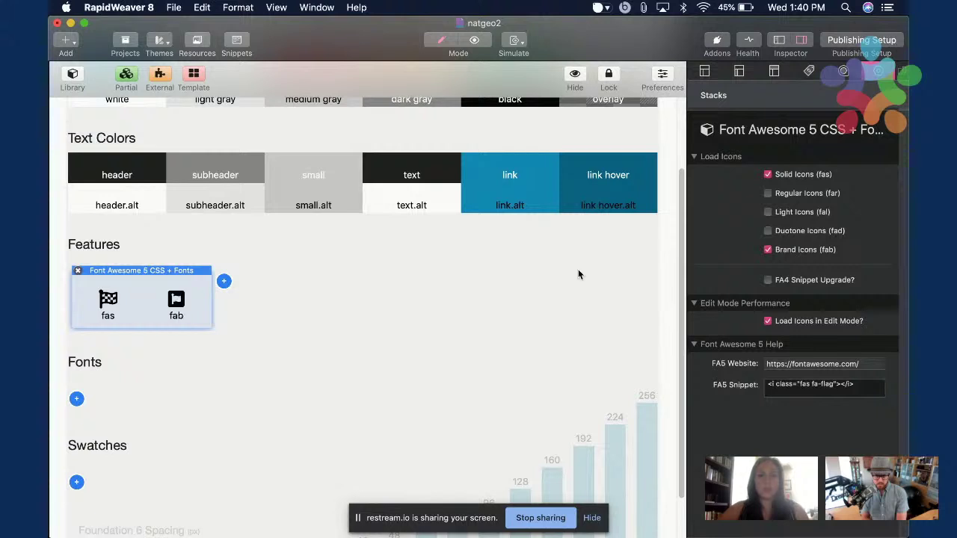
Add the Utility Classes feature beside Font Awesome and check the remaining available features without adding another.
scroll(578, 269, down, 1)
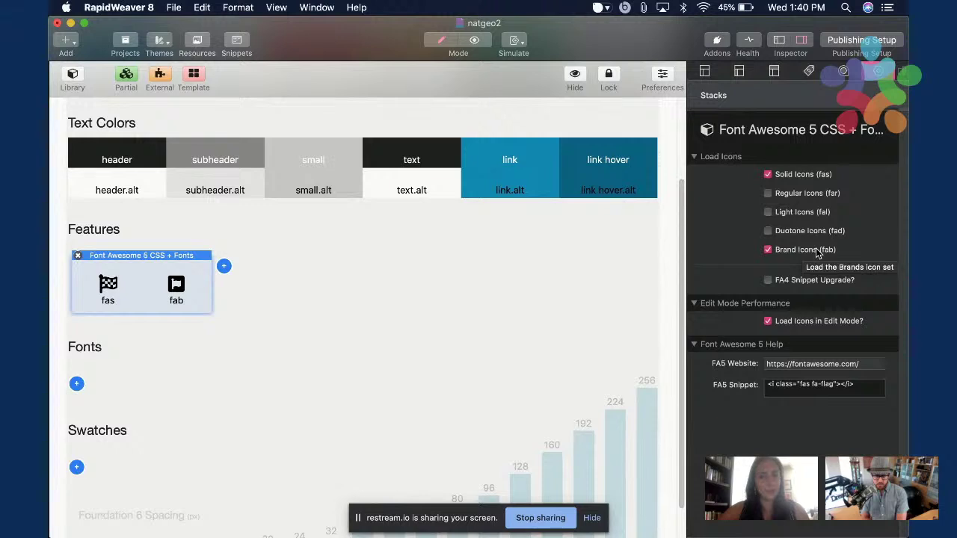
click(223, 266)
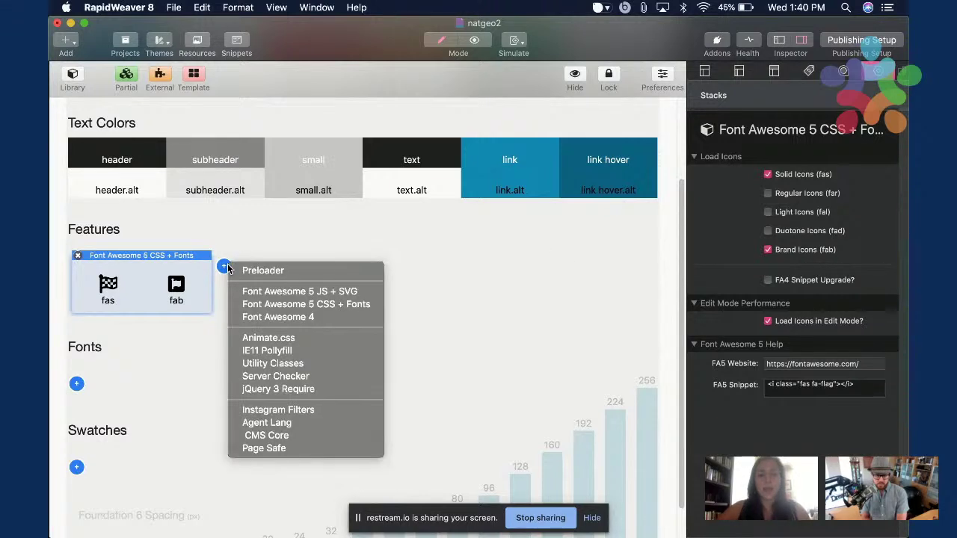
click(317, 363)
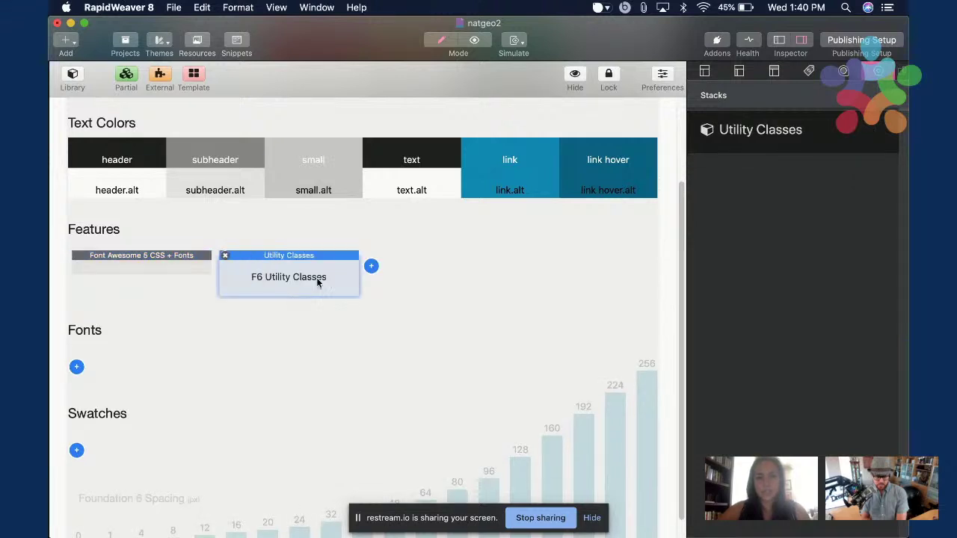
click(370, 267)
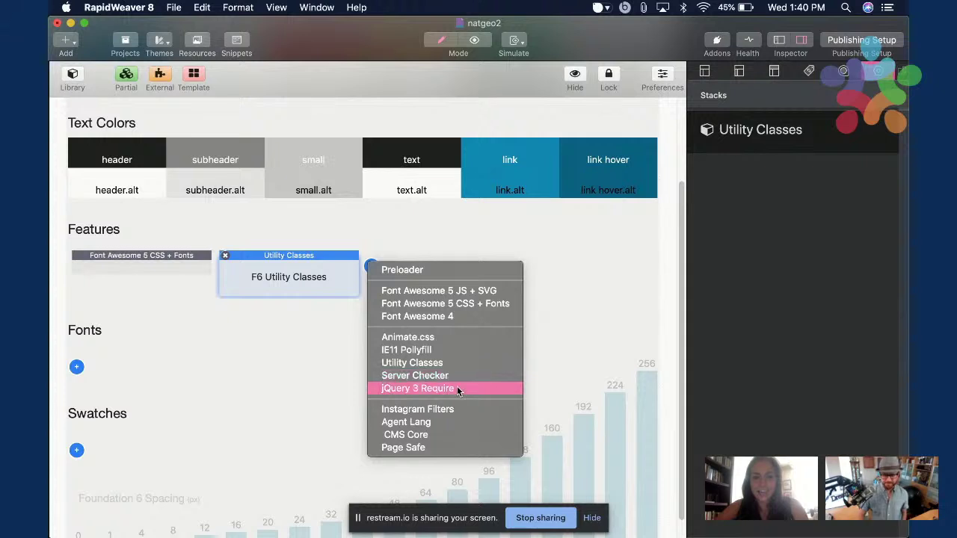
click(558, 425)
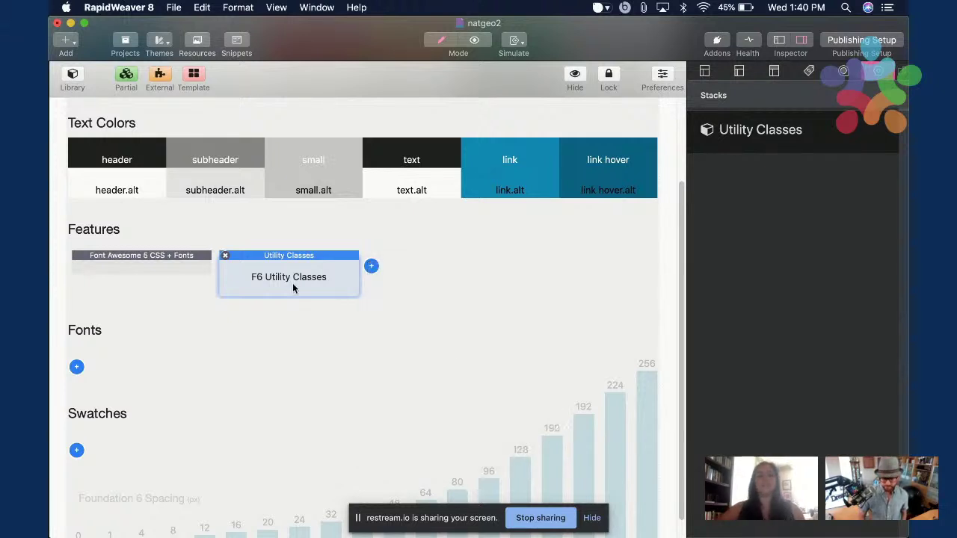
Add a Websafe Font to the Fonts section of Site Styles and set its font family to Century Gothic.
click(178, 340)
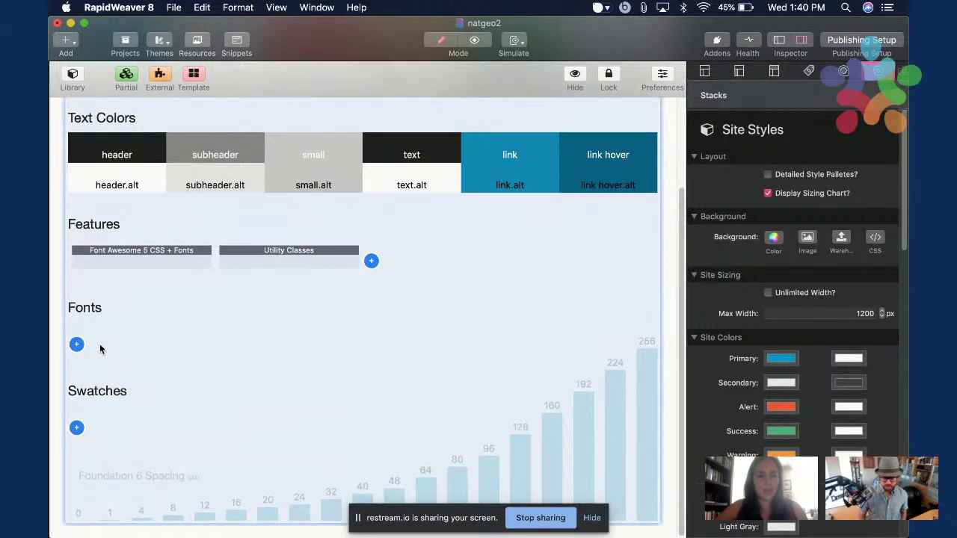
click(76, 343)
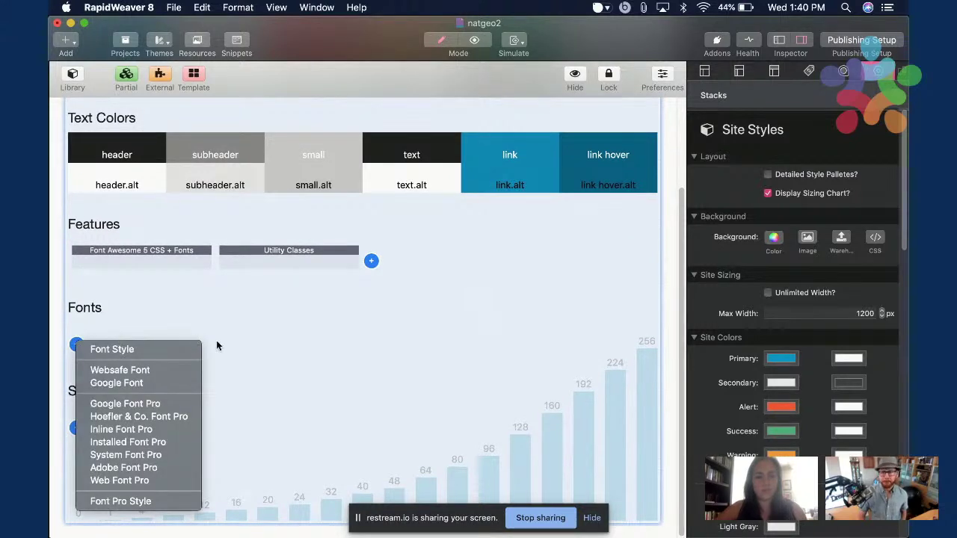
click(168, 371)
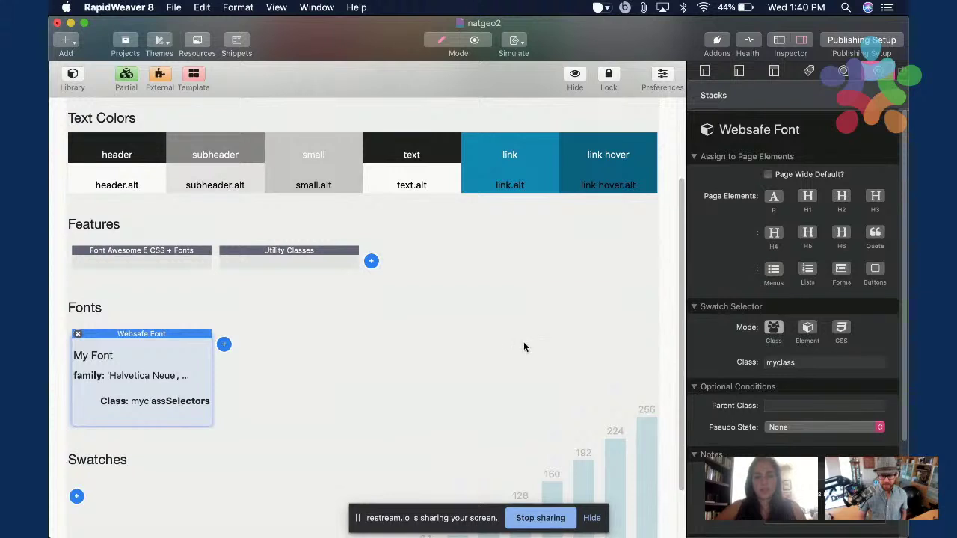
scroll(736, 381, down, 5)
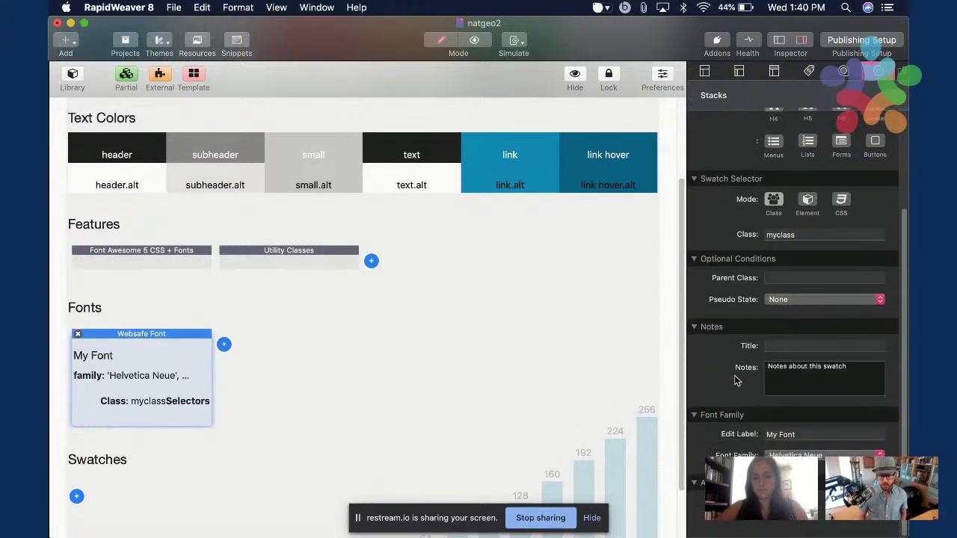
click(822, 460)
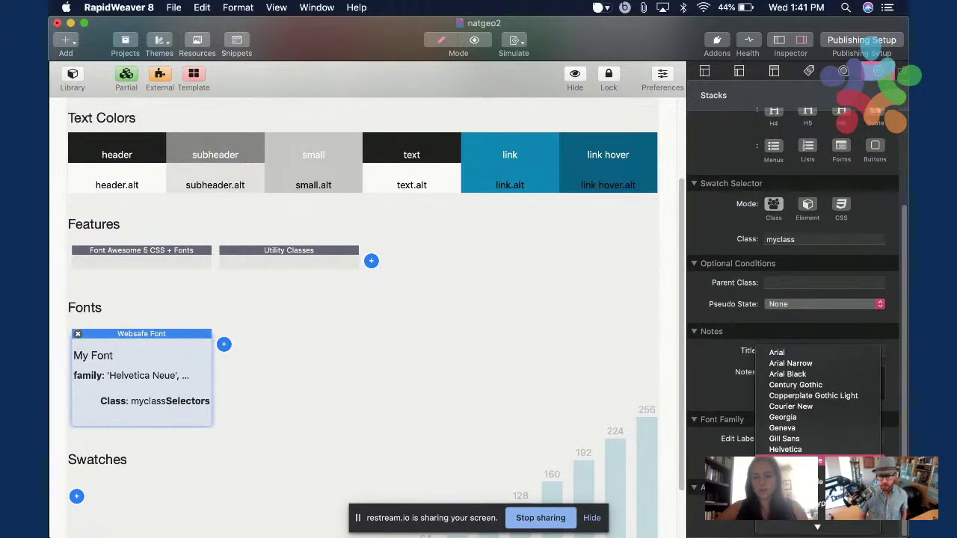
click(817, 387)
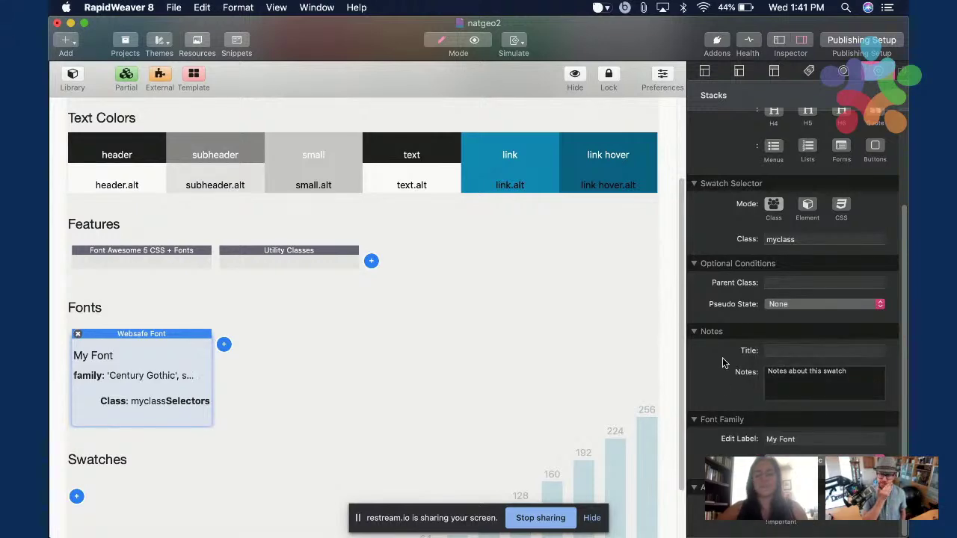
Switch to Chrome to examine the heading and text fonts on the National Geographic homepage, and return to RapidWeaver.
key(super+Tab)
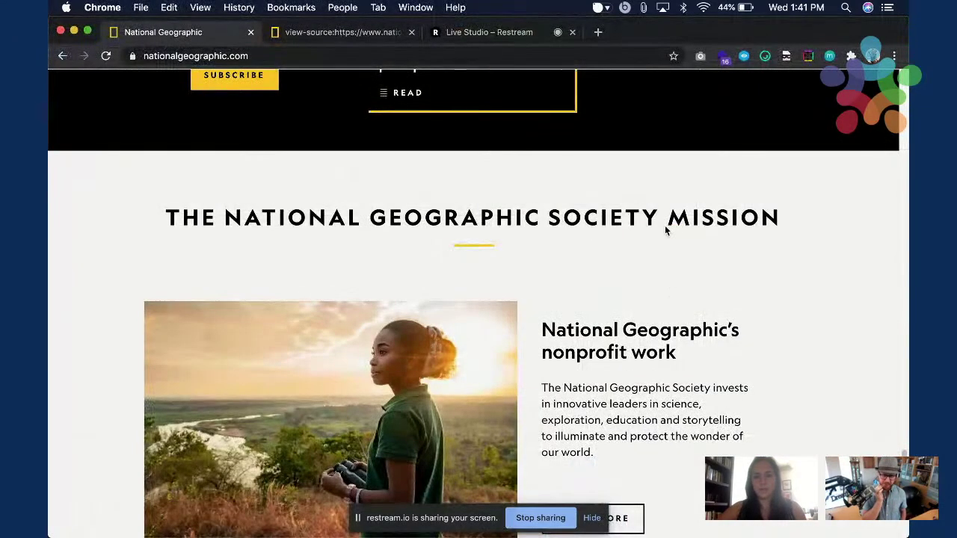
scroll(699, 221, up, 1)
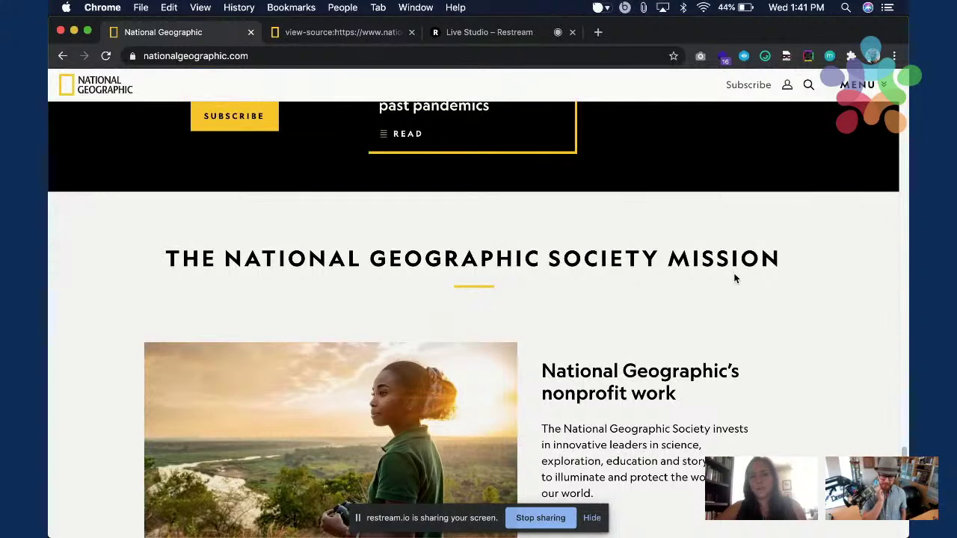
scroll(735, 279, up, 10)
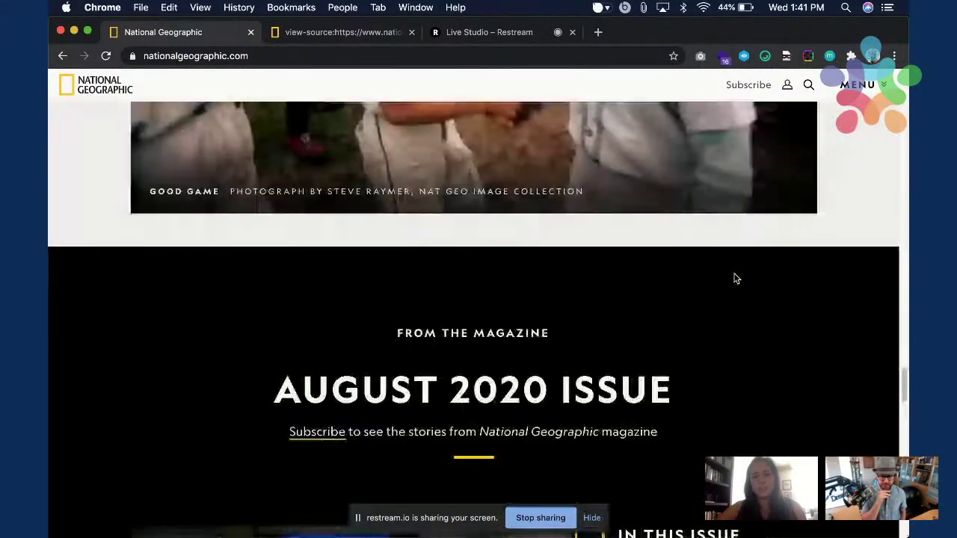
scroll(734, 279, up, 3)
scroll(736, 279, up, 18)
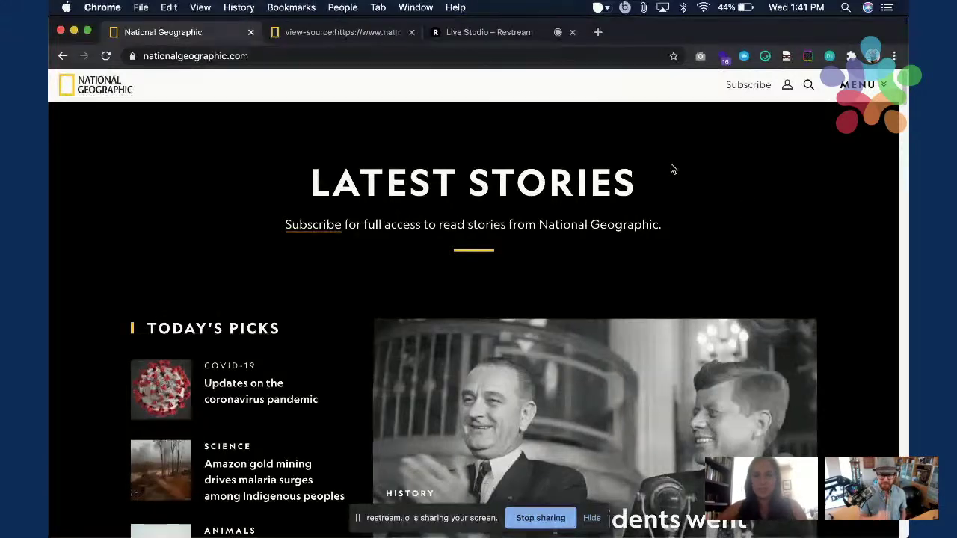
key(super+Tab)
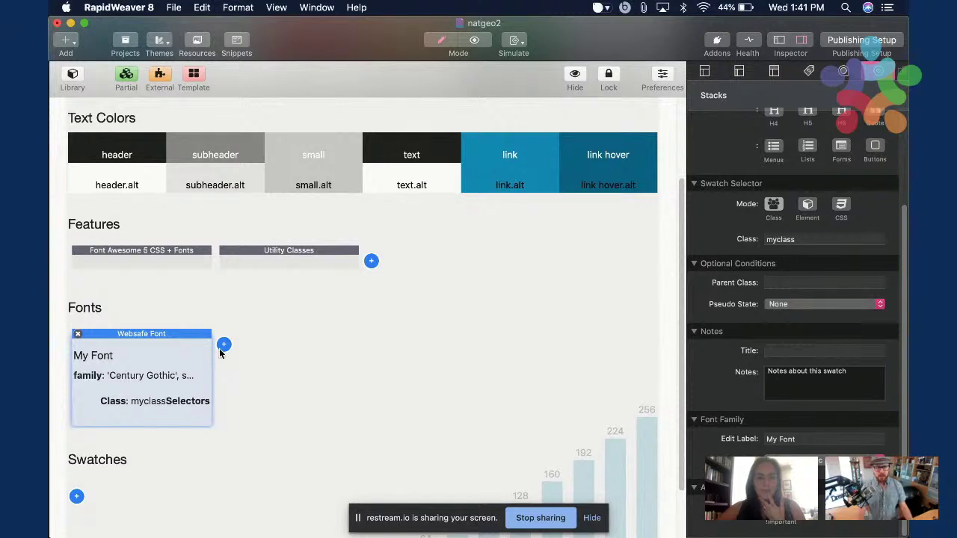
Make the websafe font the page wide default and assign it to paragraphs and headings H1 to H4.
scroll(738, 267, up, 5)
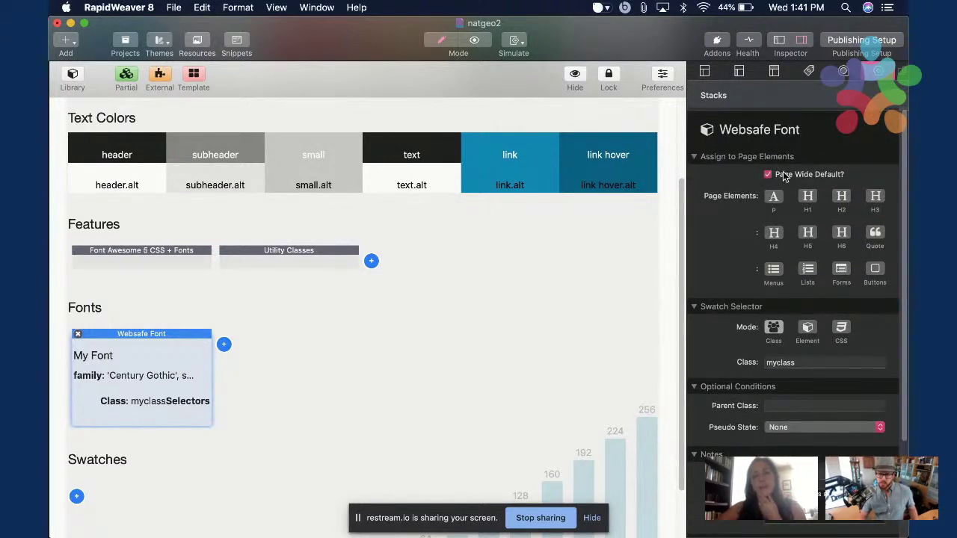
click(773, 196)
click(807, 195)
click(841, 196)
click(774, 232)
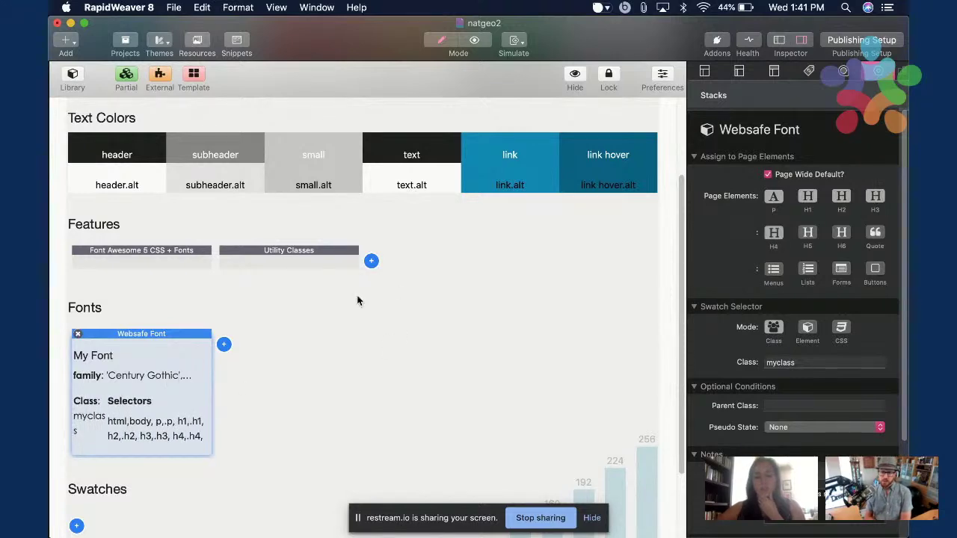
Check the homepage text in Chrome and assign the websafe font to H5, H6, quotes, menus, lists, forms and buttons in RapidWeaver.
key(super+Tab)
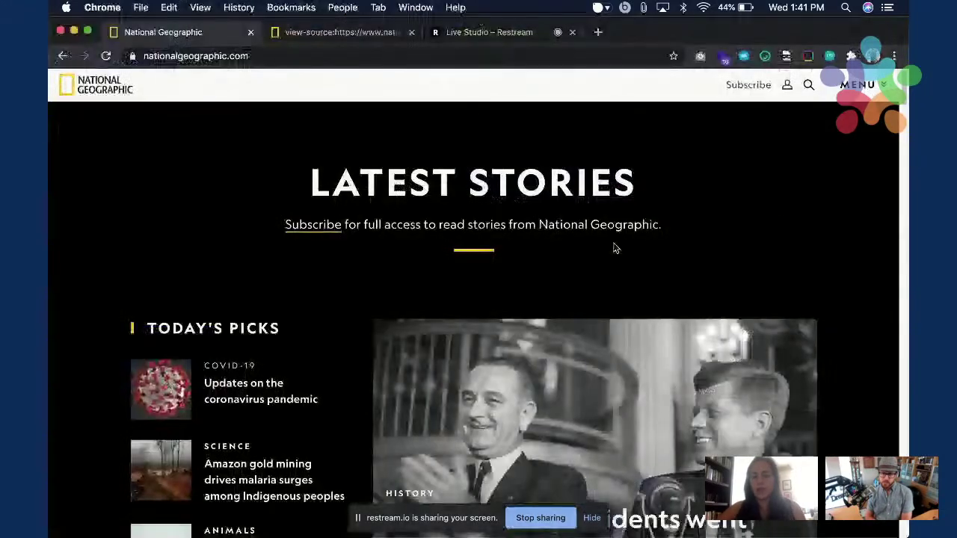
scroll(822, 237, down, 2)
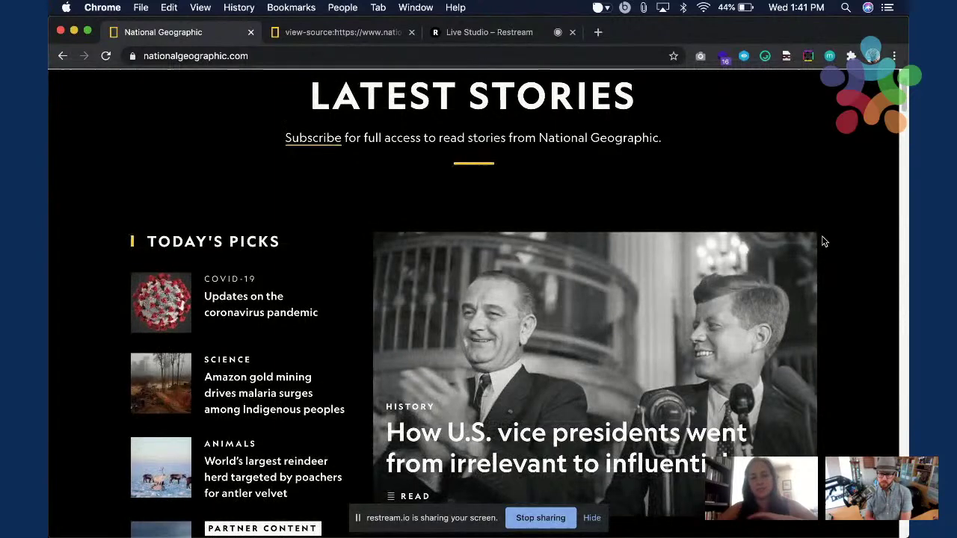
scroll(821, 235, down, 3)
scroll(821, 236, up, 1)
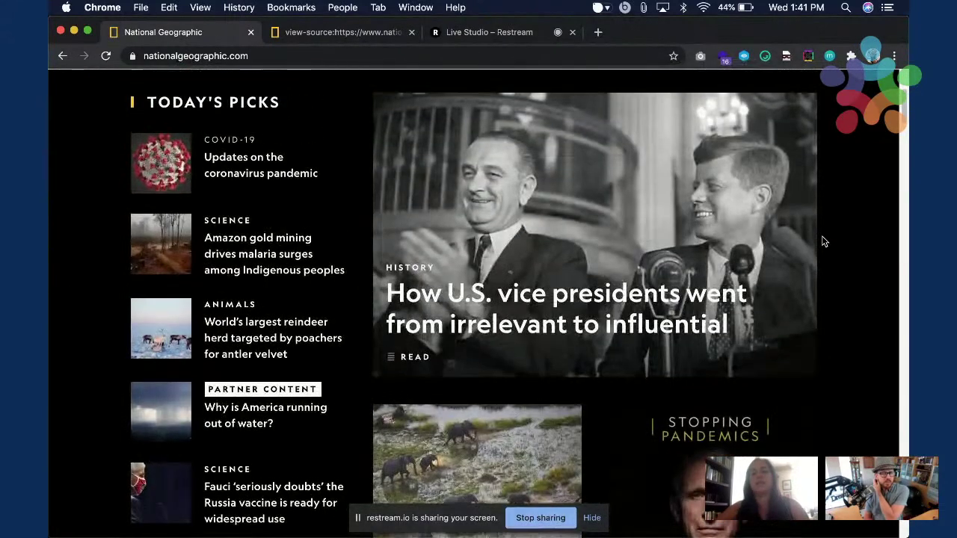
key(super+Tab)
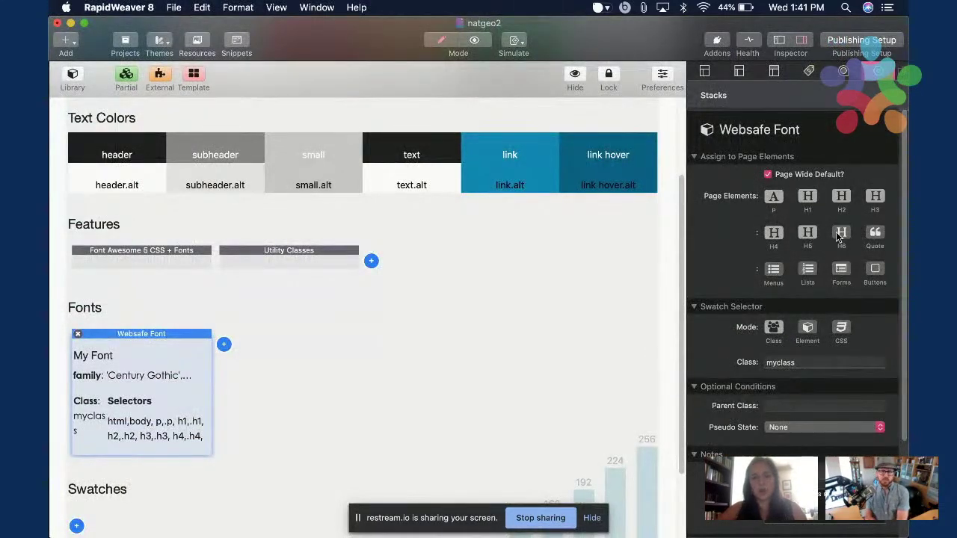
click(807, 269)
click(841, 269)
click(874, 269)
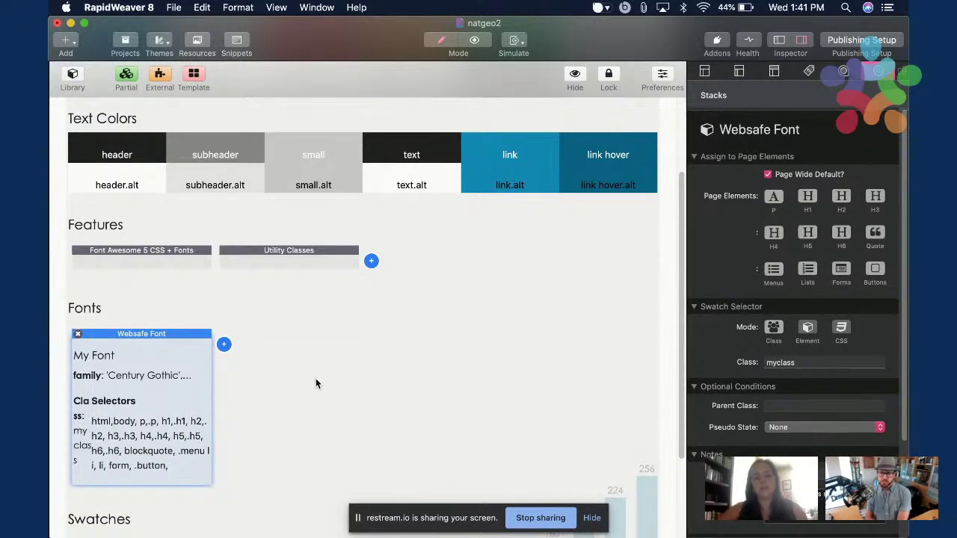
Change the websafe font's swatch class name to century.
scroll(721, 241, down, 3)
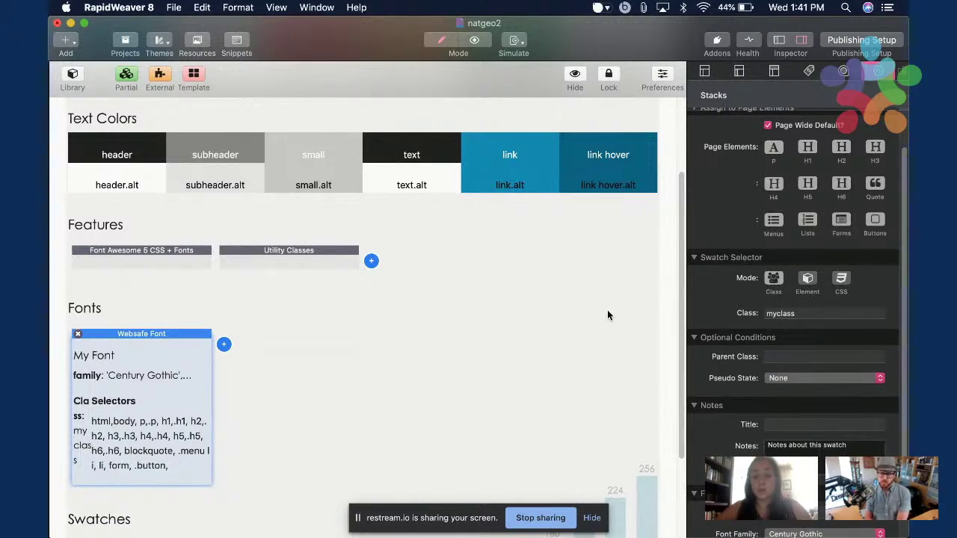
scroll(584, 311, down, 3)
click(797, 317)
text(century)
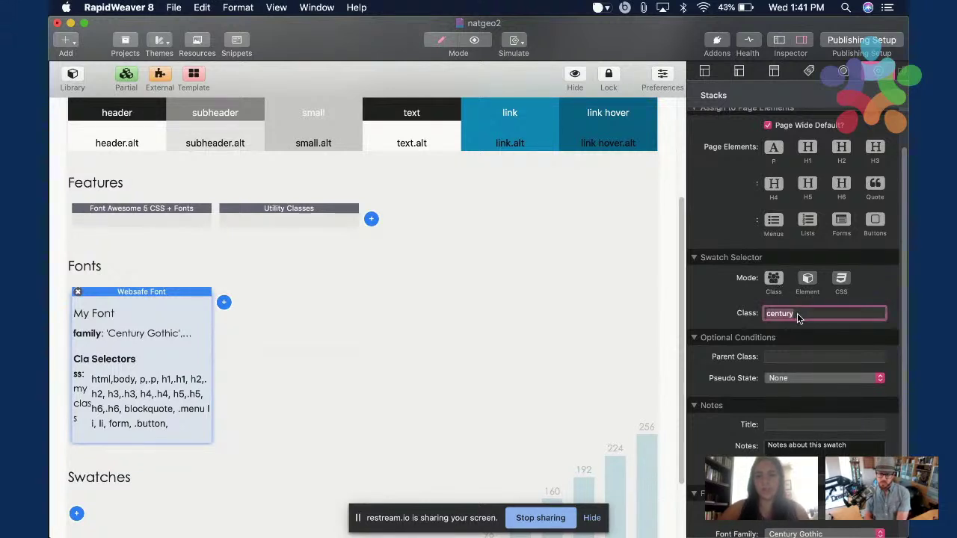
scroll(463, 329, down, 2)
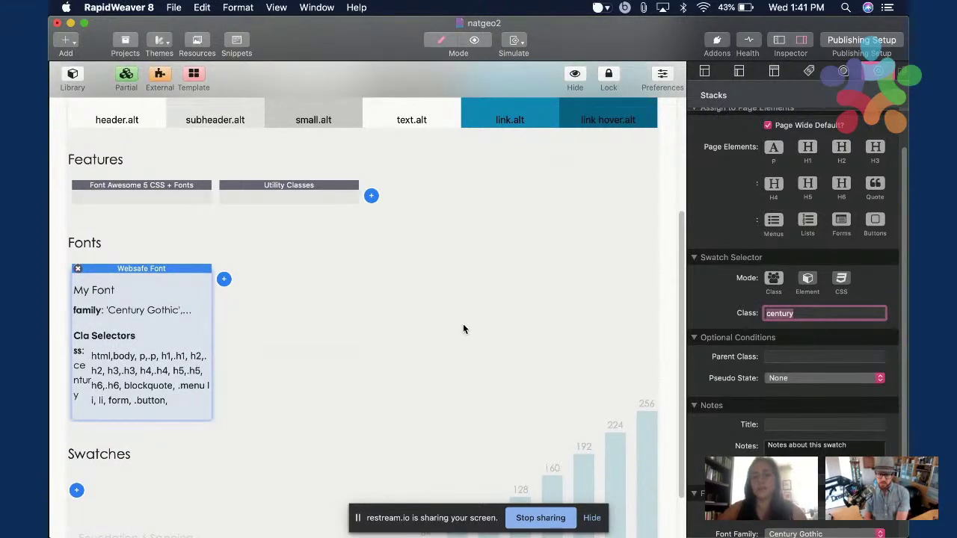
scroll(732, 355, down, 5)
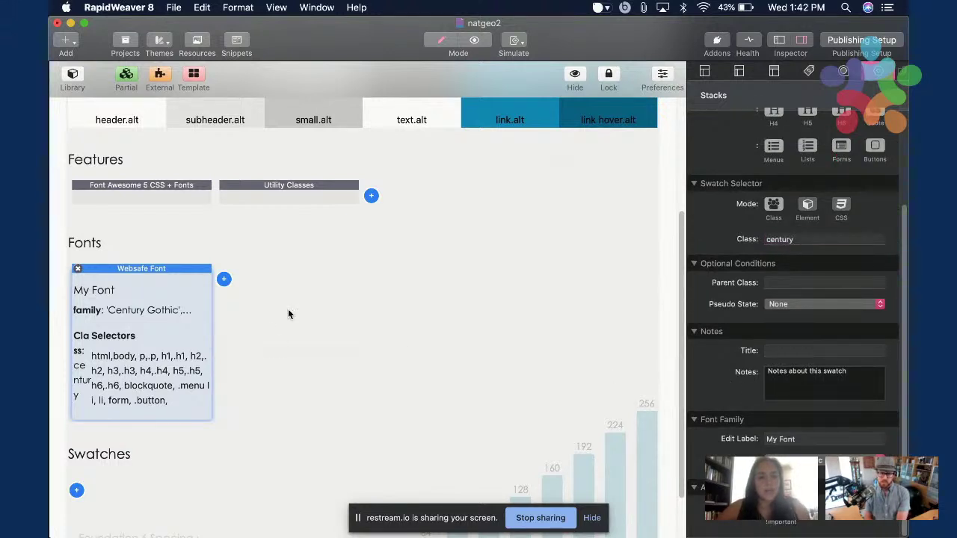
Compare the Site Styles component and text colors with the National Geographic homepage in Chrome, and return to RapidWeaver.
scroll(288, 309, down, 3)
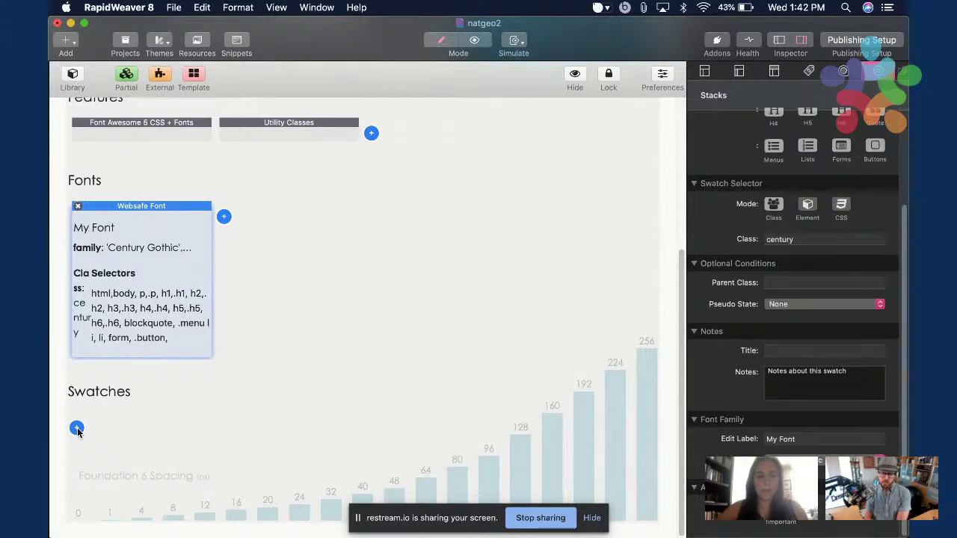
scroll(262, 325, up, 5)
click(452, 202)
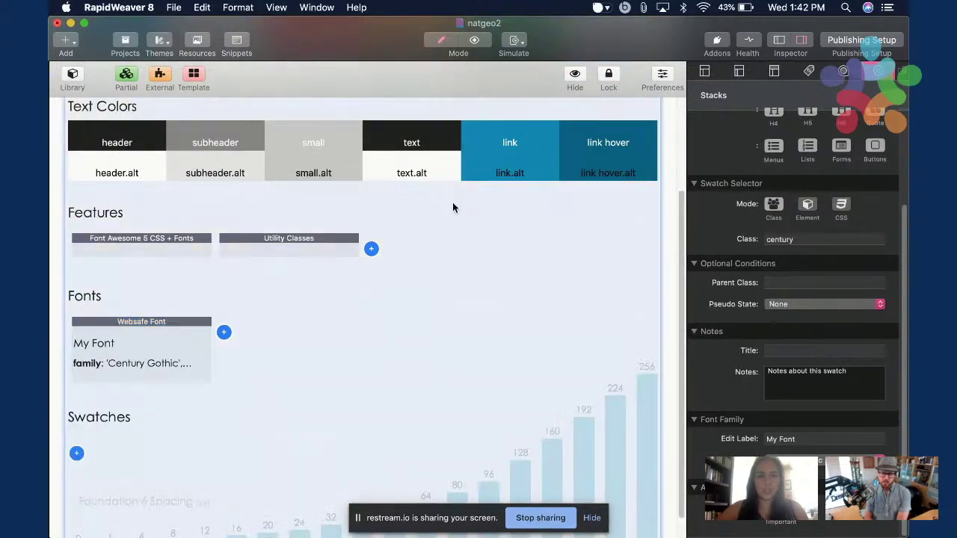
scroll(452, 207, up, 4)
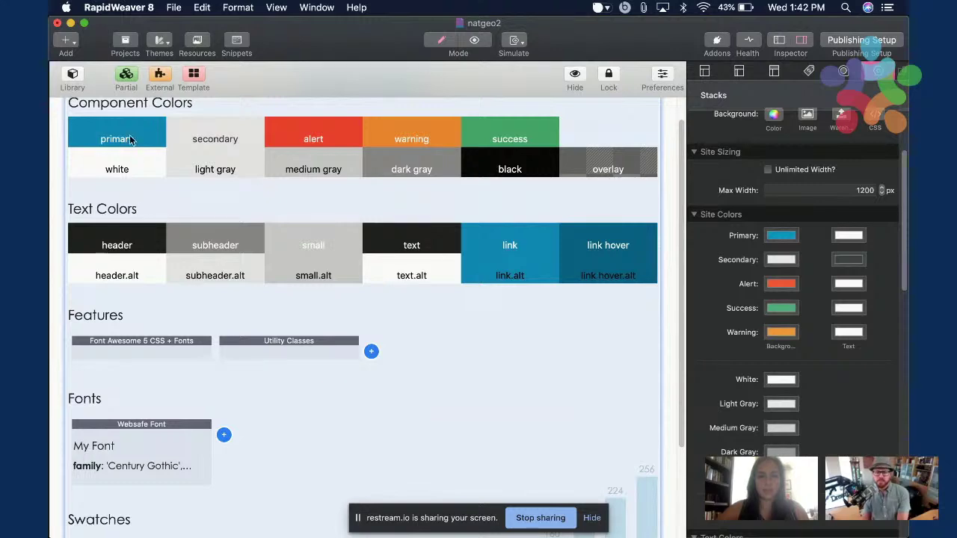
scroll(142, 133, up, 2)
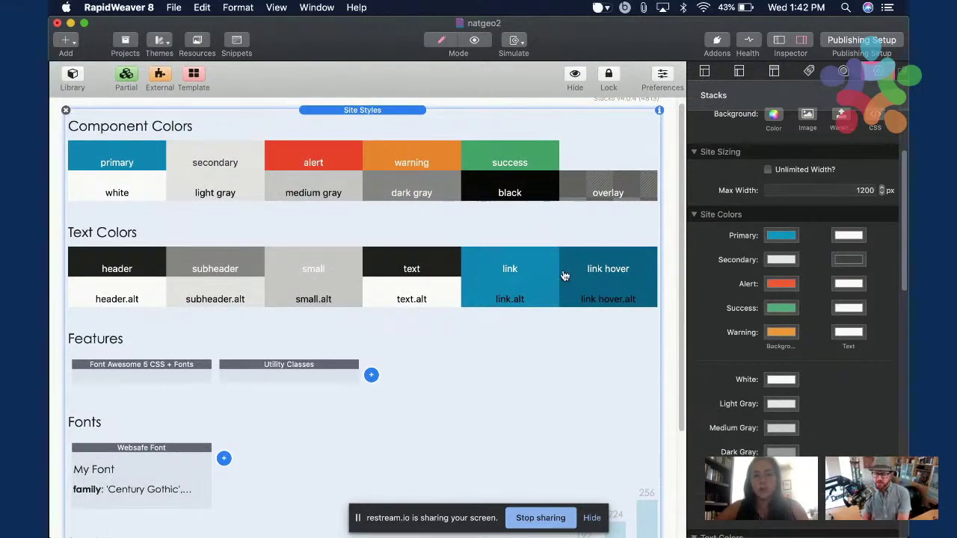
key(super+Tab)
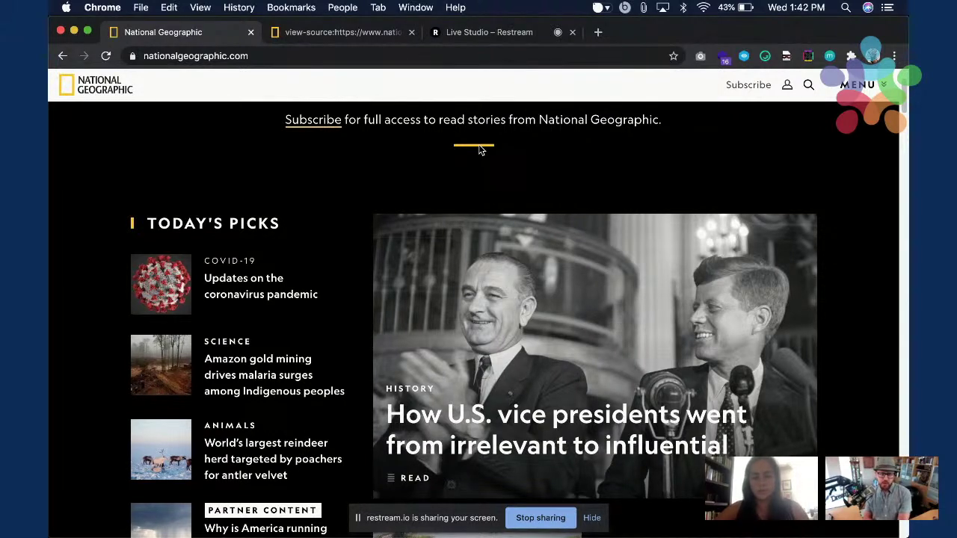
key(super+Tab)
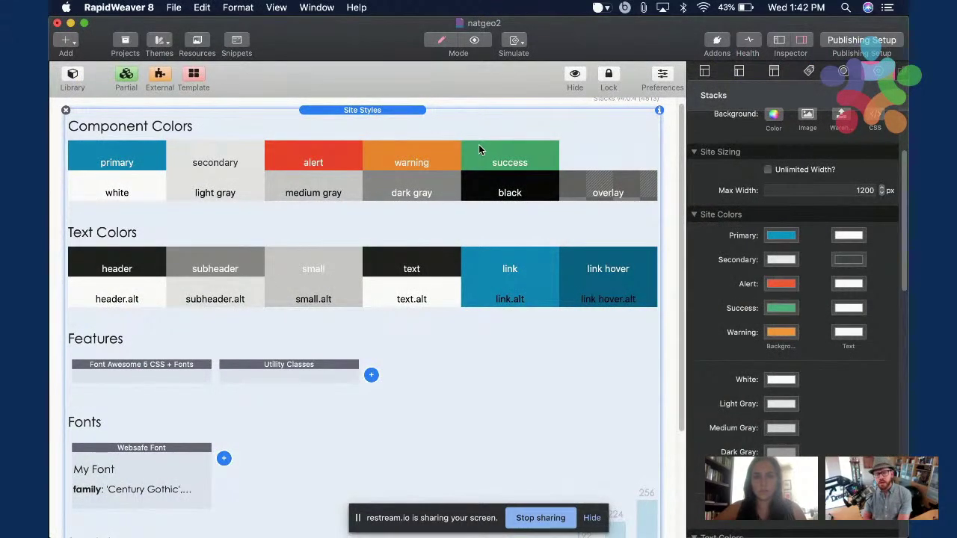
Remove the websafe font's assignment from paragraphs, quotes, buttons, forms, lists and menus, leaving headings H1 to H6 assigned.
scroll(477, 276, down, 5)
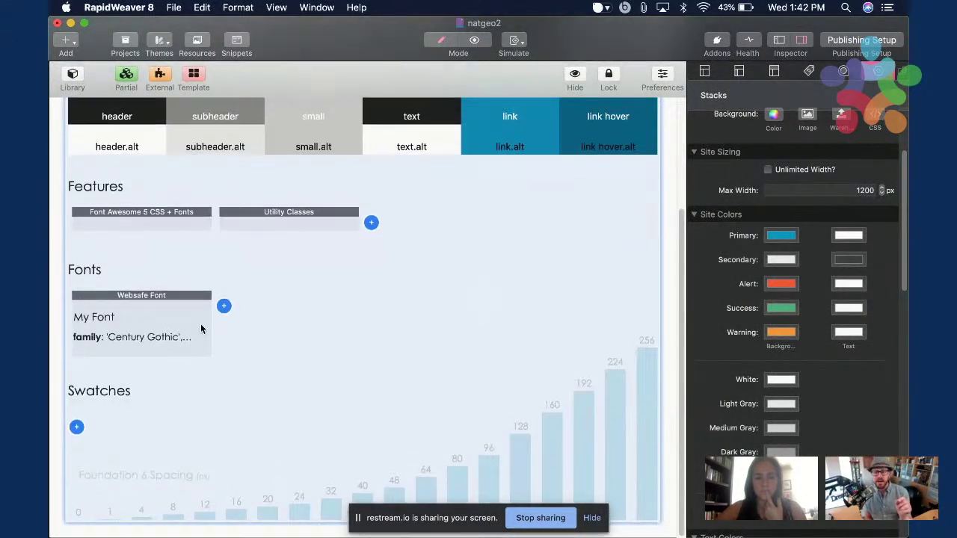
click(171, 335)
scroll(762, 211, up, 3)
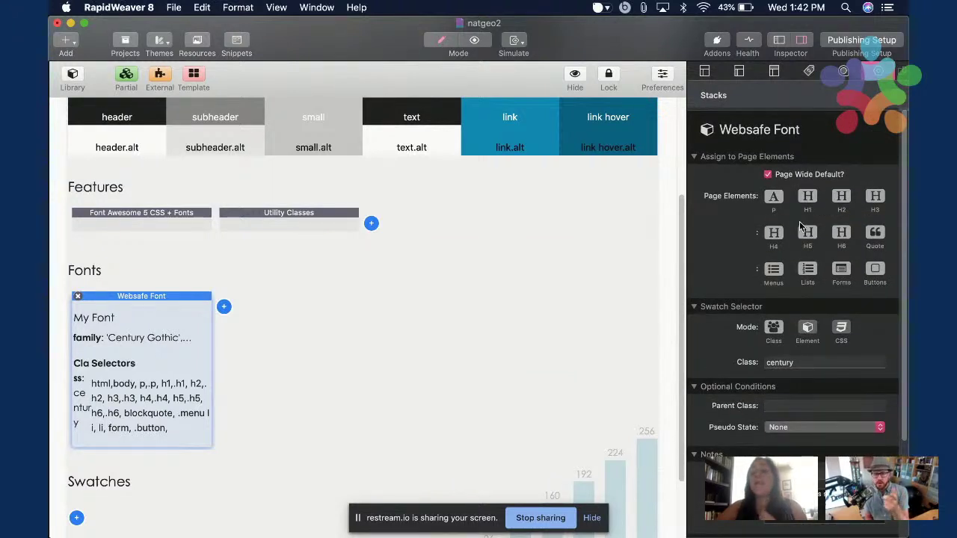
click(772, 198)
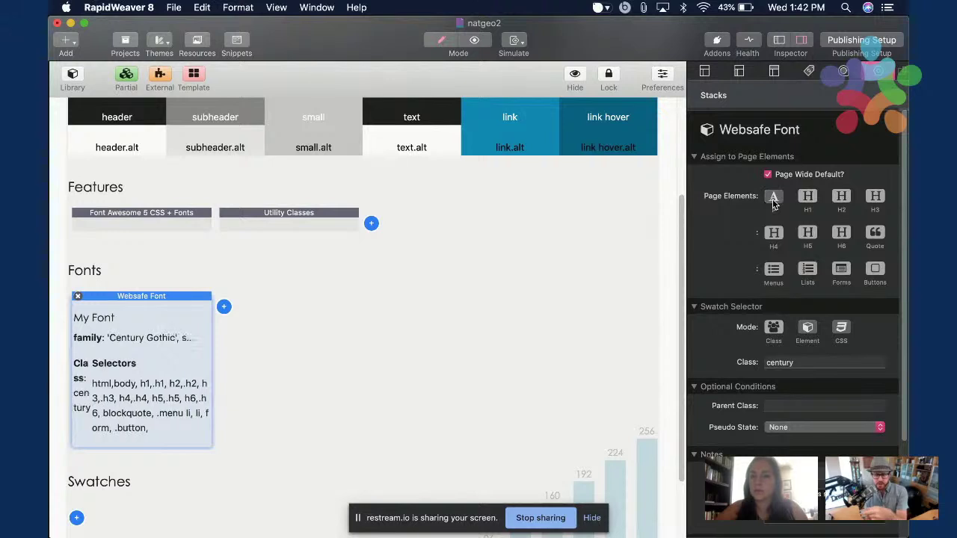
click(874, 234)
click(874, 269)
click(841, 269)
click(807, 269)
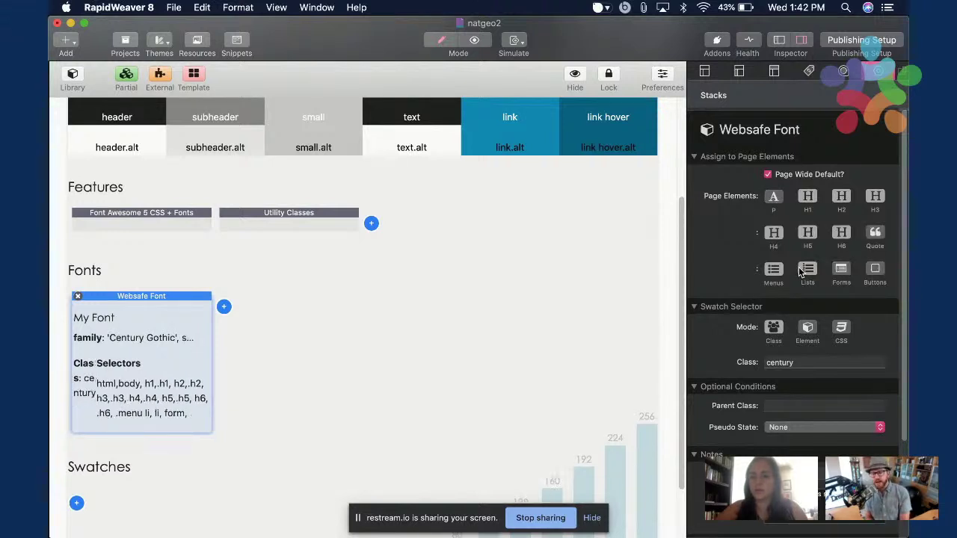
click(776, 272)
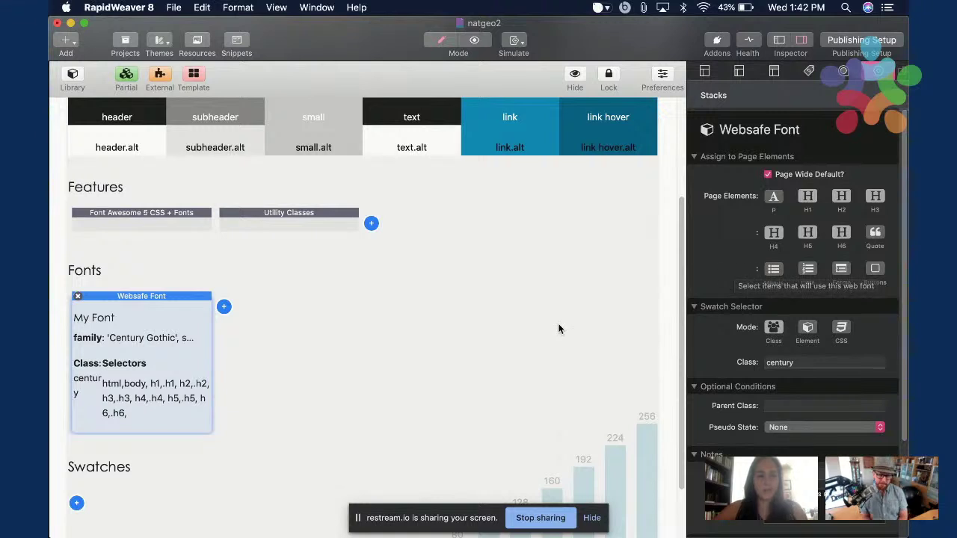
Select the Site Styles stack to show its Site Colors settings, and switch to the National Geographic homepage in Chrome.
scroll(560, 327, down, 3)
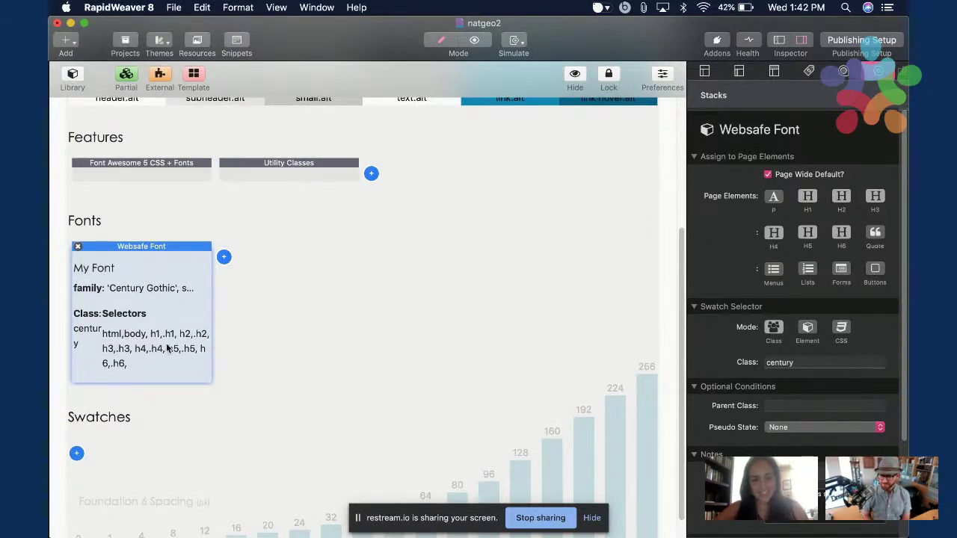
scroll(239, 314, down, 2)
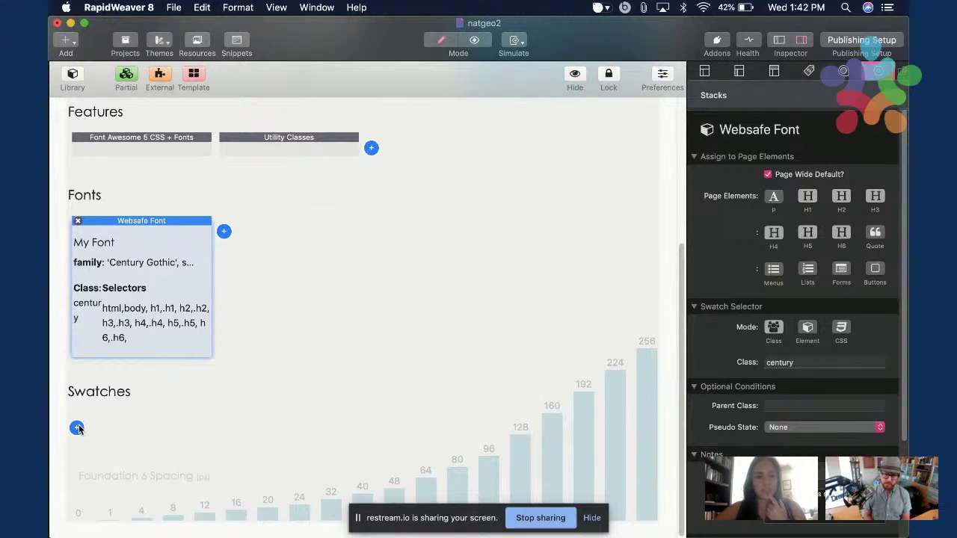
scroll(289, 299, up, 3)
click(501, 242)
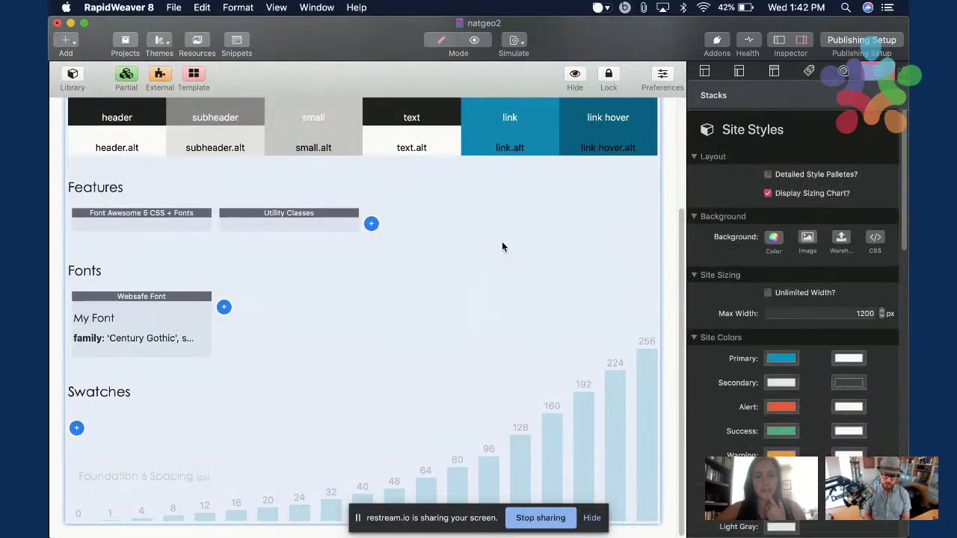
scroll(501, 241, up, 3)
scroll(502, 241, up, 3)
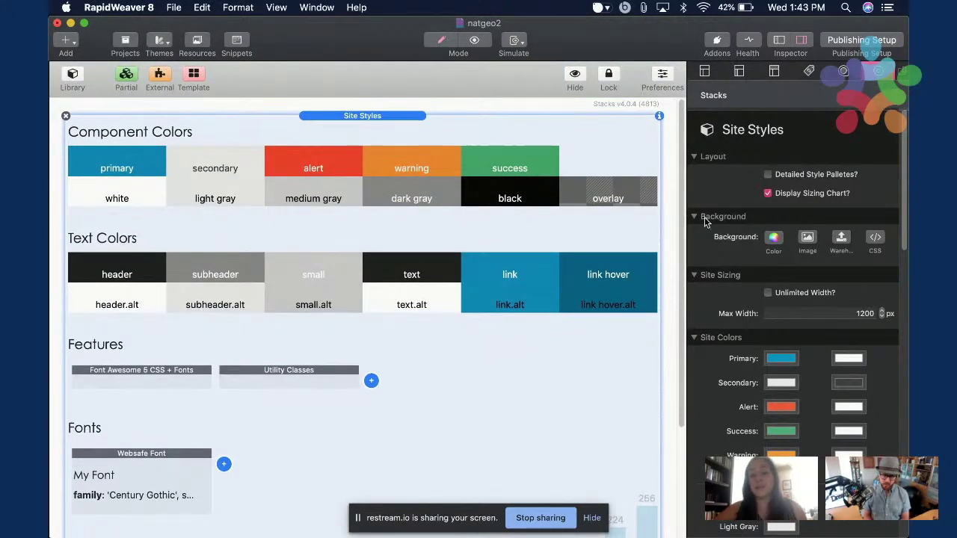
scroll(755, 394, down, 3)
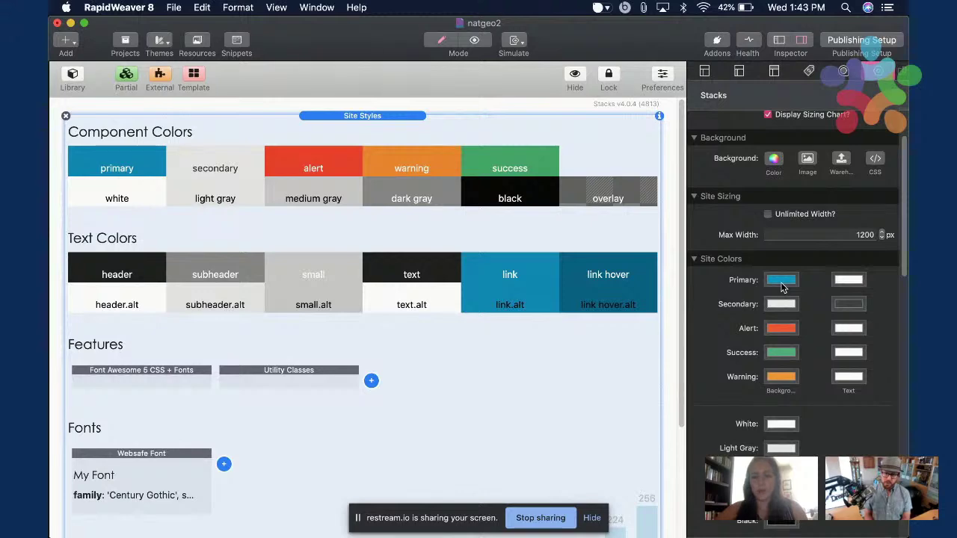
key(super+Tab)
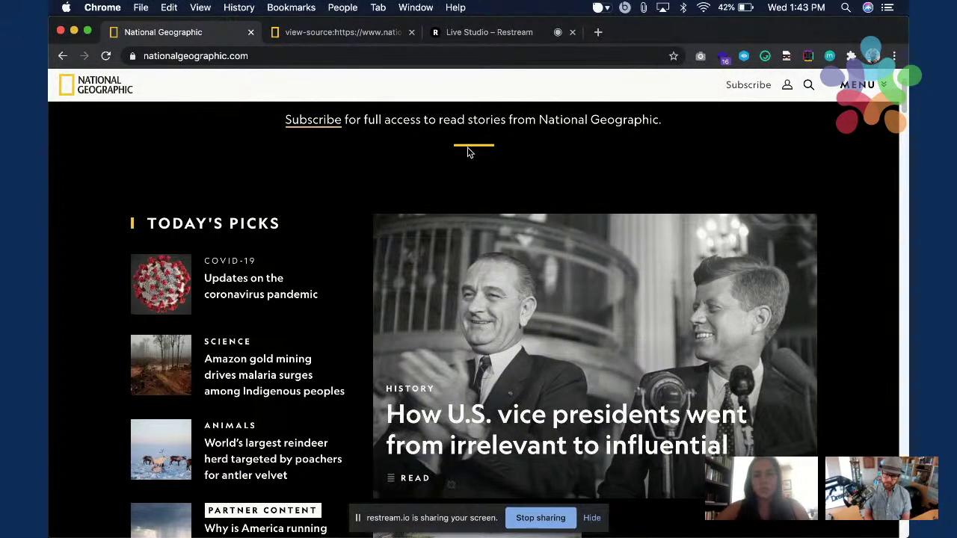
right_click(313, 125)
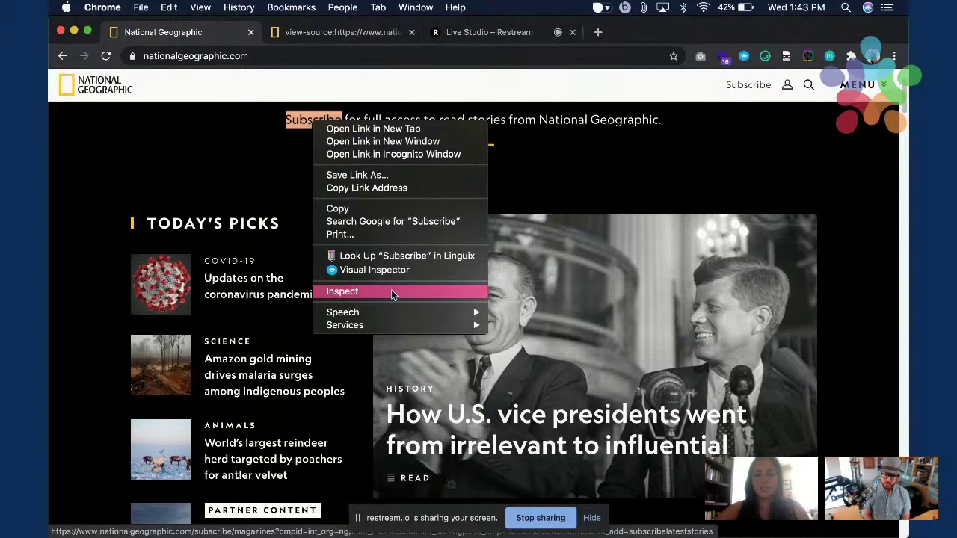
click(587, 202)
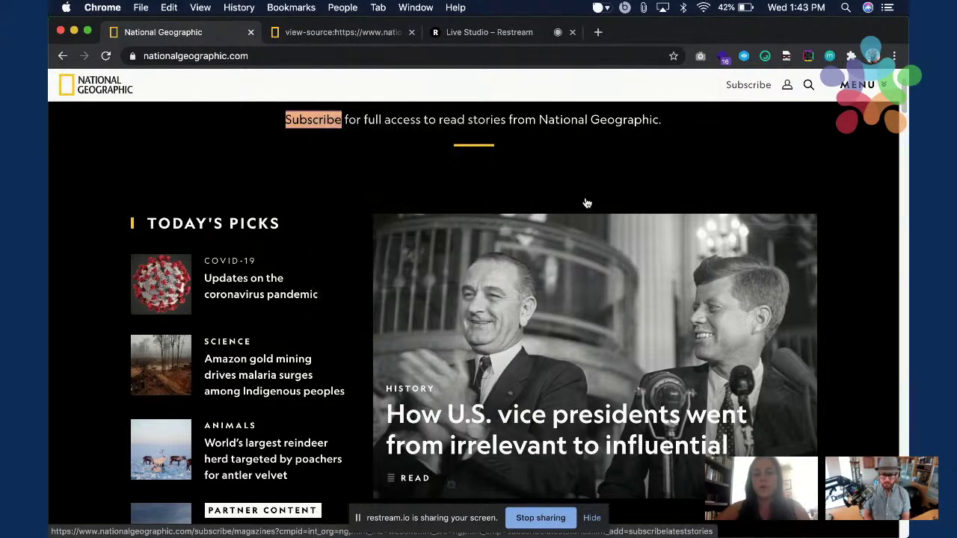
click(503, 119)
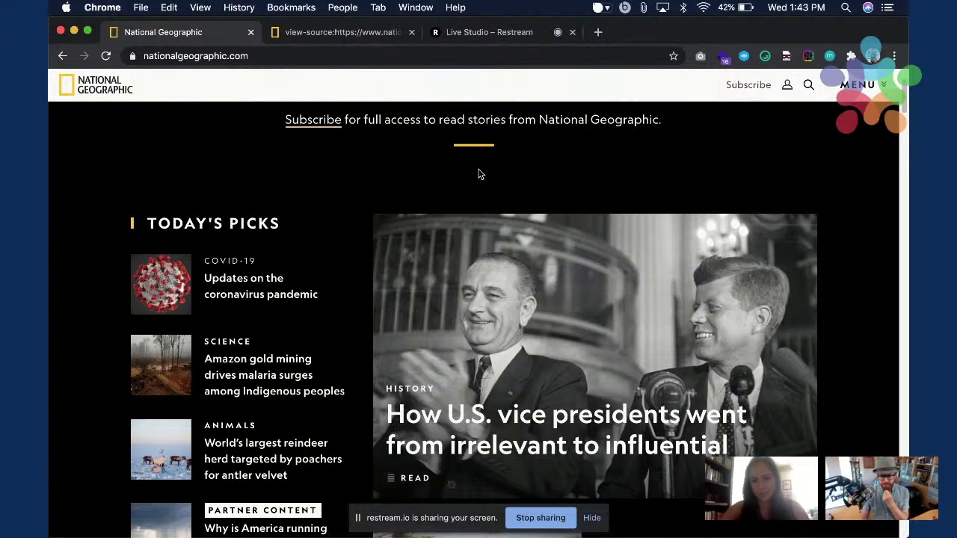
Sample the yellow divider line's color, #FECB2F, with the screen color picker and check it in the color history.
key(alt+shift+c)
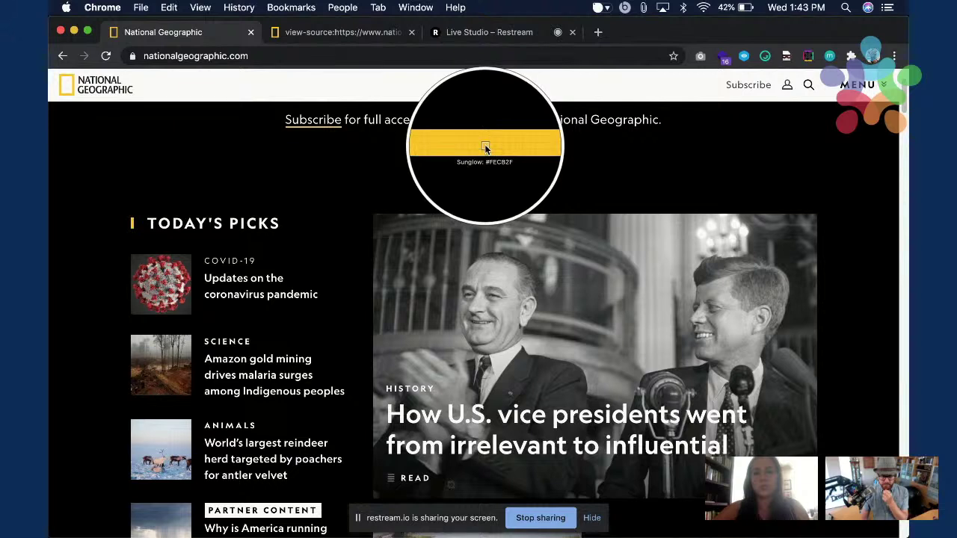
click(485, 148)
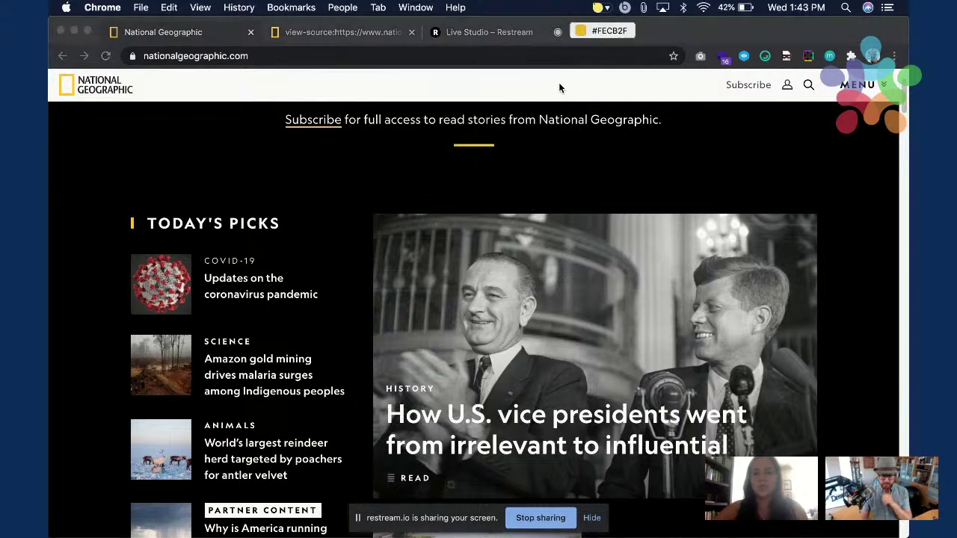
click(605, 9)
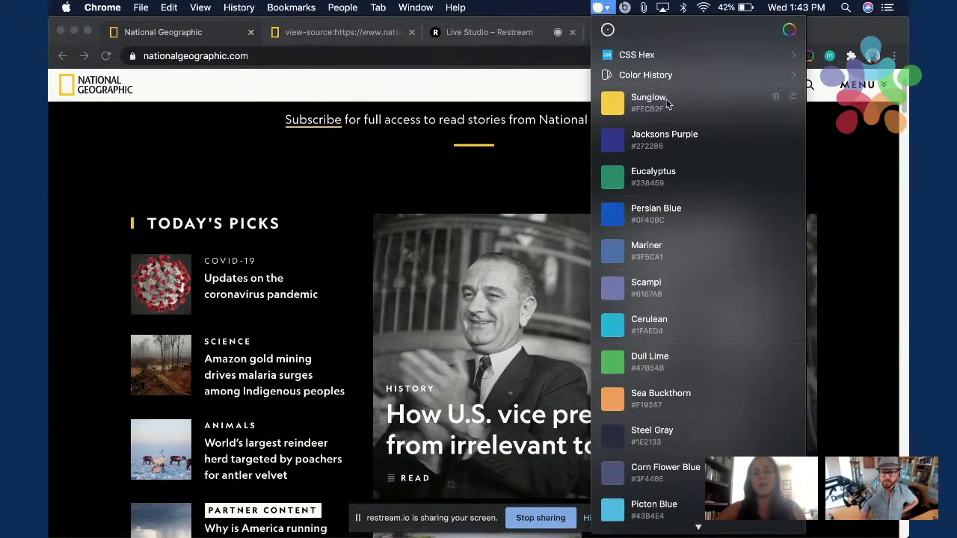
mouse_move(711, 82)
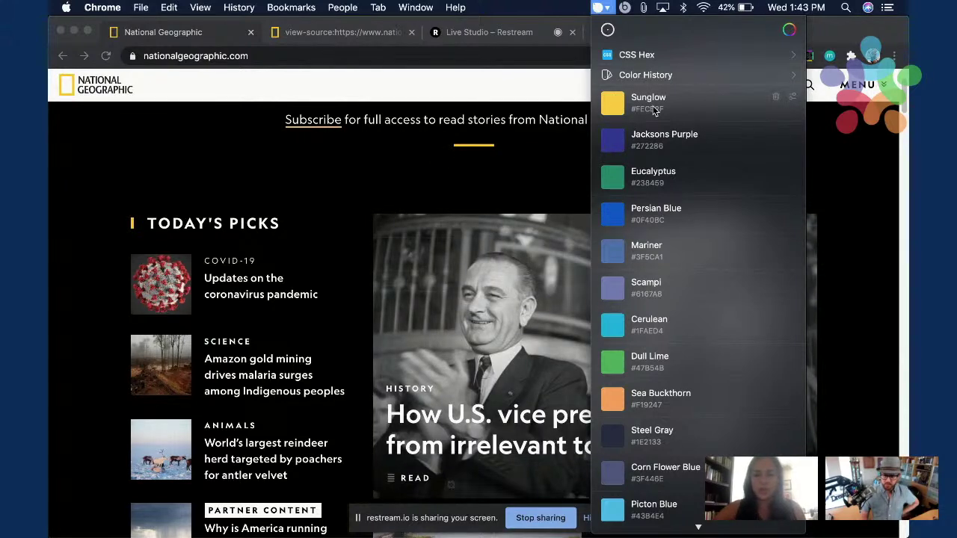
click(608, 9)
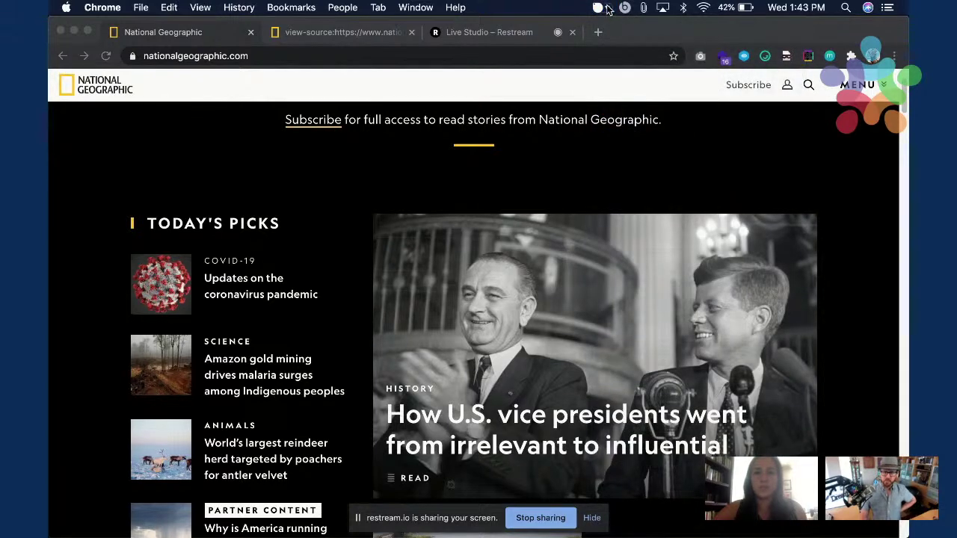
click(607, 9)
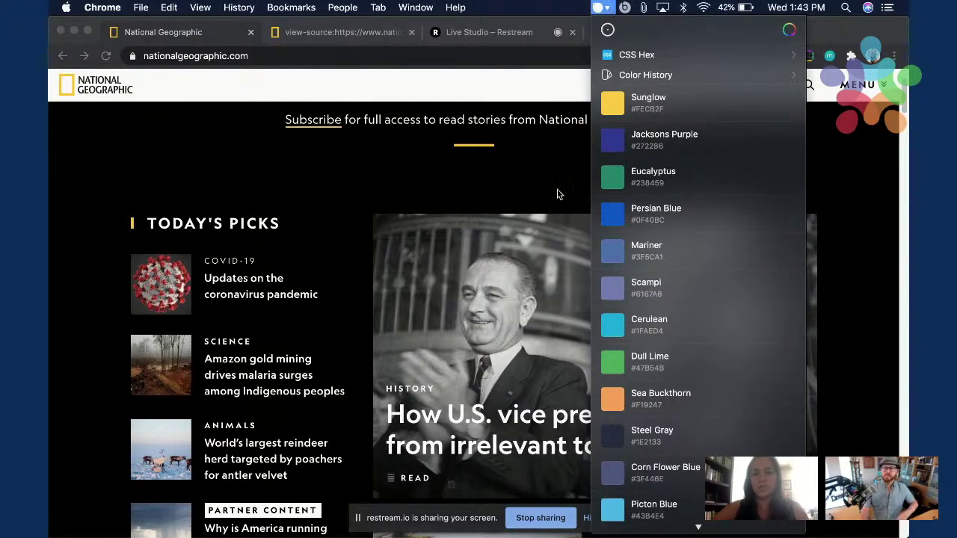
mouse_move(634, 57)
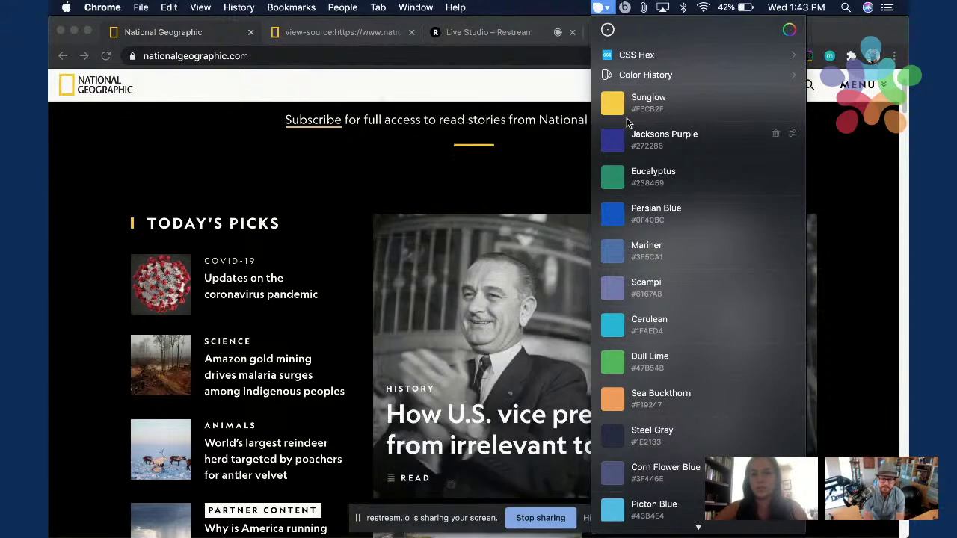
click(859, 171)
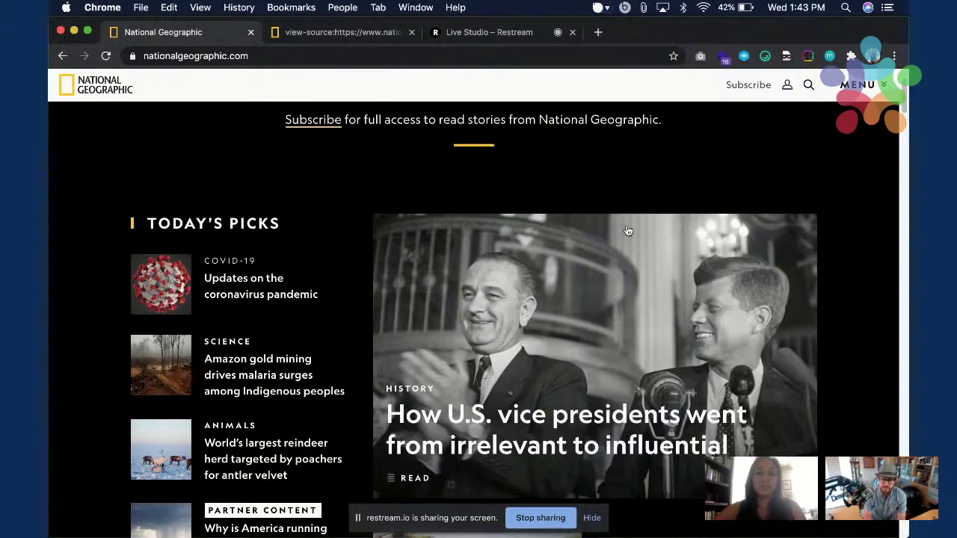
Switch to RapidWeaver and set the Primary background color in Site Colors to hex FECB2F.
key(super+Tab)
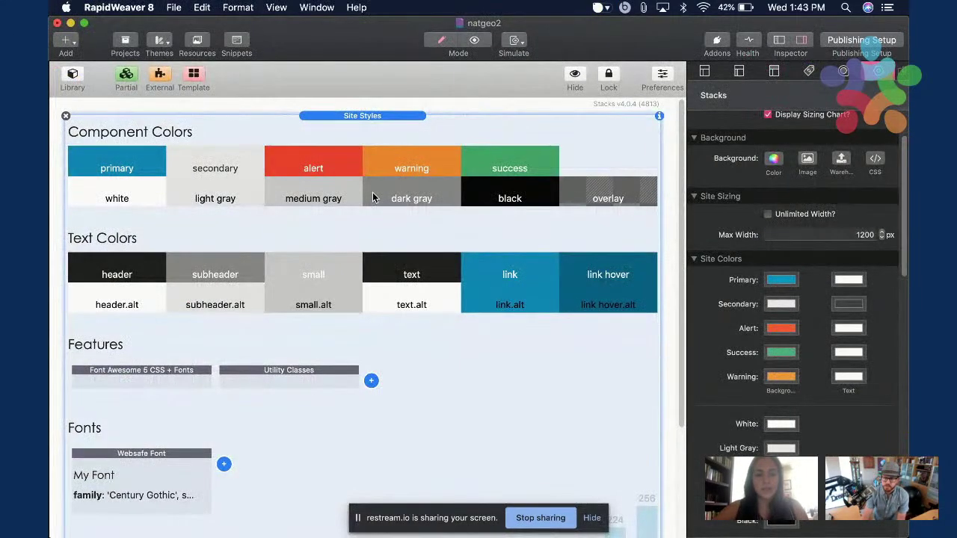
click(780, 280)
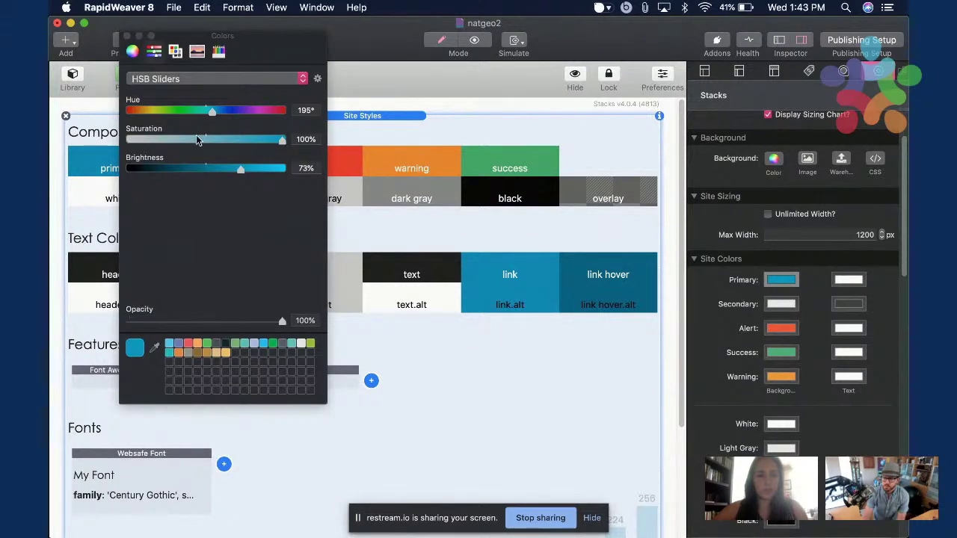
click(278, 83)
click(270, 59)
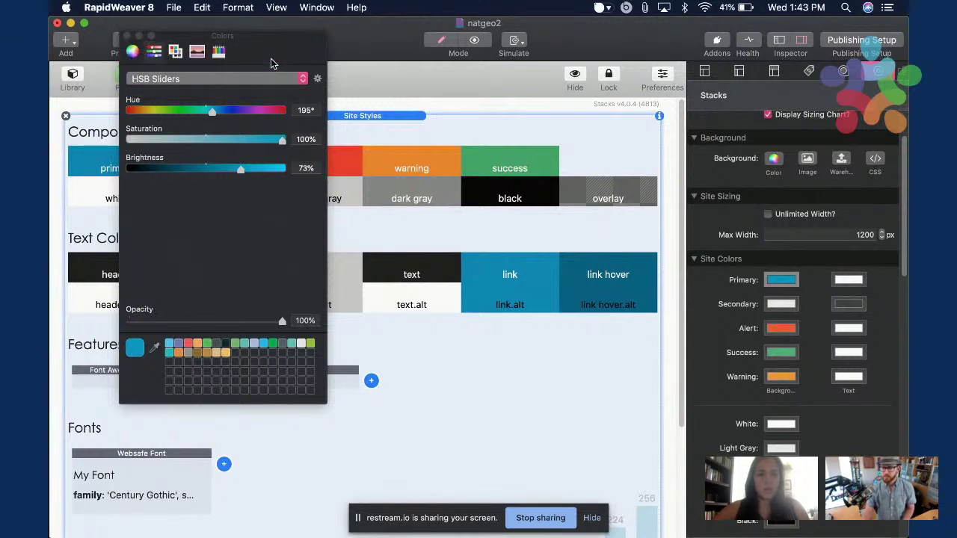
click(302, 198)
double_click(302, 197)
text(#FECB2F)
key(Tab)
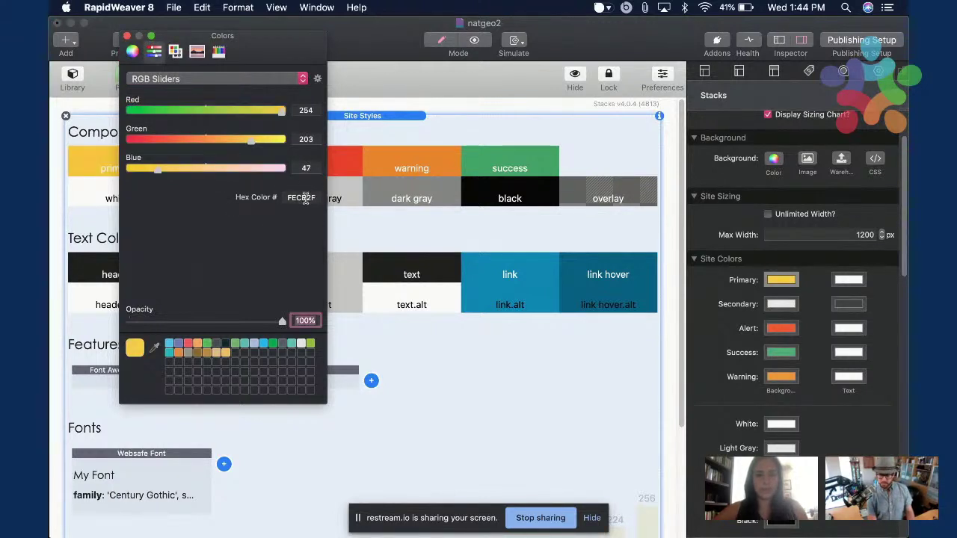
click(127, 37)
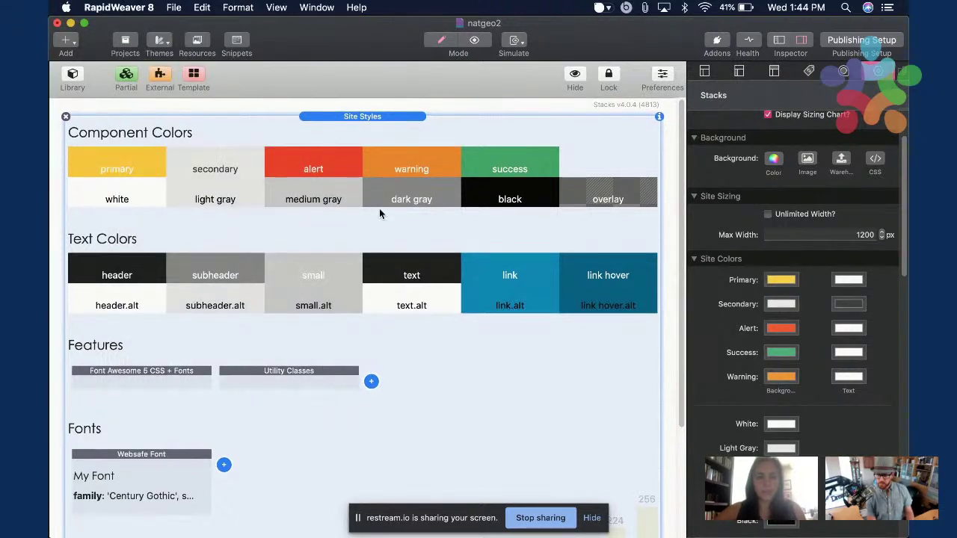
Review the remaining Site Colors settings and the Swatches area, hide the inspector, and check the National Geographic header in Chrome.
scroll(718, 320, down, 2)
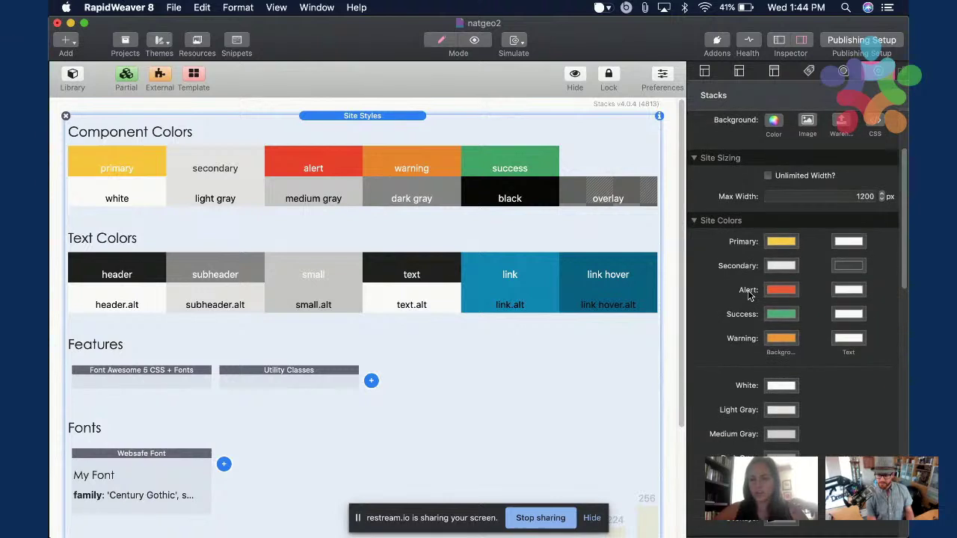
scroll(820, 394, down, 4)
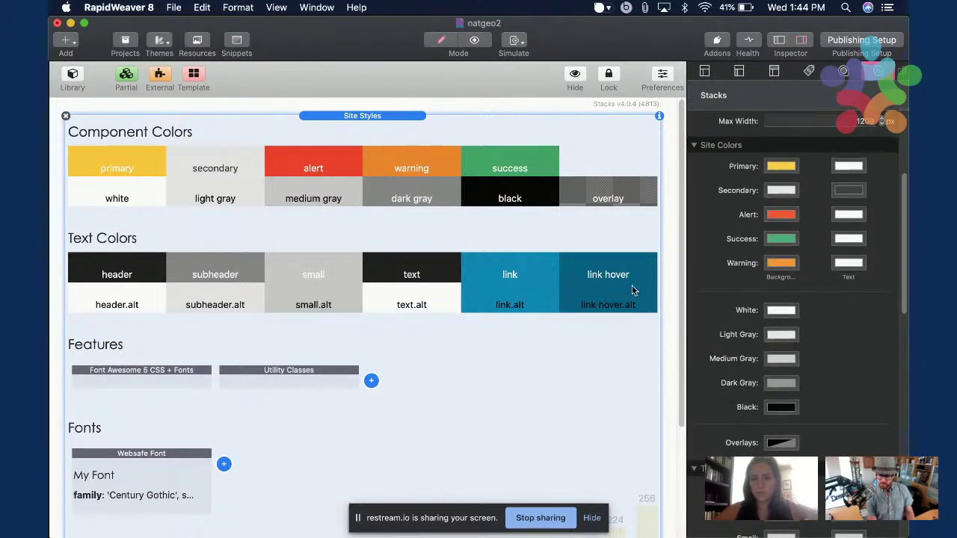
scroll(599, 245, down, 1)
scroll(599, 245, down, 6)
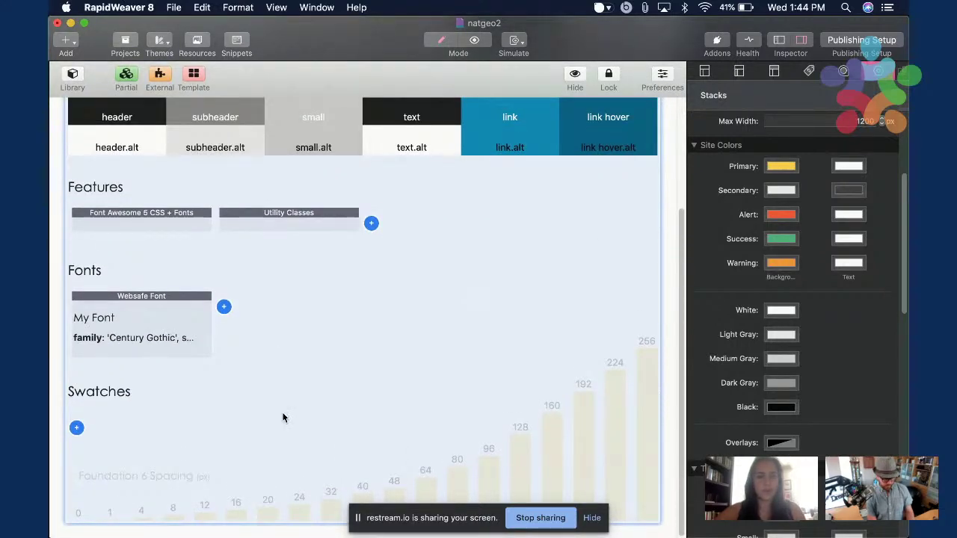
click(802, 41)
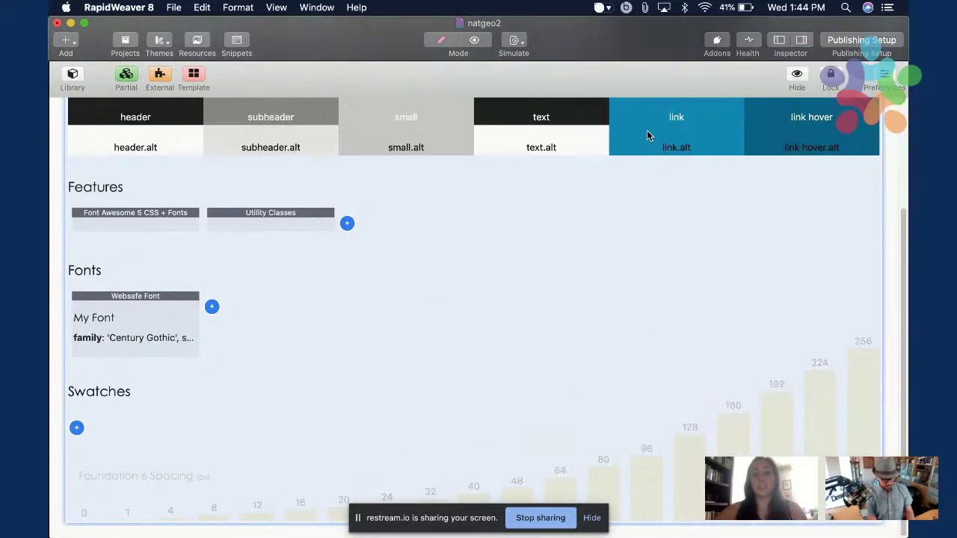
key(super+Tab)
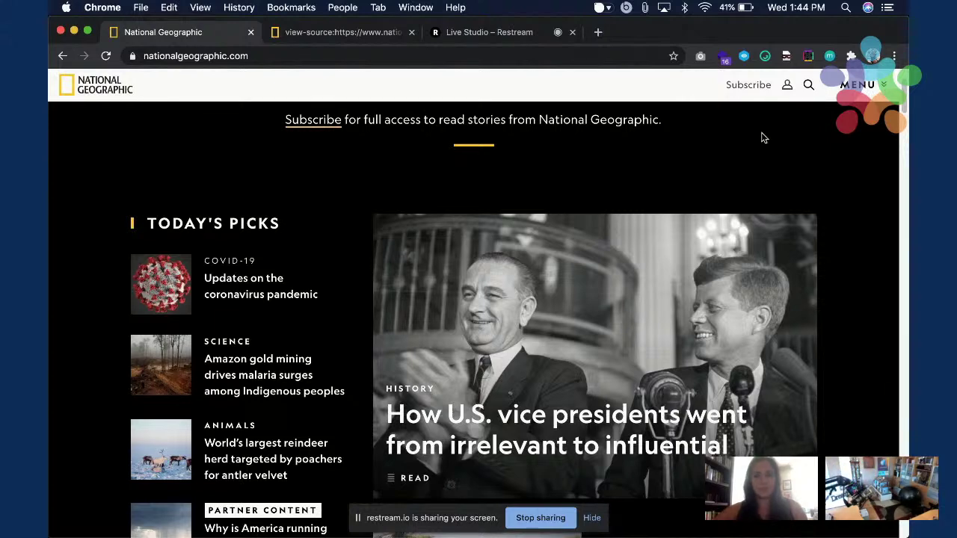
key(super+Tab)
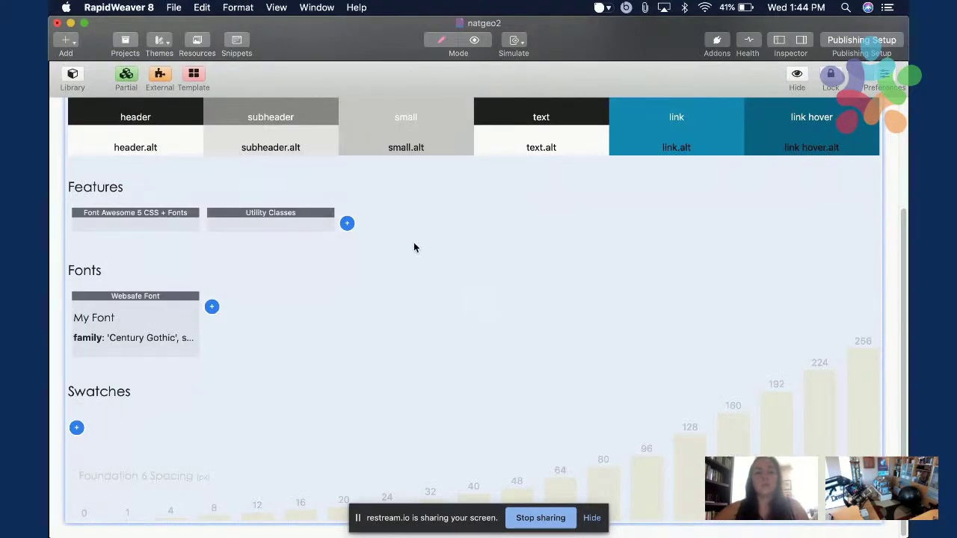
Open the stack library and add a Menu stack from Foundation 6 Navigation below the Site Styles stack.
scroll(413, 242, down, 1)
click(73, 77)
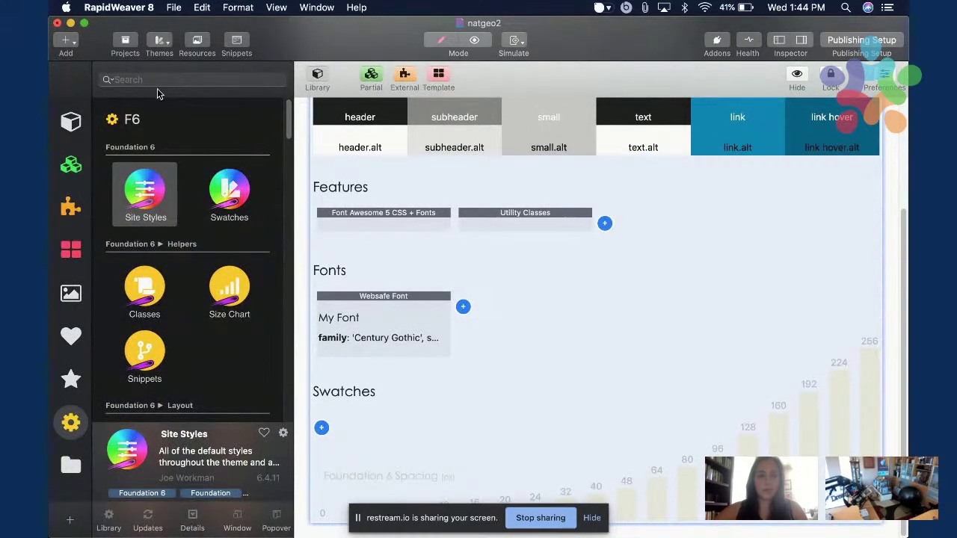
scroll(286, 192, down, 3)
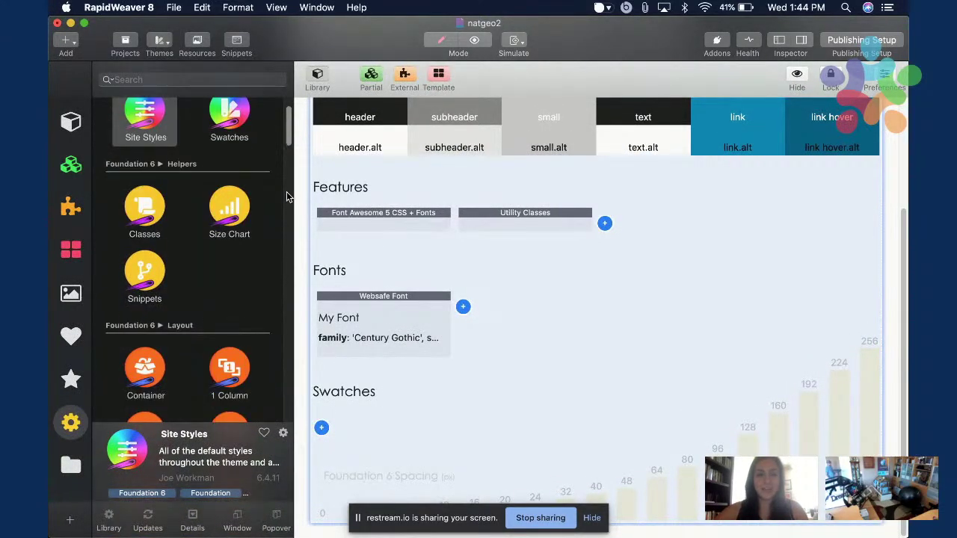
scroll(286, 192, down, 5)
scroll(263, 198, down, 3)
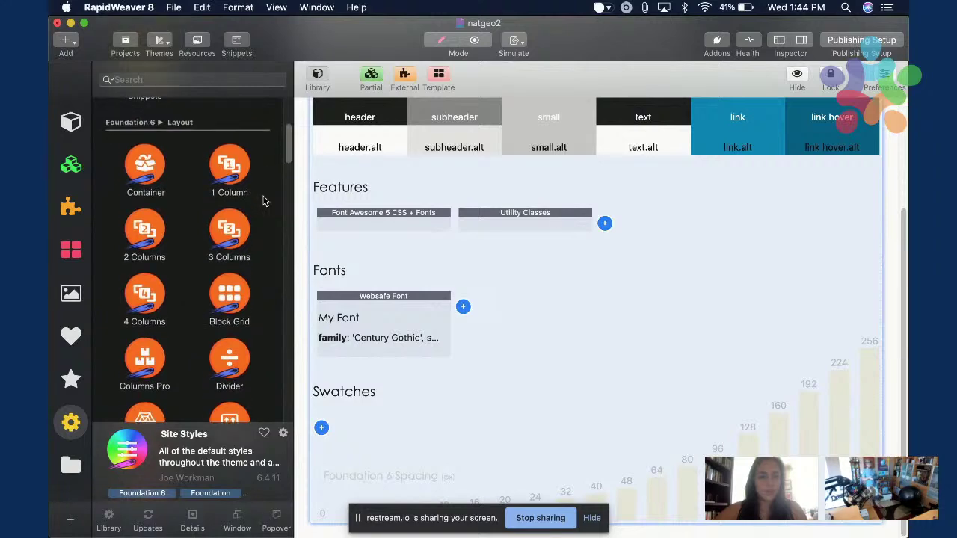
scroll(263, 200, down, 15)
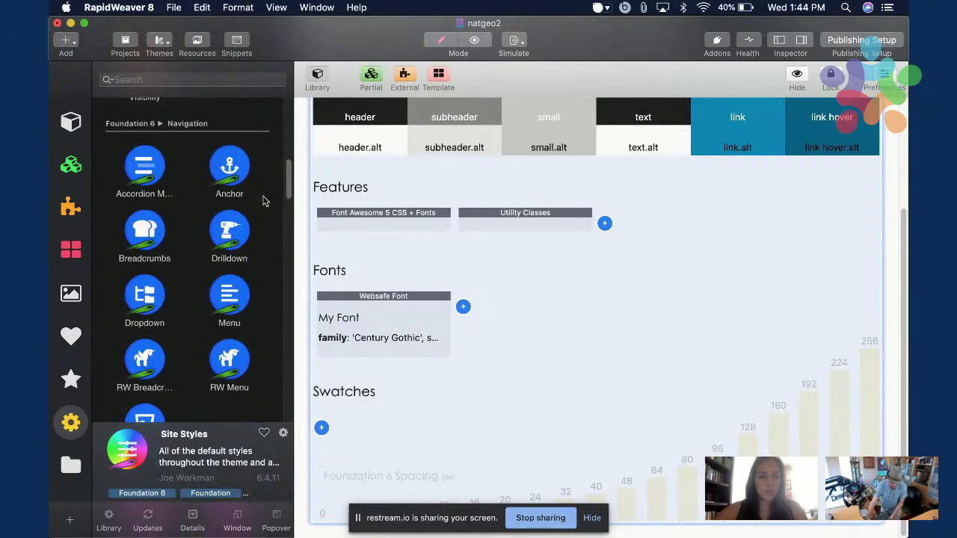
scroll(263, 200, down, 5)
click(258, 205)
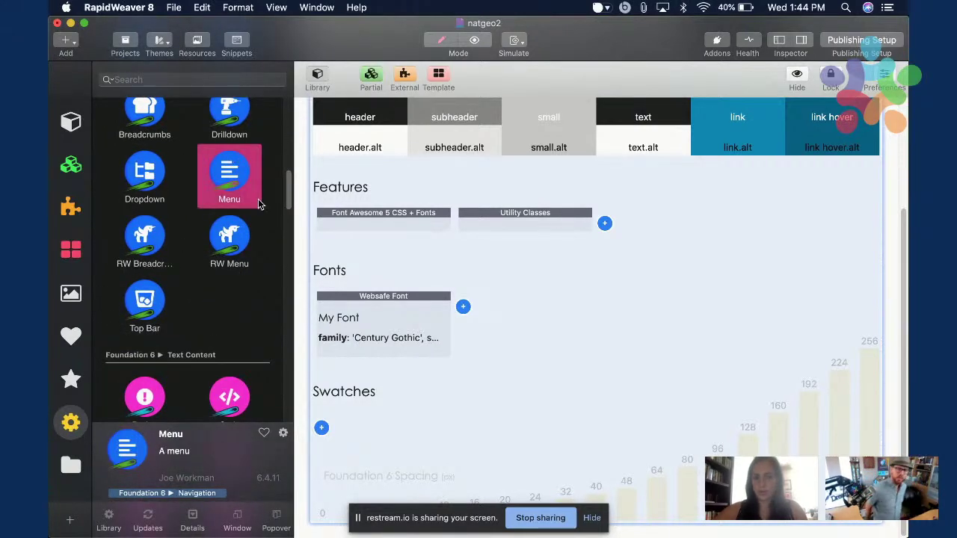
drag(258, 204, 689, 522)
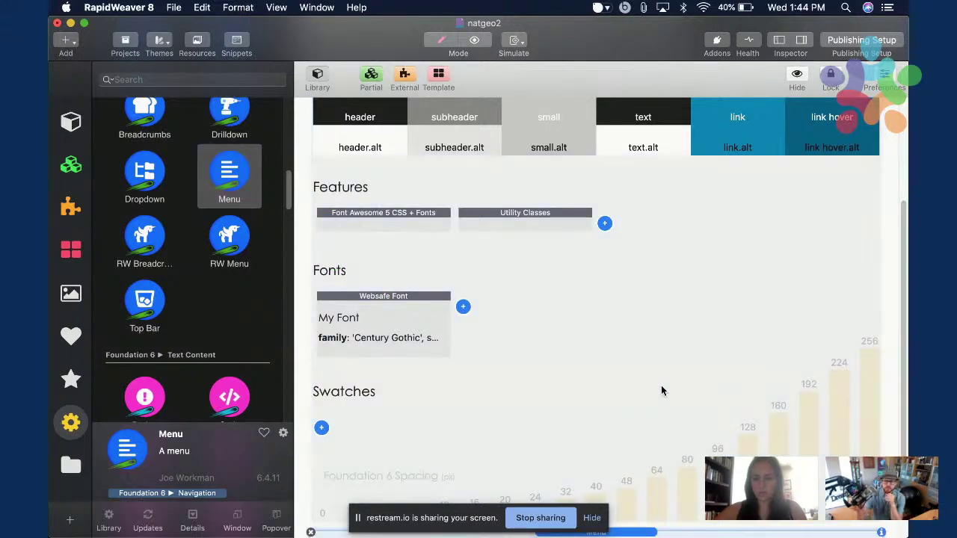
scroll(661, 390, down, 2)
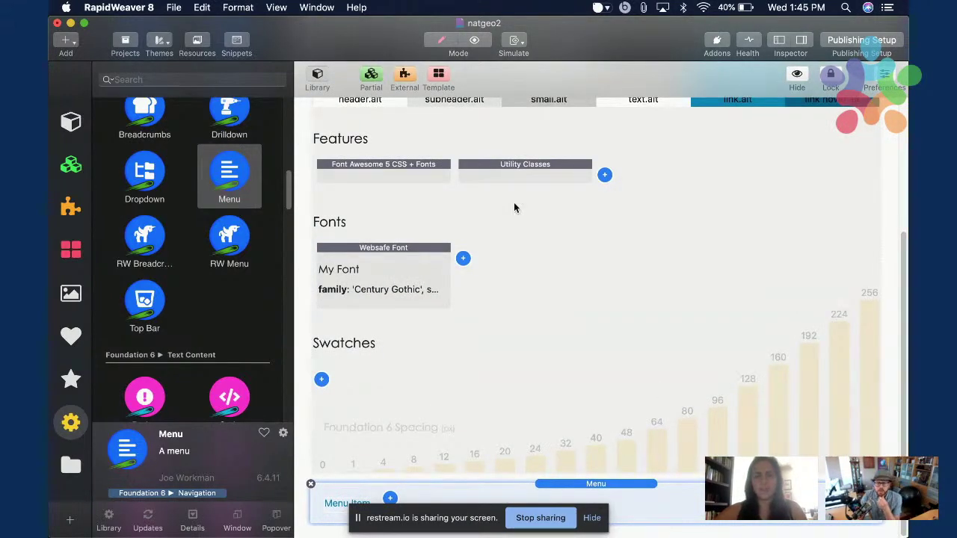
Switch to the NATGEO project window and bring its Top Bar into view in edit mode.
key(ctrl+Up)
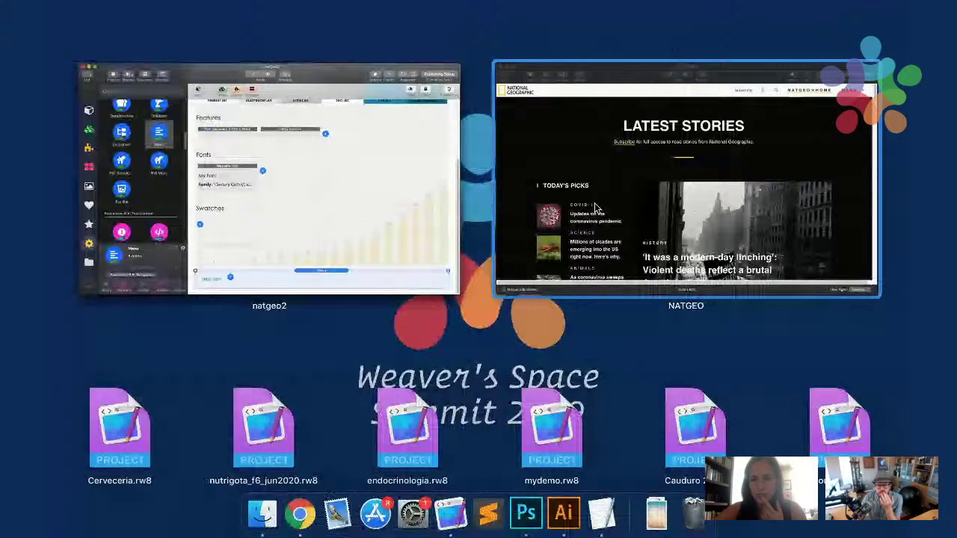
click(595, 207)
key(super+r)
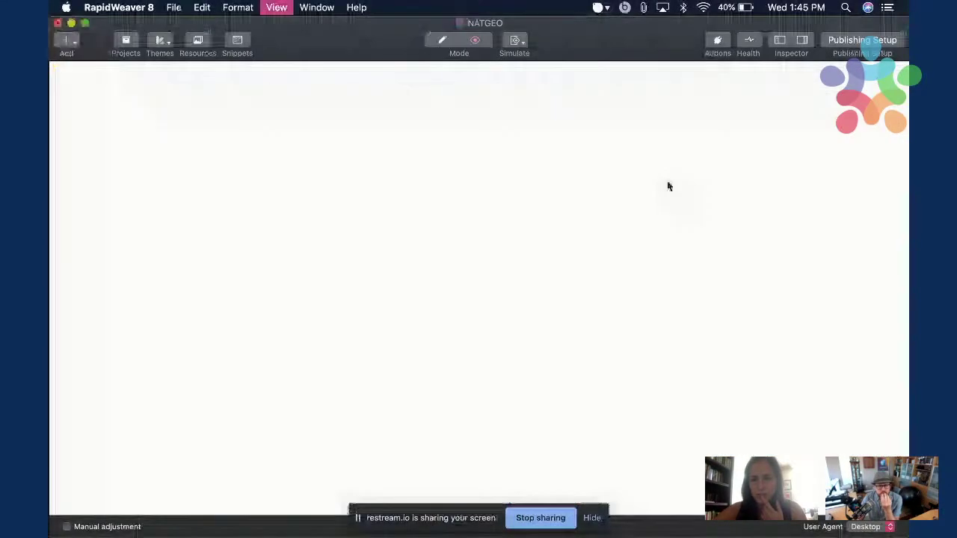
scroll(669, 216, down, 4)
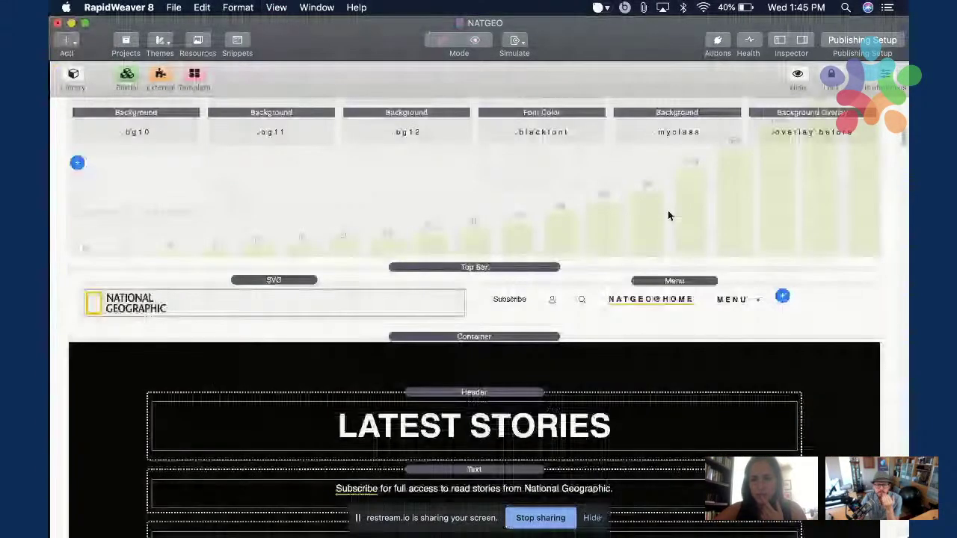
scroll(668, 216, down, 3)
scroll(667, 210, up, 2)
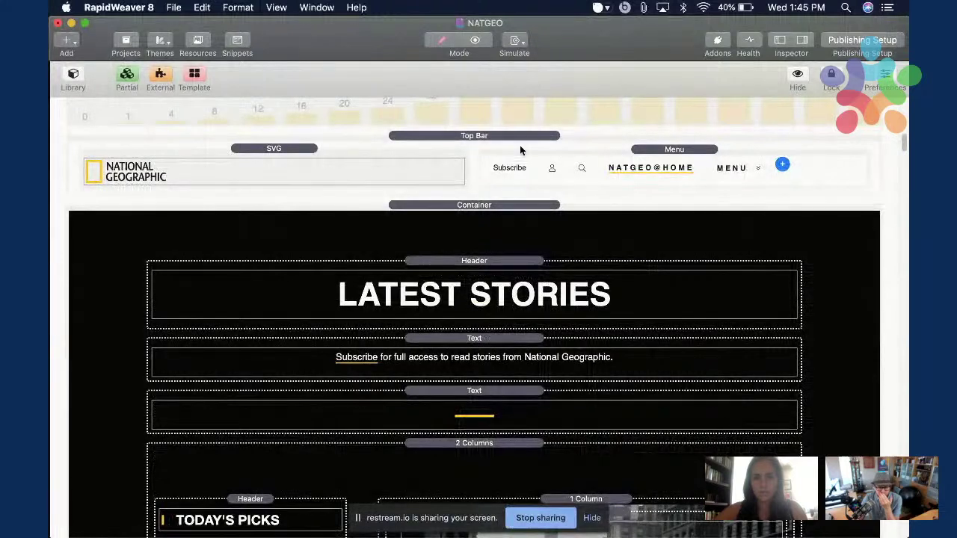
Inspect the settings of the Subscribe menu item and the Menu stack inside NATGEO's Top Bar.
click(489, 169)
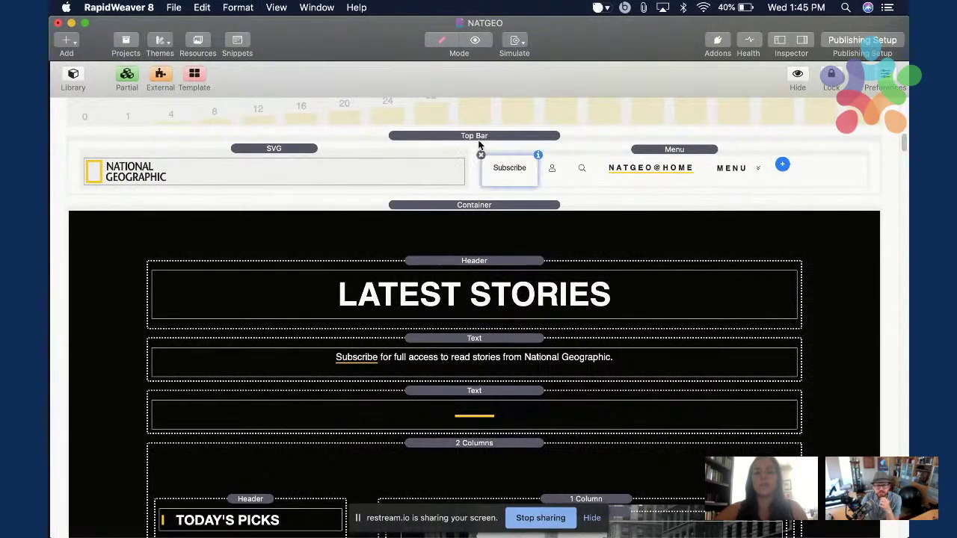
click(472, 136)
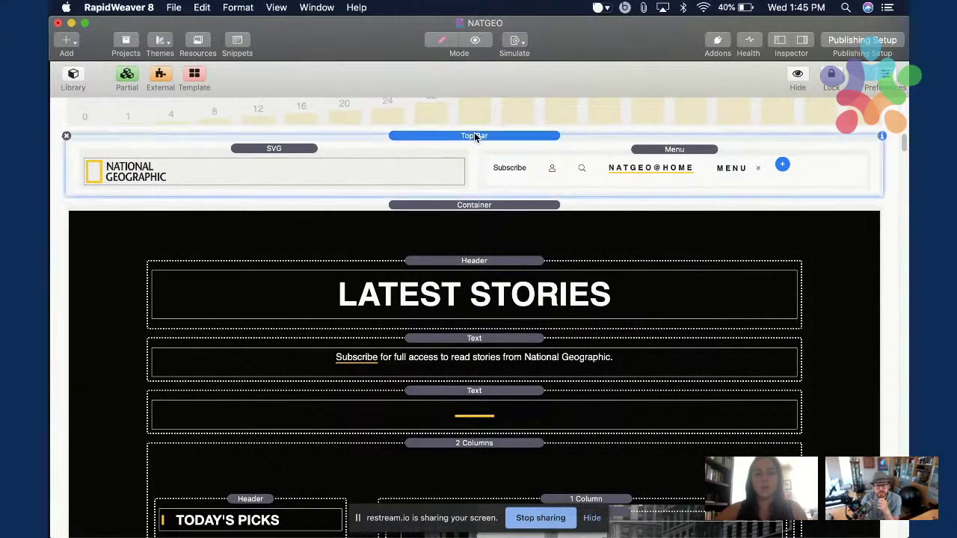
click(529, 164)
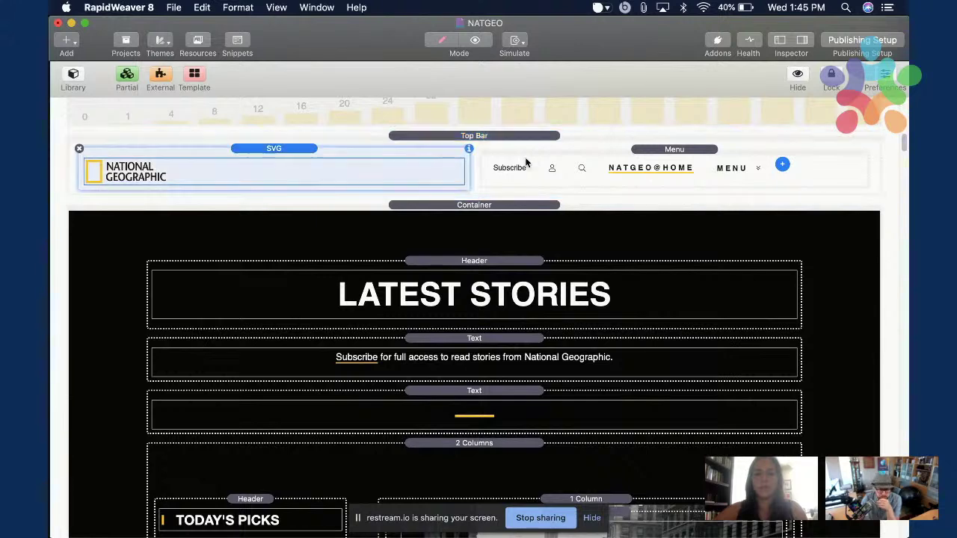
click(809, 37)
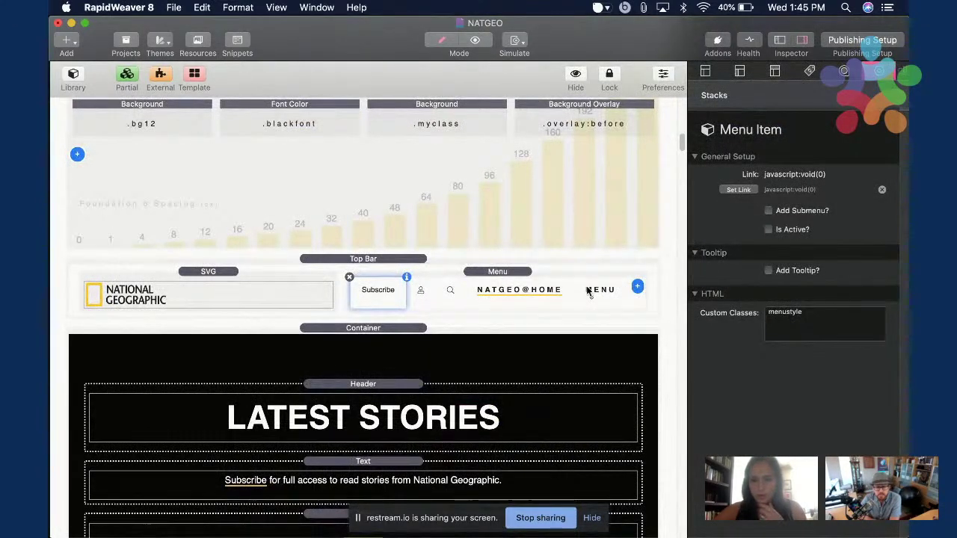
click(556, 275)
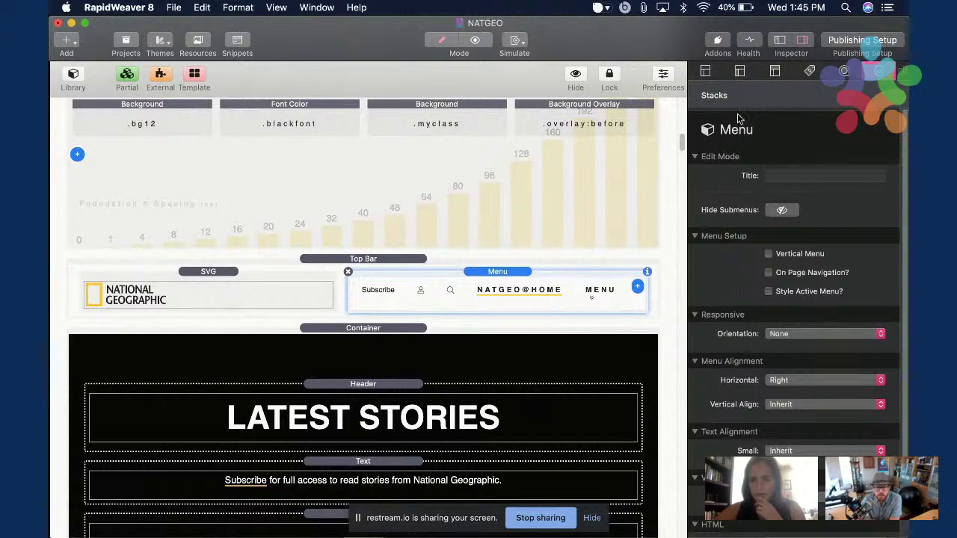
Return to the natgeo2 project, add a Top Bar stack above the Menu stack, and move the Menu into its second column.
key(ctrl+Down)
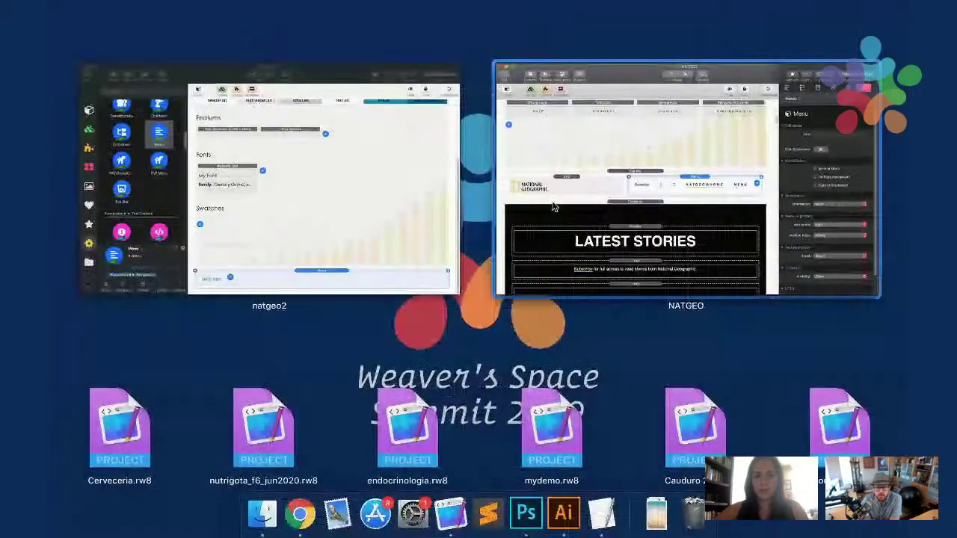
click(282, 231)
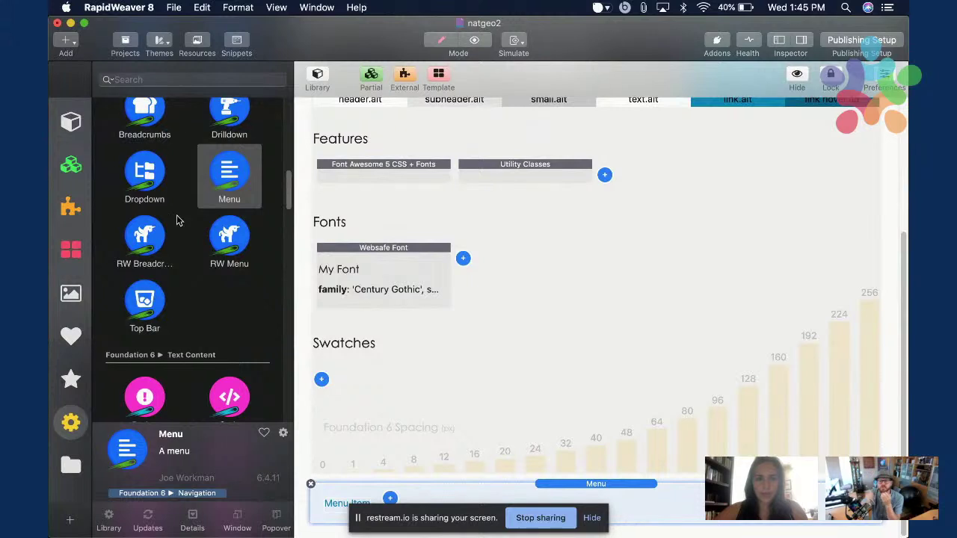
scroll(190, 282, up, 2)
drag(145, 329, 398, 465)
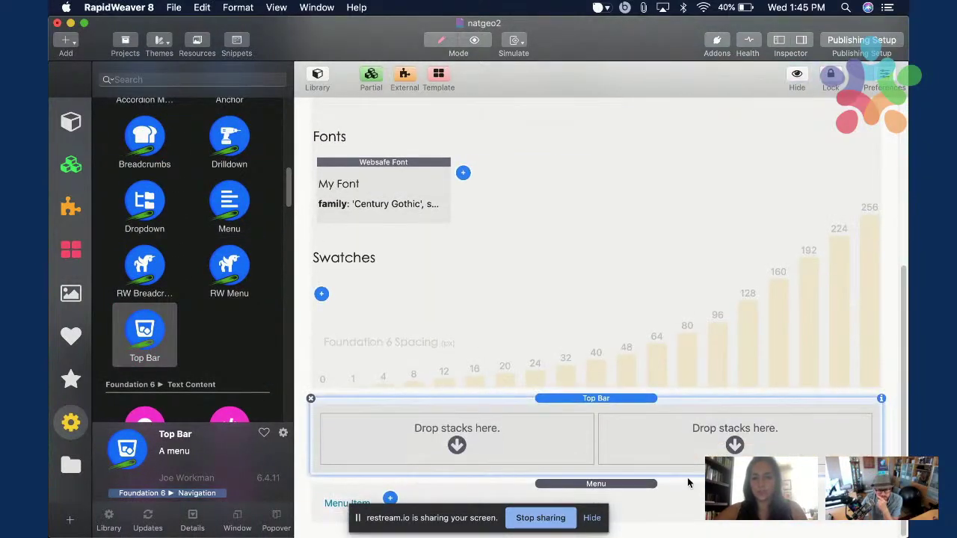
drag(659, 497, 735, 441)
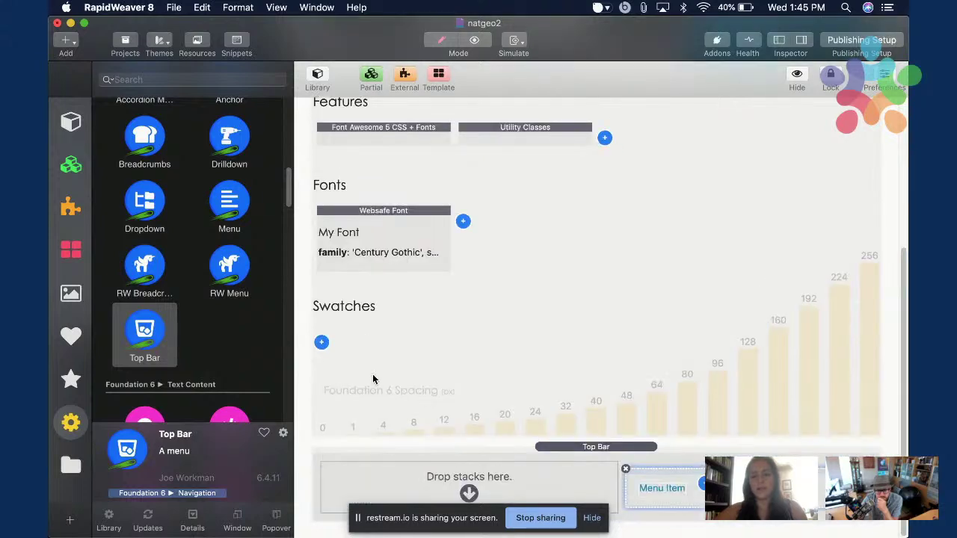
Show the inspector, find the SVG stack in the library, add it to the Top Bar's first column, and hide the library.
click(802, 41)
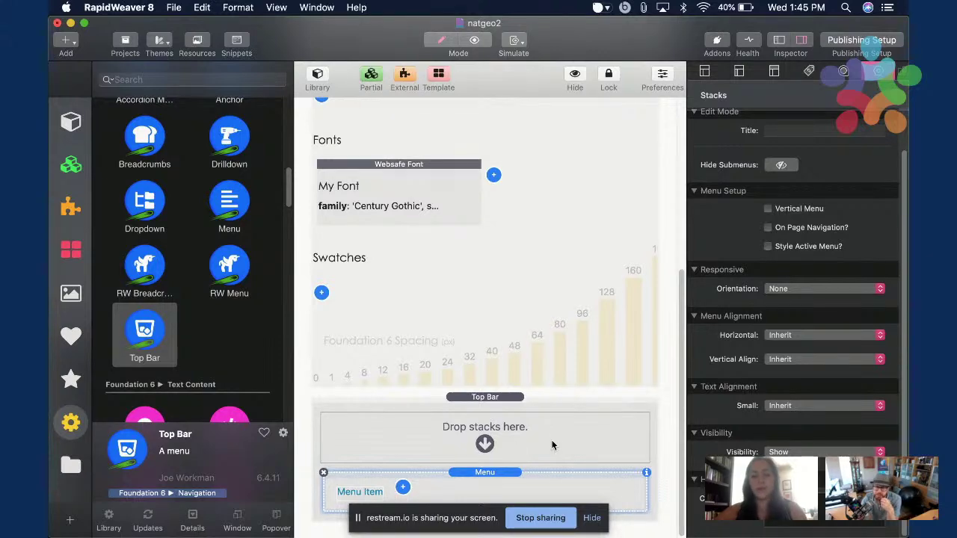
key(super+Tab)
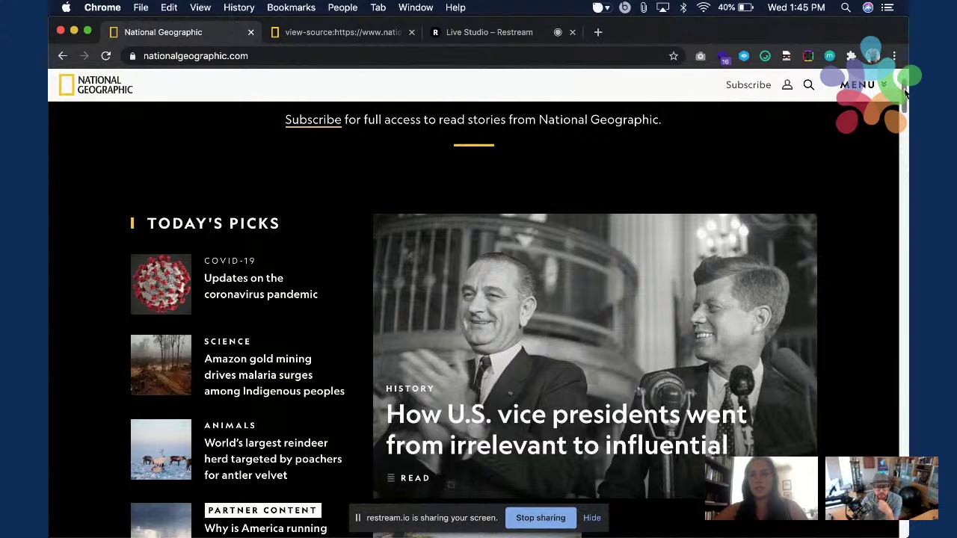
key(super+Tab)
click(153, 78)
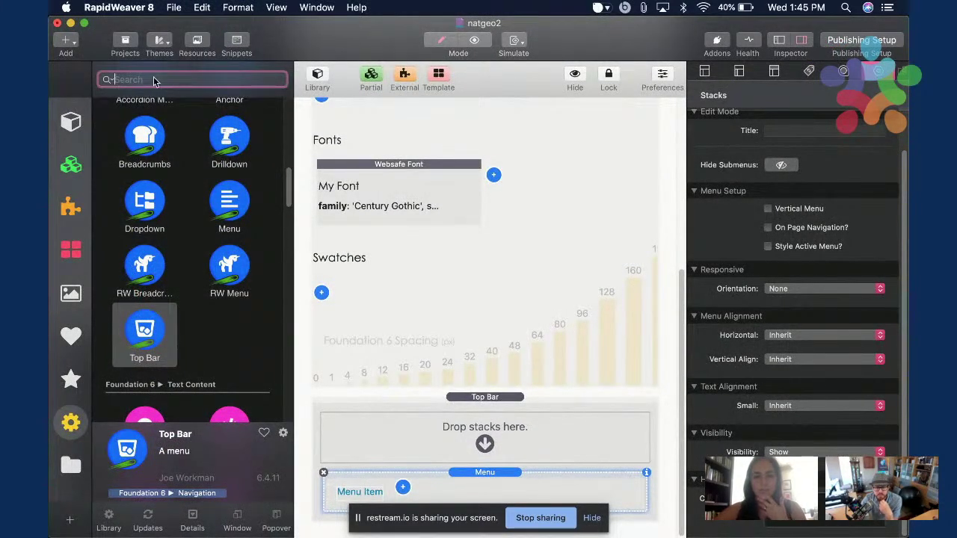
text(svg)
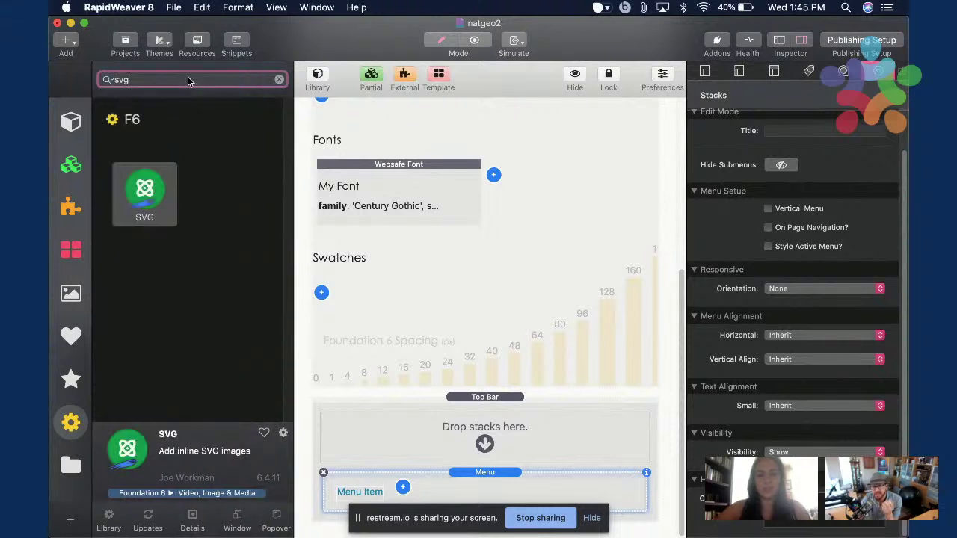
drag(148, 172, 422, 431)
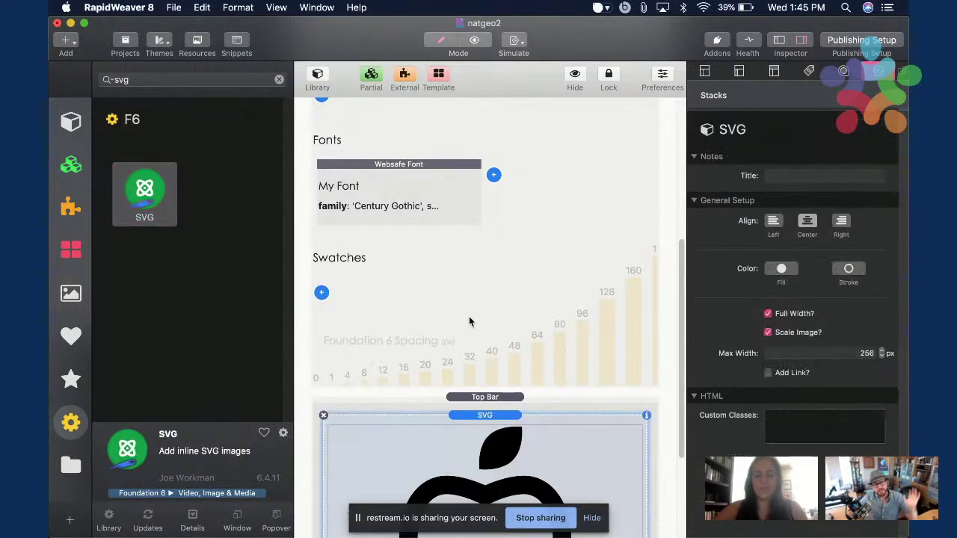
click(317, 77)
scroll(456, 306, down, 3)
click(506, 402)
click(266, 358)
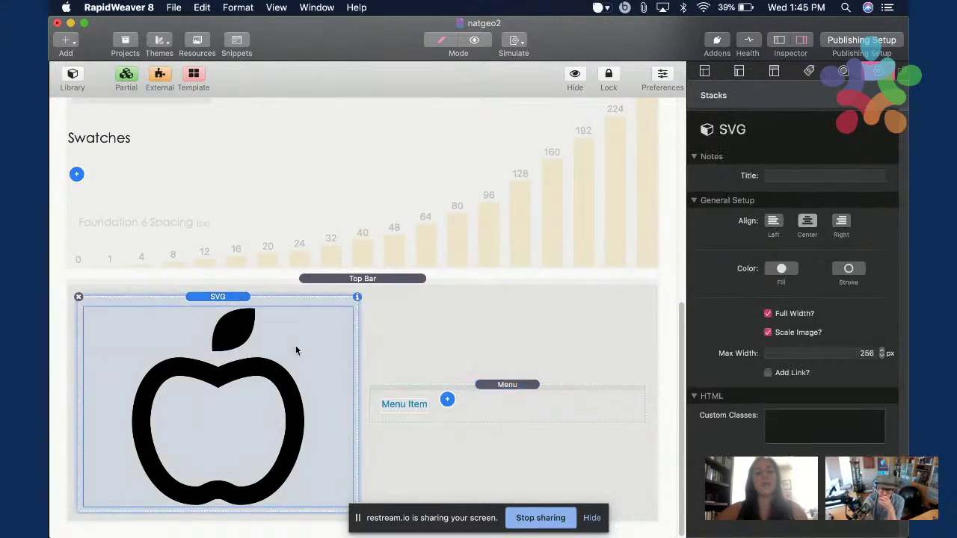
Look for the National Geographic logo in the clipboard history, the sources folder in Finder and the website in Chrome.
click(643, 9)
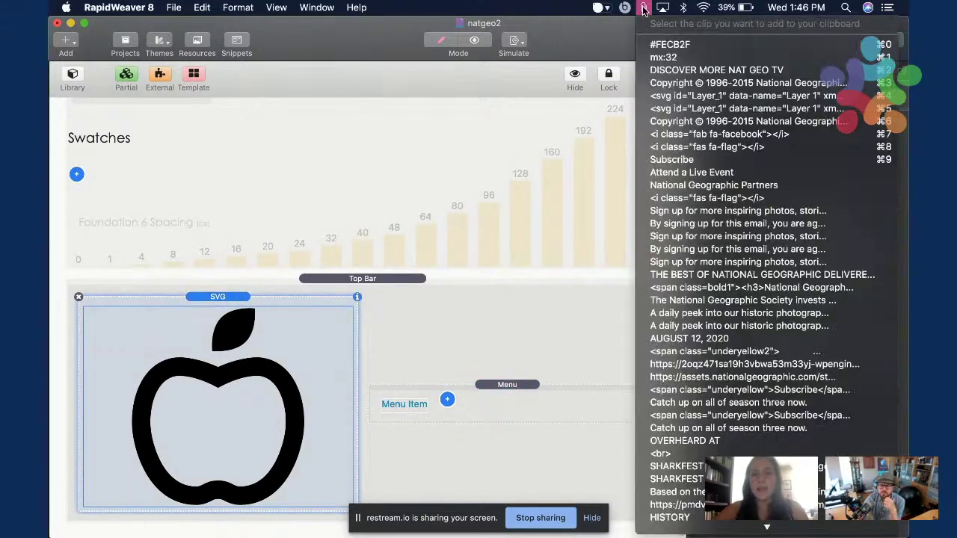
click(575, 133)
key(super+Tab)
key(super+Tab)
scroll(420, 274, left, 4)
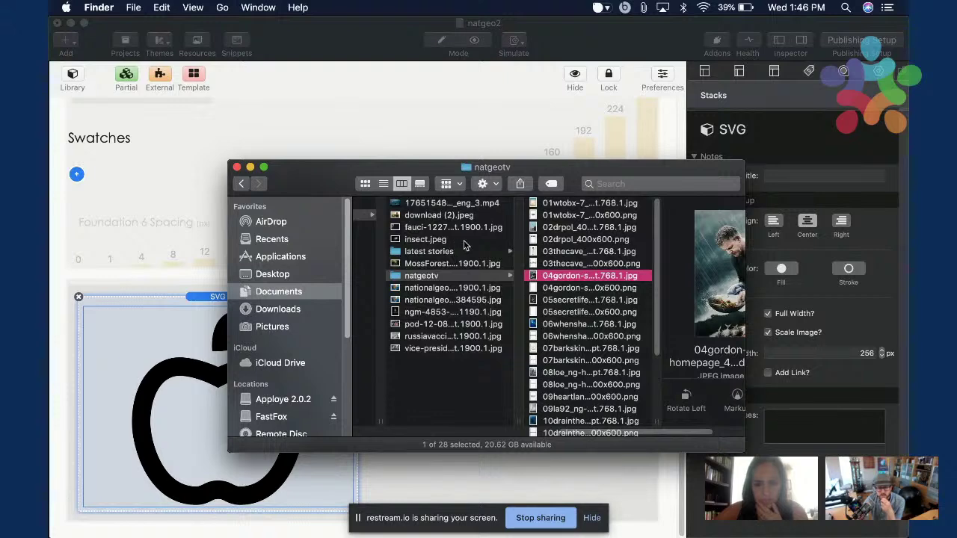
click(465, 290)
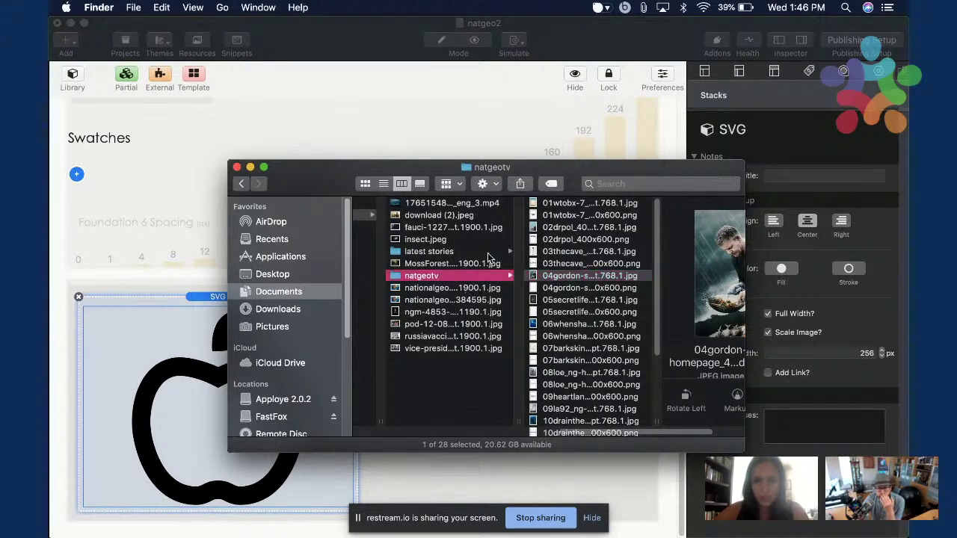
key(super+Tab)
key(super+Tab)
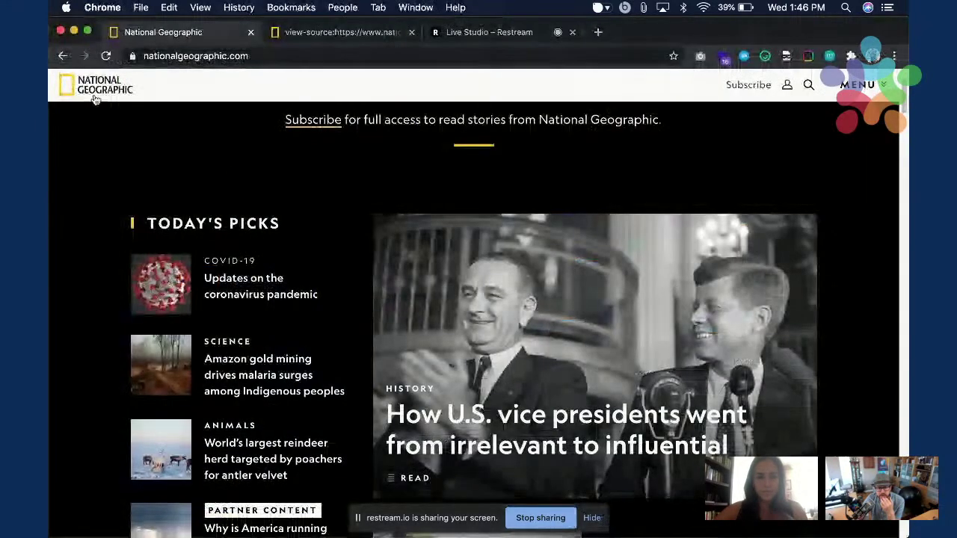
key(super+Tab)
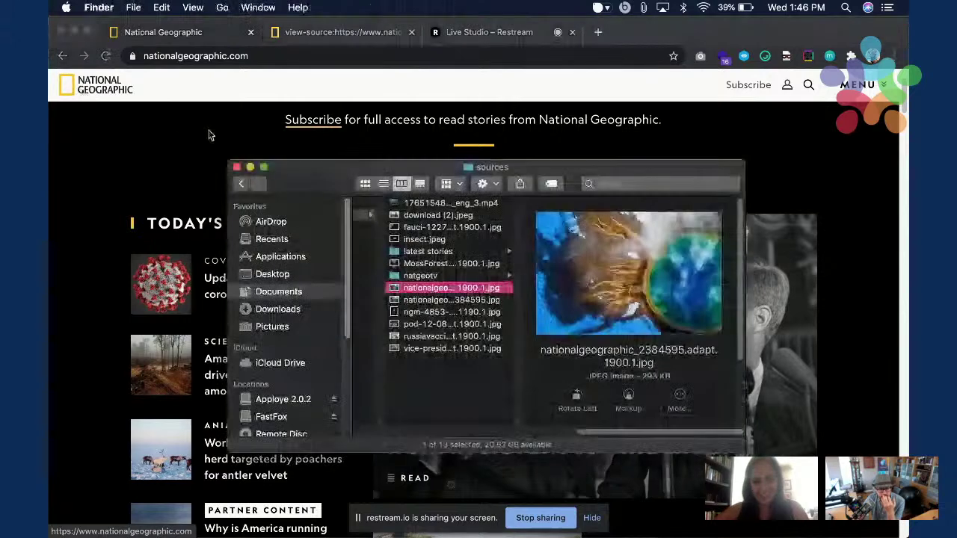
Switch to RapidWeaver's NATGEO project and copy the logo code from the SVG stack in its Top Bar.
key(super+Tab)
key(super+Tab)
key(super+Down)
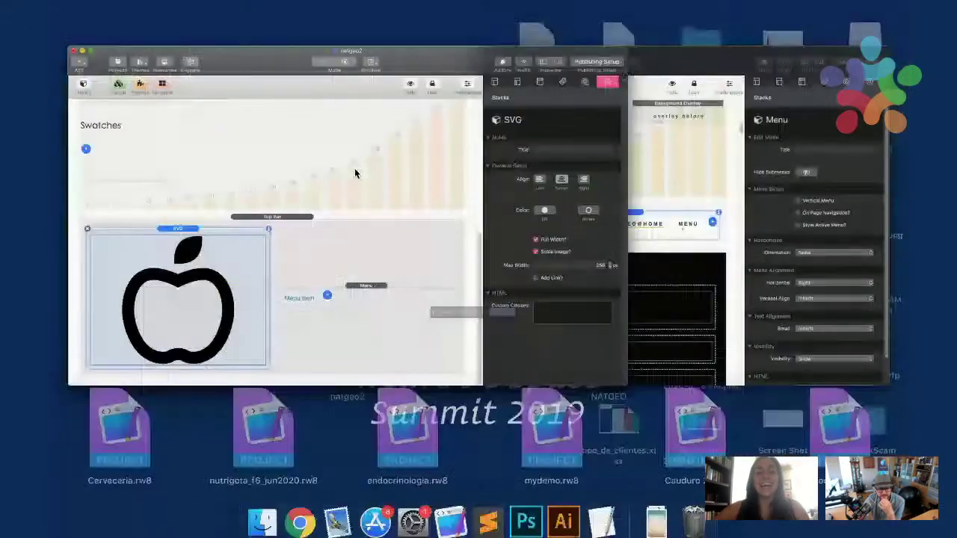
click(585, 184)
double_click(226, 289)
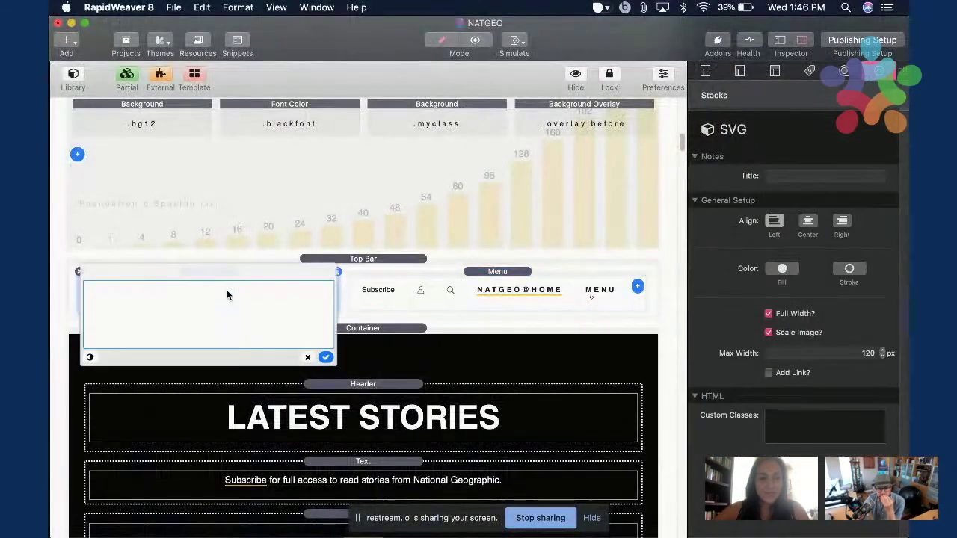
click(302, 227)
Return to the natgeo2 project, replace the SVG stack's placeholder code with the copied National Geographic logo code, and select the stack.
key(ctrl+Down)
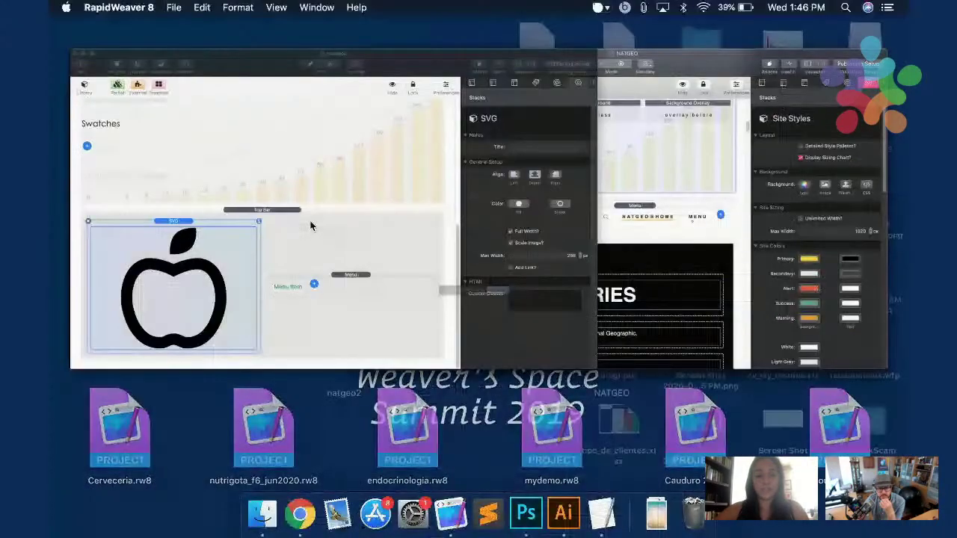
click(311, 227)
double_click(224, 335)
key(super+a)
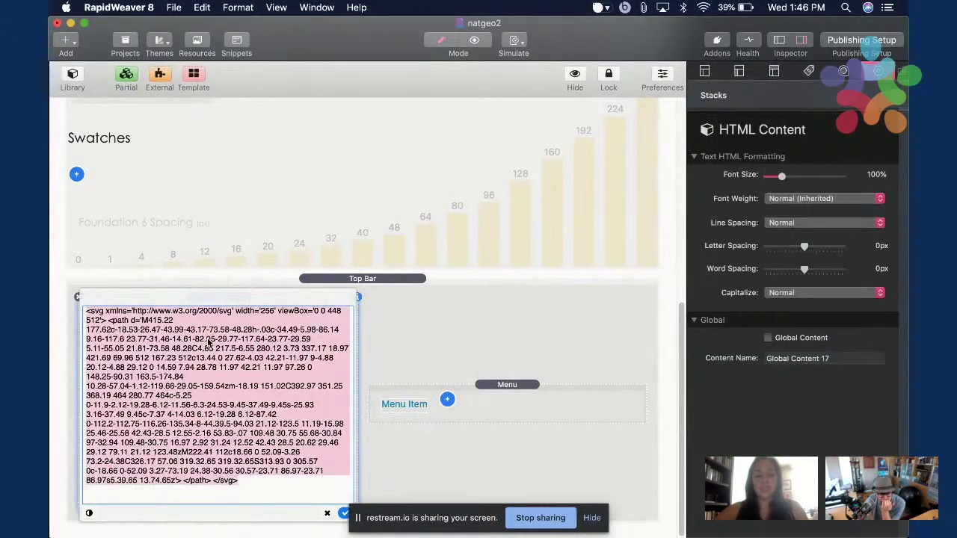
key(super+v)
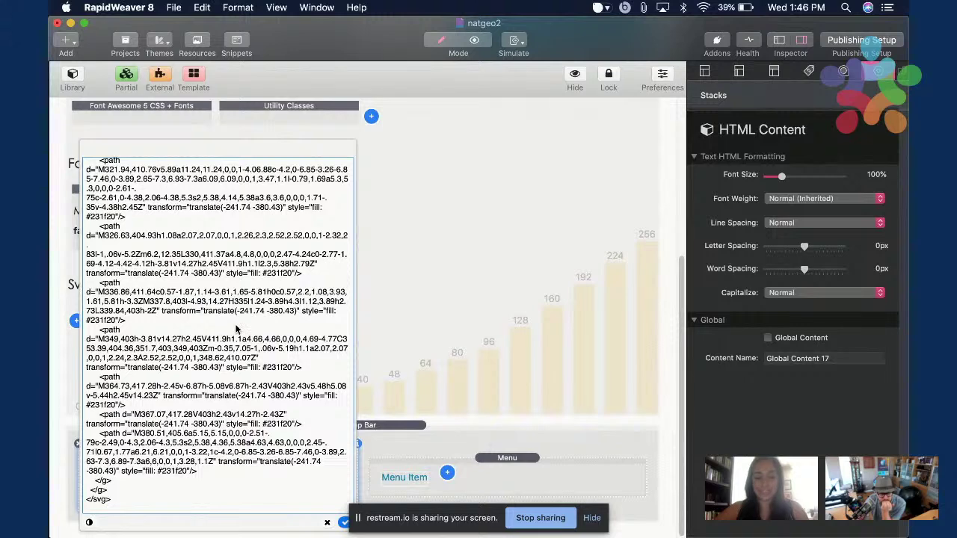
click(565, 277)
click(565, 276)
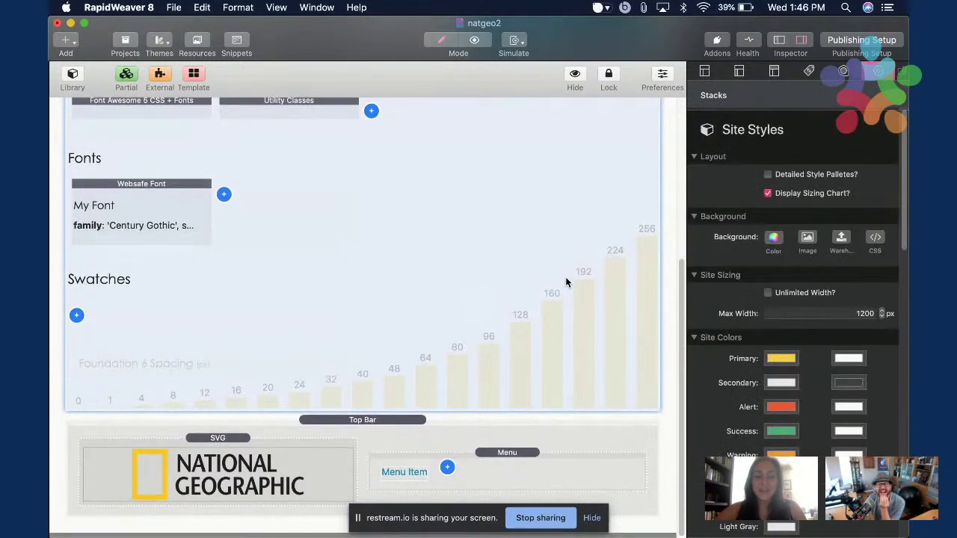
click(323, 462)
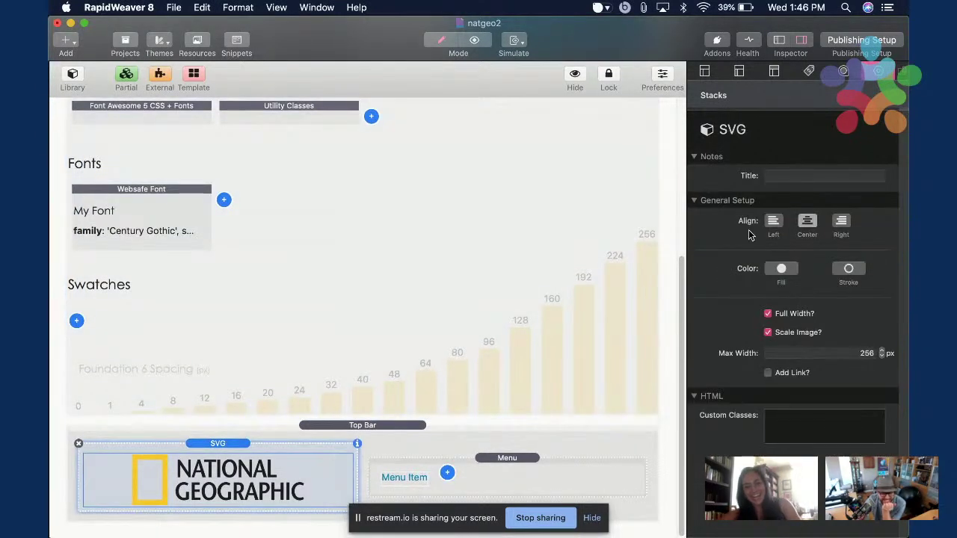
Switch to Chrome and open nationalgeographic.com in a new tab.
key(super+Tab)
key(super+Tab)
key(super+Tab)
key(super+Tab)
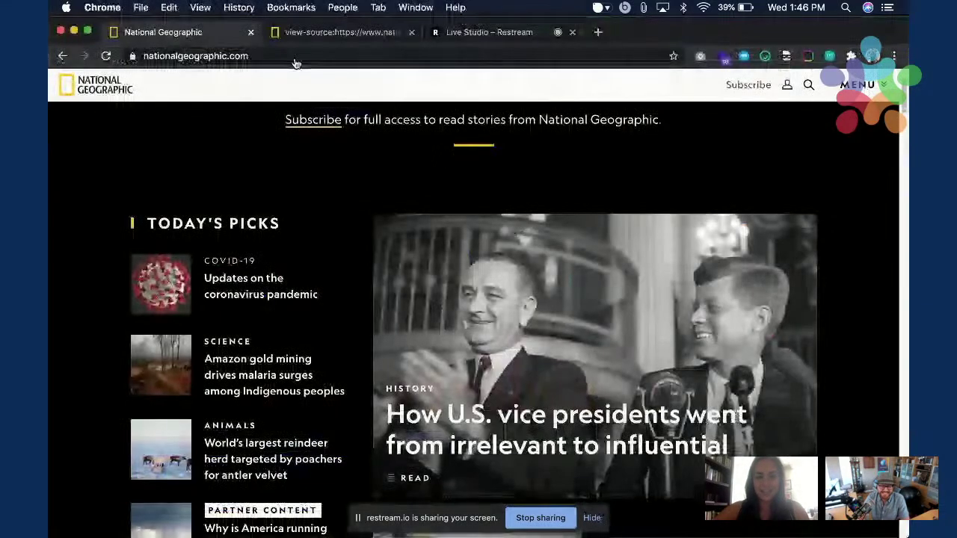
click(210, 57)
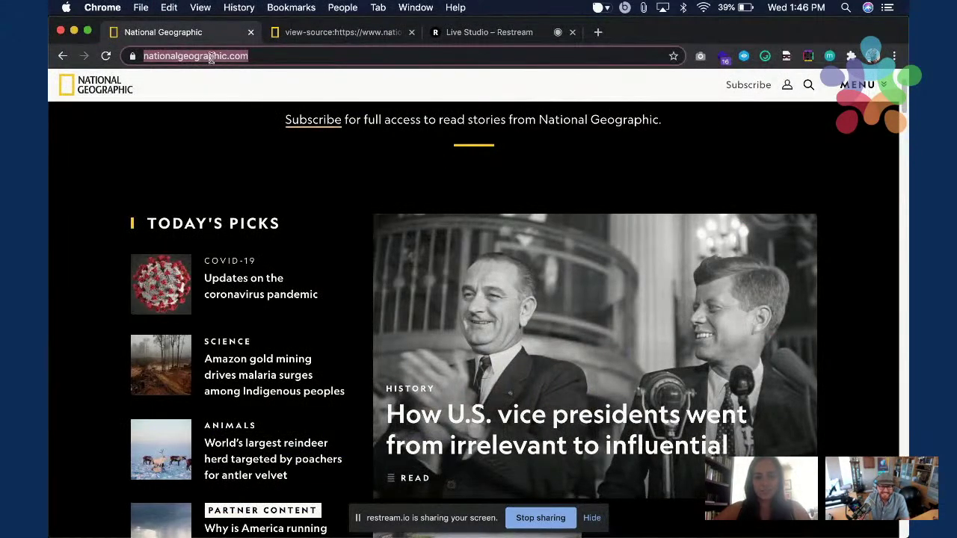
key(super+c)
key(super+t)
key(super+v)
key(Return)
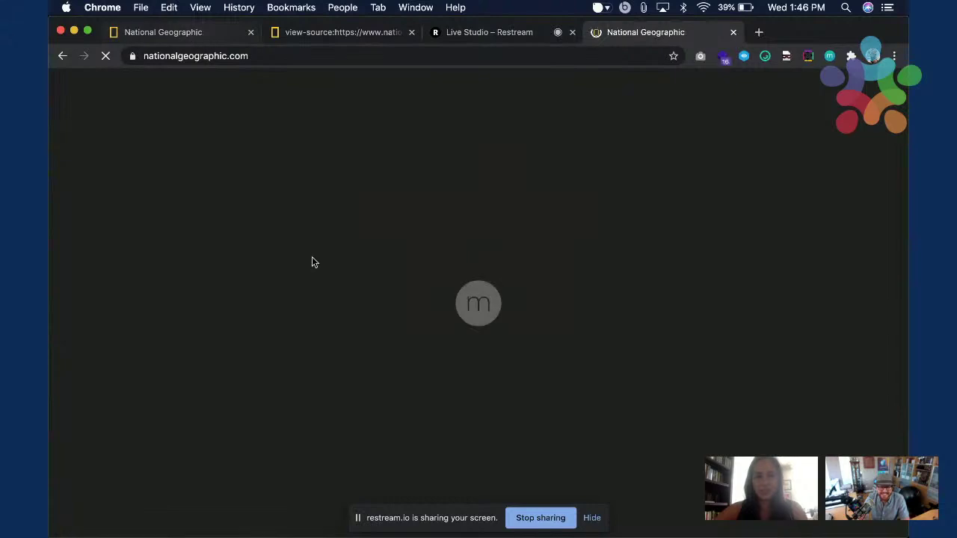
click(200, 36)
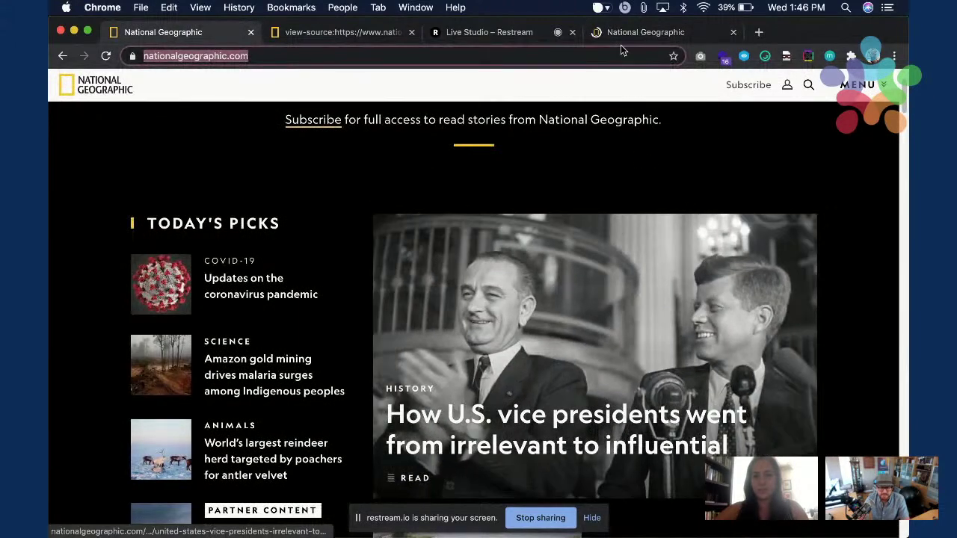
click(636, 32)
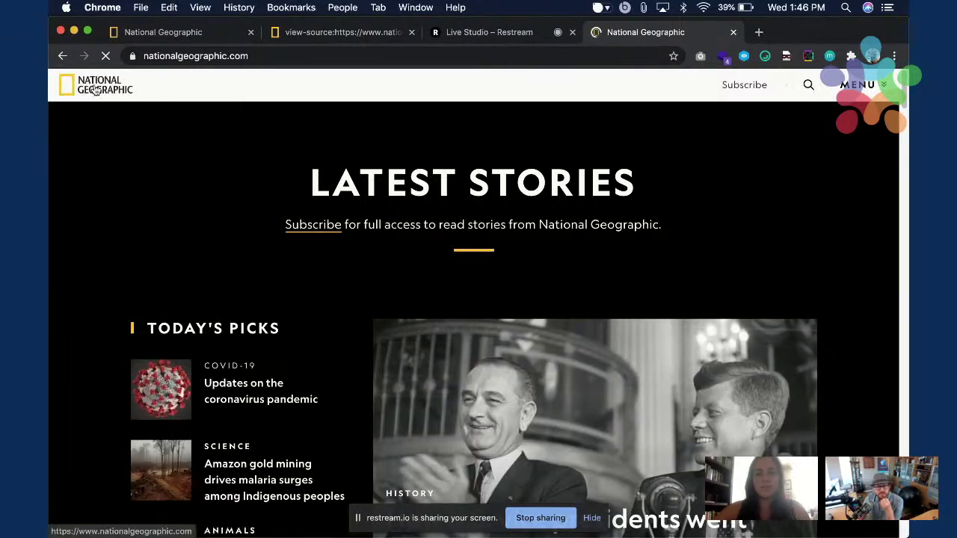
Inspect the website's header logo, locate its image element, and reveal ng-logo-2fl.svg among the page sources.
right_click(94, 86)
click(151, 263)
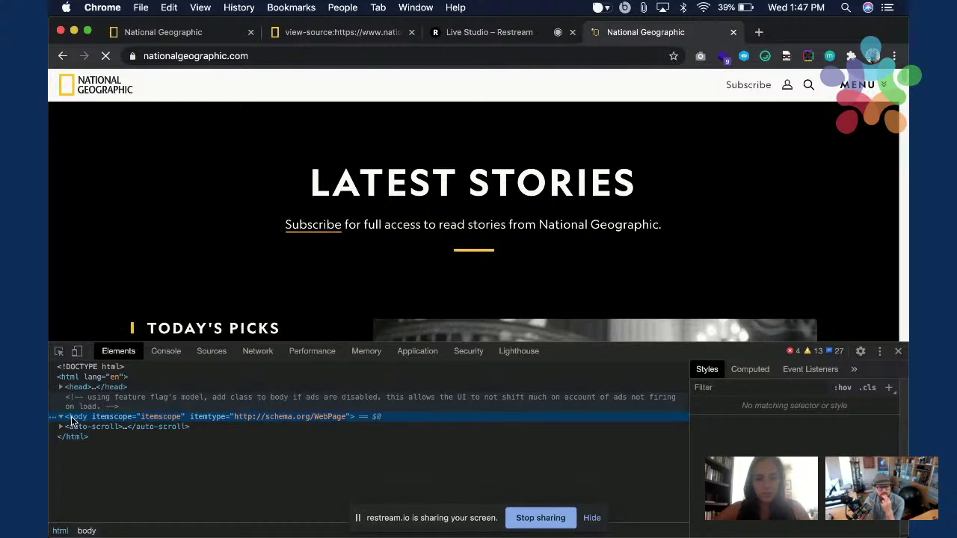
click(62, 417)
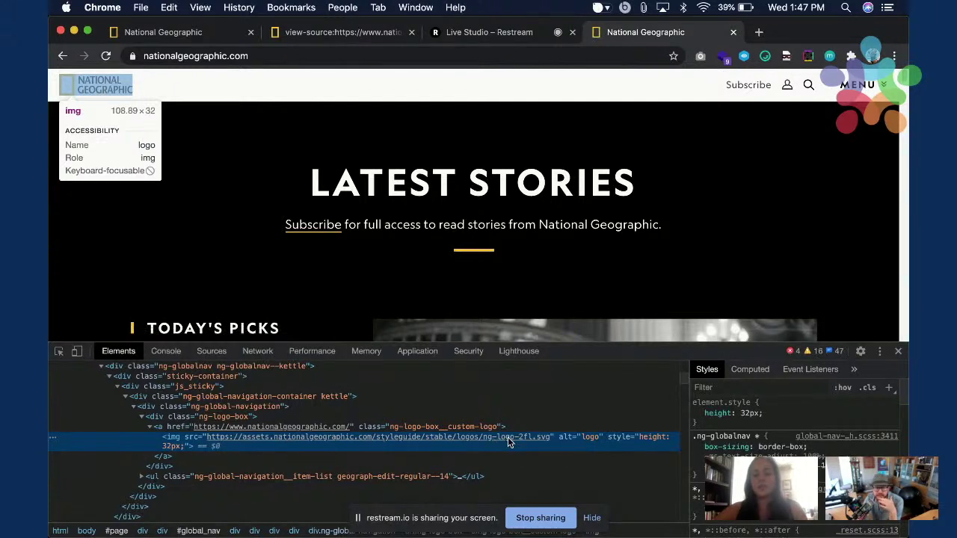
mouse_move(532, 438)
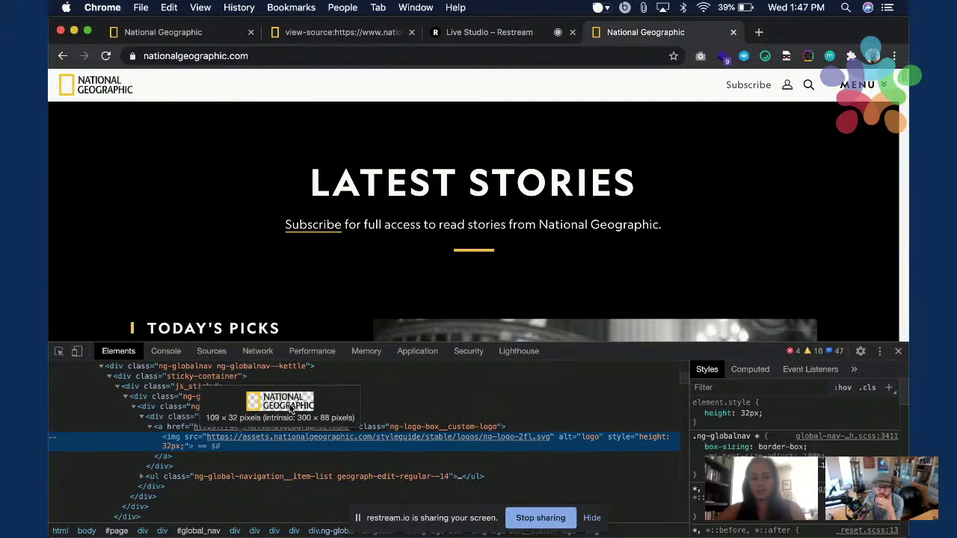
right_click(405, 441)
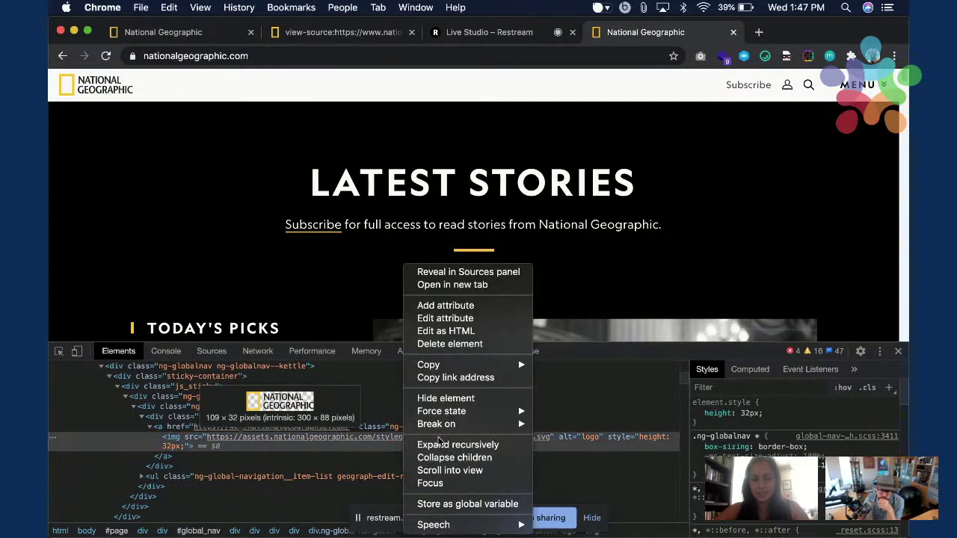
click(484, 273)
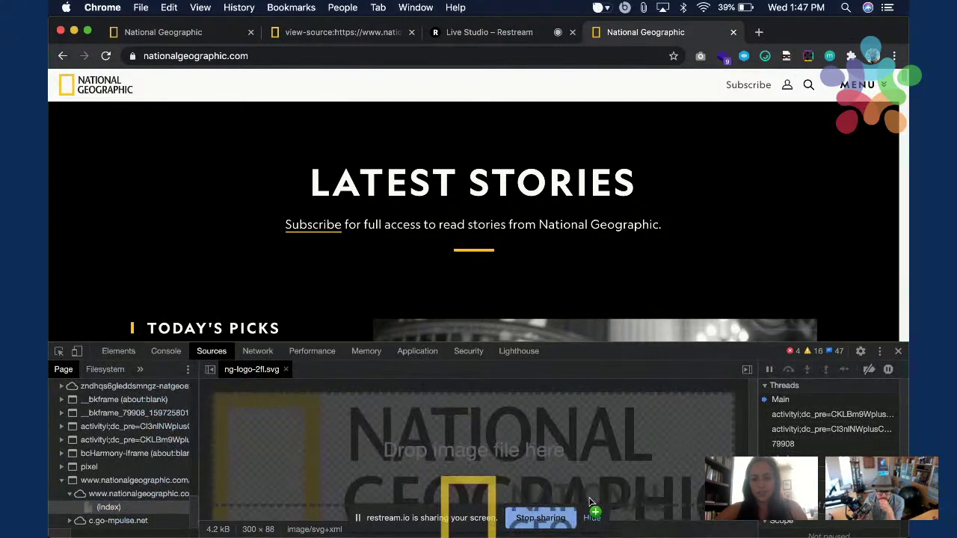
Save the logo image from the page sources to the Downloads folder, then switch to RapidWeaver and check the downloaded files.
mouse_move(523, 532)
drag(673, 531, 669, 527)
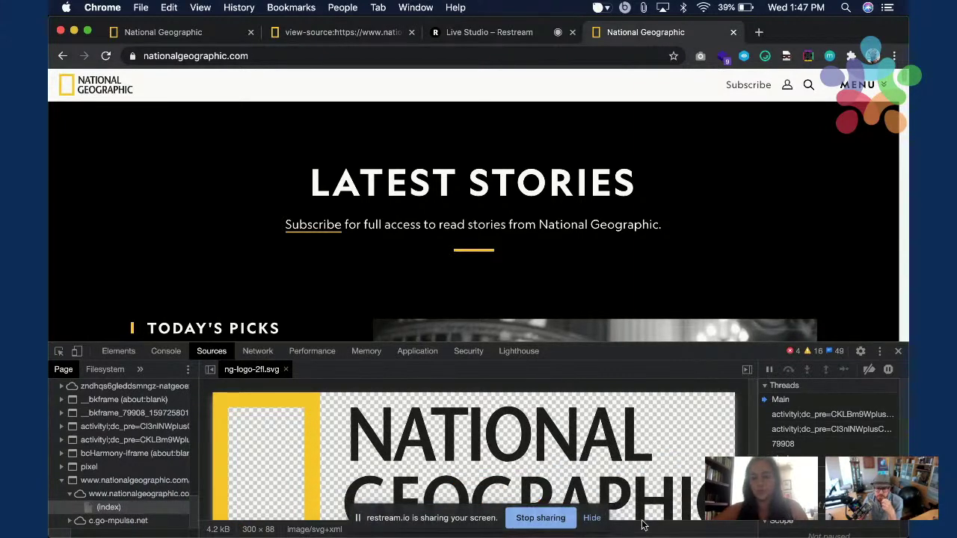
key(super+Tab)
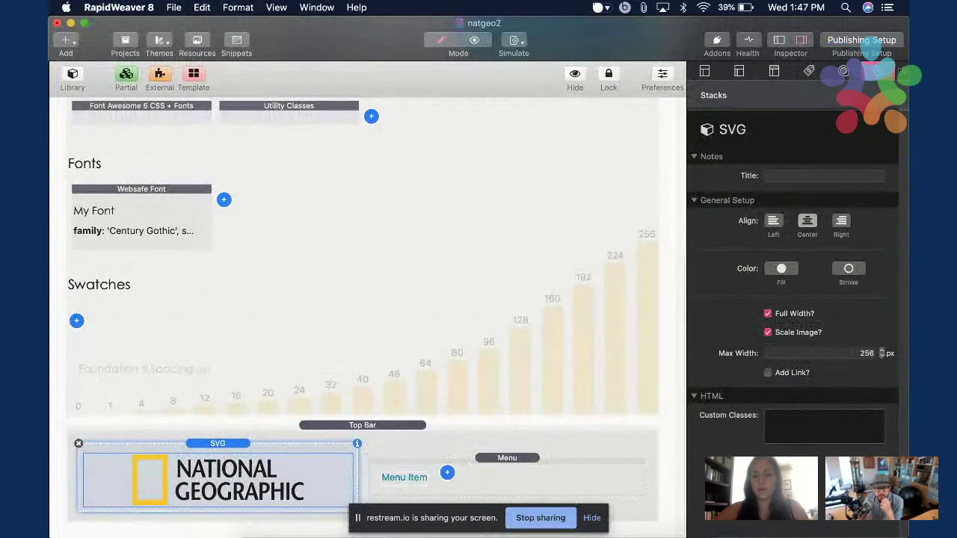
click(660, 516)
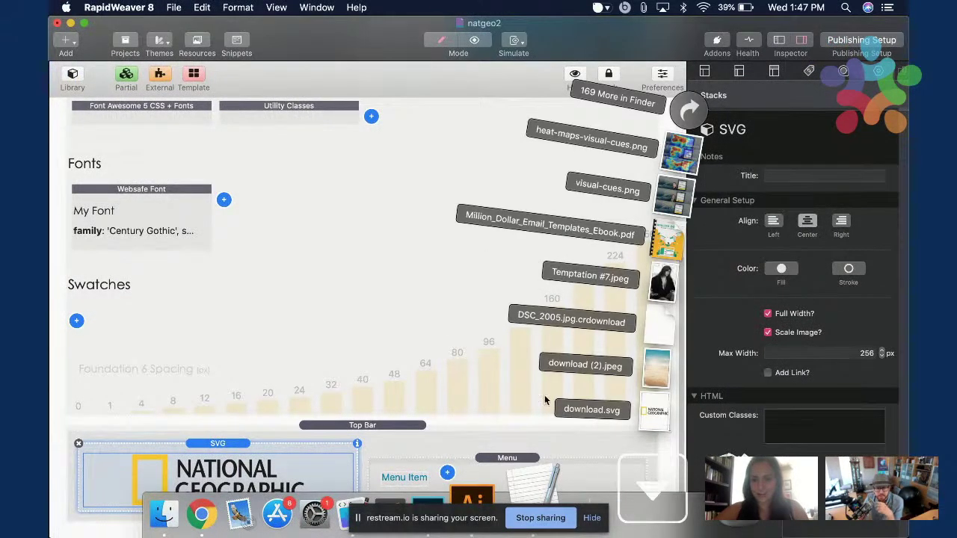
click(464, 343)
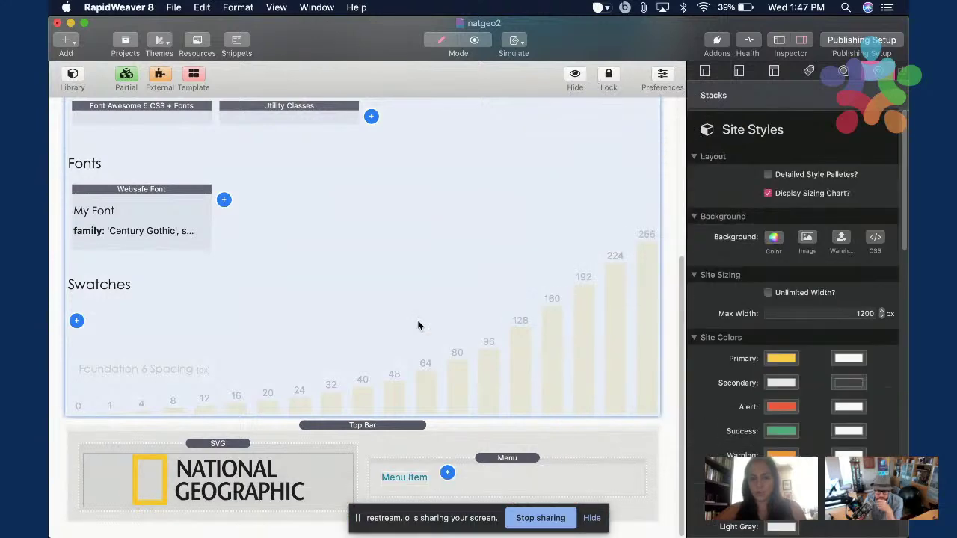
double_click(239, 471)
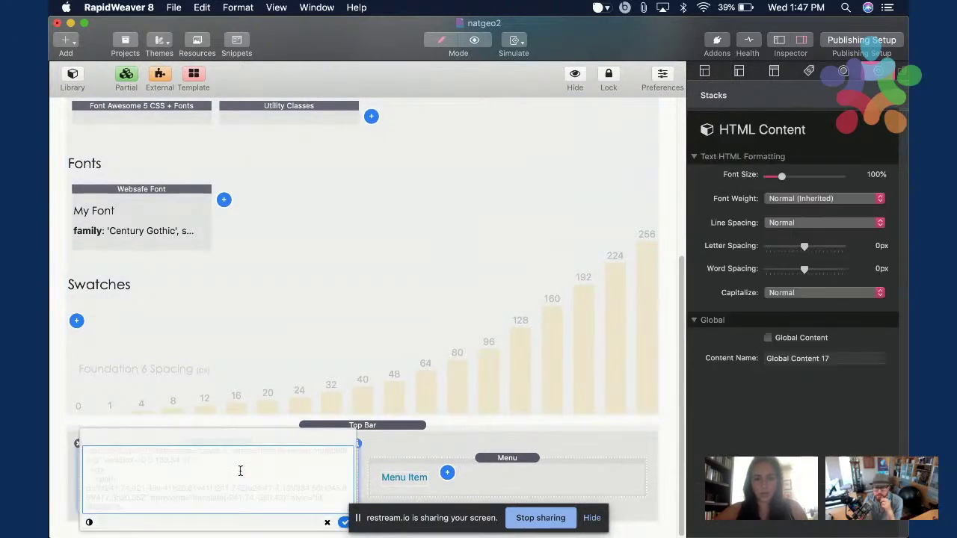
click(272, 408)
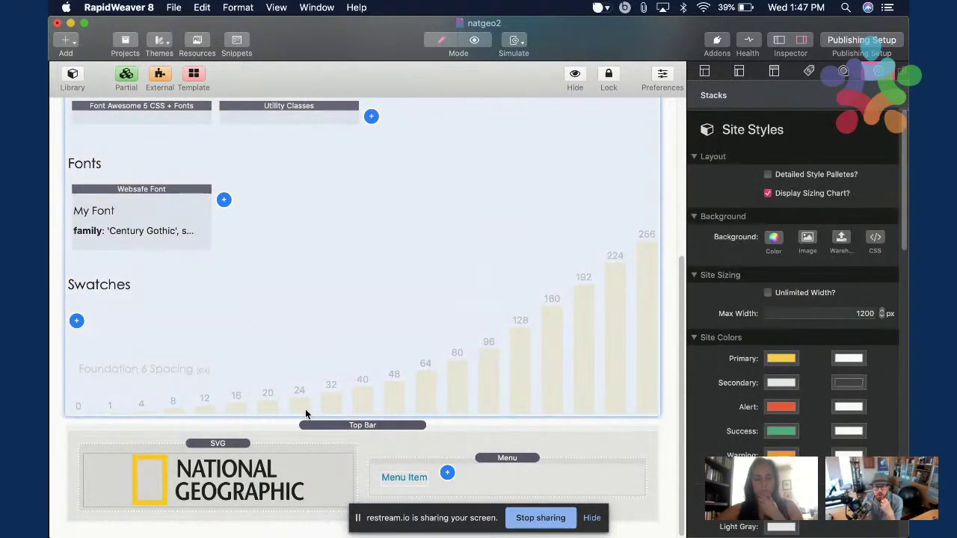
click(241, 475)
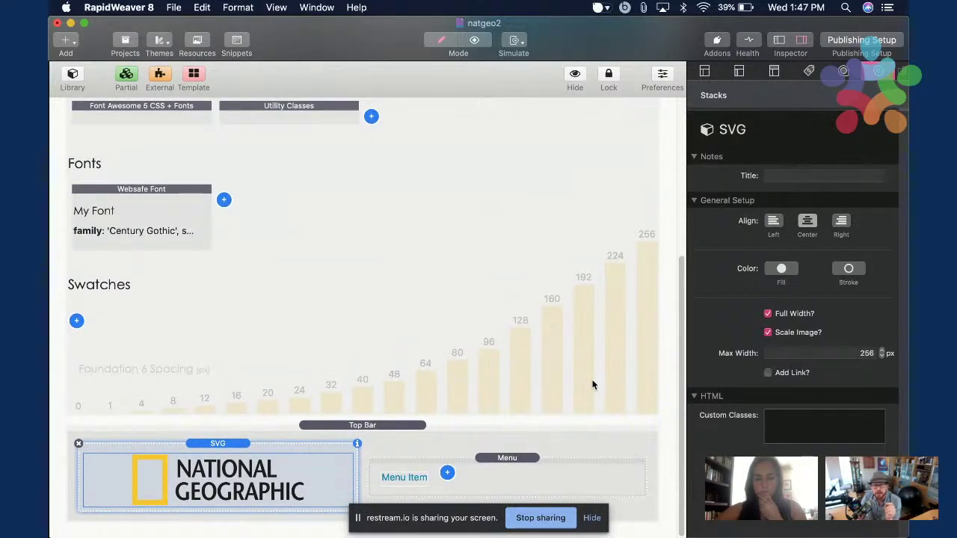
click(594, 520)
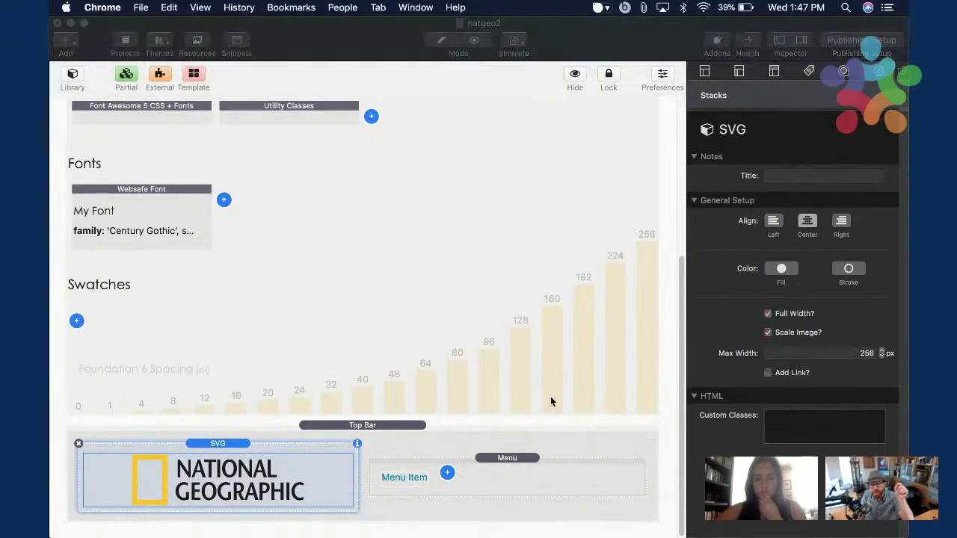
mouse_move(611, 536)
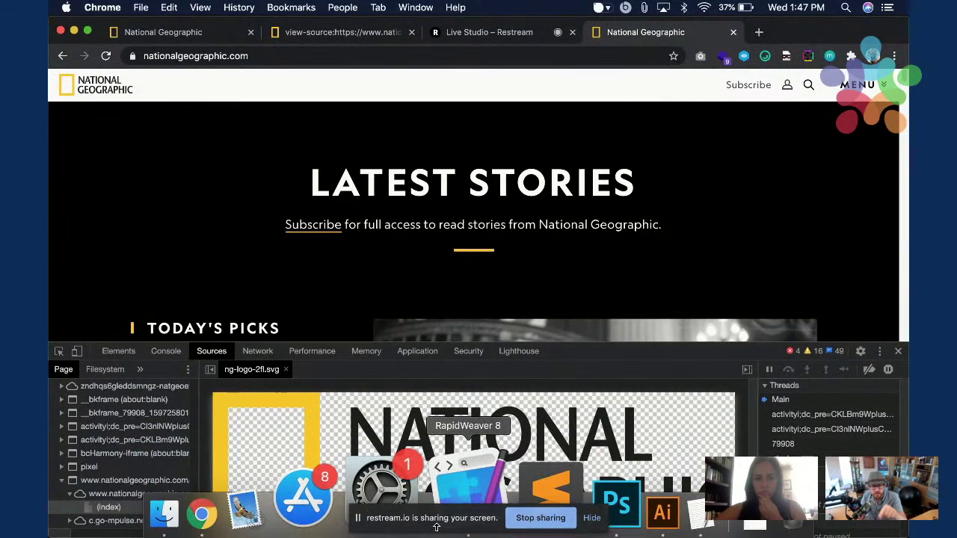
click(447, 478)
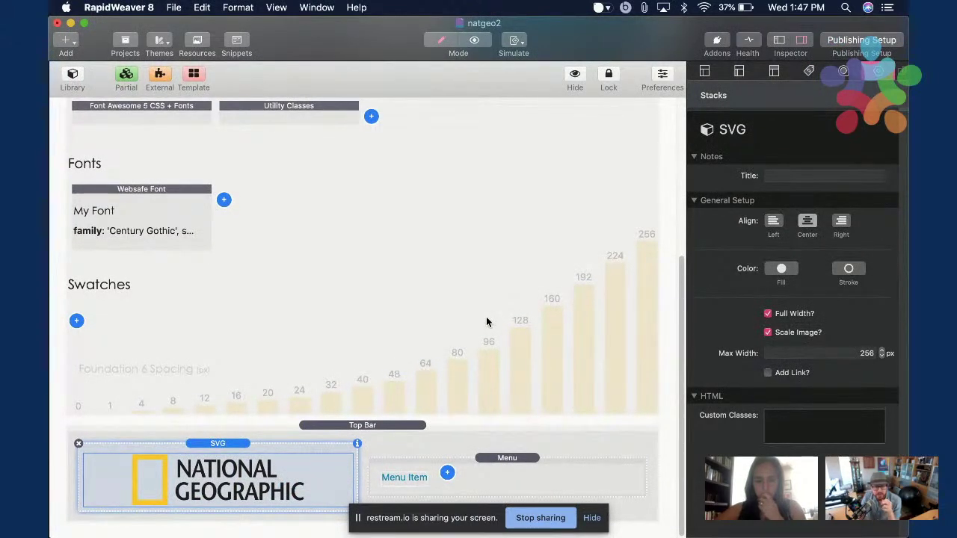
Open the Top Bar logo's SVG code, examine its opening svg tag and viewBox values, and close the editor.
double_click(211, 490)
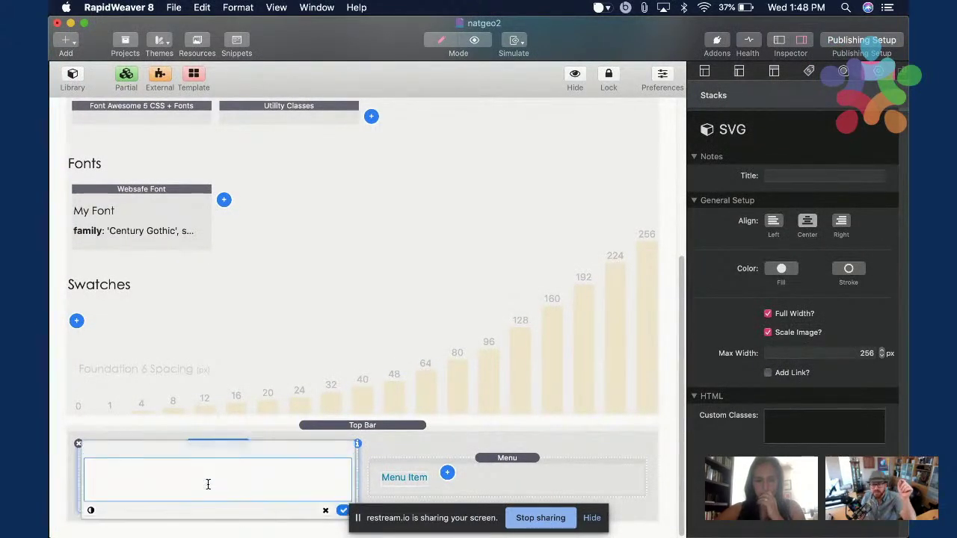
triple_click(252, 463)
click(264, 464)
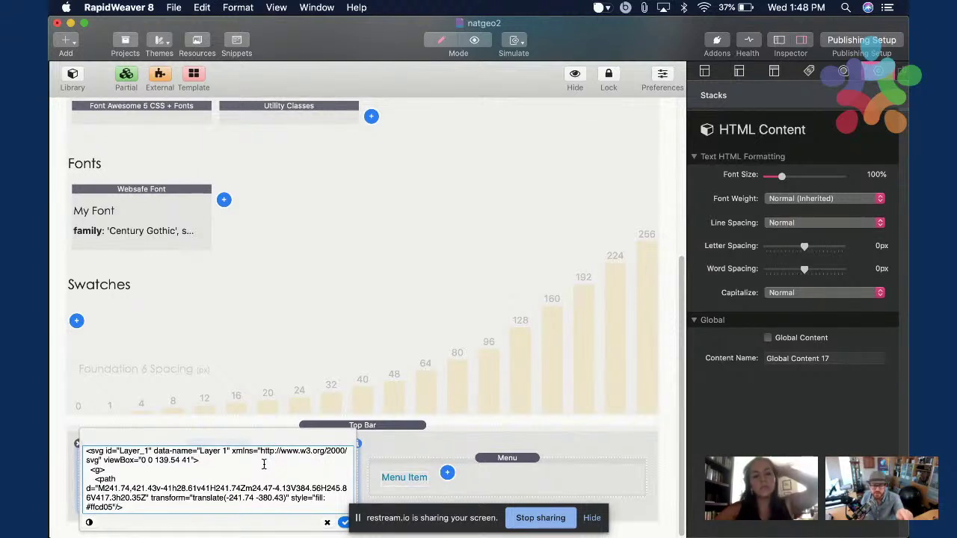
click(225, 466)
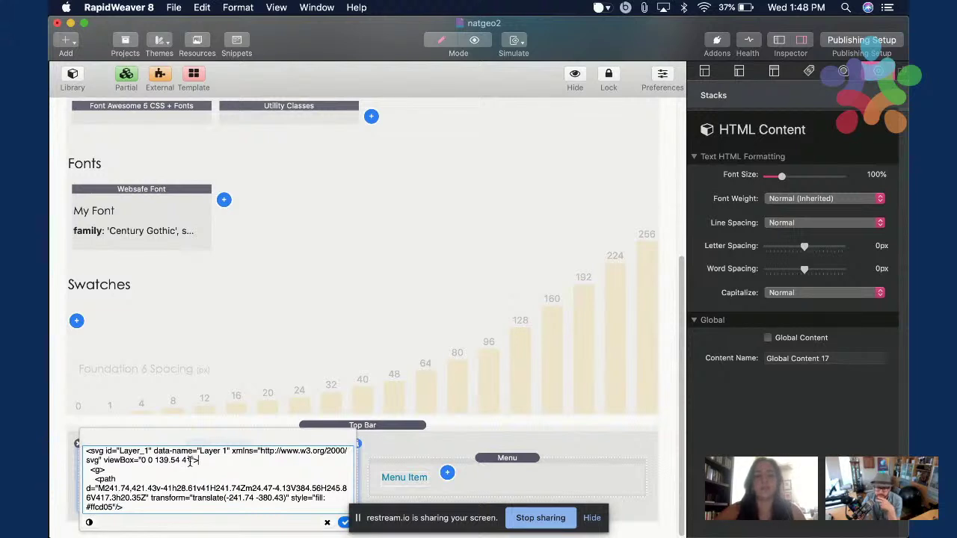
mouse_move(87, 452)
mouse_down()
mouse_move(106, 453)
mouse_move(92, 451)
mouse_up()
click(105, 460)
click(196, 461)
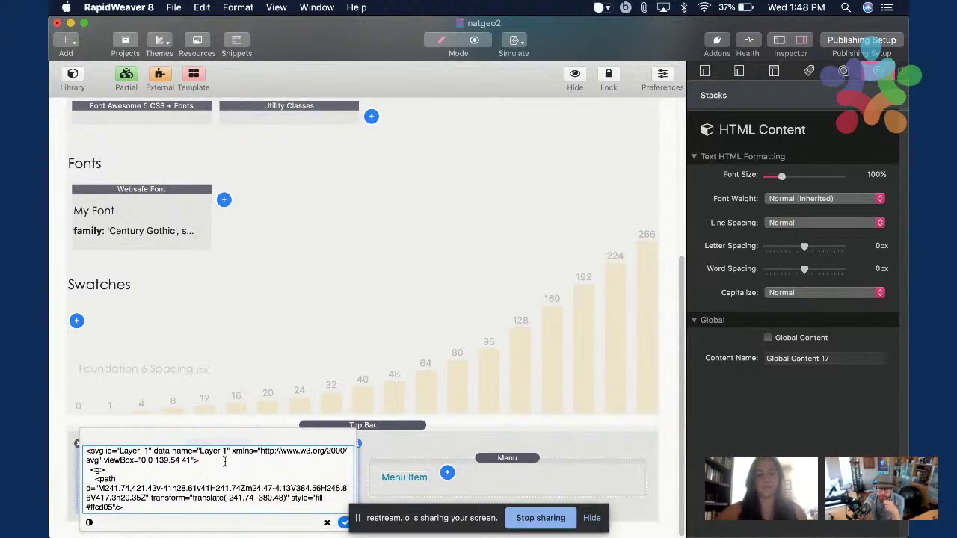
scroll(254, 463, down, 2)
click(316, 331)
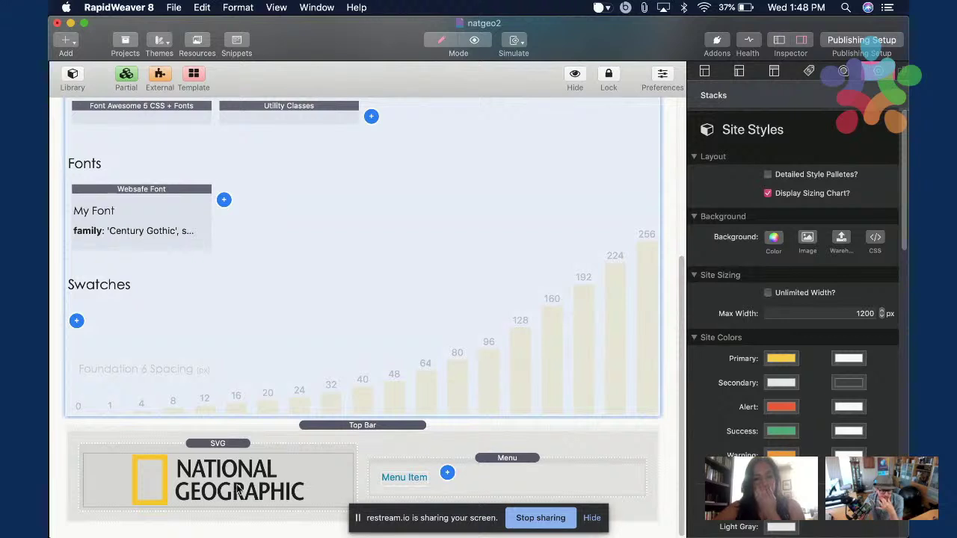
Align the Top Bar's SVG logo left, check the logo stack in the NATGEO project, and set the natgeo2 logo's max width to 120 px.
click(239, 489)
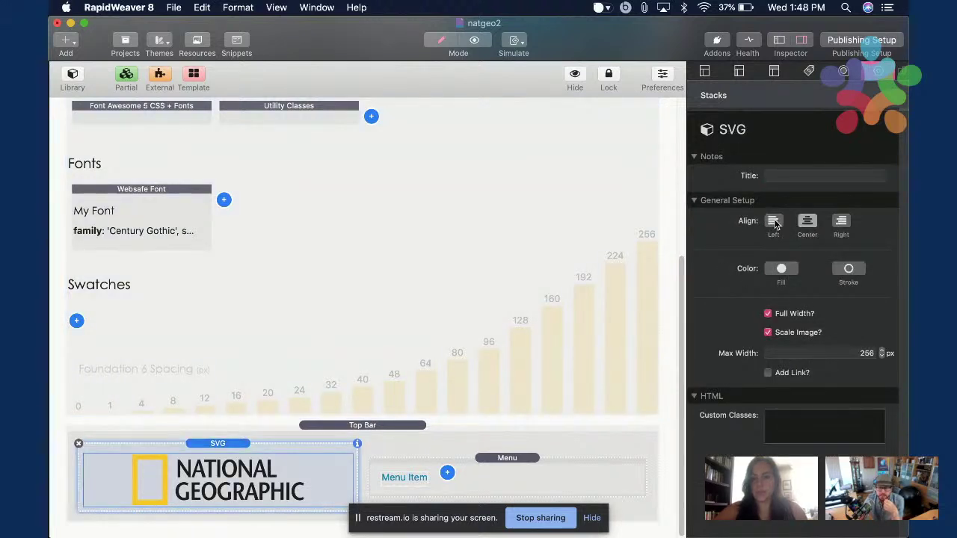
click(773, 222)
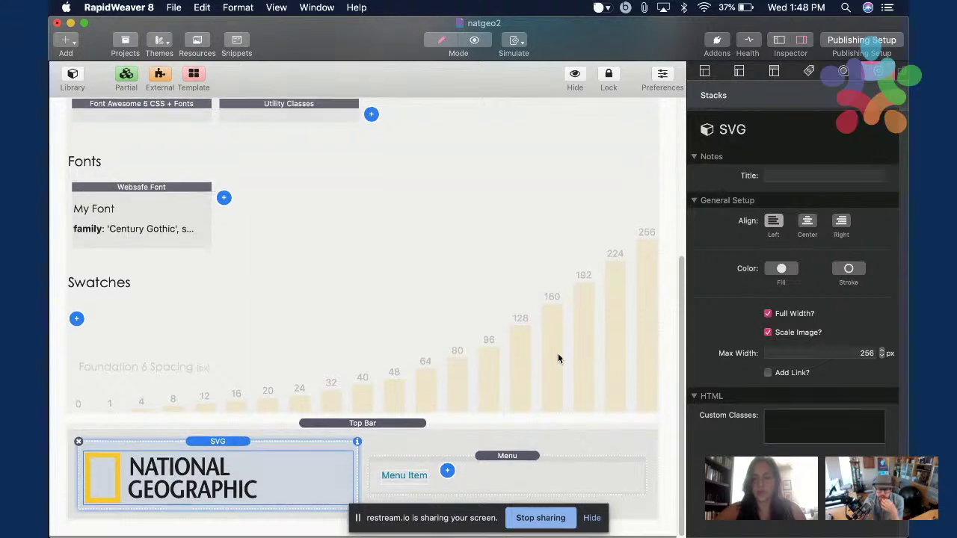
click(811, 352)
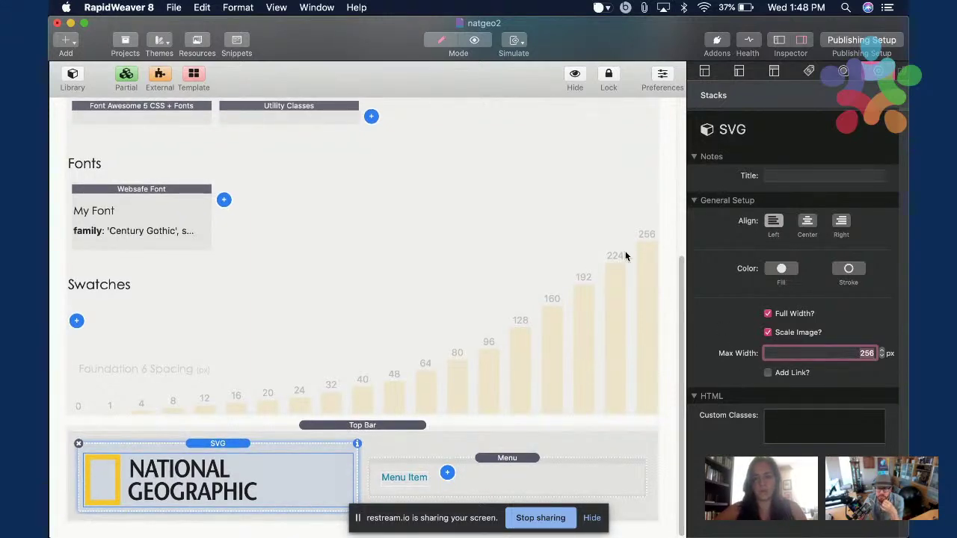
key(ctrl+Down)
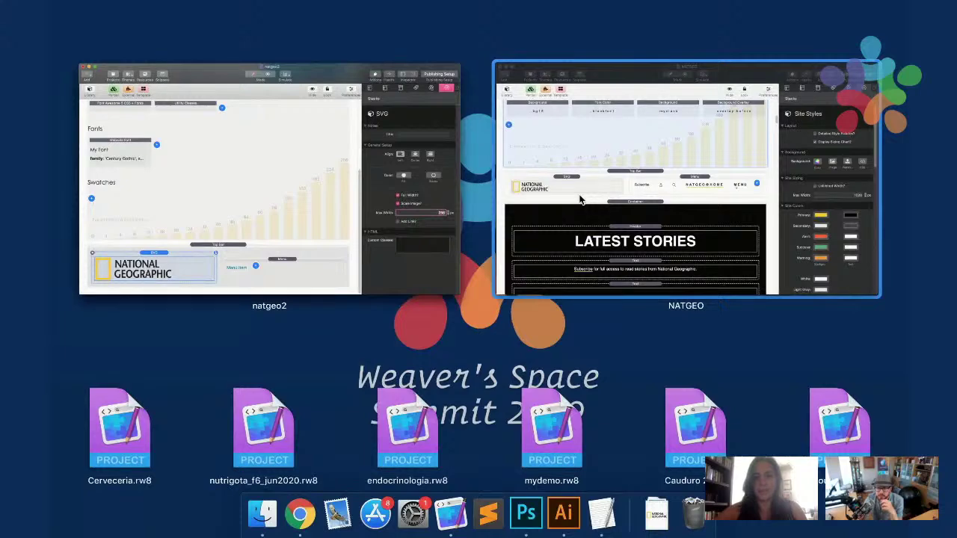
click(579, 198)
click(303, 302)
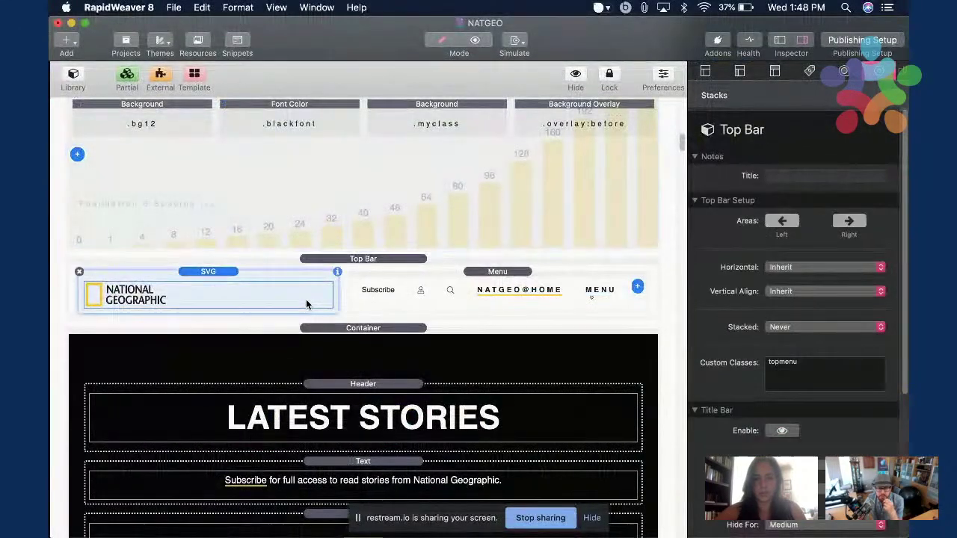
key(ctrl+Down)
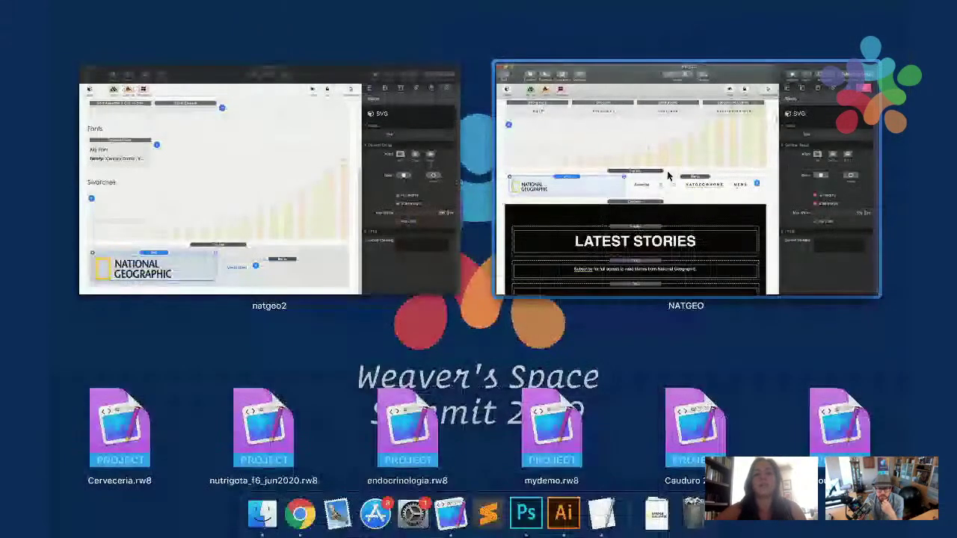
click(270, 192)
click(846, 355)
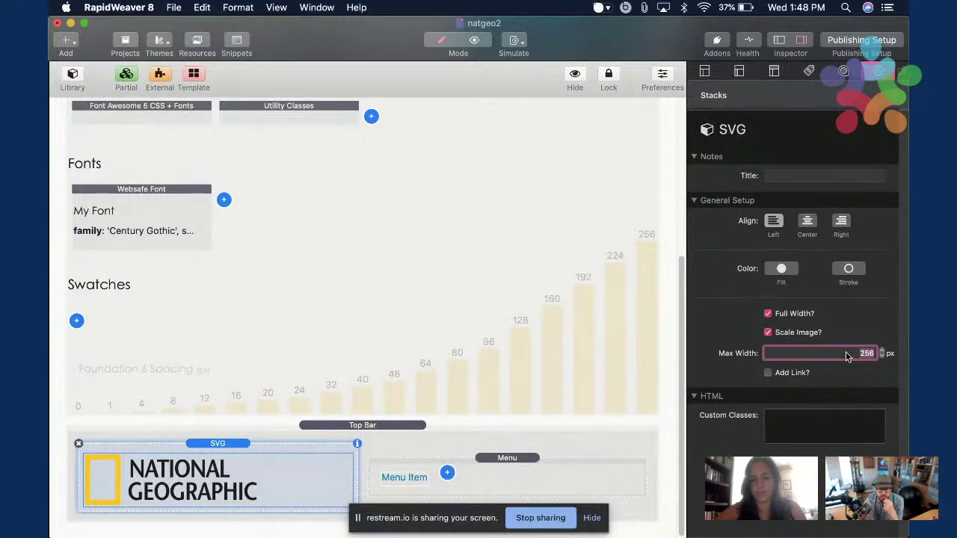
text(120)
key(Return)
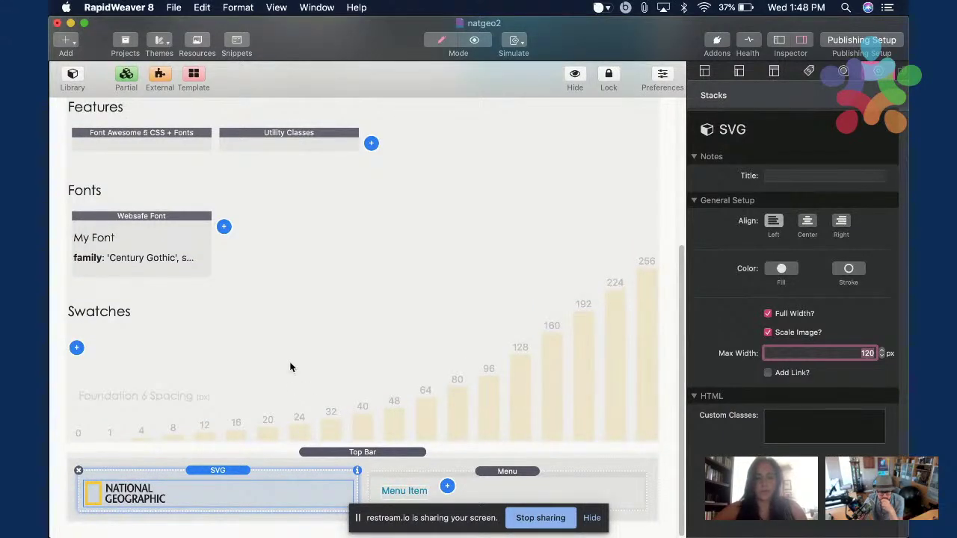
Switch to Chrome, close the developer tools, measure the website's header logo with the Tape extension, and return to RapidWeaver.
key(super+Tab)
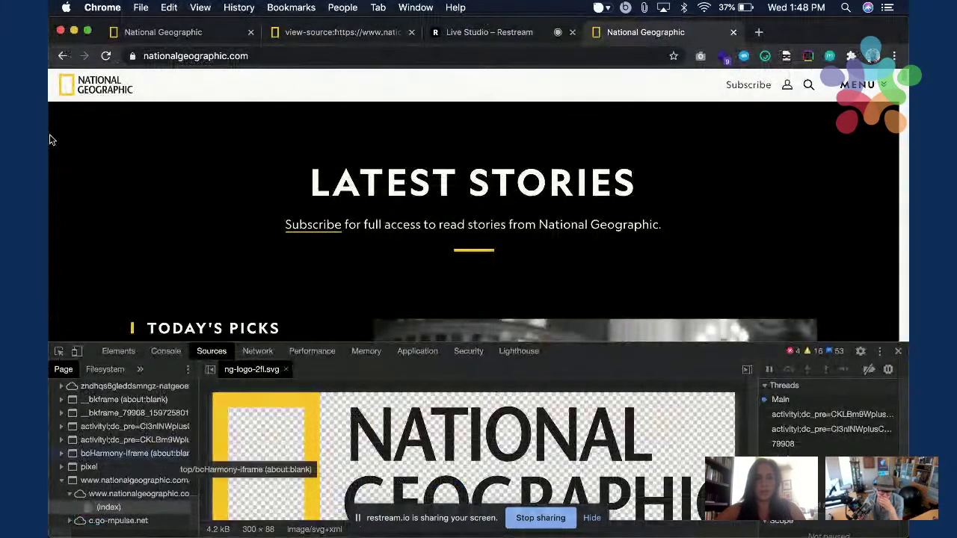
click(898, 350)
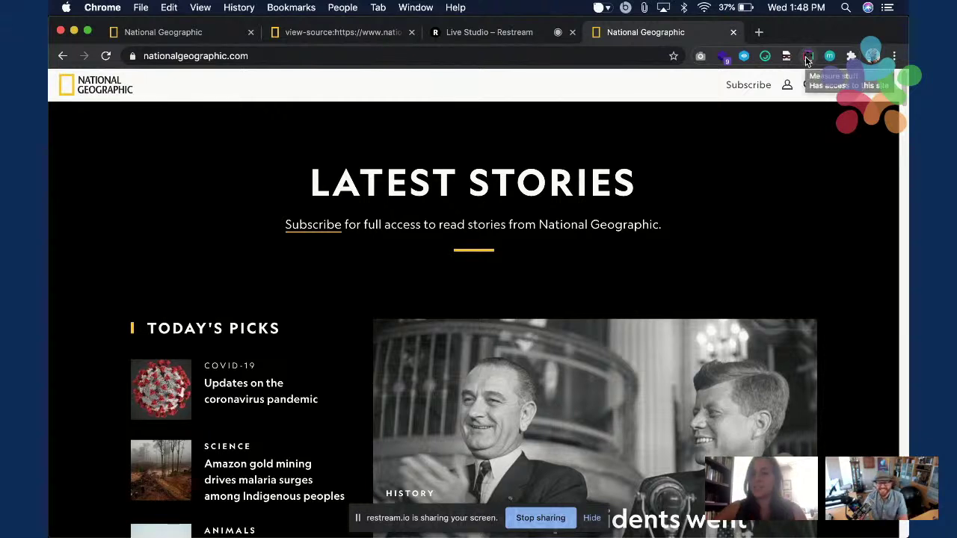
click(806, 59)
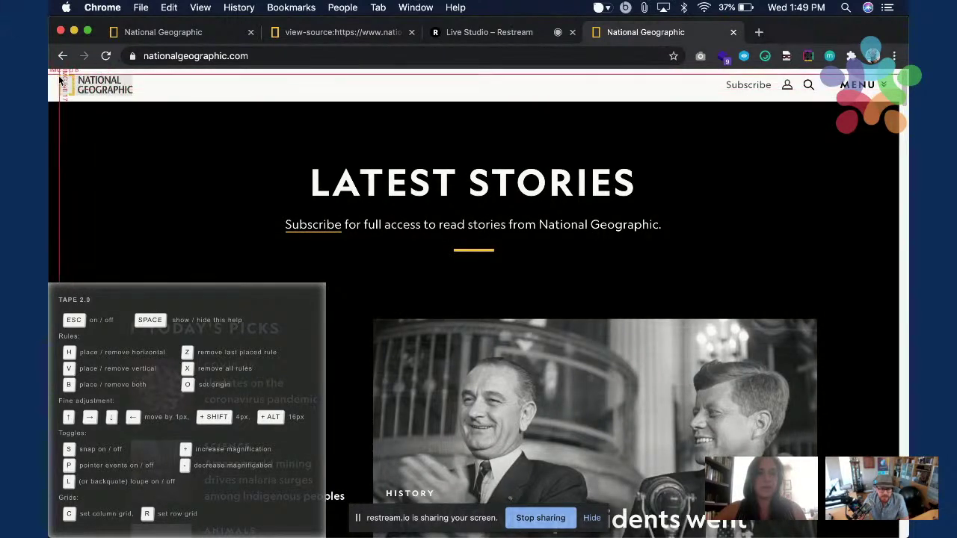
key(b)
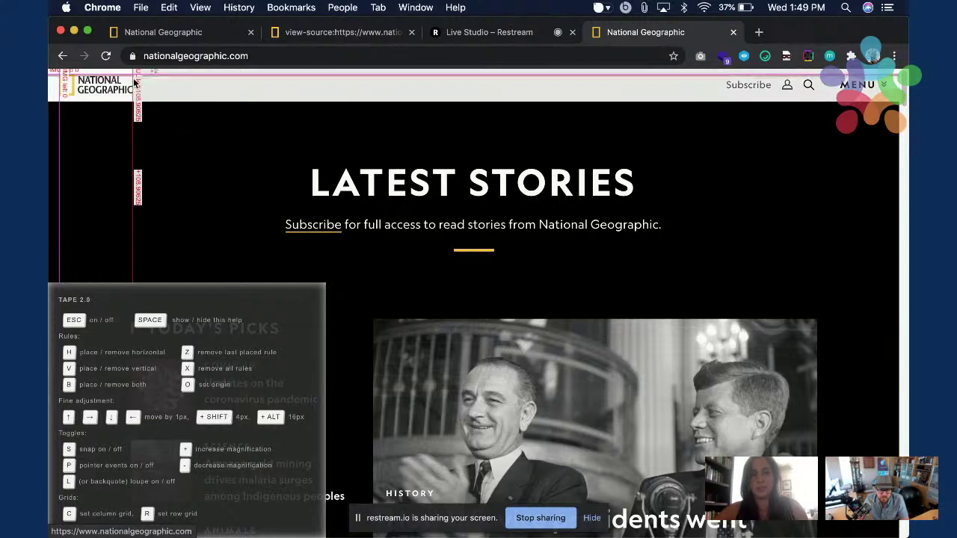
key(Escape)
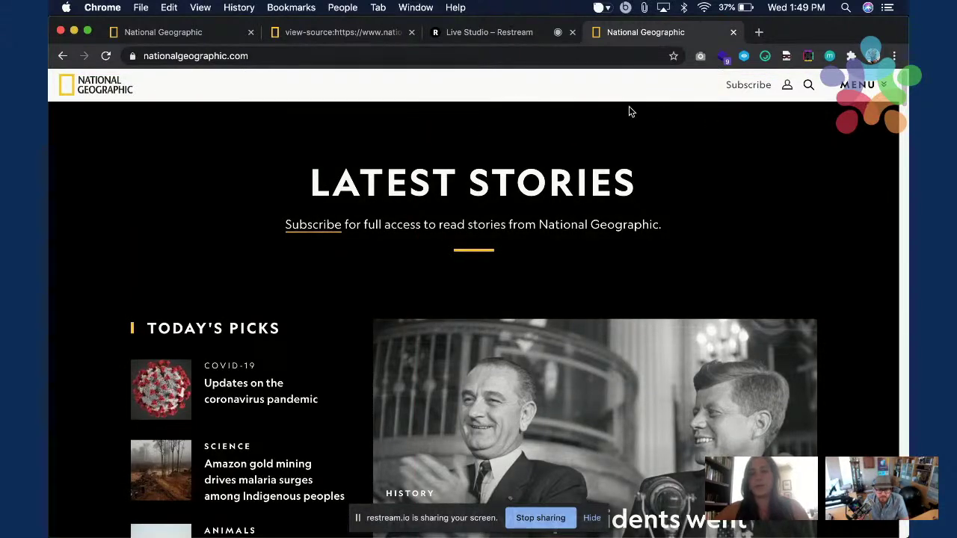
key(super+Tab)
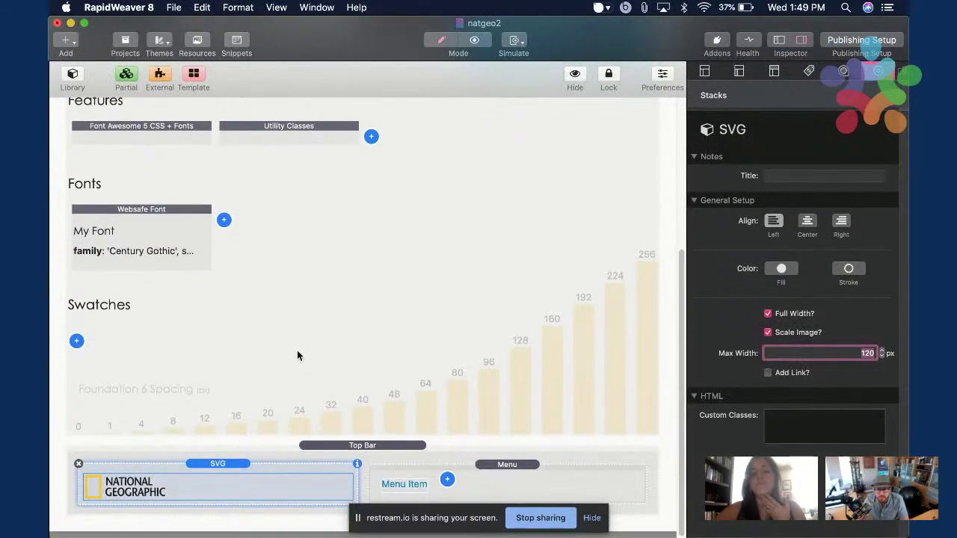
Check the website's header in Chrome, return to RapidWeaver, and add three more Menu Item stacks to the Top Bar's menu.
key(super+Tab)
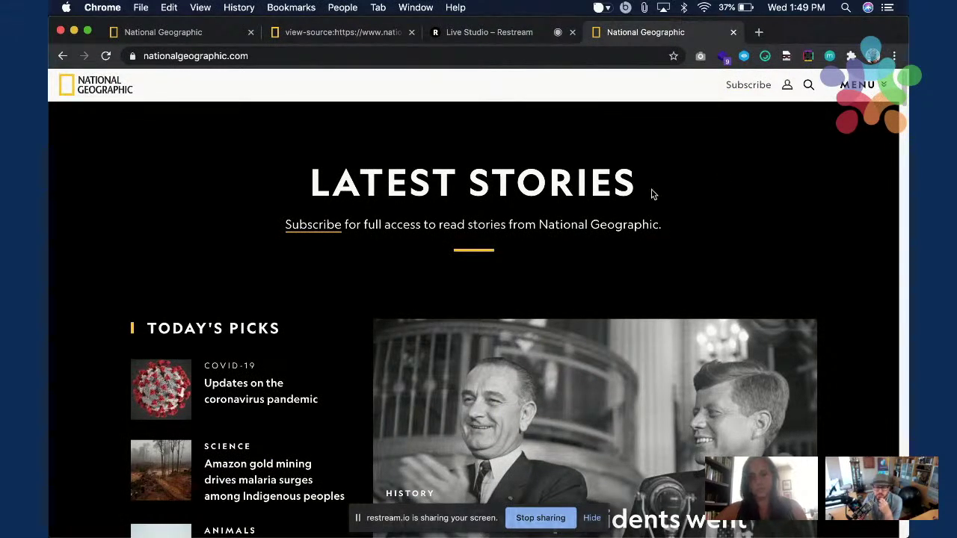
key(super+Tab)
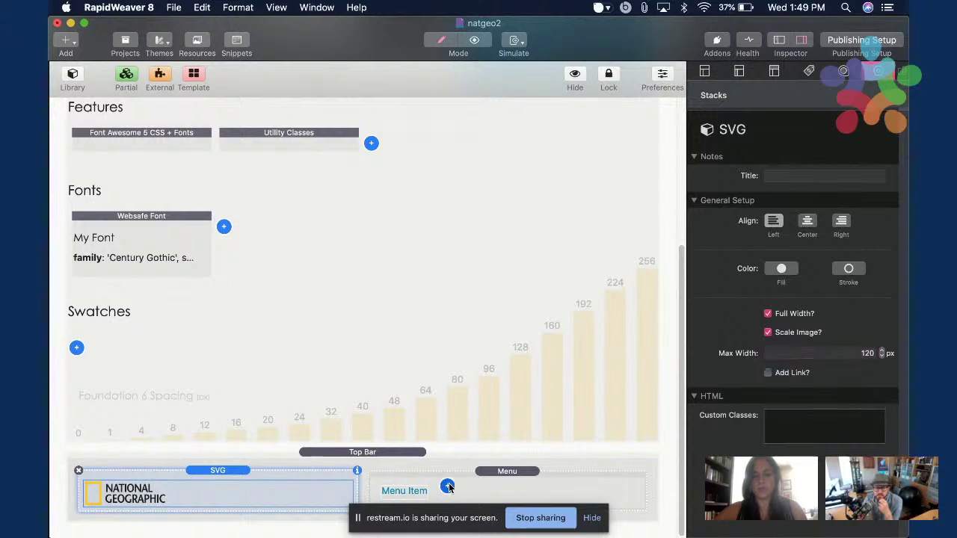
click(447, 487)
click(459, 459)
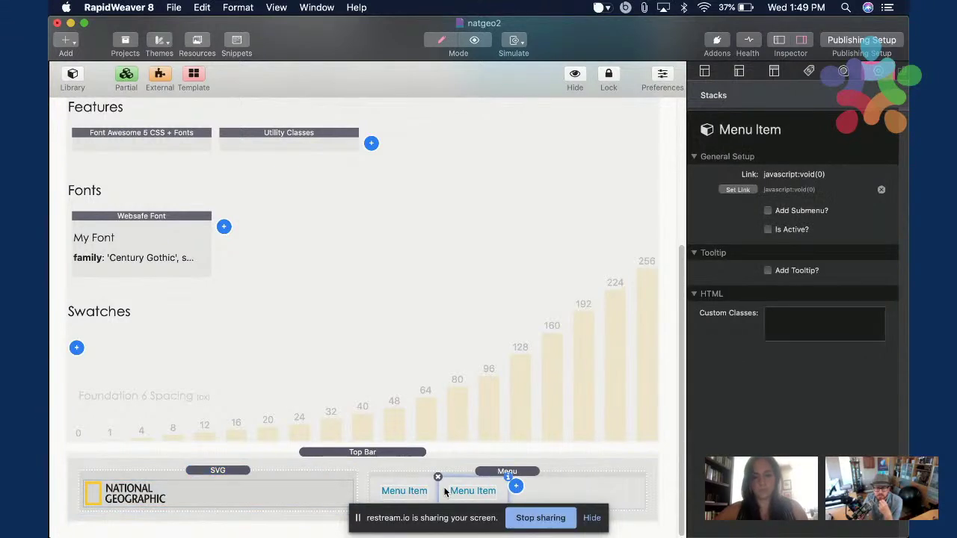
click(516, 486)
click(536, 457)
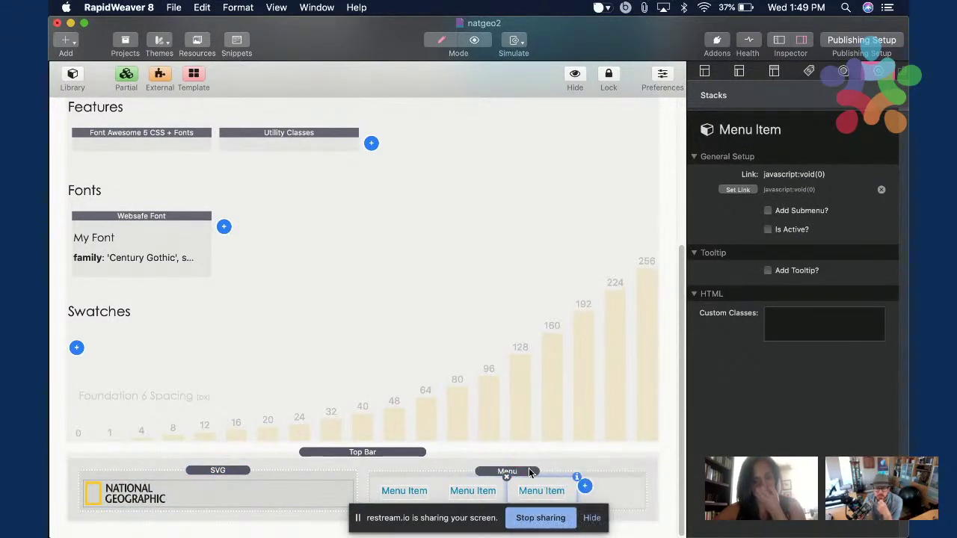
click(584, 486)
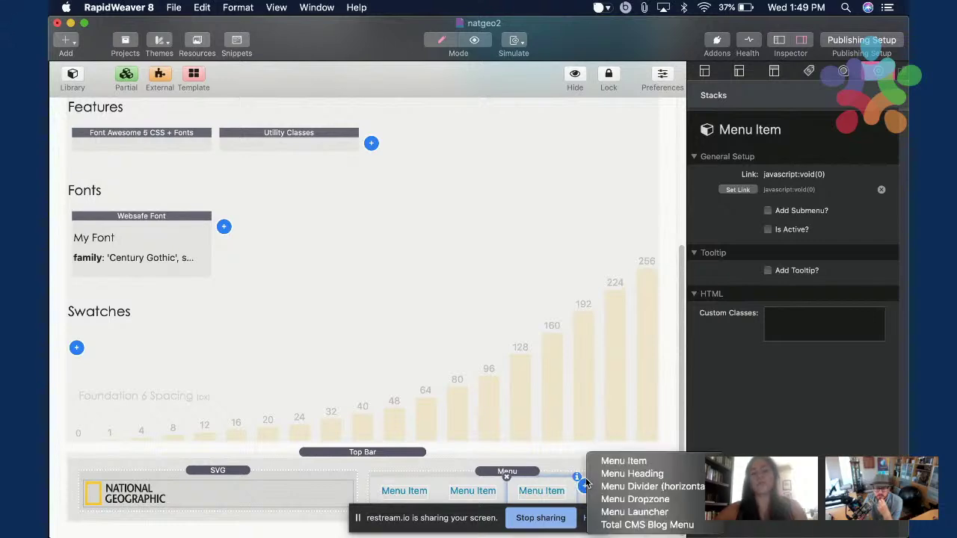
click(620, 461)
Examine the NATGEO project's menu items against the website's header and inspect the HTML code of the user icon item.
key(ctrl+Down)
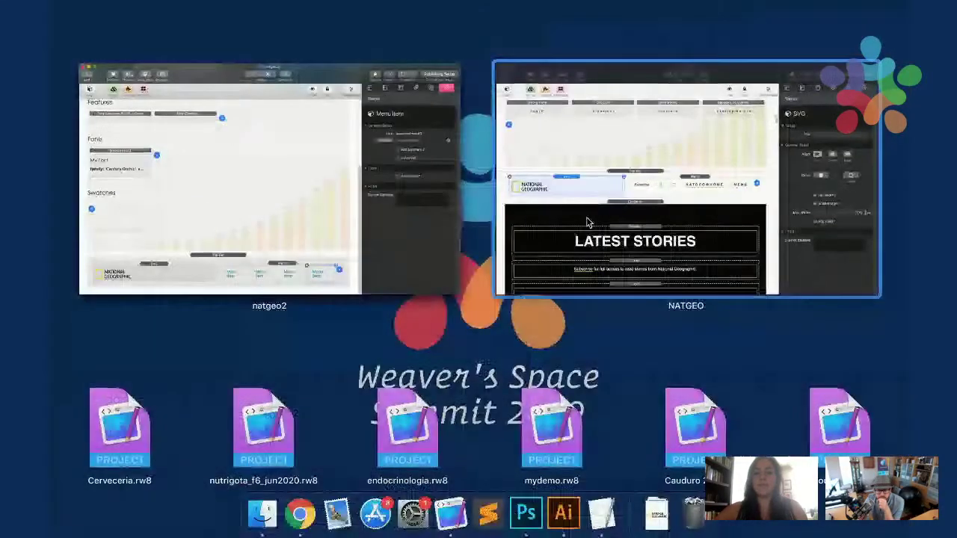
click(587, 219)
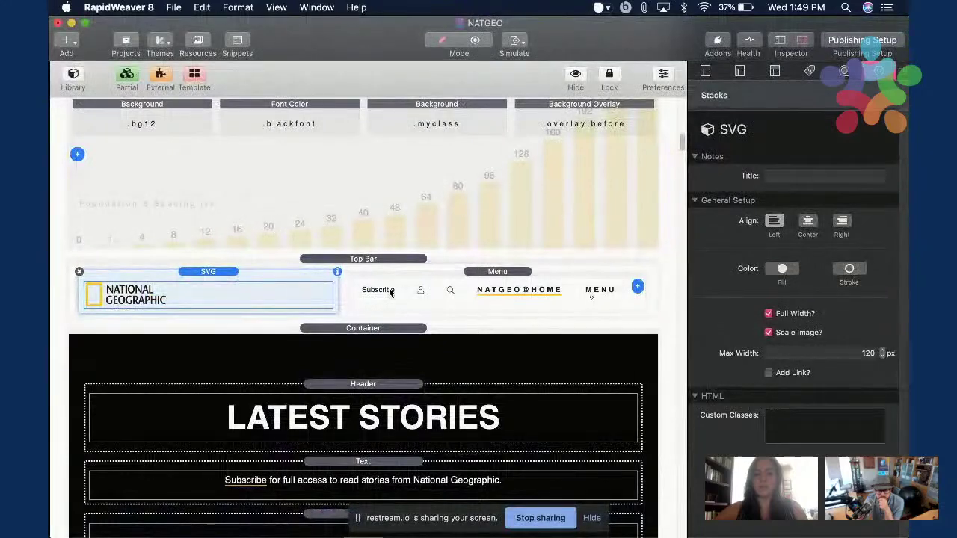
click(422, 294)
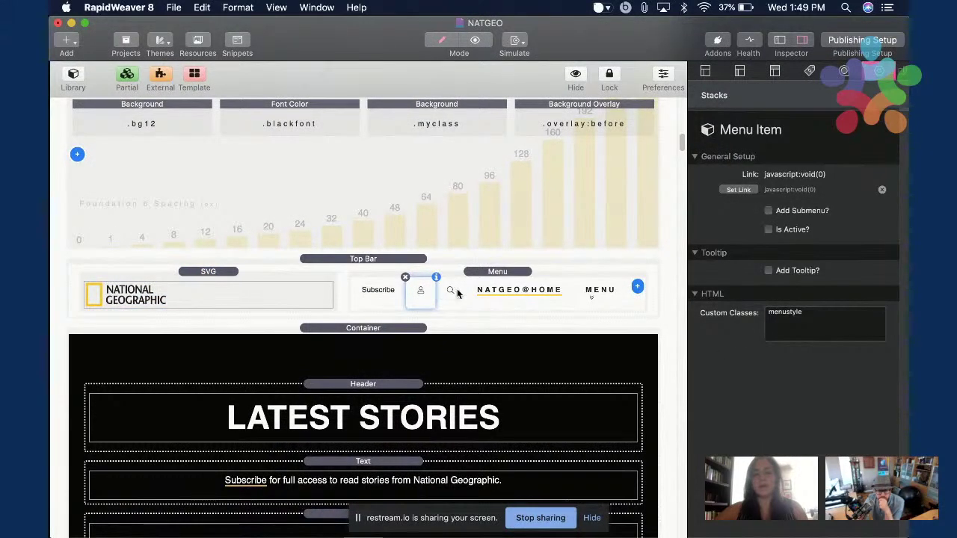
click(489, 293)
key(super+Tab)
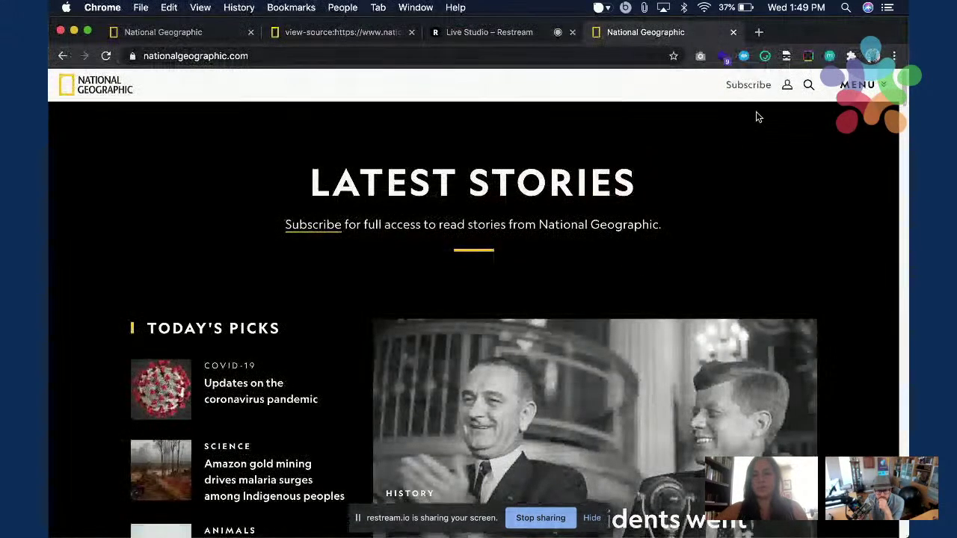
key(super+Tab)
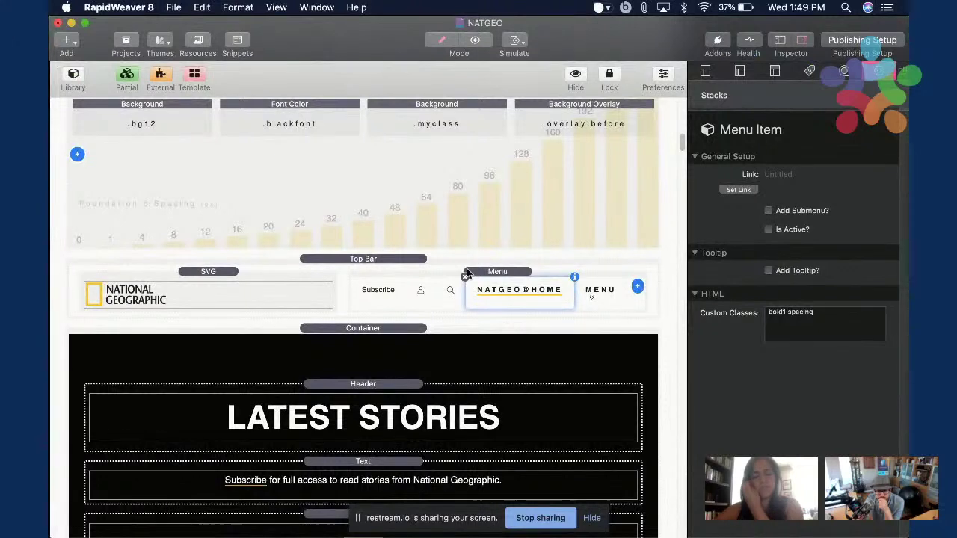
click(421, 296)
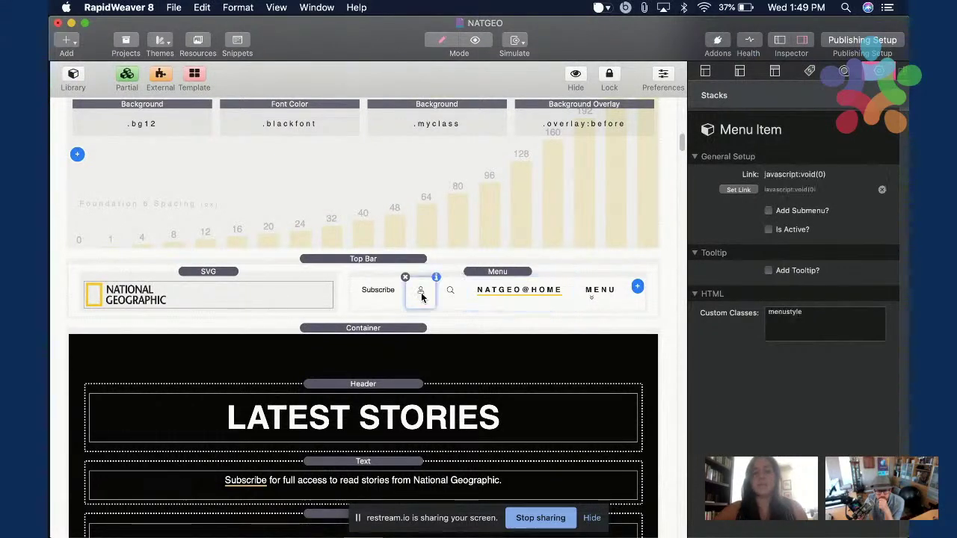
double_click(420, 291)
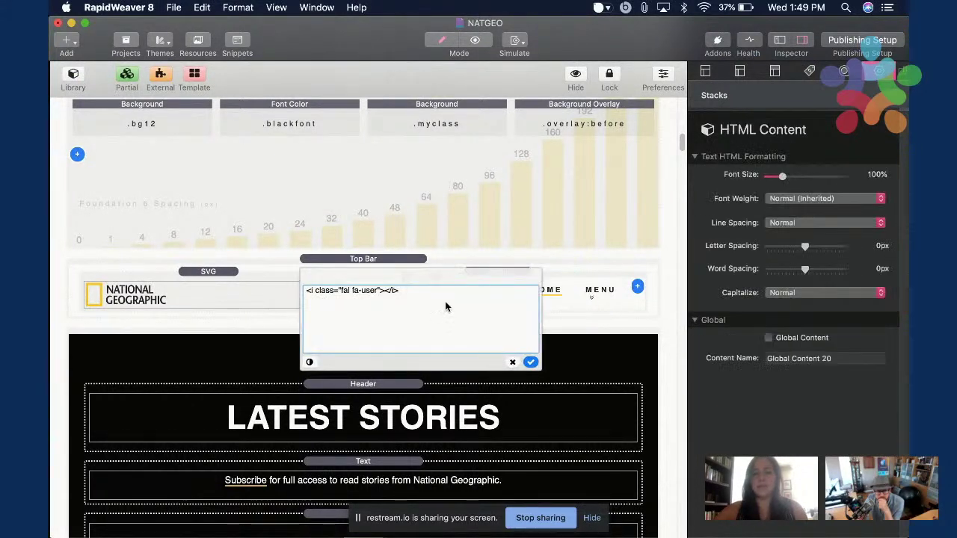
click(444, 200)
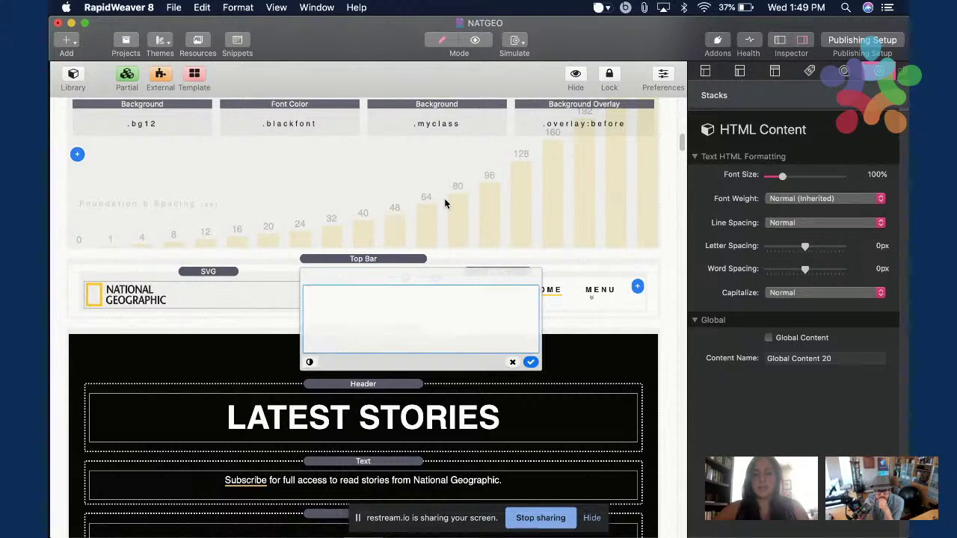
Switch to the natgeo2 project and replace the first menu item's text in the Top Bar with Subscribe.
key(ctrl+Up)
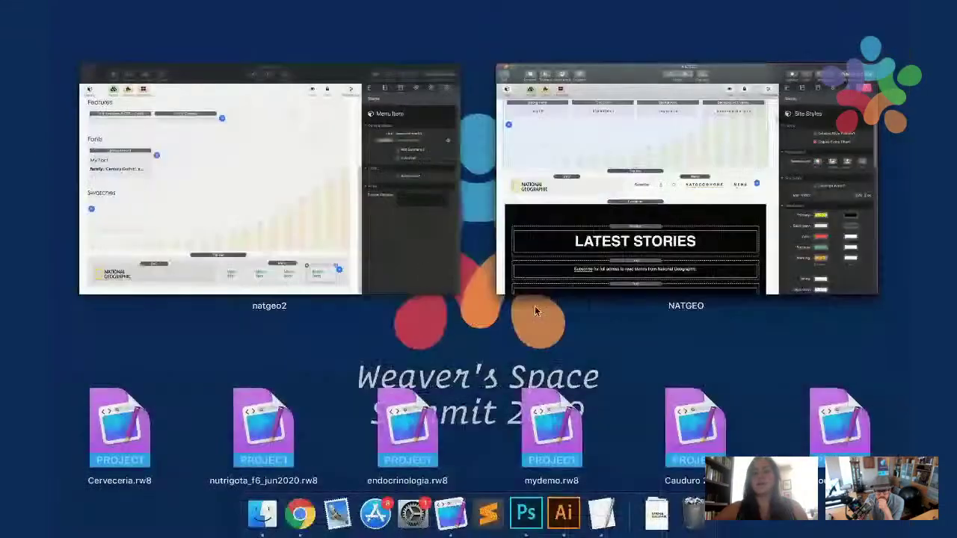
click(333, 223)
click(411, 490)
double_click(409, 487)
text(Sub)
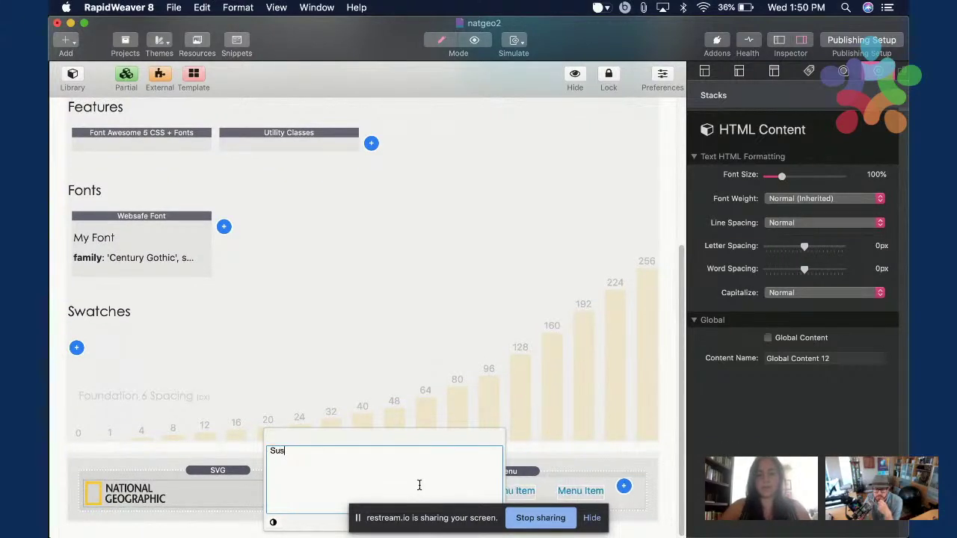
text(scrbe)
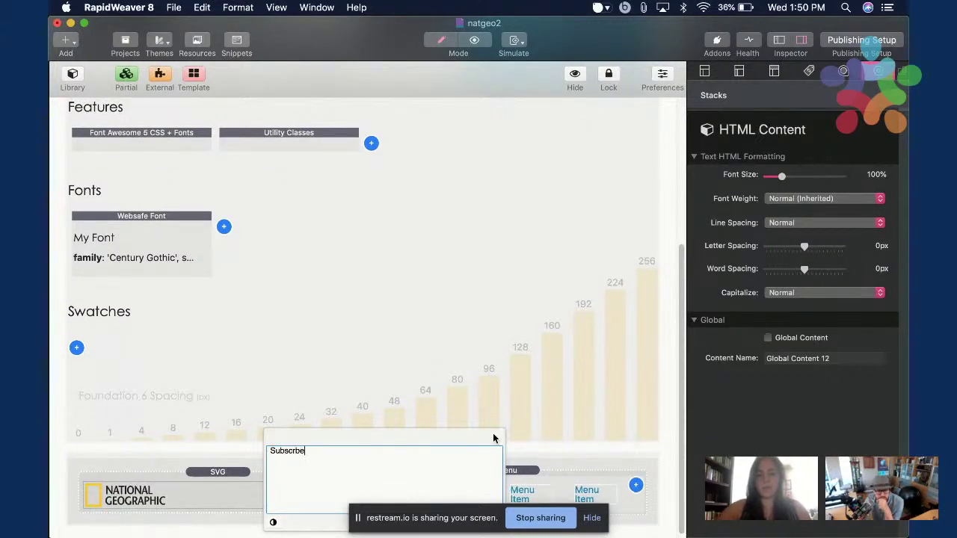
text(ibe)
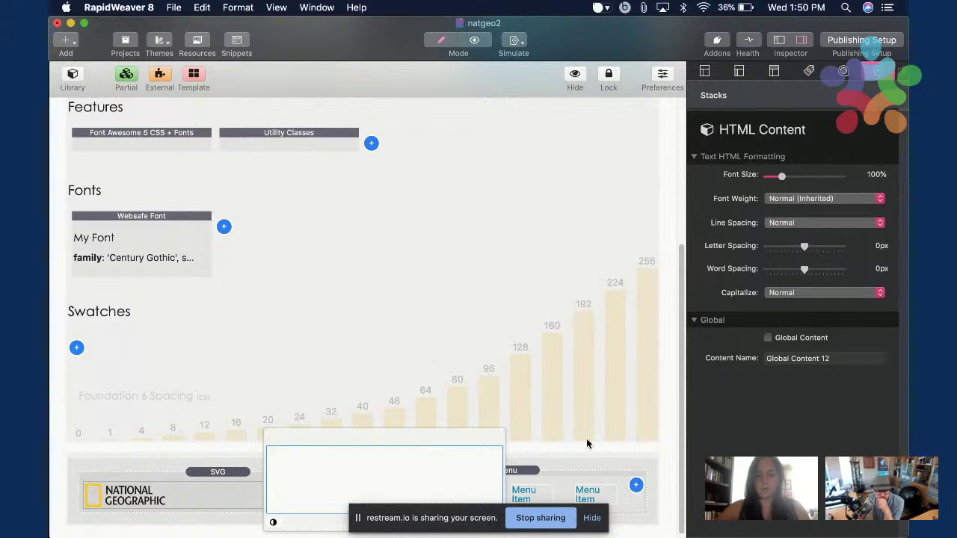
click(586, 438)
Replace the second menu item's content with the icon code <i class="fal fa-user"></i>.
click(461, 489)
click(464, 494)
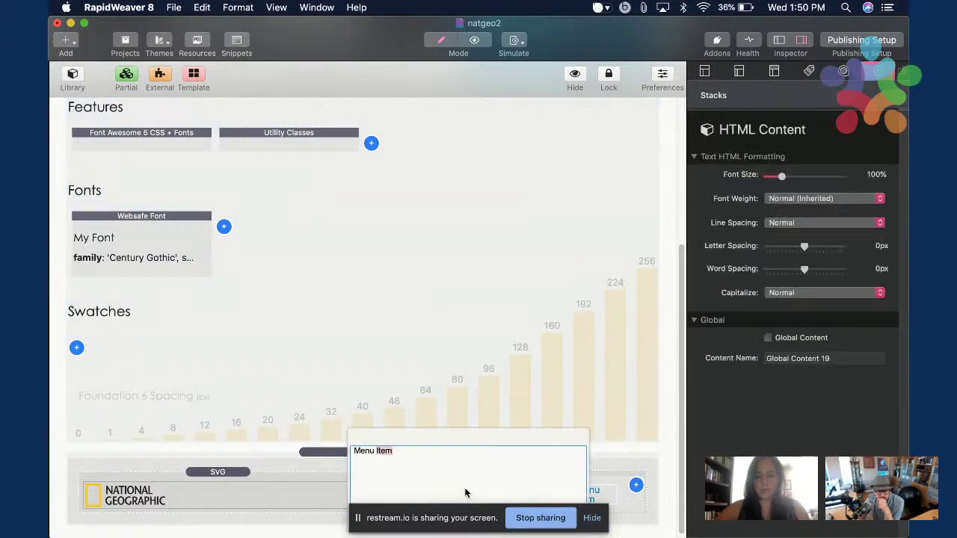
key(super+a)
text(<i class="fal fa-user"></i>)
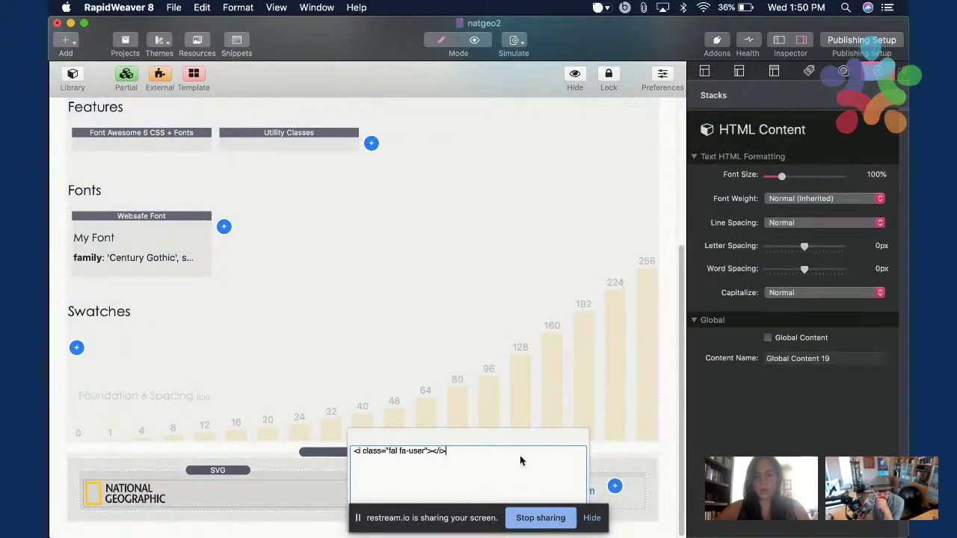
click(556, 477)
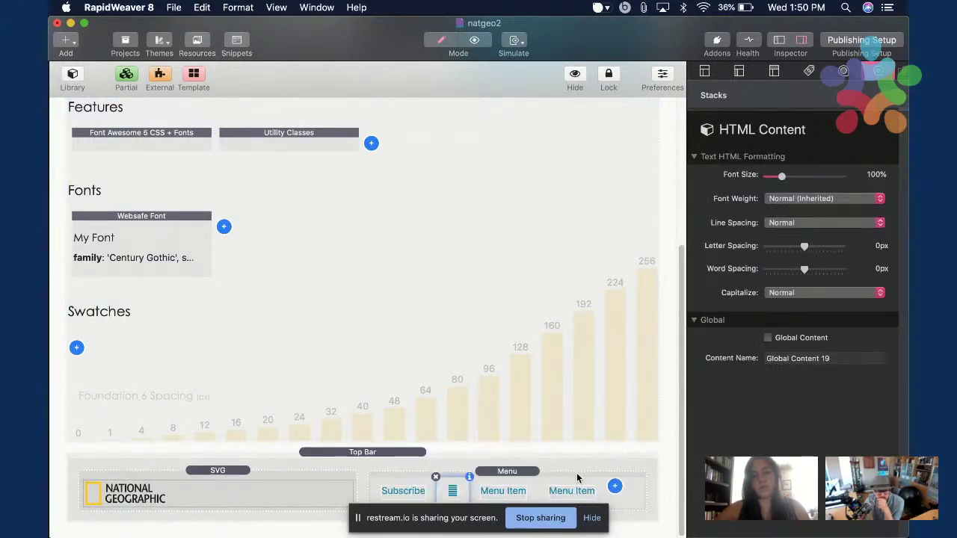
Replace the third menu item's content with the Font Awesome light search icon code, using the classes fal fa-search.
click(502, 493)
click(510, 487)
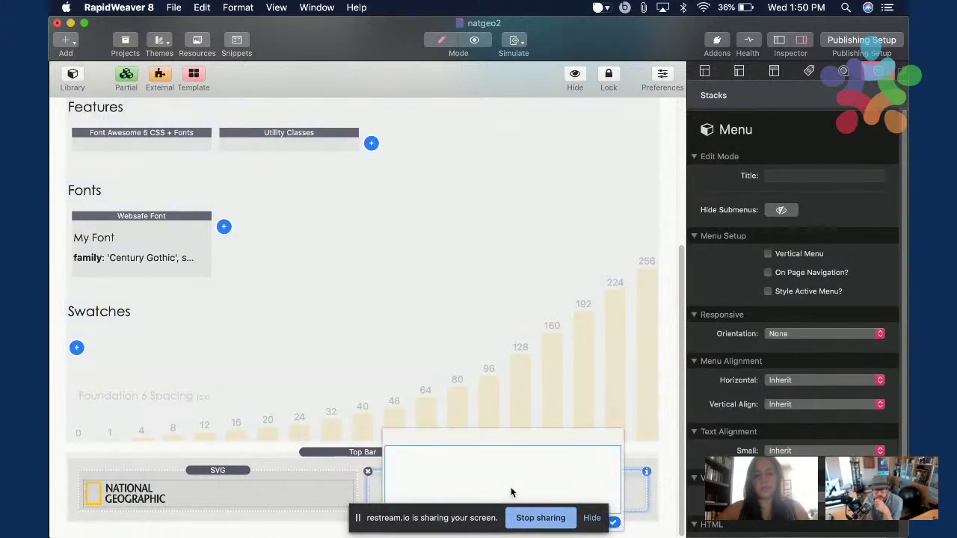
text(<i class="fal fa-user"></i>)
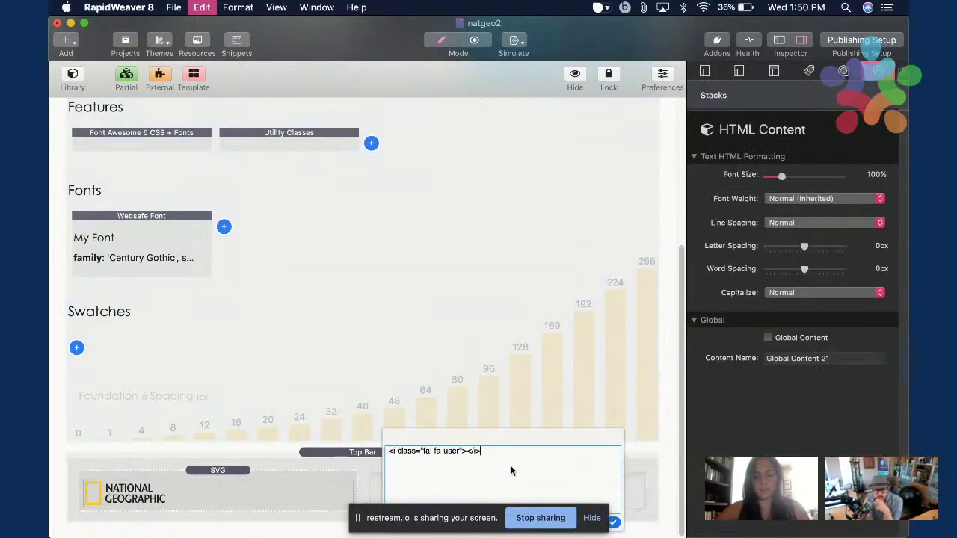
double_click(449, 451)
text(gear)
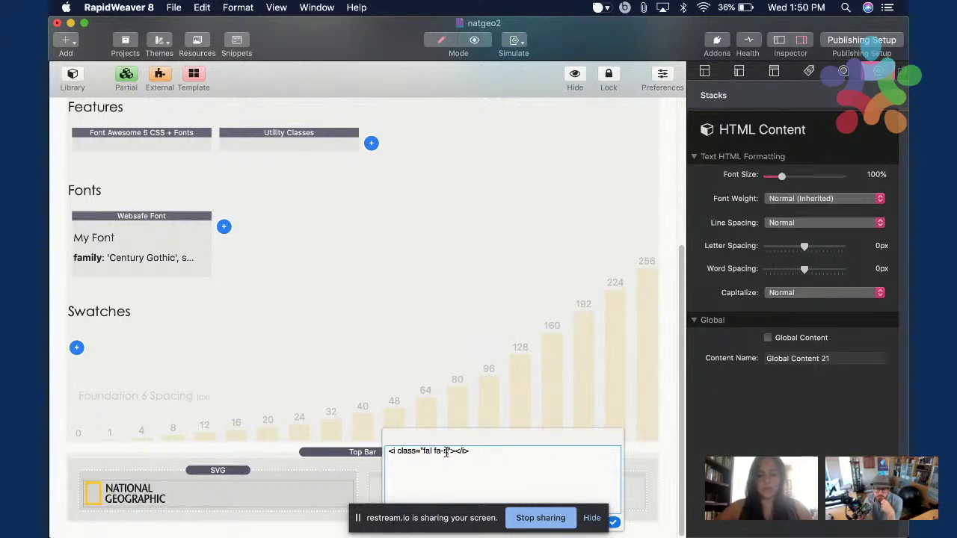
text(ch)
click(476, 357)
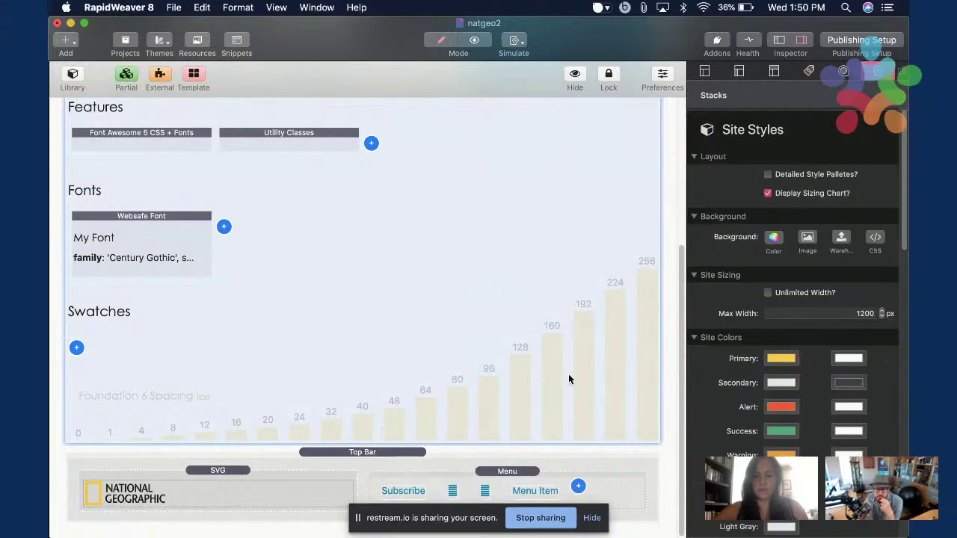
Enable Light Icons (fal) in the Font Awesome 5 CSS + Fonts stack under Features and return to the Top Bar's menu icons.
scroll(603, 289, up, 6)
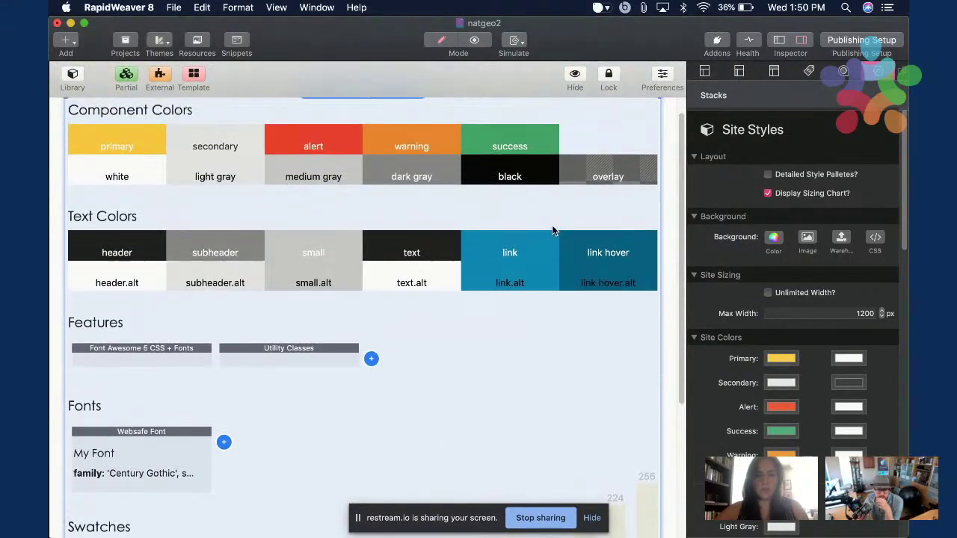
click(318, 370)
click(193, 380)
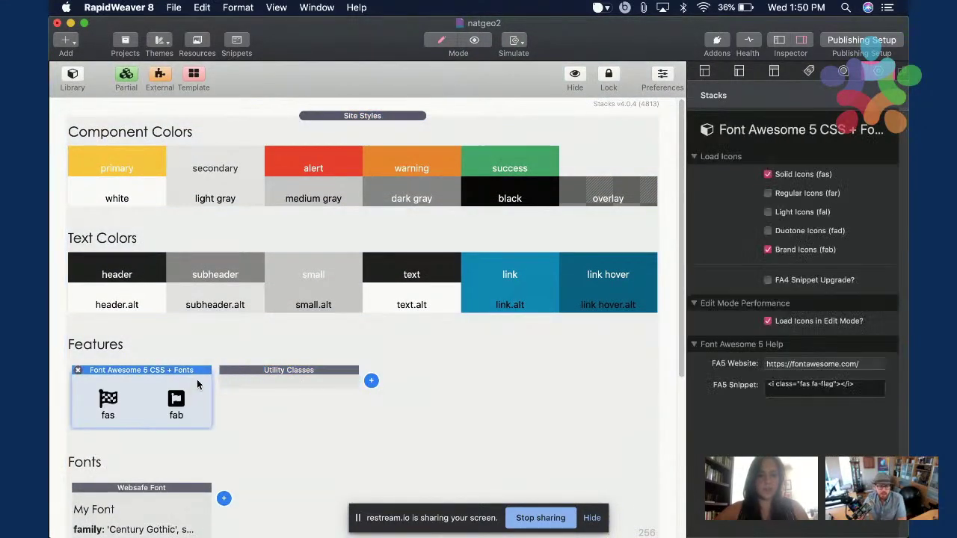
click(815, 214)
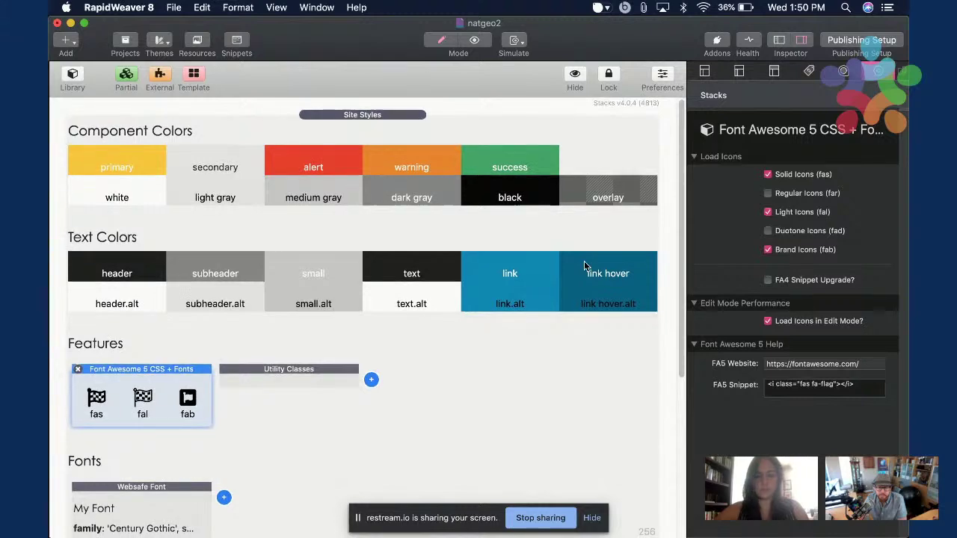
scroll(584, 261, down, 5)
scroll(585, 267, down, 3)
click(450, 493)
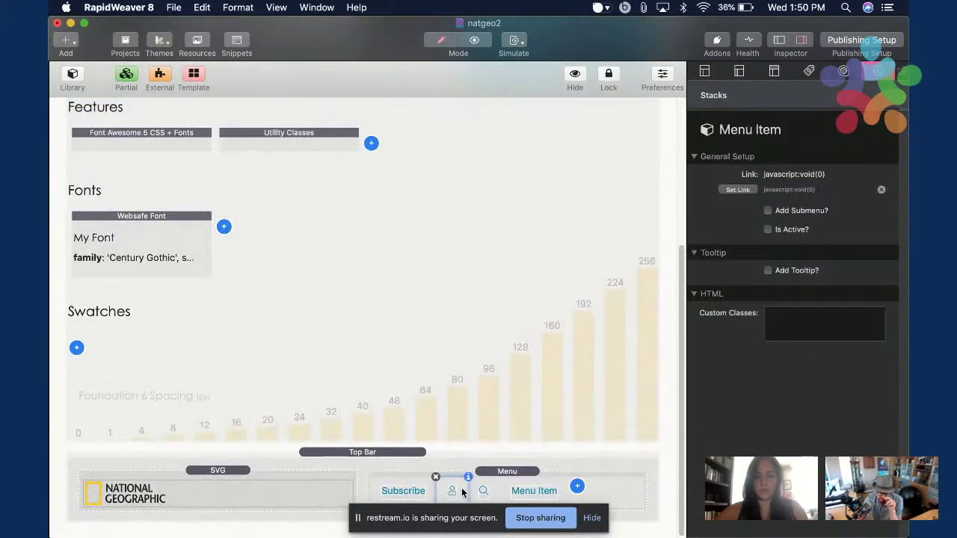
Check the menu entries in the website's header in Chrome and return to the natgeo2 project in RapidWeaver.
click(528, 490)
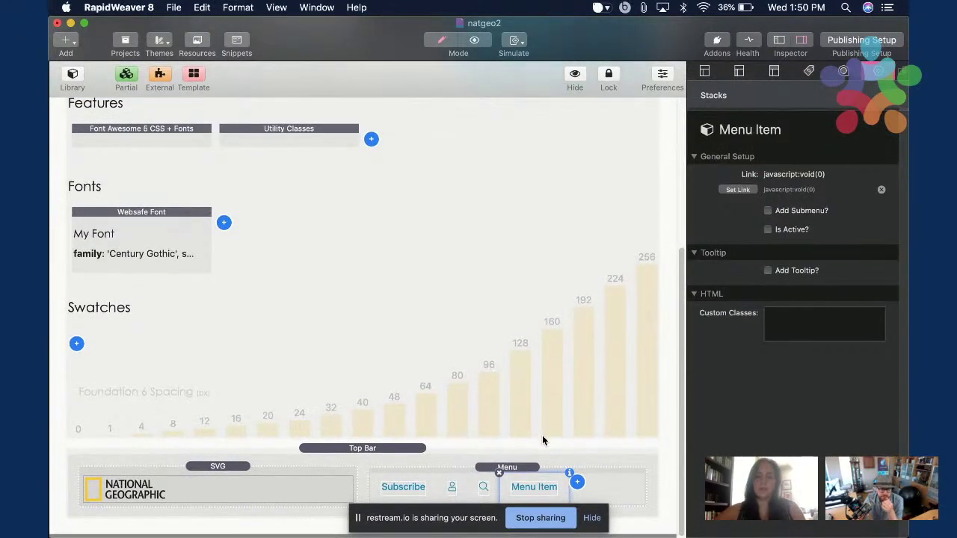
key(super+Tab)
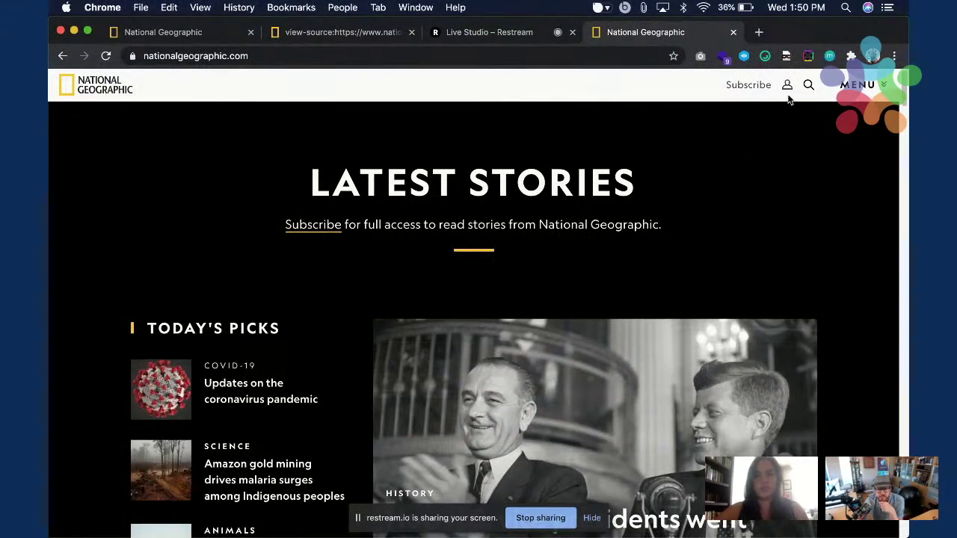
key(super+Tab)
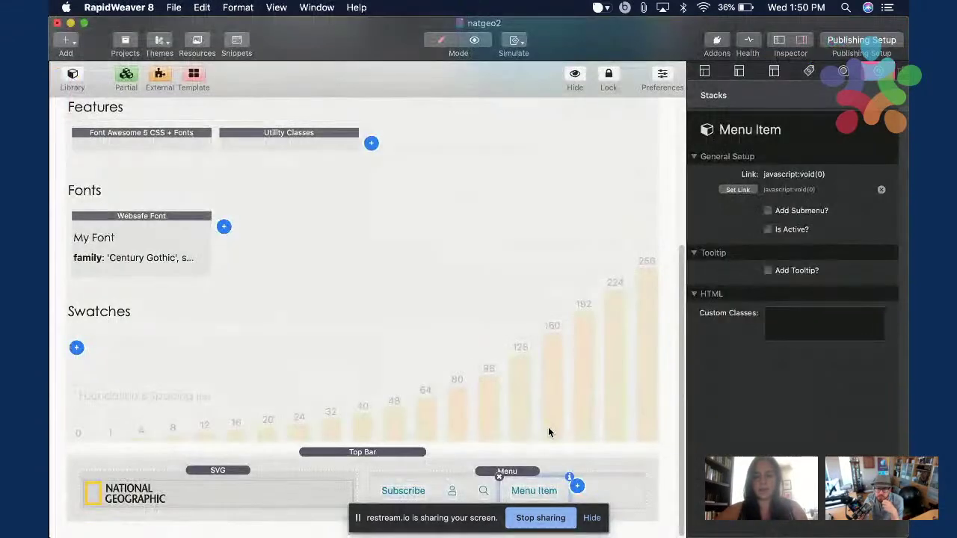
Change the last menu item's content to Menu followed by the icon code <i class="fas fa-user"></i>.
double_click(535, 491)
key(BackSpace)
key(BackSpace)
key(BackSpace)
key(BackSpace)
key(BackSpace)
text(<i class="fal fa-user"></i>)
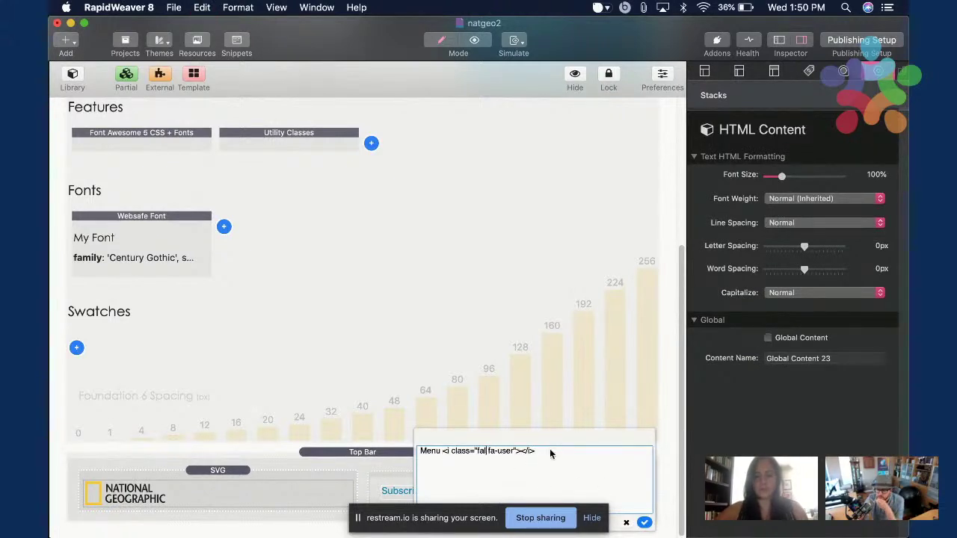
key(BackSpace)
text(s)
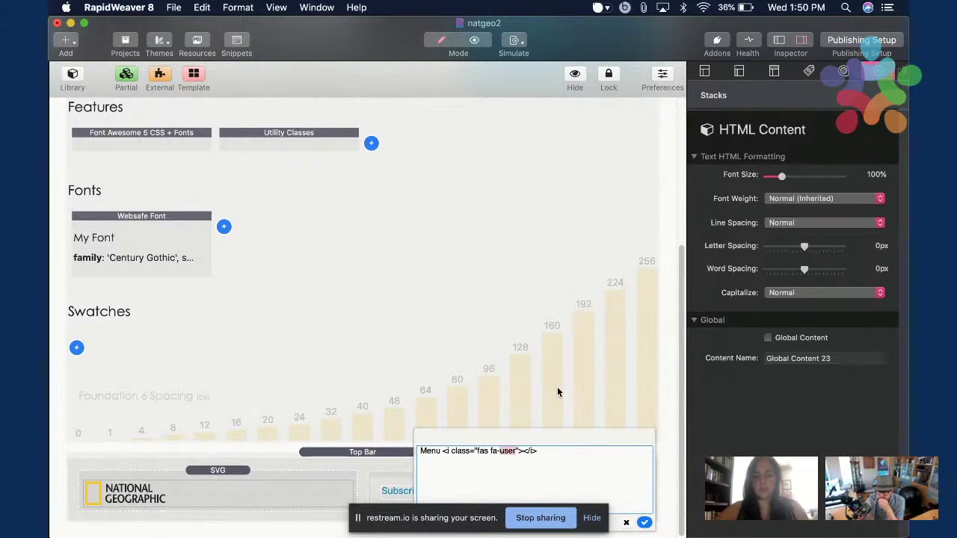
Switch to the NATGEO project and copy the <i class="fal fa-angle-double-down"></i> code from its MENU item.
key(ctrl+Down)
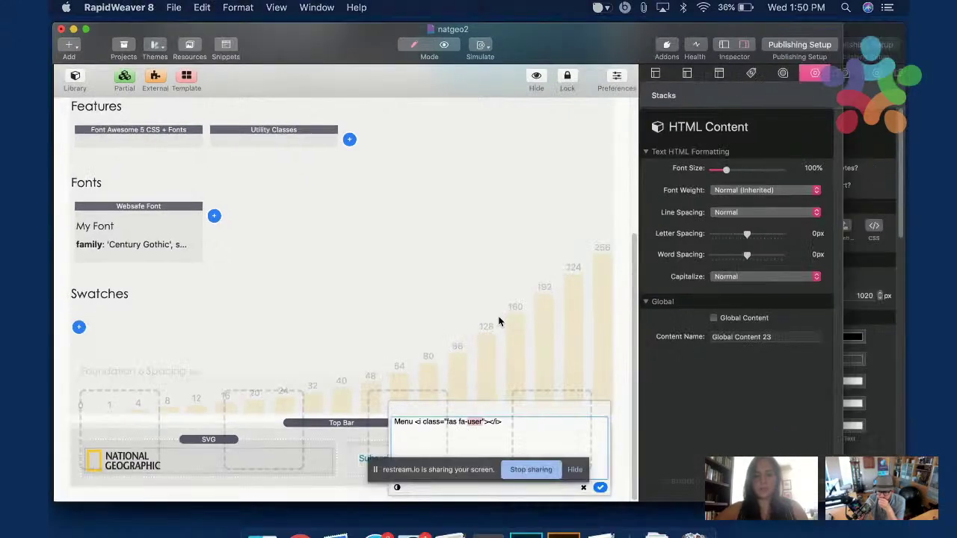
click(676, 234)
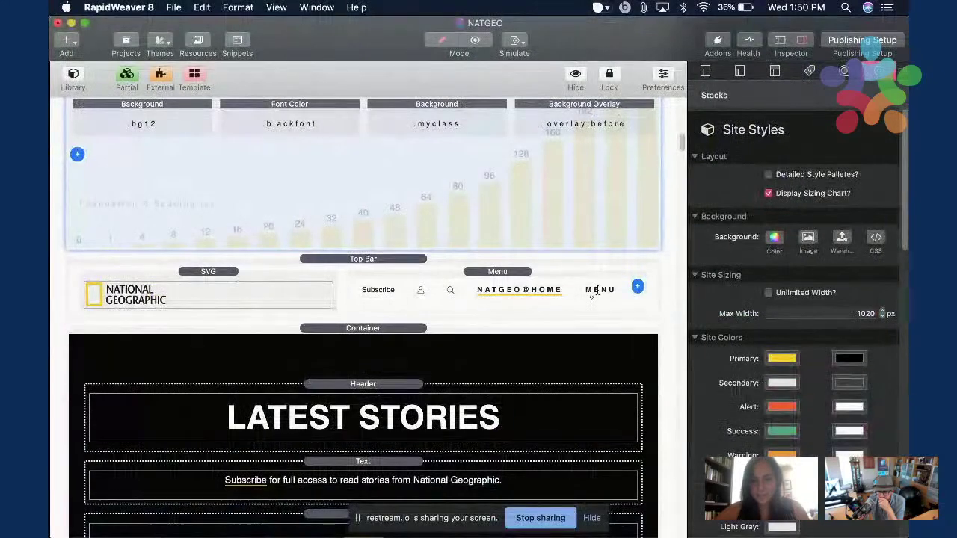
double_click(587, 290)
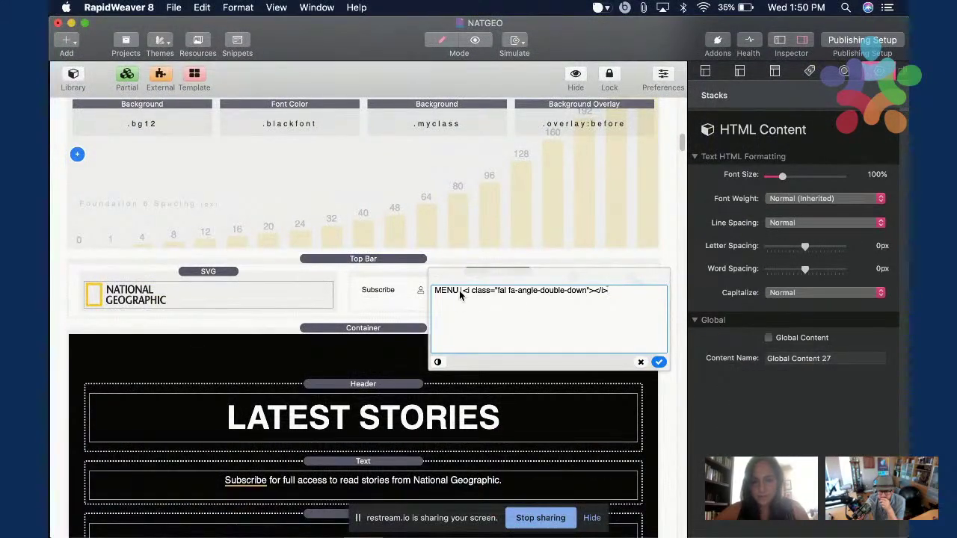
drag(459, 290, 636, 309)
key(ctrl+c)
click(604, 204)
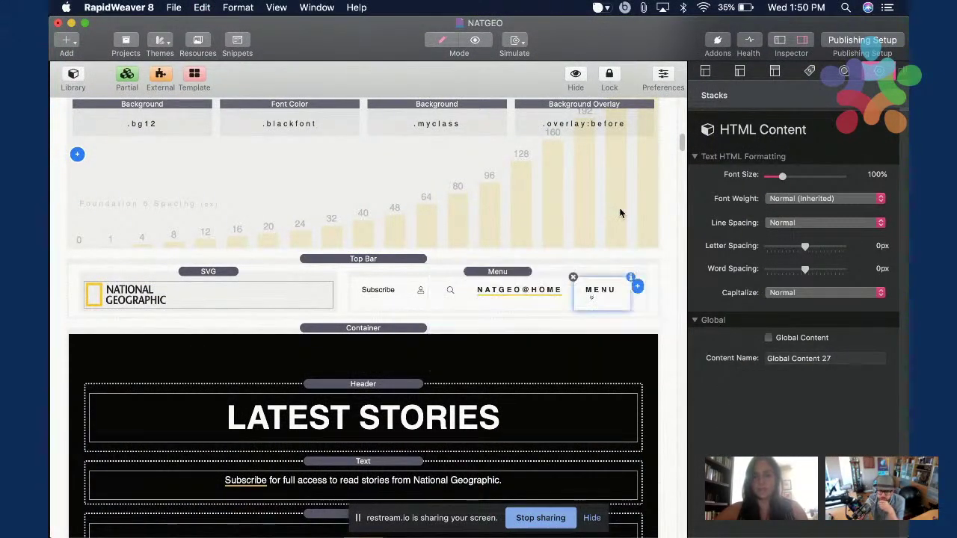
Return to natgeo2 and replace the user icon code after Menu with the copied <i class="fal fa-angle-double-down"></i>.
key(ctrl+Down)
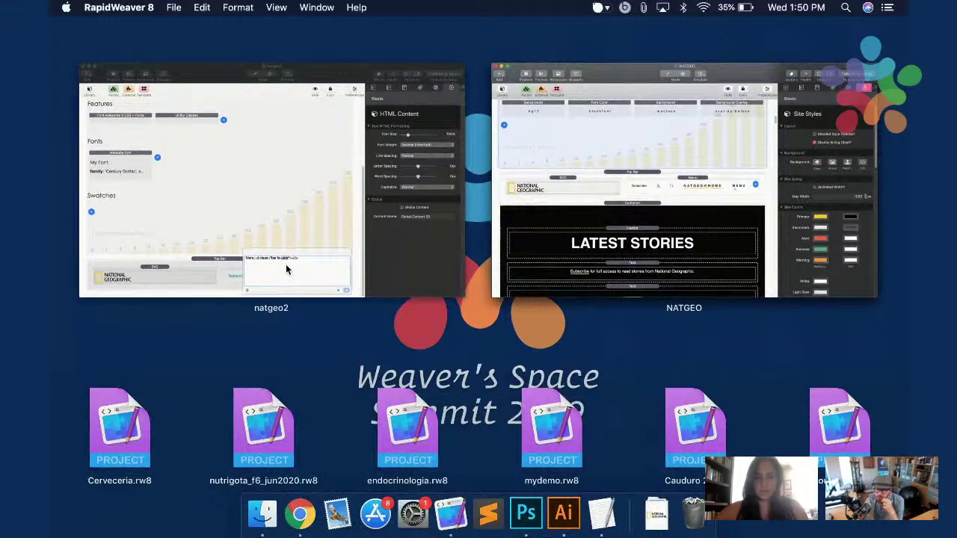
click(285, 266)
double_click(508, 451)
key(ctrl+v)
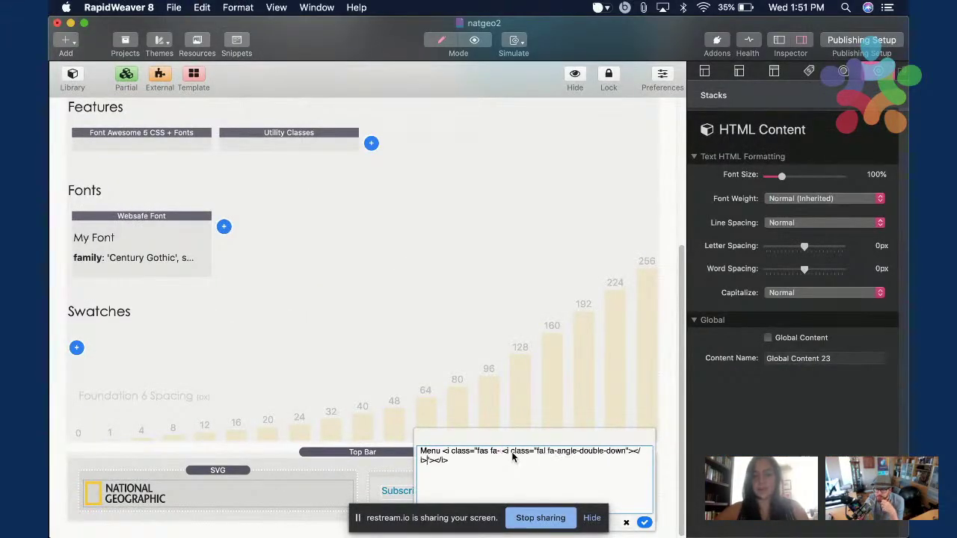
key(super+z)
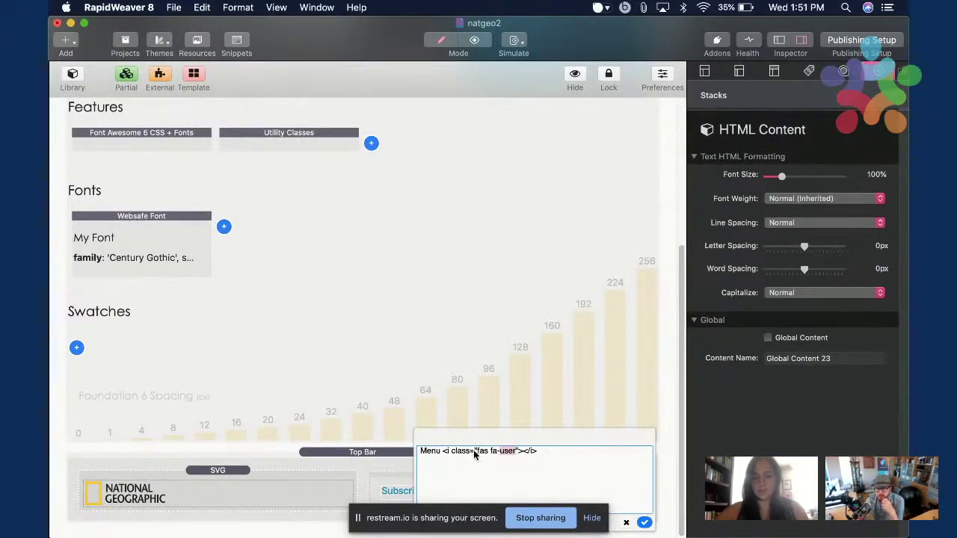
drag(446, 457, 549, 452)
key(super+v)
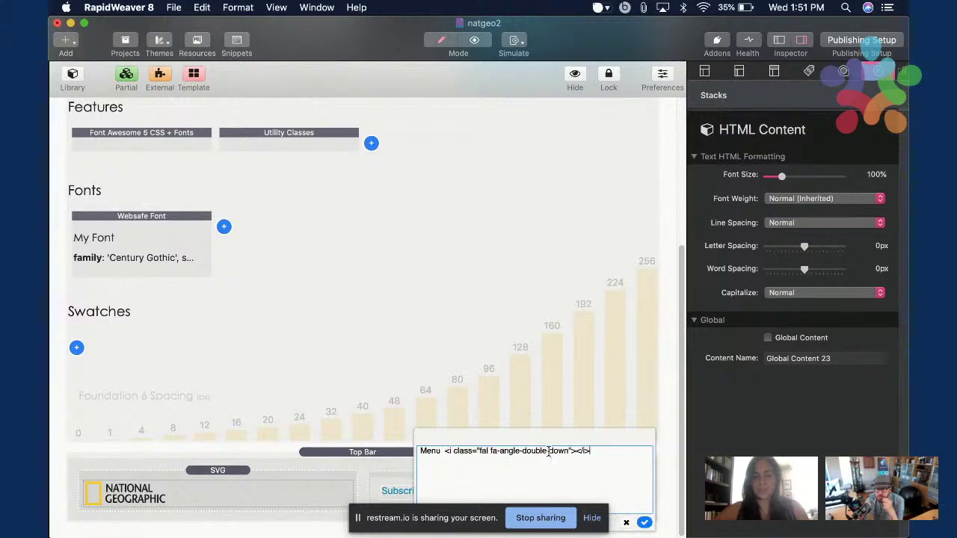
click(609, 401)
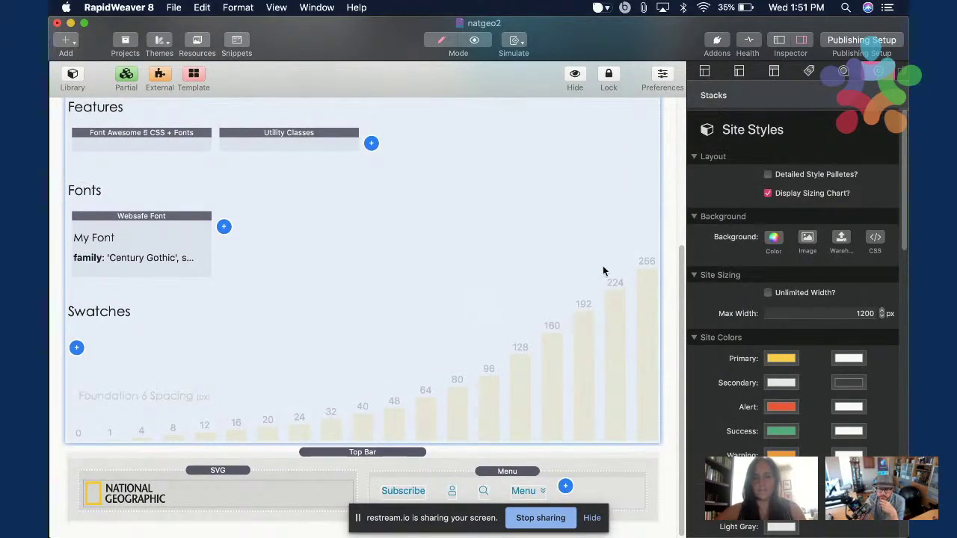
Compare the finished menu items with the website's header in Chrome and return to RapidWeaver.
key(super+Tab)
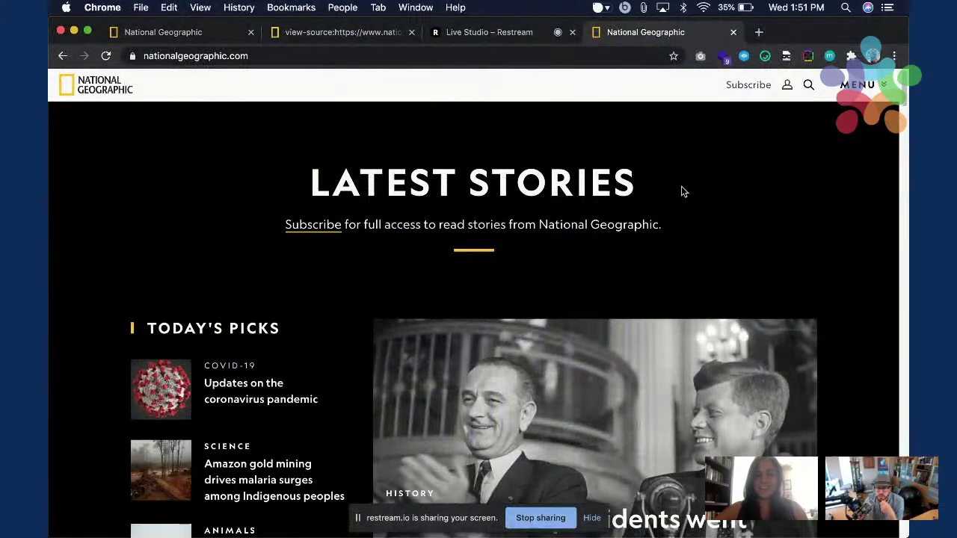
key(super+Tab)
key(super+Tab)
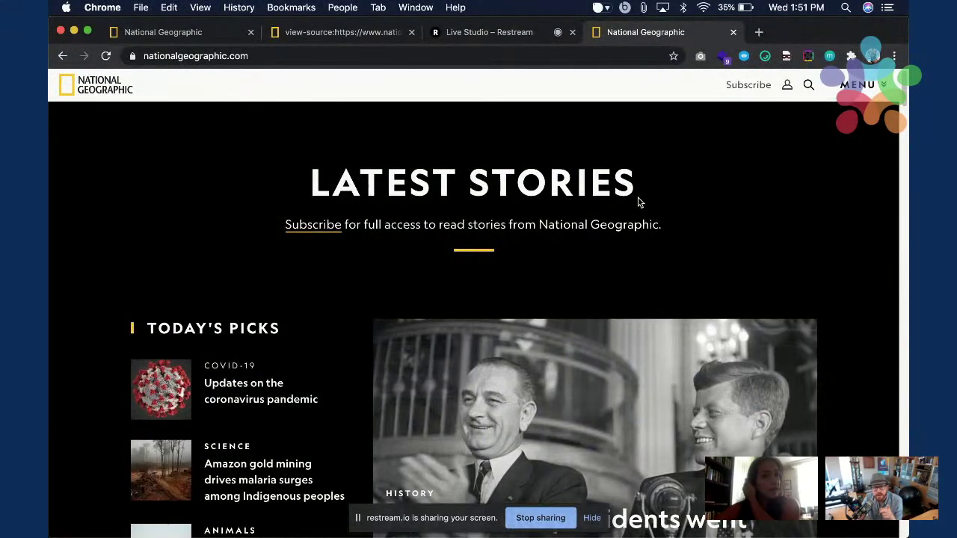
key(super+Tab)
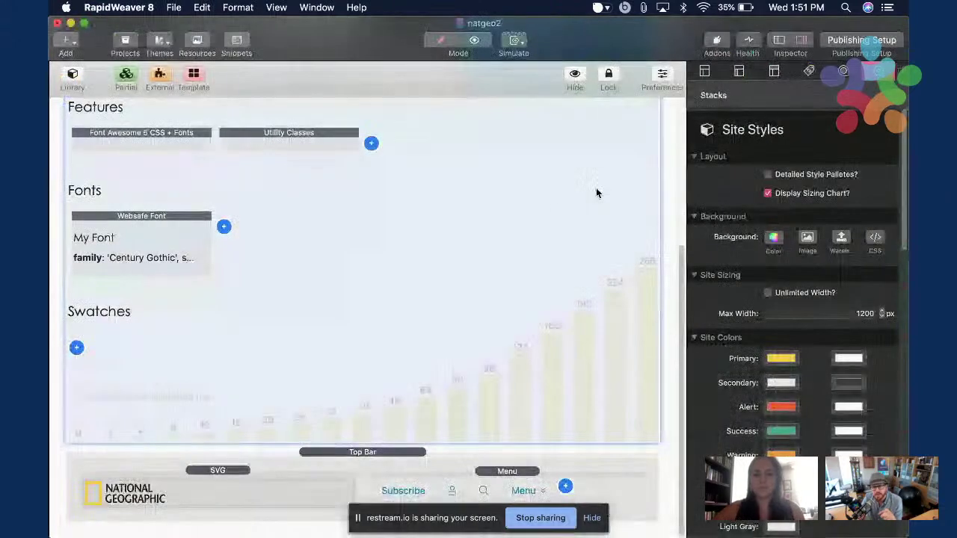
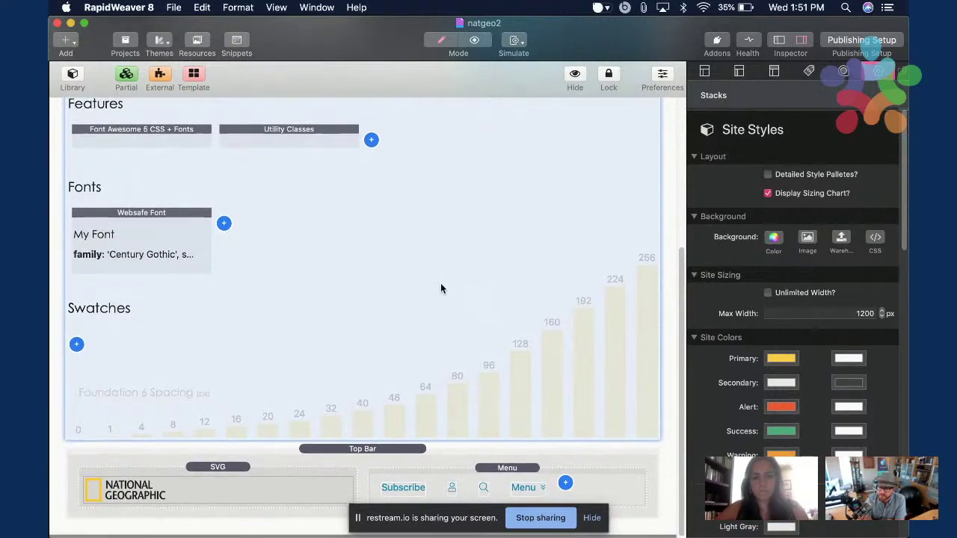
Set the Small text alignment of the Top Bar's Menu stack to Right.
click(607, 488)
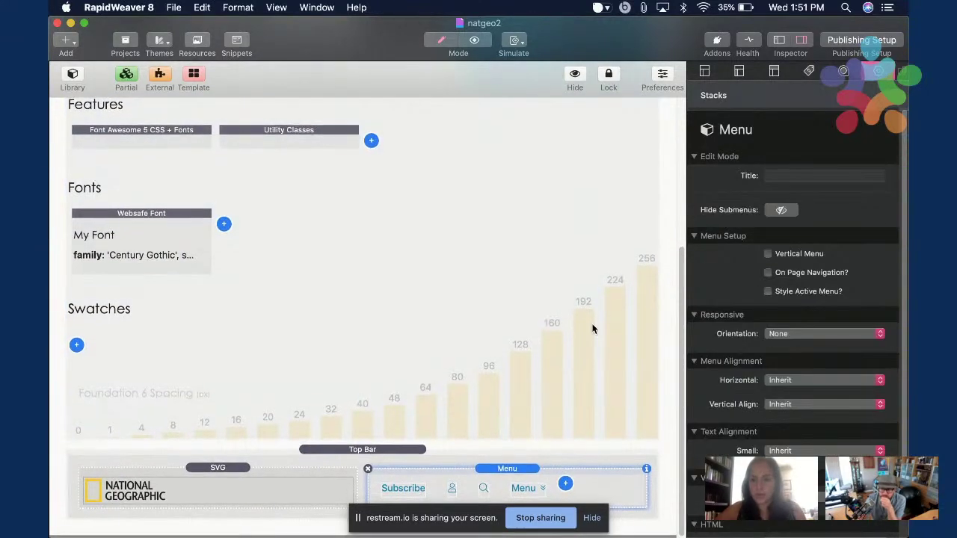
click(796, 337)
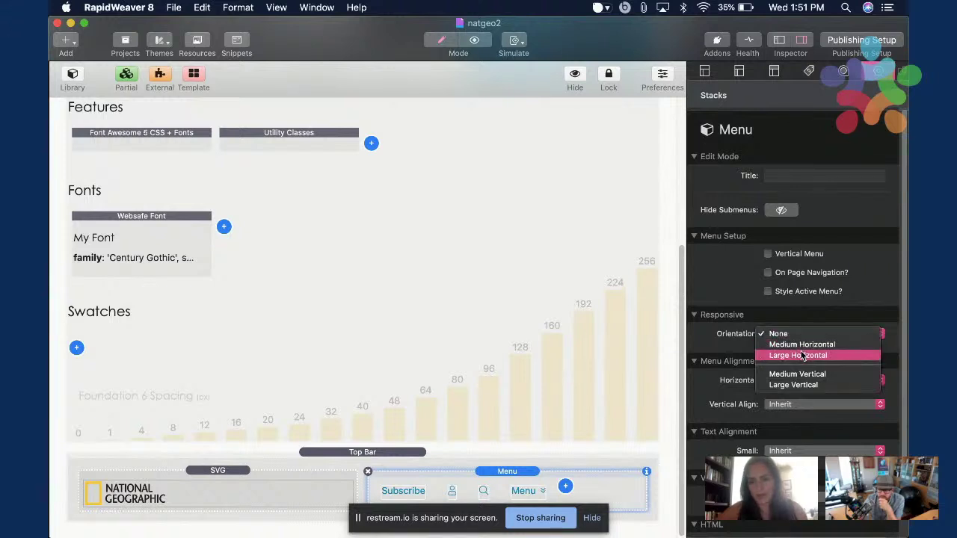
click(749, 404)
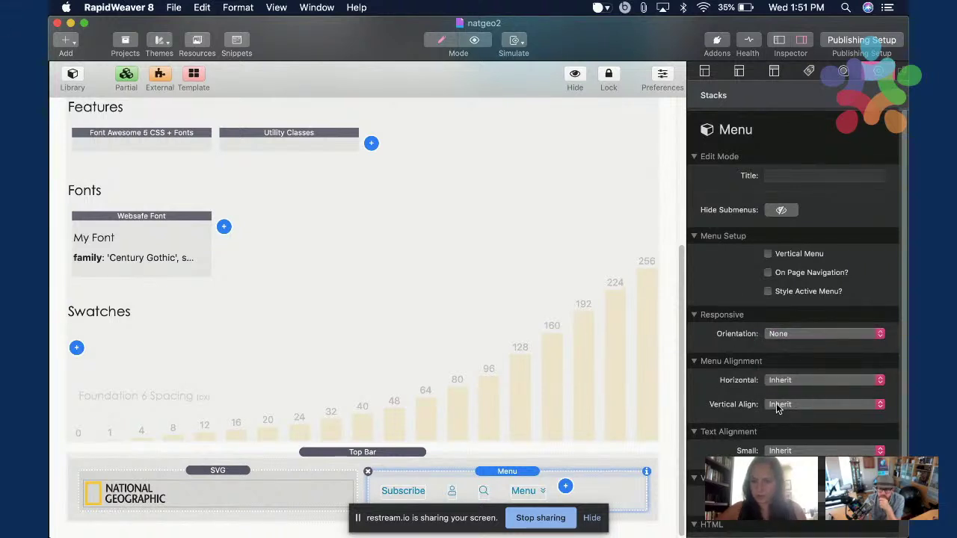
click(802, 451)
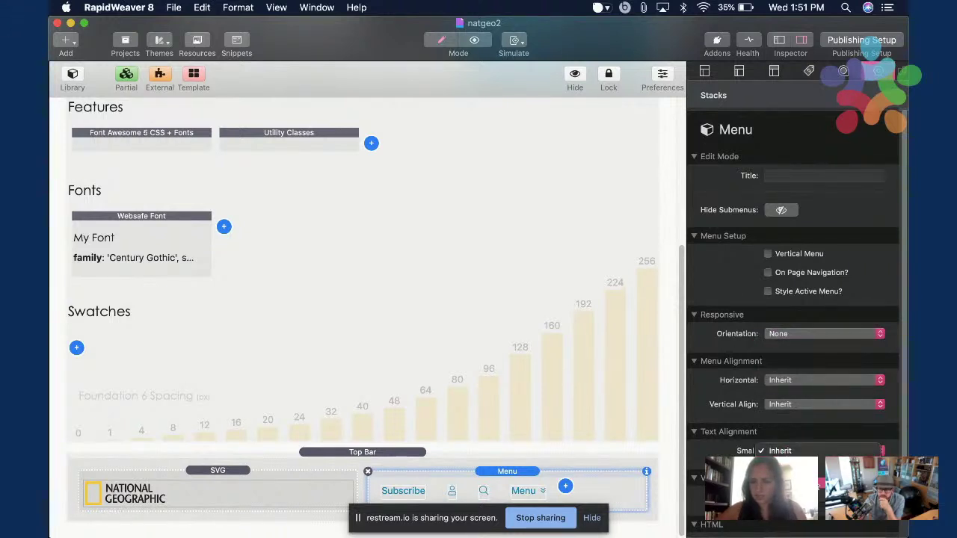
click(802, 451)
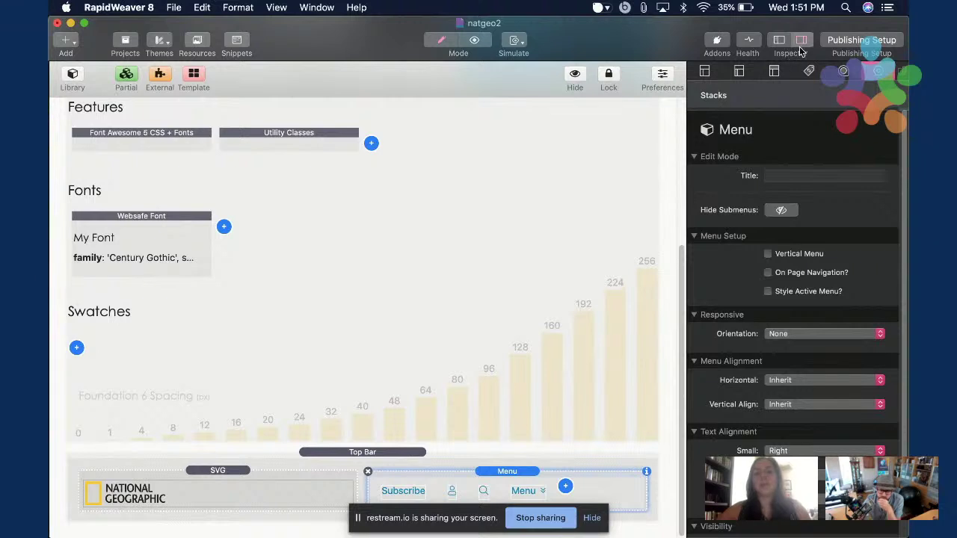
Preview the page at full width to check the header menu's alignment, and return to editing.
click(800, 40)
key(super+r)
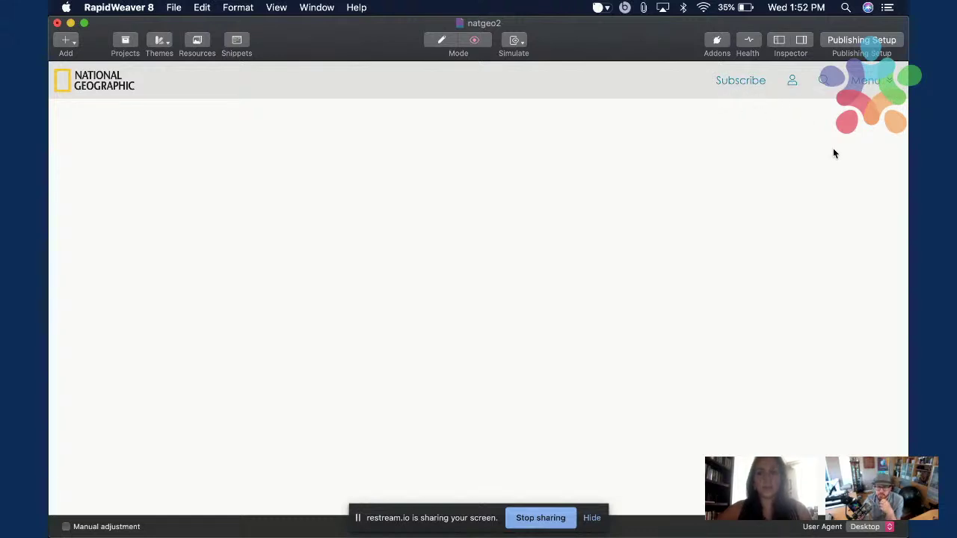
key(super+r)
Add a Menu Styles swatch and a Top Bar Styles swatch to the Swatches area of Site Styles.
scroll(554, 335, down, 1)
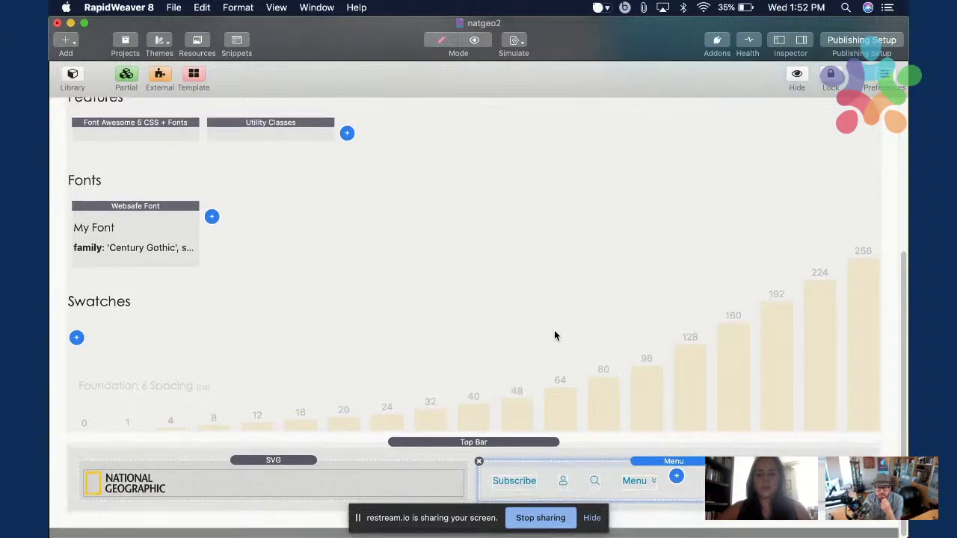
click(76, 348)
click(149, 273)
scroll(392, 300, down, 3)
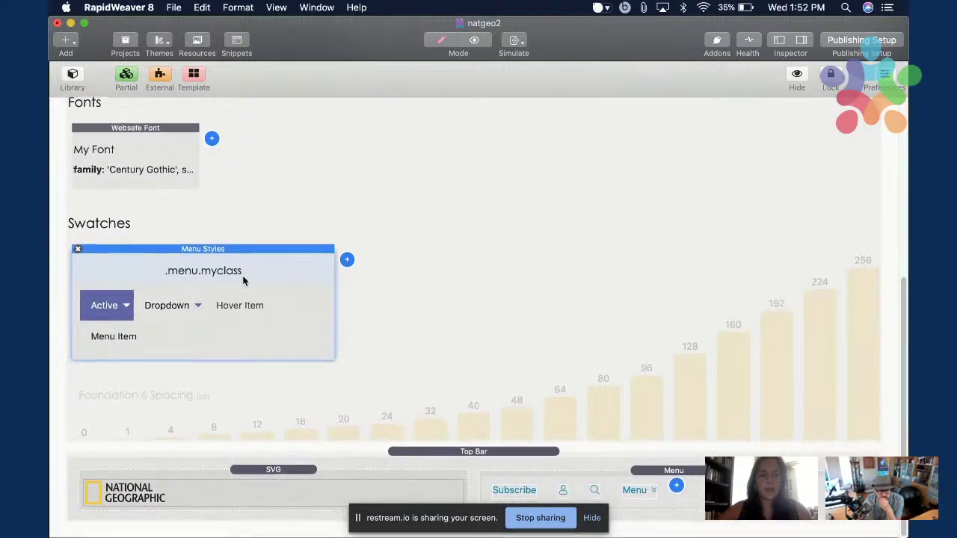
click(347, 260)
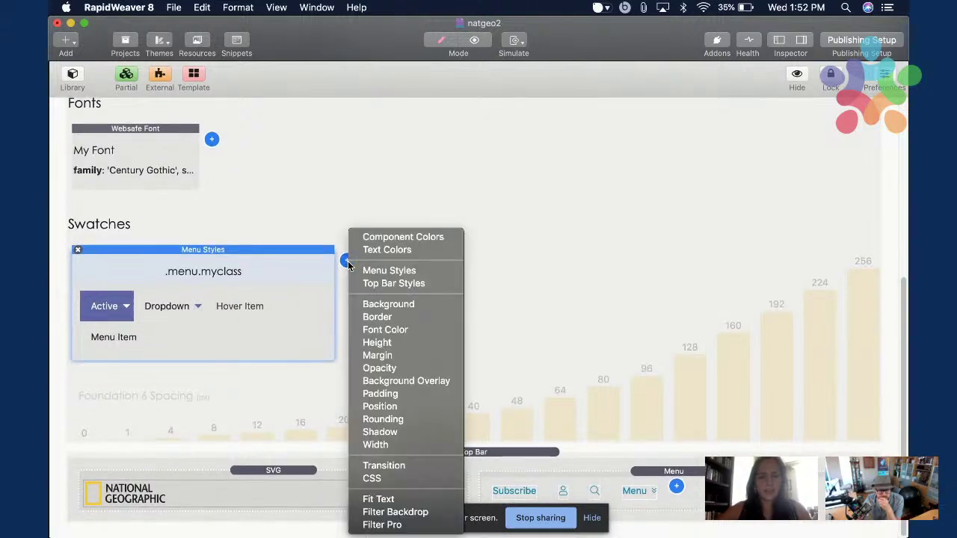
click(420, 286)
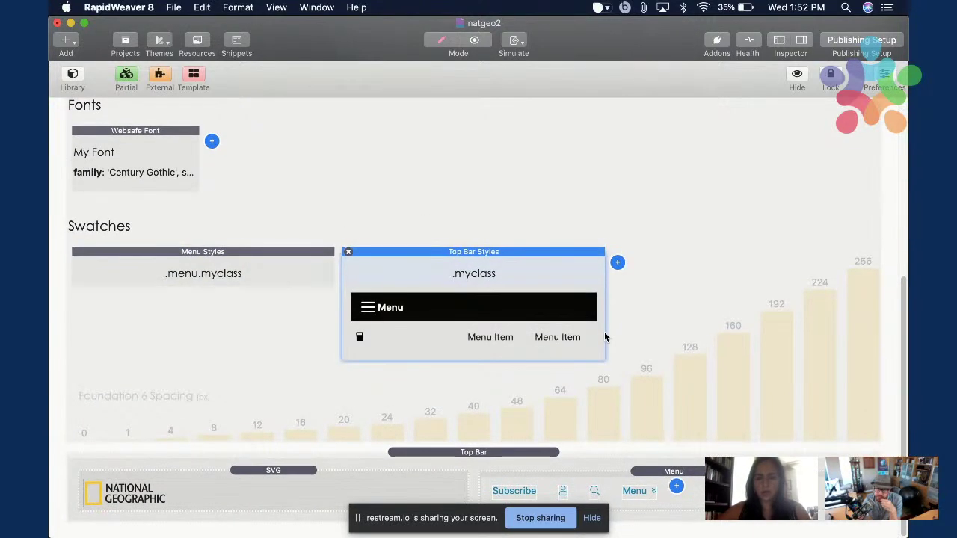
Set the Top Bar color of the Top Bar Styles swatch to FFFFFF.
click(799, 40)
scroll(743, 328, down, 3)
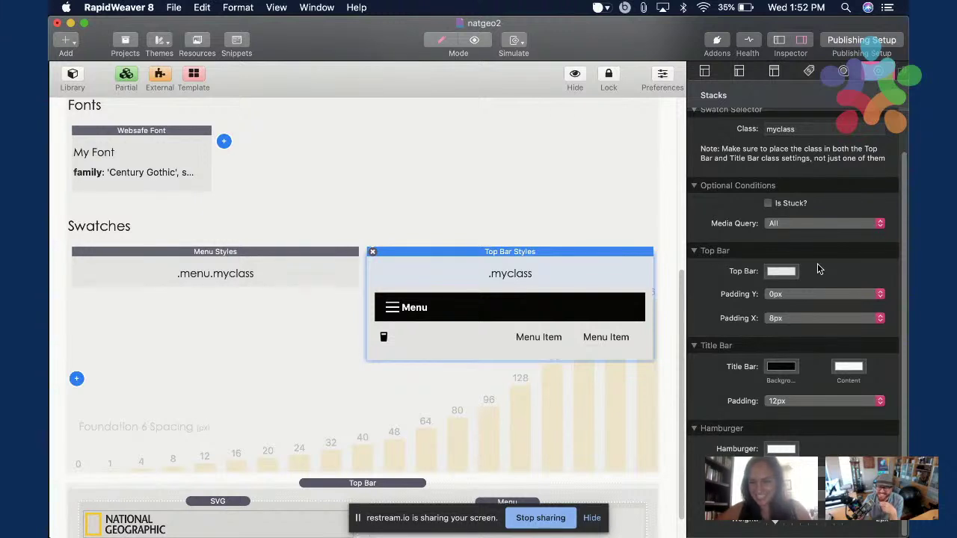
click(781, 273)
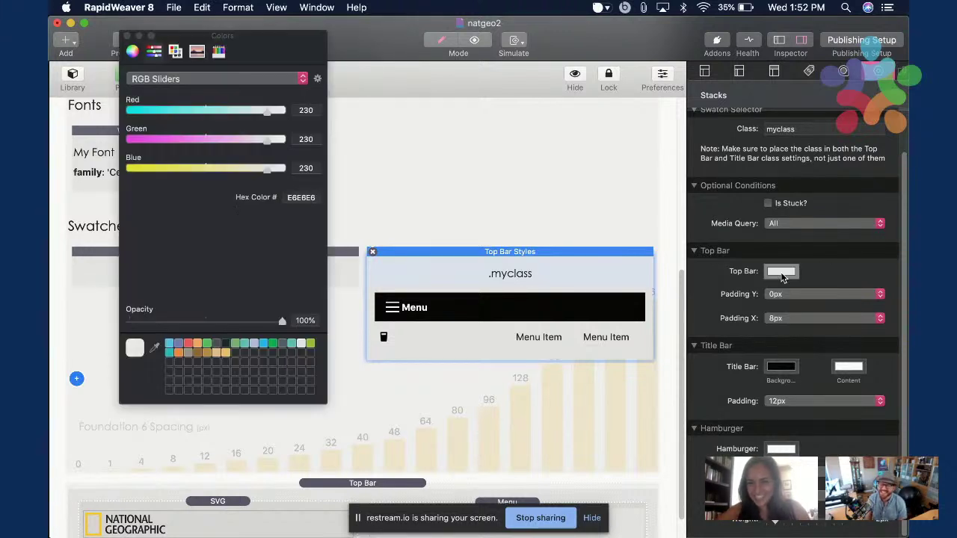
click(300, 197)
text(ffffff)
key(Return)
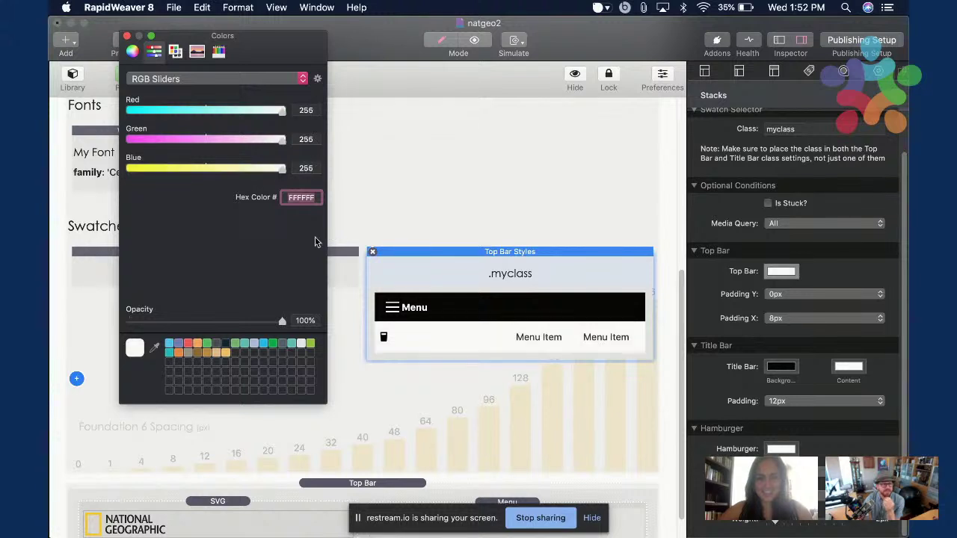
click(127, 36)
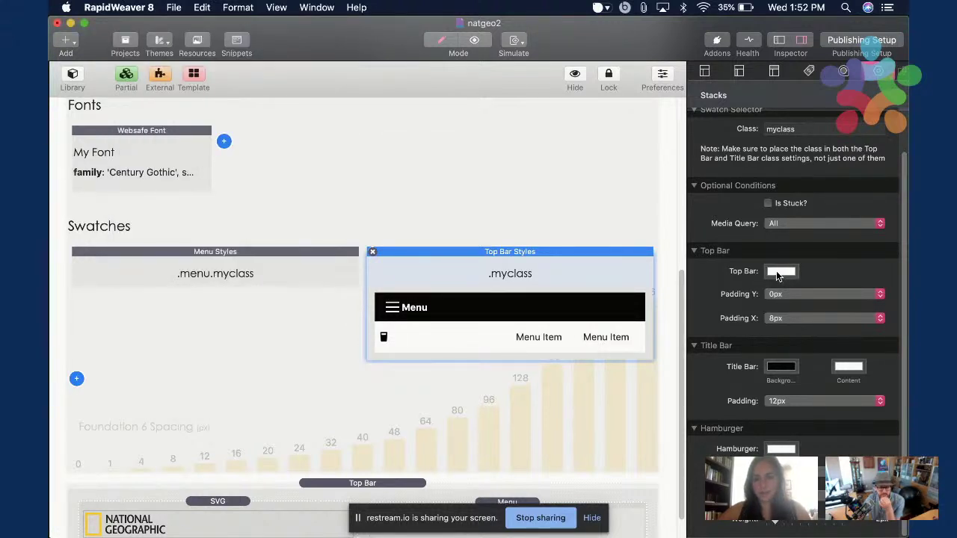
Check the website's header in Chrome and set the Menu Styles swatch's default link color to 000000.
click(236, 289)
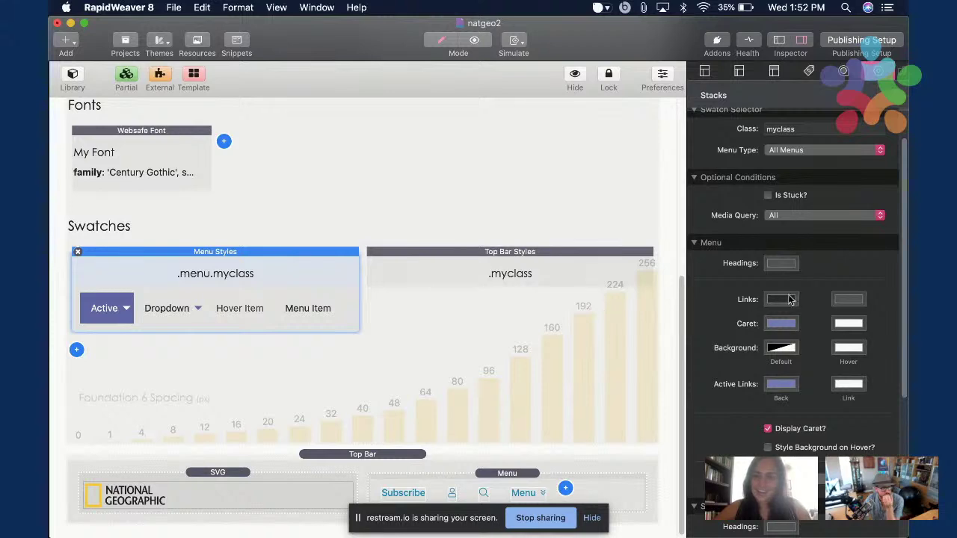
scroll(837, 286, down, 2)
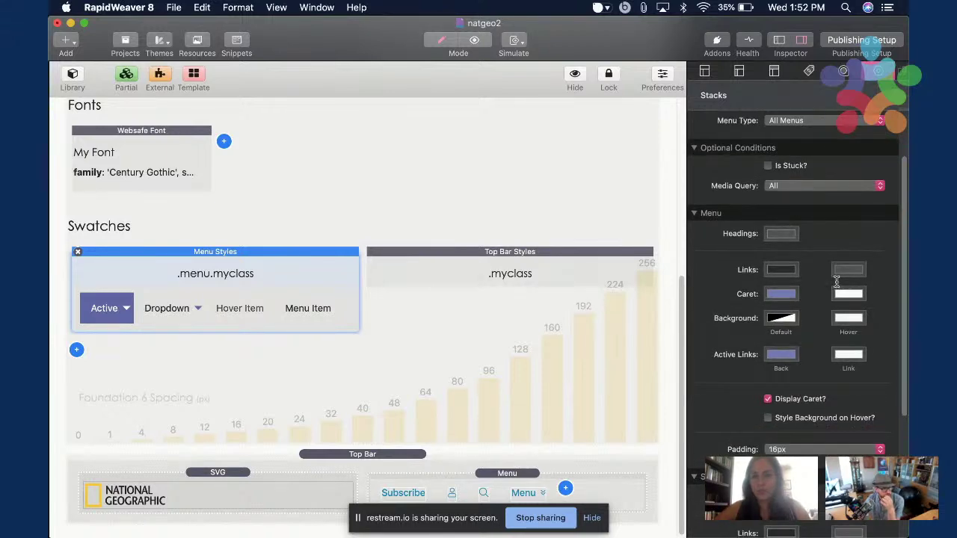
key(super+Tab)
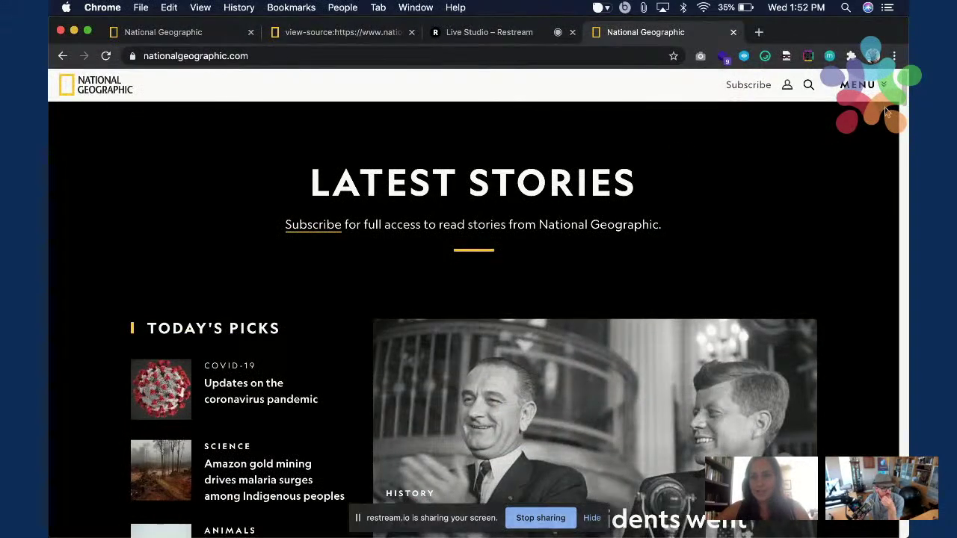
key(super+Tab)
click(778, 271)
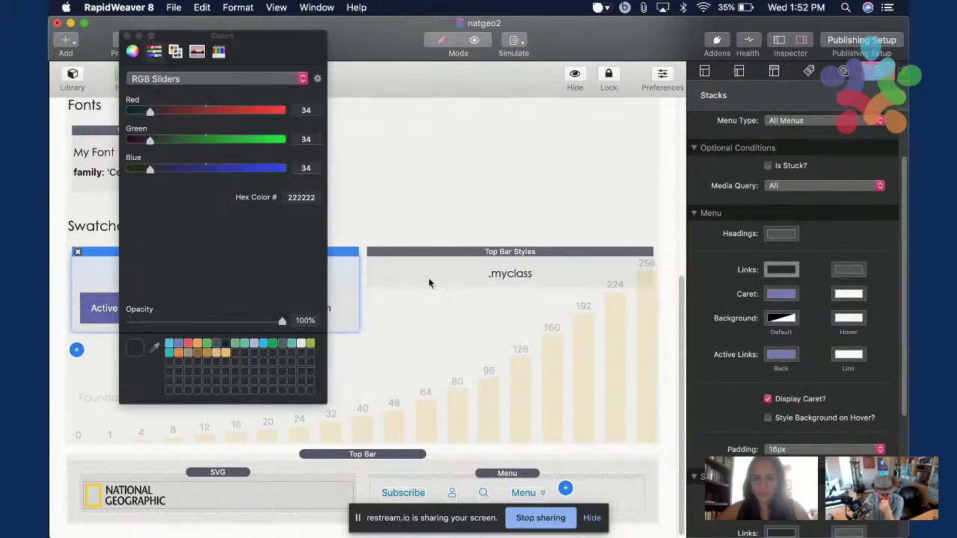
click(298, 198)
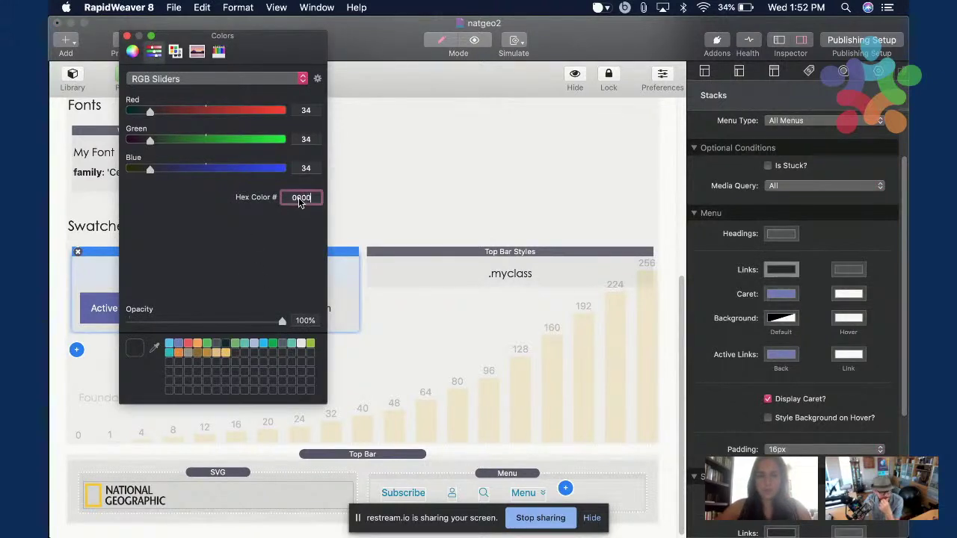
text(000000)
key(Return)
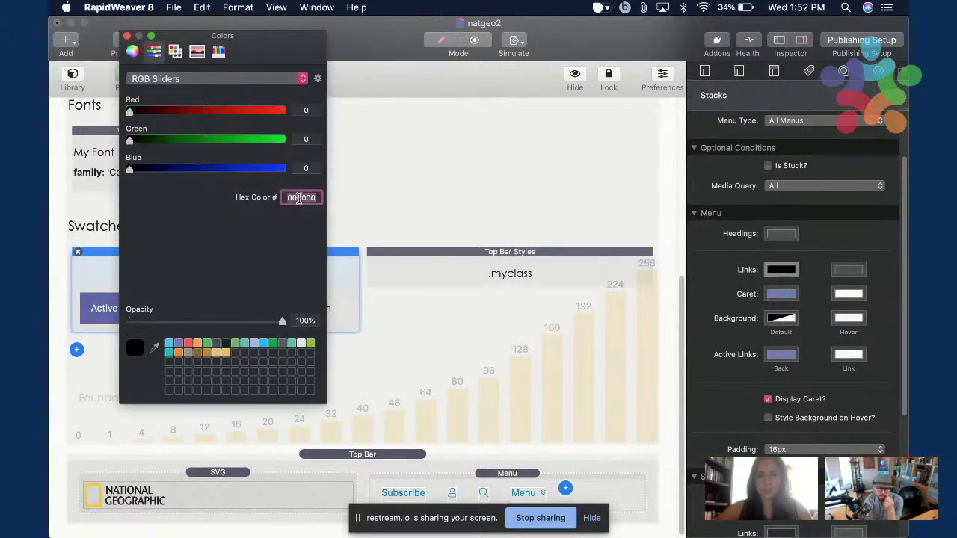
click(126, 37)
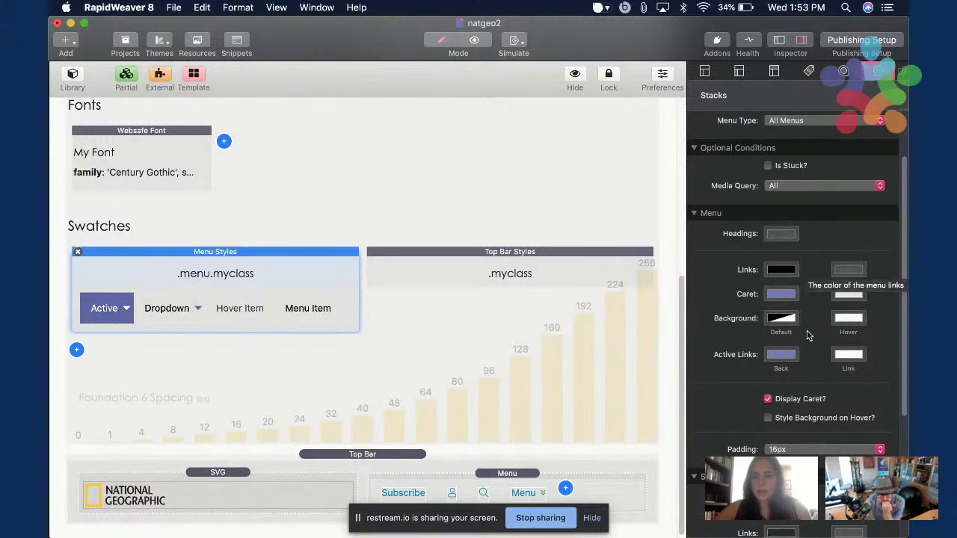
Set the Menu Styles swatch's active link background color to 000000.
click(781, 354)
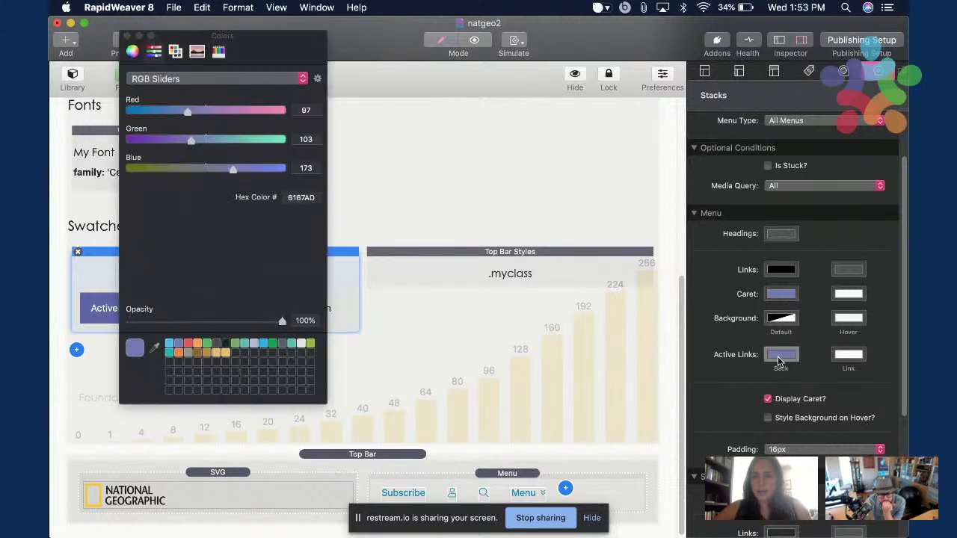
click(302, 203)
text(000000)
key(Return)
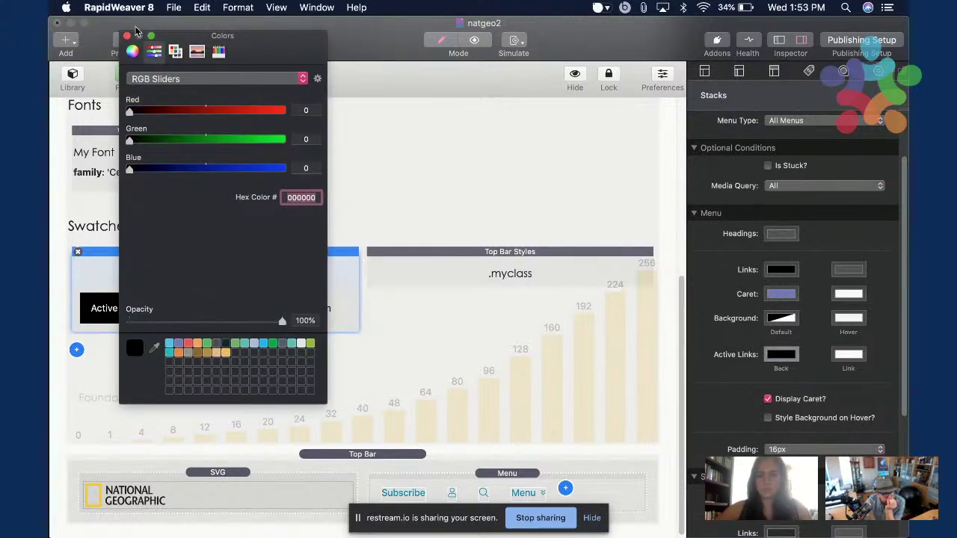
click(515, 149)
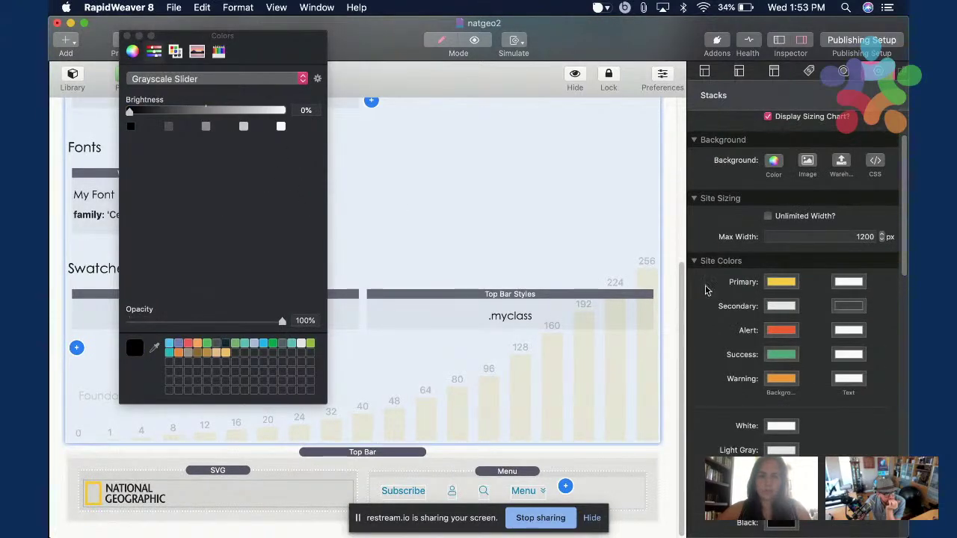
Set the Menu Styles swatch's default caret color to 000000 using the RGB sliders' hex value.
click(346, 321)
click(780, 293)
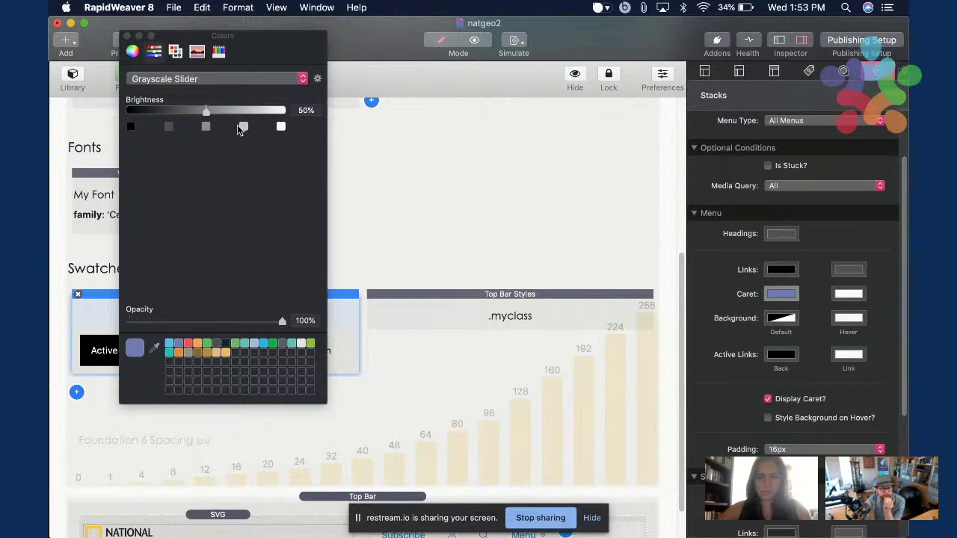
click(278, 78)
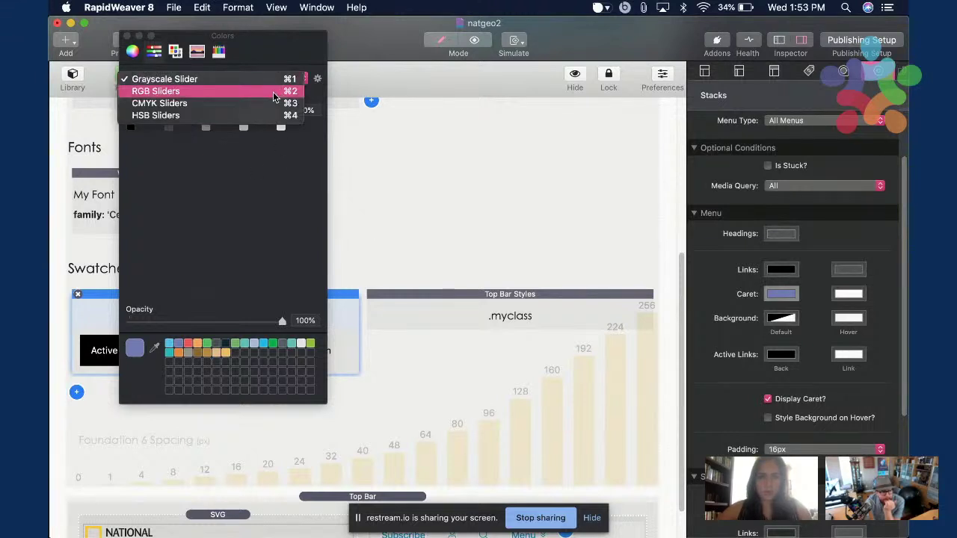
click(278, 88)
click(300, 198)
text(000000)
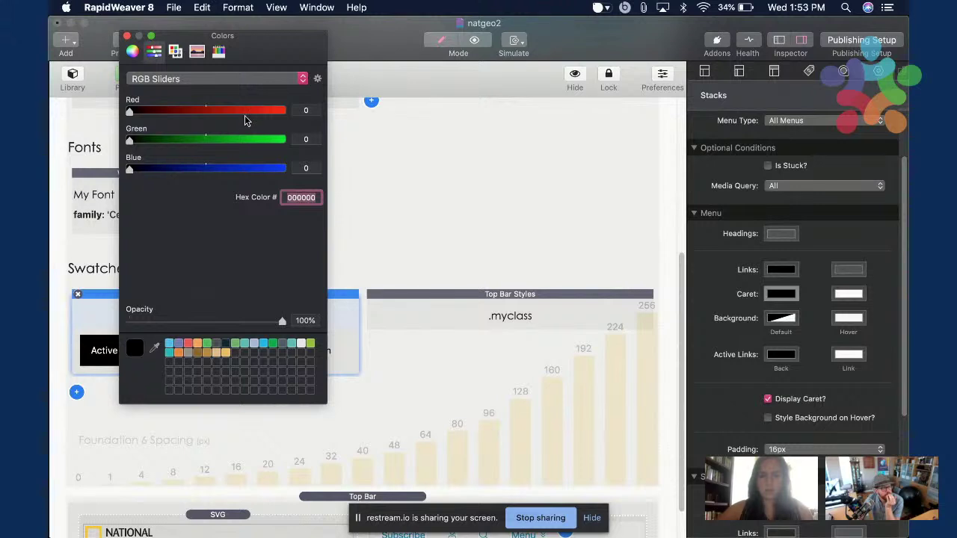
click(127, 36)
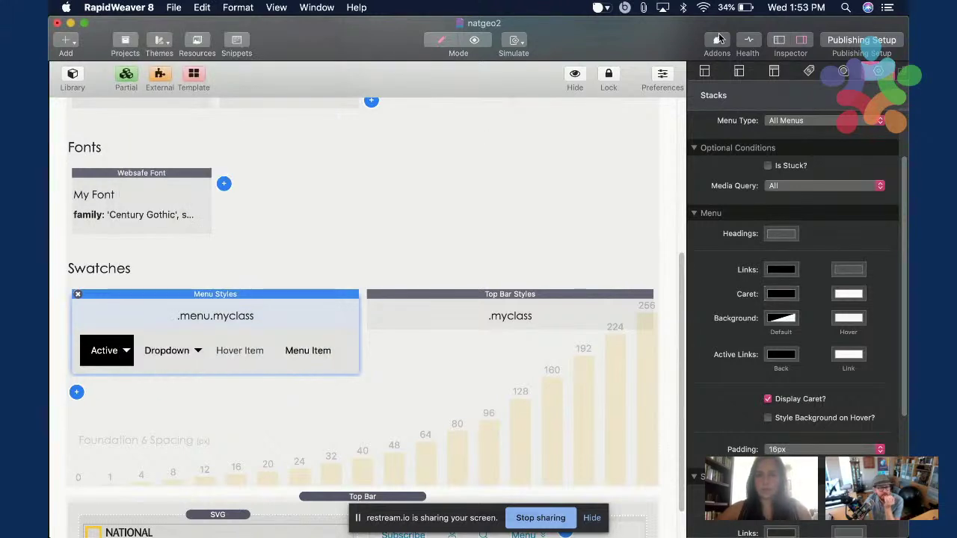
Preview the page, return to editing, and check both swatches against the Top Bar stack.
click(800, 40)
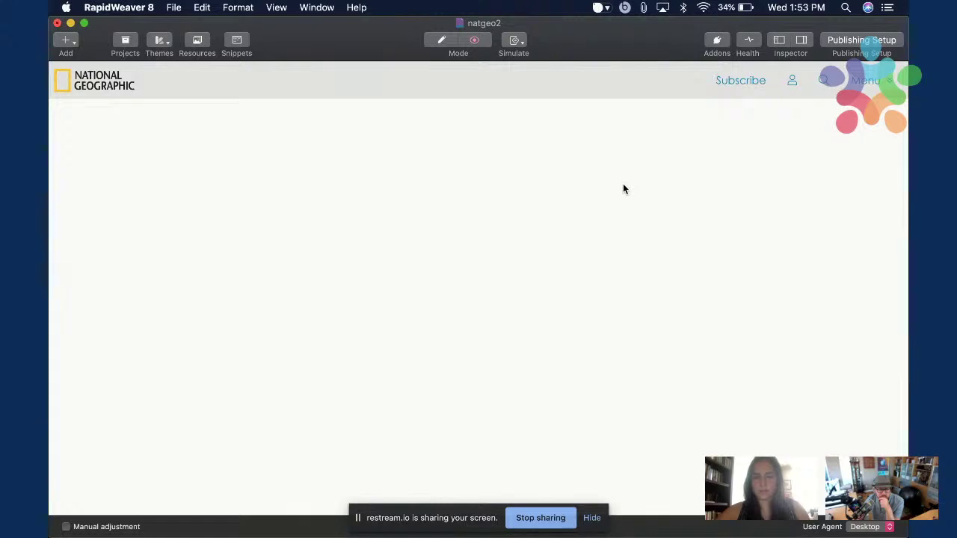
key(super+r)
click(464, 316)
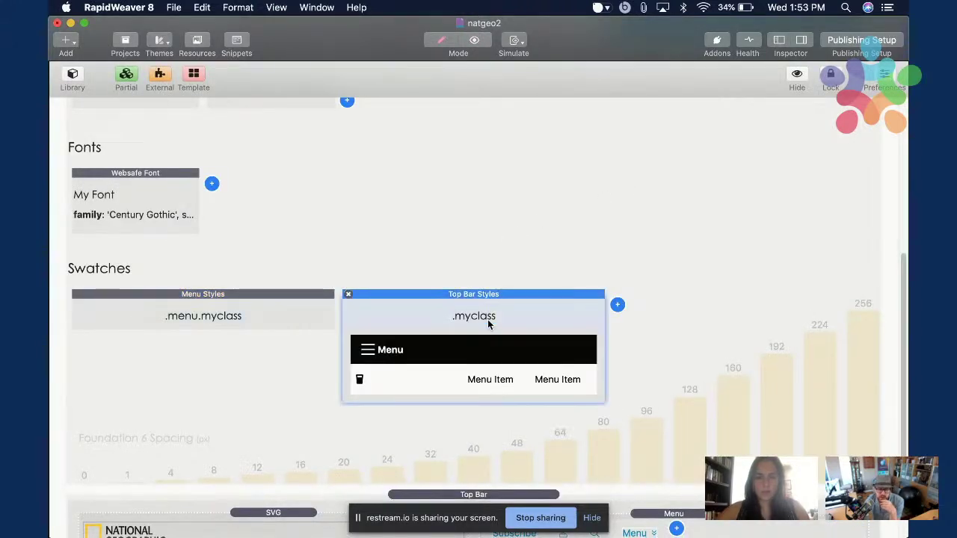
click(293, 314)
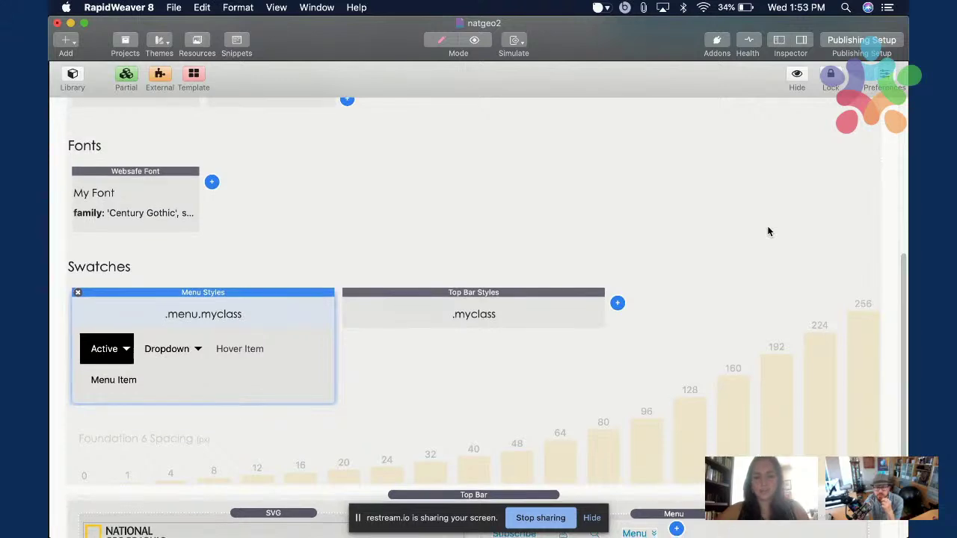
scroll(600, 455, down, 3)
click(600, 456)
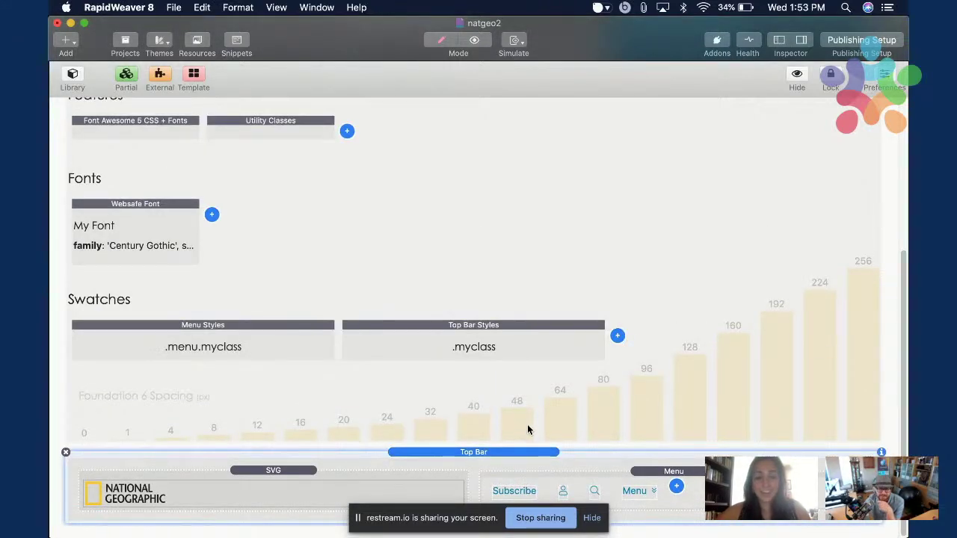
Change the Top Bar Styles swatch's class to mytopbar.
click(513, 341)
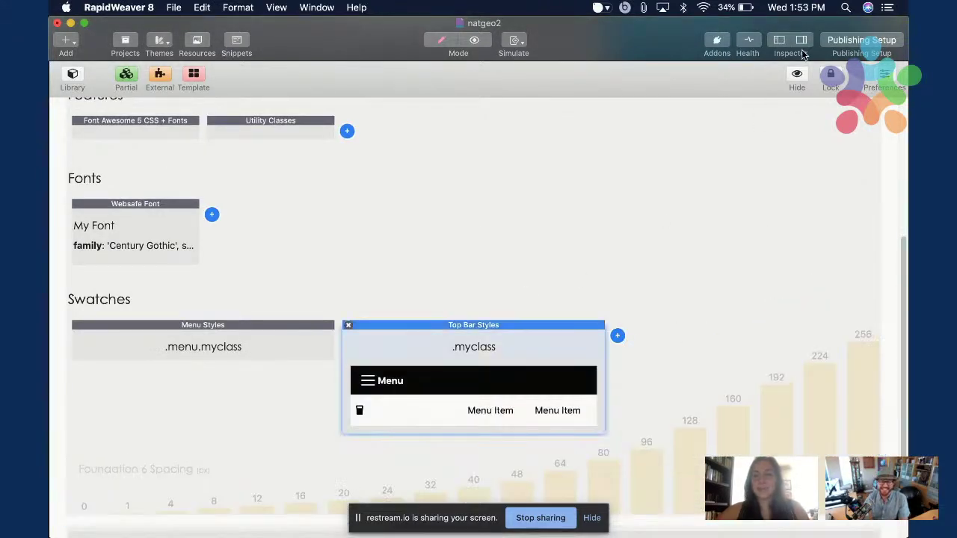
click(802, 40)
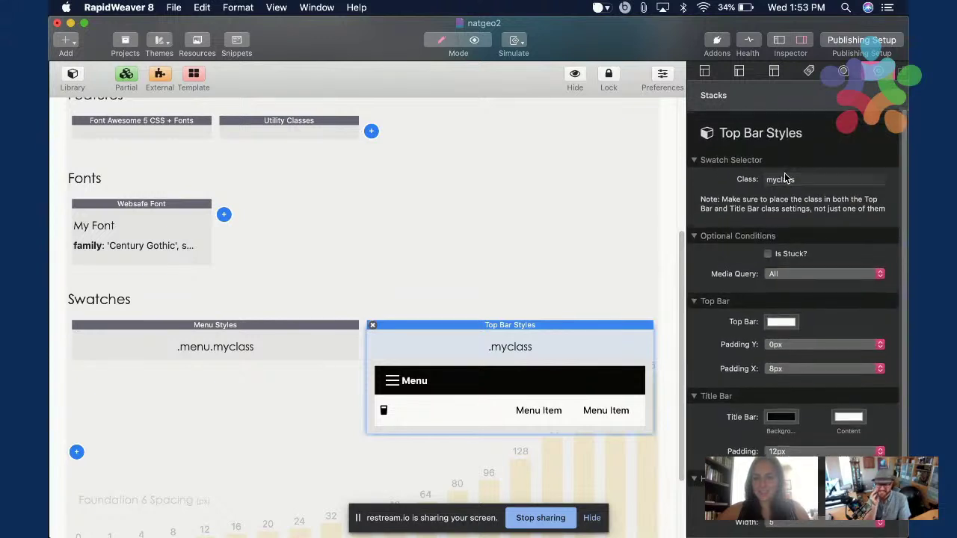
double_click(809, 179)
text(mytopbar)
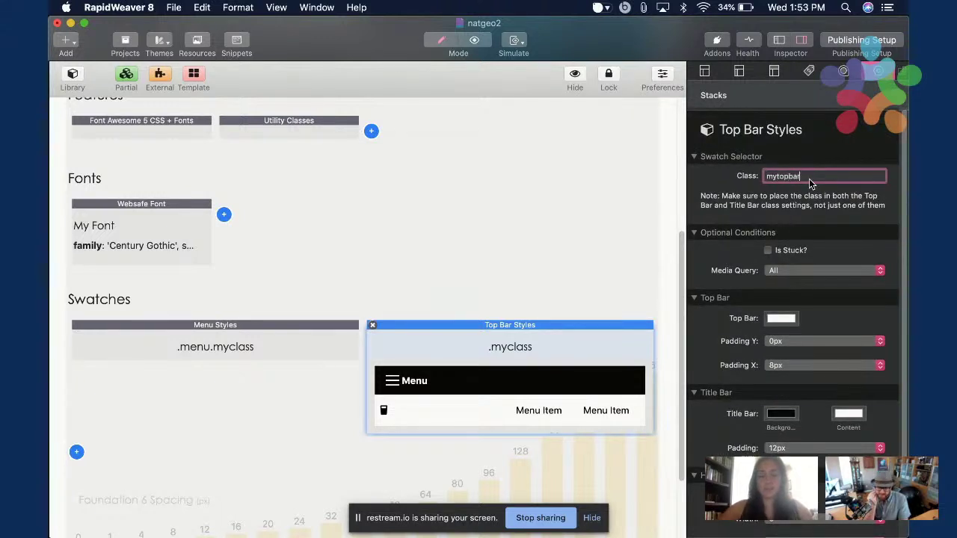
Confirm the Top Bar Styles swatch's class and set the Menu Styles swatch's class to mymenu.
key(Return)
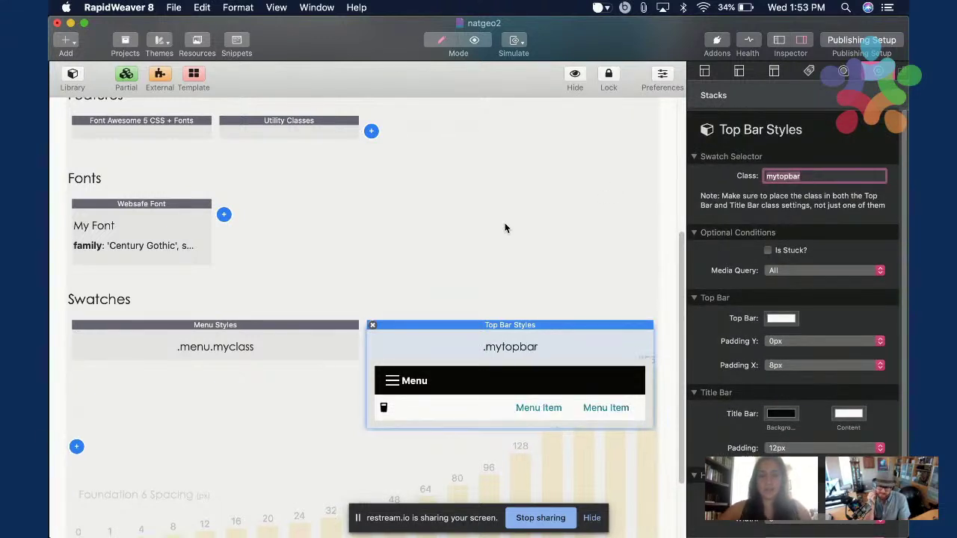
click(300, 323)
double_click(818, 177)
text(mymenu)
key(Return)
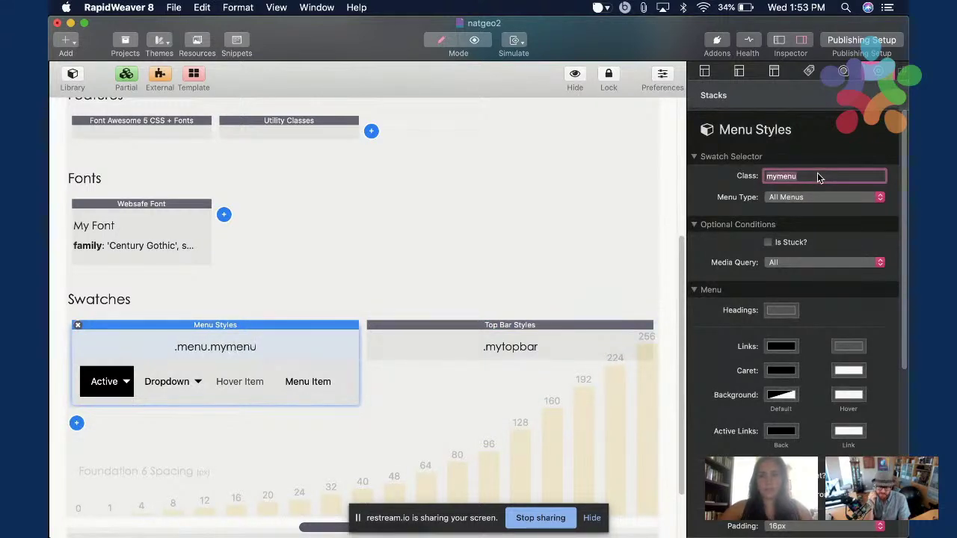
Assign the custom class mytopbar to the Top Bar stack in its Top Bar Setup settings.
scroll(411, 332, down, 2)
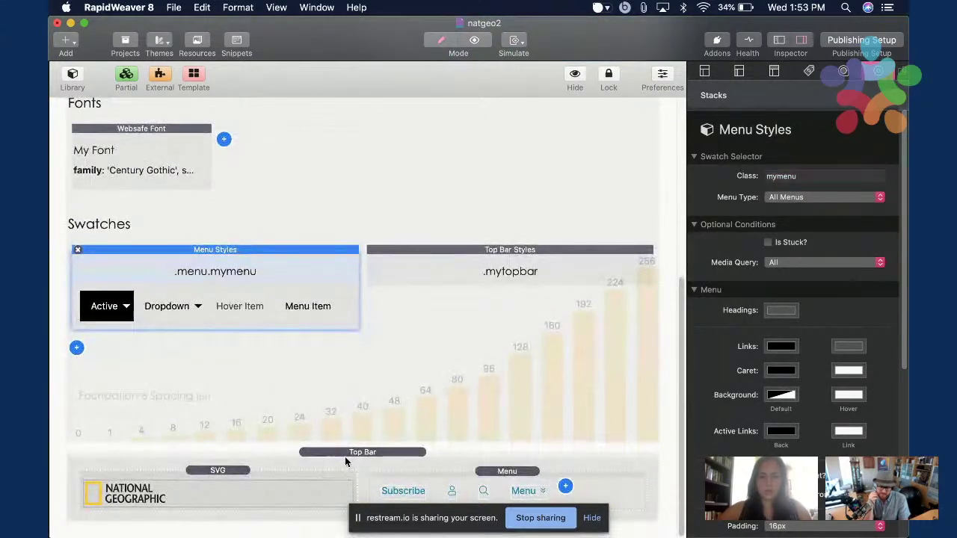
click(345, 454)
scroll(803, 287, down, 3)
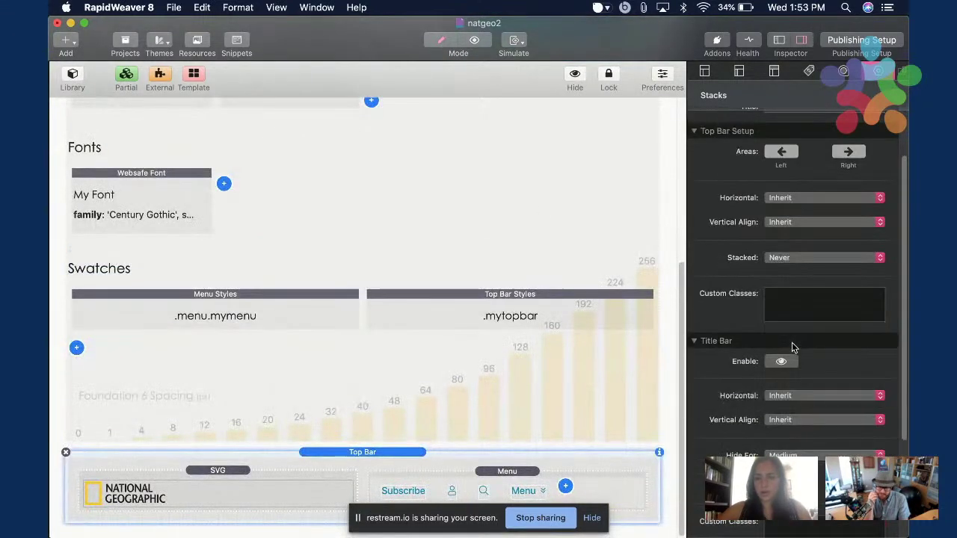
click(797, 294)
text(myto)
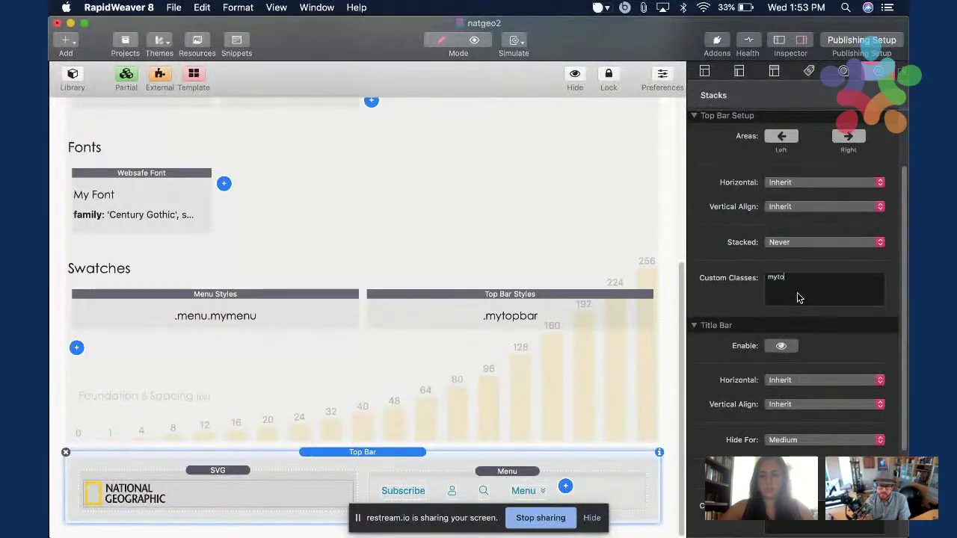
text(pbar)
key(super+a)
key(Tab)
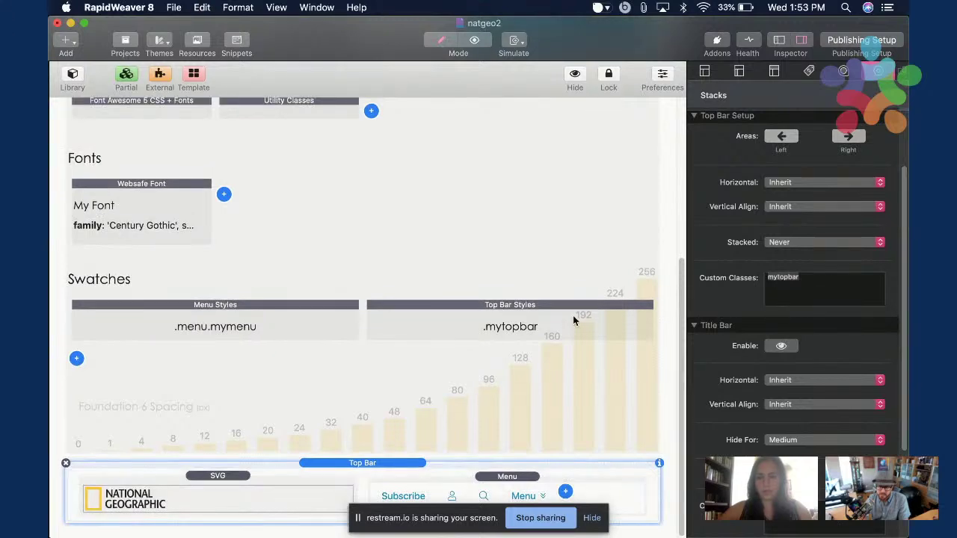
Apply the mymenu class to the Menu stack inside the Top Bar and preview the page.
click(451, 487)
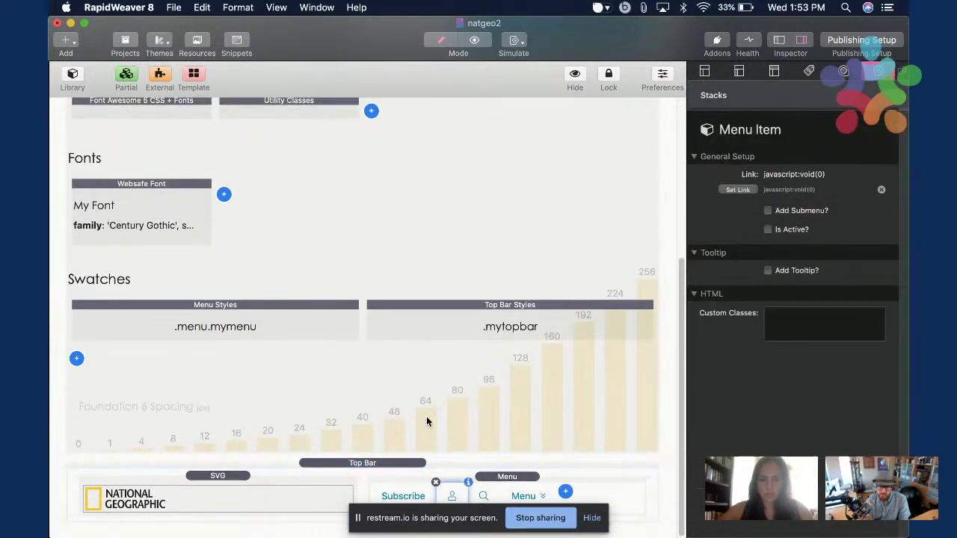
click(563, 484)
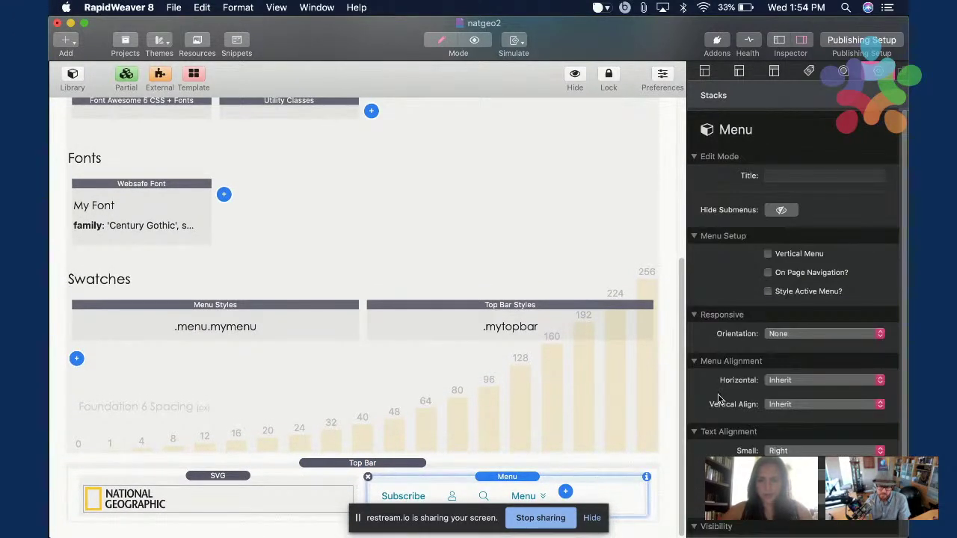
scroll(718, 394, down, 5)
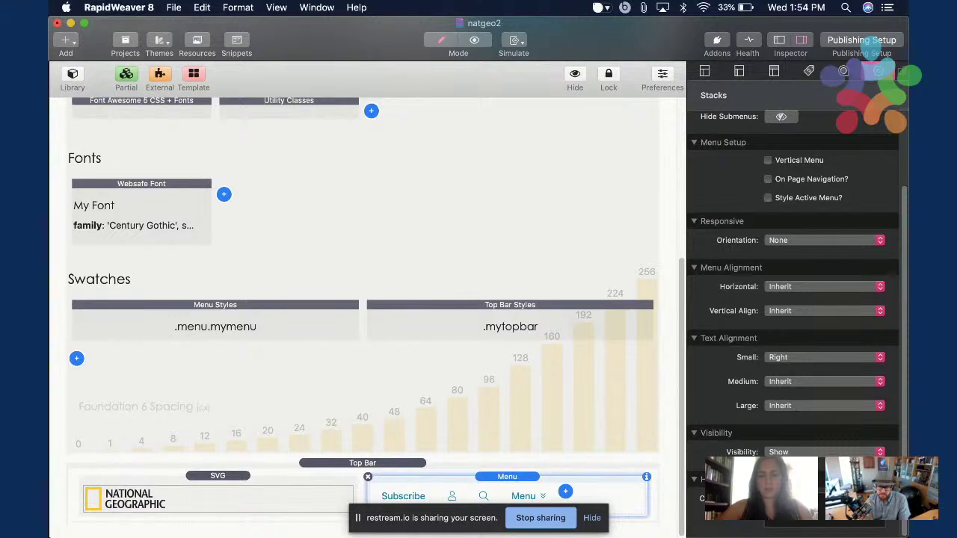
click(801, 40)
key(super+r)
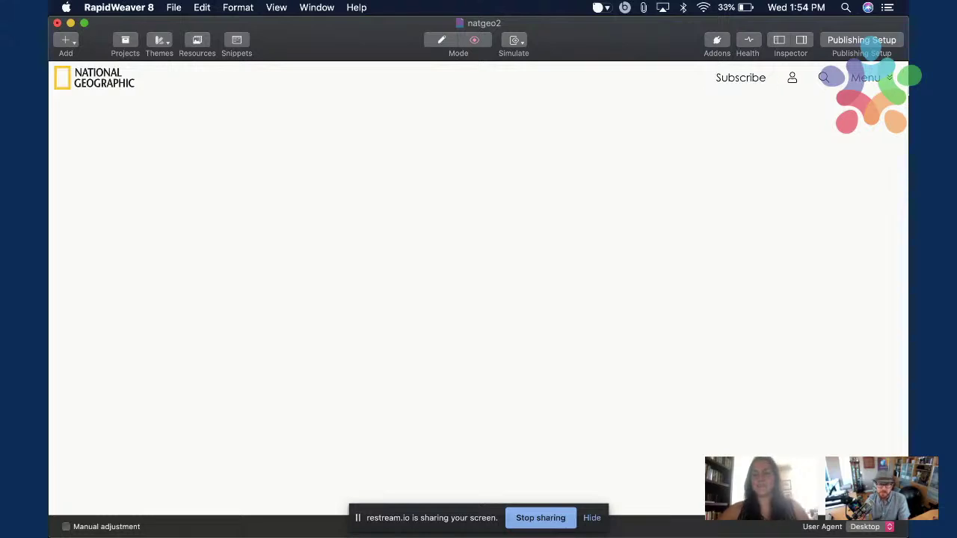
Compare the preview with the live nationalgeographic.com header in Chrome, return to editing in RapidWeaver, and review the available swatch types.
key(super+Tab)
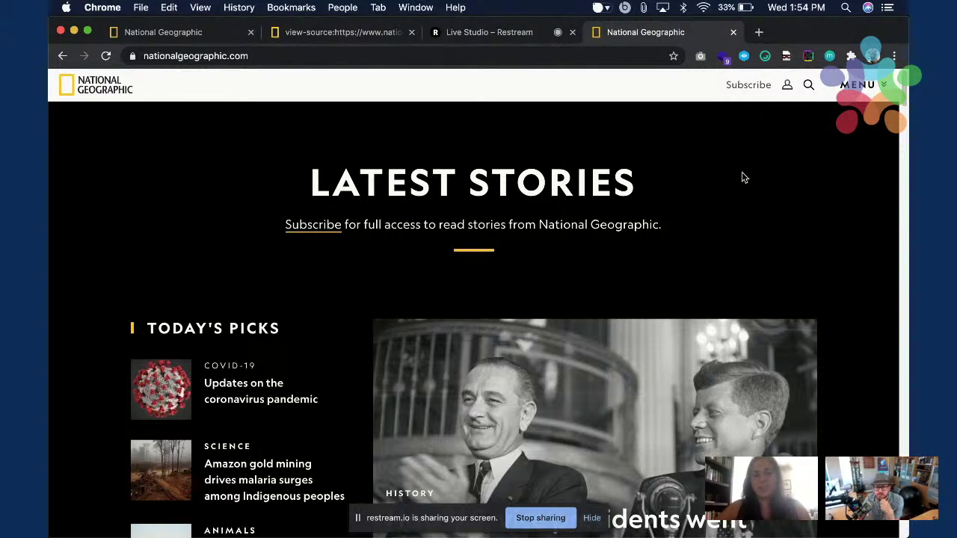
key(super+Tab)
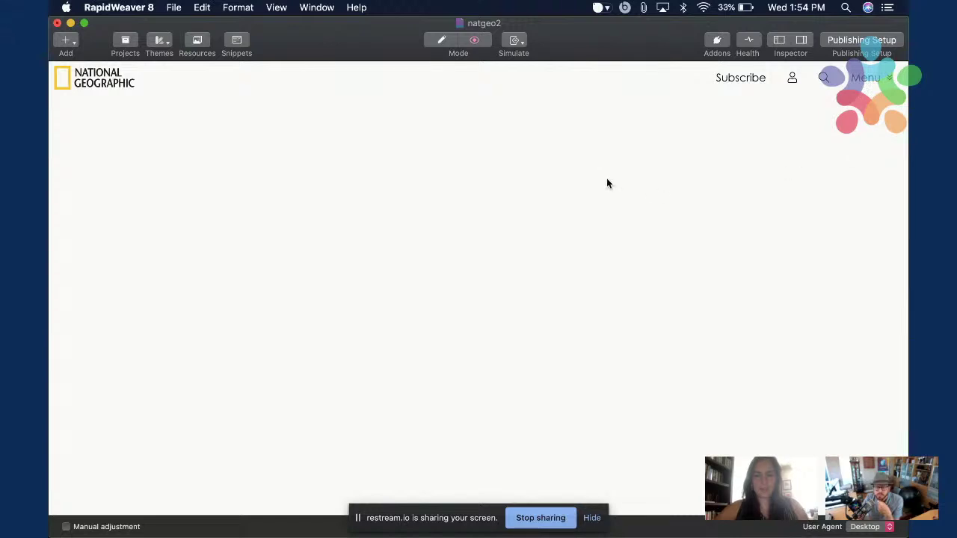
key(super+r)
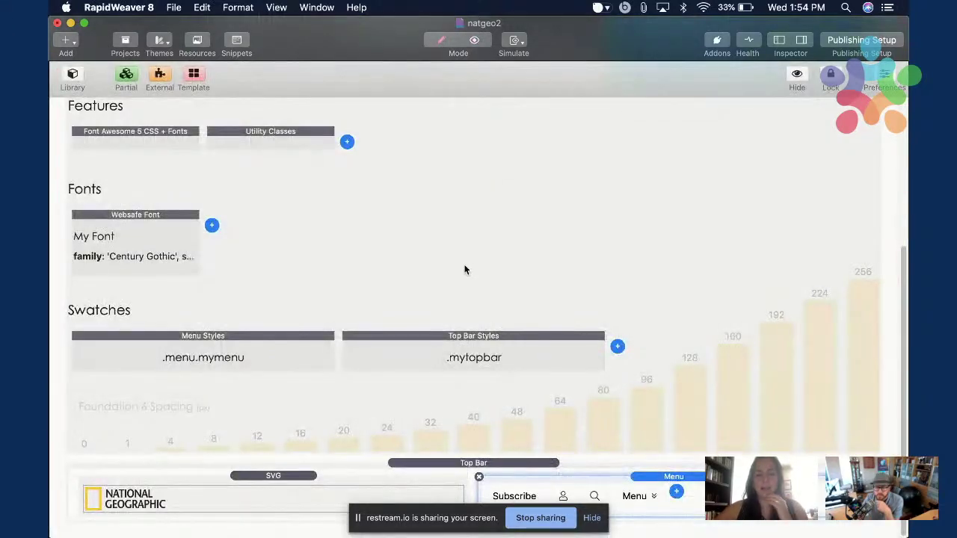
click(617, 345)
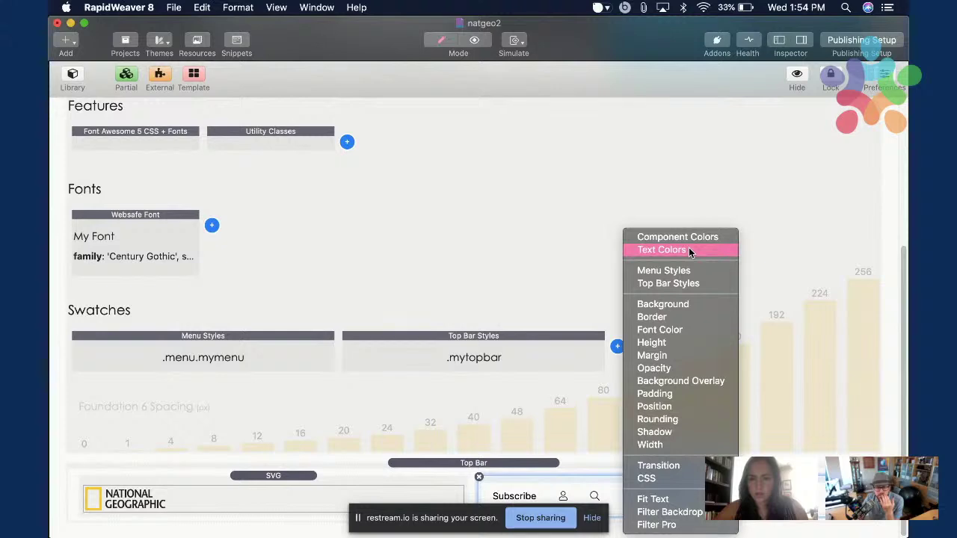
click(763, 282)
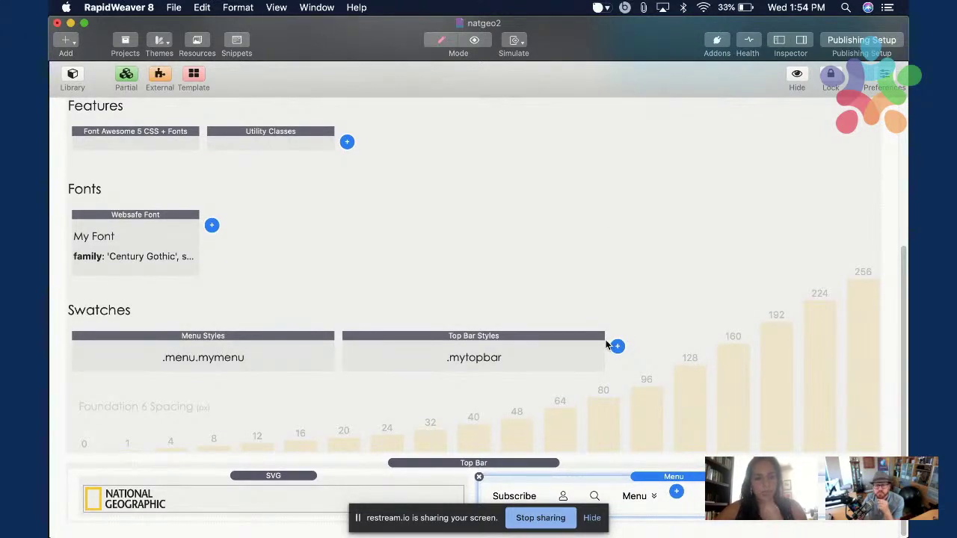
Switch to the NATGEO project and examine its Swatches and Fonts sections, including the bold1 Font Style.
key(ctrl+Up)
click(604, 207)
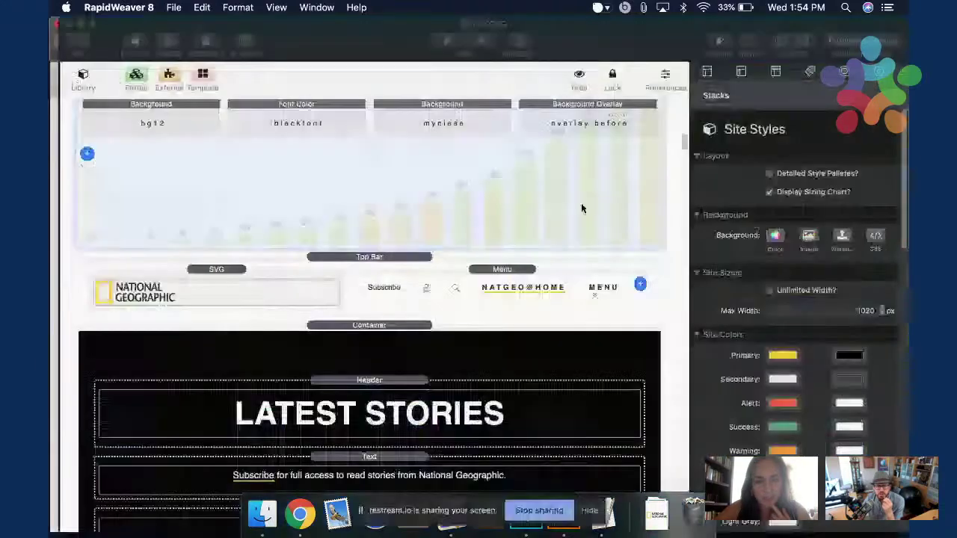
scroll(408, 238, up, 5)
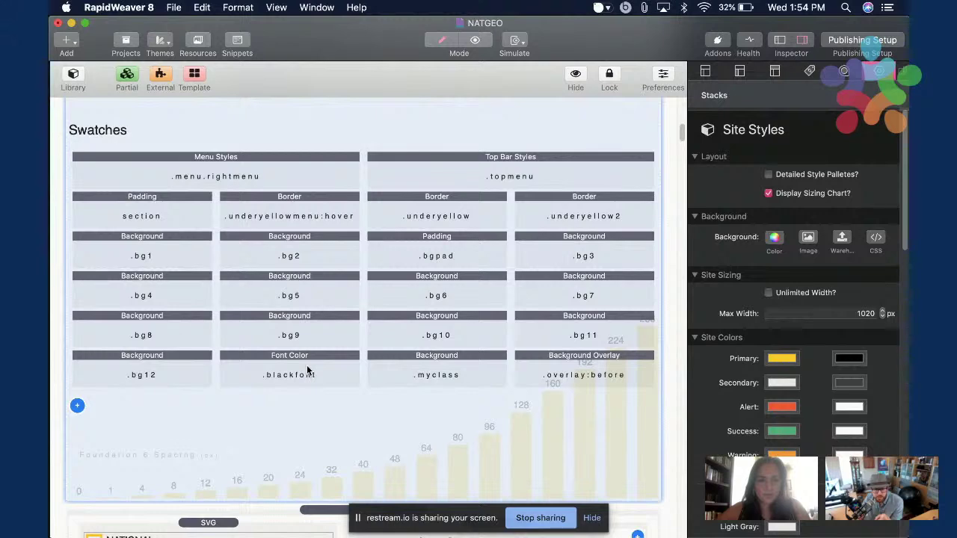
scroll(354, 291, up, 4)
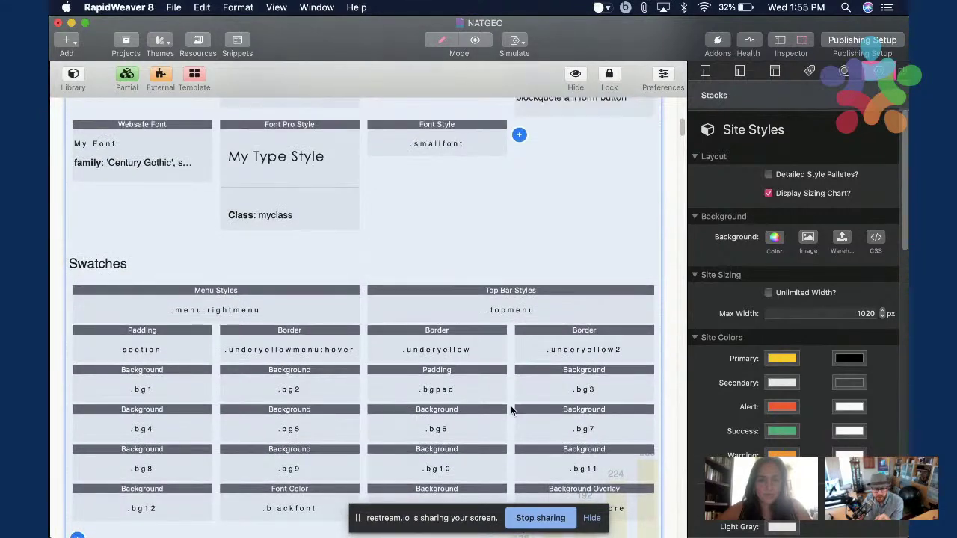
click(591, 518)
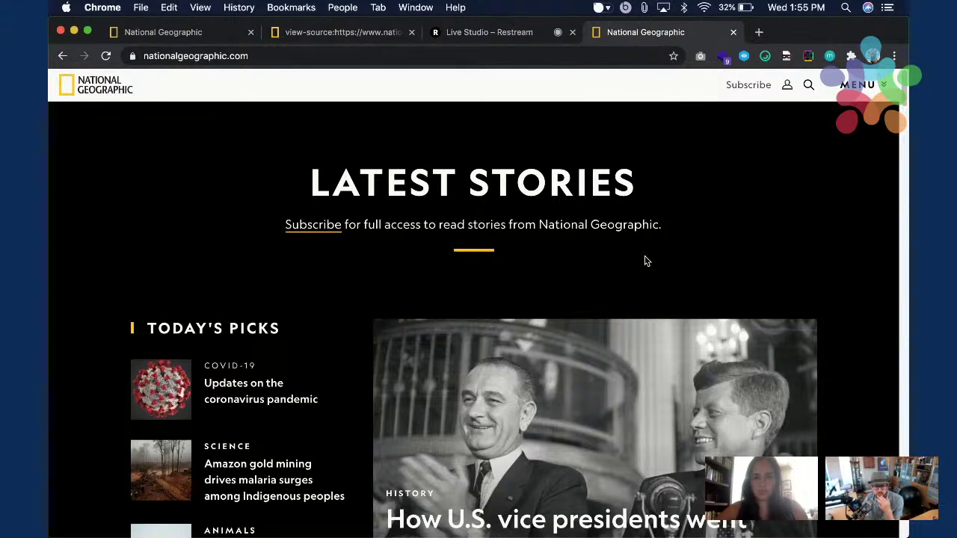
key(super+Tab)
scroll(554, 254, up, 3)
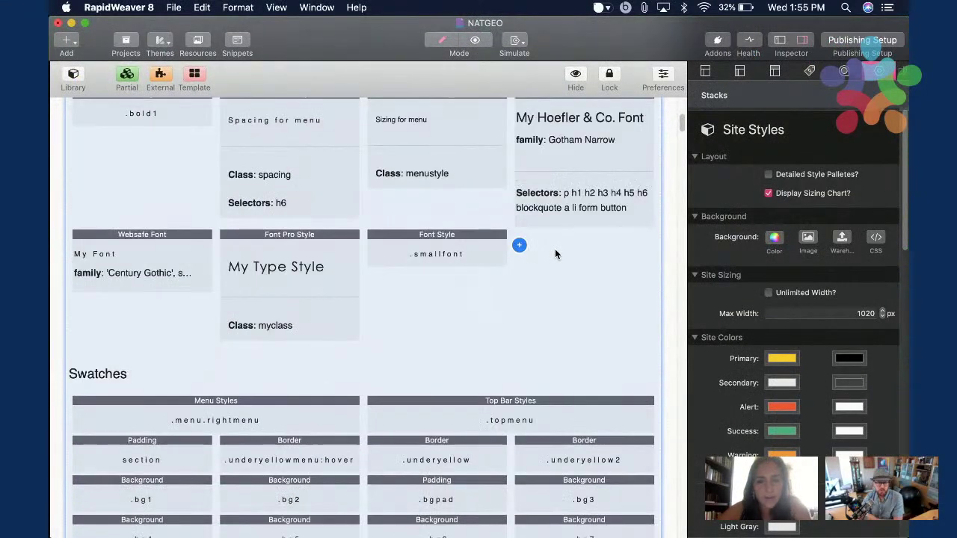
scroll(554, 248, up, 3)
scroll(554, 248, up, 2)
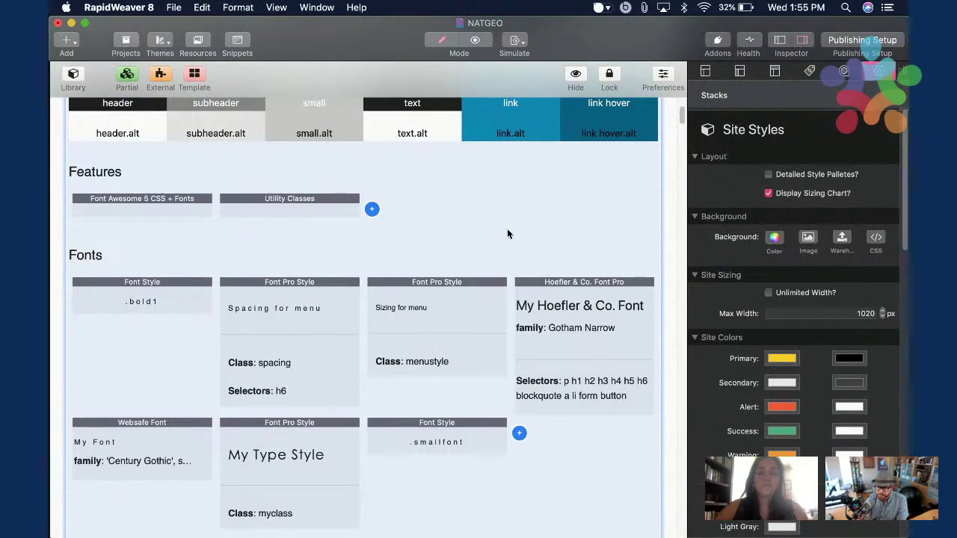
scroll(504, 254, down, 2)
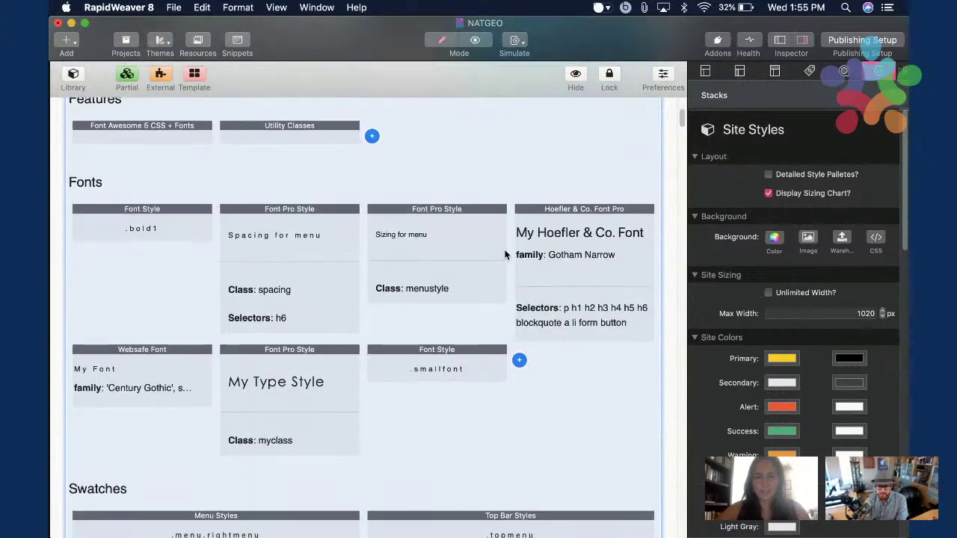
click(163, 223)
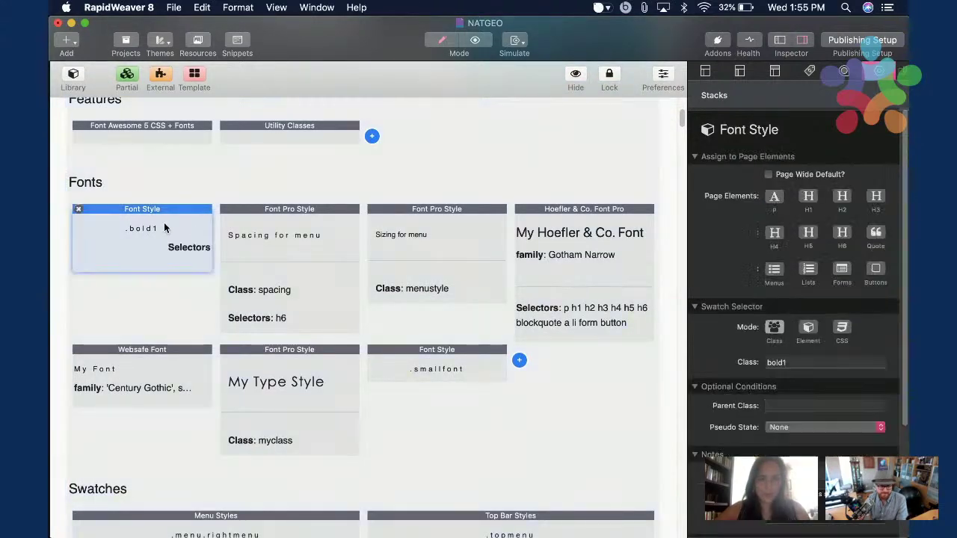
Return to the natgeo2 project and add a Font Style to the Fonts section with the class bold1.
key(ctrl+Down)
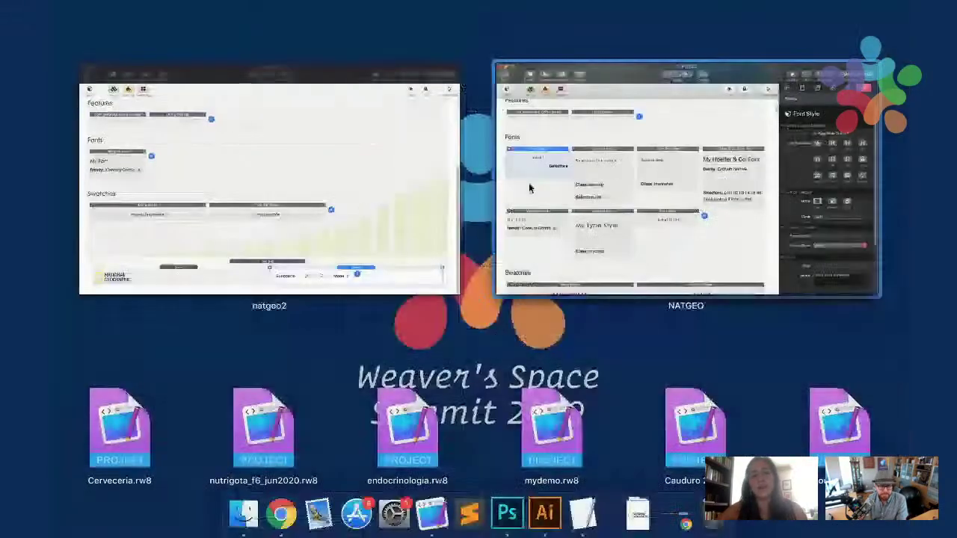
click(336, 171)
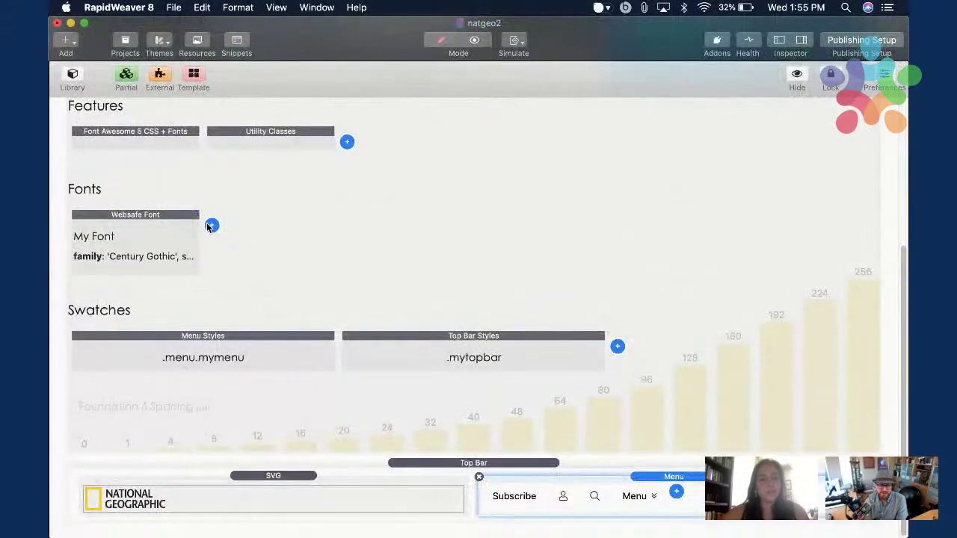
click(216, 226)
click(258, 231)
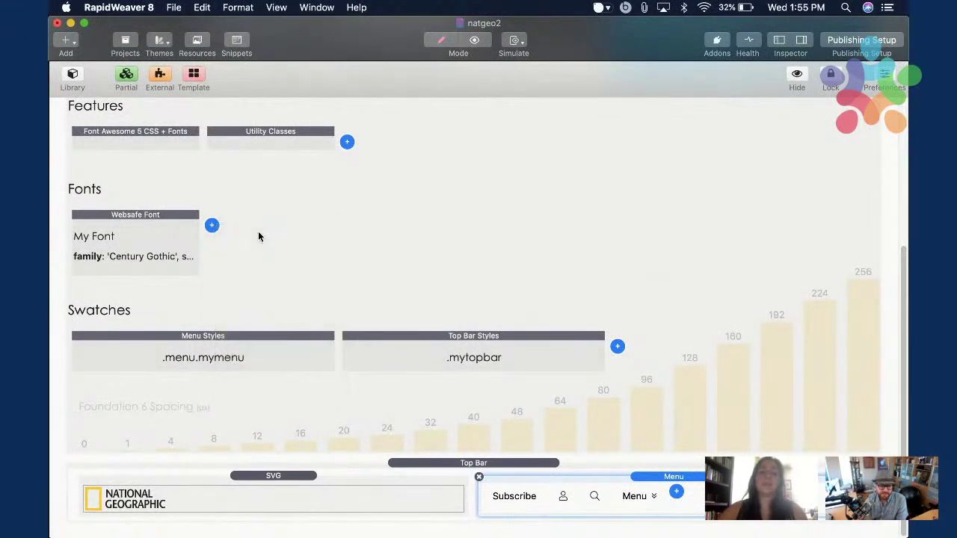
click(801, 41)
double_click(800, 366)
text(bold1)
key(Return)
Enable the Weight option in the bold1 Font Style's font settings.
scroll(710, 335, down, 5)
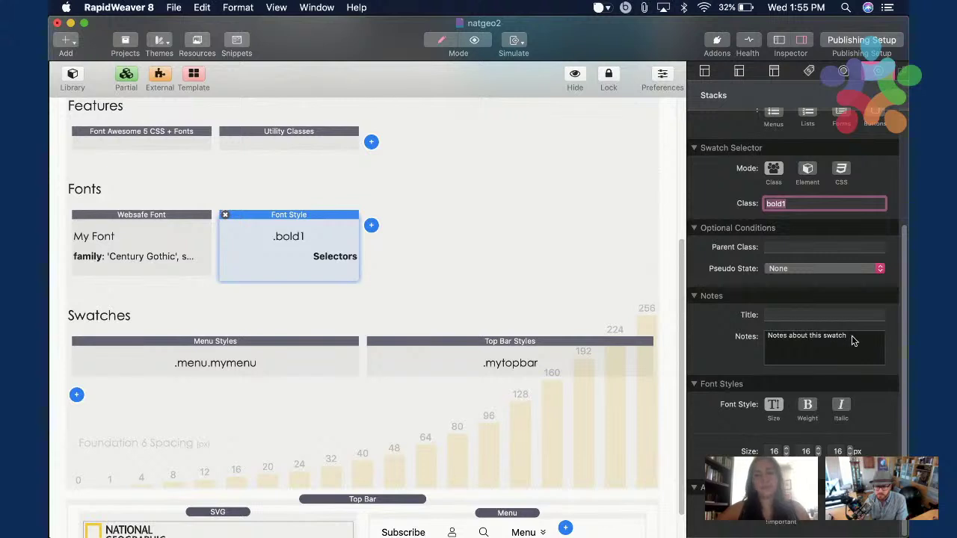
click(809, 406)
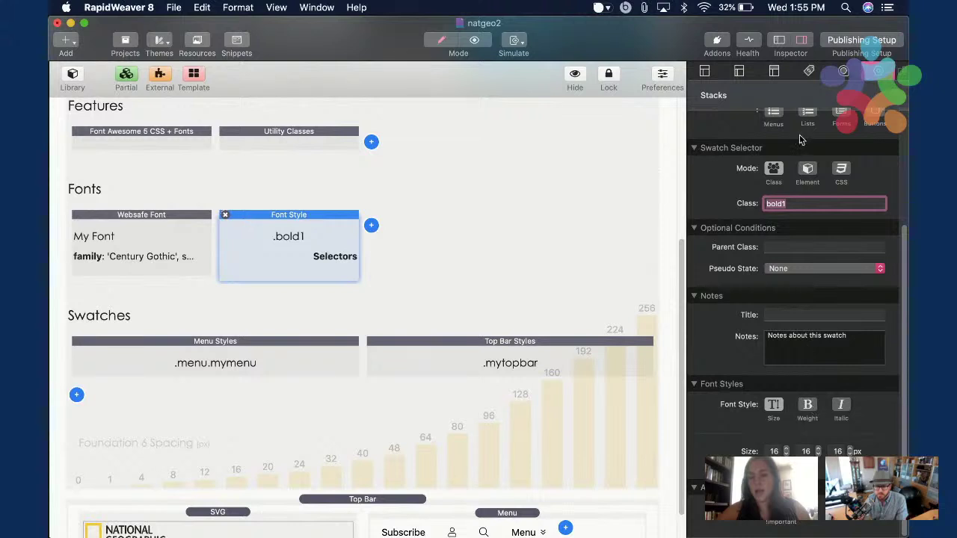
click(806, 408)
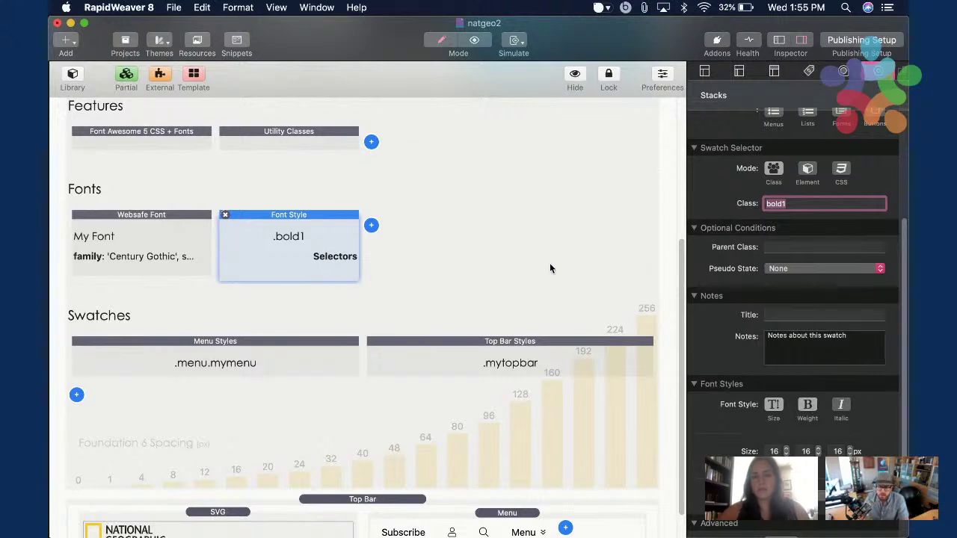
Assign the custom class bold1 to the item labelled Menu in the Top Bar's menu.
scroll(550, 264, down, 2)
click(526, 496)
click(815, 331)
text(bold1)
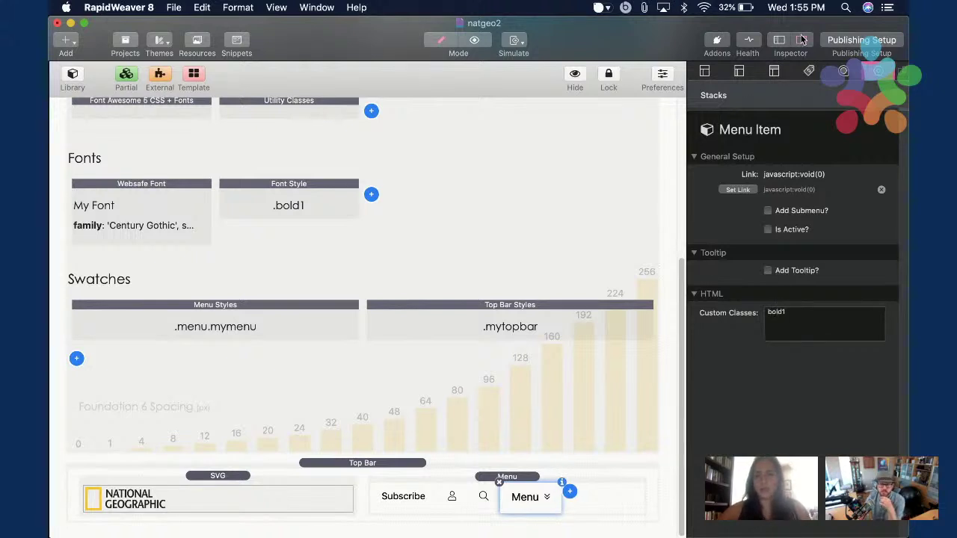
Hide the inspector, preview the page to check the Menu item's styling, and return to editing.
key(super+alt+i)
key(super+r)
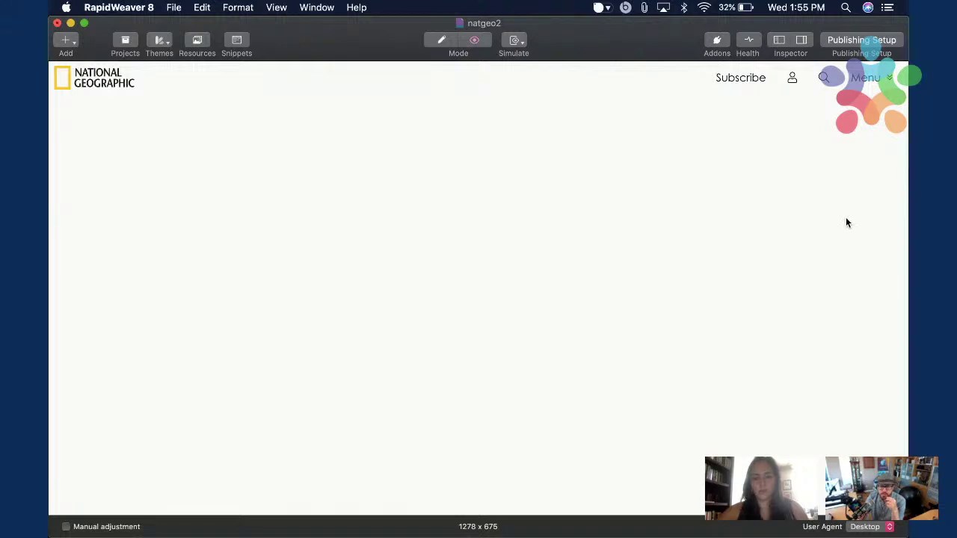
key(super+r)
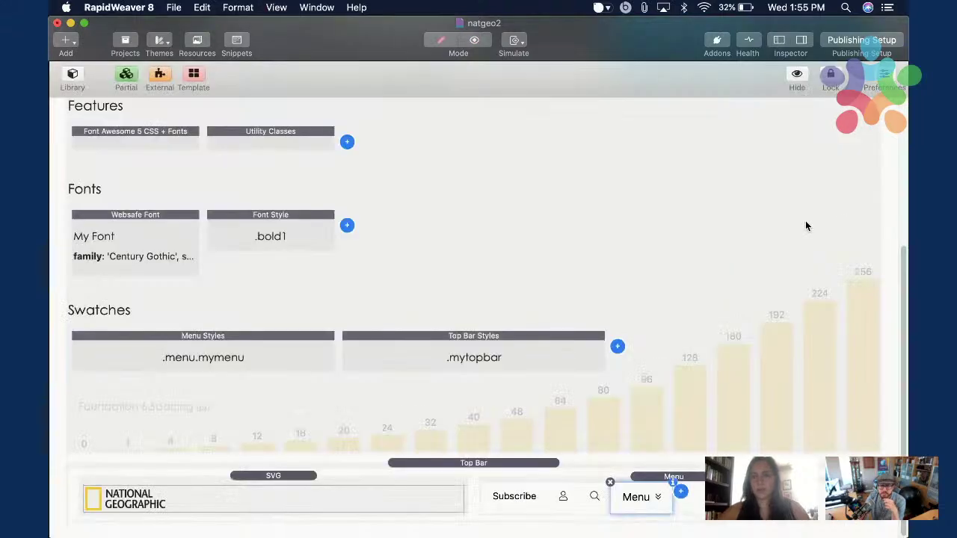
Turn off the font size setting in the .bold1 Font Style swatch and preview the page.
click(296, 241)
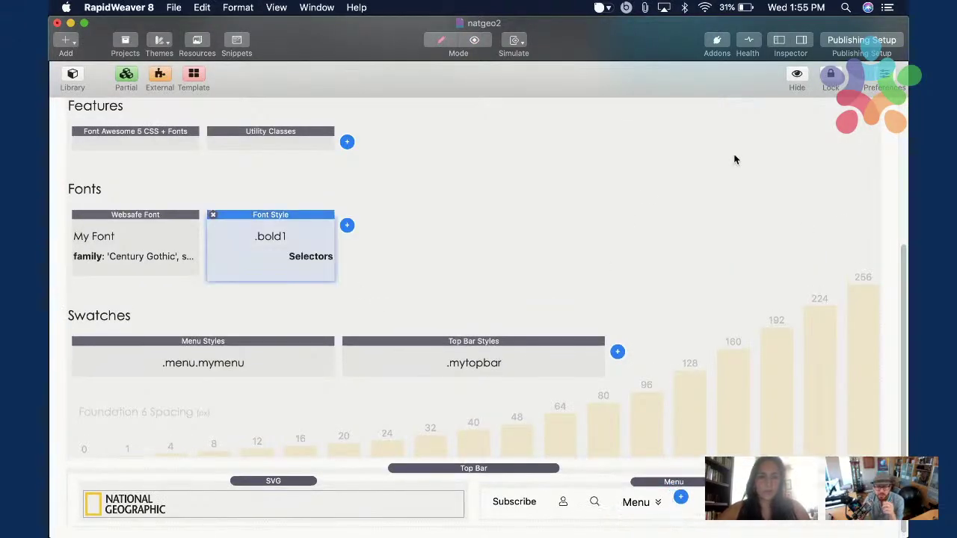
click(803, 41)
scroll(809, 429, down, 5)
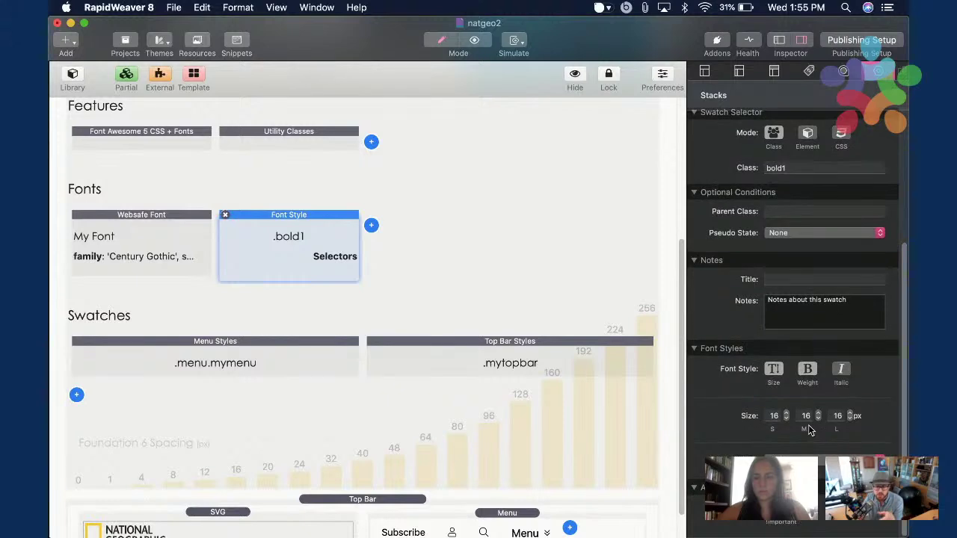
scroll(773, 105, up, 2)
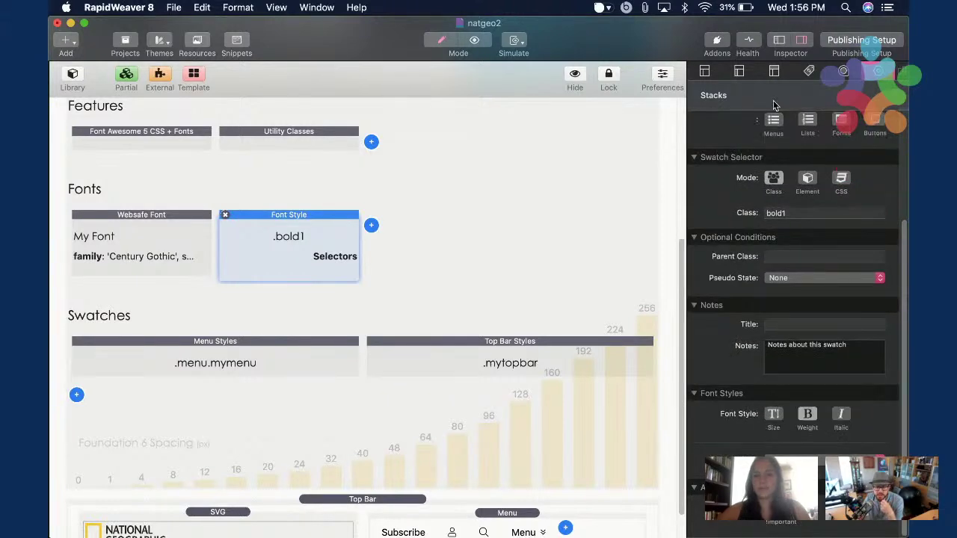
click(801, 43)
key(super+r)
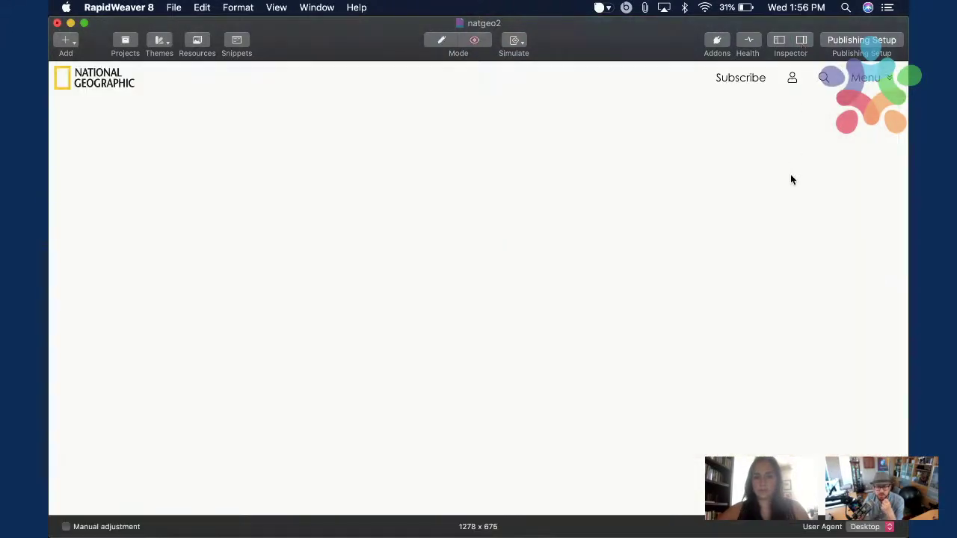
key(super+r)
Give the .bold1 Font Style swatch a heavier font weight and preview the header menu.
click(805, 41)
scroll(784, 426, down, 1)
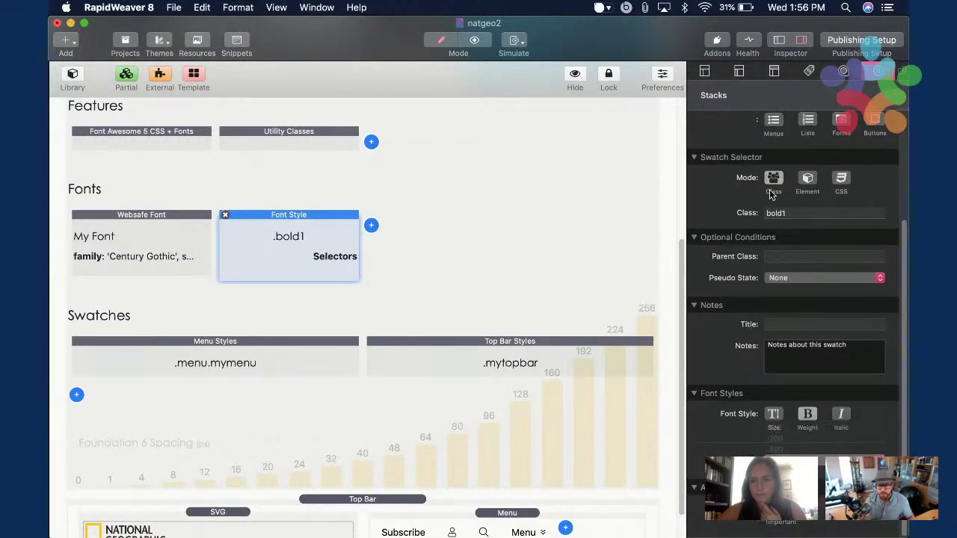
key(super+r)
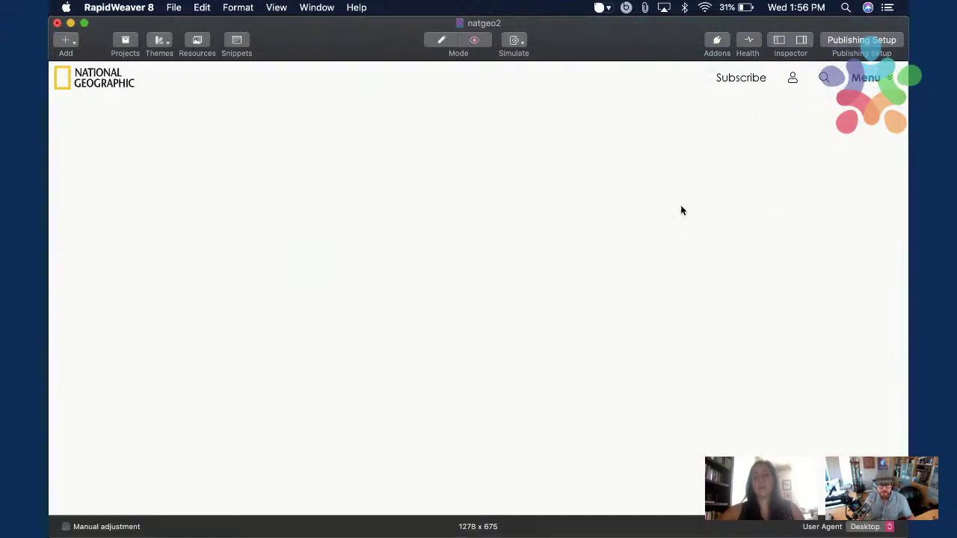
key(super+r)
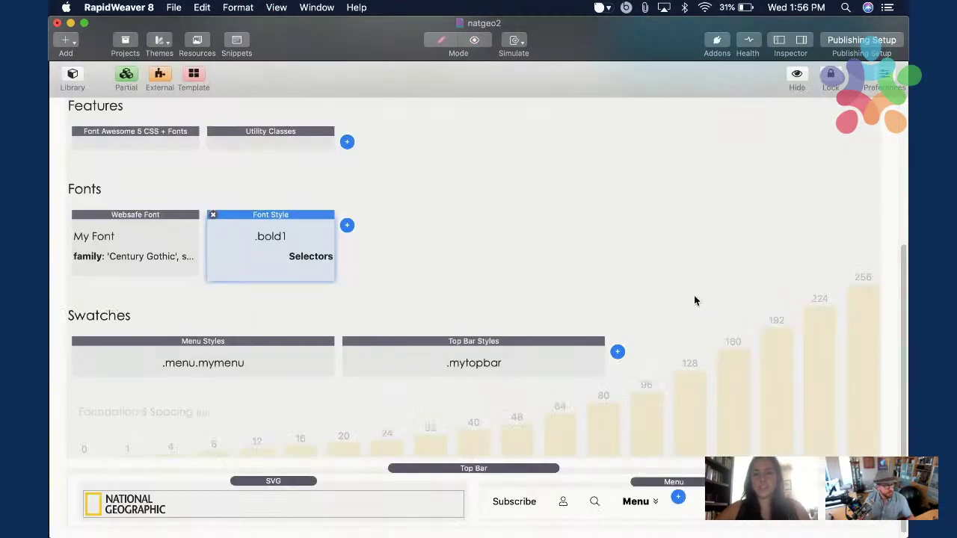
Review the available font weight options of the .bold1 Font Style swatch without changing them.
click(797, 40)
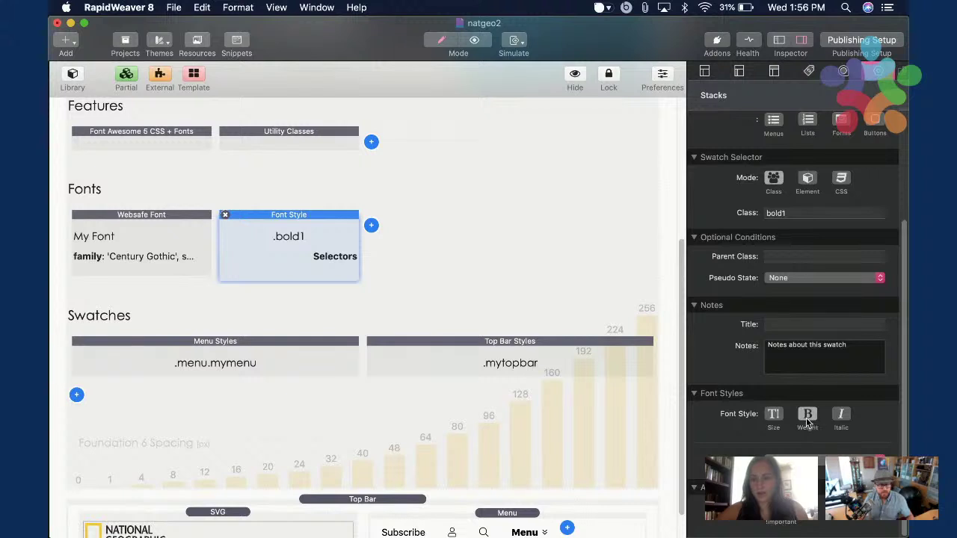
scroll(807, 417, up, 2)
scroll(821, 452, down, 2)
click(823, 466)
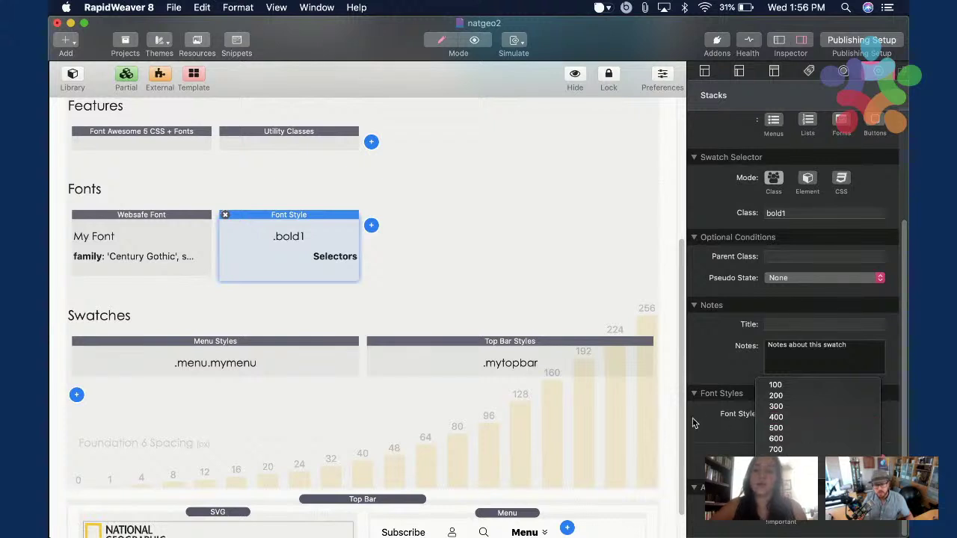
click(725, 431)
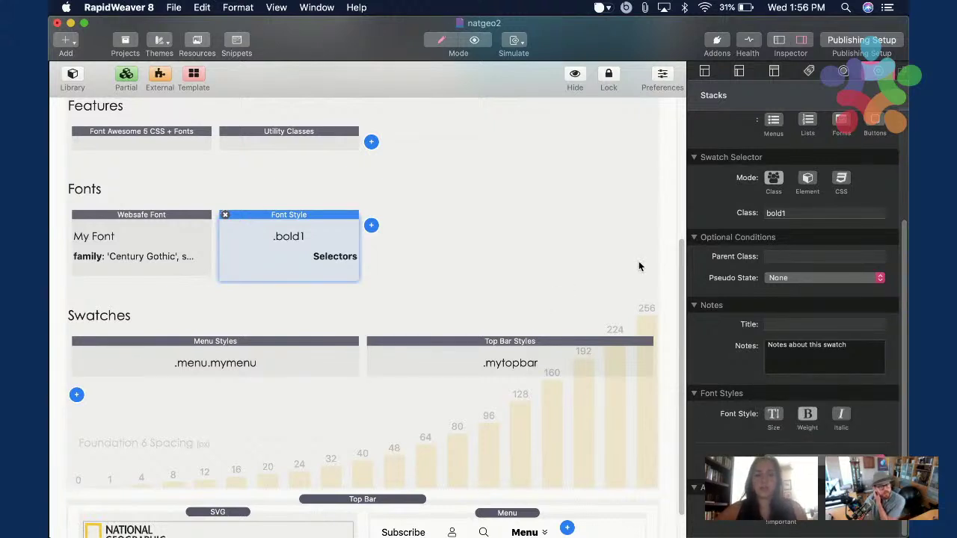
Select the Top Bar and compare its layout with the header of the National Geographic site in Chrome.
scroll(602, 142, down, 2)
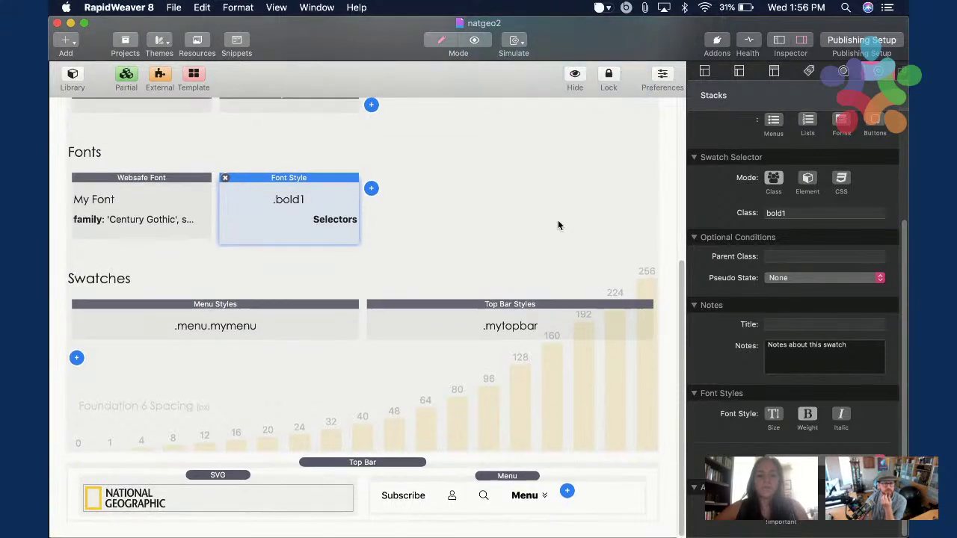
click(389, 465)
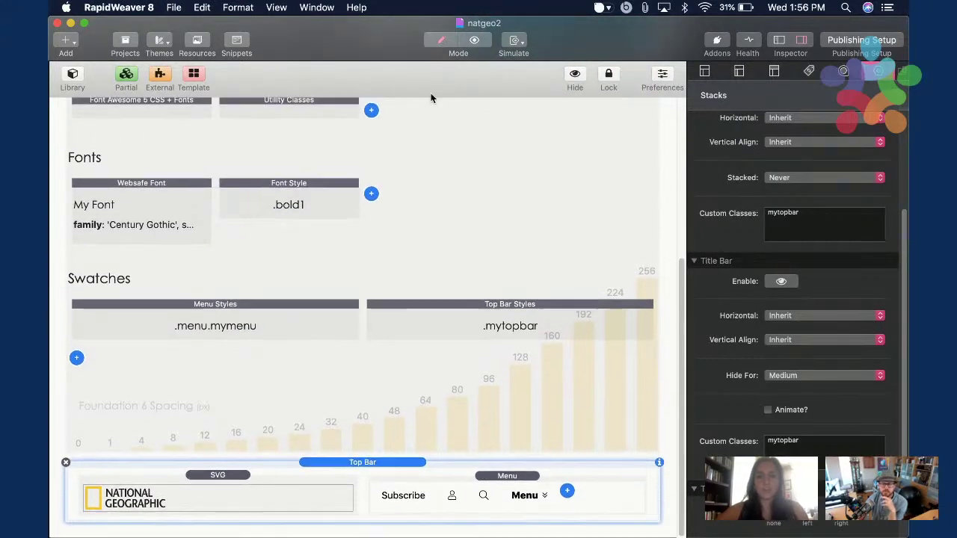
key(super+Tab)
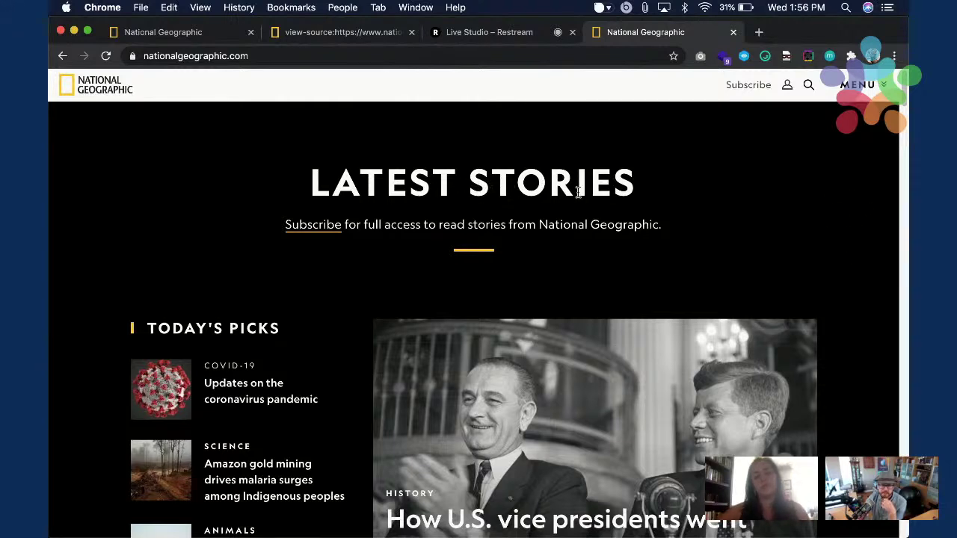
key(super+Tab)
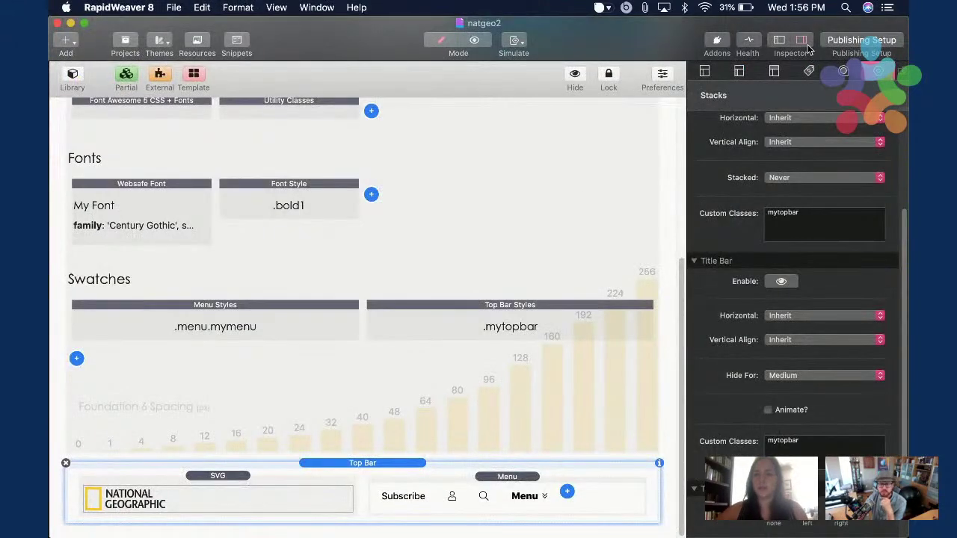
Find the Container stack in the library with the search "cont" and add it below the Top Bar.
click(802, 42)
click(72, 76)
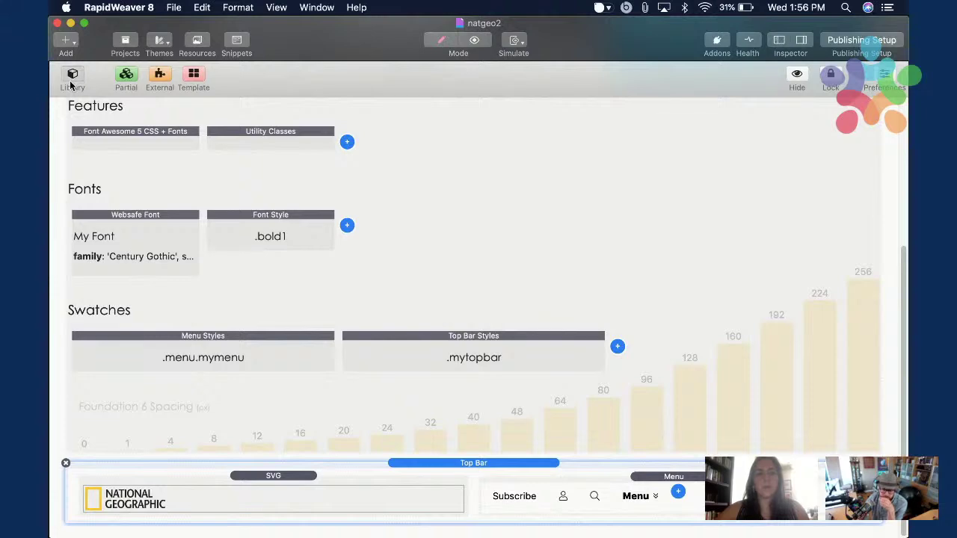
click(153, 79)
scroll(397, 175, down, 2)
text(cont)
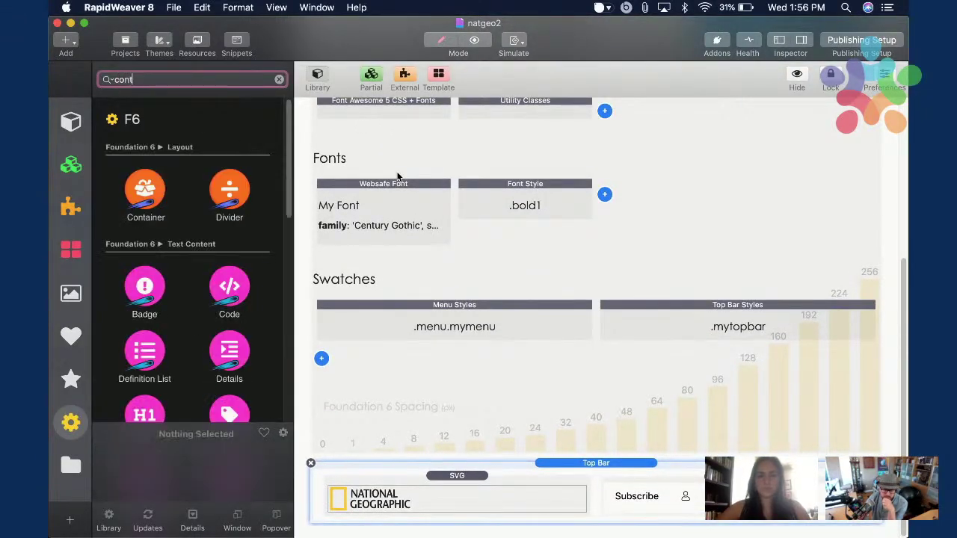
drag(168, 227, 439, 527)
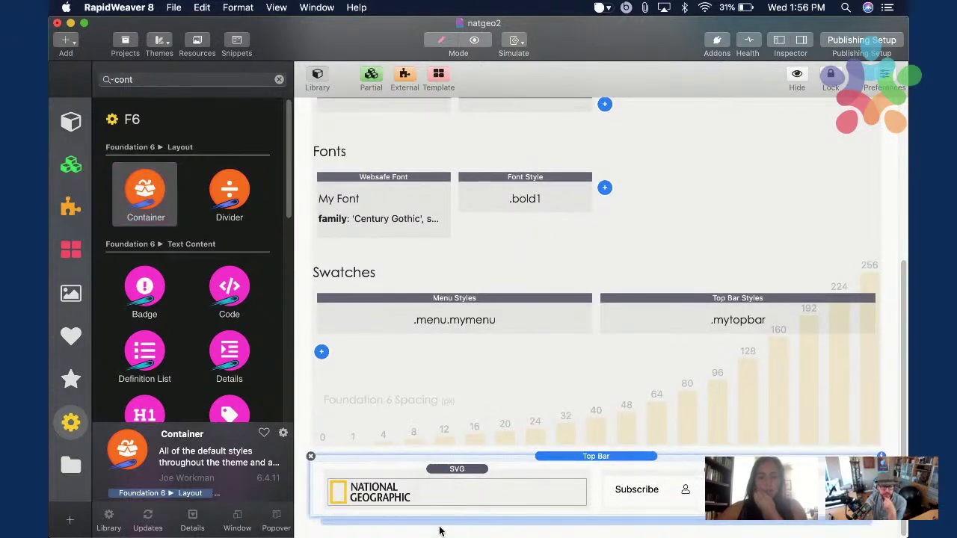
scroll(506, 413, down, 3)
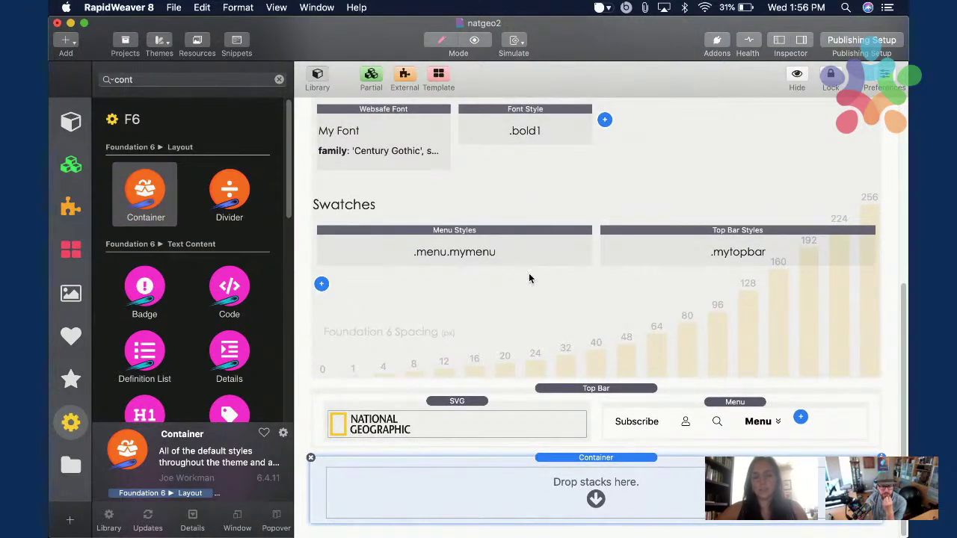
Add a Padding swatch to the Swatches section and show its settings with the stack library closed.
scroll(332, 355, up, 1)
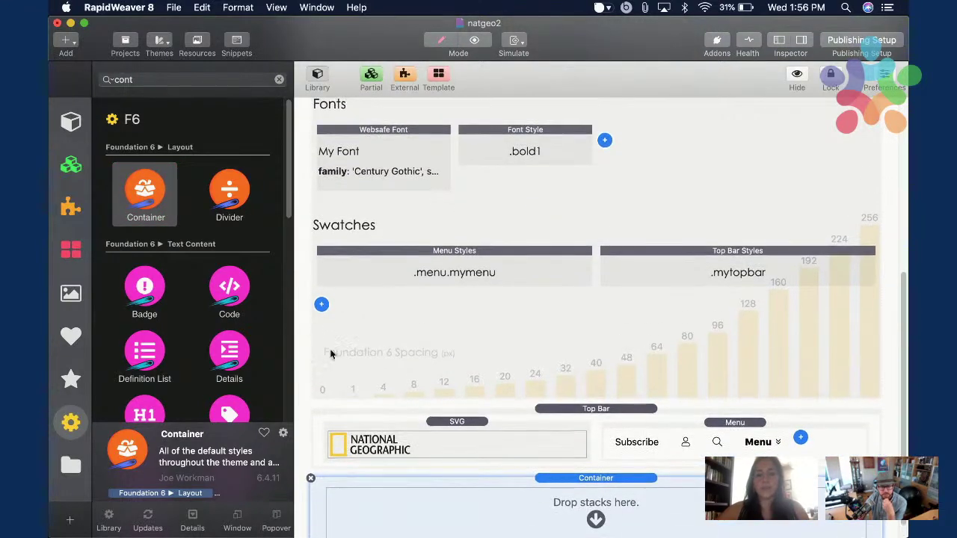
click(321, 304)
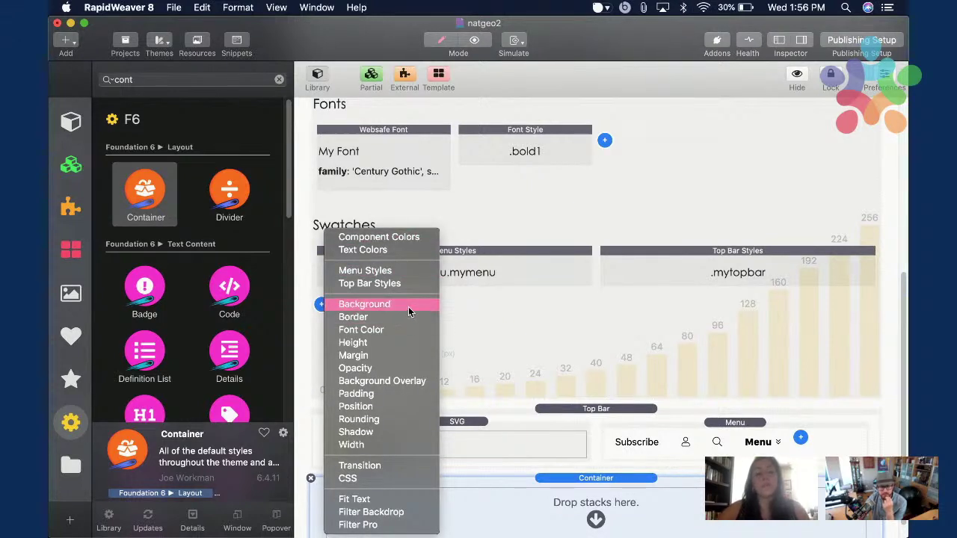
click(402, 394)
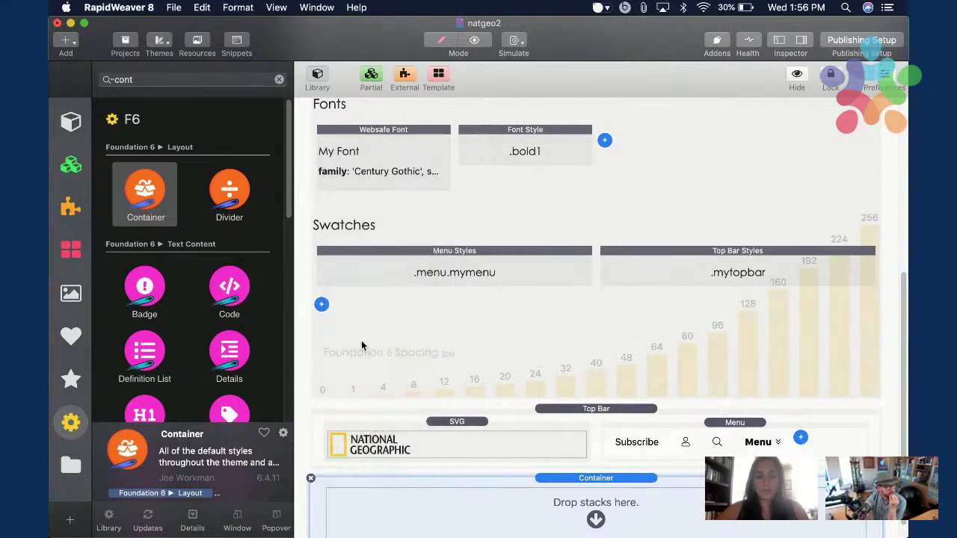
click(799, 45)
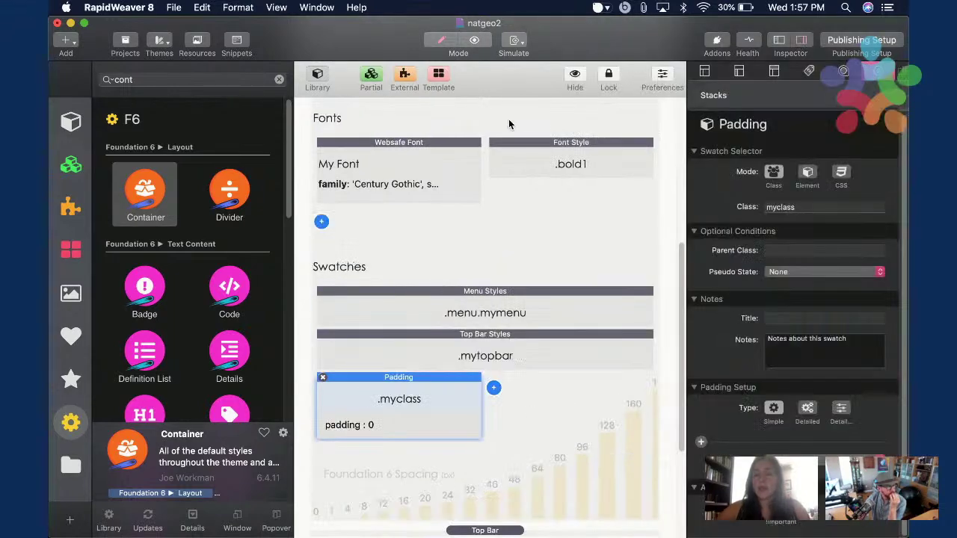
click(317, 89)
scroll(552, 276, down, 2)
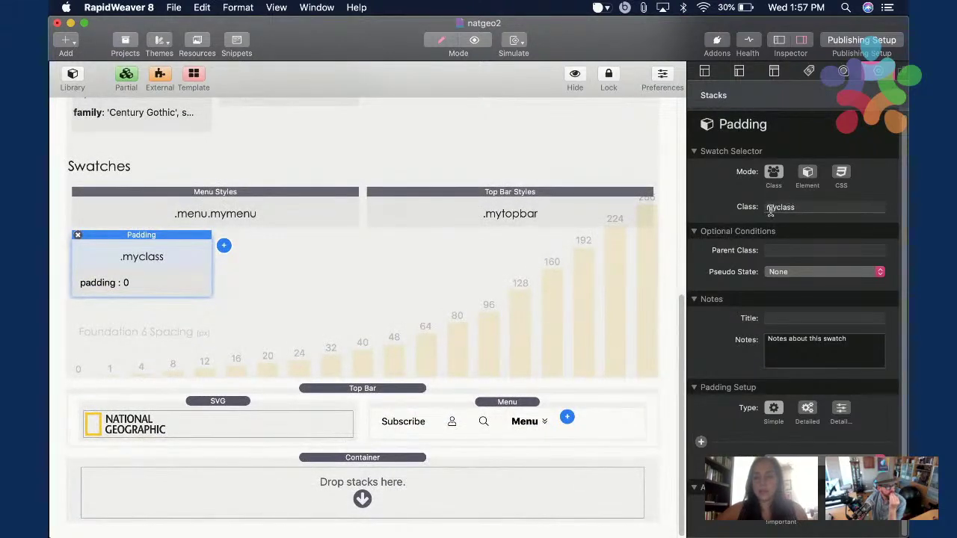
double_click(804, 207)
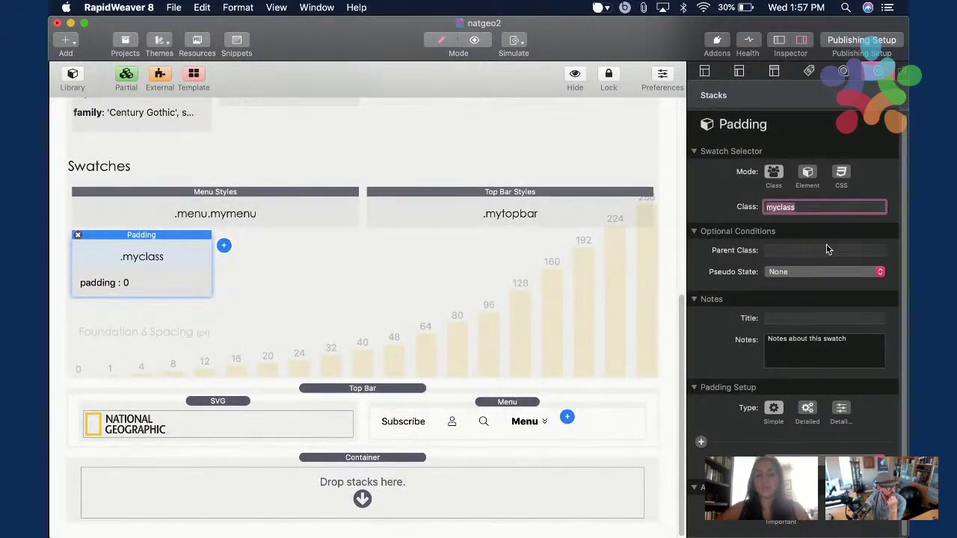
click(806, 175)
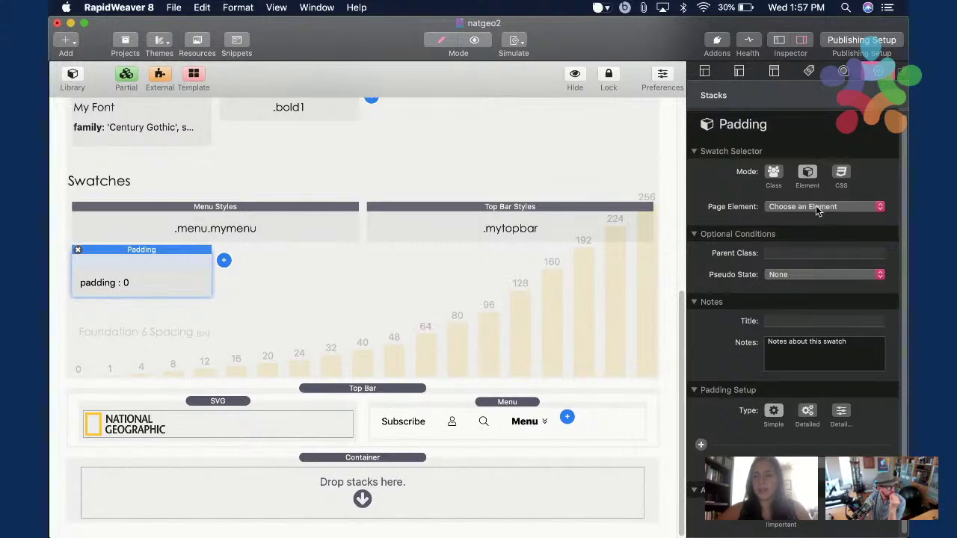
click(816, 208)
scroll(817, 211, down, 10)
key(Escape)
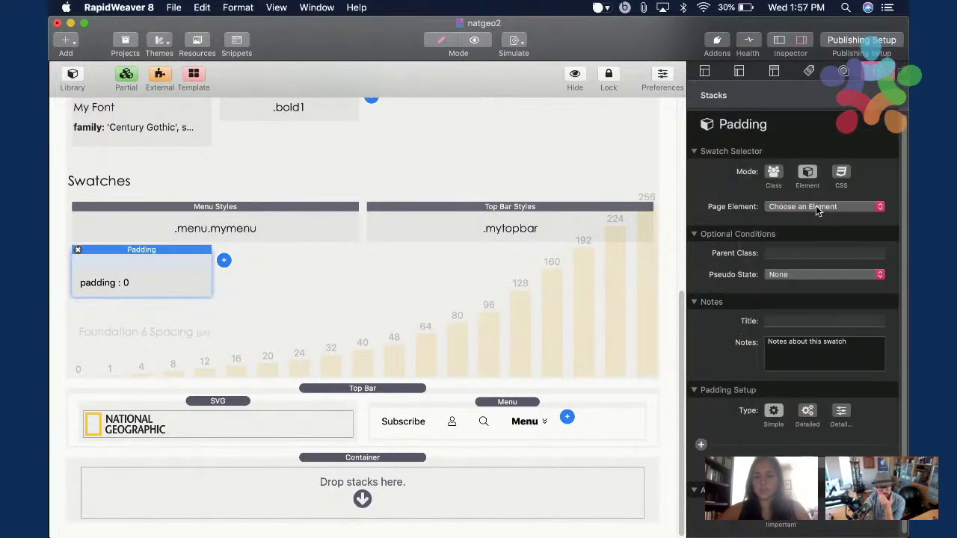
Make the Padding swatch target a custom CSS selector and set that selector to "section".
click(840, 173)
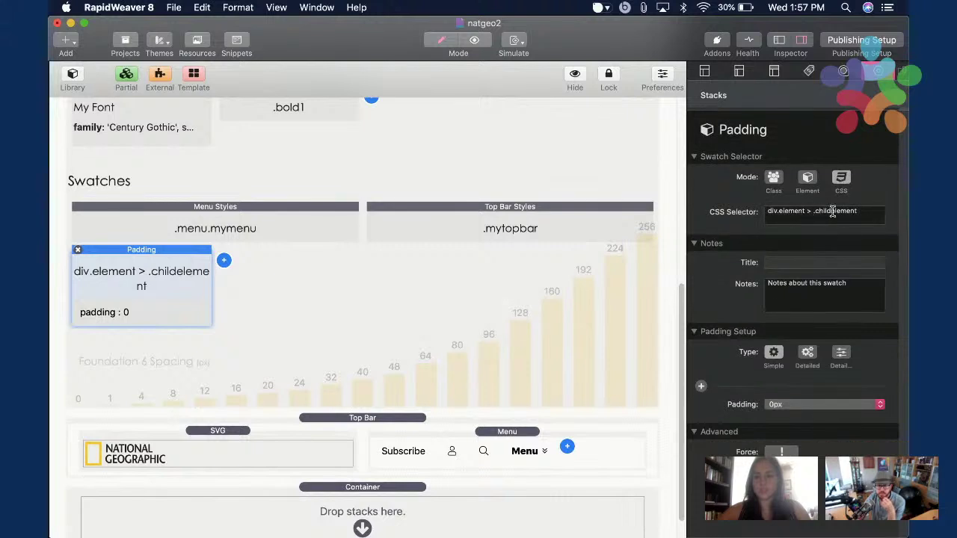
click(802, 211)
triple_click(812, 211)
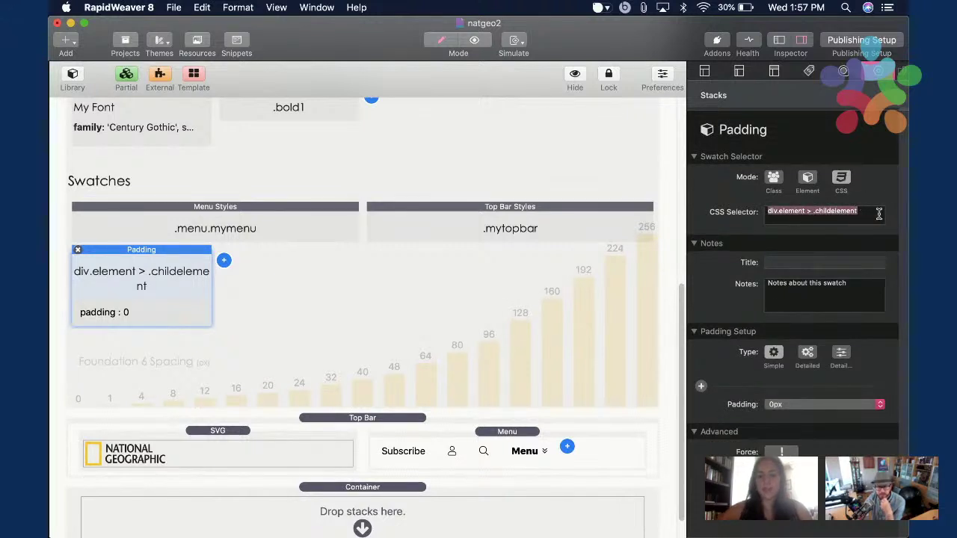
text(section)
key(Return)
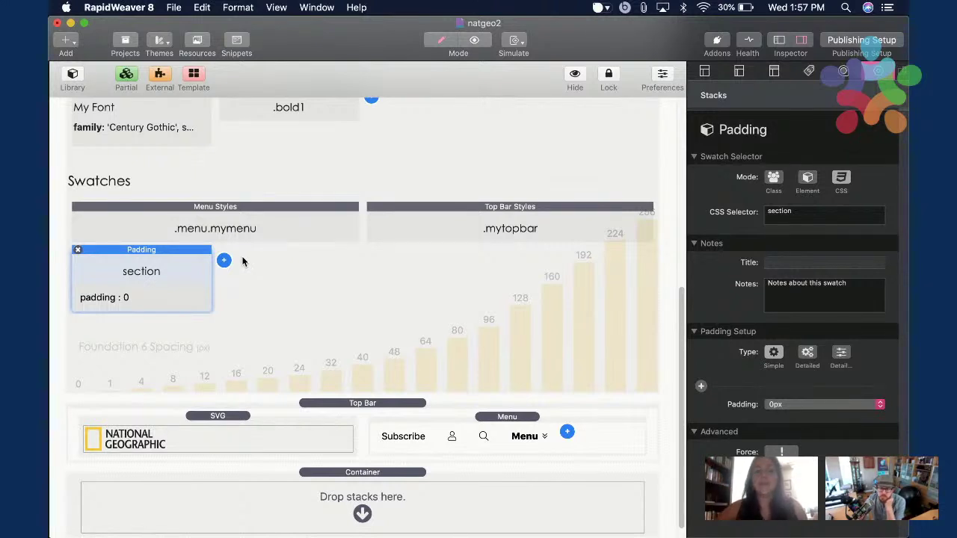
Check which HTML tags the new Container can use, without changing its tag.
click(364, 506)
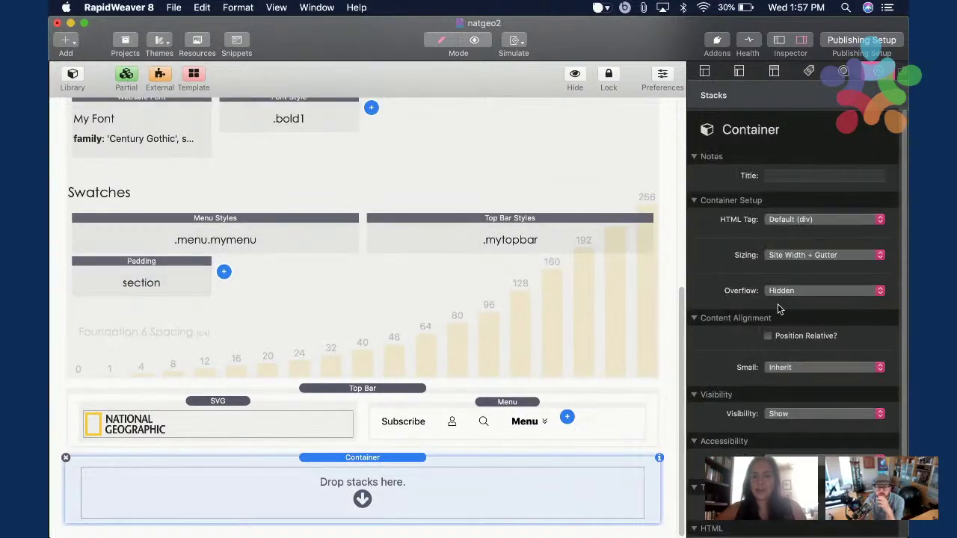
click(778, 220)
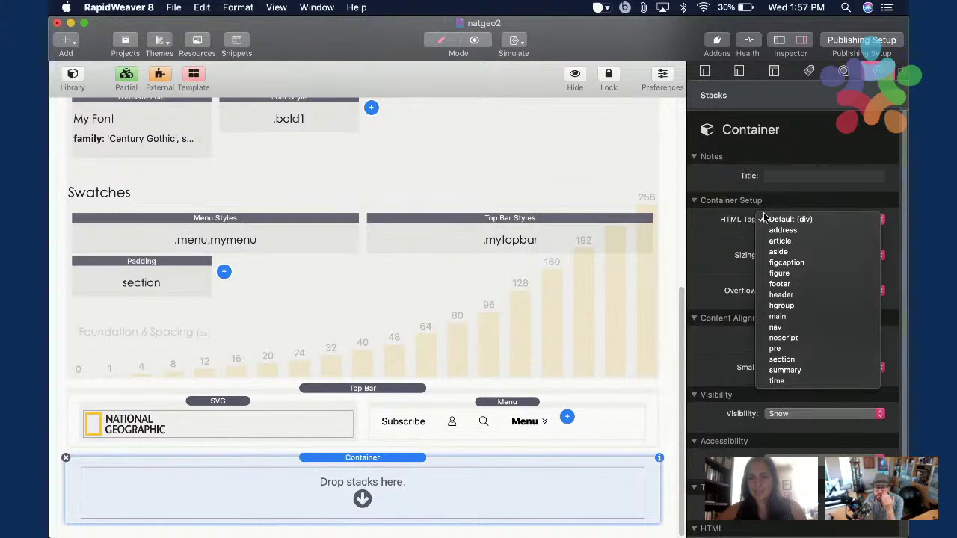
click(176, 275)
Set the padding type of the section Padding swatch to Detailed, with a separate setting for each side.
click(172, 284)
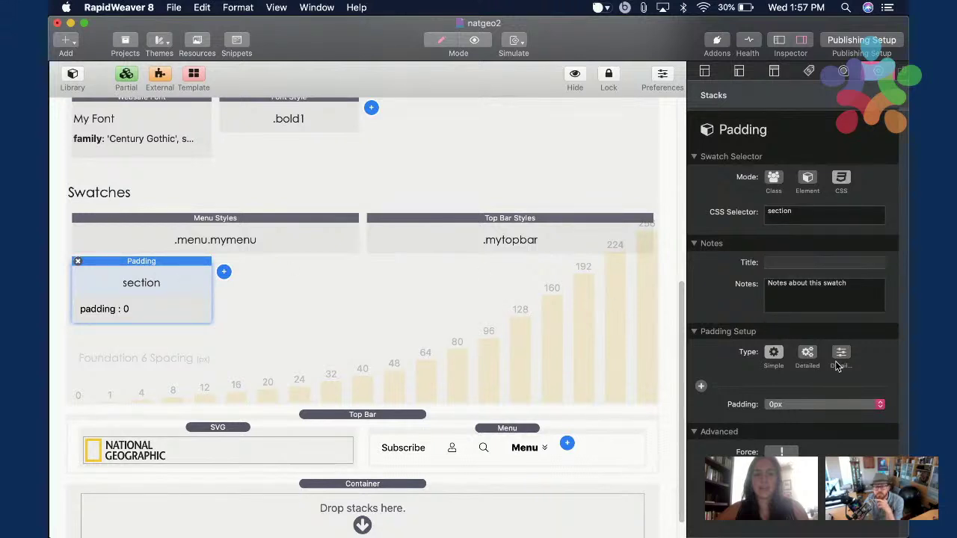
click(843, 353)
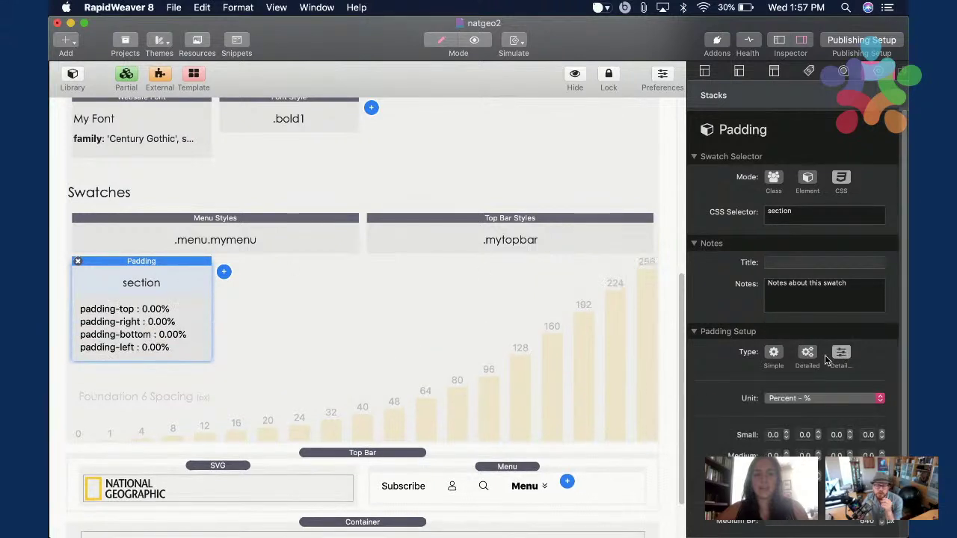
scroll(878, 358, down, 2)
scroll(877, 358, down, 2)
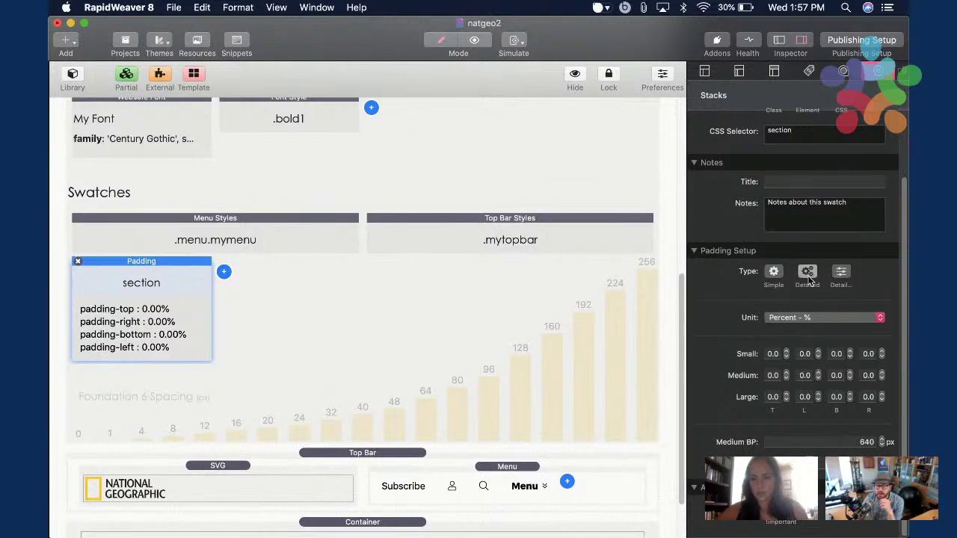
click(807, 274)
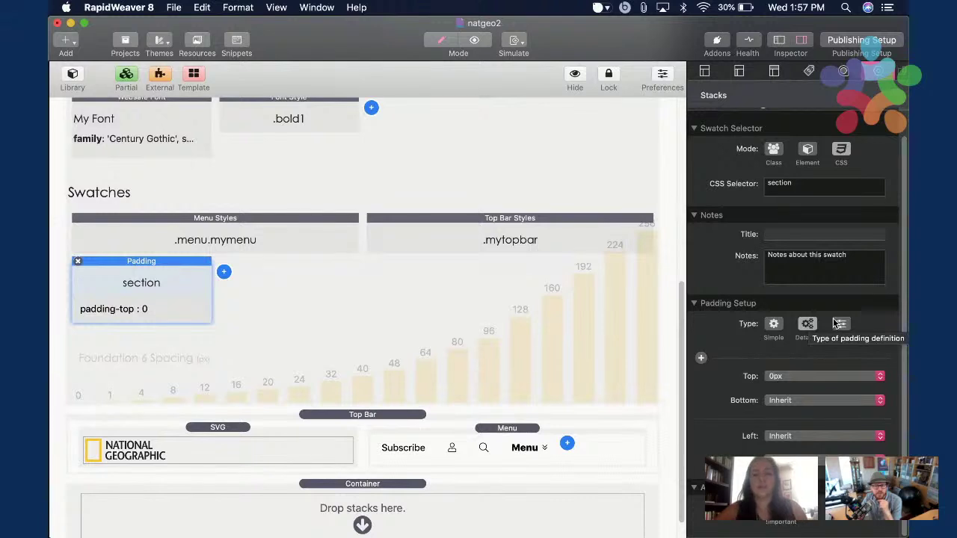
Set both the top and bottom padding of the section Padding swatch to 48px.
click(816, 375)
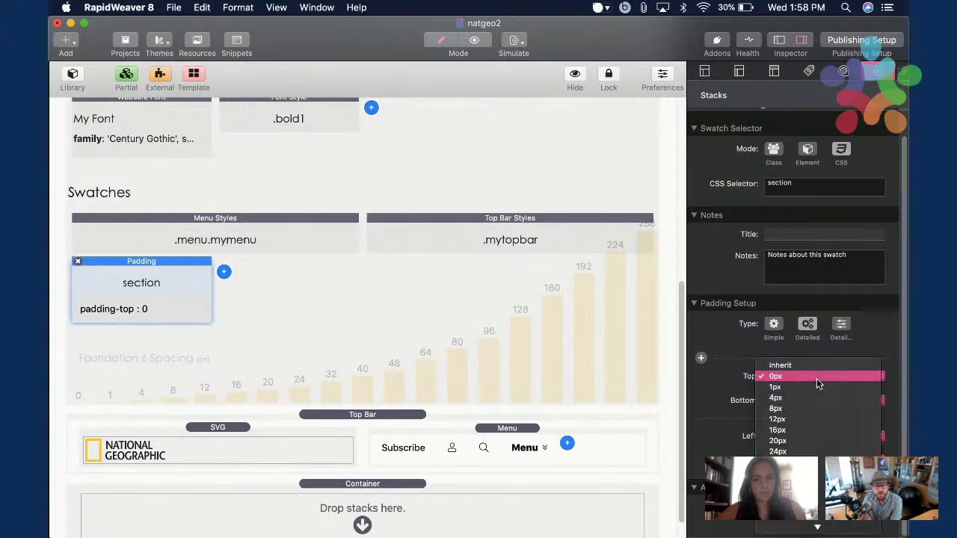
click(820, 462)
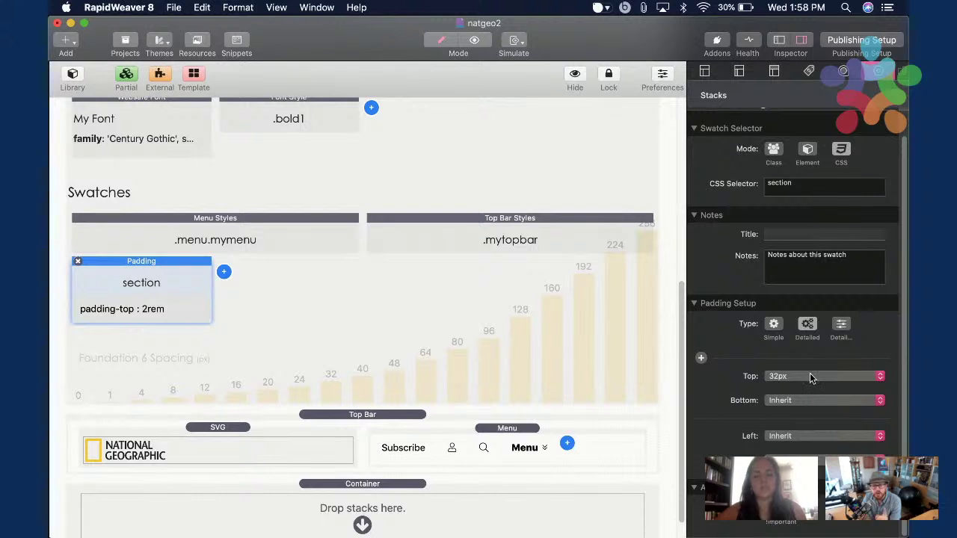
click(810, 376)
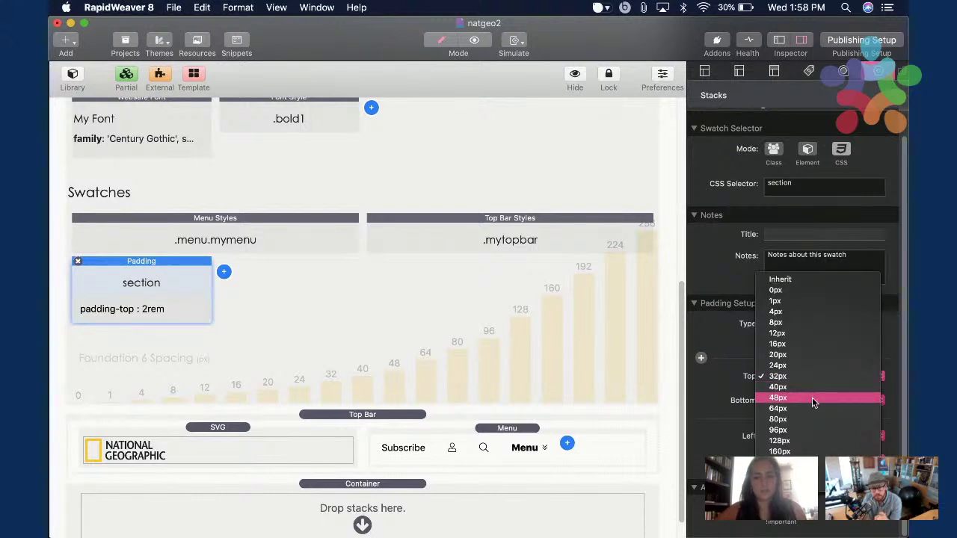
click(812, 397)
click(809, 402)
scroll(809, 444, down, 5)
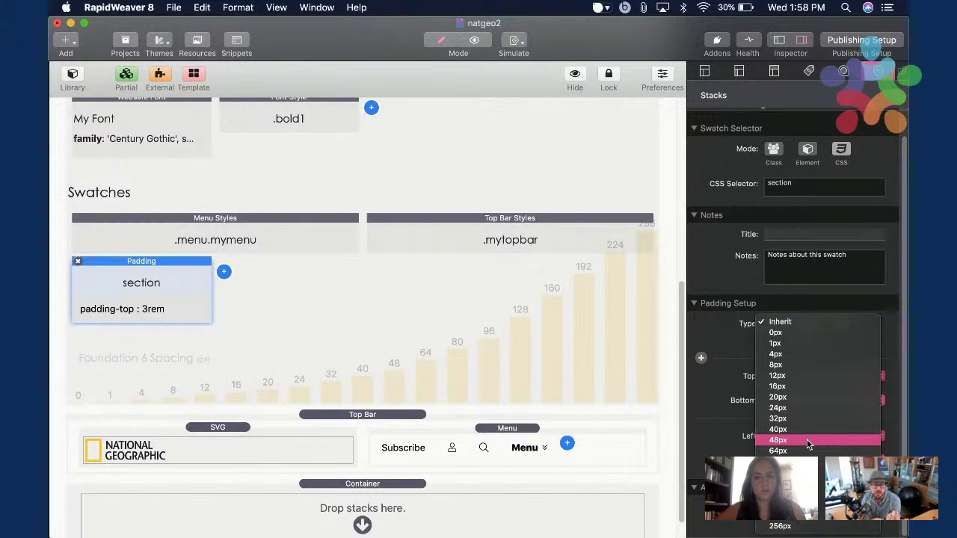
click(808, 444)
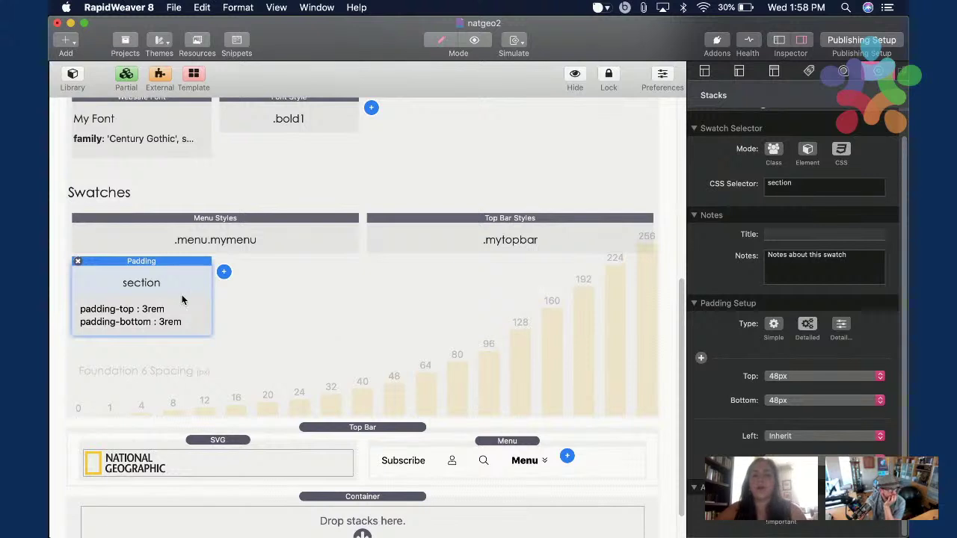
Try the section HTML tag on the Container below the Top Bar, and return the tag to Default (div).
scroll(322, 295, down, 2)
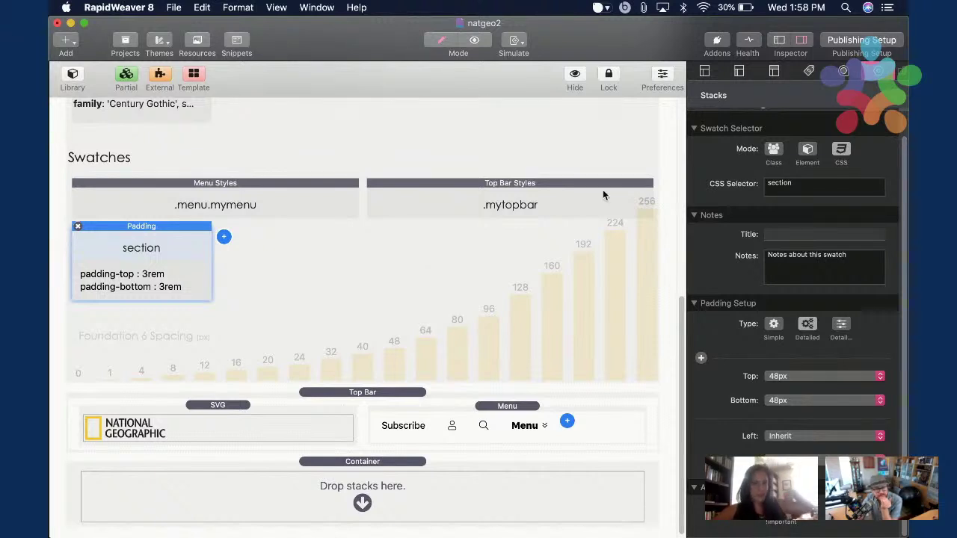
click(512, 478)
click(789, 193)
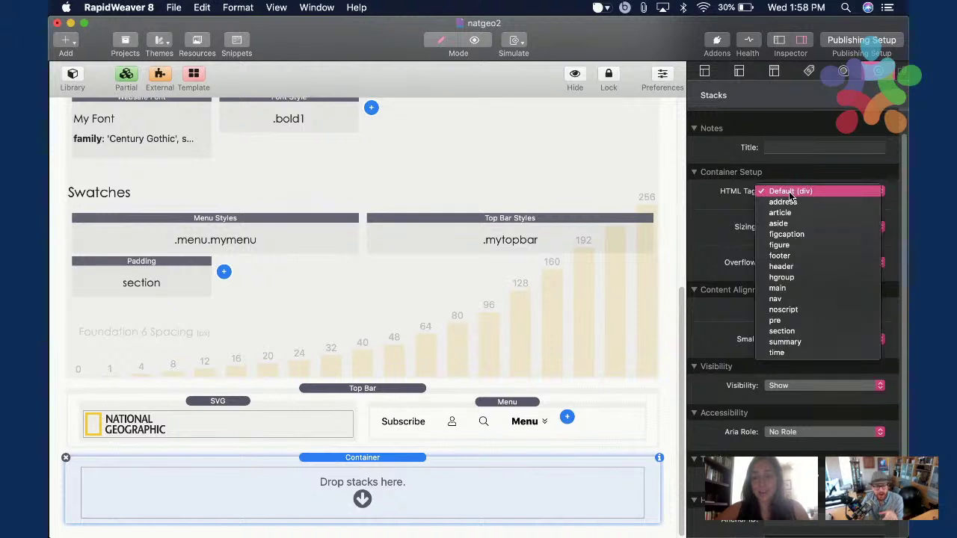
click(792, 331)
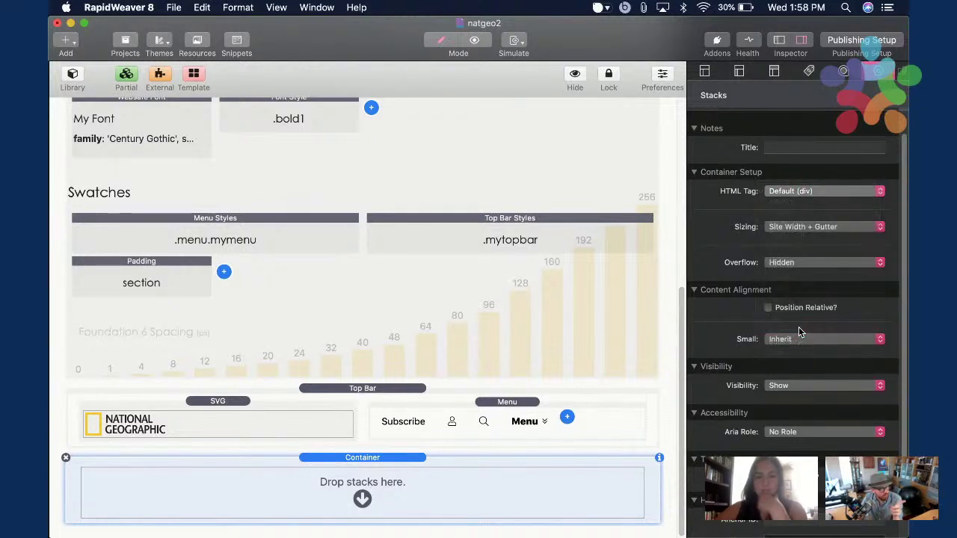
scroll(589, 281, down, 2)
click(792, 191)
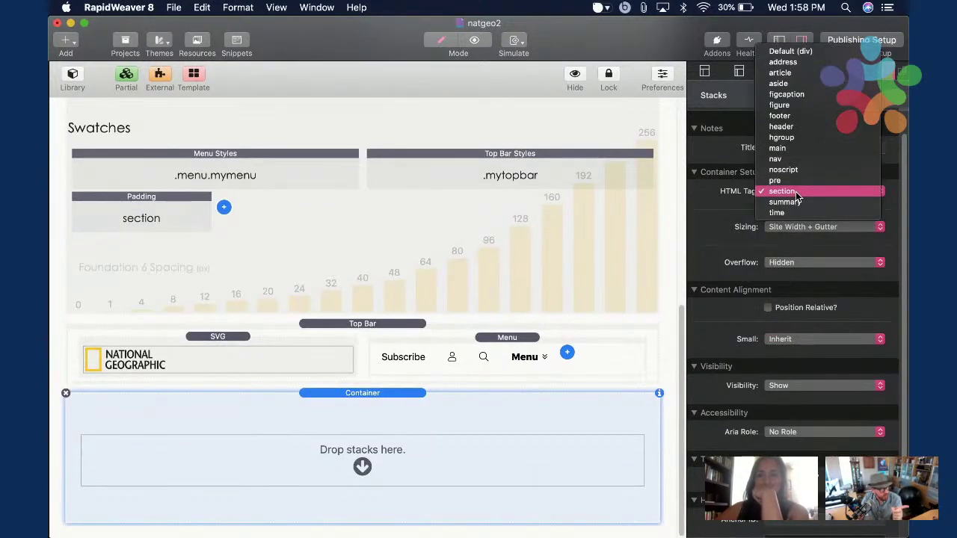
click(797, 52)
scroll(527, 302, up, 2)
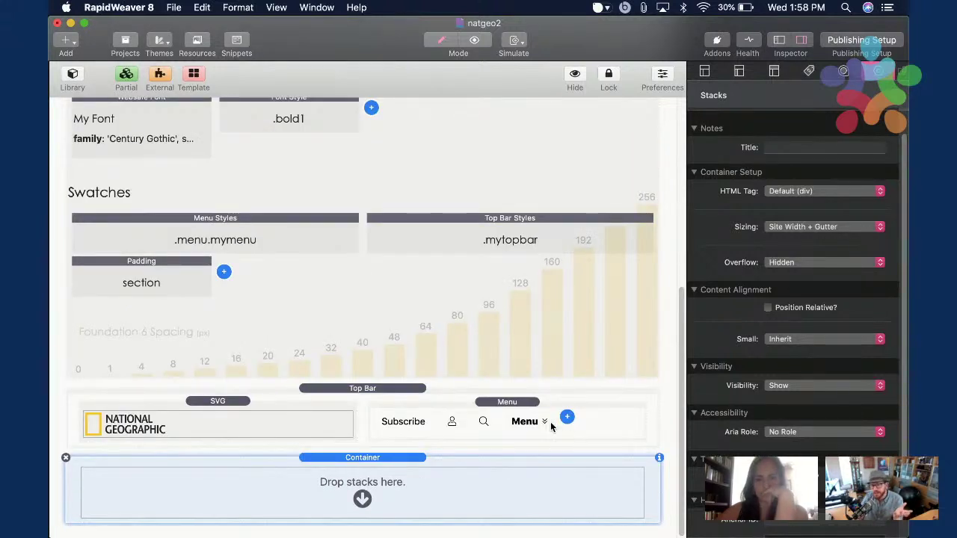
scroll(524, 312, up, 1)
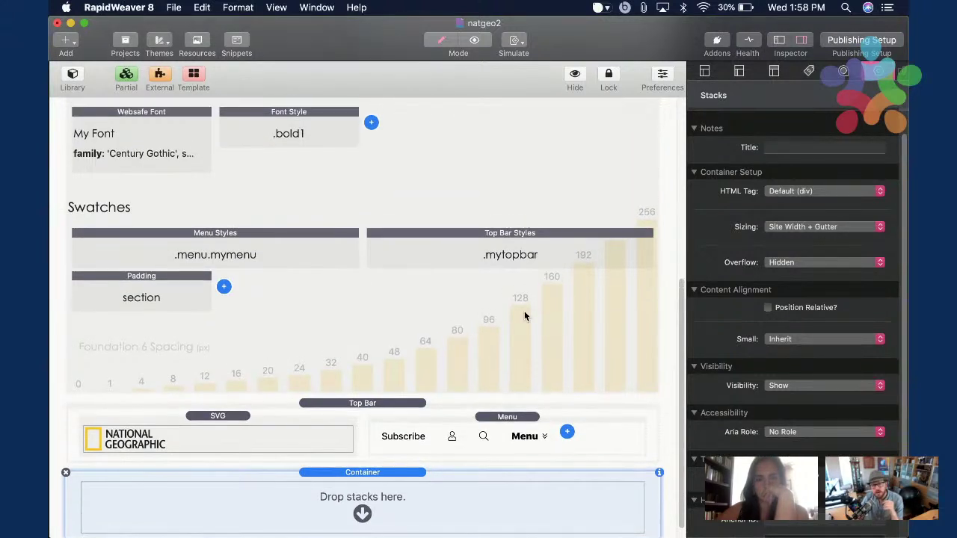
scroll(524, 315, up, 1)
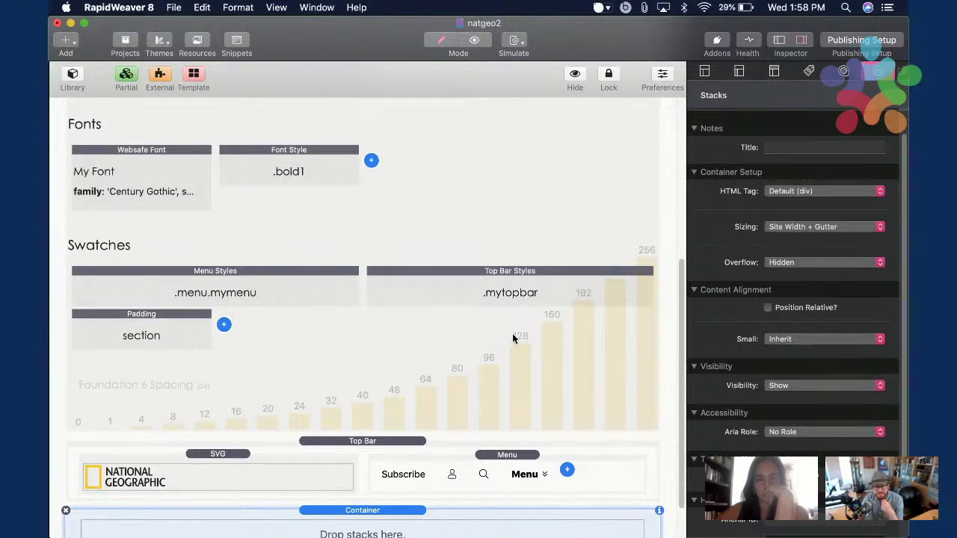
scroll(504, 365, down, 2)
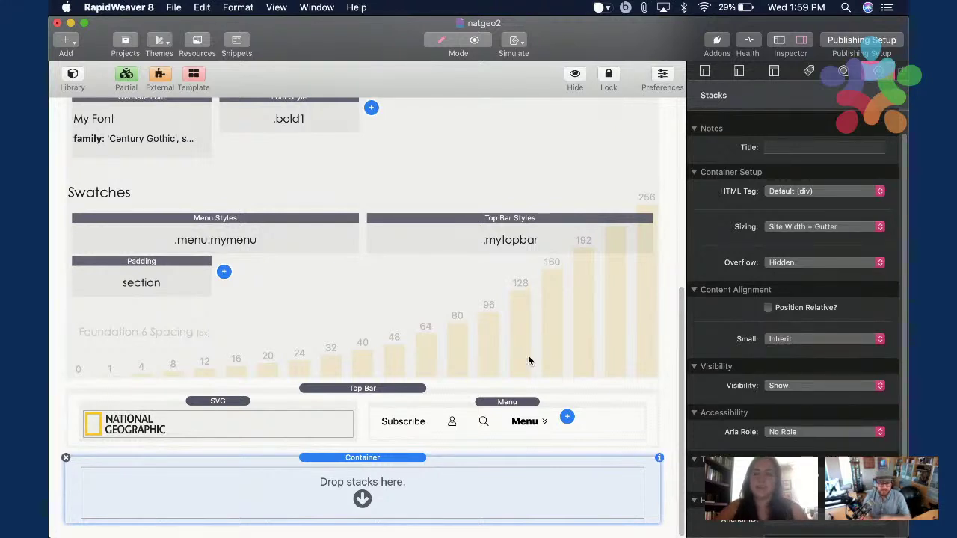
scroll(757, 351, down, 5)
scroll(712, 262, up, 3)
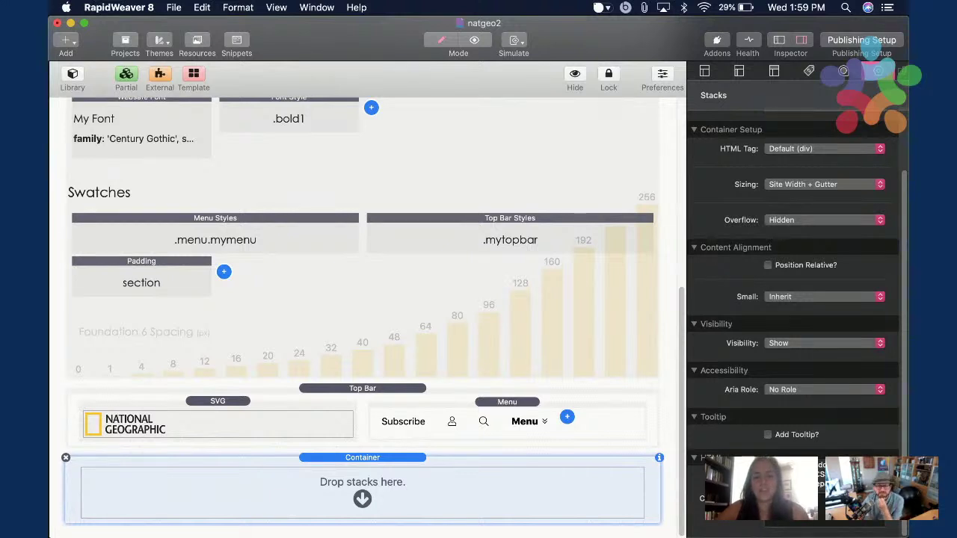
Replace the custom class of the Menu item in the Top Bar with "font-bold".
click(529, 422)
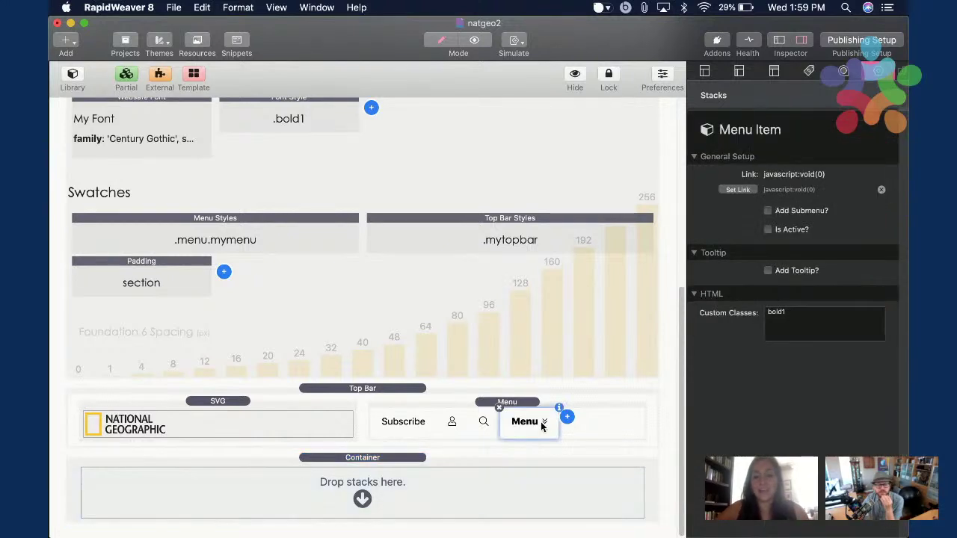
click(805, 335)
text(font-)
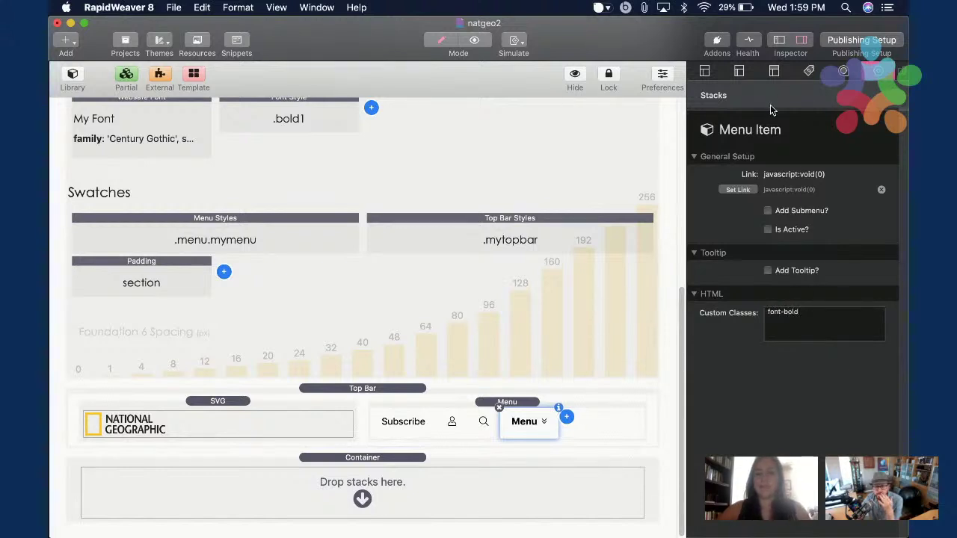
Preview the page to check the Menu item in the header, and return to editing with its settings shown.
click(801, 41)
key(super+r)
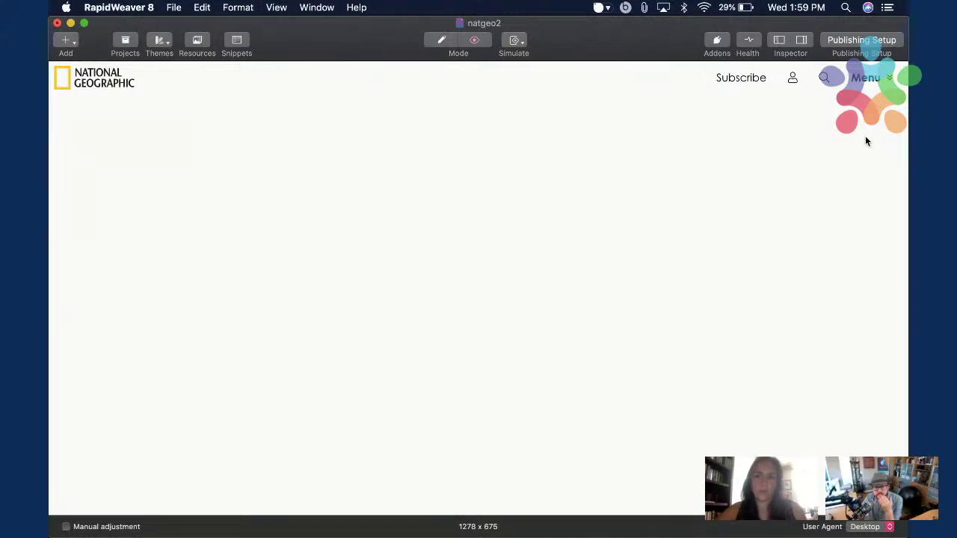
key(super+r)
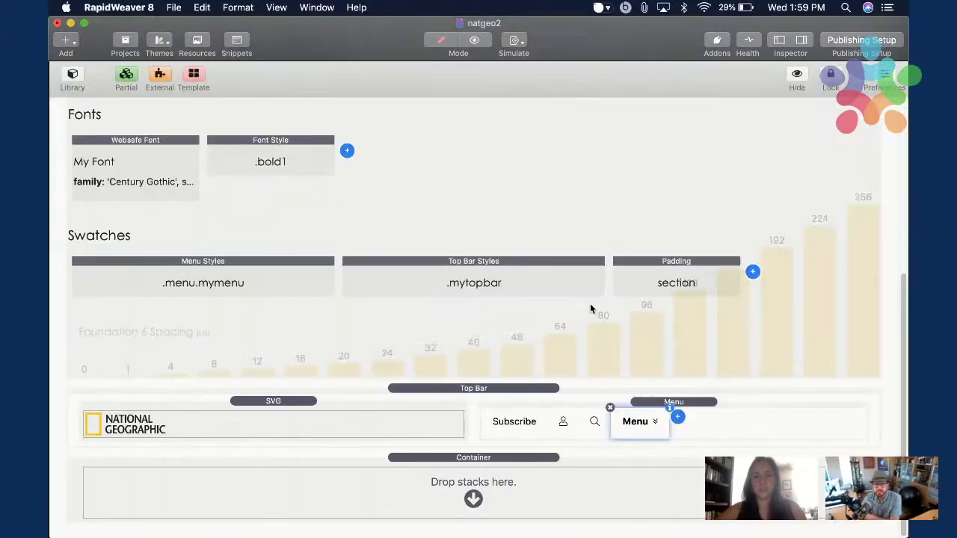
click(802, 40)
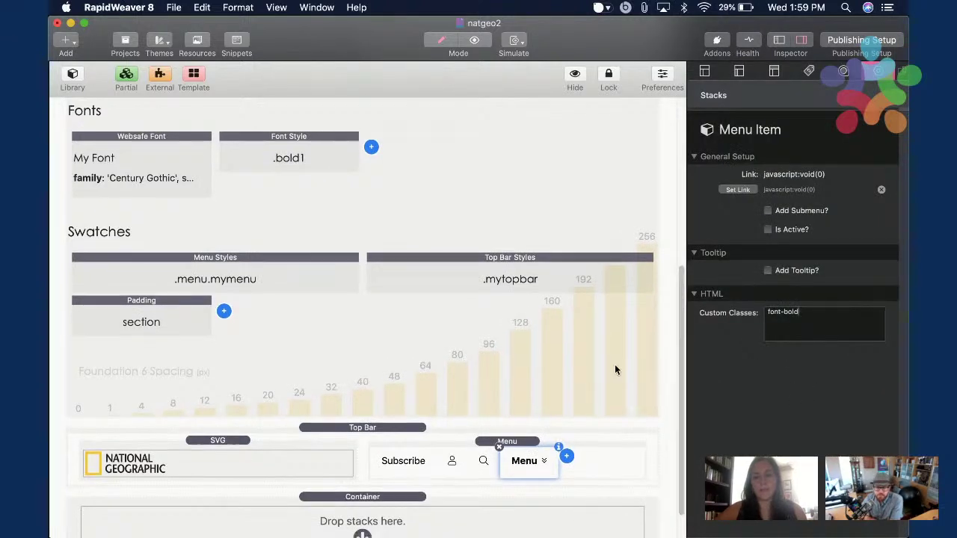
scroll(615, 365, down, 2)
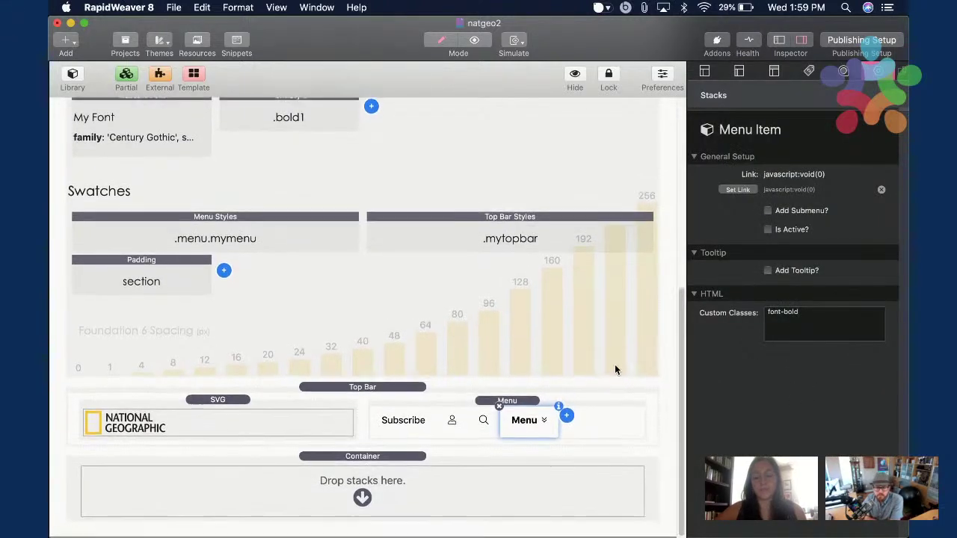
Apply the section HTML tag to the Container and look over its padding and remaining settings.
click(536, 470)
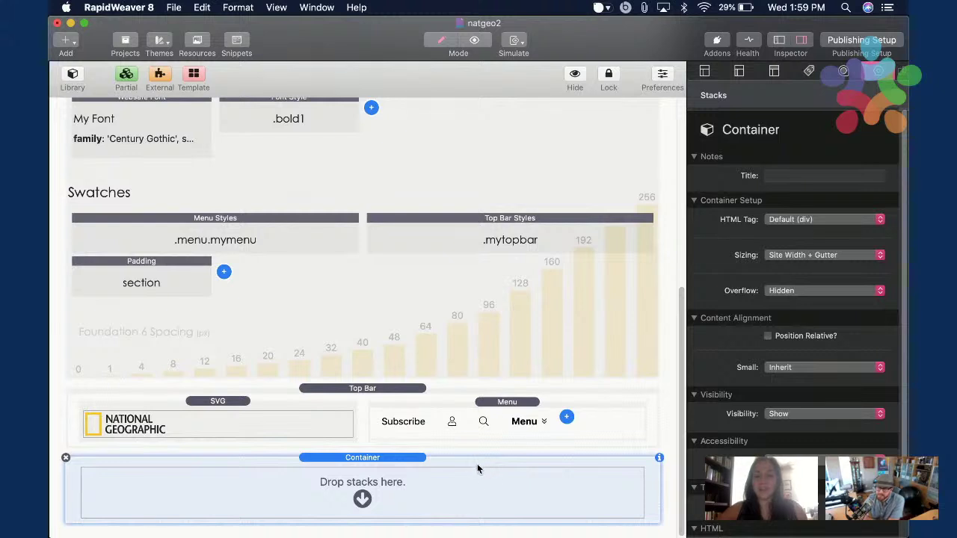
click(784, 222)
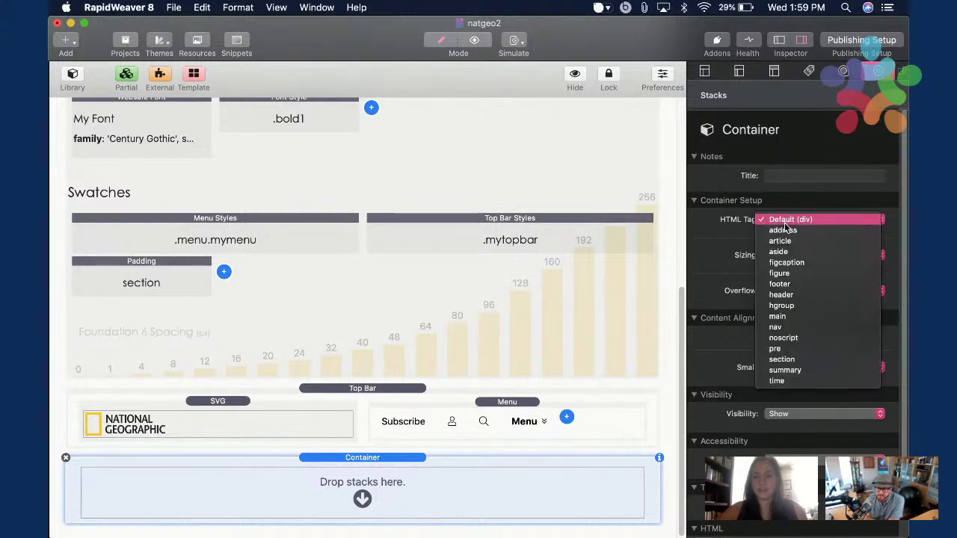
click(791, 359)
scroll(385, 336, down, 1)
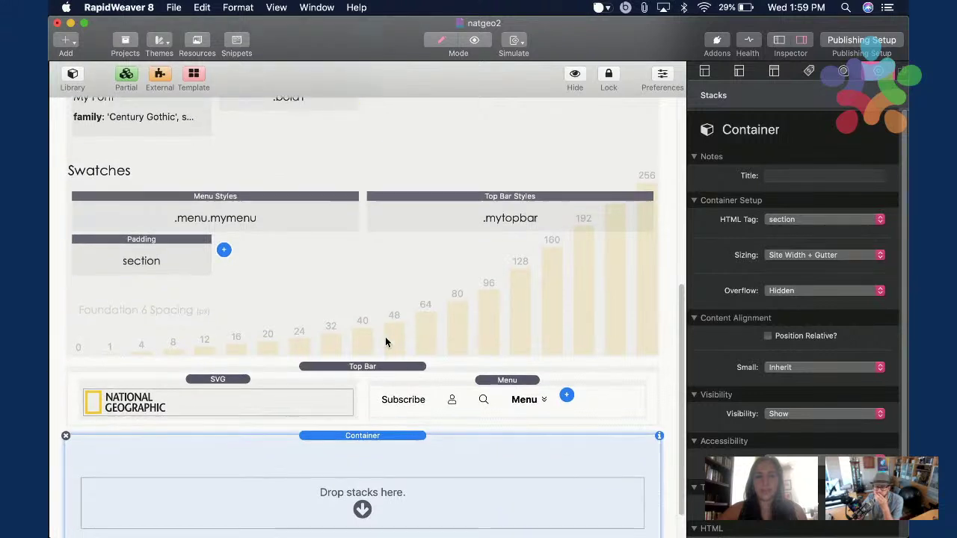
scroll(351, 269, up, 2)
scroll(389, 349, down, 3)
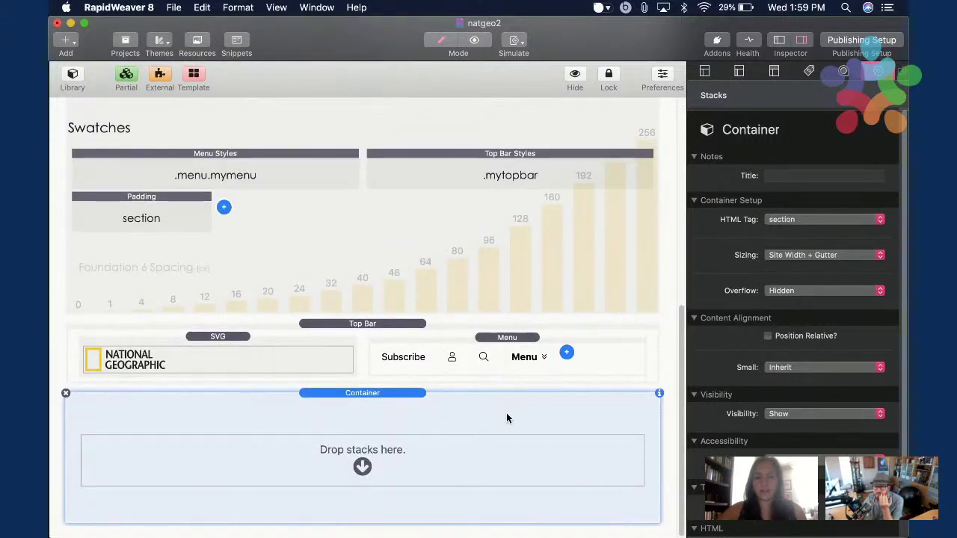
scroll(726, 421, down, 4)
scroll(726, 421, up, 2)
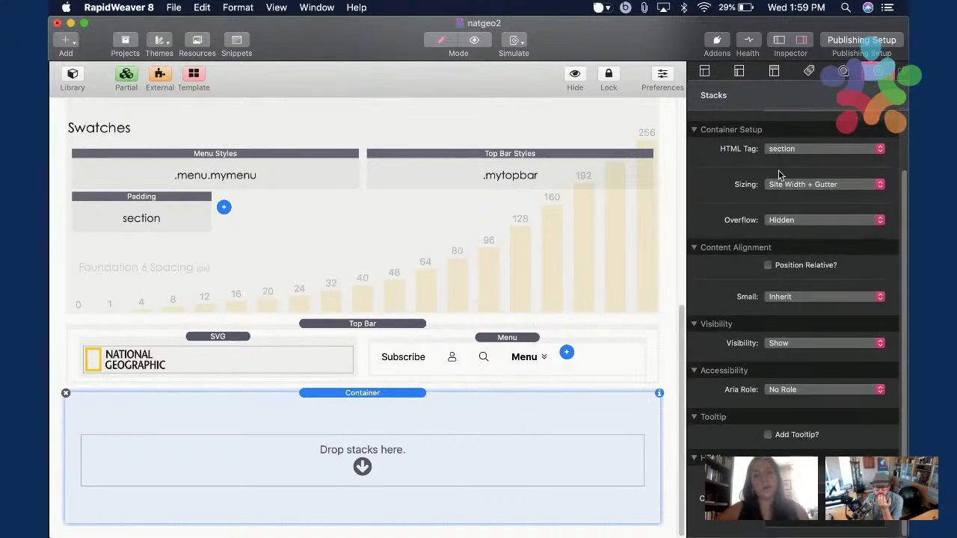
Reset the Container's HTML tag to Default (div) and try padding it with custom classes such as "pt:32" and a "py:" class.
click(798, 150)
click(798, 10)
scroll(546, 309, up, 2)
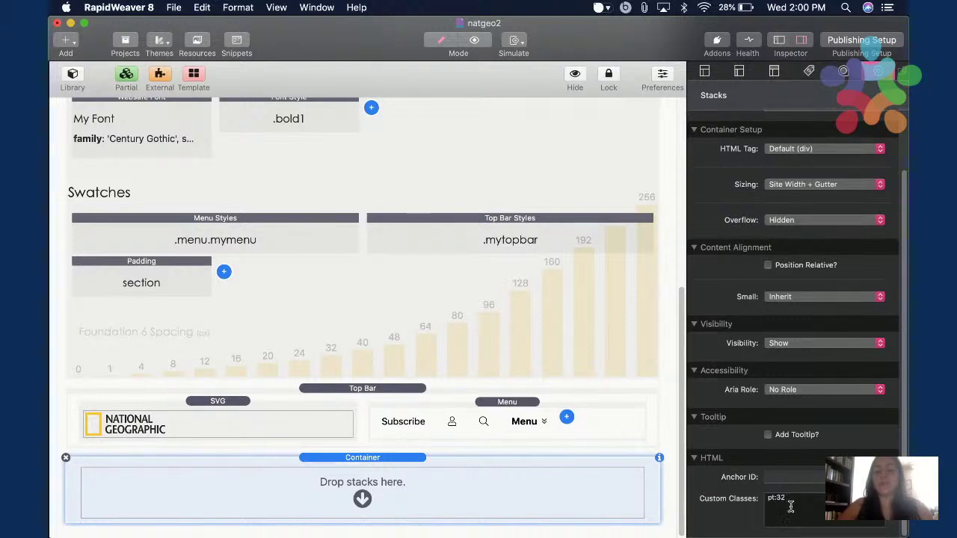
key(Return)
scroll(595, 433, down, 1)
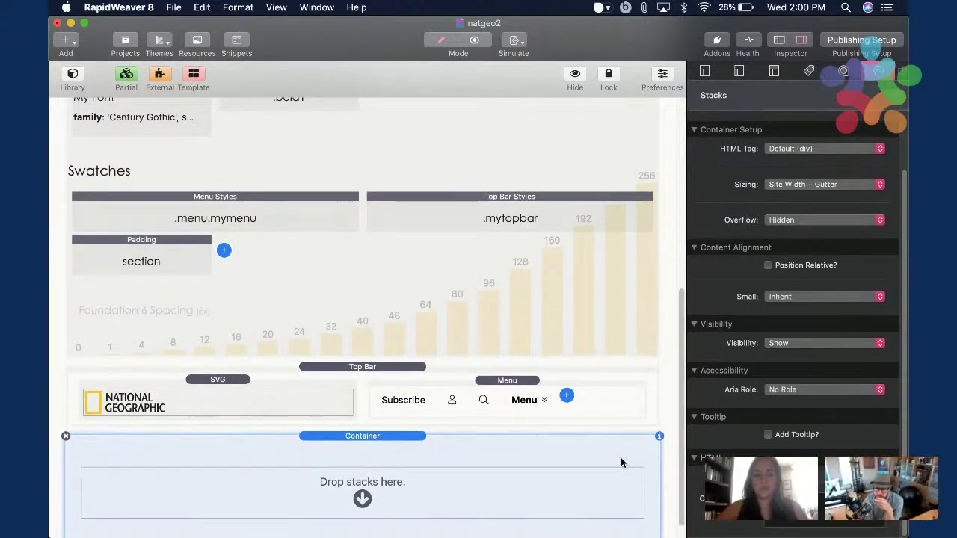
key(Return)
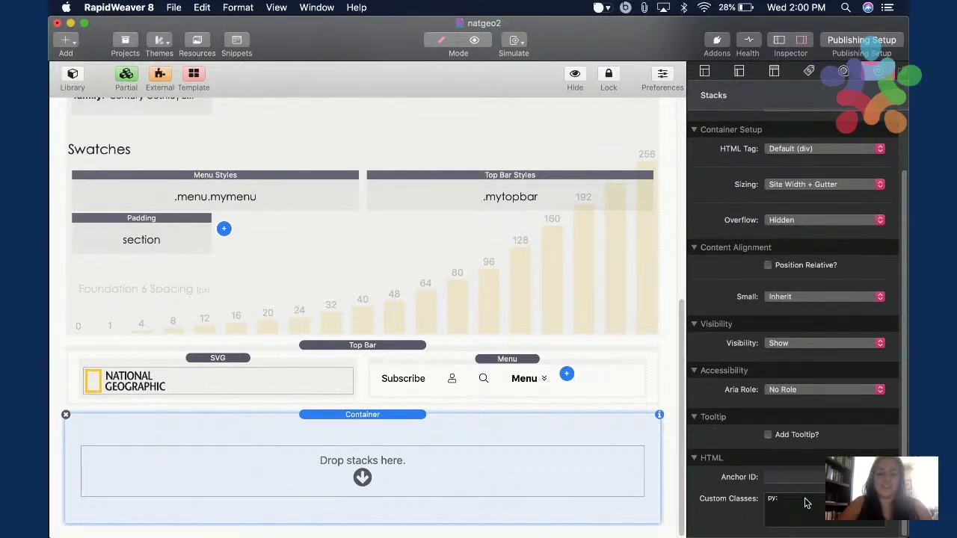
key(Return)
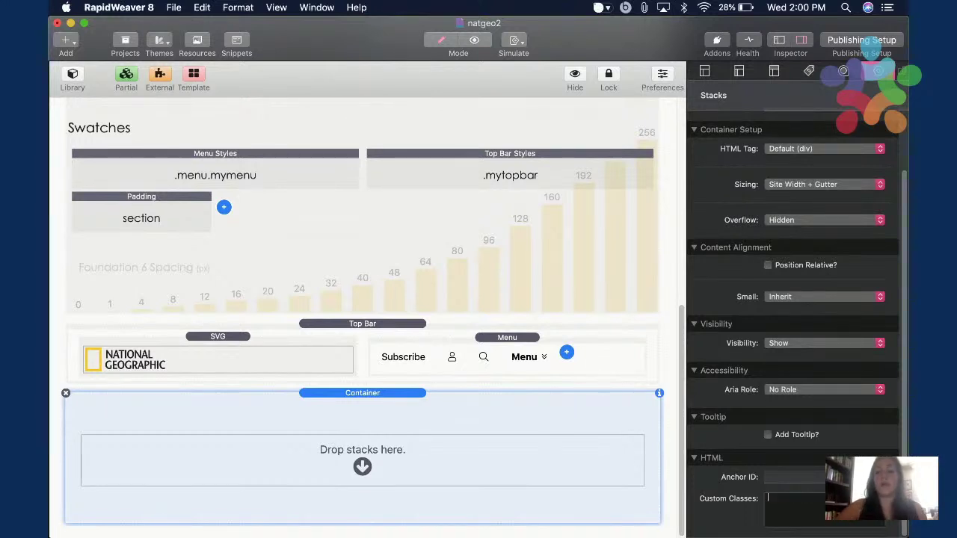
Set the Container's HTML tag to section and give the Container a black background.
click(808, 154)
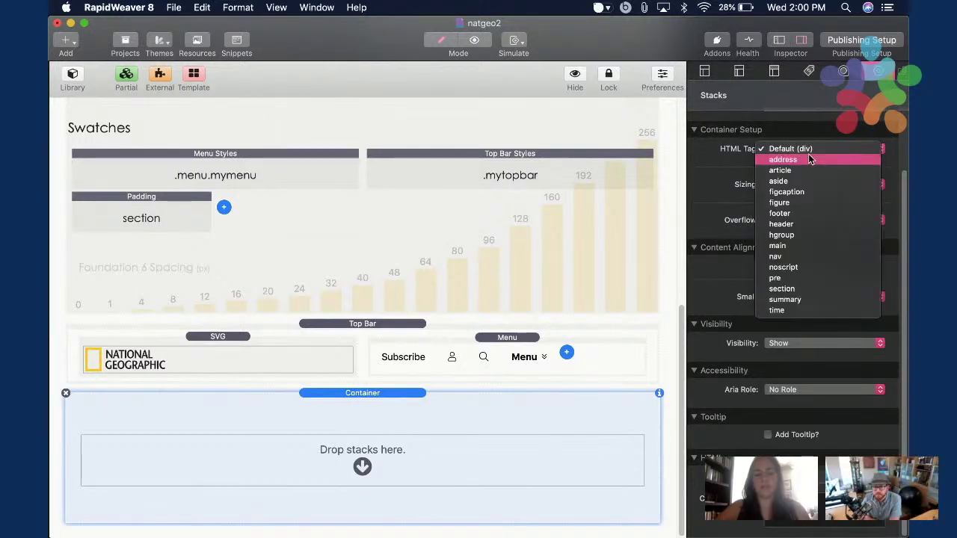
click(781, 288)
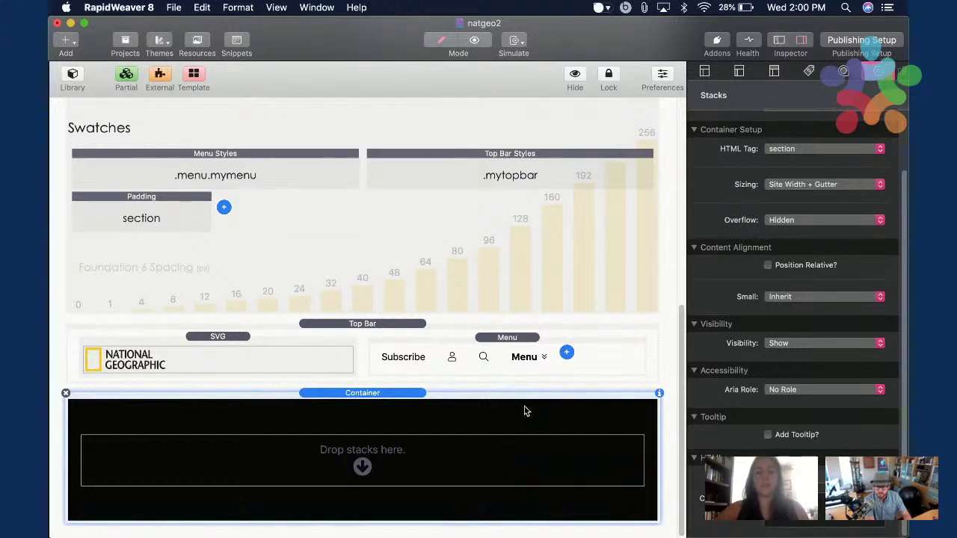
Switch to Chrome to examine the Latest Stories section of nationalgeographic.com, and return to RapidWeaver.
key(super+Tab)
scroll(531, 224, down, 2)
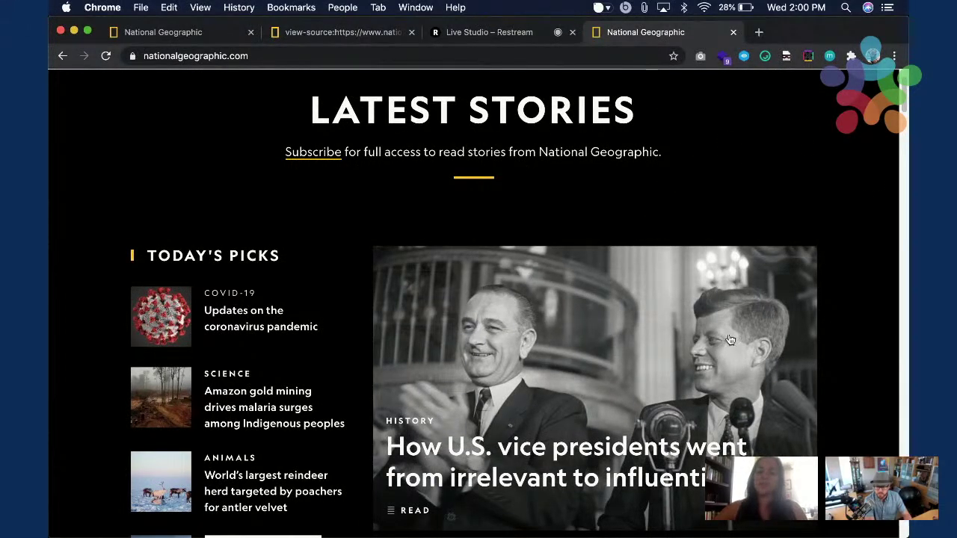
scroll(838, 252, down, 5)
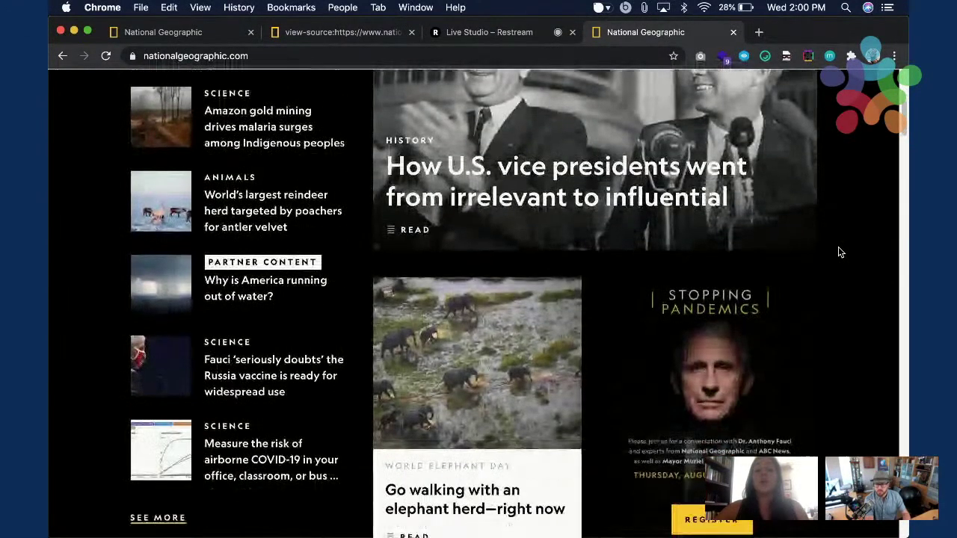
scroll(838, 252, up, 3)
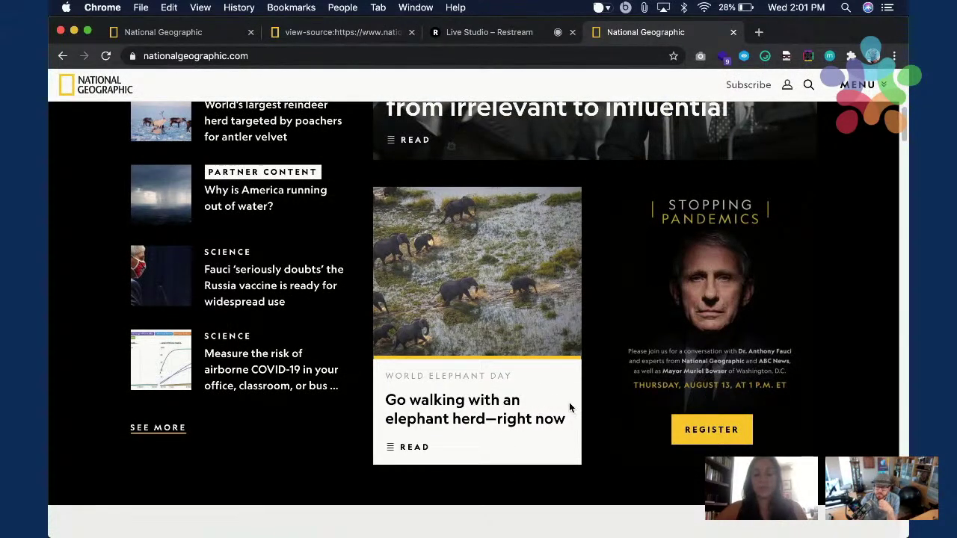
key(super+Tab)
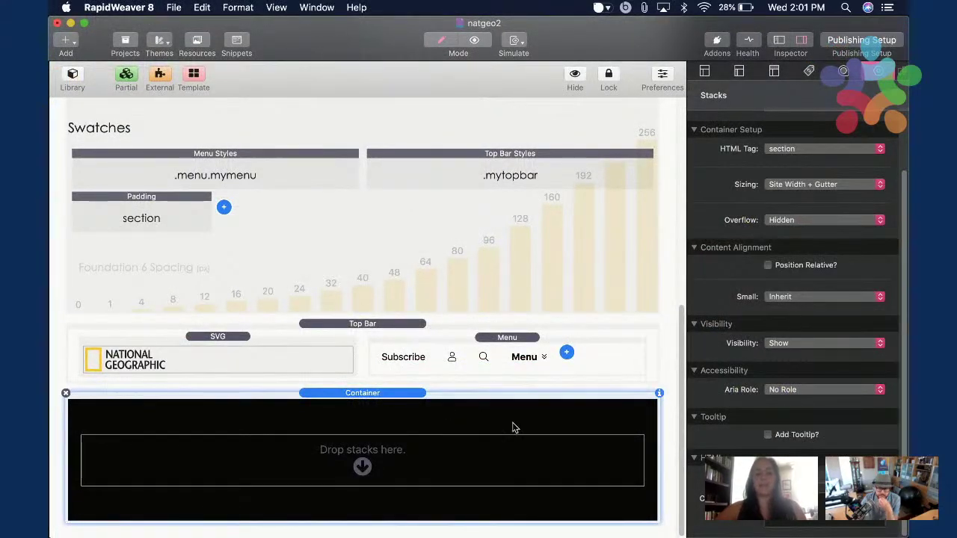
Switch to Chrome to examine the black Latest Stories section's layout and end on nationalgeographic.com, and return to RapidWeaver.
key(super+Tab)
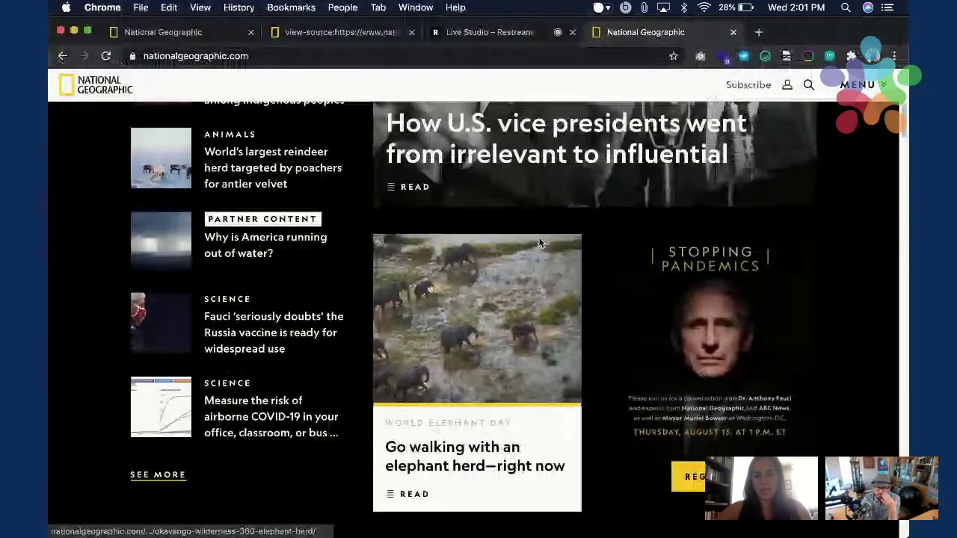
scroll(538, 237, up, 3)
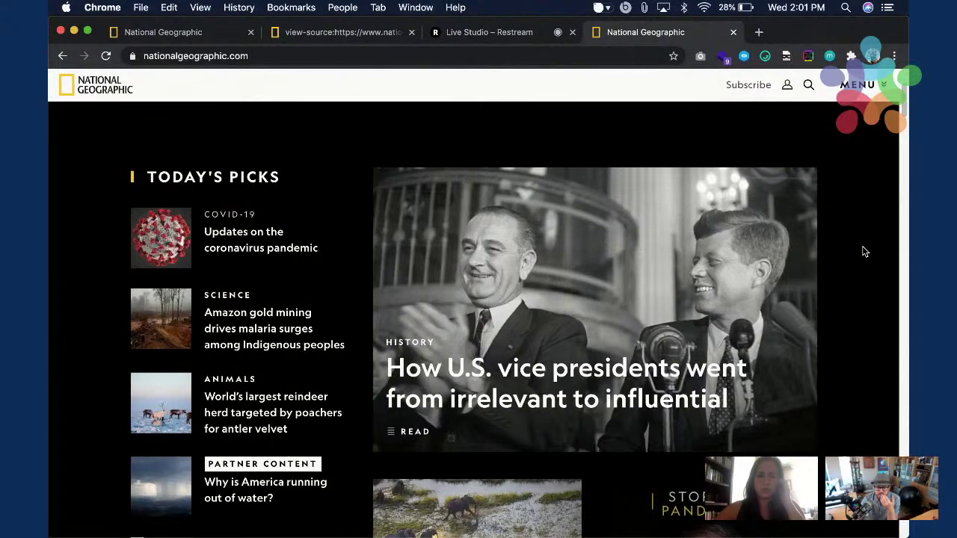
scroll(864, 253, down, 3)
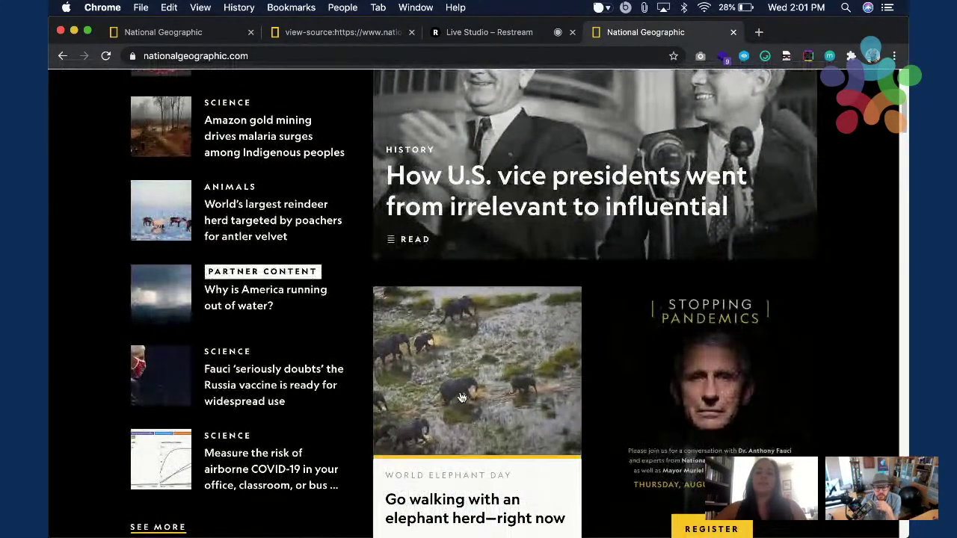
scroll(503, 465, down, 1)
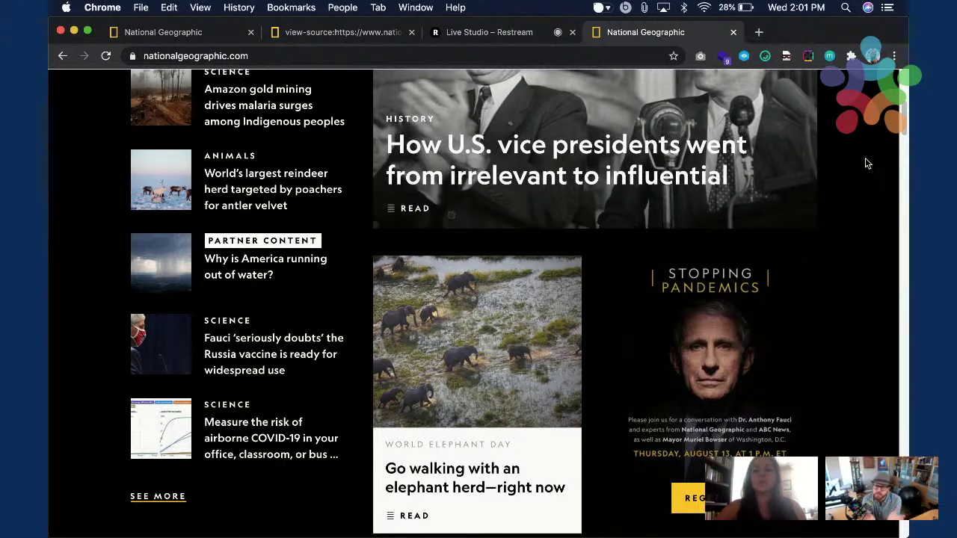
scroll(865, 163, down, 4)
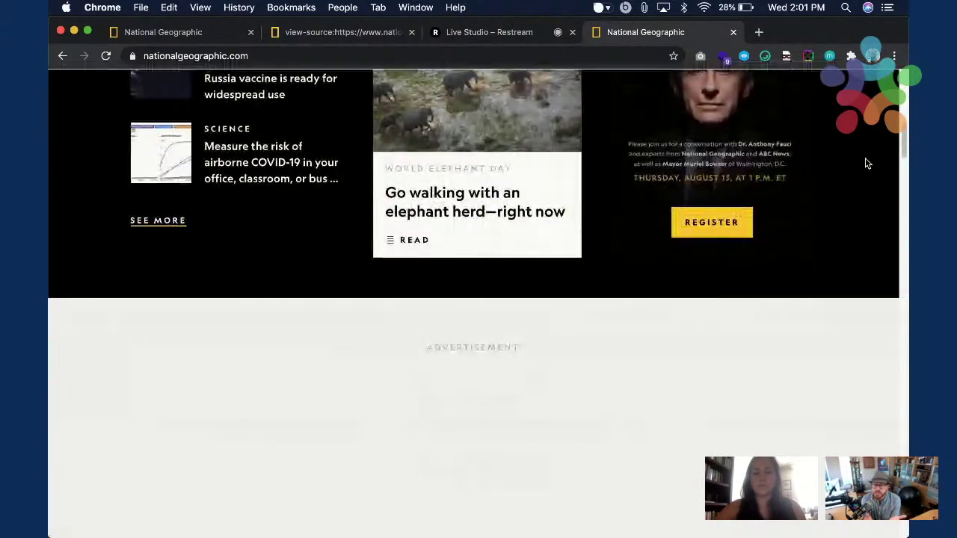
scroll(865, 163, up, 3)
scroll(864, 163, up, 3)
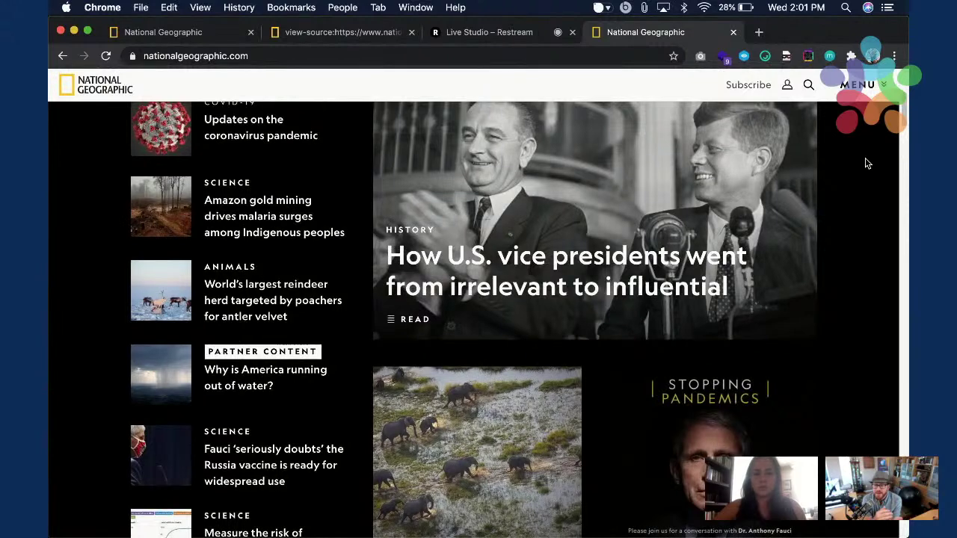
scroll(865, 163, up, 2)
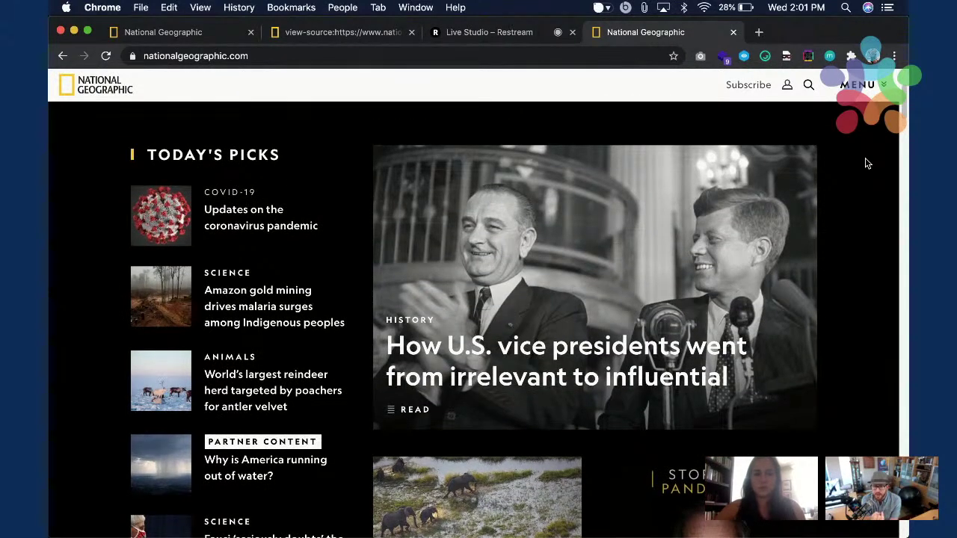
scroll(867, 163, up, 3)
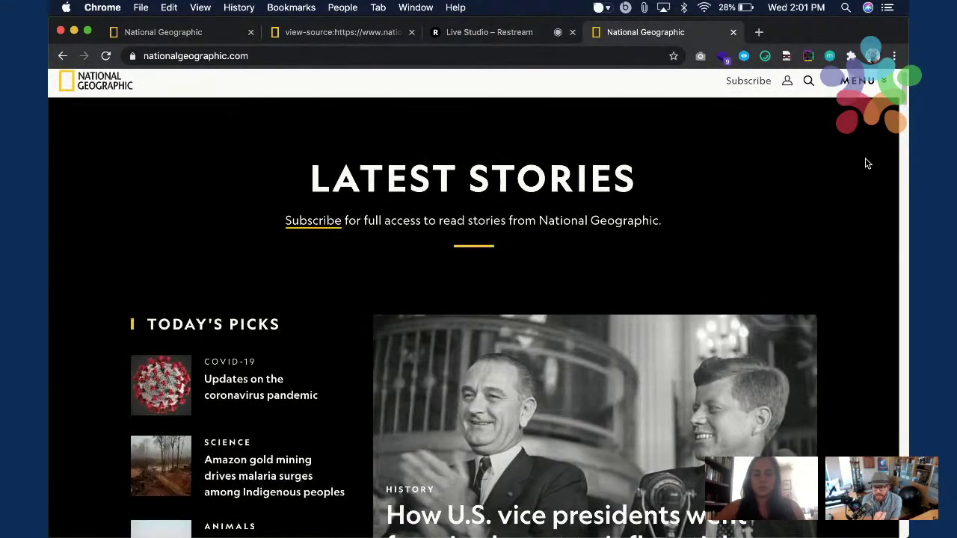
scroll(867, 163, down, 2)
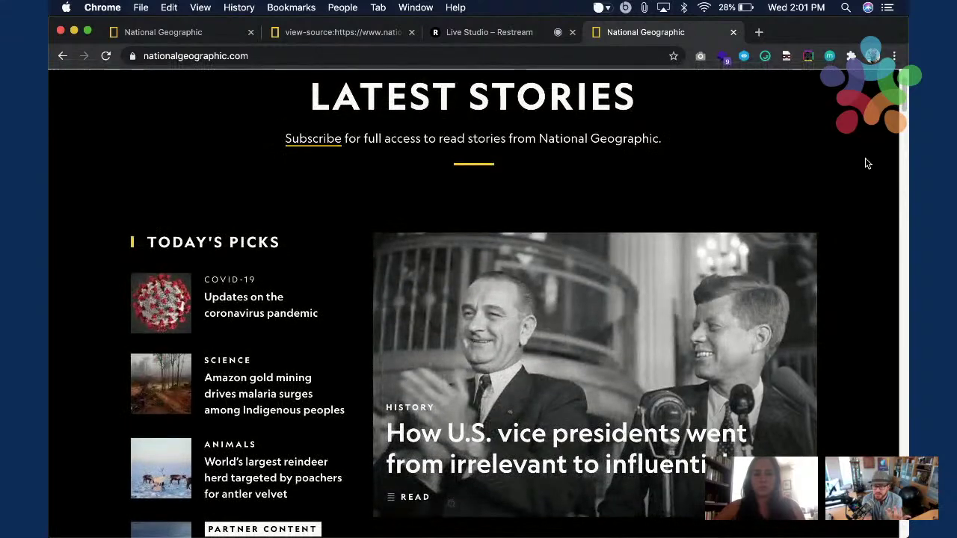
scroll(867, 163, down, 3)
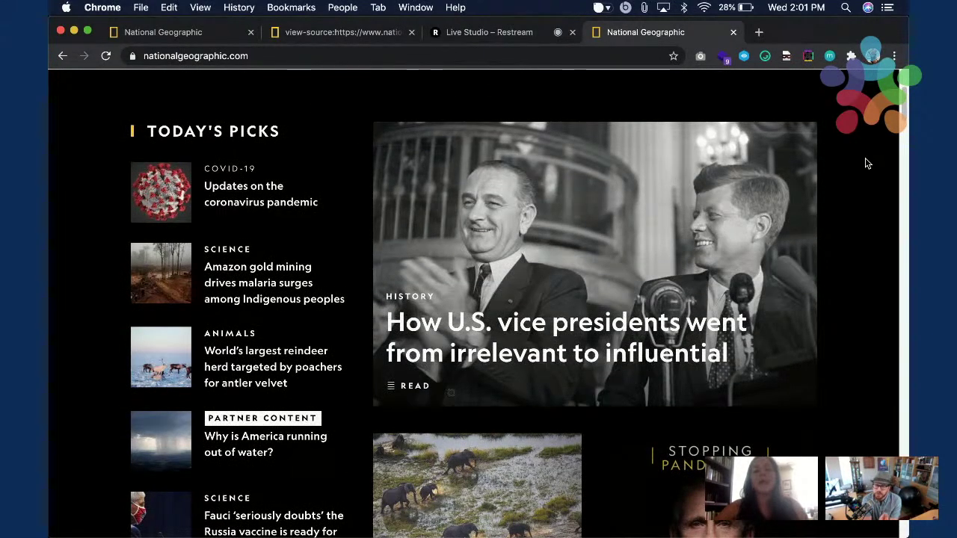
key(super+Tab)
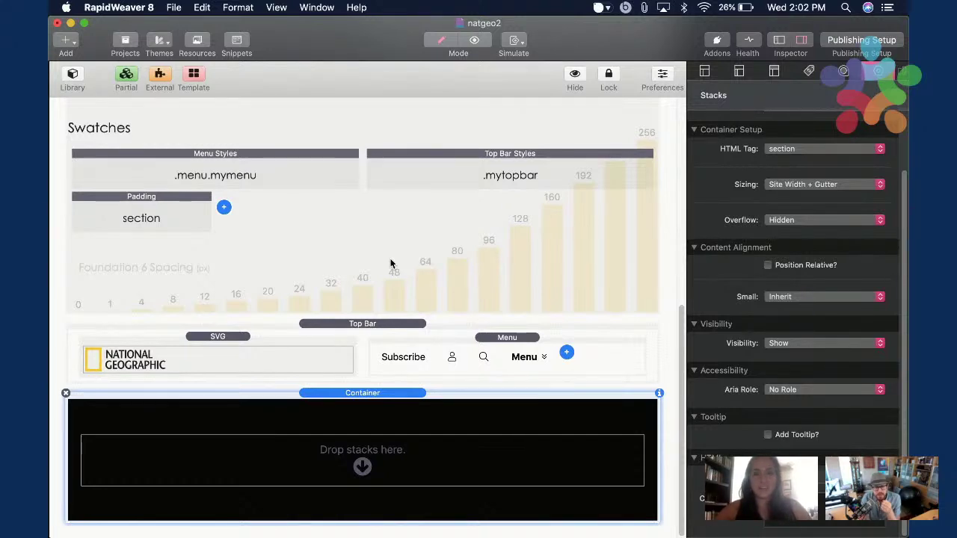
Check the Restream Live Studio chat in Chrome and return to RapidWeaver.
key(super+Tab)
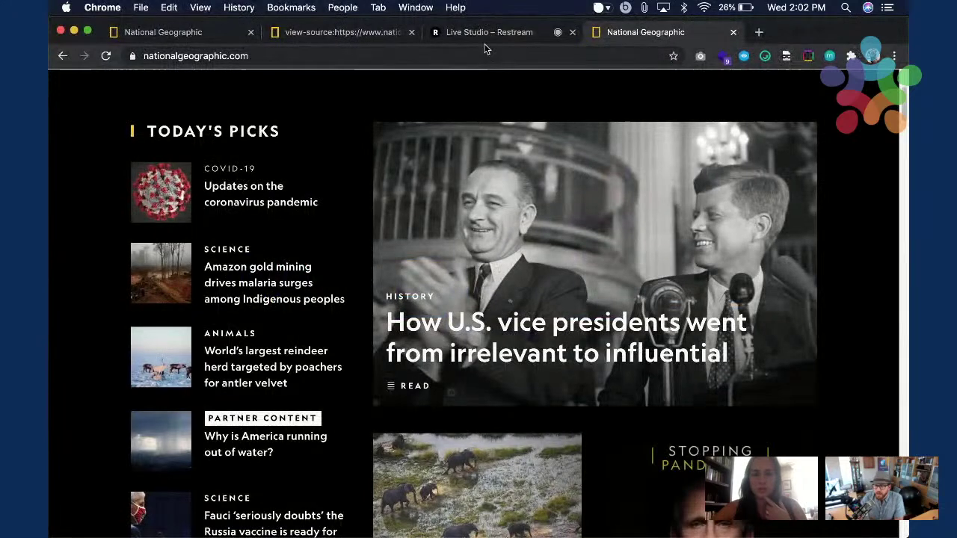
click(486, 30)
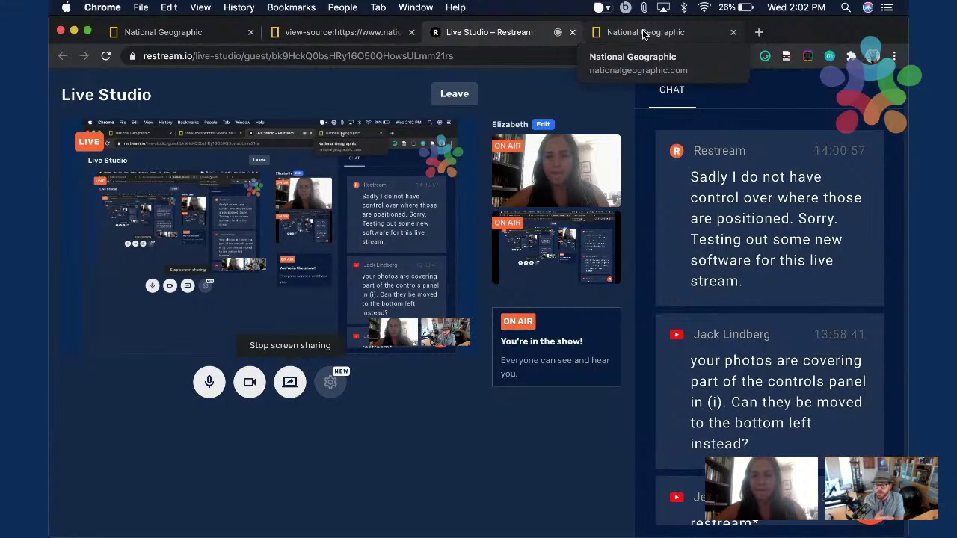
click(646, 33)
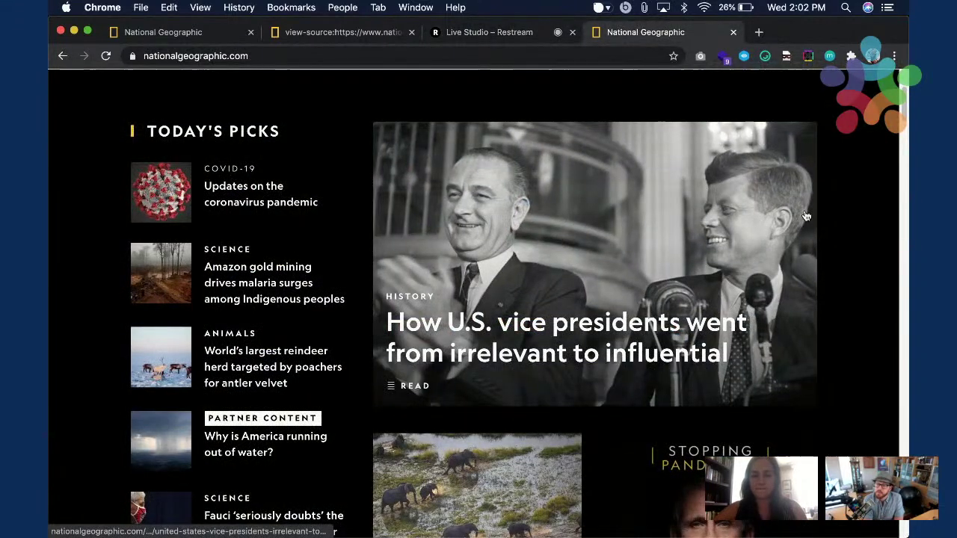
scroll(835, 229, up, 3)
key(super+Tab)
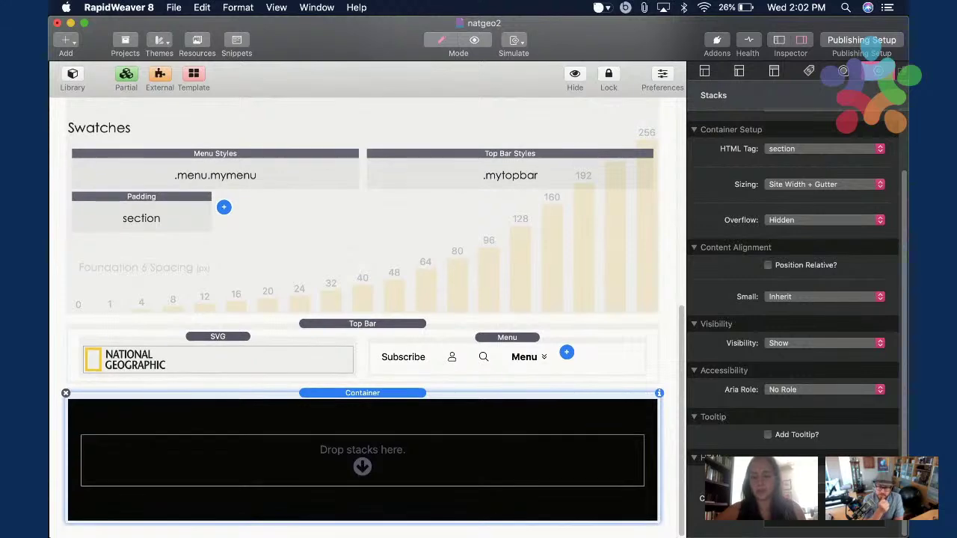
Select the Site Styles stack and look over its layout, sizing, color and text settings.
scroll(543, 282, up, 10)
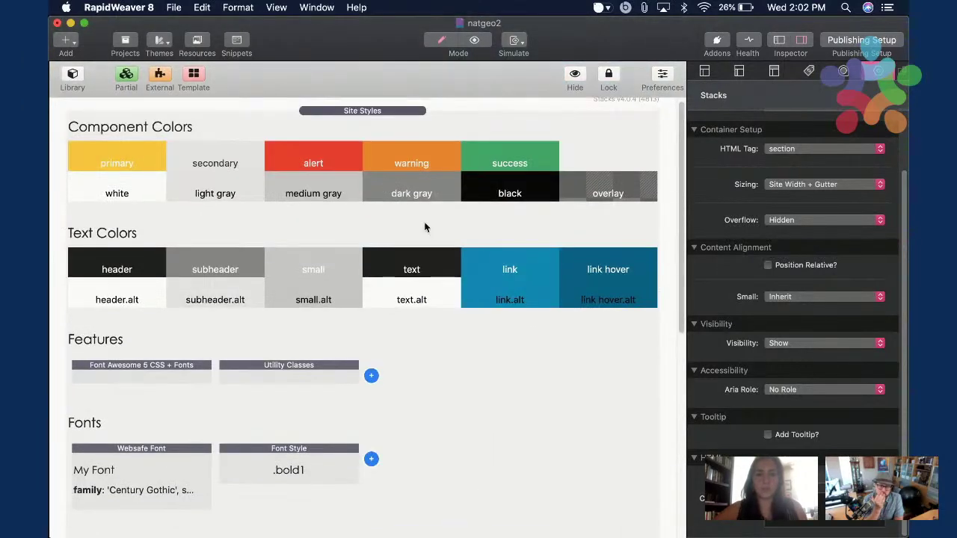
click(425, 227)
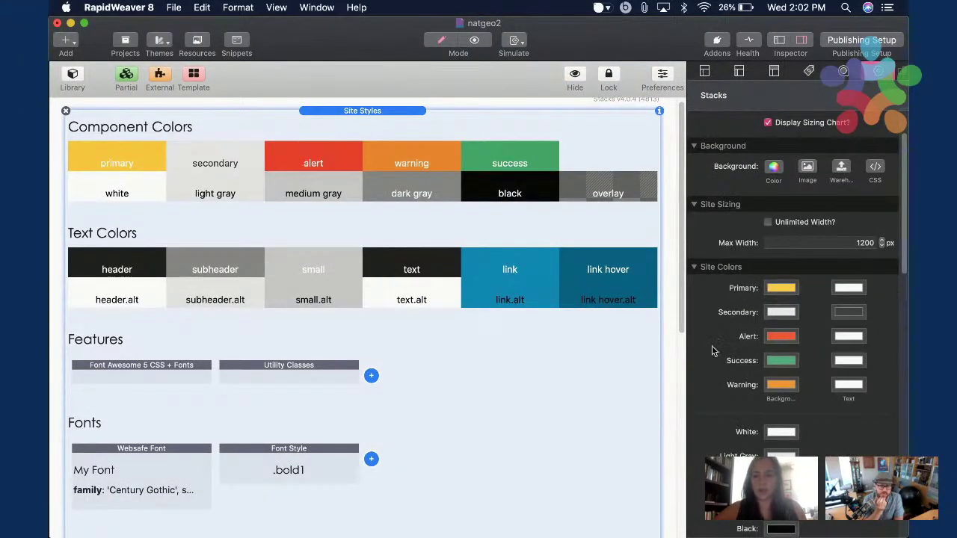
scroll(712, 348, down, 10)
scroll(712, 351, up, 10)
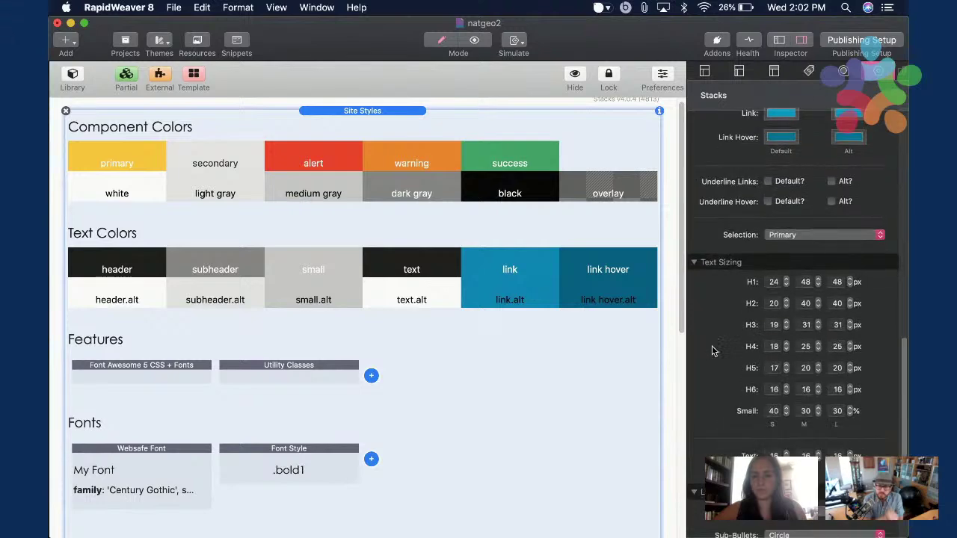
scroll(711, 351, up, 1)
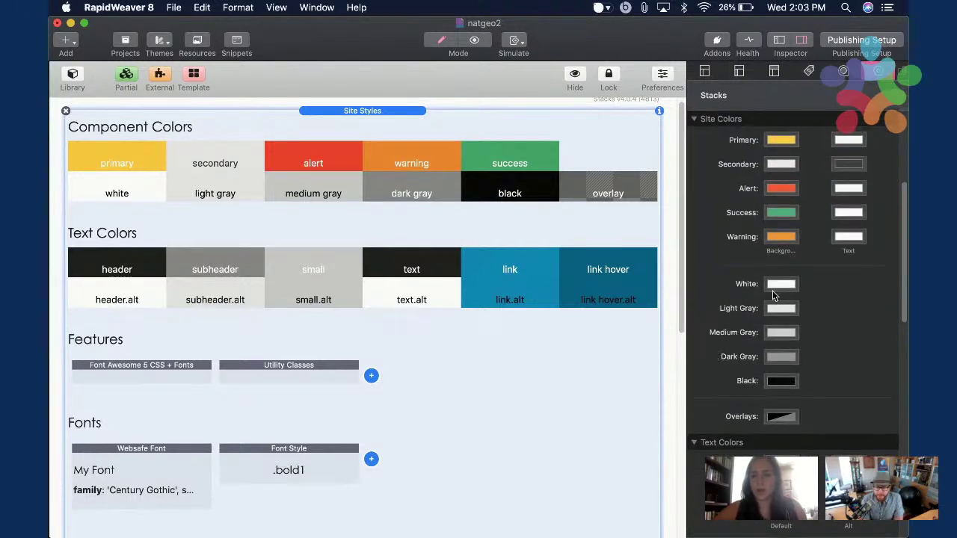
scroll(810, 288, up, 4)
scroll(809, 288, up, 5)
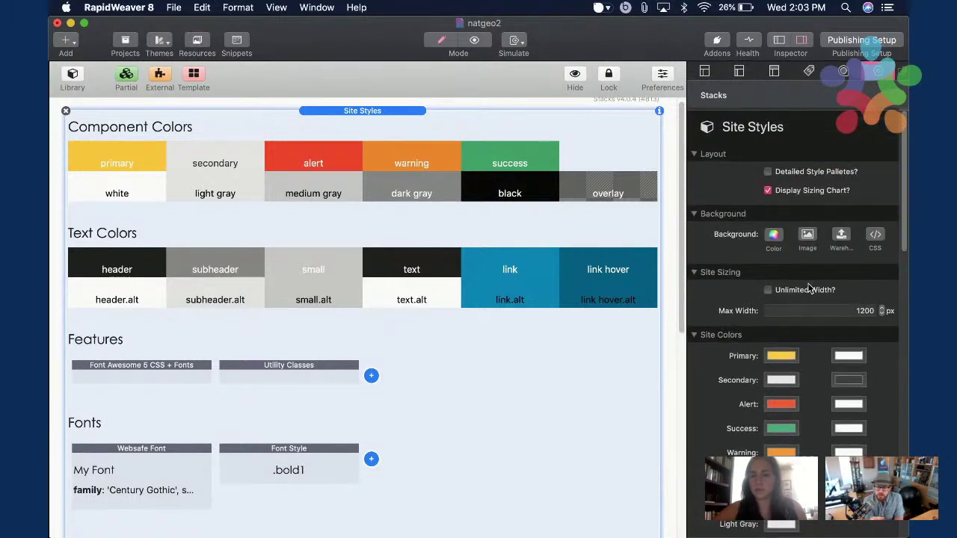
scroll(544, 359, down, 1)
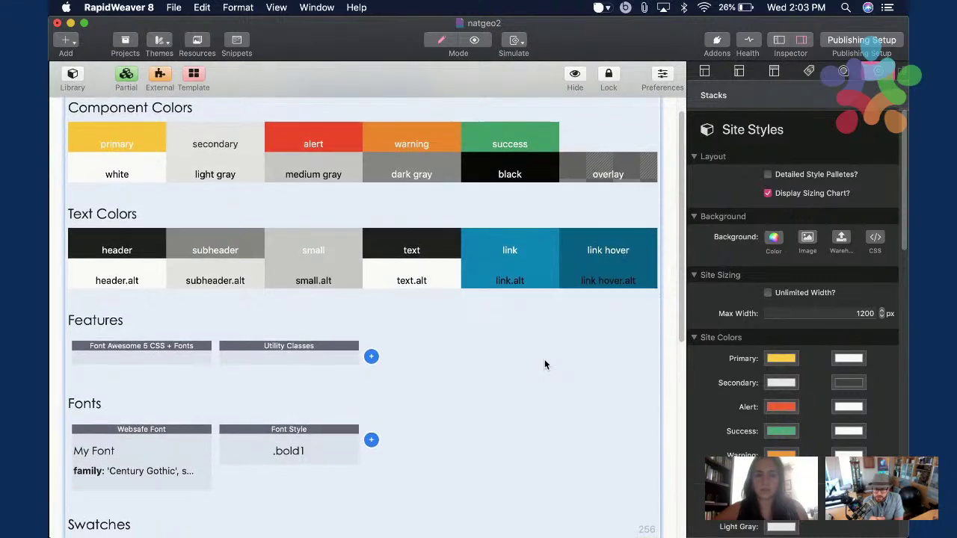
Set the default Header text color in Site Styles to hex FFFFFF.
scroll(544, 365, down, 3)
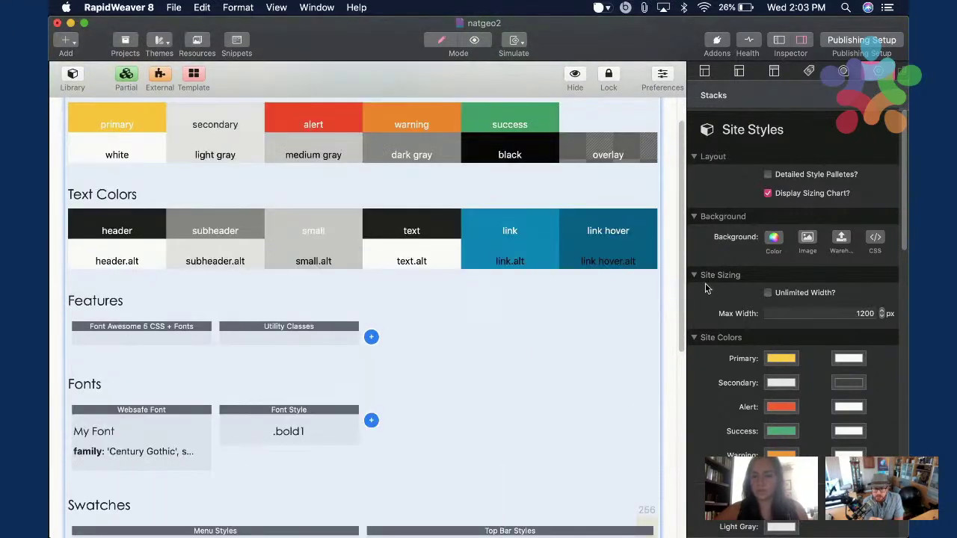
scroll(707, 285, down, 6)
scroll(707, 288, down, 5)
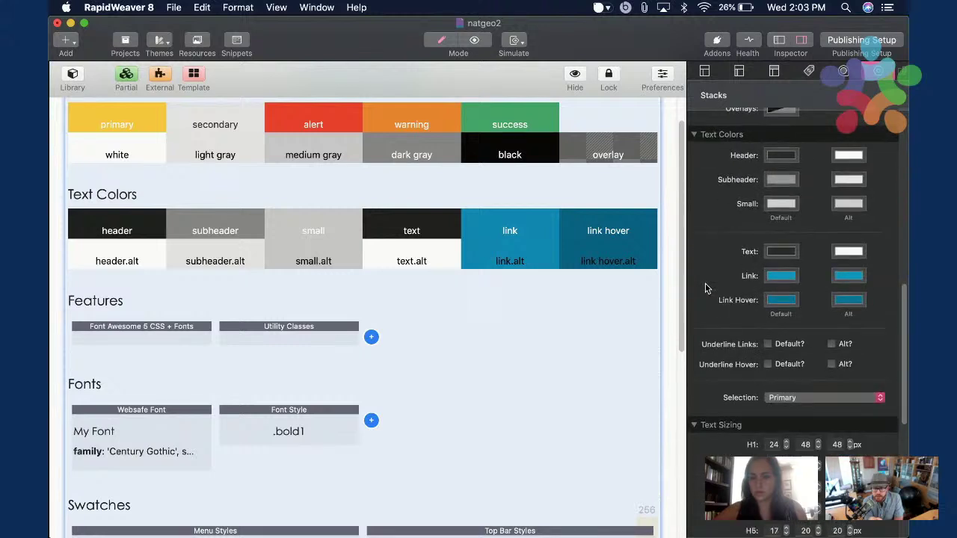
click(775, 153)
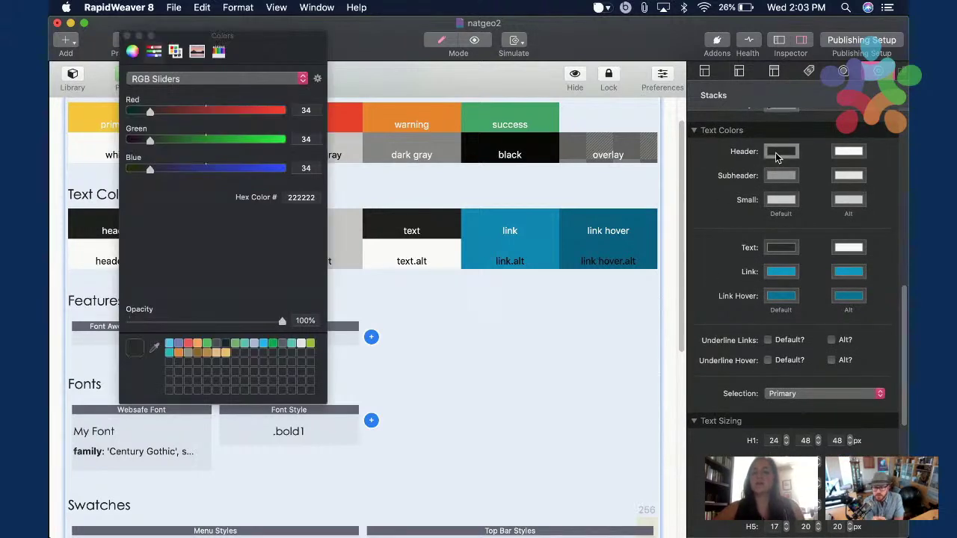
click(299, 197)
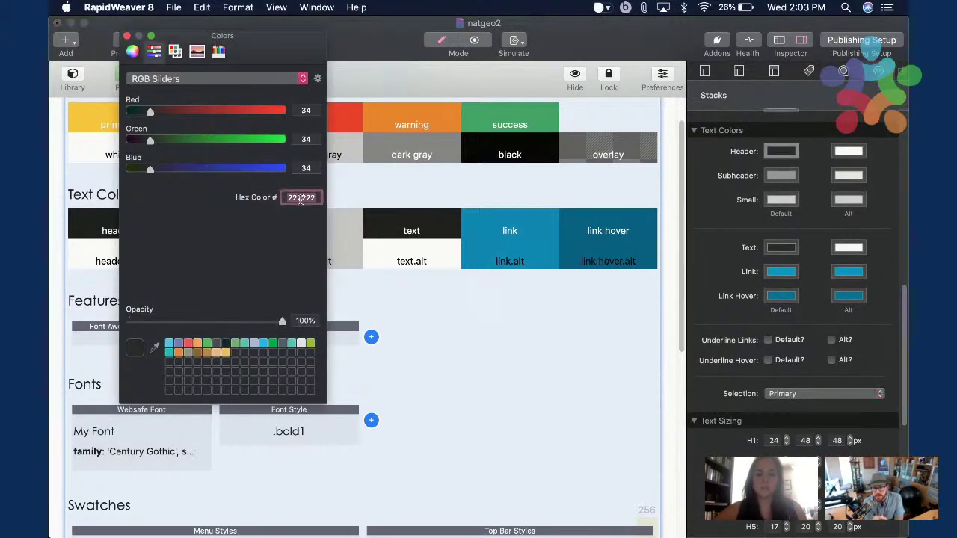
text(ffffff)
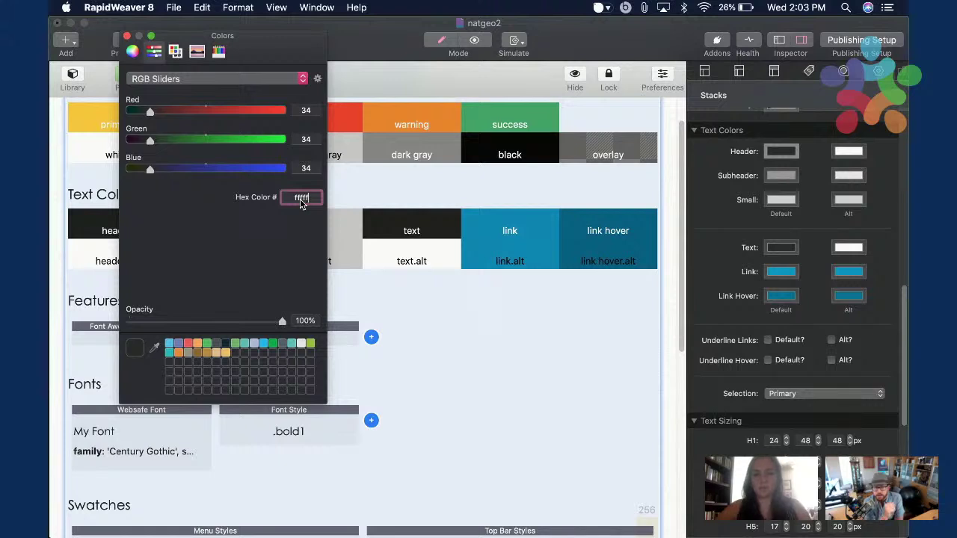
key(Return)
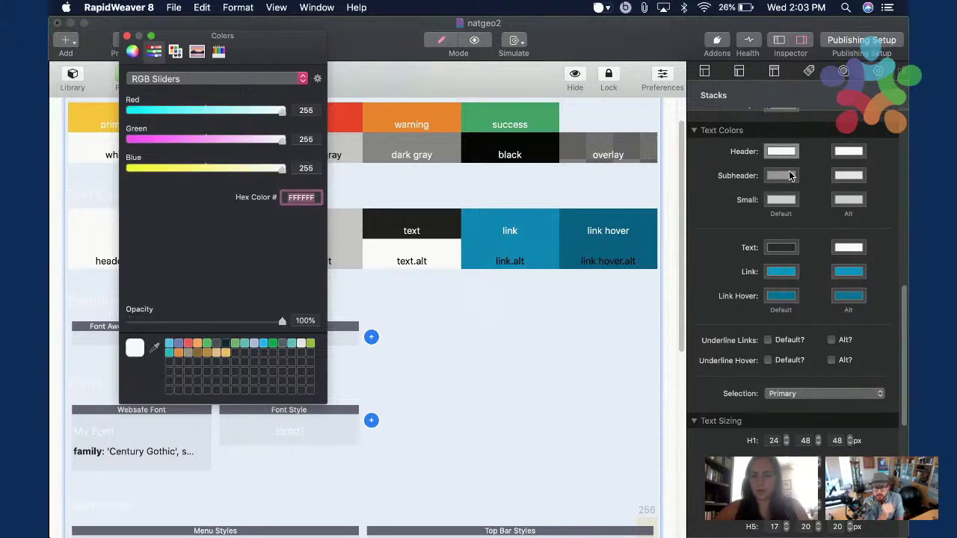
Set the alternate Header text color to hex 000000 and close the color picker.
click(850, 153)
click(293, 196)
text(000000)
key(Return)
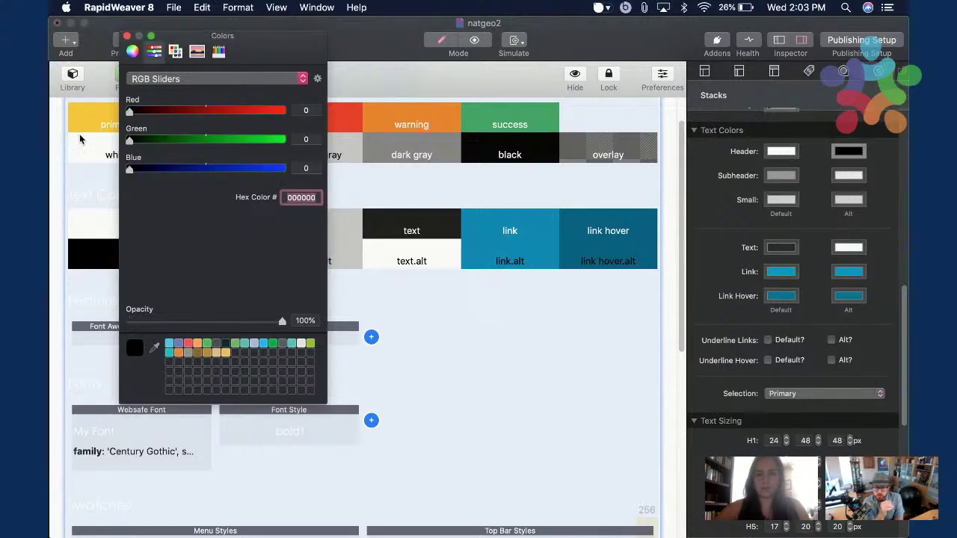
click(127, 35)
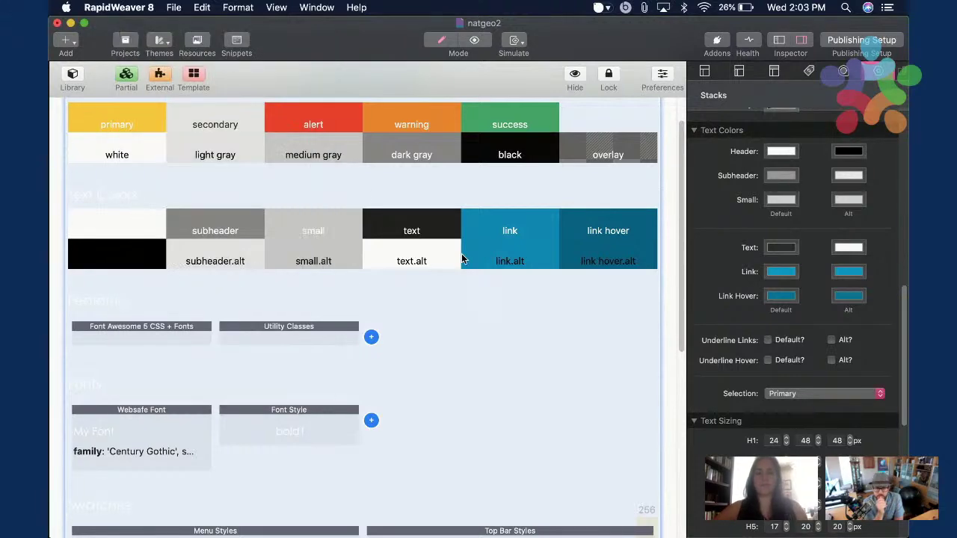
Set the default body Text color in Site Styles to hex FFFFFF.
scroll(461, 258, down, 8)
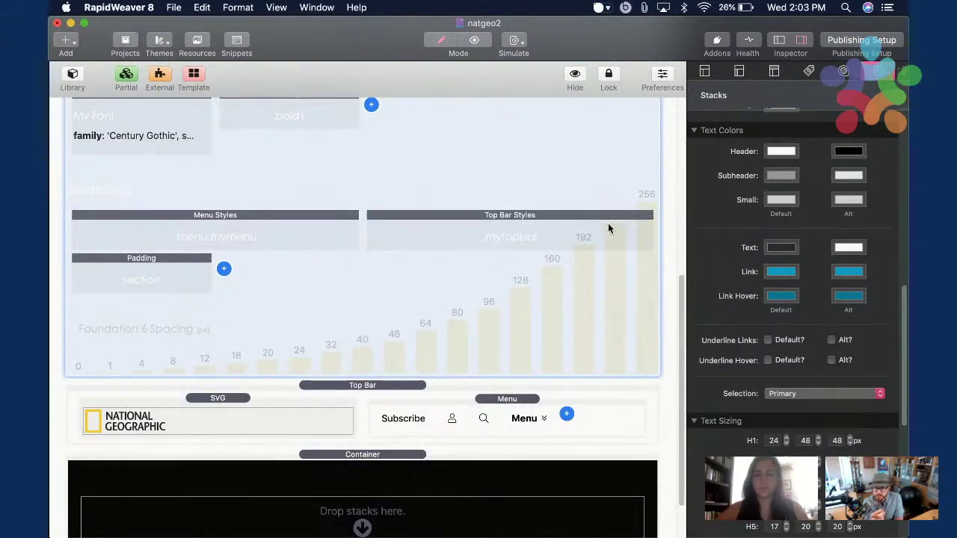
scroll(579, 251, down, 1)
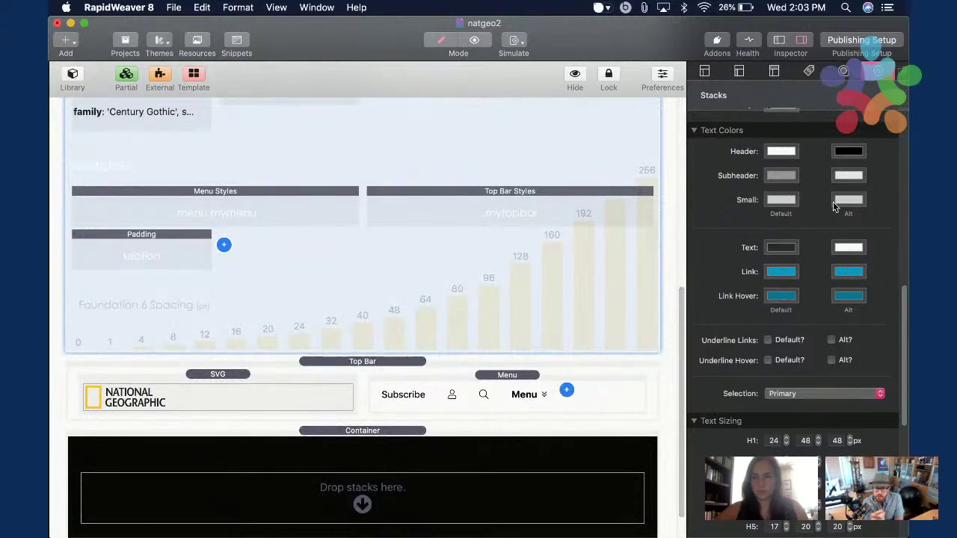
click(779, 200)
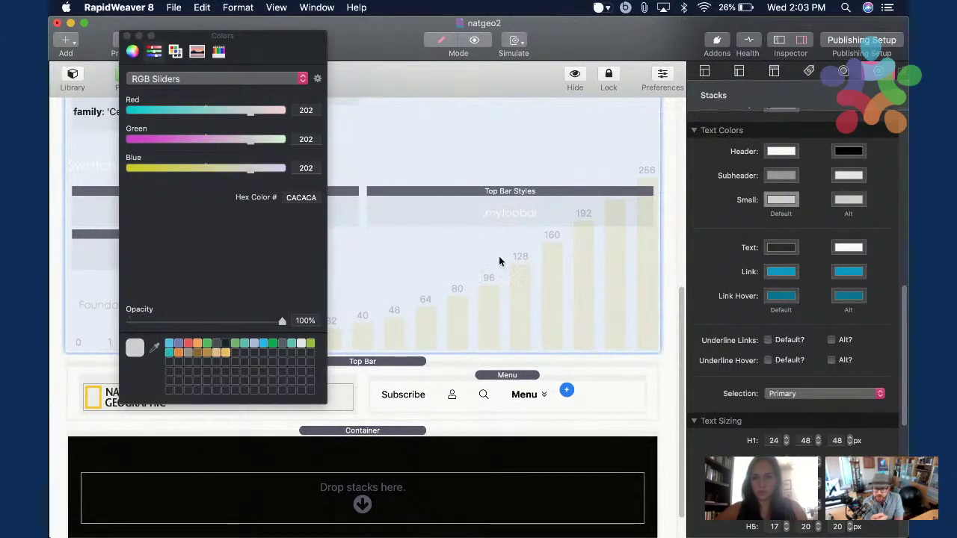
click(781, 249)
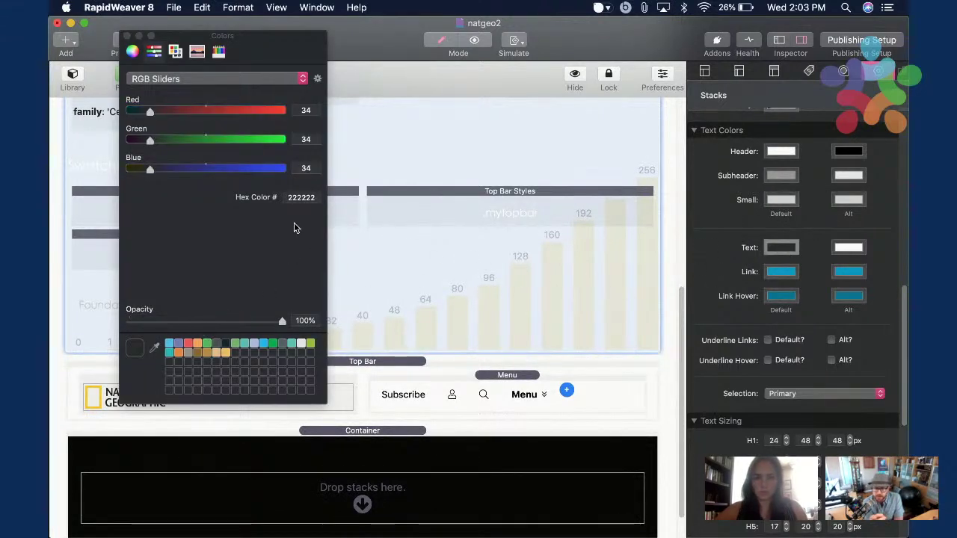
click(302, 197)
text(FFFFFF)
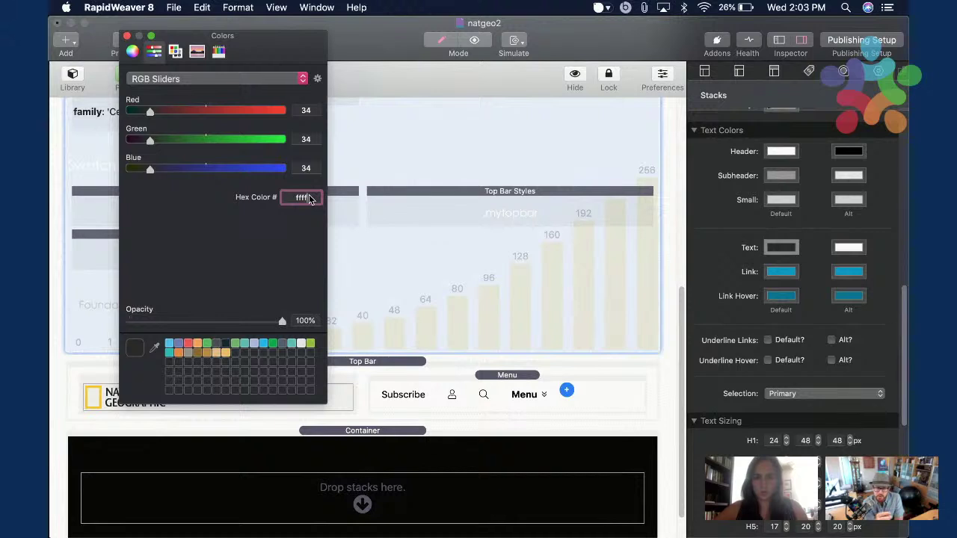
key(Return)
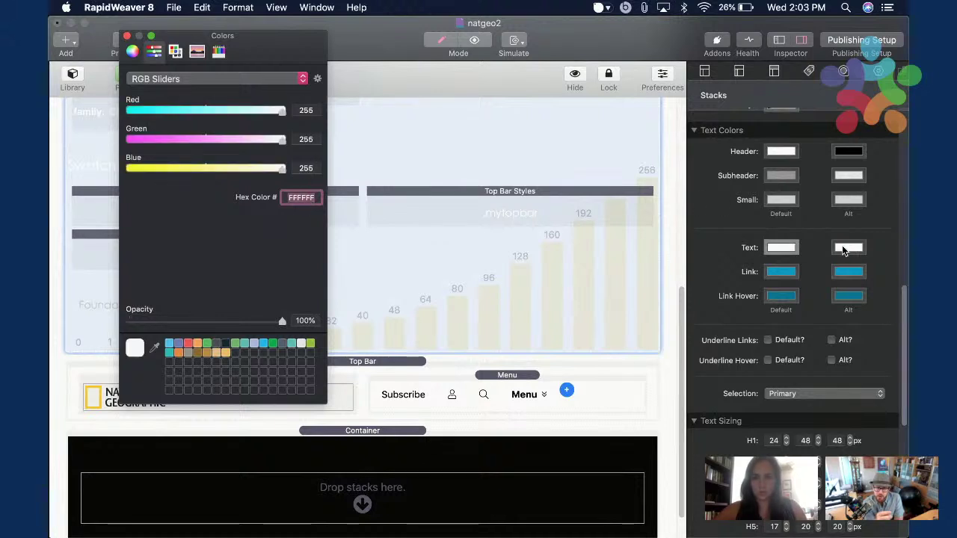
Set the alternate body Text color in Site Styles to hex 000000 and close the color picker.
click(845, 250)
click(301, 198)
text(000000)
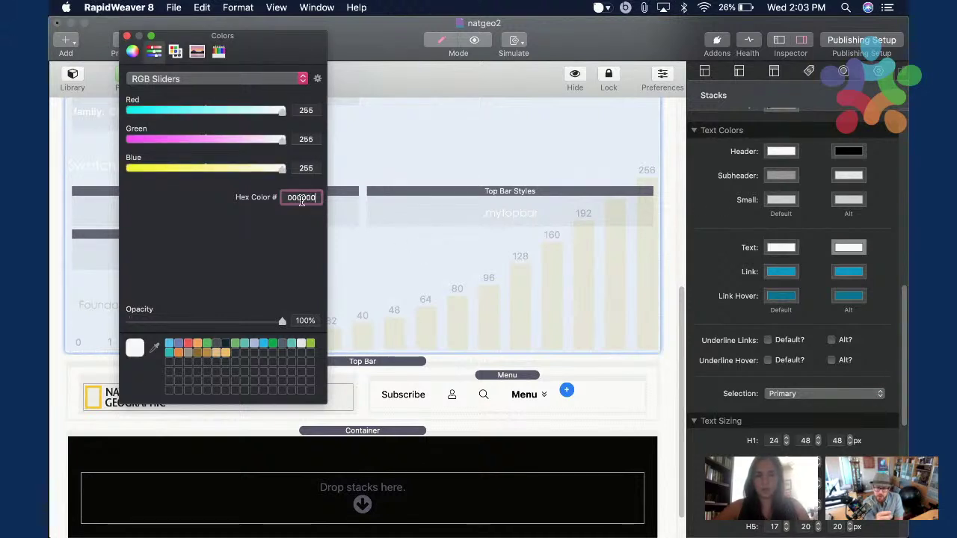
key(Return)
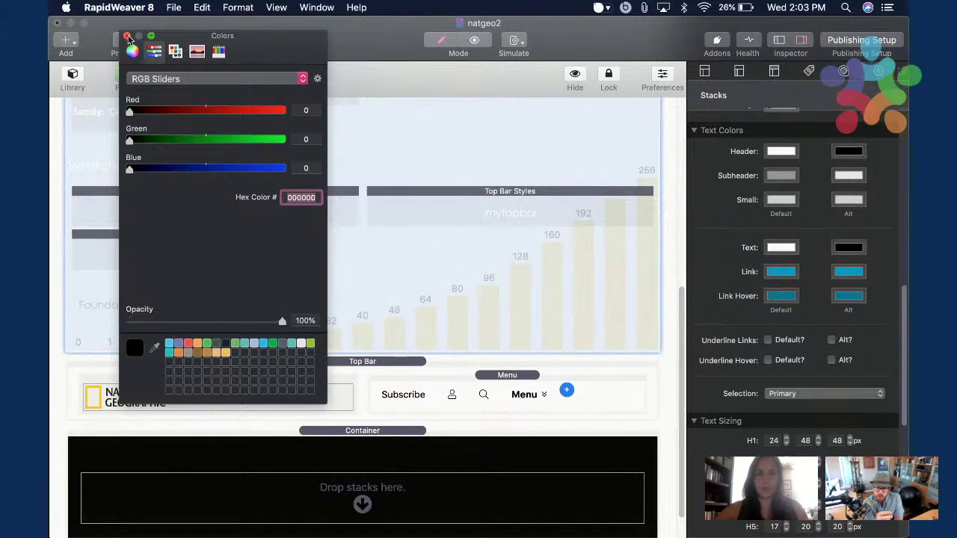
click(367, 222)
Find the Header stack in the library and add it inside the black Container below the top bar.
scroll(510, 235, down, 2)
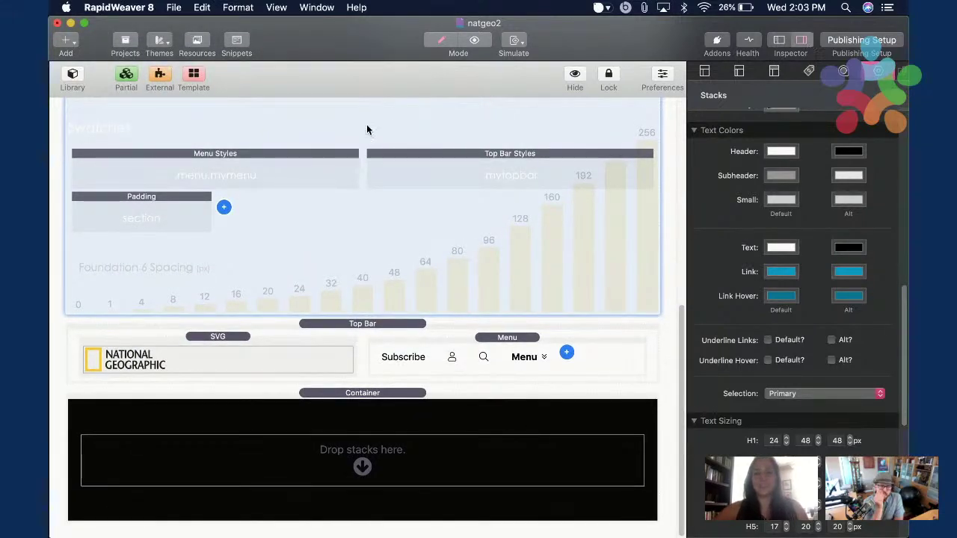
key(super+alt+i)
click(72, 75)
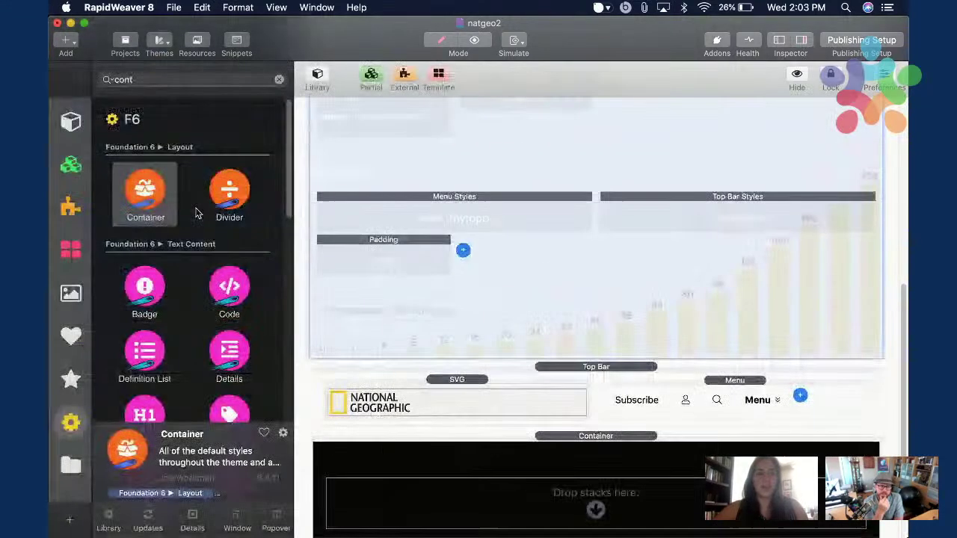
click(130, 80)
key(BackSpace)
key(BackSpace)
key(BackSpace)
key(BackSpace)
text(head)
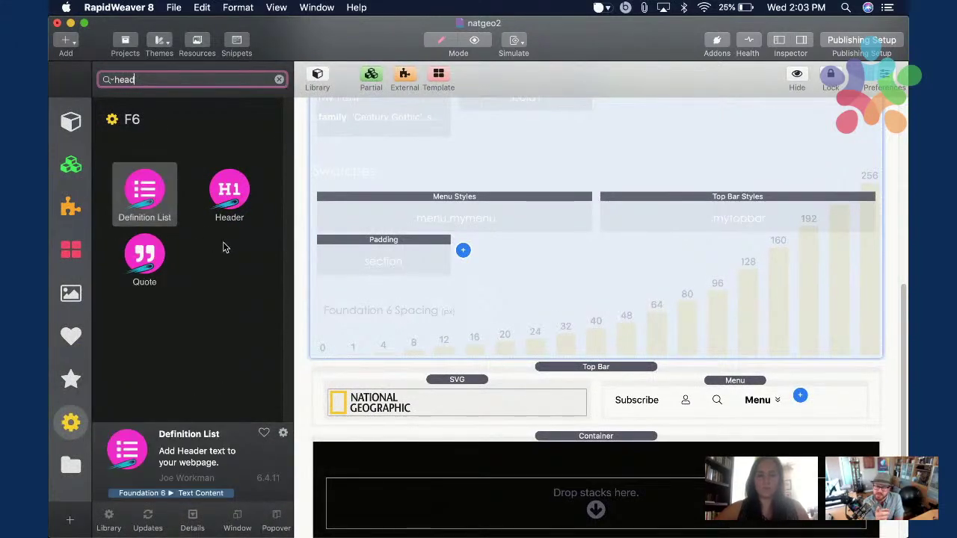
drag(229, 193, 501, 494)
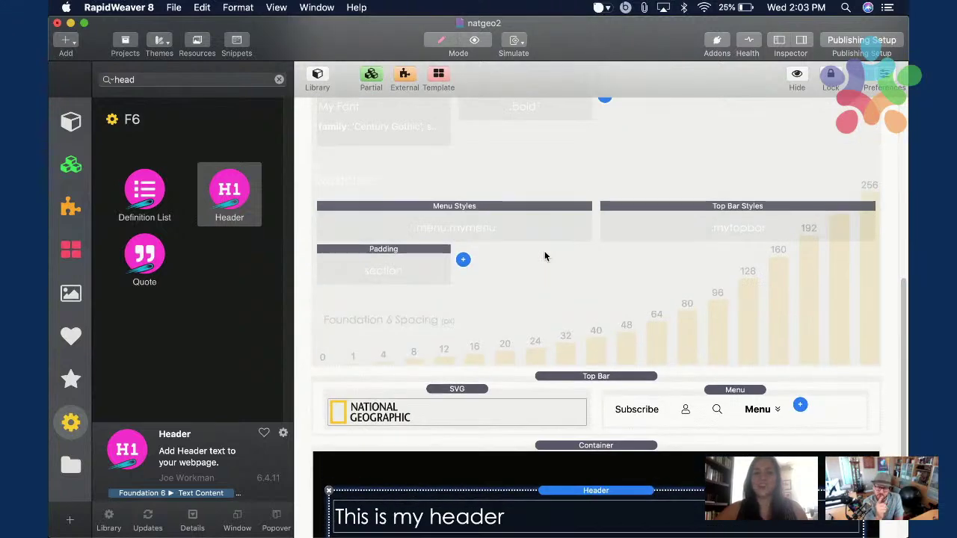
Look over the Site Styles stack's color, font and swatch areas to check how their labels display.
scroll(538, 207, up, 3)
click(541, 207)
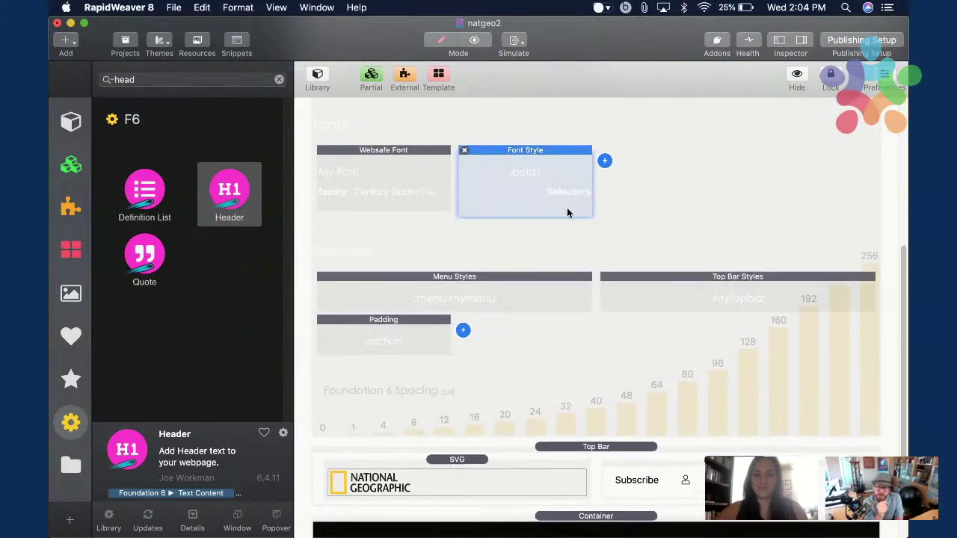
click(732, 223)
scroll(733, 225, up, 10)
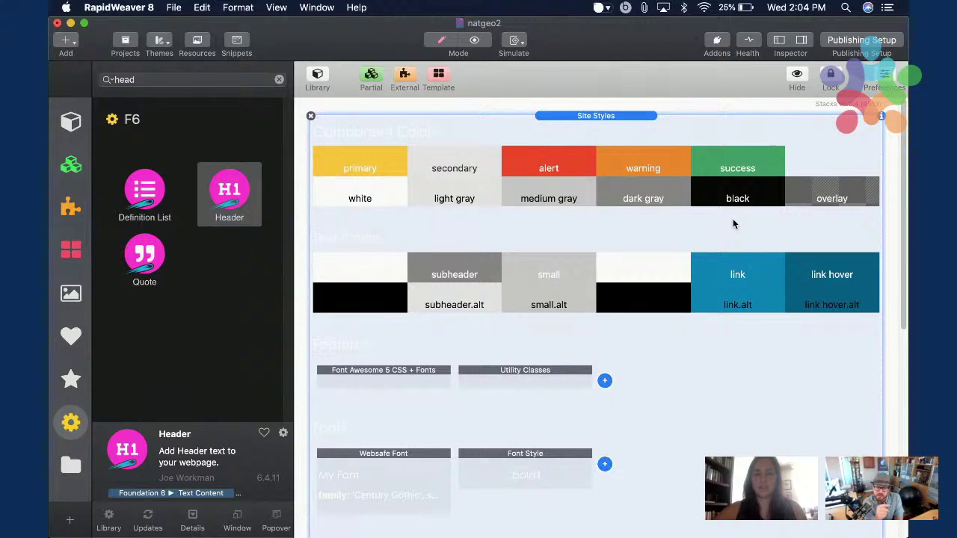
scroll(608, 212, down, 10)
scroll(608, 216, down, 4)
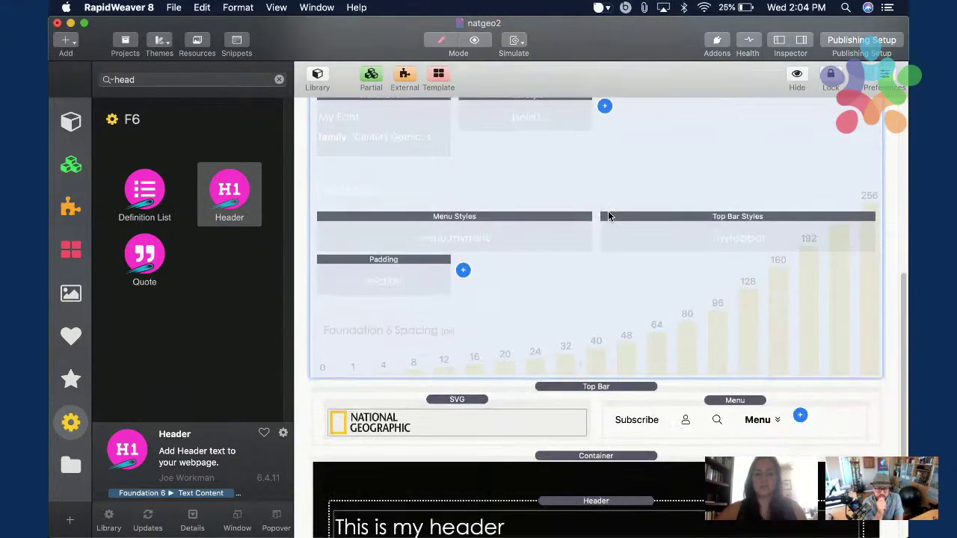
scroll(547, 246, up, 2)
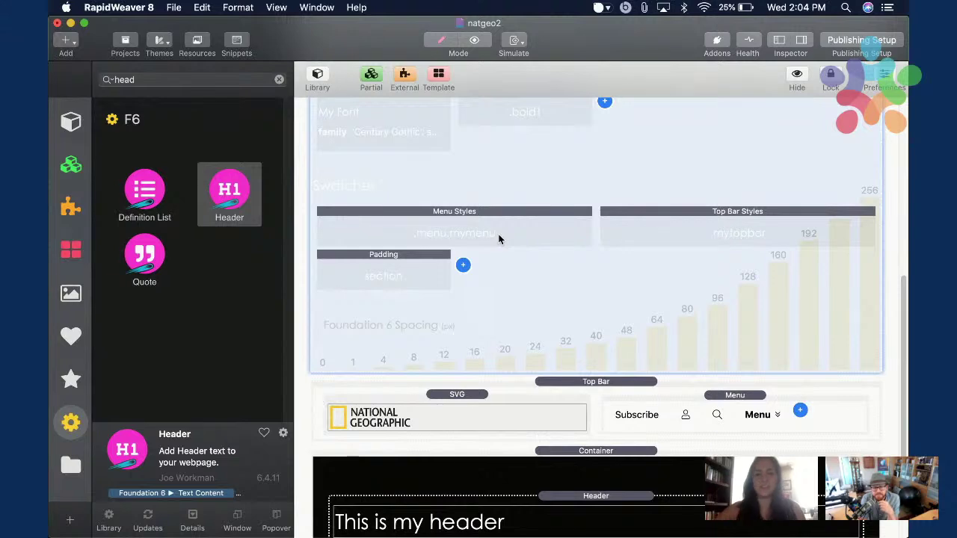
scroll(535, 274, down, 2)
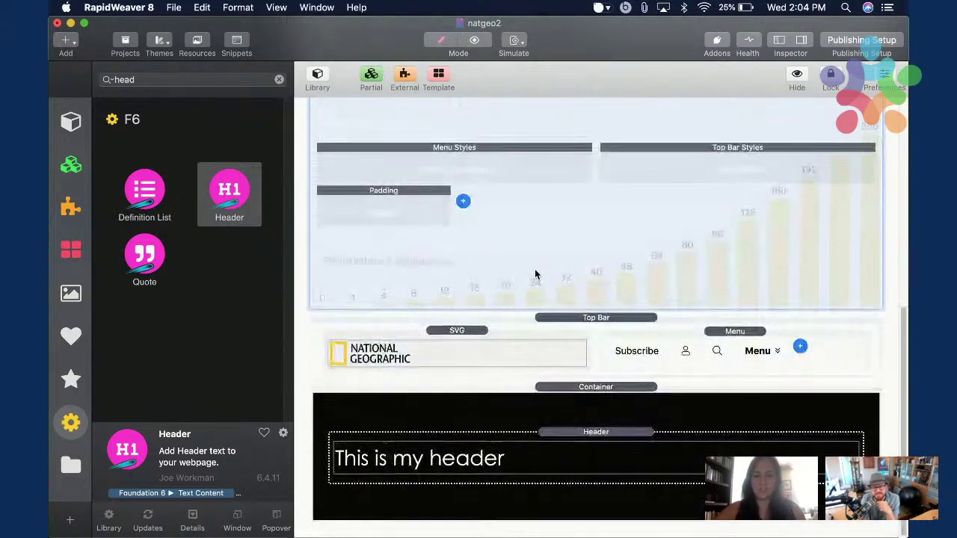
Set the new Header stack's Small alignment to Center.
click(513, 454)
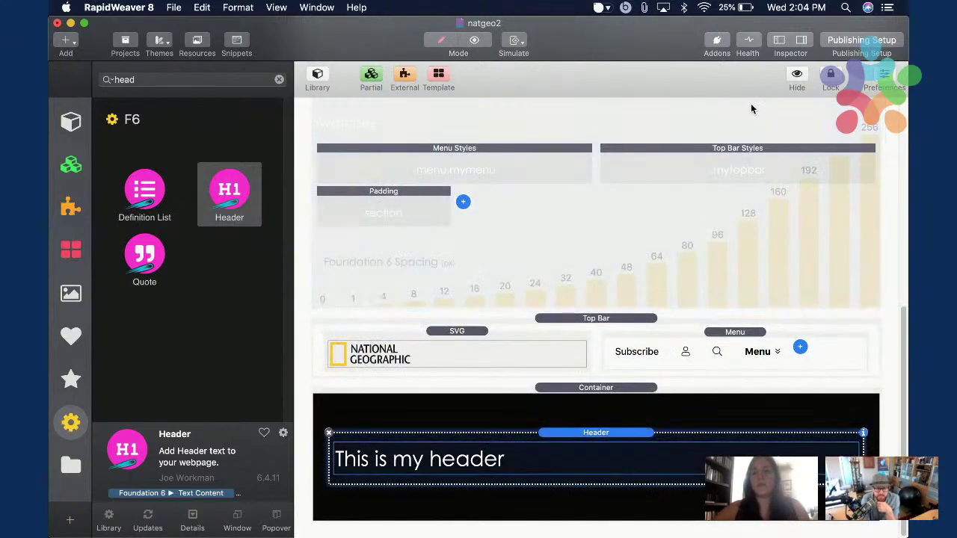
click(792, 41)
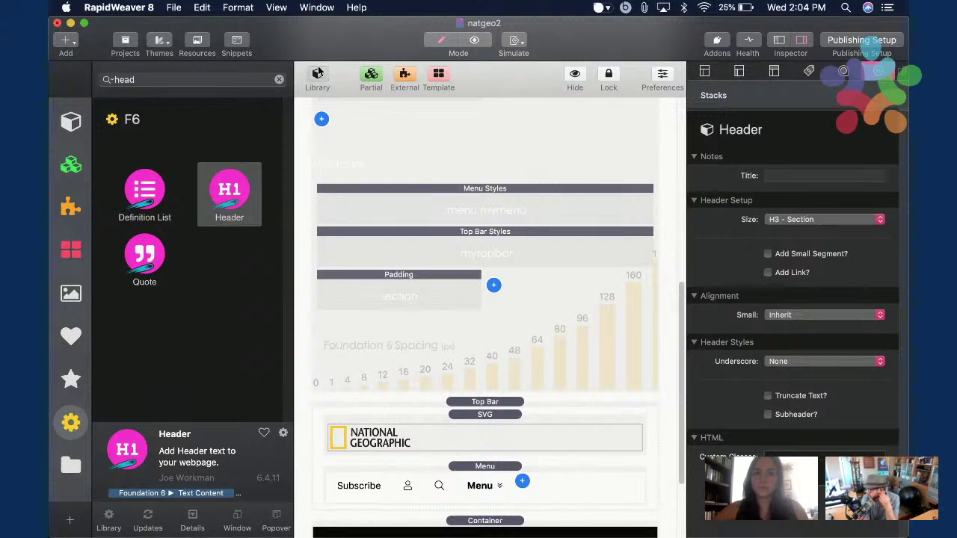
click(318, 73)
click(817, 220)
click(801, 307)
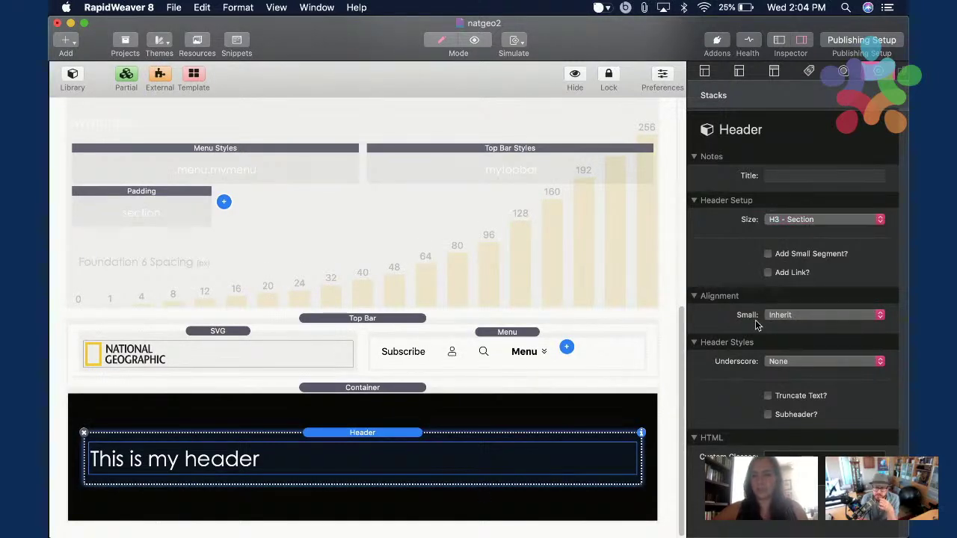
click(812, 314)
click(573, 323)
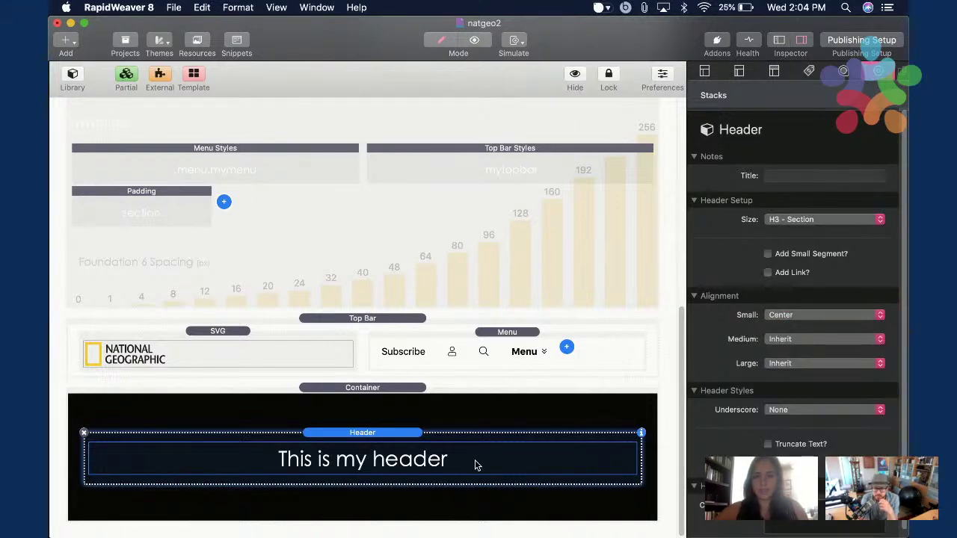
Replace the header's placeholder text with "LATEST STORIES".
key(super+Tab)
key(super+Tab)
double_click(463, 460)
text(LATEST STORIES)
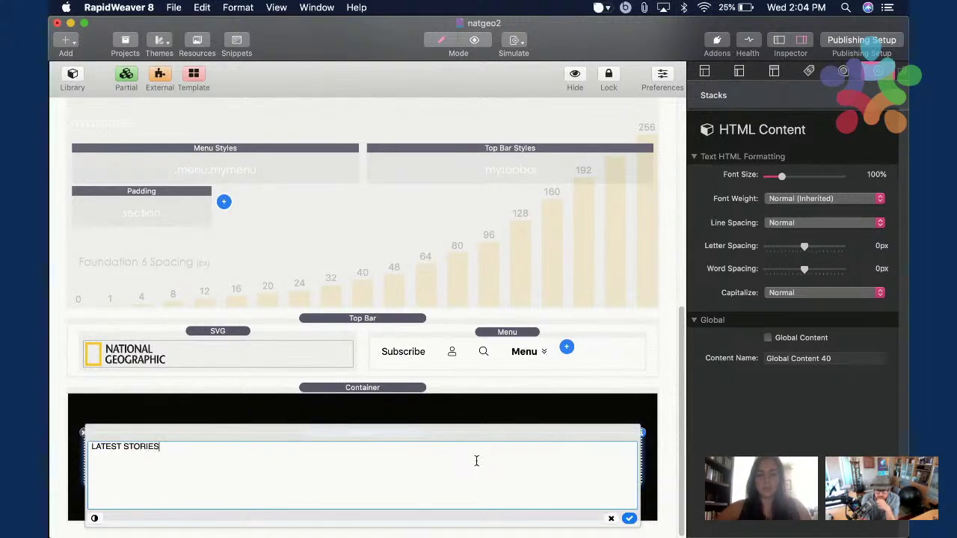
click(586, 418)
click(560, 468)
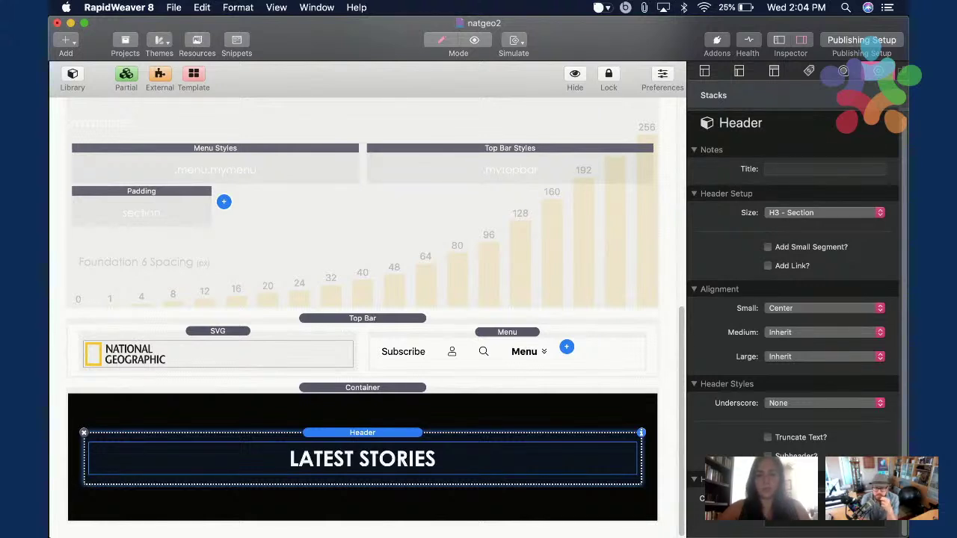
Switch to Chrome and copy the sentence "Subscribe for full access to read stories from National Geographic.".
key(super+Tab)
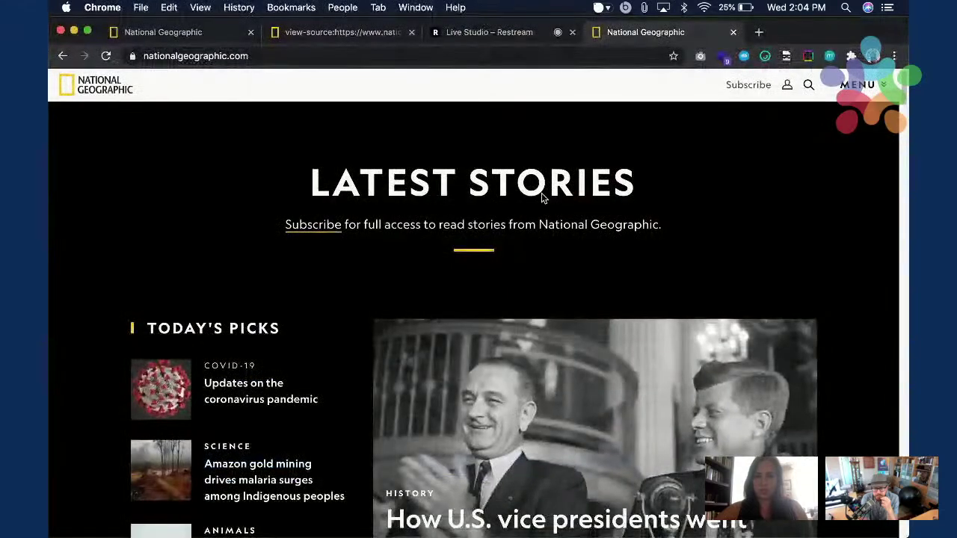
triple_click(540, 228)
key(super+c)
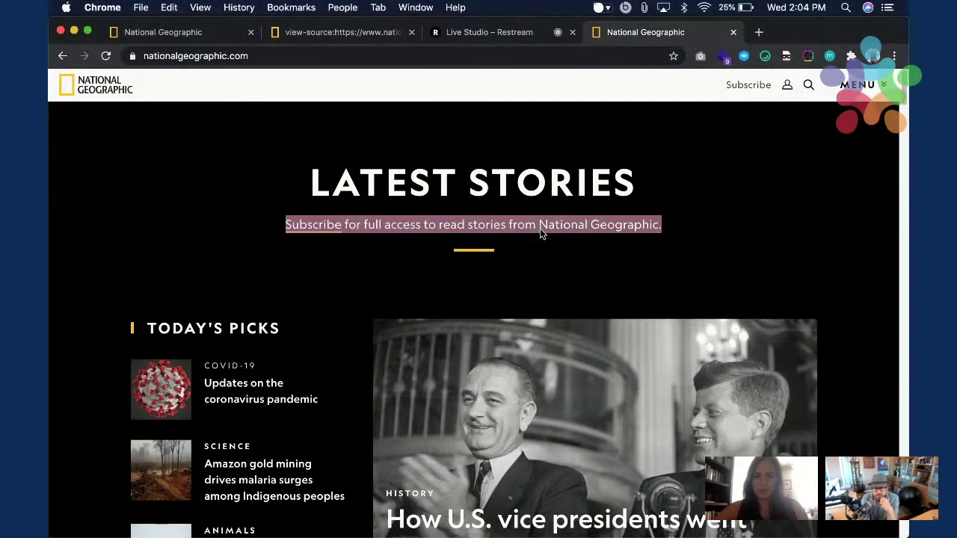
Switch back to RapidWeaver and add a Foundation 6 Text stack below the LATEST STORIES header in the Container.
key(super+Tab)
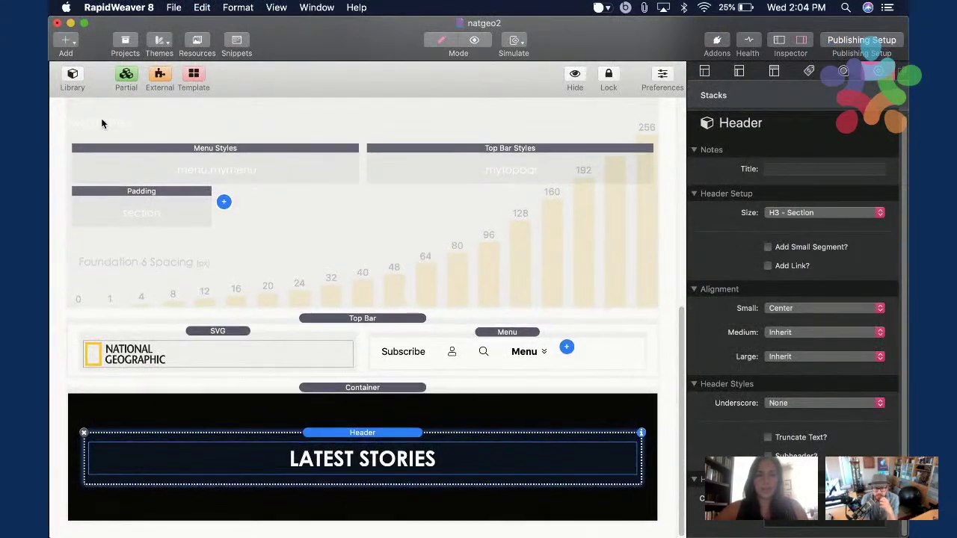
click(73, 81)
click(180, 80)
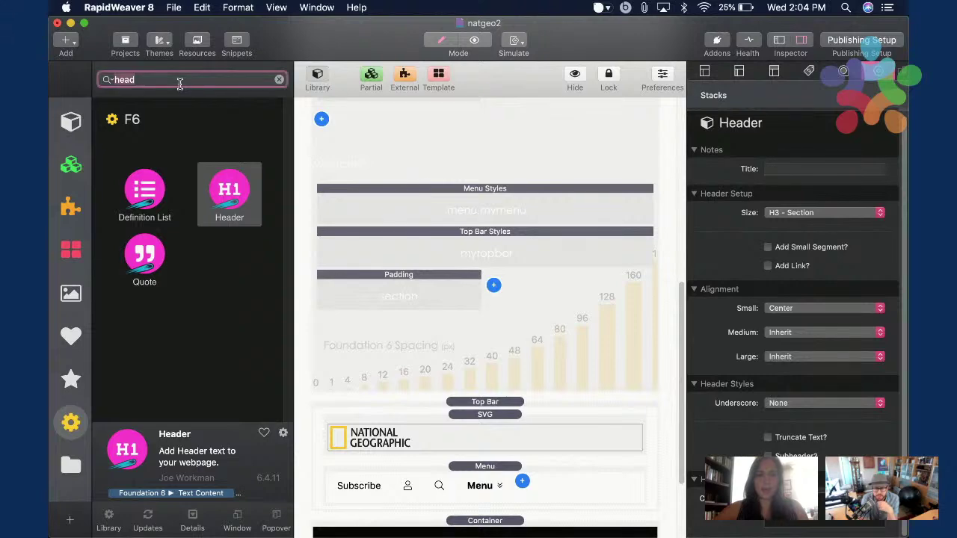
text(text)
scroll(186, 213, down, 5)
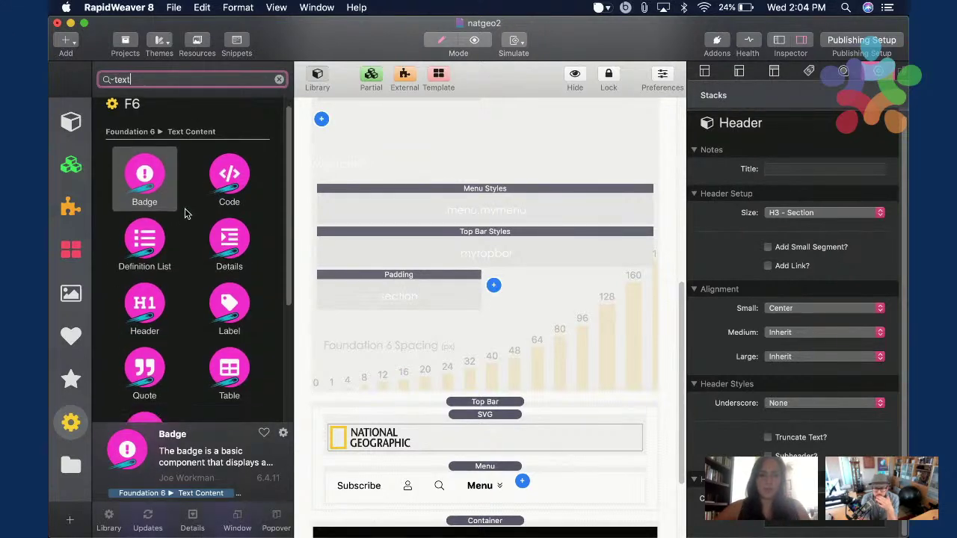
scroll(390, 291, down, 4)
drag(145, 160, 450, 480)
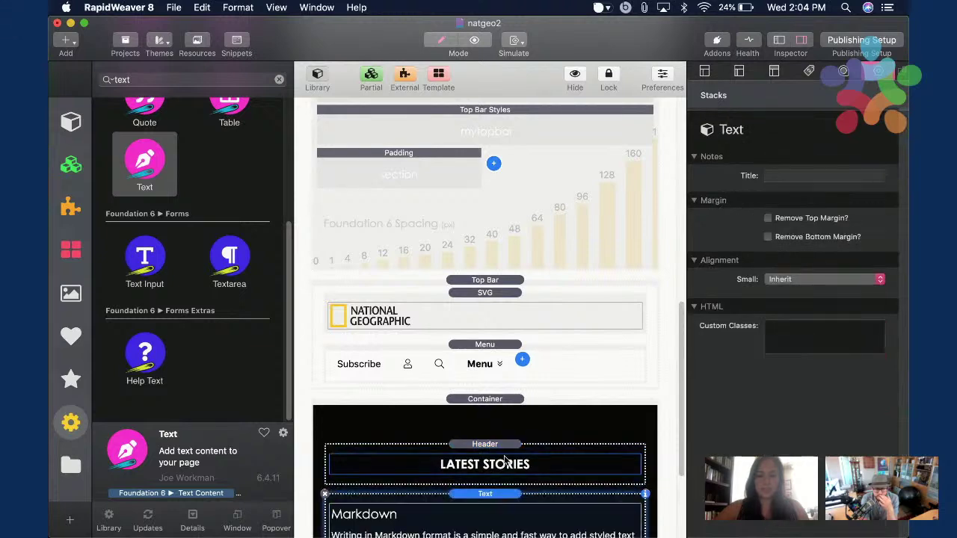
Set the Text stack's Small alignment to Center and replace its Markdown placeholder with the copied Subscribe sentence.
scroll(510, 475, down, 3)
click(809, 279)
click(811, 297)
double_click(531, 431)
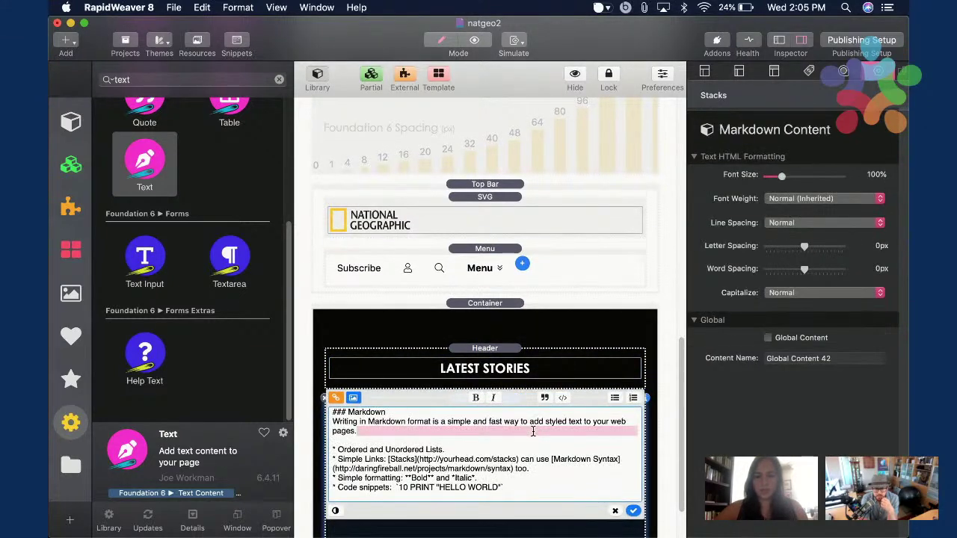
key(super+v)
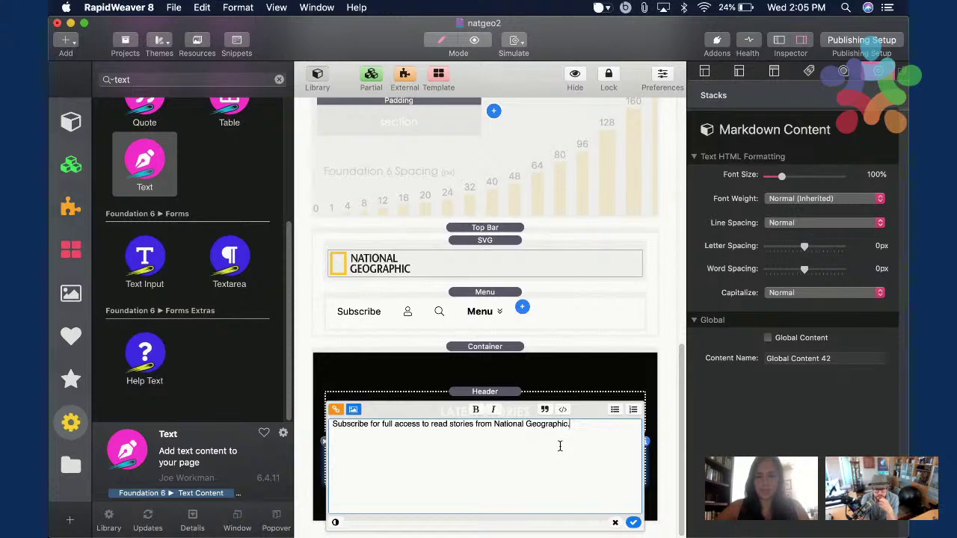
click(535, 370)
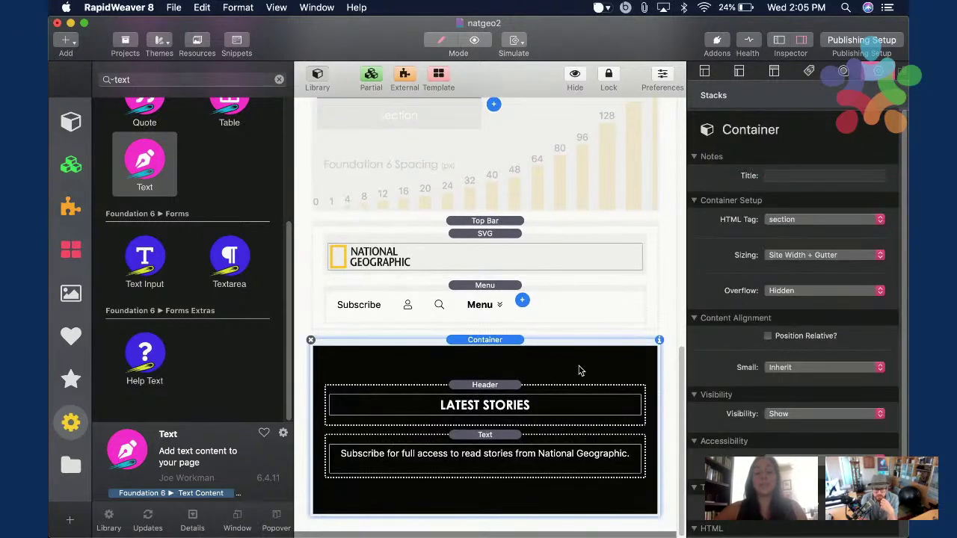
Check the yellow accents on the reference site in Chrome and add a Border swatch to the Site Styles swatches in RapidWeaver.
key(super+Tab)
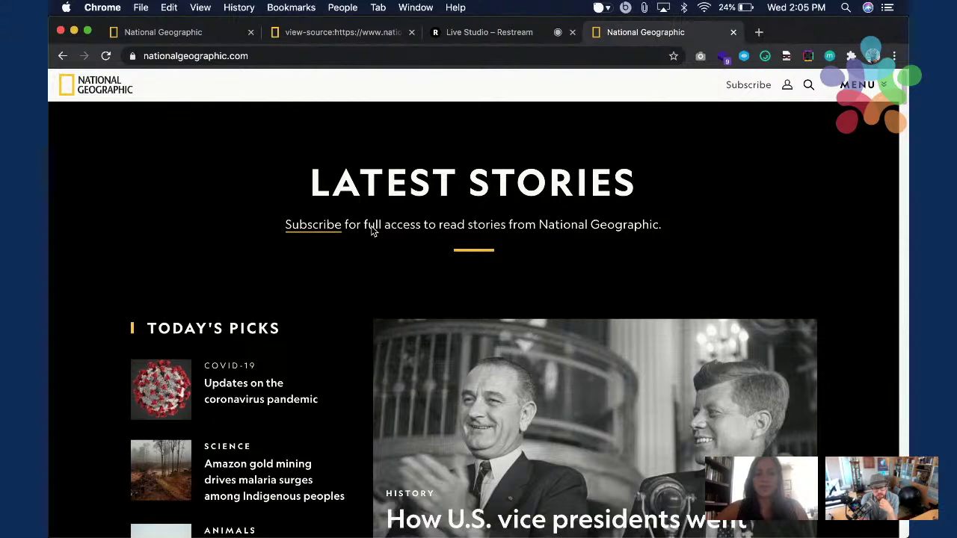
key(super+Tab)
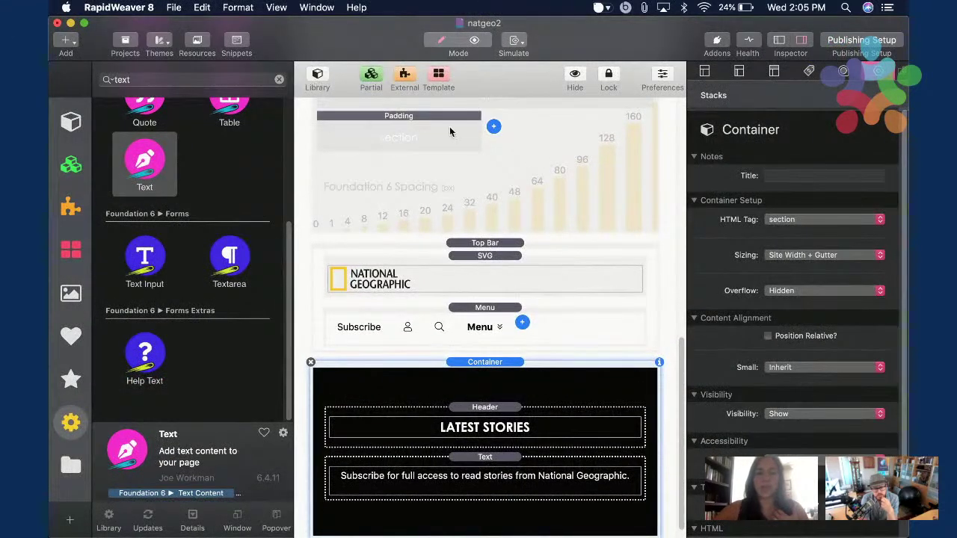
scroll(583, 159, up, 1)
click(790, 42)
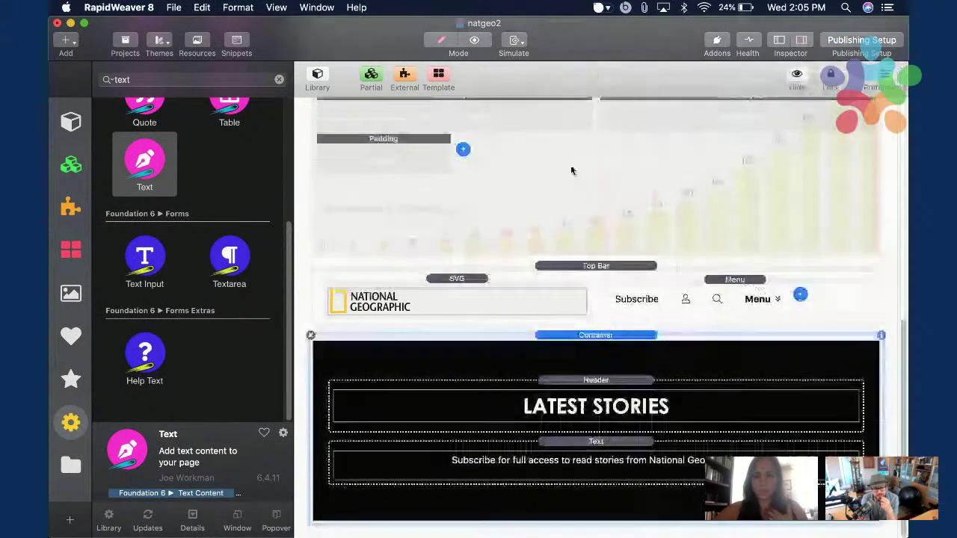
scroll(594, 206, up, 4)
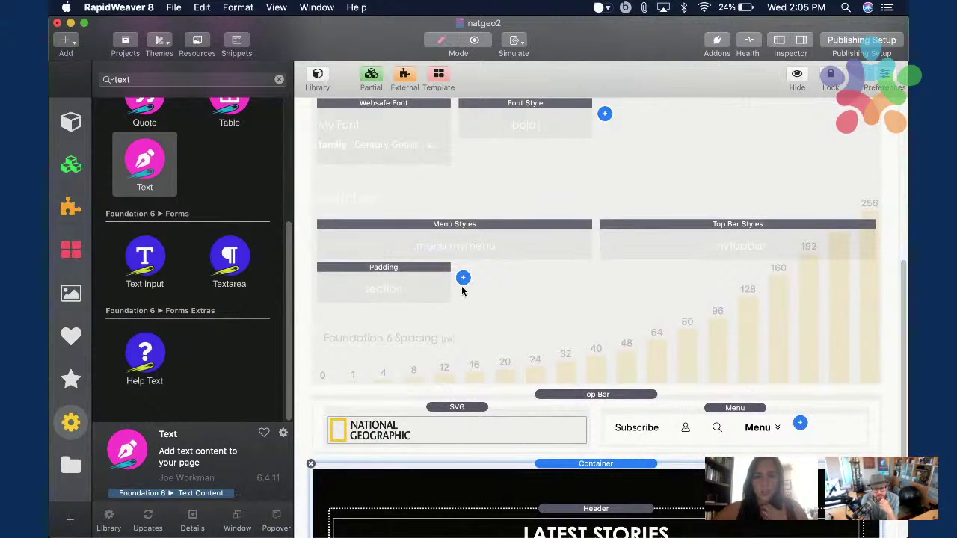
click(462, 280)
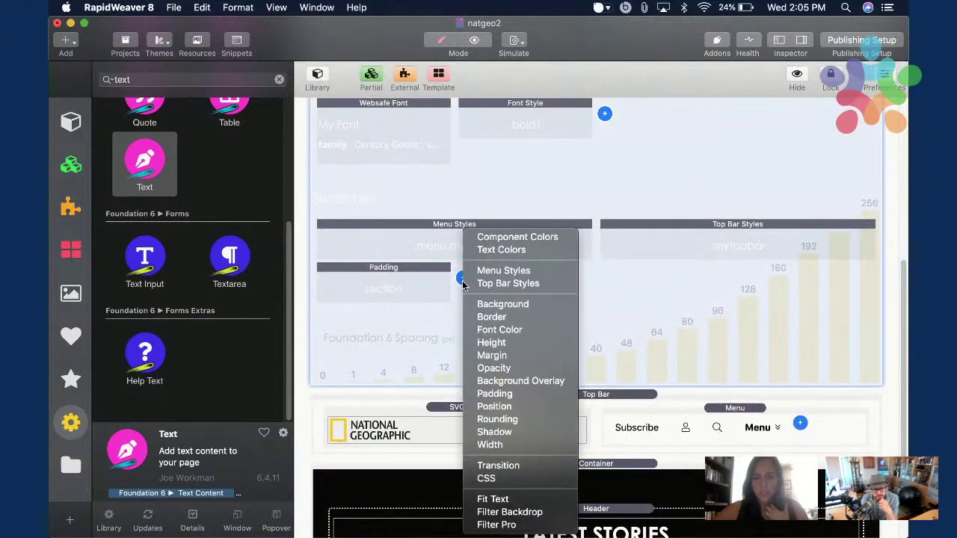
click(507, 316)
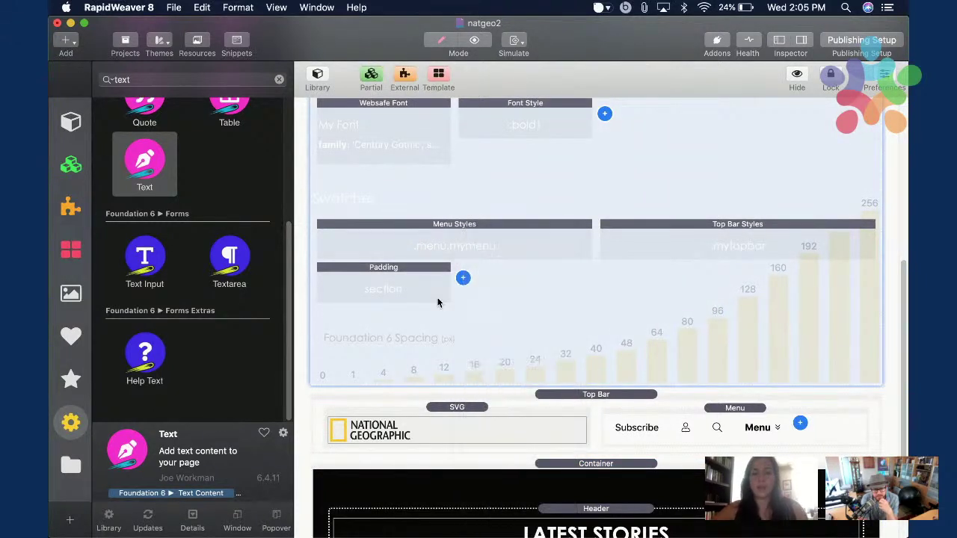
Show the Border swatch's settings and switch its border color mode to Simple.
click(800, 42)
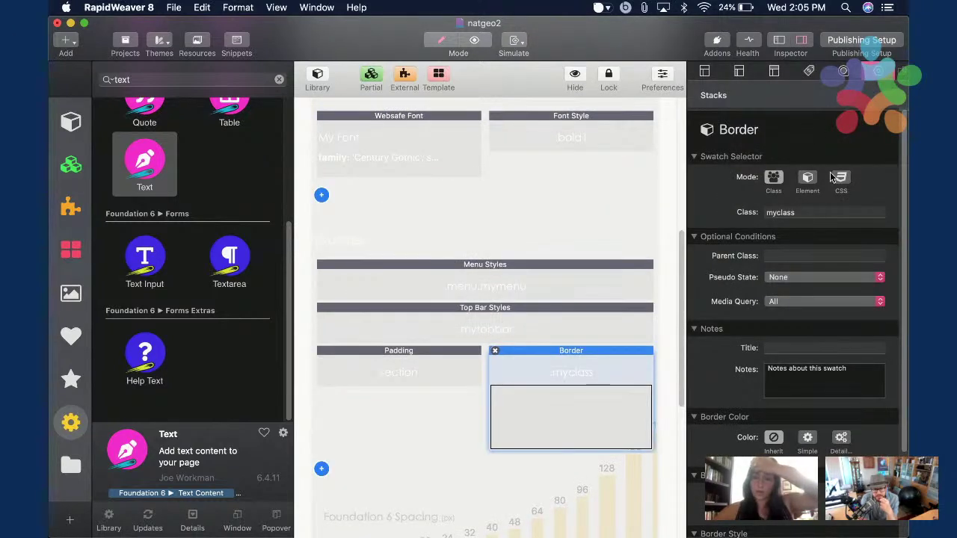
scroll(852, 213, down, 3)
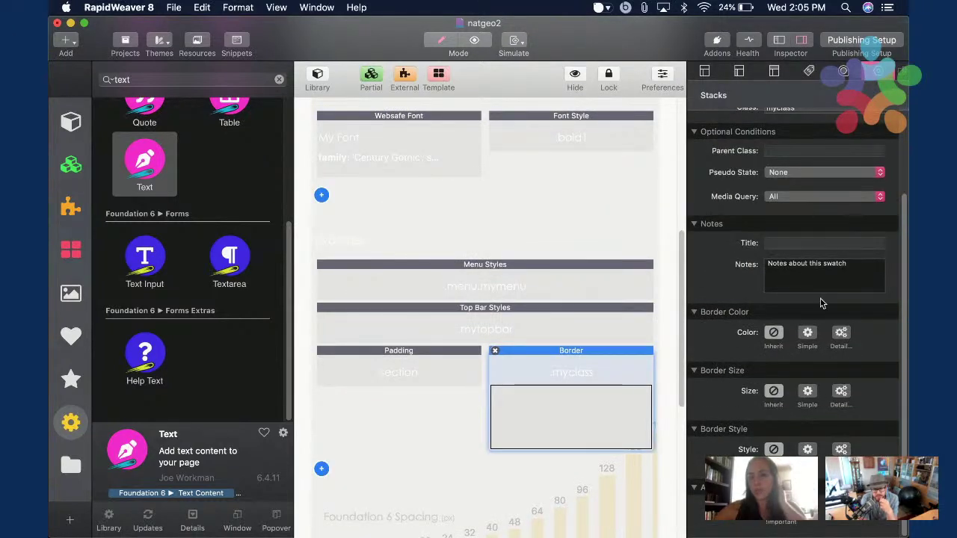
click(602, 8)
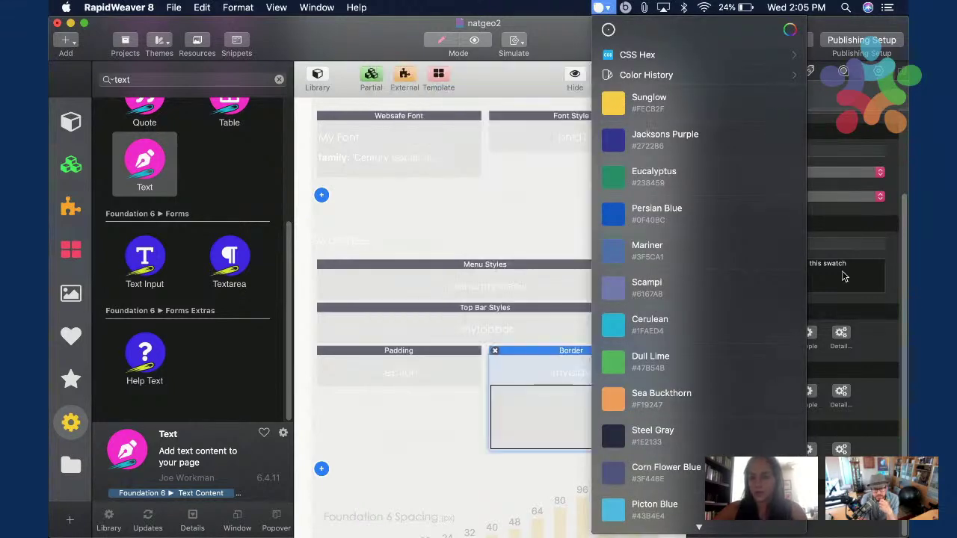
click(849, 283)
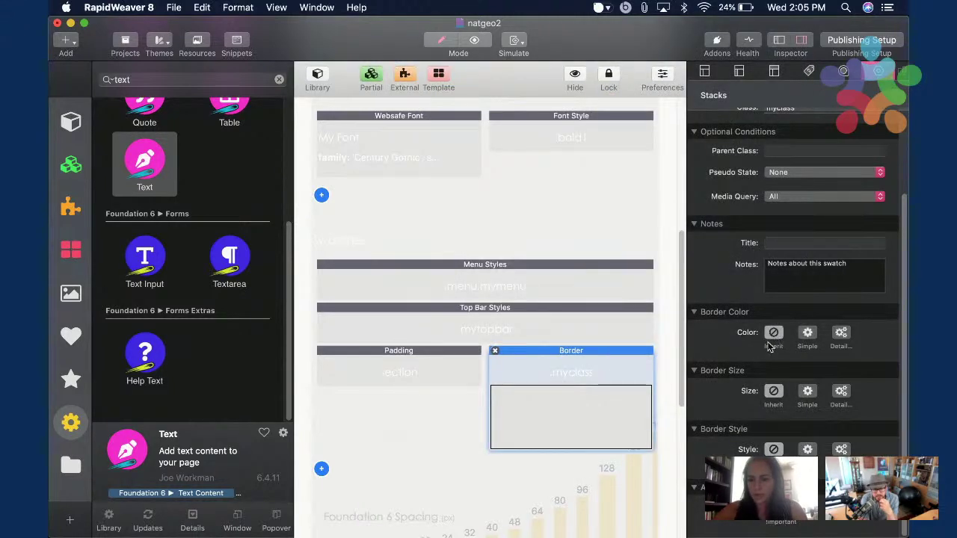
click(808, 333)
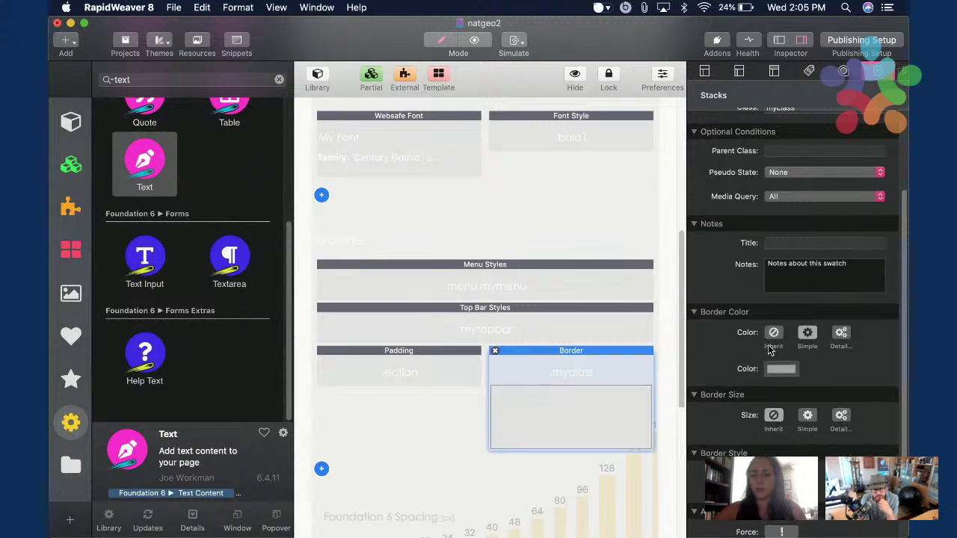
Set the Border swatch's color to the Sunglow yellow, hex FECB2F, copied from the color history.
click(780, 369)
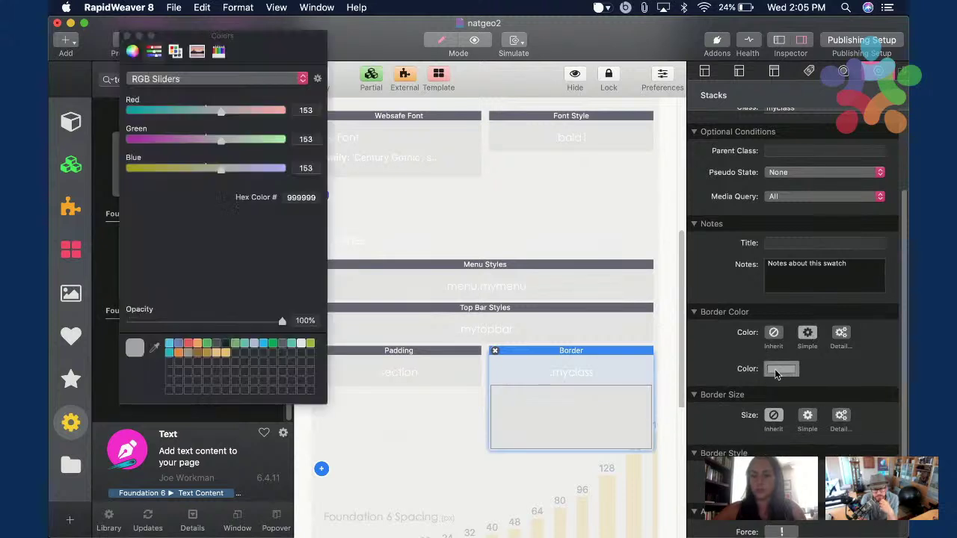
click(302, 198)
key(BackSpace)
key(super+z)
click(605, 9)
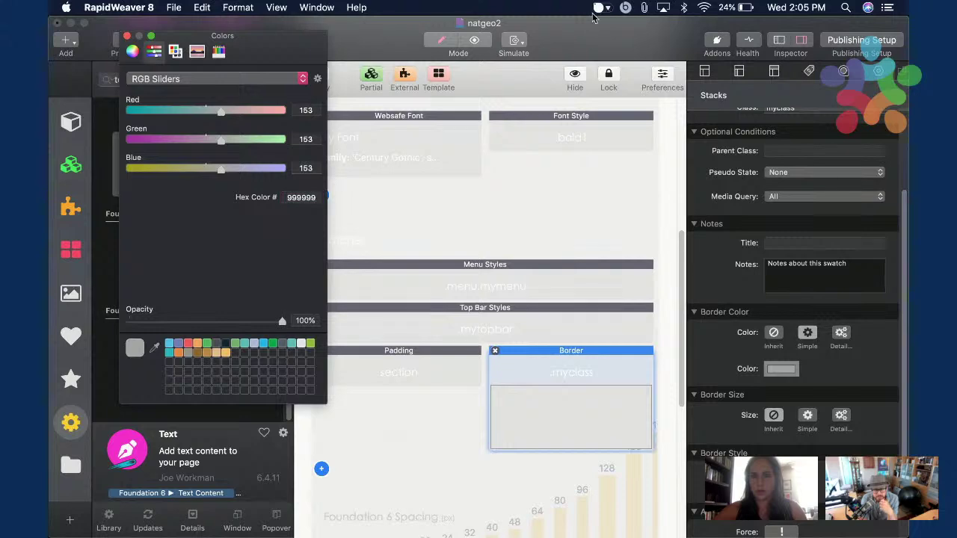
click(615, 102)
click(308, 197)
text(#FECB2F)
key(Tab)
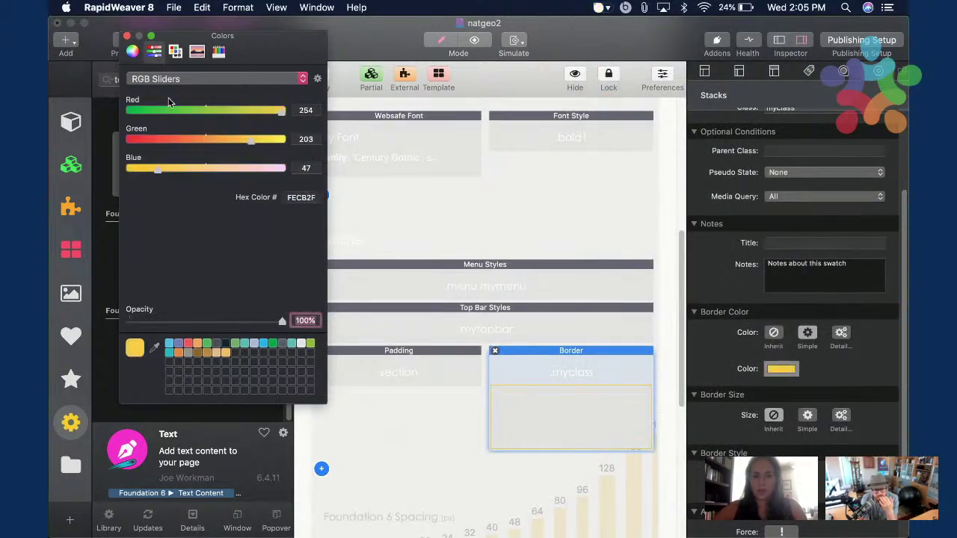
click(128, 36)
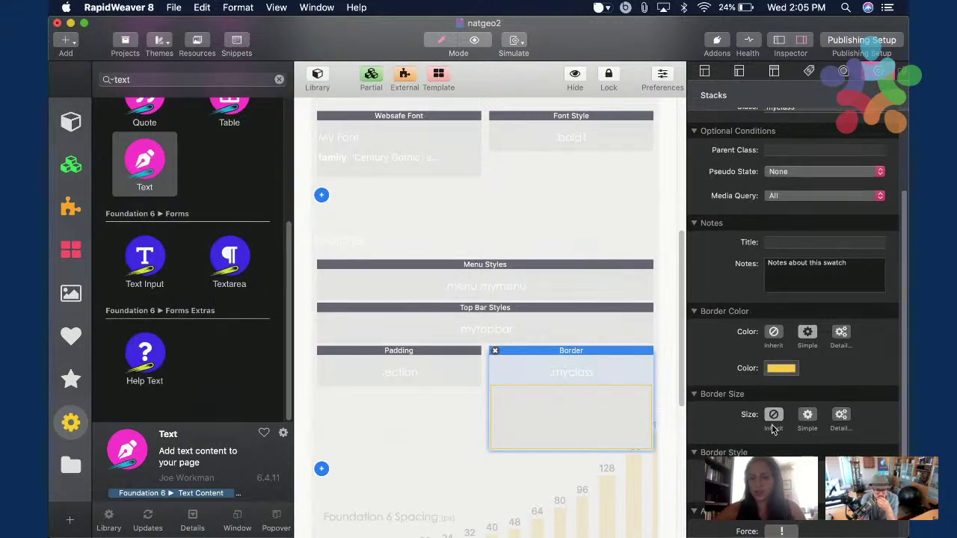
Switch the border size to detailed values and give the swatch a 4 px bottom border.
scroll(792, 415, down, 2)
click(808, 394)
scroll(822, 390, down, 2)
click(838, 383)
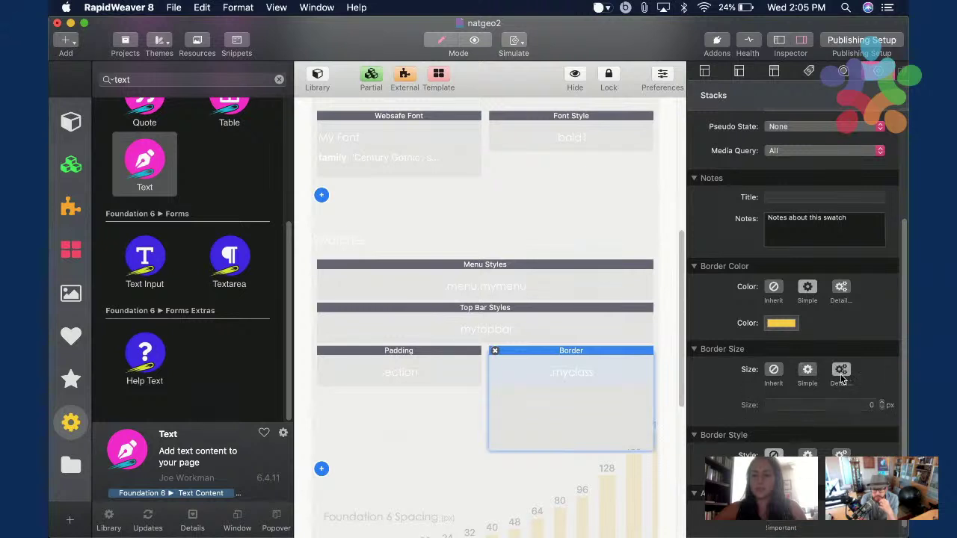
click(835, 408)
key(Return)
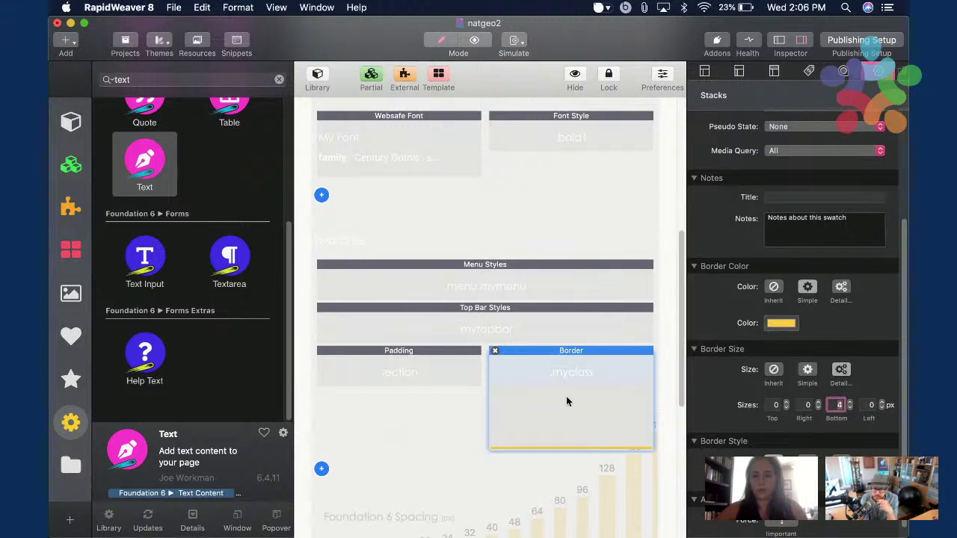
scroll(565, 401, down, 5)
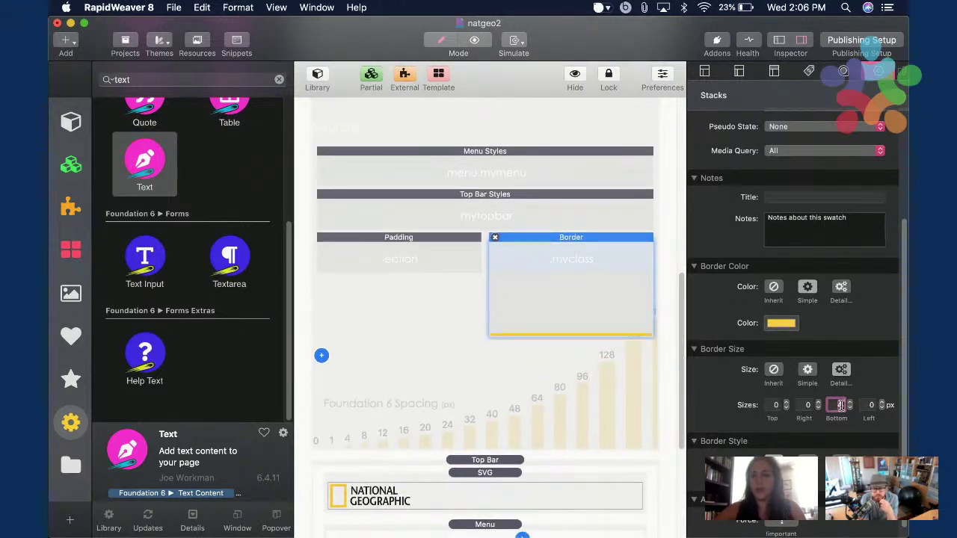
click(693, 349)
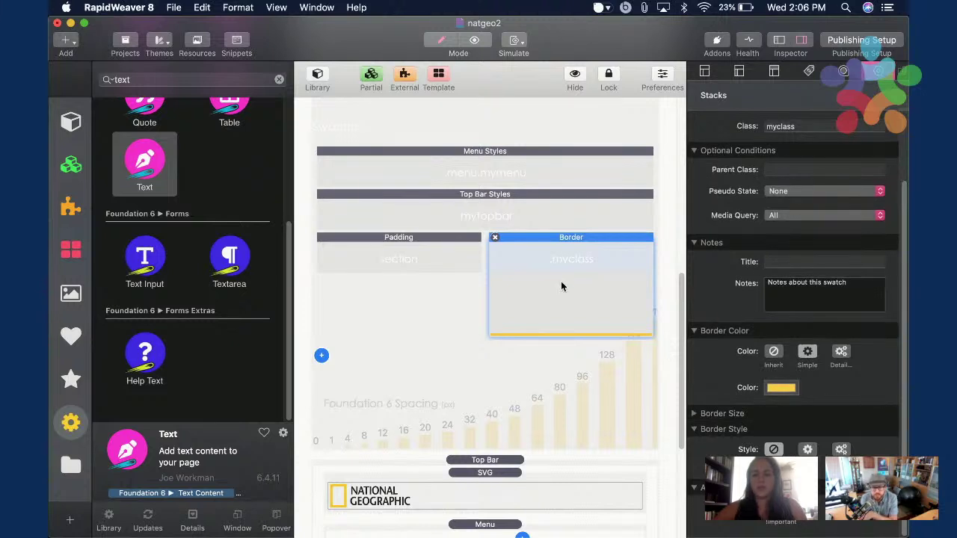
Set the Border swatch's class name to underyellow.
scroll(561, 286, down, 3)
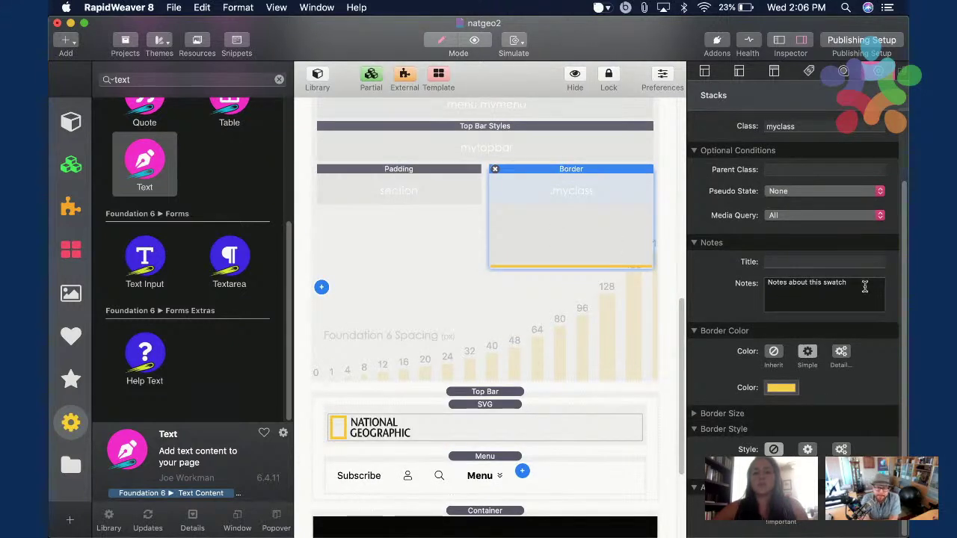
scroll(845, 151, up, 2)
click(810, 177)
text(underyellow)
key(Return)
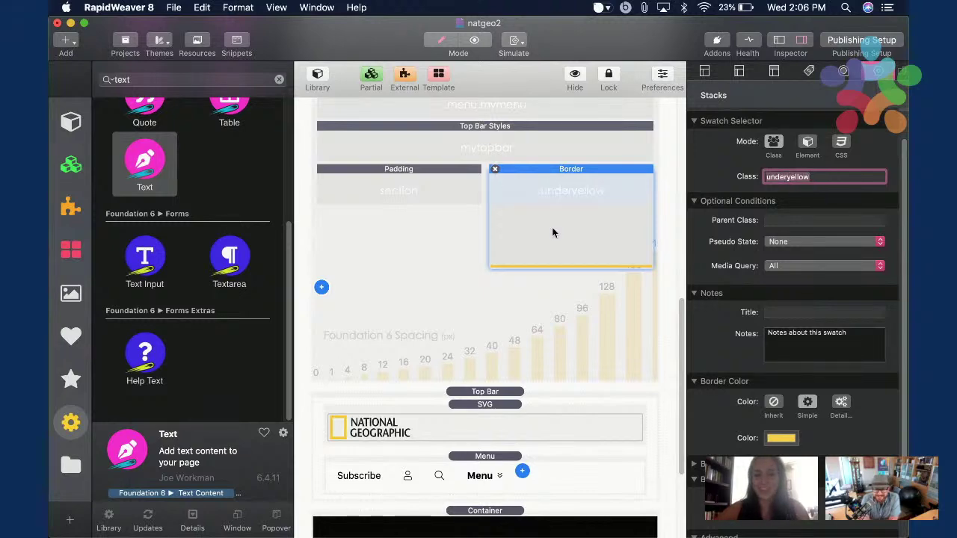
Edit the Text stack below LATEST STORIES and wrap the word Subscribe in <span> and </span> tags.
scroll(552, 233, down, 5)
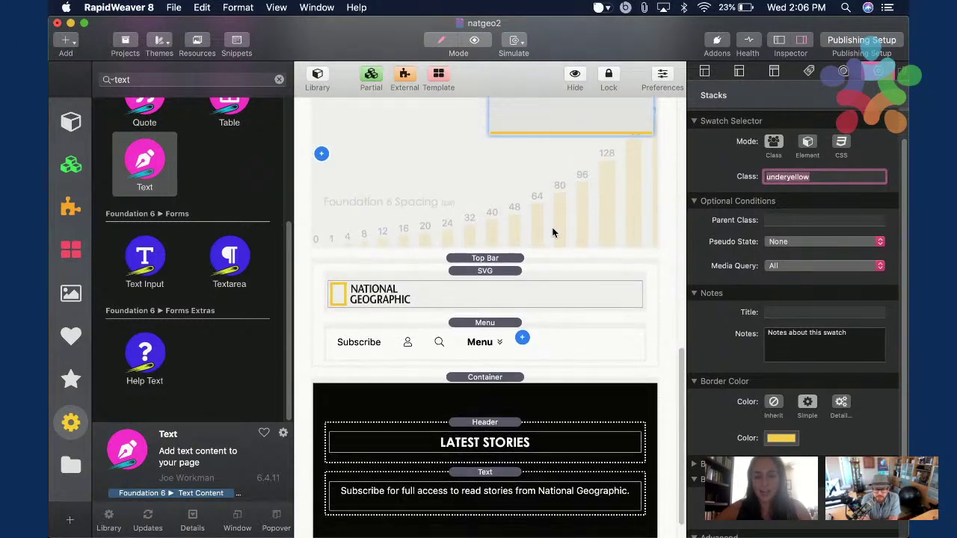
scroll(427, 352, down, 1)
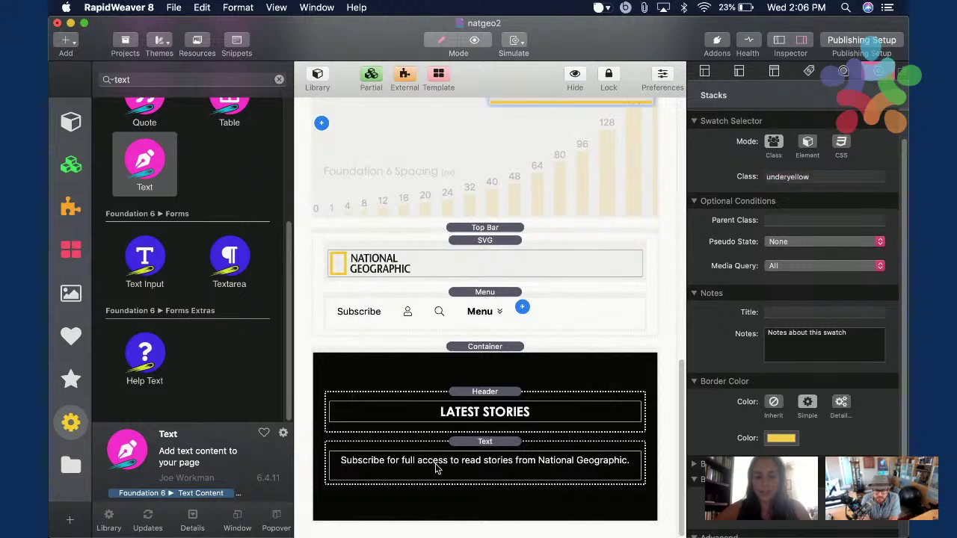
click(438, 467)
double_click(414, 464)
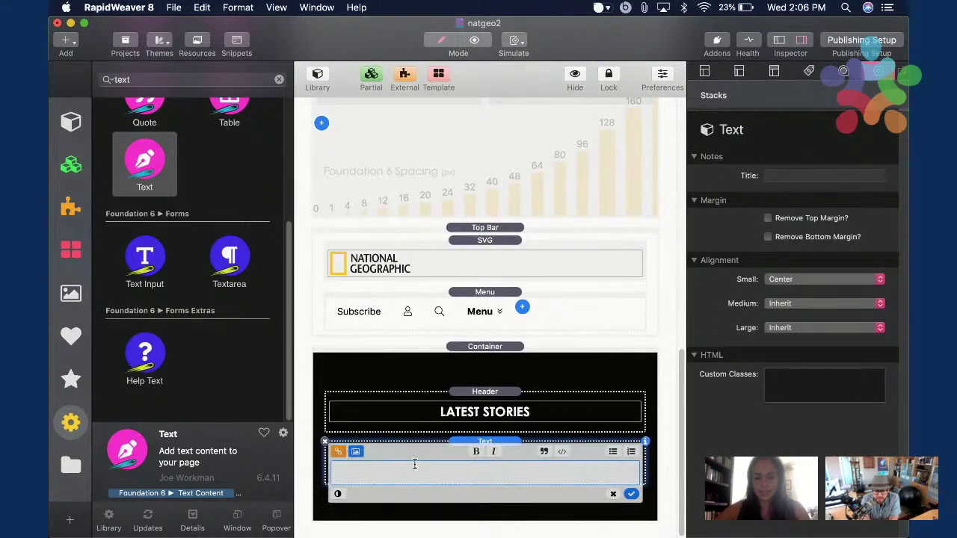
text(Subscribe for full access to read stories from National Geographic.)
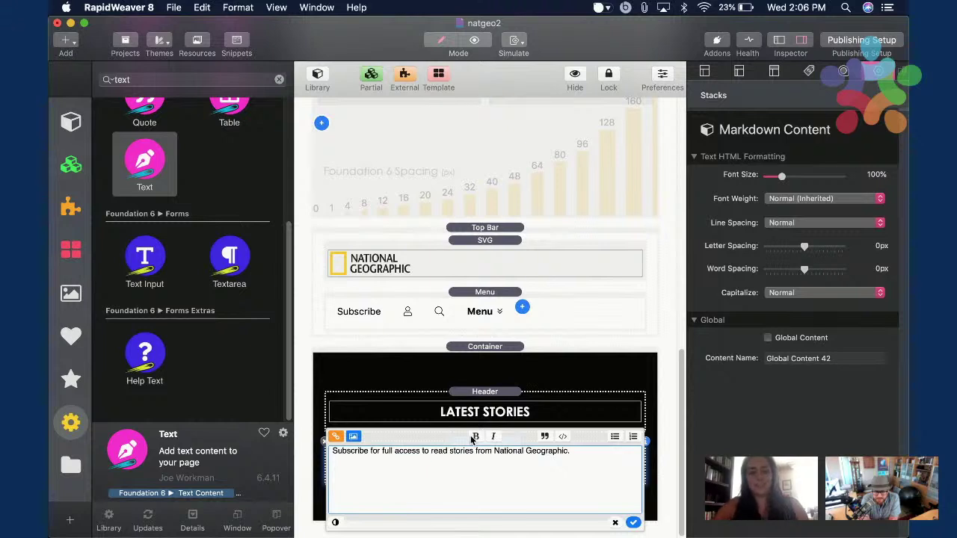
text(<)
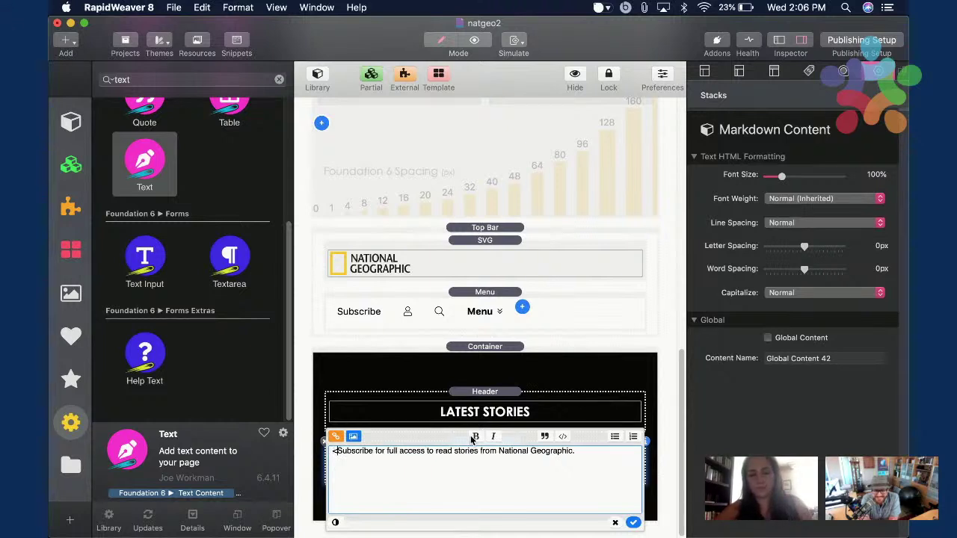
text(span>)
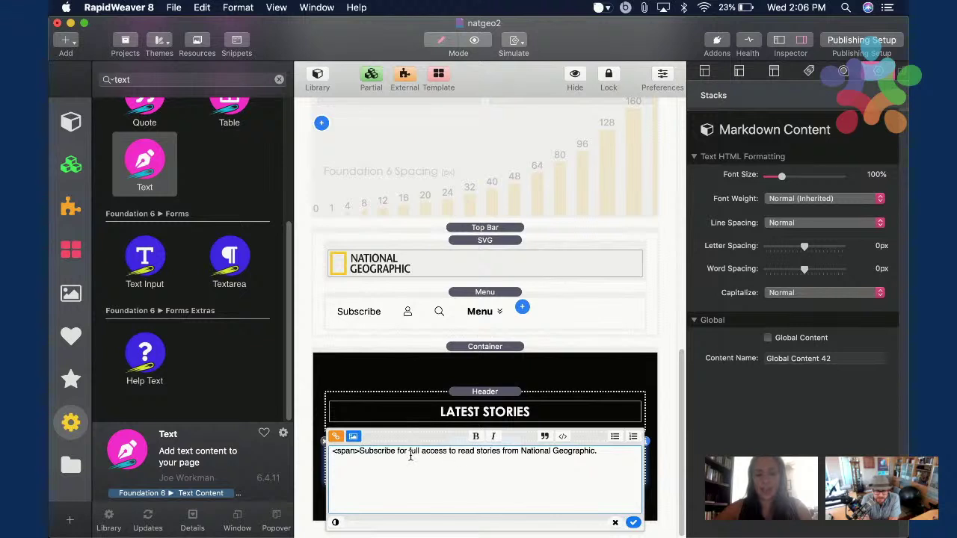
text(<span>)
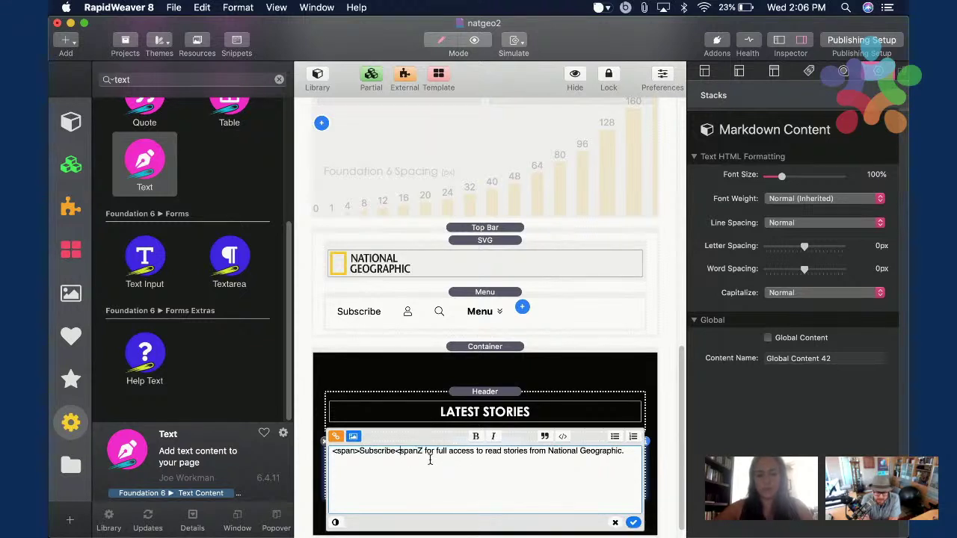
text(/)
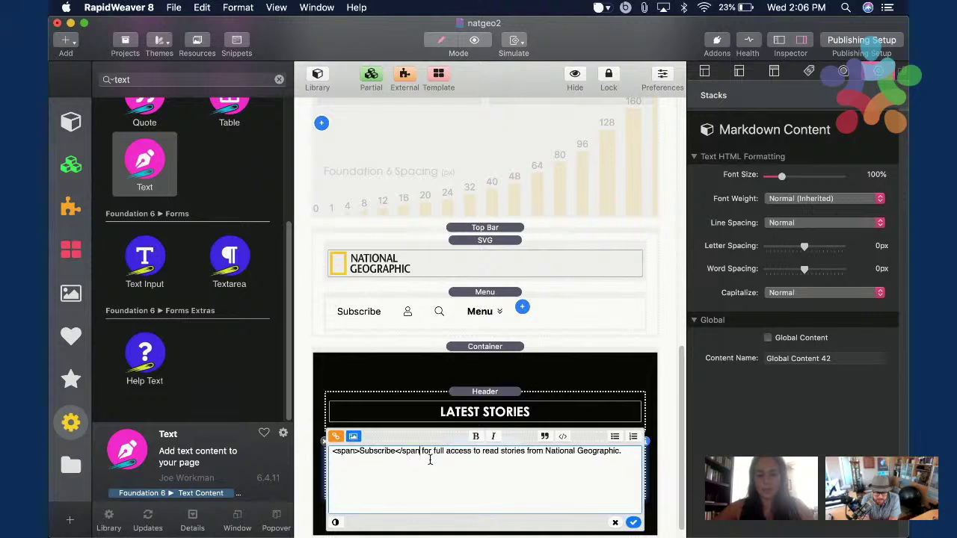
Add class="underyellow" to the opening span tag around Subscribe and finish editing the text.
double_click(379, 463)
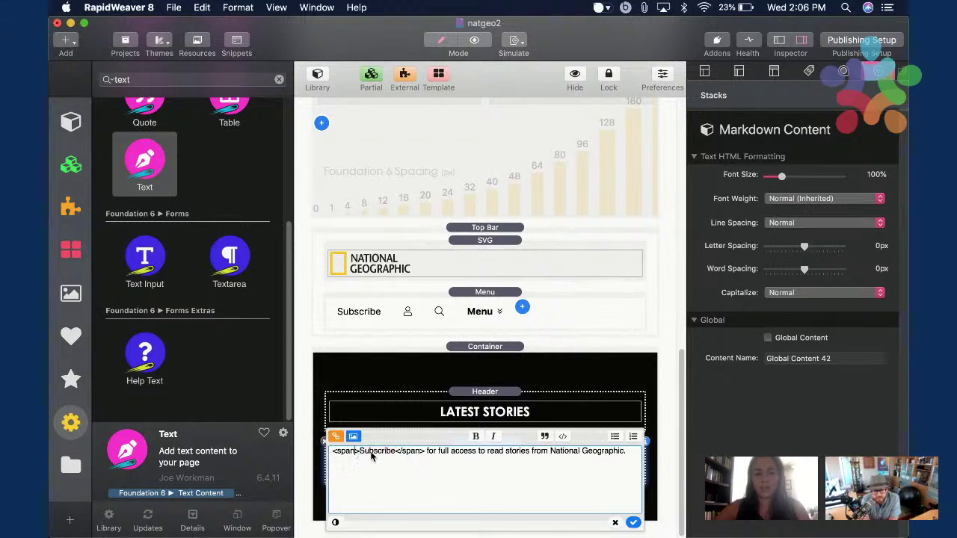
drag(395, 451, 423, 451)
click(409, 452)
double_click(385, 452)
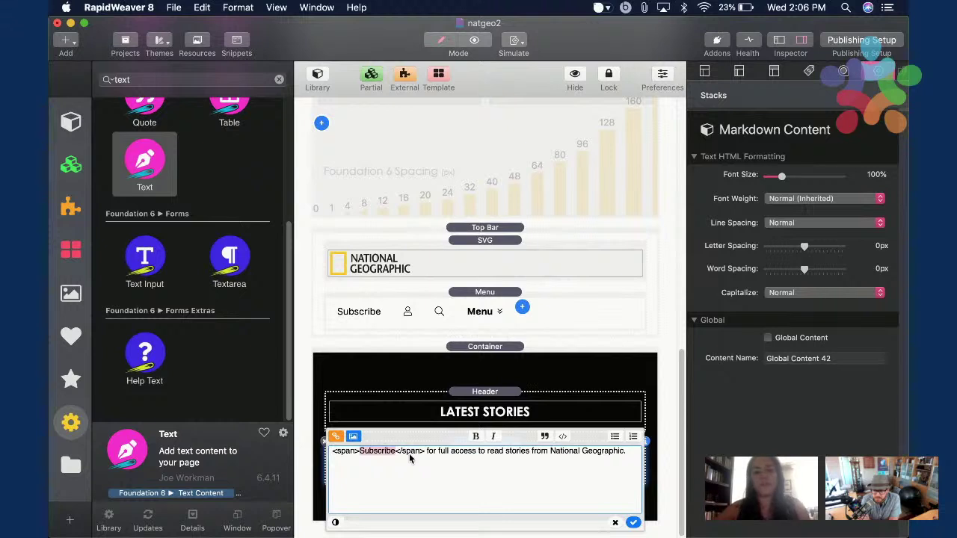
click(356, 452)
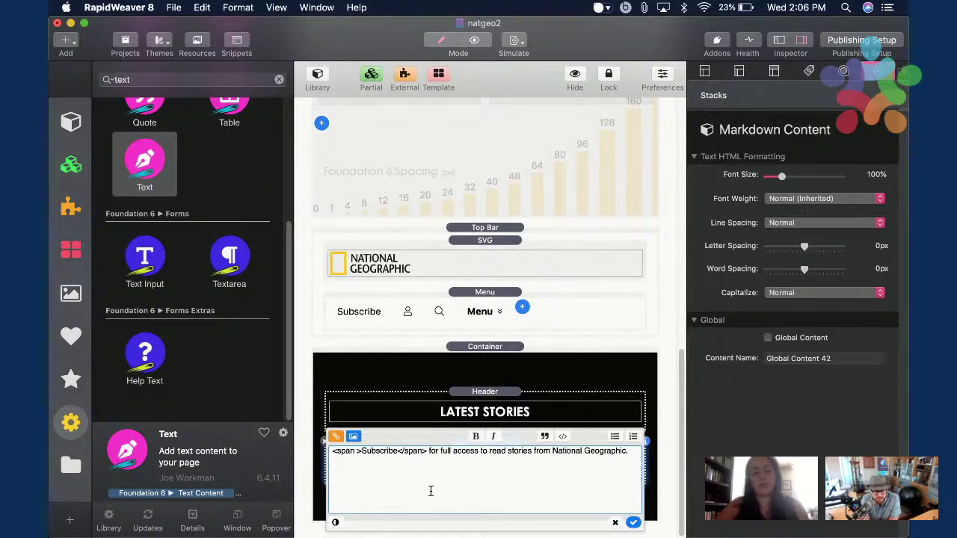
text(class)
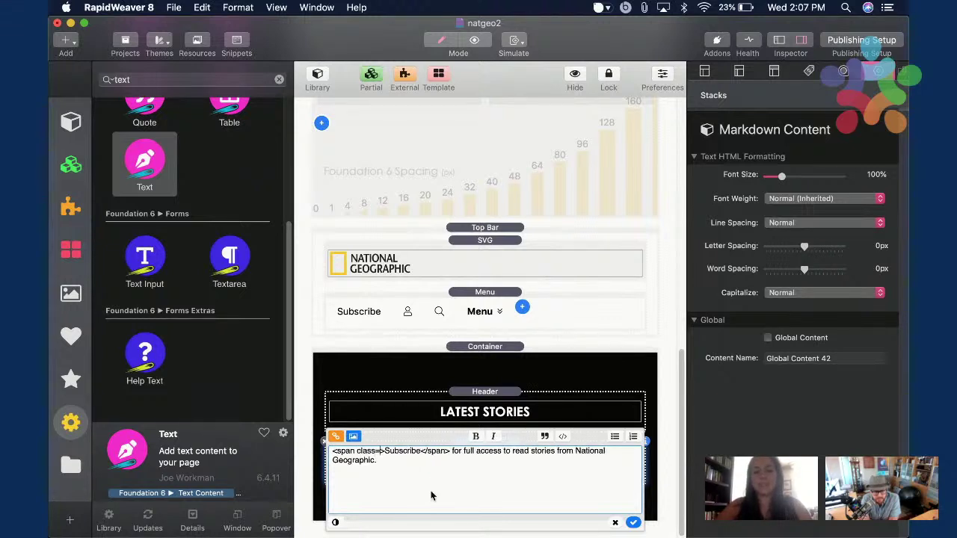
text(=underyellow)
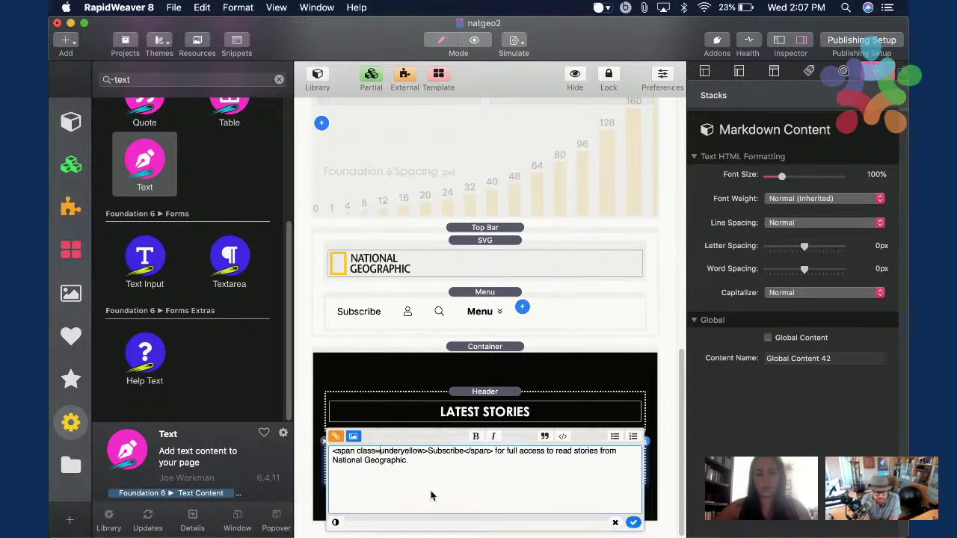
text(")
text(")
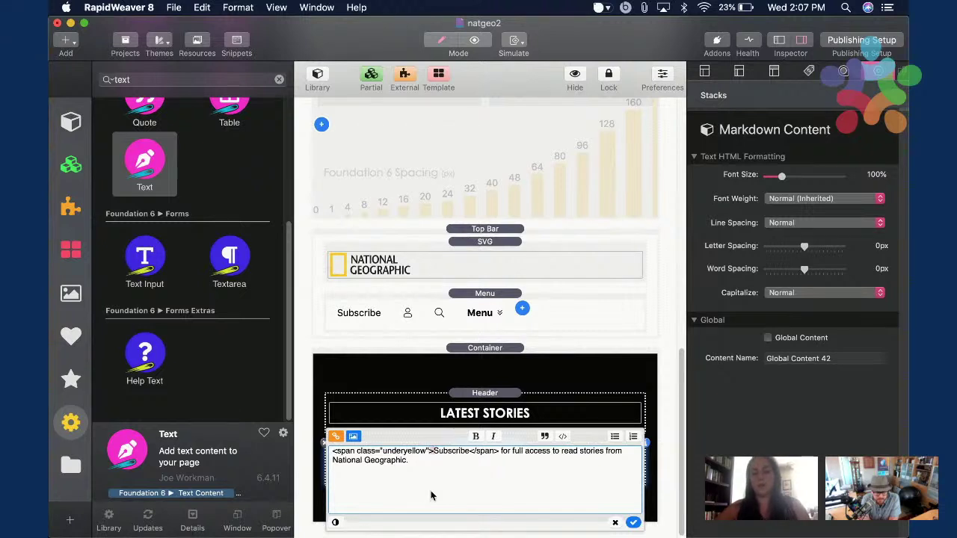
double_click(488, 452)
click(500, 453)
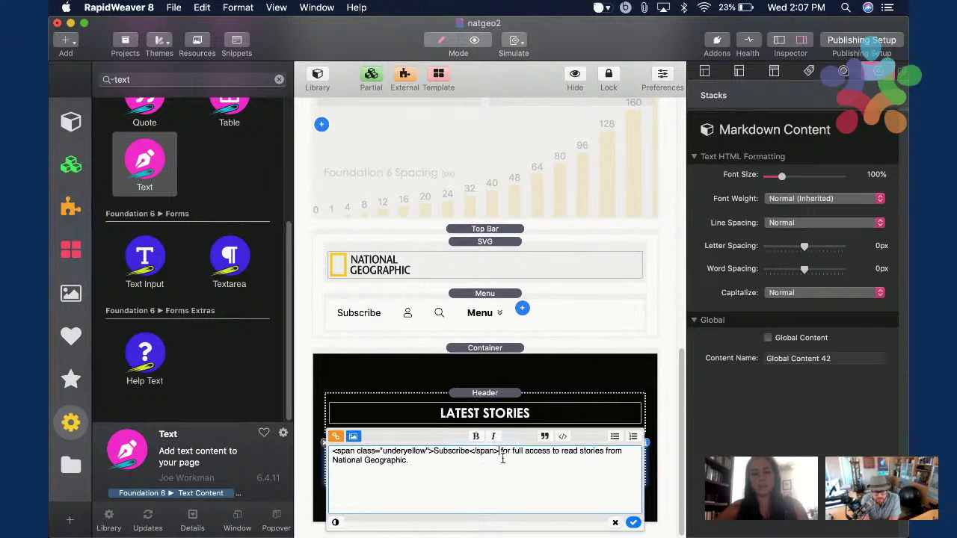
click(547, 370)
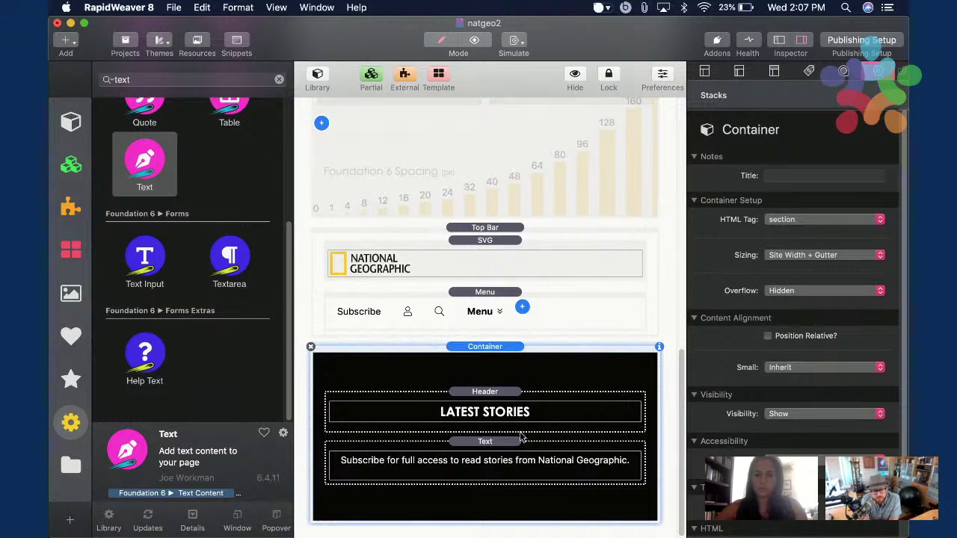
Recheck the span markup in the Text stack, then preview the page and return to edit mode.
click(493, 467)
click(467, 459)
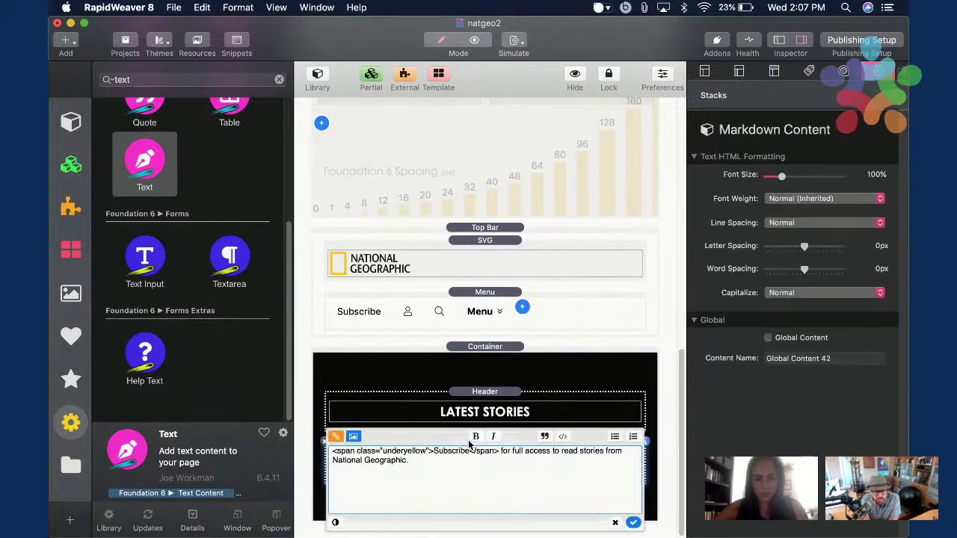
click(488, 399)
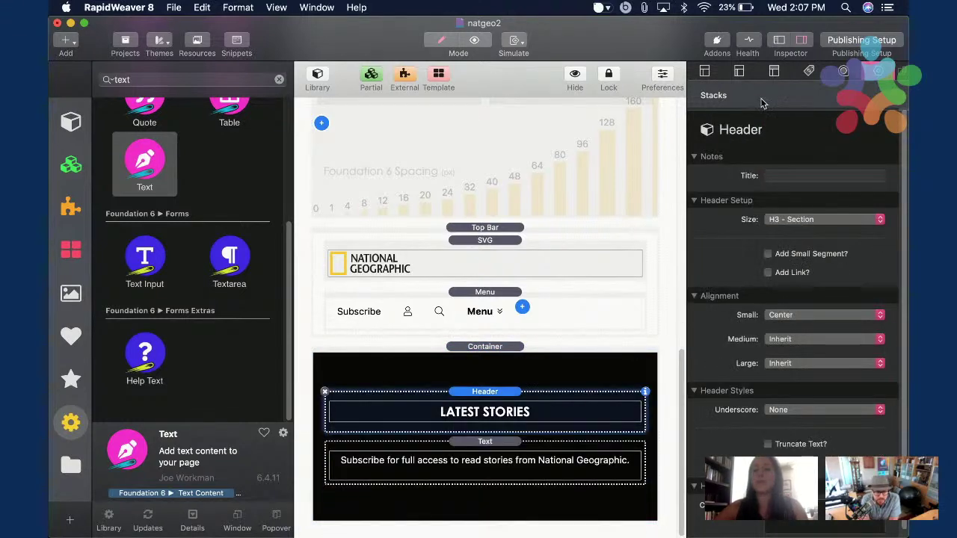
click(800, 43)
key(super+r)
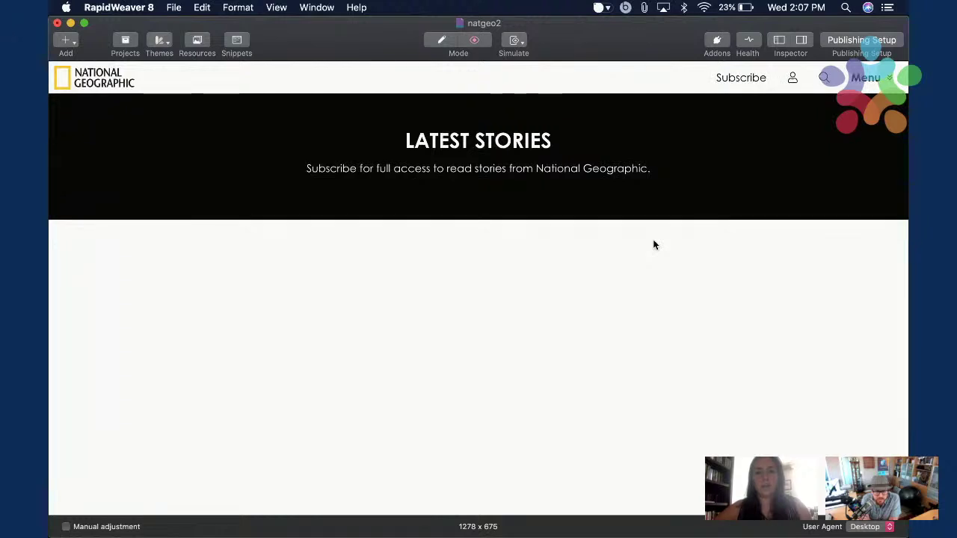
key(super+r)
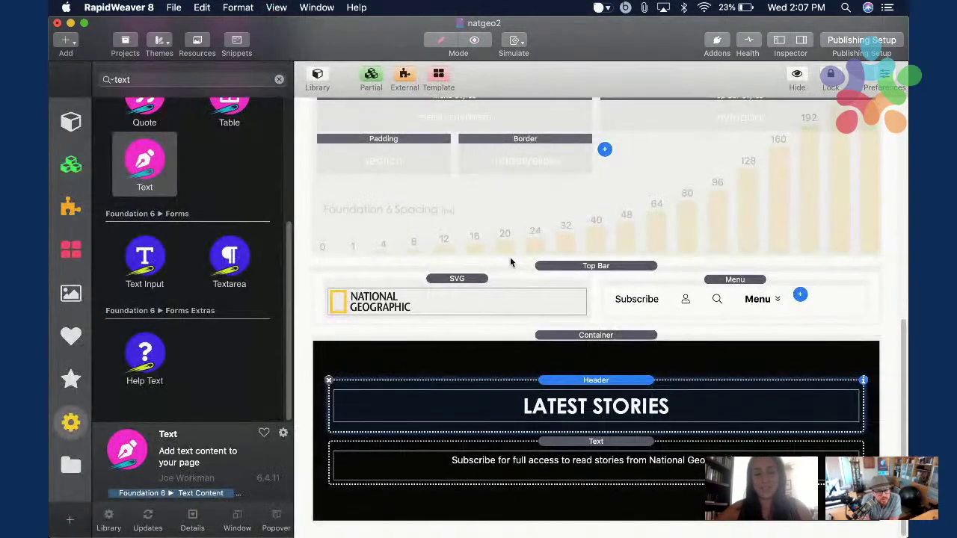
Switch to the NATGEO project, open the Subscribe text under LATEST STORIES to read its span markup, and clear the text.
click(541, 467)
key(ctrl+Up)
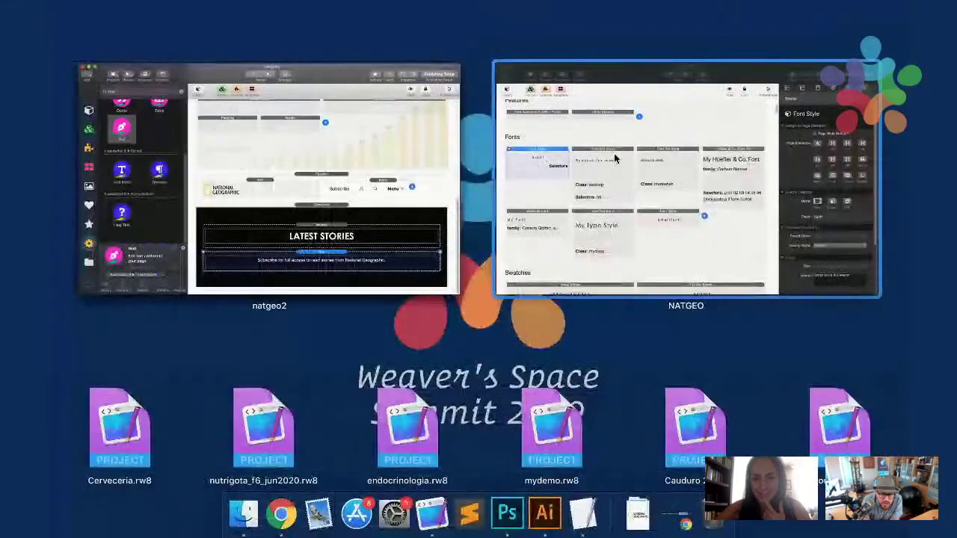
click(614, 154)
scroll(474, 304, down, 15)
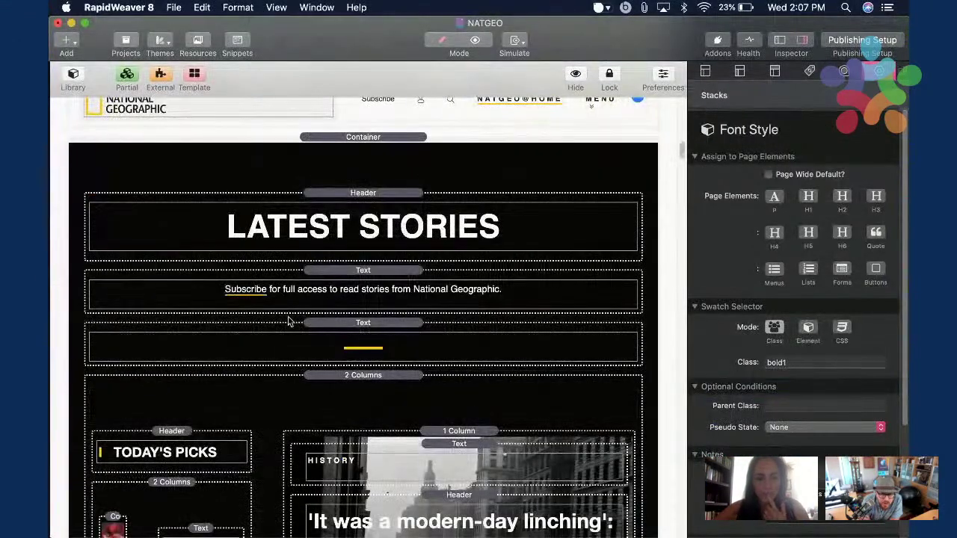
click(243, 298)
double_click(243, 297)
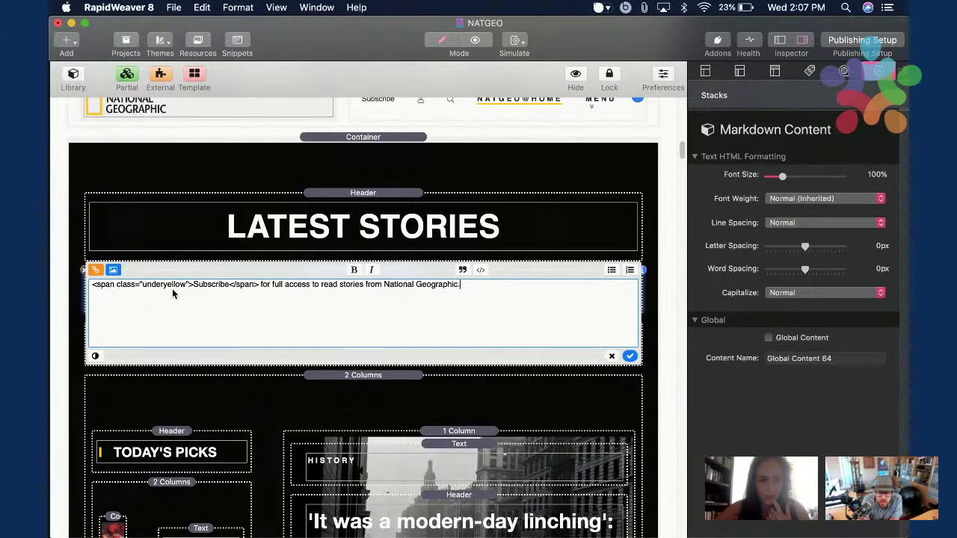
key(super+a)
key(BackSpace)
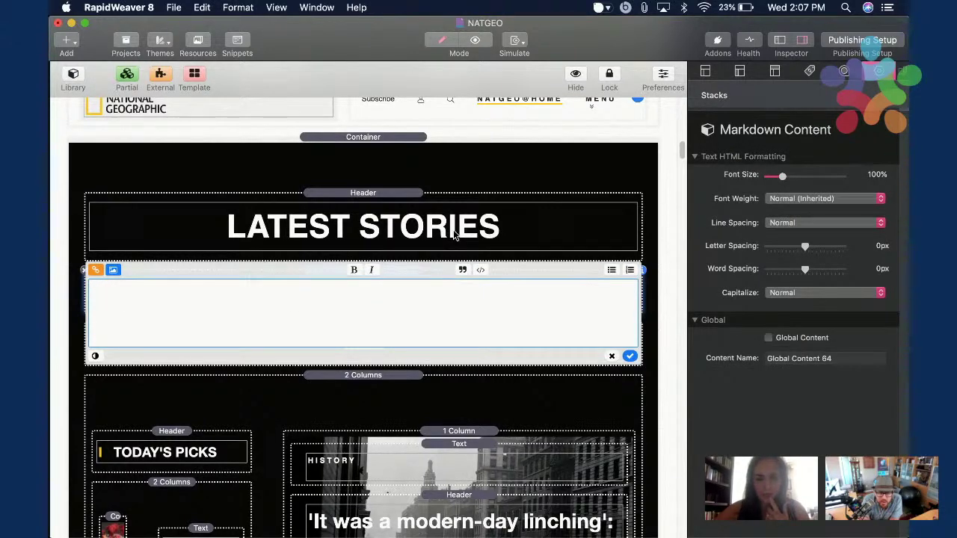
Return to the natgeo2 project and check the underyellow span markup in the Text stack below LATEST STORIES.
key(ctrl+Down)
click(359, 241)
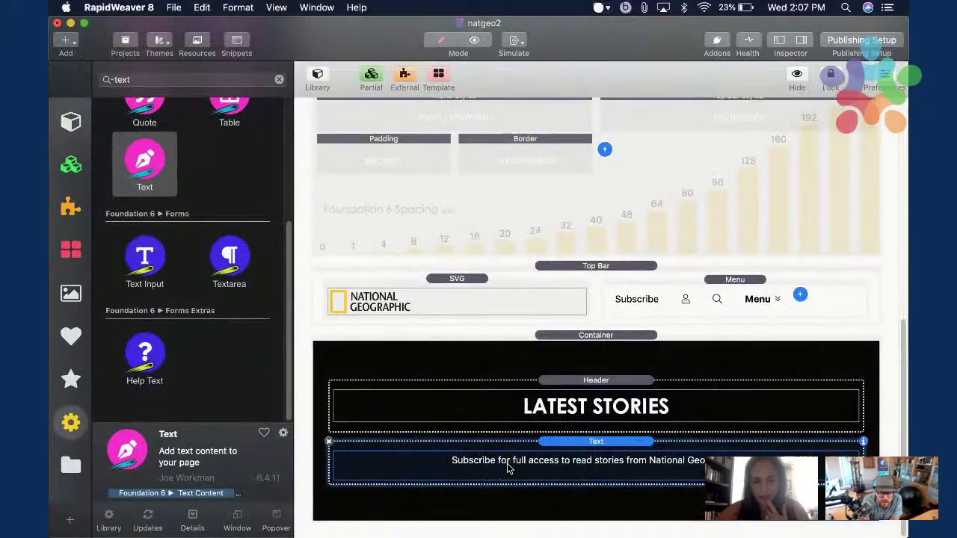
double_click(508, 467)
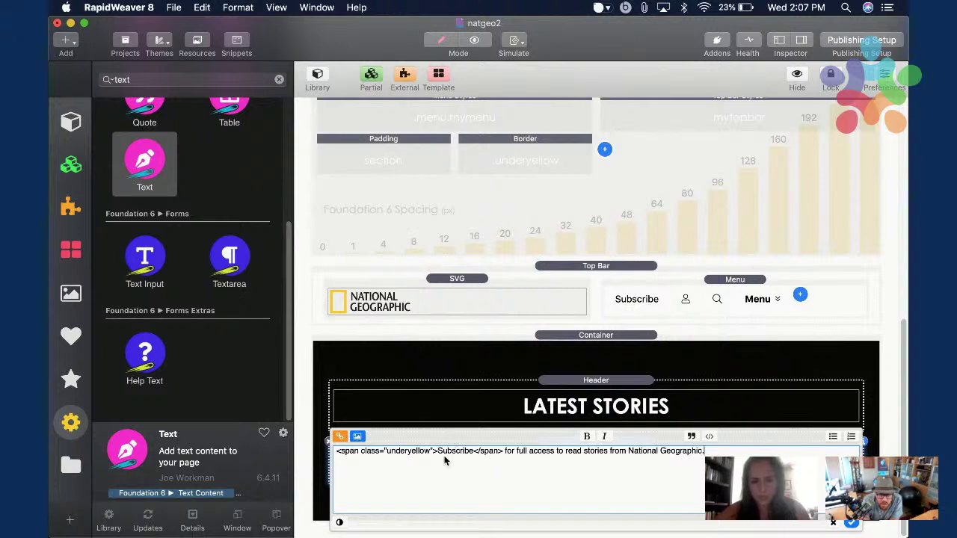
click(468, 397)
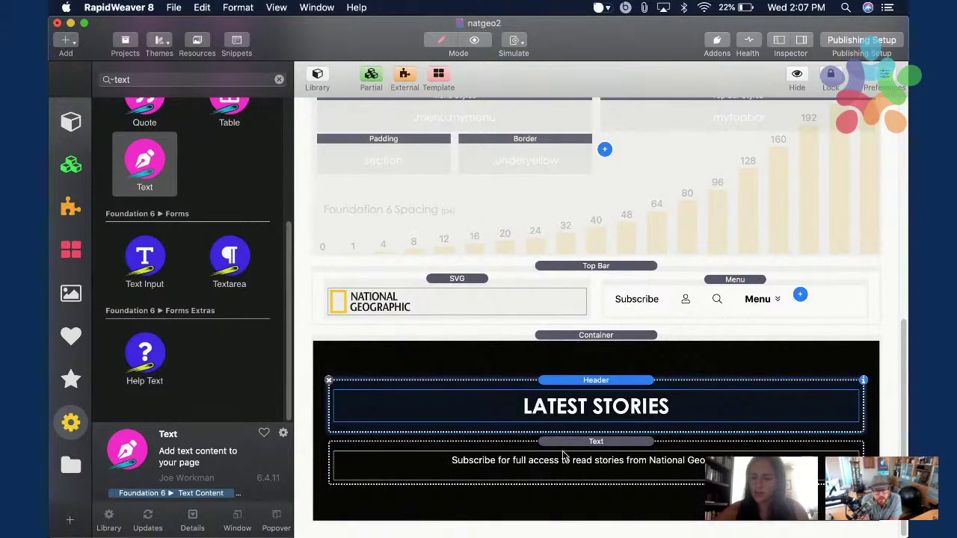
click(564, 455)
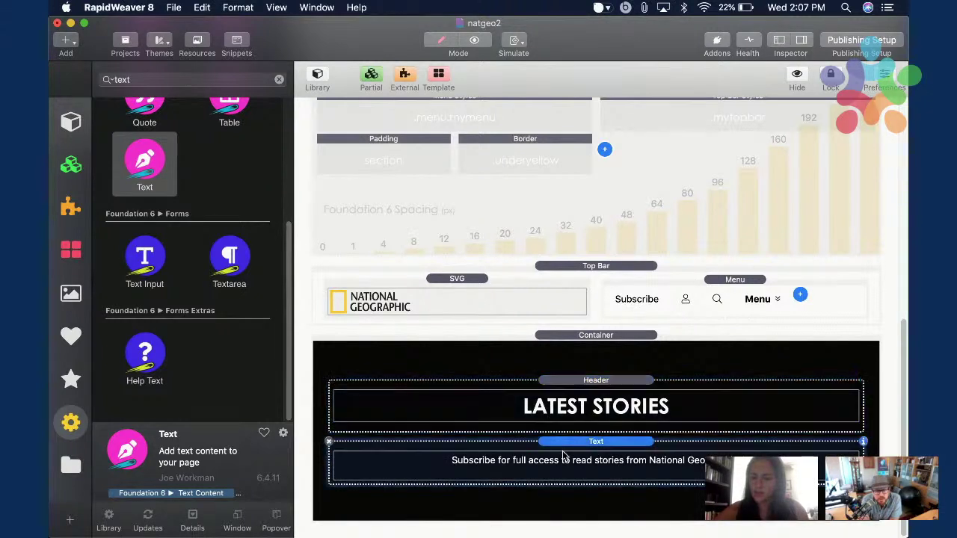
Set the underyellow Border swatch's border style to Simple and preview the page.
click(560, 176)
click(799, 41)
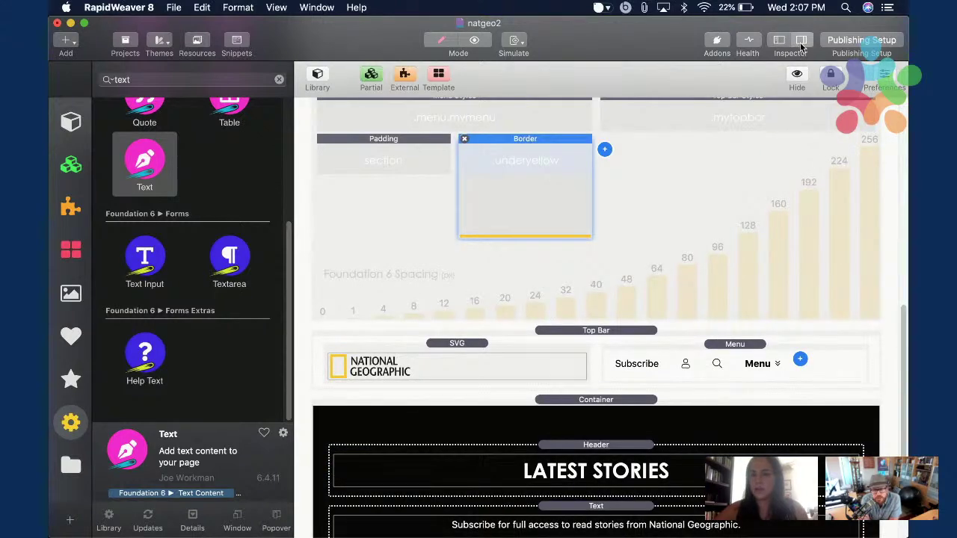
scroll(762, 299, down, 4)
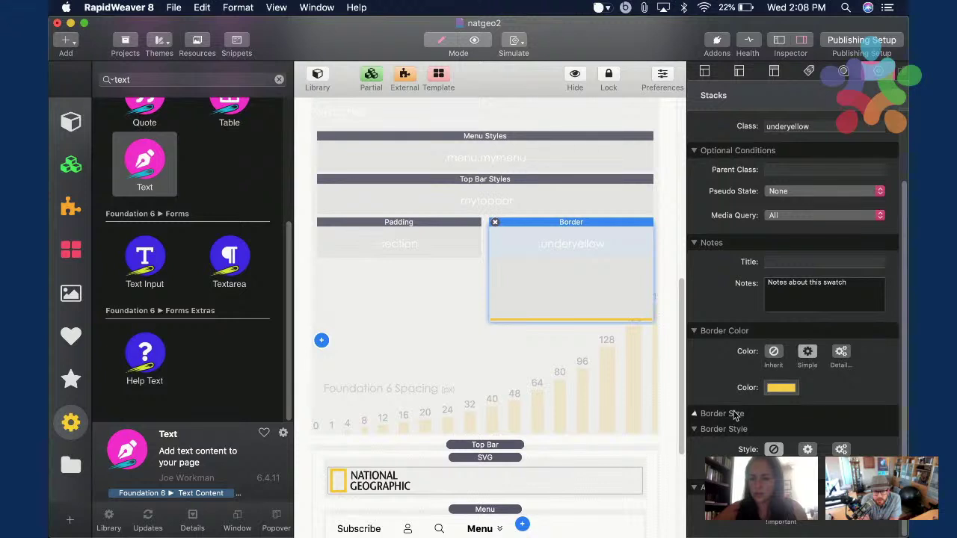
click(734, 413)
scroll(733, 367, down, 3)
click(807, 448)
scroll(759, 419, down, 1)
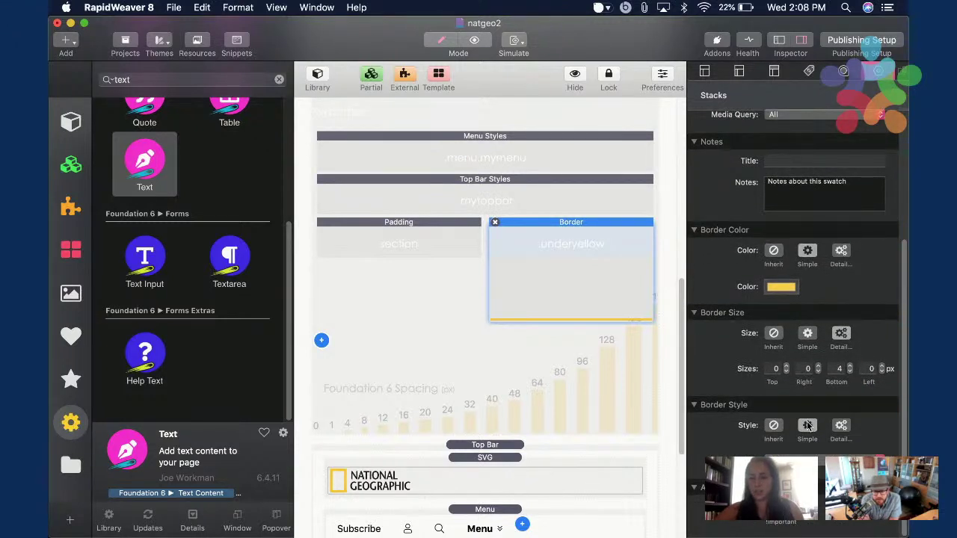
click(803, 45)
key(super+r)
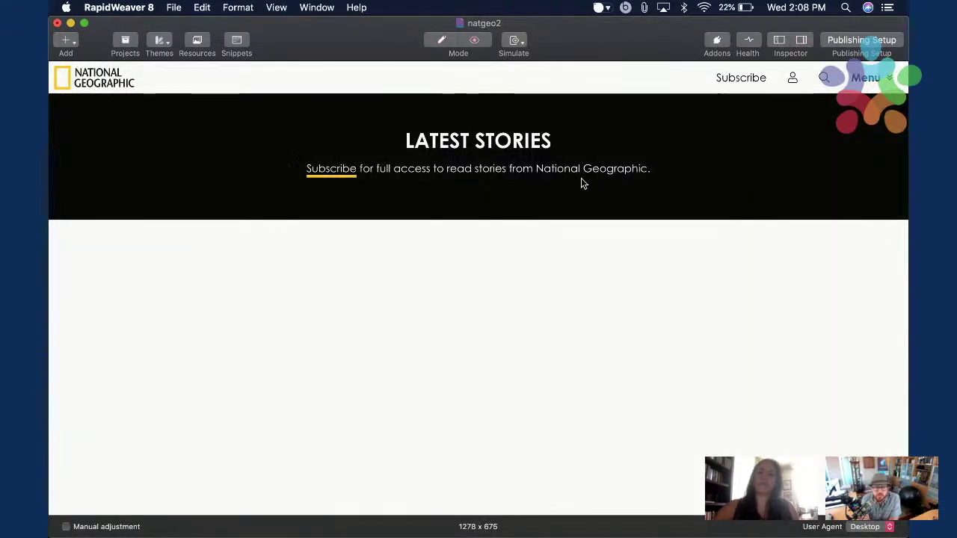
Compare the previewed Latest Stories section with the live nationalgeographic.com page in Chrome, and return to edit mode.
key(super+Tab)
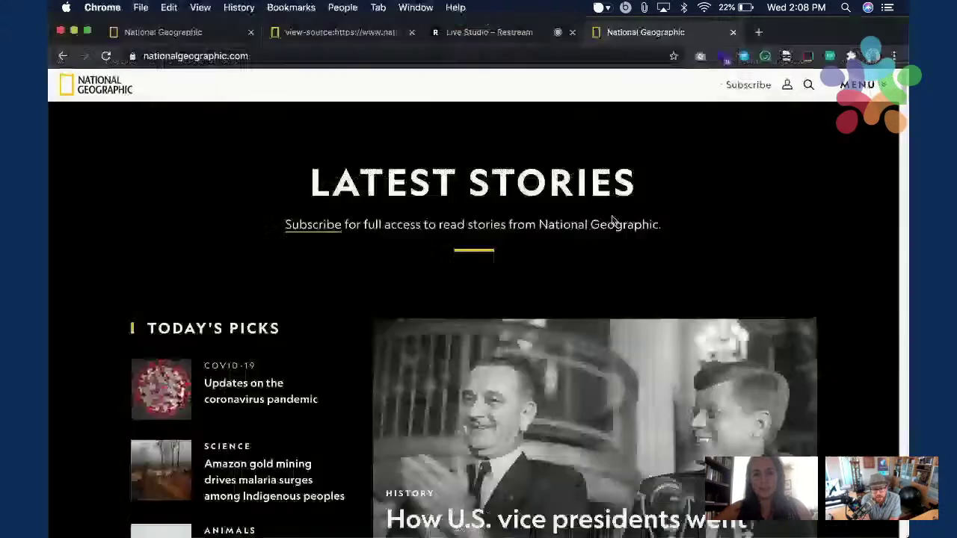
key(super+Tab)
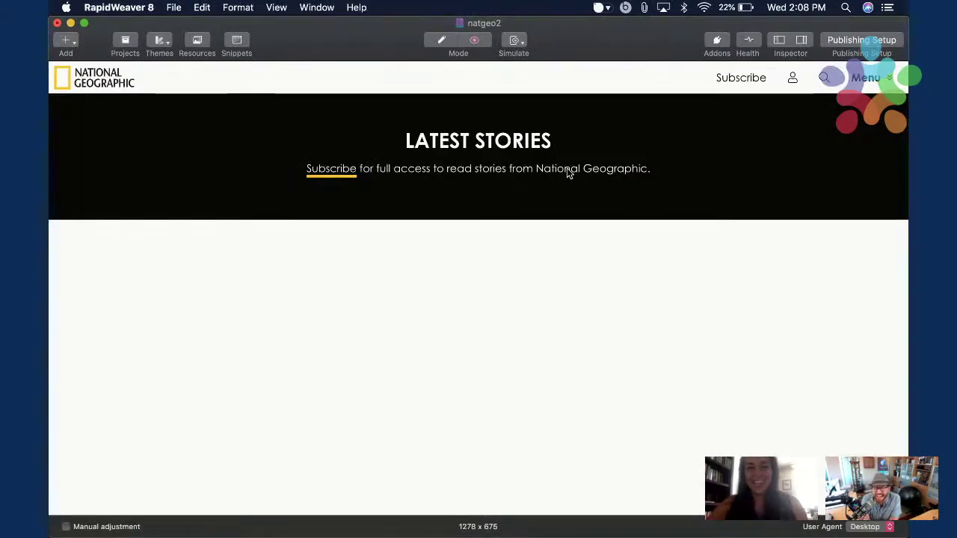
key(super+Tab)
key(super+Tab)
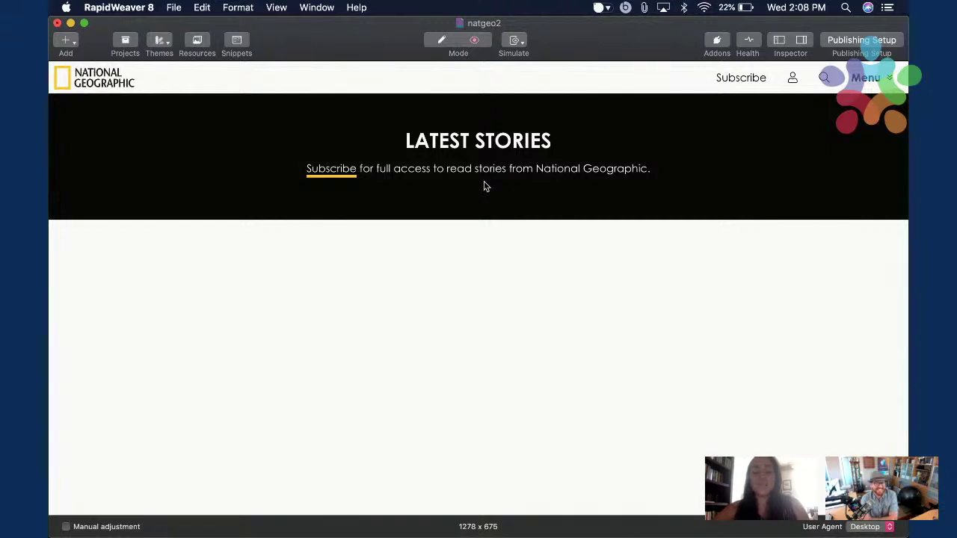
key(super+Tab)
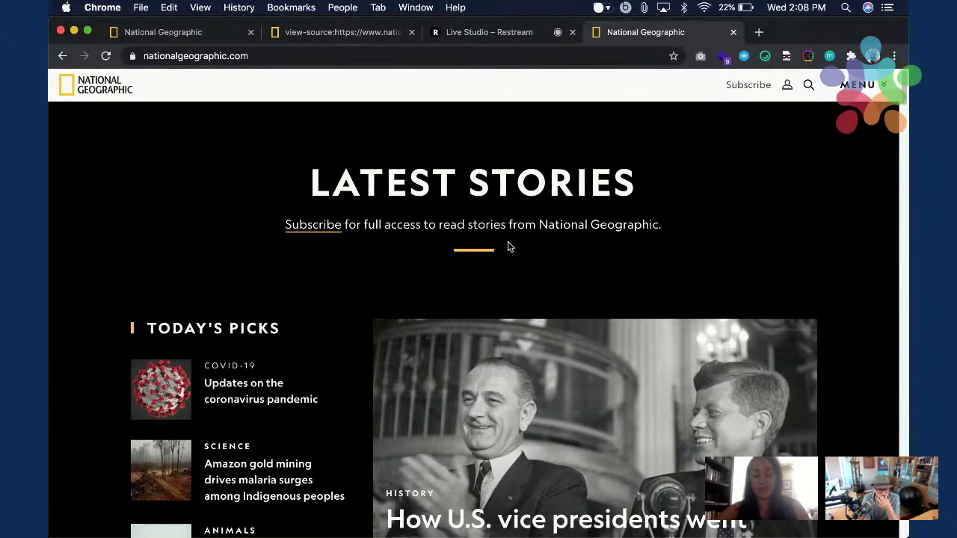
key(super+Tab)
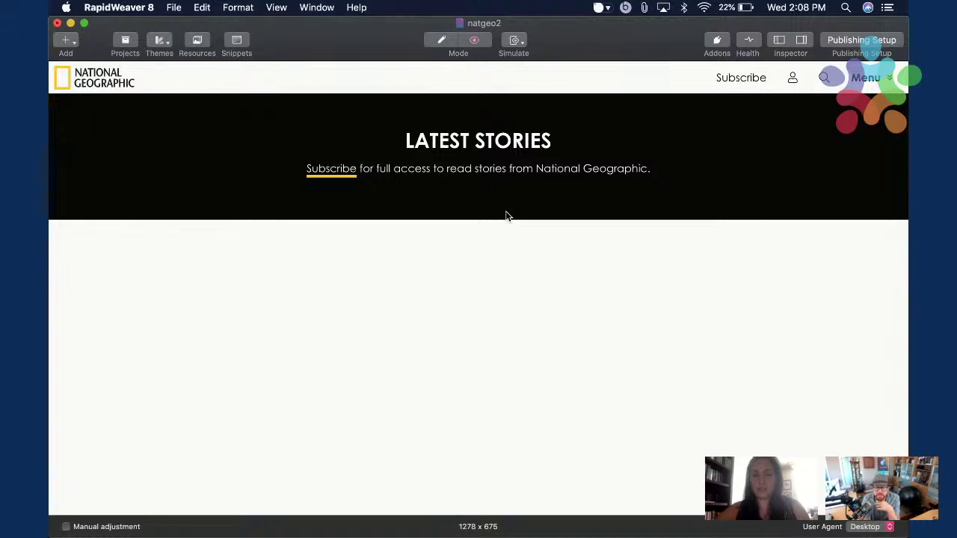
key(super+shift+p)
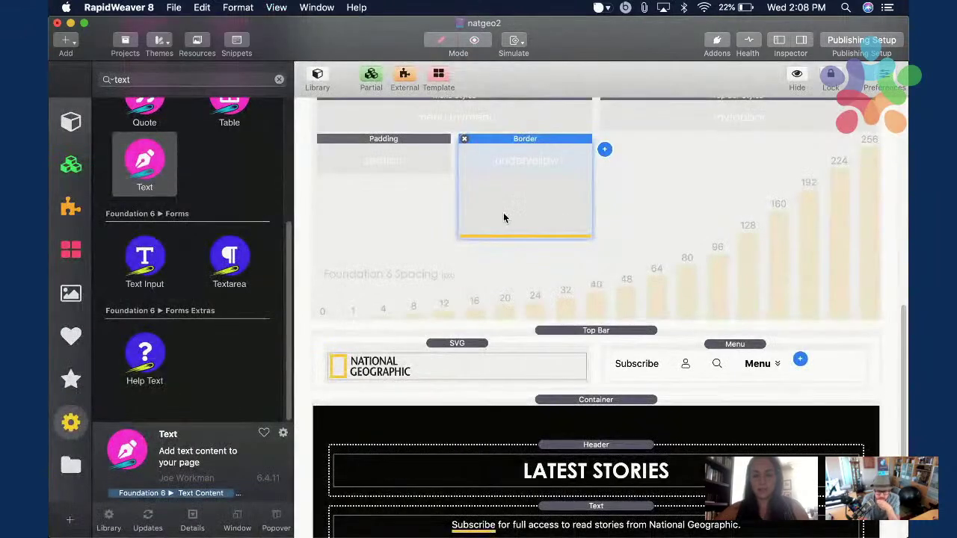
Duplicate the Subscribe Text stack below LATEST STORIES and select the lower copy.
scroll(605, 457, down, 2)
click(640, 439)
key(cmd+d)
scroll(632, 433, down, 2)
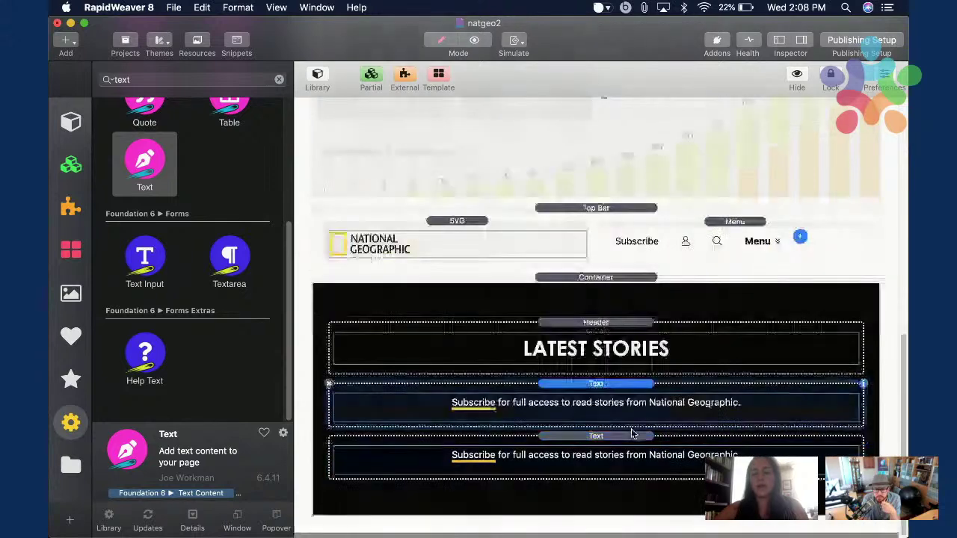
click(628, 440)
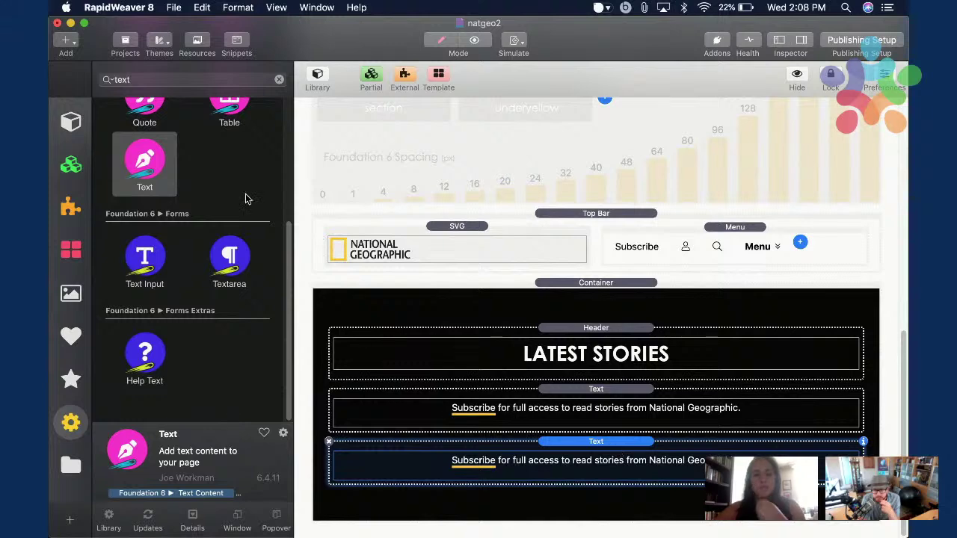
Search the stacks library for "divi" and add a Divider stack between the two Subscribe Text stacks.
click(188, 89)
key(BackSpace)
key(BackSpace)
key(BackSpace)
key(BackSpace)
text(divi)
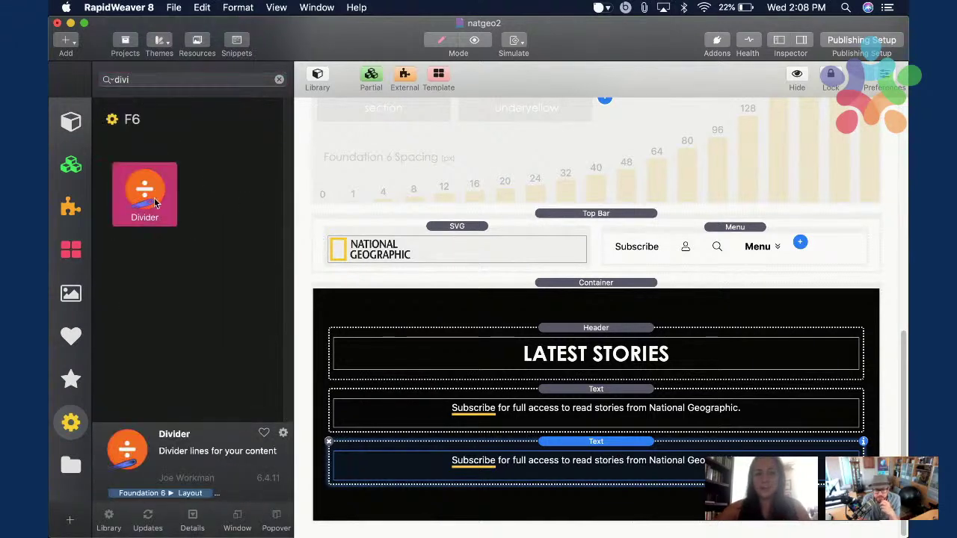
drag(154, 197, 649, 425)
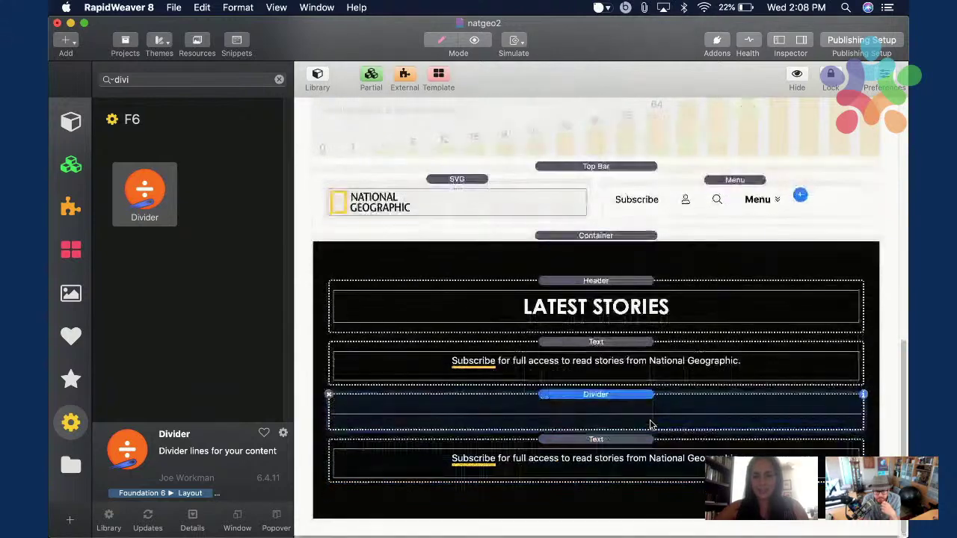
Set the Divider stack's custom class to underyellow.
click(800, 40)
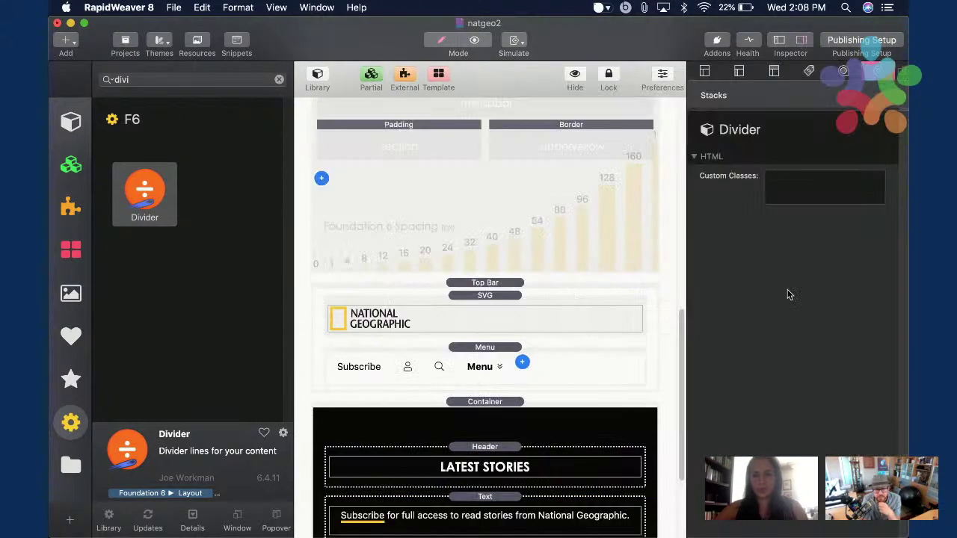
click(795, 178)
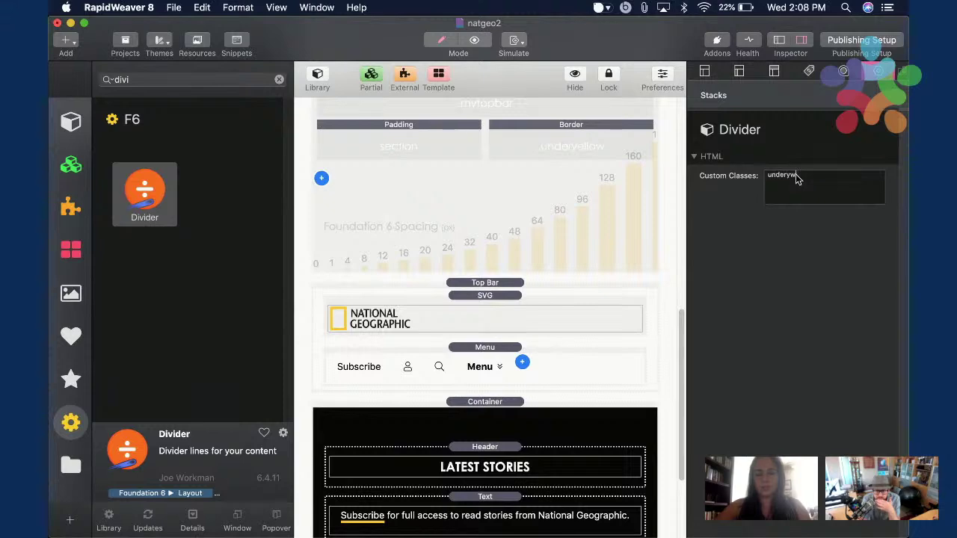
click(802, 40)
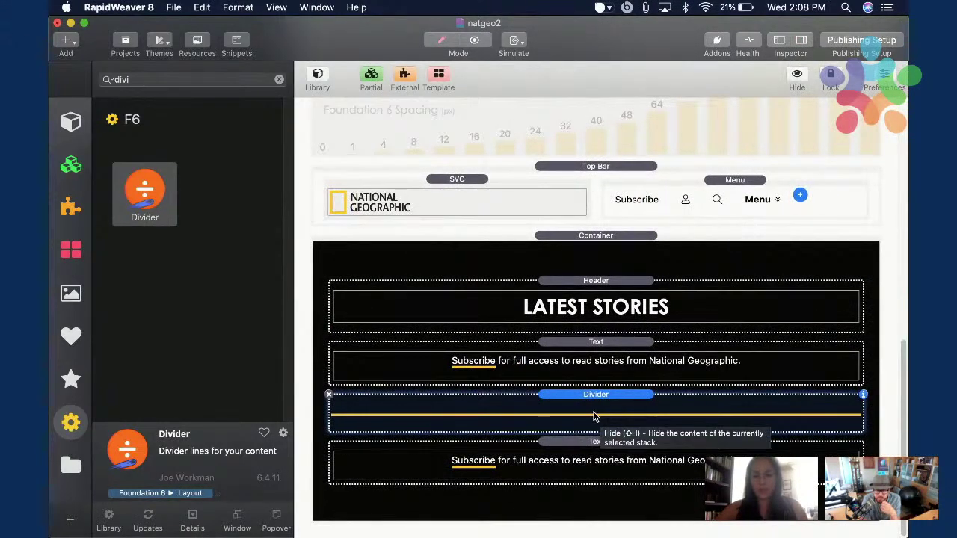
double_click(150, 78)
text(1 col)
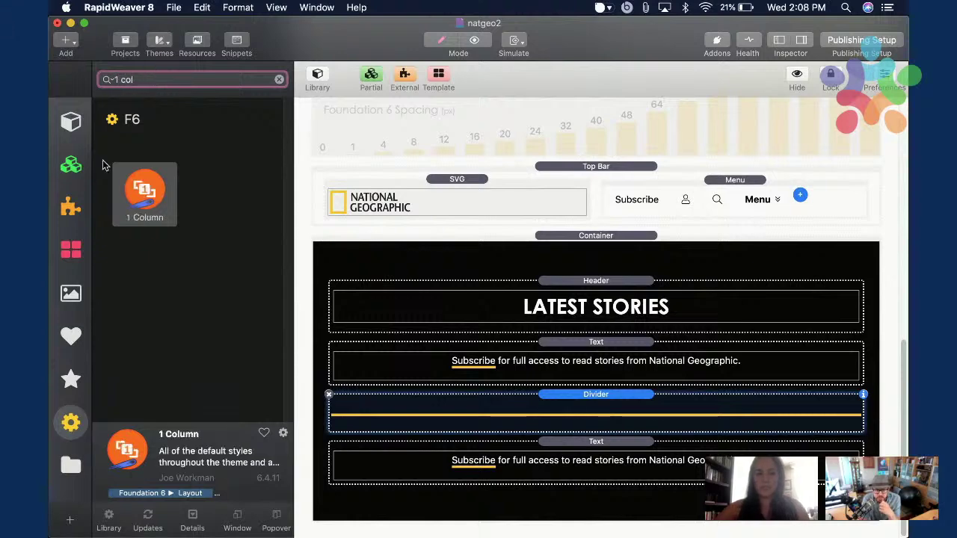
drag(144, 191, 568, 388)
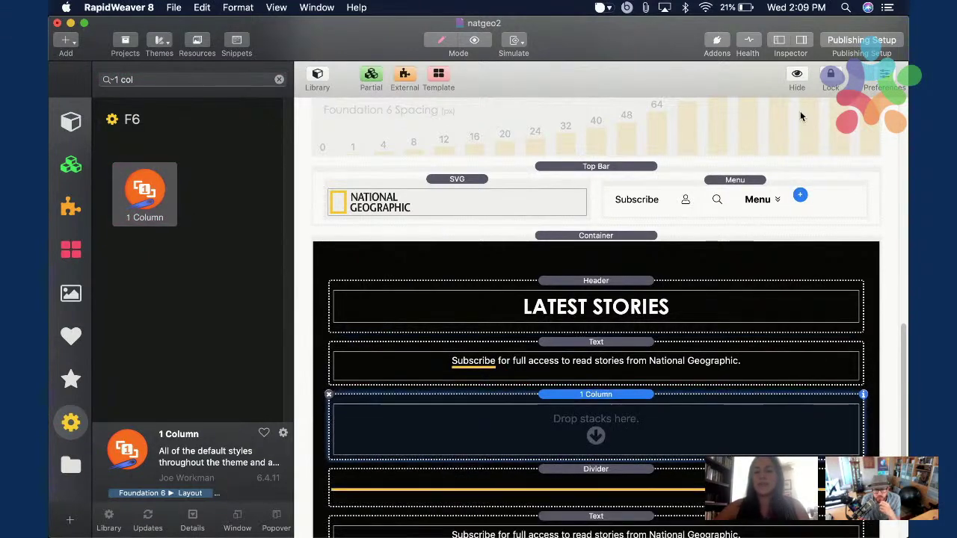
click(798, 40)
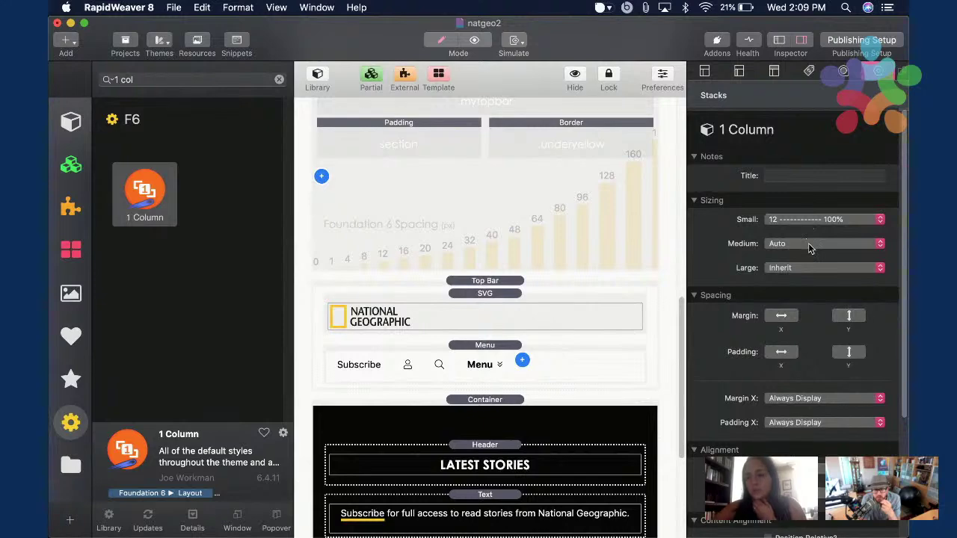
click(794, 248)
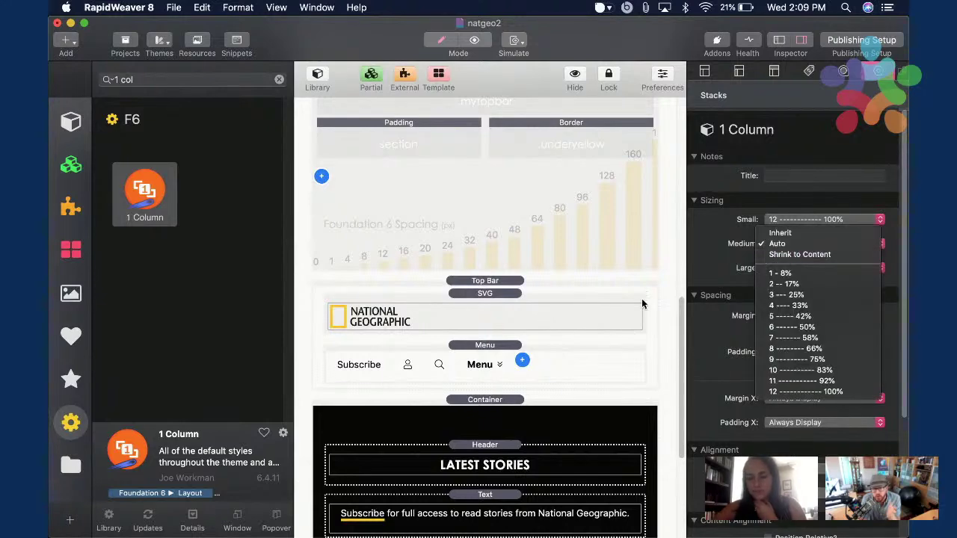
click(576, 416)
scroll(605, 389, down, 8)
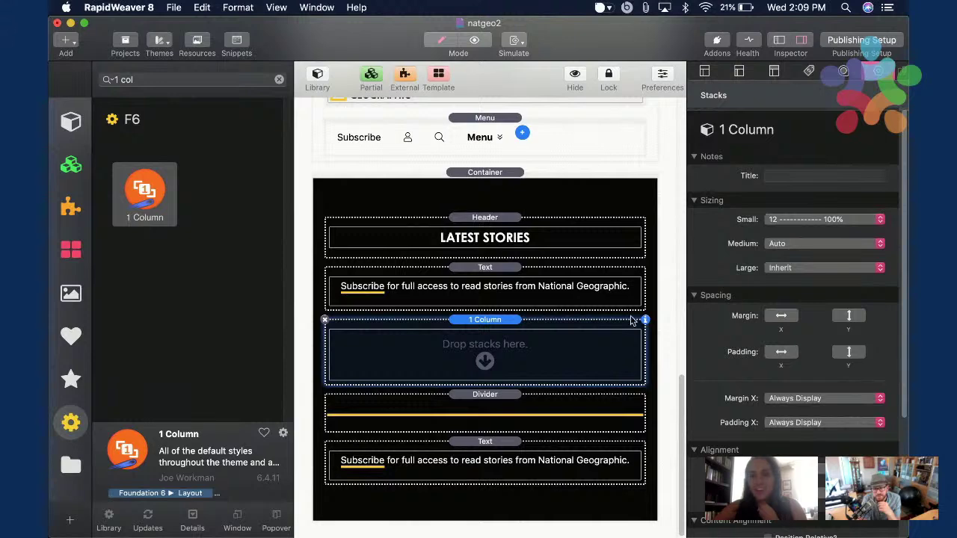
scroll(747, 391, down, 5)
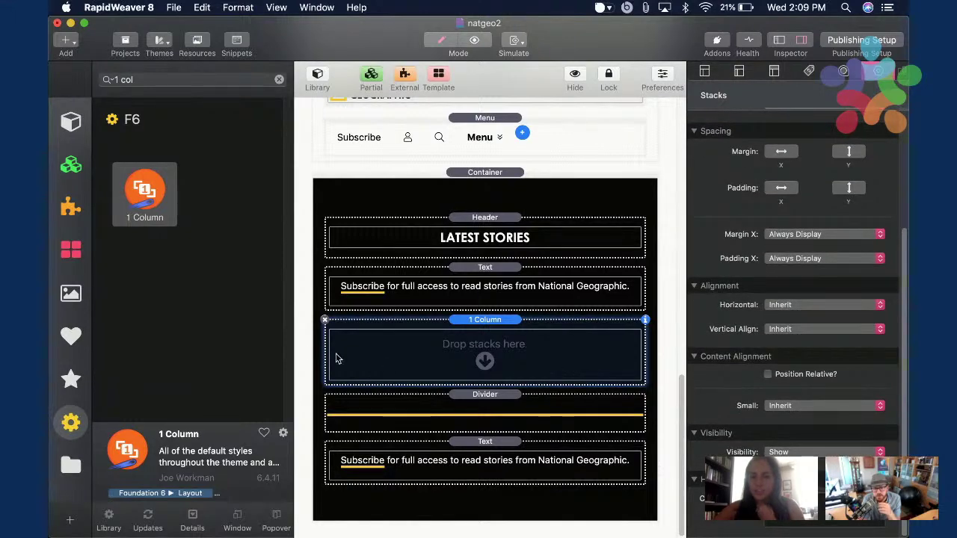
click(323, 321)
Add the custom class w:32 after underyellow on the Divider stack and preview the page.
click(564, 398)
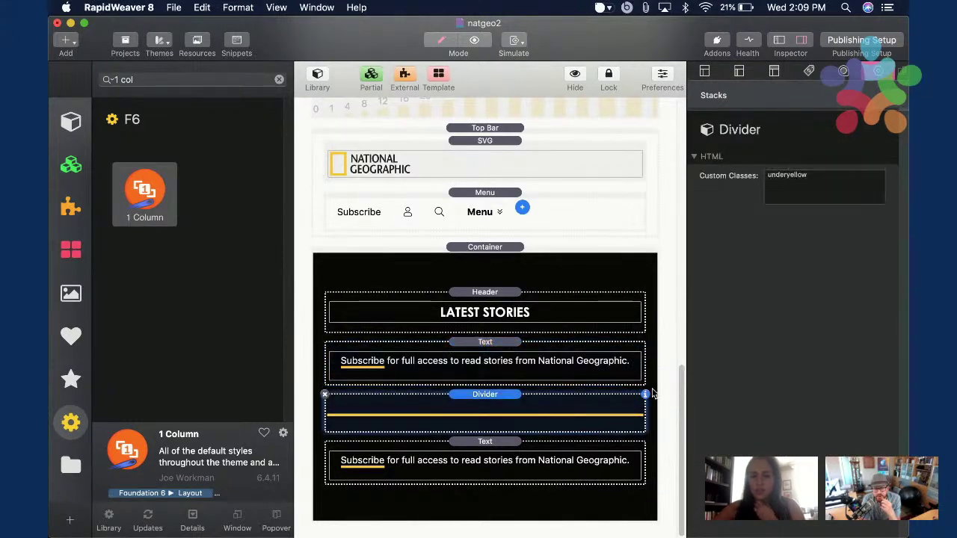
click(822, 196)
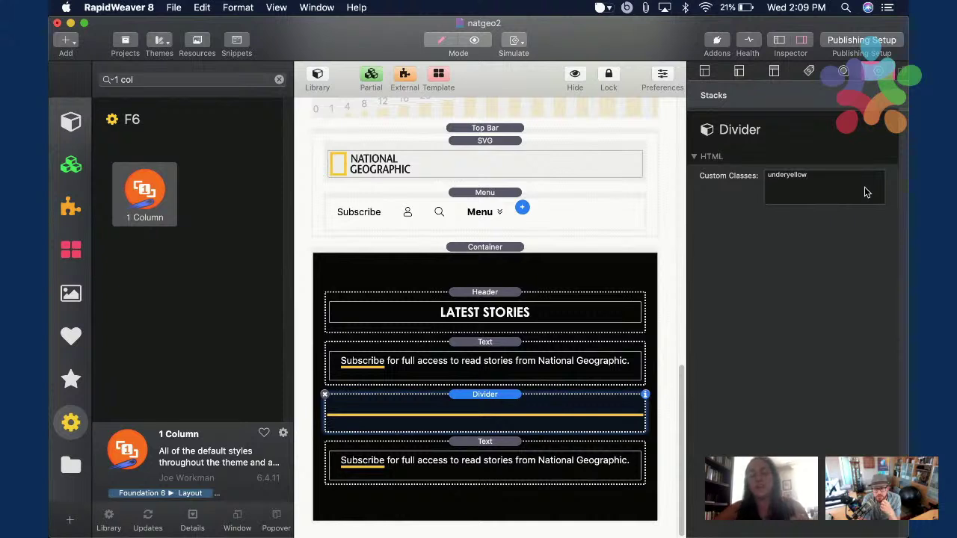
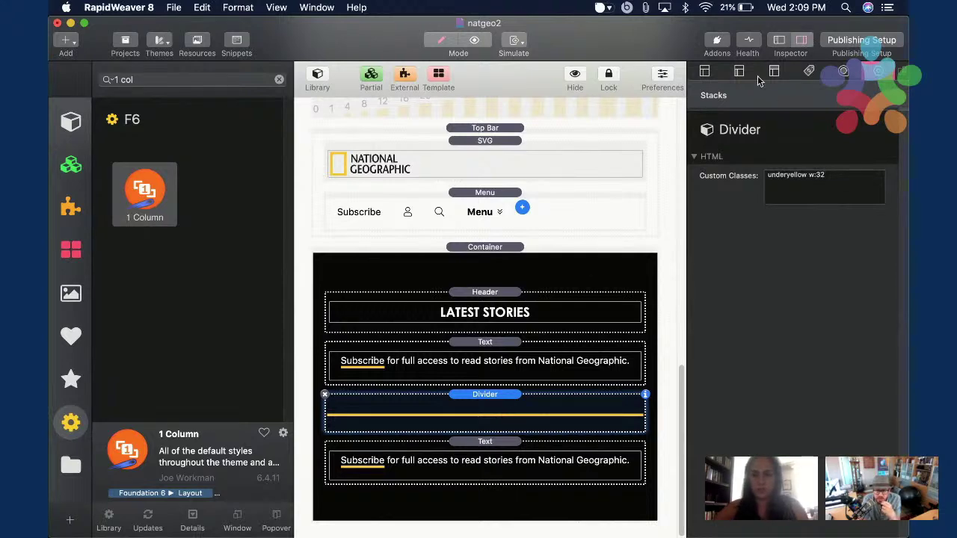
key(super+r)
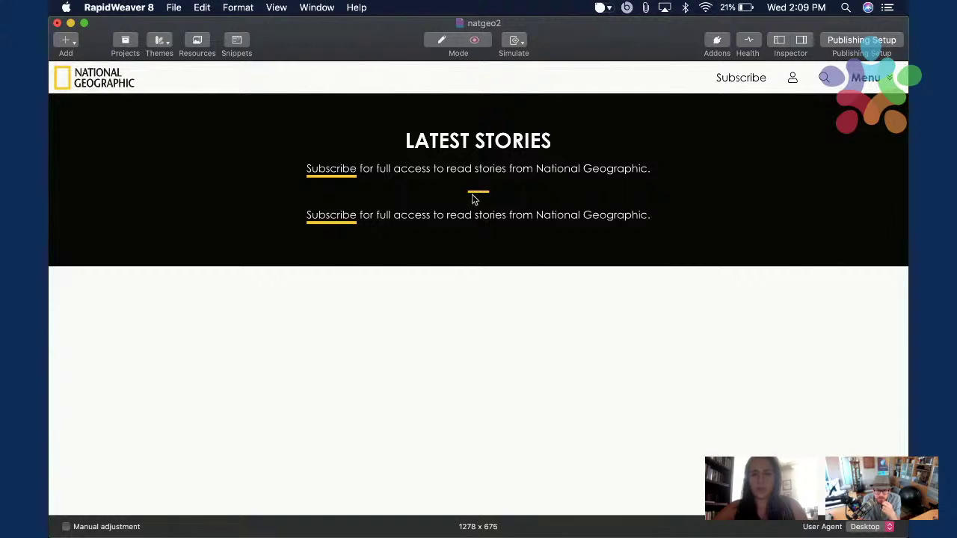
Return to editing and examine the Divider stack's custom classes, underyellow and w:32.
key(super+r)
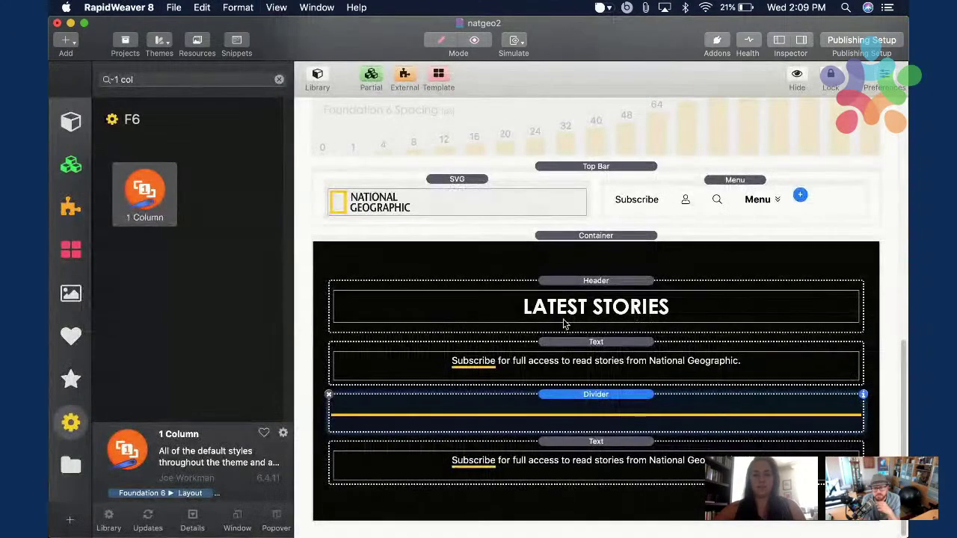
click(800, 40)
double_click(785, 174)
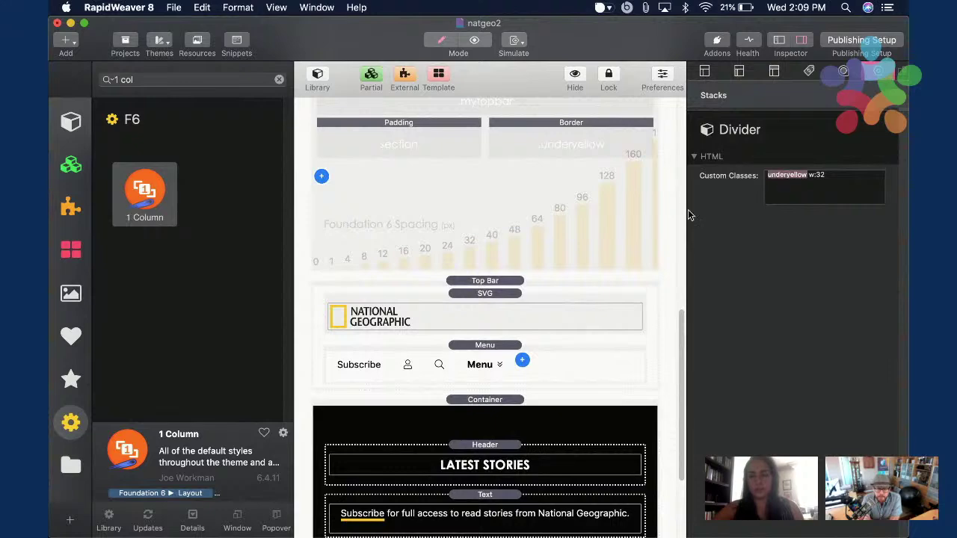
scroll(654, 230, down, 4)
click(830, 179)
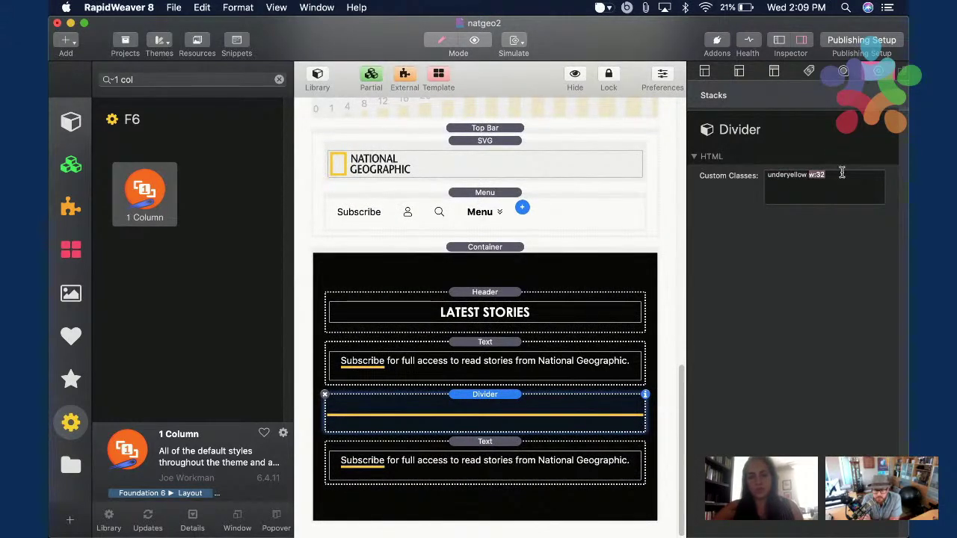
Clear the Subscribe sentence from the Text stack below the Divider.
click(542, 444)
double_click(544, 464)
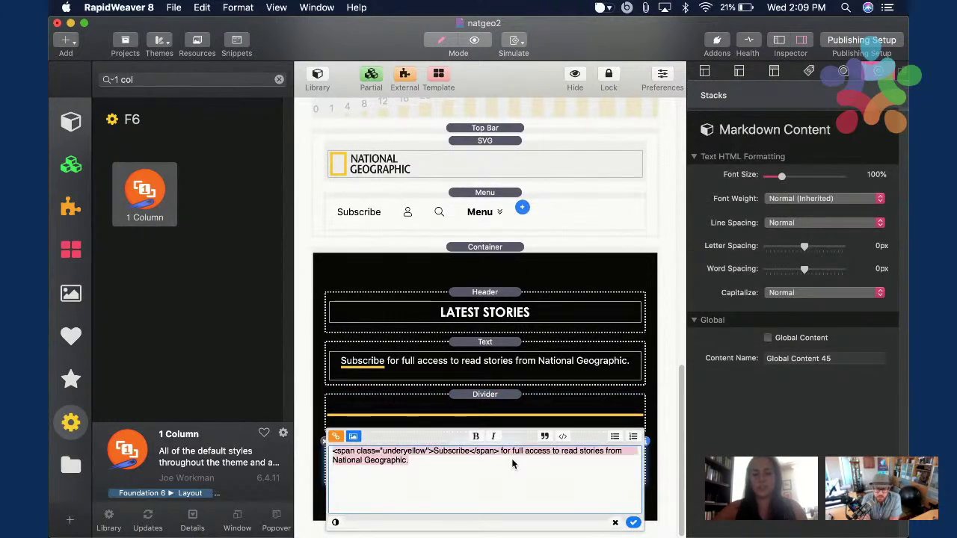
key(BackSpace)
key(Tab)
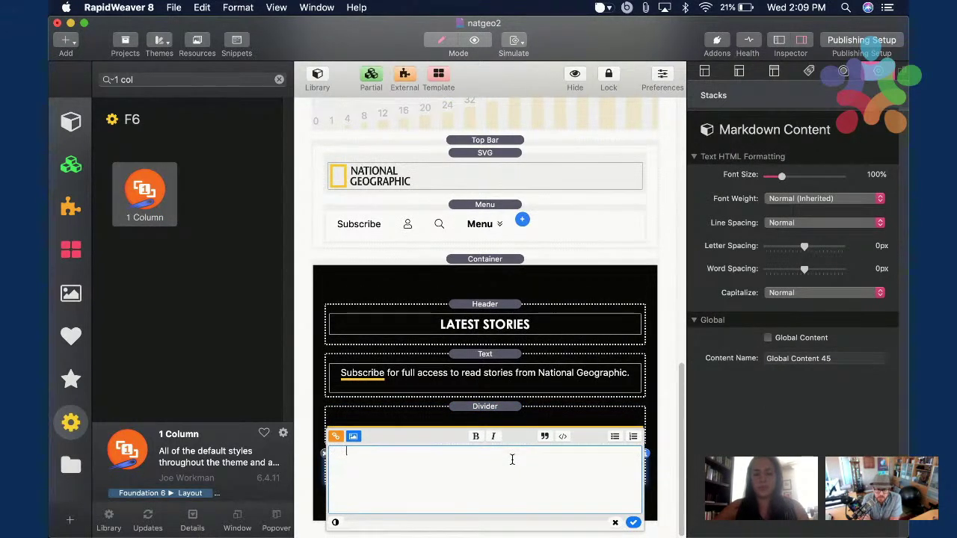
click(545, 411)
click(553, 466)
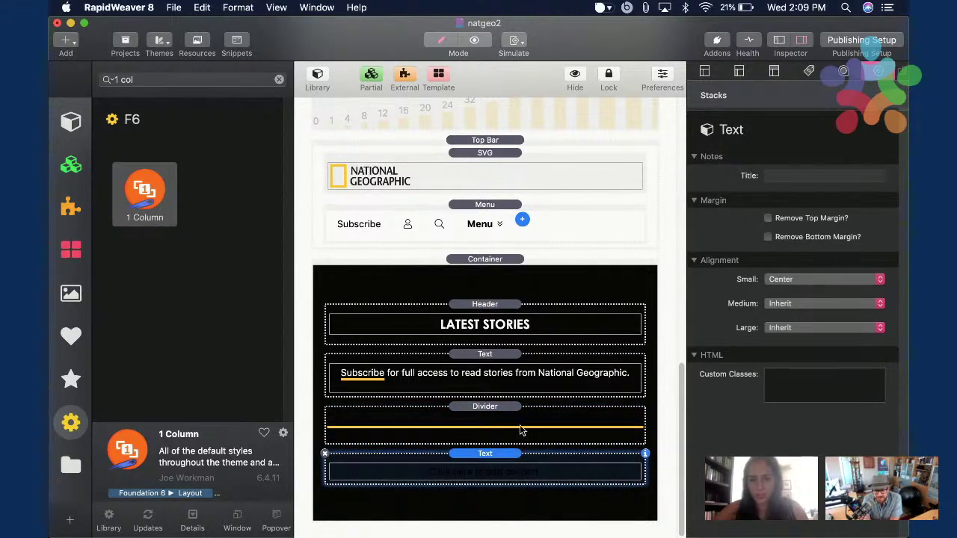
click(532, 472)
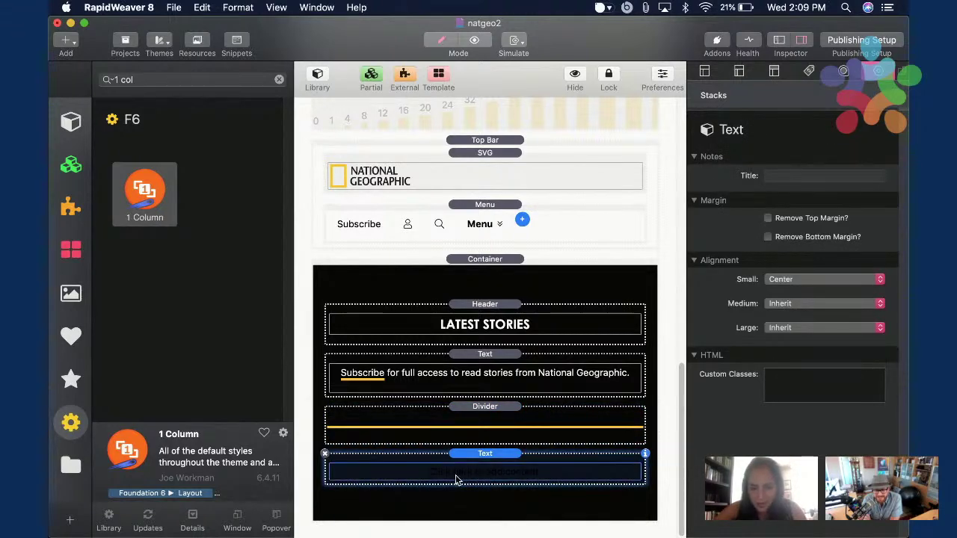
Fill the emptied Text stack with blank space outside the black Container, and place it back inside below the Divider.
drag(522, 483, 532, 523)
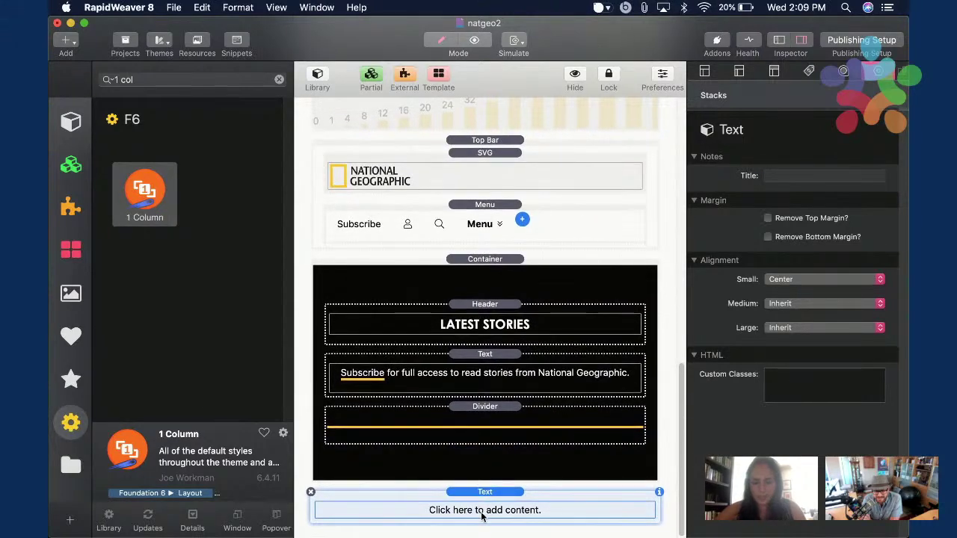
click(497, 511)
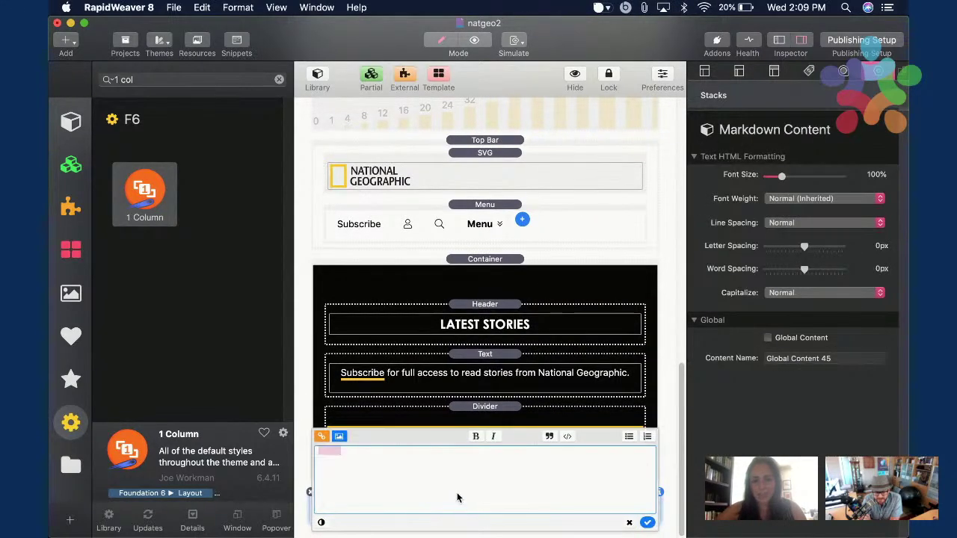
click(456, 400)
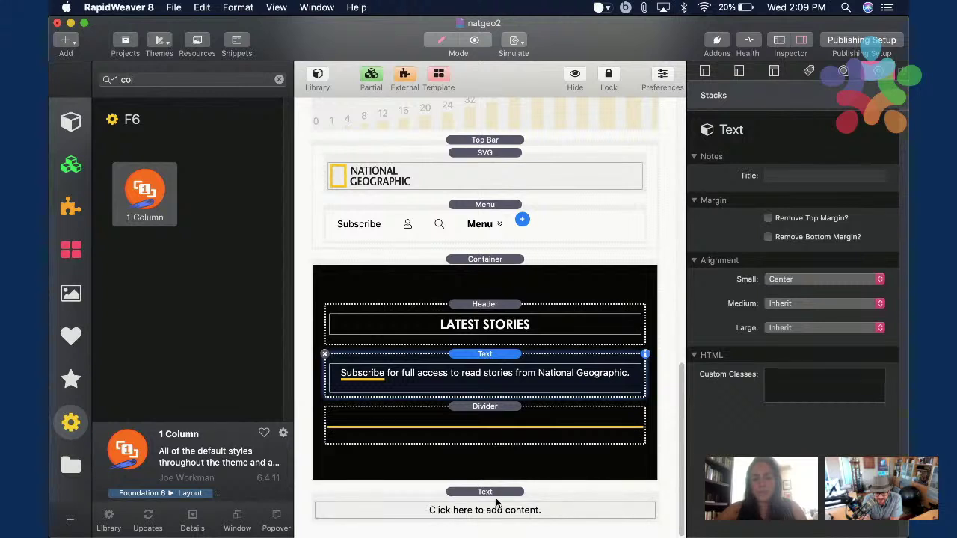
click(500, 508)
click(497, 511)
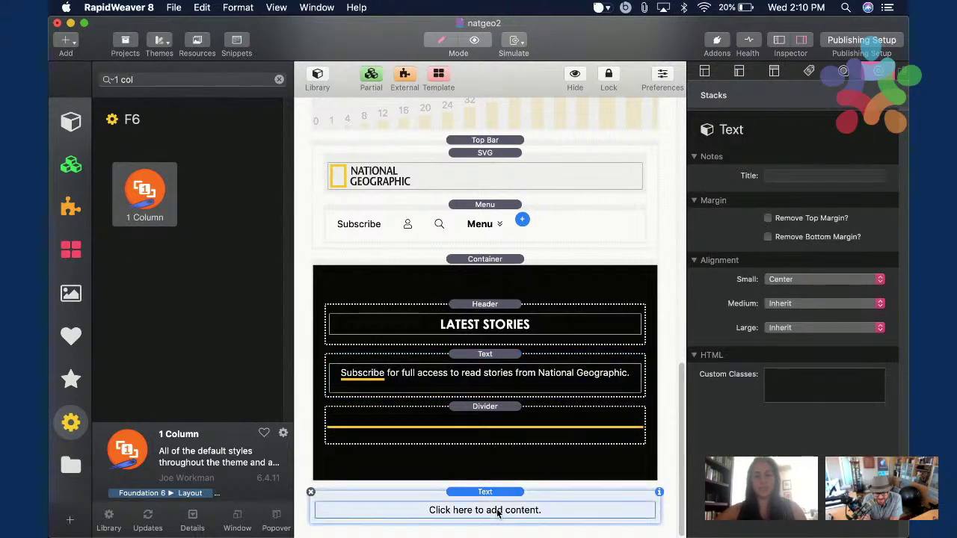
click(492, 510)
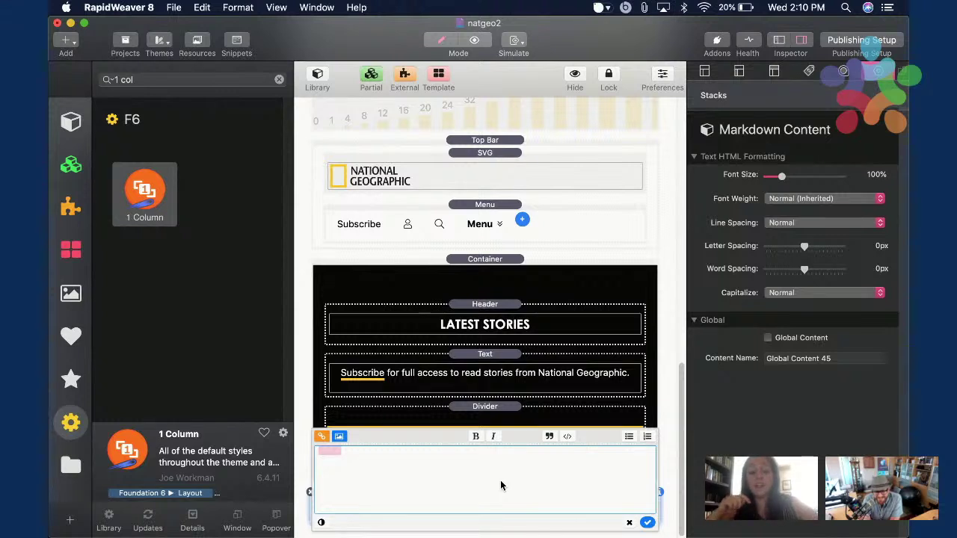
click(500, 479)
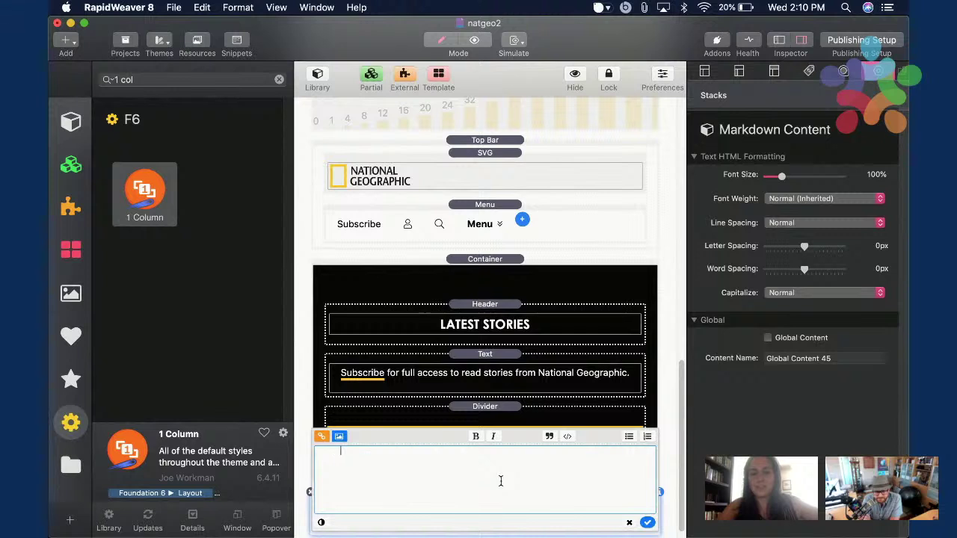
click(528, 394)
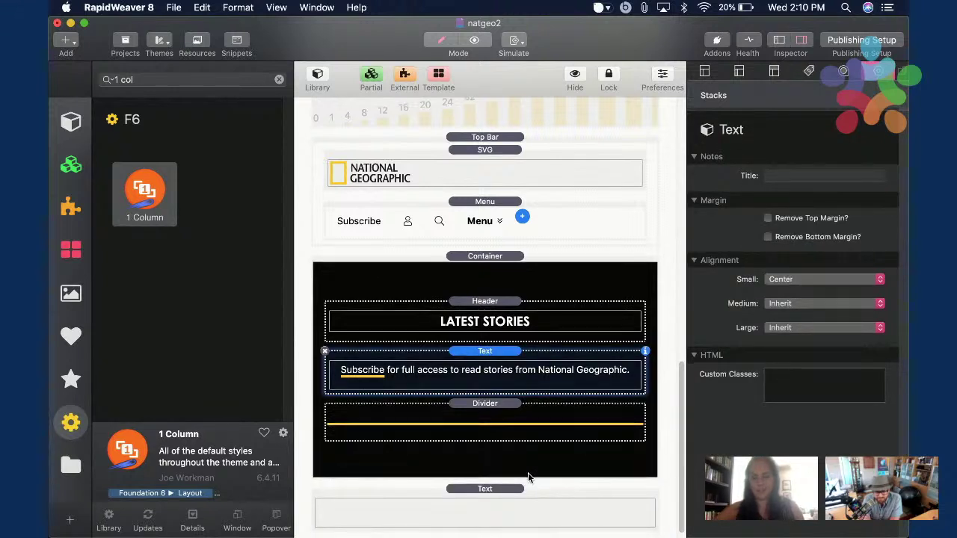
click(496, 502)
drag(496, 503, 486, 430)
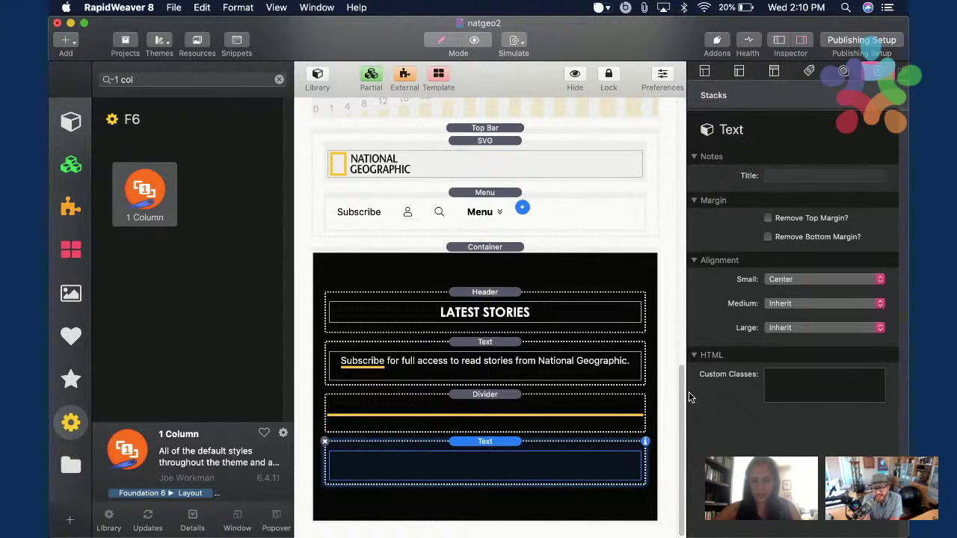
click(817, 301)
click(818, 325)
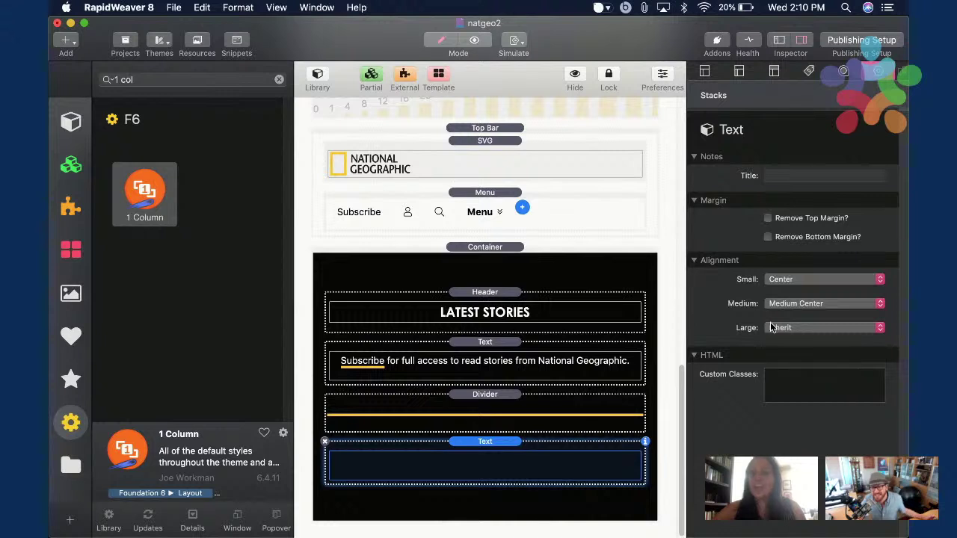
click(803, 304)
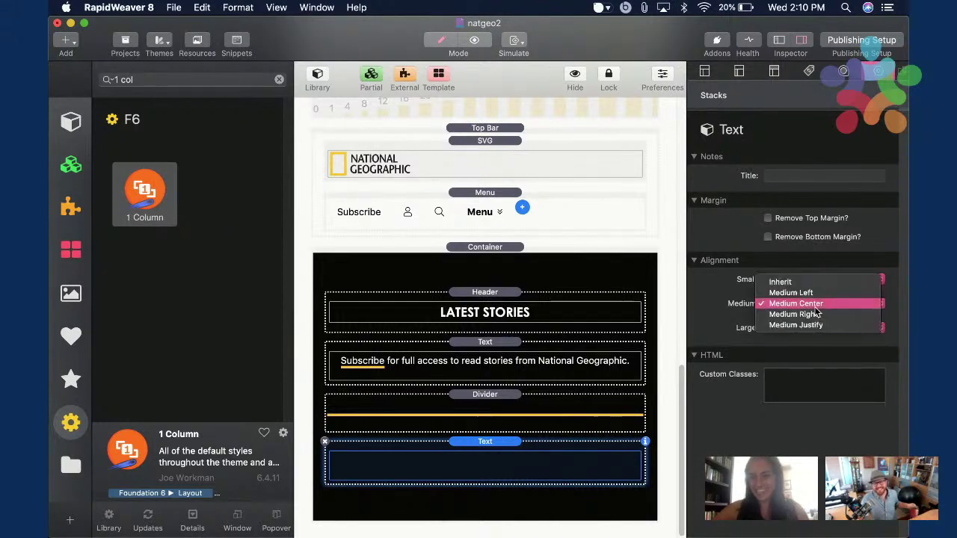
click(817, 283)
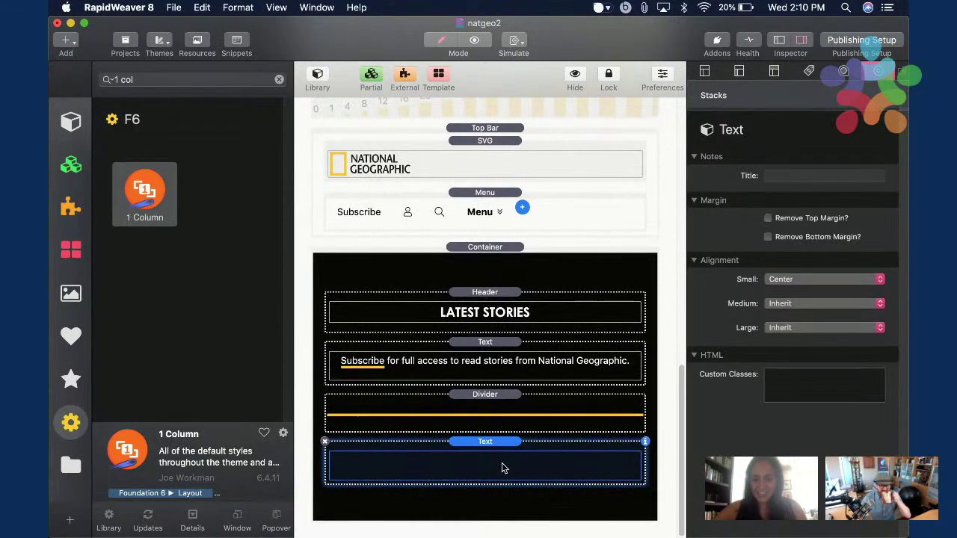
Set the blank Text stack's custom class to underyellow.
click(800, 391)
text(underyellow)
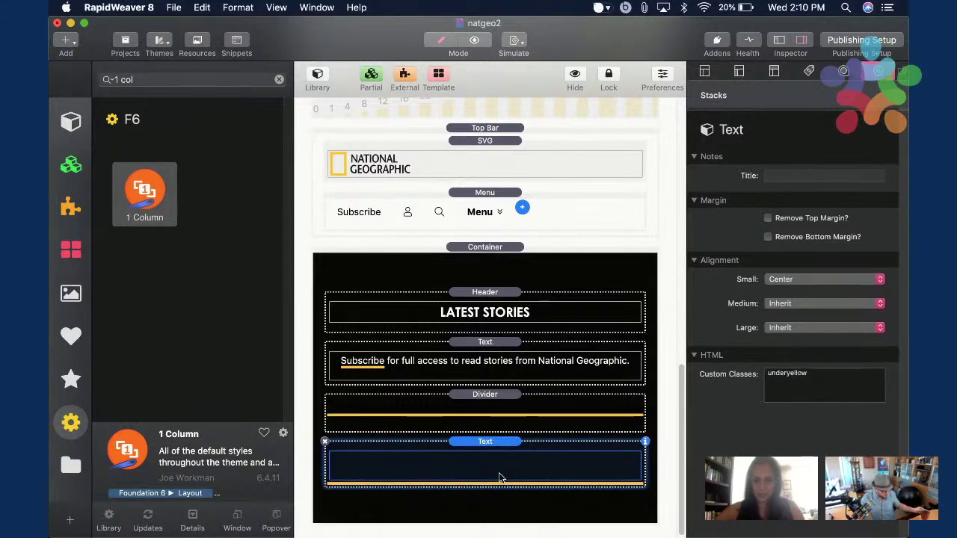
Copy the underyellow Subscribe span from the upper Text stack into the blank Text stack below the Divider.
double_click(458, 462)
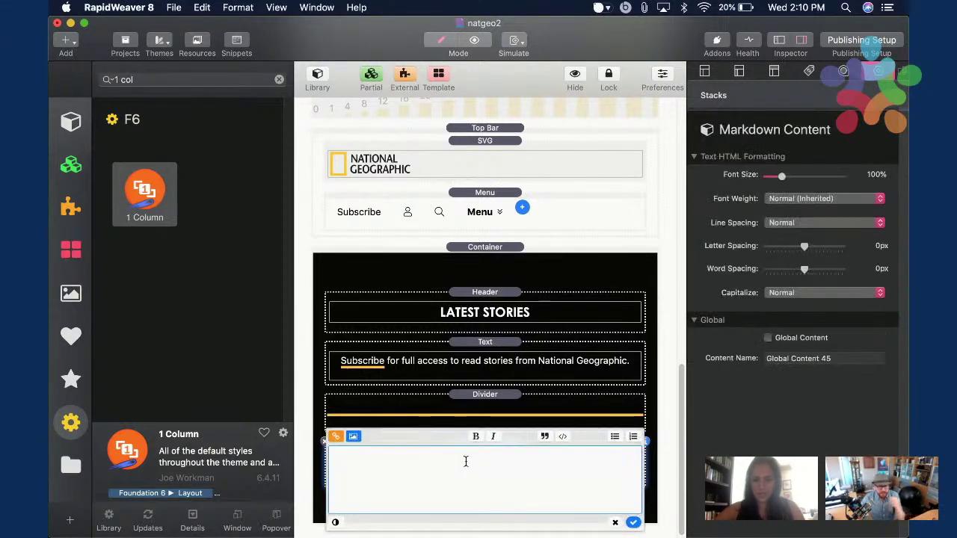
double_click(435, 365)
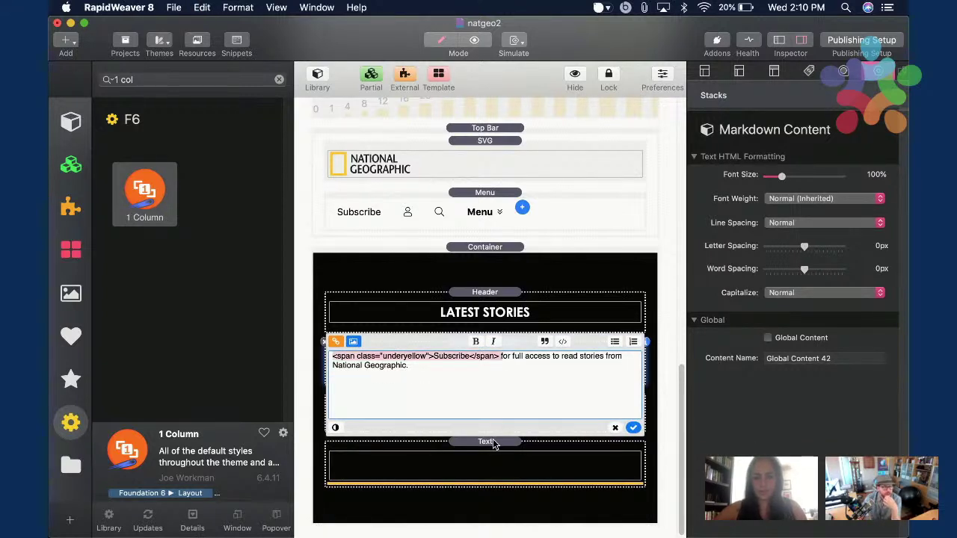
click(527, 477)
double_click(512, 468)
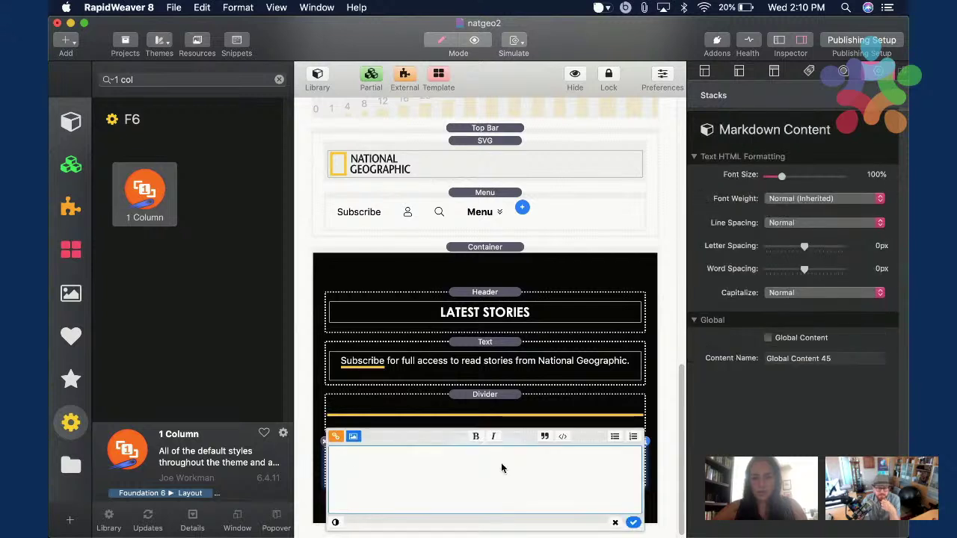
text(<span class="underyellow">Subscribe</span>)
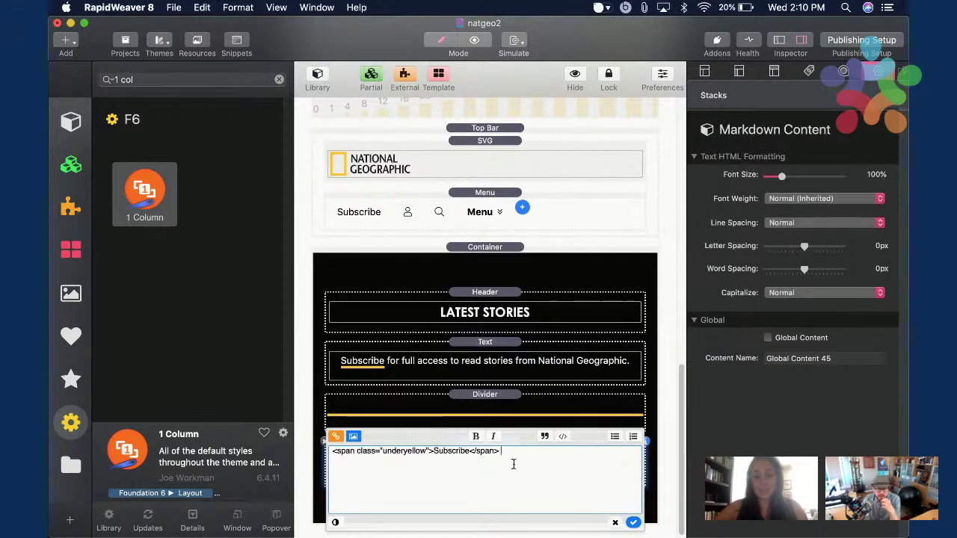
text(>)
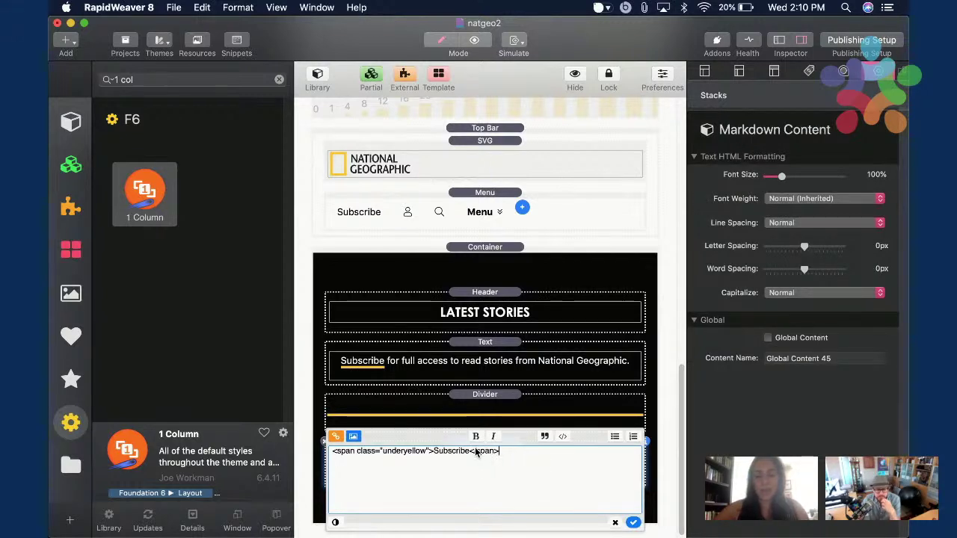
Replace the word Subscribe inside the lower Text stack's underyellow span with blank spaces and finish editing.
double_click(449, 453)
key(BackSpace)
text(.)
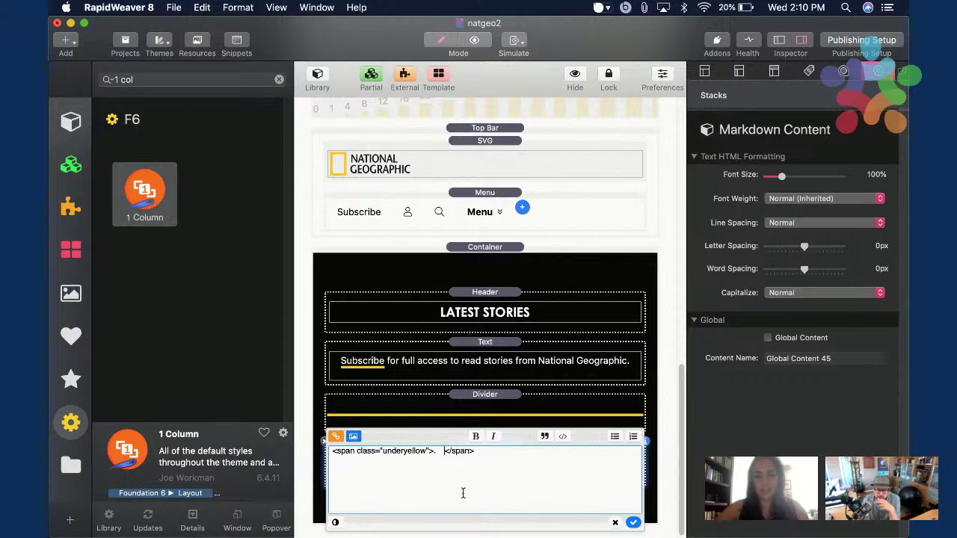
key(BackSpace)
key(BackSpace)
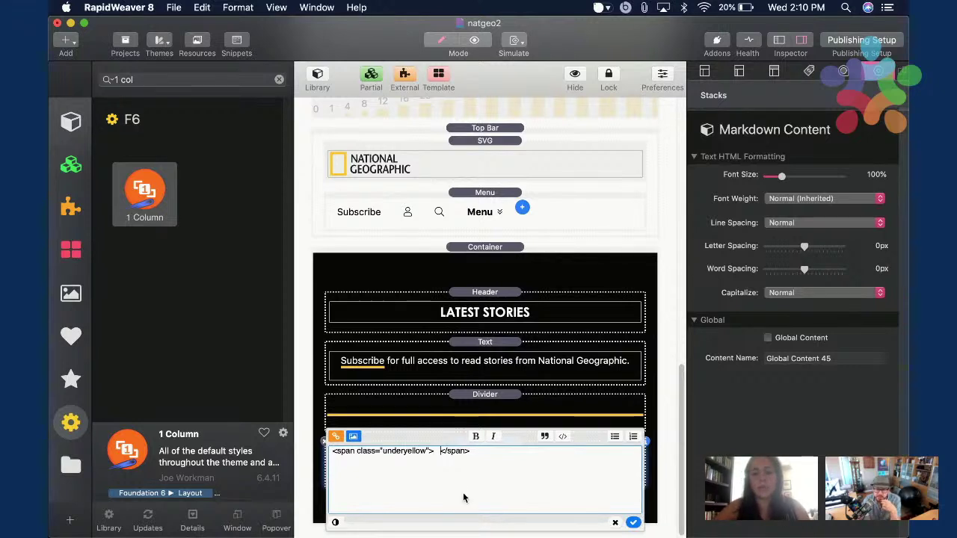
click(526, 400)
click(531, 469)
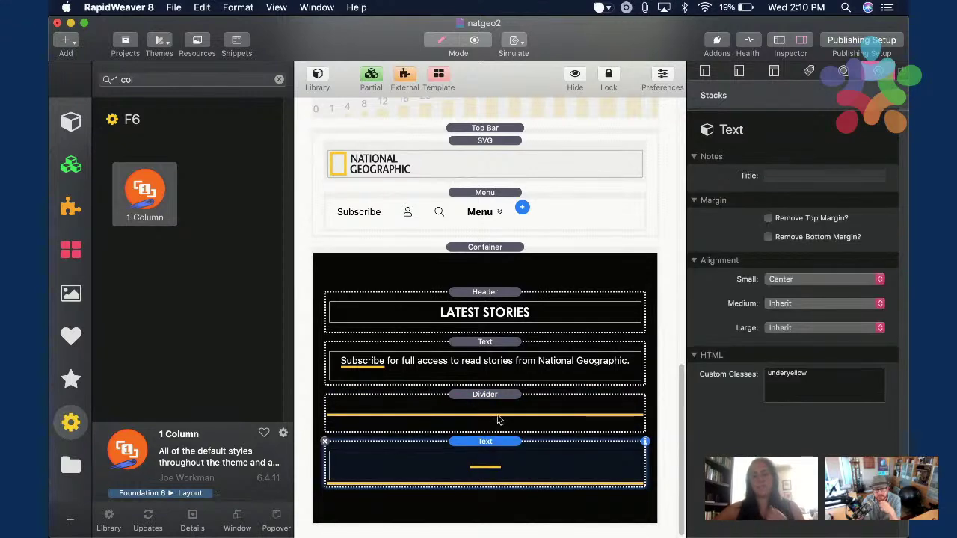
Compare the Divider stack with the blank-span Text stack in the editor and in the page preview.
scroll(551, 442, down, 1)
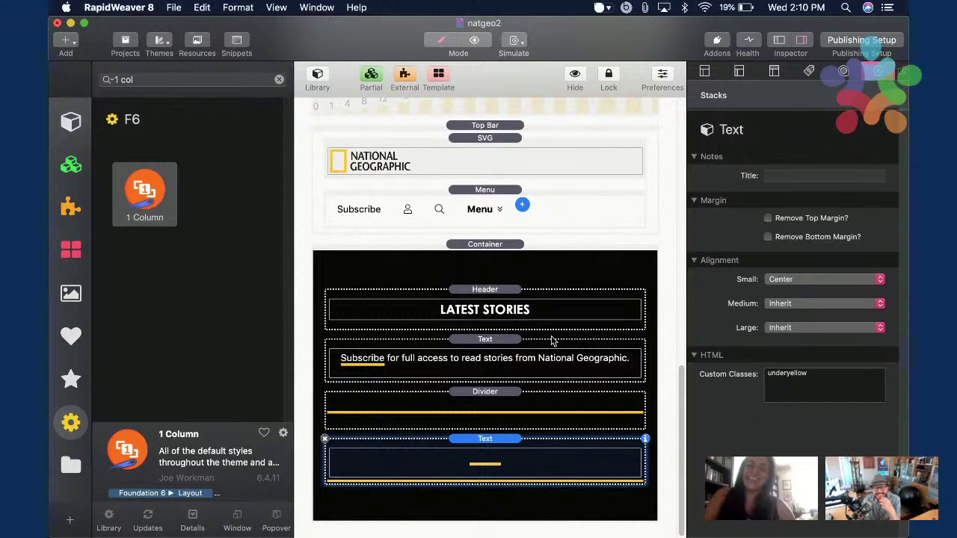
click(521, 412)
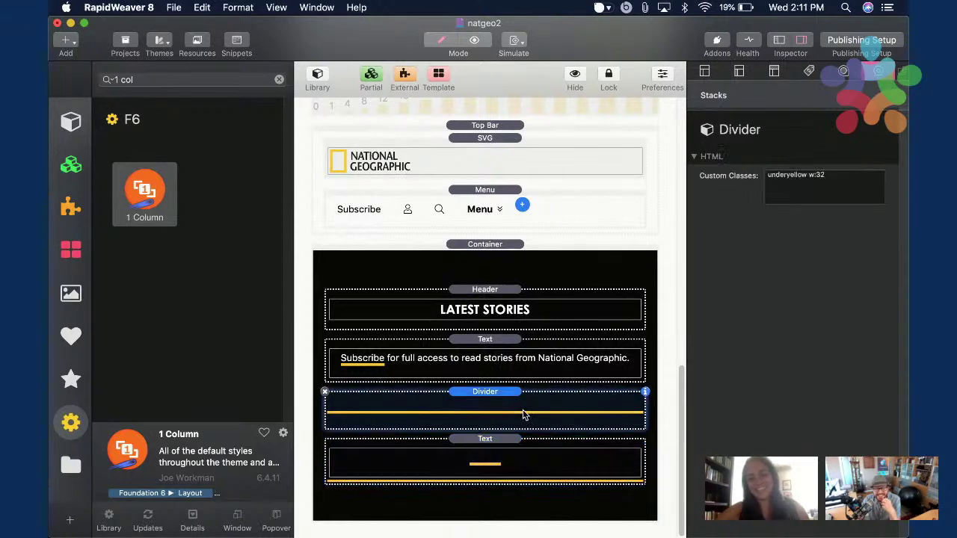
click(532, 446)
click(532, 423)
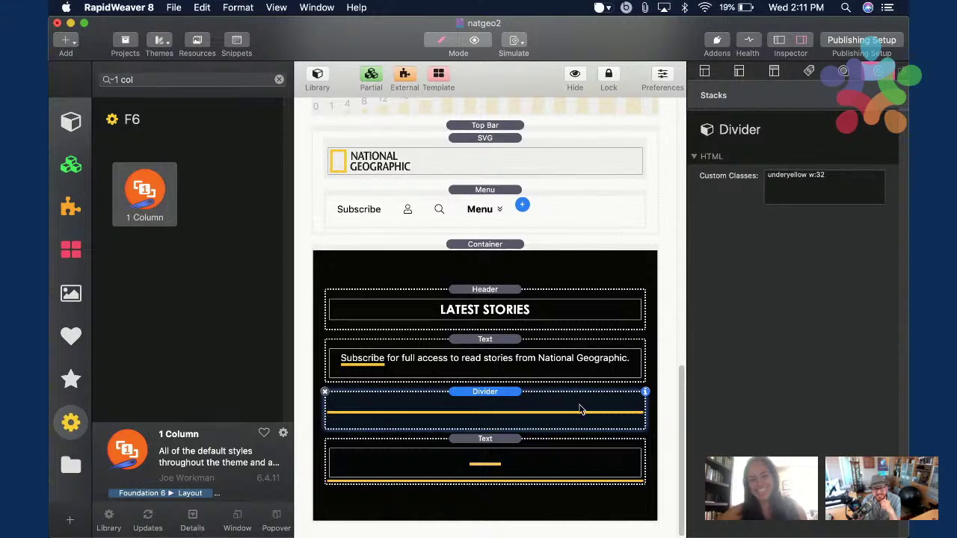
key(super+r)
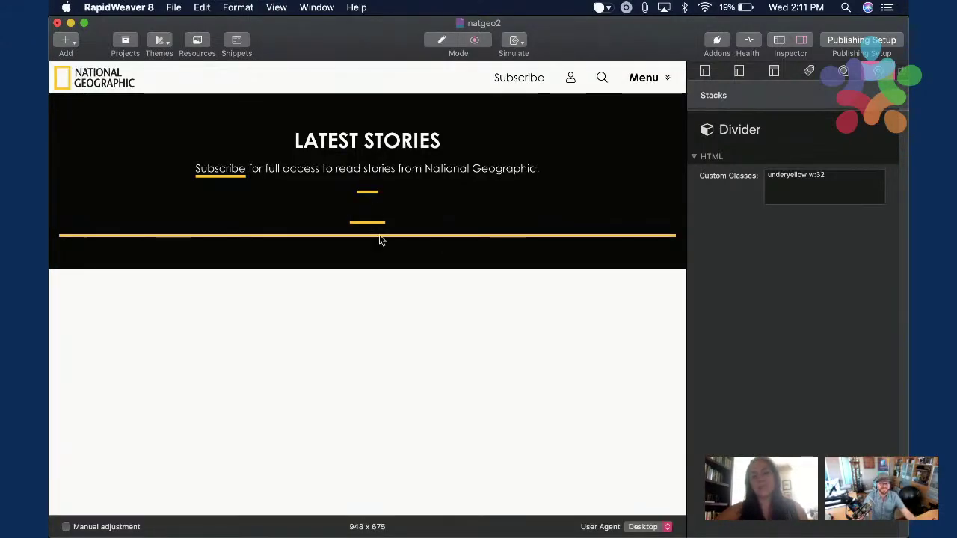
Delete the Text stack below the Divider and preview the page.
key(super+r)
click(501, 464)
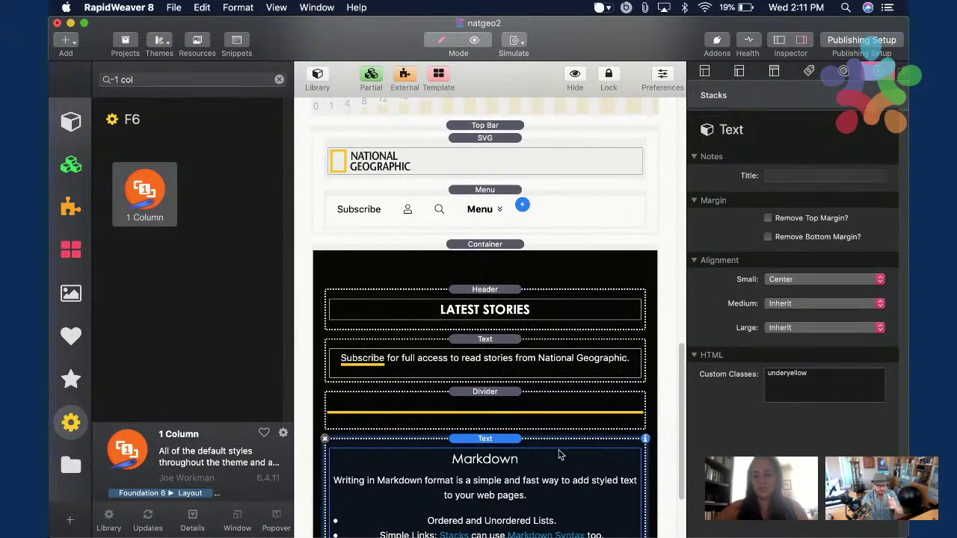
key(Delete)
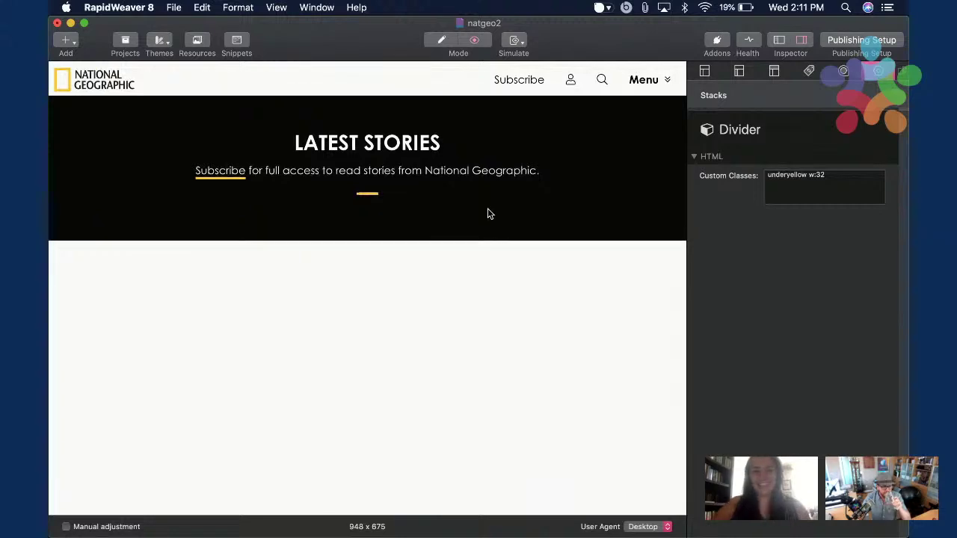
Switch to Chrome to compare the Latest Stories section with nationalgeographic.com, and return to the RapidWeaver preview.
key(super+Tab)
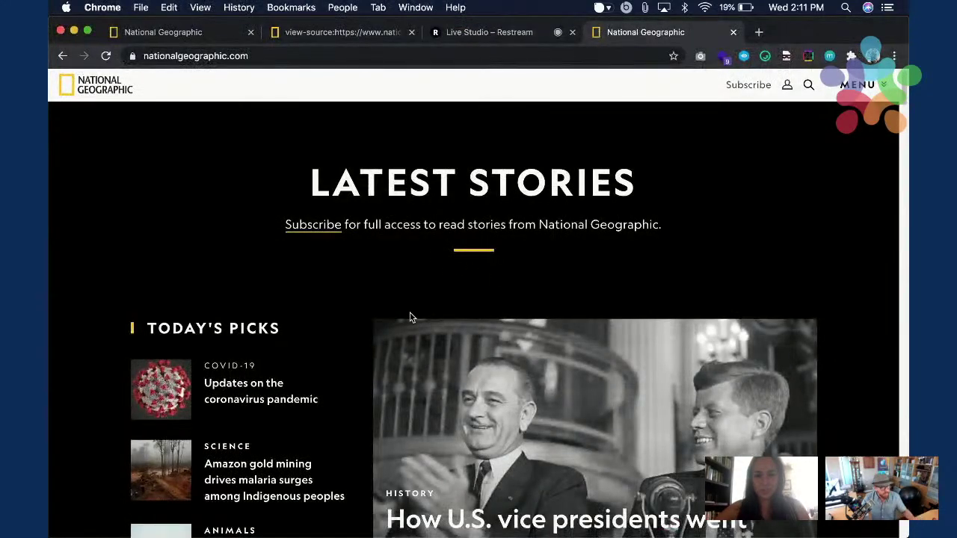
key(super+Tab)
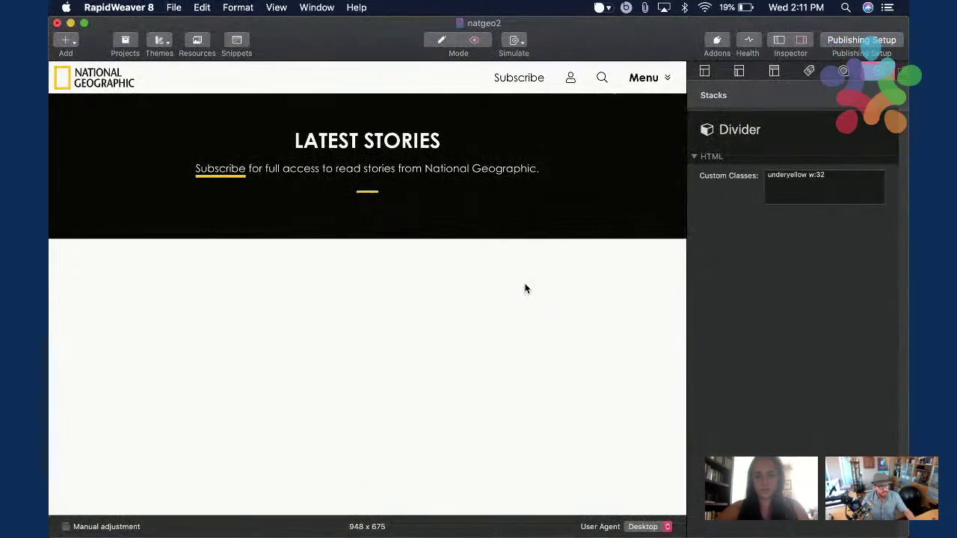
Find the 2 Columns stack, place it below the Divider inside the black container, and enable its horizontal margin.
key(super+r)
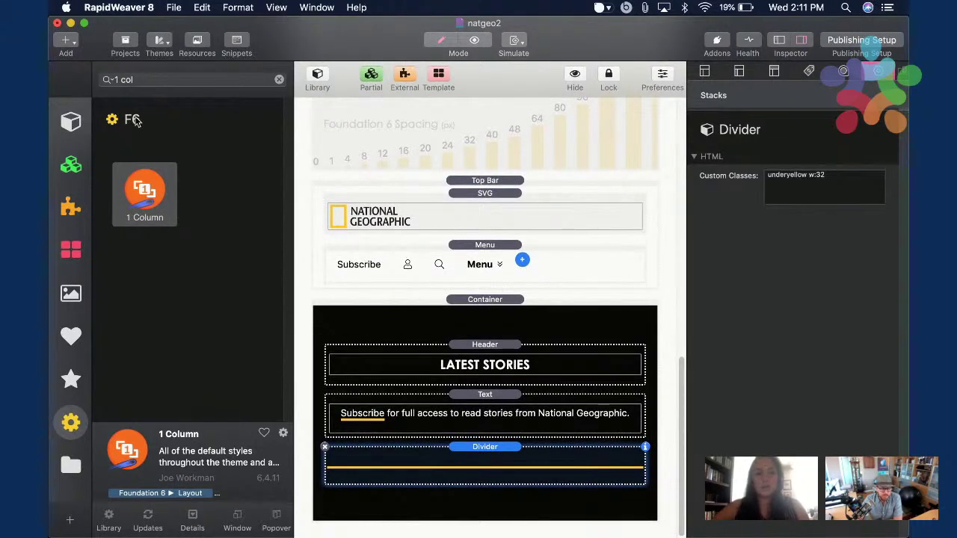
click(120, 79)
key(BackSpace)
text(2)
drag(144, 193, 407, 484)
scroll(529, 482, down, 4)
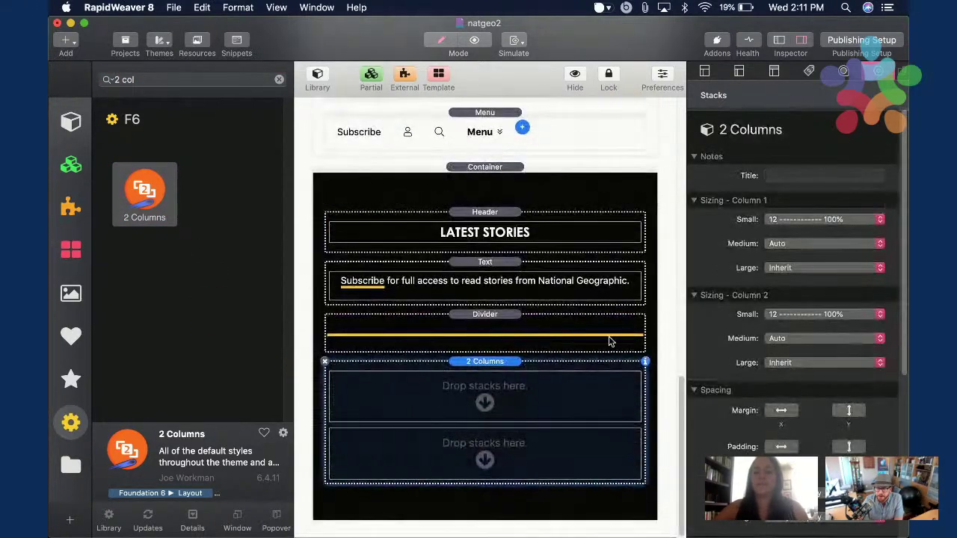
click(780, 409)
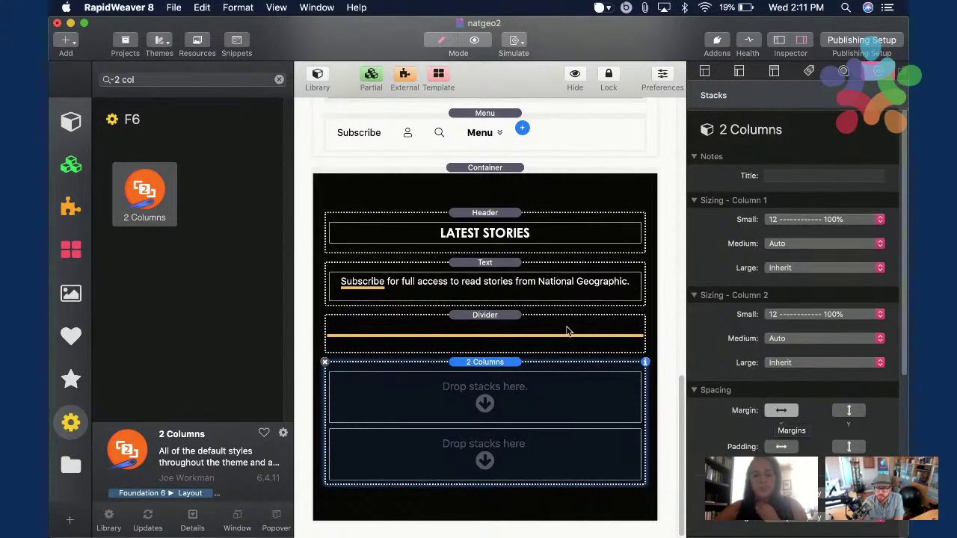
Examine the column sizing and alignment settings below the yellow line in the NATGEO reference project, and return to the natgeo2 project.
key(ctrl+Up)
click(662, 236)
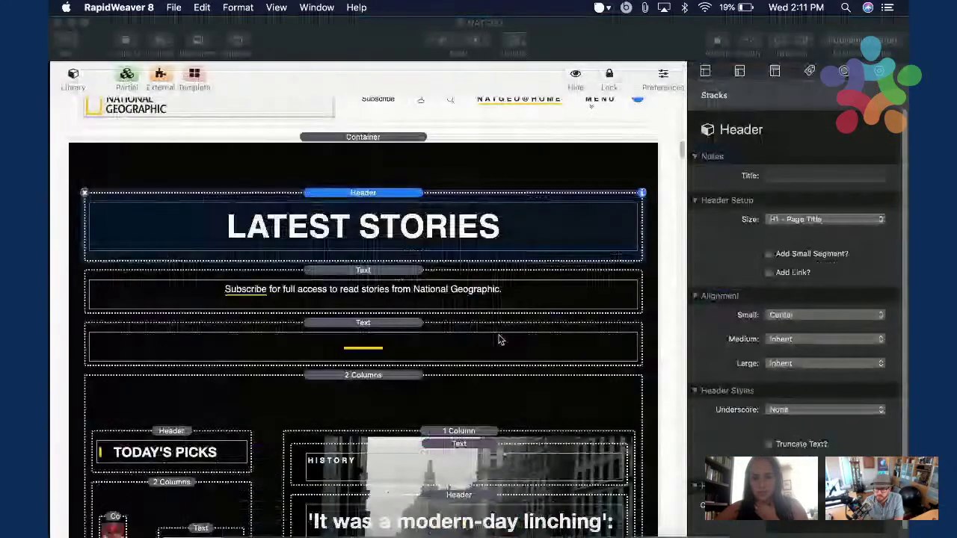
scroll(359, 258, down, 4)
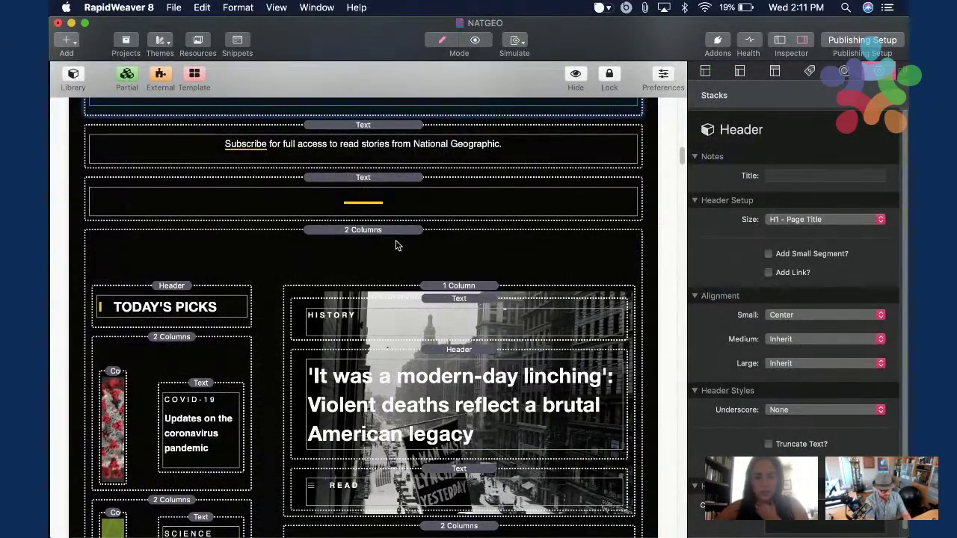
click(395, 245)
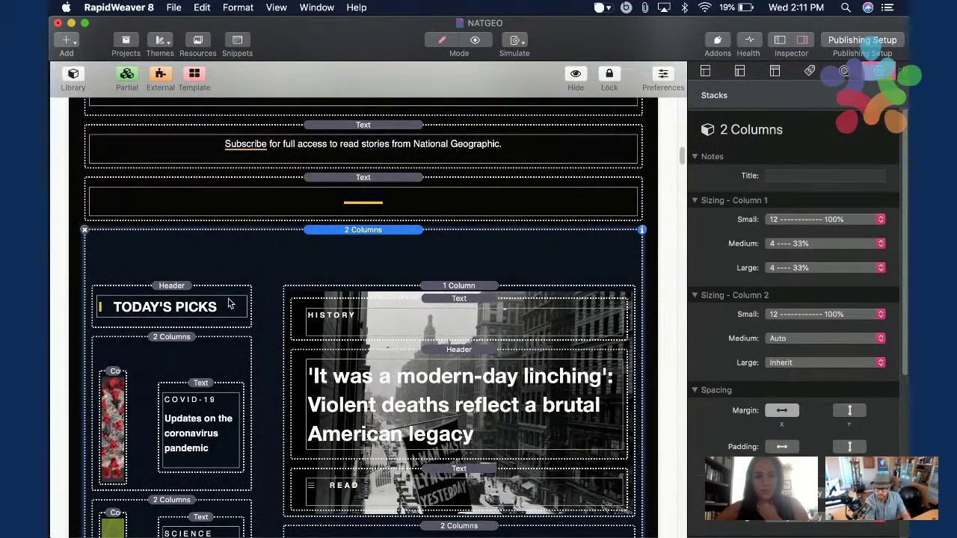
click(229, 302)
click(366, 290)
scroll(418, 328, down, 2)
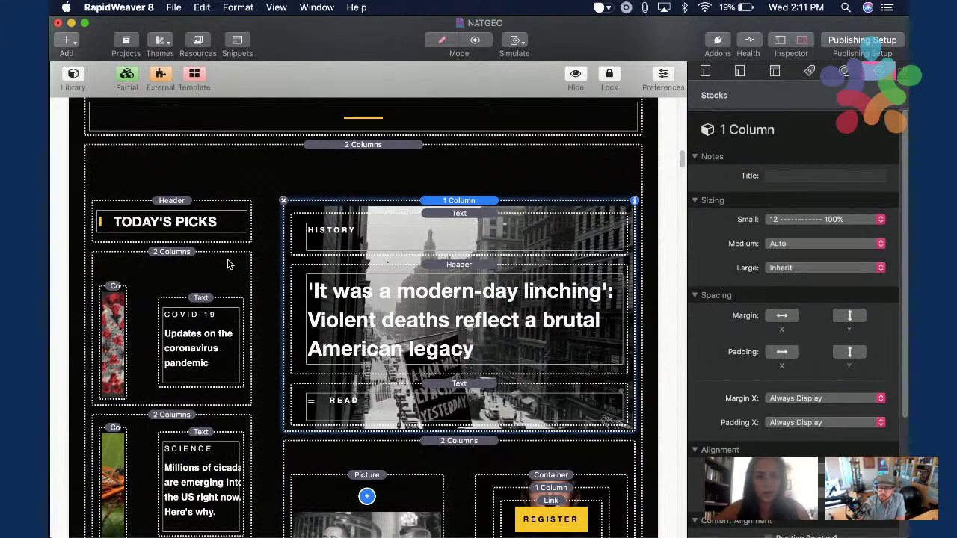
scroll(765, 326, down, 5)
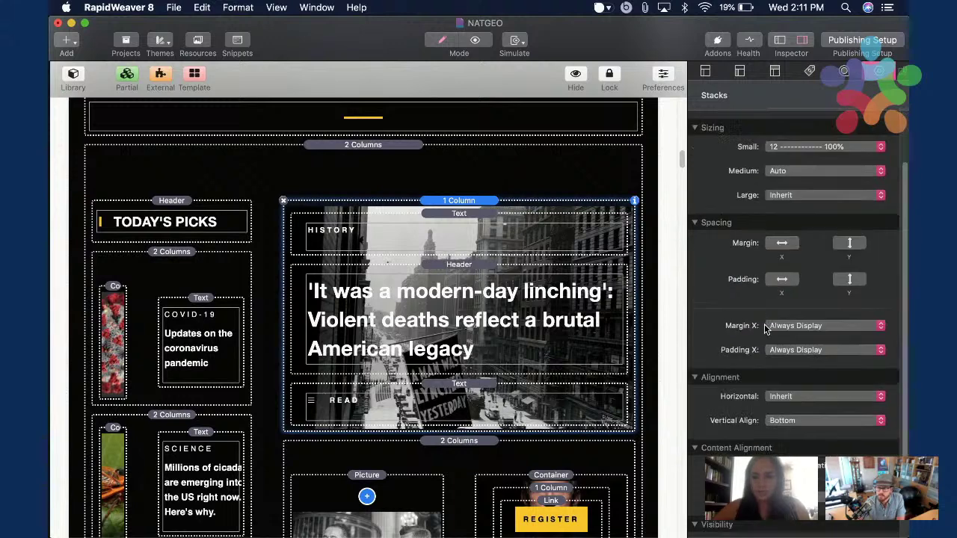
click(184, 265)
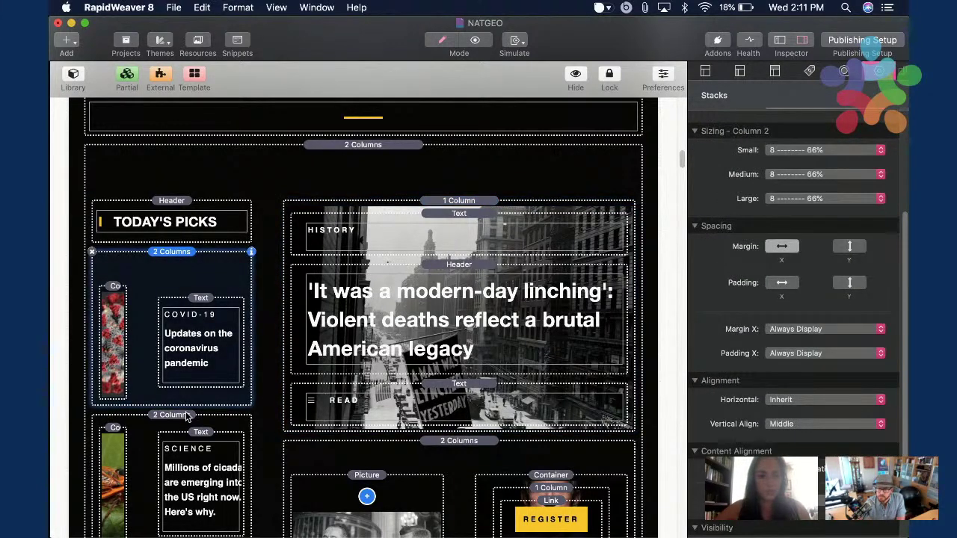
key(ctrl+Up)
click(451, 252)
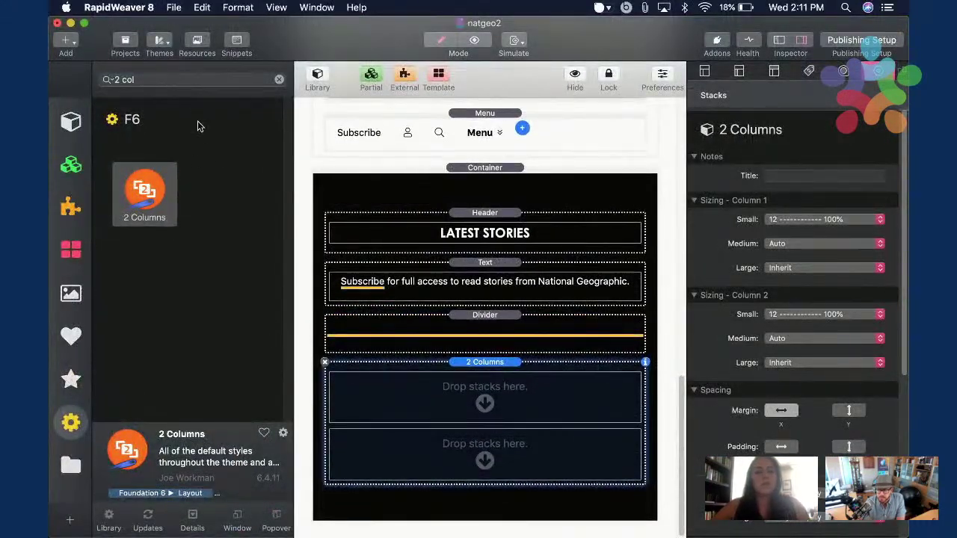
Compare the Today's Picks layout on nationalgeographic.com in Chrome with the outer 2 Columns stack in NATGEO, and return to natgeo2.
key(super+Tab)
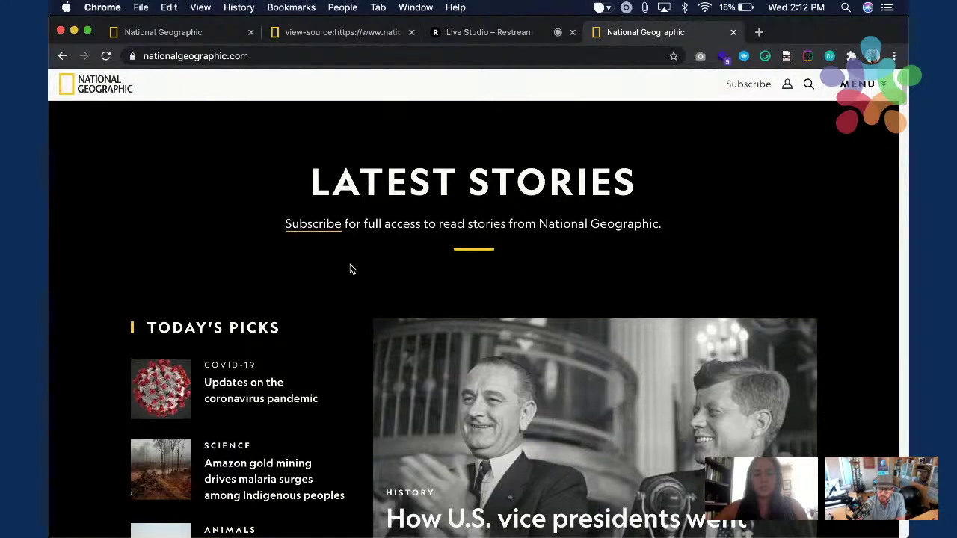
scroll(352, 267, down, 3)
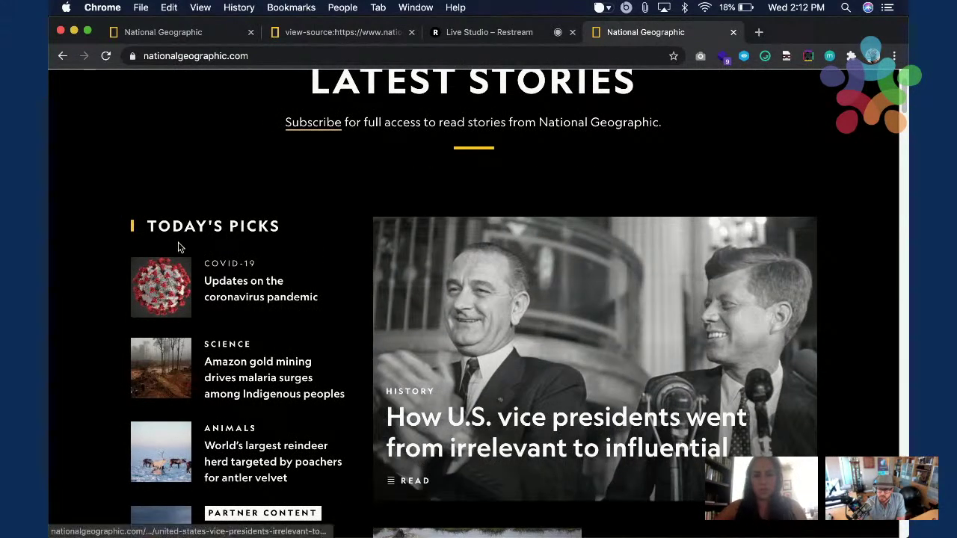
key(super+Tab)
key(ctrl+Down)
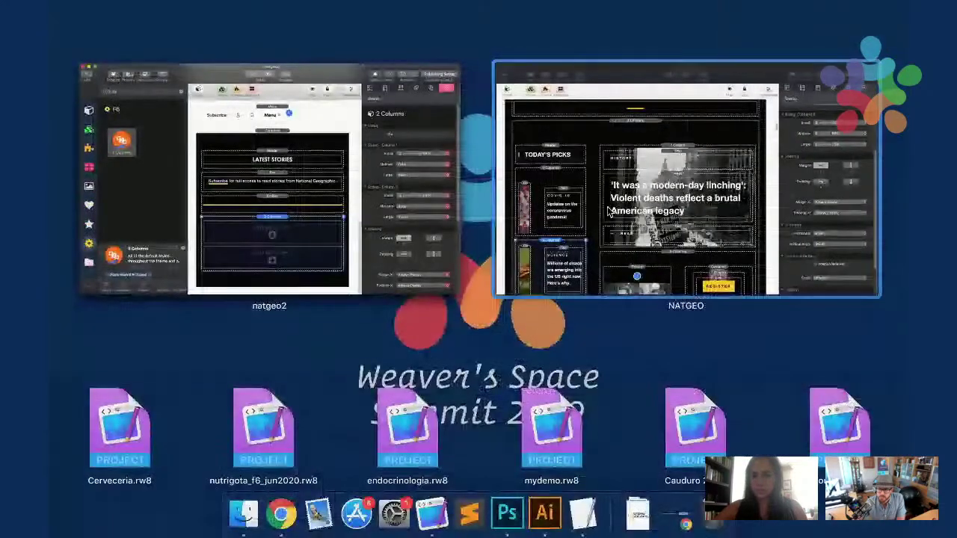
click(610, 210)
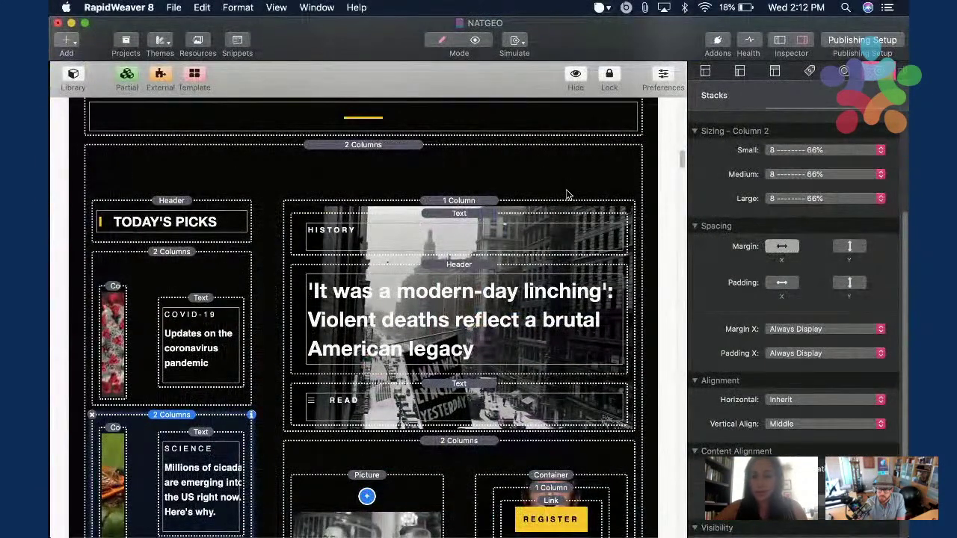
click(609, 188)
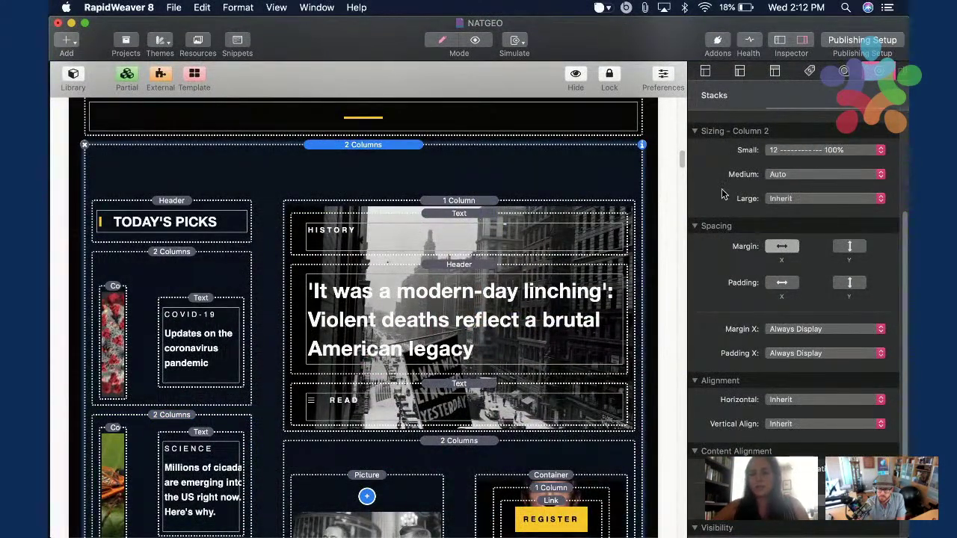
key(ctrl+Down)
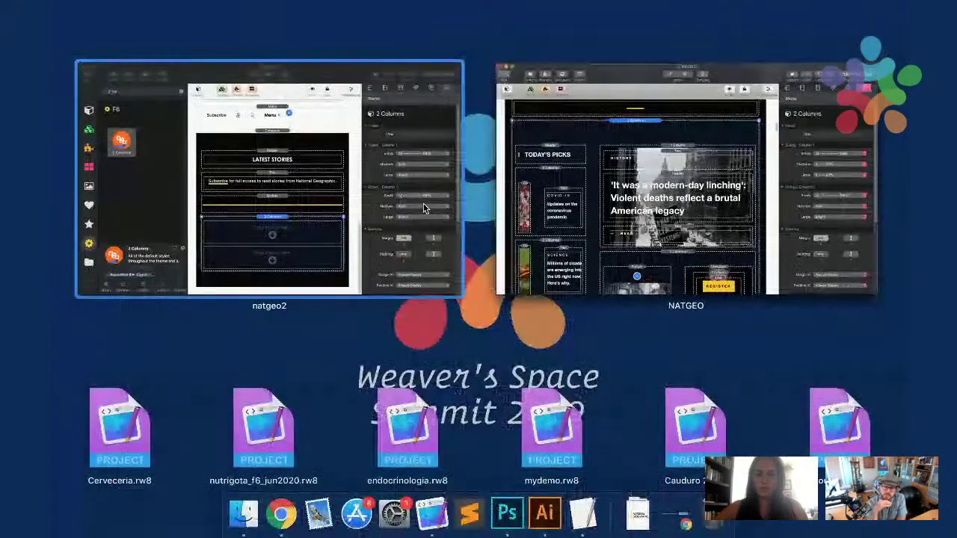
click(418, 292)
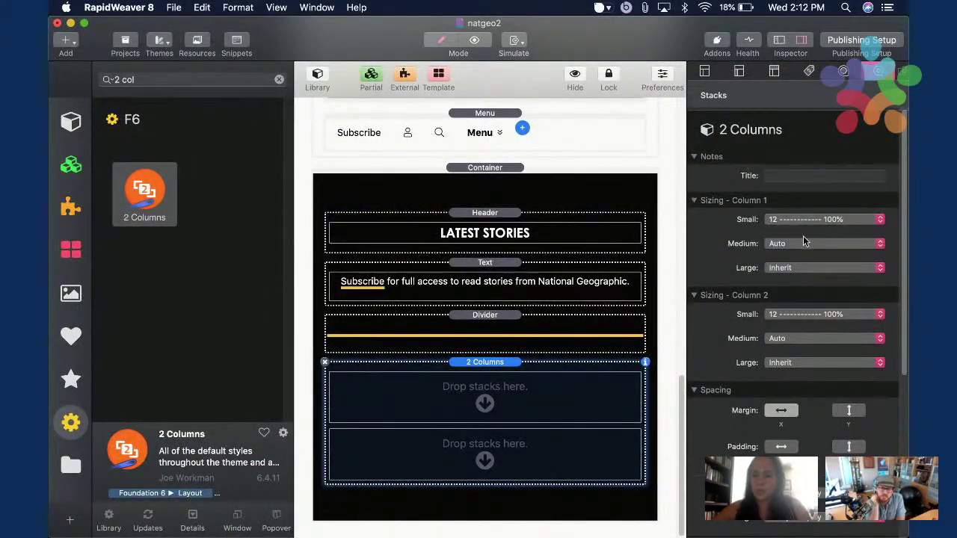
Size the 2 Columns stack's medium and large widths to 4 (33%) for column 1 and 8 (66%) for column 2.
click(783, 245)
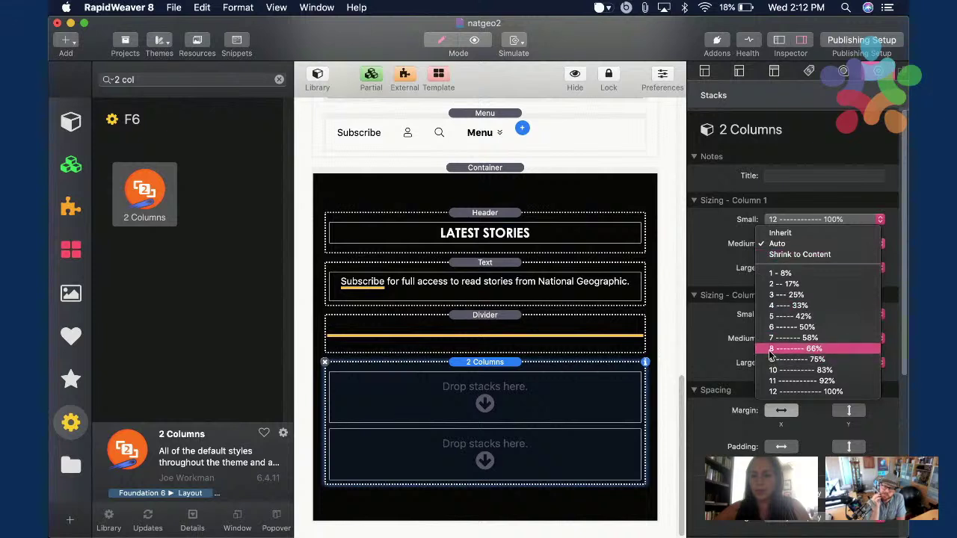
click(770, 313)
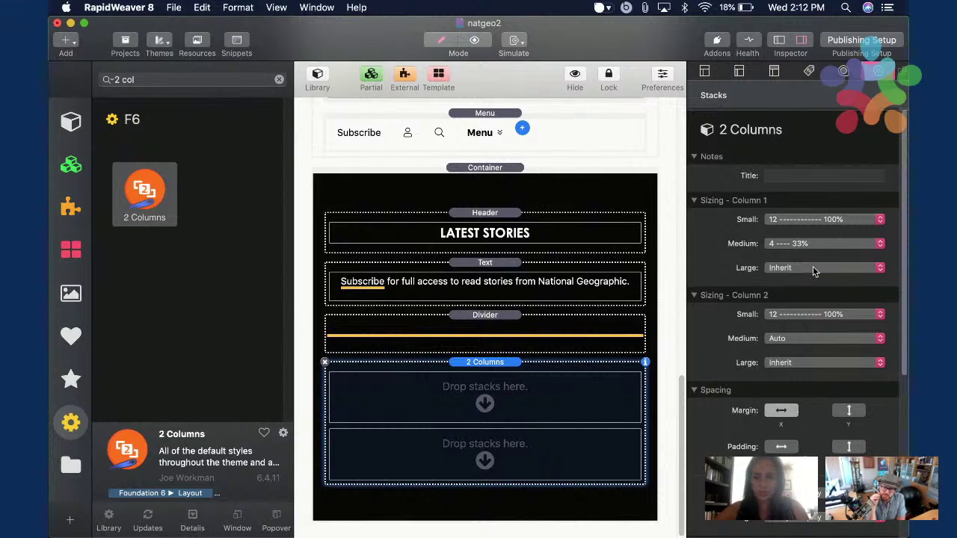
click(814, 272)
click(771, 318)
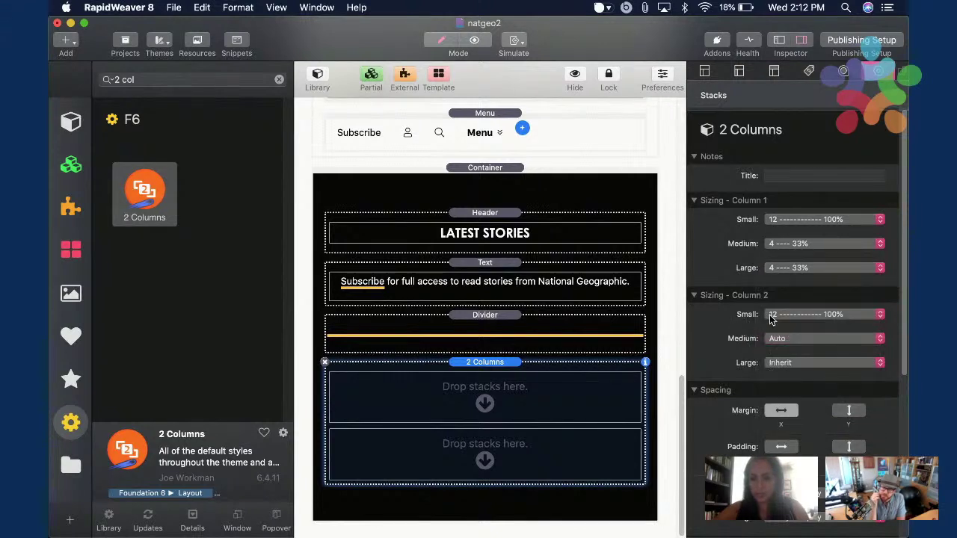
click(794, 340)
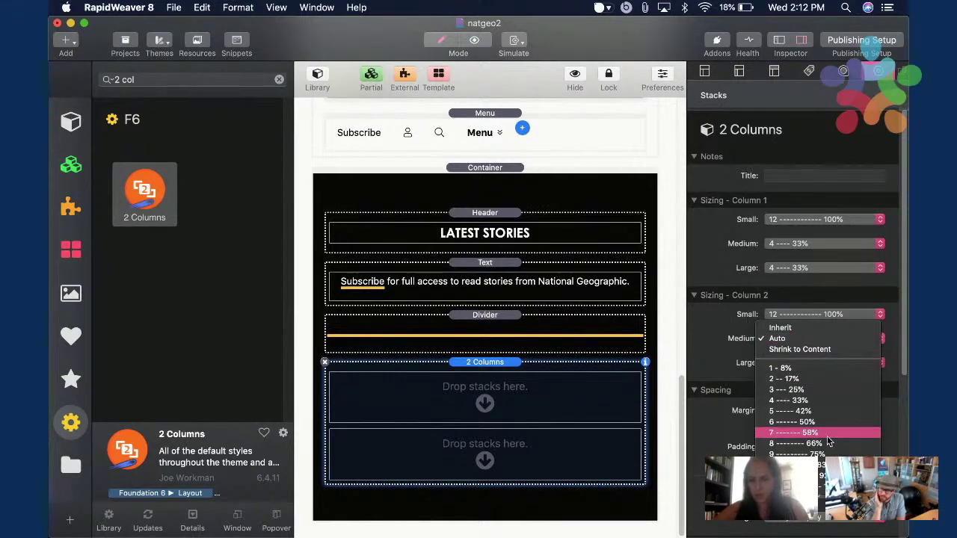
click(795, 444)
click(807, 363)
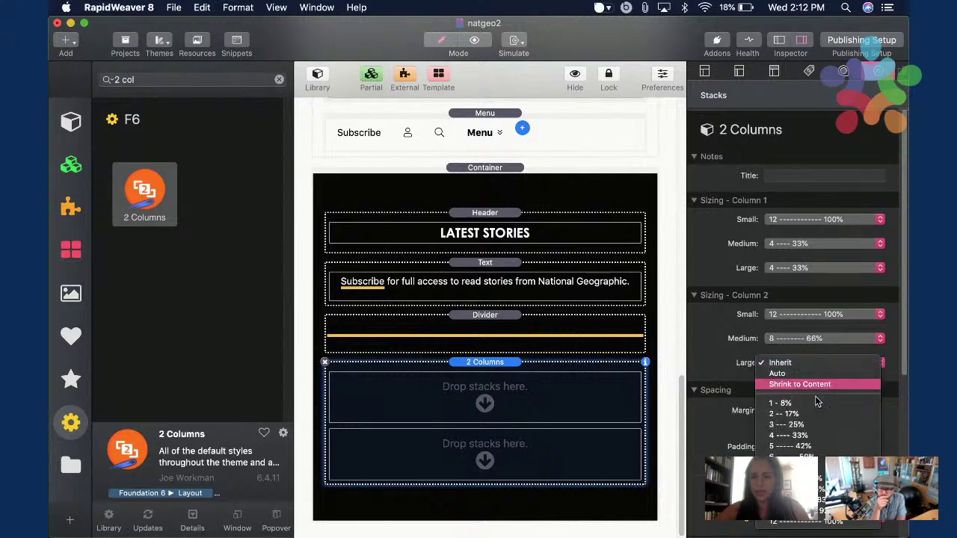
click(821, 479)
scroll(792, 336, down, 3)
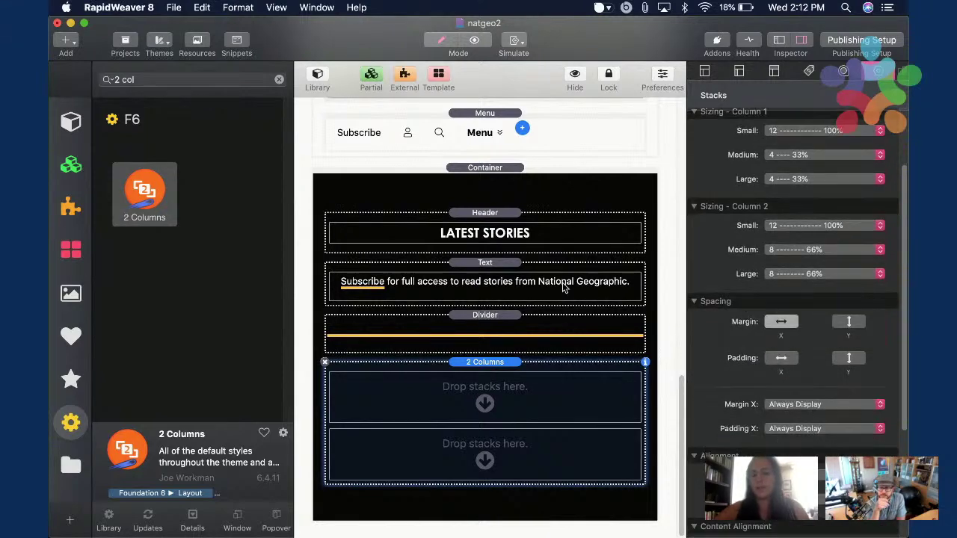
Duplicate the LATEST STORIES Header stack into the first column of the 2 Columns stack.
click(155, 80)
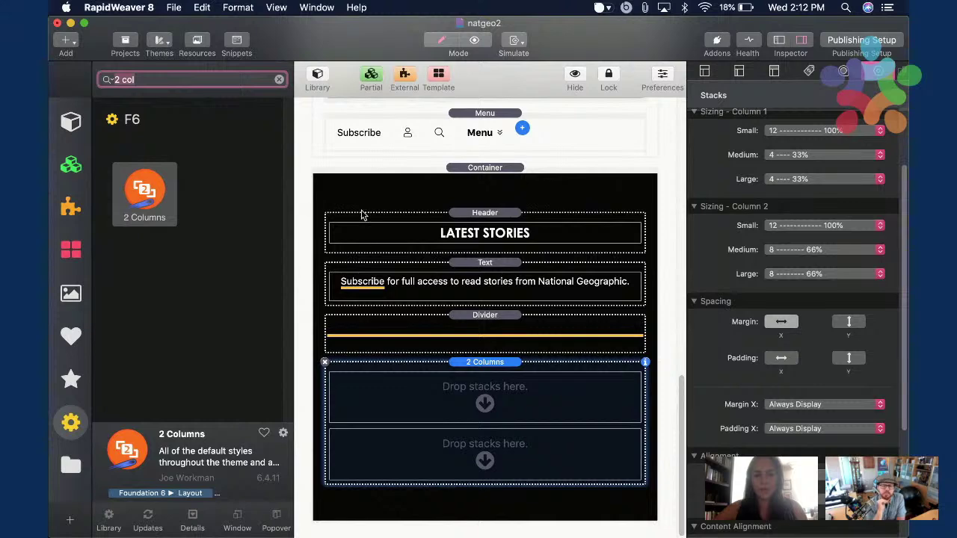
key(super+Tab)
key(super+Tab)
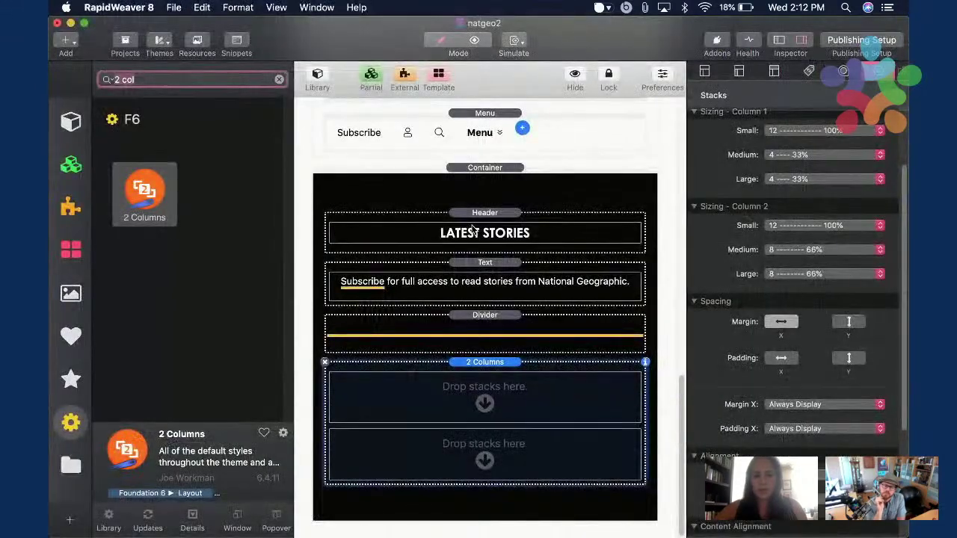
click(479, 238)
drag(479, 239, 497, 394)
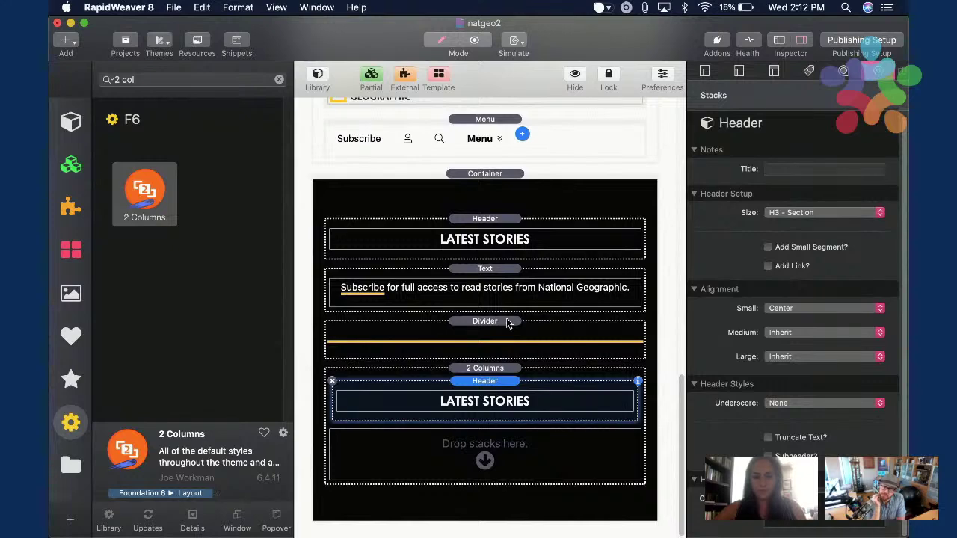
Check the Today's Picks heading on the live site and set the copied header's Small alignment to Left.
key(super+Tab)
key(super+Tab)
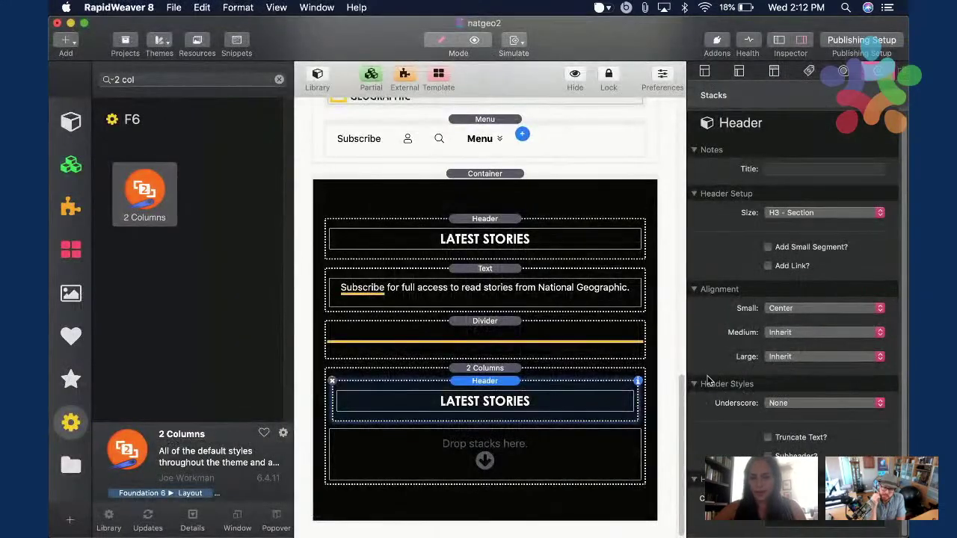
click(802, 311)
click(797, 298)
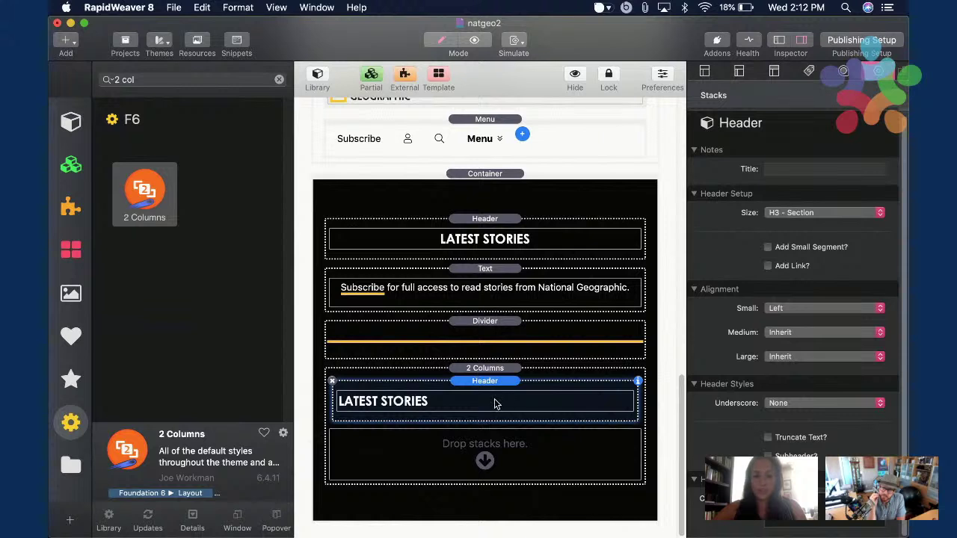
Insert a vertical bar followed by spaces before LATEST STORIES in the copied header and finish editing.
double_click(459, 400)
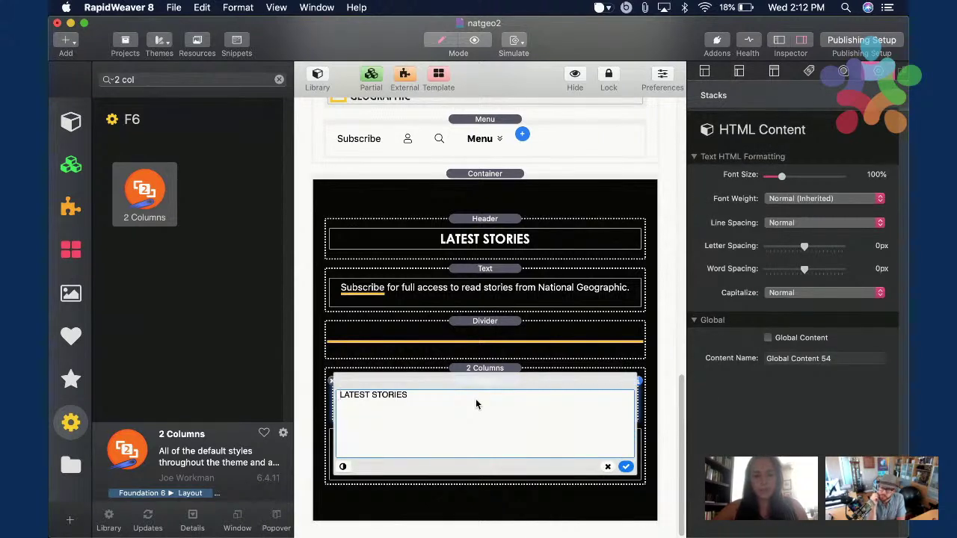
text(I)
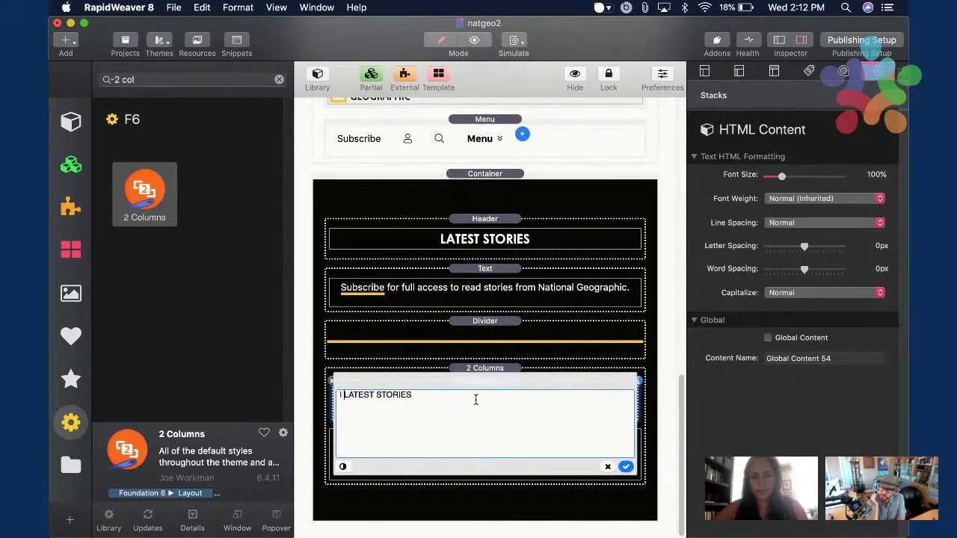
key(BackSpace)
text(.)
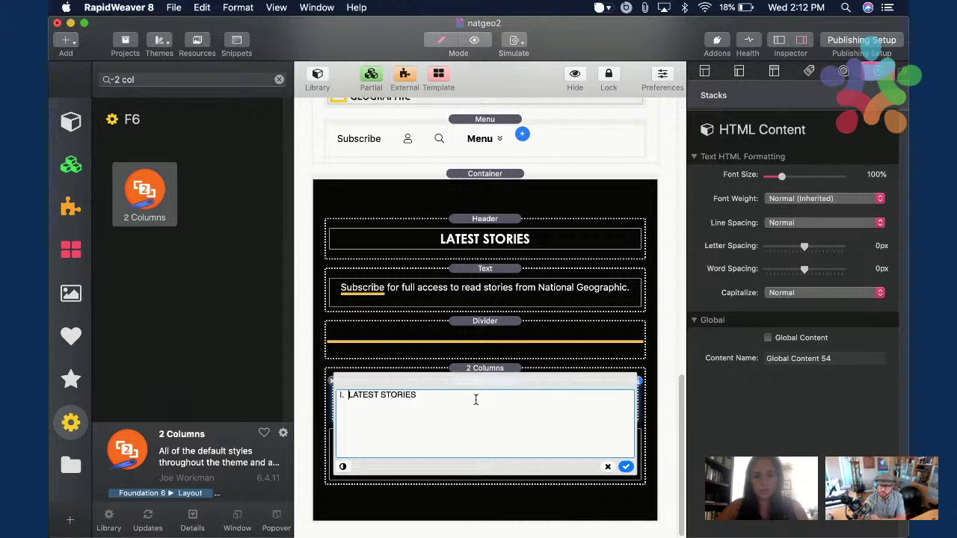
key(BackSpace)
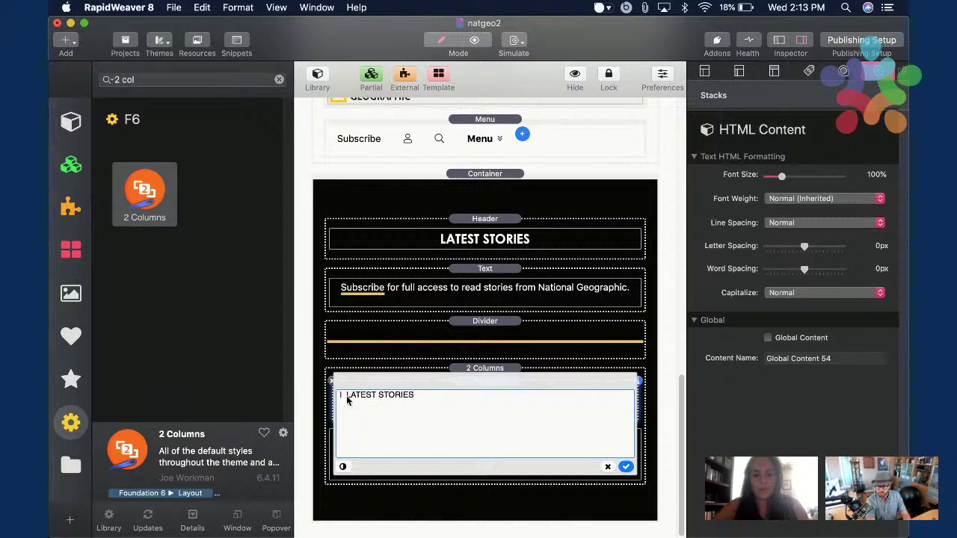
click(390, 303)
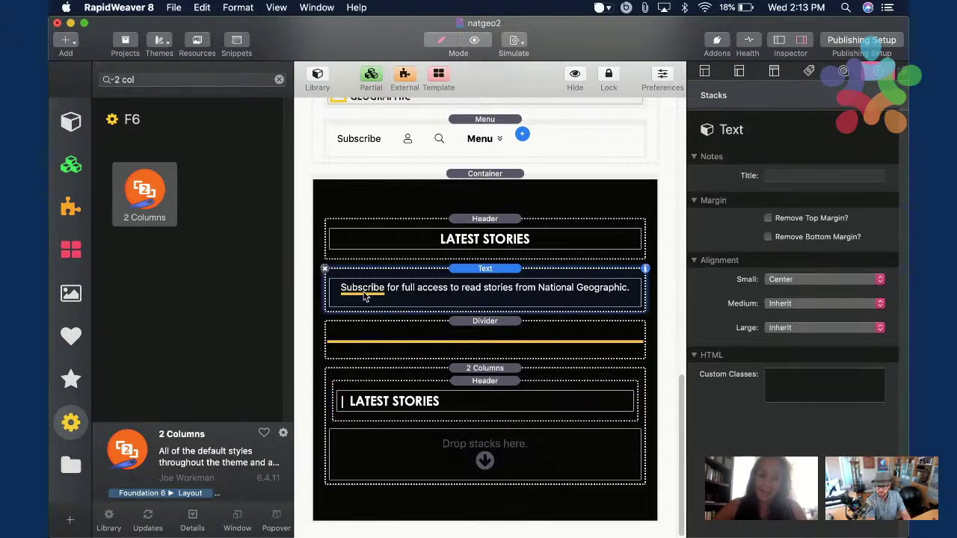
Wrap the bar before LATEST STORIES in the copied header in a span with class "underyellow", reusing the Subscribe text's opening tag, and finish editing.
double_click(362, 295)
text(.)
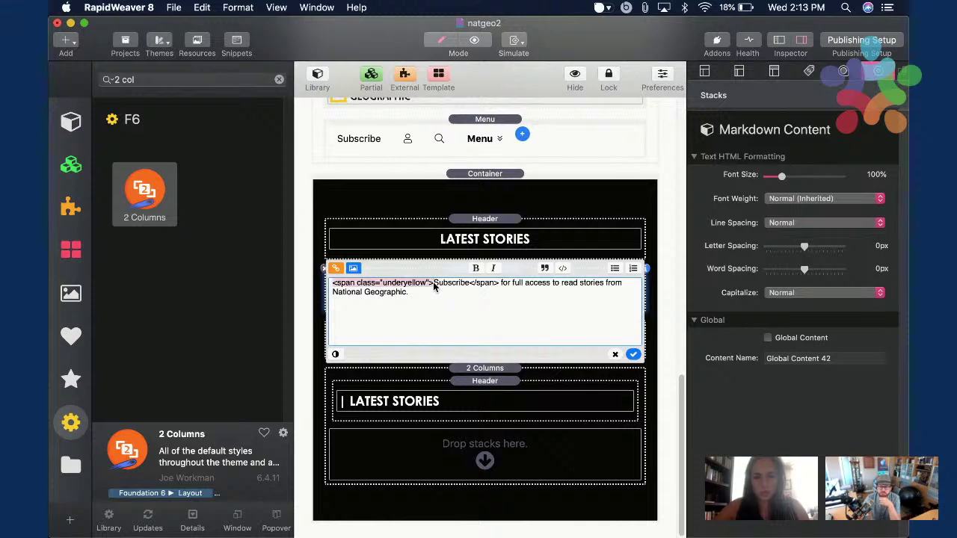
click(480, 408)
double_click(470, 402)
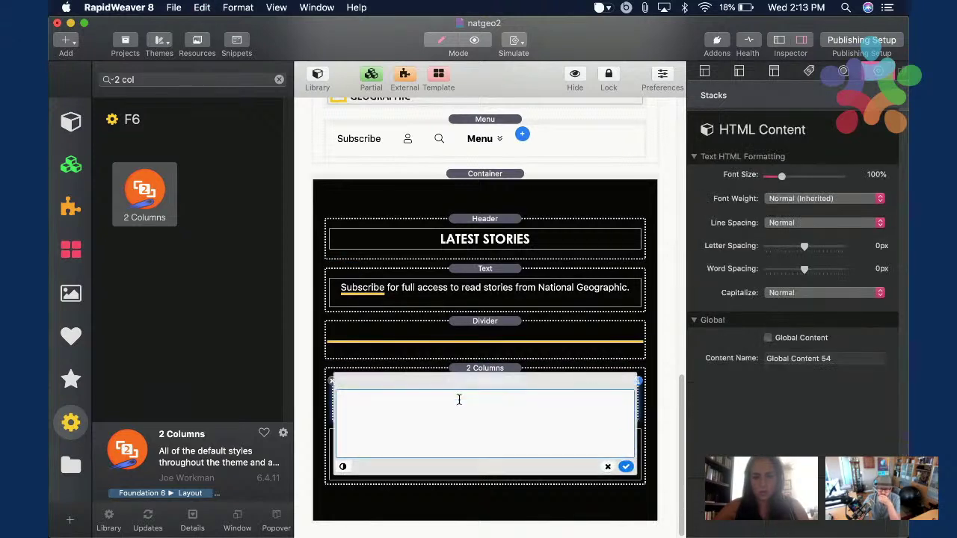
text(<span class="underyellow">)
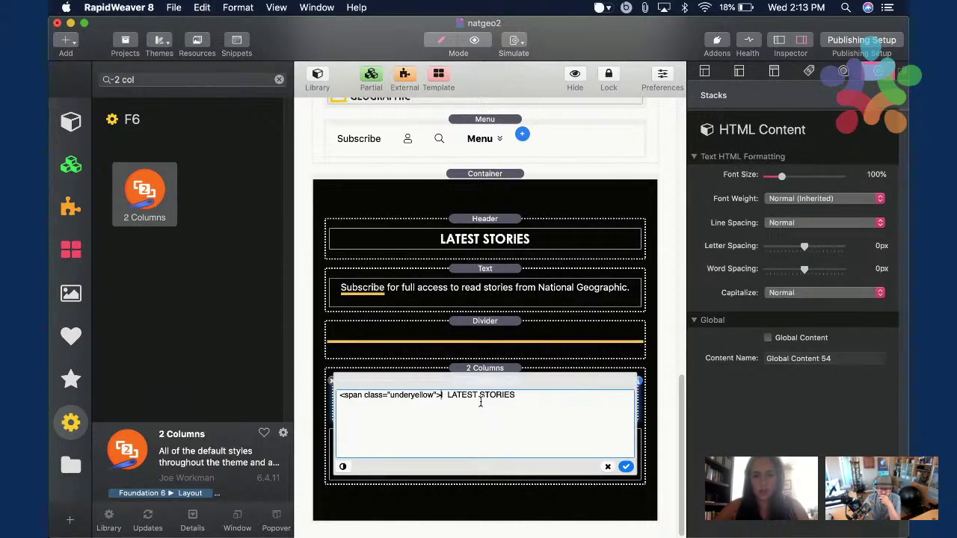
key(super+Tab)
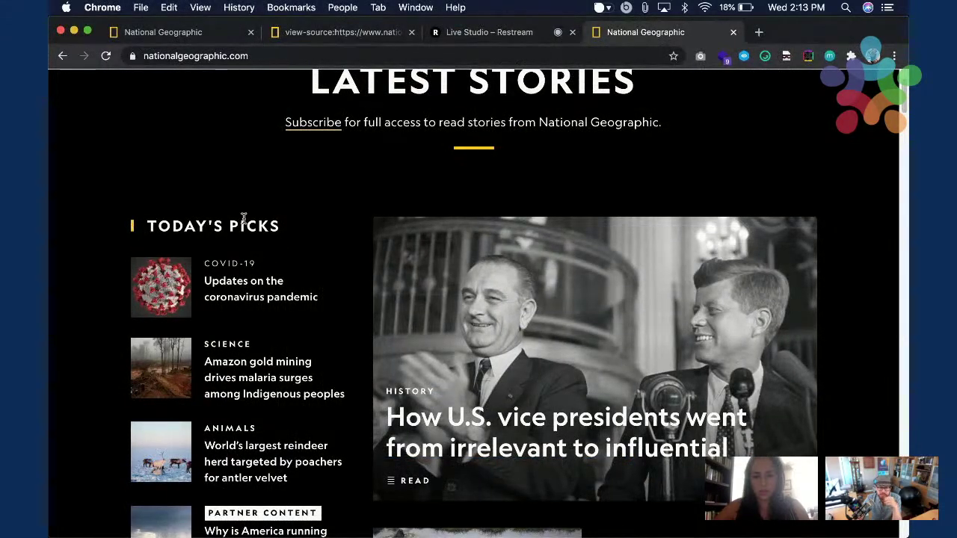
key(super+Tab)
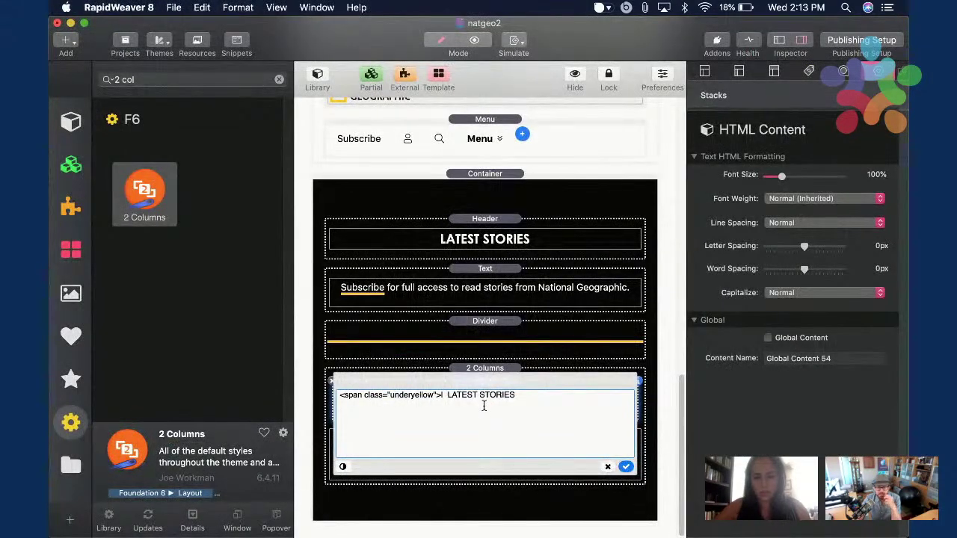
text(/span>)
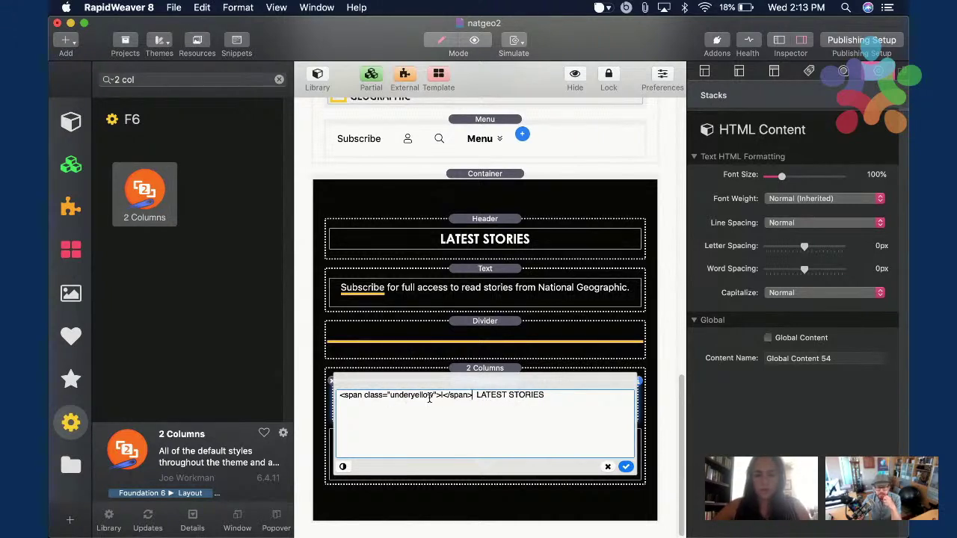
double_click(409, 396)
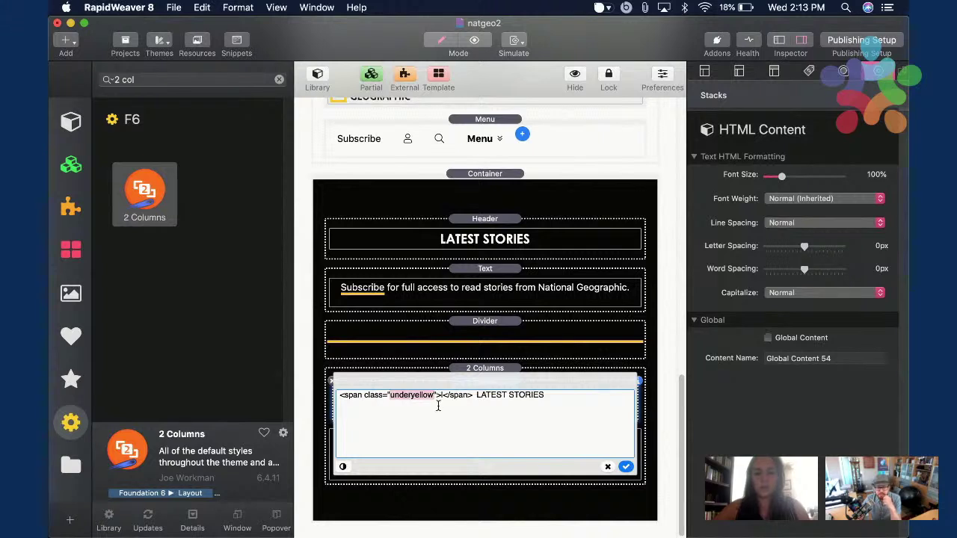
click(426, 348)
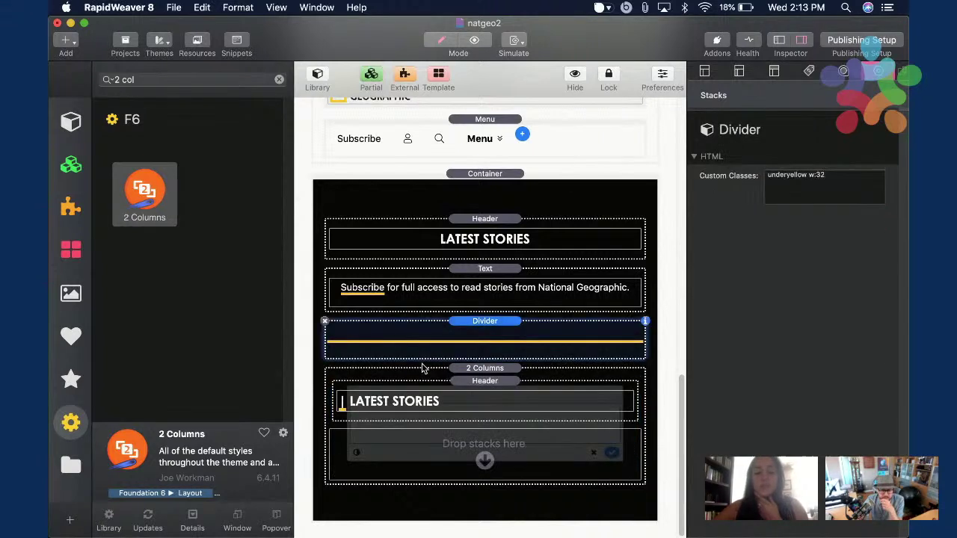
Change the class of the bar's span in the copied header to "primary" and preview the page.
click(356, 412)
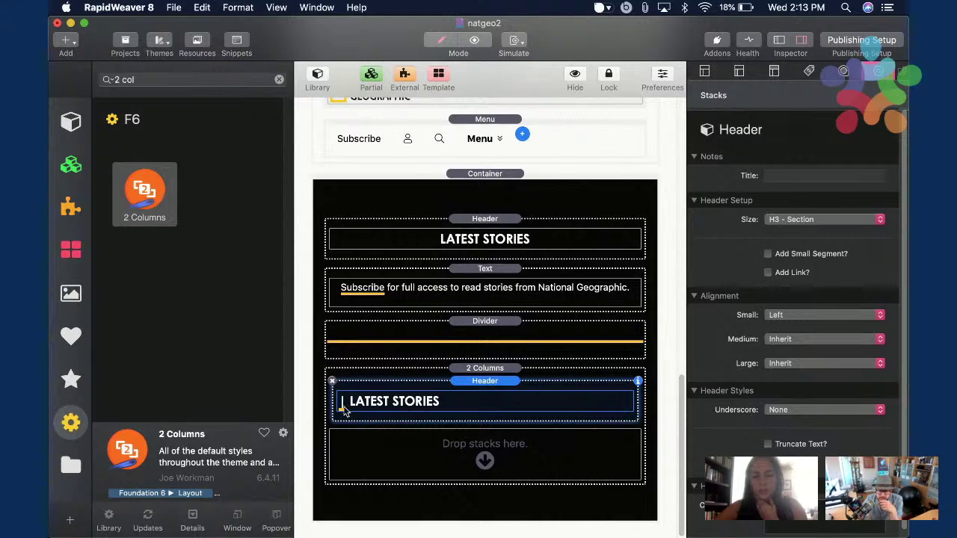
scroll(529, 252, up, 8)
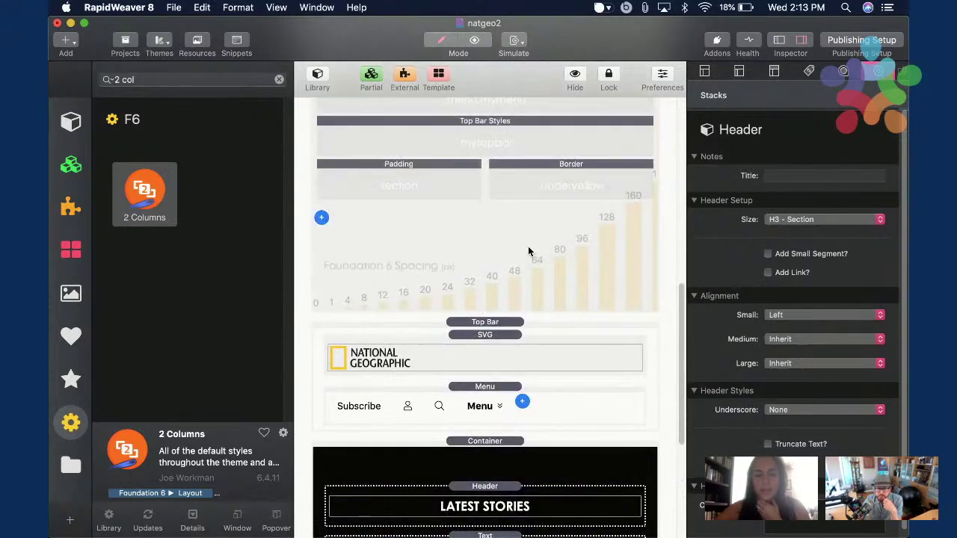
scroll(529, 252, down, 8)
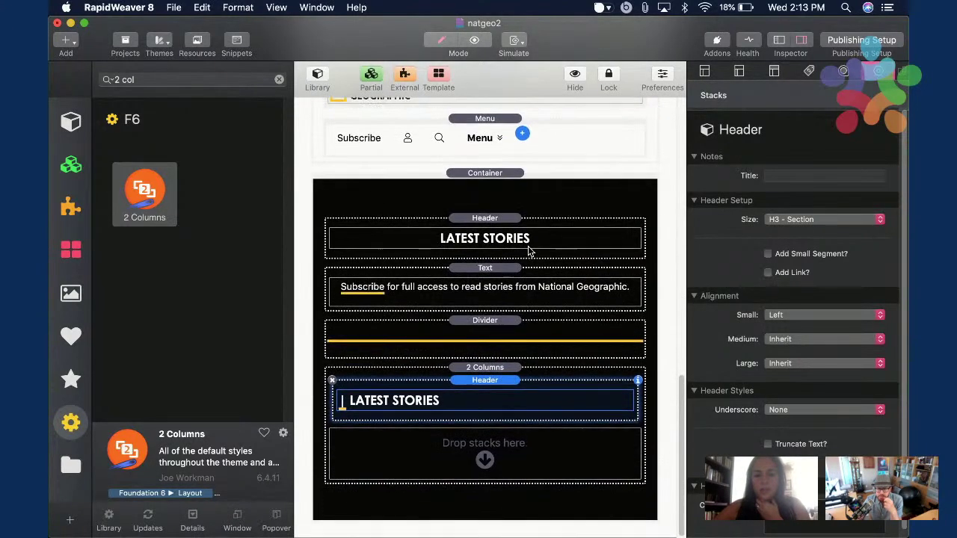
double_click(435, 396)
double_click(412, 395)
text(primary)
click(437, 346)
click(515, 399)
key(super+r)
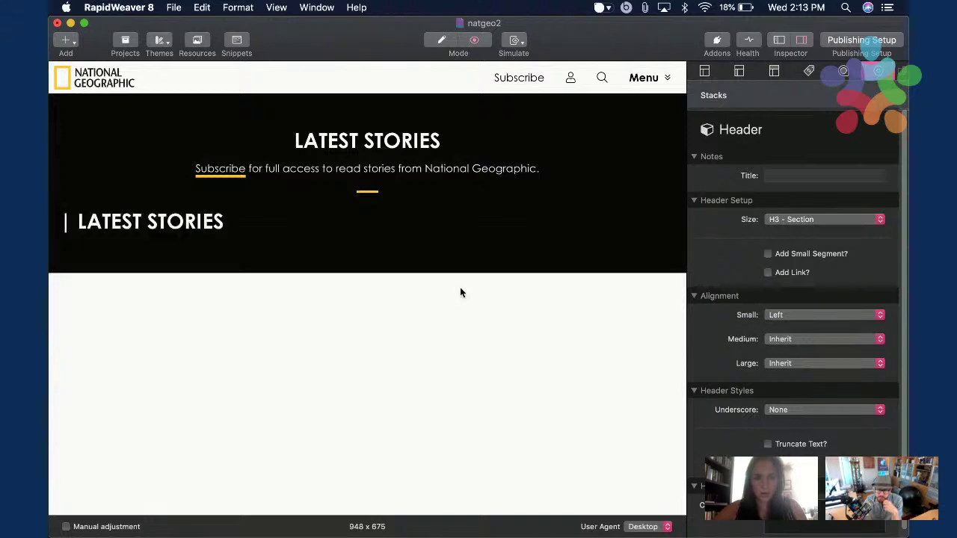
key(super+r)
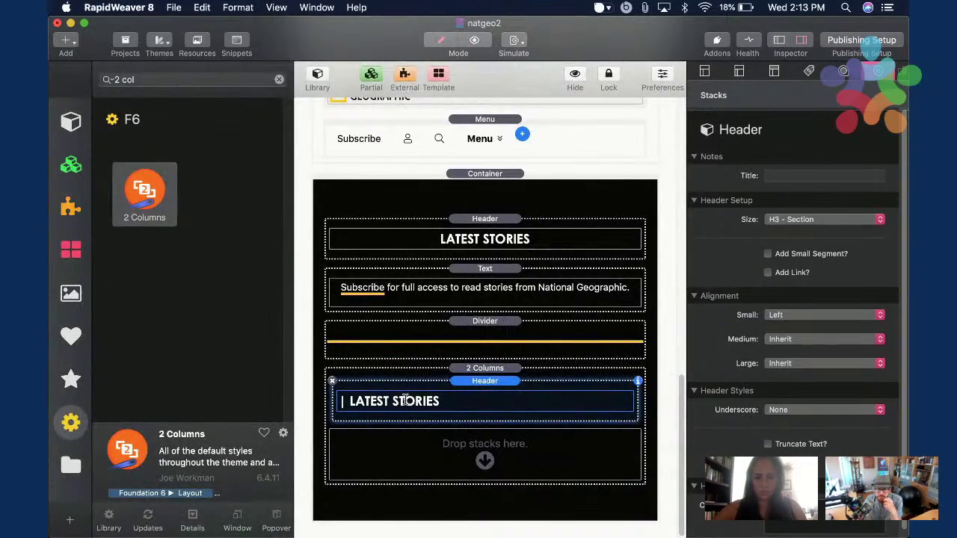
Change the class of the bar's span in the copied header to "color:primary" and preview the page.
double_click(404, 402)
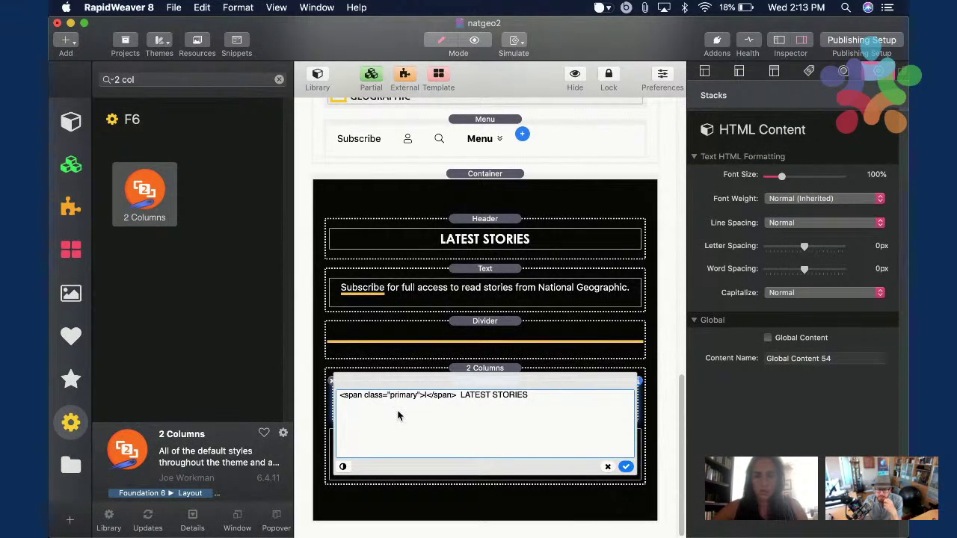
text(color:)
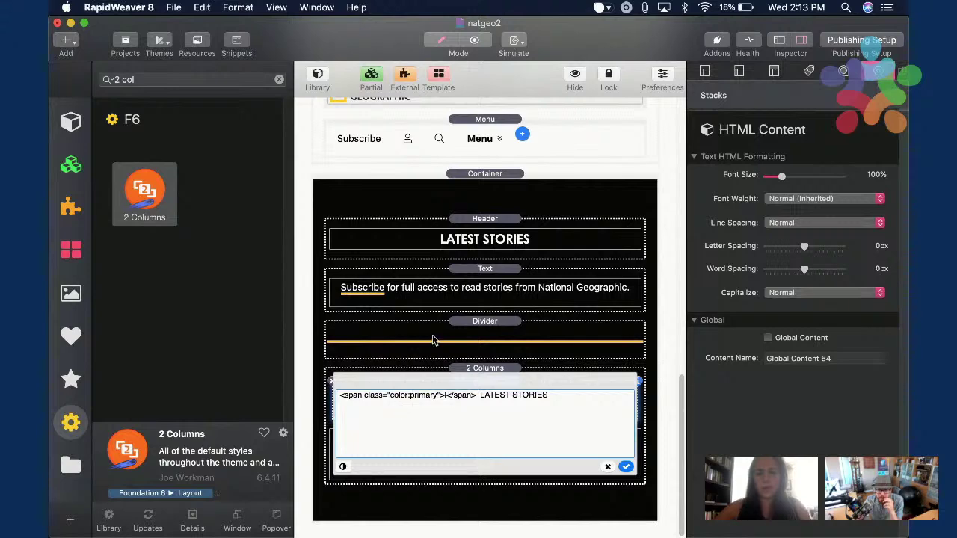
click(432, 340)
key(super+r)
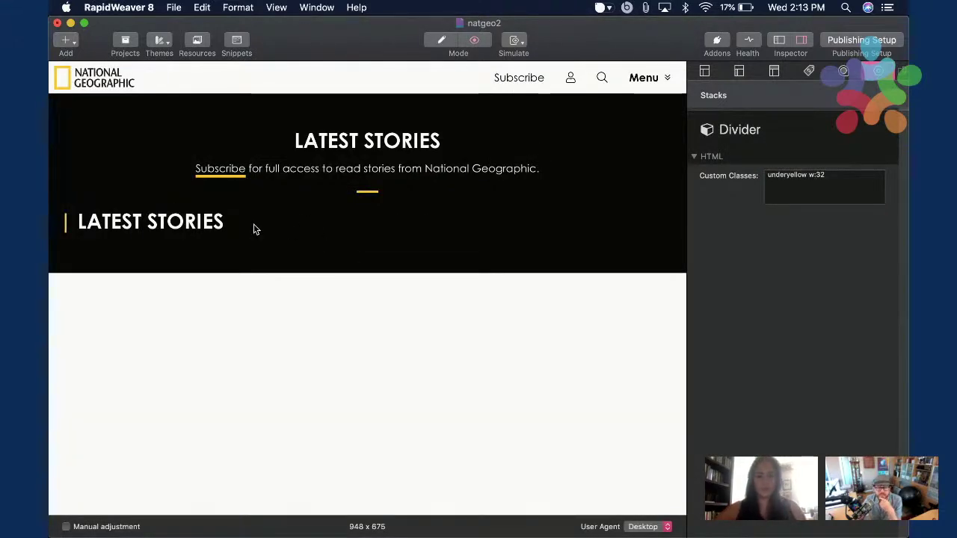
key(super+r)
Examine the span markup of the TODAY'S PICKS header in the NATGEO project for comparison and return to the natgeo2 project.
double_click(404, 403)
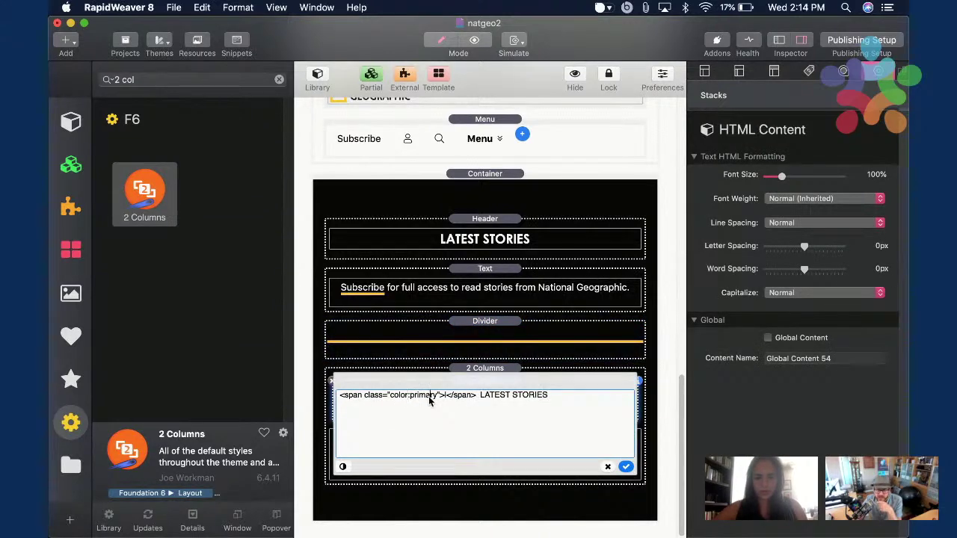
click(448, 278)
key(ctrl+Down)
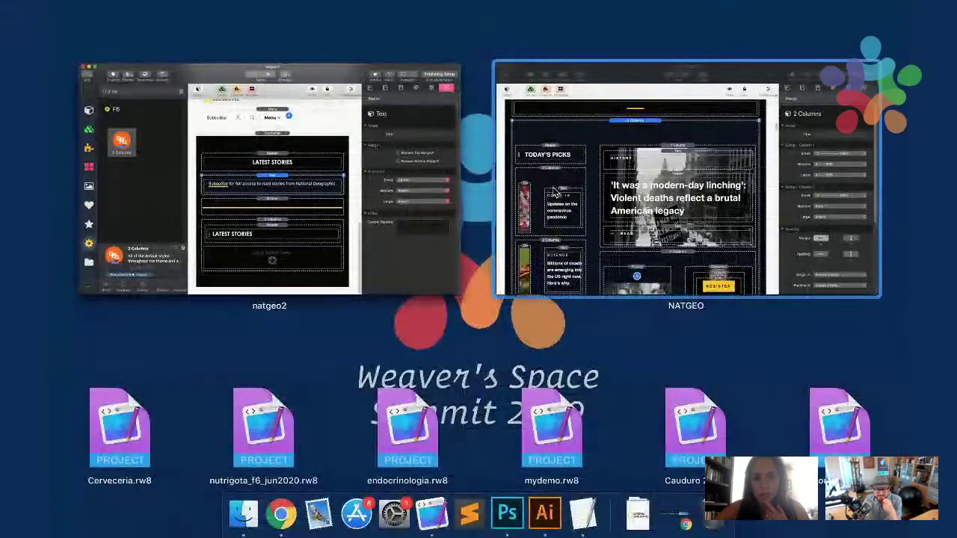
click(554, 192)
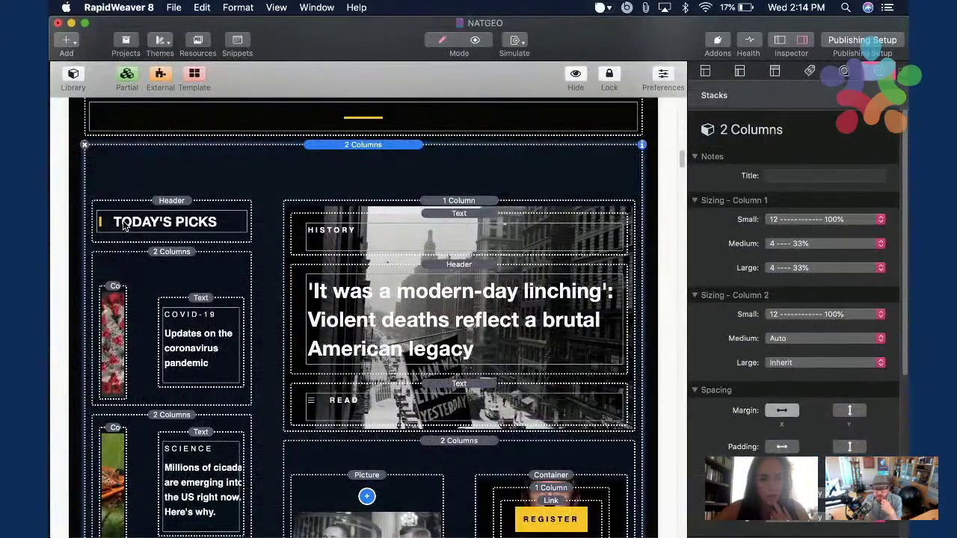
double_click(124, 226)
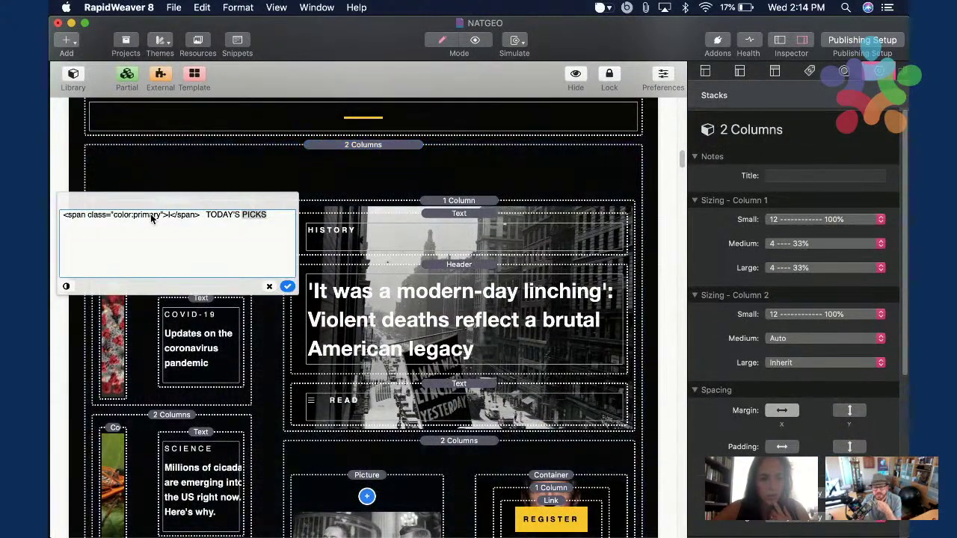
click(237, 214)
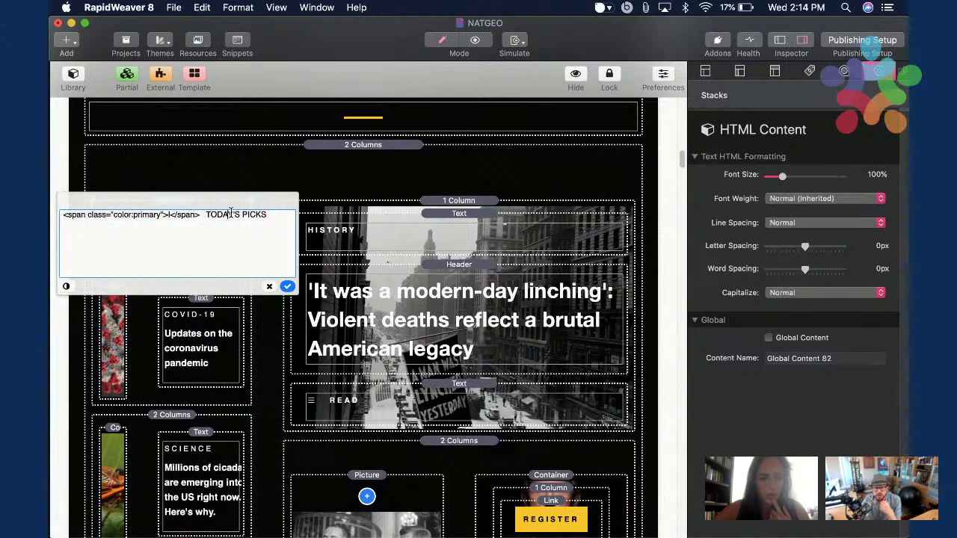
double_click(149, 215)
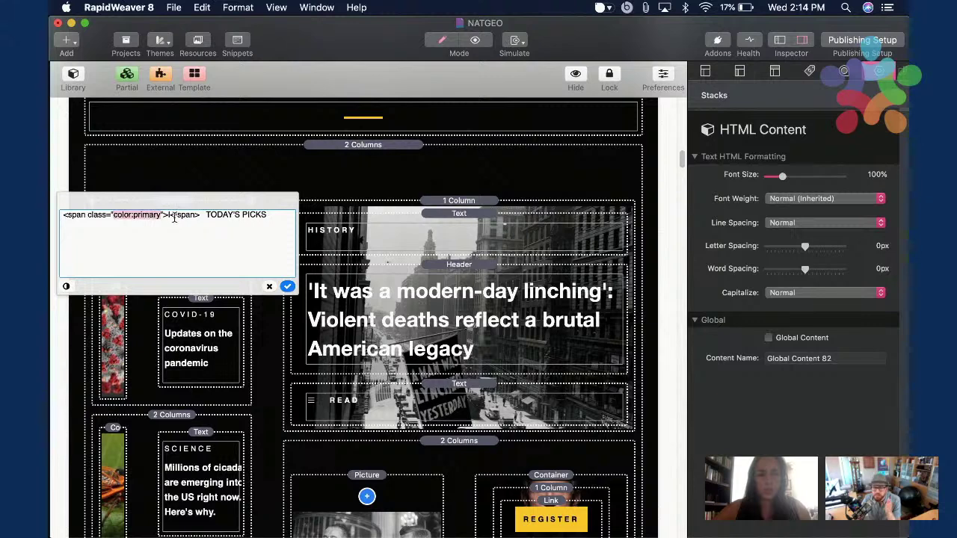
click(182, 224)
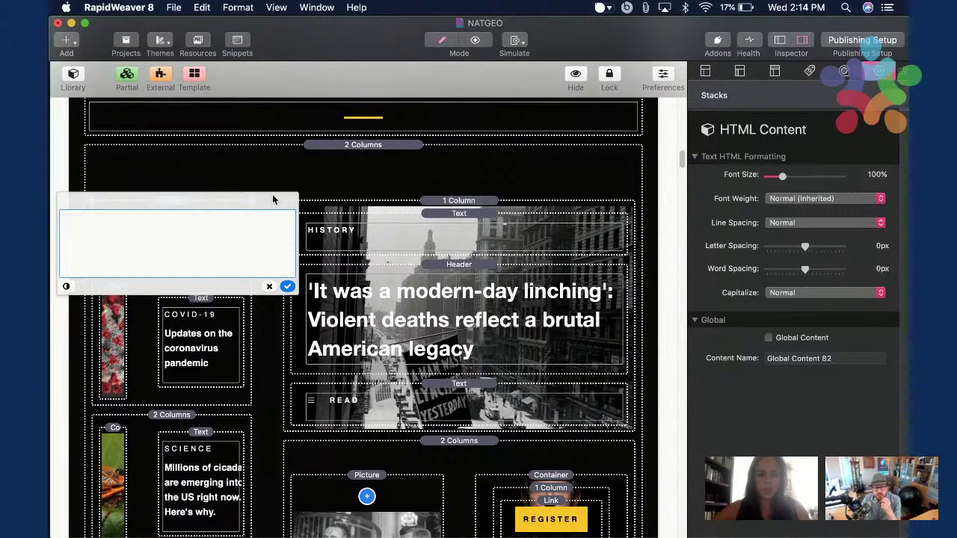
click(272, 193)
key(ctrl+Down)
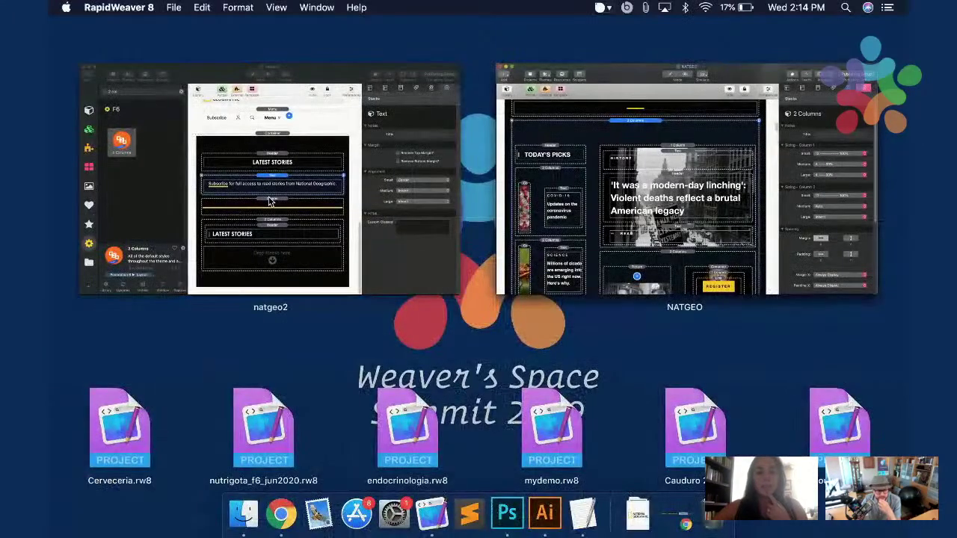
click(340, 237)
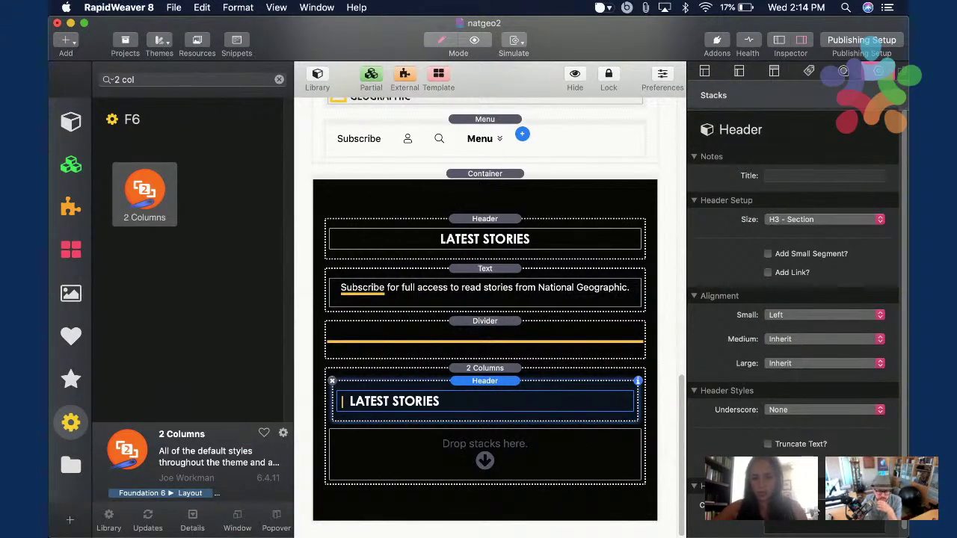
Preview the page and compare the copied header with the Today's Picks heading on the live National Geographic site.
key(super+shift+p)
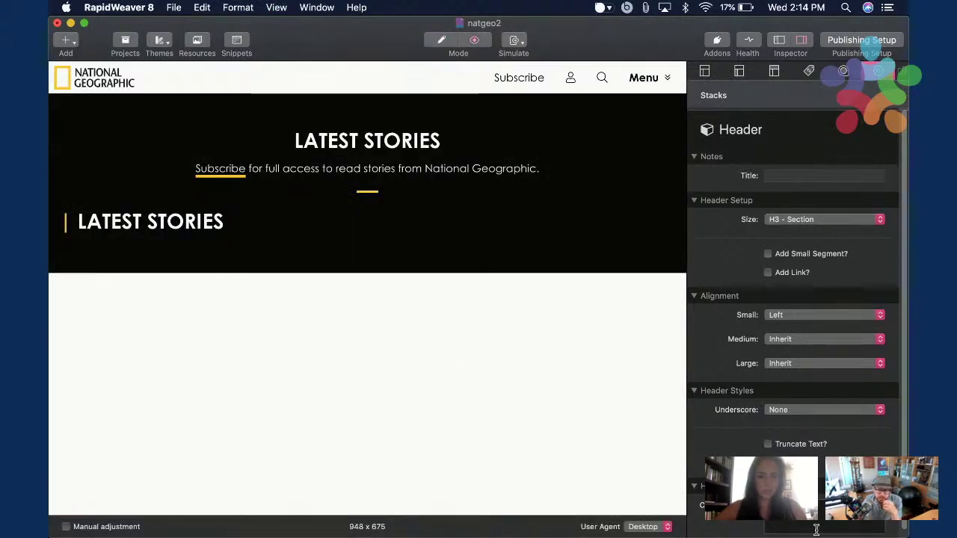
key(super+shift+p)
key(super+Tab)
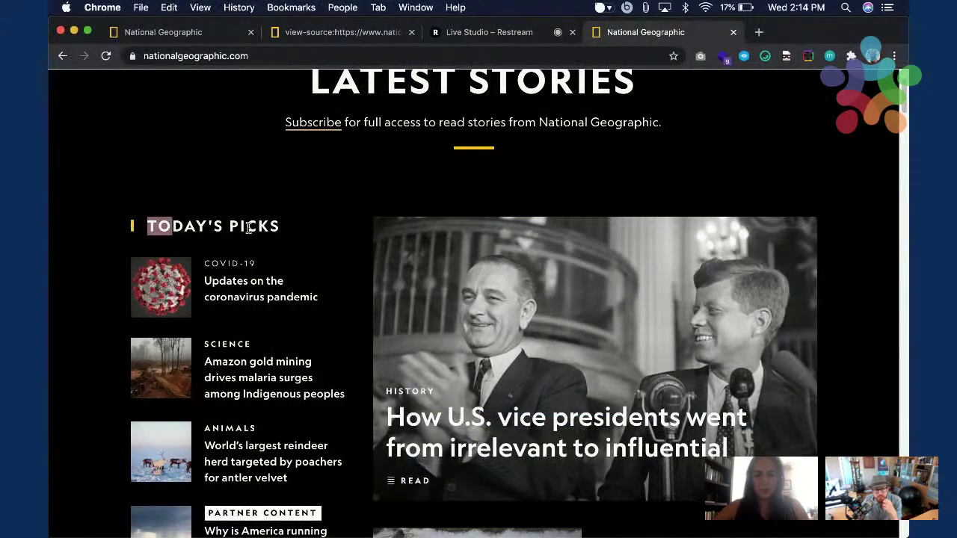
key(super+Tab)
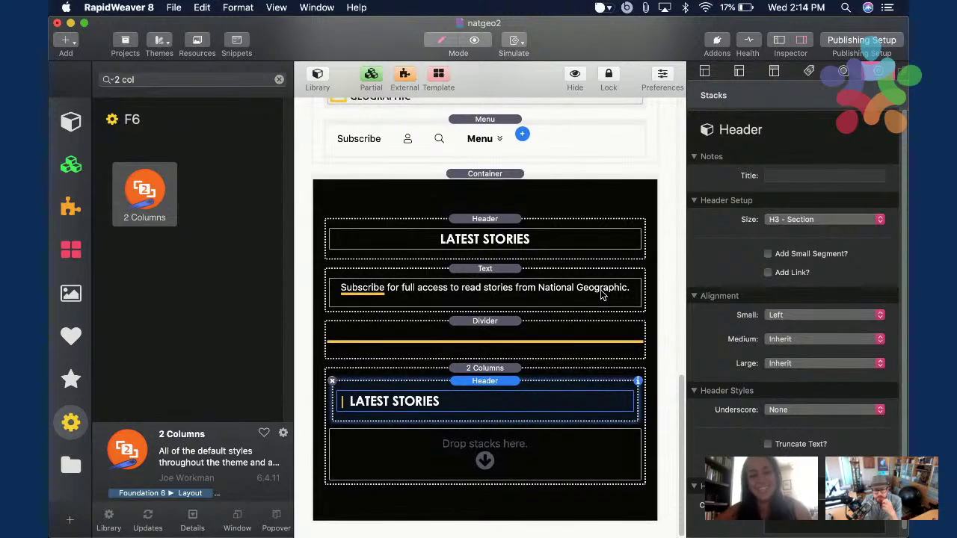
key(super+Tab)
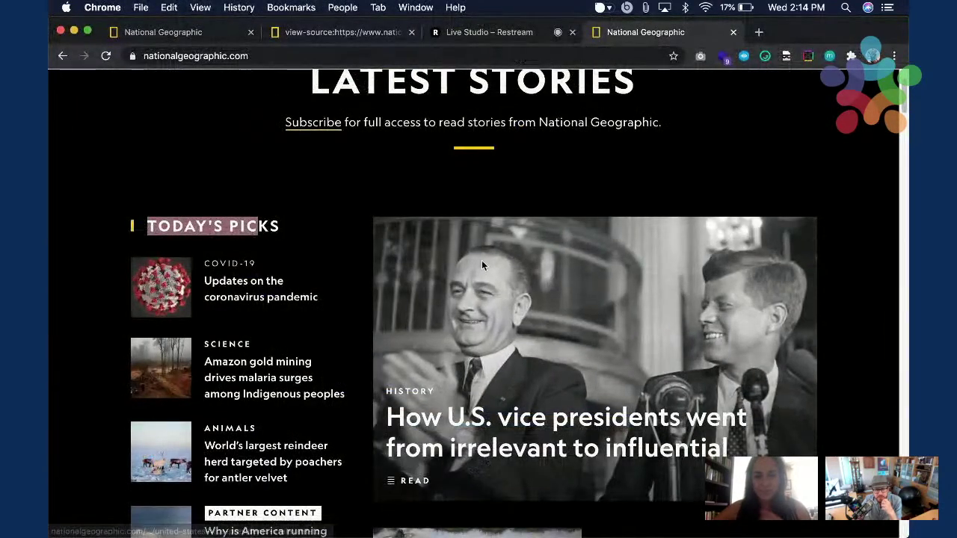
key(super+Tab)
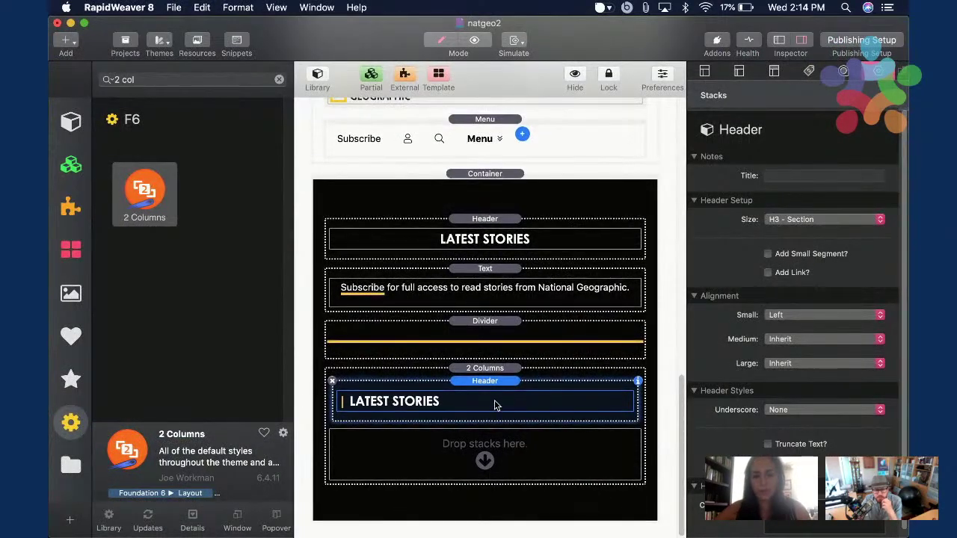
key(super+Tab)
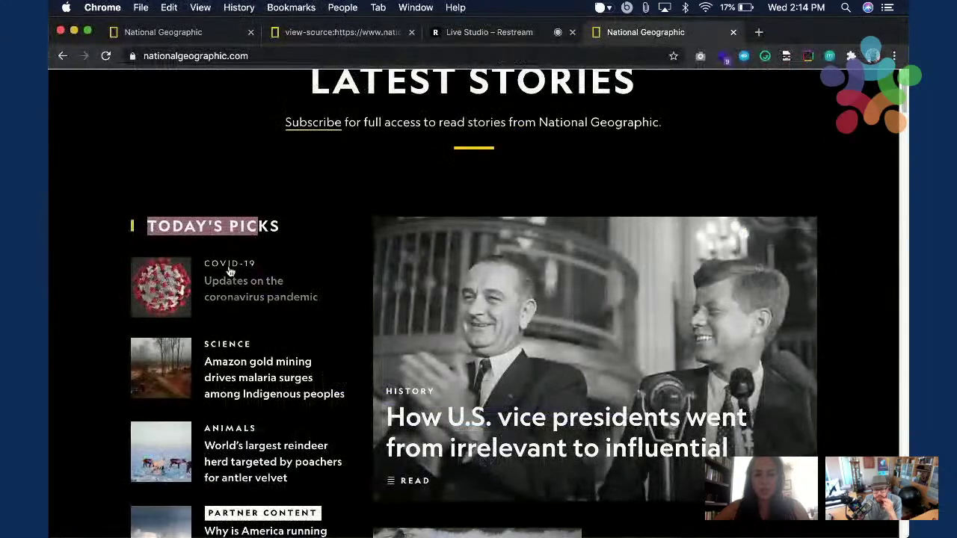
key(super+Tab)
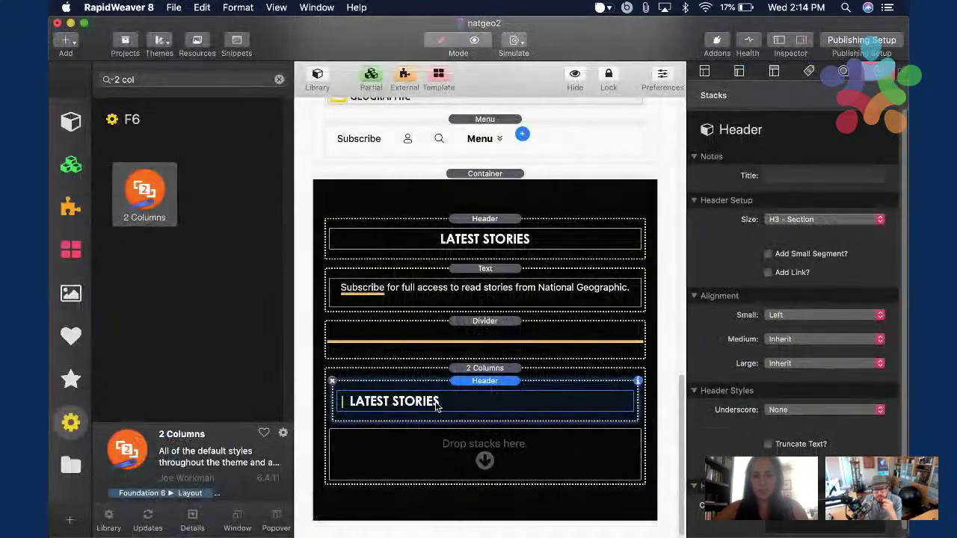
Replace the LATEST STORIES text after the span in the copied header with TODAY'S PICKS.
double_click(490, 402)
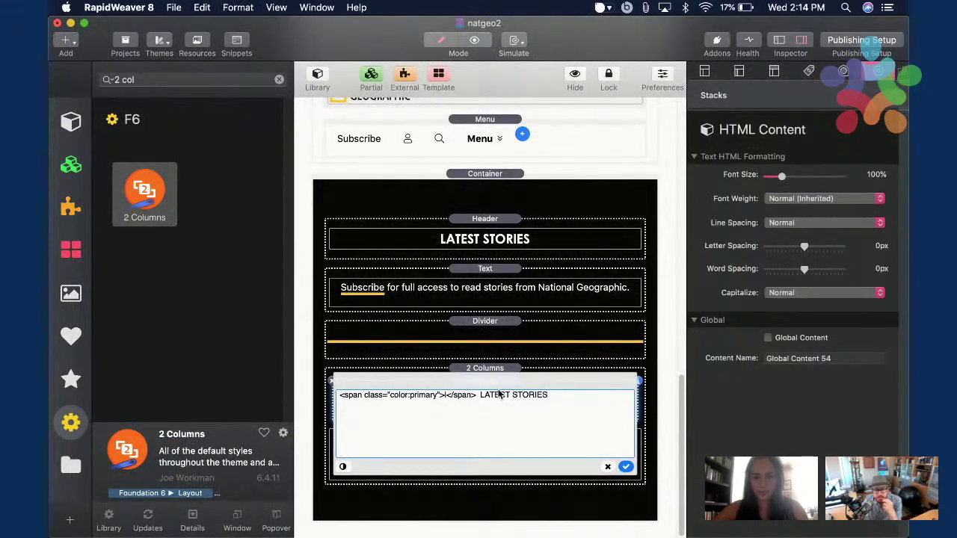
drag(480, 394, 548, 394)
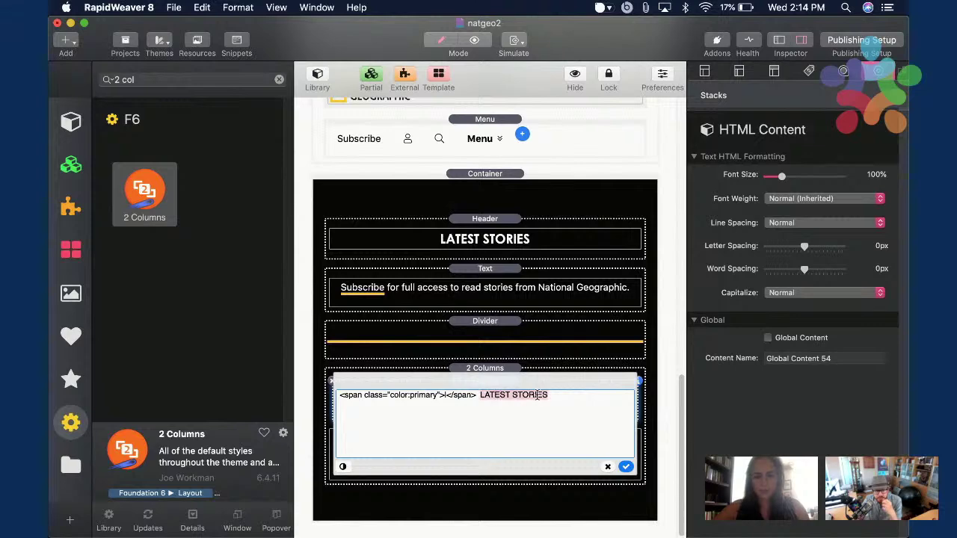
text(TDA)
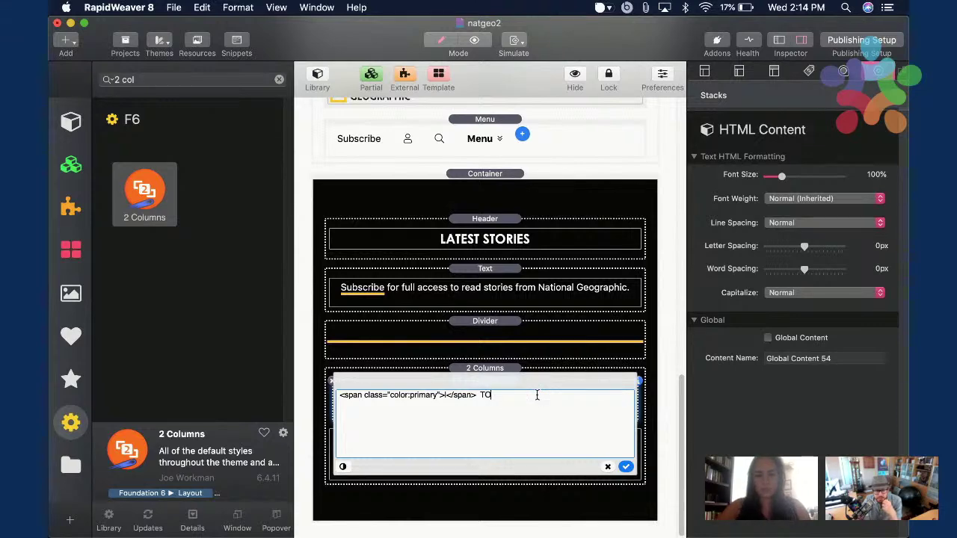
click(463, 318)
click(463, 401)
Nest a 2 Columns stack below the TODAY'S PICKS header, checking the layout against the live National Geographic page in Chrome.
key(super+Tab)
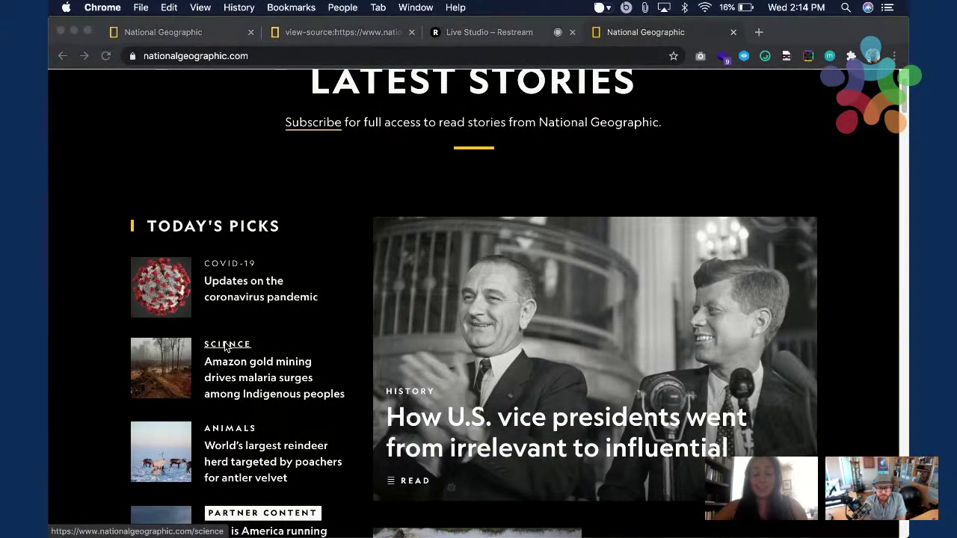
key(super+Tab)
drag(155, 209, 429, 425)
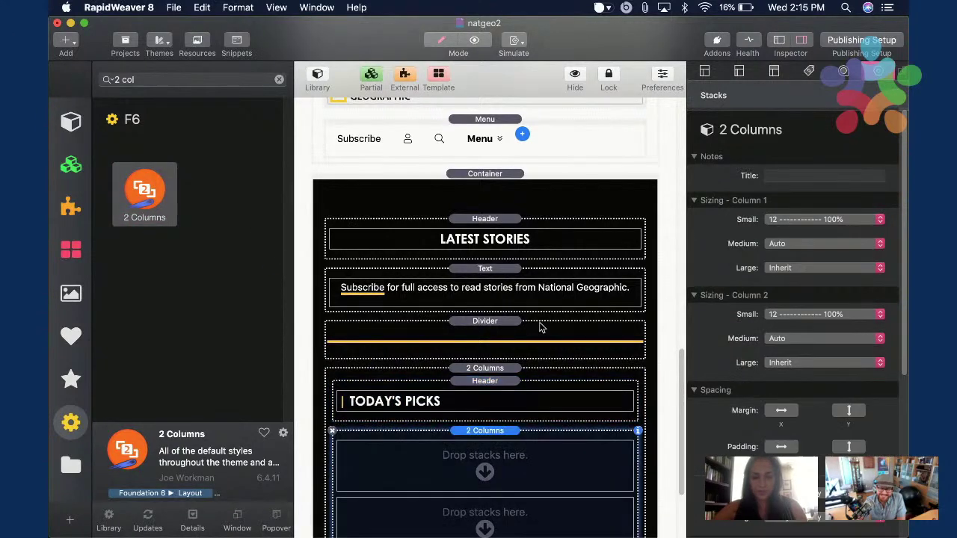
scroll(538, 329, down, 4)
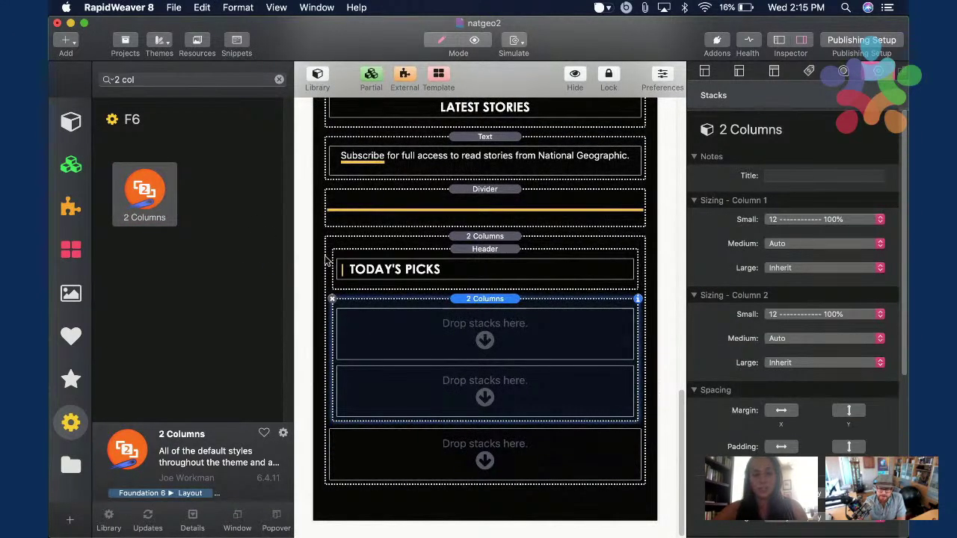
key(super+Tab)
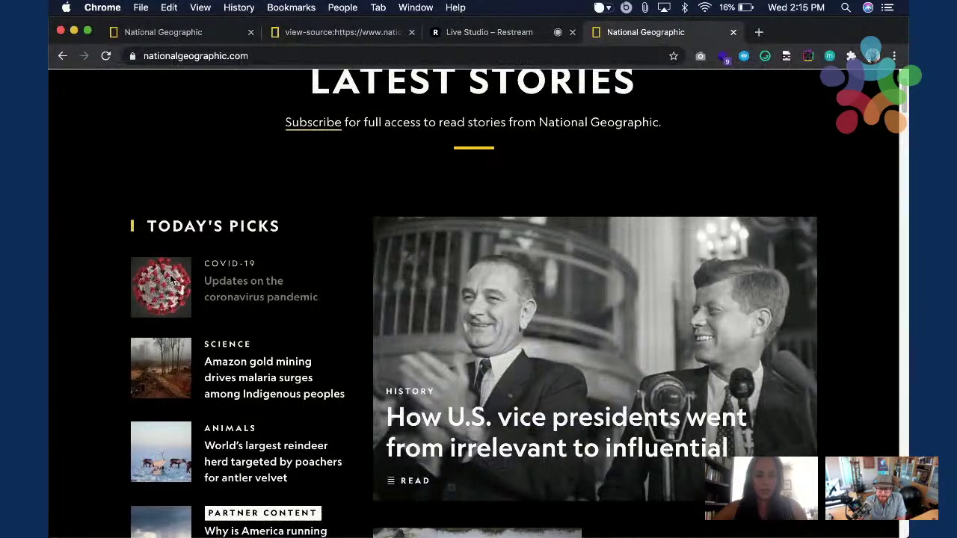
key(super+Tab)
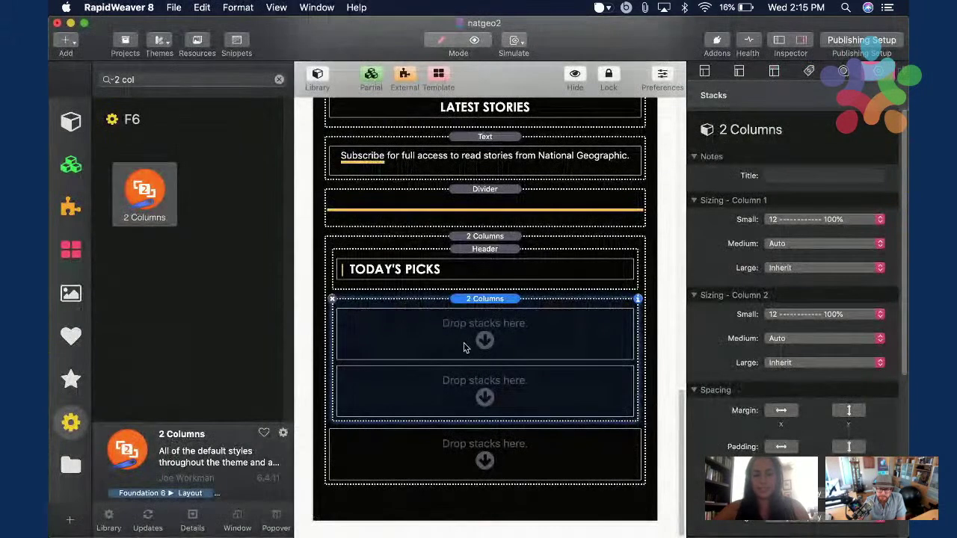
Find the Picture stack in the library and add it to the first column of the nested 2 Columns stack.
triple_click(162, 78)
key(BackSpace)
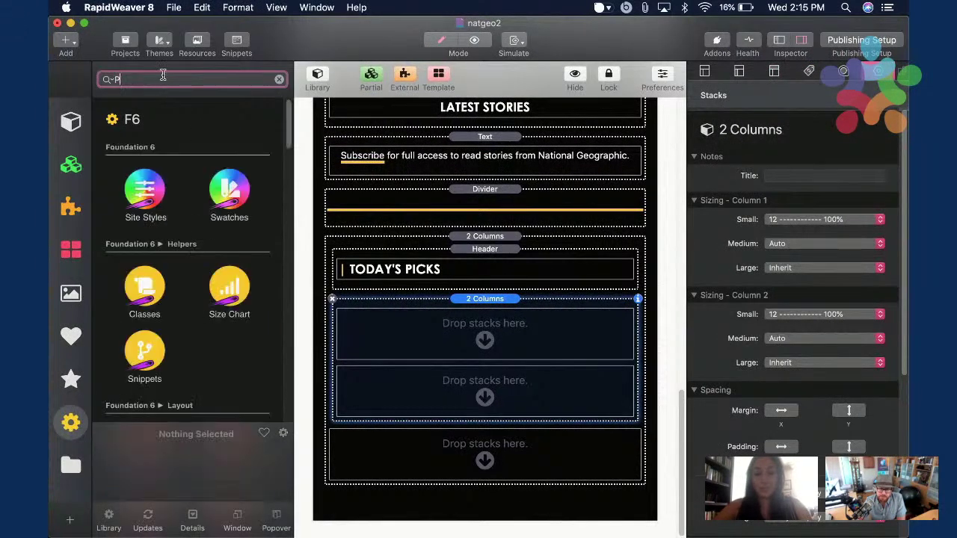
text(PICTURE)
click(249, 210)
drag(337, 289, 425, 326)
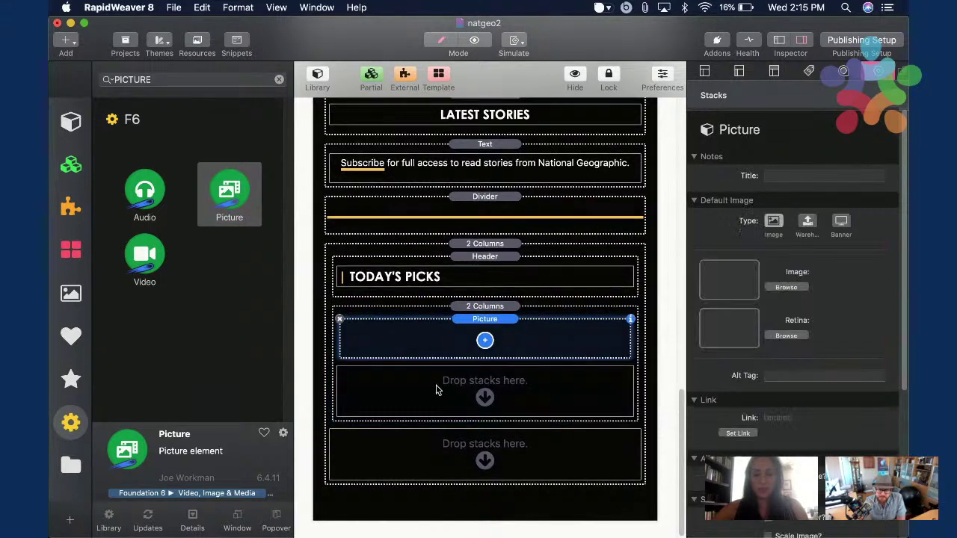
Examine the column sizing of the 2 Columns stack under TODAY'S PICKS in the NATGEO project and return to natgeo2.
click(151, 78)
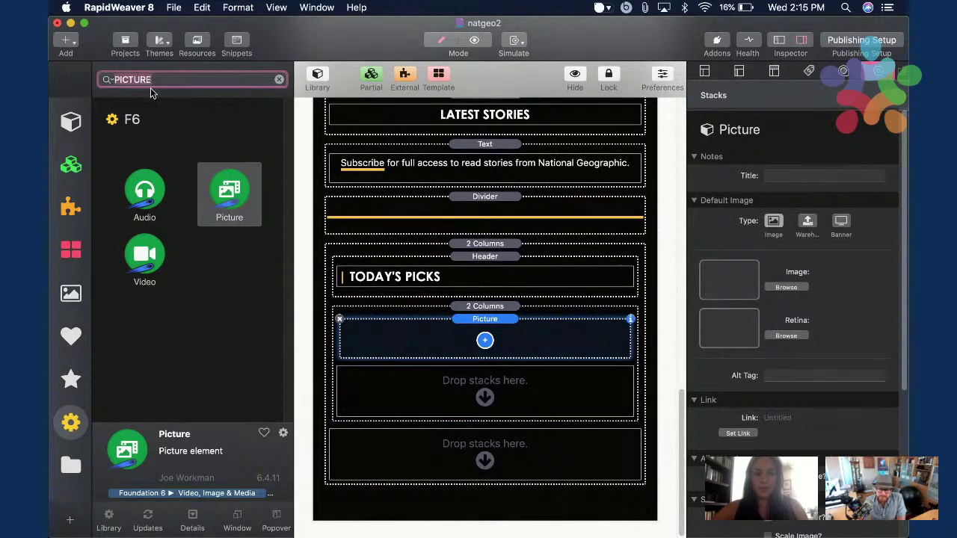
key(super+Tab)
key(super+Tab)
key(ctrl+Down)
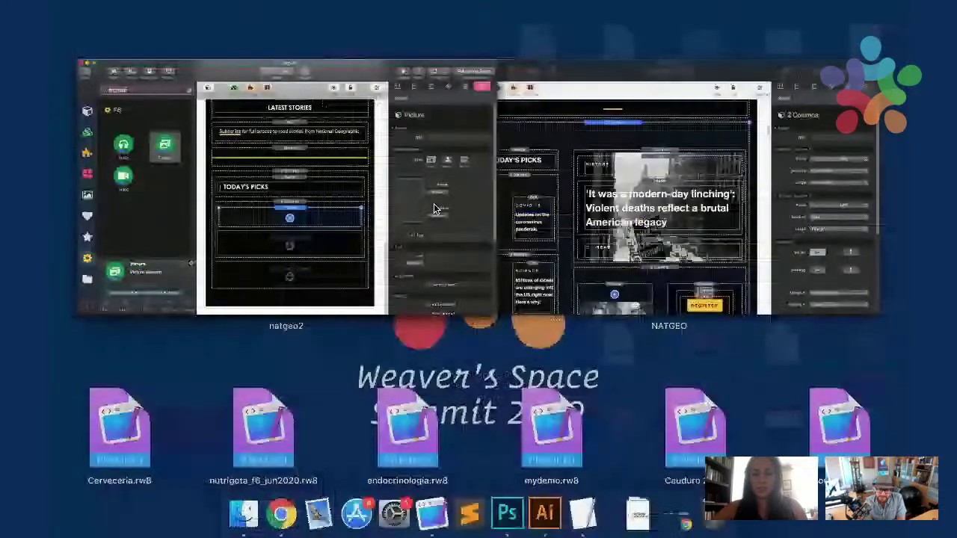
click(553, 216)
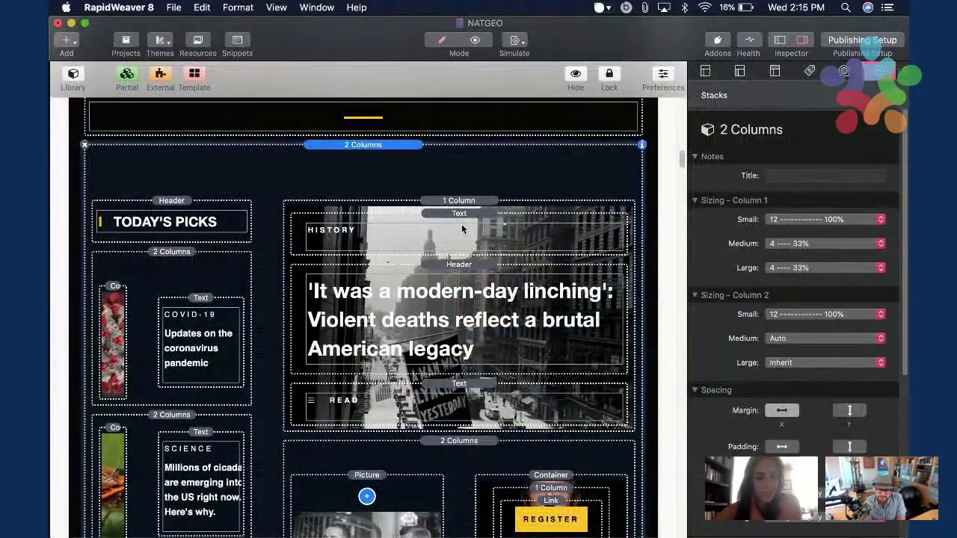
click(172, 251)
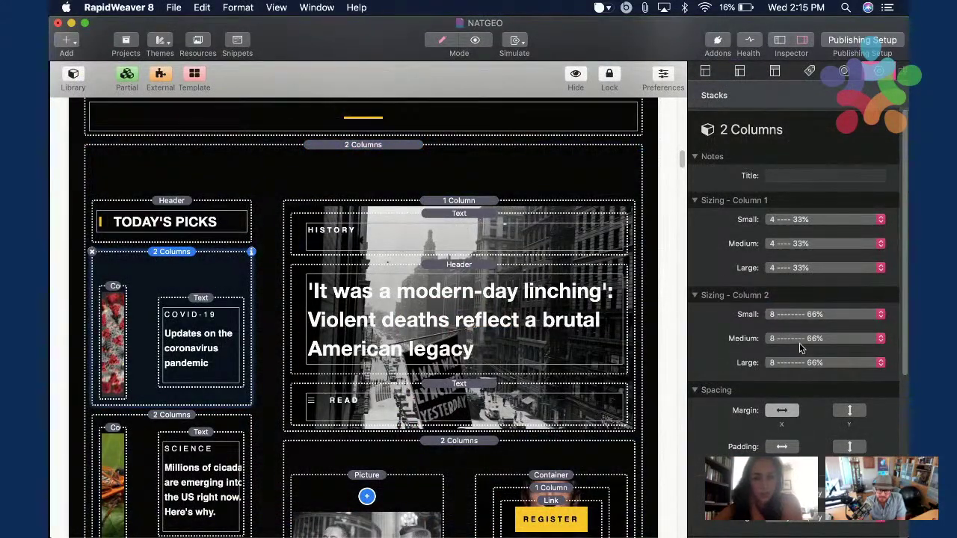
key(ctrl+Down)
click(366, 218)
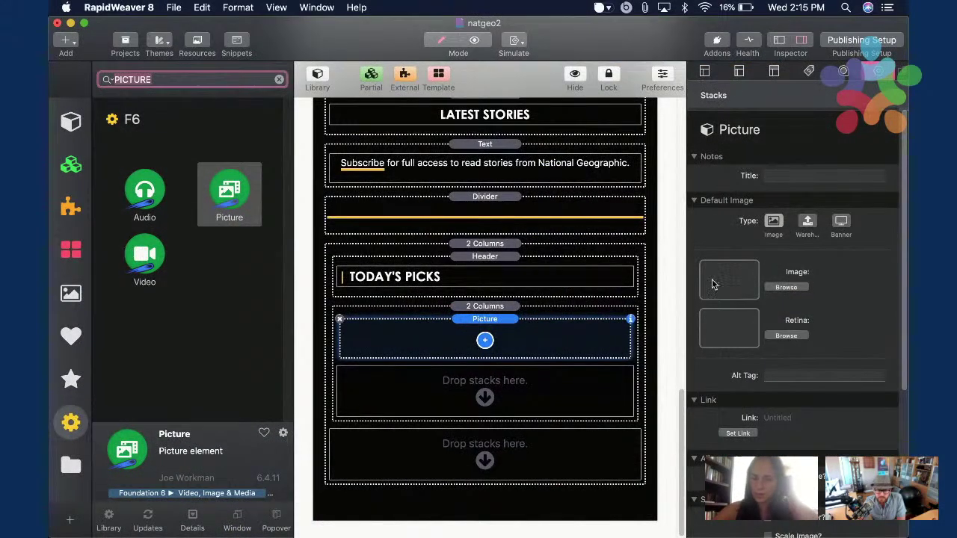
Set column 1 of the nested 2 Columns stack to 4 (33%) for small, medium and large.
click(575, 306)
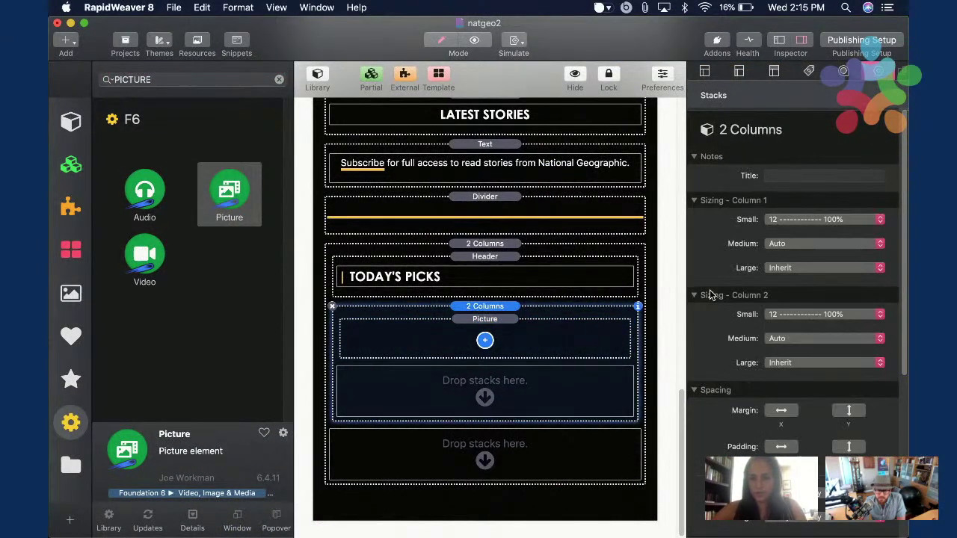
click(780, 409)
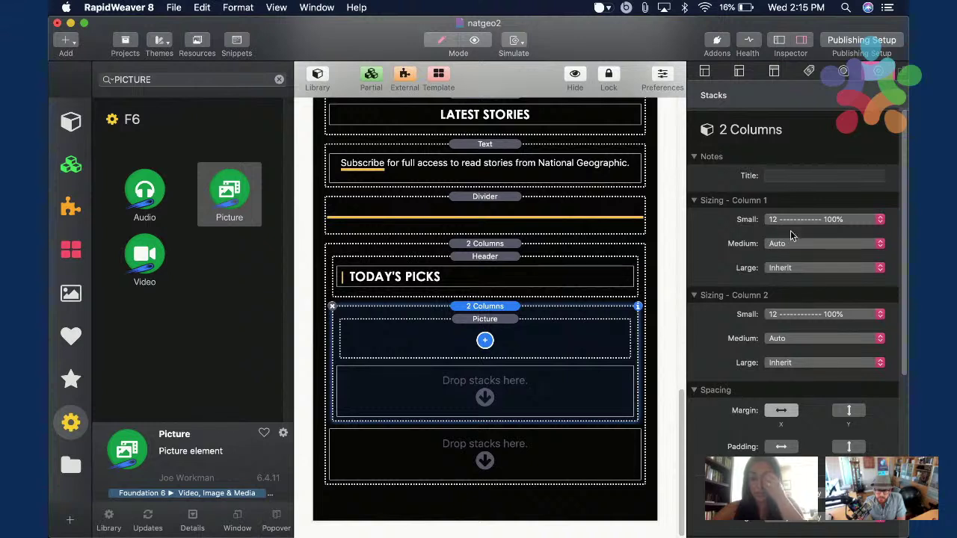
click(781, 244)
click(788, 304)
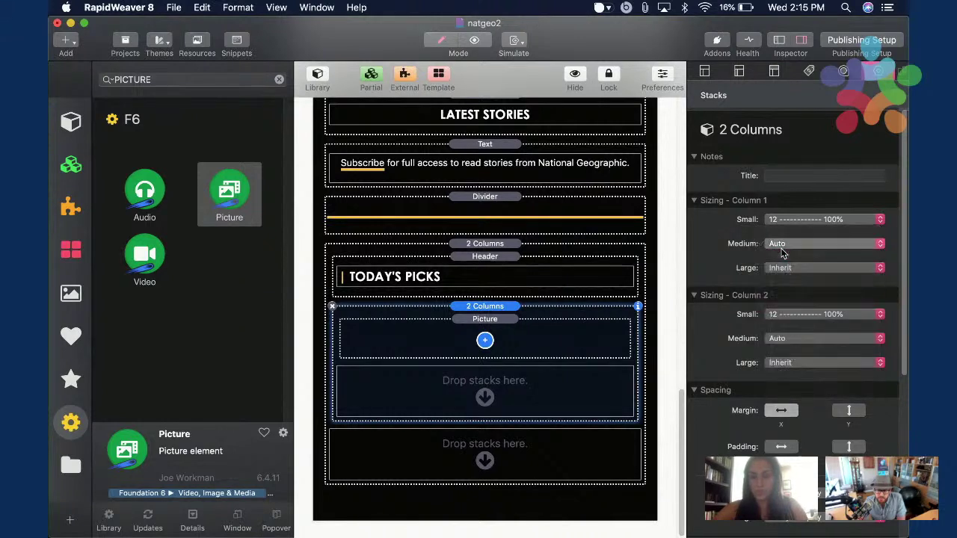
click(798, 267)
click(790, 337)
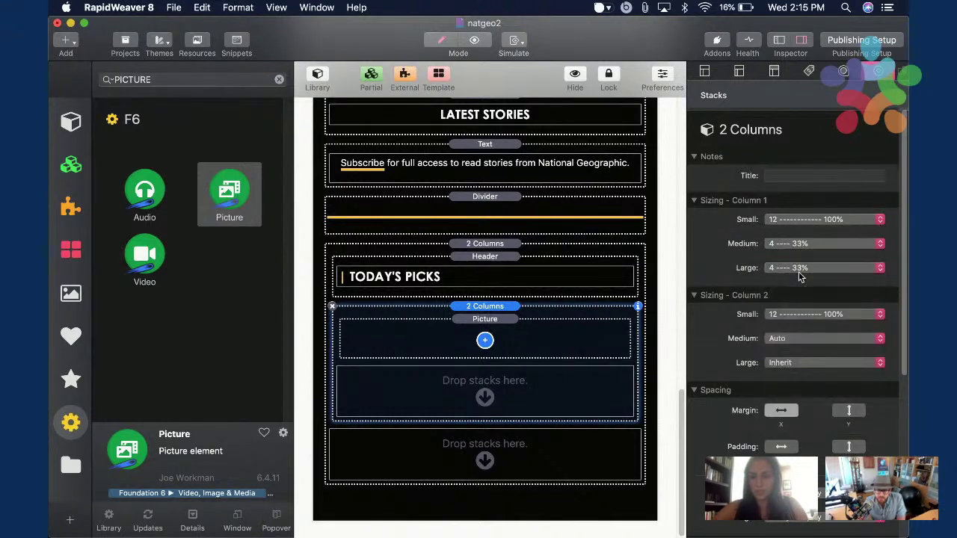
click(819, 222)
key(4)
key(Return)
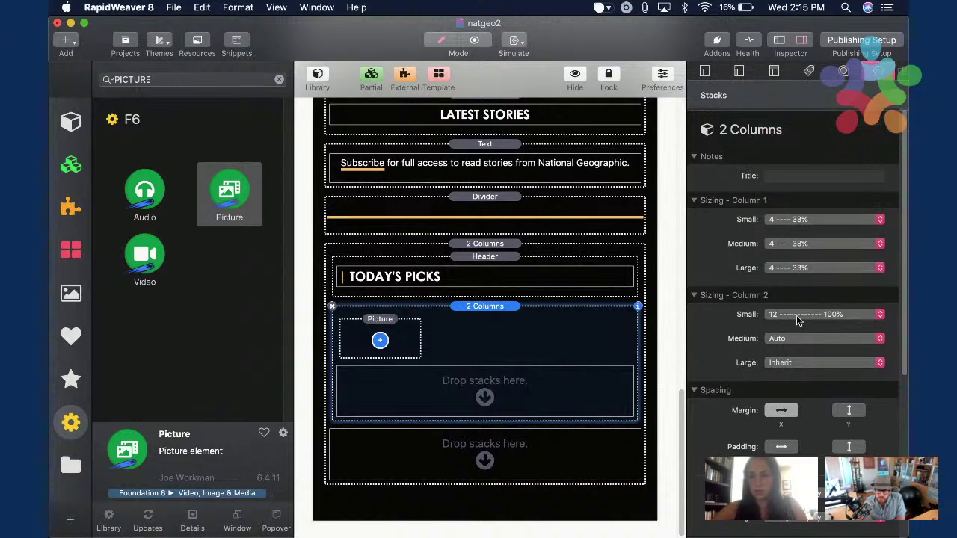
Set column 2 of the nested 2 Columns stack to 8 (66%) for small, medium and large.
click(795, 317)
key(8)
key(Return)
click(812, 340)
key(8)
key(Return)
click(812, 363)
key(8)
key(Return)
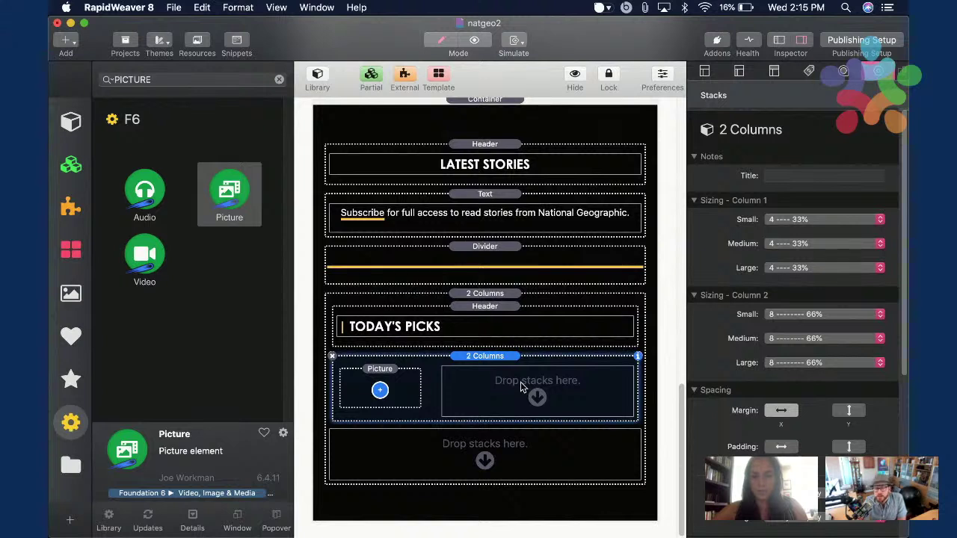
Try Auto as the small size of column 2 and set it back to 8 (66%).
click(802, 314)
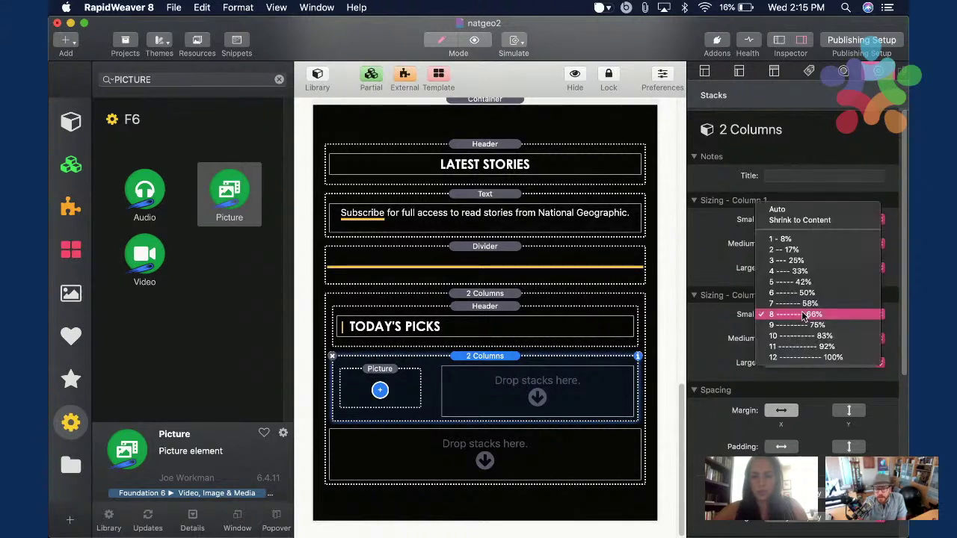
click(692, 272)
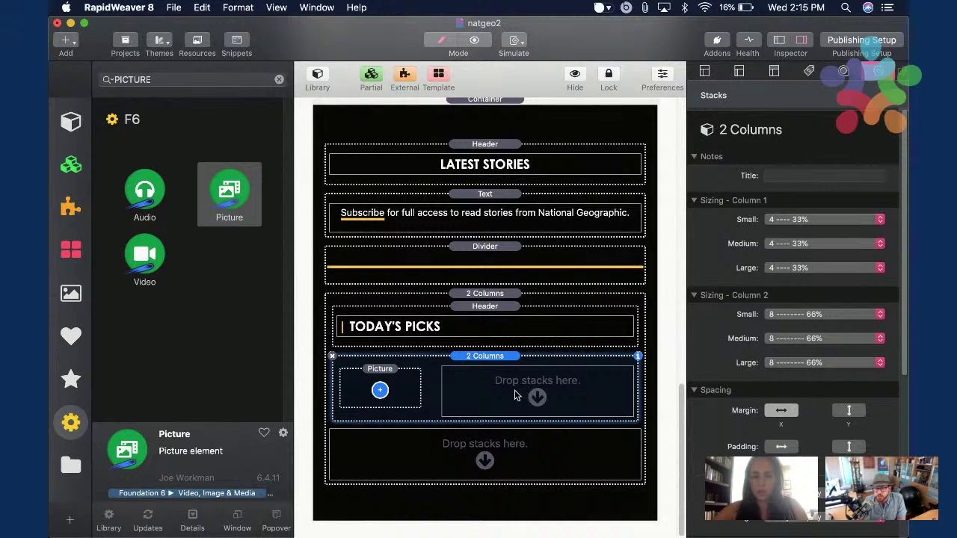
click(785, 314)
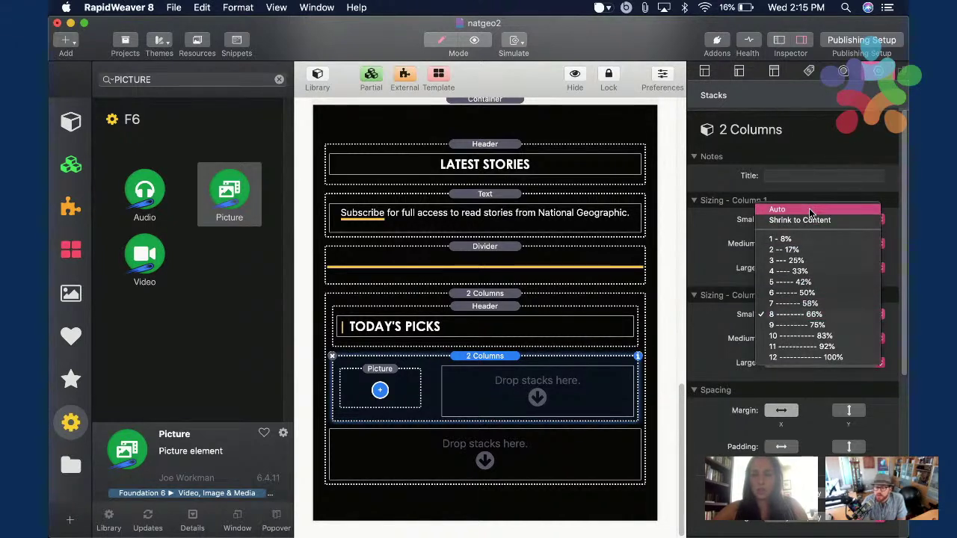
click(809, 211)
click(819, 317)
click(723, 331)
click(783, 342)
click(783, 342)
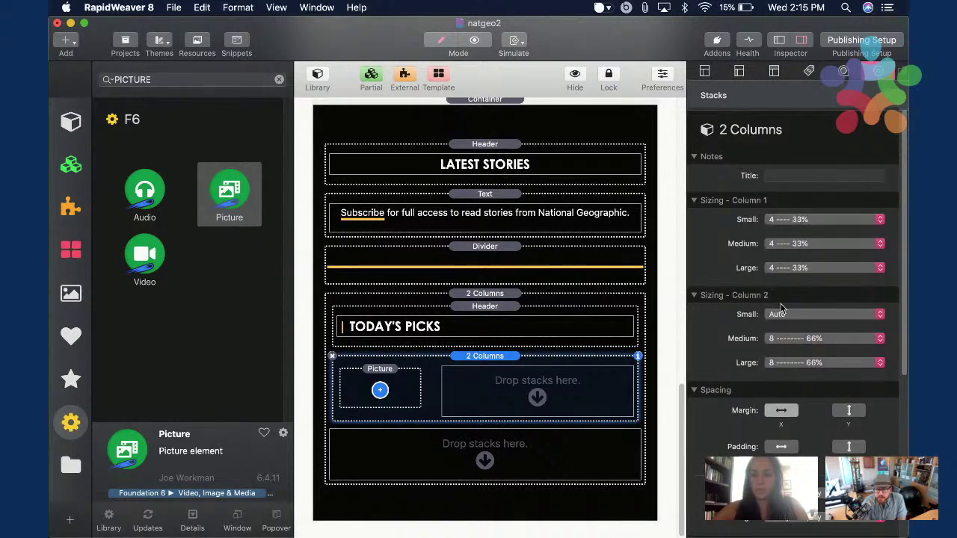
click(789, 314)
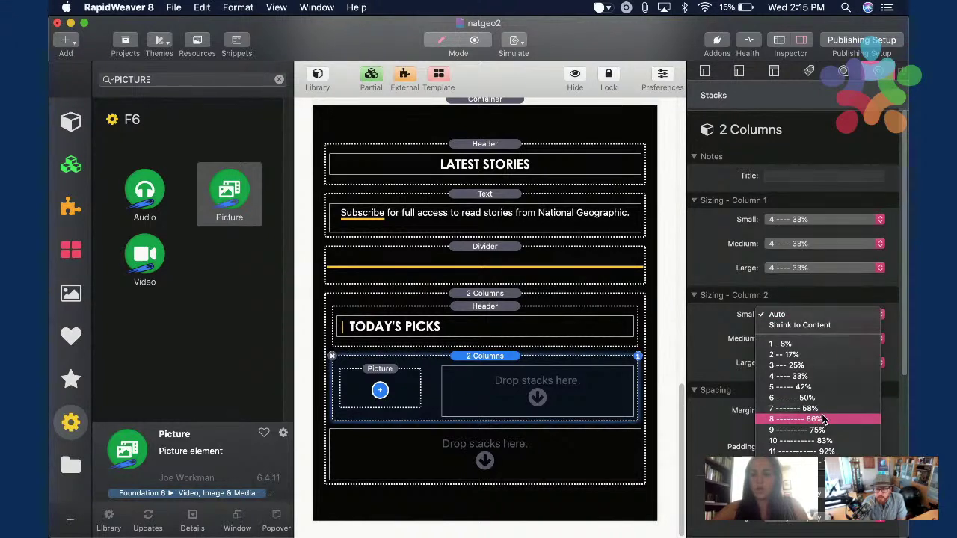
click(818, 420)
Set the medium and large sizes of both columns in the nested 2 Columns stack to Inherit.
click(801, 342)
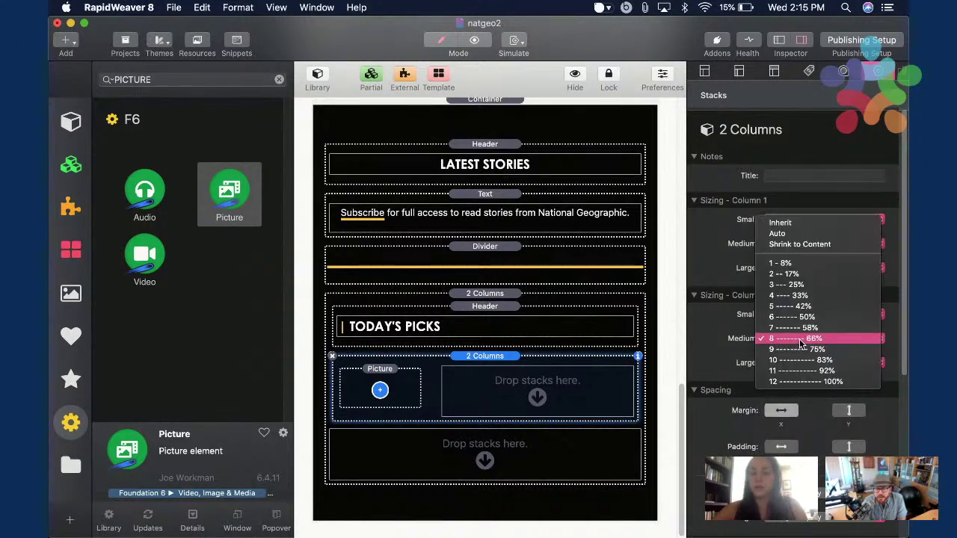
click(818, 224)
click(814, 242)
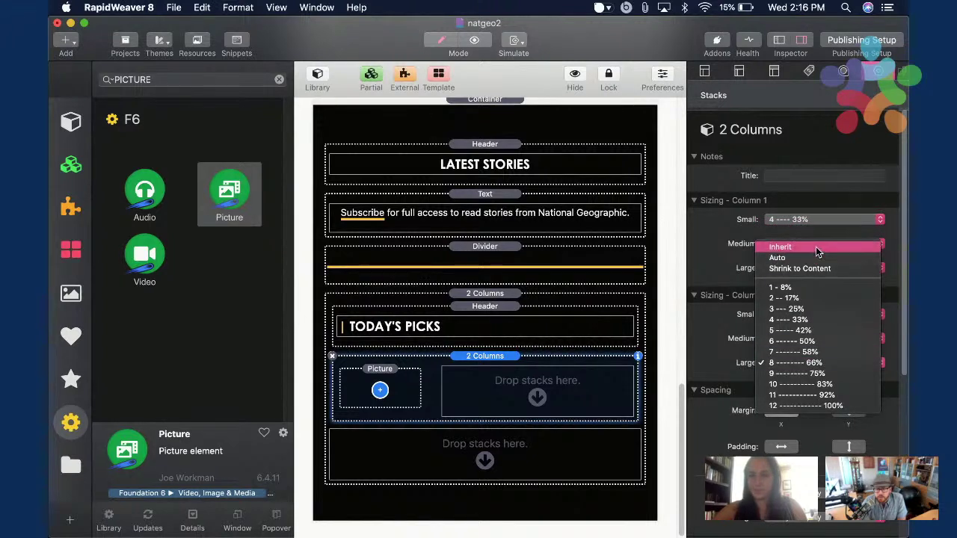
click(814, 246)
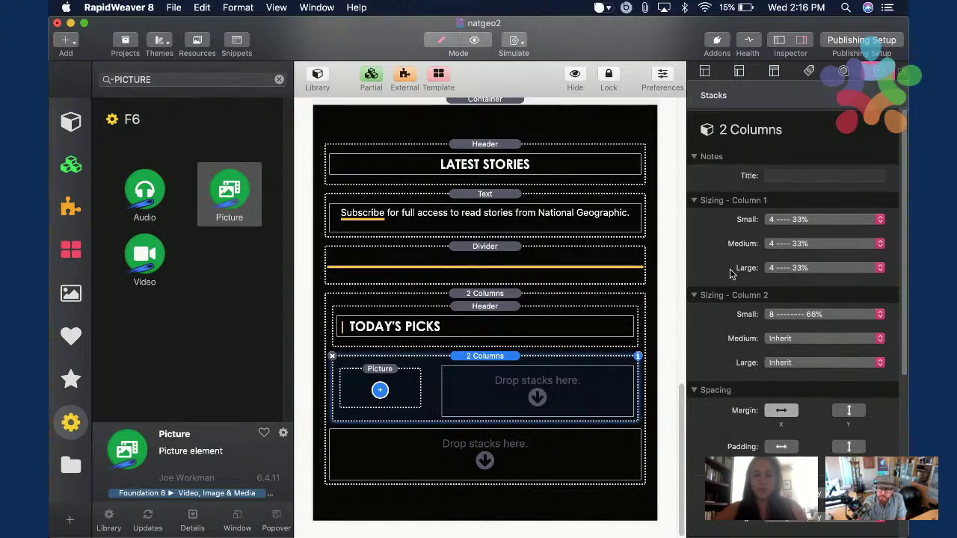
click(784, 242)
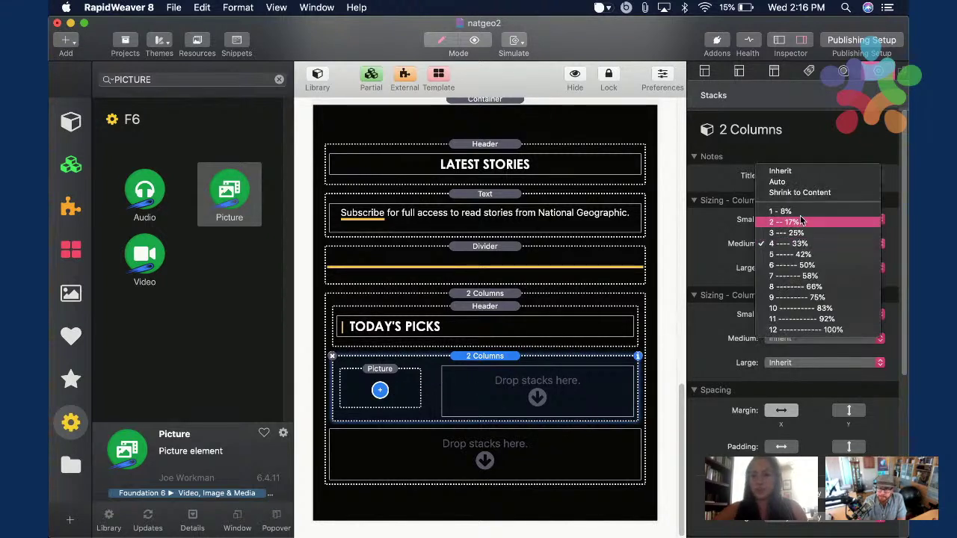
click(805, 171)
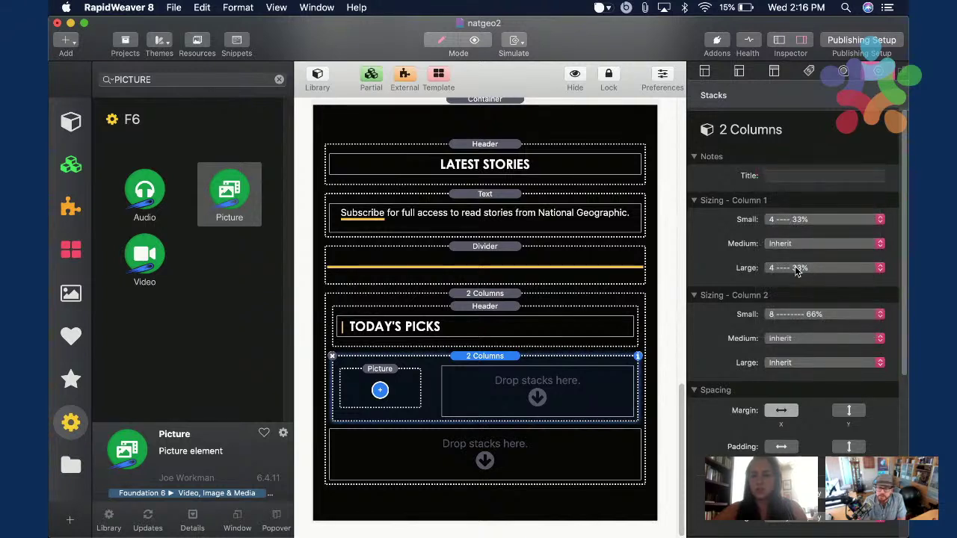
click(807, 266)
click(809, 194)
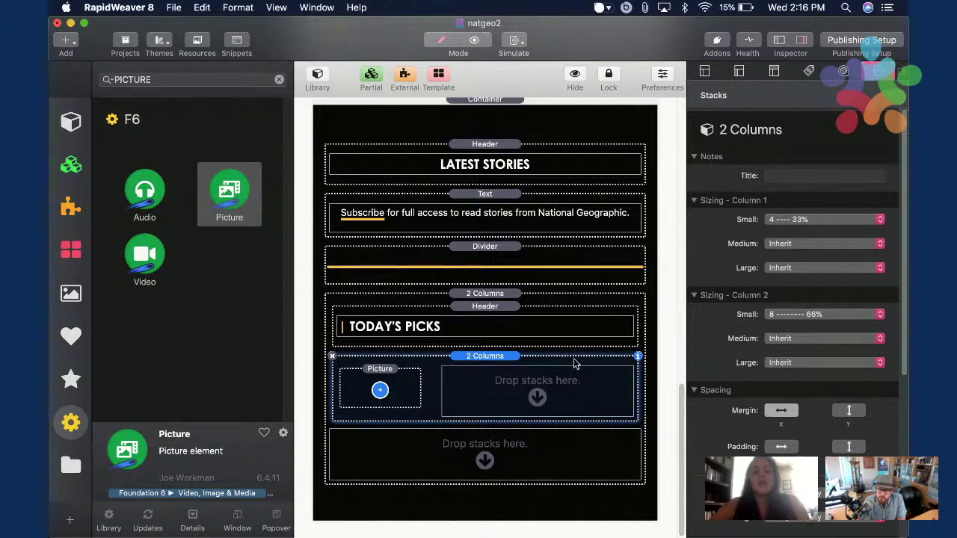
Select the Picture stack under Today's Picks, switch to Finder and open the photos folder inside videos/natgeo.
click(403, 394)
key(super+Tab)
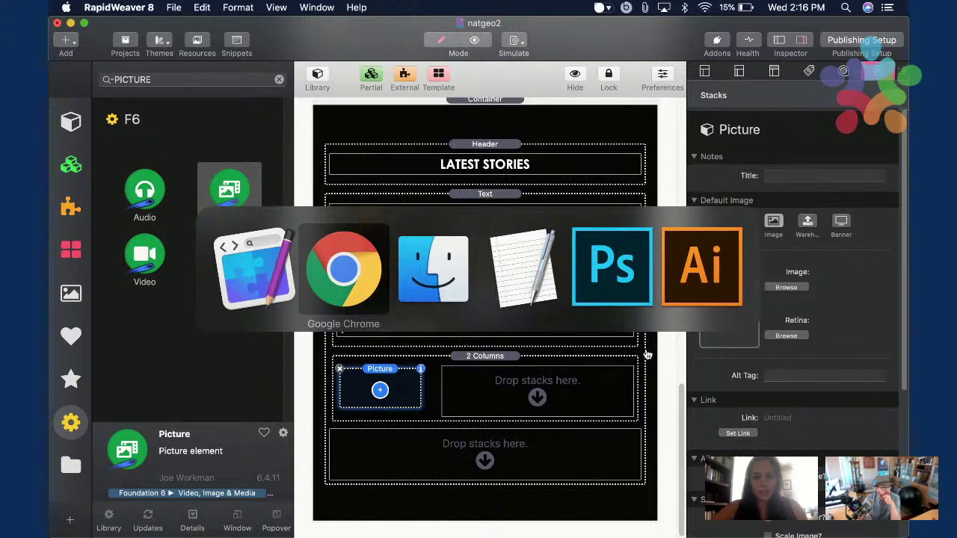
key(super+Tab)
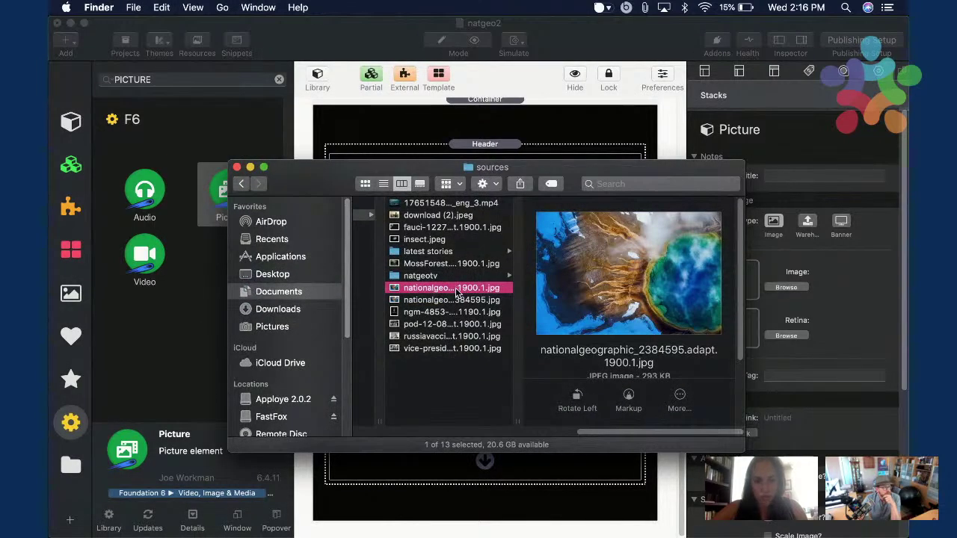
scroll(454, 248, left, 3)
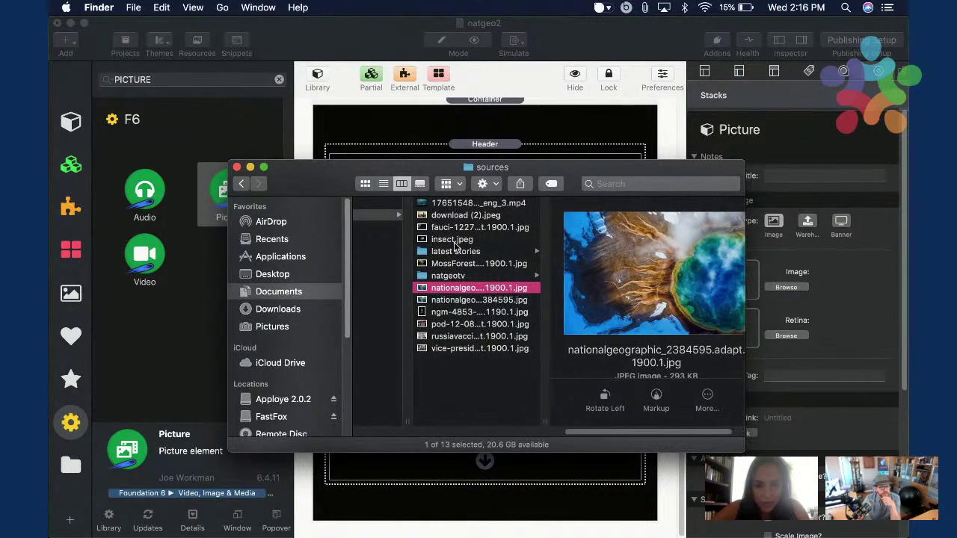
scroll(486, 251, left, 4)
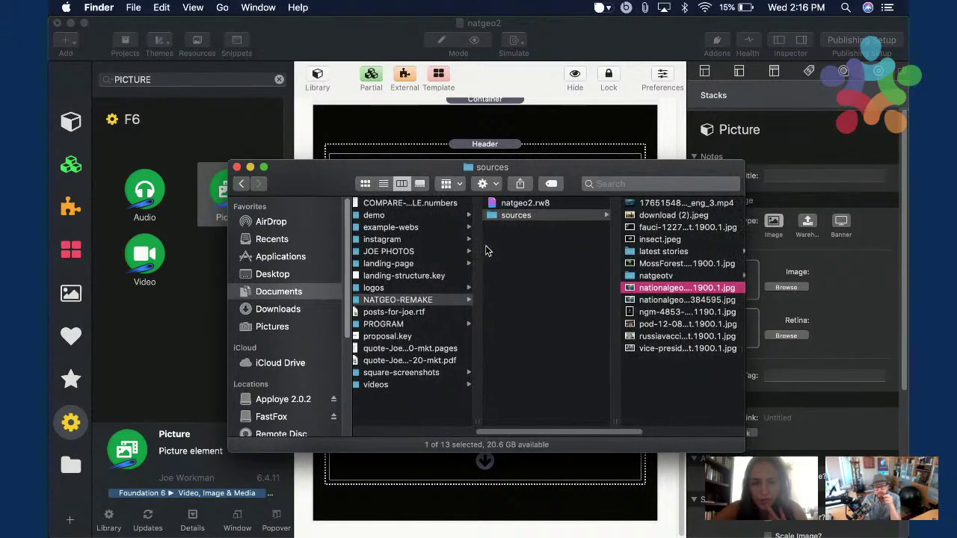
click(409, 317)
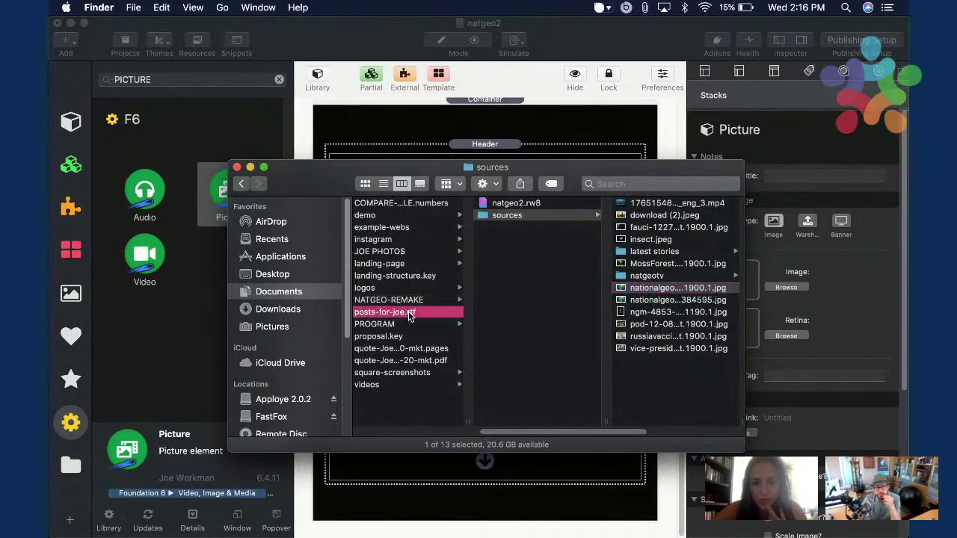
click(410, 384)
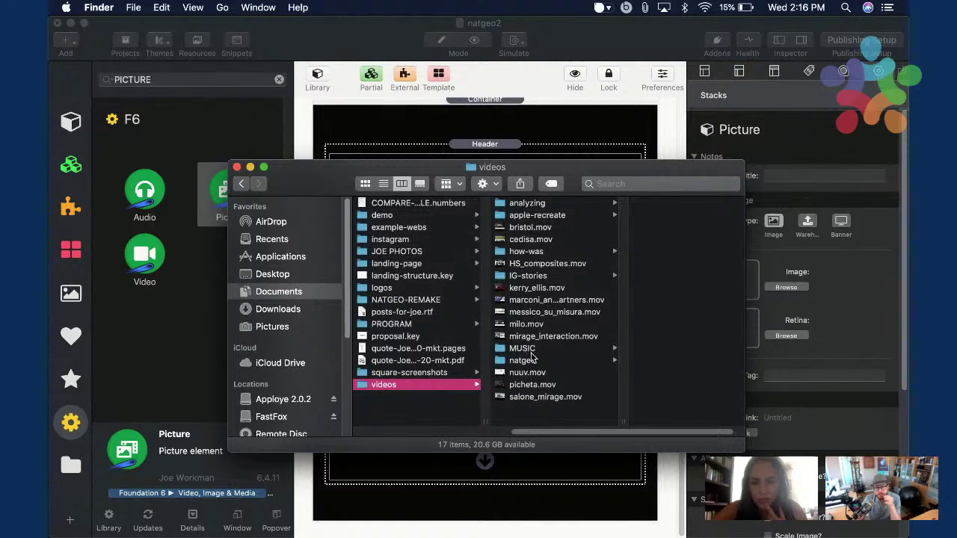
click(522, 360)
click(640, 227)
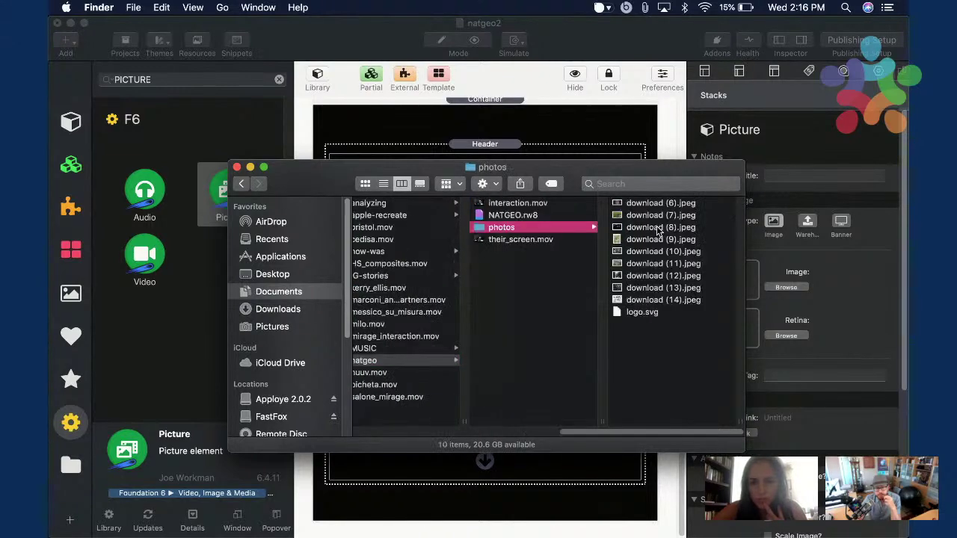
Use the coronavirus photo from the photos folder as the Picture stack's default image.
click(644, 204)
drag(540, 211, 732, 282)
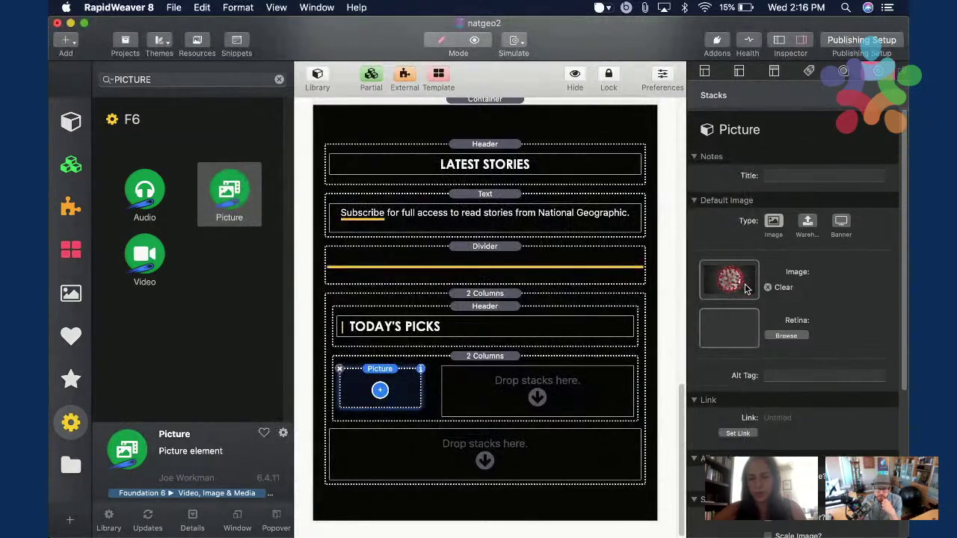
scroll(474, 314, down, 2)
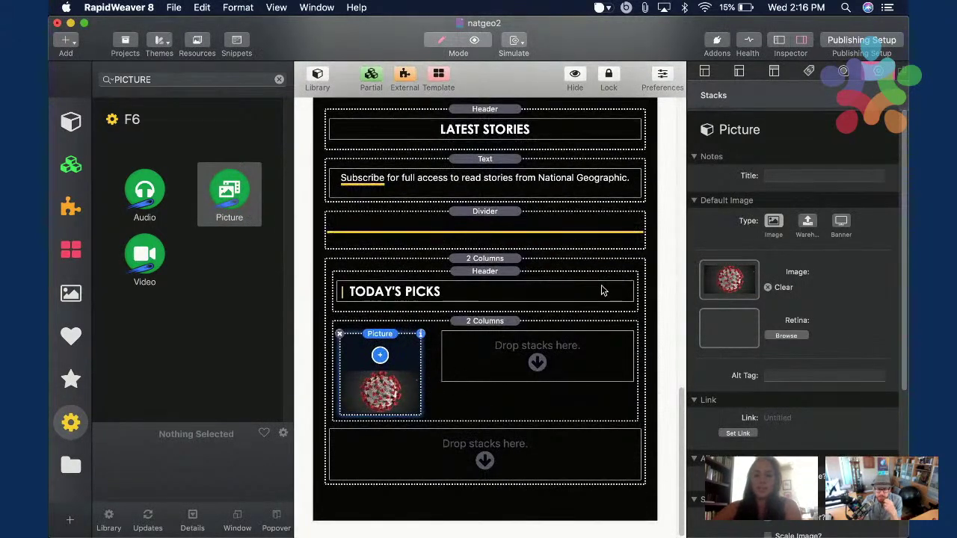
Switch to Chrome to examine the first Today's Picks entry on nationalgeographic.com, and return to RapidWeaver.
key(super+Tab)
key(super+Tab)
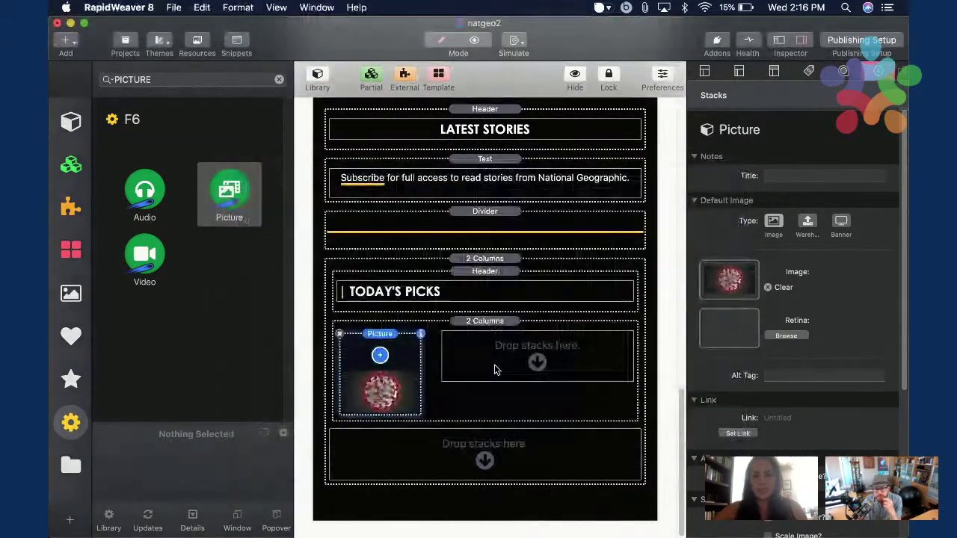
key(super+Tab)
key(super+Tab)
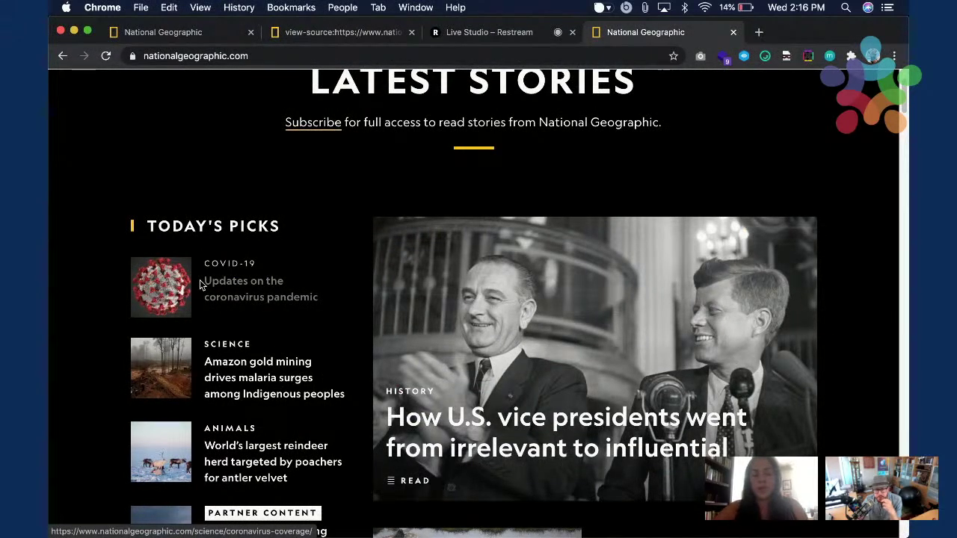
key(super+Tab)
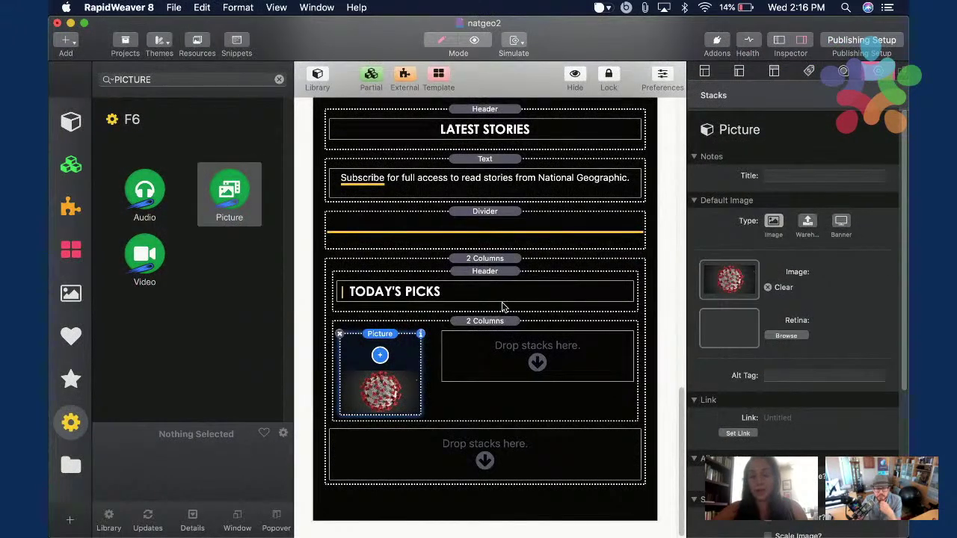
key(super+Tab)
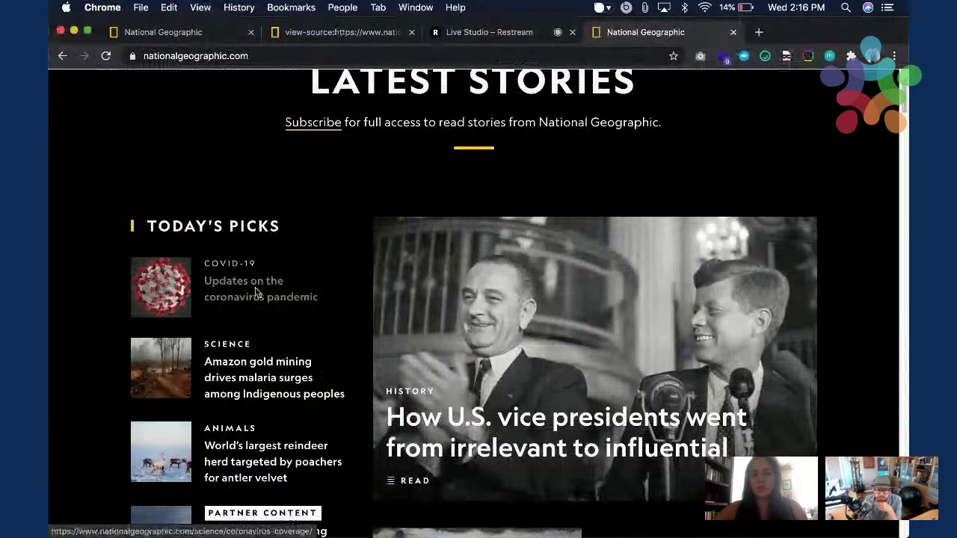
key(super+Tab)
Copy the Subscribe Text stack into the empty column beside the picture and set its small alignment to Left.
click(527, 349)
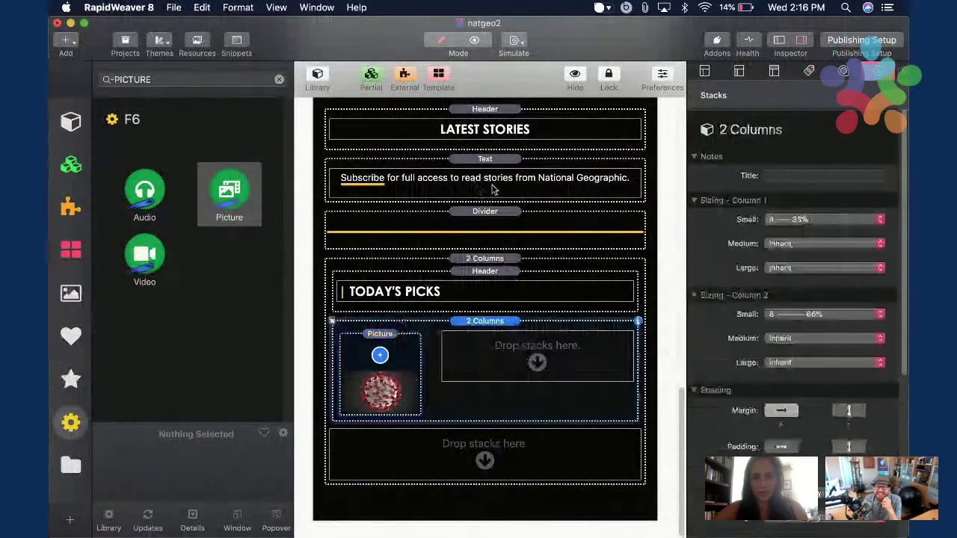
click(499, 185)
drag(485, 185, 527, 351)
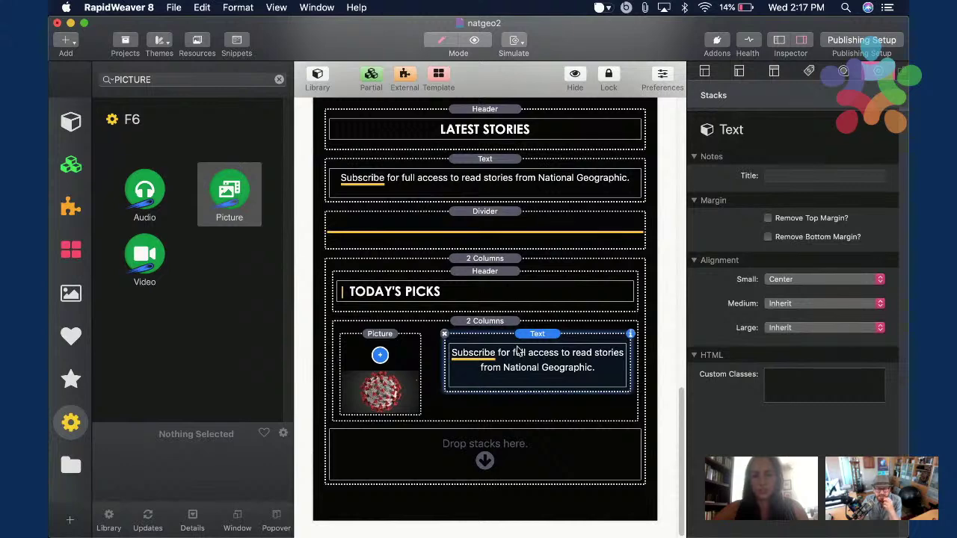
click(774, 283)
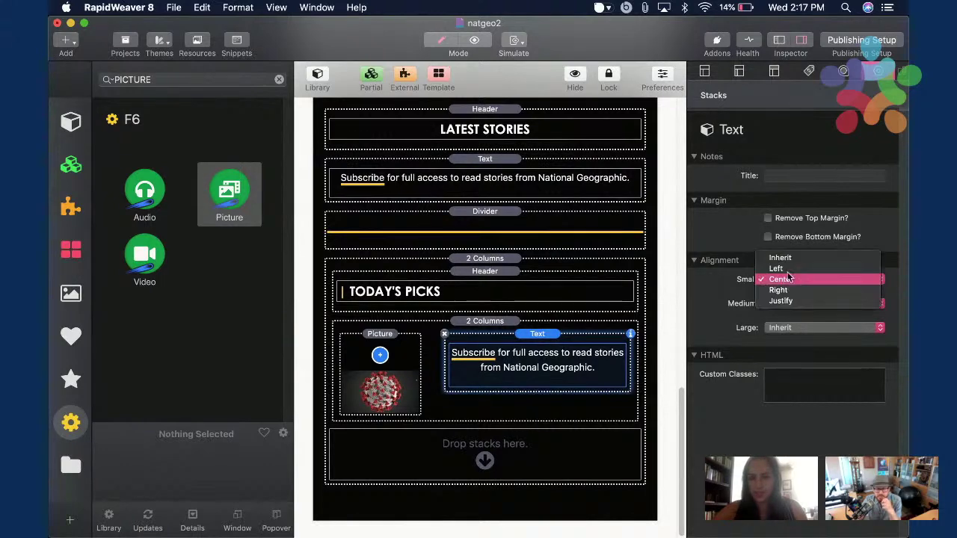
click(773, 267)
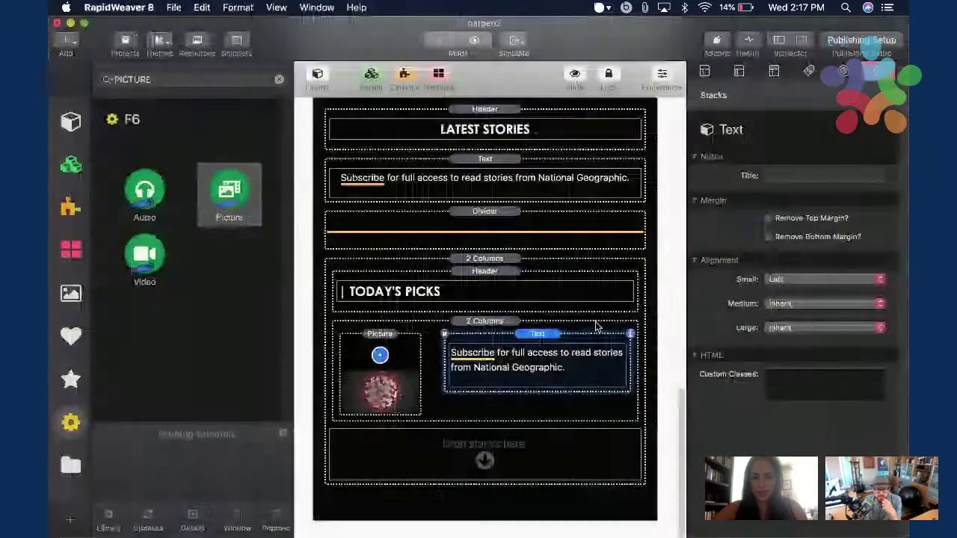
Replace the copied Text stack's content with "COVID-19" and, as a separate paragraph, "Updates on the coronavirus pandemic".
double_click(576, 363)
text(c)
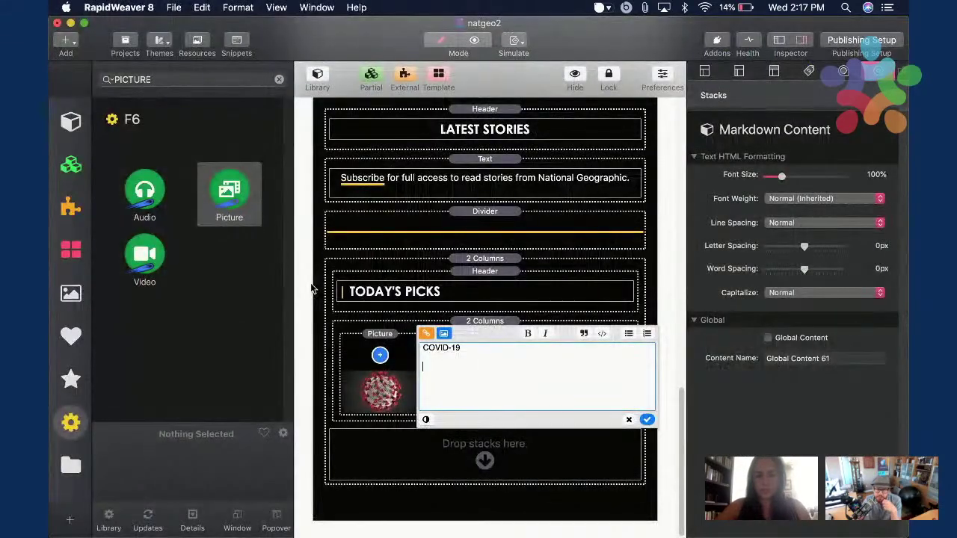
text(Updates on the c)
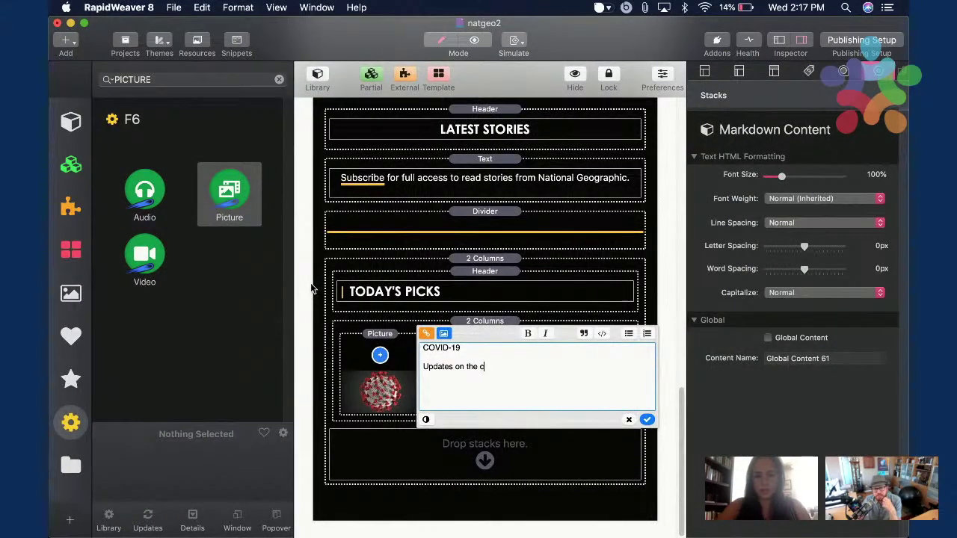
text(oronavirus pandemic)
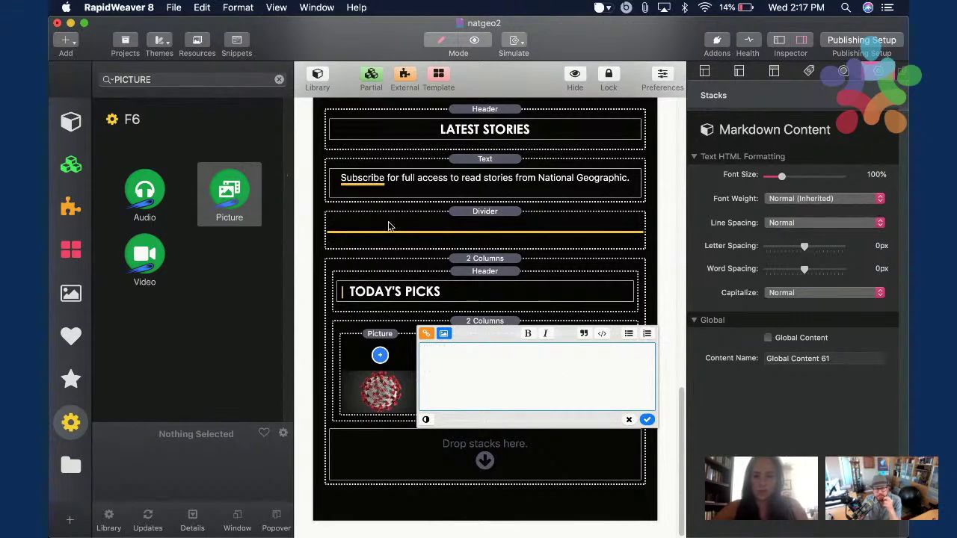
click(390, 226)
Prefix the COVID-19 line with "######" to make it a level 6 Markdown heading.
click(512, 371)
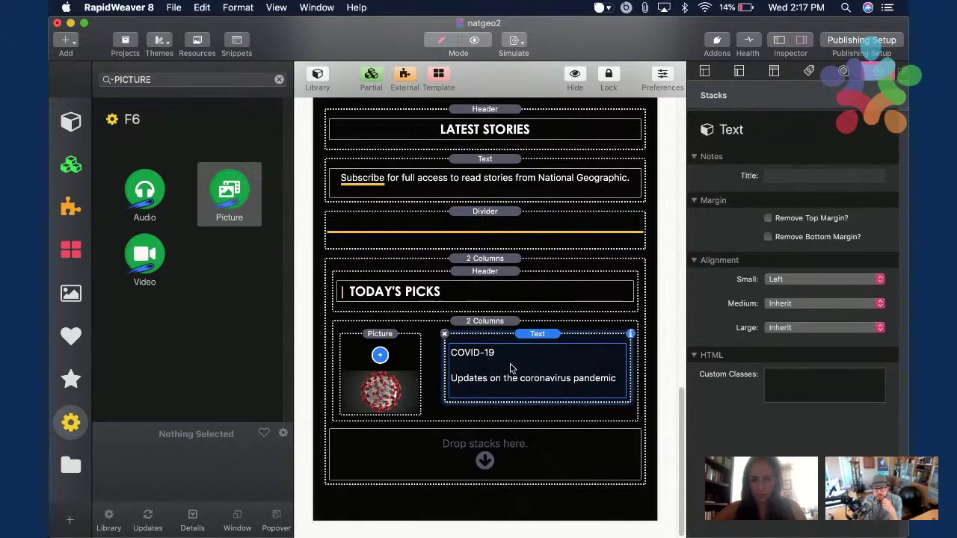
double_click(503, 360)
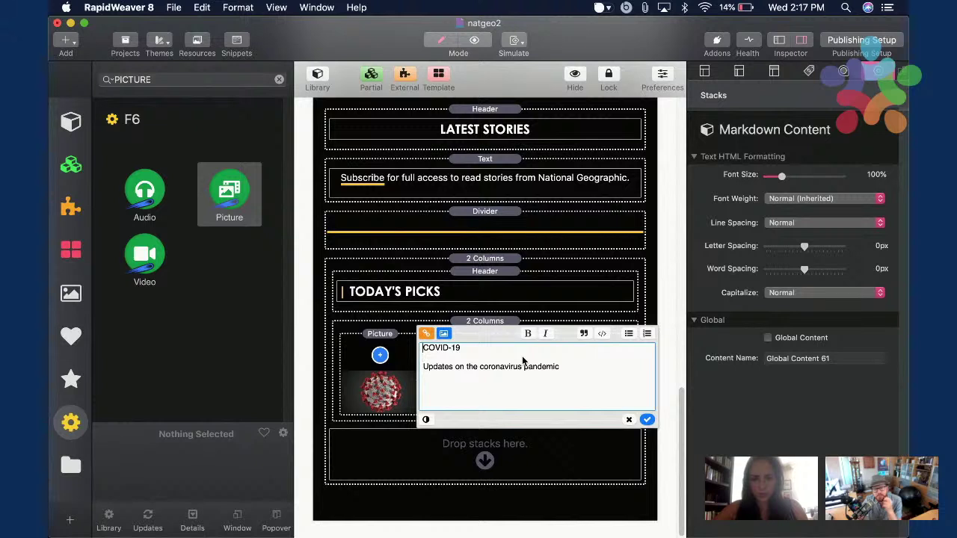
text(######)
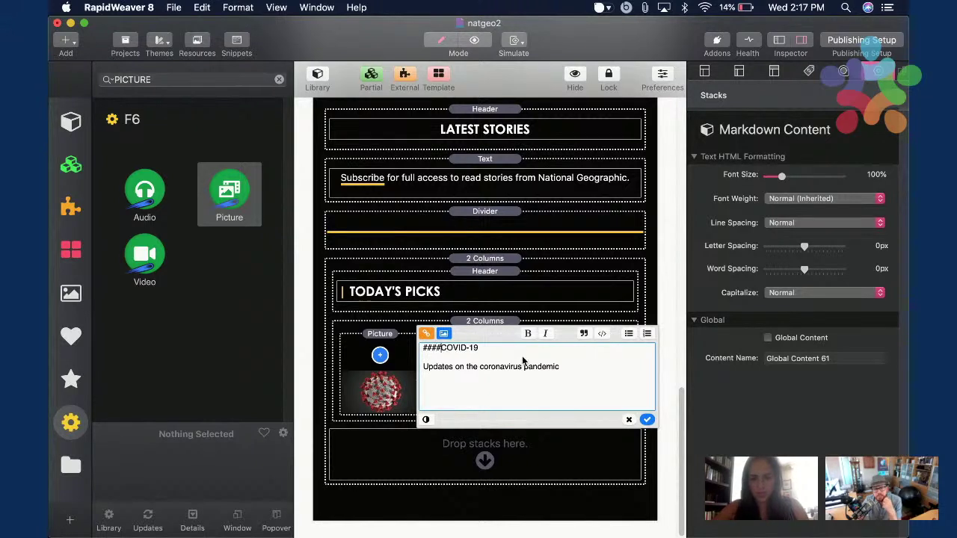
click(432, 347)
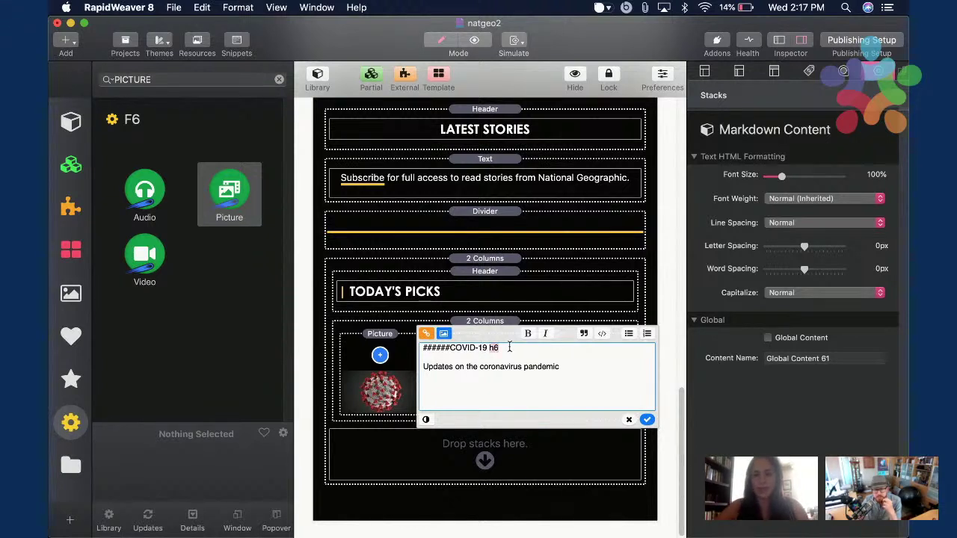
Finish the text beside the picture with the heading reading only COVID-19, and preview the page.
click(568, 322)
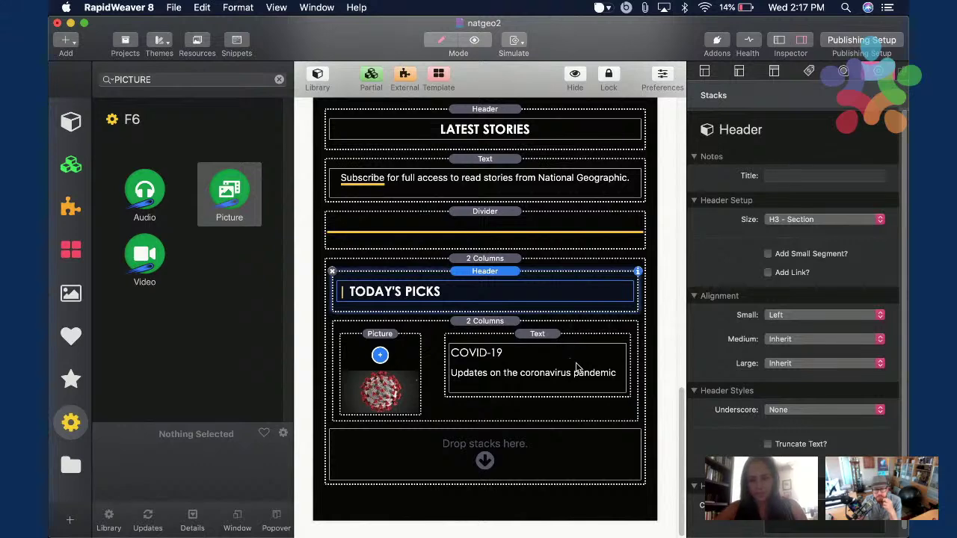
click(488, 387)
click(403, 375)
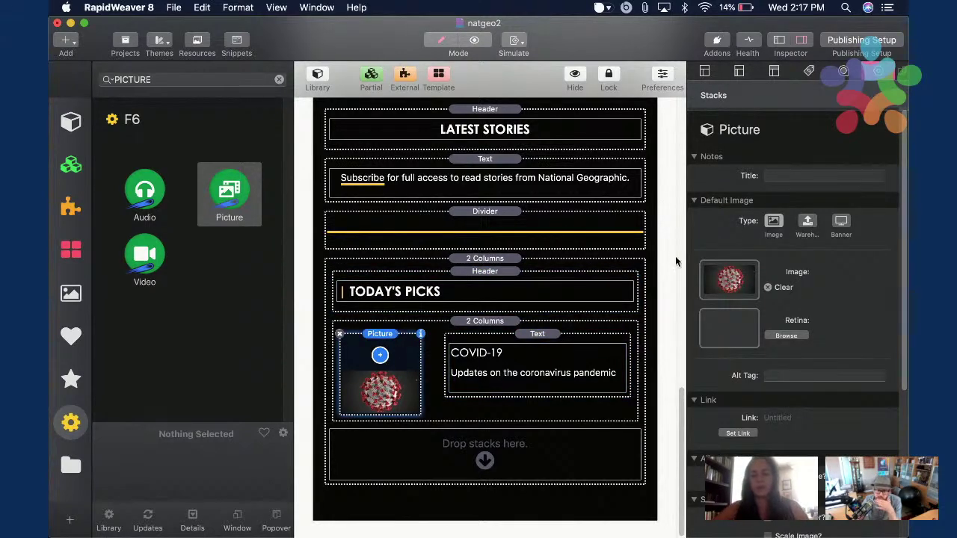
click(800, 41)
key(super+r)
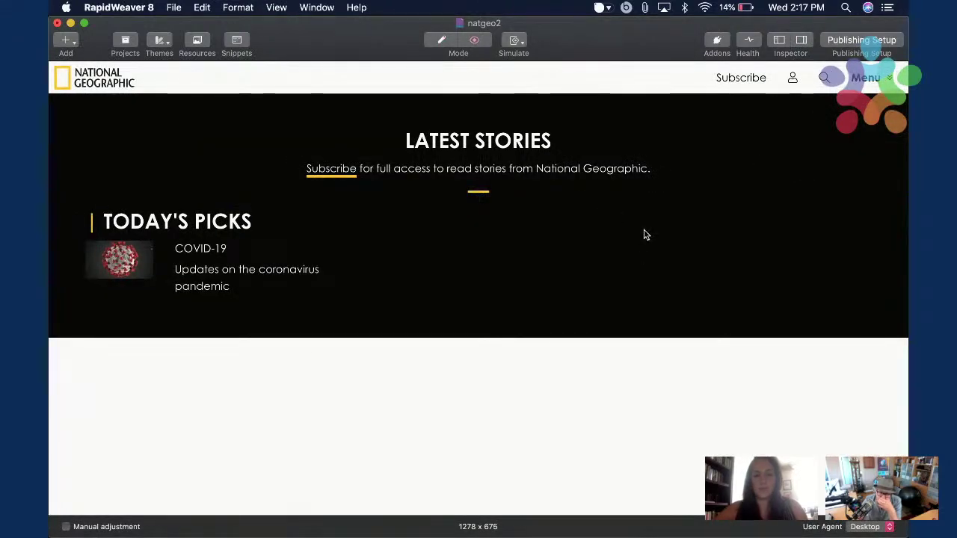
scroll(648, 257, down, 1)
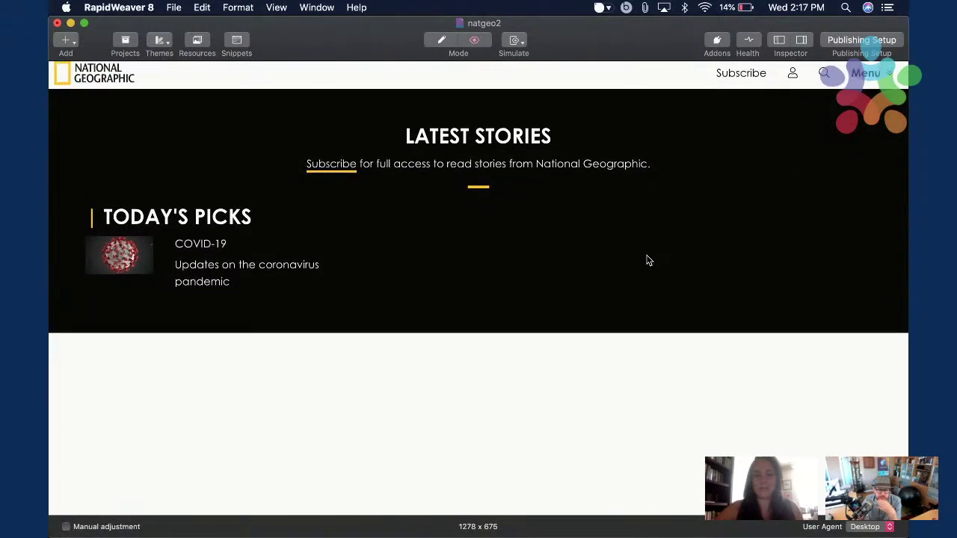
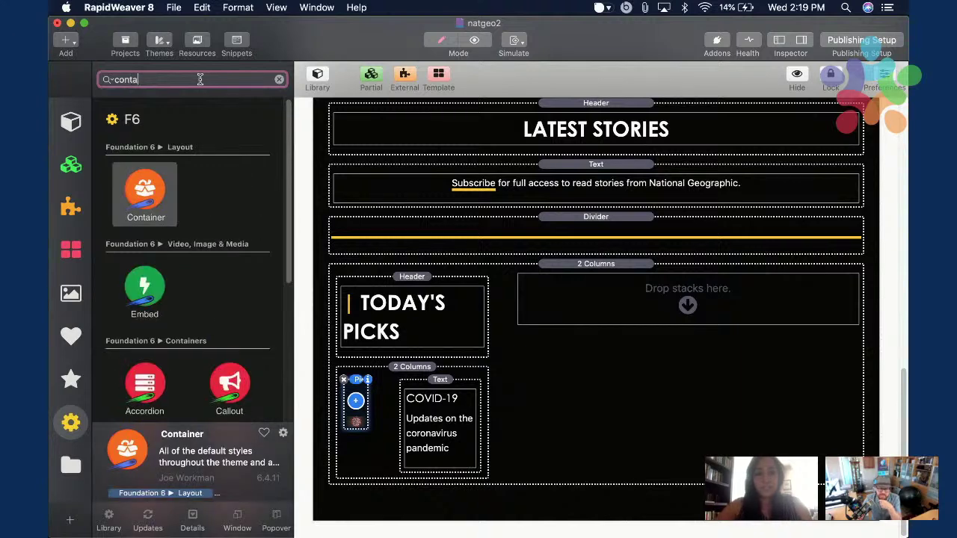
Insert a Container stack between the TODAY'S PICKS header and the nested 2 Columns stack.
drag(155, 192, 407, 373)
scroll(448, 329, down, 2)
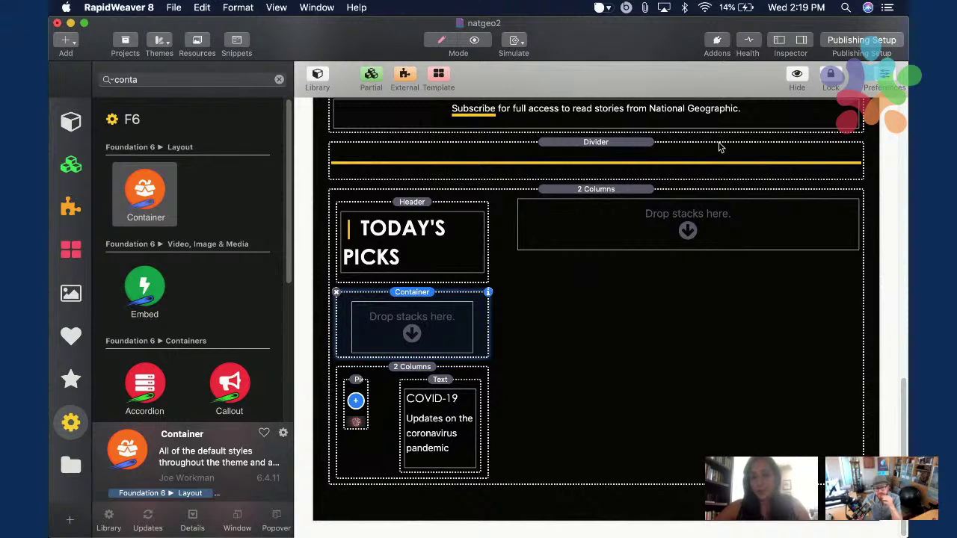
Add a Background swatch after the underyellow Border swatch and set its class to tp01.
scroll(681, 222, up, 10)
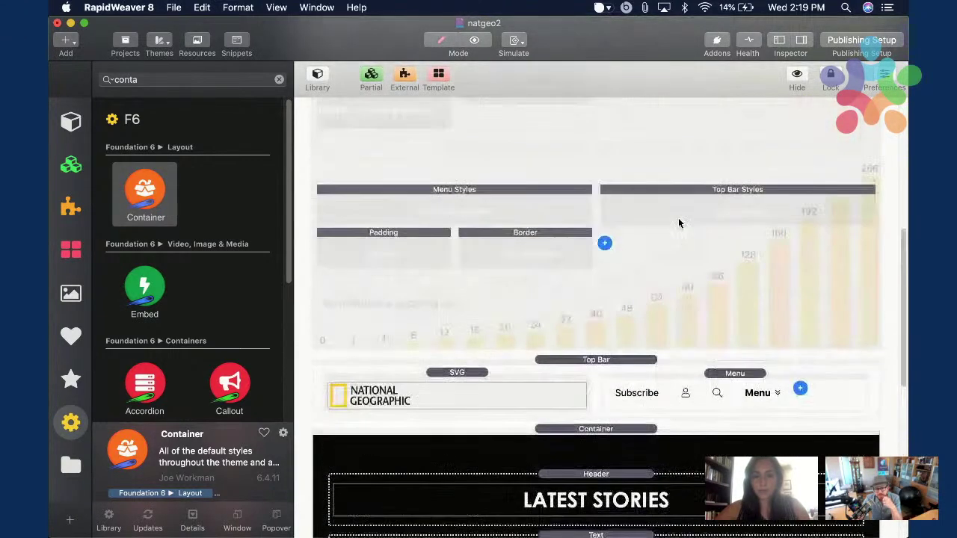
click(605, 243)
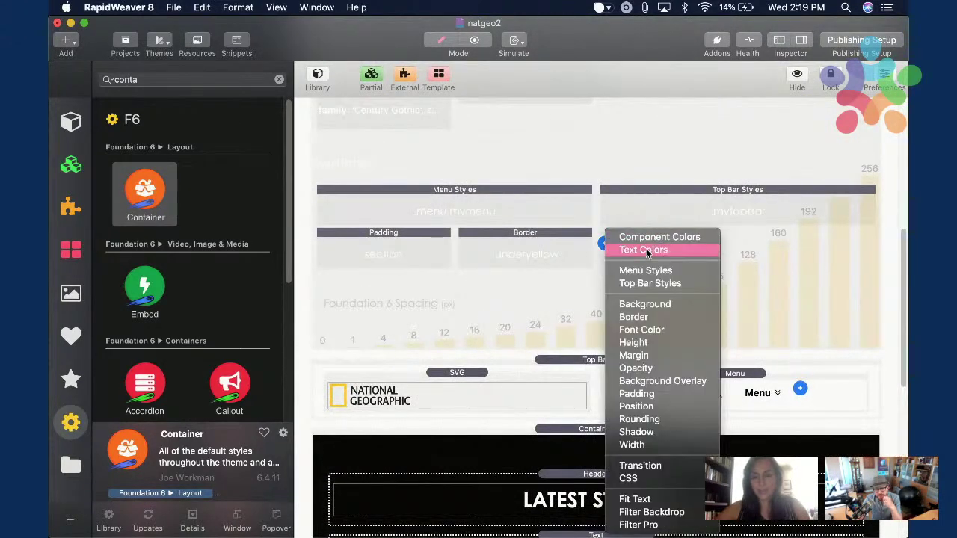
click(675, 305)
click(801, 40)
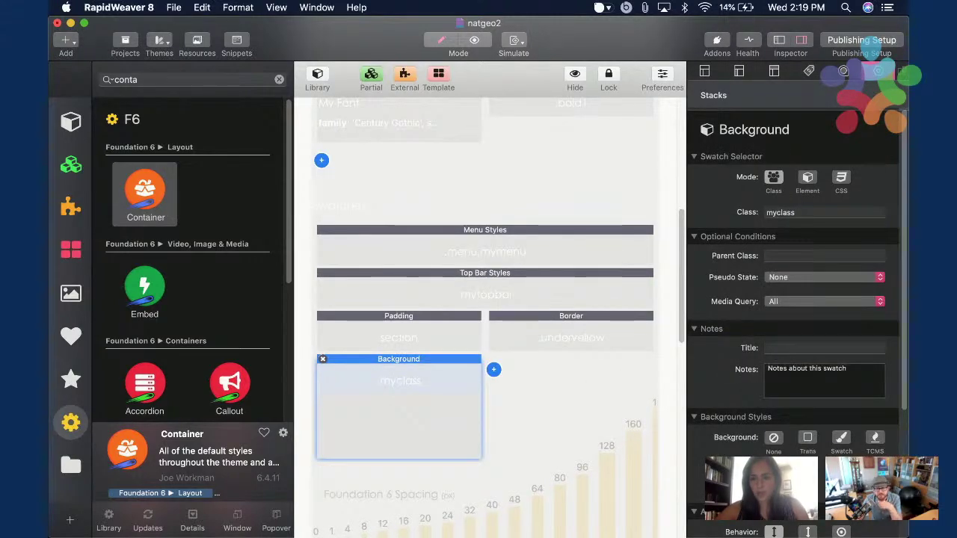
click(805, 212)
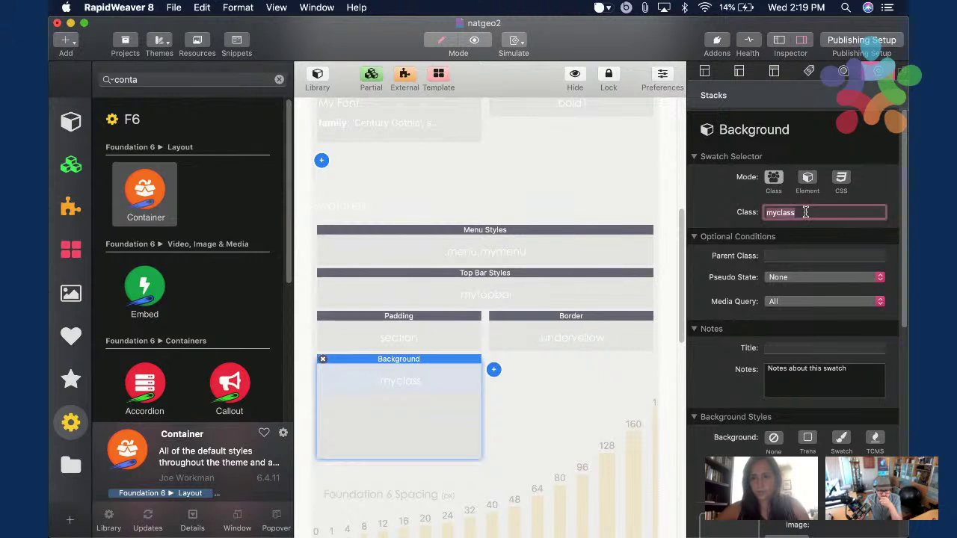
text(tp01)
key(Return)
Set the tp01 swatch's default background image to download (6).jpeg from the photos folder.
scroll(457, 337, down, 5)
scroll(457, 342, down, 10)
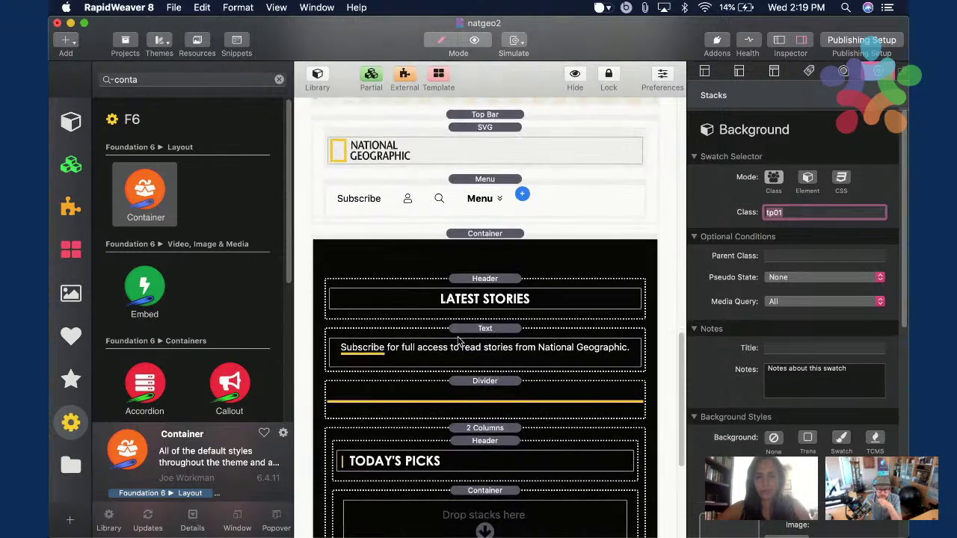
scroll(479, 345, up, 8)
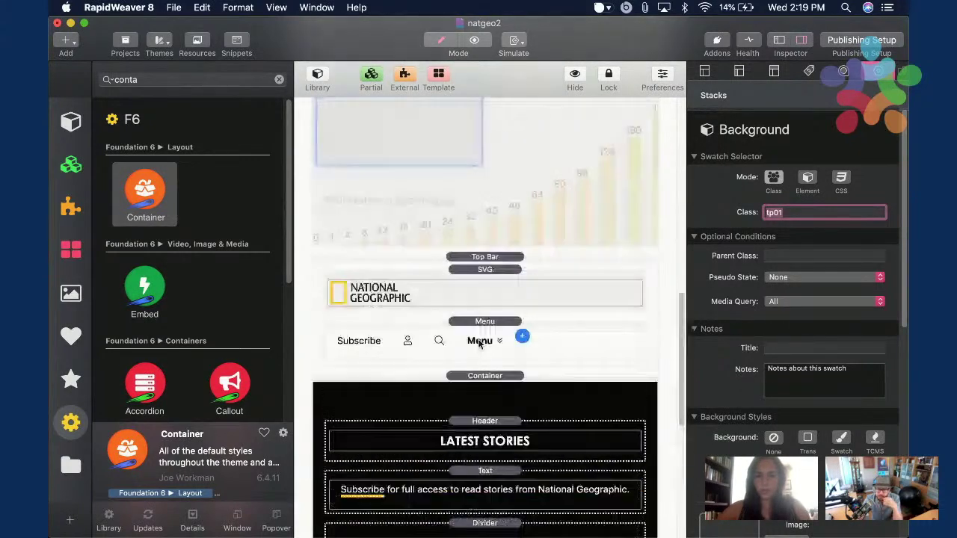
scroll(757, 309, down, 5)
scroll(756, 329, up, 5)
scroll(840, 245, down, 2)
scroll(840, 244, down, 8)
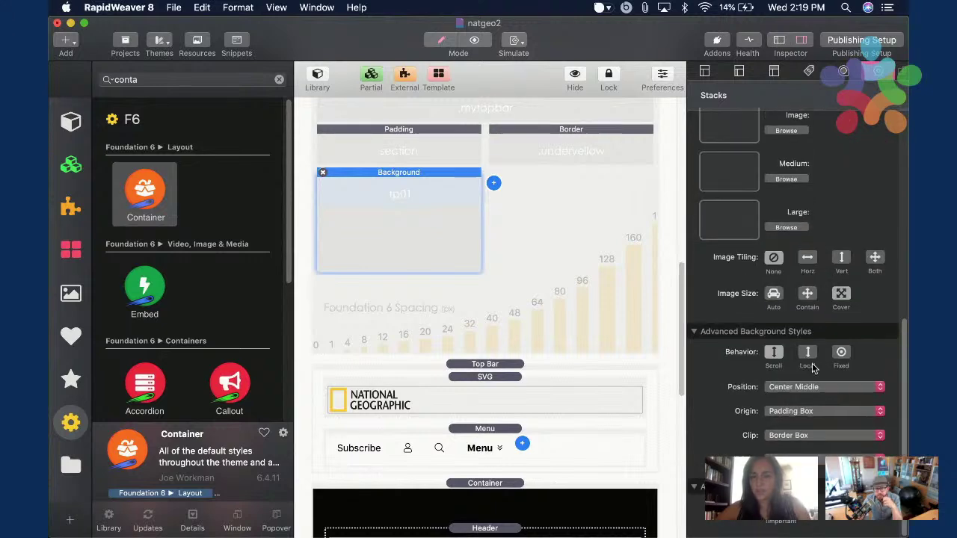
scroll(812, 244, up, 5)
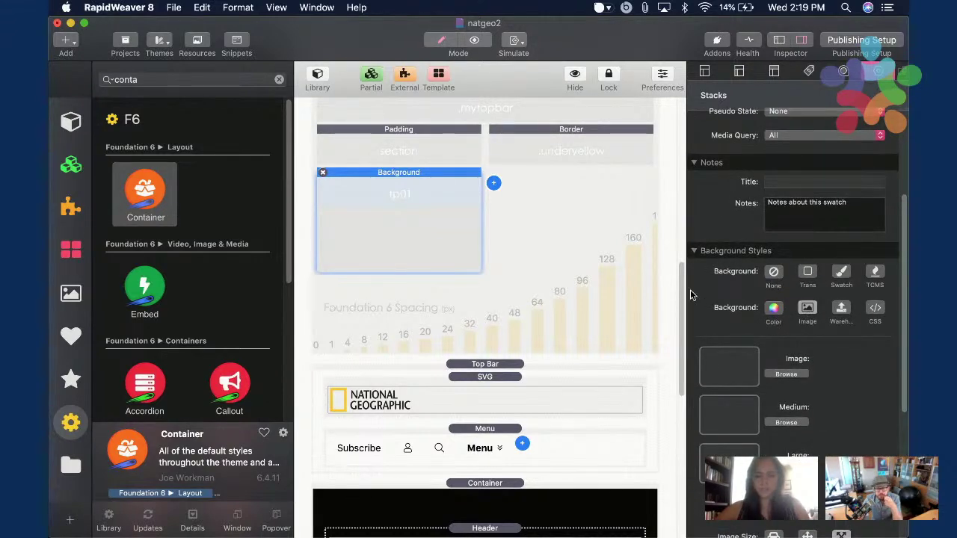
key(super+Tab)
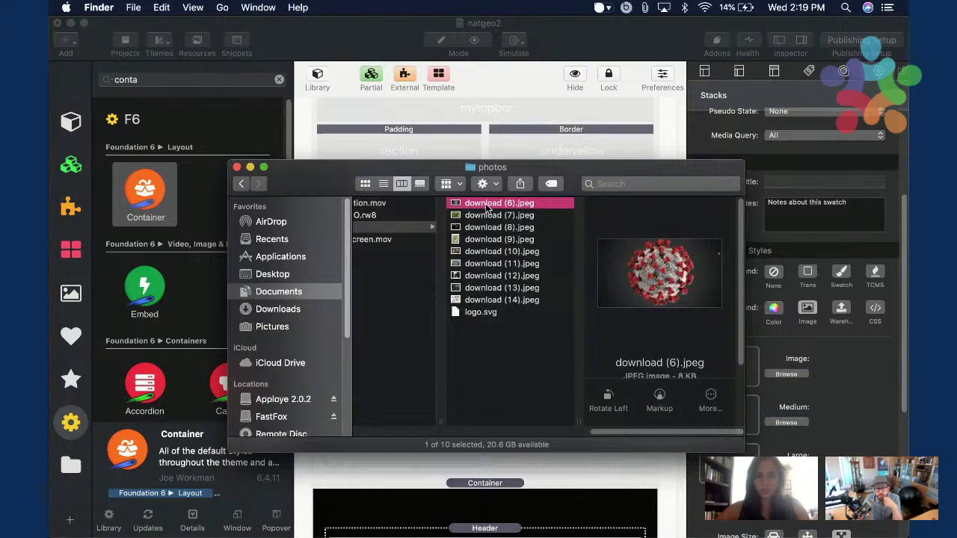
drag(488, 207, 772, 363)
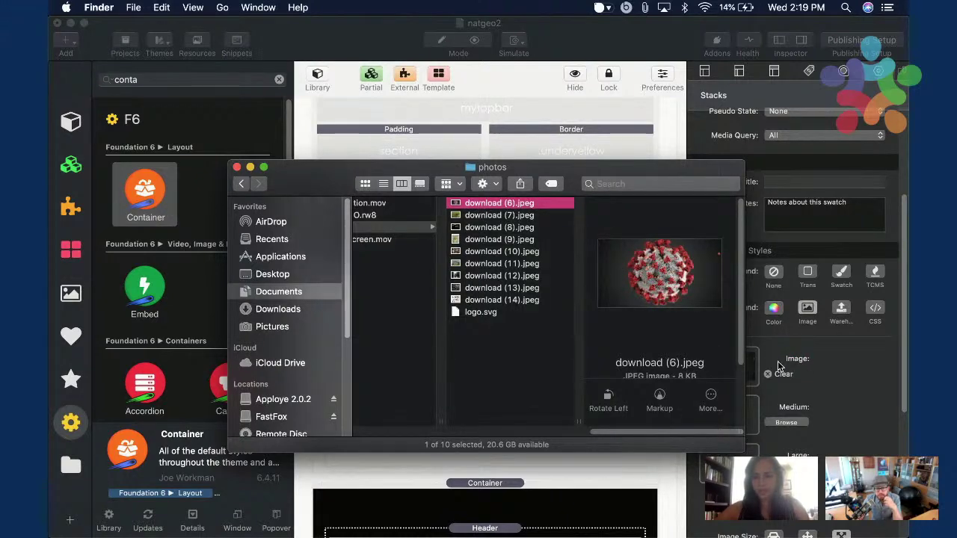
key(super+Tab)
Apply the tp01 class to the empty Container under the TODAY'S PICKS header.
scroll(535, 297, down, 10)
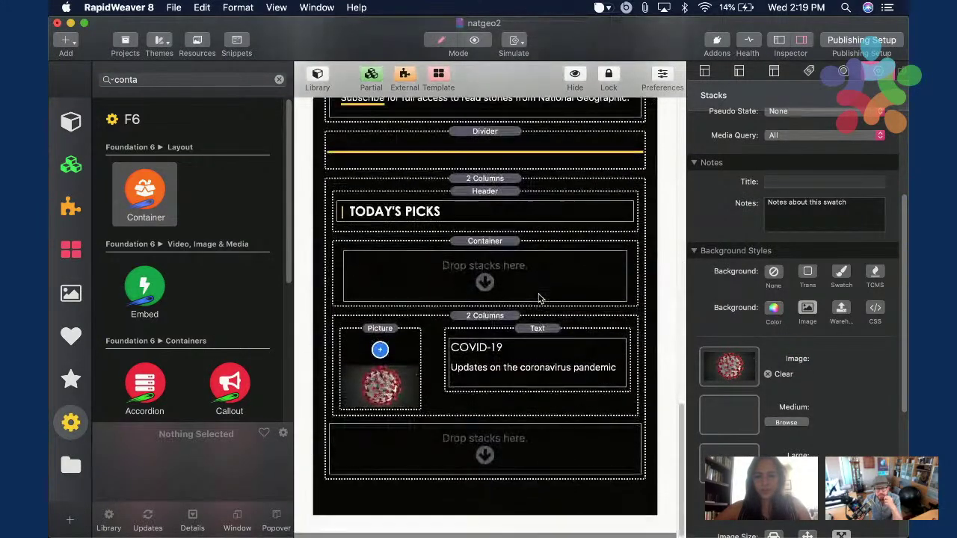
click(493, 446)
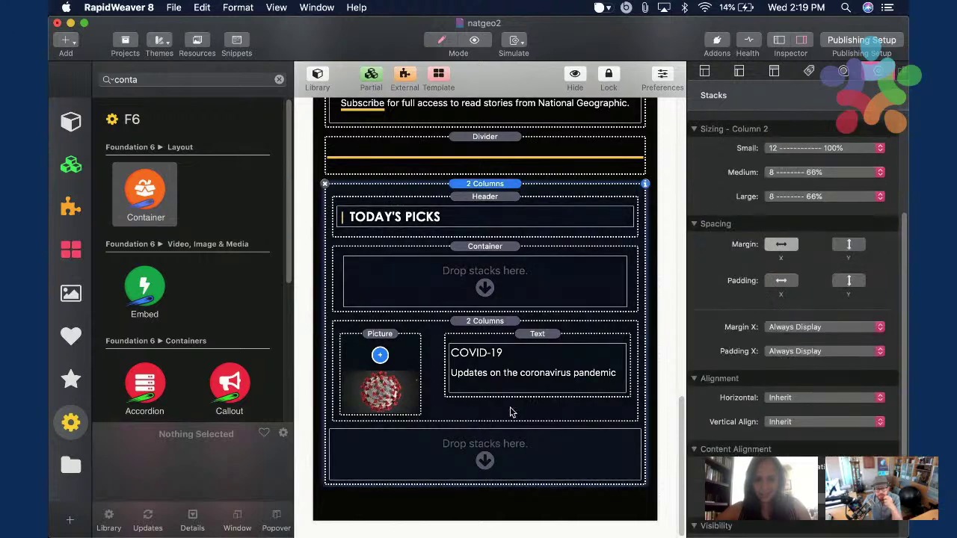
click(492, 278)
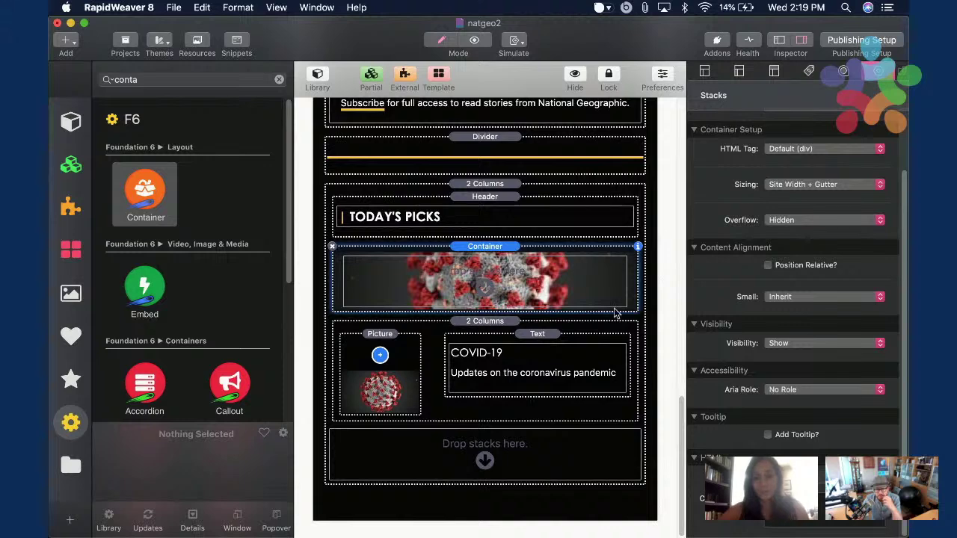
Examine the padding settings of the .bgpad swatch in the NATGEO project, and return to the natgeo2 project.
scroll(585, 277, up, 15)
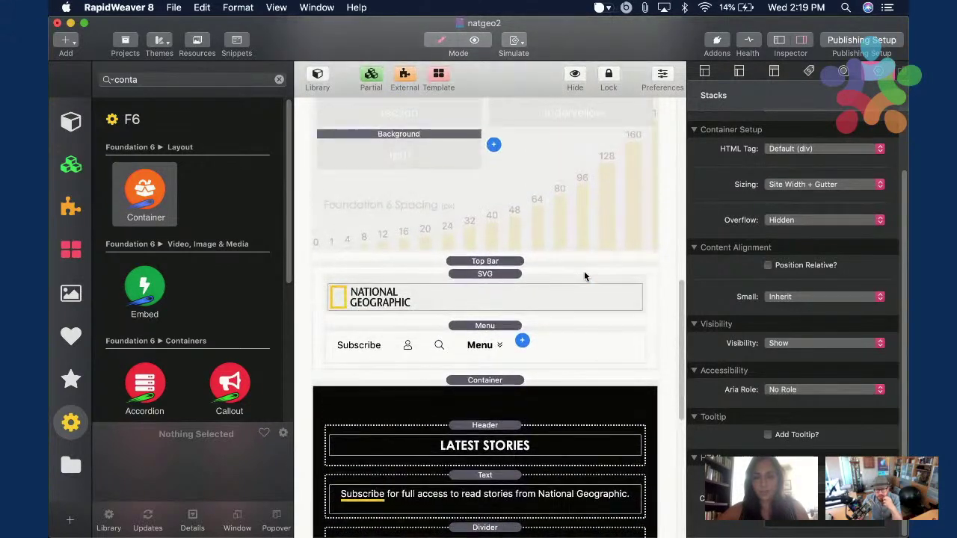
scroll(584, 274, up, 2)
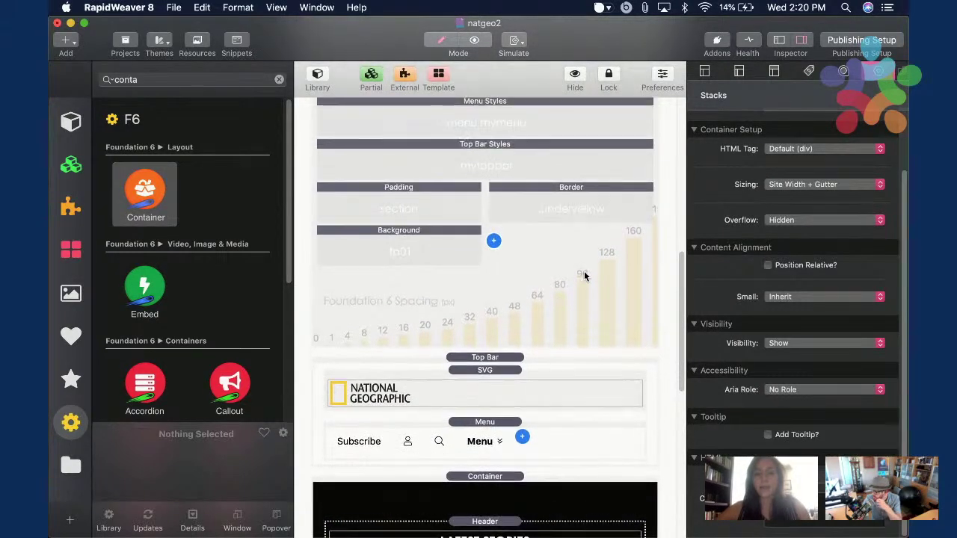
click(493, 241)
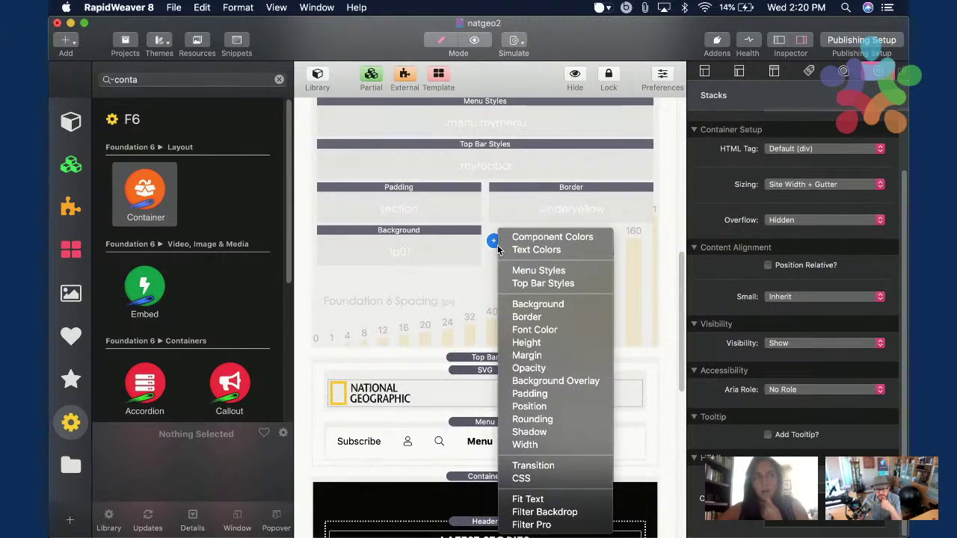
click(617, 257)
key(ctrl+Up)
click(618, 257)
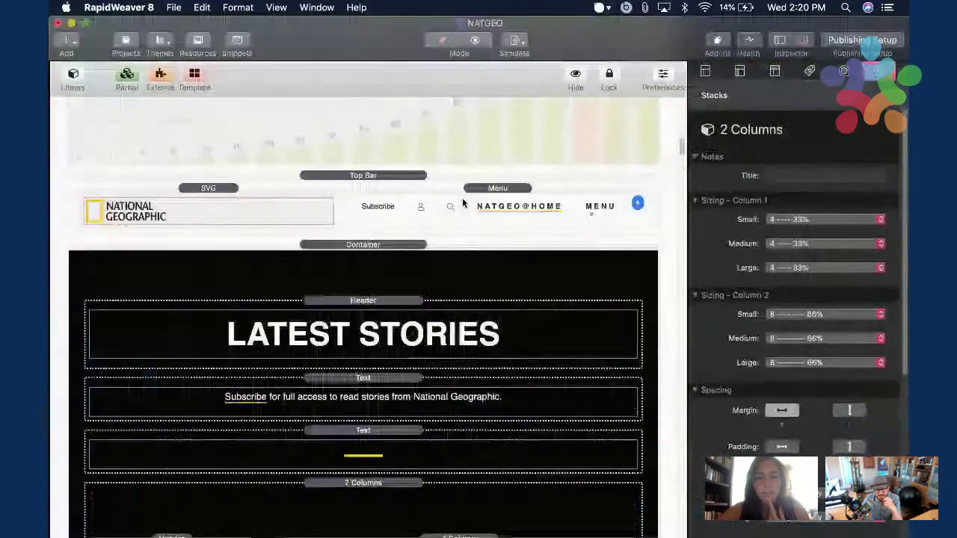
scroll(462, 202, up, 5)
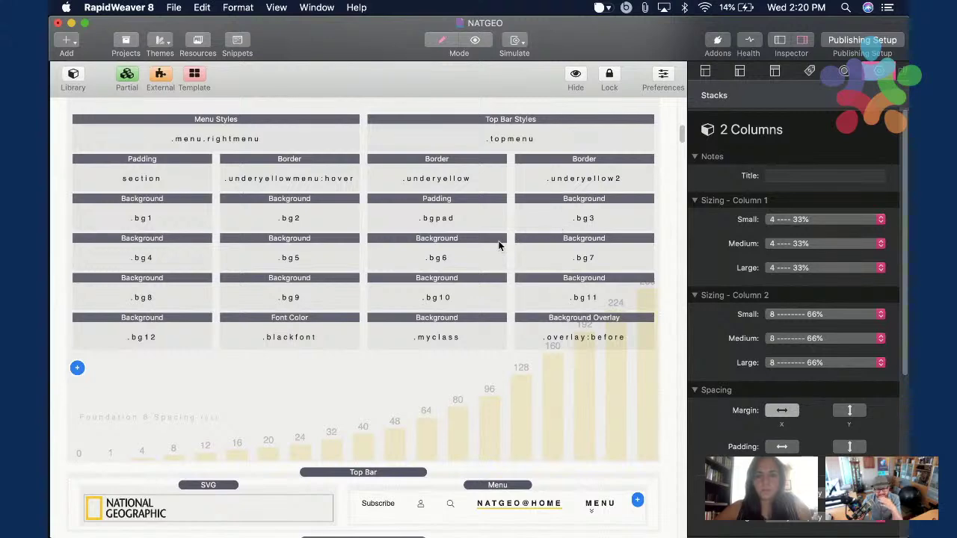
click(457, 218)
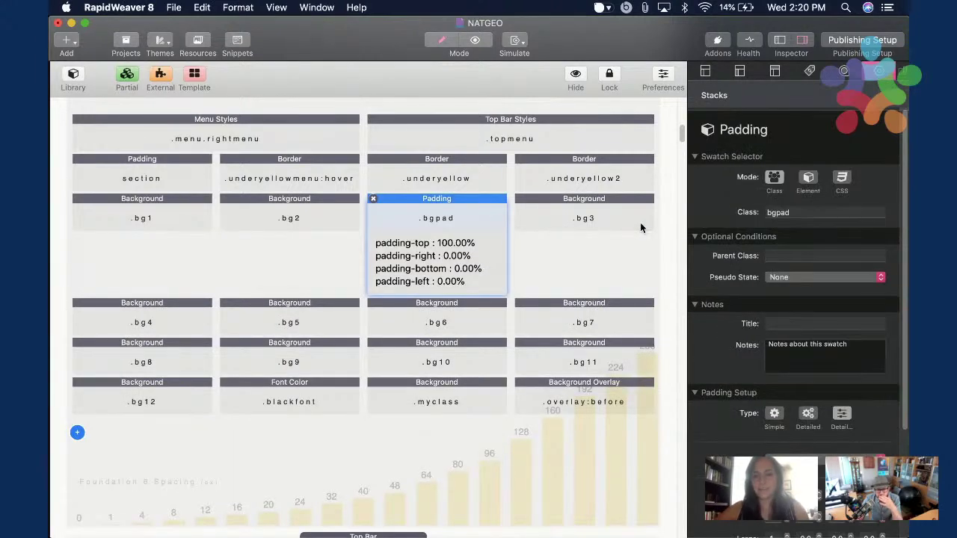
key(ctrl+Up)
click(451, 203)
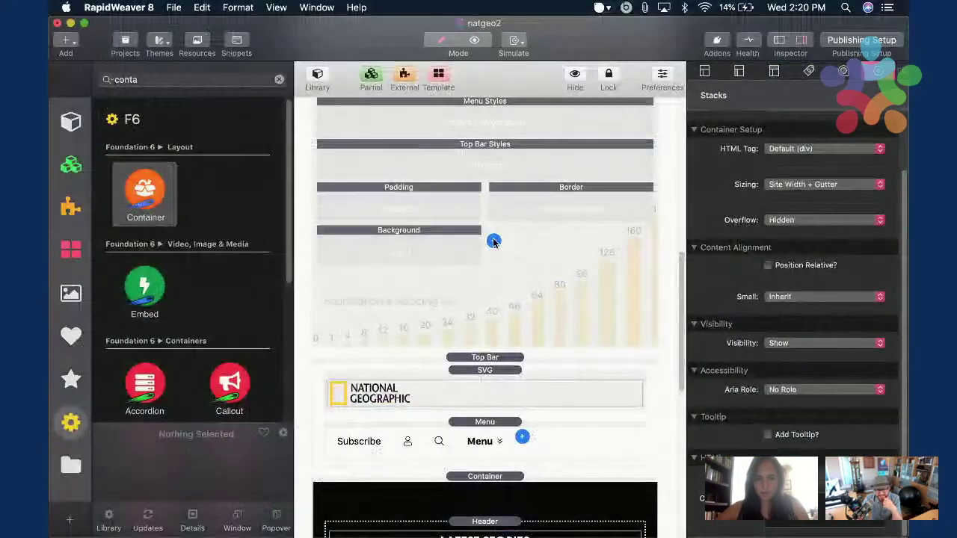
Add a Padding swatch beside the tp01 Background swatch and set its class to bgpad.
click(493, 241)
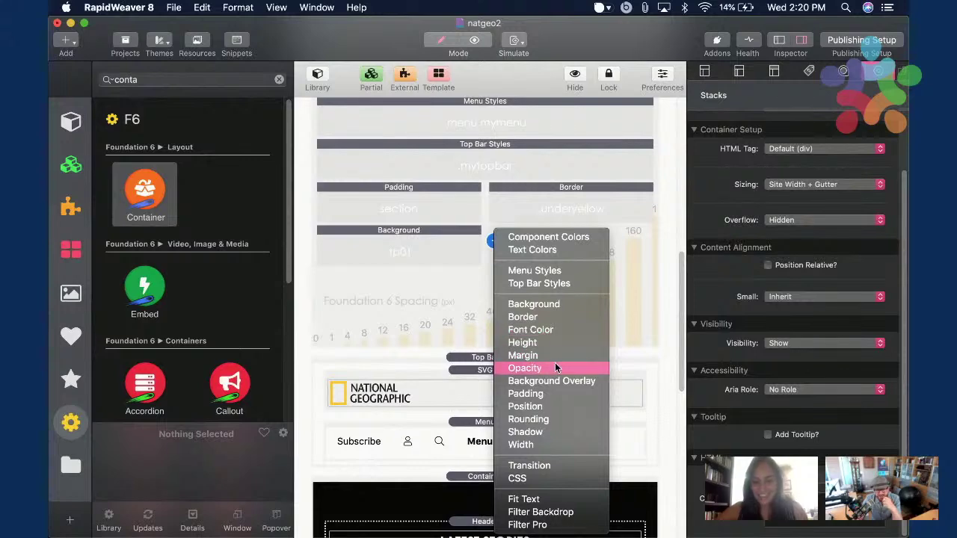
click(561, 394)
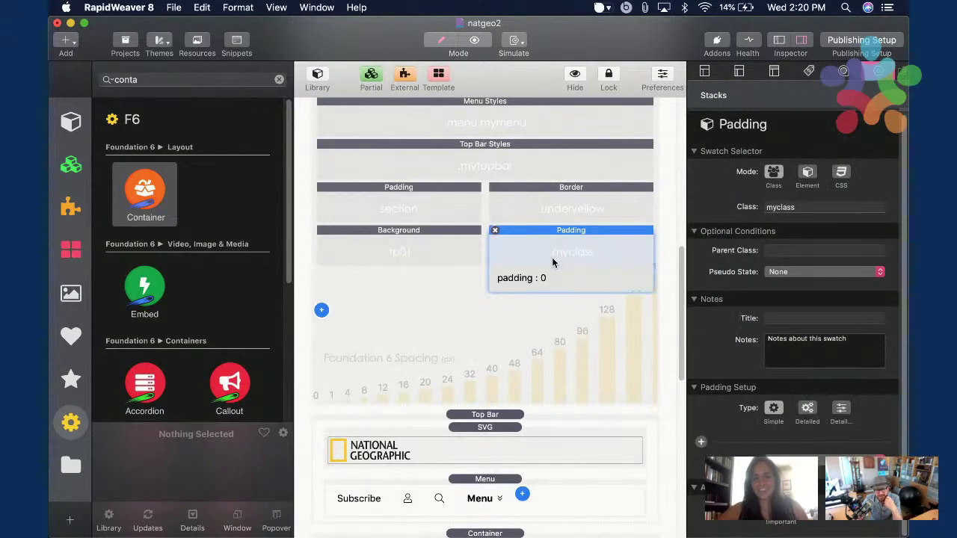
scroll(576, 260, down, 2)
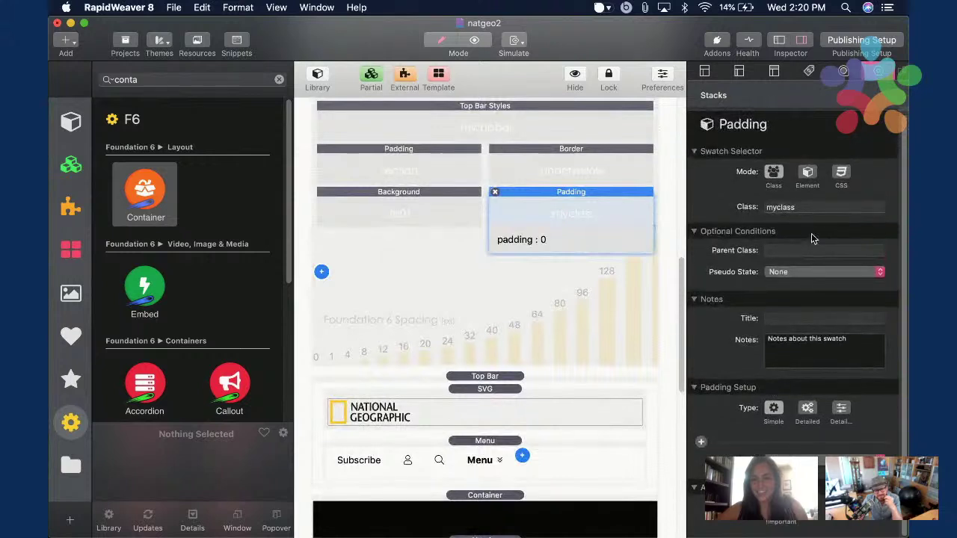
double_click(813, 208)
text(bgpad)
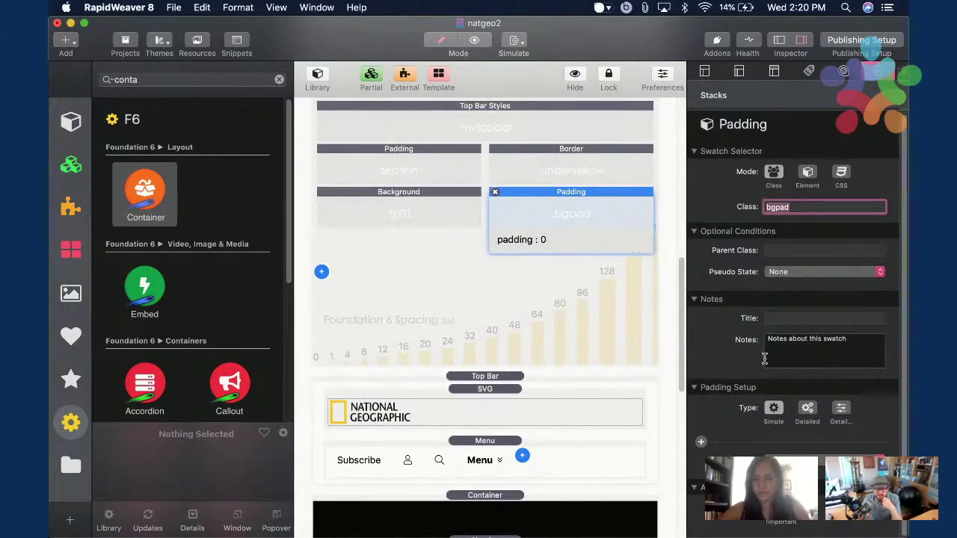
Switch the bgpad swatch to detailed percent padding and set the top value to 100 for small, medium and large.
click(820, 419)
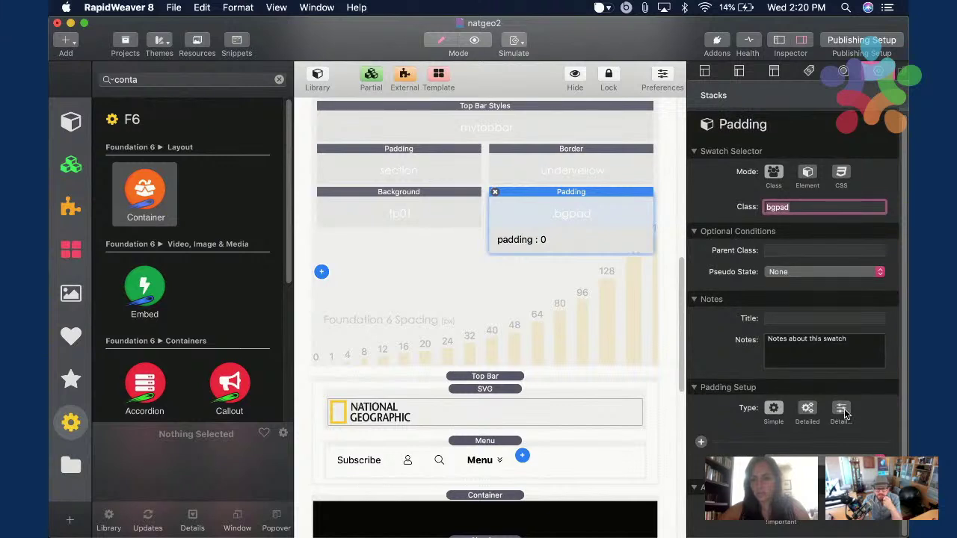
scroll(857, 420, down, 3)
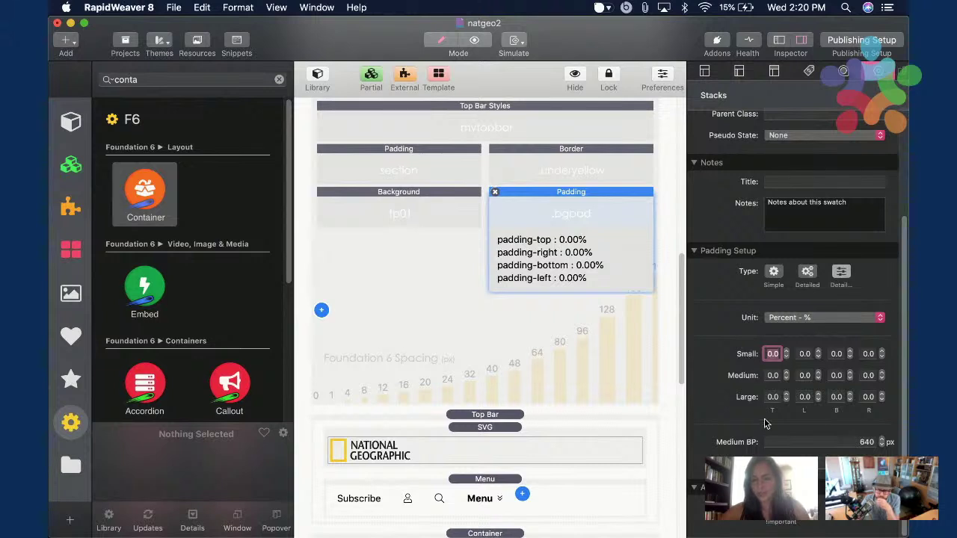
text(100)
click(772, 375)
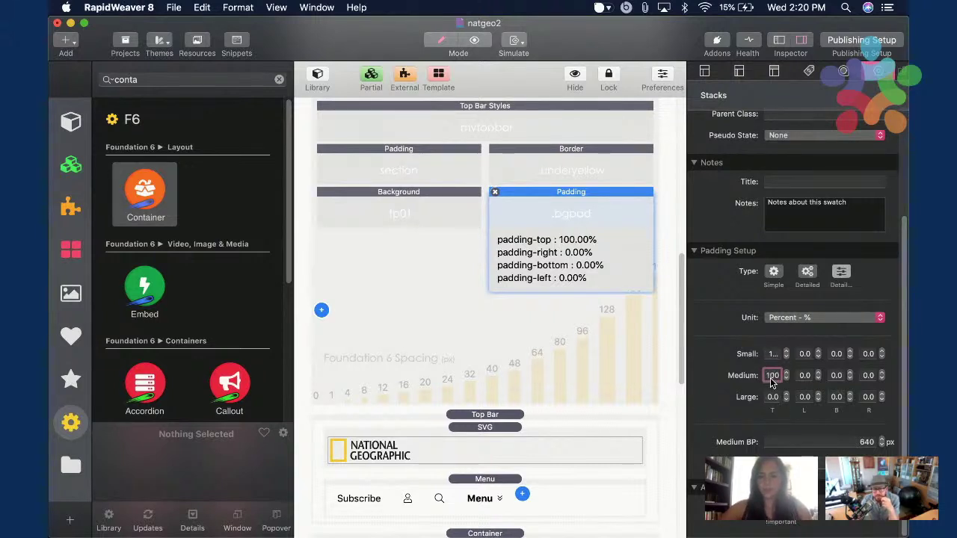
text(100)
click(770, 398)
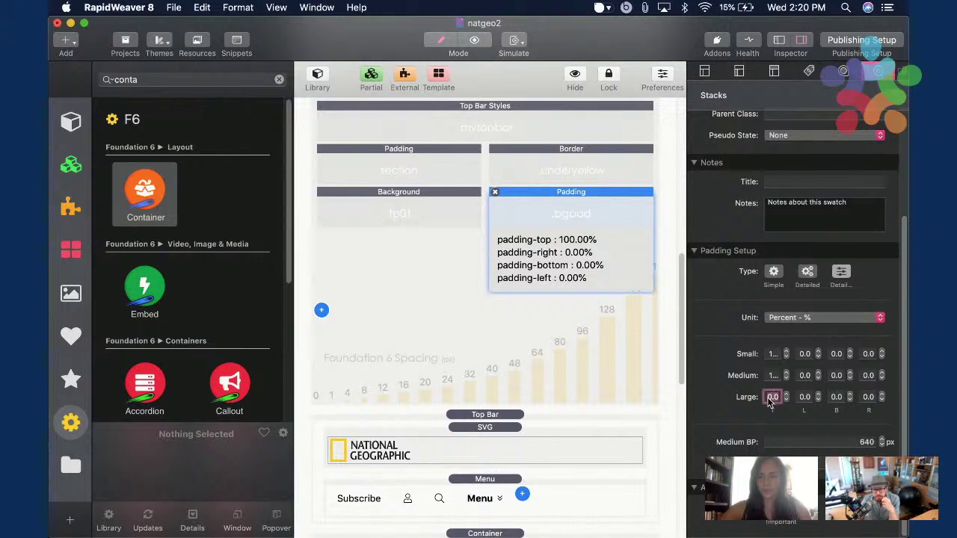
scroll(605, 303, down, 2)
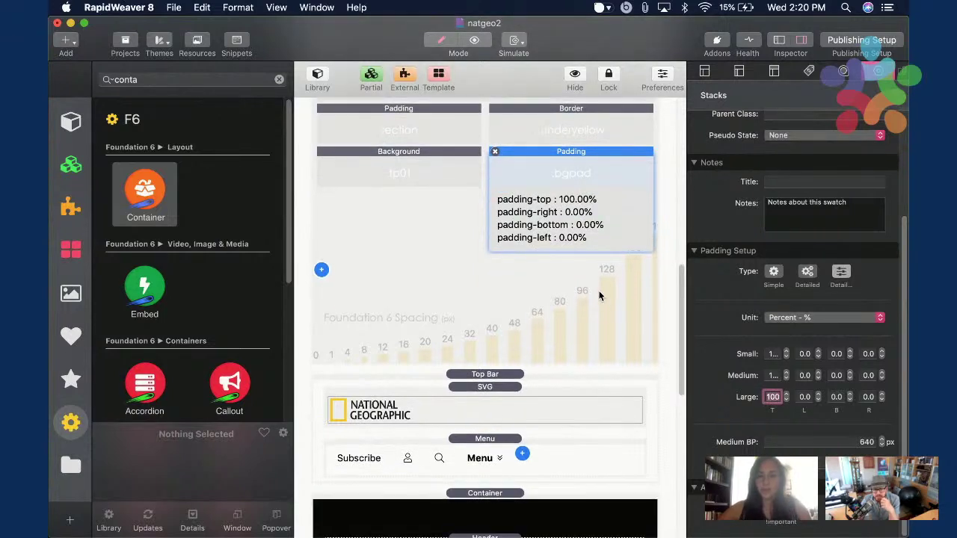
Apply the bgpad class to the coronavirus background Container under the TODAY'S PICKS header.
key(Tab)
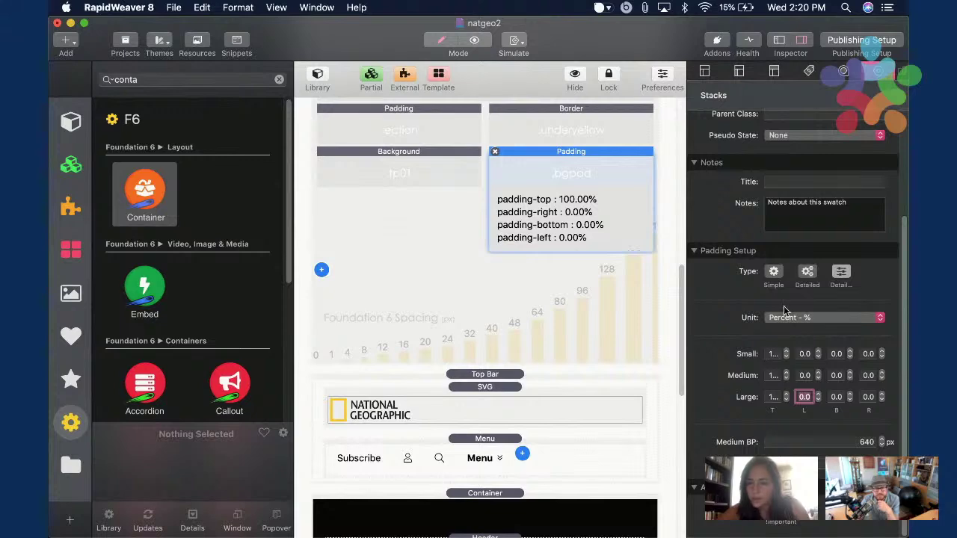
click(598, 224)
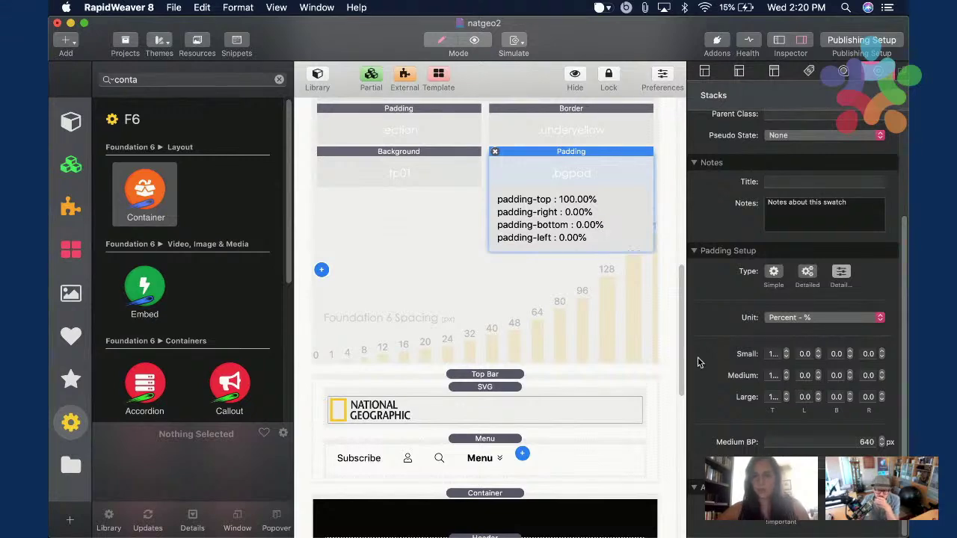
scroll(640, 270, down, 10)
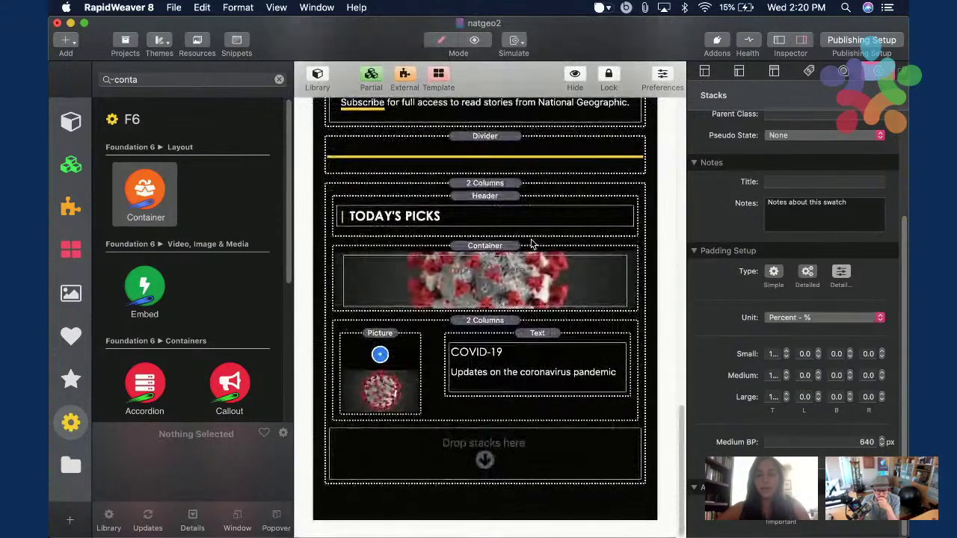
click(532, 242)
click(533, 252)
scroll(792, 298, down, 4)
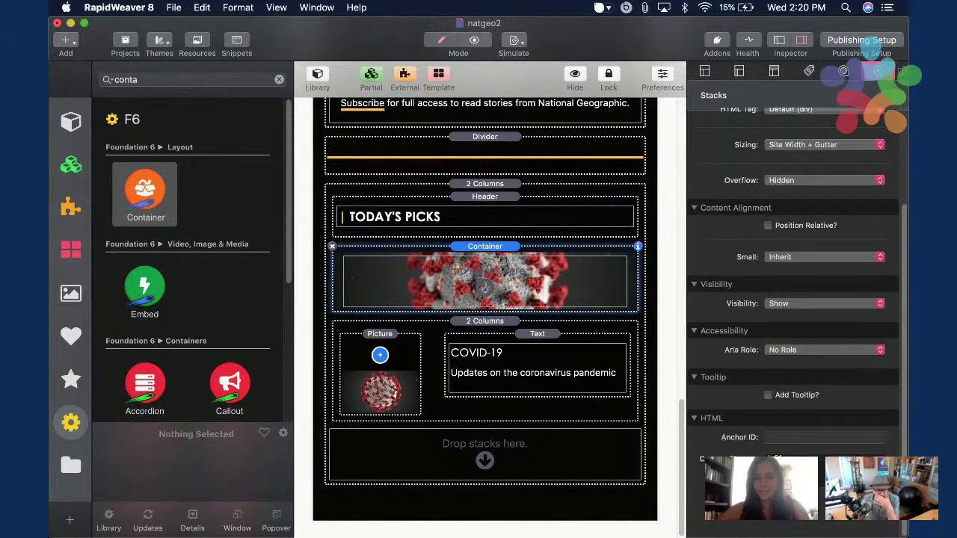
scroll(792, 298, up, 2)
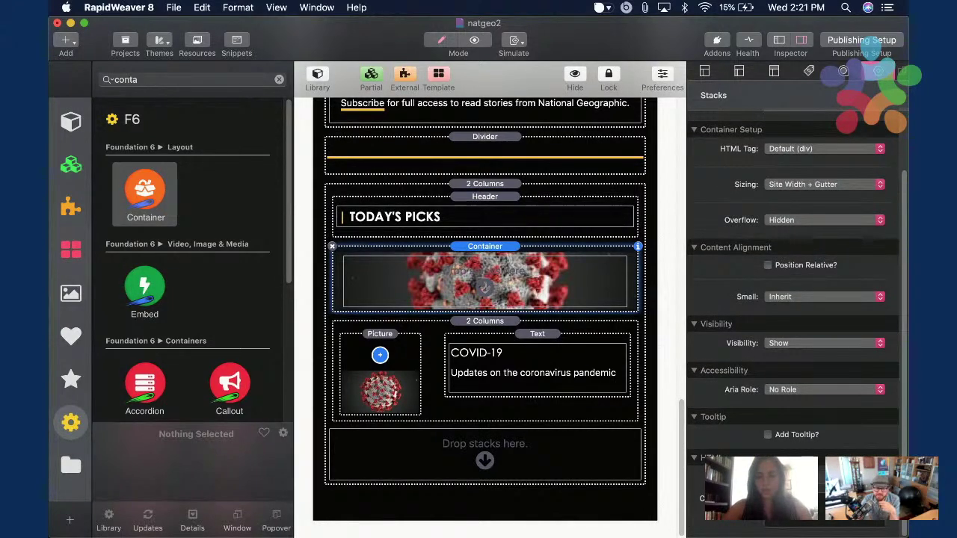
scroll(539, 345, down, 2)
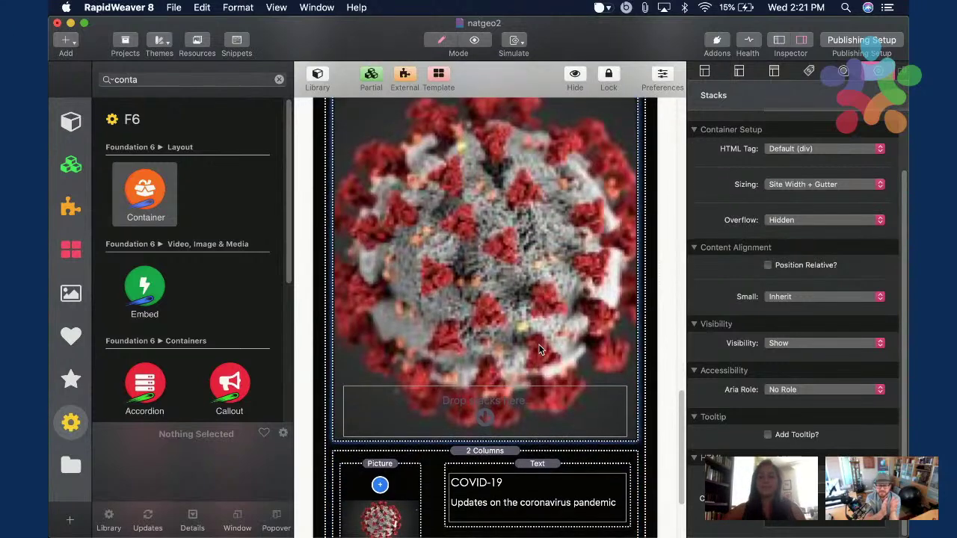
scroll(566, 293, down, 5)
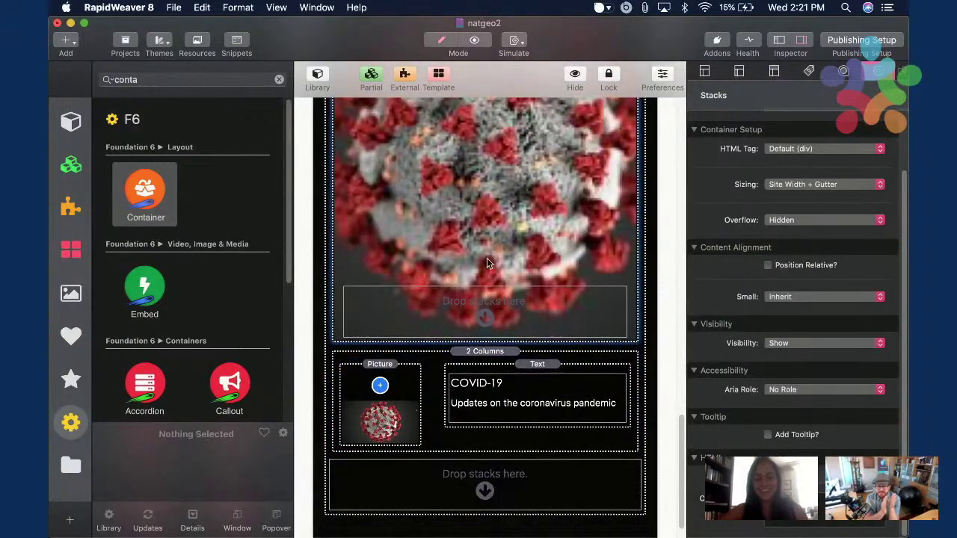
Delete the Picture beside the COVID-19 text and move the coronavirus Container into its place in the 2 Columns stack.
click(397, 378)
key(Delete)
click(406, 320)
drag(380, 355, 378, 389)
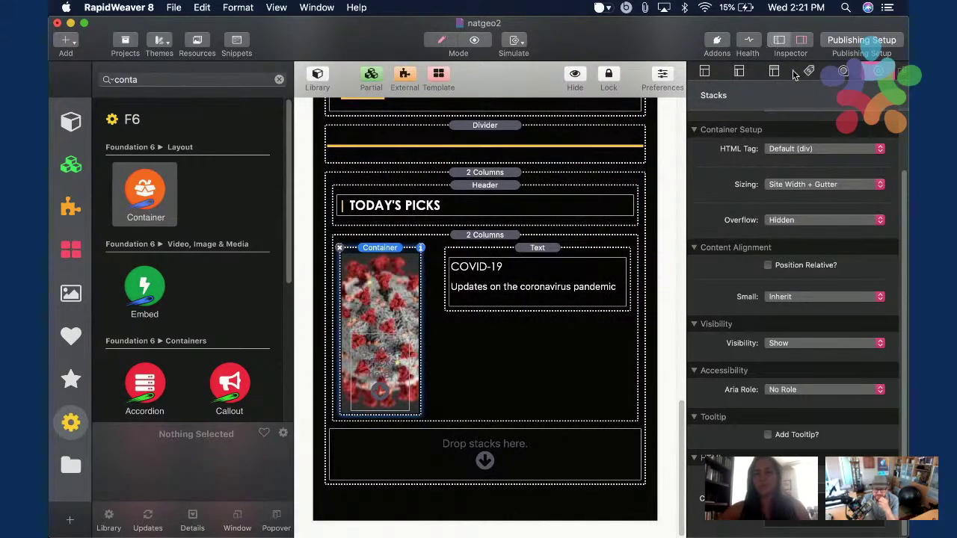
Hide the side panels and preview the page to check the background image beside the COVID-19 text, then resume editing.
click(778, 41)
click(800, 46)
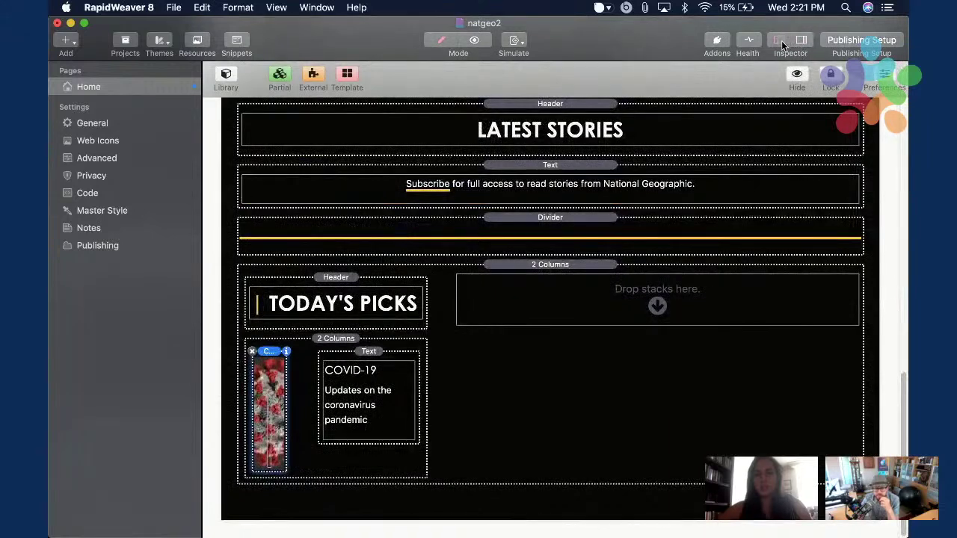
click(778, 43)
key(super+shift+p)
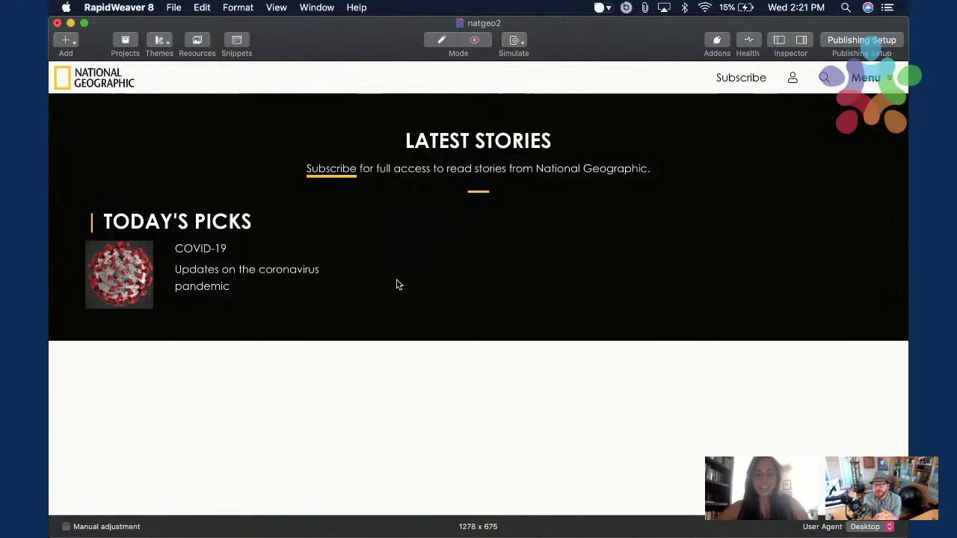
key(super+shift+e)
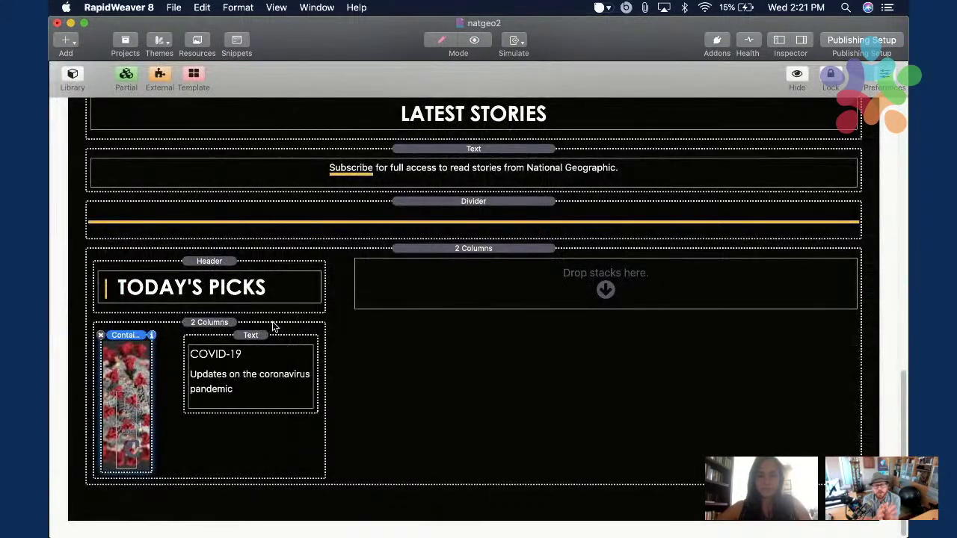
Show the settings of the COVID-19 2 Columns stack, and switch to Chrome to view the Restream Live Studio page.
click(273, 326)
click(801, 41)
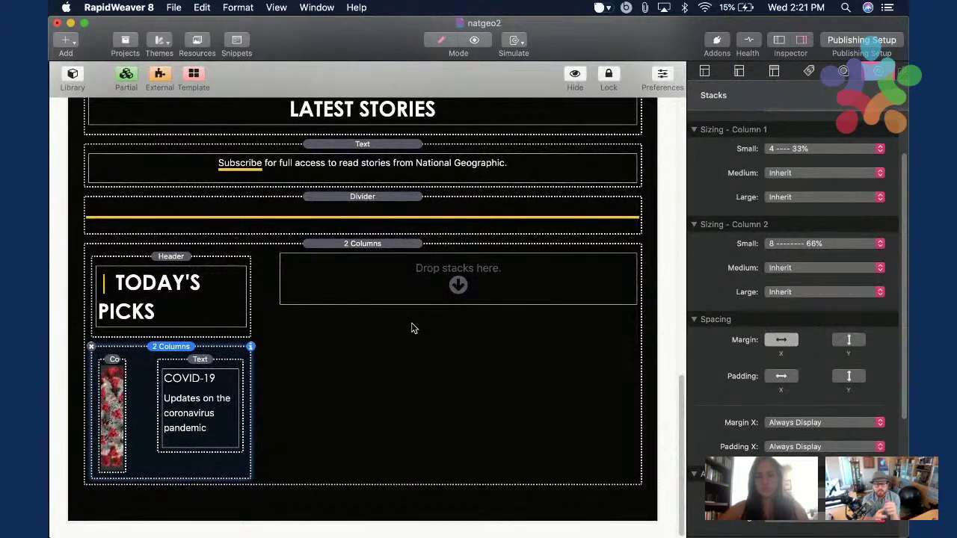
key(super+Tab)
key(super+Tab)
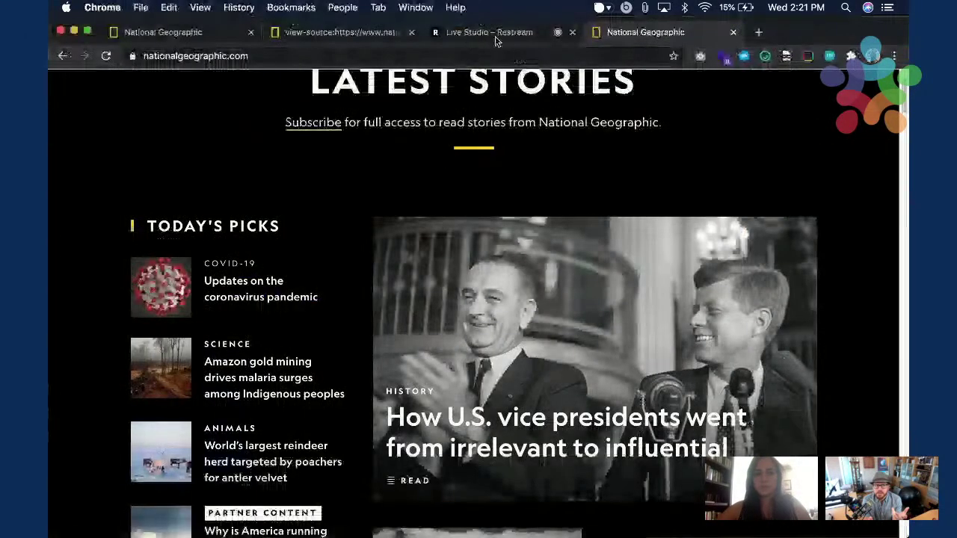
click(493, 34)
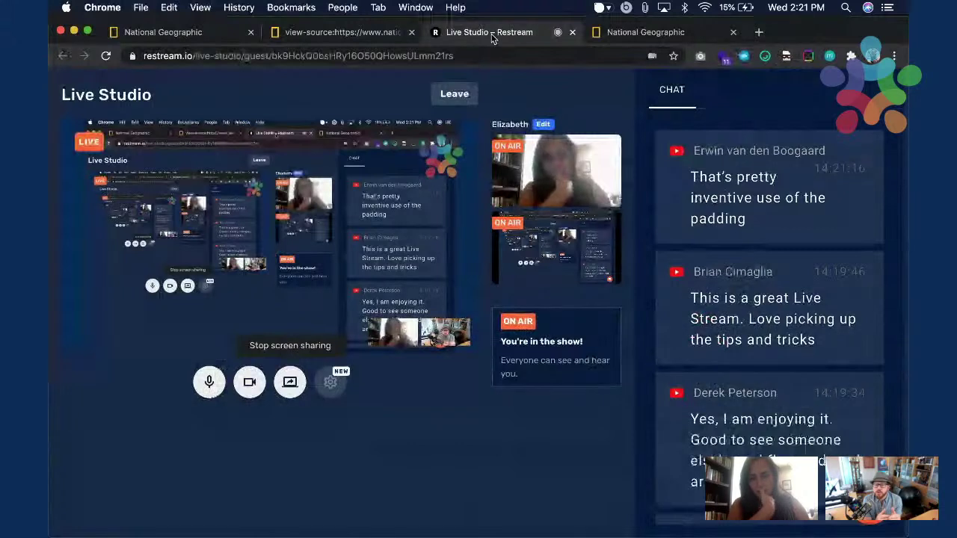
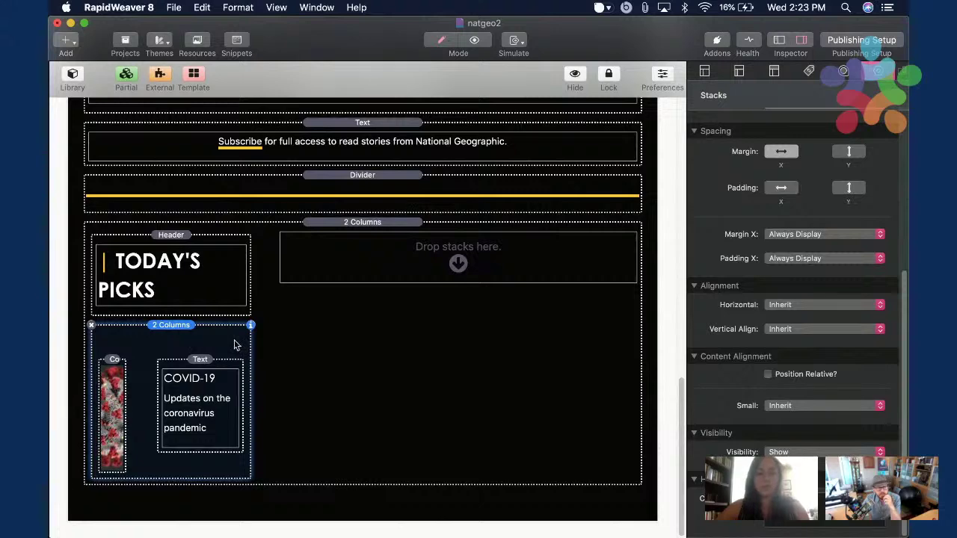
Duplicate the COVID-19 2 Columns row in TODAY'S PICKS, and preview the two stacked rows at full width.
key(super+d)
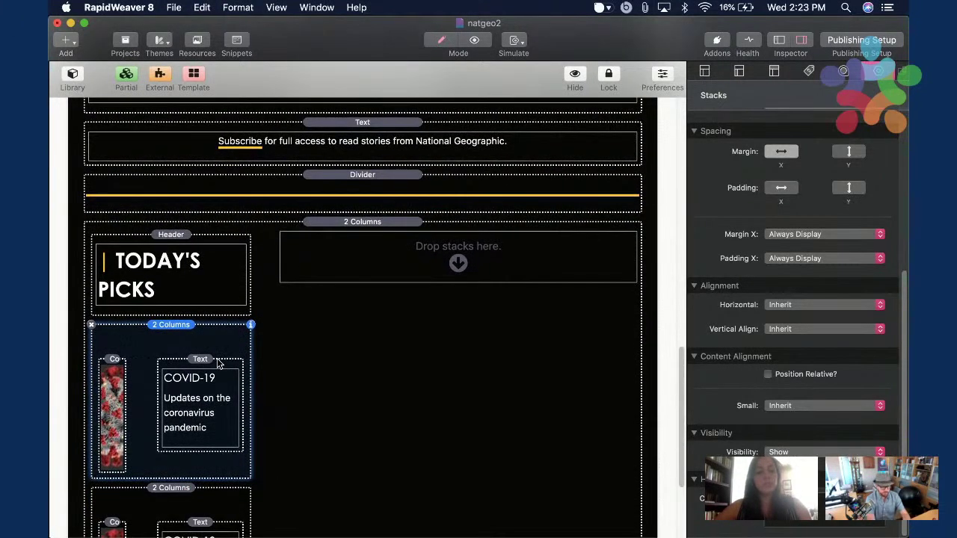
scroll(218, 363, down, 4)
scroll(217, 364, down, 1)
click(212, 334)
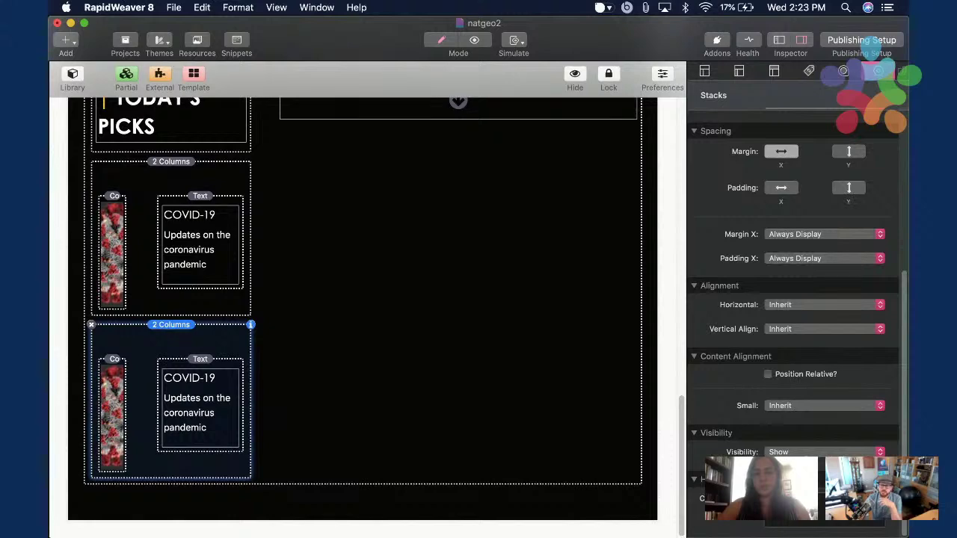
click(802, 41)
key(super+r)
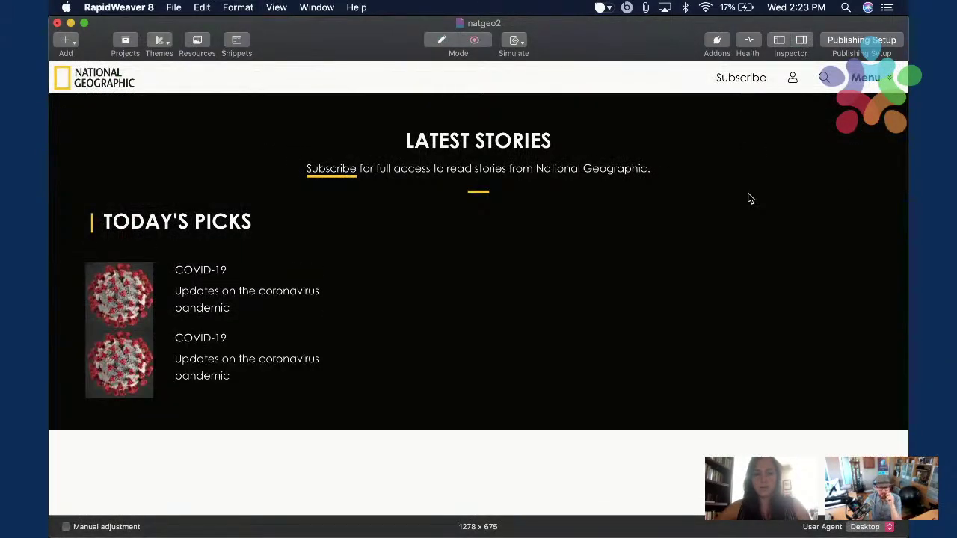
key(super+r)
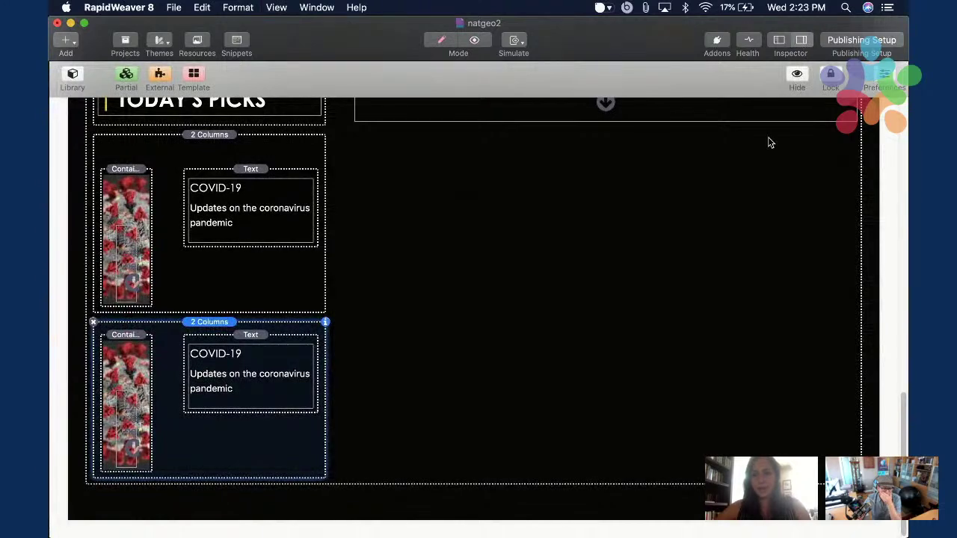
Add top spacing to the duplicated COVID-19 row and preview the gap between the two images.
click(801, 41)
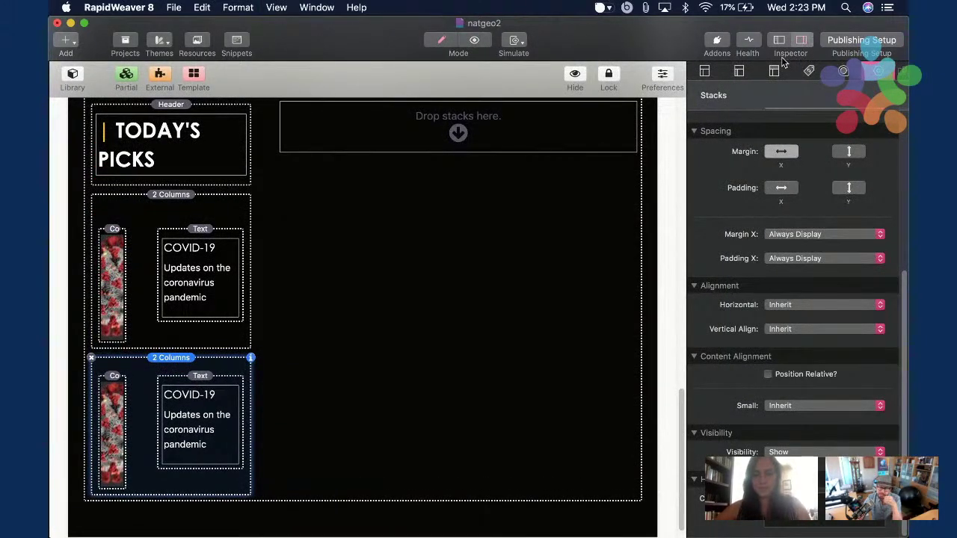
key(super+r)
key(super+Tab)
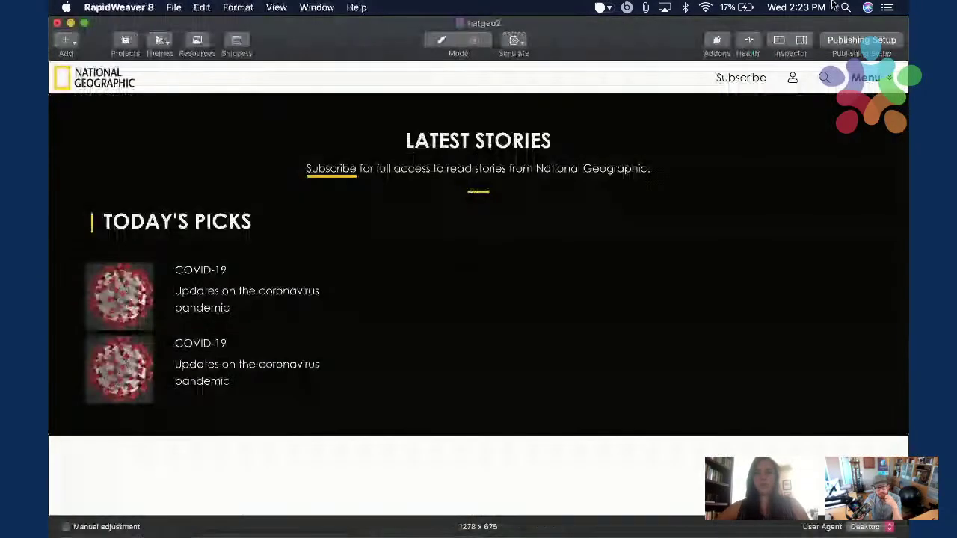
click(800, 40)
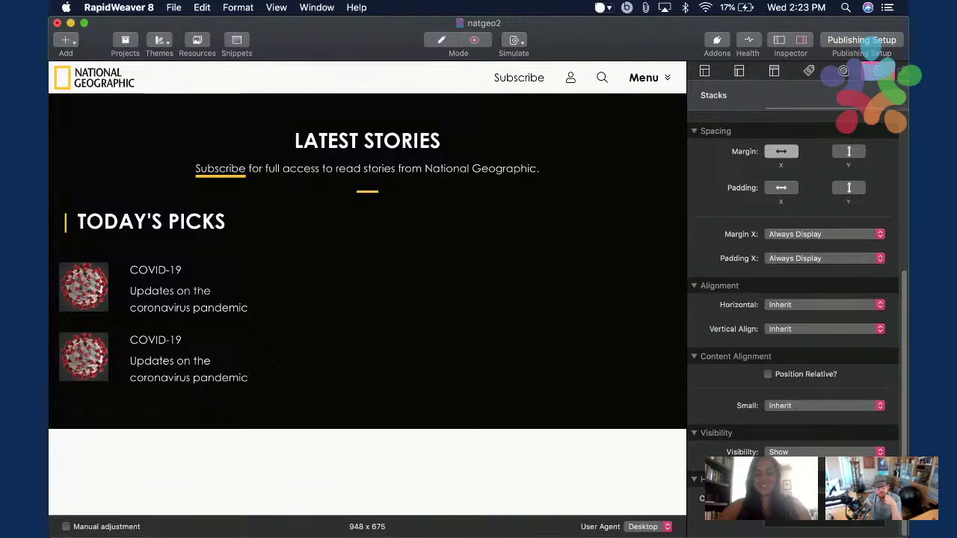
click(799, 41)
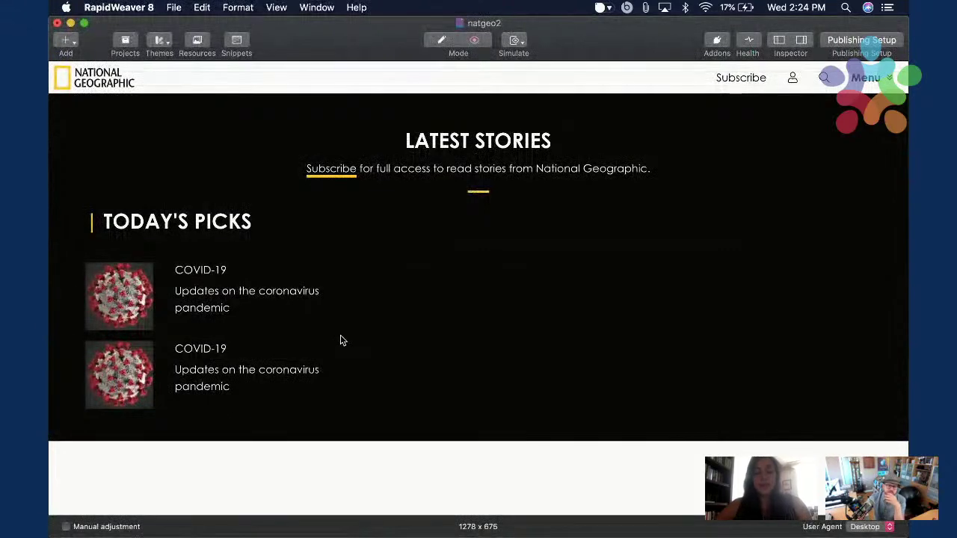
Return to editing and make three more copies of the second COVID-19 2 Columns row beneath it.
key(super+e)
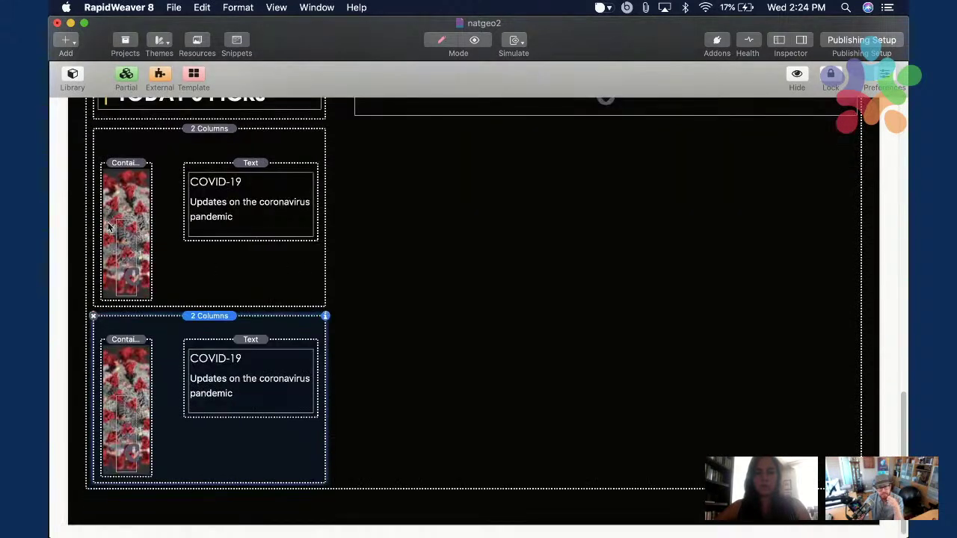
scroll(233, 295, down, 1)
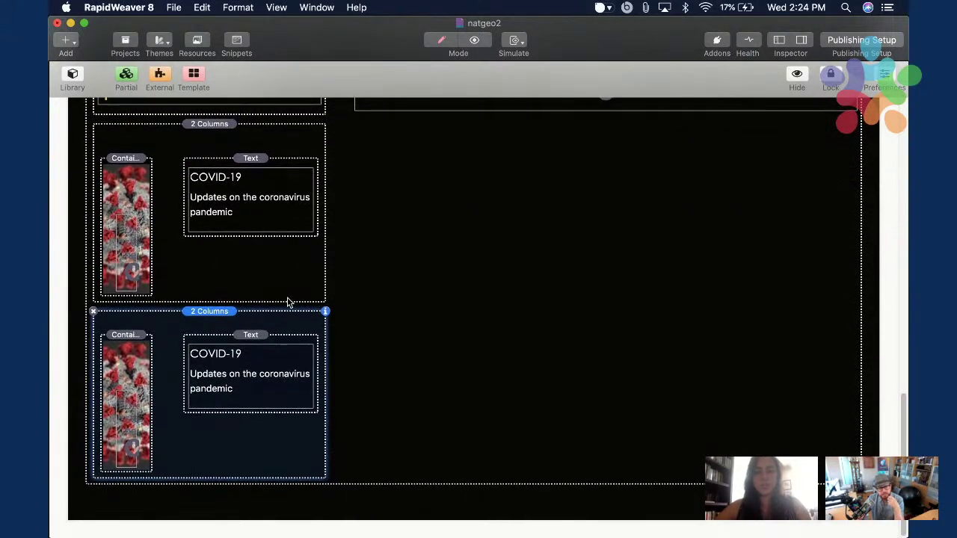
key(super+v)
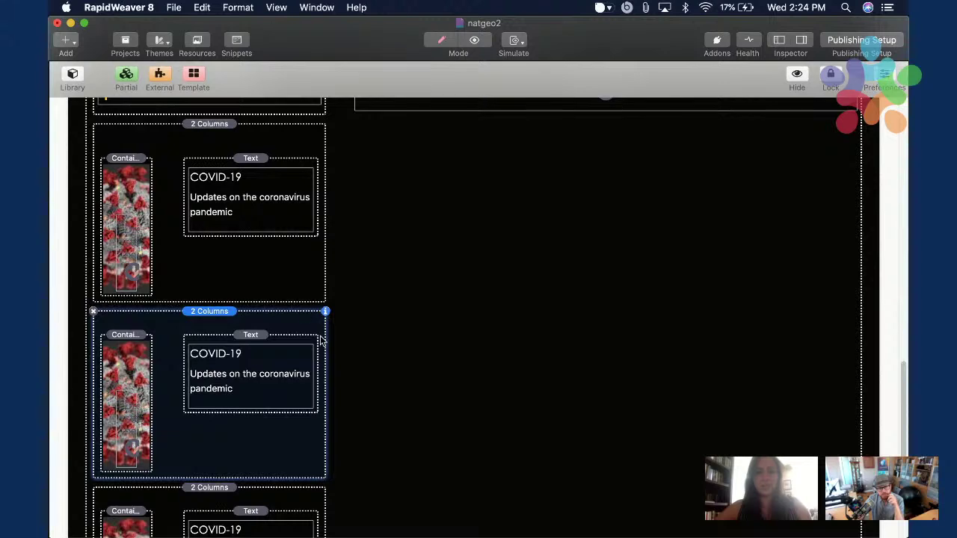
scroll(321, 340, down, 5)
key(super+v)
key(super+v)
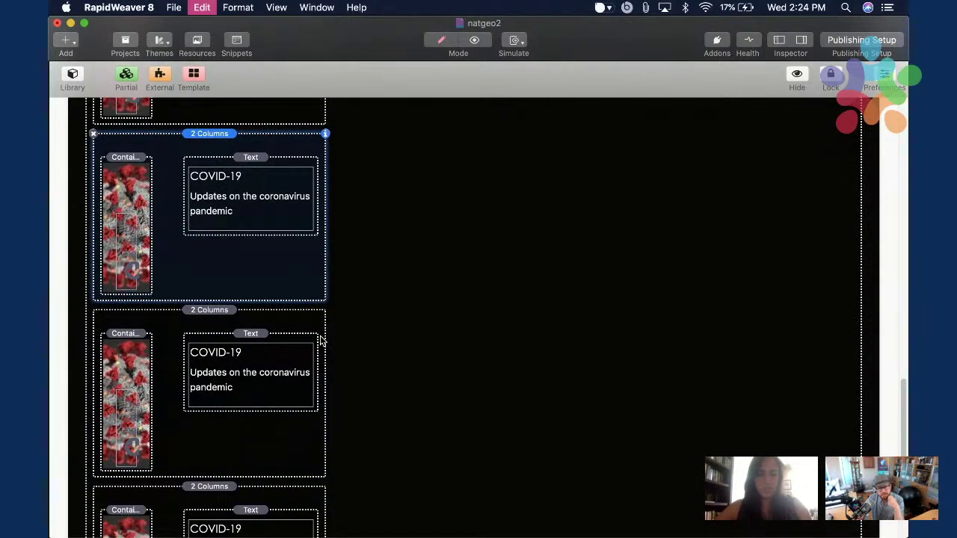
scroll(409, 365, down, 5)
scroll(409, 365, up, 10)
Preview the page and examine the image sizes and spacing down the whole TODAY'S PICKS list.
key(super+r)
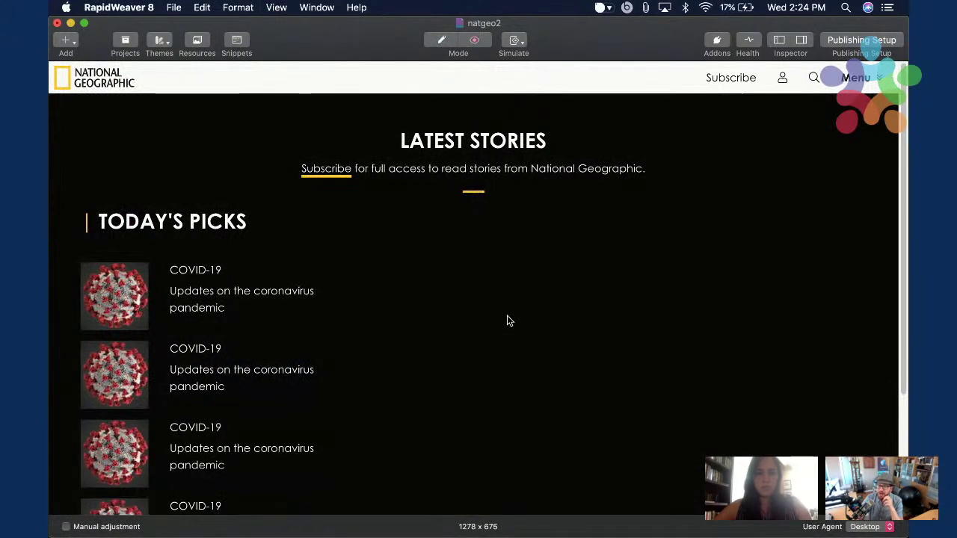
scroll(507, 320, down, 5)
scroll(507, 320, up, 6)
scroll(507, 320, down, 5)
scroll(507, 321, up, 2)
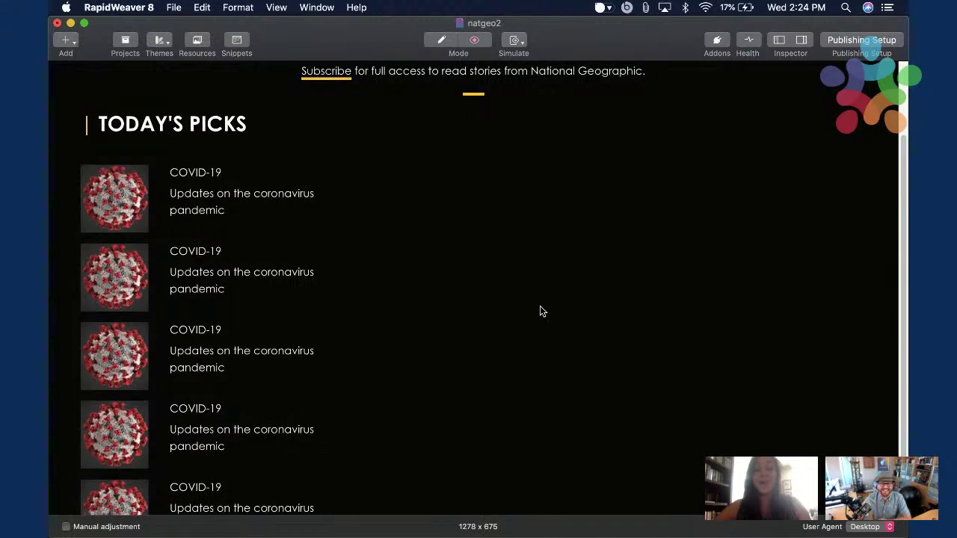
scroll(539, 263, up, 2)
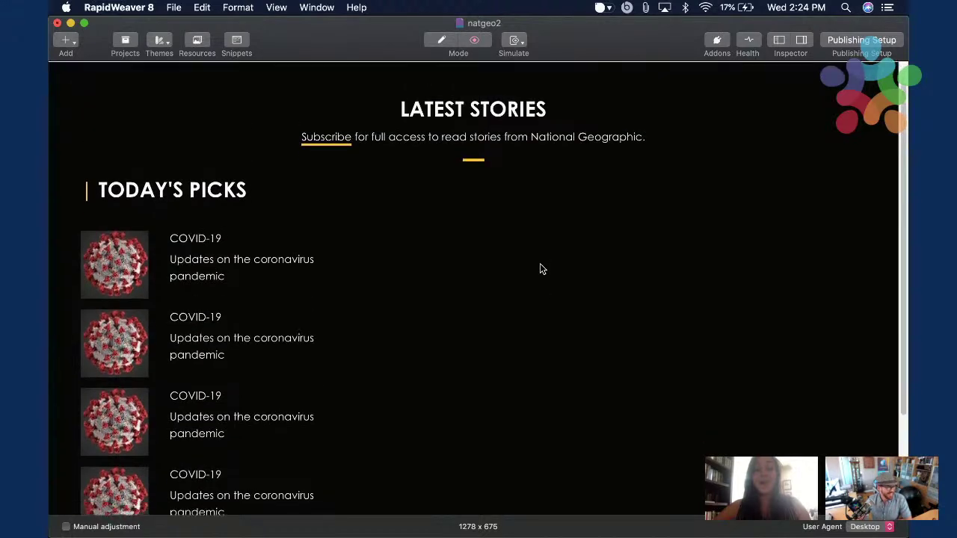
scroll(539, 263, down, 4)
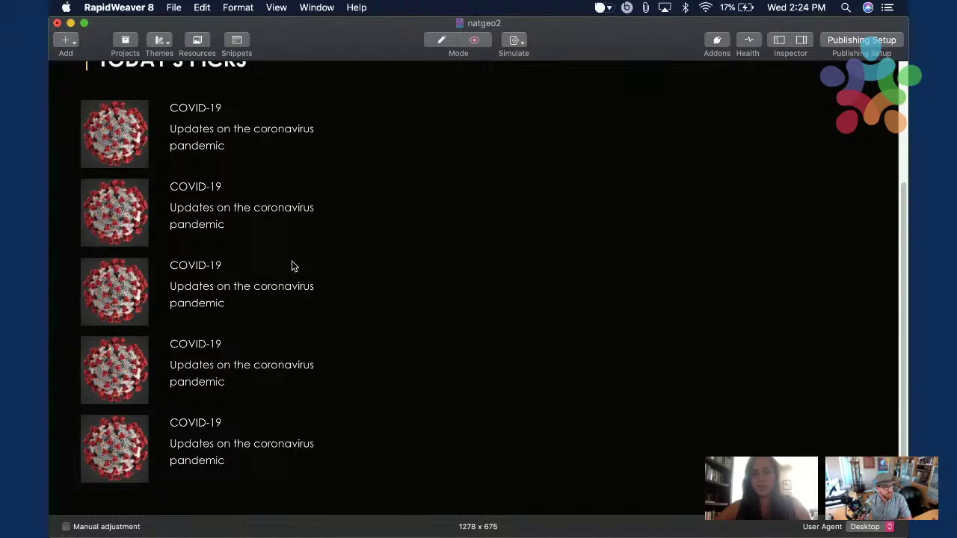
scroll(291, 257, up, 2)
scroll(291, 258, down, 2)
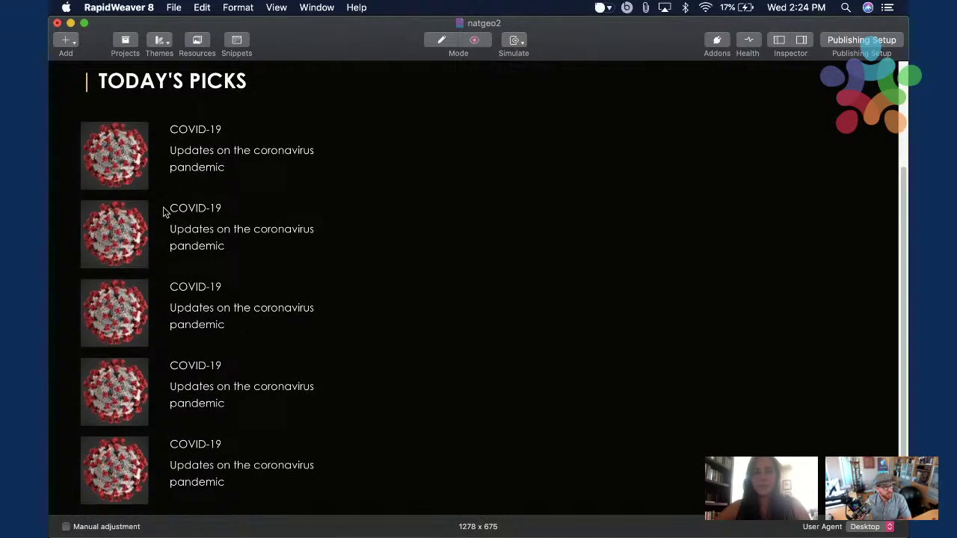
Examine the TODAY'S PICKS list on nationalgeographic.com in Chrome for comparison, and return to the RapidWeaver preview.
key(super+Tab)
scroll(303, 277, down, 3)
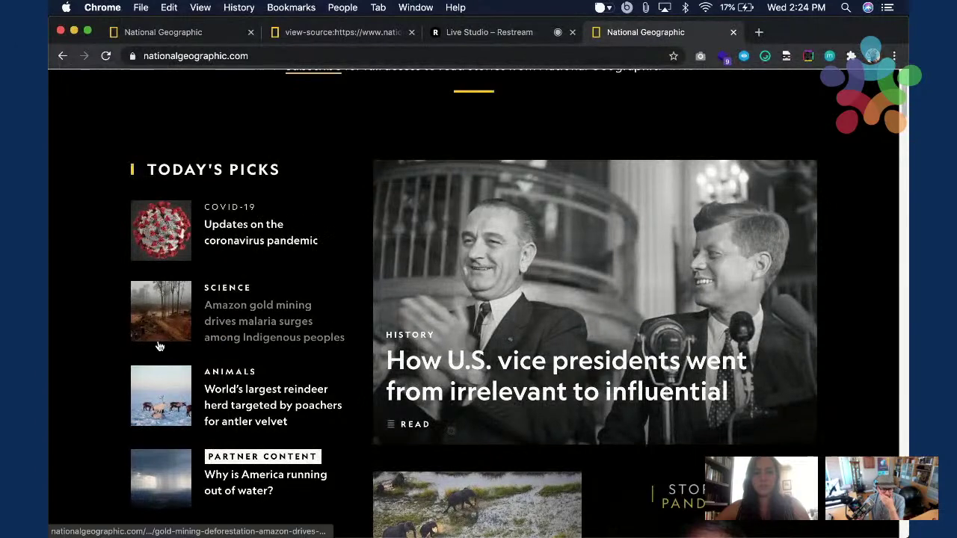
scroll(98, 429, down, 3)
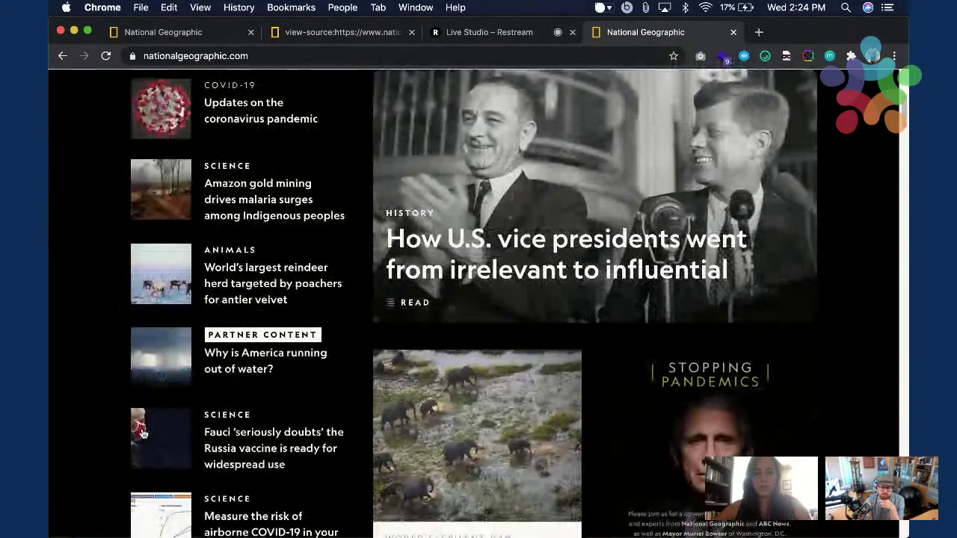
scroll(90, 483, down, 4)
key(super+Tab)
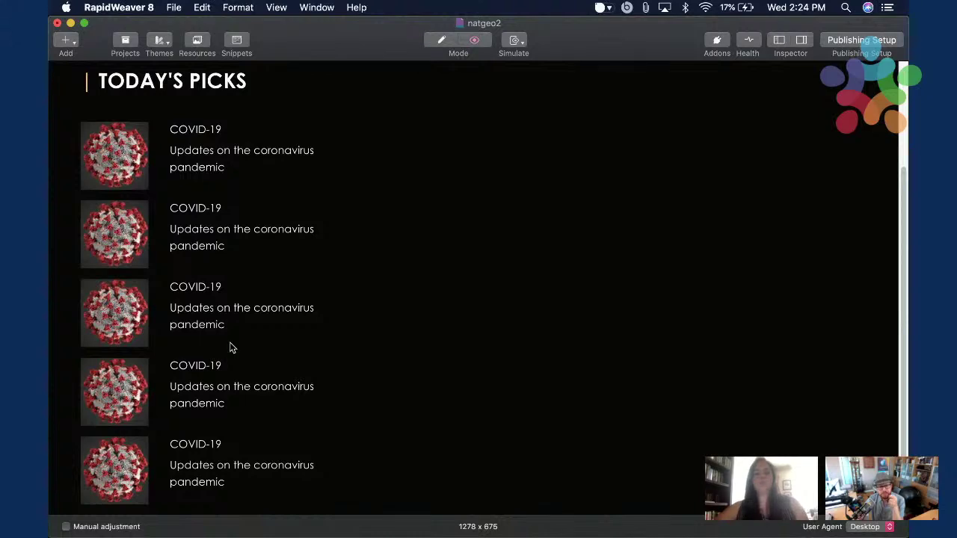
Return to editing and duplicate one of the COVID-19 2 Columns rows in the TODAY'S PICKS list.
key(super+r)
scroll(270, 389, down, 4)
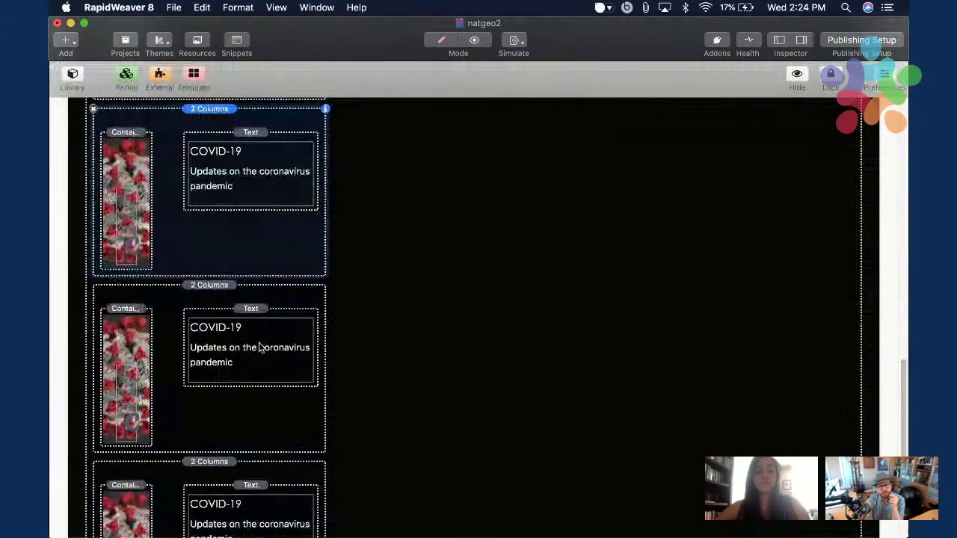
scroll(260, 343, down, 3)
click(237, 317)
key(super+c)
key(super+v)
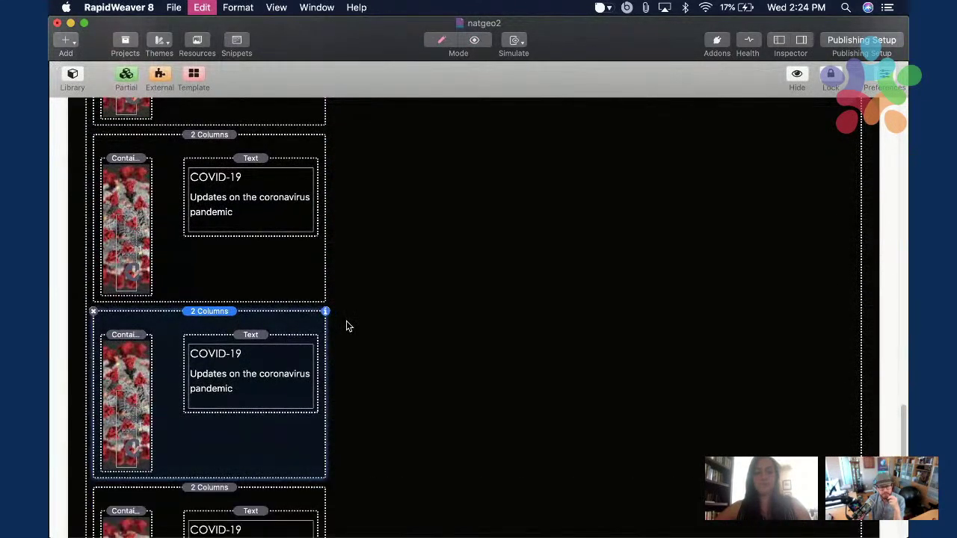
click(411, 299)
scroll(411, 303, down, 1)
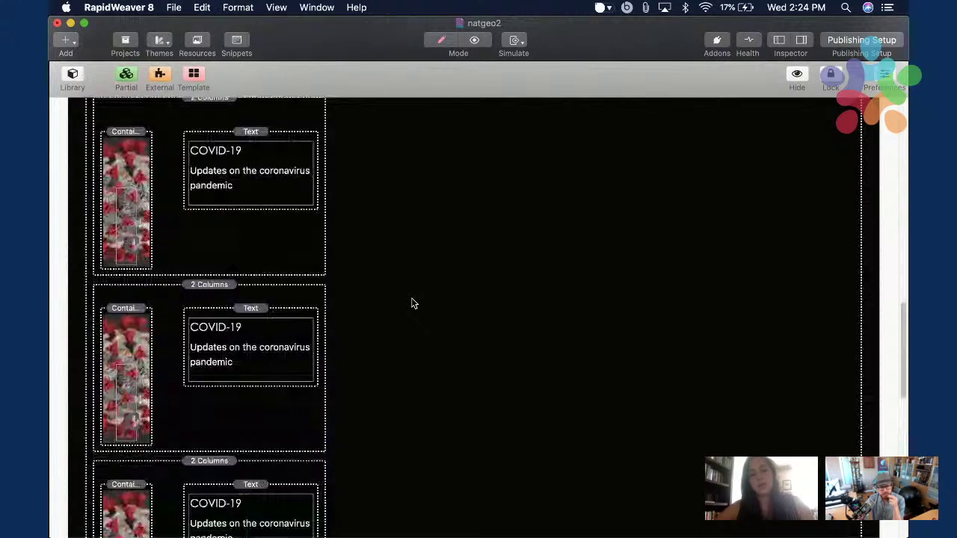
scroll(412, 301, up, 10)
scroll(551, 277, down, 2)
scroll(551, 277, down, 2)
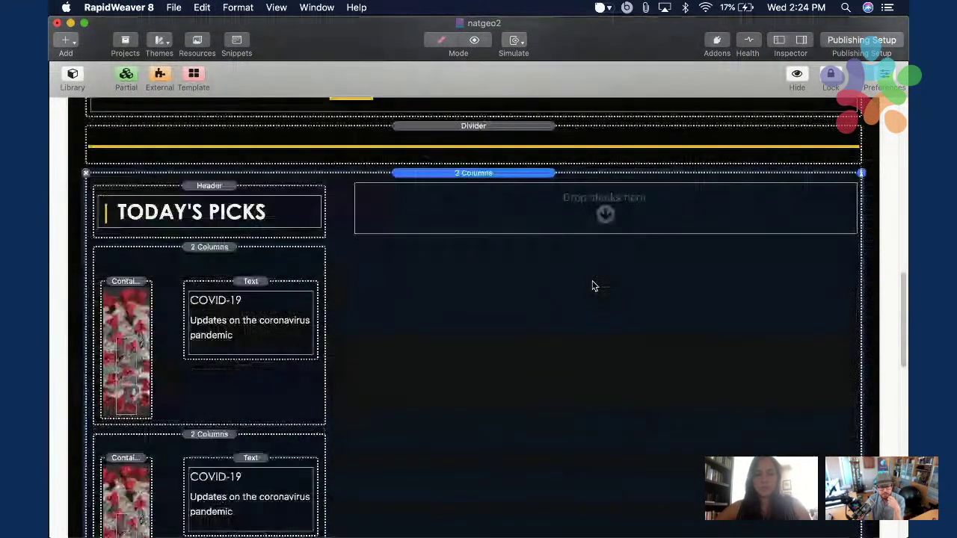
Check the featured story layout on nationalgeographic.com in Chrome, and place a Container in the empty RapidWeaver column beside TODAY'S PICKS.
key(super+Tab)
scroll(595, 221, up, 5)
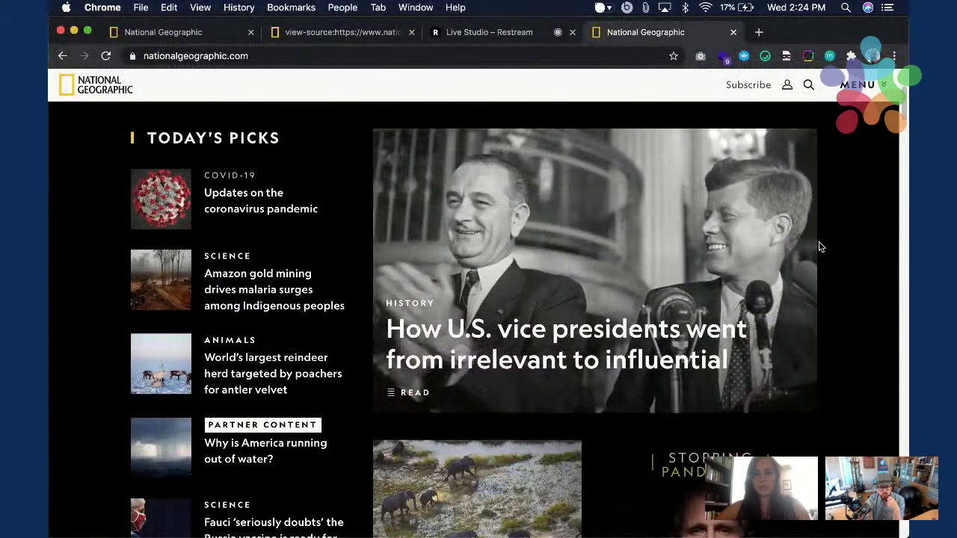
key(super+Tab)
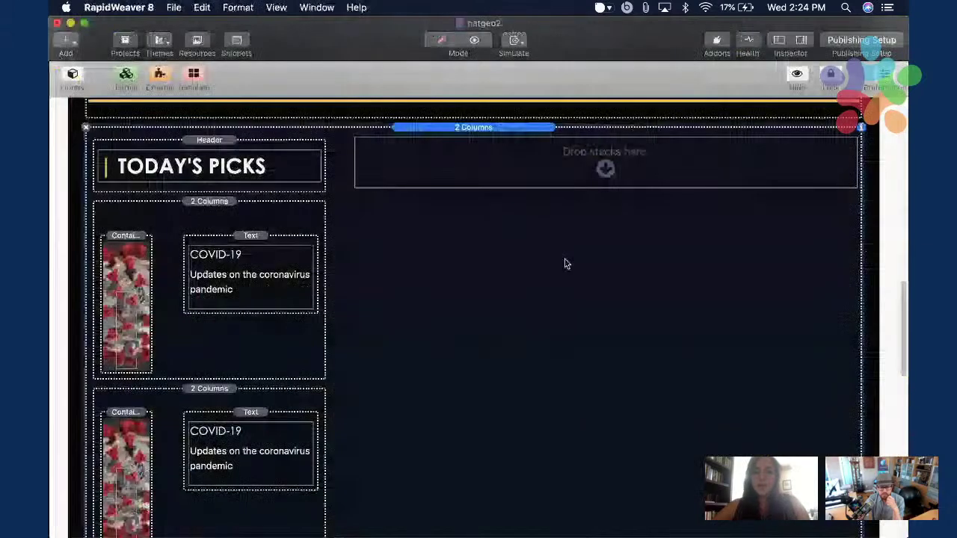
key(super+Tab)
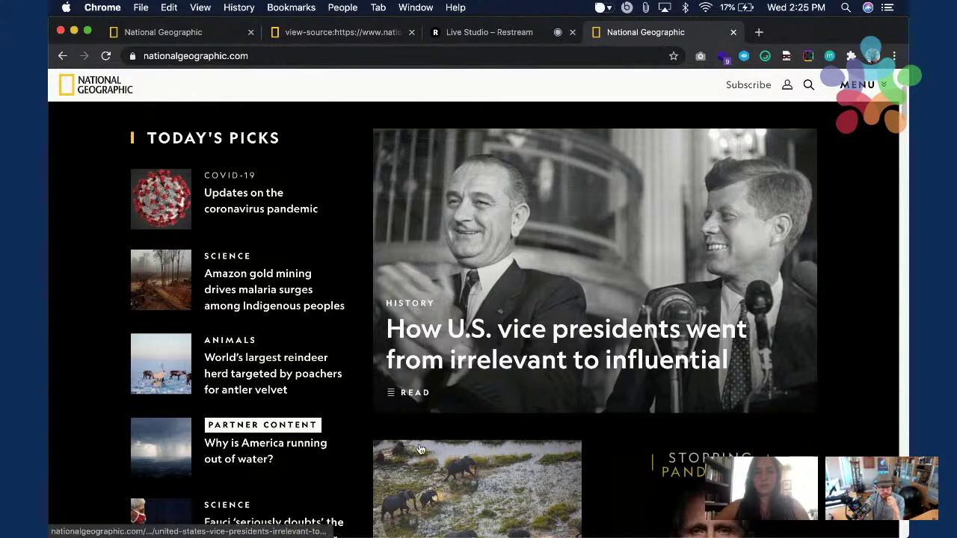
key(super+Tab)
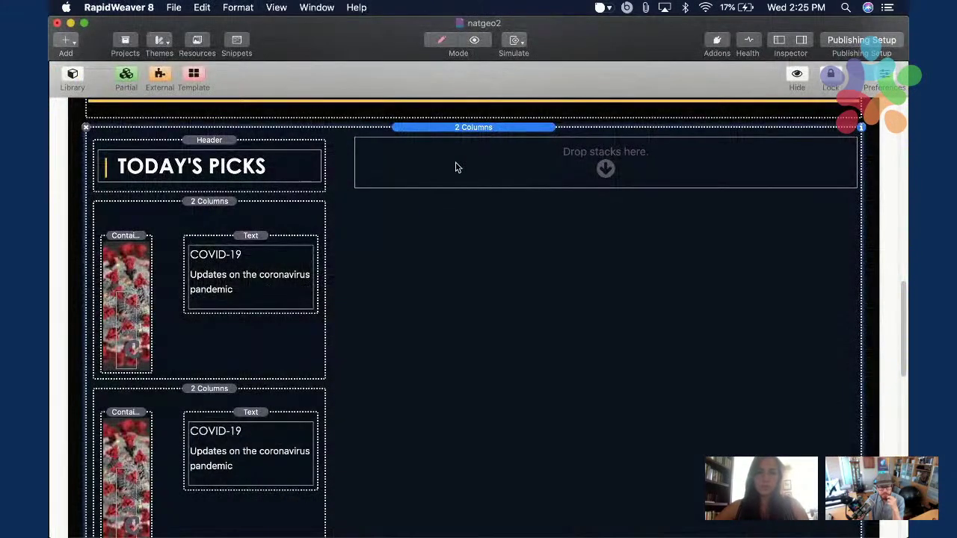
click(72, 74)
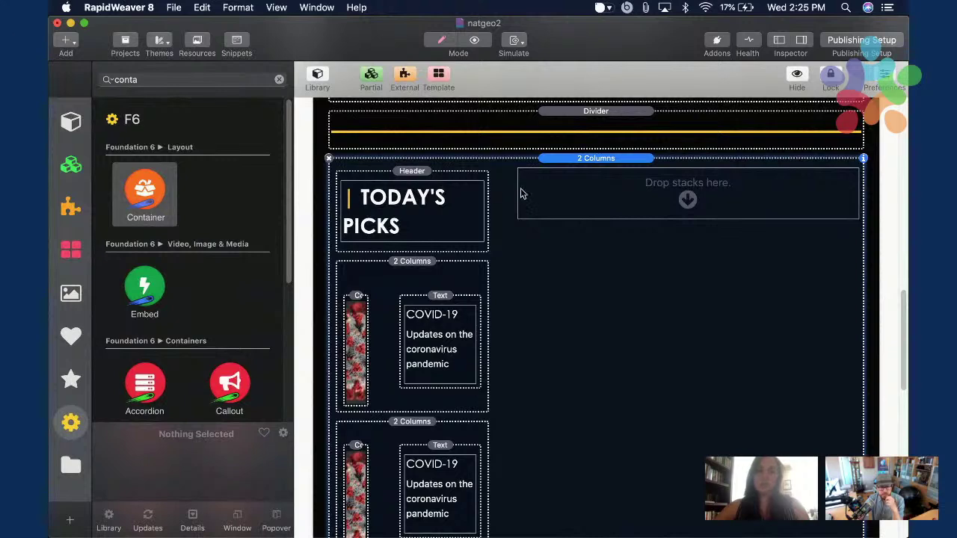
drag(145, 190, 543, 207)
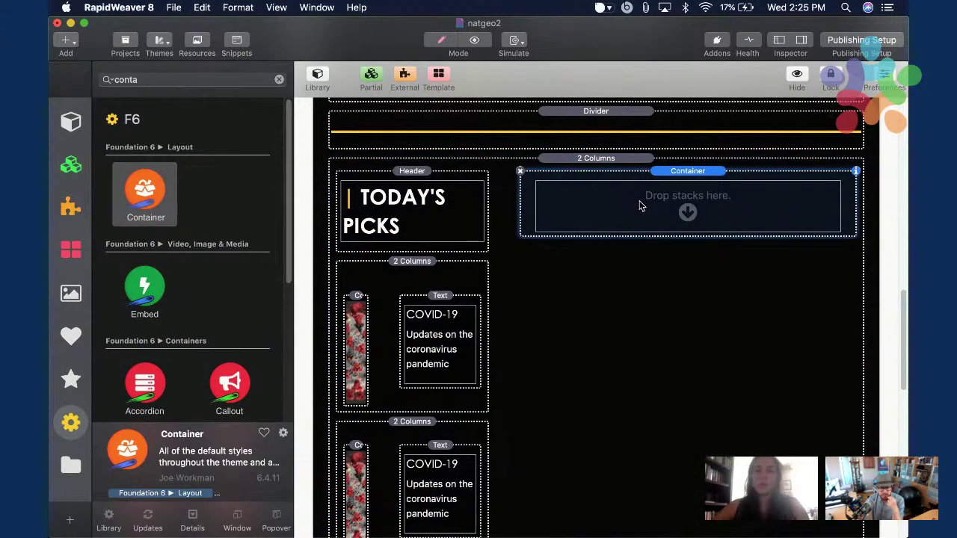
Add a Background swatch after the existing swatches above the top bar and set its class to bg1.
scroll(640, 206, up, 4)
scroll(640, 205, up, 8)
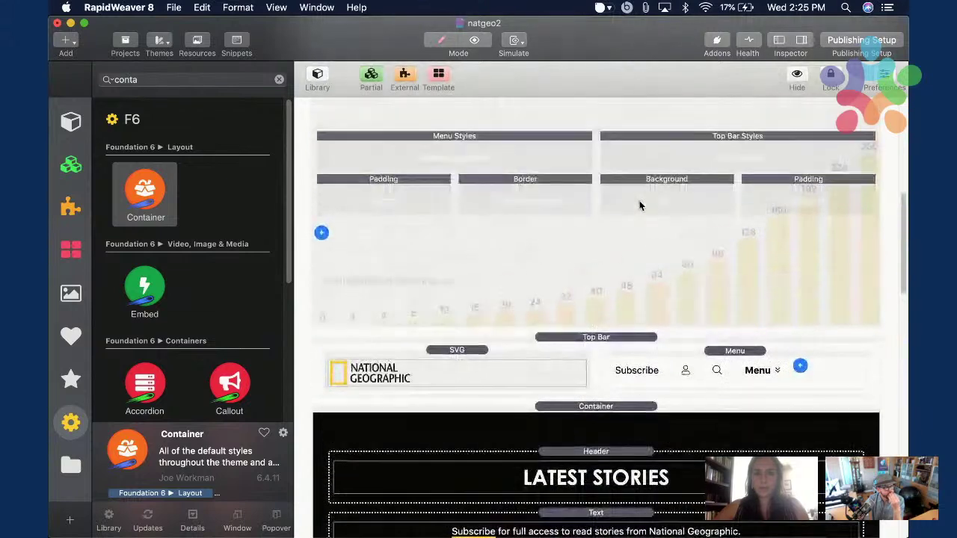
click(320, 233)
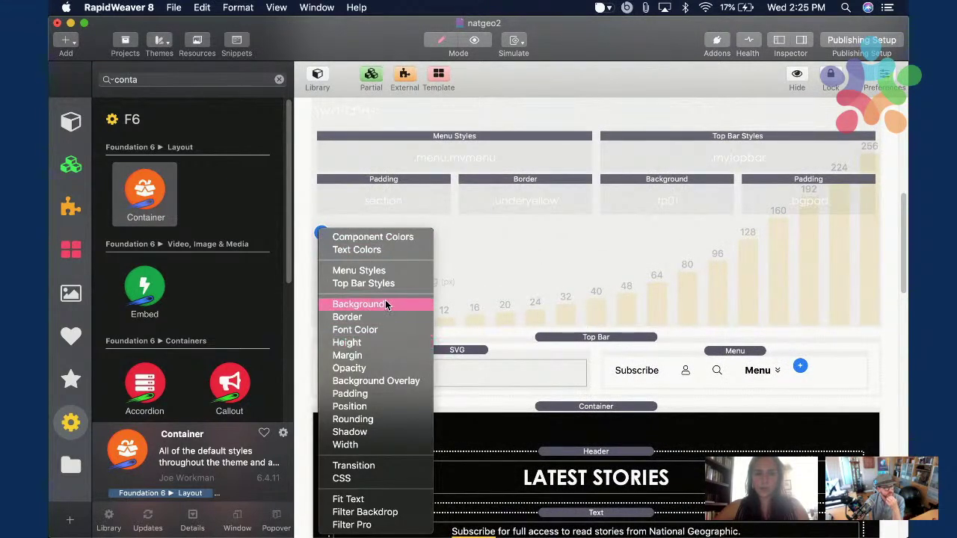
click(802, 42)
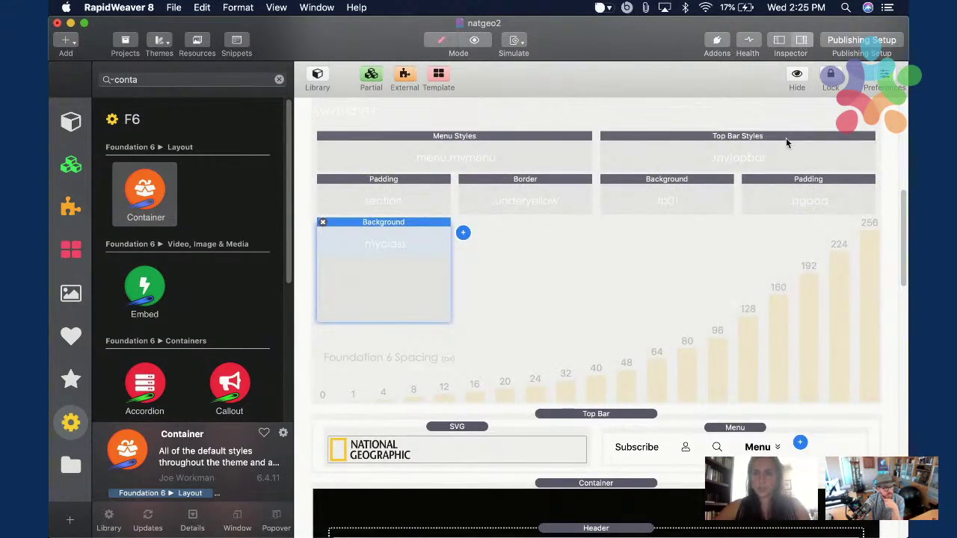
click(803, 212)
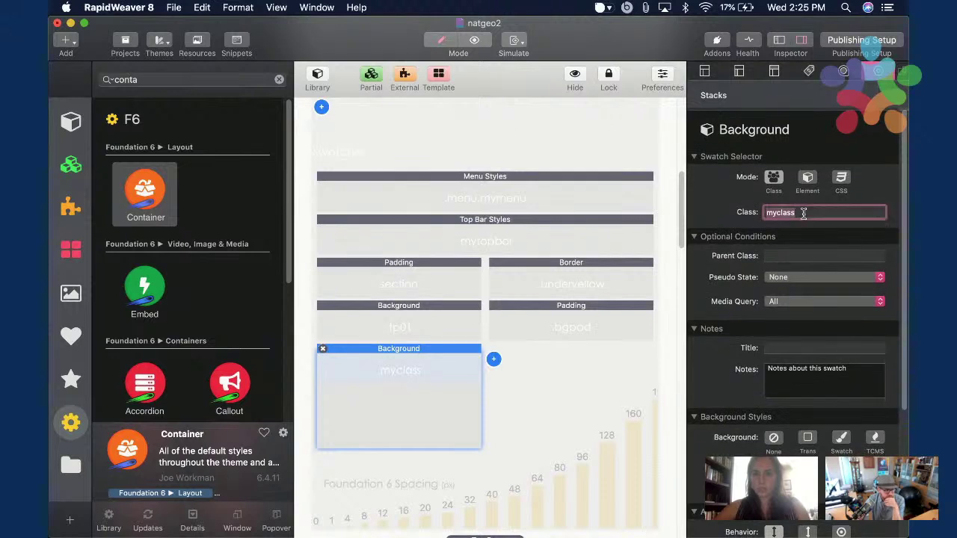
text(bg1)
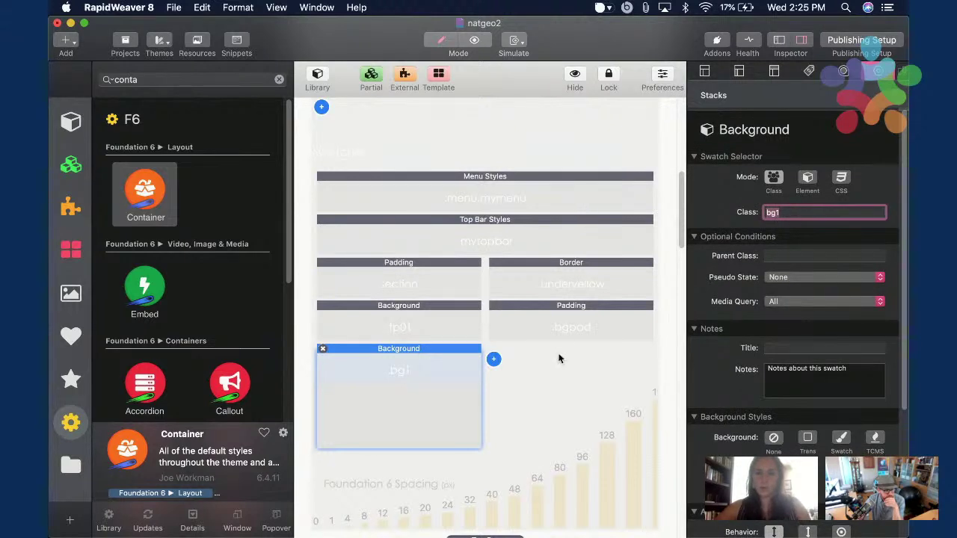
Set the bg1 swatch to an image background, and open the sources folder inside NATGEO-REMAKE in a new Finder window.
scroll(558, 359, down, 5)
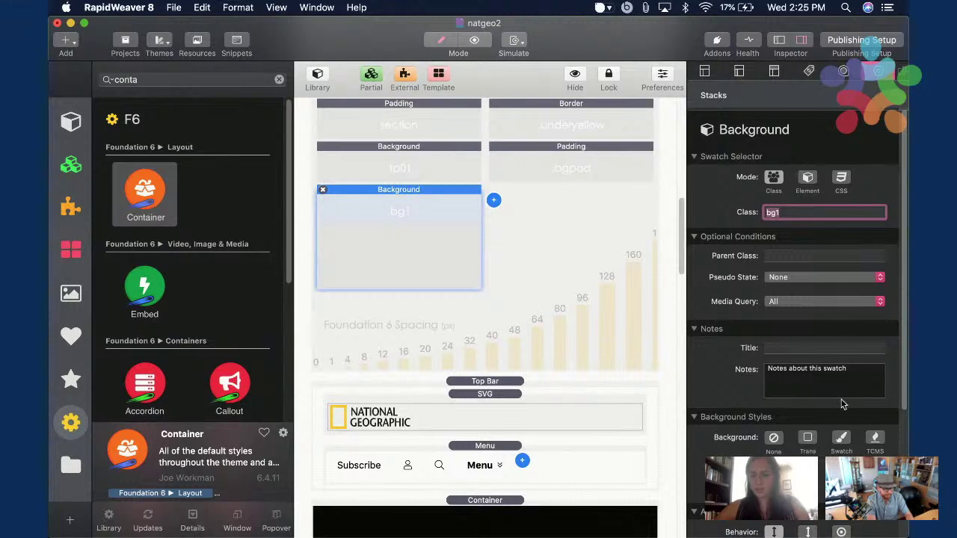
scroll(841, 374, down, 6)
key(super+Tab)
key(super+Tab)
key(super+Tab)
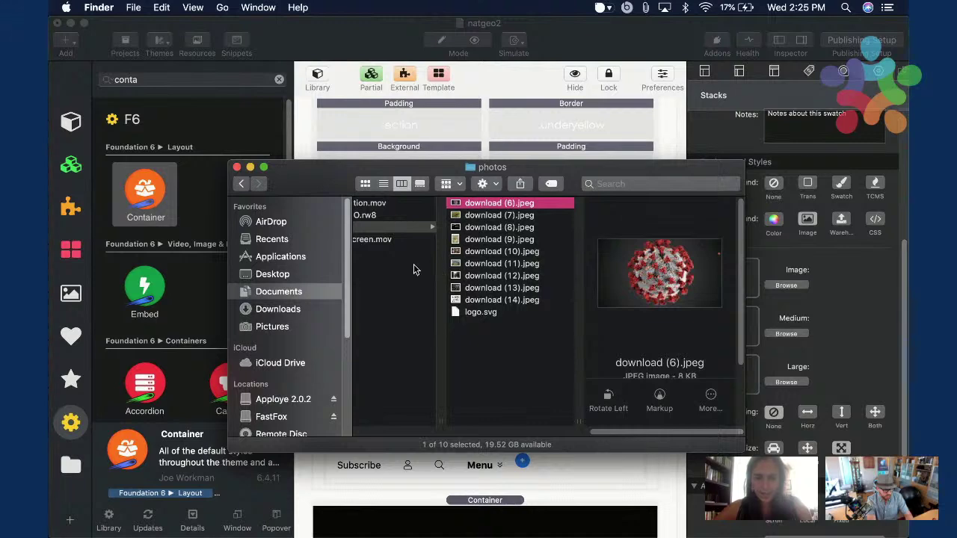
key(super+n)
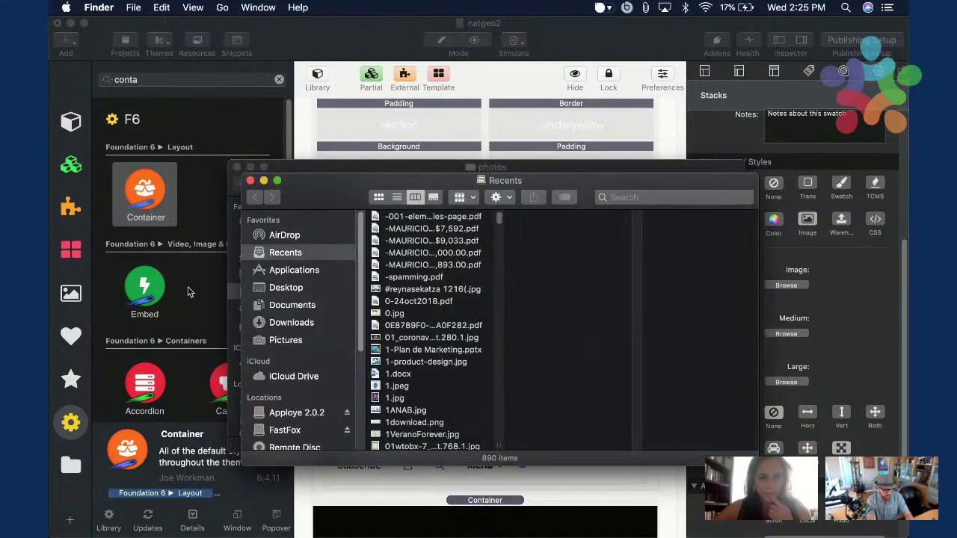
click(306, 309)
text(cl)
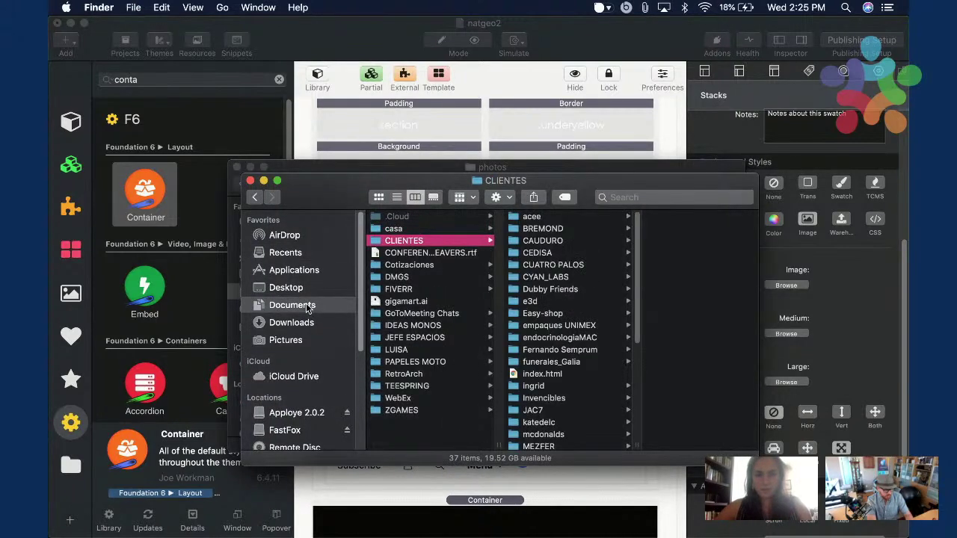
key(Right)
text(we)
key(Right)
text(na)
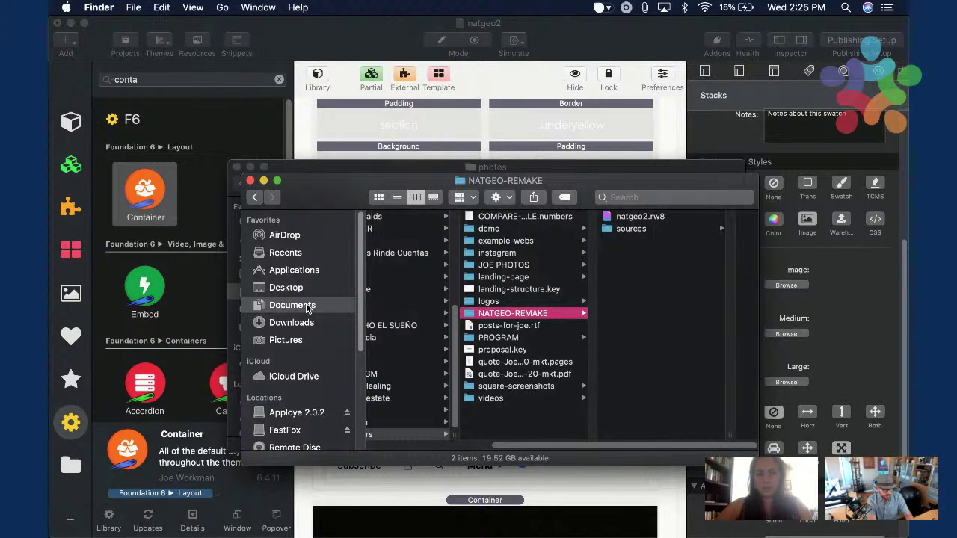
key(Right)
key(Down)
key(Right)
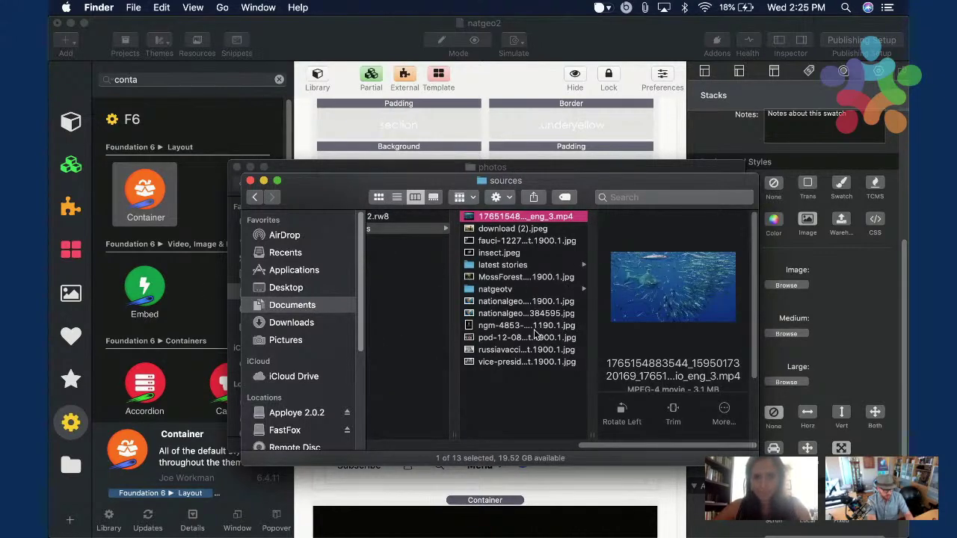
Use the vice-president 1900.1.jpg photo as the bg1 swatch's image and apply bg1 to the empty Container beside TODAY'S PICKS.
click(523, 364)
drag(525, 364, 725, 284)
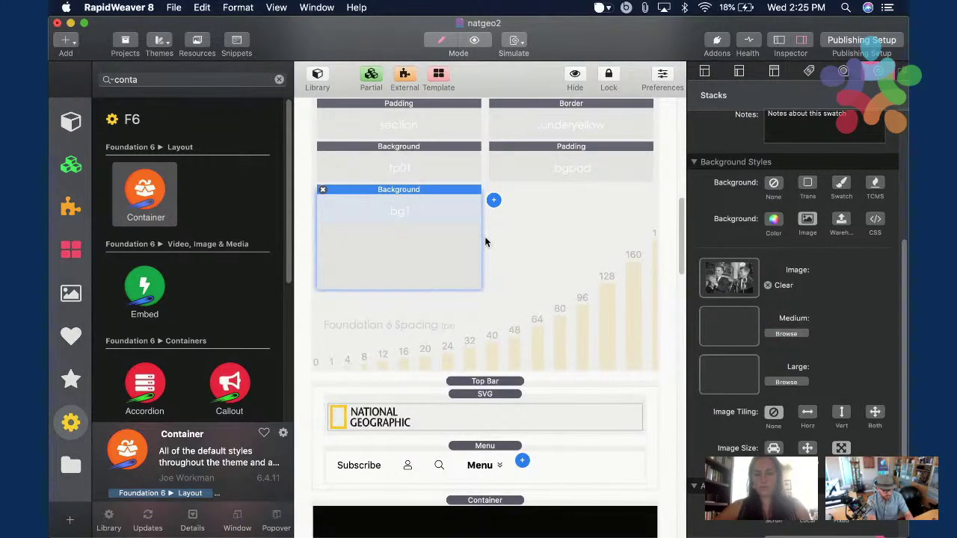
scroll(542, 303, down, 15)
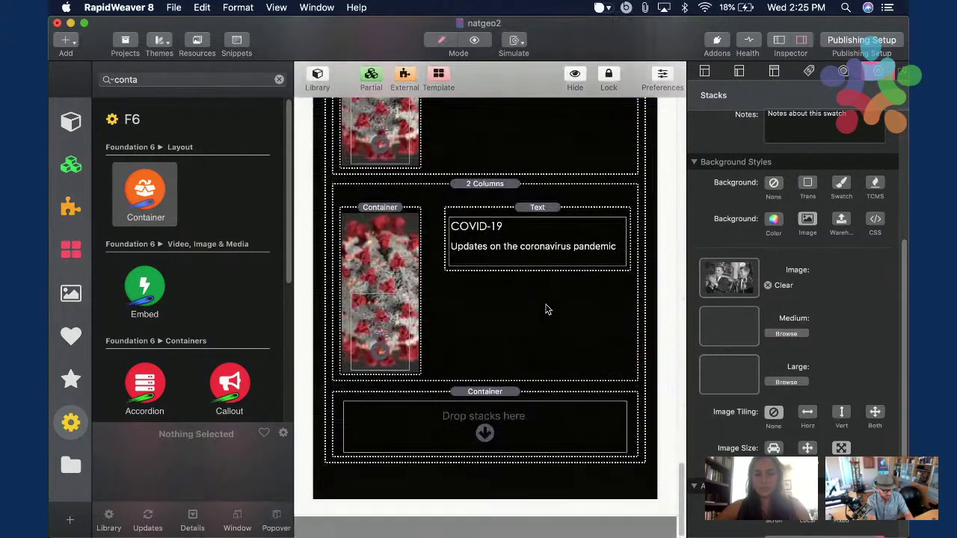
click(575, 428)
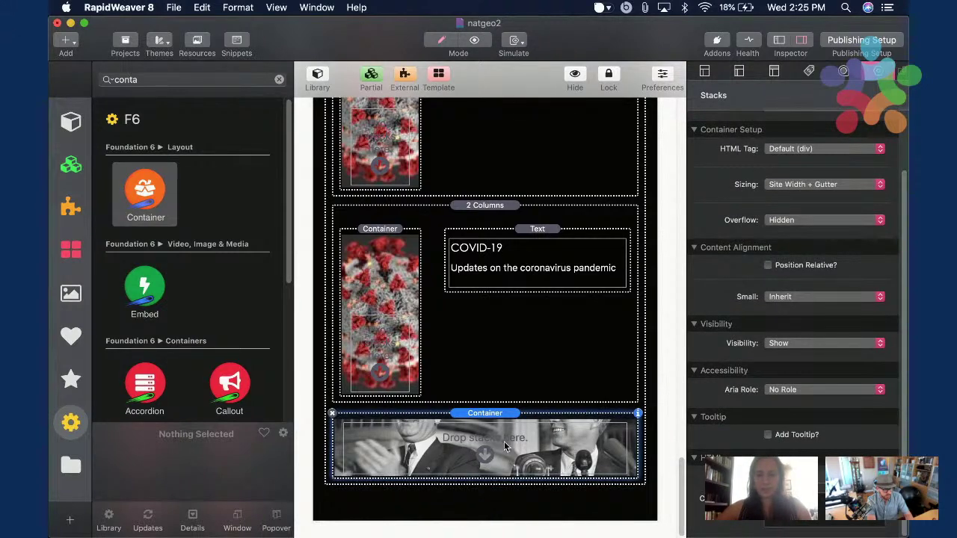
click(806, 40)
Preview the page to check the area beside the TODAY'S PICKS list, and return to editing.
key(super+r)
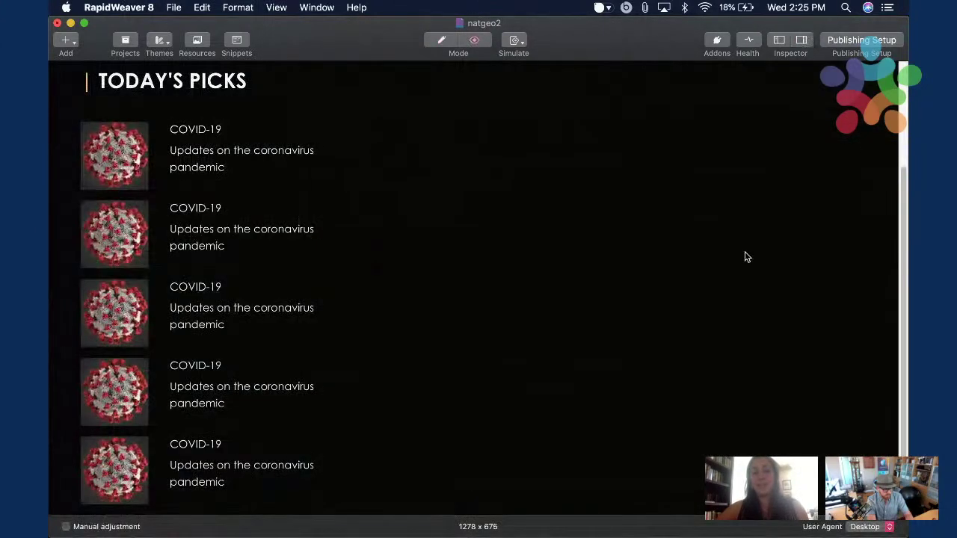
scroll(612, 144, up, 4)
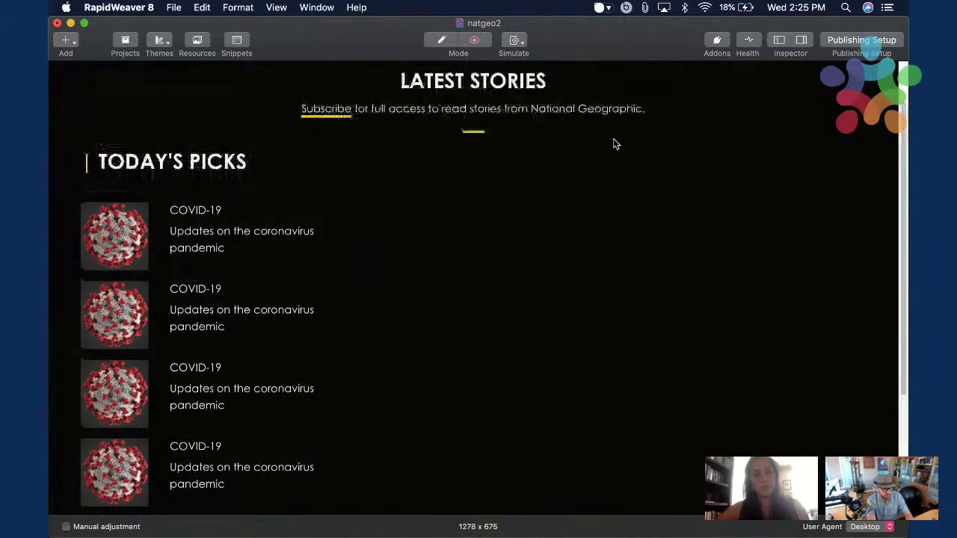
key(super+r)
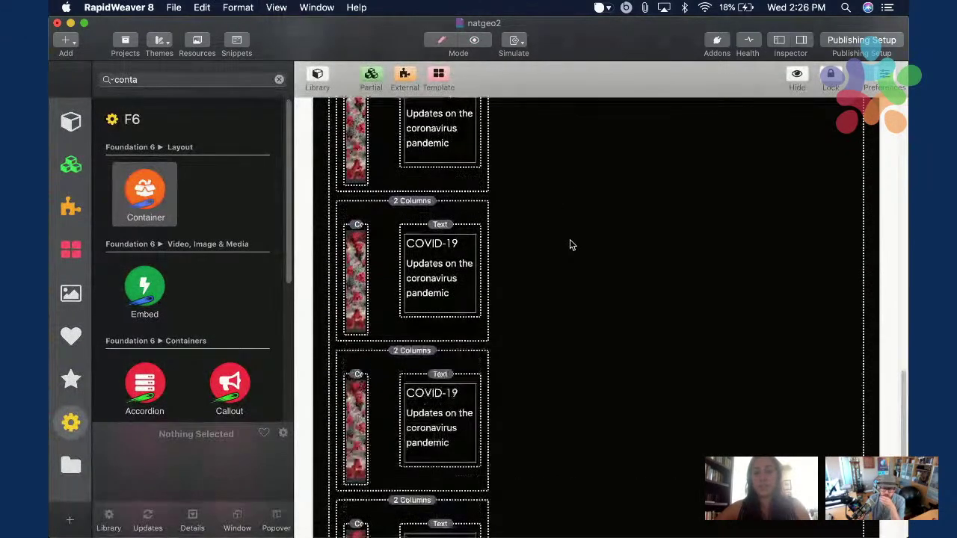
Find the Header stack in the library and place one inside the Container with the vice-president photo.
click(179, 78)
key(super+a)
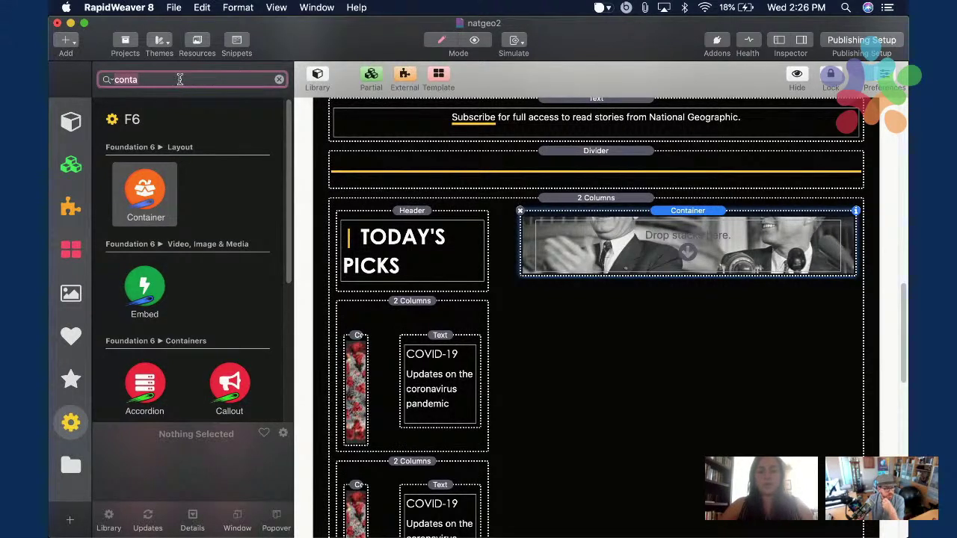
text(head)
drag(224, 185, 557, 259)
Check the featured story's text lines on nationalgeographic.com in Chrome, and make two copies of the new Header in RapidWeaver's photo Container.
key(super+Tab)
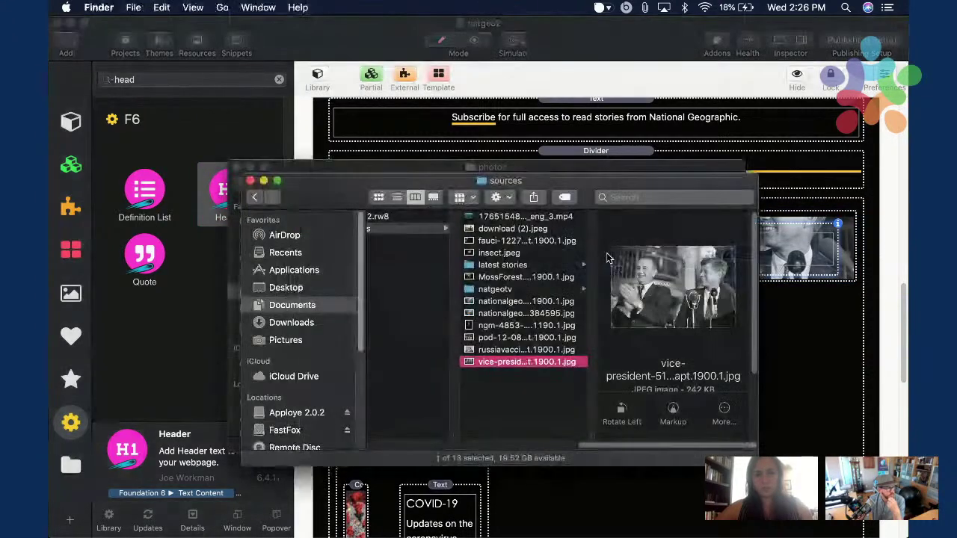
key(super+Tab)
key(super+Tab)
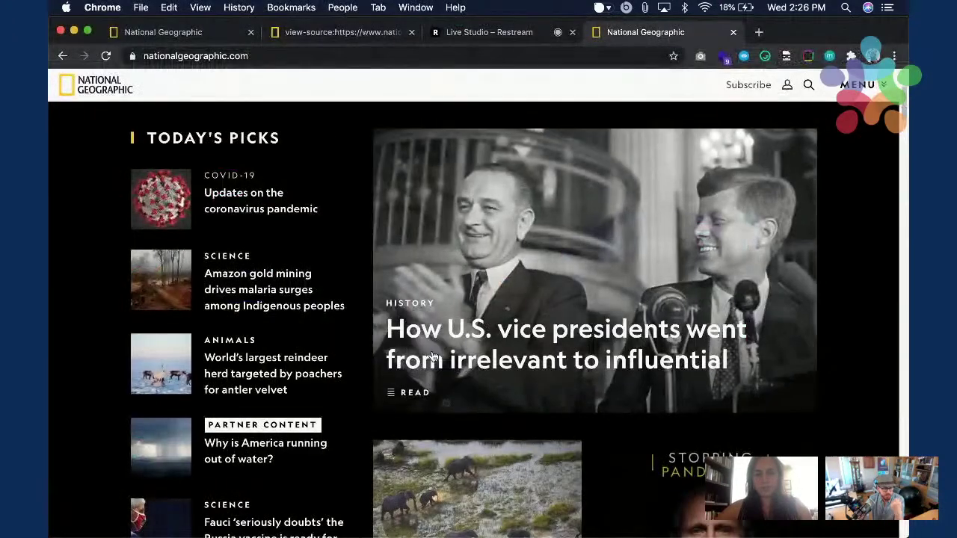
key(super+Tab)
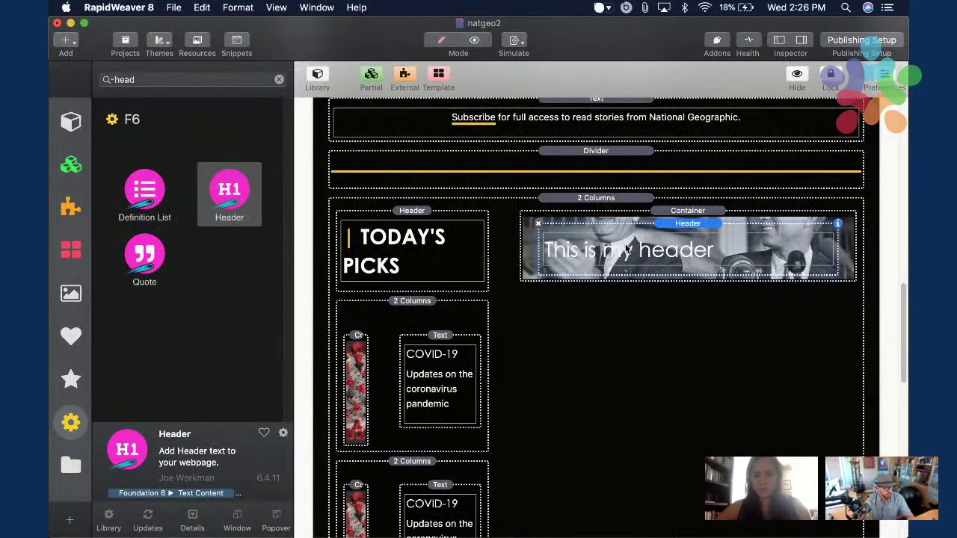
key(super+c)
key(super+v)
key(super+v)
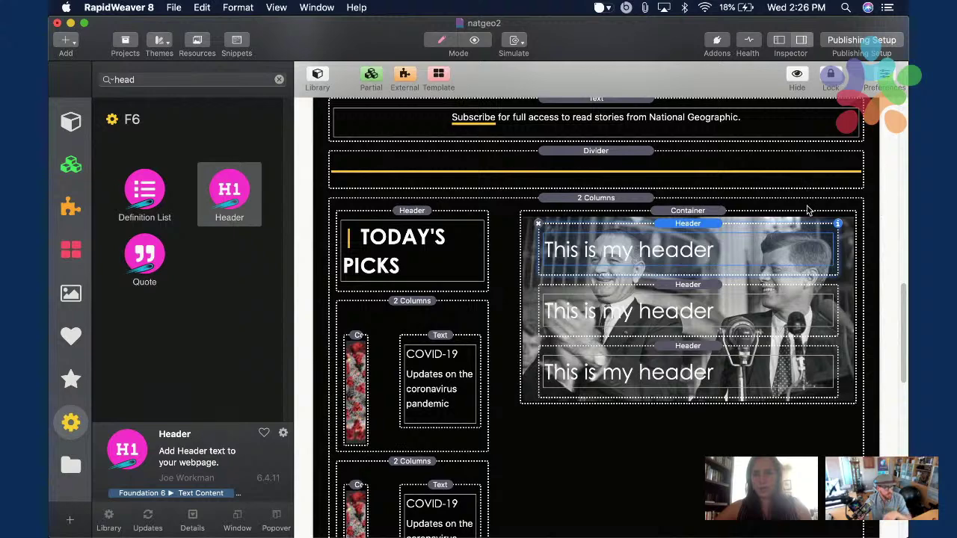
Set the first and third Headers in the photo Container to size H6 - Tiny and select the middle Header.
click(790, 40)
click(822, 219)
click(576, 373)
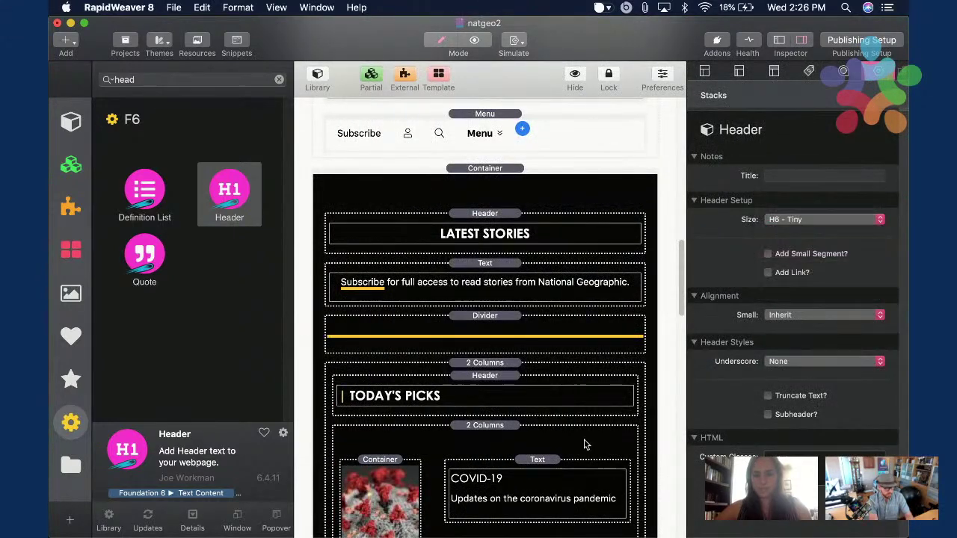
scroll(580, 373, down, 10)
scroll(586, 338, down, 5)
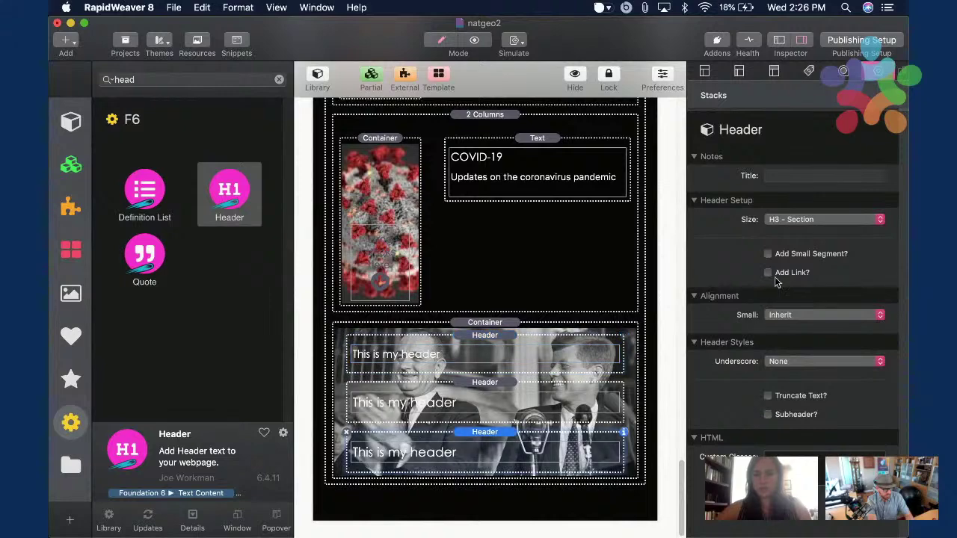
click(790, 221)
click(792, 253)
click(438, 411)
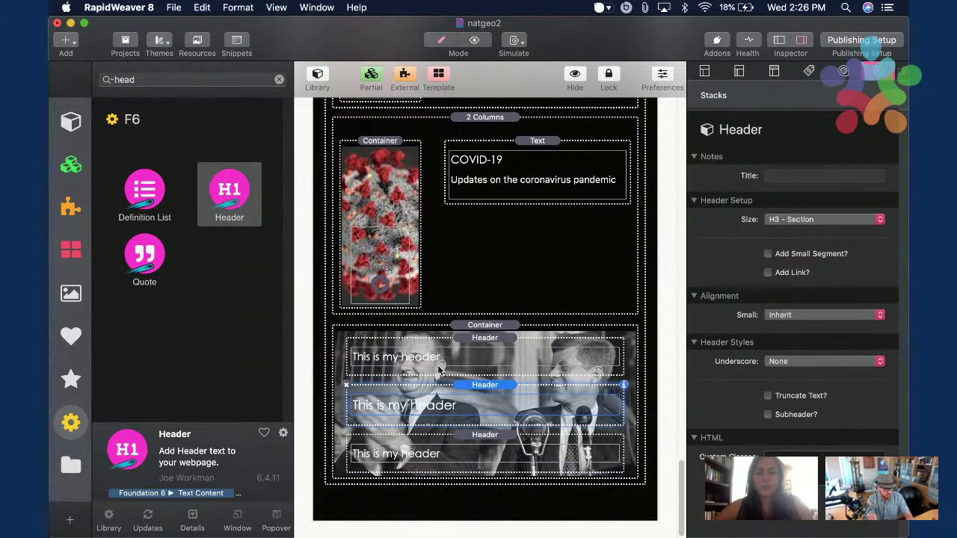
Check the featured headline on nationalgeographic.com in Chrome, and replace the middle Header's text in RapidWeaver with "How U.S. vice presidents went from".
key(super+Tab)
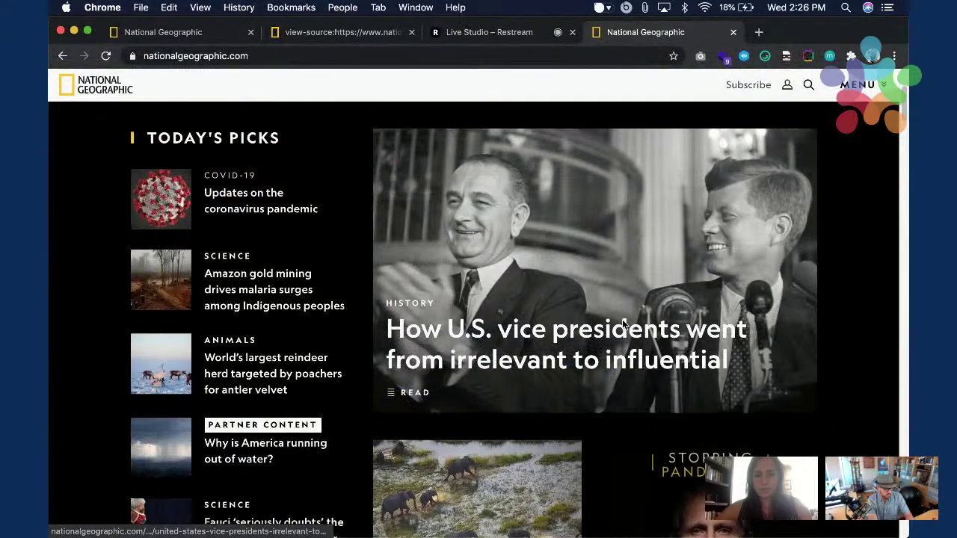
key(super+Tab)
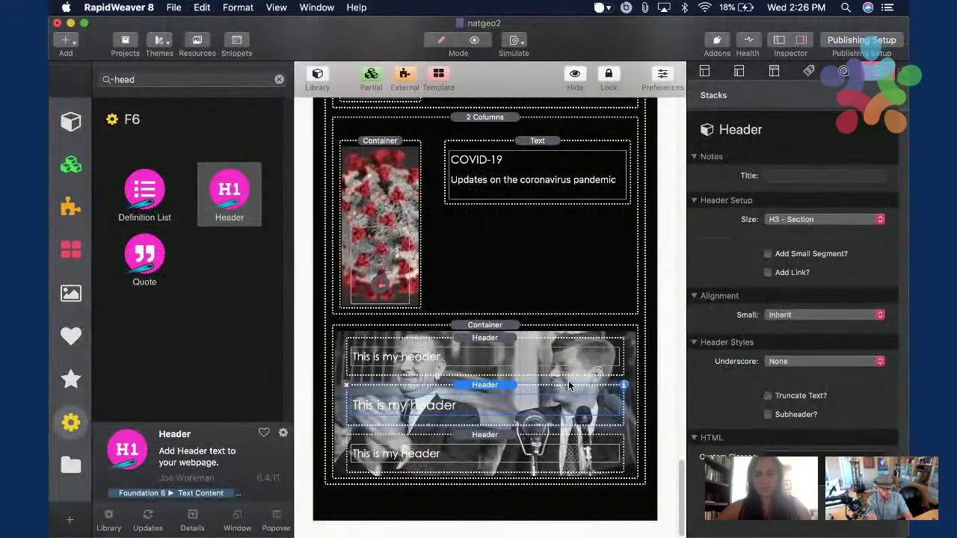
key(super+Tab)
key(super+Tab)
double_click(501, 410)
text(H)
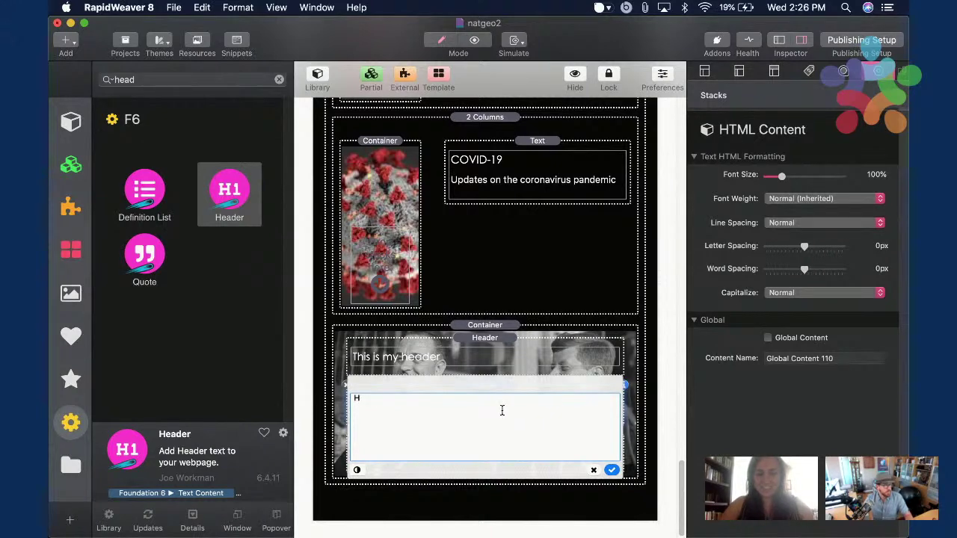
text(ow U.S.)
key(super+Tab)
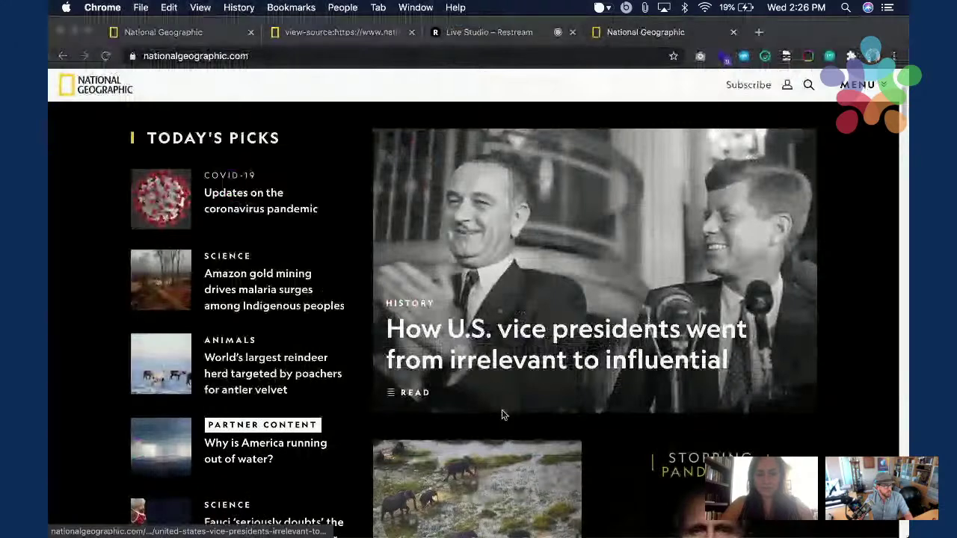
key(super+Tab)
text(vice p)
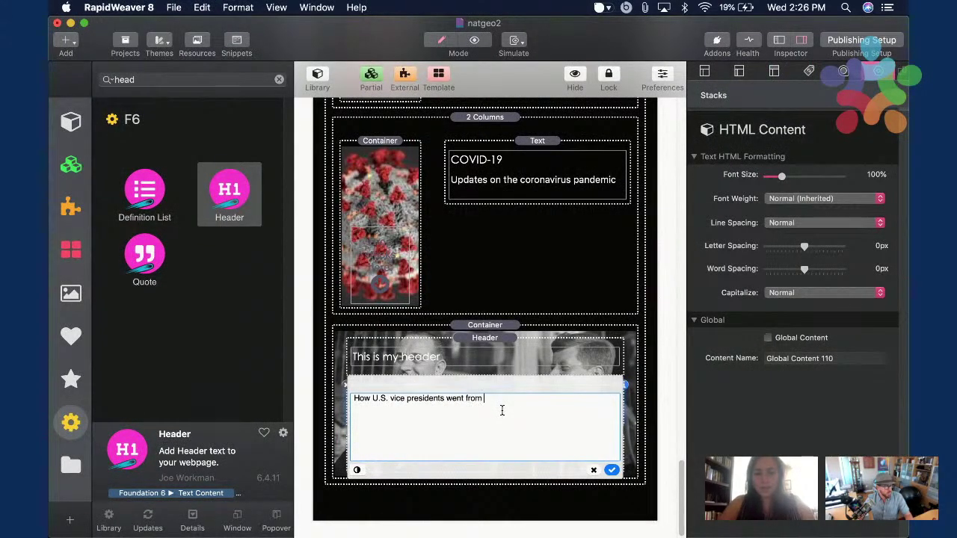
Compare the headline's line break in Chrome, then in RapidWeaver remove the trailing "from" and insert a <br> tag on a new line.
key(super+Tab)
key(super+Tab)
key(BackSpace)
key(BackSpace)
key(BackSpace)
key(BackSpace)
key(BackSpace)
key(BackSpace)
key(Return)
text(<bra)
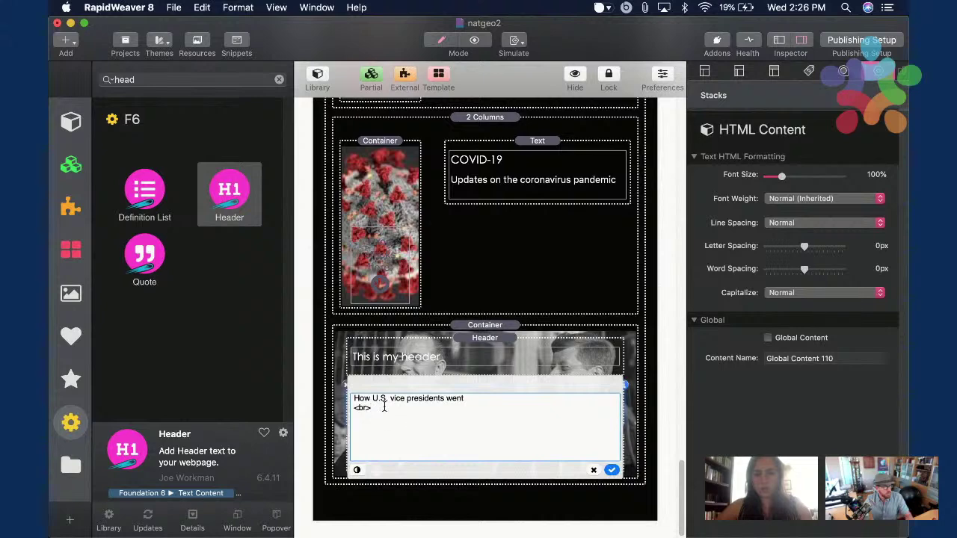
Check the second headline line in Chrome, and add "from irrelevant to influential" after the <br> tag in RapidWeaver, applying the text.
key(super+Tab)
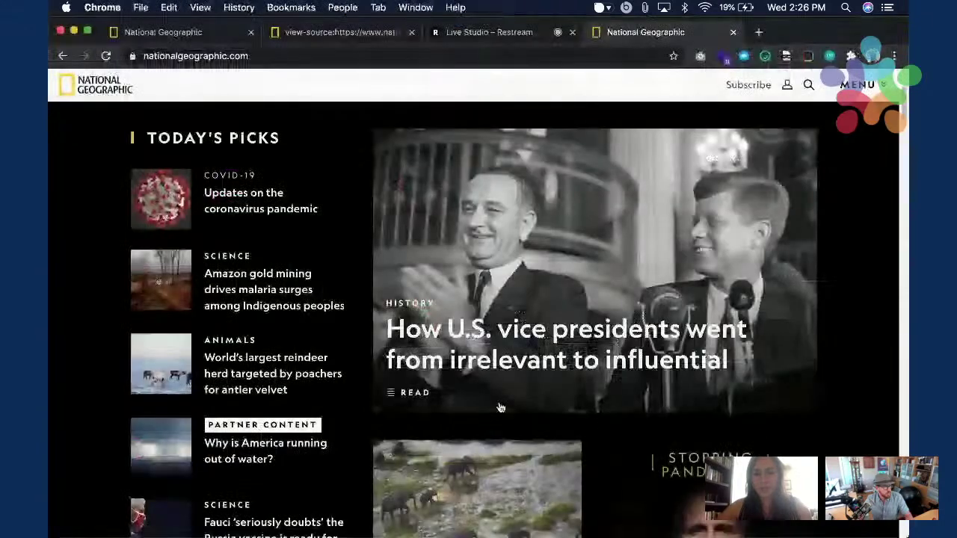
key(super+Tab)
text(from )
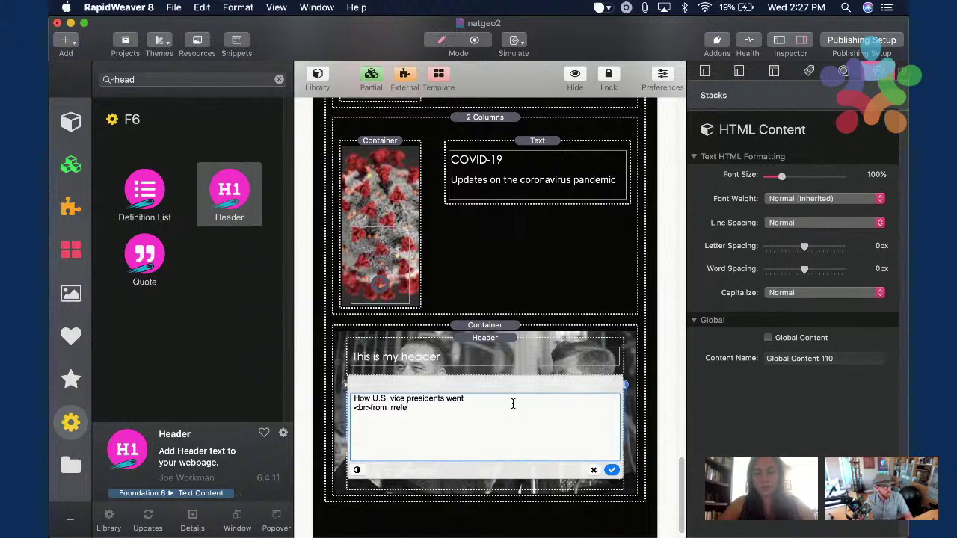
text(irrelevant to influential)
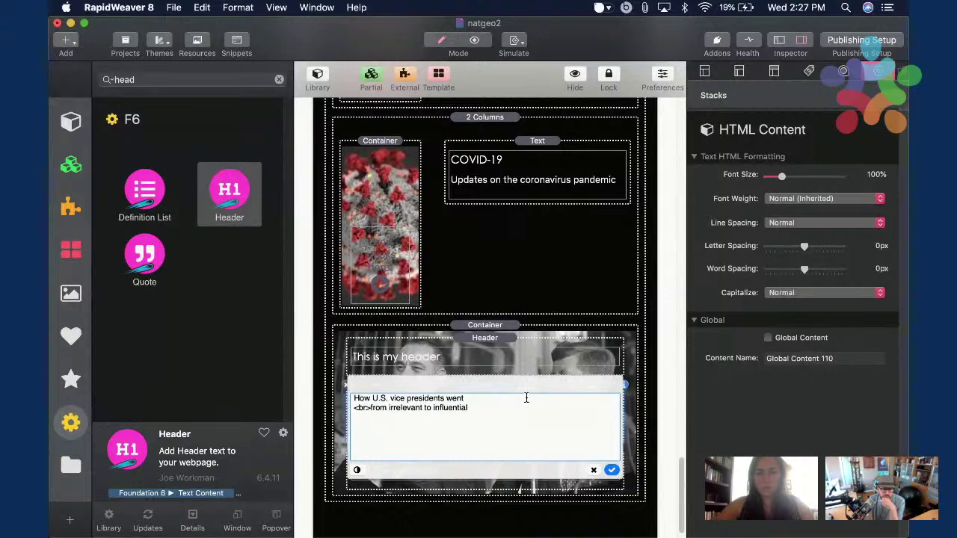
click(534, 305)
click(486, 422)
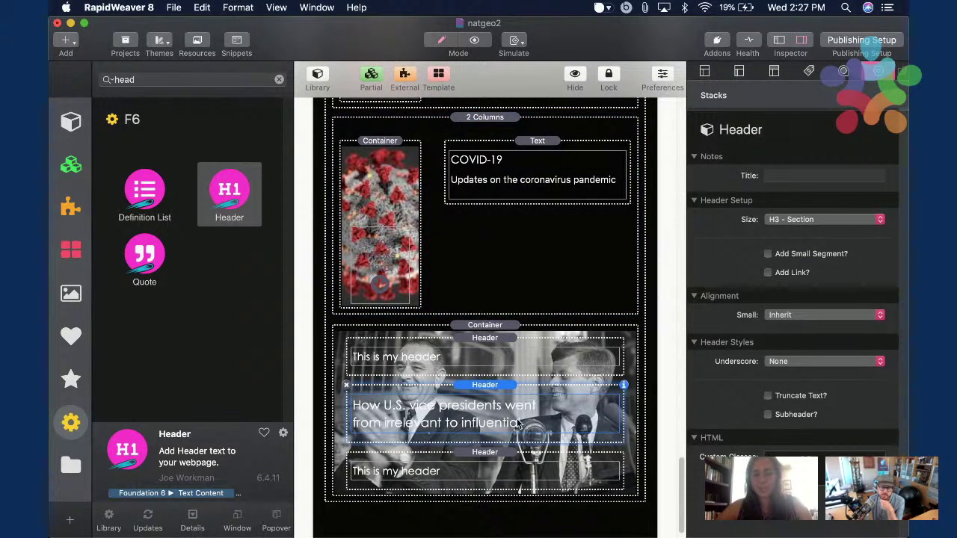
Apply the headline without its <br> tag to compare the wrapping, and put the tag back before "from irrelevant to influential".
double_click(520, 423)
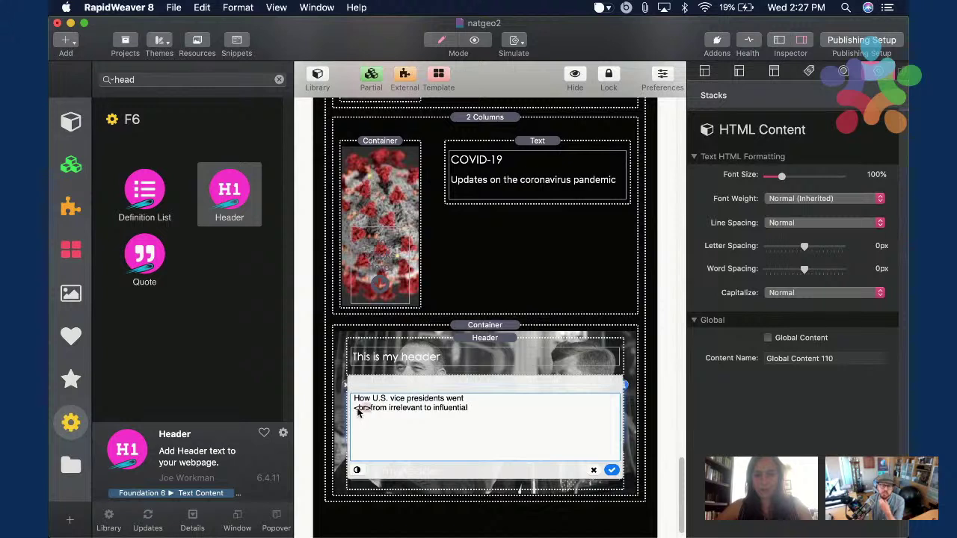
key(BackSpace)
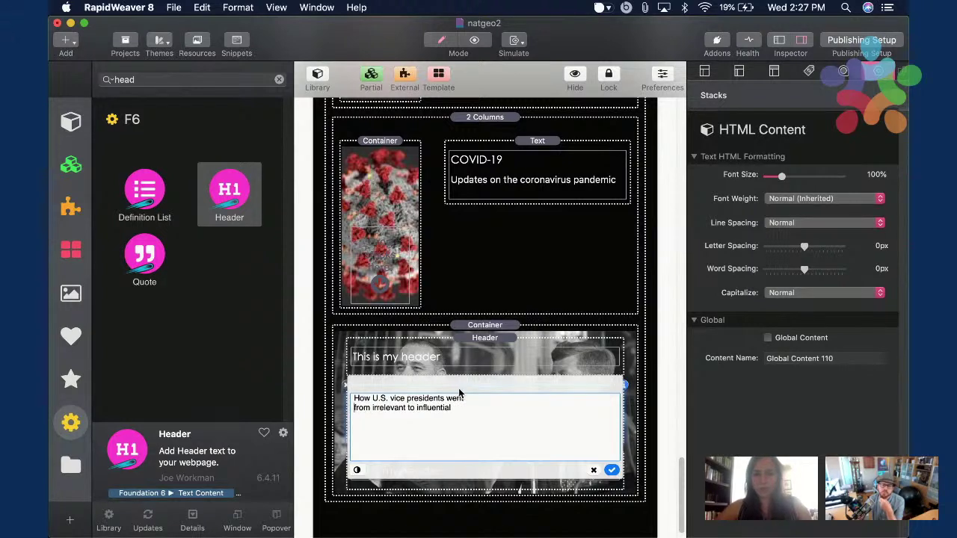
click(501, 364)
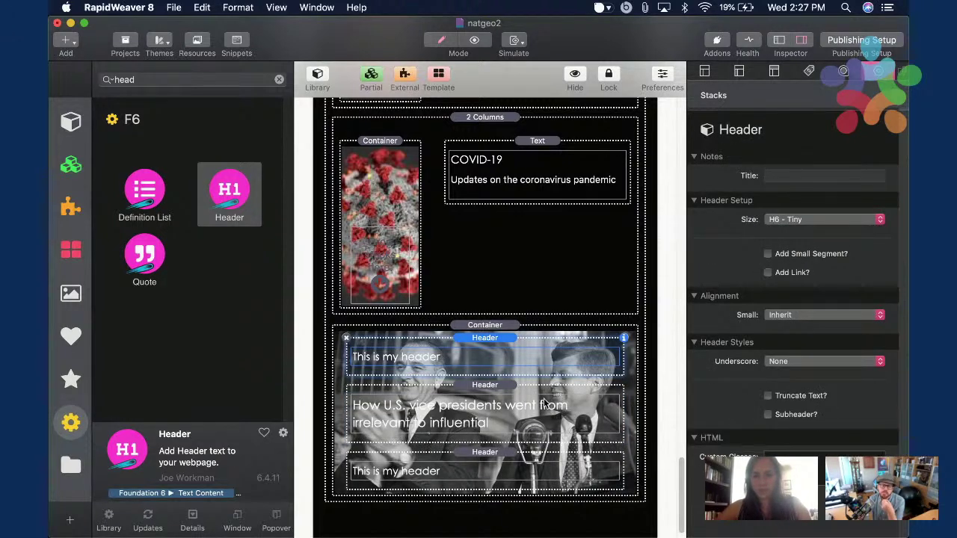
click(426, 429)
double_click(430, 427)
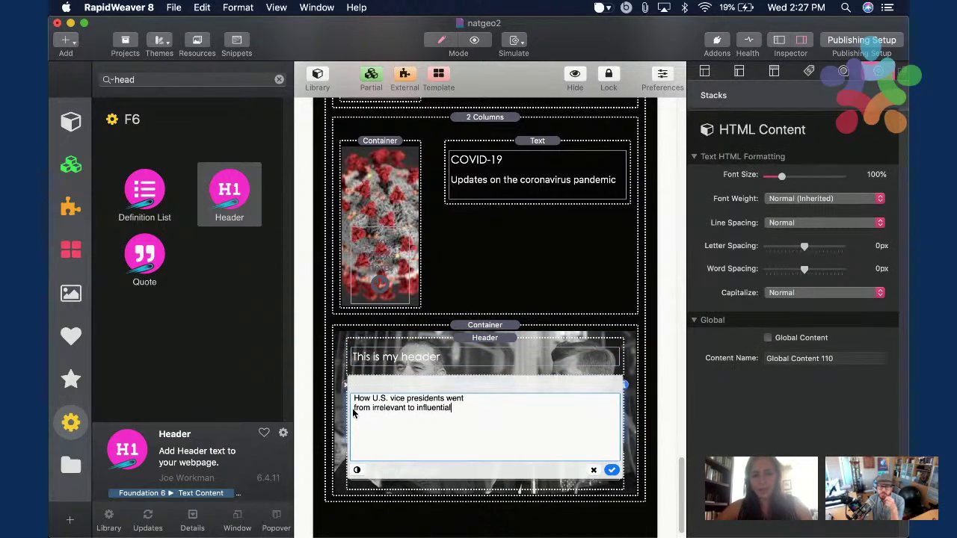
text(<br>)
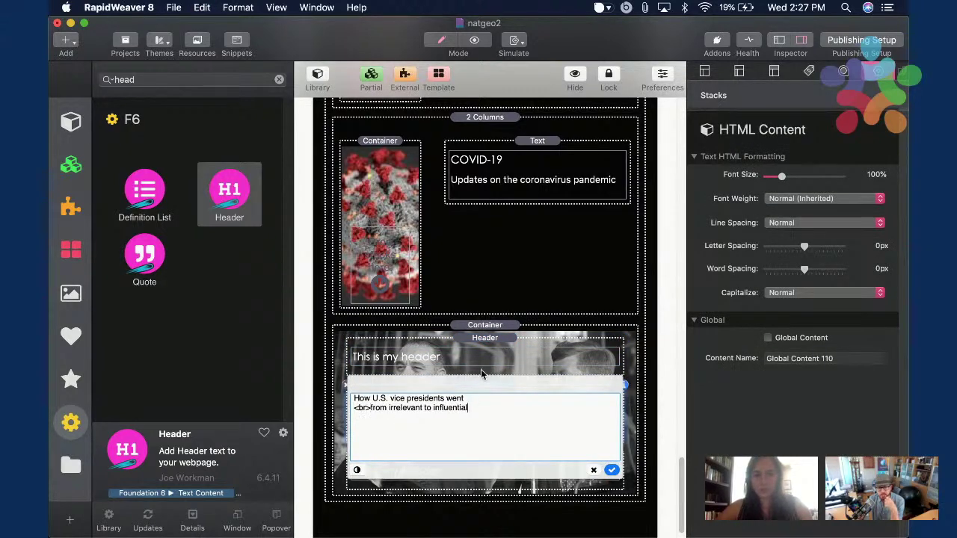
click(612, 470)
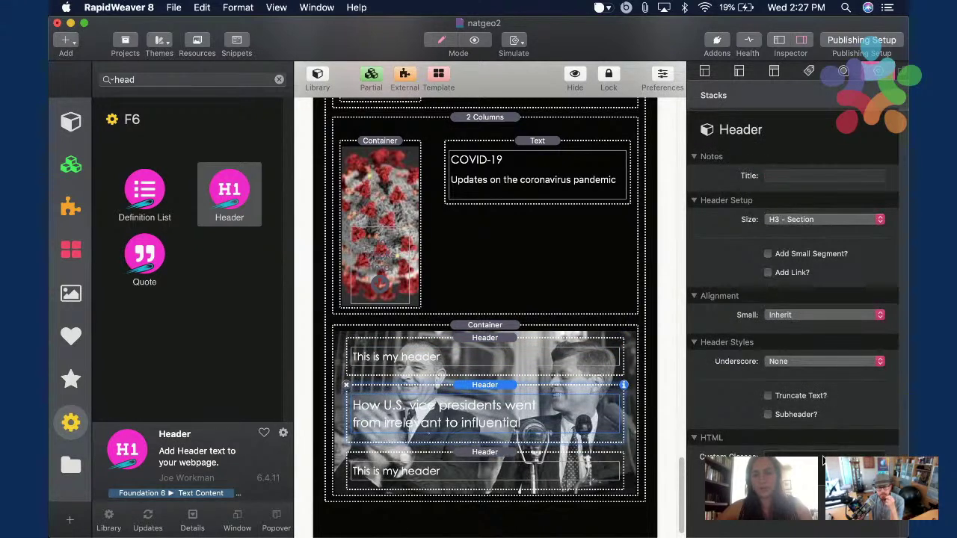
Give the middle headline Header the custom class font-bold.
click(823, 457)
text(font-bold)
key(Return)
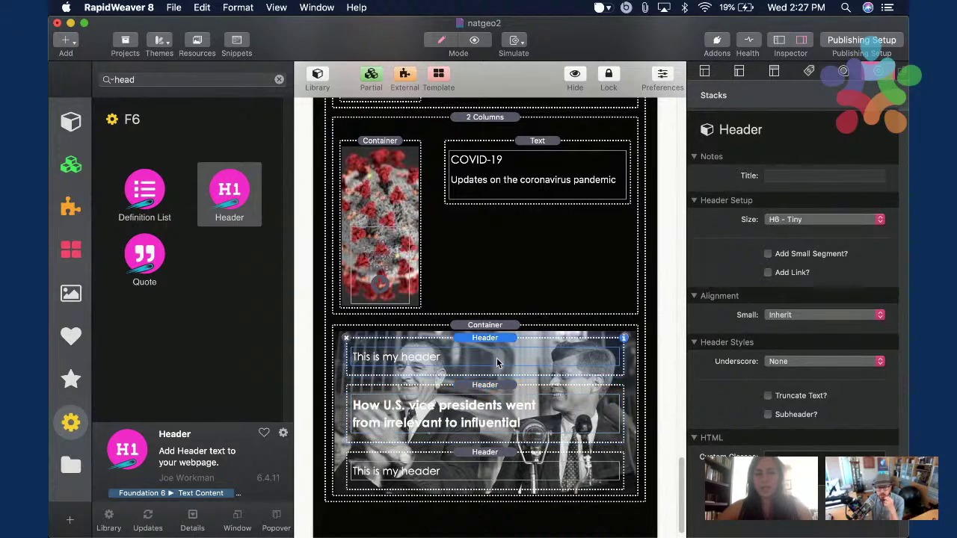
Check the story's category label in Chrome, and replace the first Header's text in RapidWeaver with HISTORY.
key(super+Tab)
key(super+Tab)
double_click(439, 359)
text(HIS)
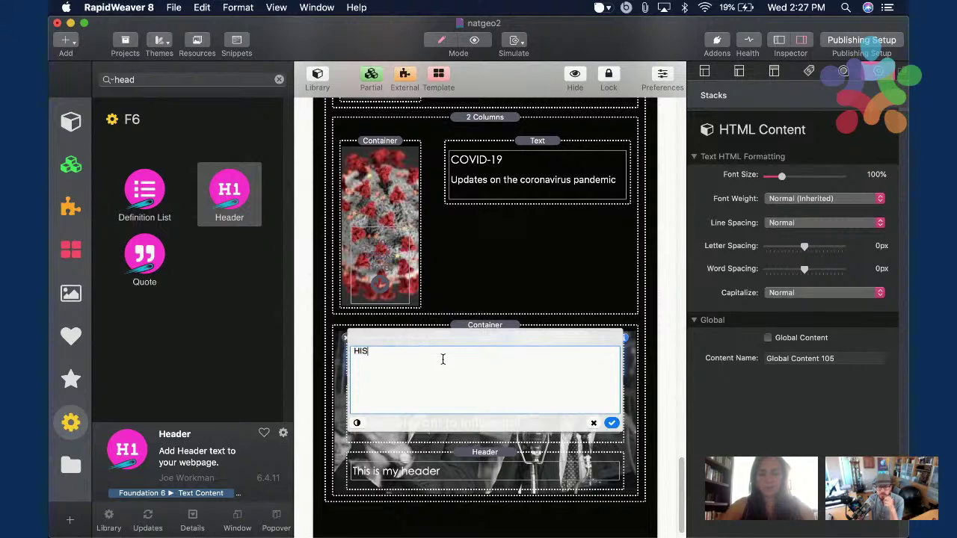
text(TORY)
Check the line below the headline in Chrome, and replace the third Header's text in RapidWeaver with READ.
double_click(468, 471)
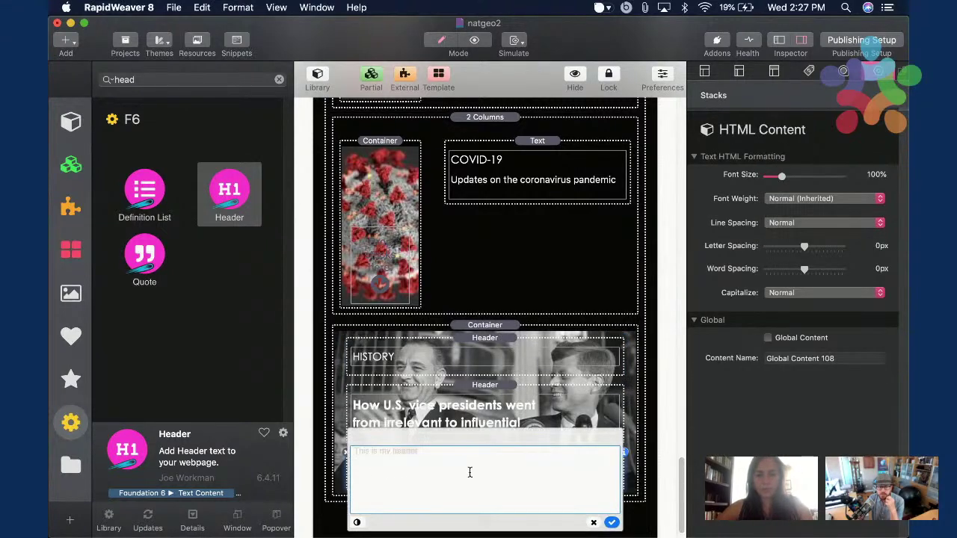
key(super+Tab)
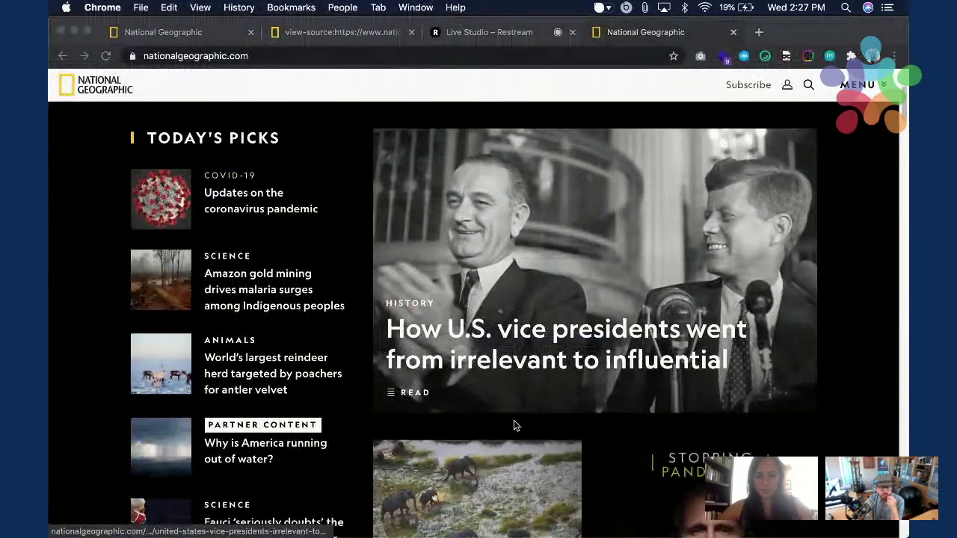
key(super+Tab)
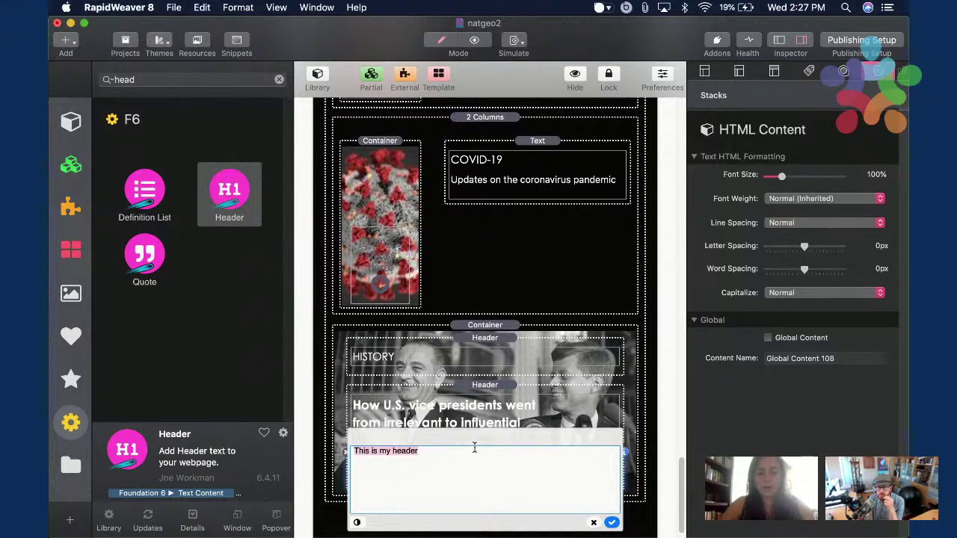
text(READ)
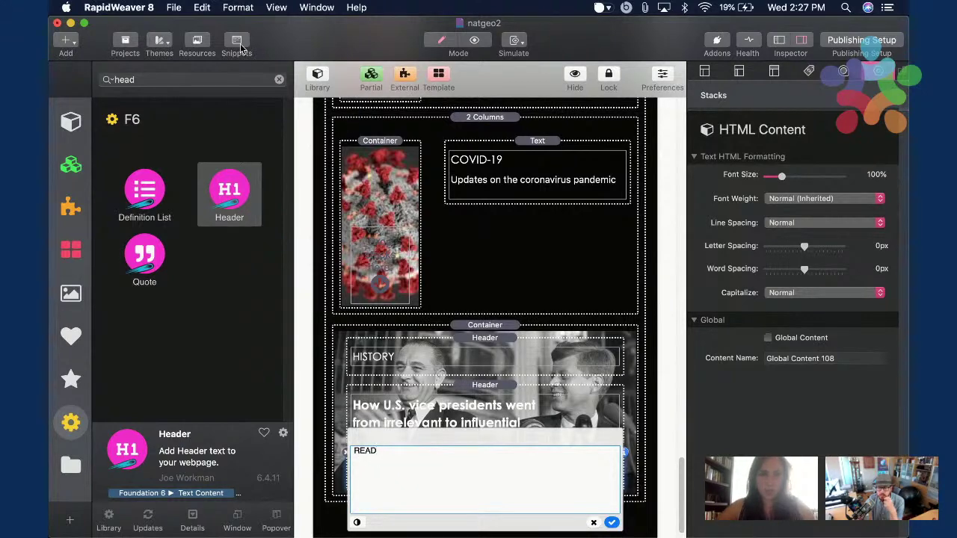
Insert the FONT AWESOME snippet's icon code before READ, change its icon class to fa-hamburger, and apply the text.
click(236, 42)
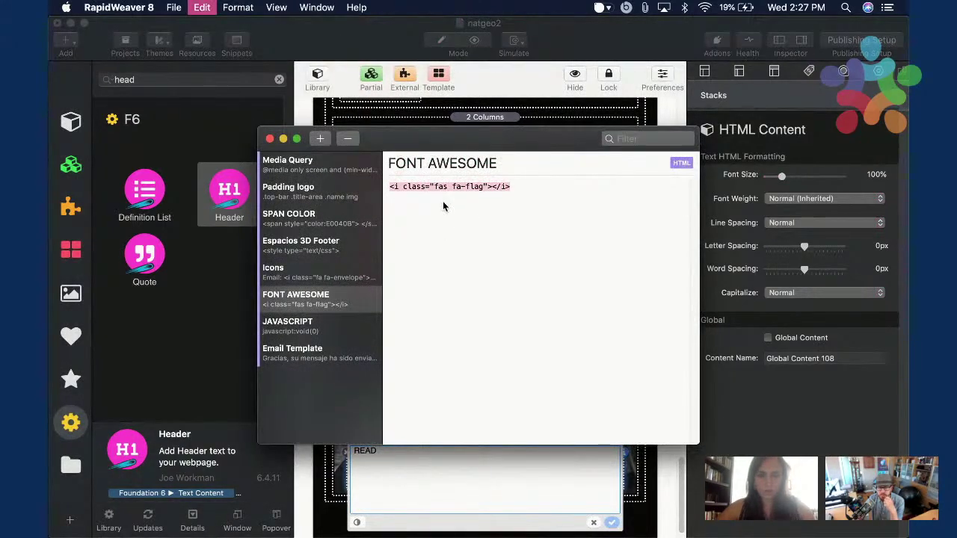
click(270, 138)
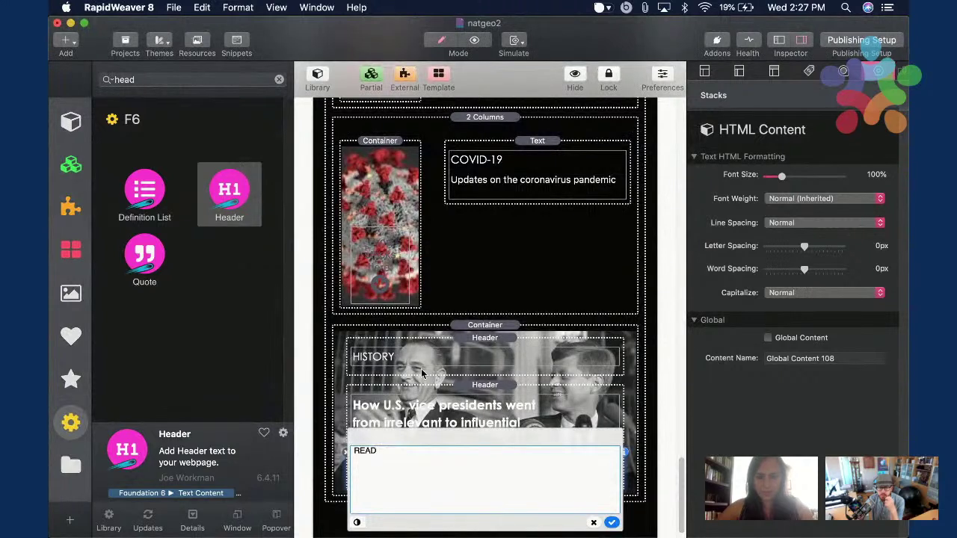
text(<i class="fas fa-flag"></i>)
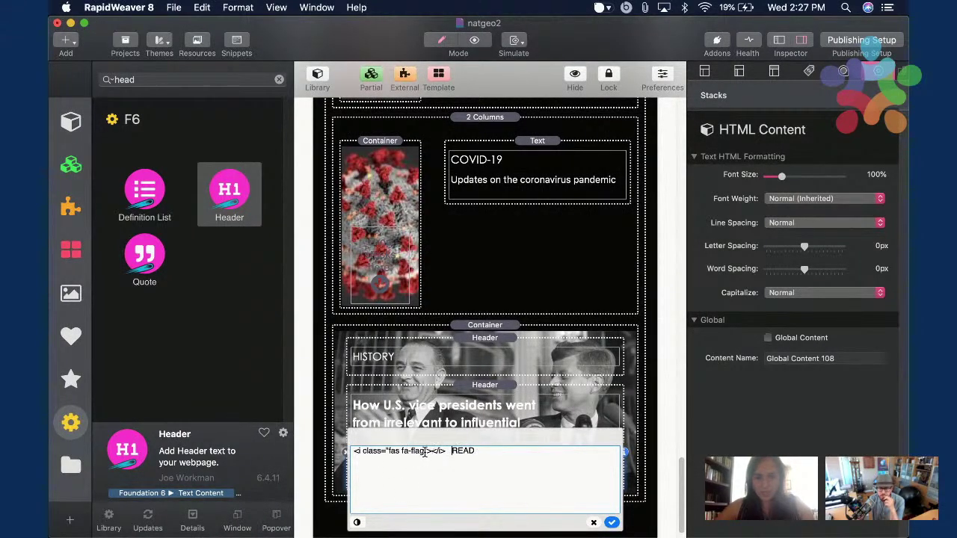
text(hamburger)
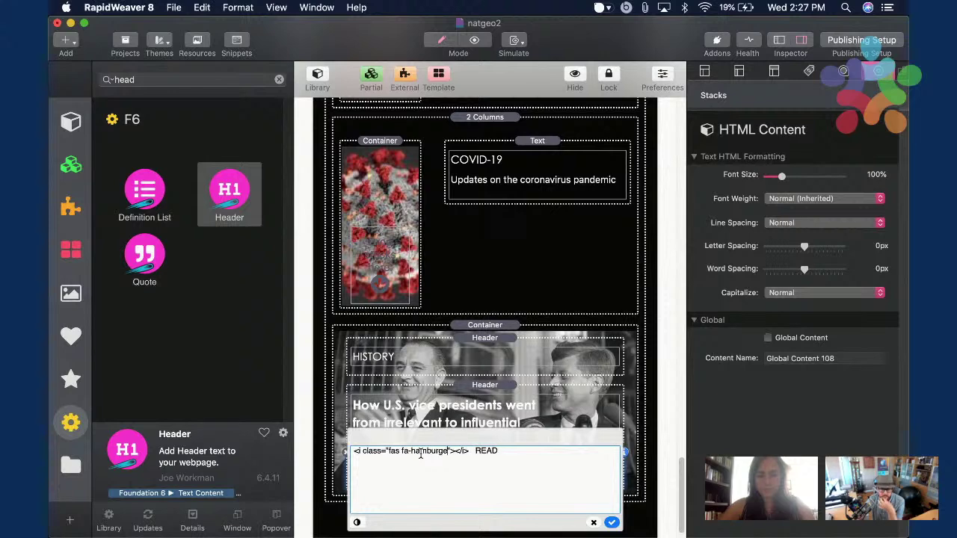
click(471, 417)
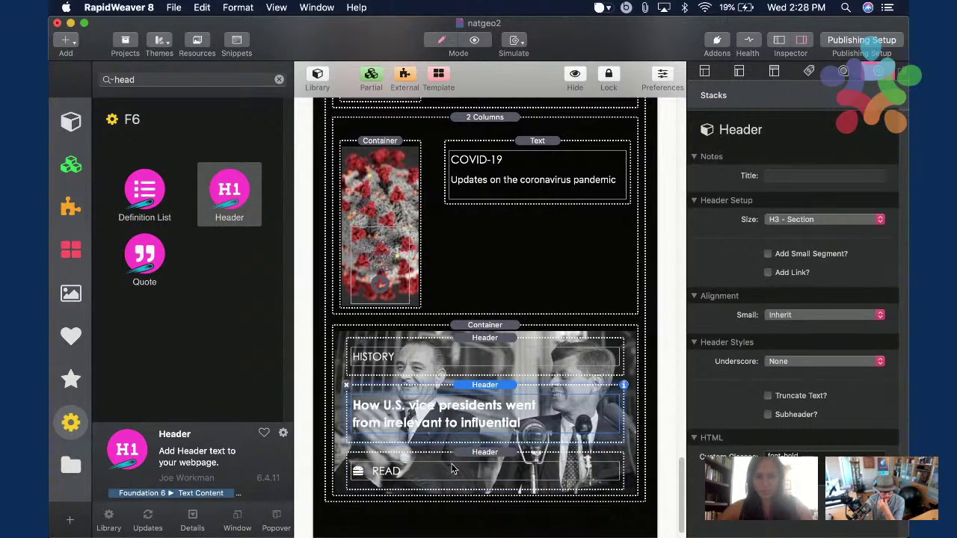
Change the icon class in the READ Header's code to fa-menu and apply the text.
click(407, 473)
double_click(407, 474)
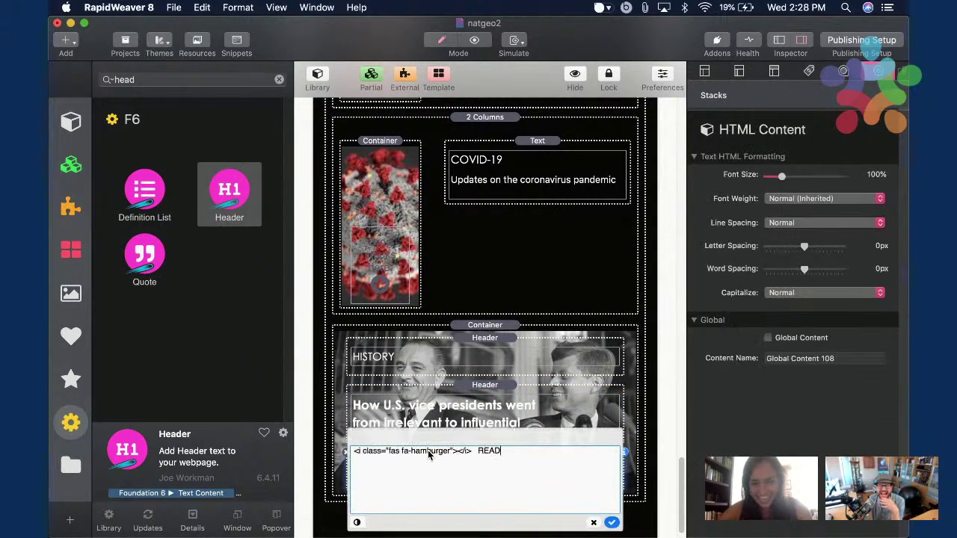
click(501, 443)
double_click(409, 457)
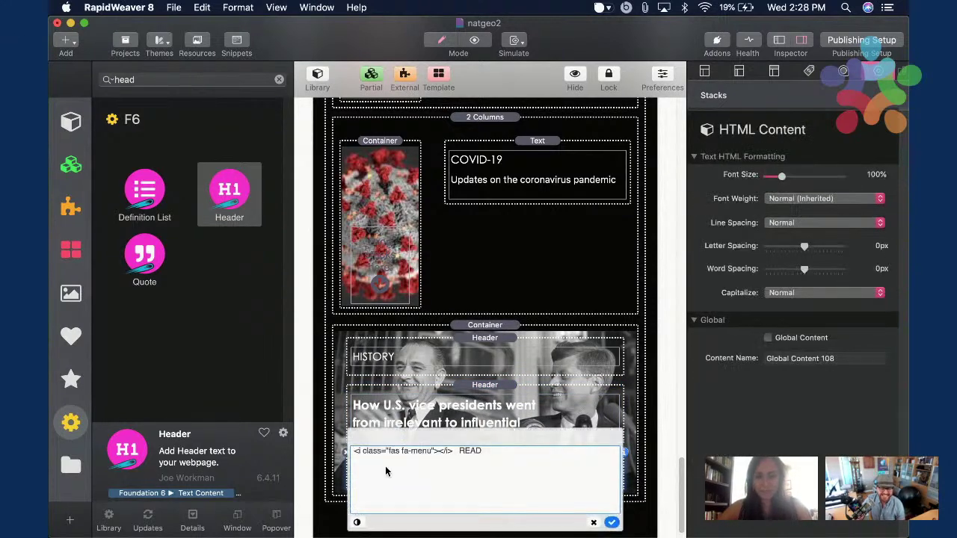
click(457, 417)
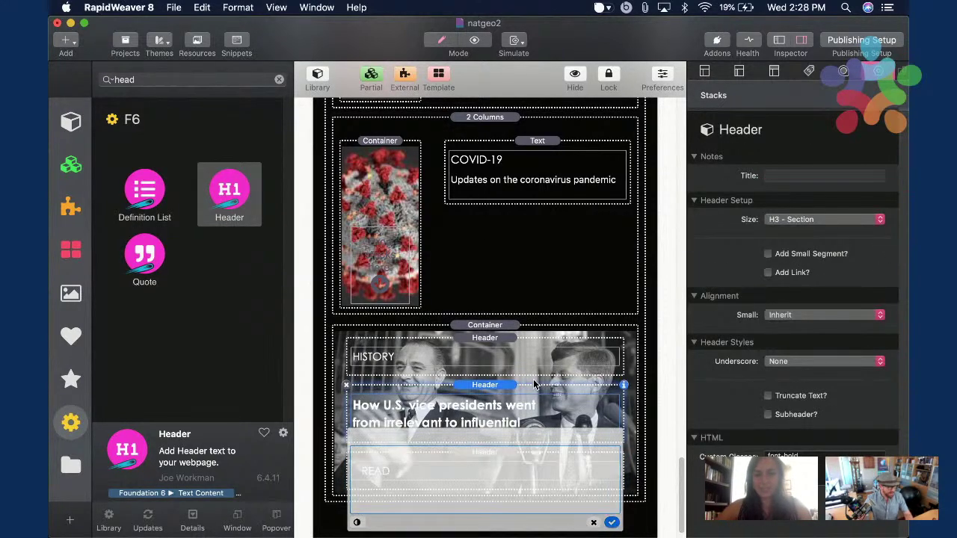
Check the code behind the READ text in the NATGEO project's featured story and close its editor.
key(ctrl+Down)
click(638, 237)
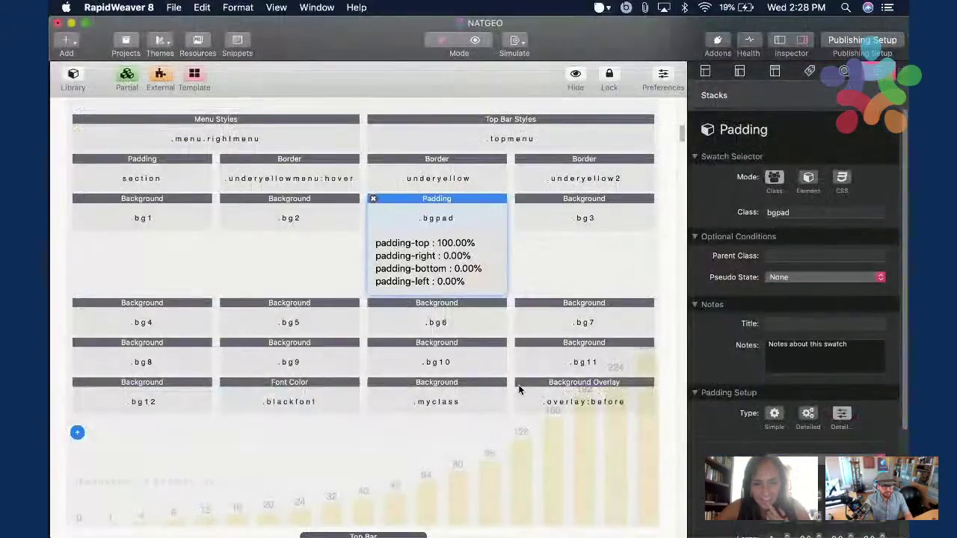
scroll(431, 351, down, 12)
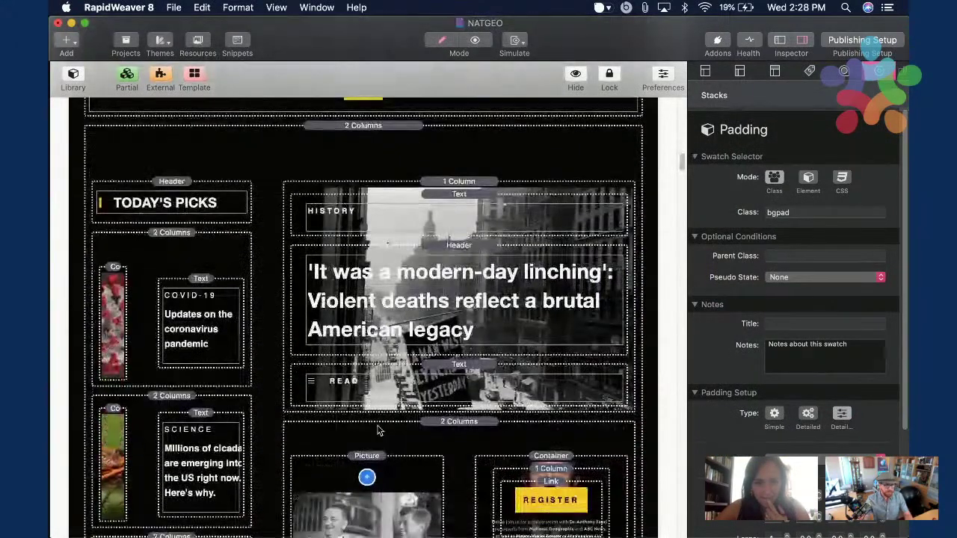
click(389, 389)
scroll(390, 390, down, 2)
click(389, 395)
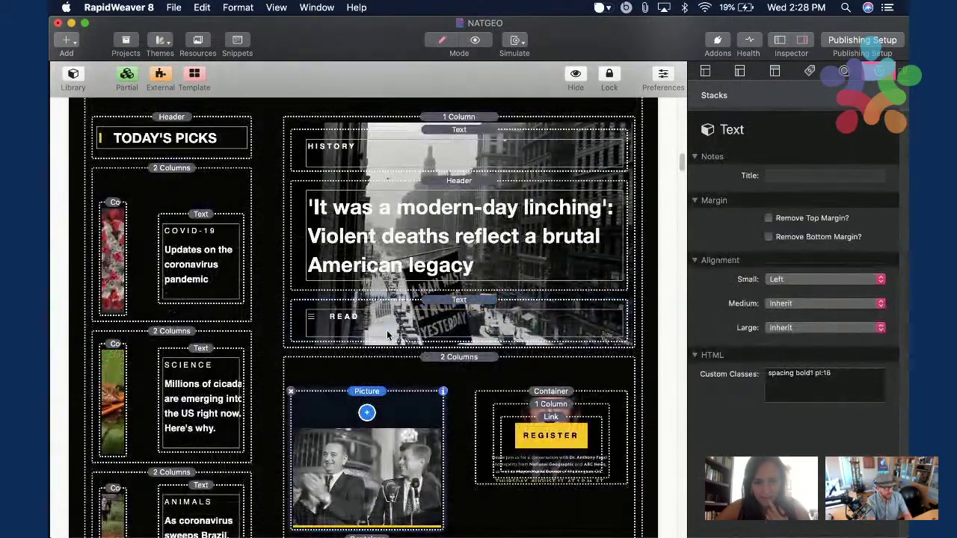
click(374, 329)
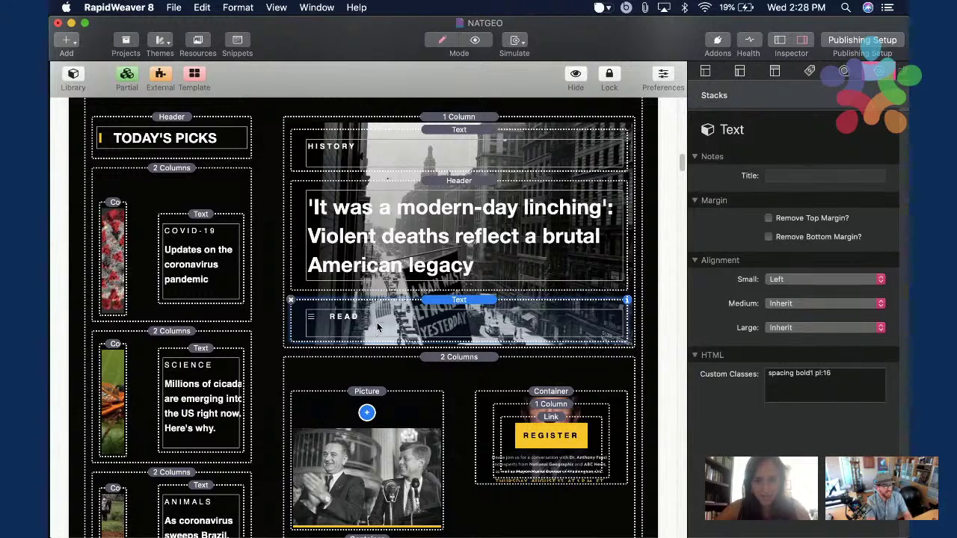
double_click(354, 320)
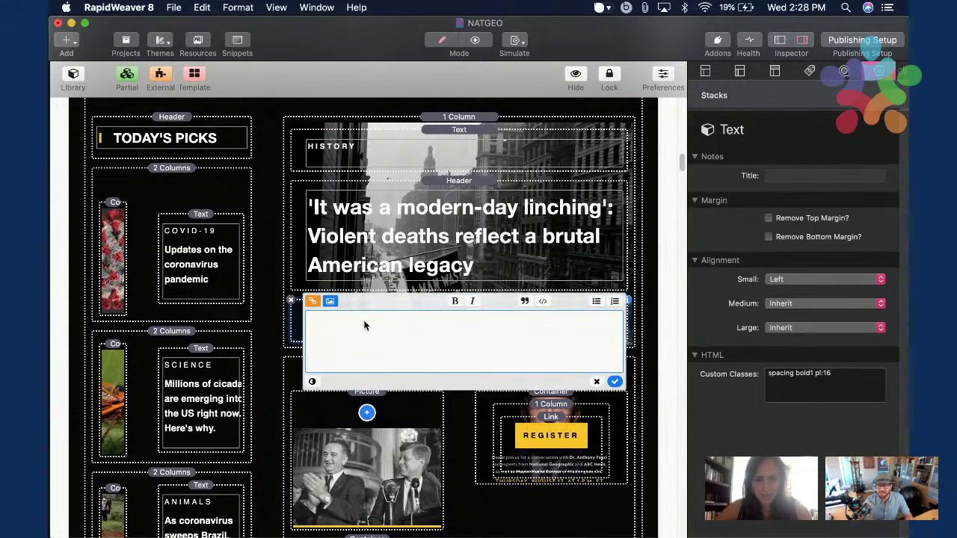
click(435, 270)
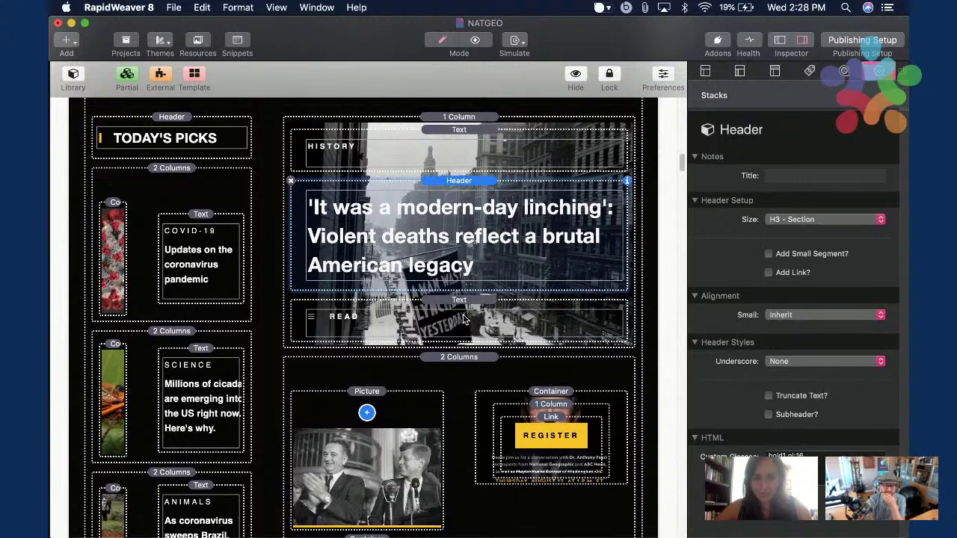
Change the icon class in natgeo2's READ Header code to fa-bars and apply the text.
key(ctrl+Down)
click(316, 233)
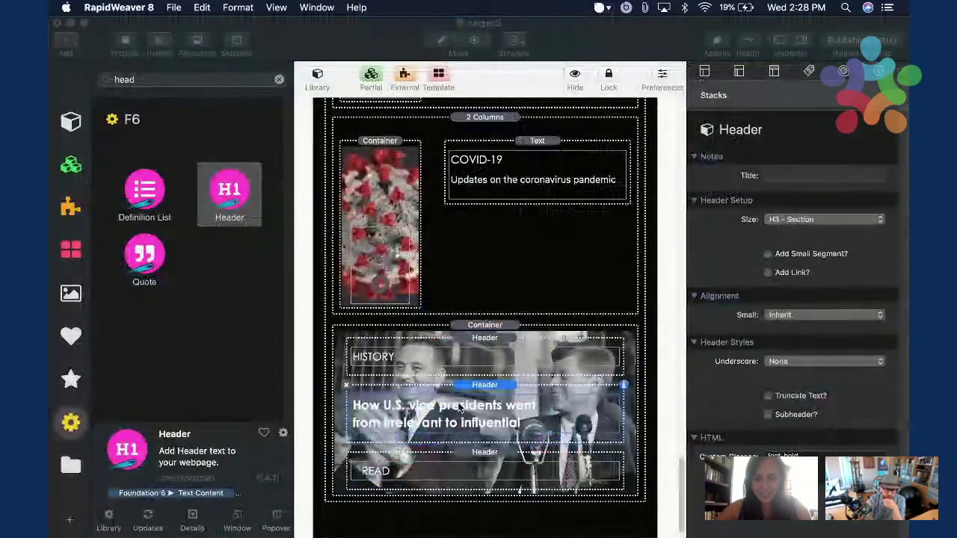
double_click(401, 469)
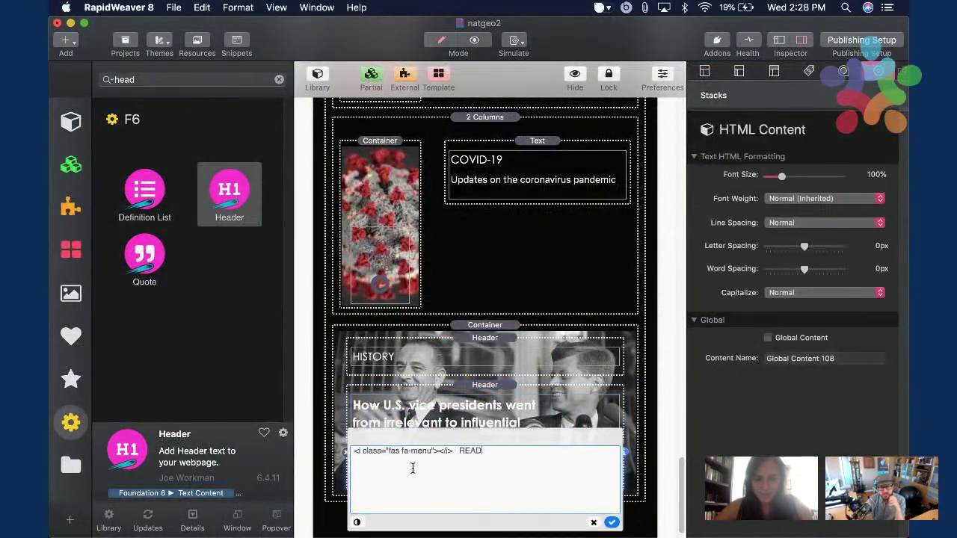
double_click(421, 455)
text(bars)
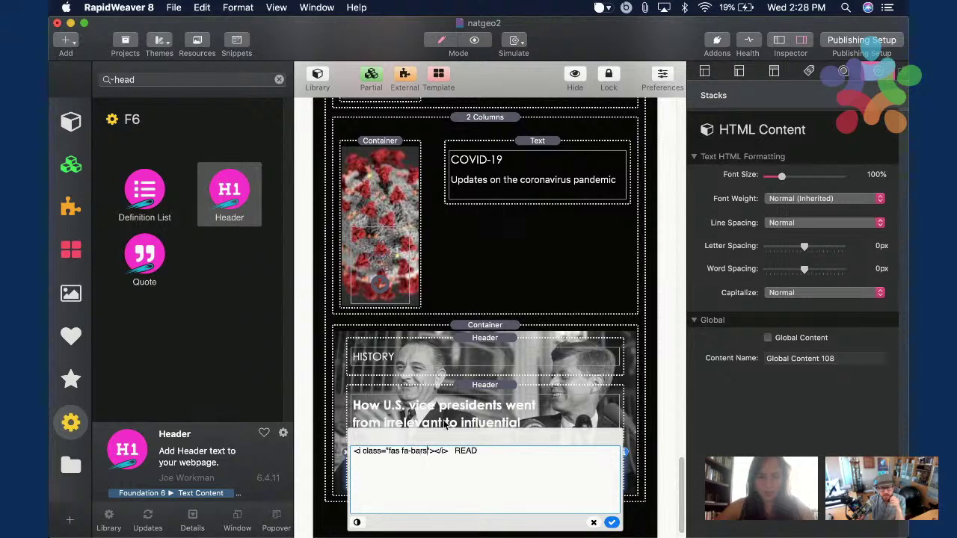
click(501, 386)
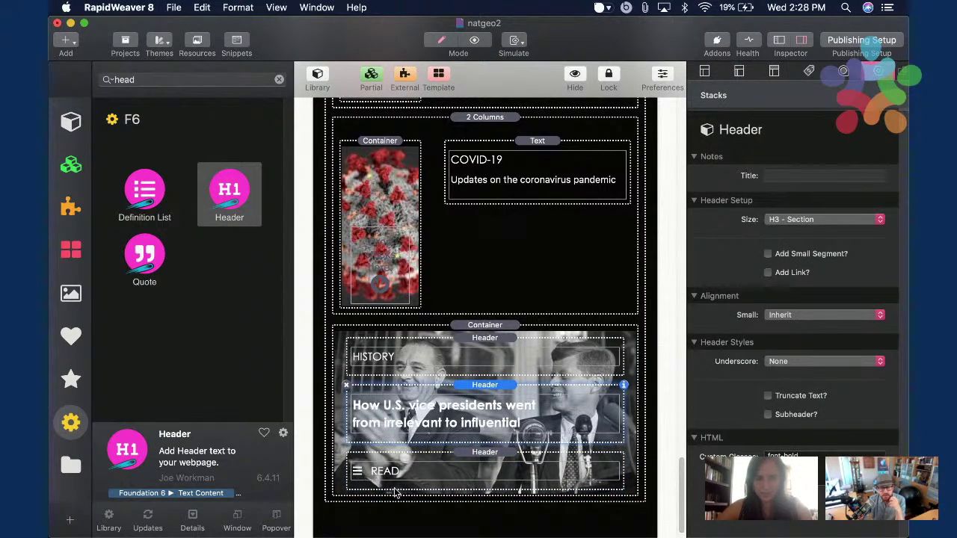
Check the icon beside READ in Chrome, and switch the bars icon in RapidWeaver's READ Header to a thinner Font Awesome style.
key(super+Tab)
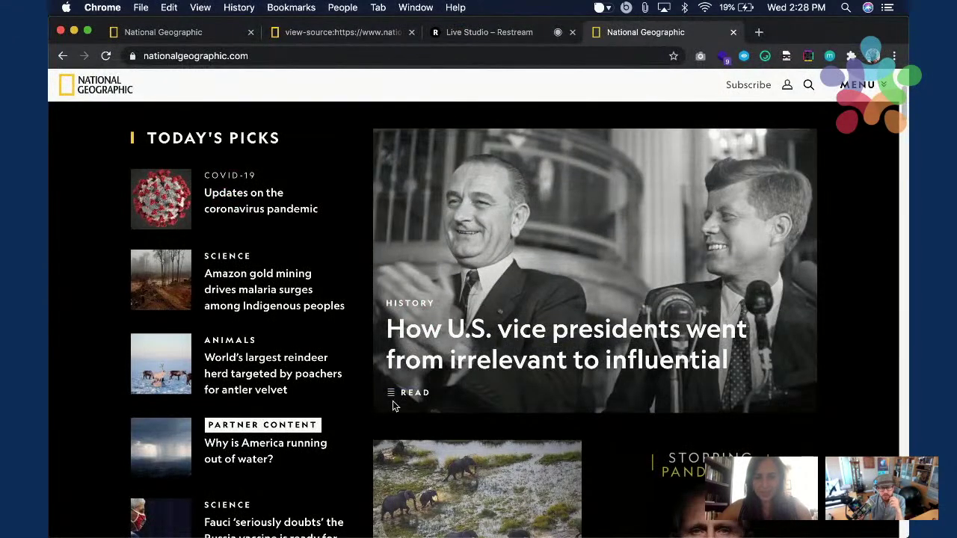
key(super+Tab)
double_click(402, 452)
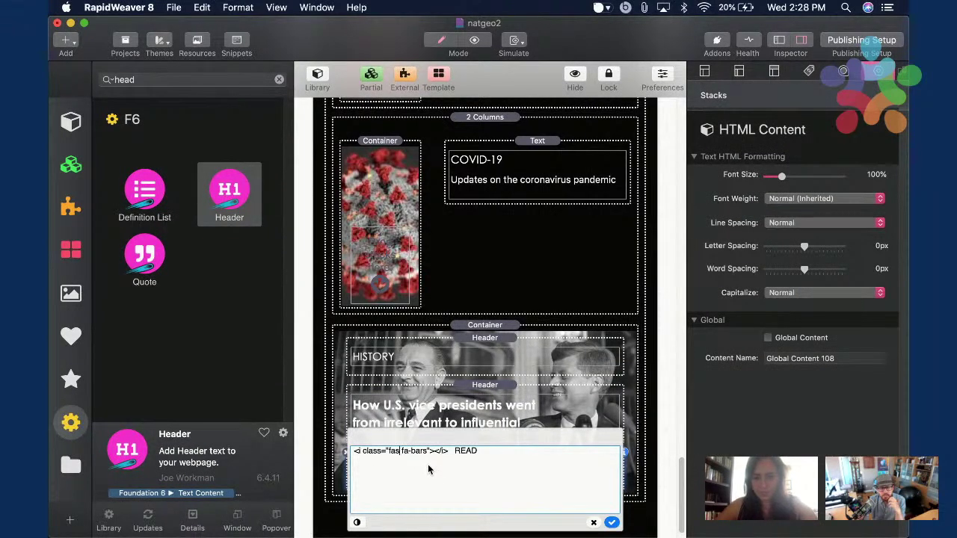
click(589, 422)
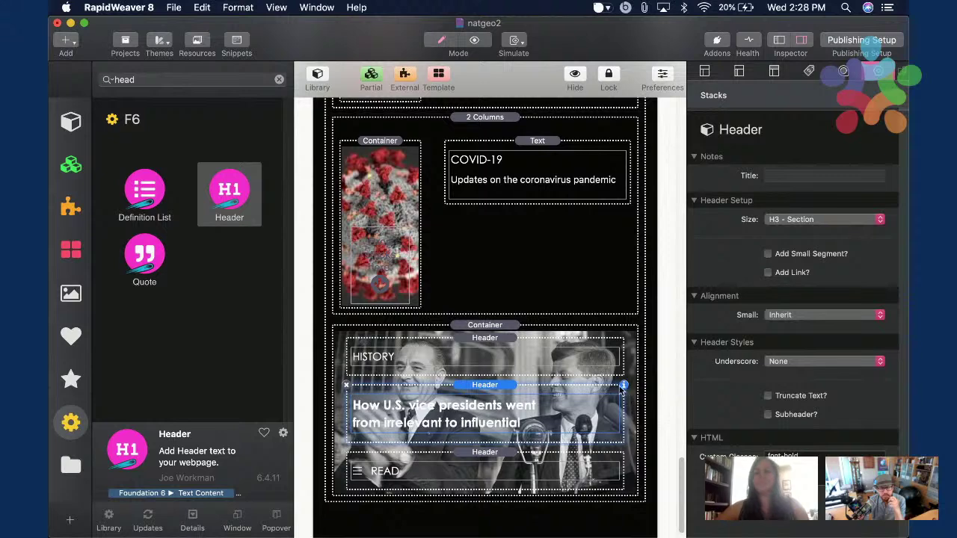
Preview the page to check the featured story's headers over the photo, and return to editing.
scroll(527, 221, down, 1)
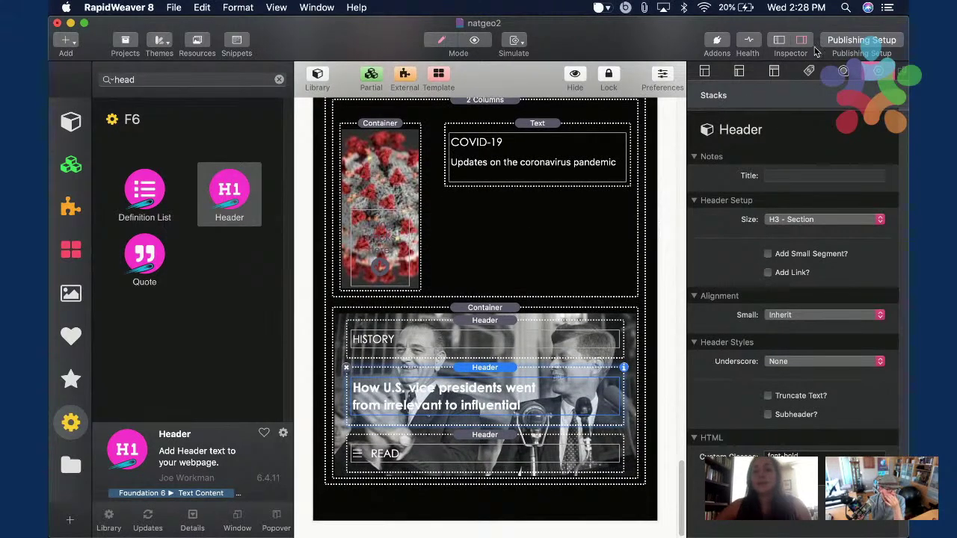
key(super+r)
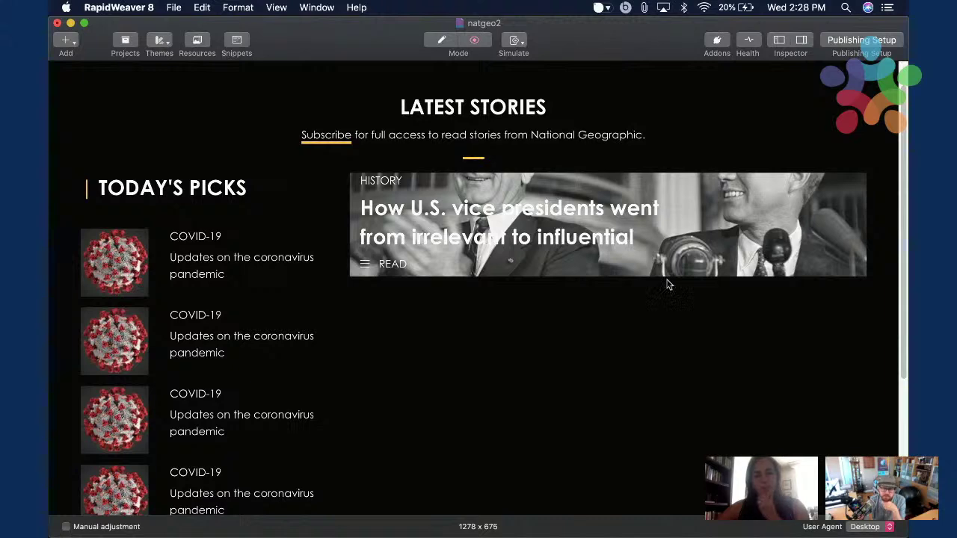
key(super+r)
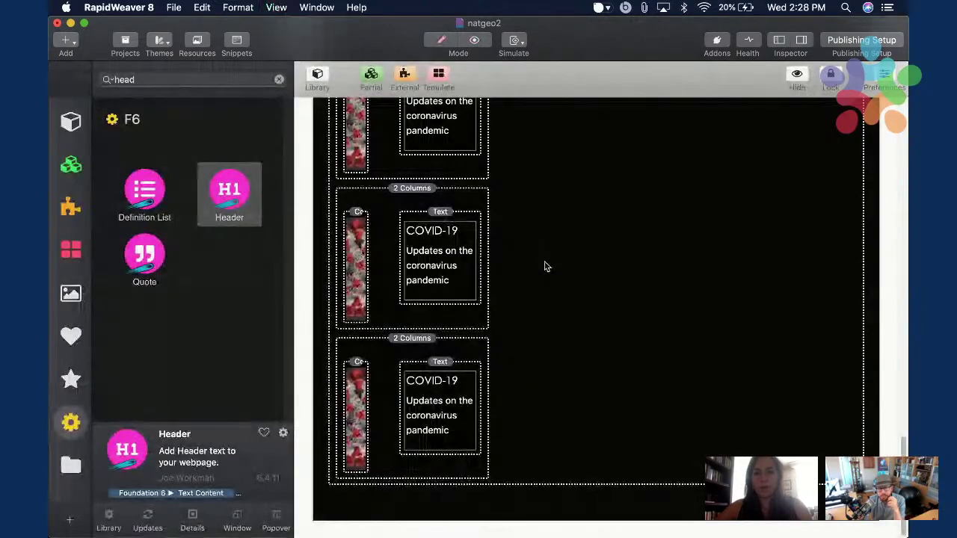
Add a 1 Column stack inside the photo Container and move the three Headers into it.
click(182, 88)
text(1 col)
drag(144, 193, 568, 170)
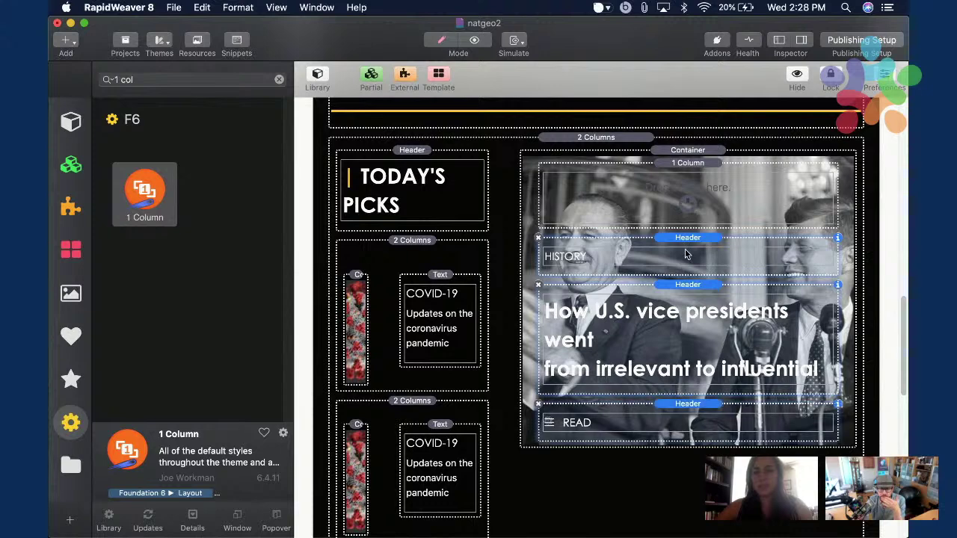
drag(684, 251, 686, 211)
click(687, 163)
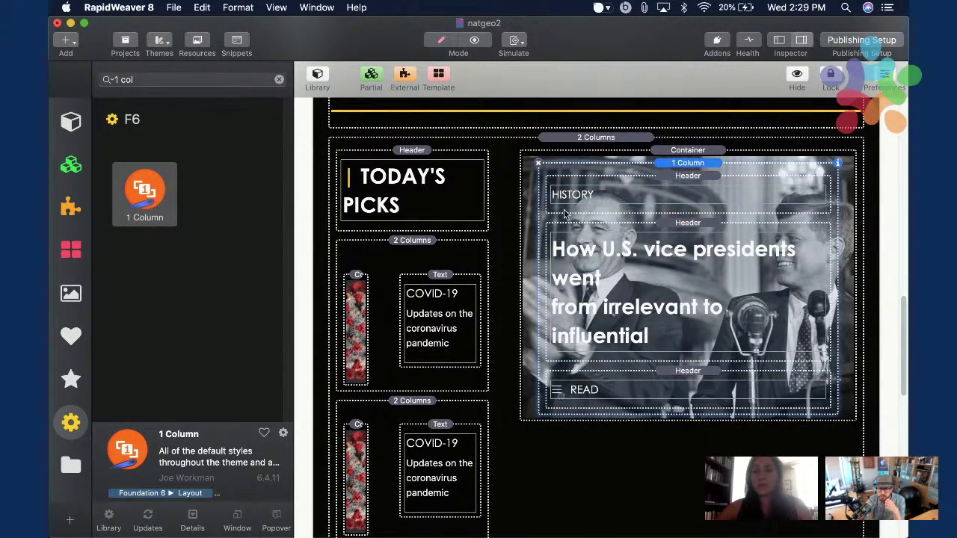
Review the new 1 Column's spacing, alignment and HTML settings, and preview the page.
click(801, 39)
click(317, 81)
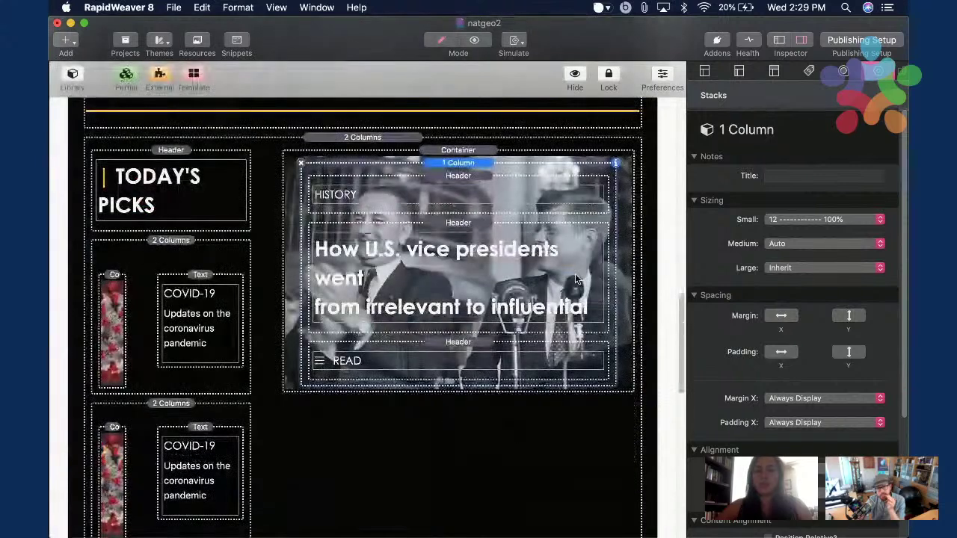
scroll(704, 341, down, 5)
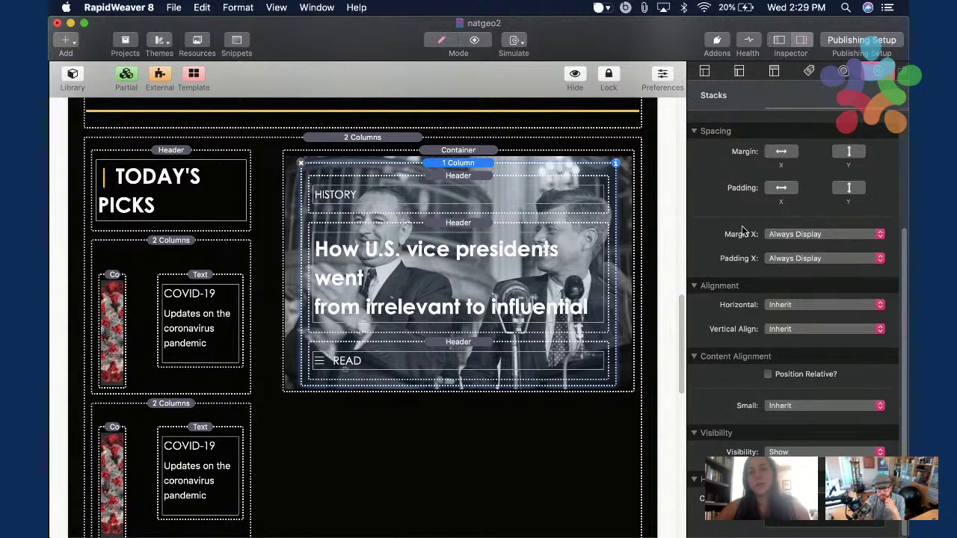
key(super+r)
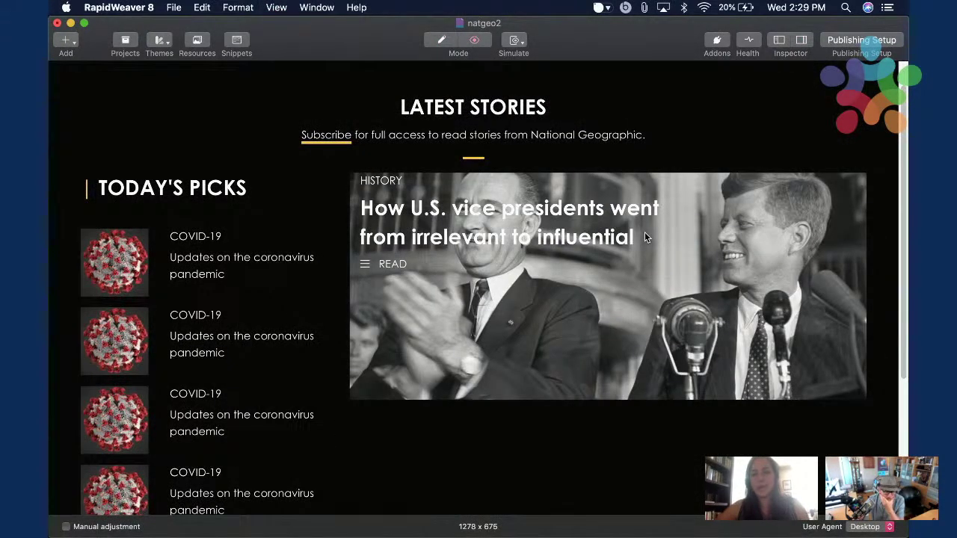
Compare the Latest Stories layout on the National Geographic site in Chrome with the RapidWeaver preview.
key(super+Tab)
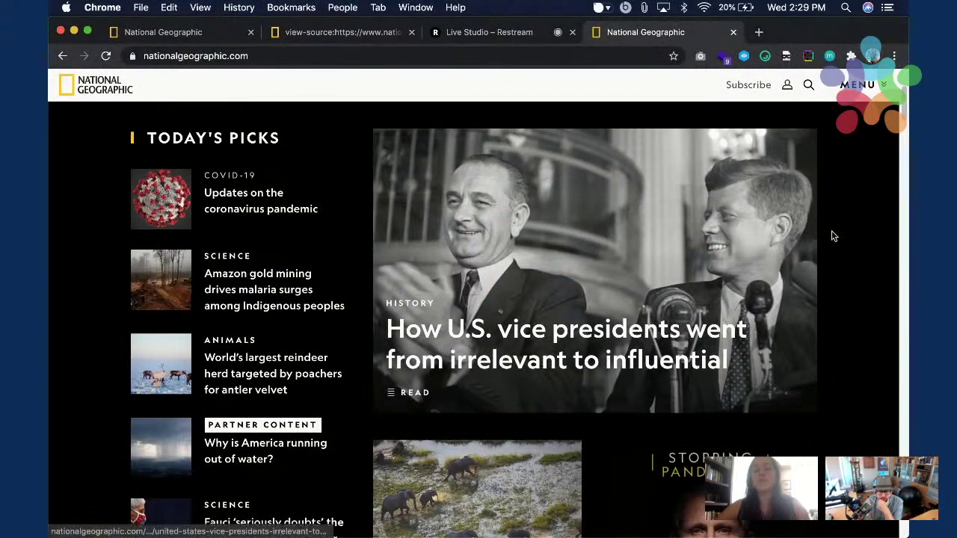
scroll(847, 237, up, 3)
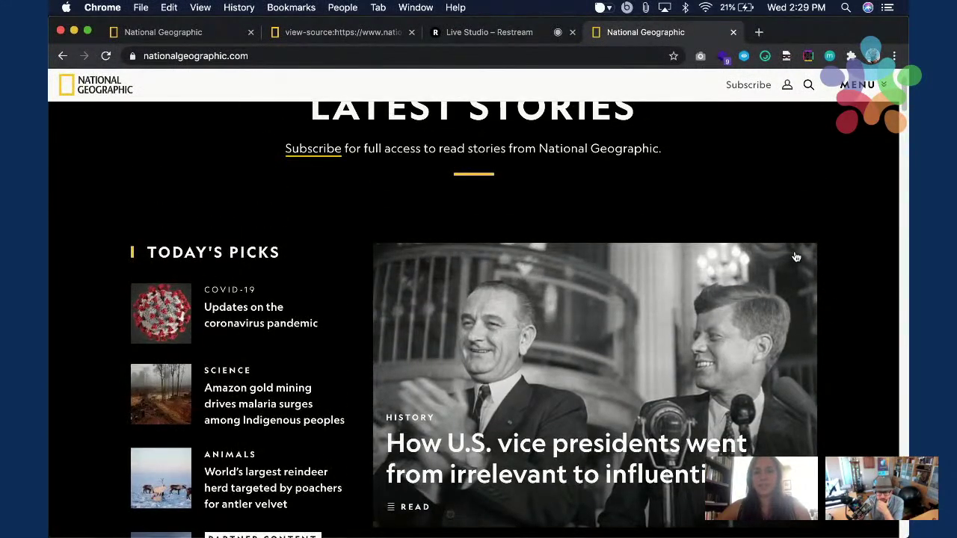
scroll(837, 308, down, 2)
key(super+Tab)
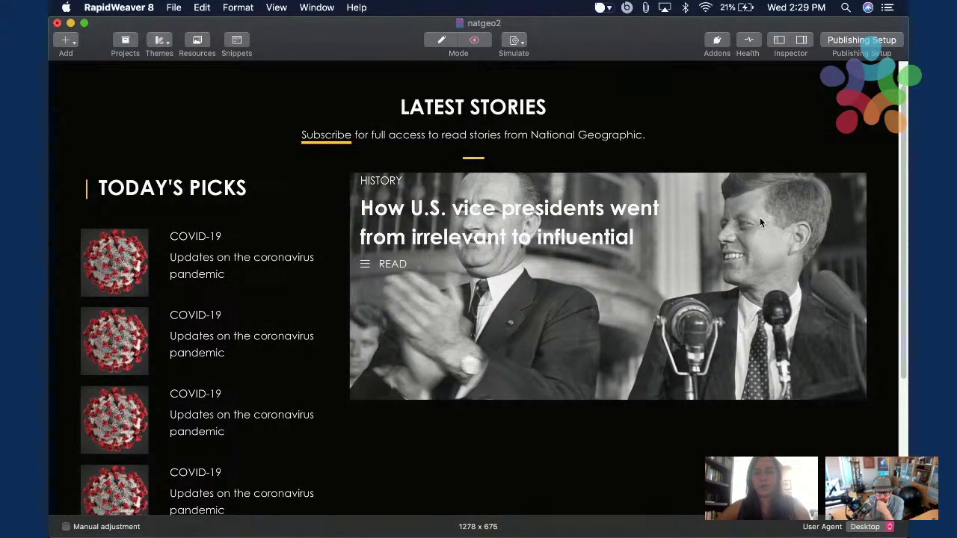
key(super+Tab)
key(super+Tab)
Look up the site's maximum width in the NATGEO project's Site Styles.
key(ctrl+Down)
click(667, 156)
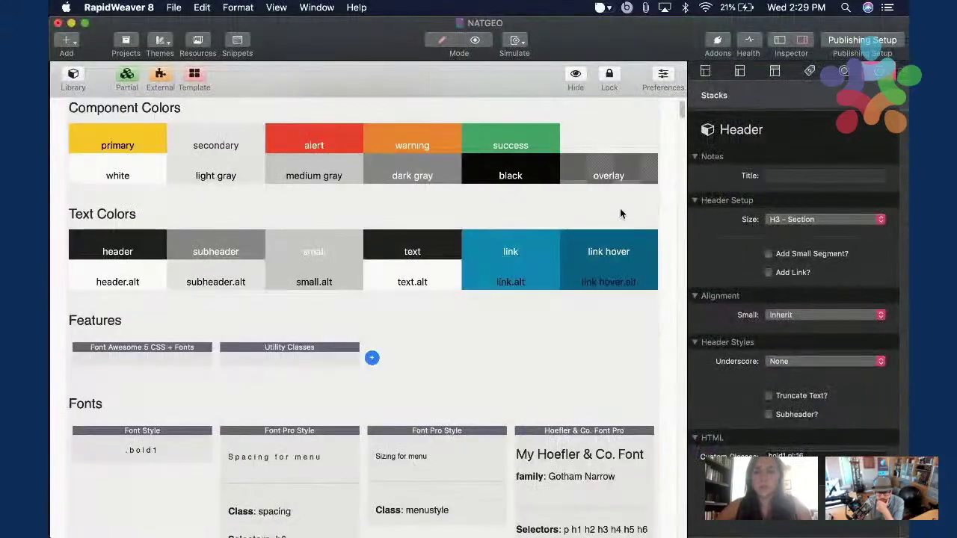
click(621, 211)
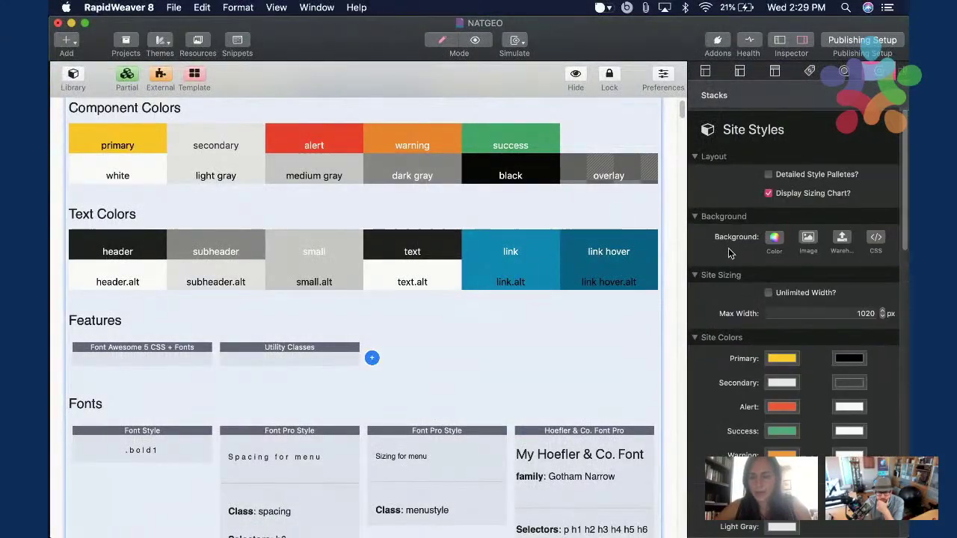
scroll(743, 288, down, 2)
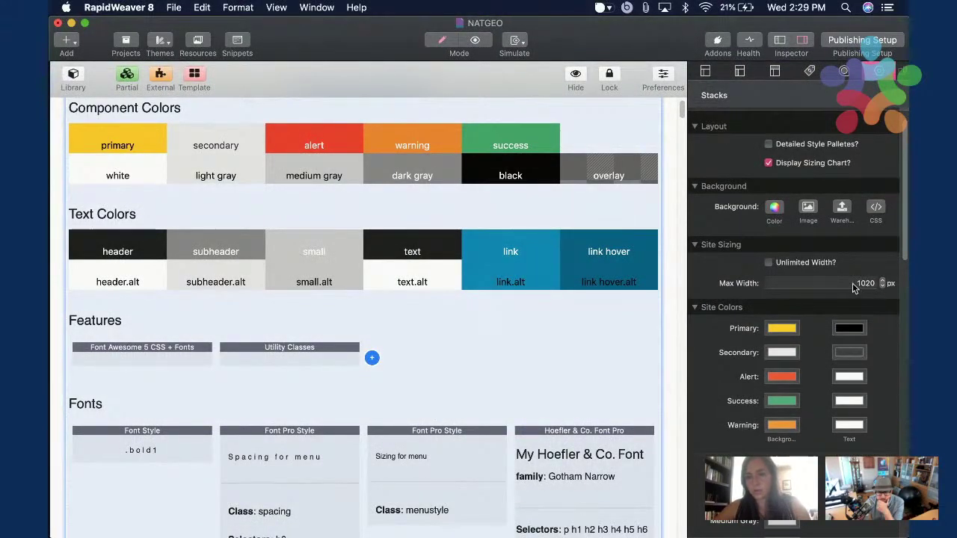
Set the max width in natgeo2's Site Styles to 1020 px and preview the page.
key(ctrl+Up)
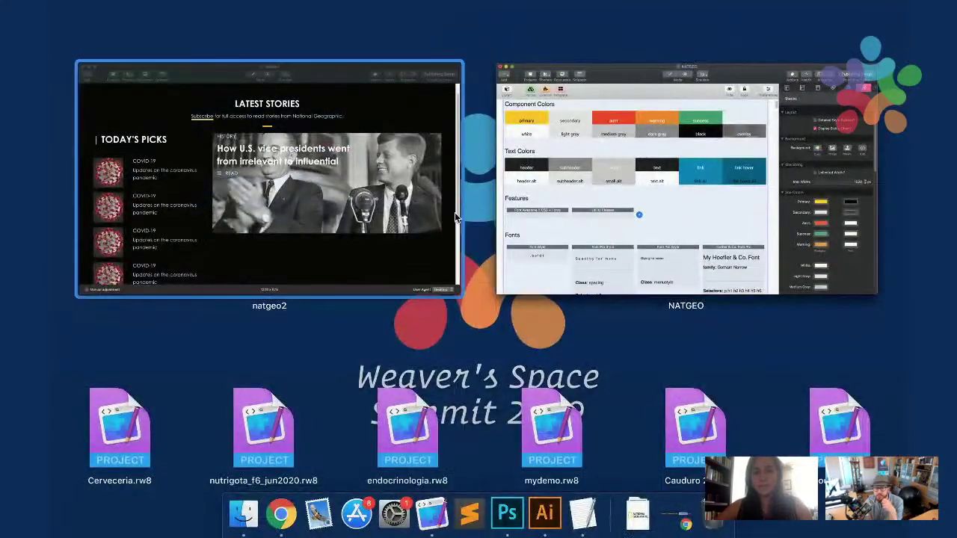
click(366, 184)
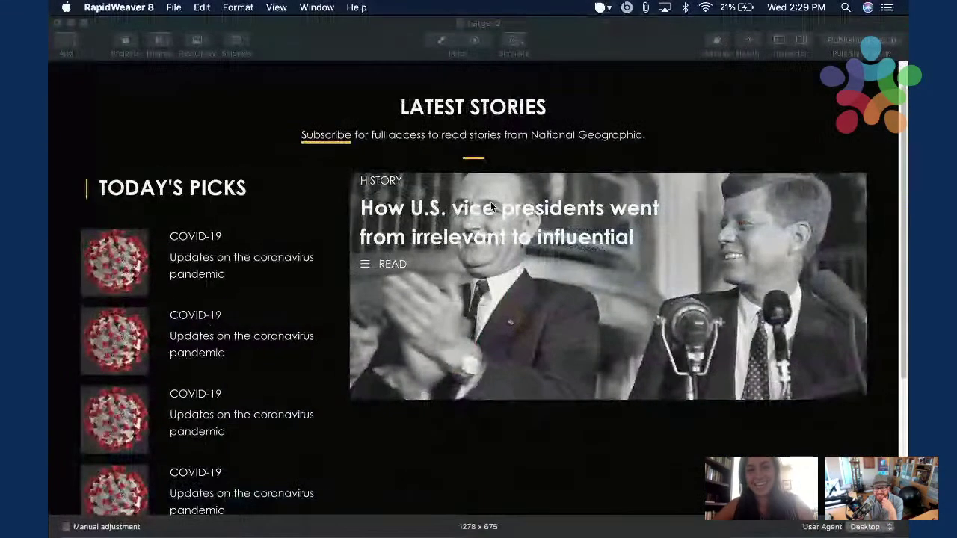
key(super+shift+p)
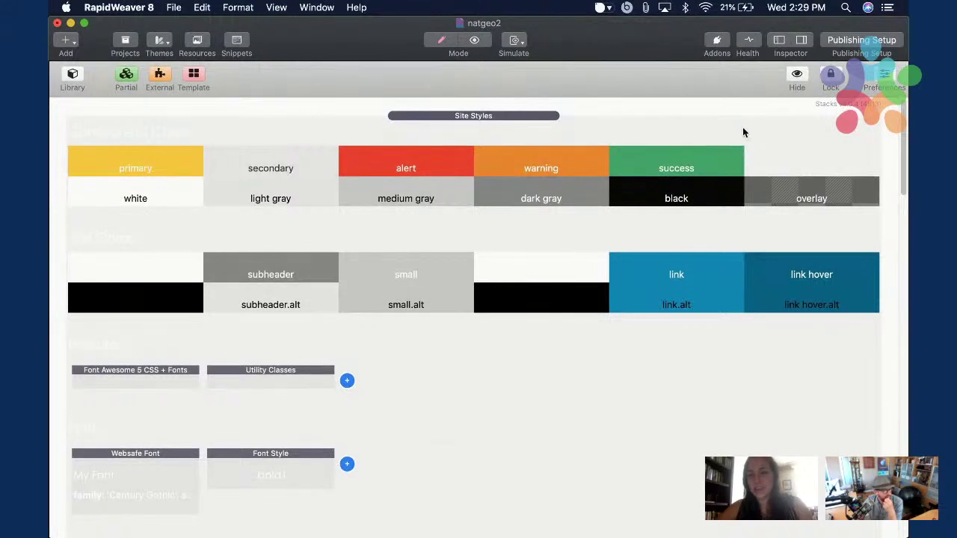
click(801, 43)
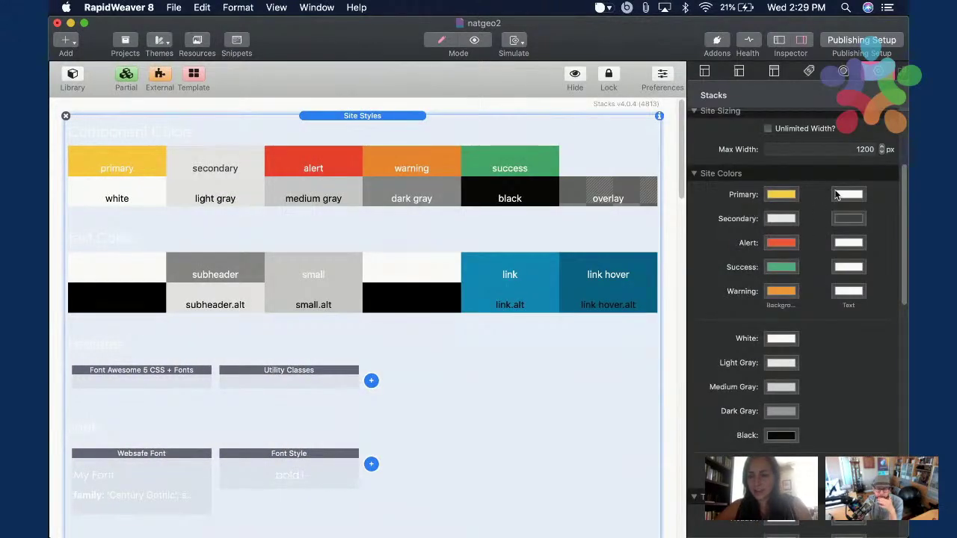
scroll(836, 194, up, 5)
click(844, 273)
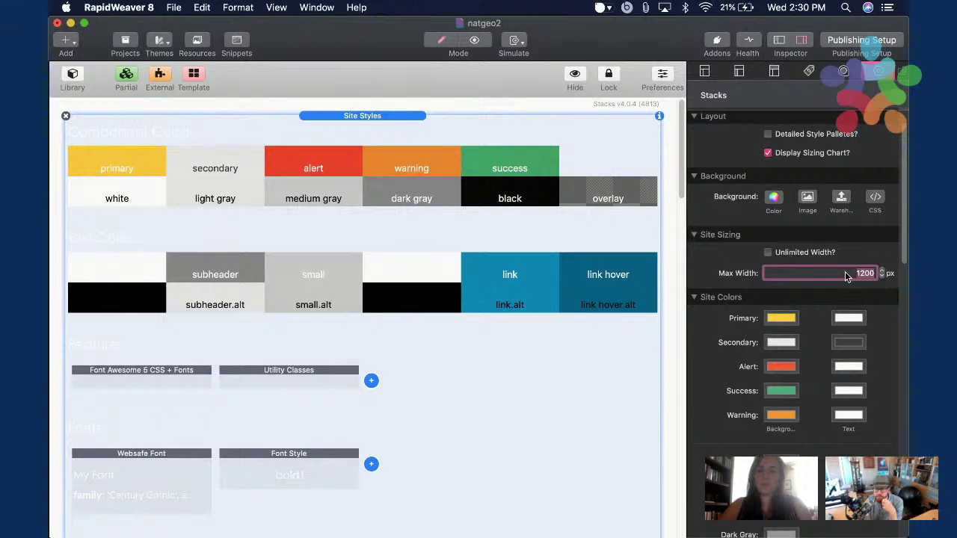
click(801, 44)
key(super+shift+p)
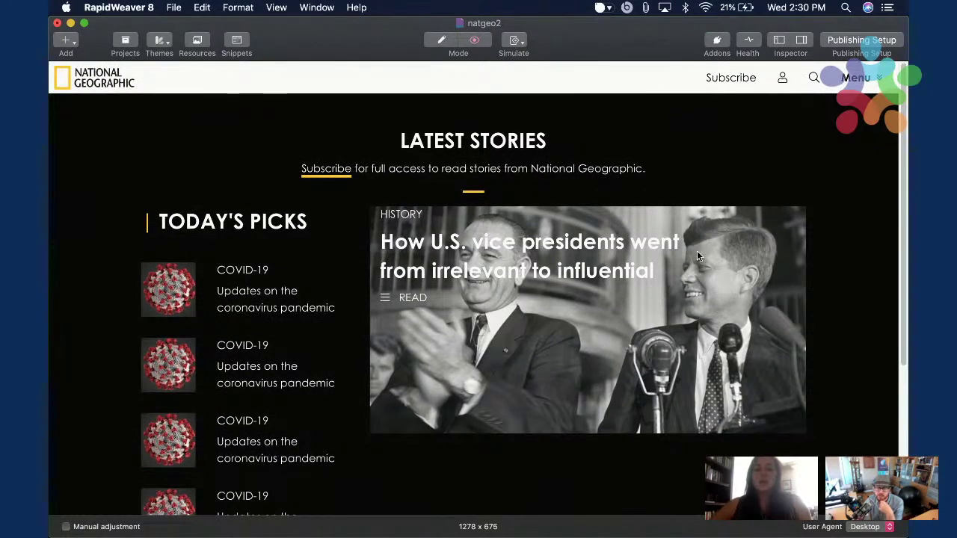
Examine the previewed Latest Stories section and compare it with the National Geographic site in Chrome.
scroll(697, 254, down, 2)
scroll(697, 250, up, 3)
scroll(529, 175, down, 3)
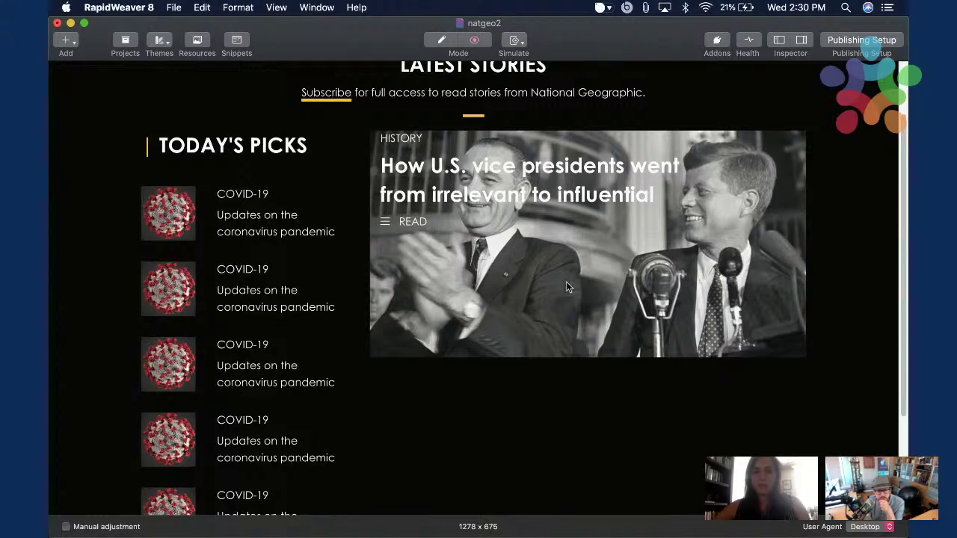
key(super+Tab)
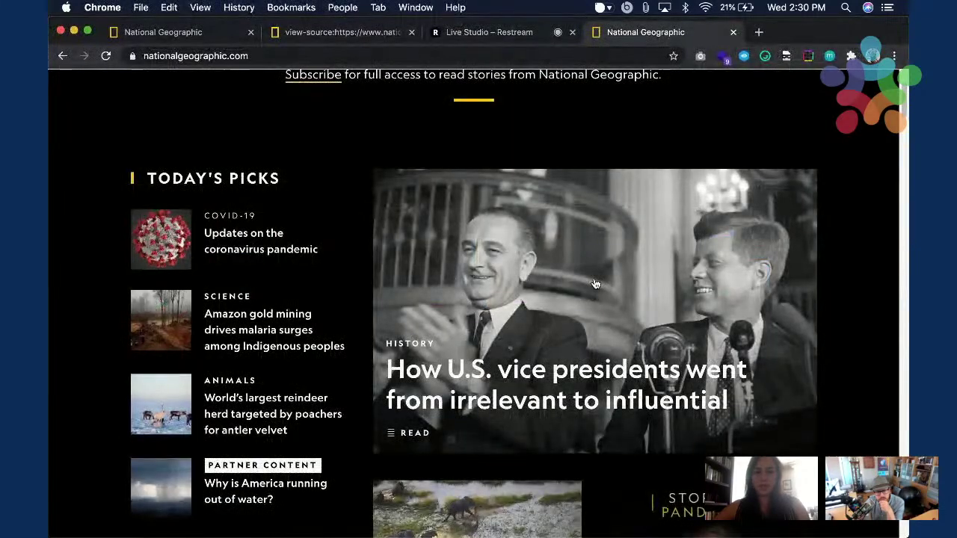
Look up the vertical alignment of the featured story's 1 Column stack in the NATGEO project.
key(super+Tab)
key(super+r)
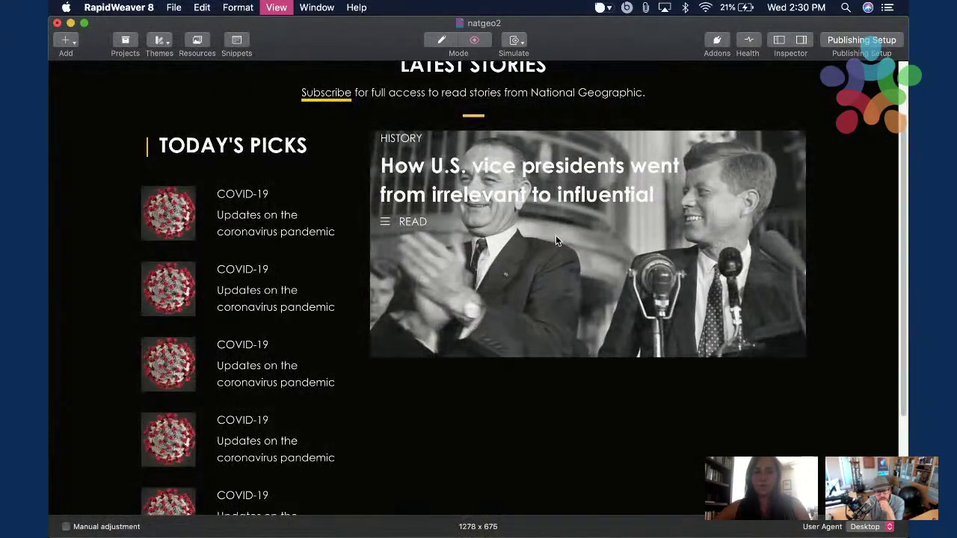
key(ctrl+Down)
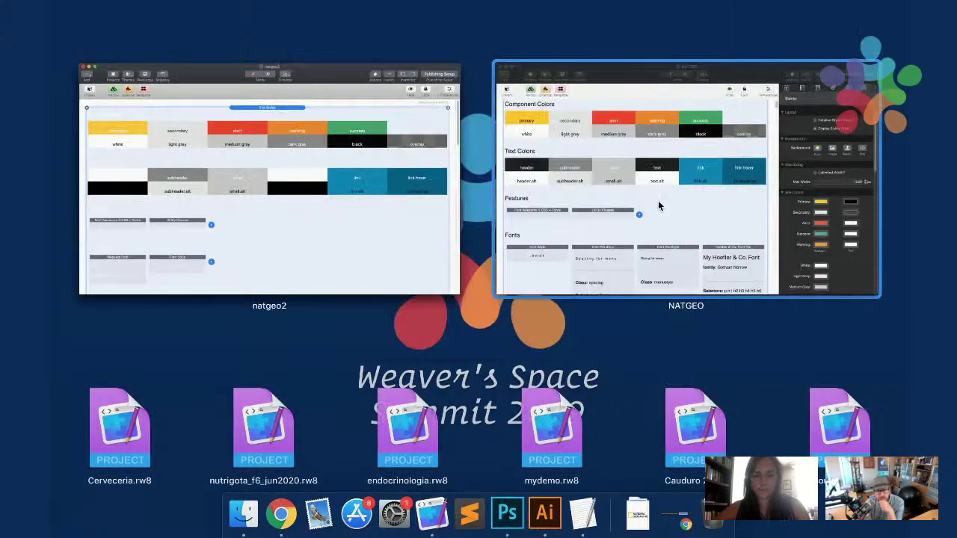
click(666, 194)
scroll(438, 284, down, 20)
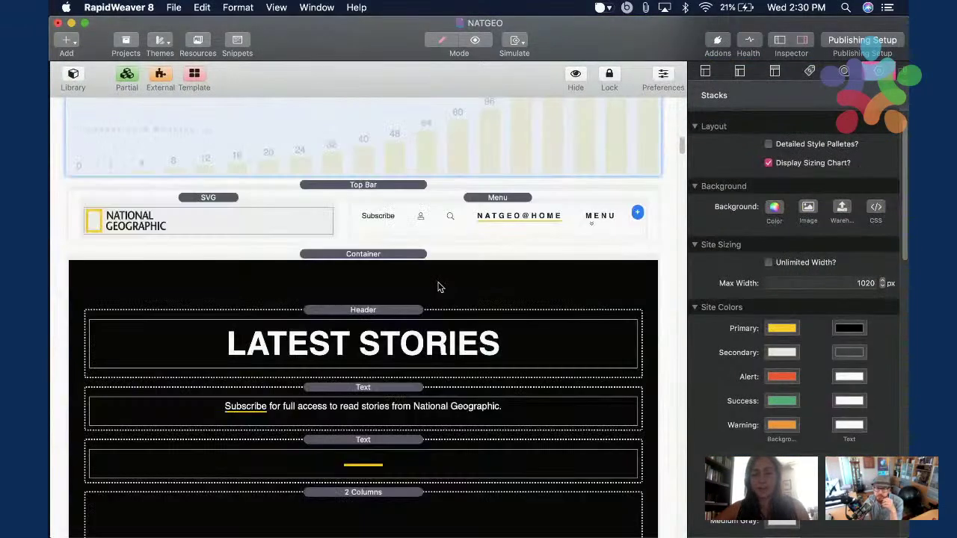
scroll(470, 191, up, 4)
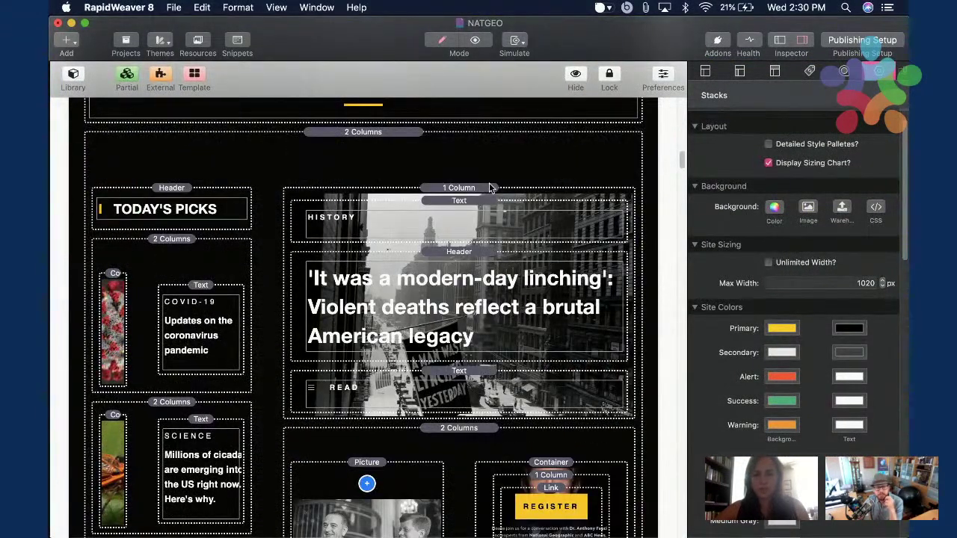
click(527, 202)
scroll(763, 416, down, 4)
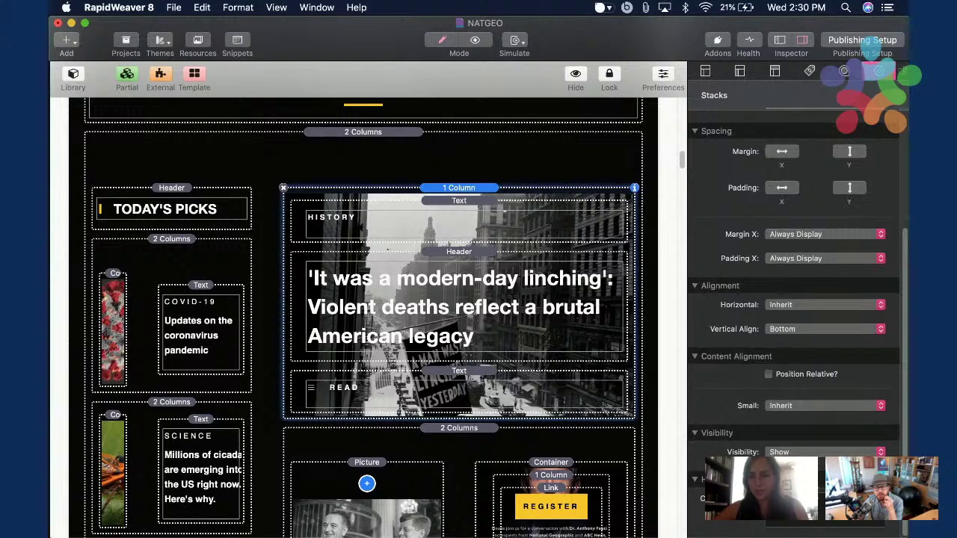
Switch to the natgeo2 project, open the settings of the 1 Column stack over the featured photo, and preview the page.
key(ctrl+Down)
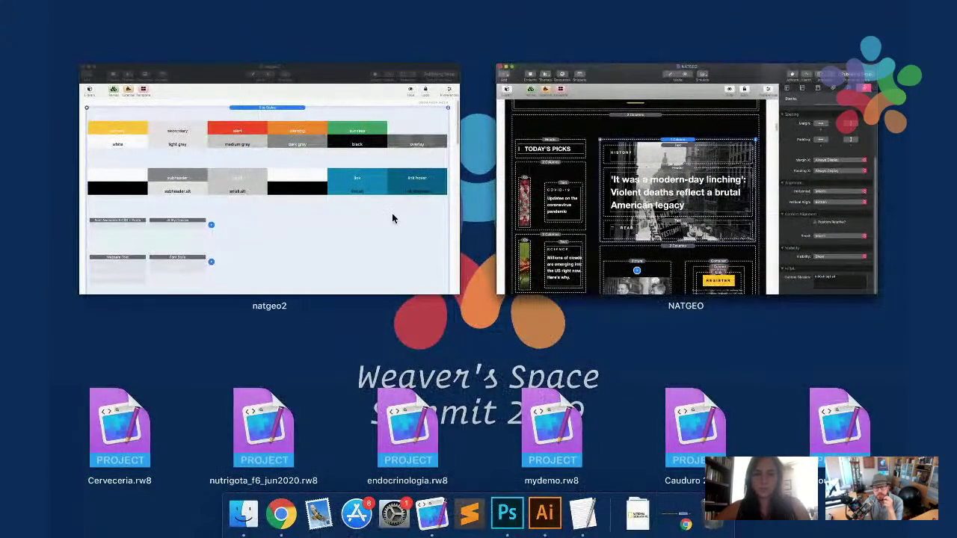
click(392, 213)
scroll(502, 323, down, 20)
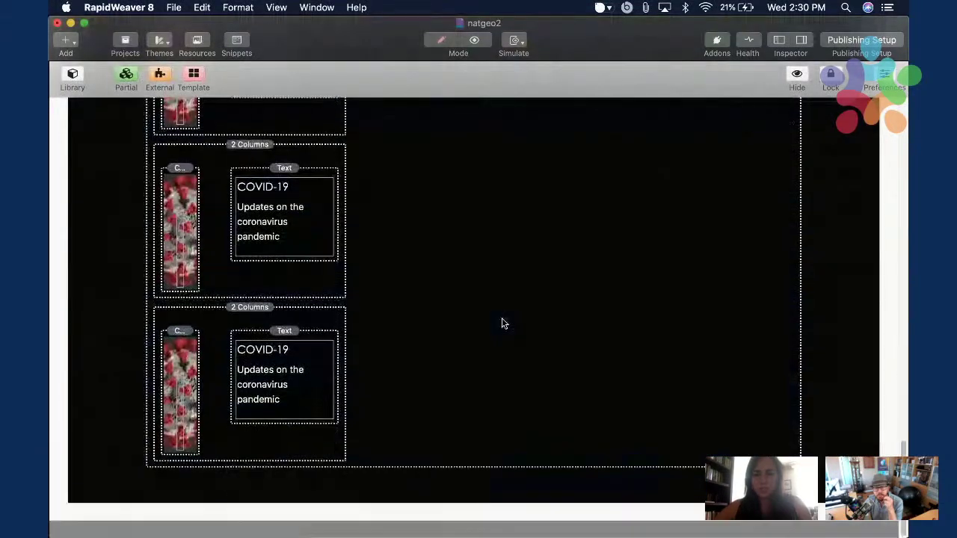
scroll(502, 323, up, 10)
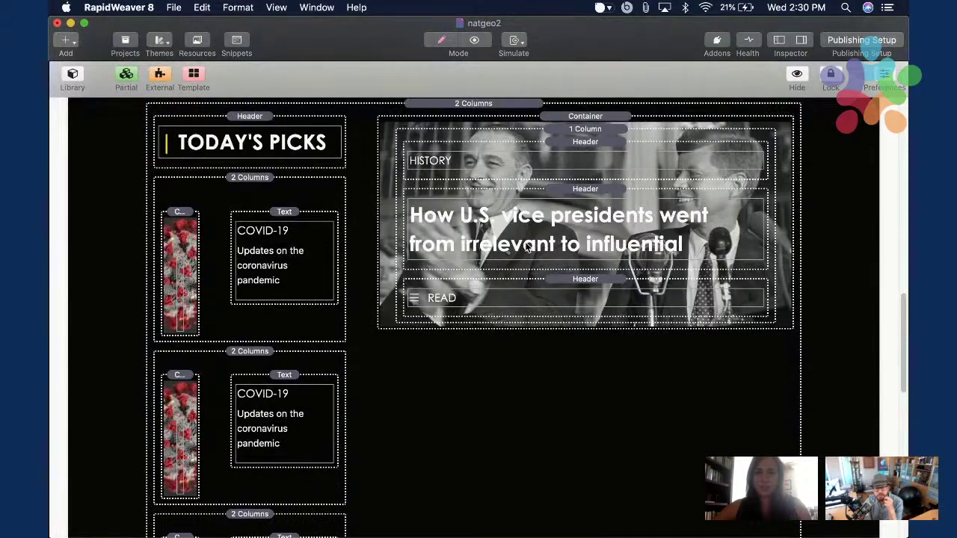
click(585, 176)
click(804, 40)
scroll(795, 380, down, 3)
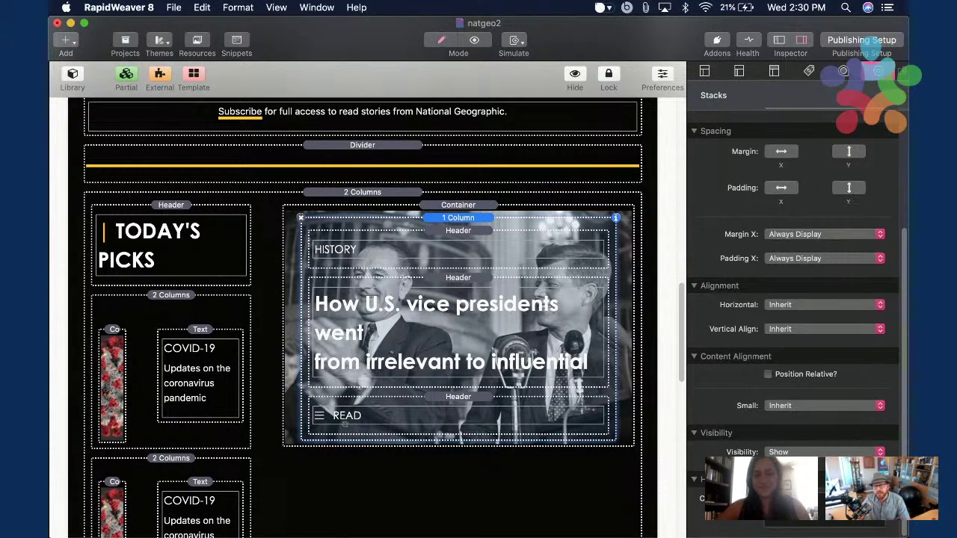
key(super+r)
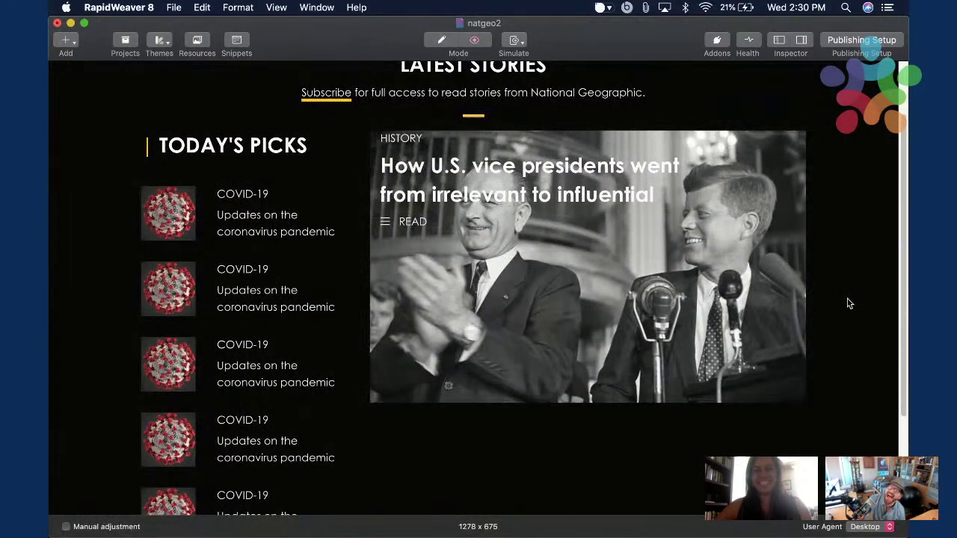
scroll(854, 281, down, 5)
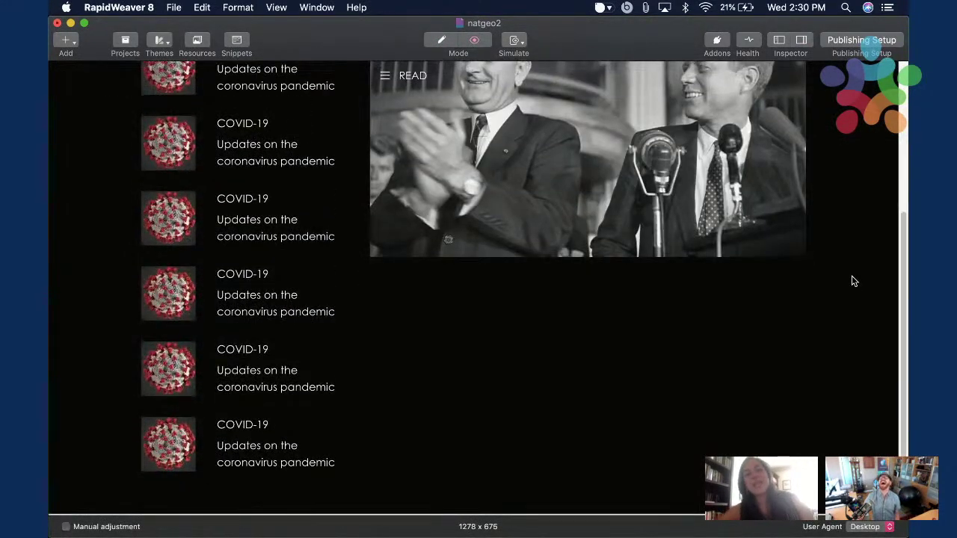
scroll(854, 281, up, 6)
scroll(854, 281, down, 2)
key(super+r)
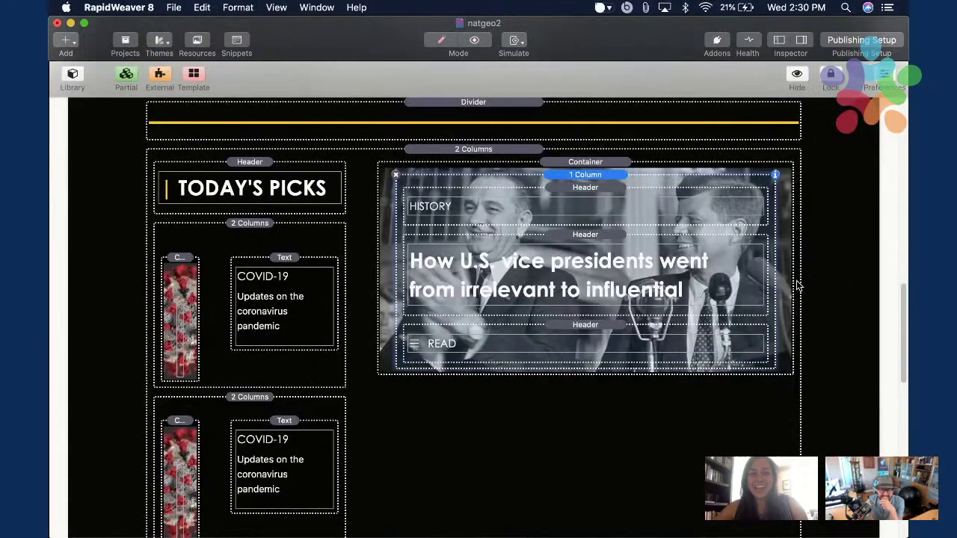
Set the vertical alignment of the 1 Column stack over the featured photo to Bottom and preview the page.
click(804, 44)
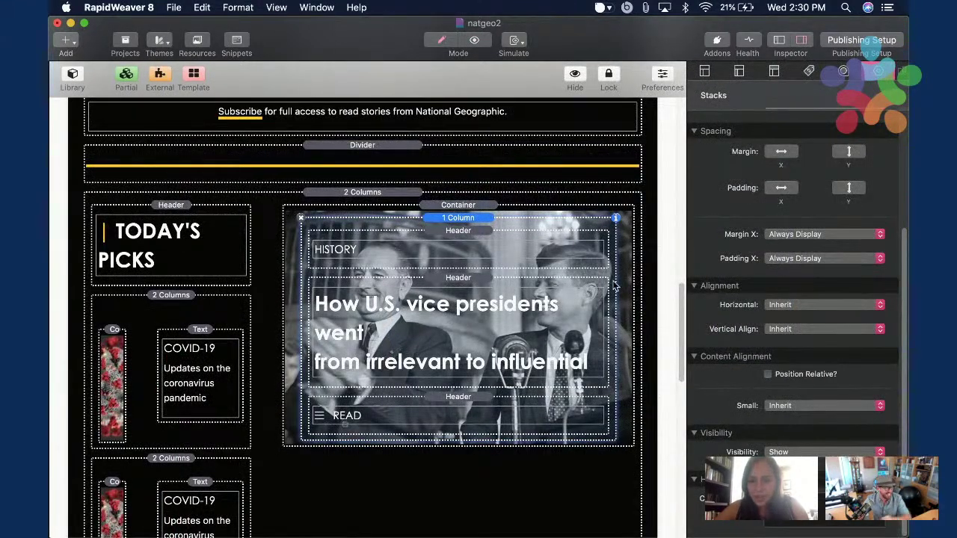
click(782, 330)
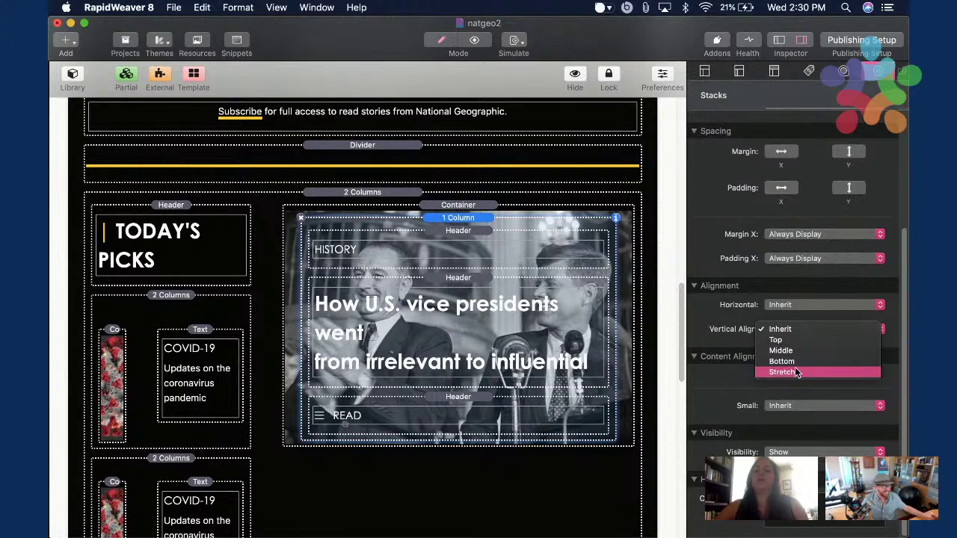
click(791, 361)
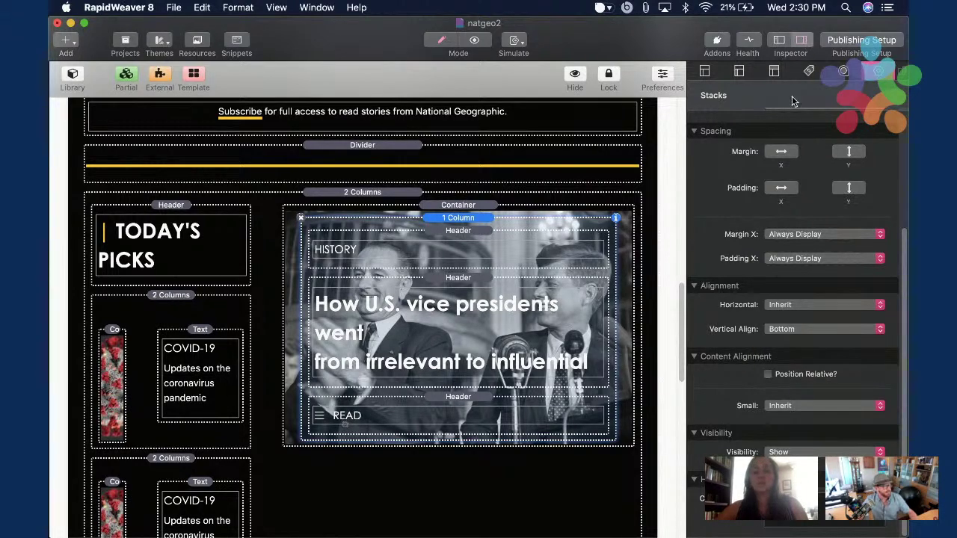
key(super+shift+p)
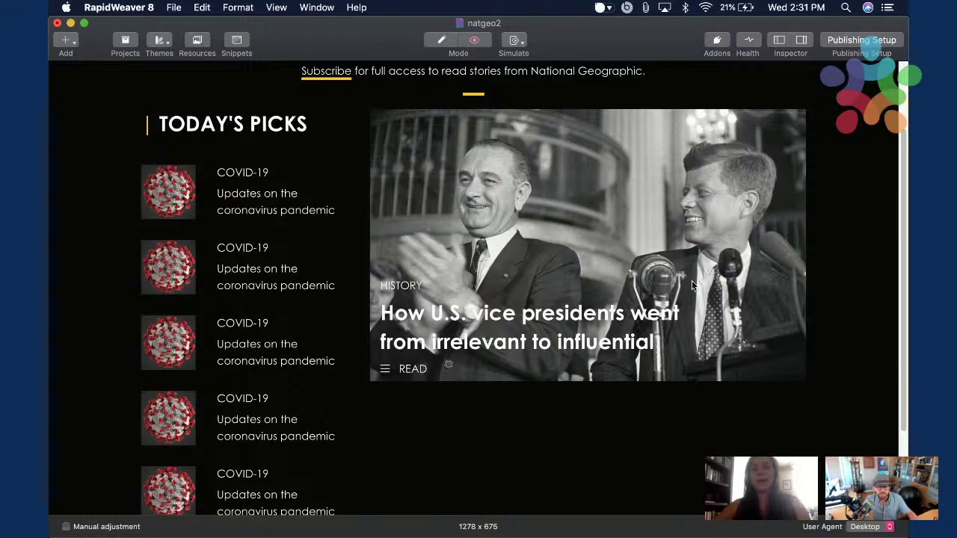
Compare the featured story's headers in the preview with those on the National Geographic site in Chrome.
key(super+shift+p)
key(super+Tab)
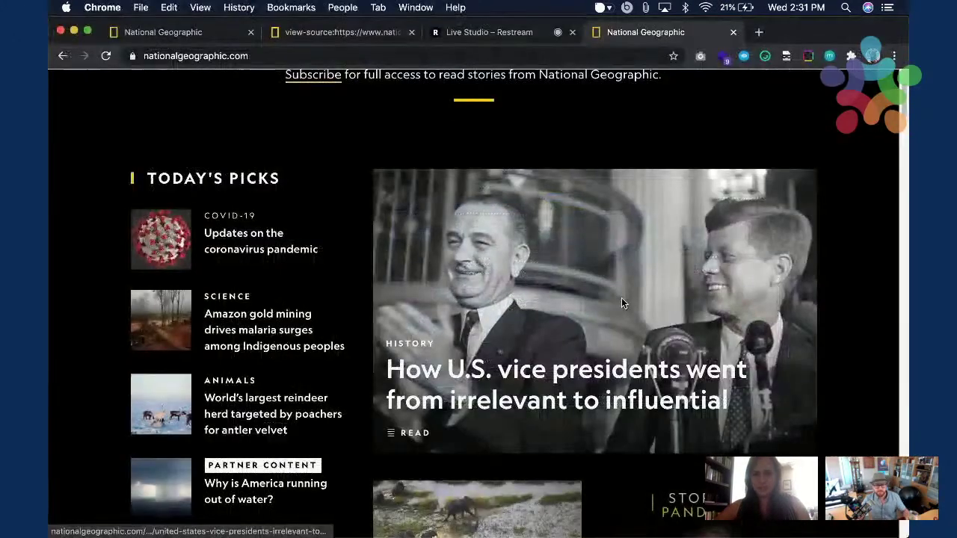
key(super+Tab)
key(super+shift+p)
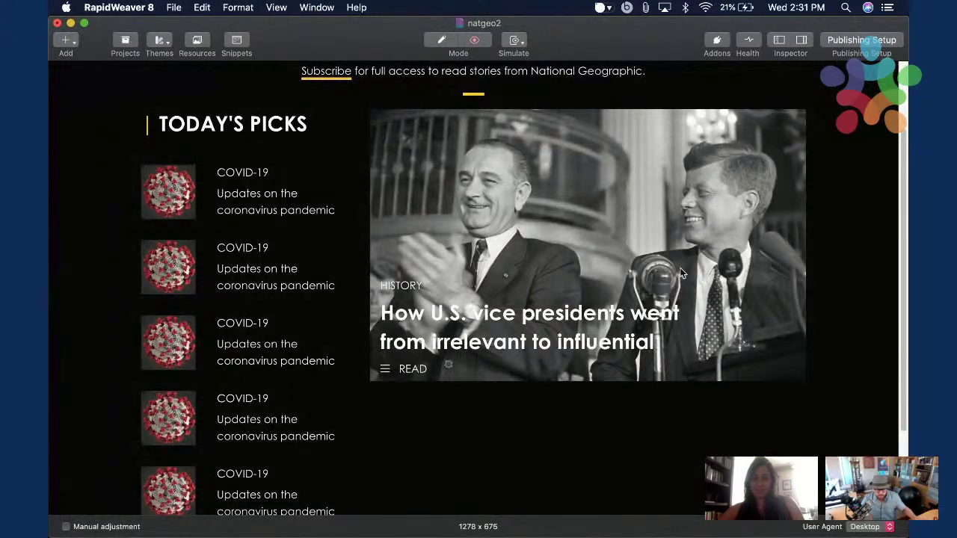
key(super+Tab)
key(super+Tab)
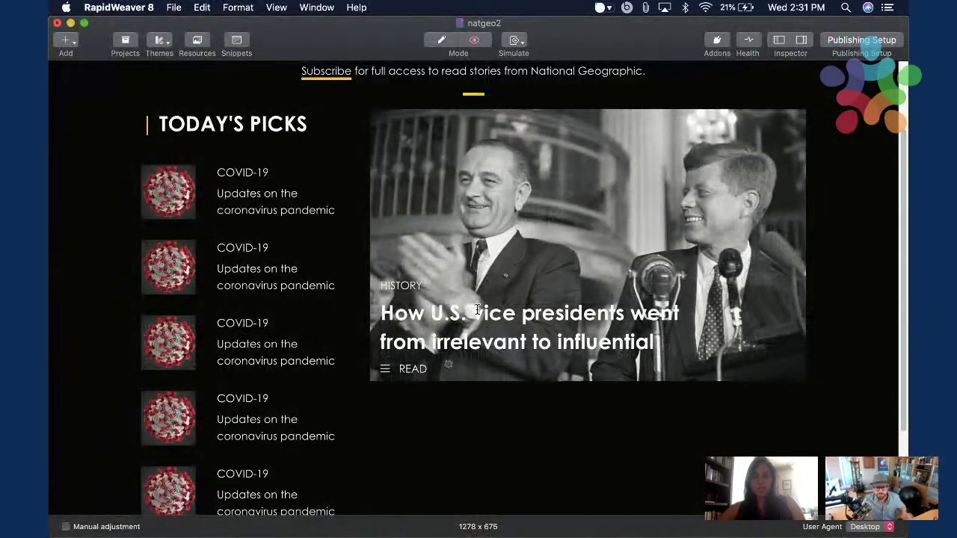
Add the custom class font-bold to the HISTORY and READ headers over the featured photo and preview the page.
key(super+shift+p)
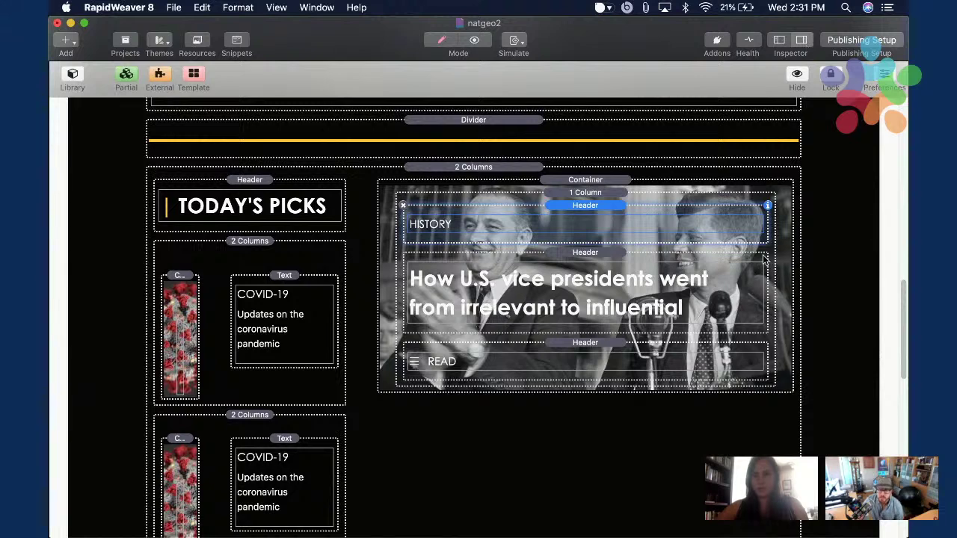
click(803, 43)
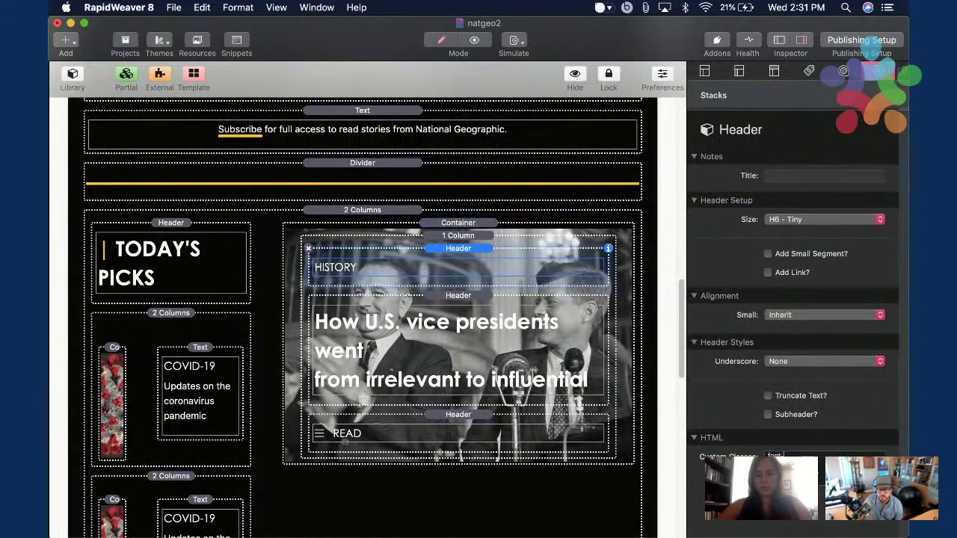
text(ld)
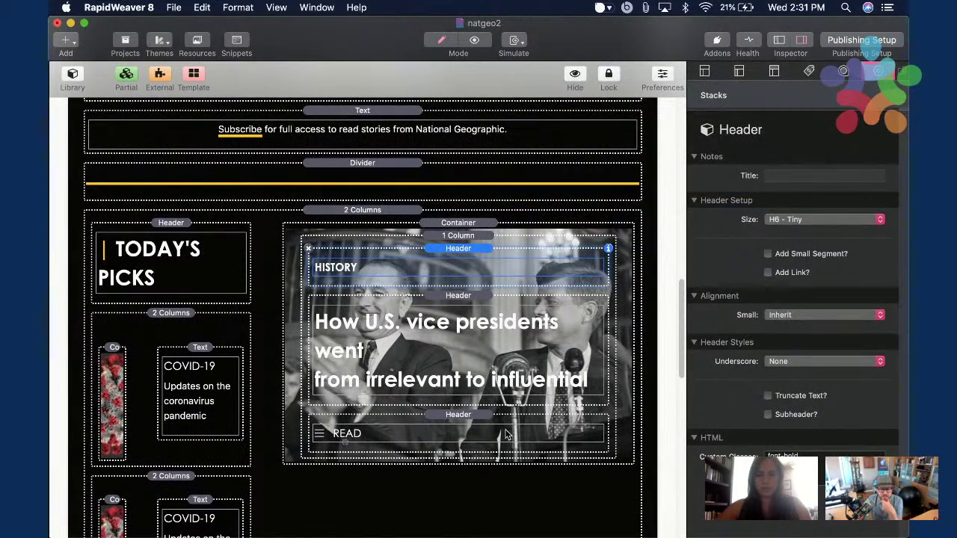
click(505, 433)
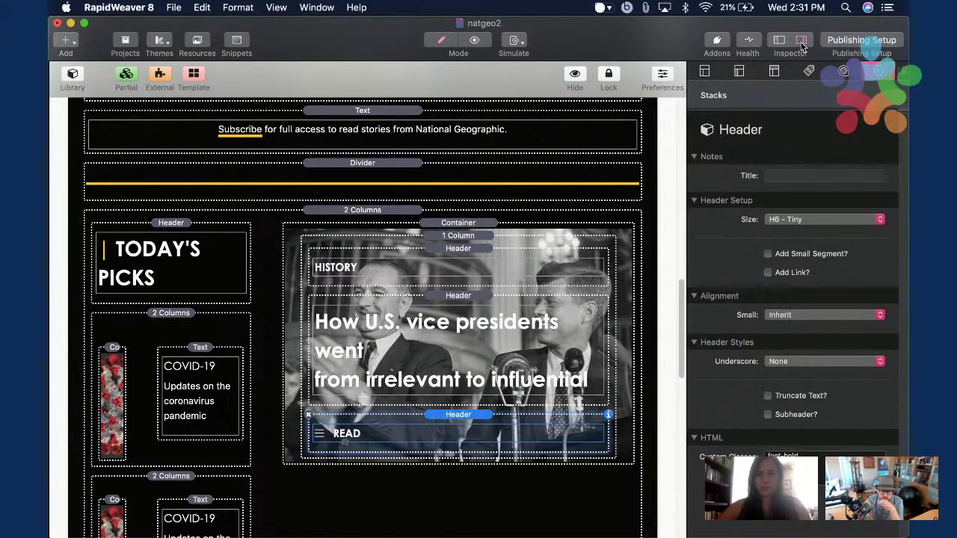
key(super+r)
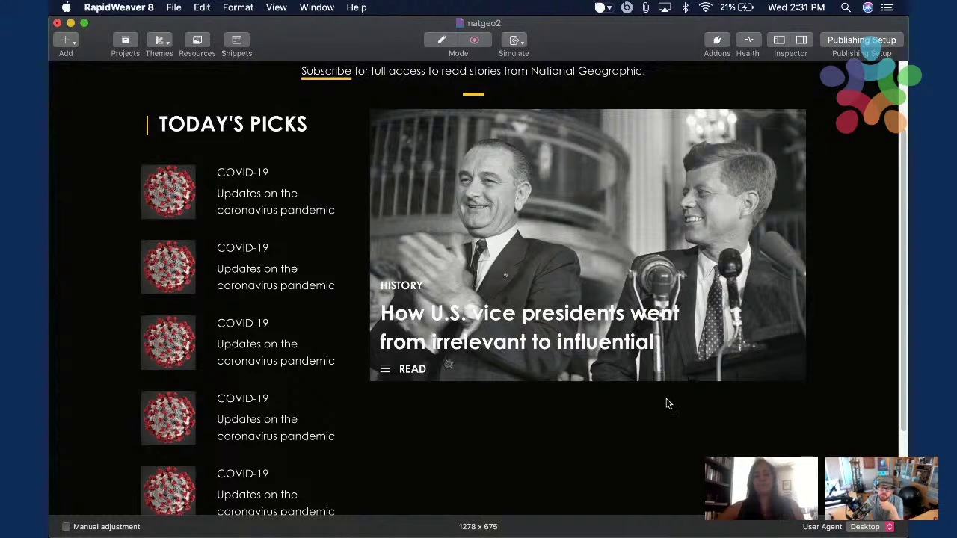
scroll(655, 399, down, 2)
scroll(656, 394, up, 2)
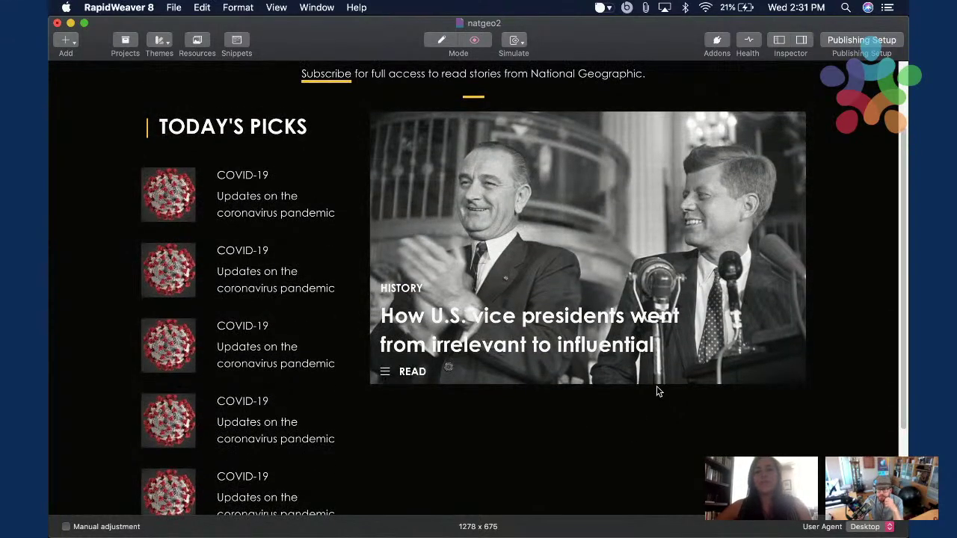
scroll(822, 313, down, 2)
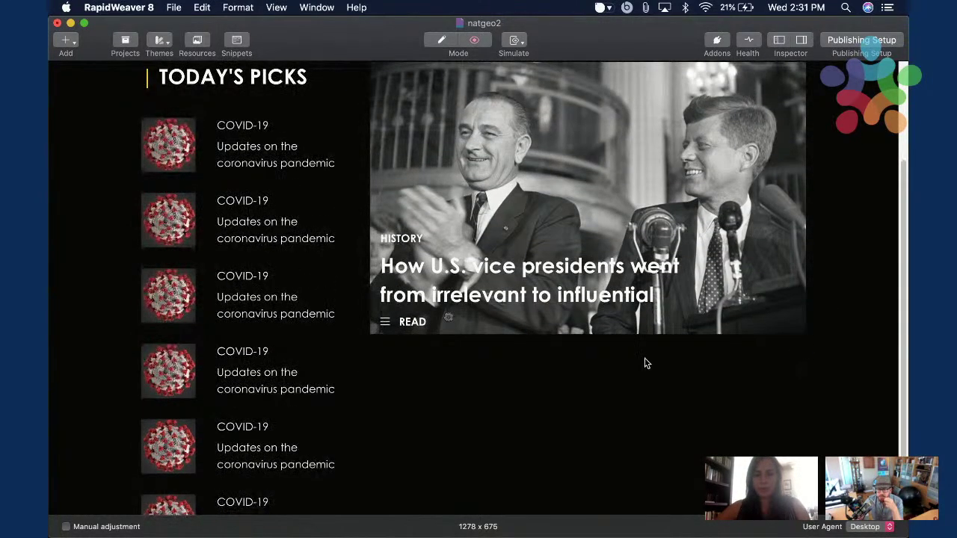
Examine the layout below the featured story on the National Geographic site in Chrome, then return to natgeo2 in RapidWeaver.
key(super+r)
scroll(664, 390, down, 4)
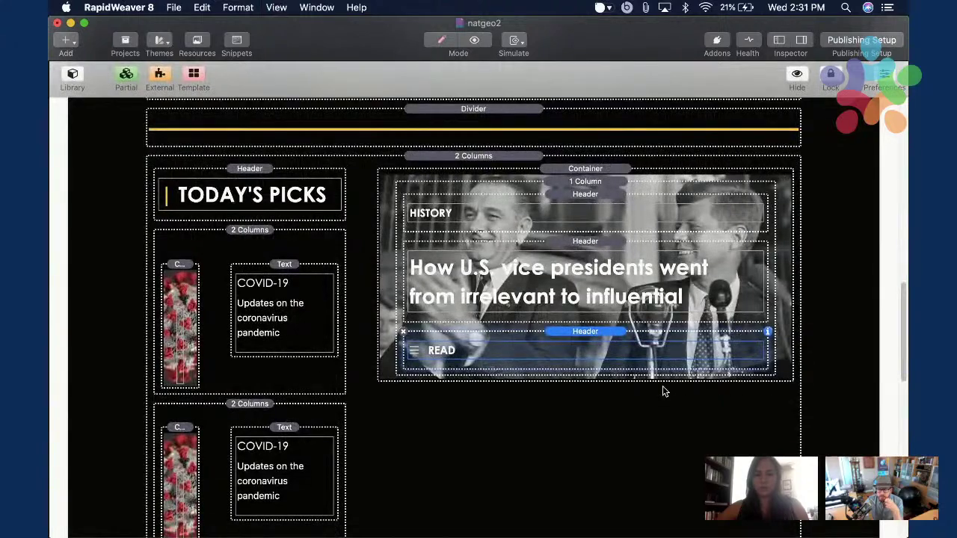
key(super+Tab)
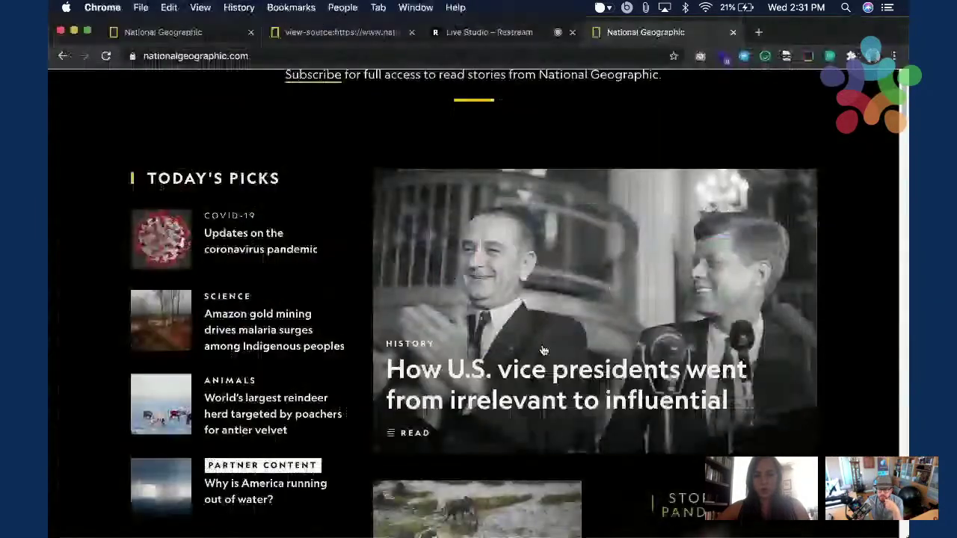
scroll(548, 364, down, 5)
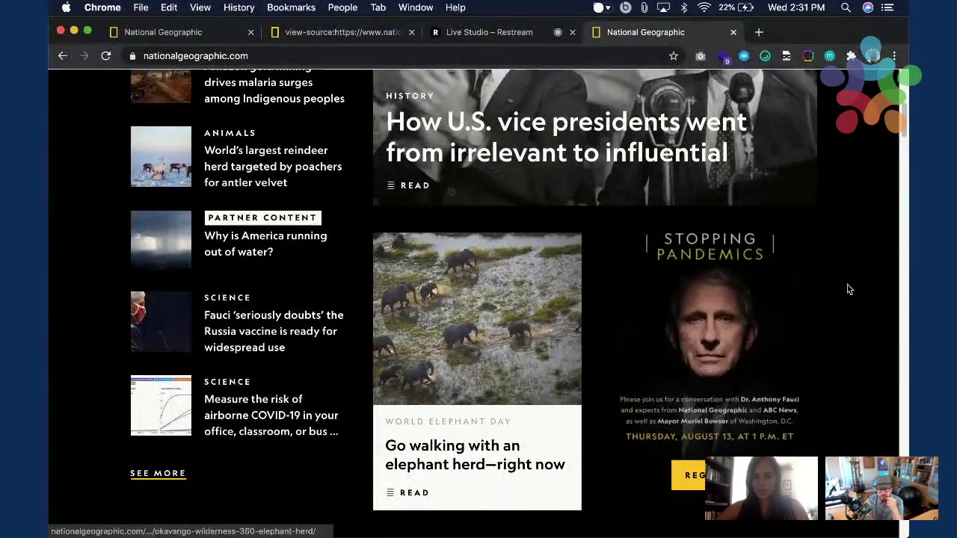
scroll(837, 304, down, 2)
key(super+Tab)
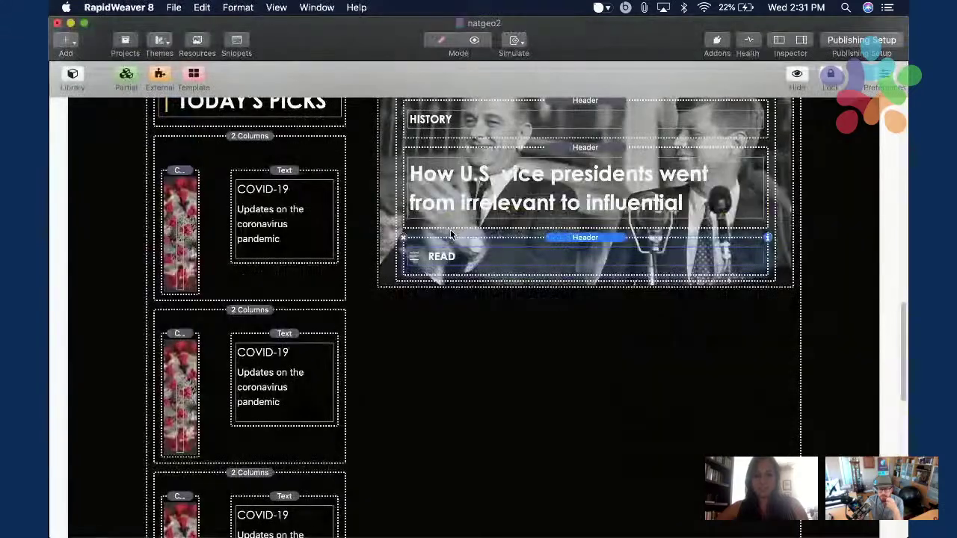
Find the 2 Columns stack in the library and add it directly below the featured story's container.
click(73, 80)
click(186, 81)
key(super+a)
text(2 col)
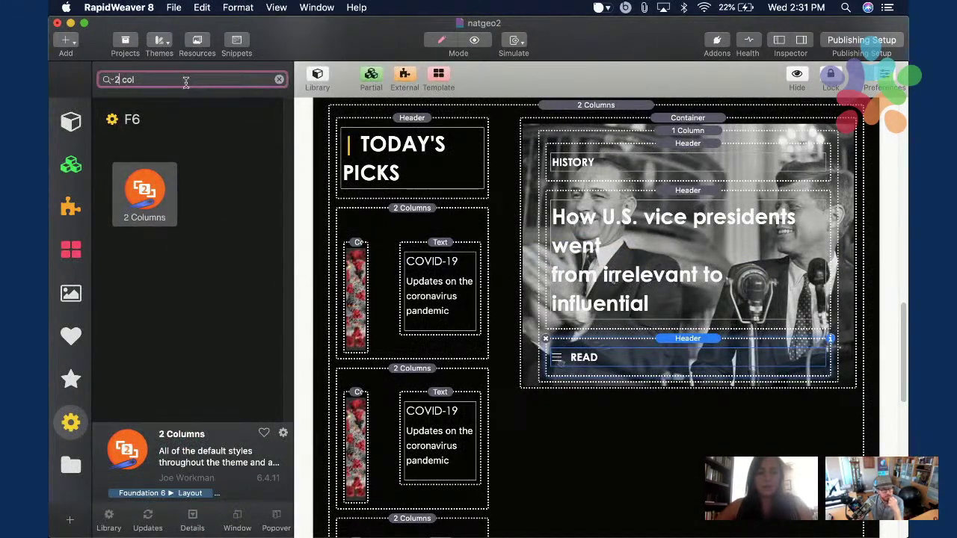
click(145, 188)
drag(146, 188, 612, 389)
click(306, 75)
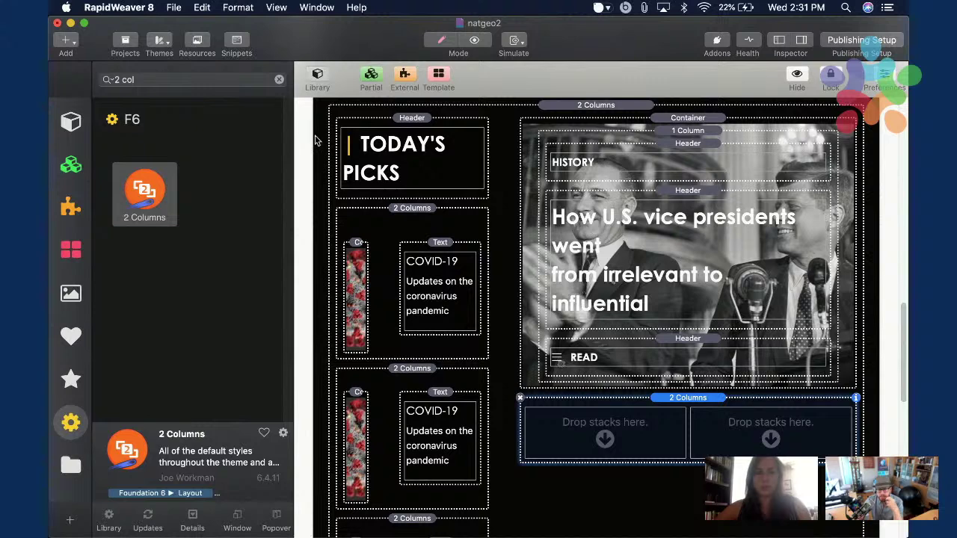
scroll(449, 278, up, 2)
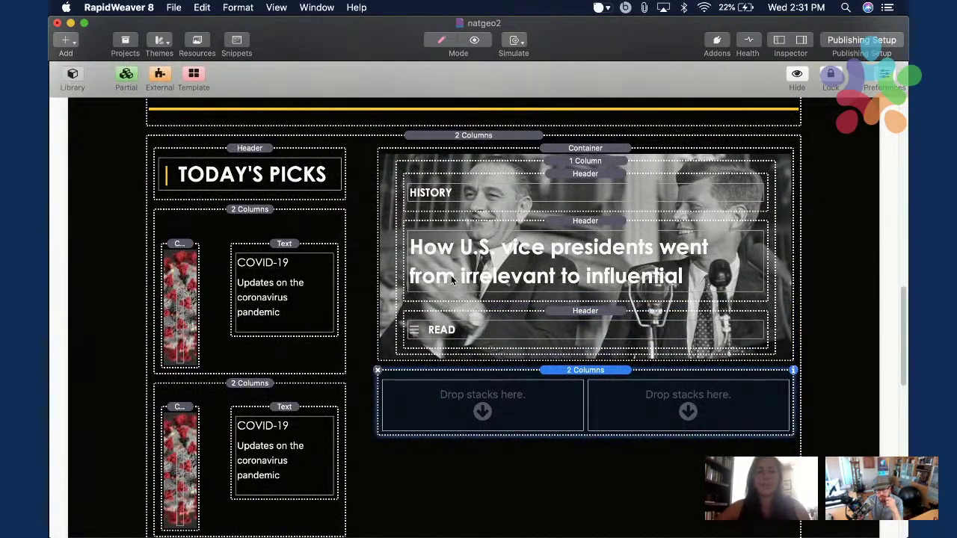
Search the stack library for "col" and look at the Columns Pro stack among the column stacks.
click(83, 87)
click(159, 79)
text(col)
click(146, 326)
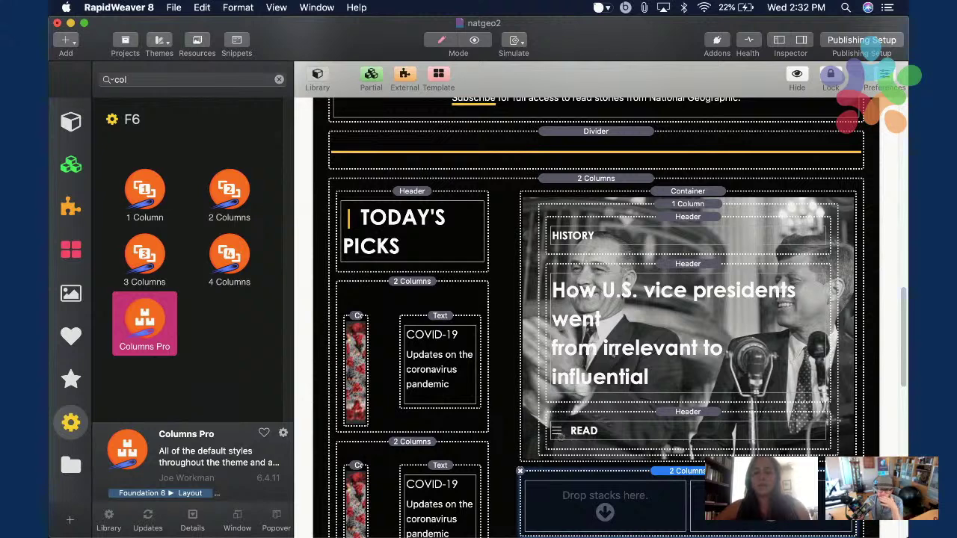
key(super+y)
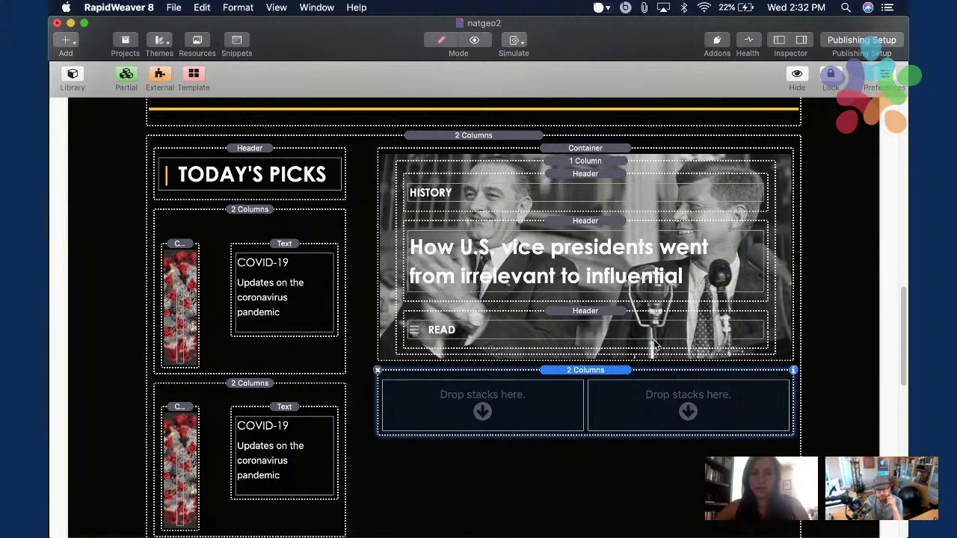
Turn on the horizontal margin for the new 2 Columns stack below the featured story, leaving its horizontal padding off.
click(800, 41)
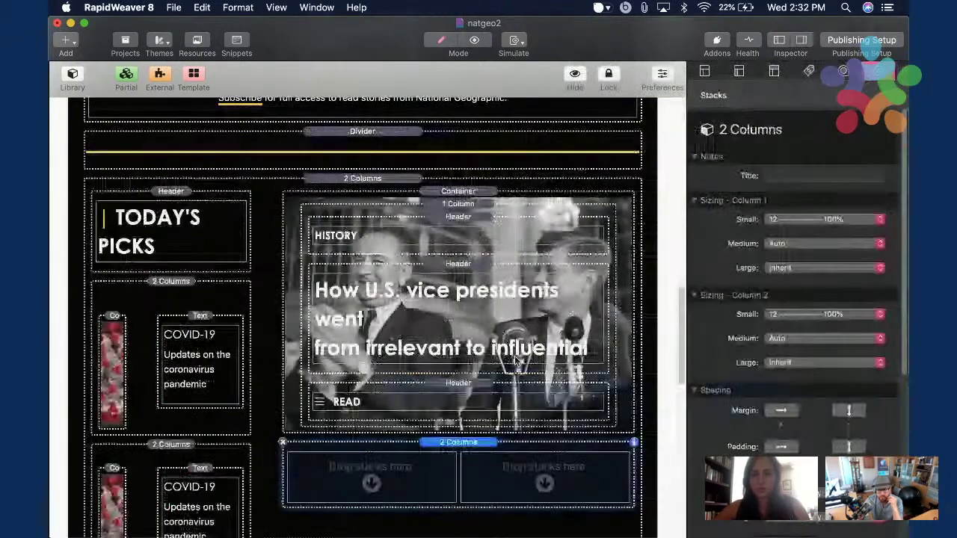
scroll(521, 416, down, 5)
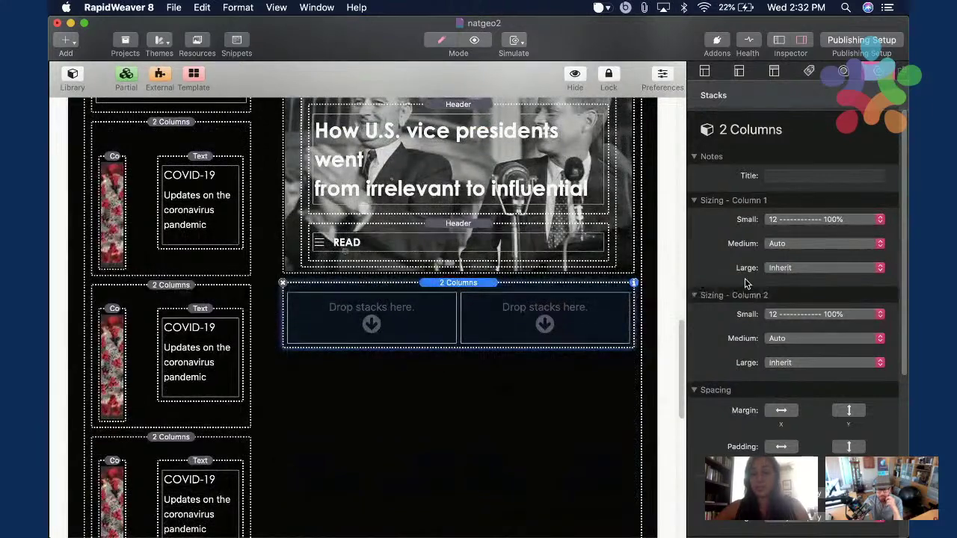
scroll(745, 278, down, 6)
scroll(744, 281, up, 6)
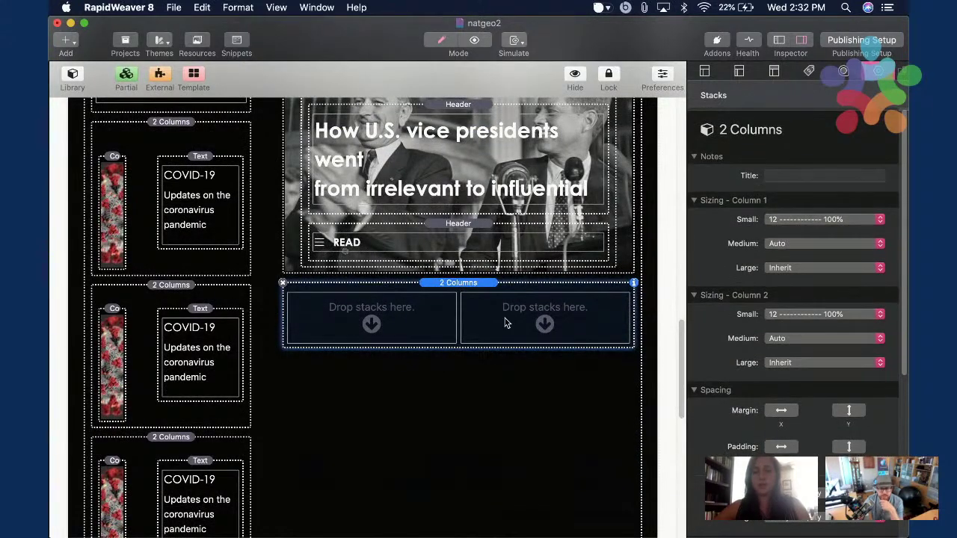
scroll(513, 267, up, 2)
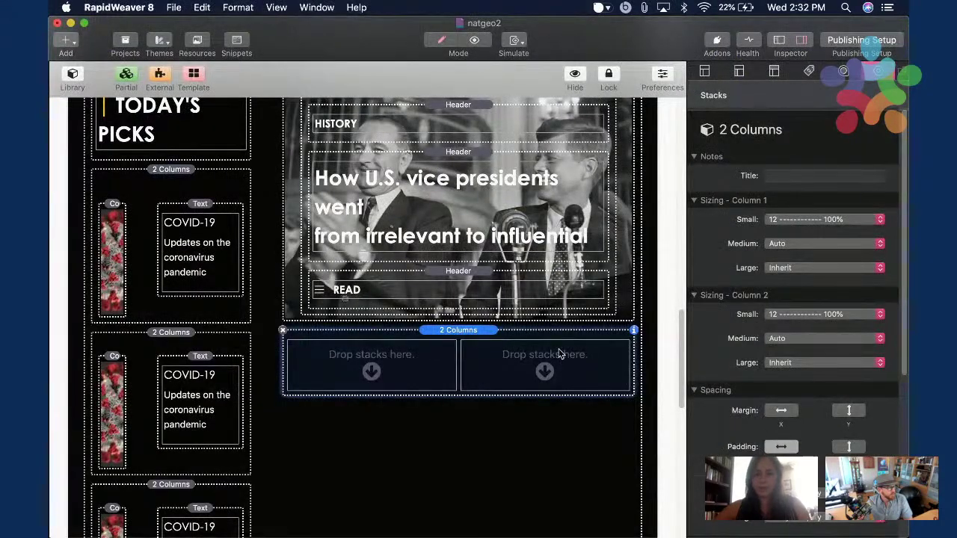
scroll(559, 354, down, 1)
click(781, 410)
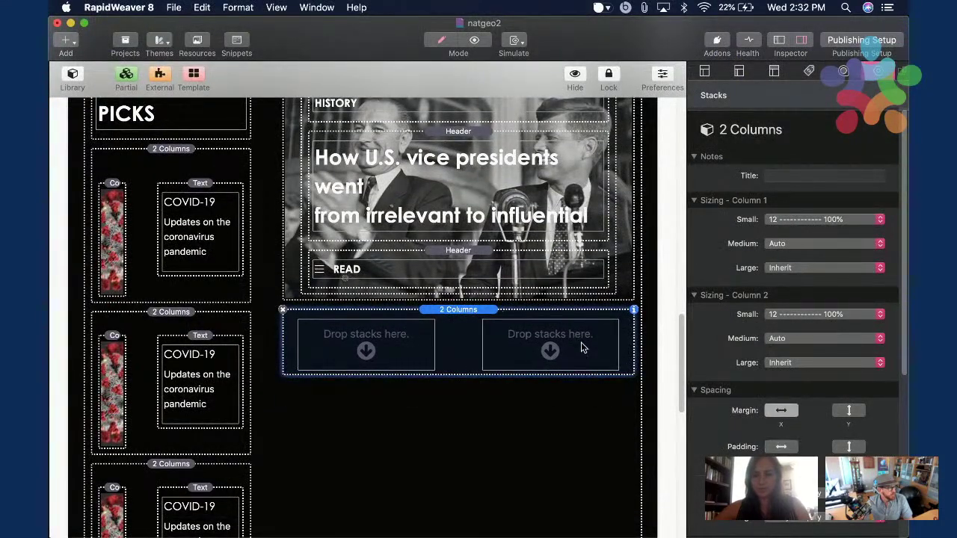
scroll(396, 288, down, 2)
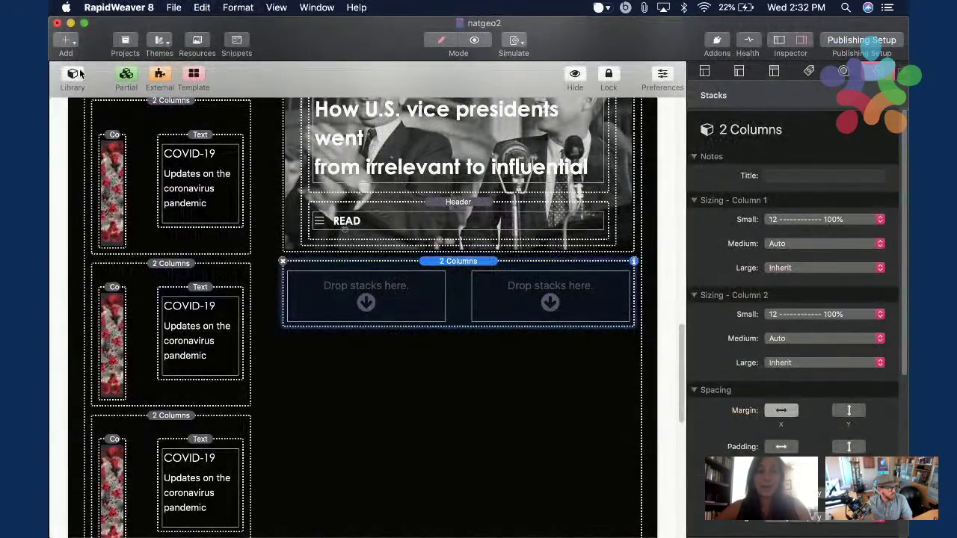
Find the Picture stack in the library by searching "pic" and add it to the first column of the new row.
click(71, 73)
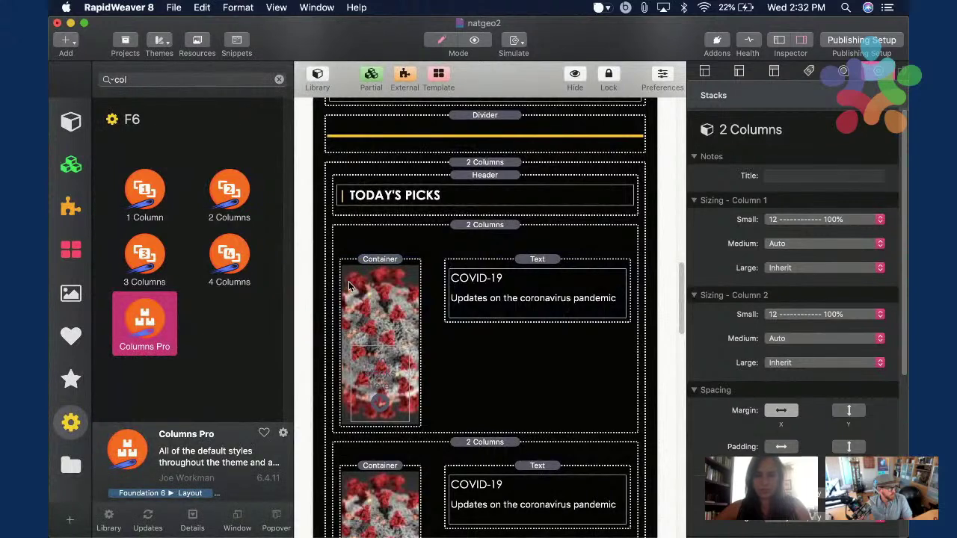
scroll(348, 281, down, 2)
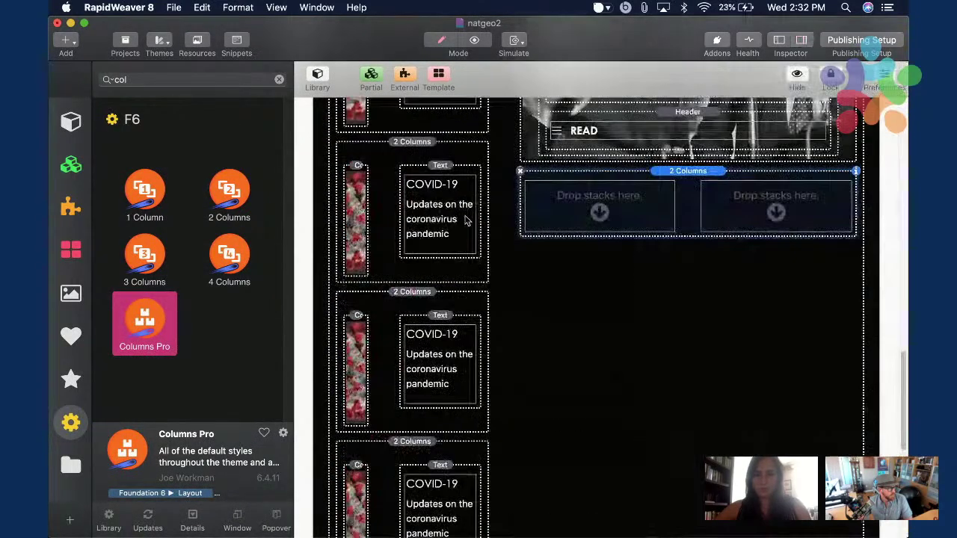
double_click(153, 80)
text(pic)
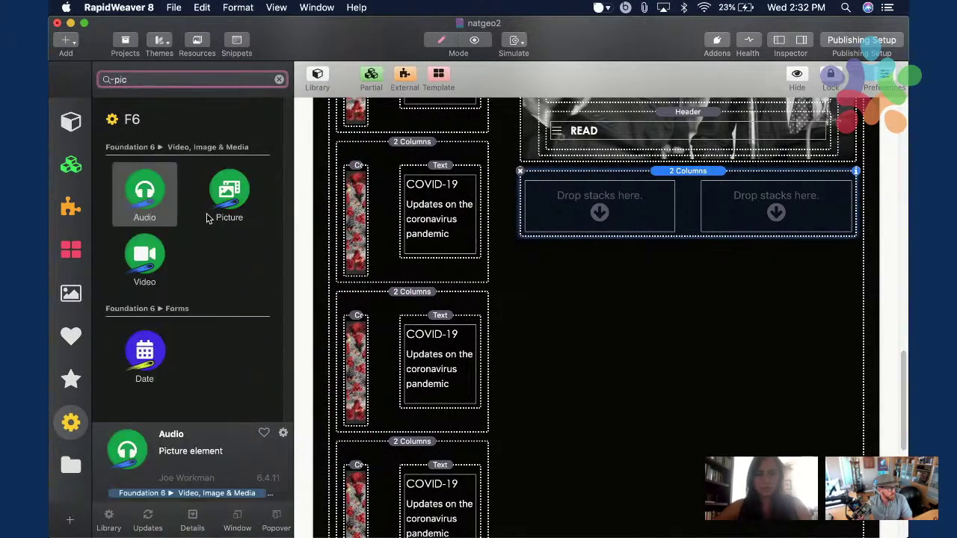
drag(225, 196, 553, 216)
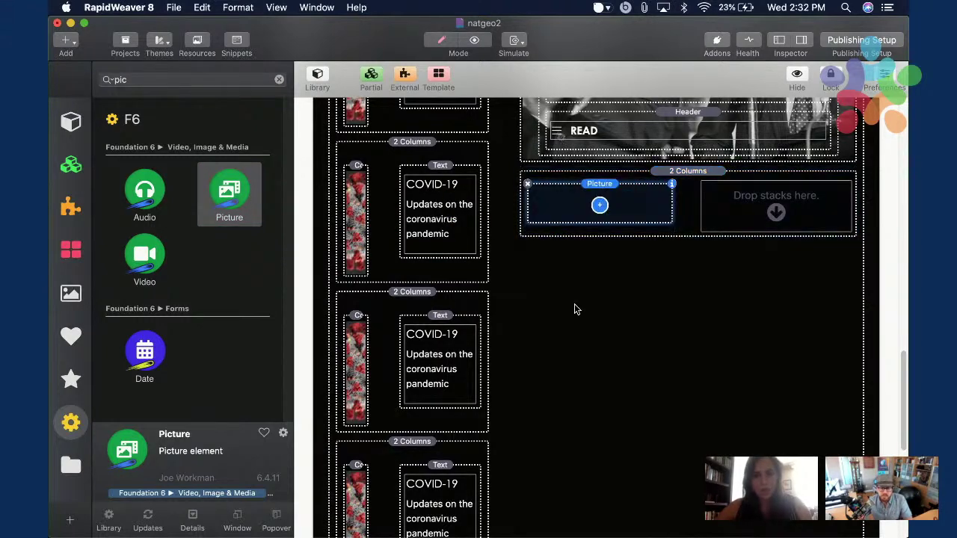
Check the elephant story card on the National Geographic site in Chrome against the new row, then return to natgeo2 in RapidWeaver.
key(super+Tab)
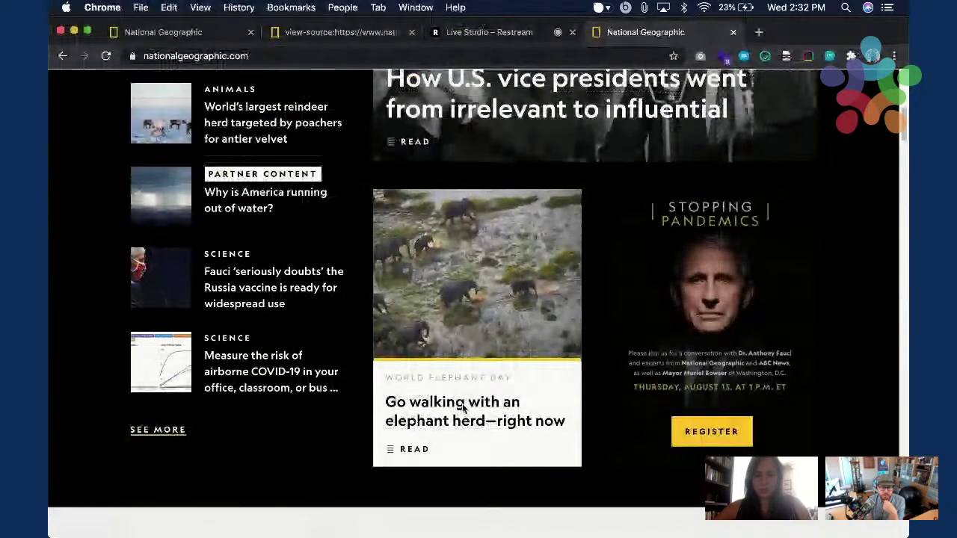
key(super+Tab)
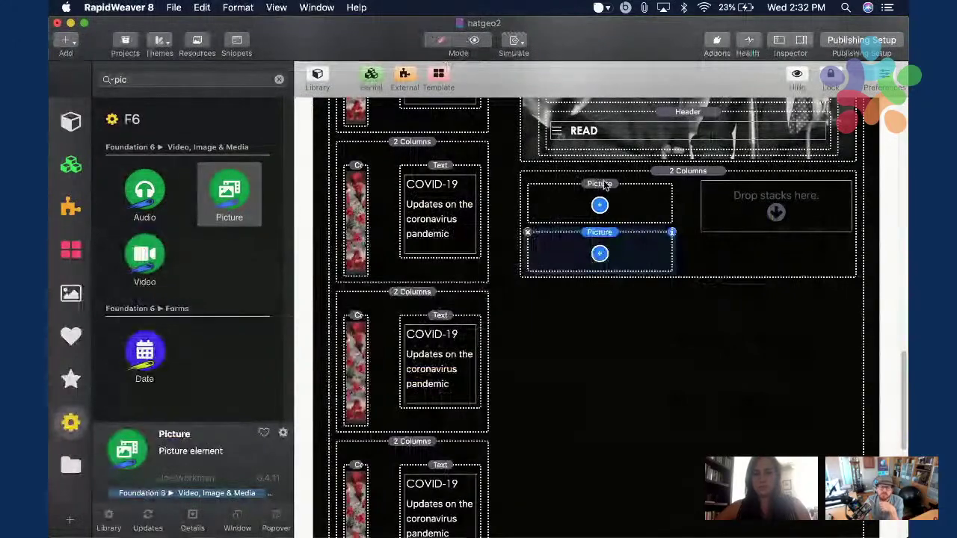
key(super+Tab)
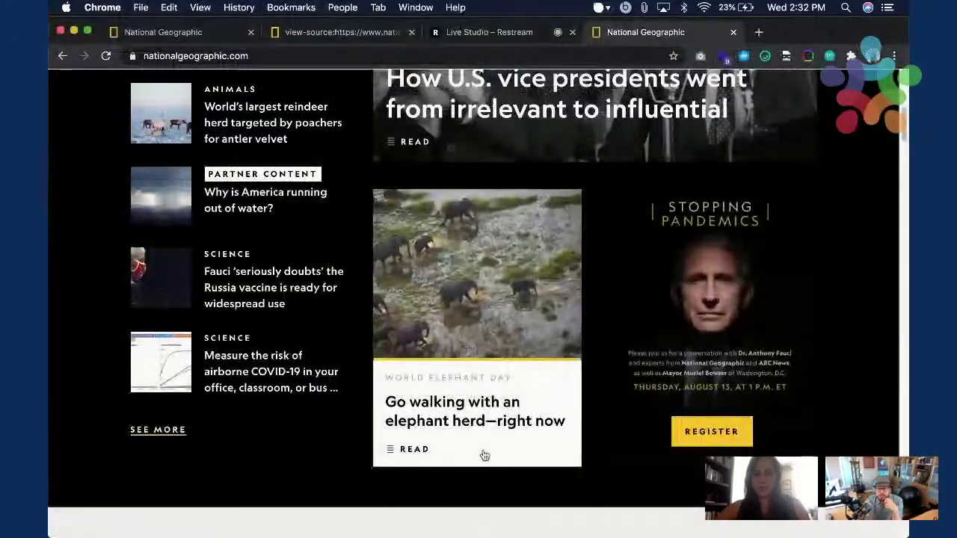
key(super+Tab)
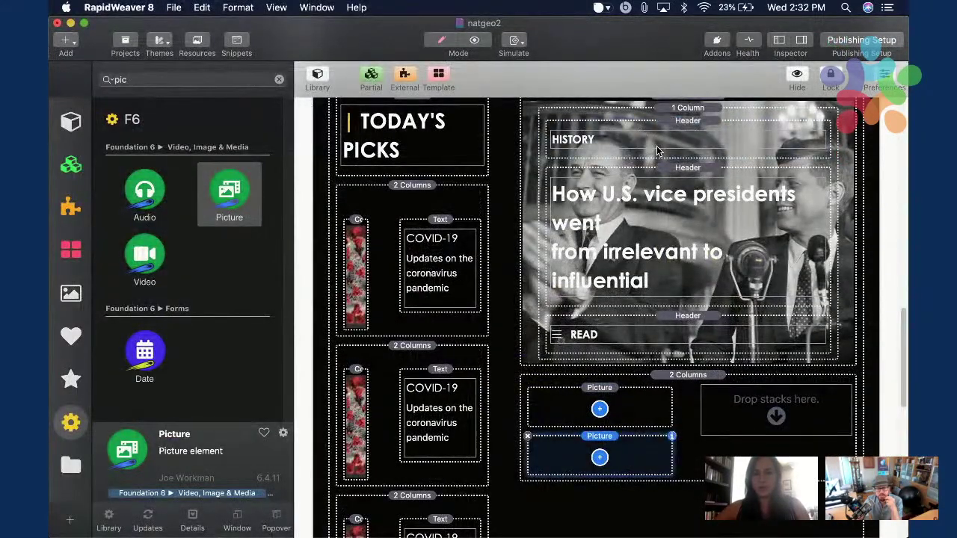
Copy the HISTORY, headline and READ headers from the featured story and paste them below the Picture, deleting the extra Picture stack.
click(656, 152)
shift+click(654, 198)
shift+click(652, 340)
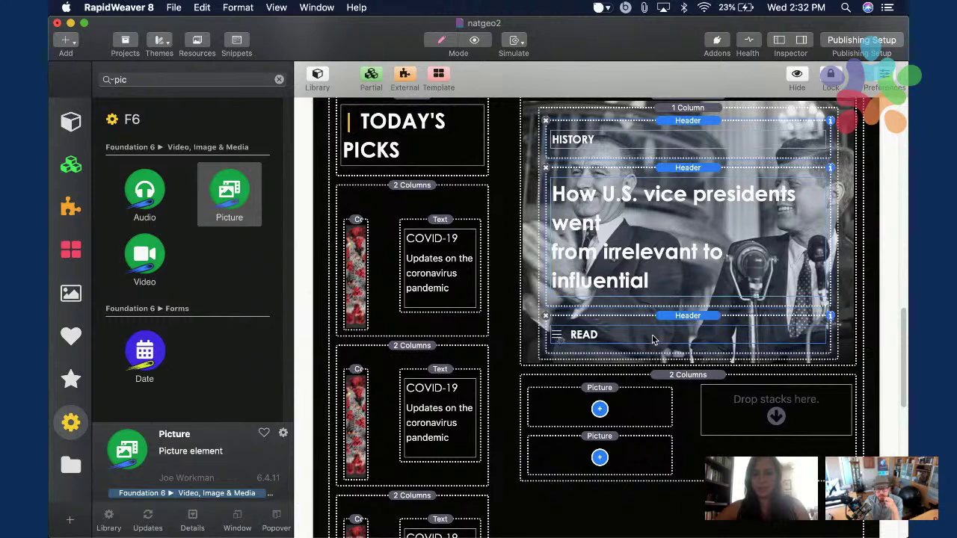
scroll(649, 278, down, 5)
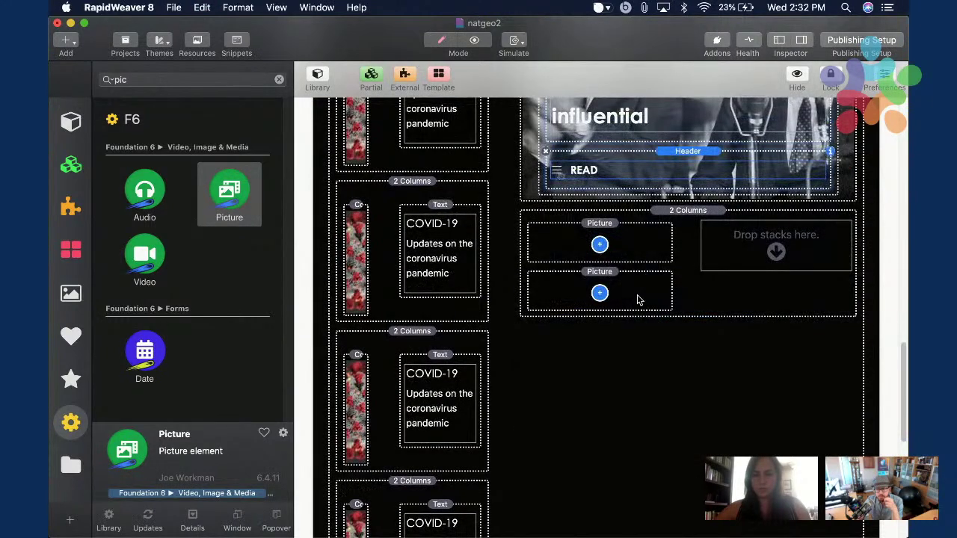
click(639, 300)
key(Delete)
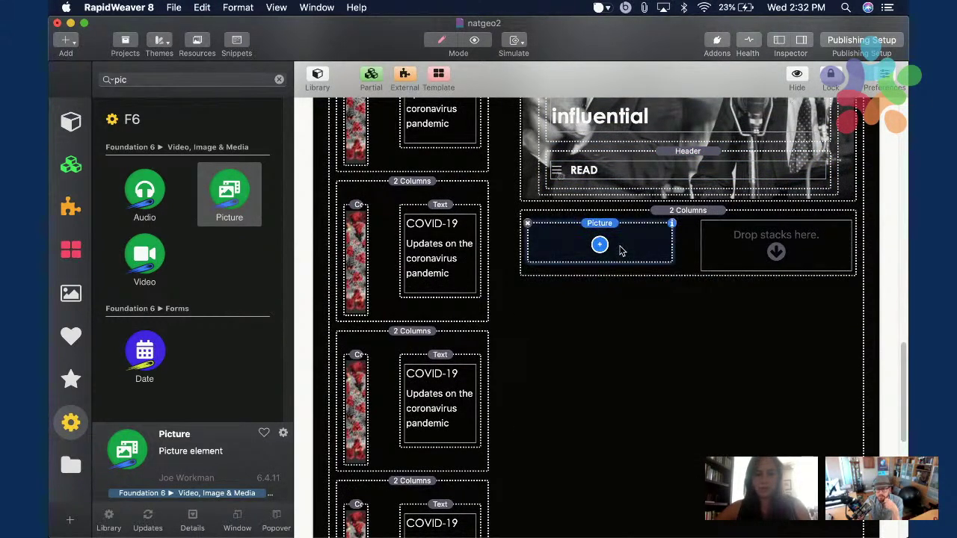
key(super+v)
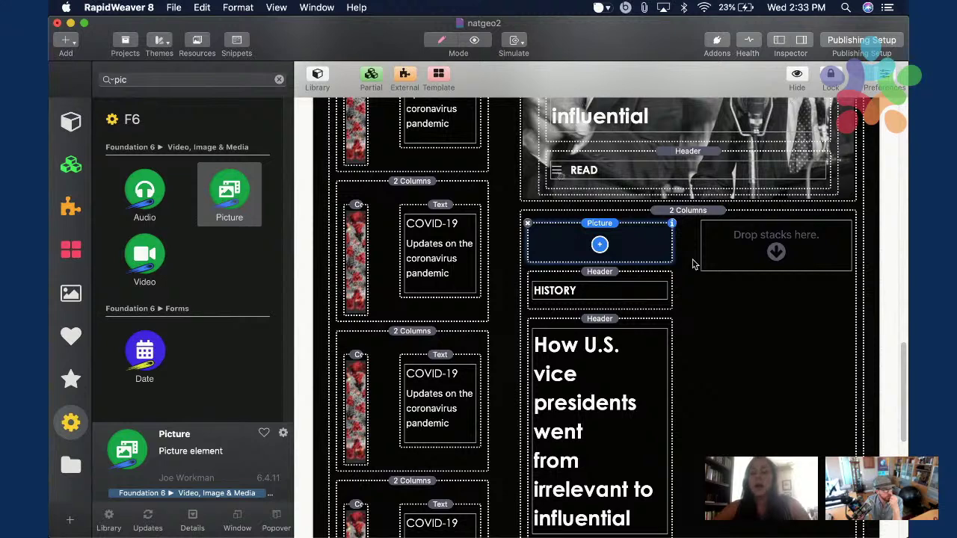
Try the additional custom class alt alongside font-bold on the pasted HISTORY and headline headers.
scroll(692, 263, down, 3)
click(681, 217)
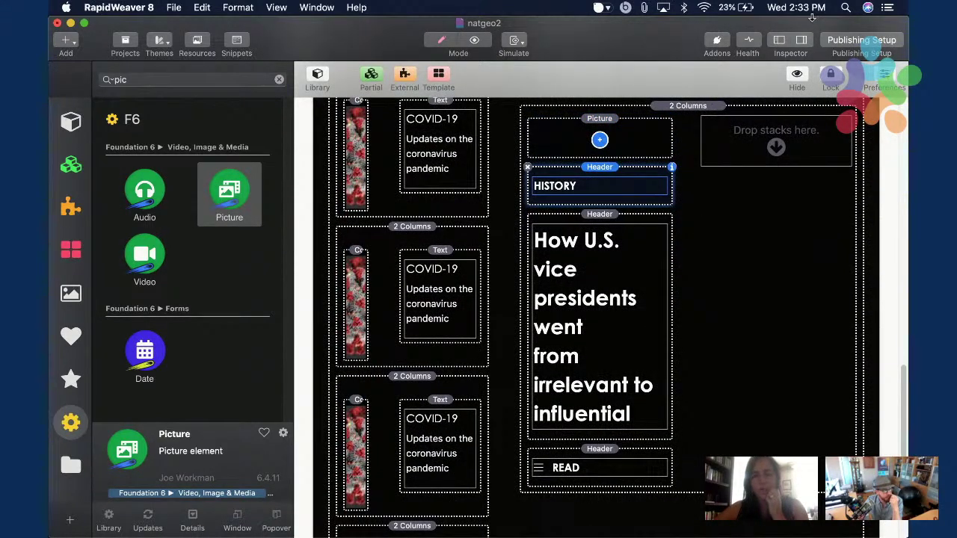
click(802, 45)
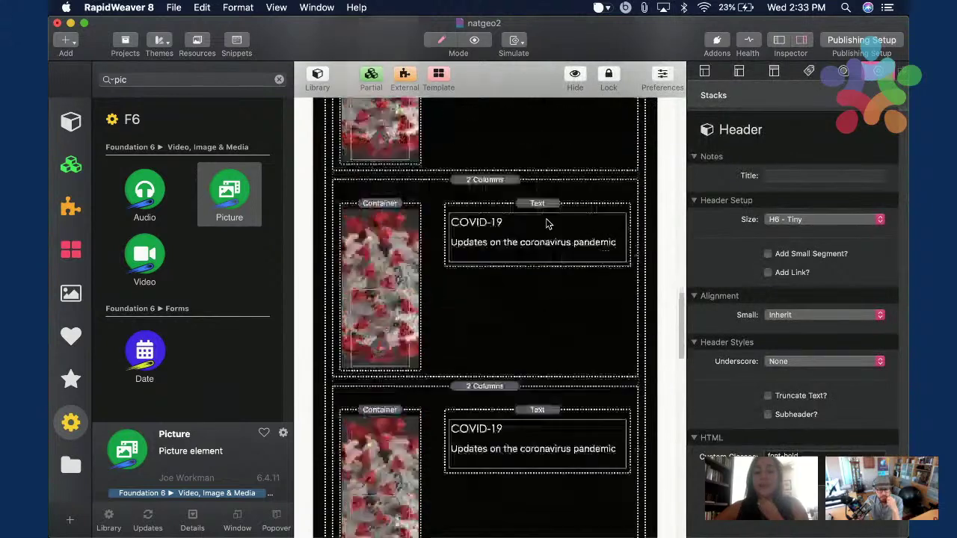
scroll(547, 223, down, 8)
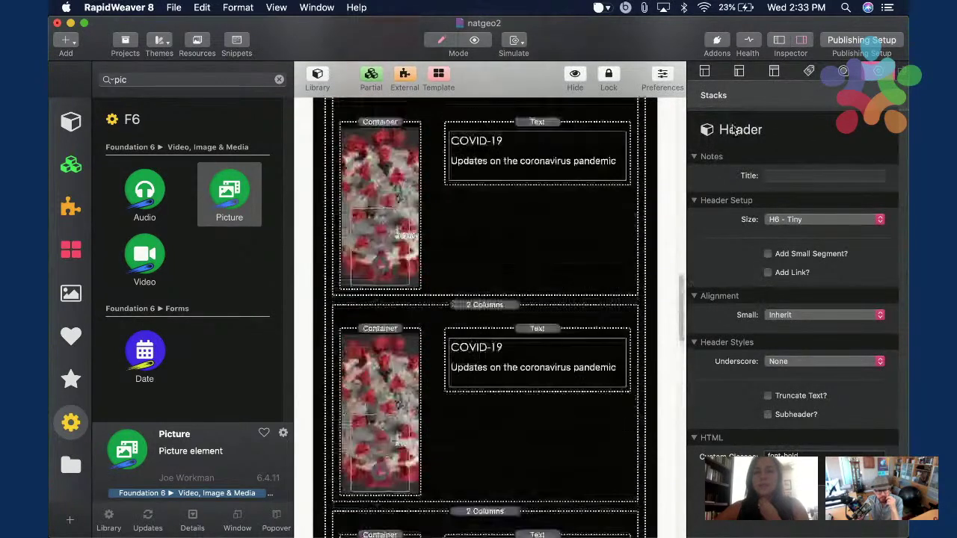
click(317, 76)
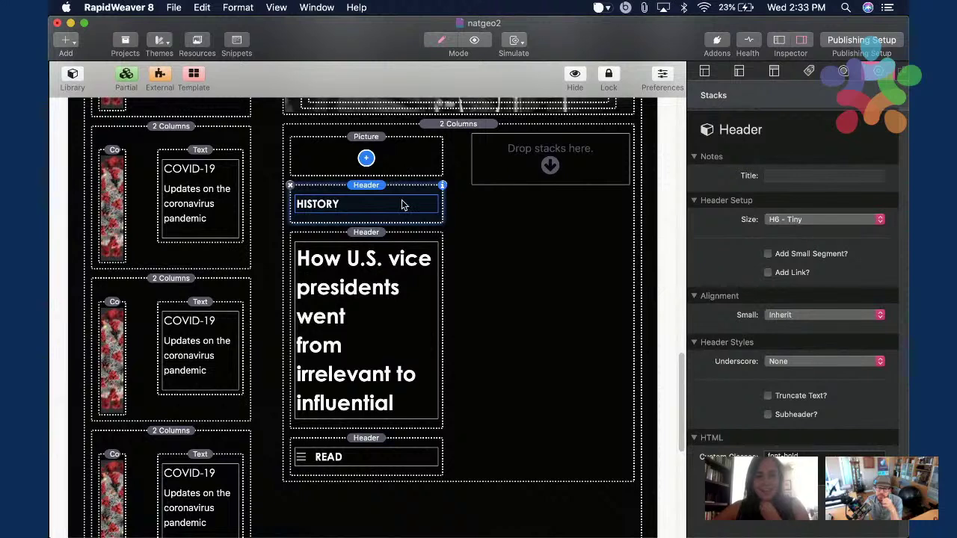
click(408, 422)
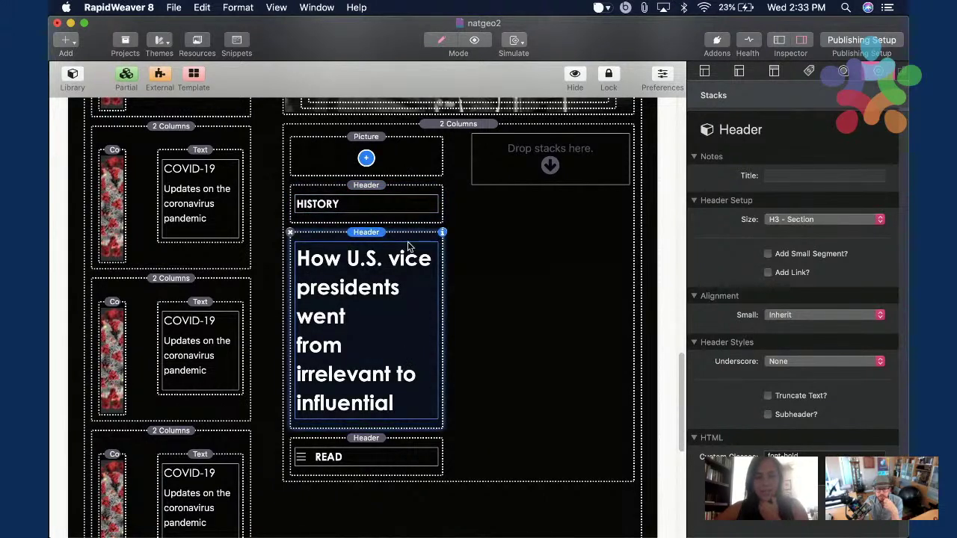
click(412, 218)
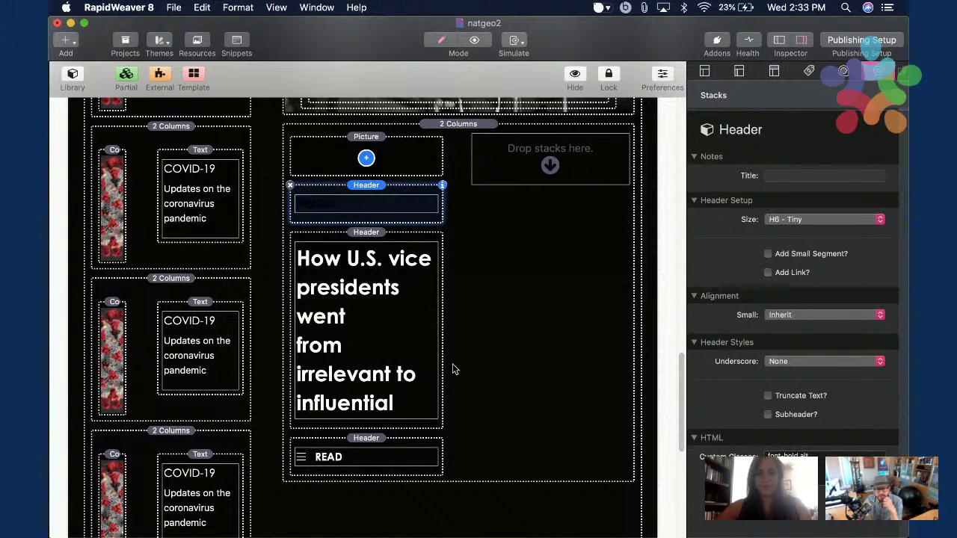
key(super+z)
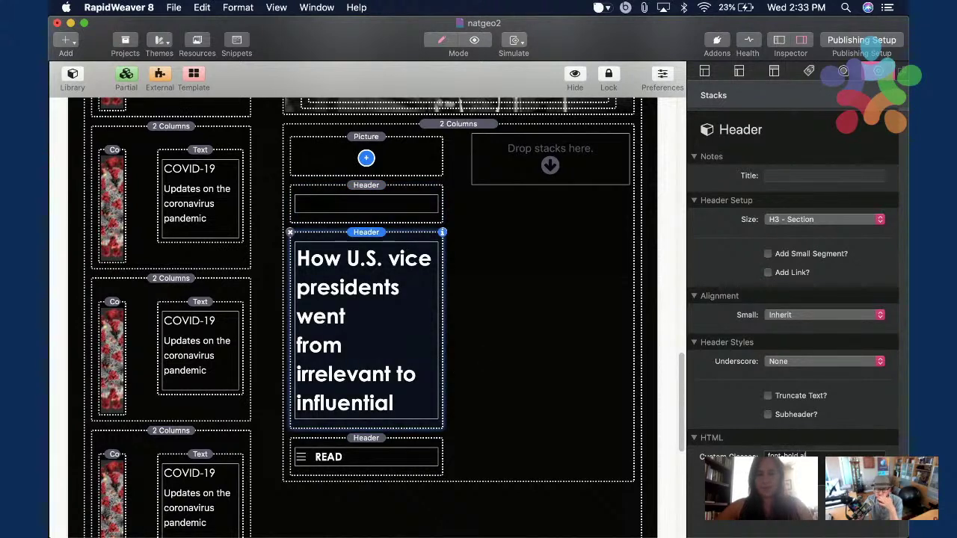
double_click(420, 457)
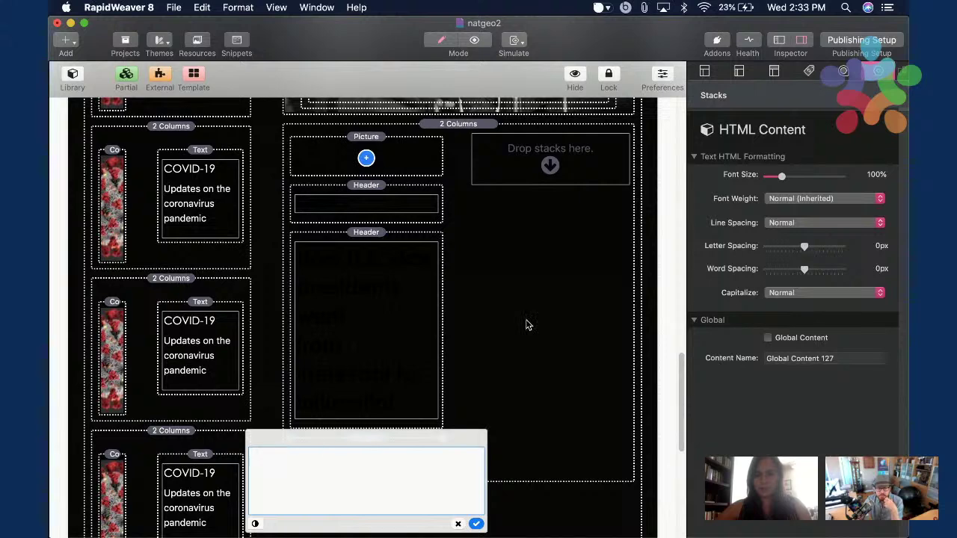
click(456, 269)
Remove the alt class from the pasted headline and HISTORY headers, keeping font-bold.
scroll(796, 314, down, 7)
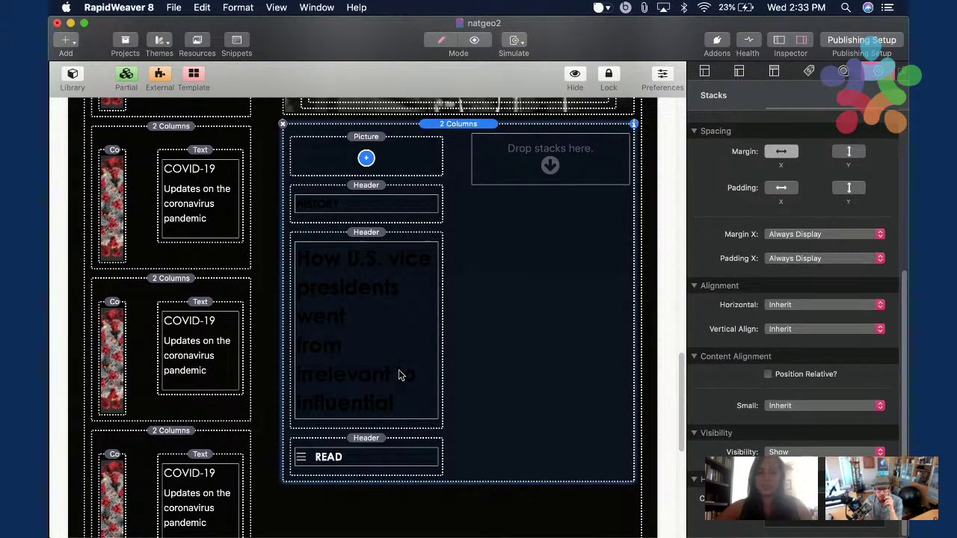
click(366, 329)
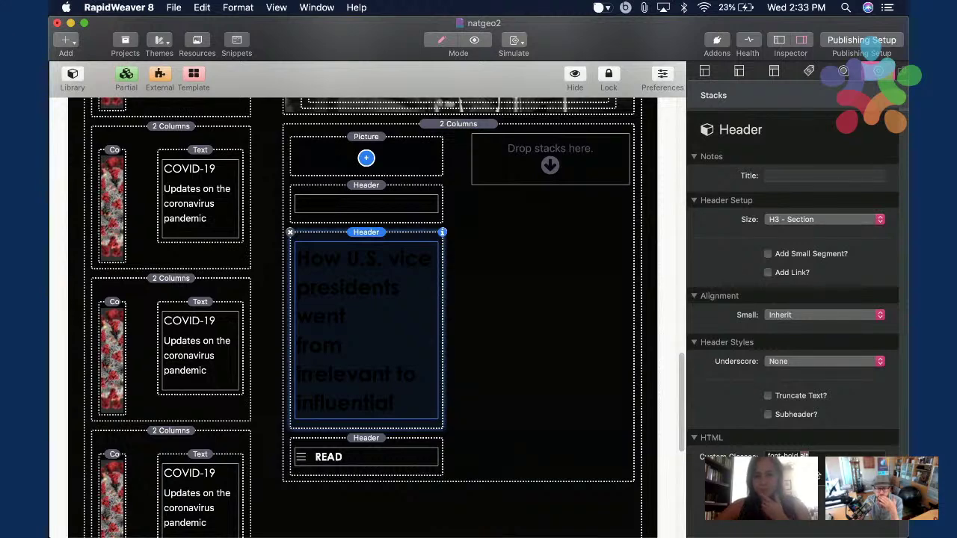
click(399, 207)
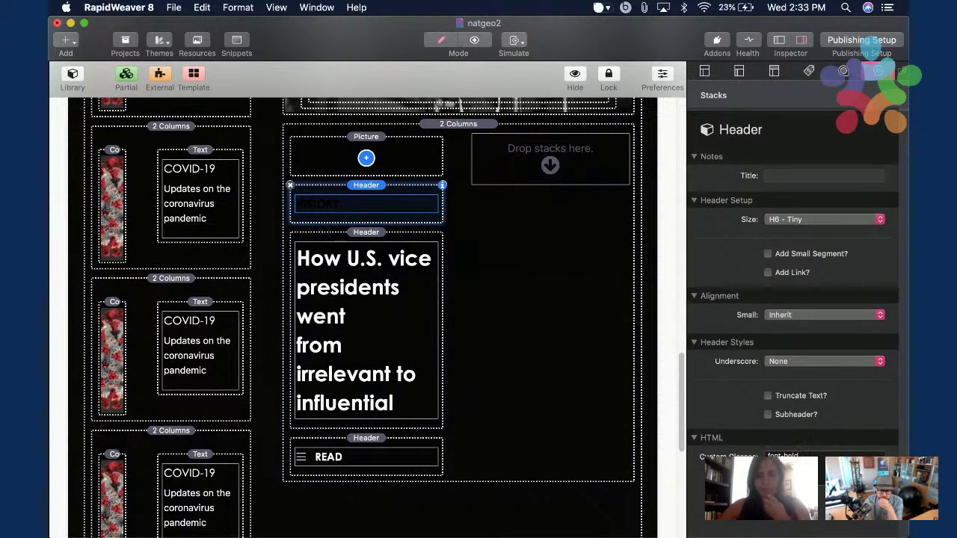
Find the Container stack by searching "contain", add it in the first column and move the Picture into it.
click(79, 85)
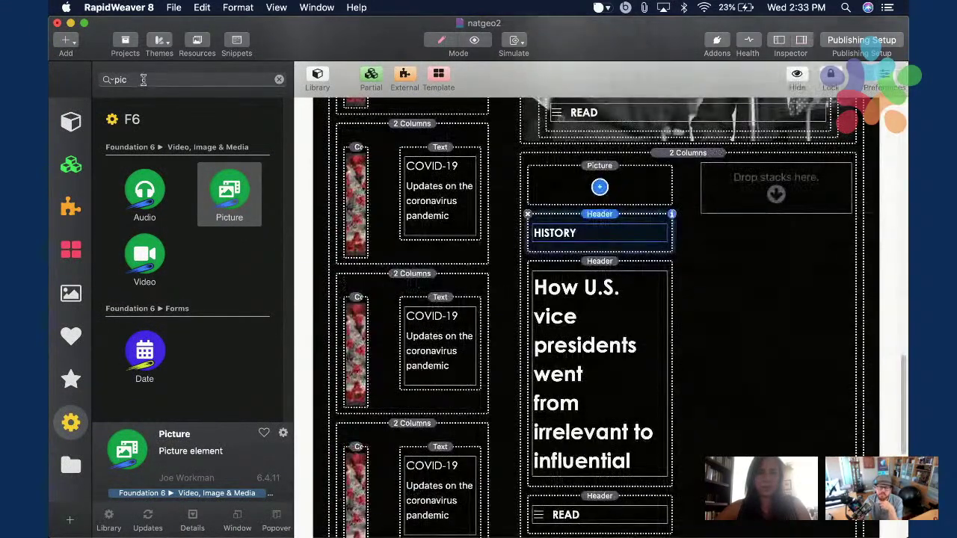
click(140, 79)
text(cont)
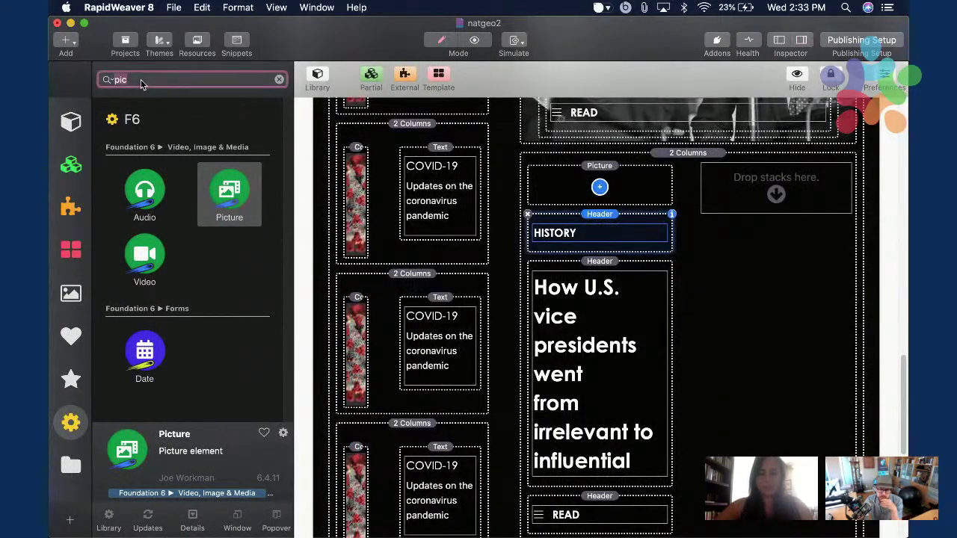
text(ain)
drag(155, 203, 606, 218)
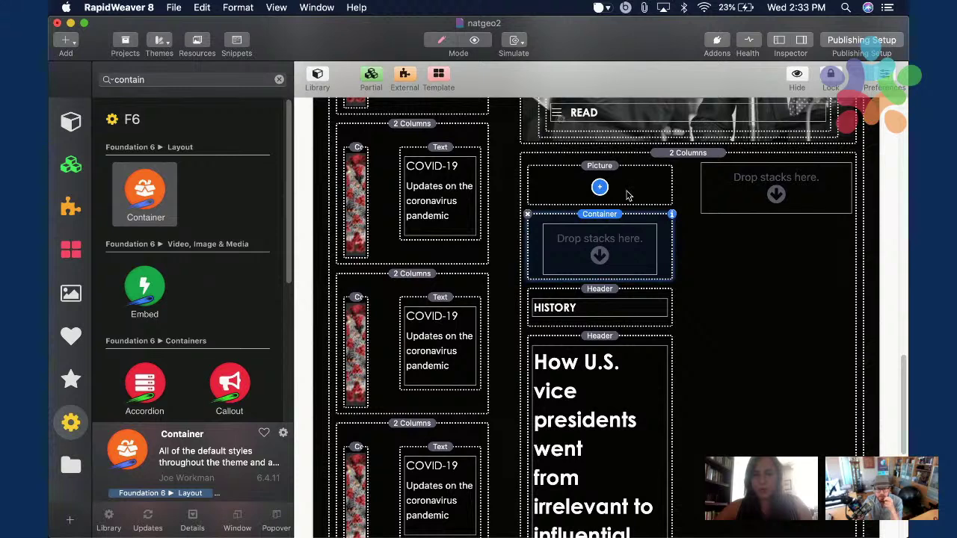
drag(625, 199, 625, 248)
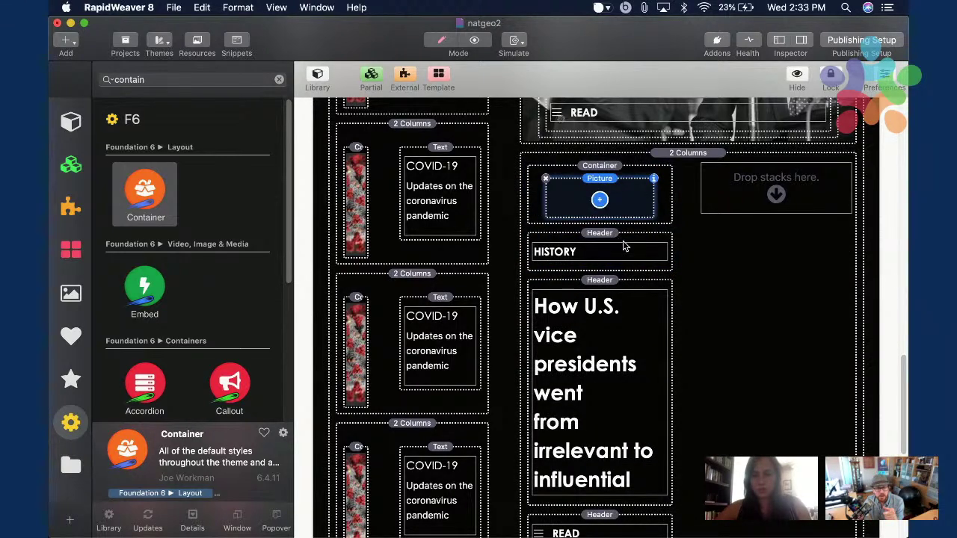
Move the pasted HISTORY, headline and READ headers together into the new Container, beneath the Picture.
click(624, 247)
shift+click(625, 299)
shift+click(649, 515)
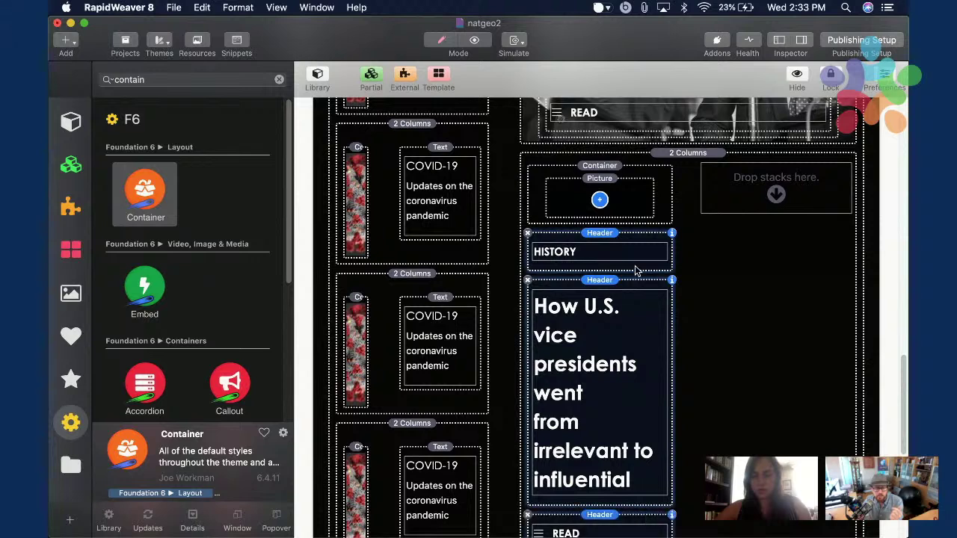
drag(627, 242, 619, 216)
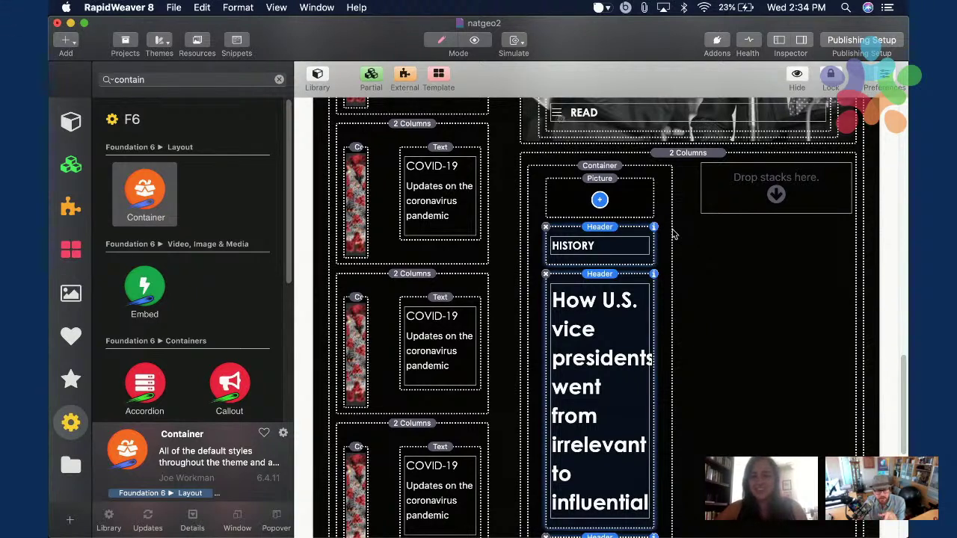
Switch the stacks library from the docked sidebar to a pop-over and close it to free up the editing area.
click(667, 196)
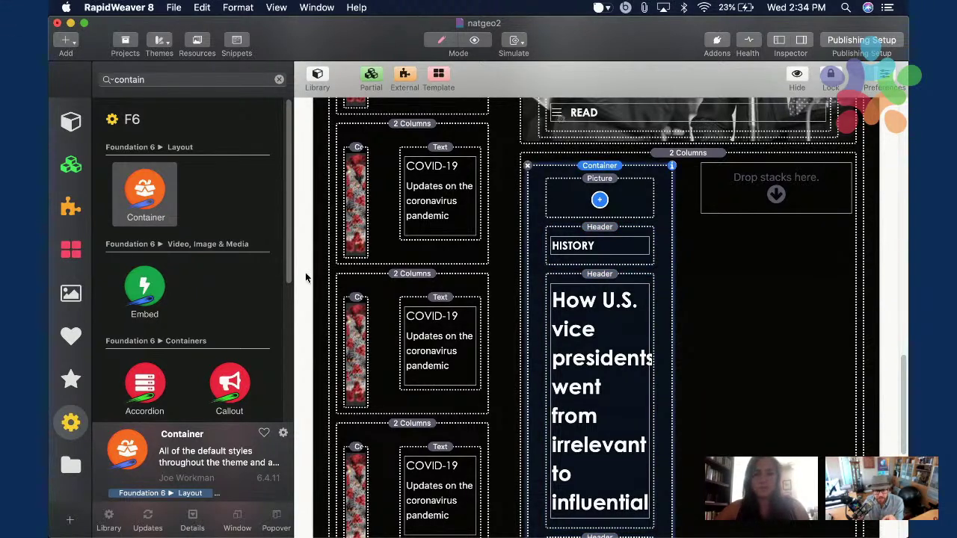
click(277, 517)
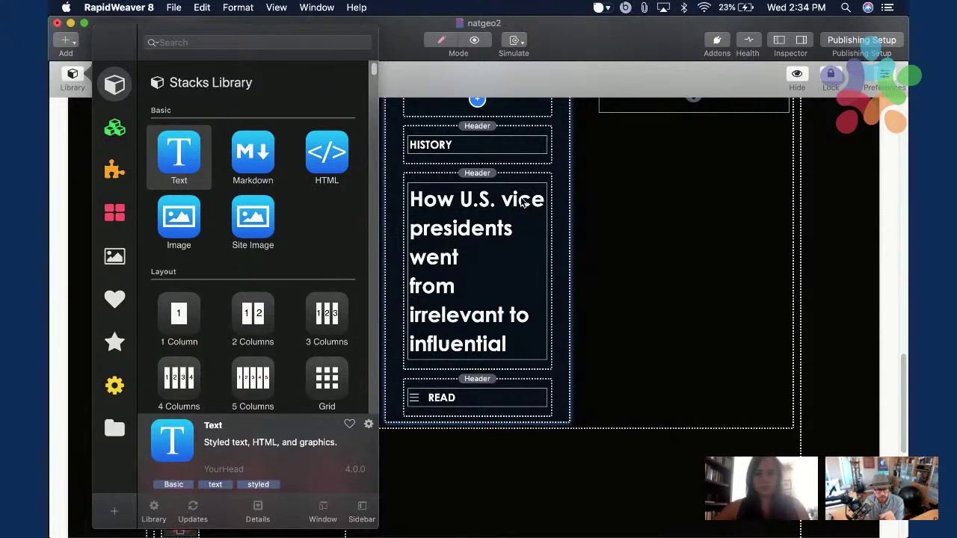
click(551, 289)
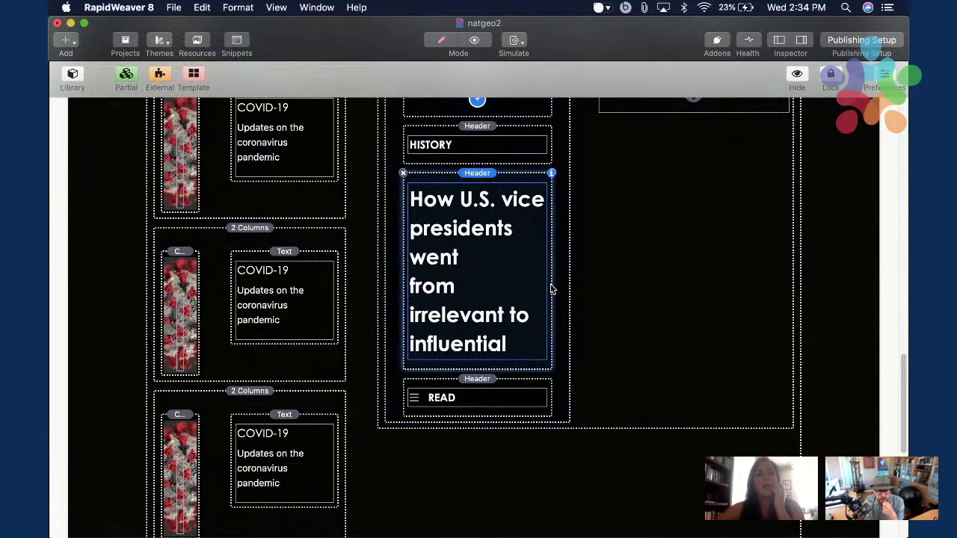
click(73, 74)
click(460, 209)
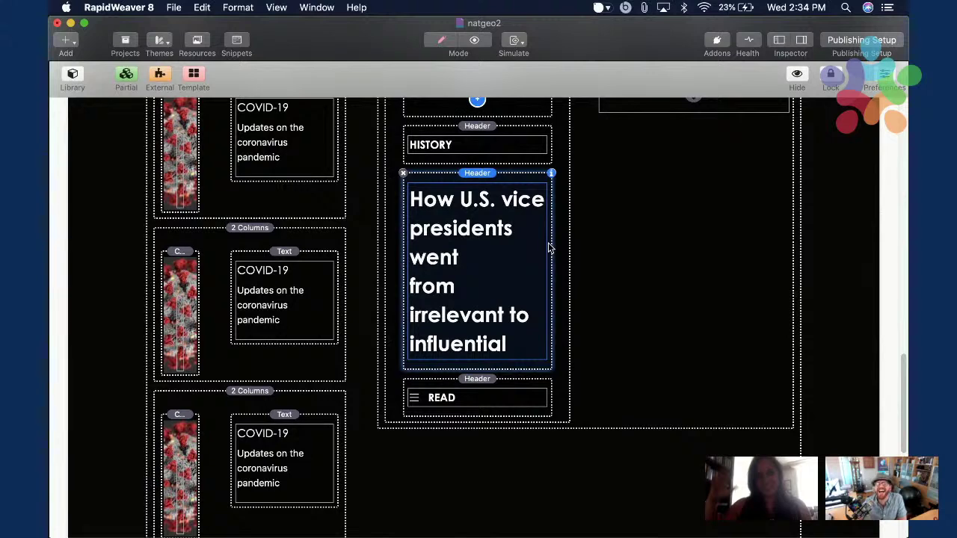
Give the Container around the story card's picture and headers the custom classes bg:white and alt.
scroll(692, 201, up, 2)
scroll(691, 200, up, 4)
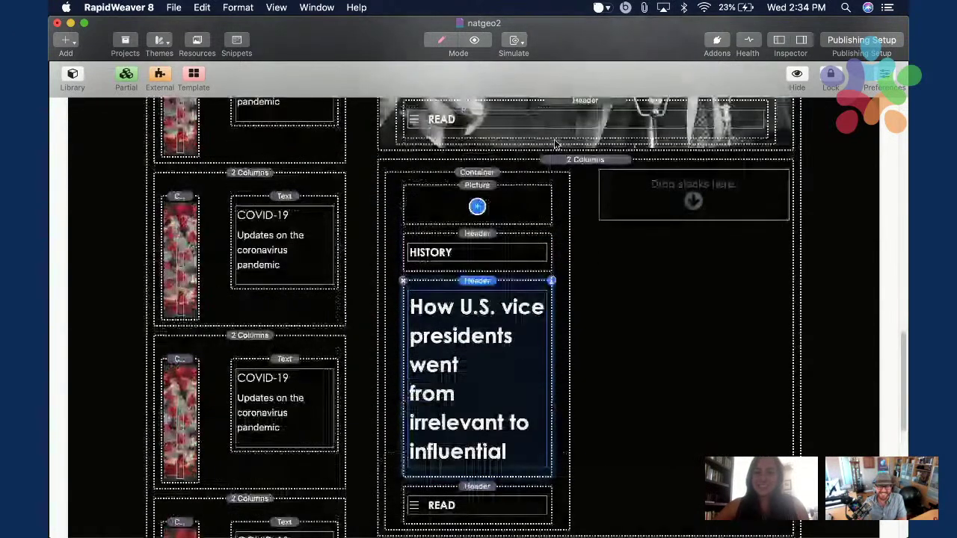
click(562, 183)
click(801, 42)
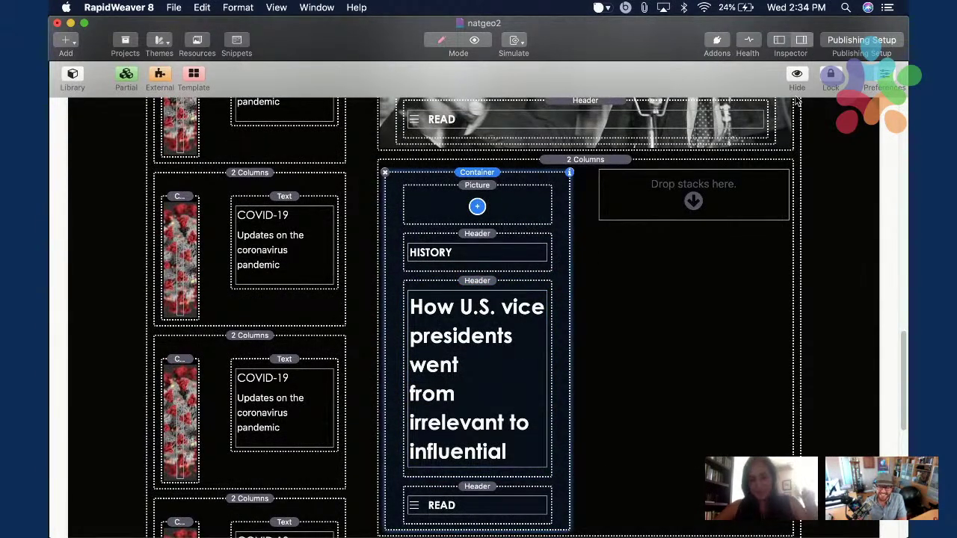
scroll(797, 401, up, 3)
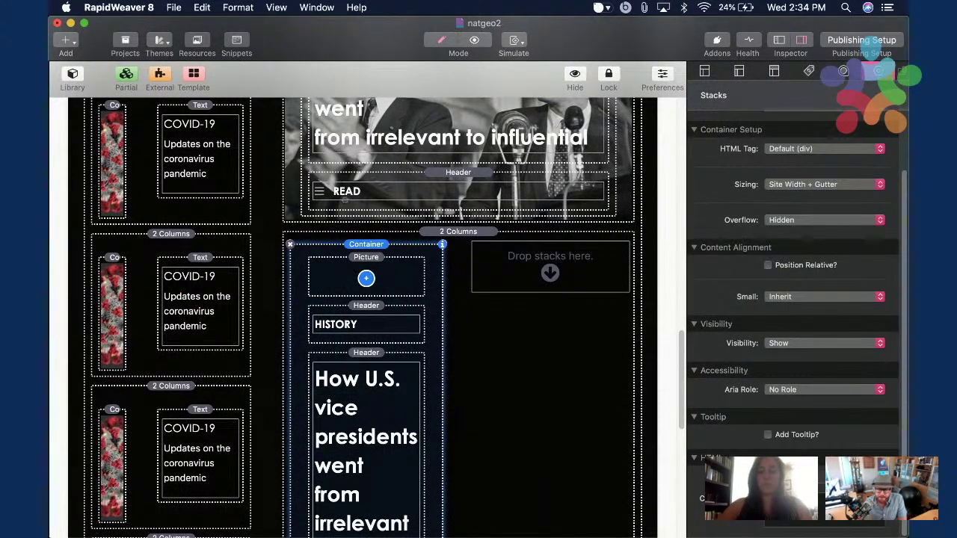
scroll(538, 388, down, 2)
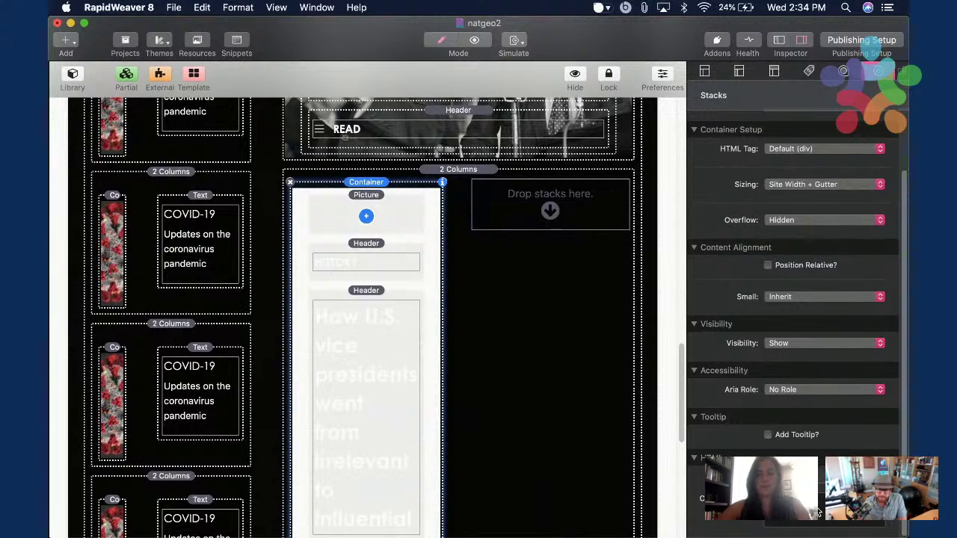
scroll(519, 305, down, 5)
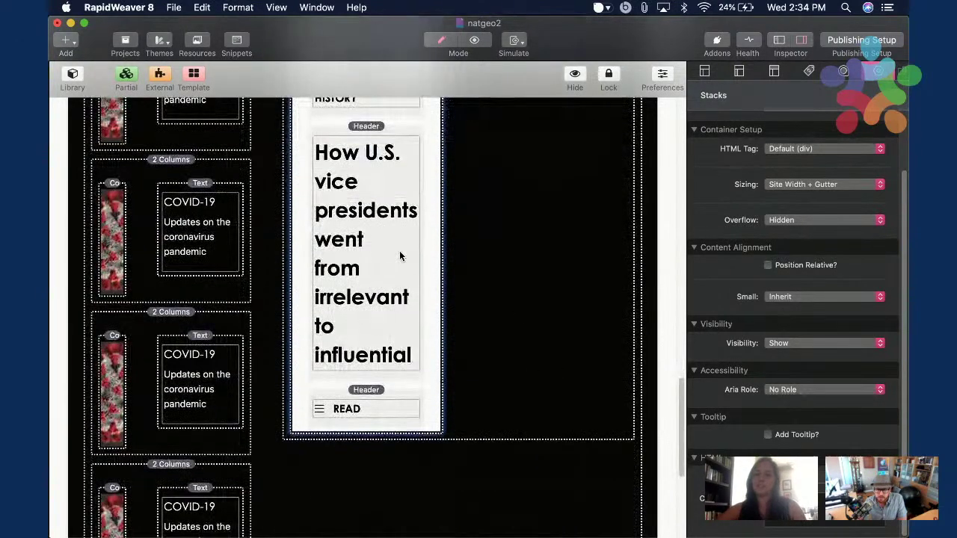
scroll(400, 257, up, 2)
scroll(394, 209, up, 1)
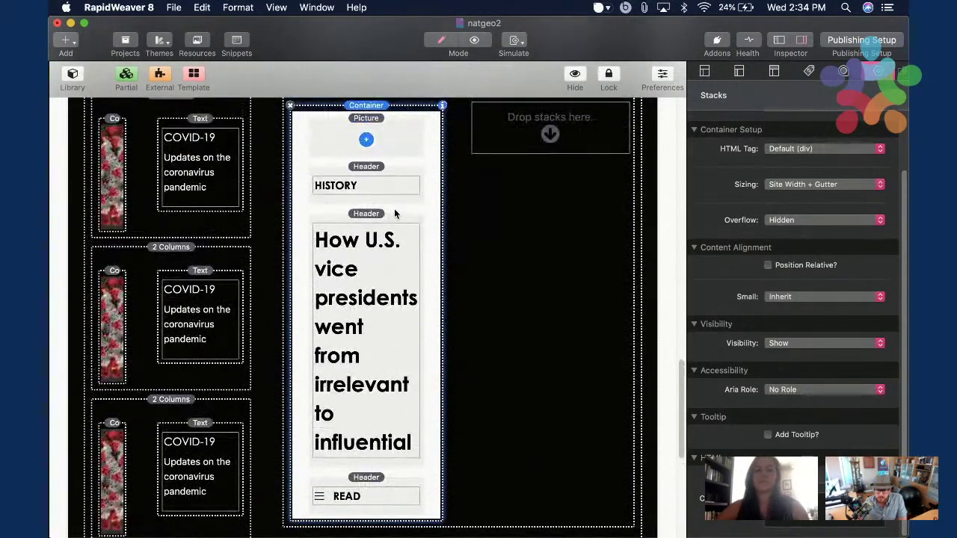
Select the card's Picture and look through the image files in the sources folder in Finder for a suitable photo.
click(421, 149)
key(super+Tab)
key(super+Tab)
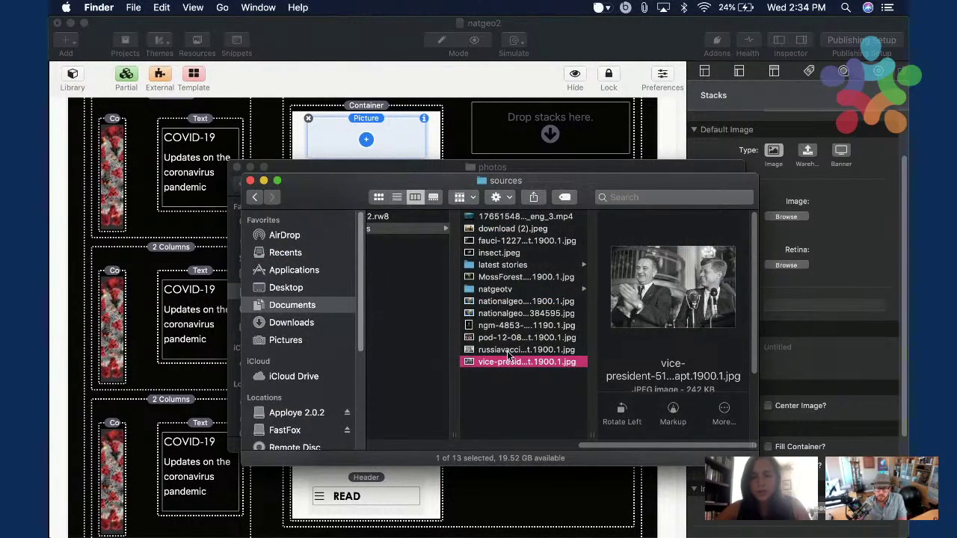
key(Up)
key(Up)
key(Up)
key(Up)
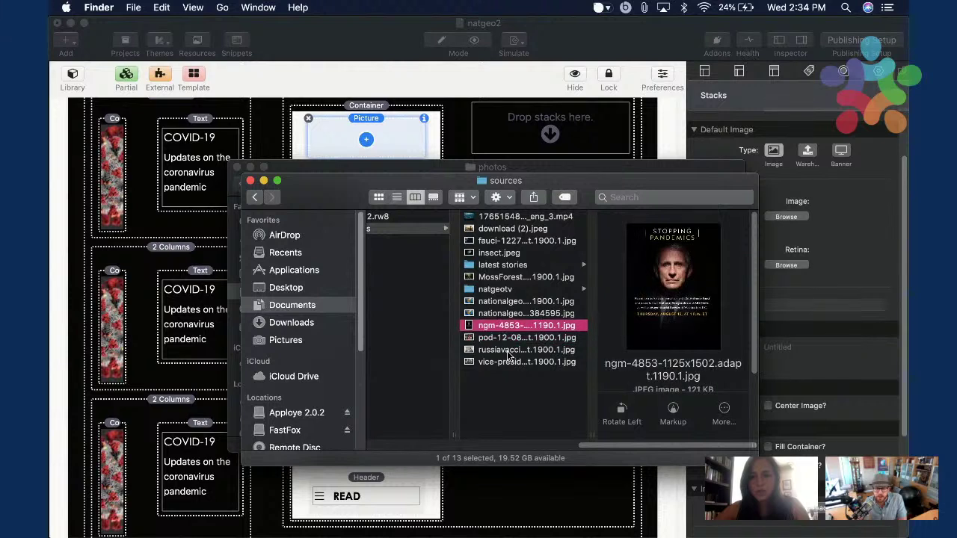
key(Up)
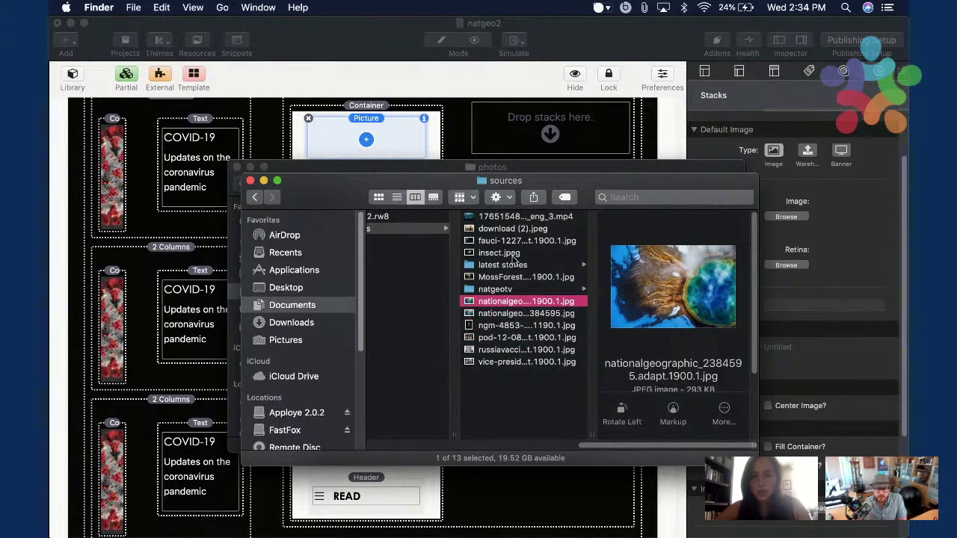
click(514, 254)
click(533, 242)
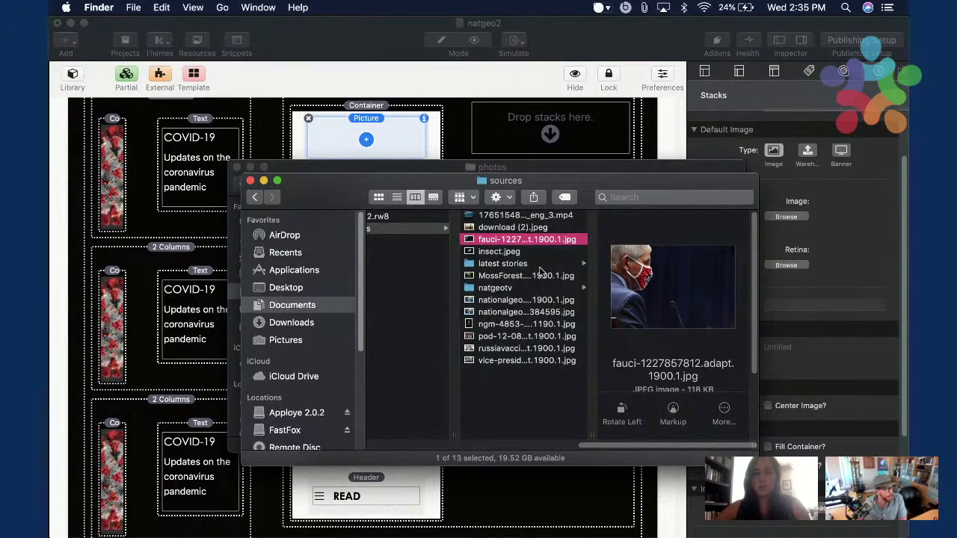
click(657, 123)
scroll(743, 421, down, 1)
click(389, 144)
click(388, 144)
key(super+Tab)
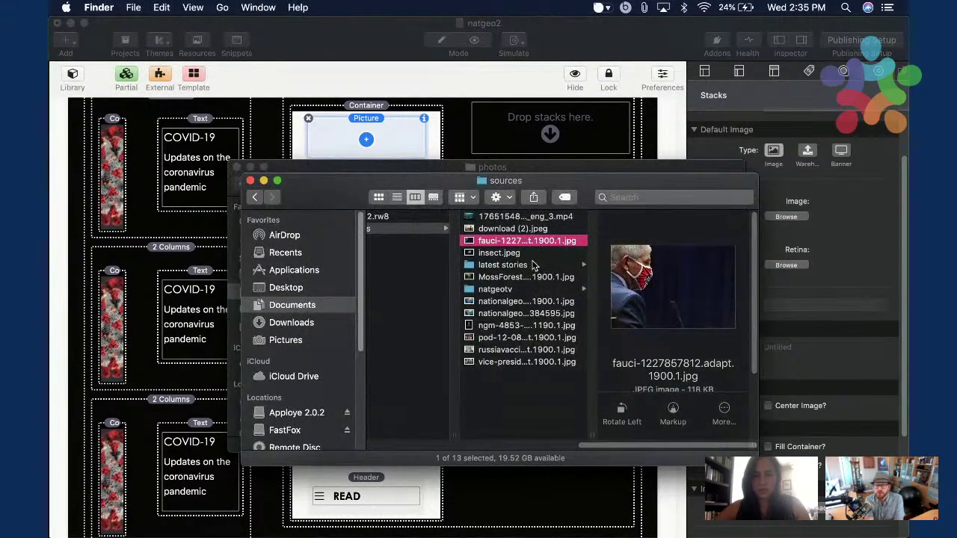
Find the 07-below_okavango-delta photo in the latest stories folder and set it as the Picture's default image.
key(Up)
key(Down)
key(Down)
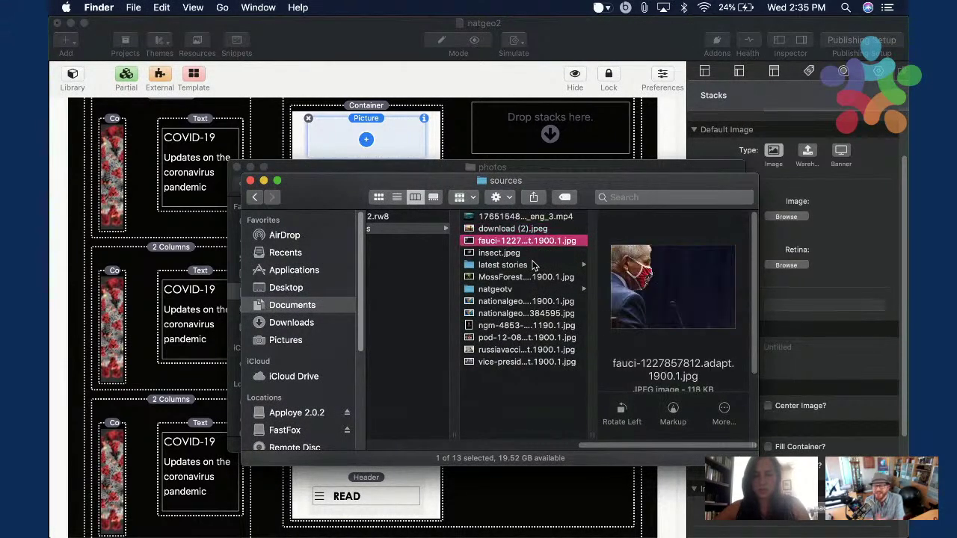
key(Down)
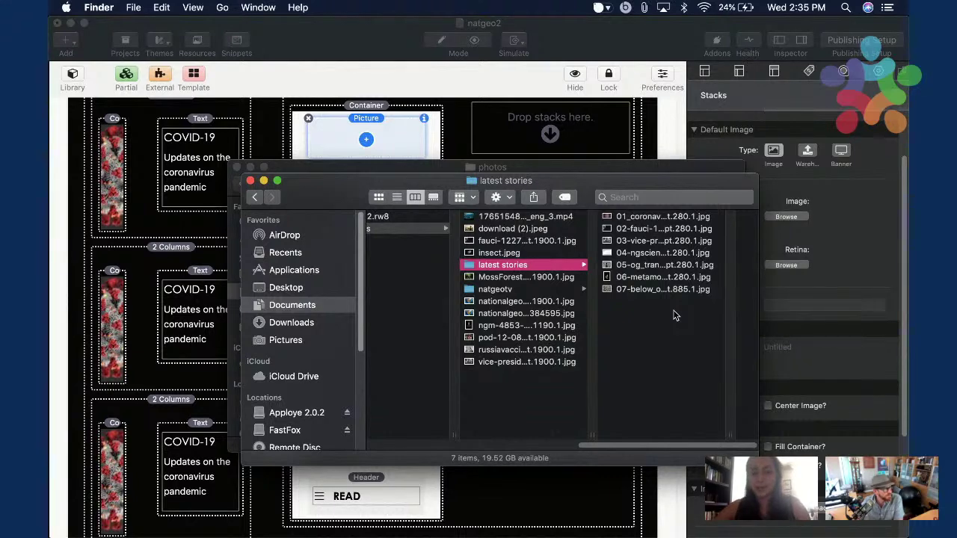
click(650, 289)
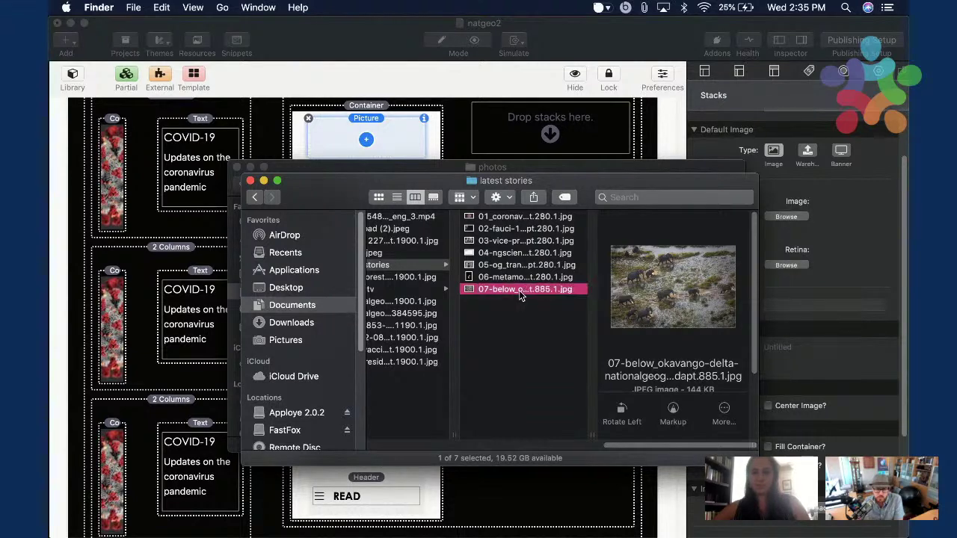
key(space)
key(space)
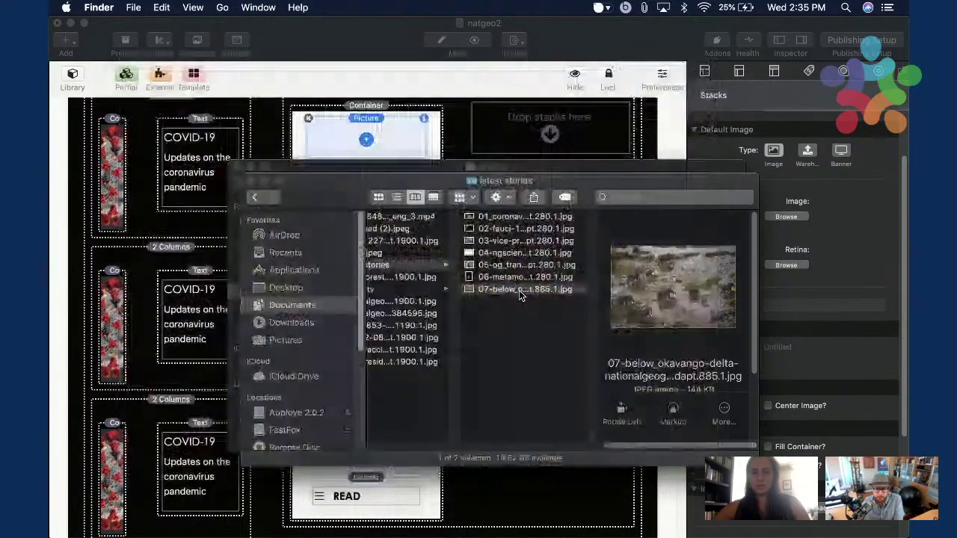
drag(519, 290, 725, 222)
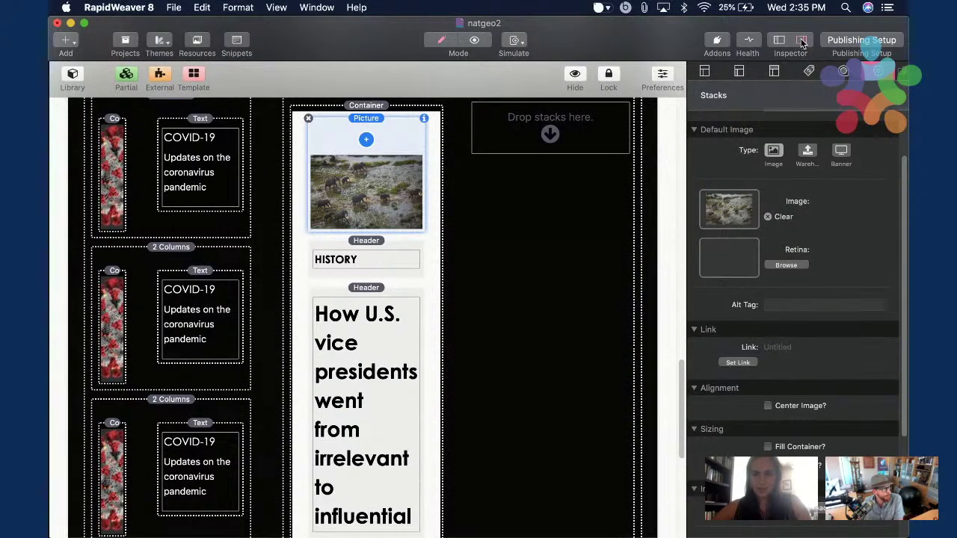
Preview the page and compare the new story card with the elephant card on nationalgeographic.com in Chrome.
key(super+alt+i)
key(super+r)
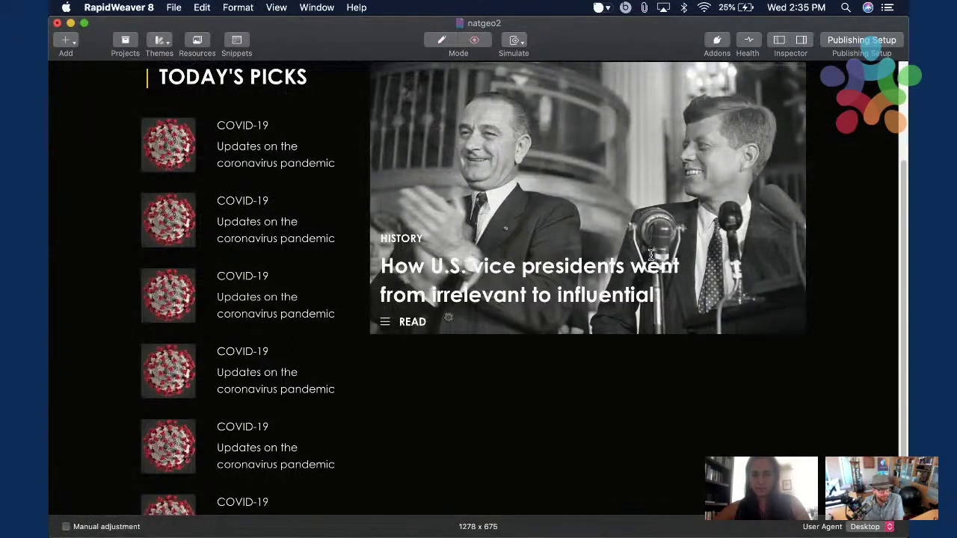
scroll(650, 254, down, 5)
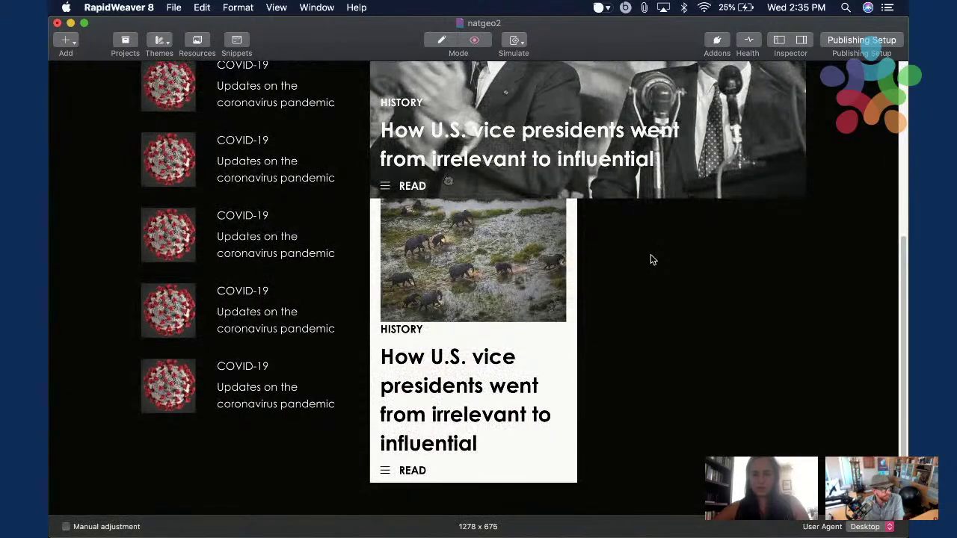
key(super+Tab)
key(super+Tab)
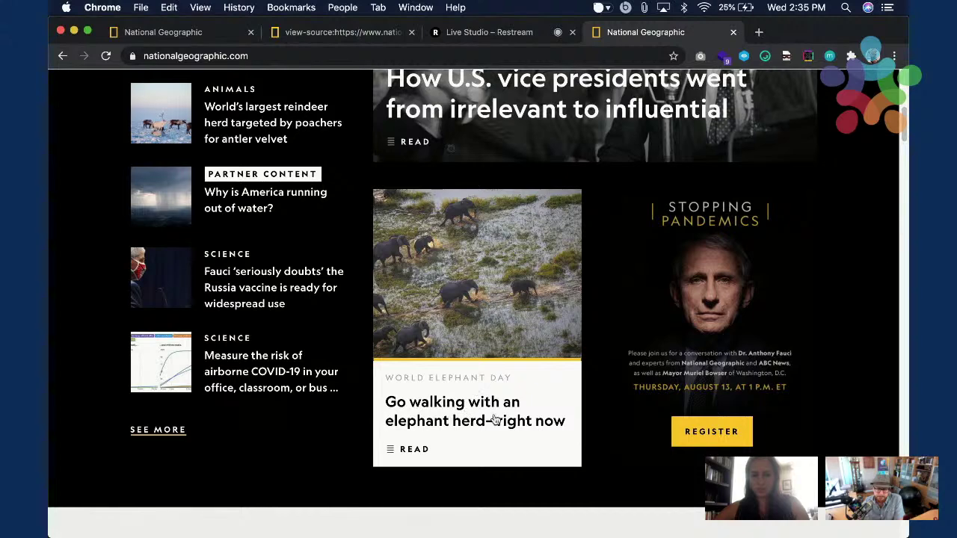
key(super+Tab)
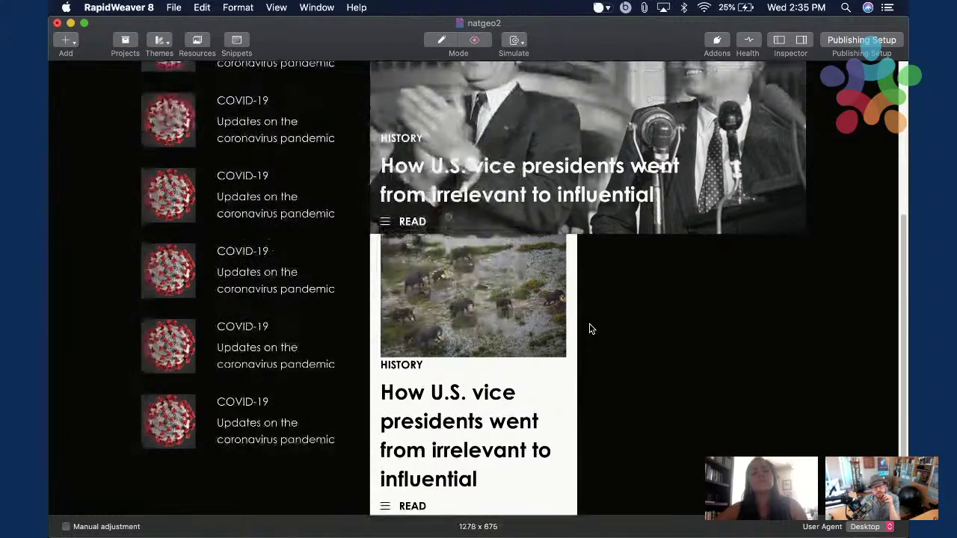
Move the elephant Picture out of the Container to directly above it in the first column, and preview the card.
key(super+shift+p)
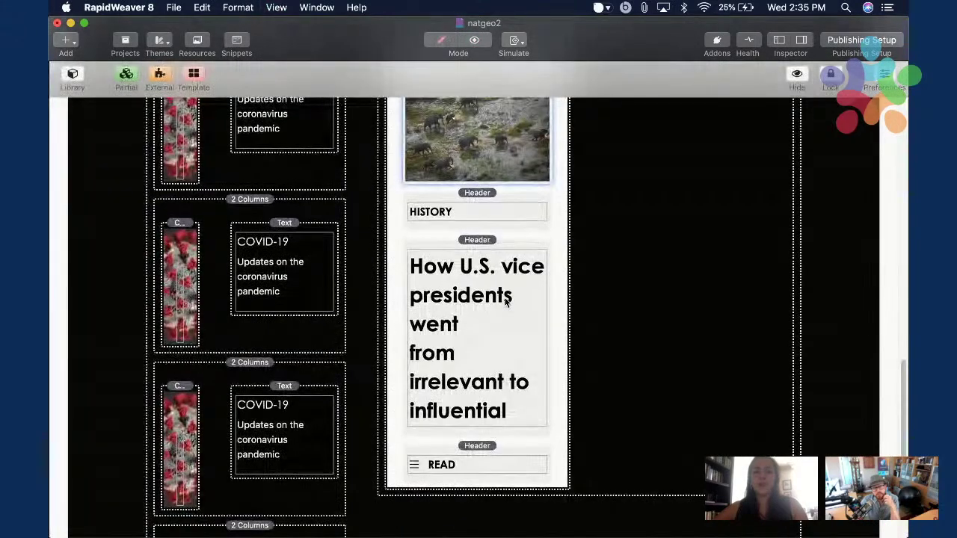
drag(503, 200, 503, 189)
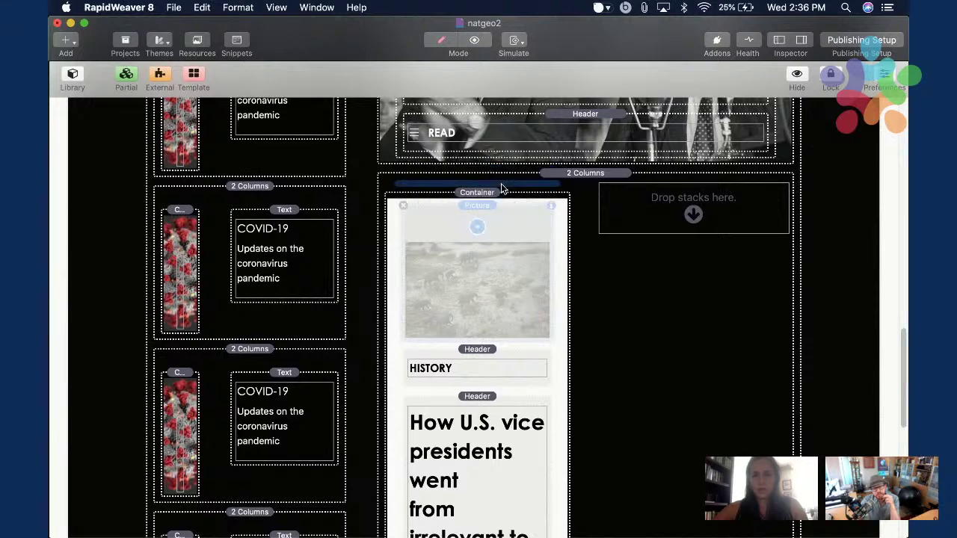
key(super+shift+p)
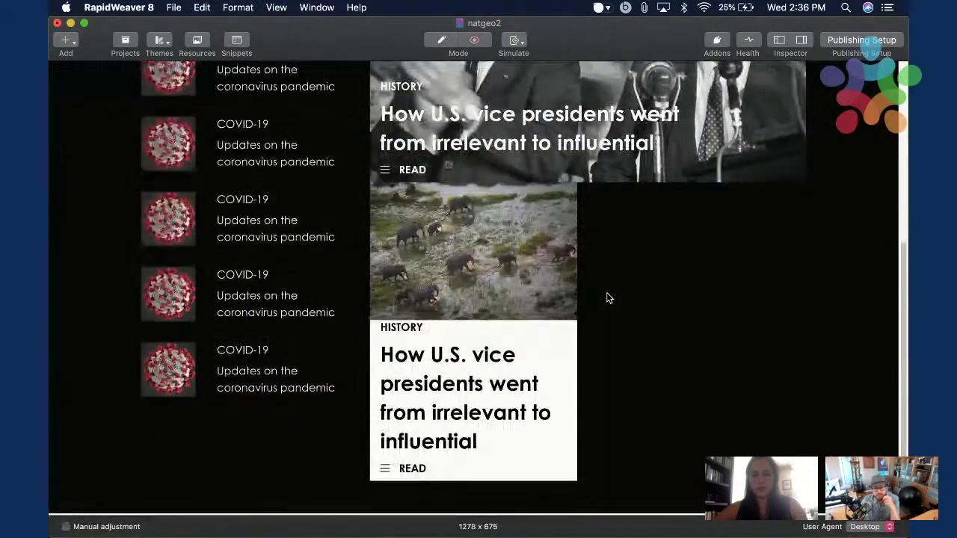
key(super+shift+p)
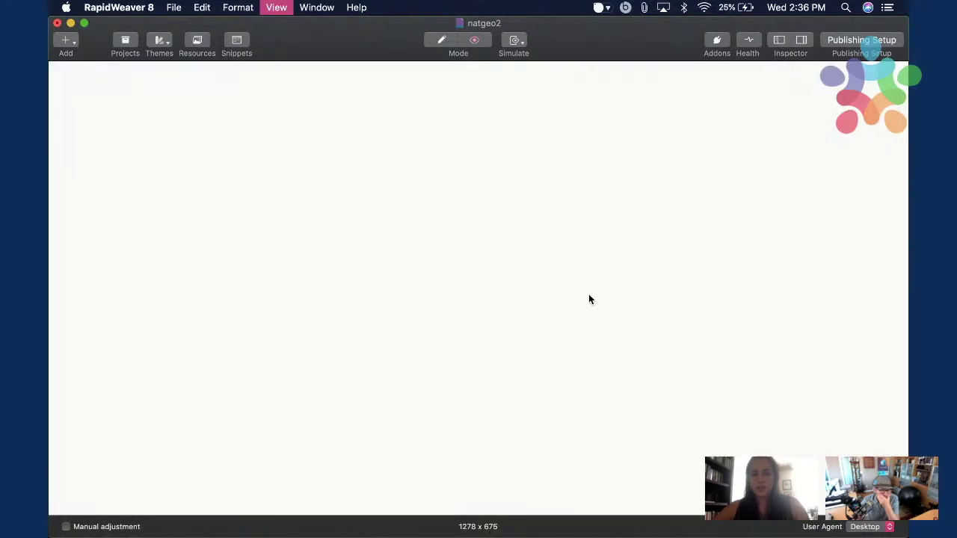
Add py:16 to the white Container's custom classes for vertical padding and preview the card.
click(543, 308)
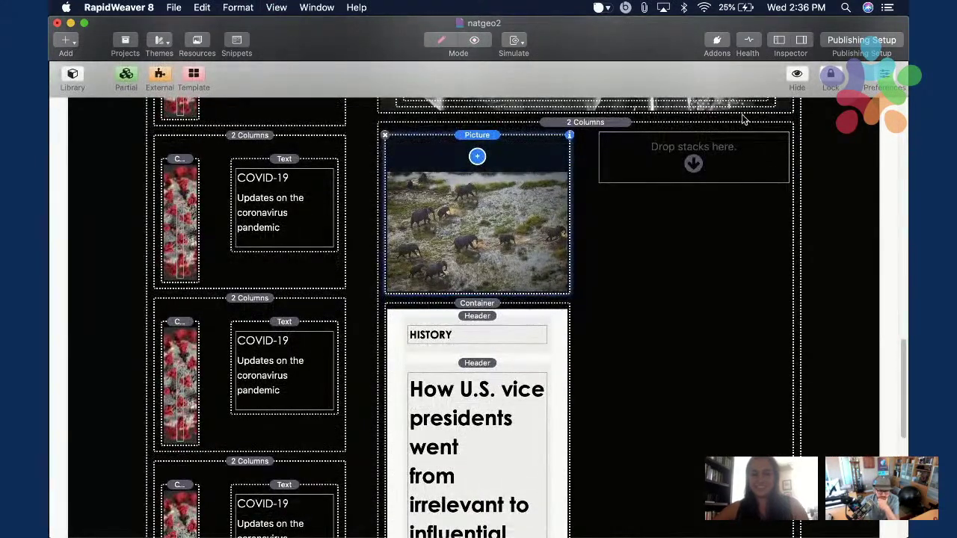
key(super+alt+i)
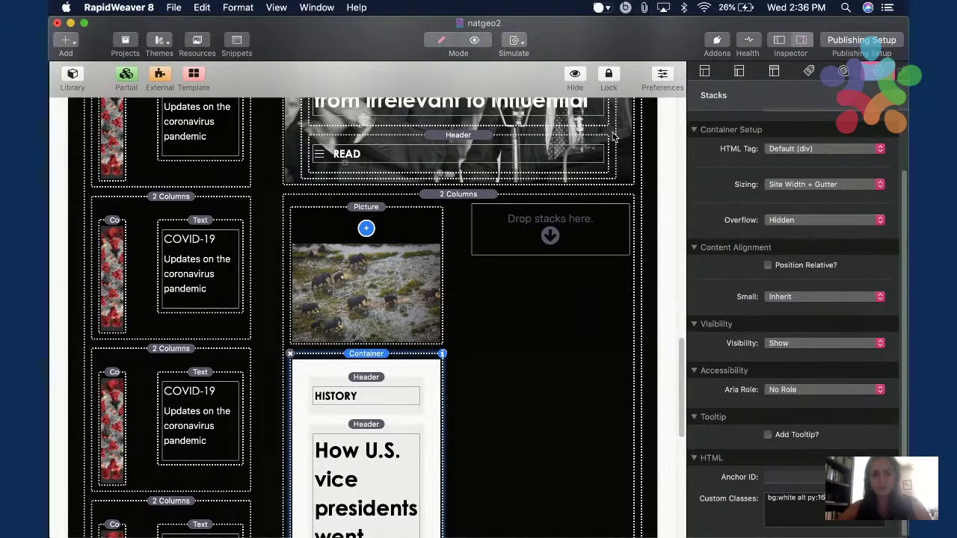
key(super+r)
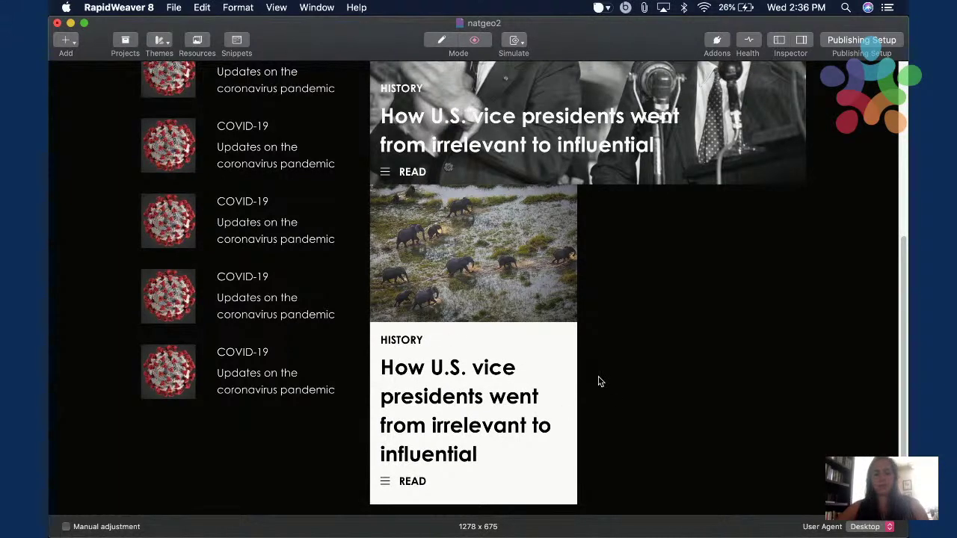
key(super+r)
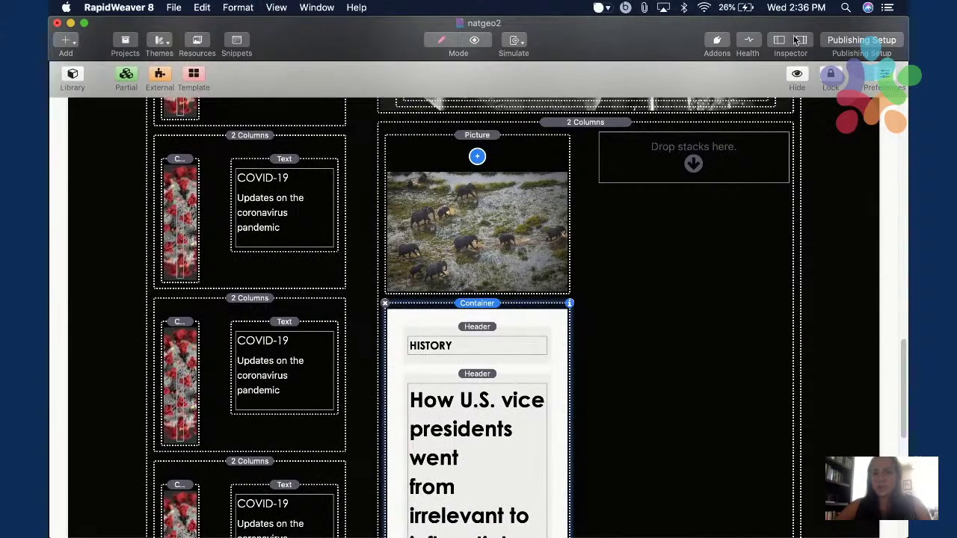
Set the size of the card's headline header to H4 - Subsection.
click(799, 39)
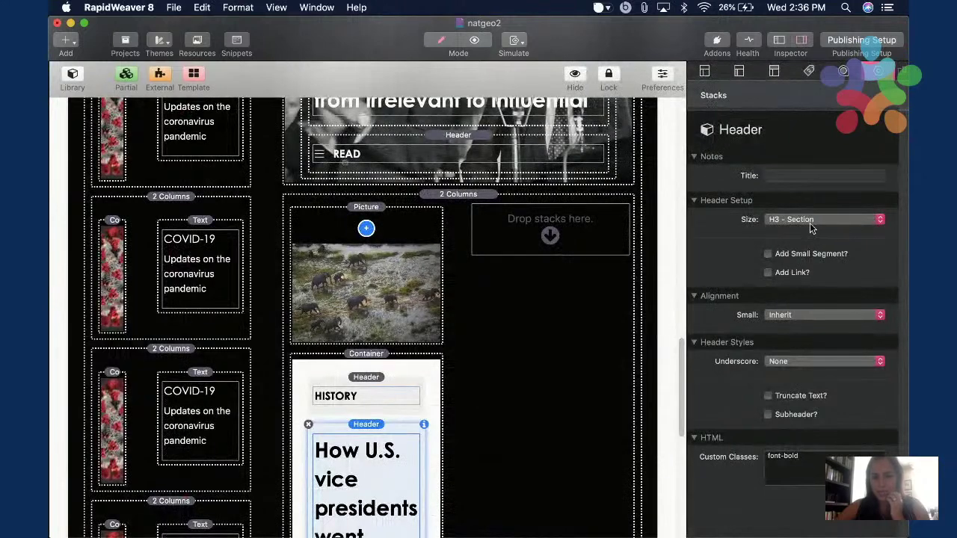
click(813, 221)
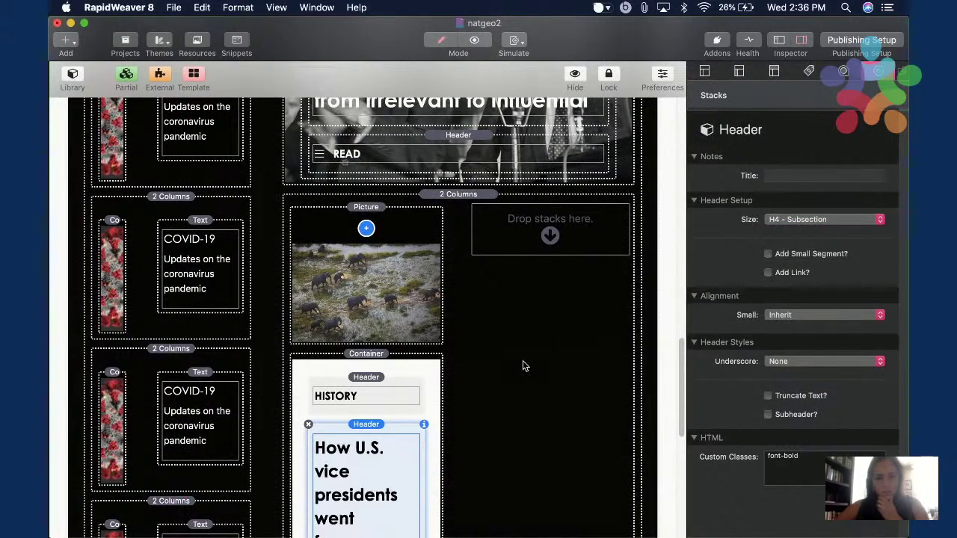
scroll(553, 344, down, 3)
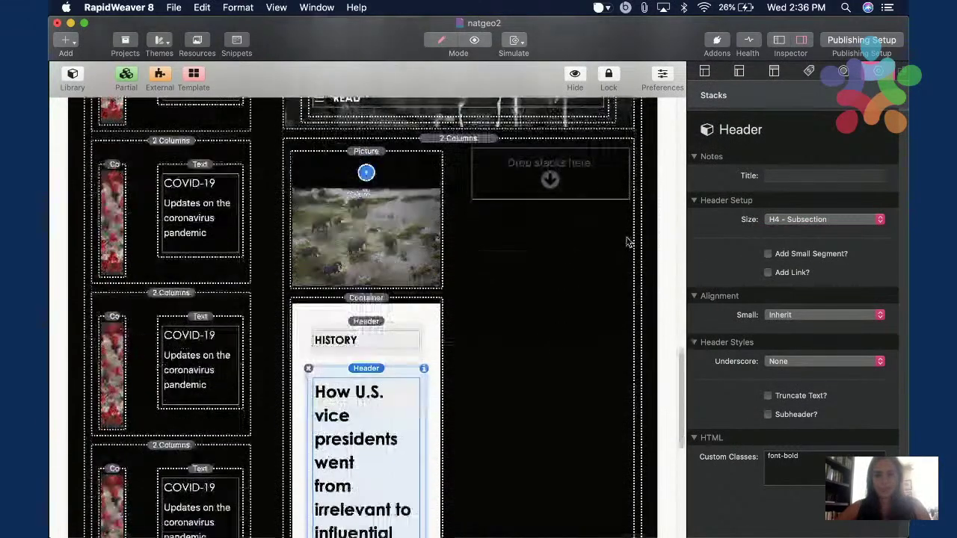
Set the card's headline header to H5 - Small and remove the font-bold class from the HISTORY header above it.
click(806, 217)
click(814, 227)
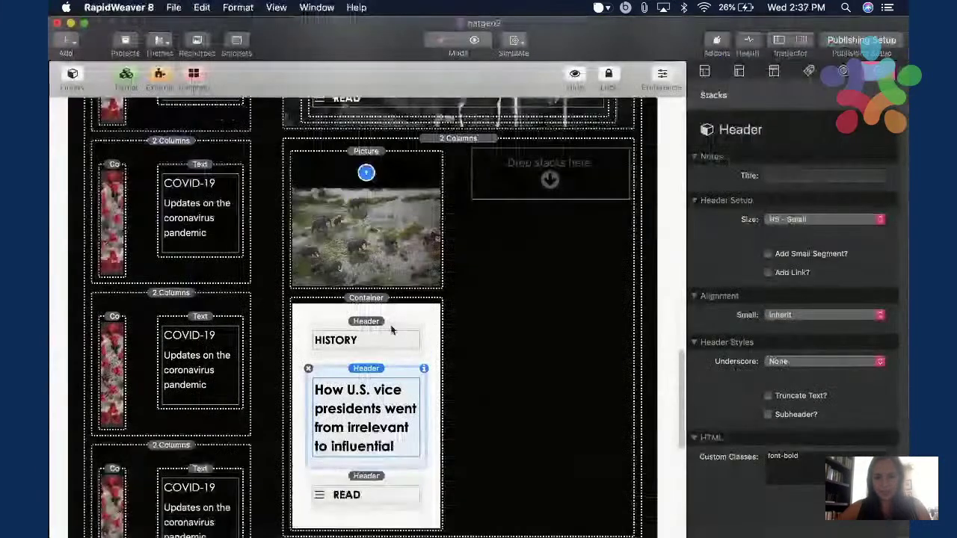
click(392, 330)
triple_click(820, 459)
key(BackSpace)
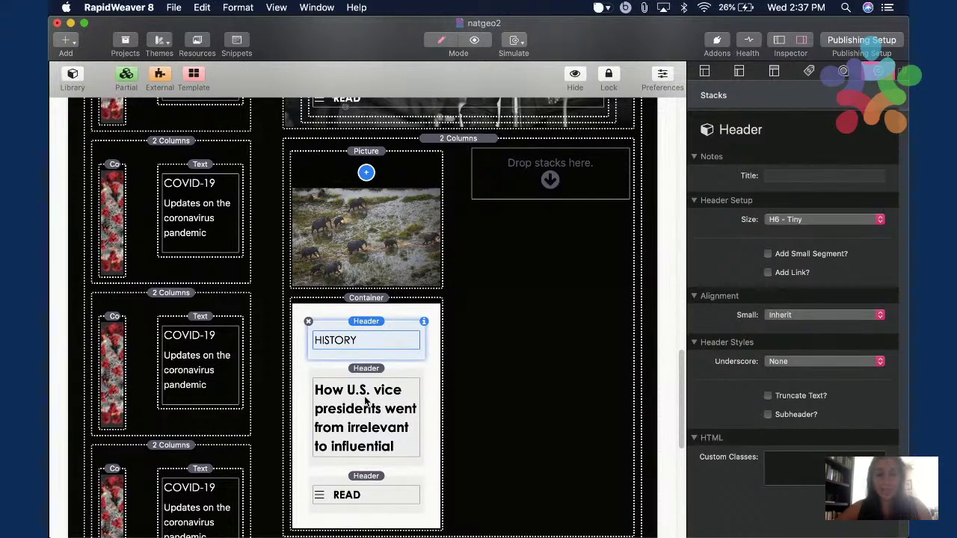
Replace the card's headline with "Go walking with an <br> elephant herd-- right now" and preview the card.
click(382, 400)
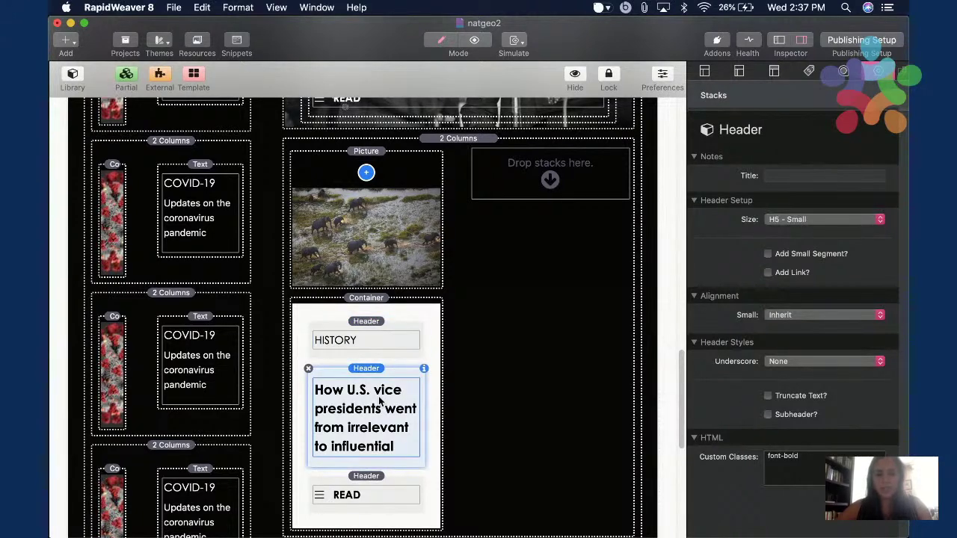
key(super+Tab)
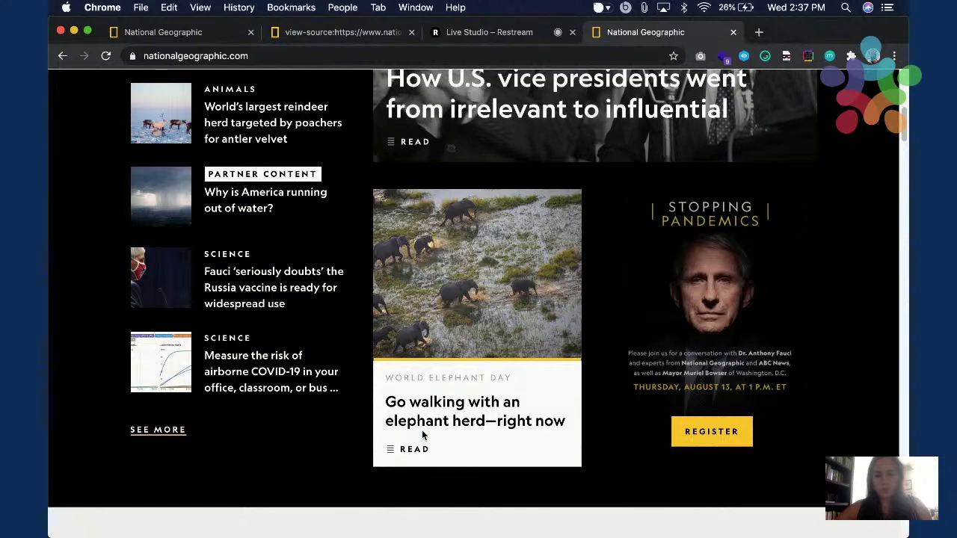
key(super+Tab)
double_click(352, 406)
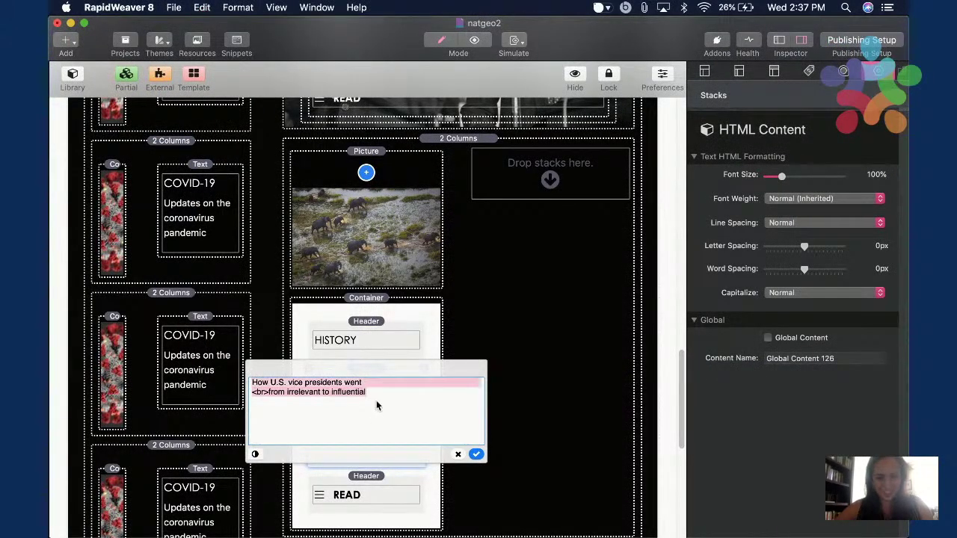
key(BackSpace)
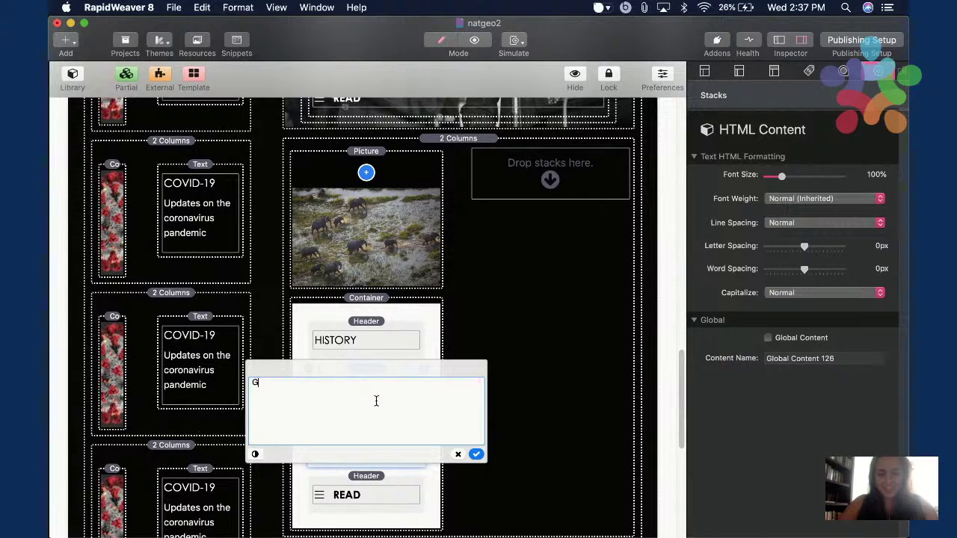
text(Go walking with an)
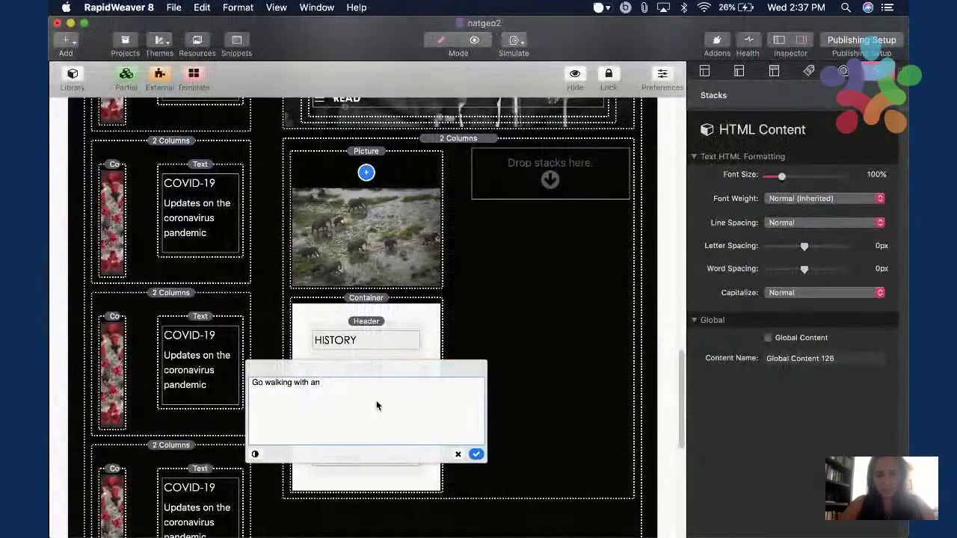
key(Return)
text(<br)
text(Z>)
key(BackSpace)
key(BackSpace)
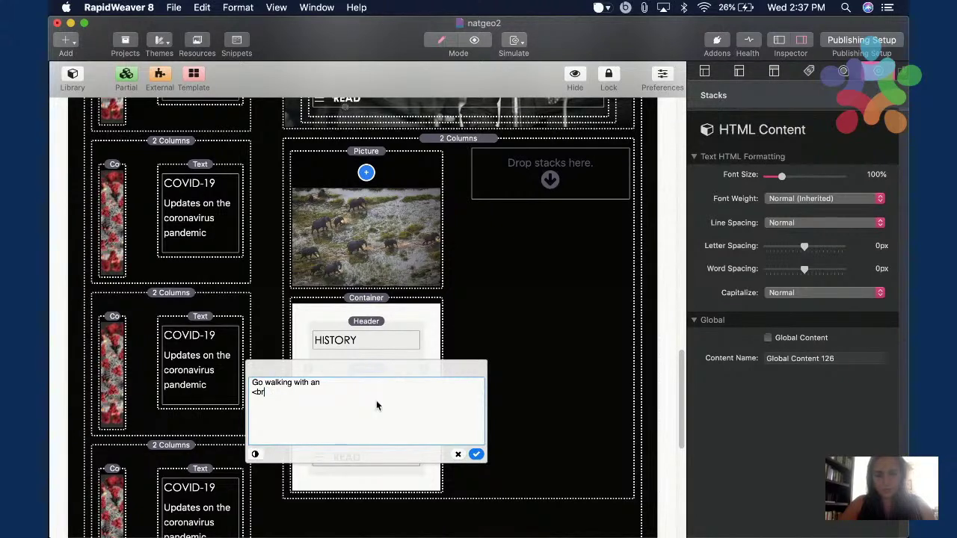
text(> elephant herd)
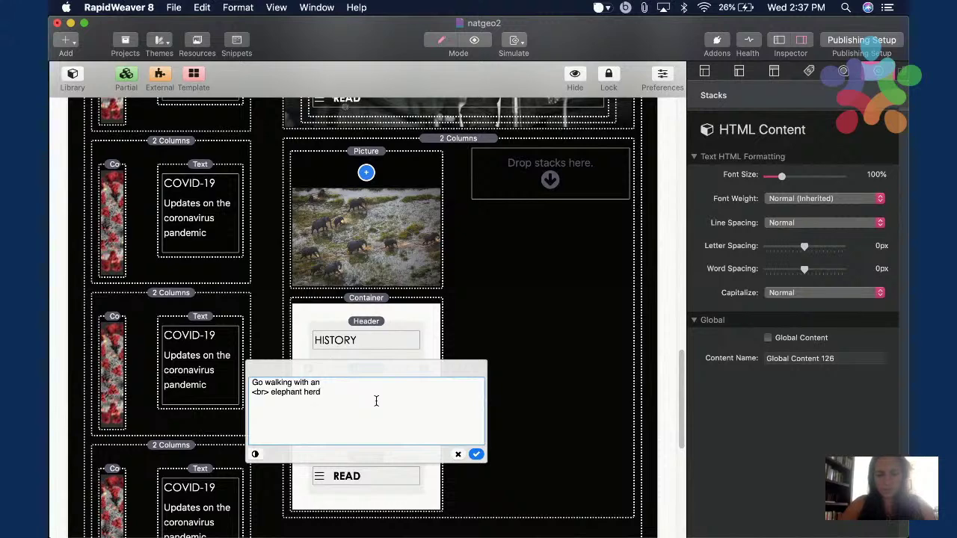
text(-- right)
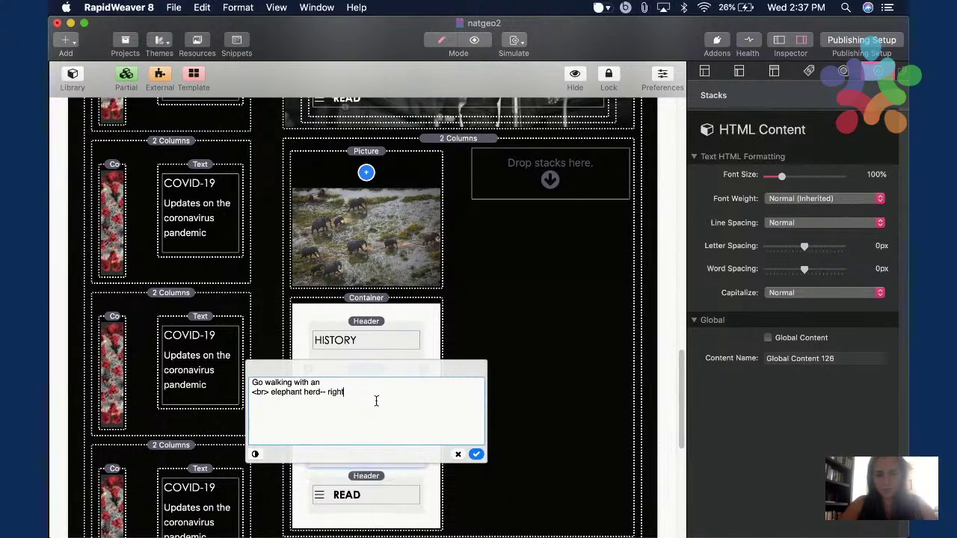
text( now)
click(516, 345)
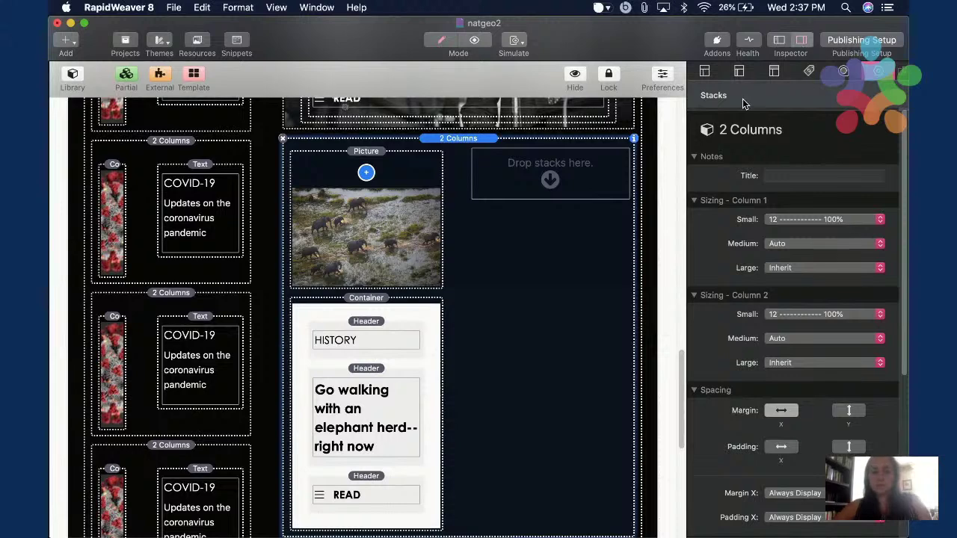
key(super+alt+i)
key(super+shift+p)
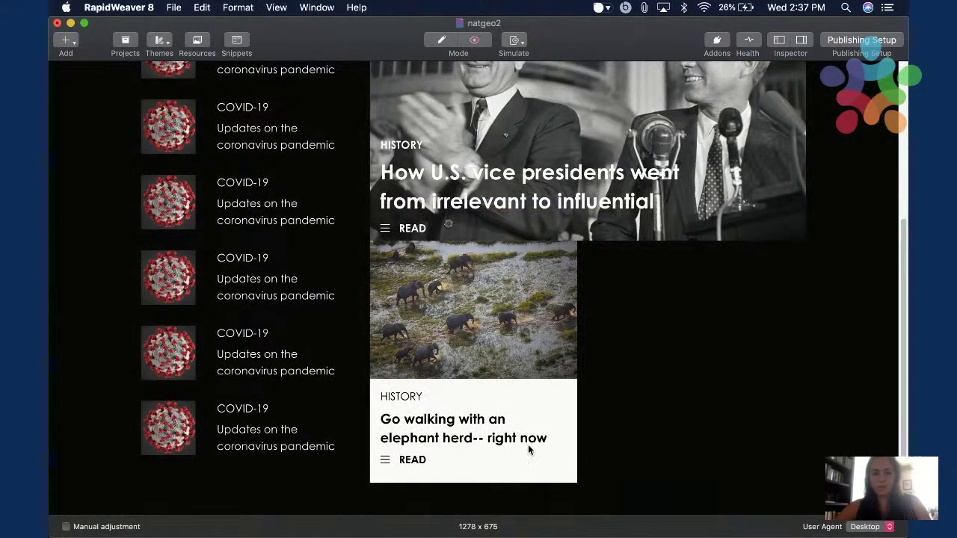
Change the headline's second line to "elephant herd-right now" with a single unspaced hyphen and preview the card.
key(super+shift+p)
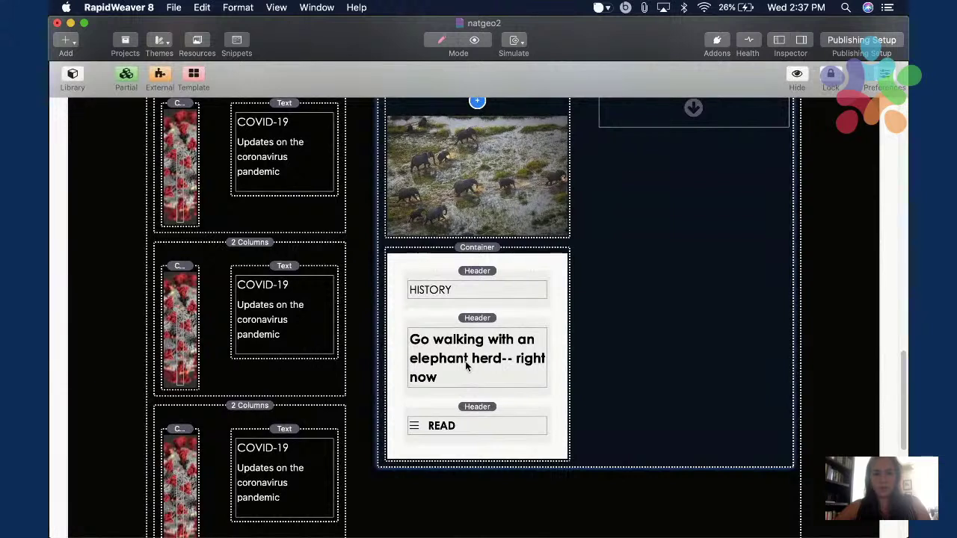
double_click(463, 363)
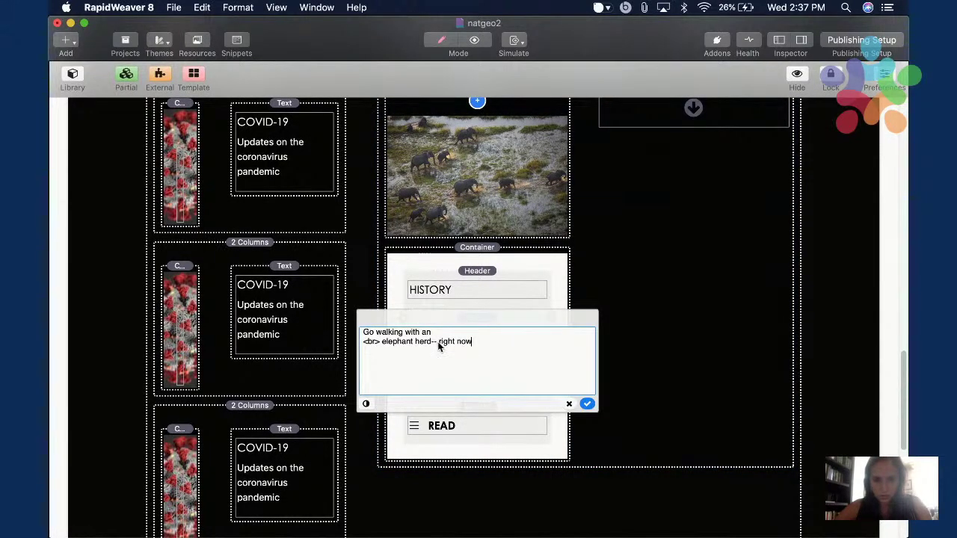
key(BackSpace)
key(BackSpace)
click(606, 247)
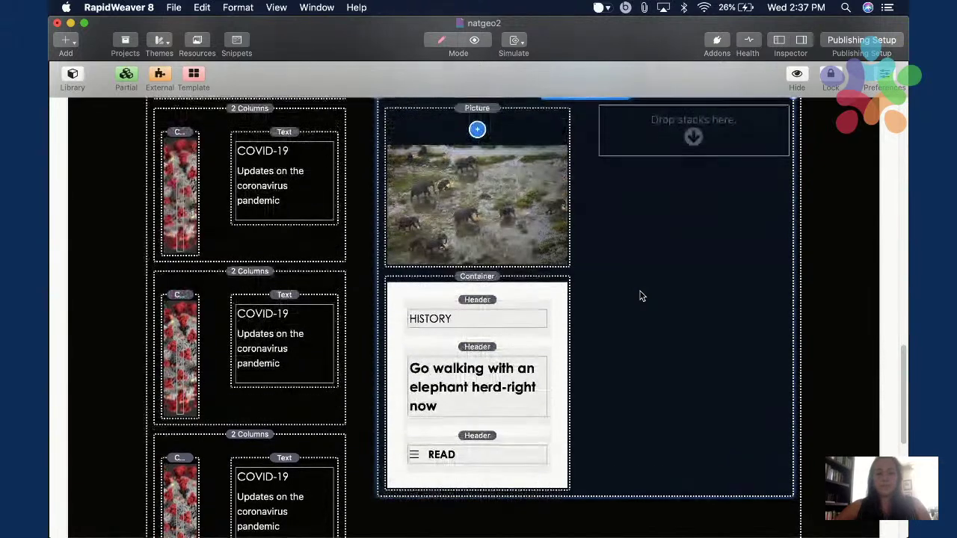
key(super+shift+p)
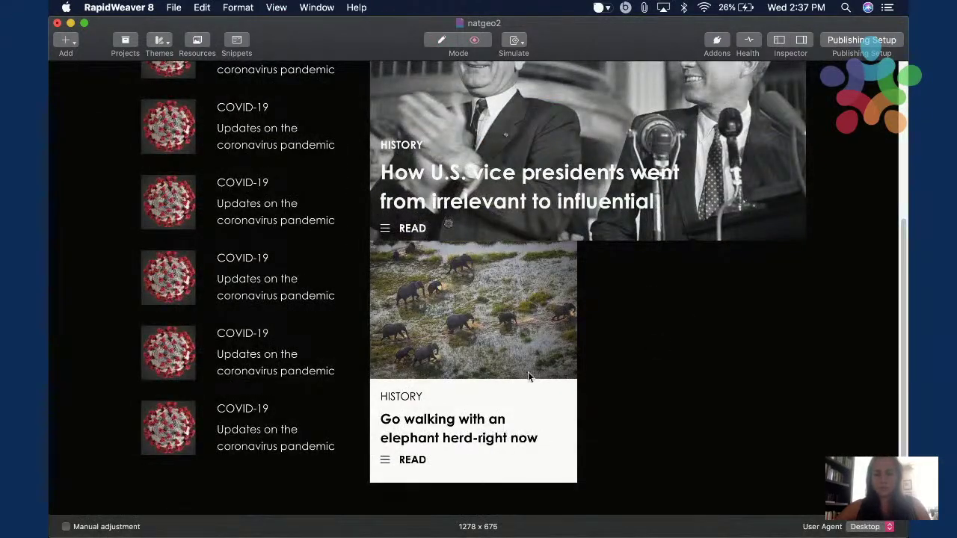
Compare the card with the original on nationalgeographic.com in Chrome and replace the HISTORY header text with WORLD ELEPHANT DAY in RapidWeaver.
key(super+Tab)
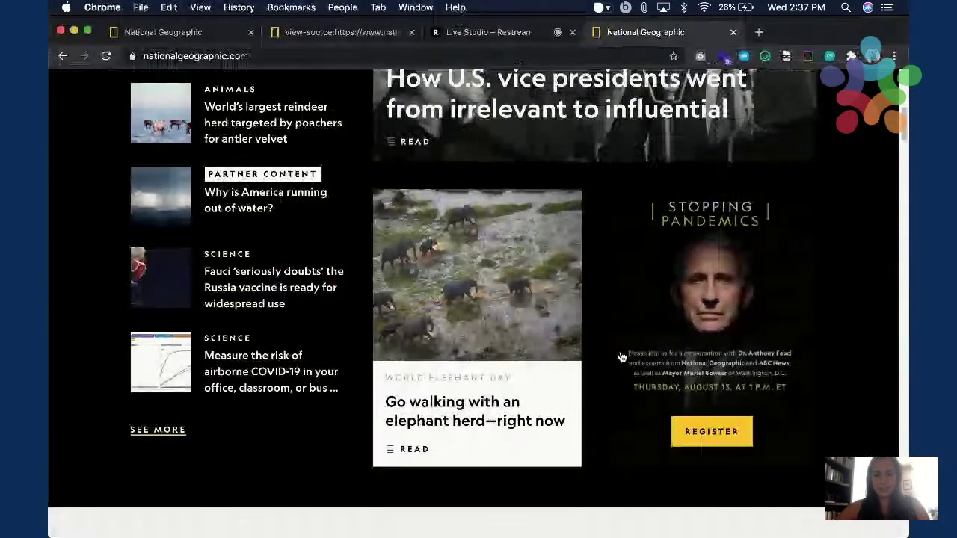
key(super+Tab)
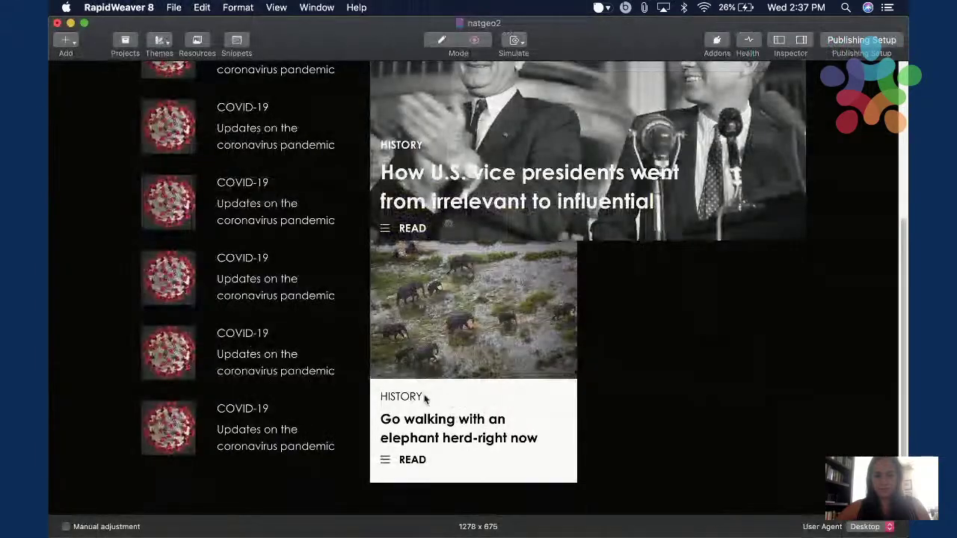
key(super+Tab)
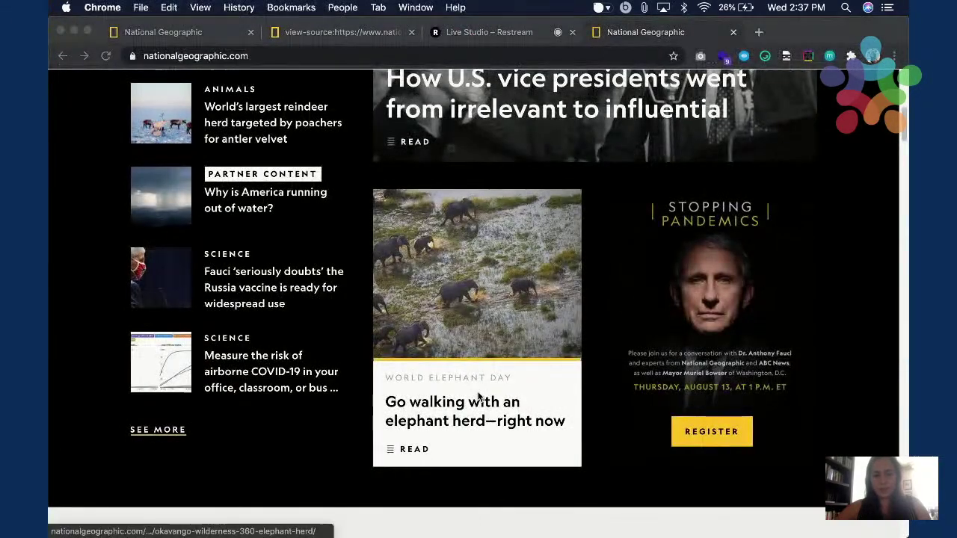
key(super+Tab)
key(super+r)
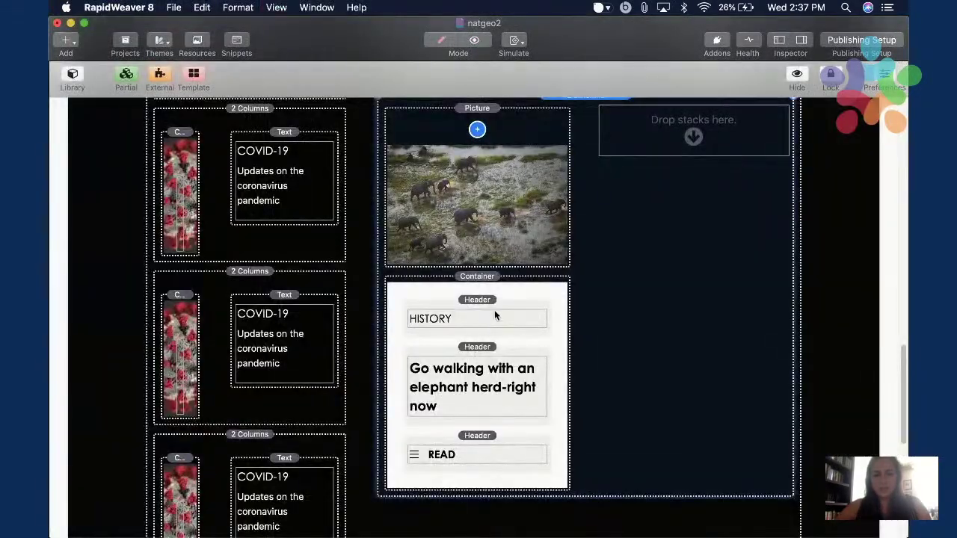
click(483, 317)
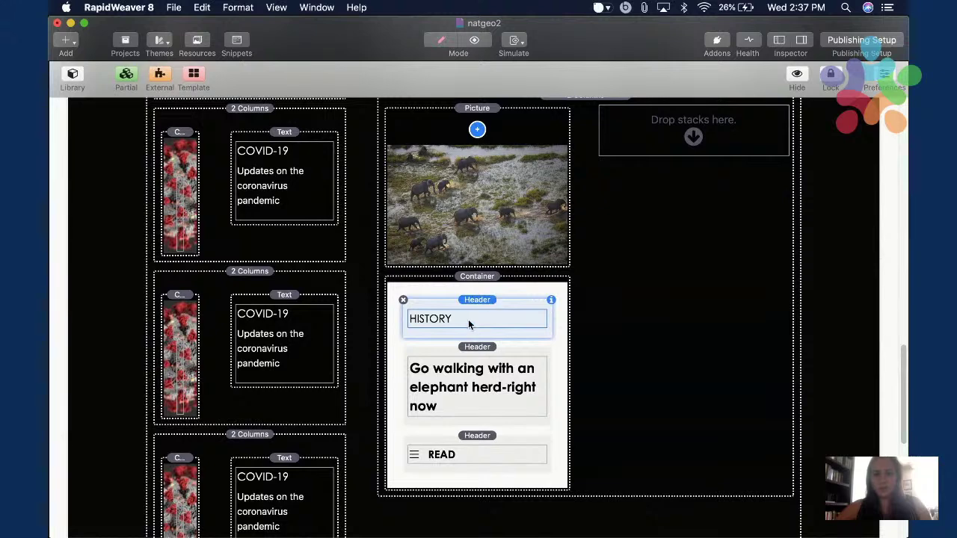
key(super+Tab)
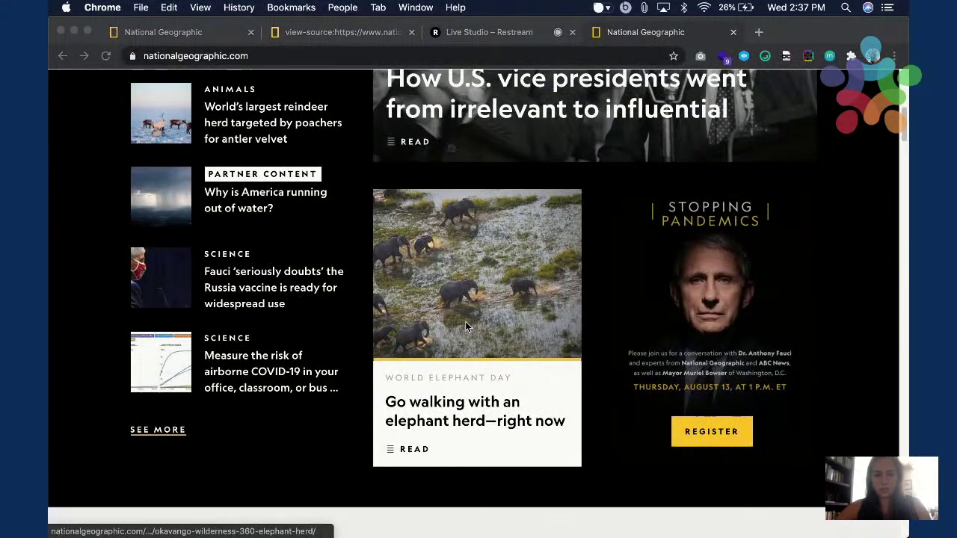
key(super+Tab)
double_click(463, 319)
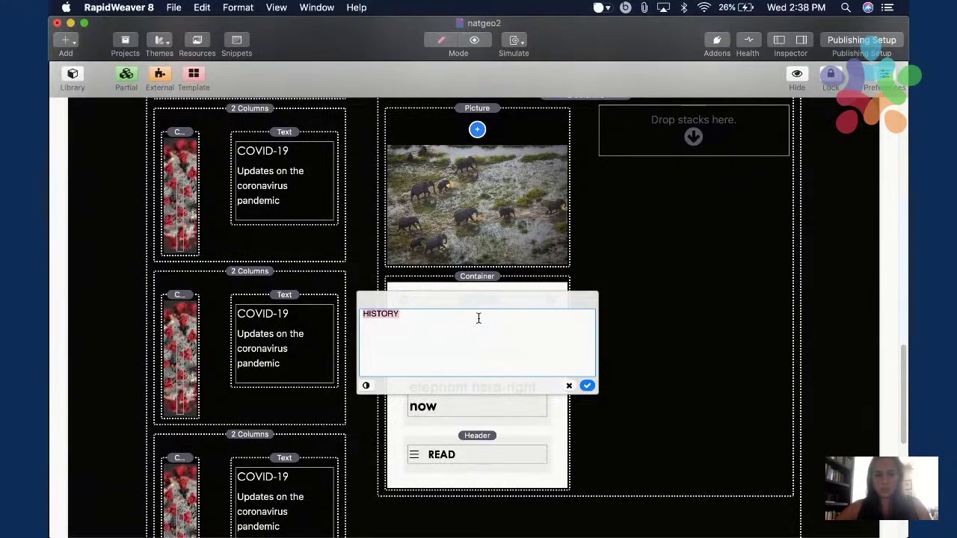
text(WORLD ELEPHANT DAY)
click(679, 253)
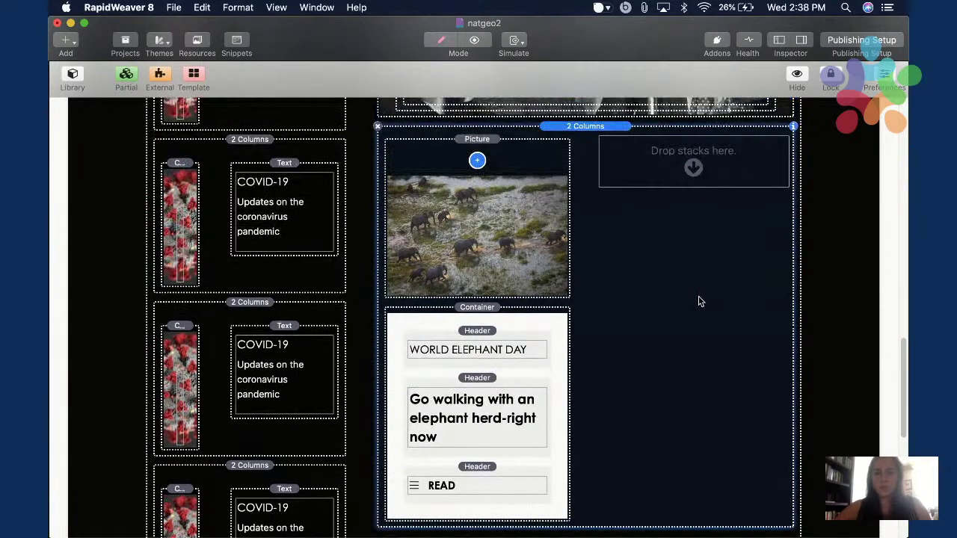
Check the Restream Live Studio chat in Chrome and examine the Stopping Pandemics promo beside the elephant card on nationalgeographic.com.
key(super+Tab)
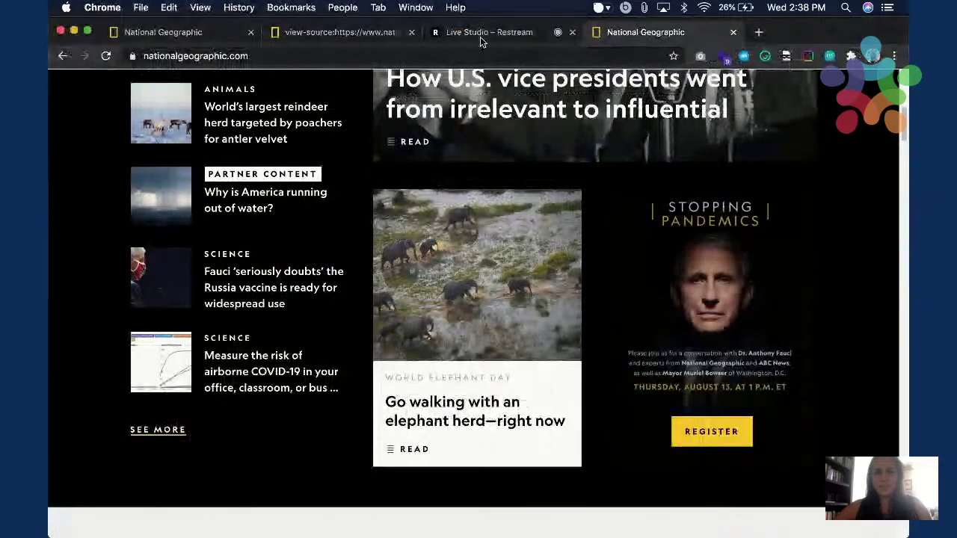
click(480, 34)
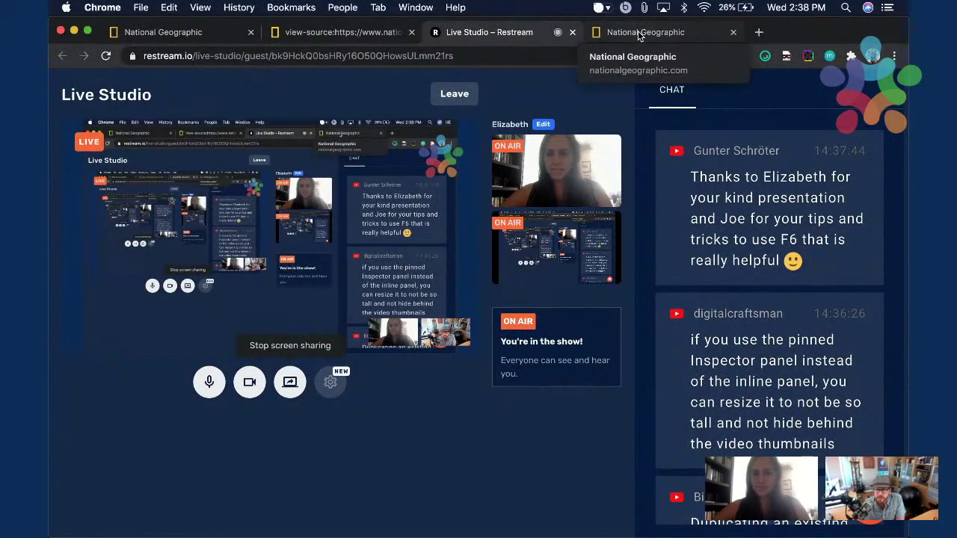
click(639, 34)
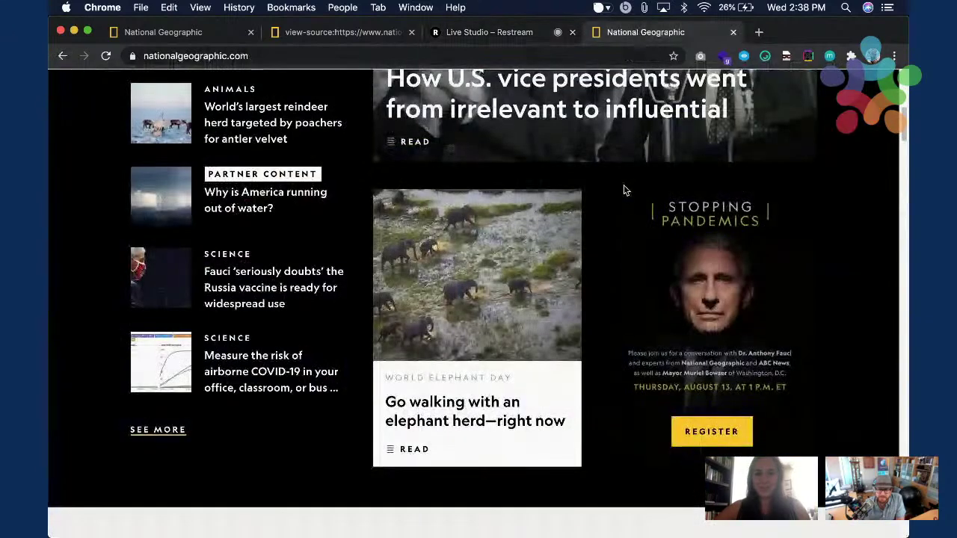
key(super+Tab)
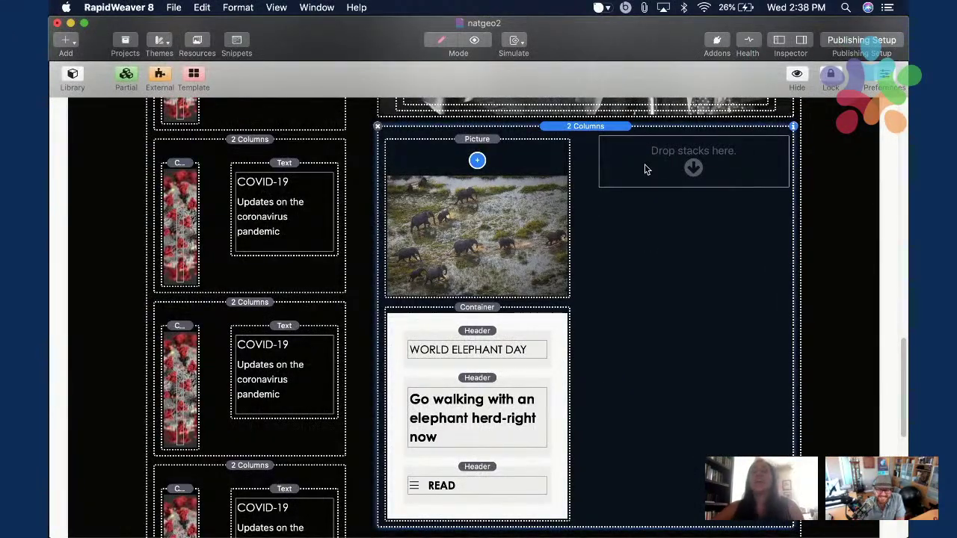
key(super+Tab)
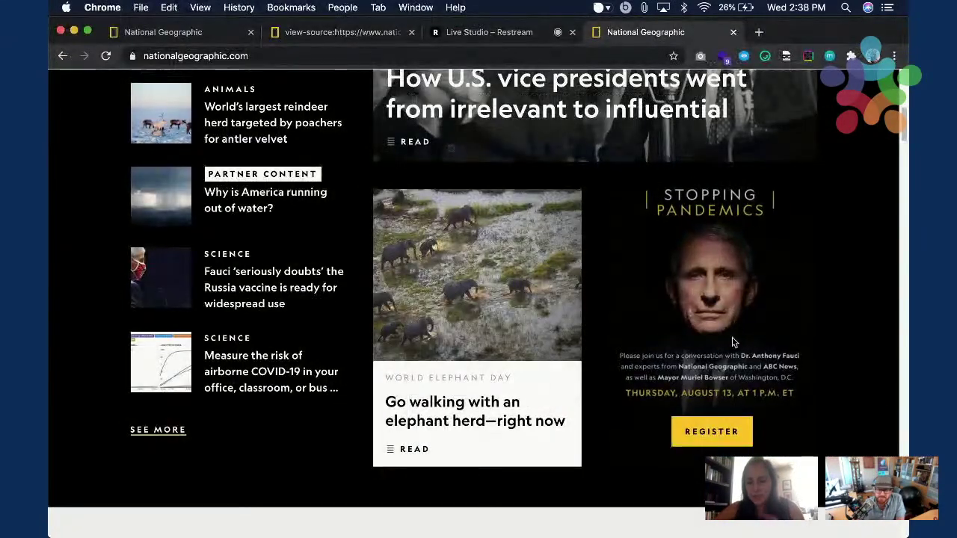
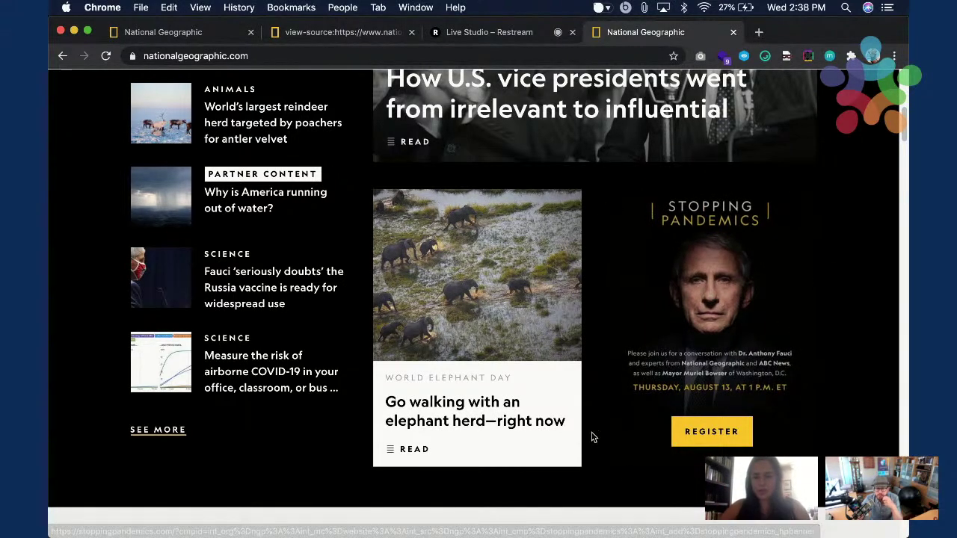
Find the Foundation 6 Container stack in RapidWeaver's stack library and place it in the empty second column beside the elephant Picture.
key(super+Tab)
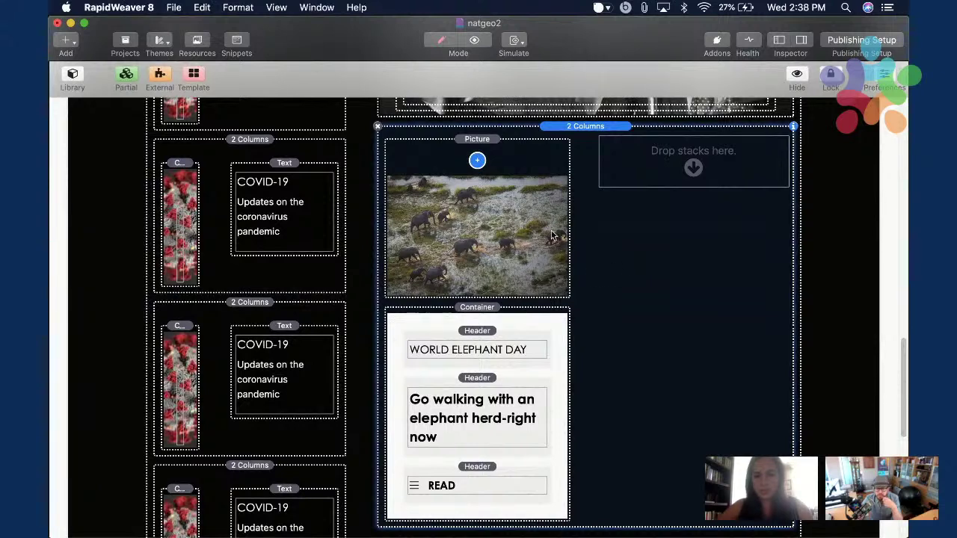
click(551, 236)
scroll(591, 239, up, 3)
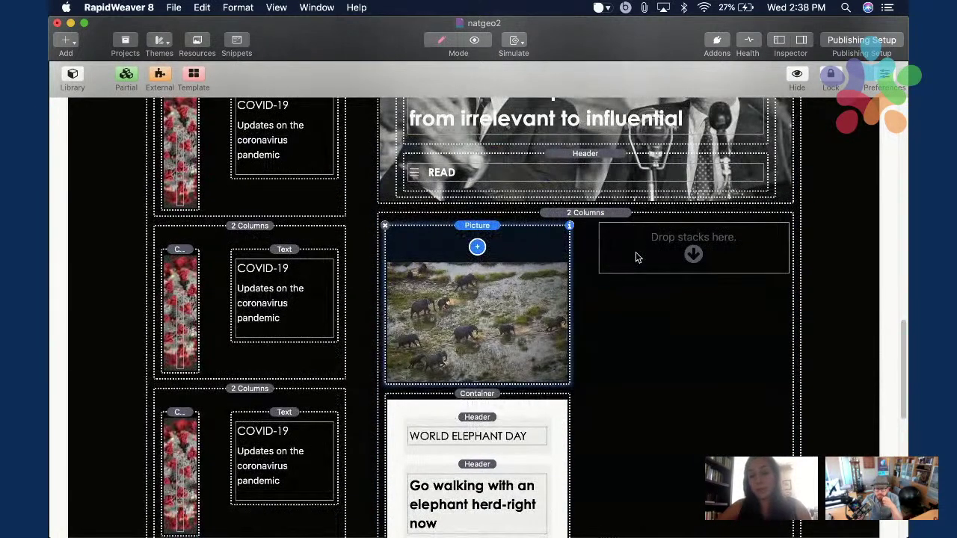
scroll(481, 258, up, 4)
scroll(516, 284, down, 2)
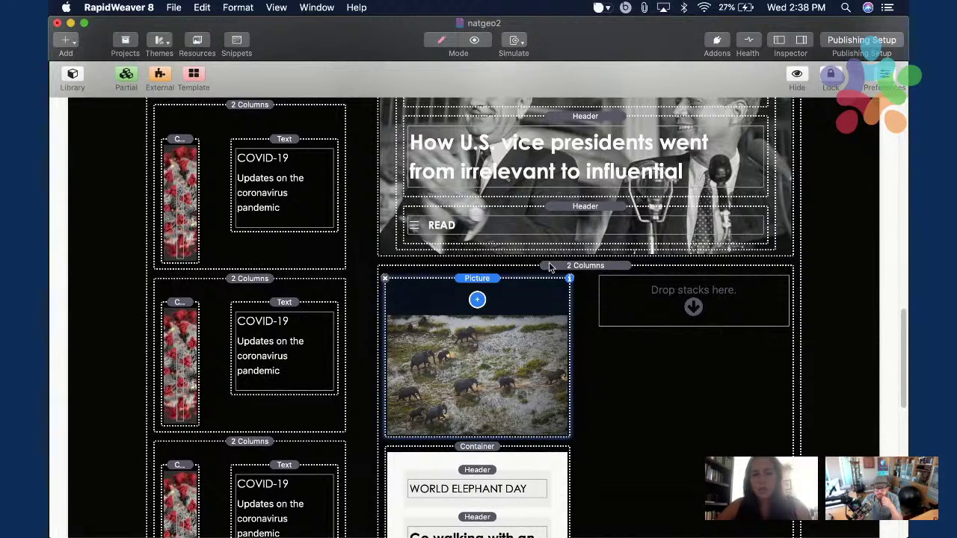
click(72, 77)
click(195, 46)
text(CONTAIN)
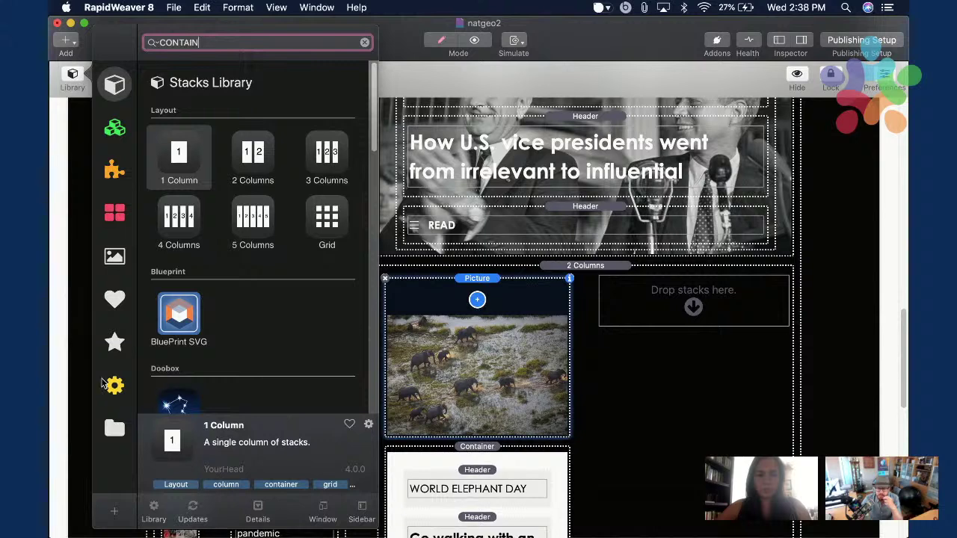
key(Return)
text(E)
drag(224, 168, 687, 310)
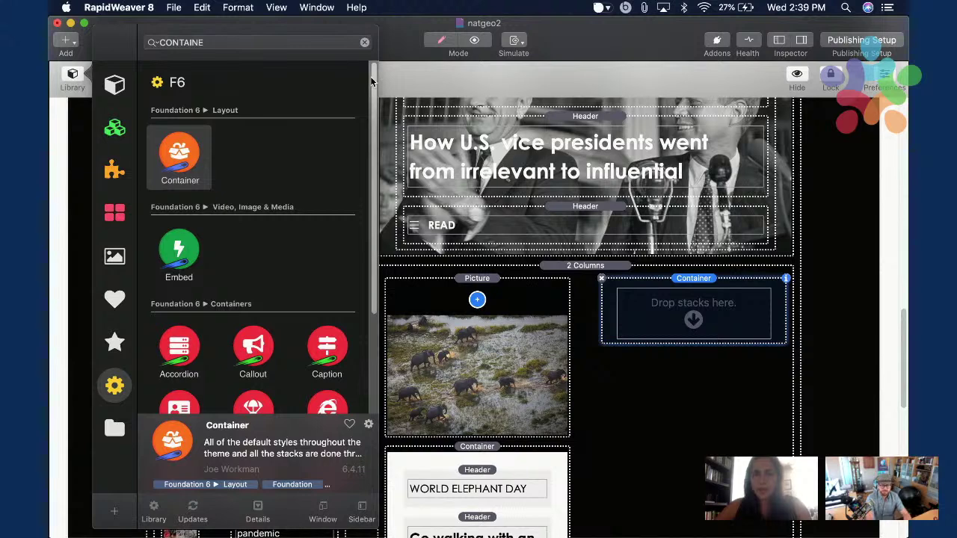
Select the new Container beside the elephant Picture and add a Background swatch with the class bg2.
click(678, 311)
key(super+alt+i)
scroll(762, 325, down, 5)
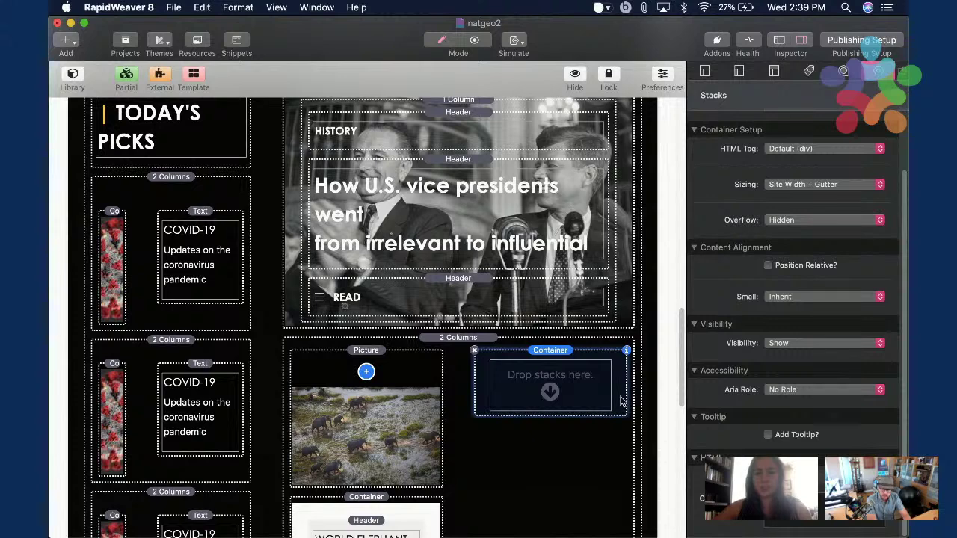
scroll(621, 400, up, 15)
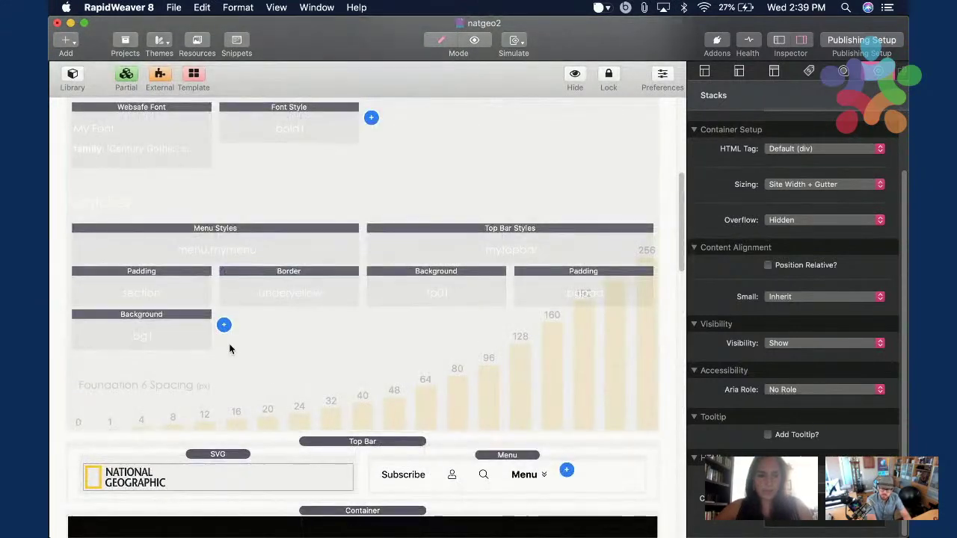
click(223, 324)
click(267, 305)
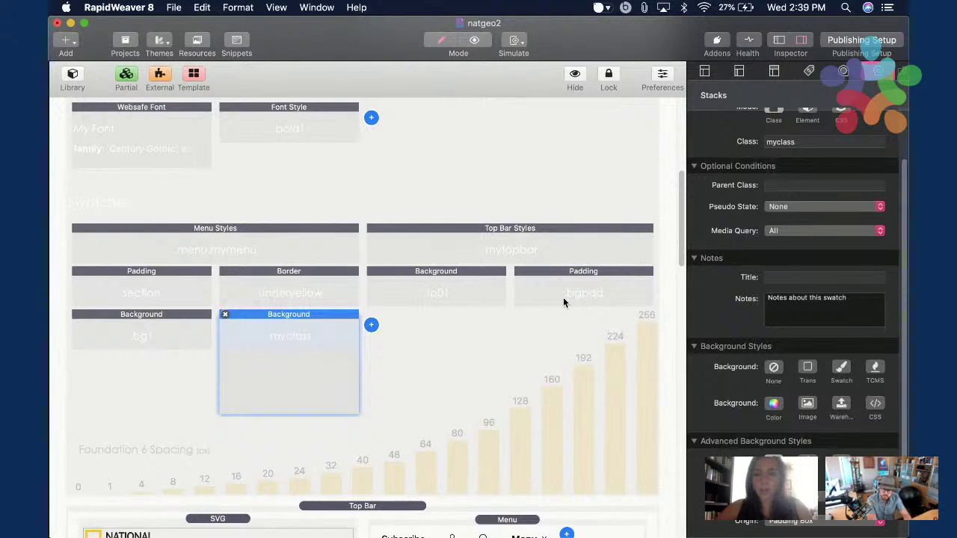
scroll(774, 230, up, 2)
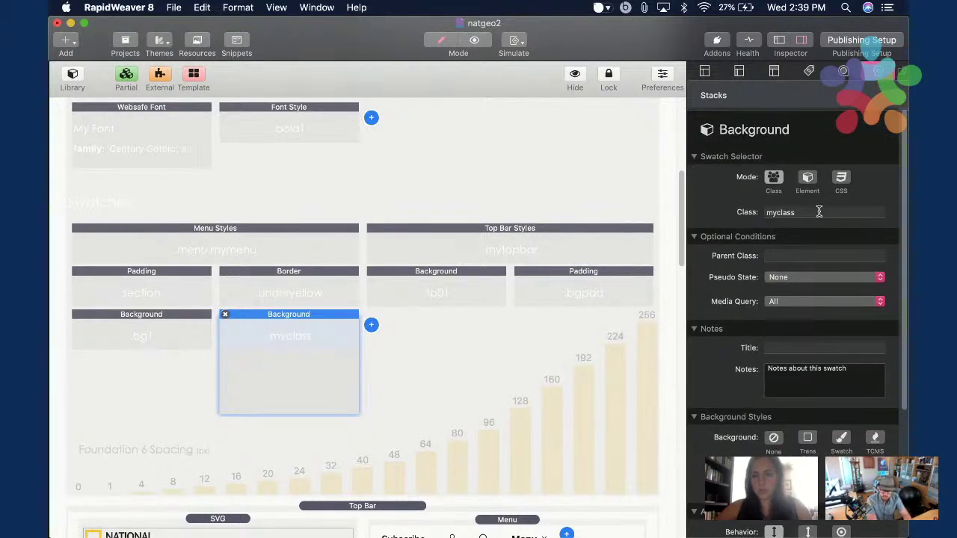
double_click(804, 213)
text(bg2)
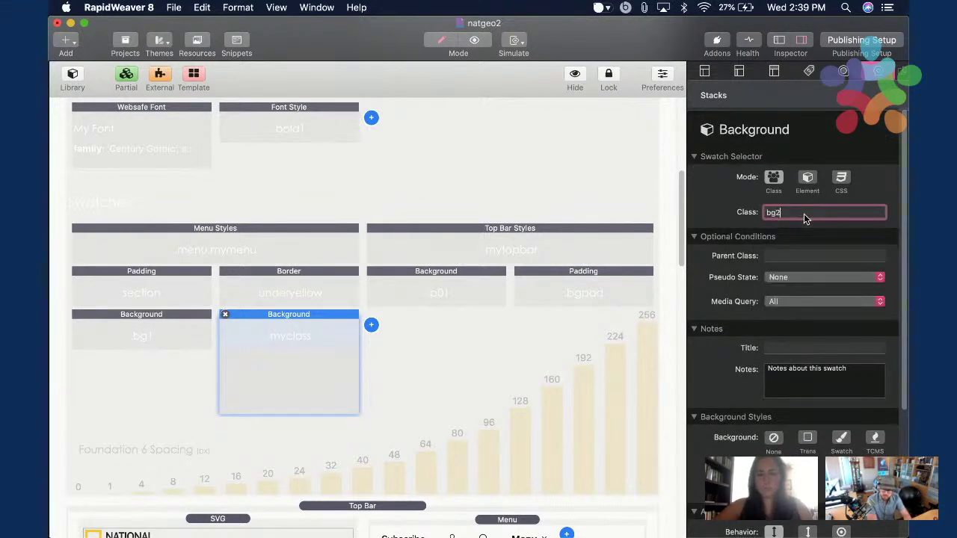
key(Return)
Give the bg2 swatch an image background using ngm-4853-1125x1502.adapt.1190.1.jpg from the sources folder in Finder.
scroll(760, 377, down, 5)
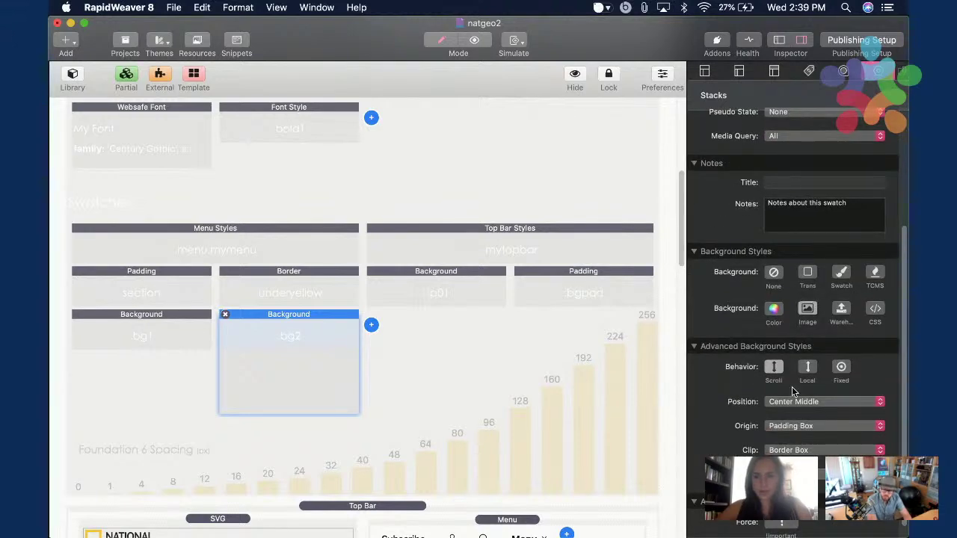
key(super+Tab)
key(super+Tab)
key(super+Escape)
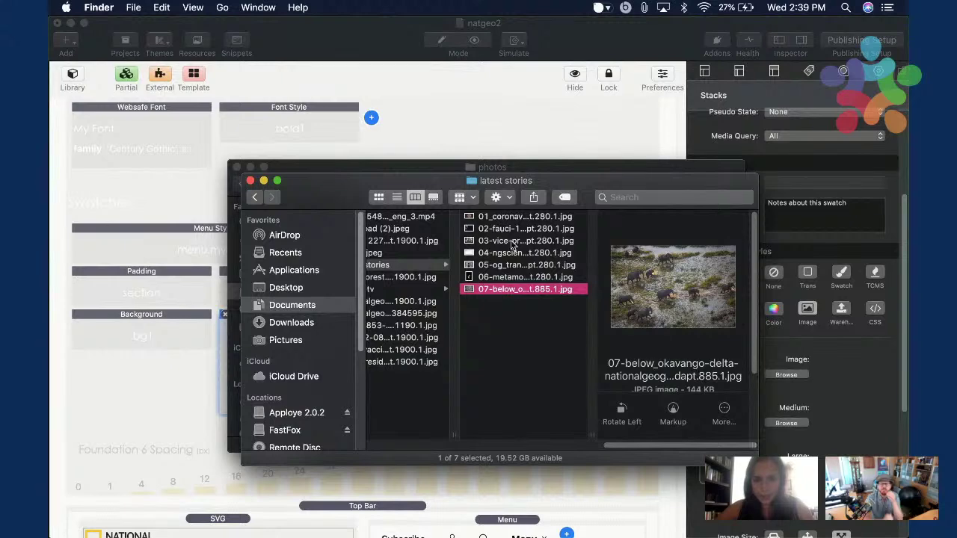
click(422, 278)
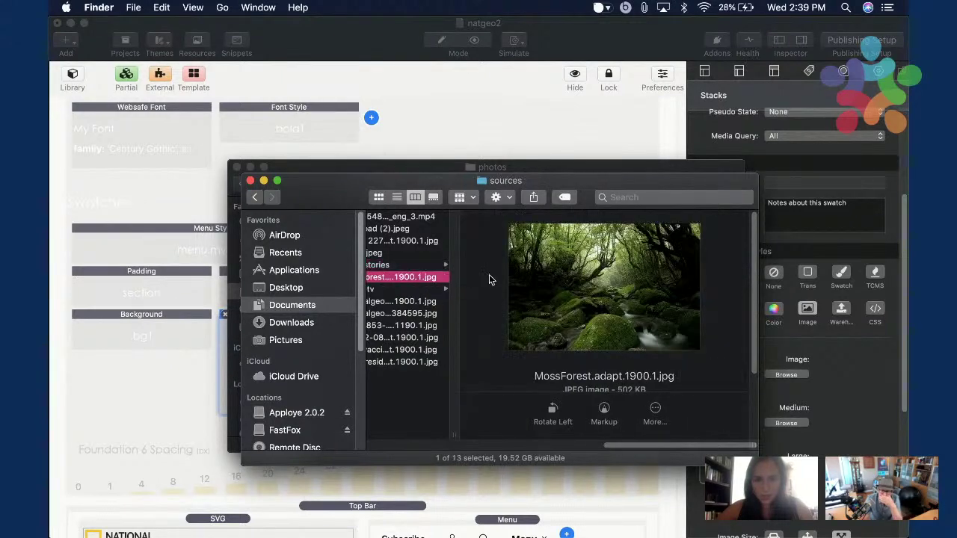
drag(449, 326, 729, 370)
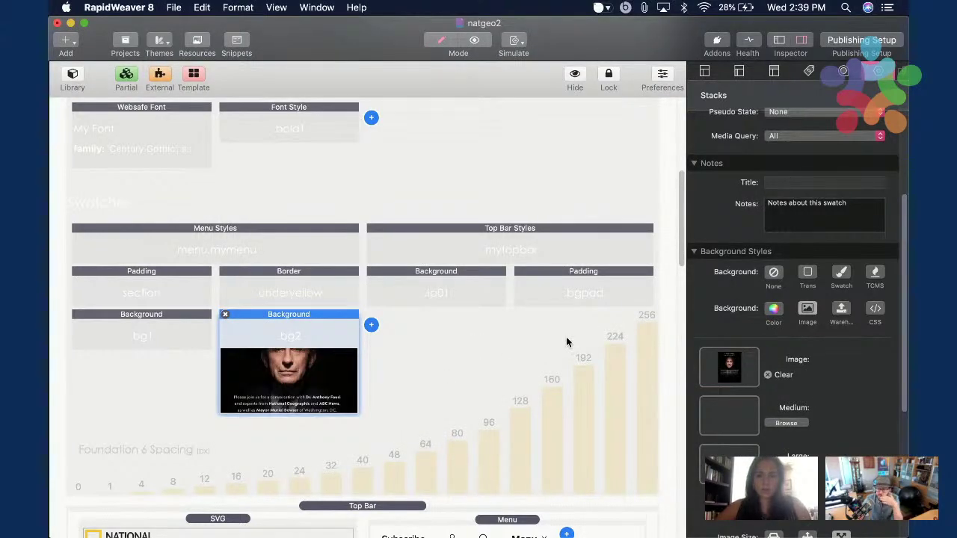
Find the Foundation 6 1 Column stack in the stack library and place it inside the promo Container.
scroll(566, 342, down, 20)
scroll(566, 343, up, 2)
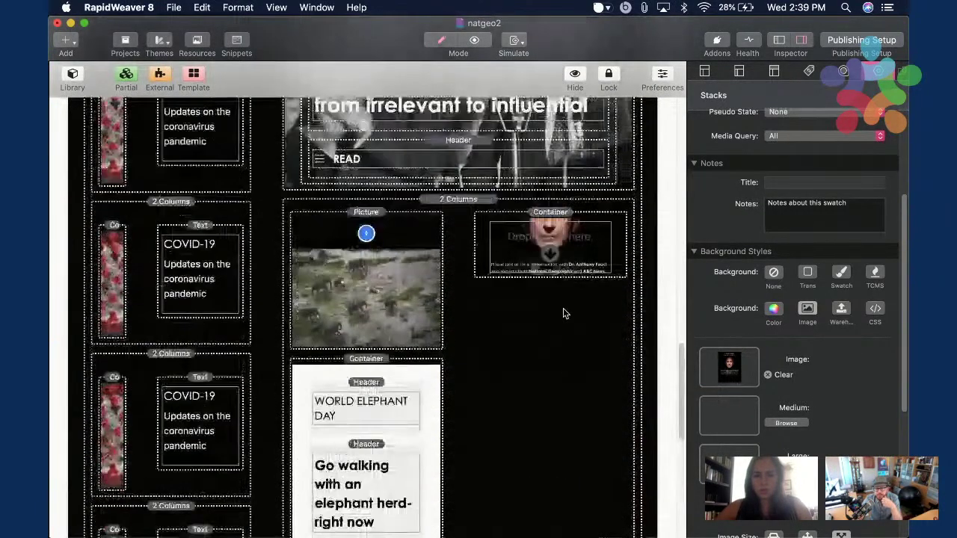
click(523, 247)
scroll(439, 243, down, 4)
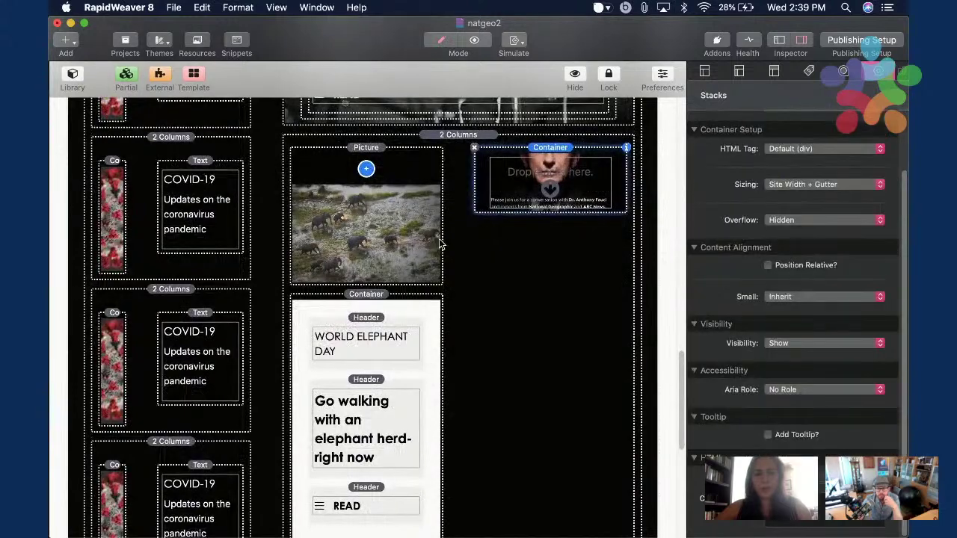
click(76, 74)
click(231, 42)
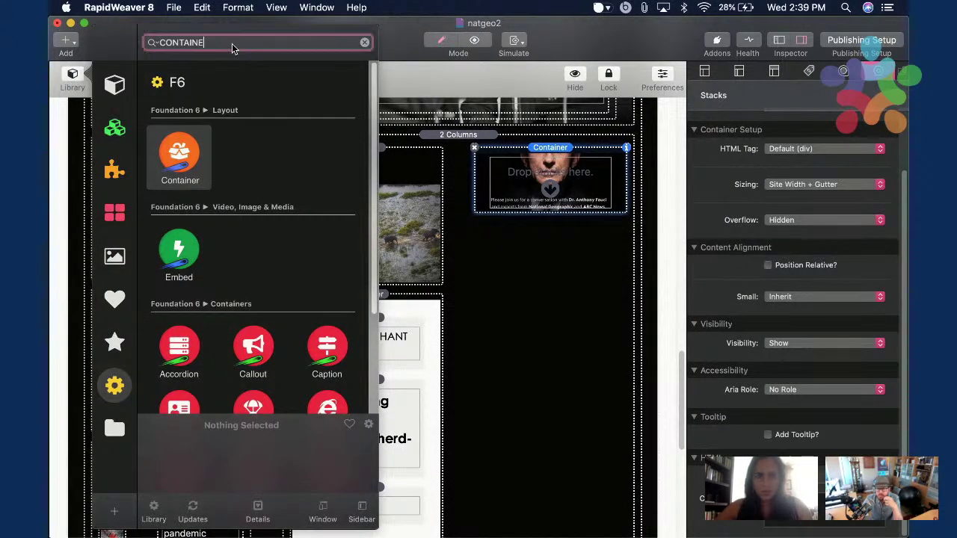
text(1 col)
drag(179, 157, 512, 191)
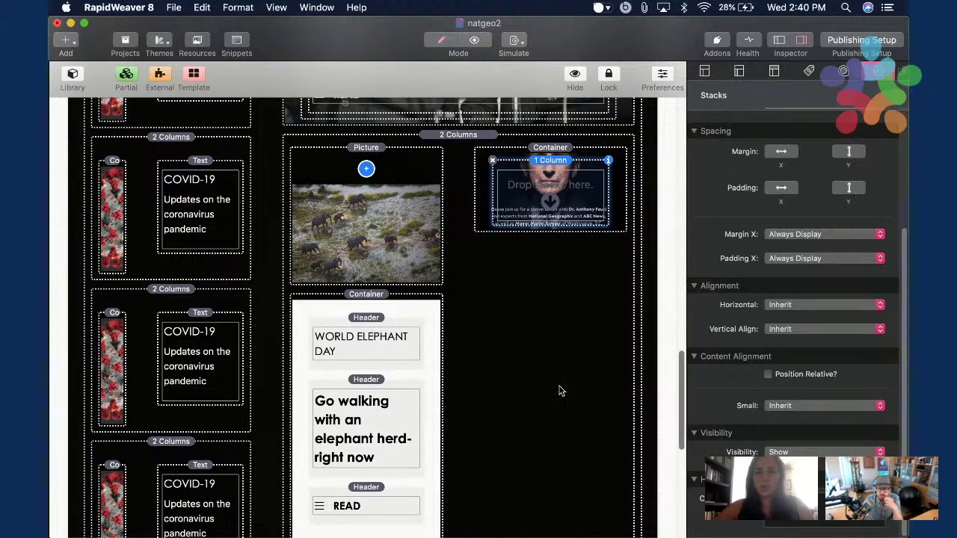
Examine the 1 Column settings of the REGISTER promo in the NATGEO project and return to natgeo2.
key(ctrl+Down)
click(630, 204)
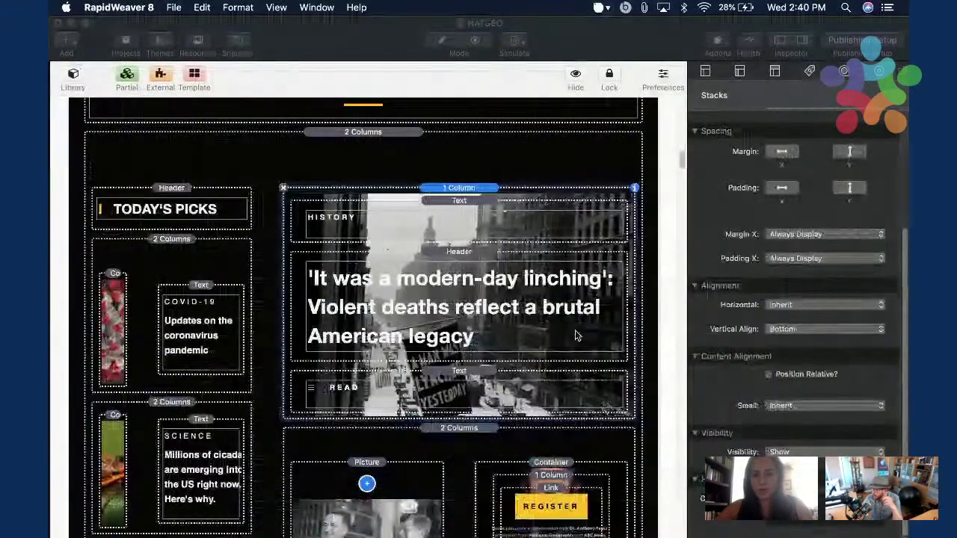
scroll(576, 335, down, 5)
click(572, 212)
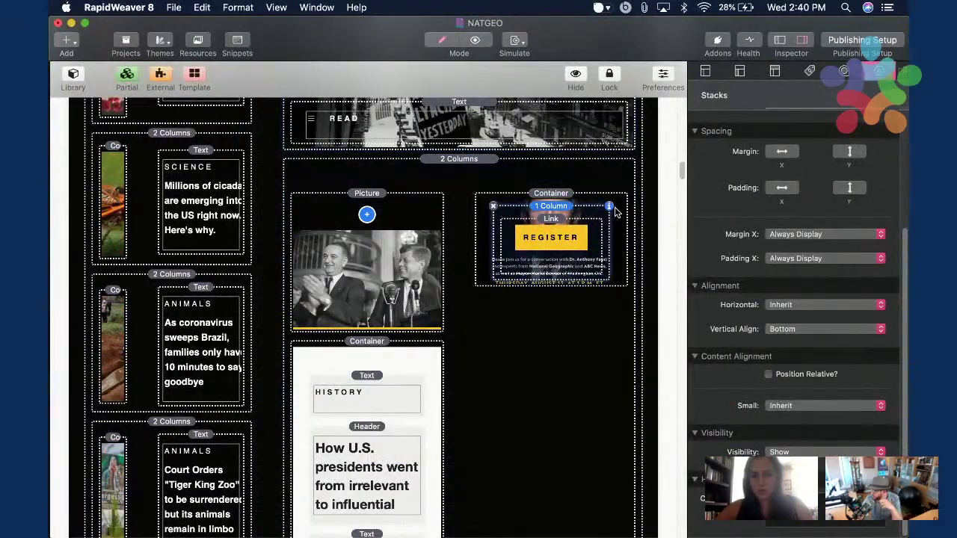
key(ctrl+Down)
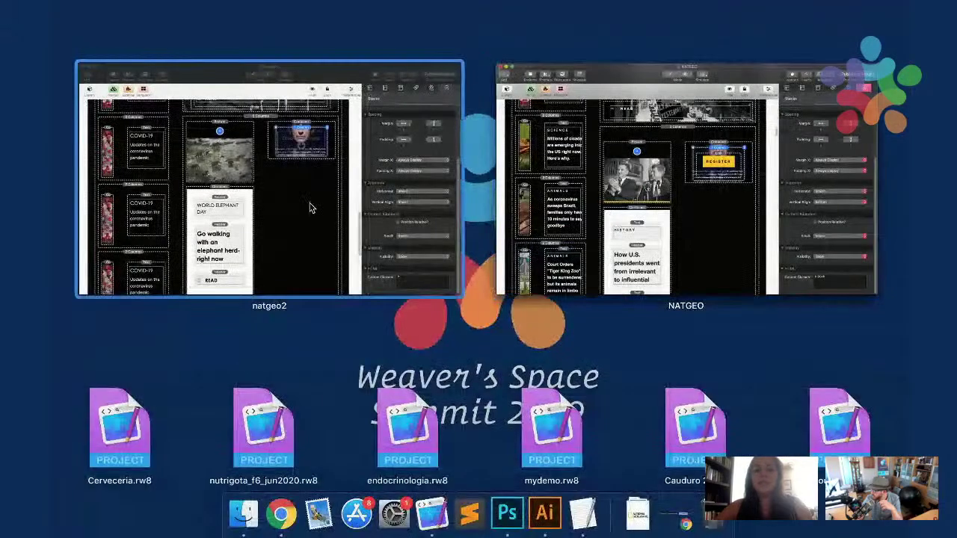
click(313, 207)
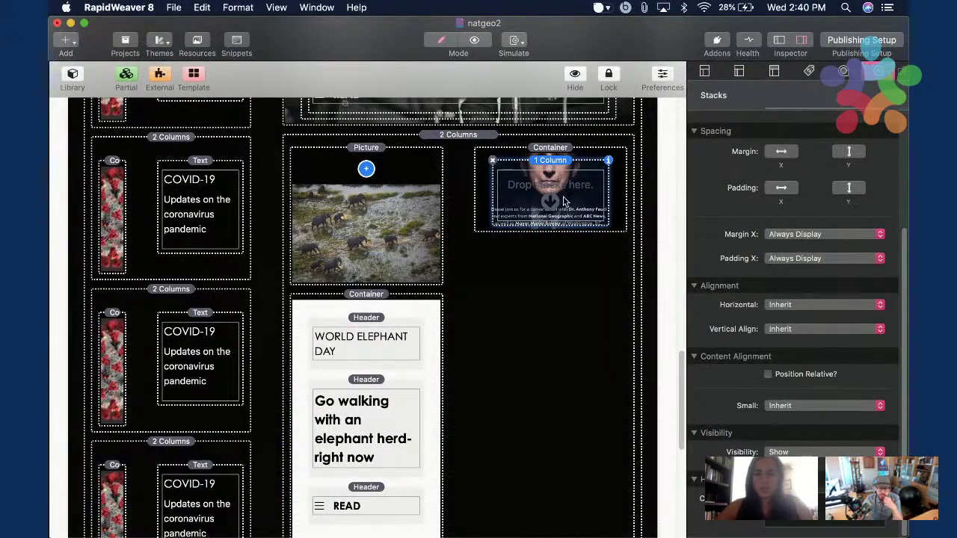
Find the Foundation 6 Link stack in the stack library and place it inside the promo's 1 Column.
click(68, 79)
click(204, 41)
key(super+a)
key(BackSpace)
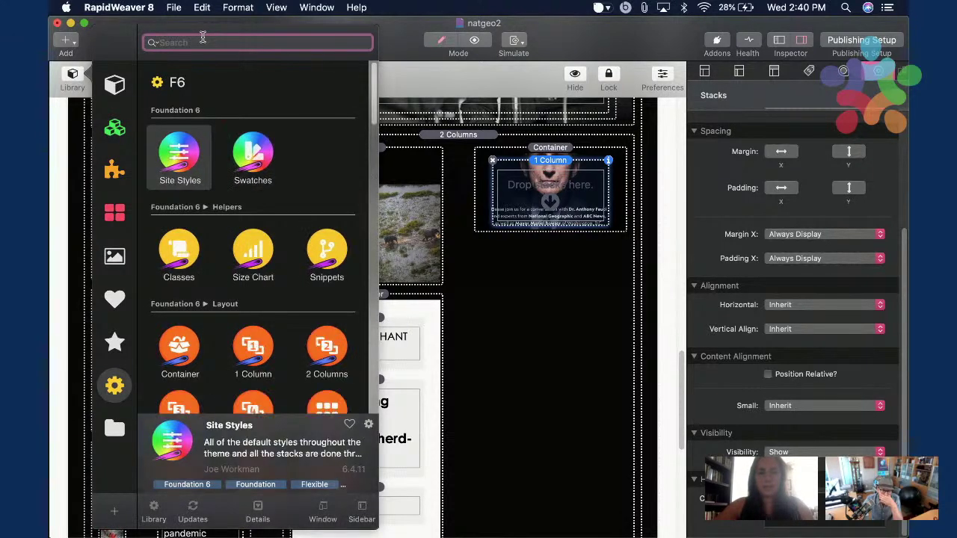
text(link)
drag(179, 254, 544, 201)
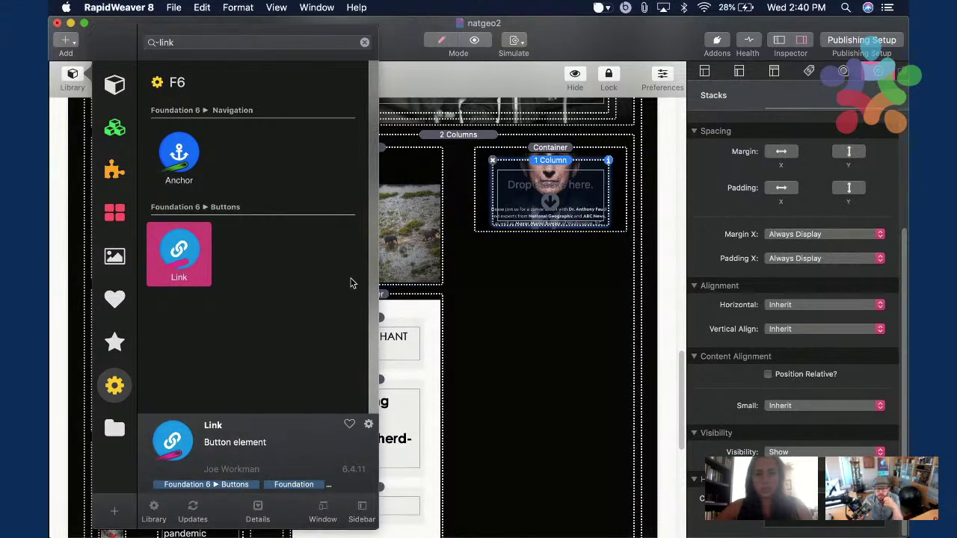
click(482, 288)
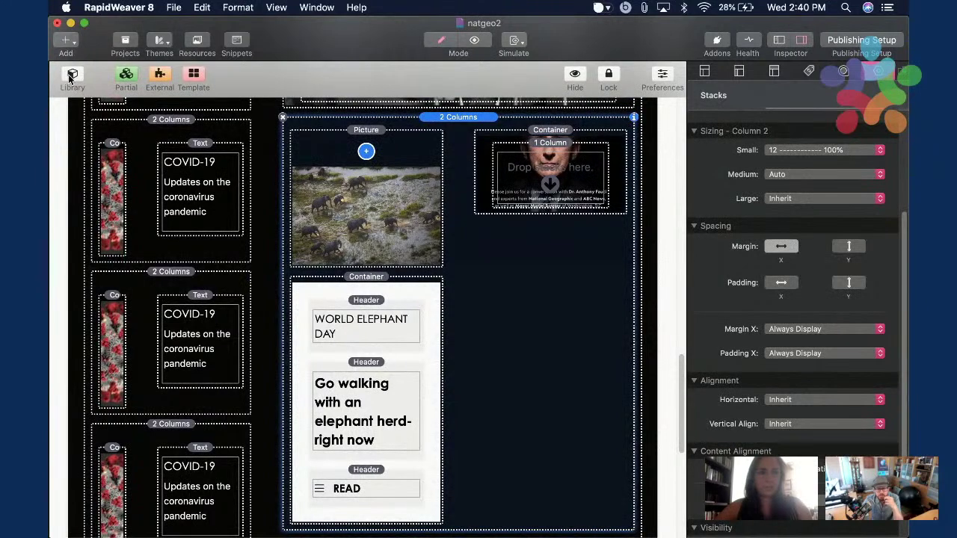
click(71, 77)
drag(178, 254, 528, 181)
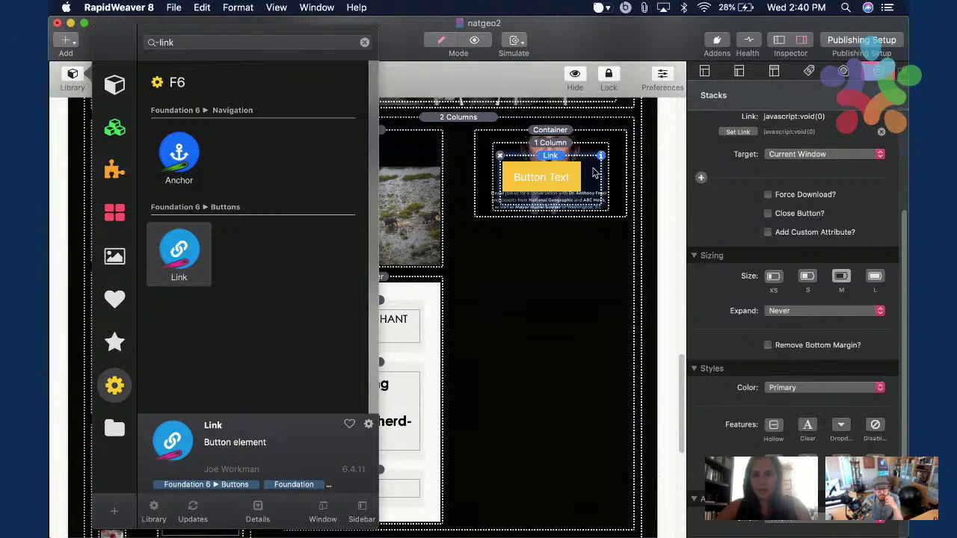
Check the promo's REGISTER button on nationalgeographic.com in Chrome and set the Link's Small alignment to Center in RapidWeaver.
click(817, 387)
click(817, 387)
scroll(792, 329, down, 3)
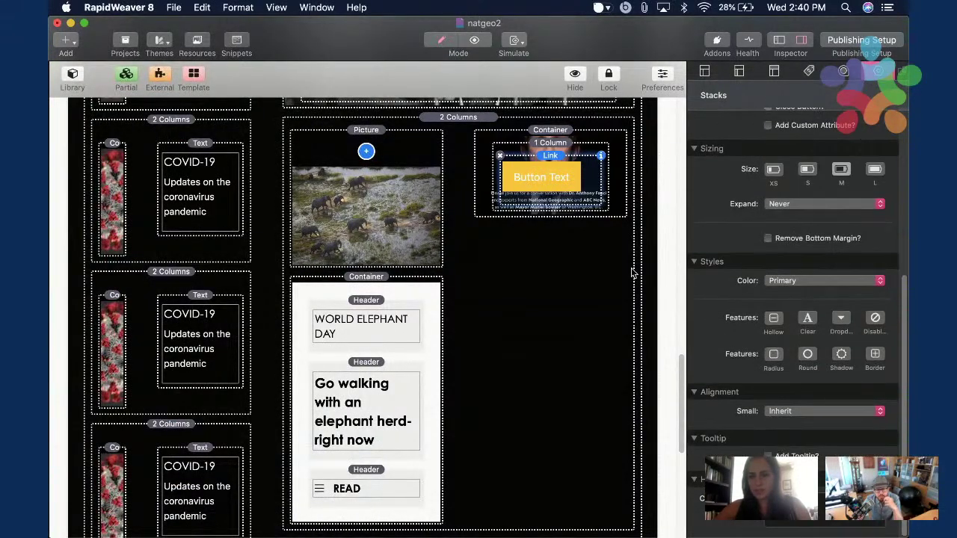
key(super+Tab)
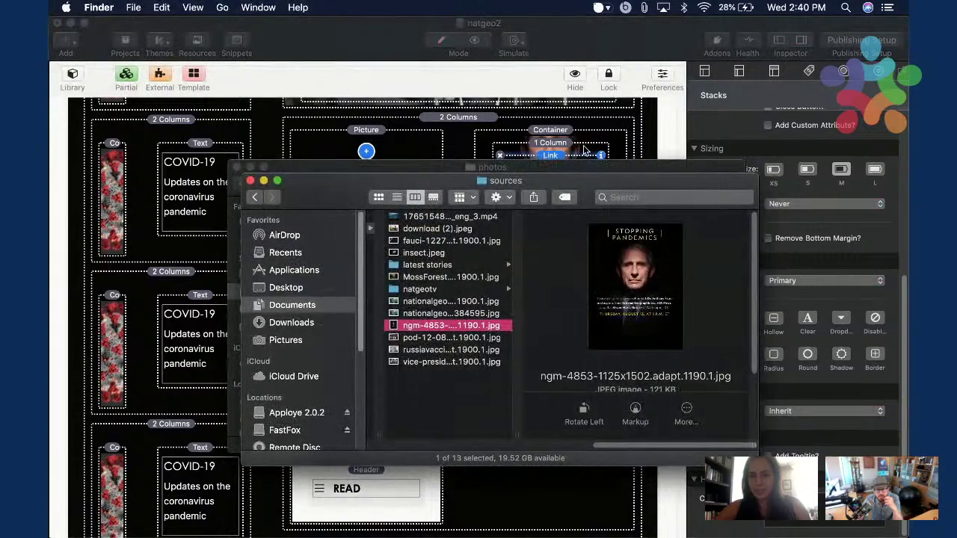
key(super+Tab)
key(super+Tab)
key(super+Tab)
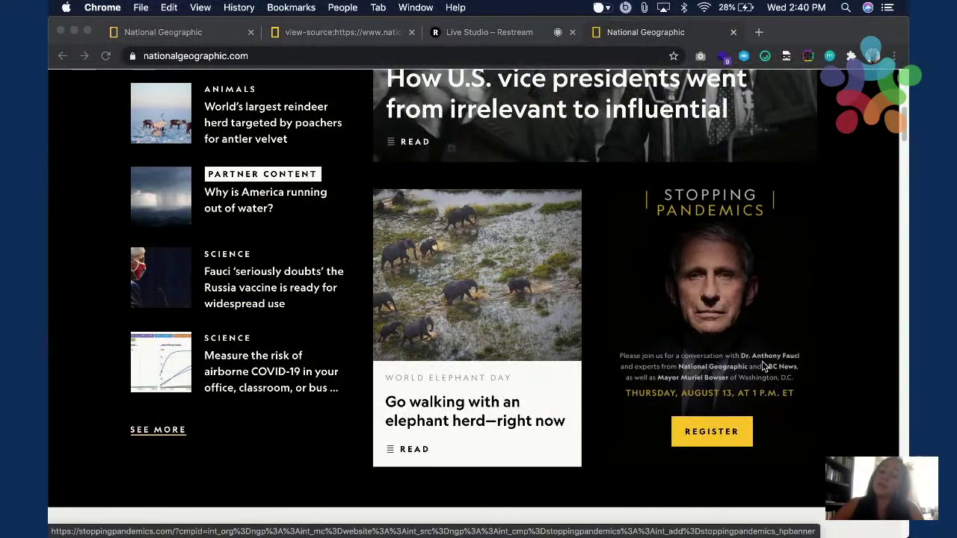
key(super+Tab)
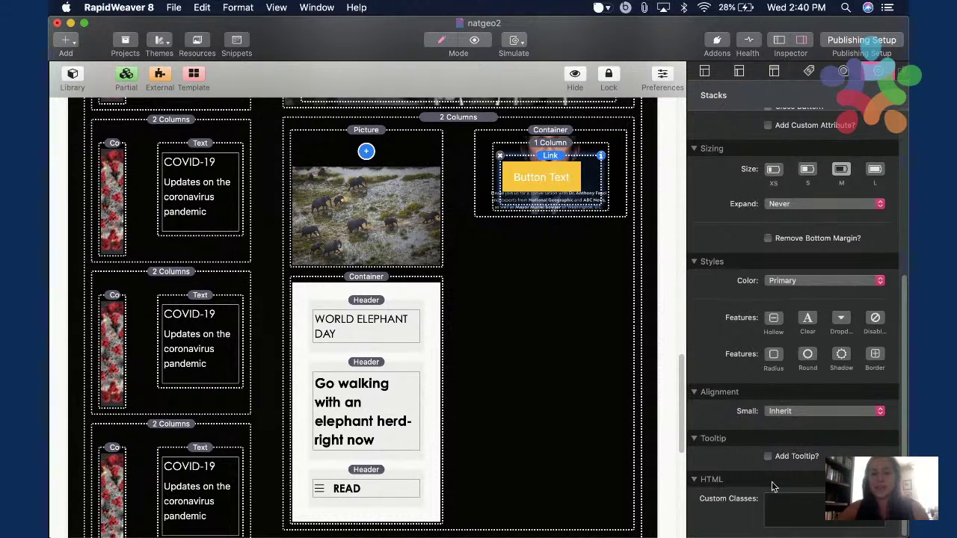
text(alt)
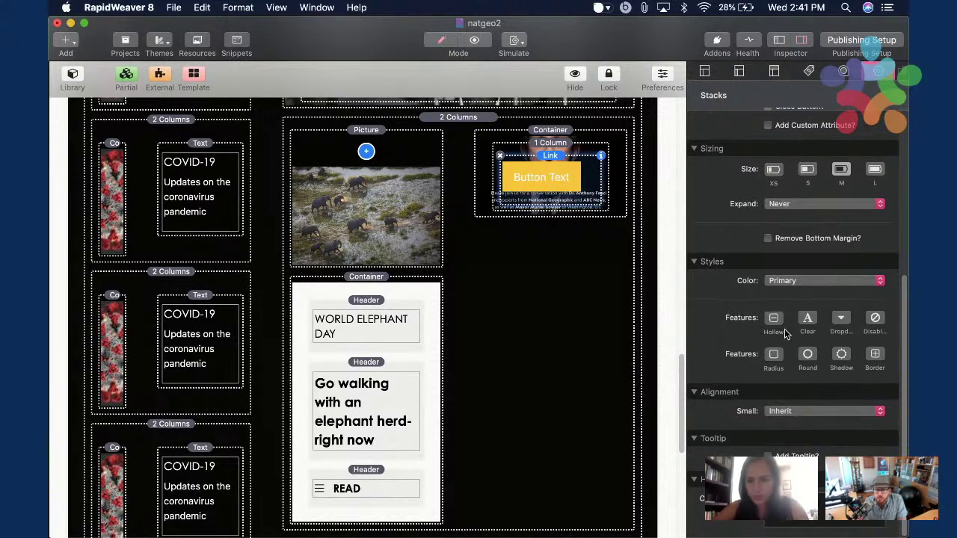
click(810, 413)
click(816, 432)
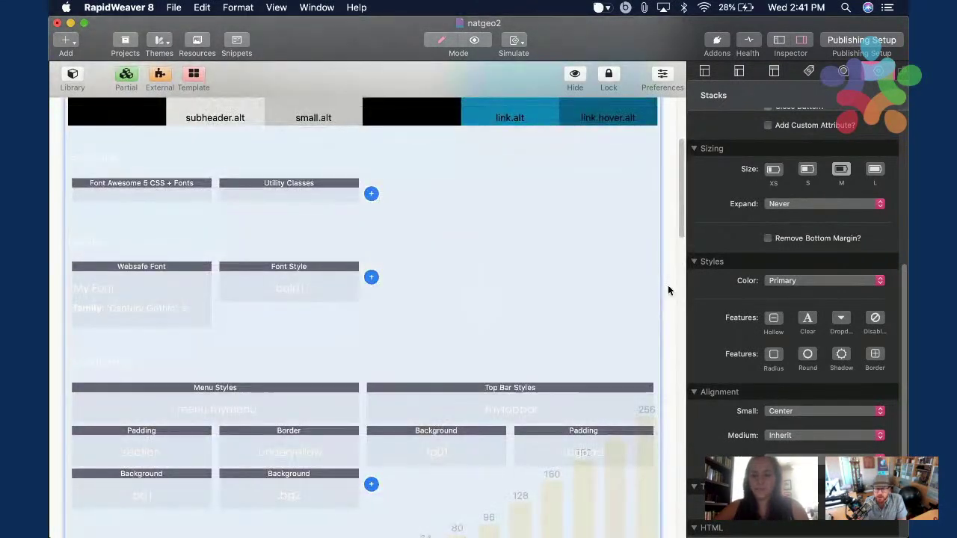
Set the text color of the Primary site color to hex 000000 in the site styles.
scroll(752, 335, down, 10)
scroll(754, 338, up, 10)
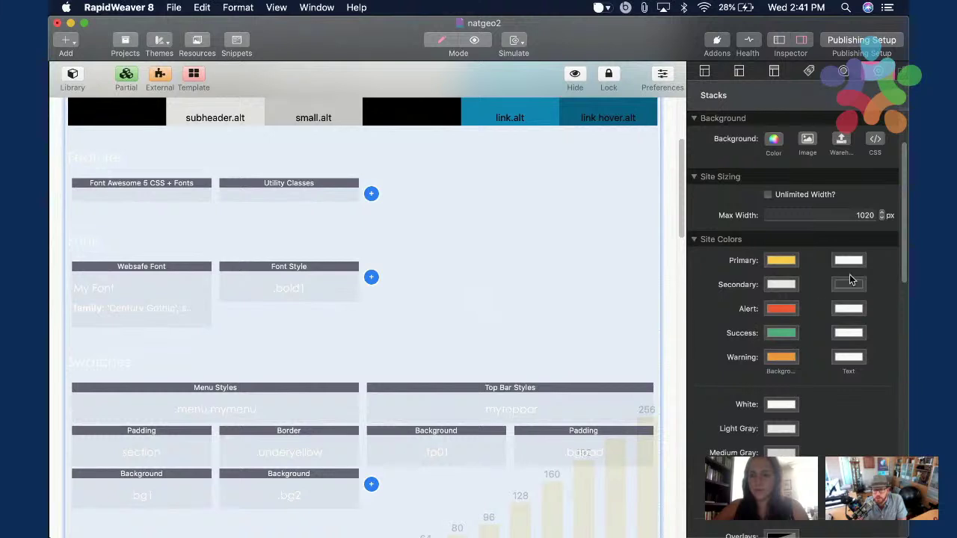
click(848, 284)
click(303, 198)
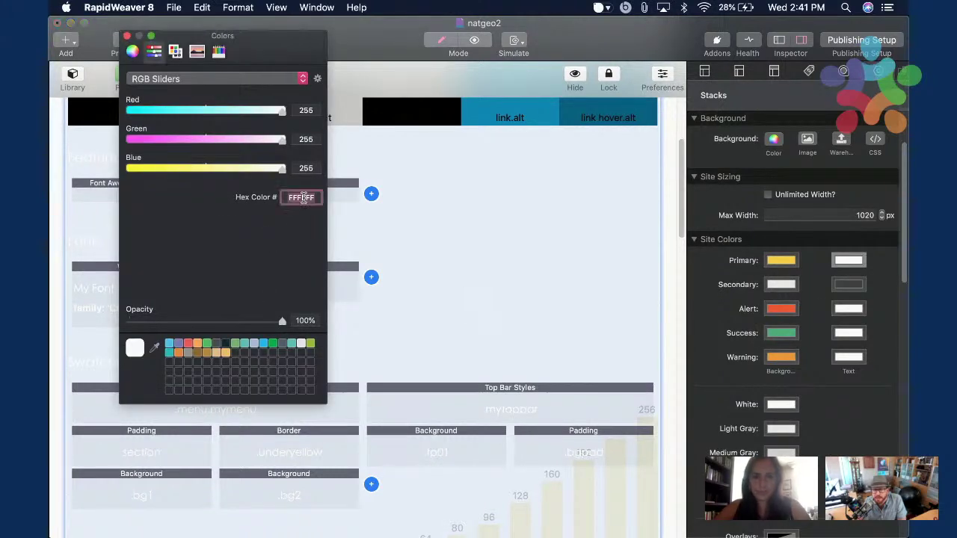
text(000000)
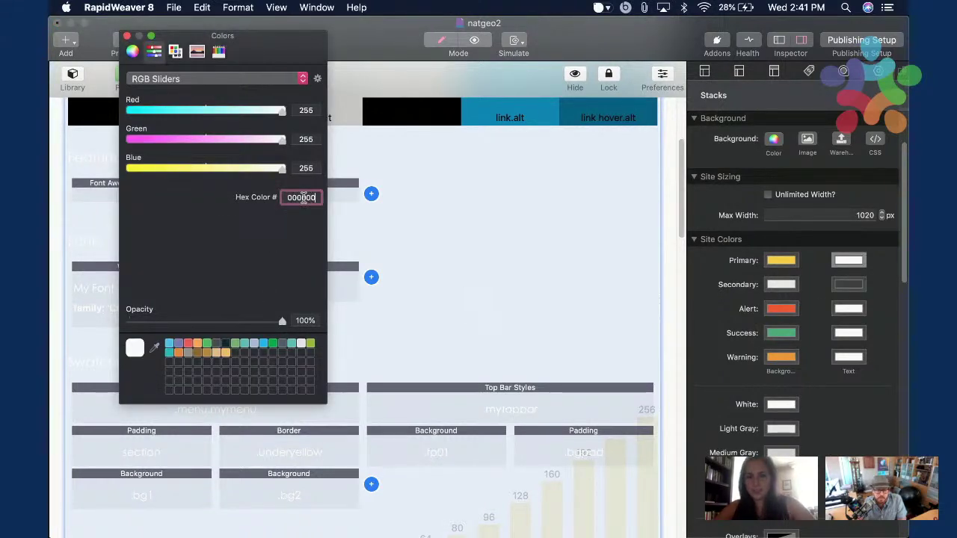
key(Return)
click(127, 36)
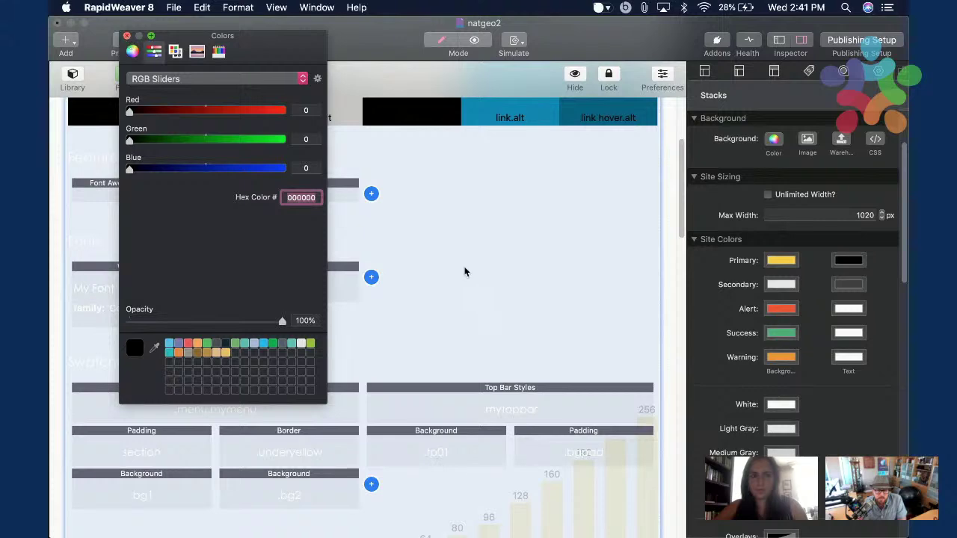
Compare the button with the original promo in Chrome and label the Link REGISTER in RapidWeaver.
scroll(597, 270, down, 15)
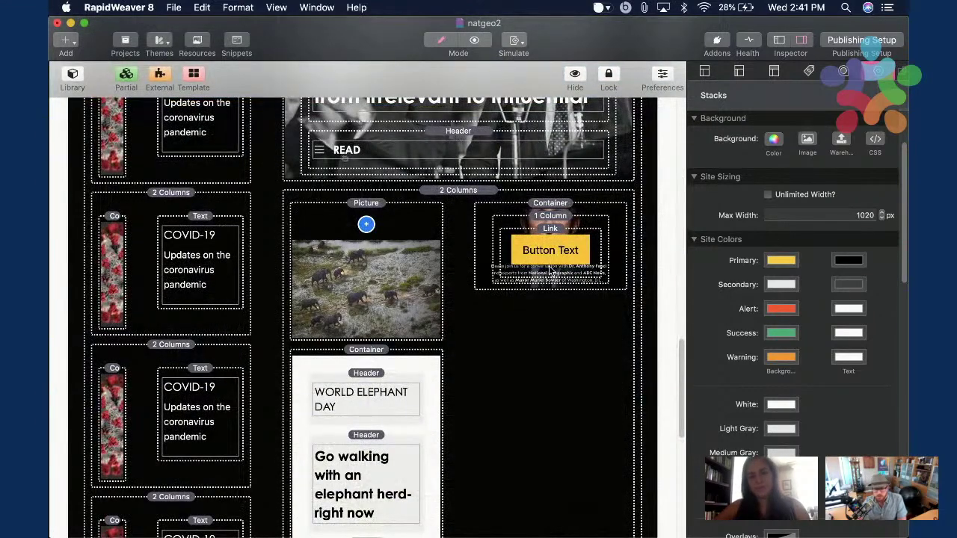
key(super+Tab)
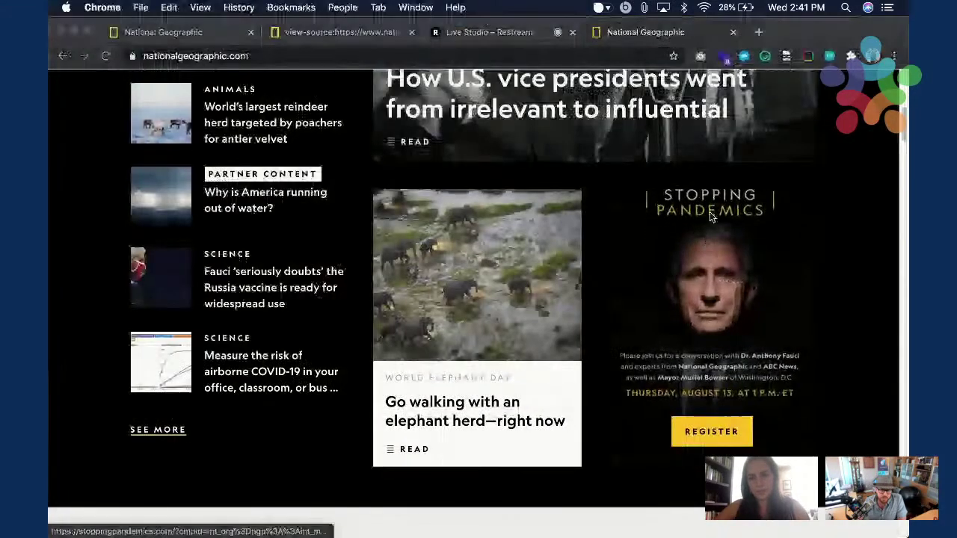
key(super+Tab)
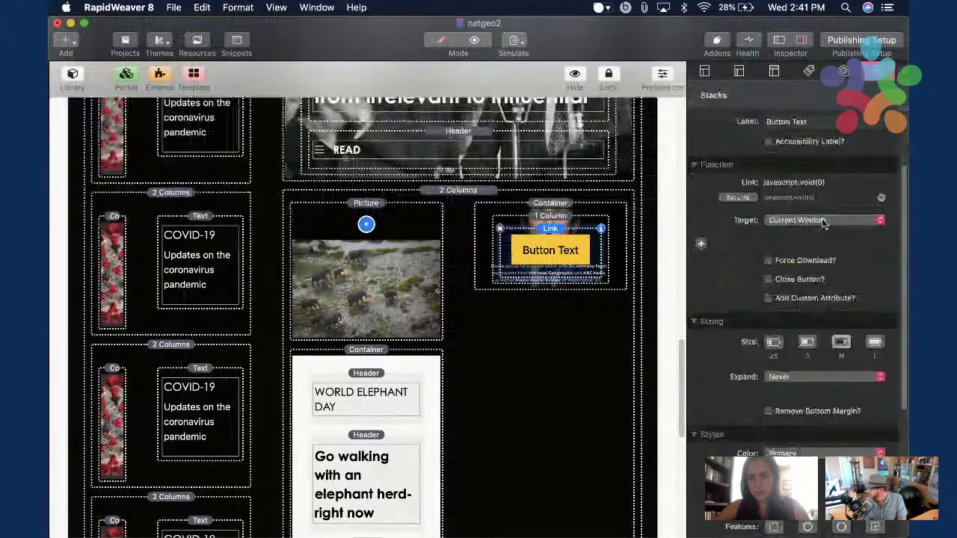
text(REGISTER)
scroll(800, 252, down, 5)
scroll(800, 252, down, 2)
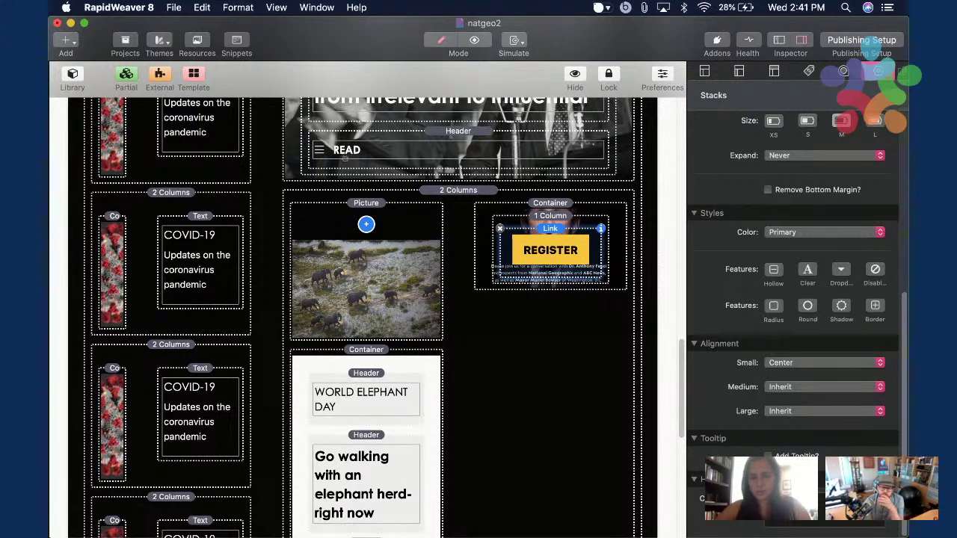
Set the Vertical Align of the promo's 1 Column to Bottom and preview the REGISTER button's placement.
key(super+Tab)
key(super+Tab)
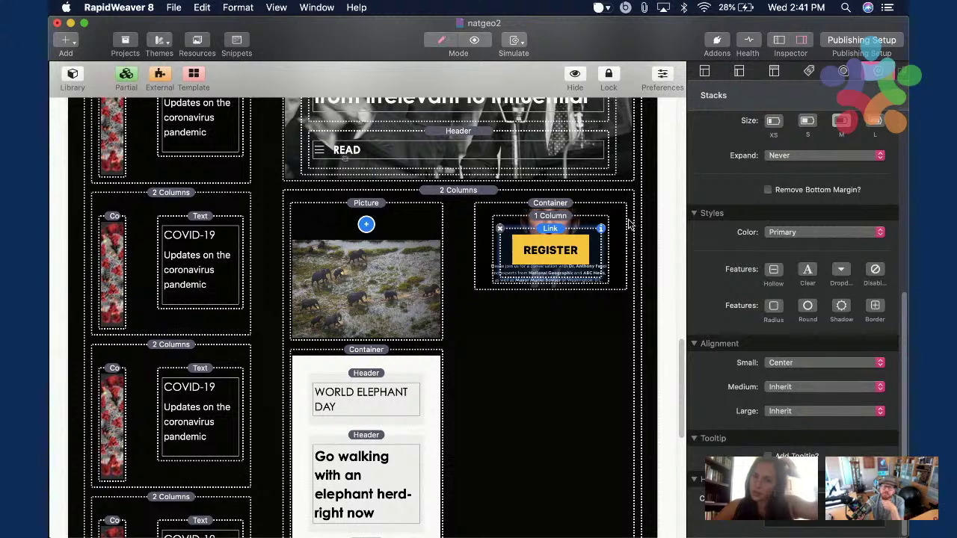
click(595, 245)
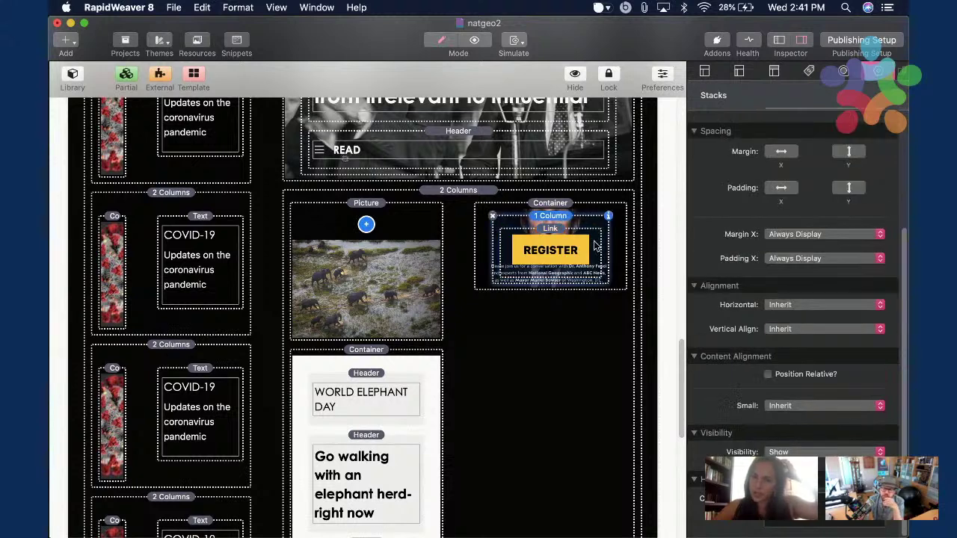
click(798, 334)
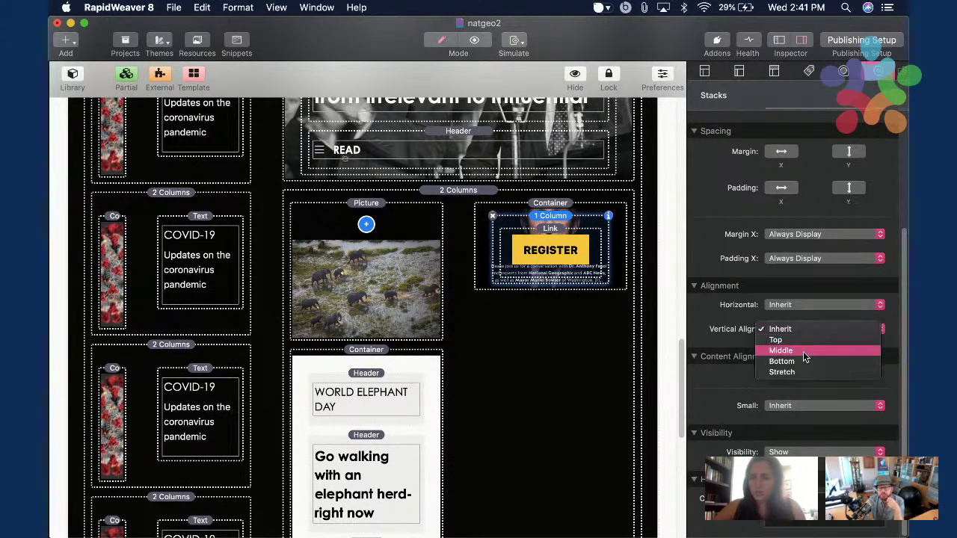
click(794, 361)
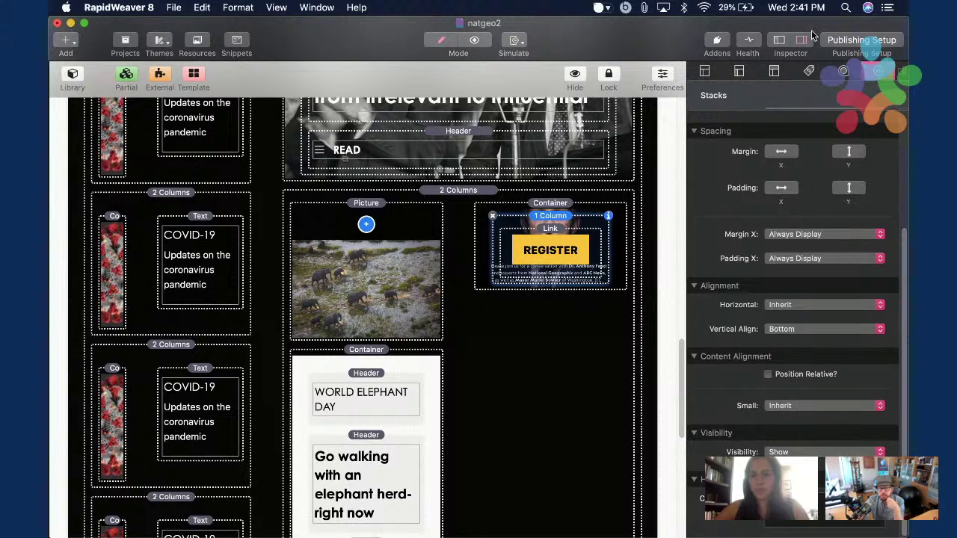
key(super+r)
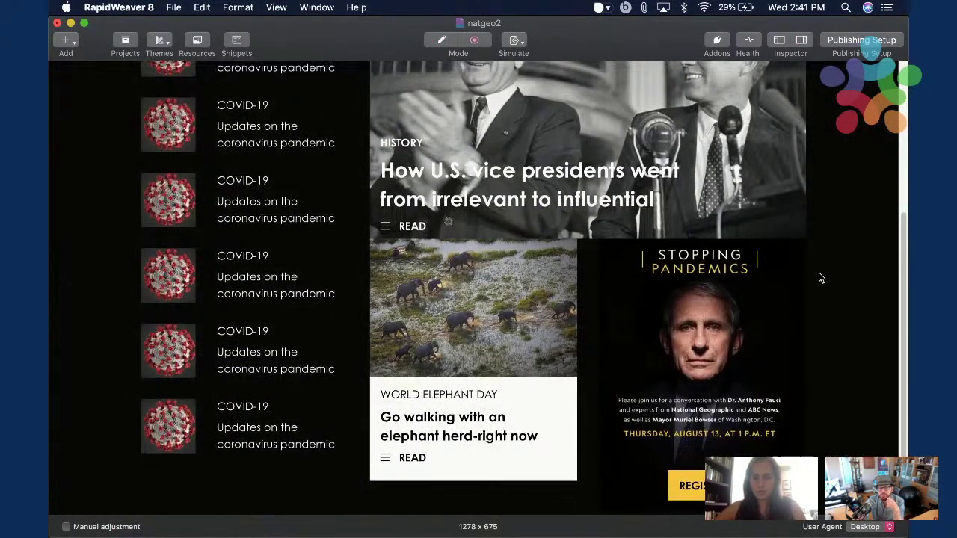
scroll(819, 278, down, 2)
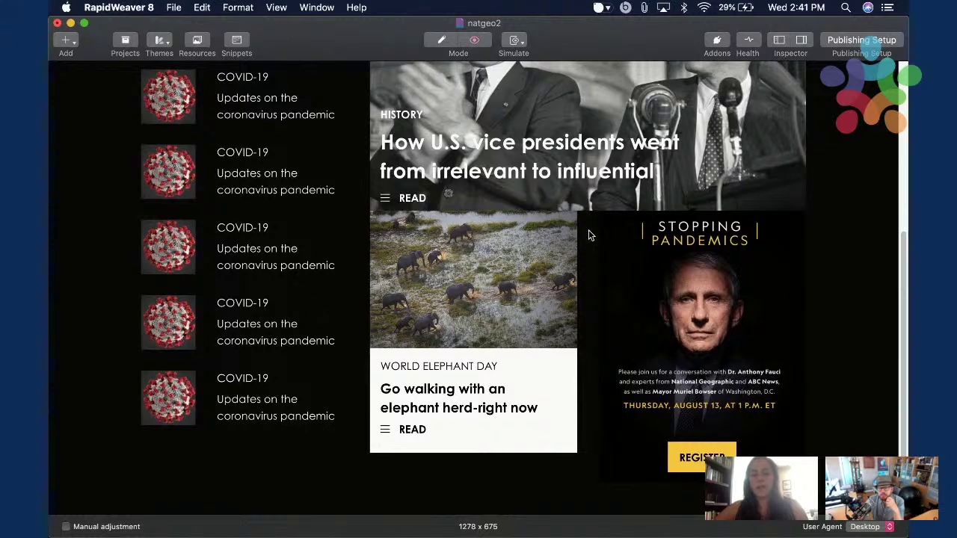
Add spacing above the content of the 2 Columns stack holding the elephant card and promo, and preview the gap below the vice presidents story.
key(super+r)
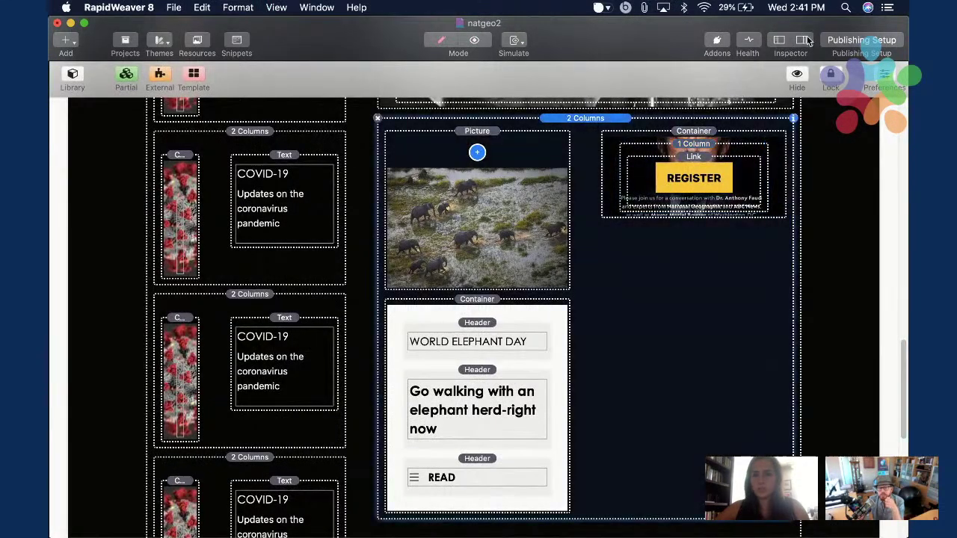
key(super+alt+i)
scroll(837, 426, down, 3)
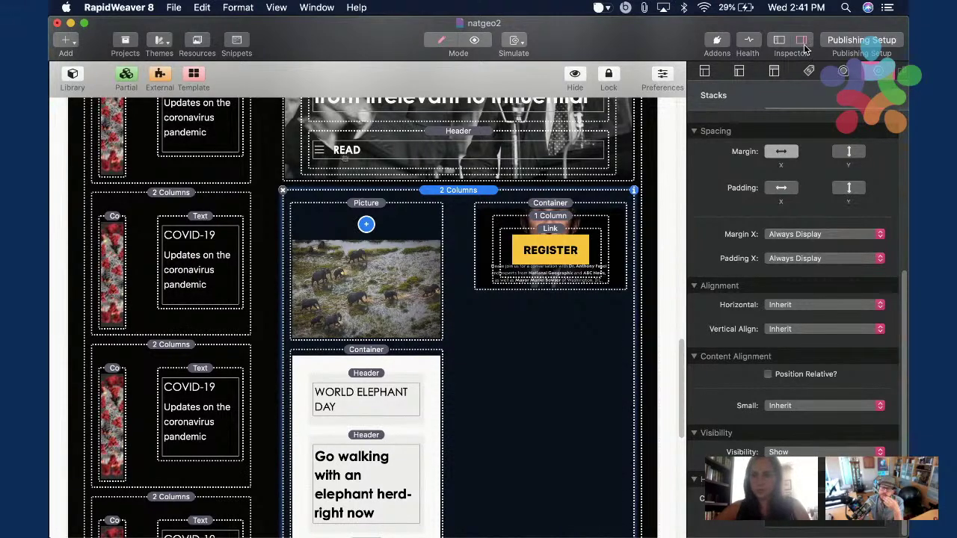
key(super+r)
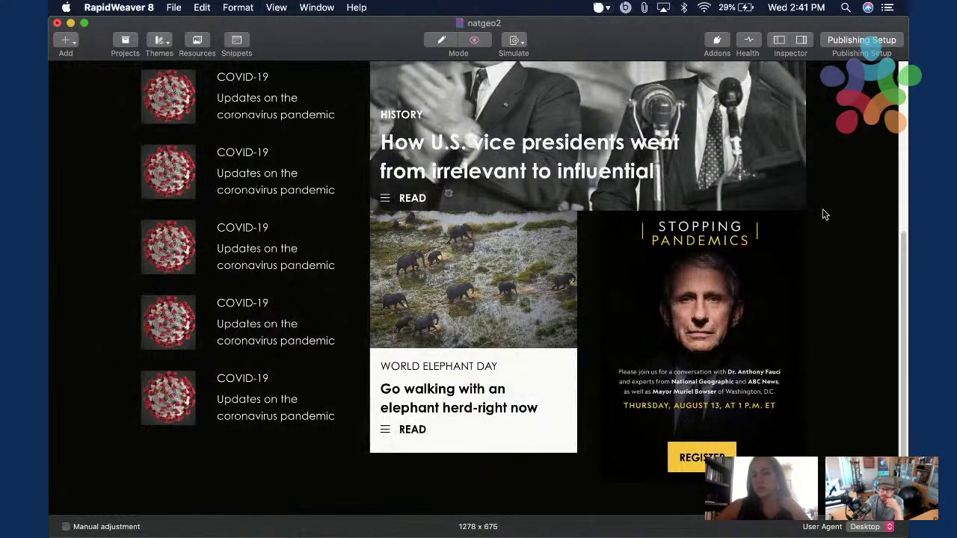
key(super+r)
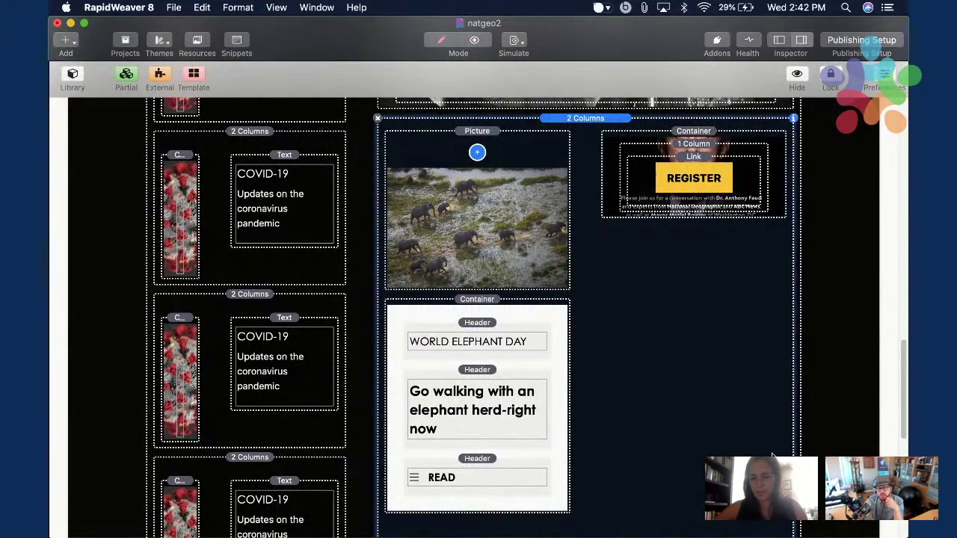
key(super+alt+i)
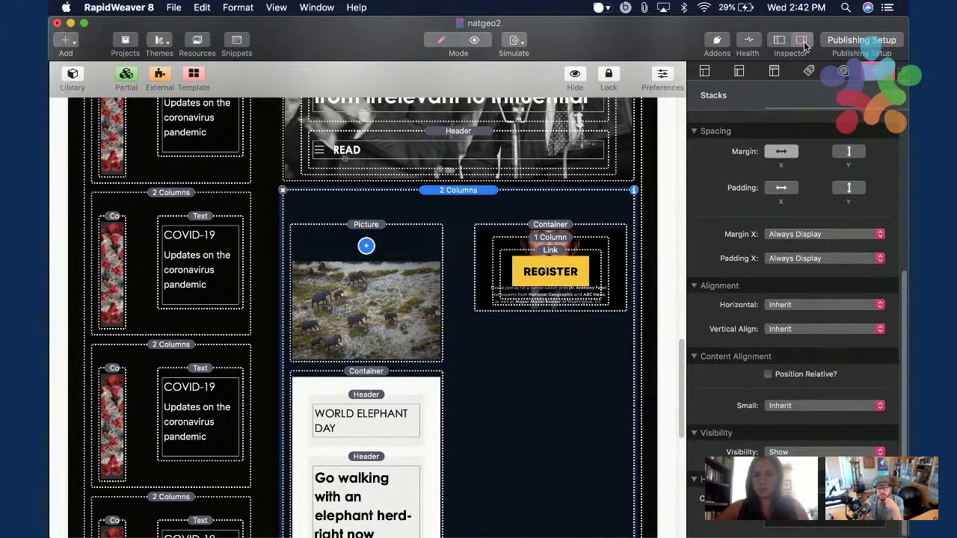
key(super+r)
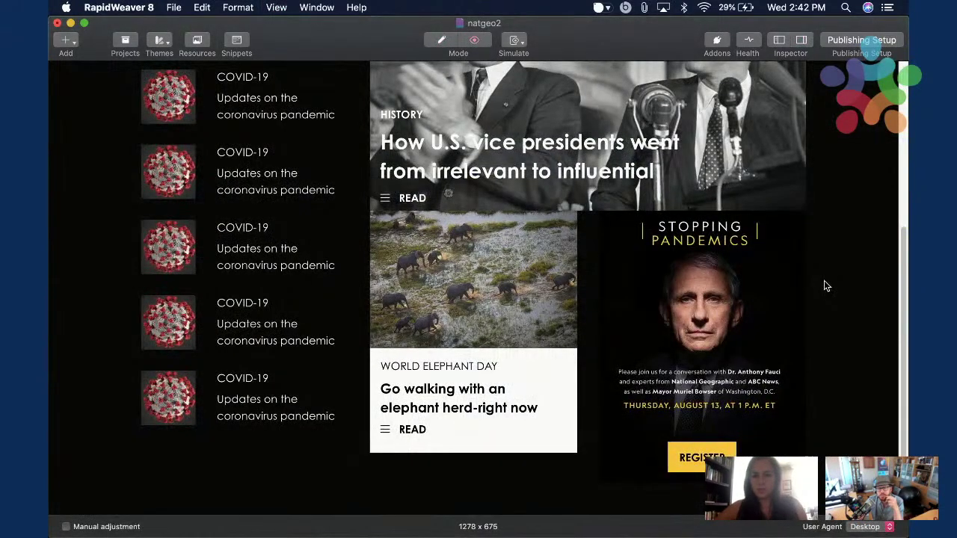
scroll(824, 283, down, 1)
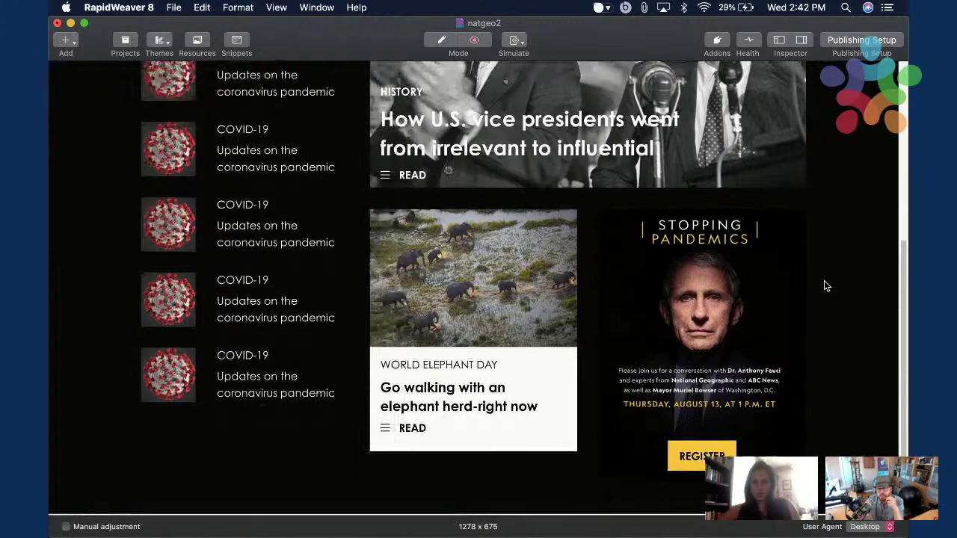
Compare the original nationalgeographic.com page in Chrome, down to its Nat Geo TV section, with the Latest Stories preview in RapidWeaver.
scroll(824, 283, up, 5)
key(super+Tab)
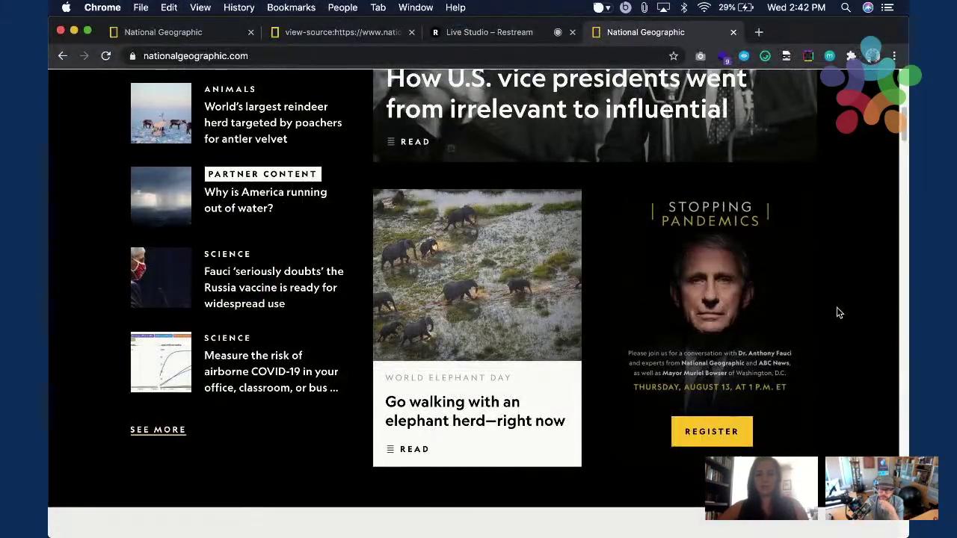
scroll(837, 312, down, 8)
scroll(836, 313, down, 3)
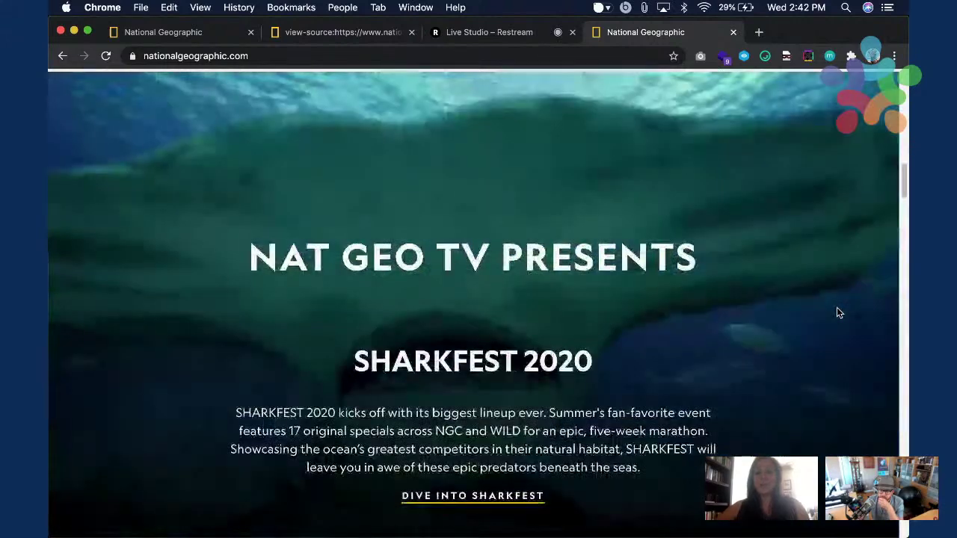
key(super+Tab)
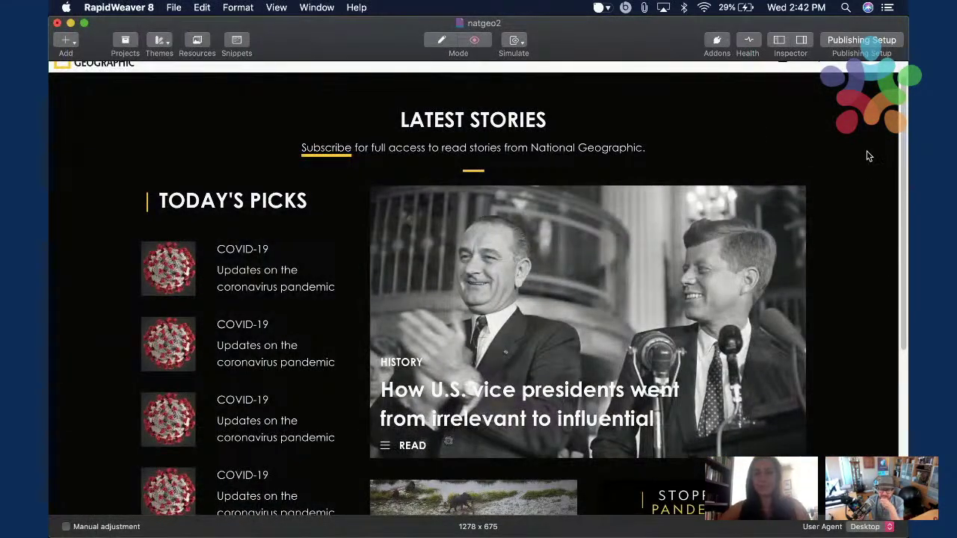
scroll(854, 235, down, 5)
scroll(857, 237, up, 5)
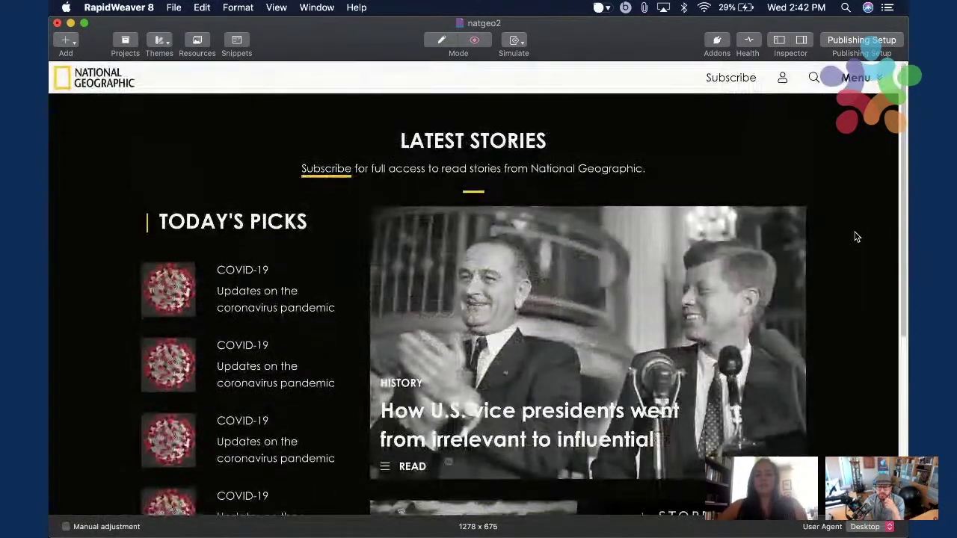
Switch to Chrome, check the chat in the Live Studio tab, and return to RapidWeaver.
key(super+Tab)
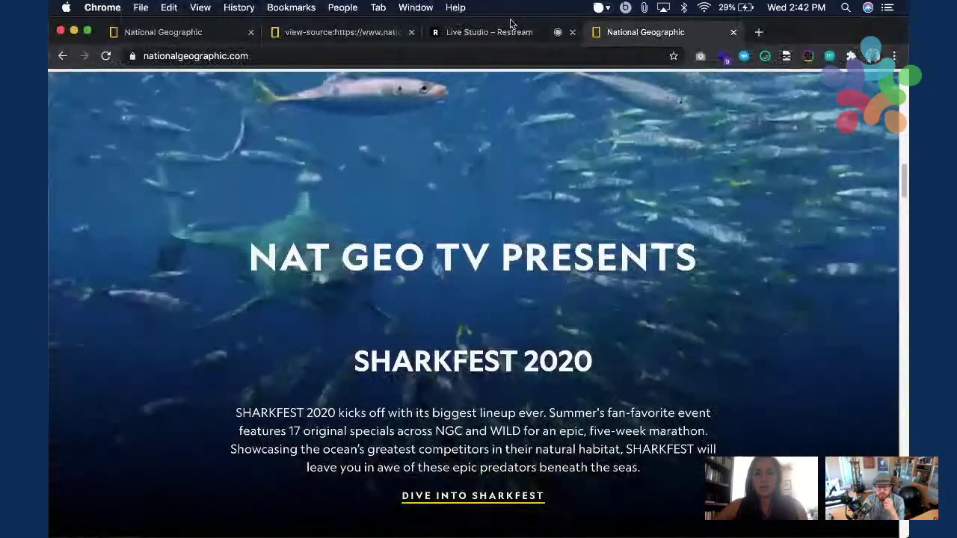
click(485, 33)
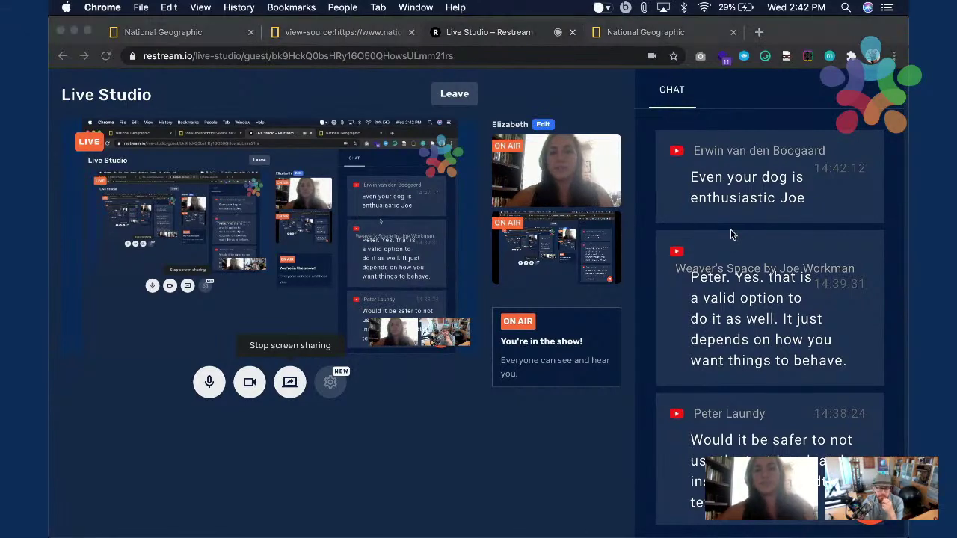
key(super+Tab)
Review the Latest Stories preview, save the natgeo2 project, and return the page to edit mode at the two-column story block.
scroll(632, 201, down, 5)
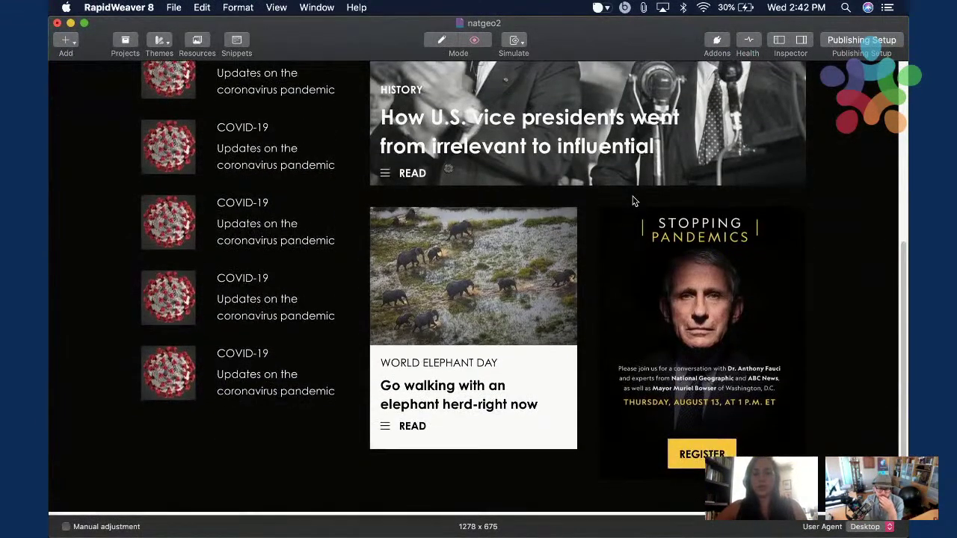
scroll(632, 200, up, 5)
key(super+s)
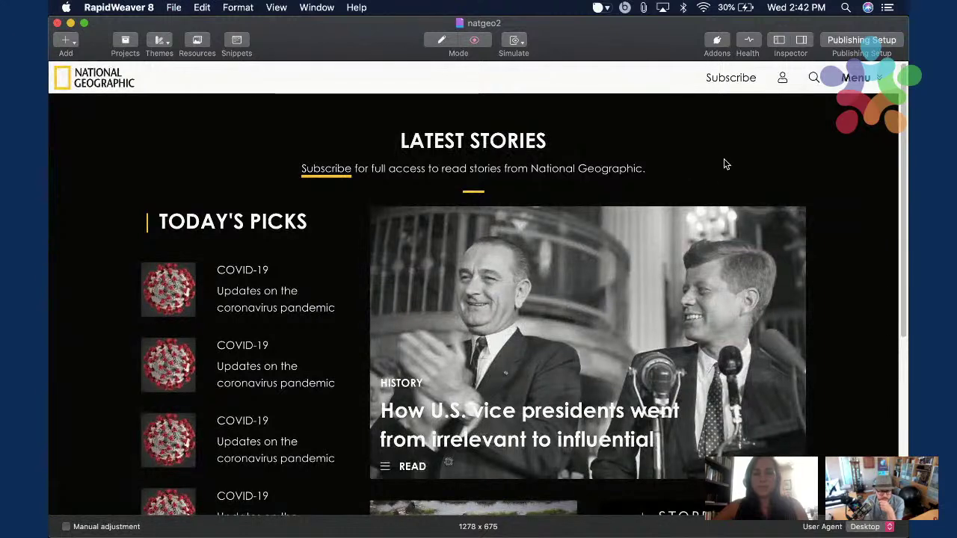
key(super+r)
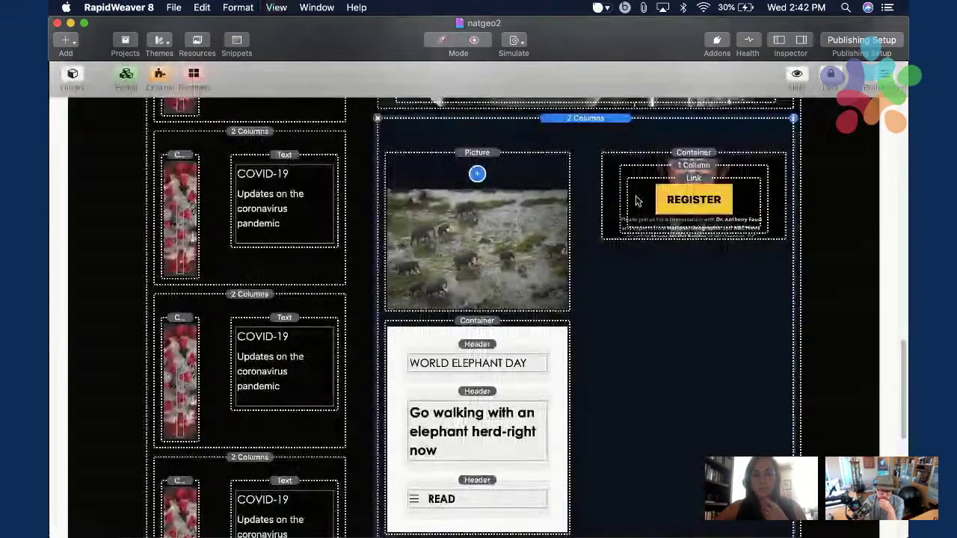
scroll(635, 270, down, 3)
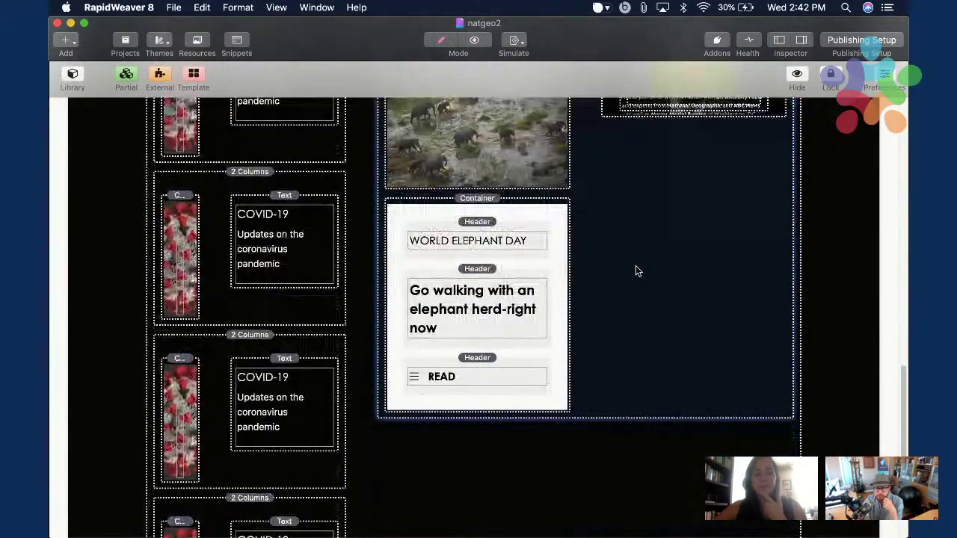
scroll(636, 271, down, 5)
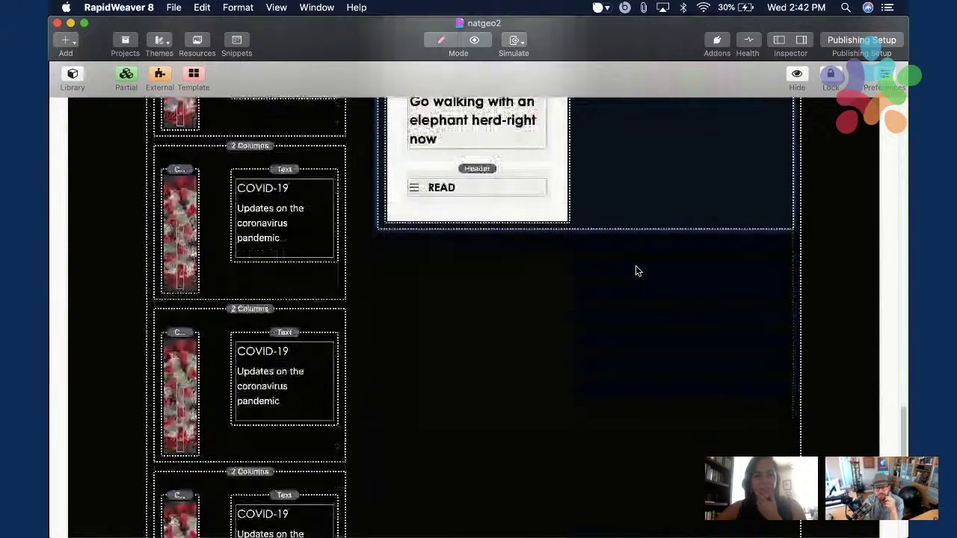
Switch to the NATGEO project window, hide the inspector, and examine how the Latest Stories columns, picture and containers are built.
key(ctrl+Down)
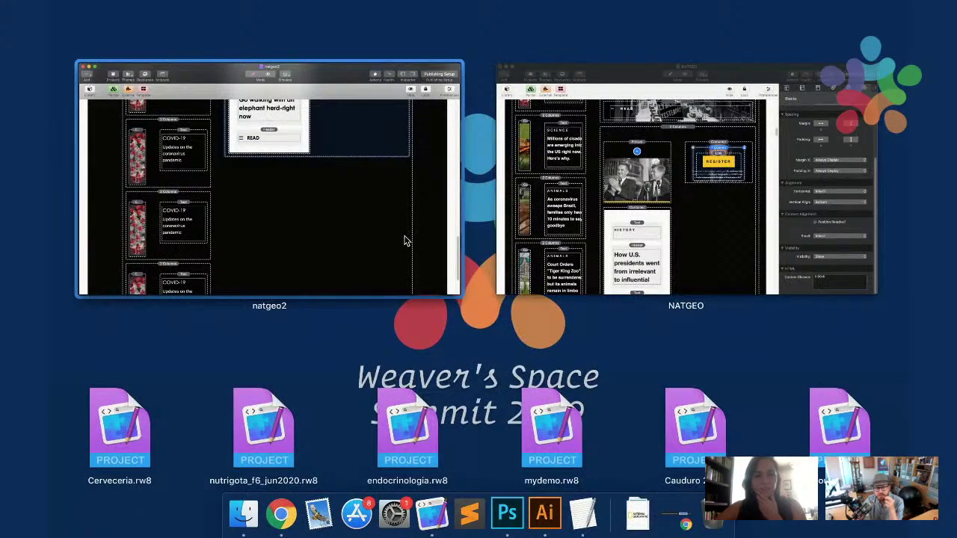
click(580, 211)
scroll(486, 257, up, 10)
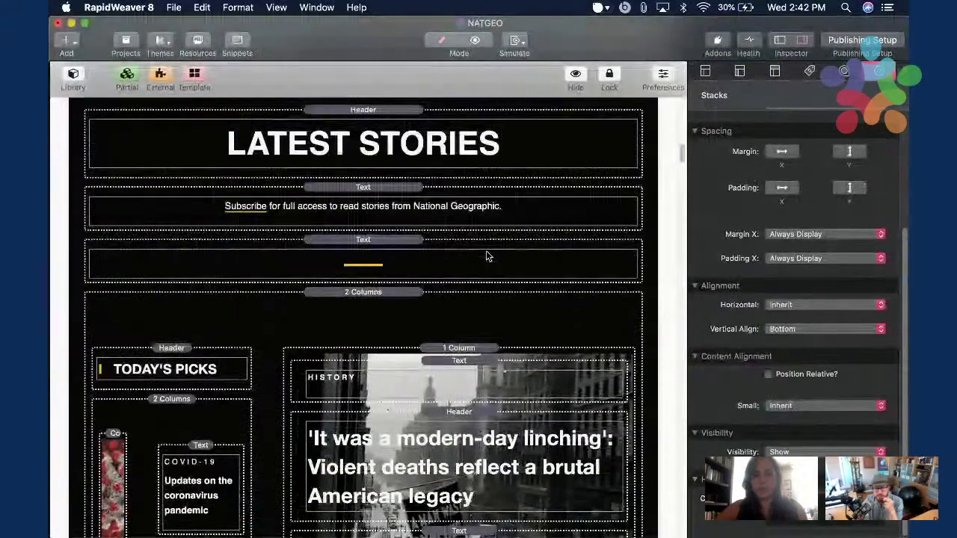
scroll(486, 256, down, 2)
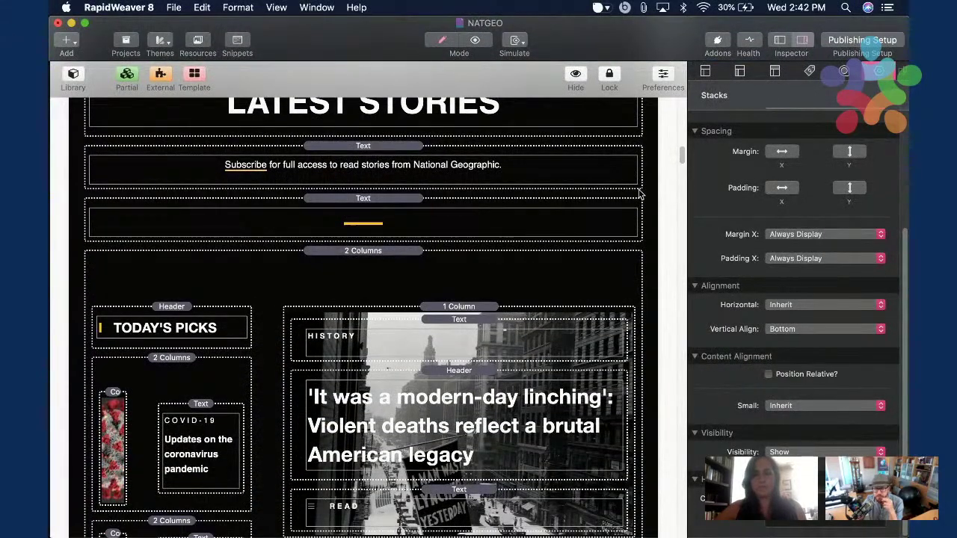
key(super+alt+i)
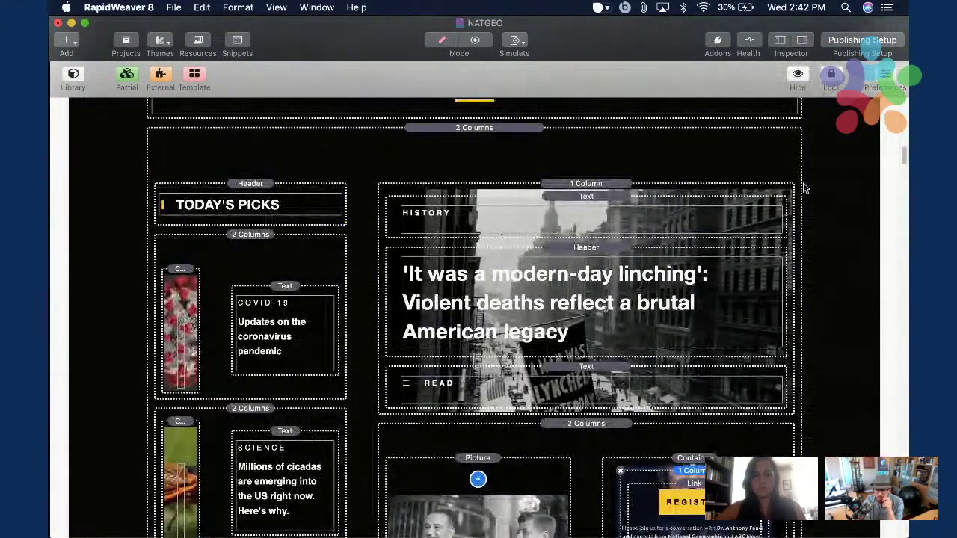
scroll(804, 189, down, 2)
scroll(815, 239, down, 5)
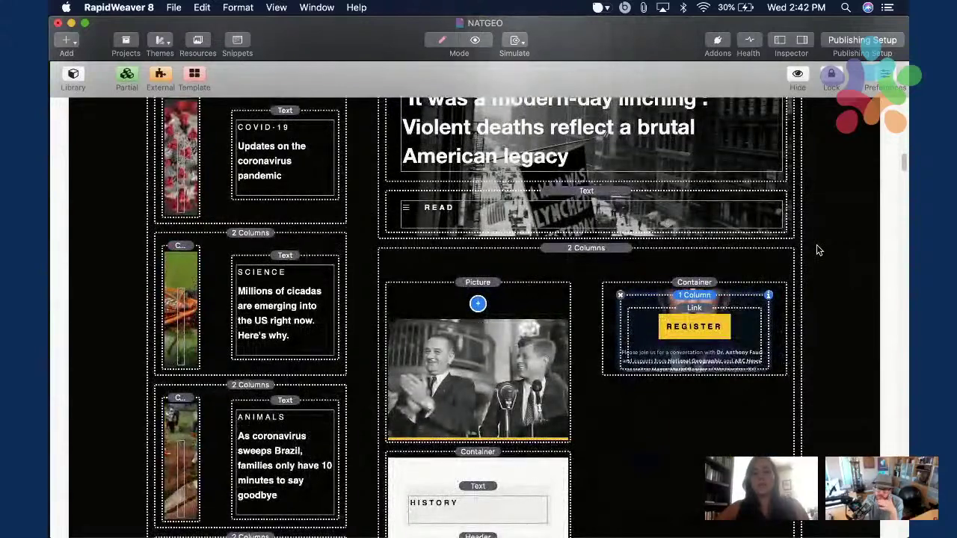
scroll(816, 247, down, 5)
scroll(816, 244, down, 1)
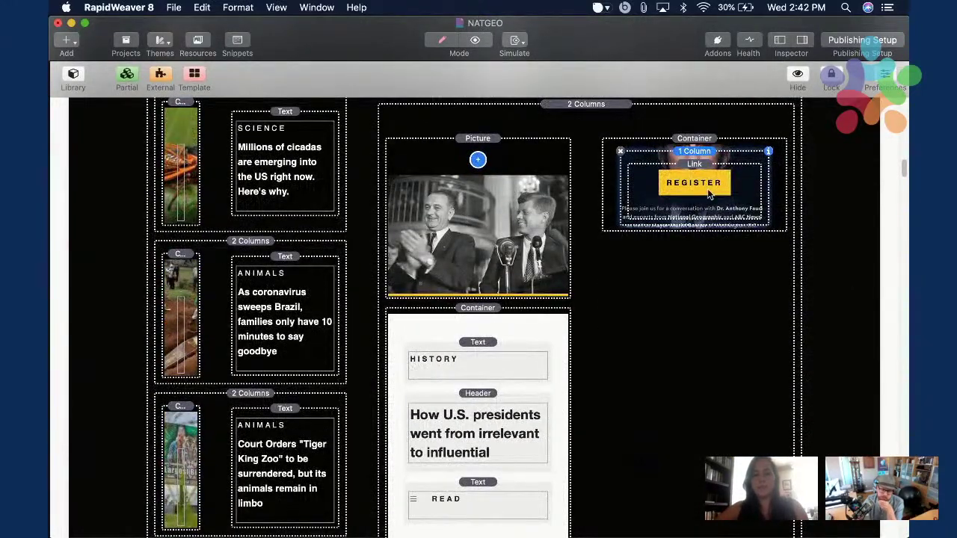
scroll(714, 305, down, 5)
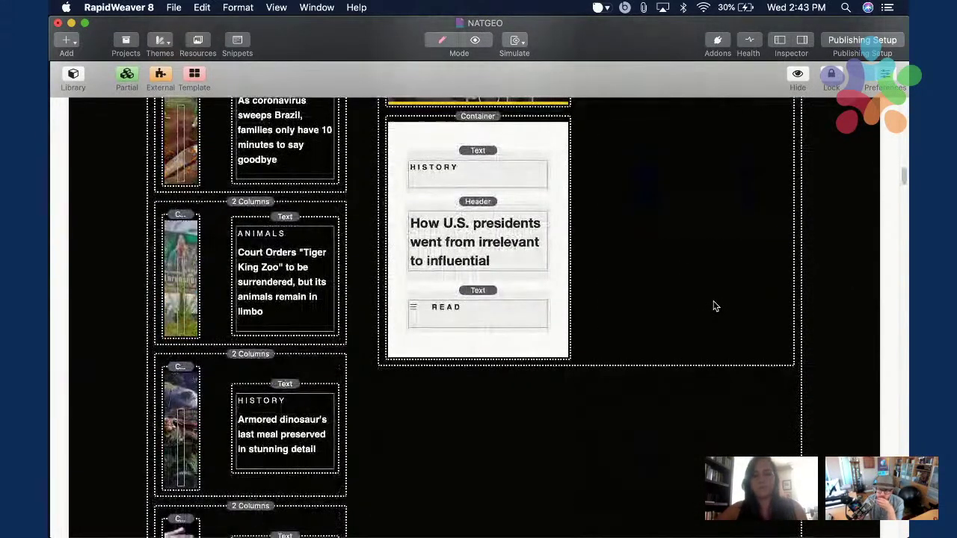
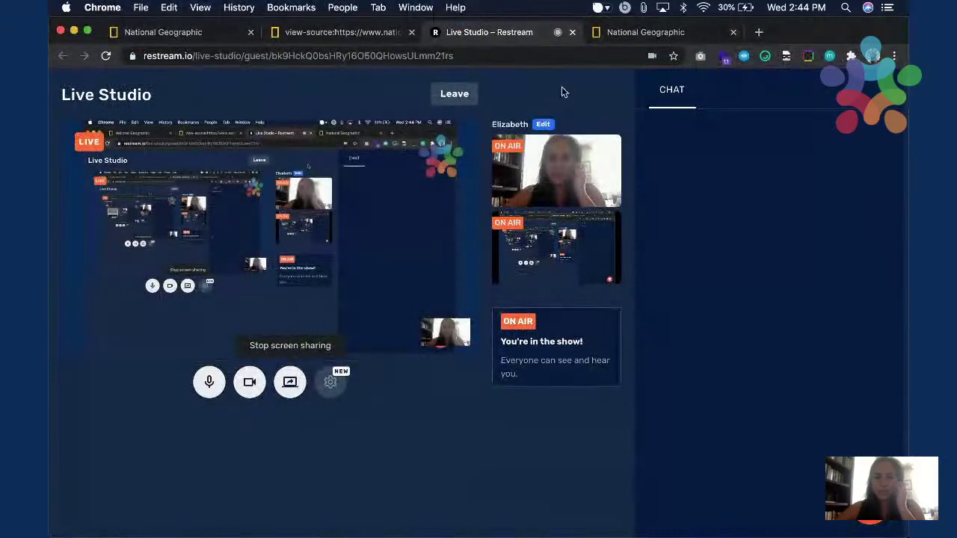
Review the Sharkfest 2020 section on the National Geographic website in Chrome and return to RapidWeaver.
click(636, 32)
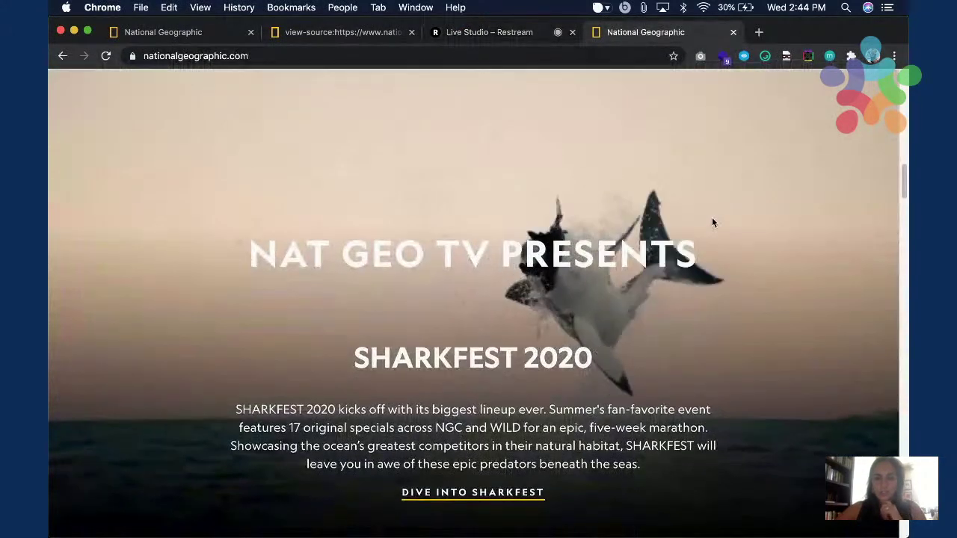
scroll(712, 217, down, 2)
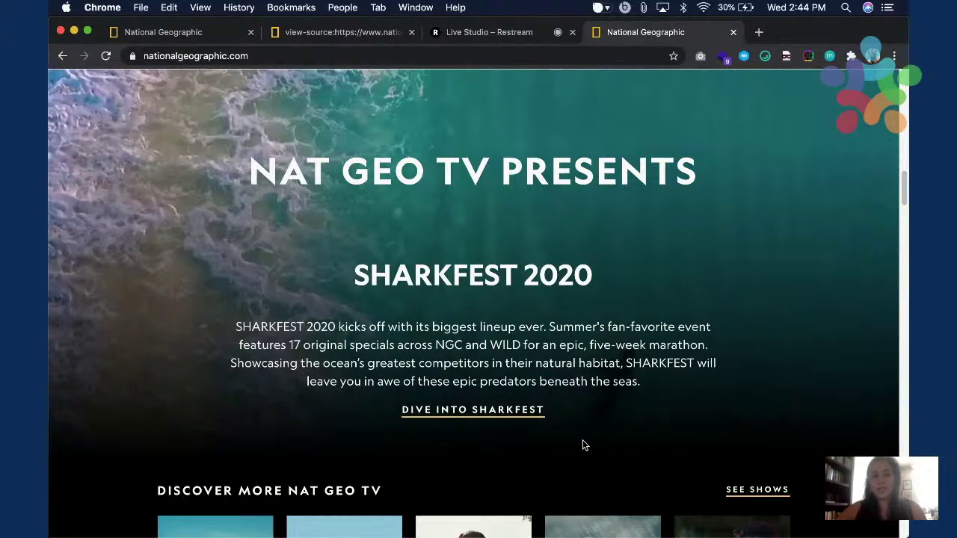
key(super+Tab)
Try the underyellow custom class on the DIVE INTO SHARKFEST header, and remove it again.
scroll(747, 433, down, 1)
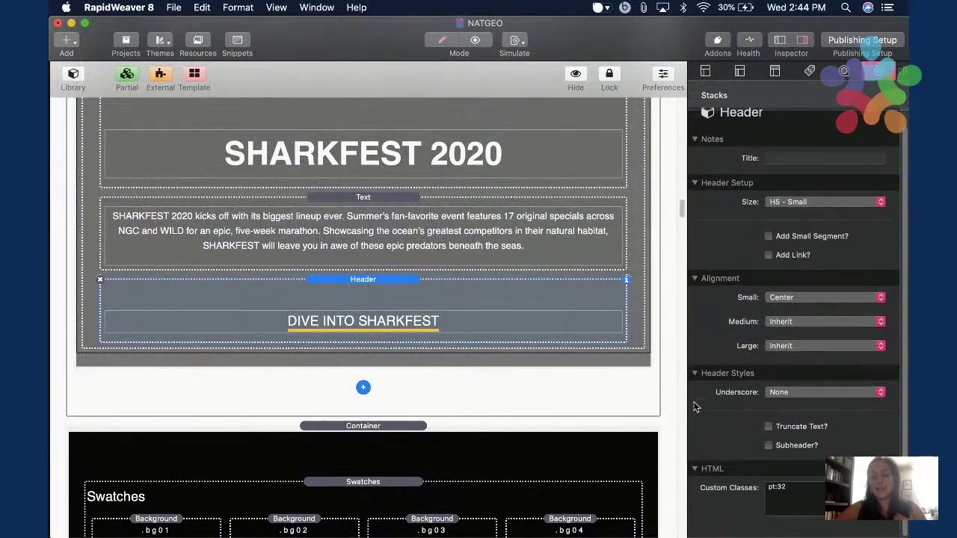
text(underl)
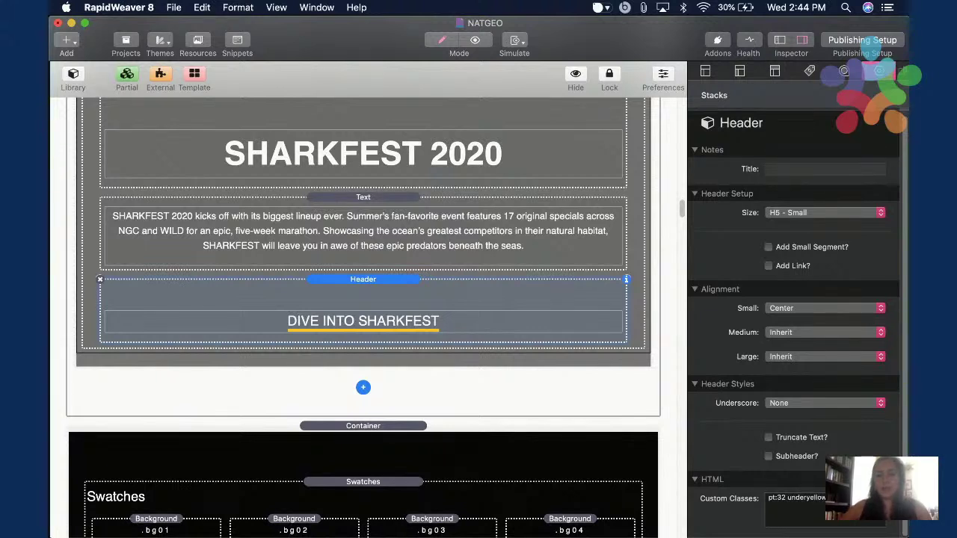
key(Return)
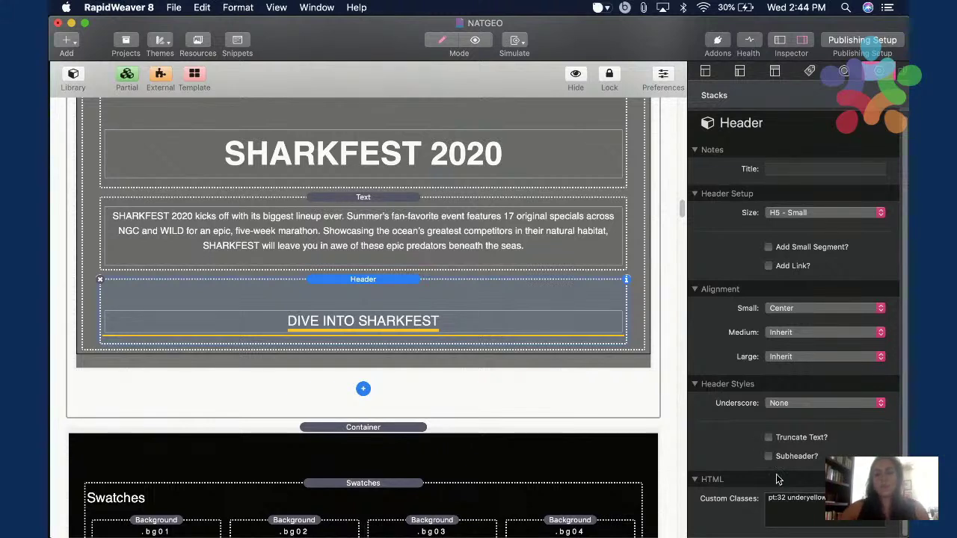
double_click(810, 498)
key(BackSpace)
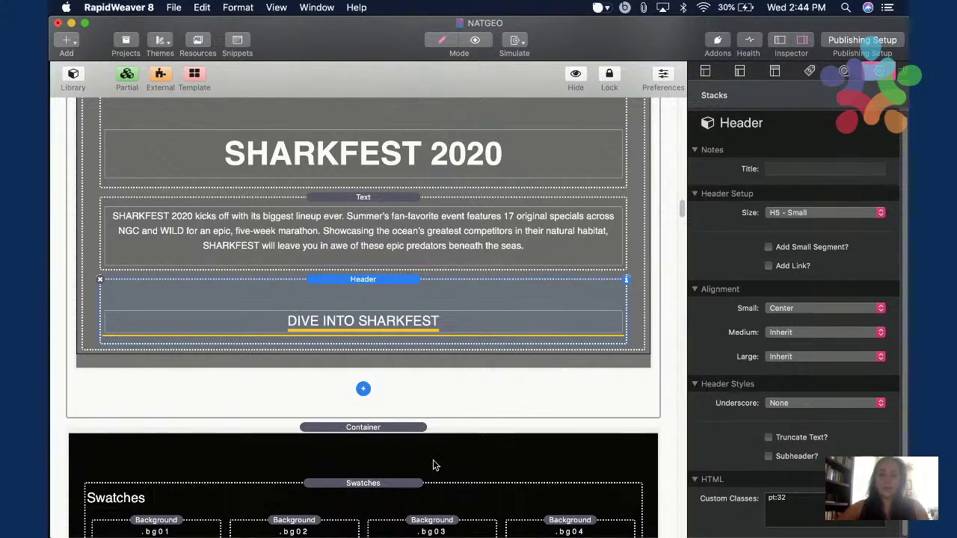
Inspect the HTML content of the DIVE INTO SHARKFEST header, highlighting the text inside its span, and close the editor.
double_click(346, 328)
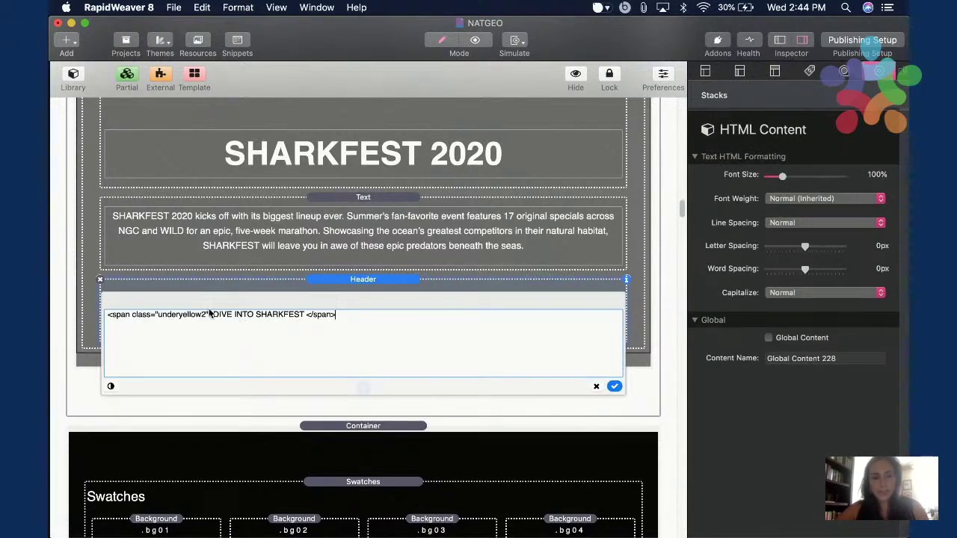
drag(216, 313, 290, 314)
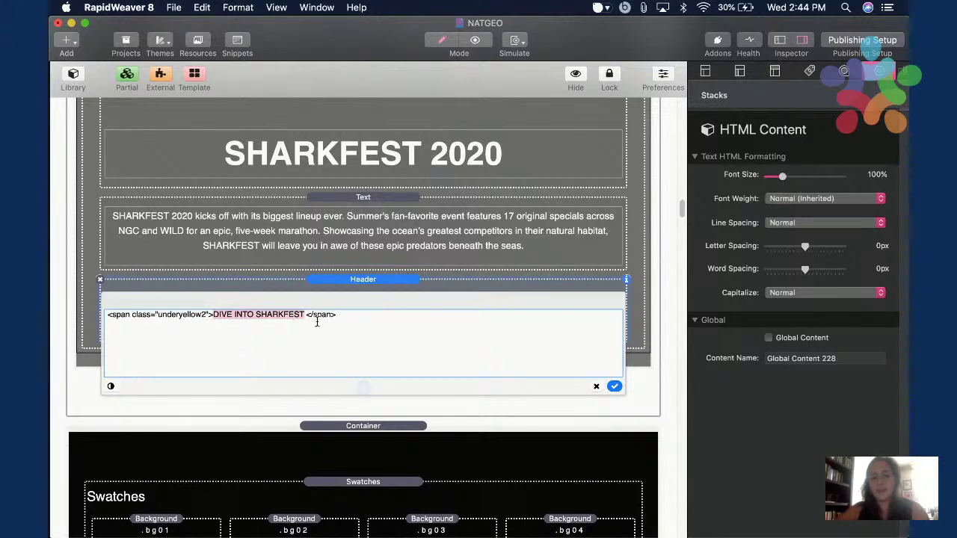
click(307, 315)
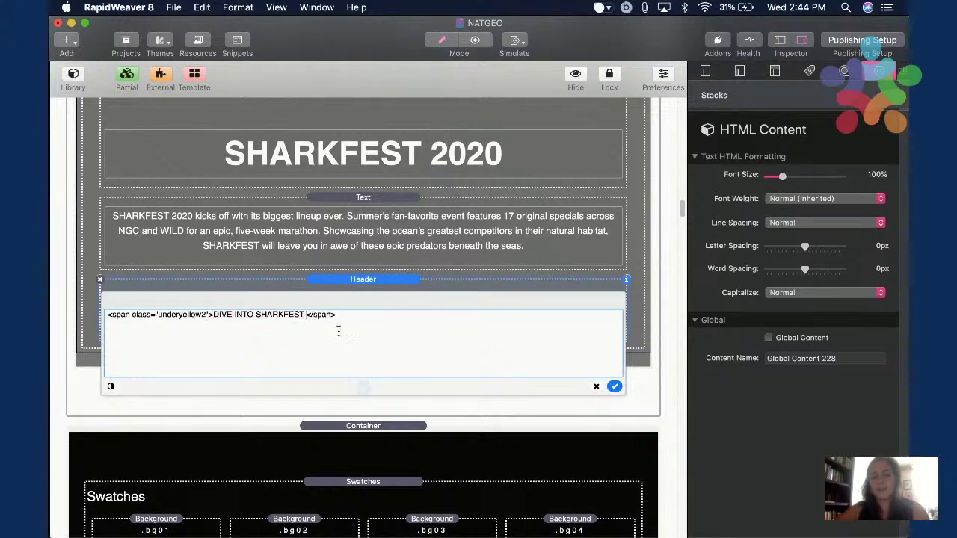
click(385, 245)
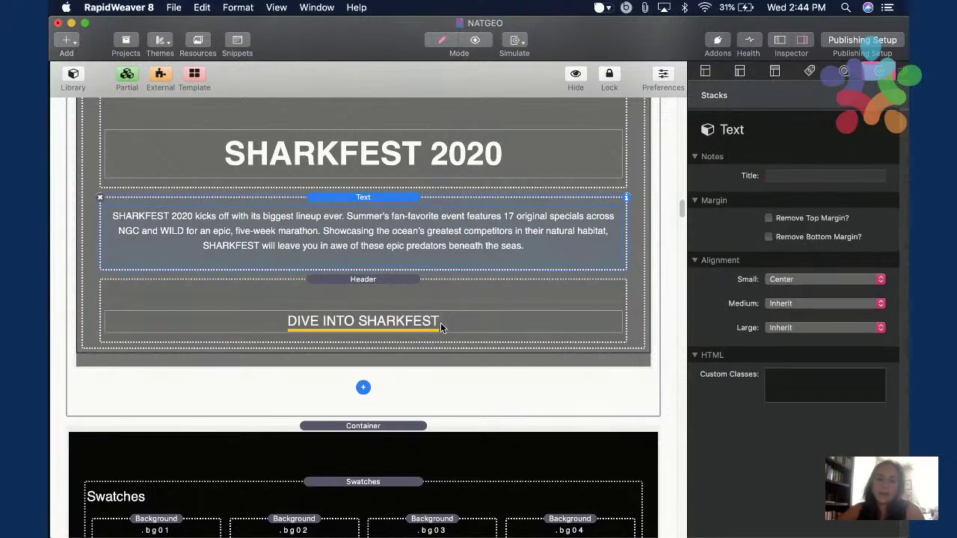
Select the Impact stack around the NAT GEO TV PRESENTS section and examine its layout and setup settings.
scroll(491, 307, down, 5)
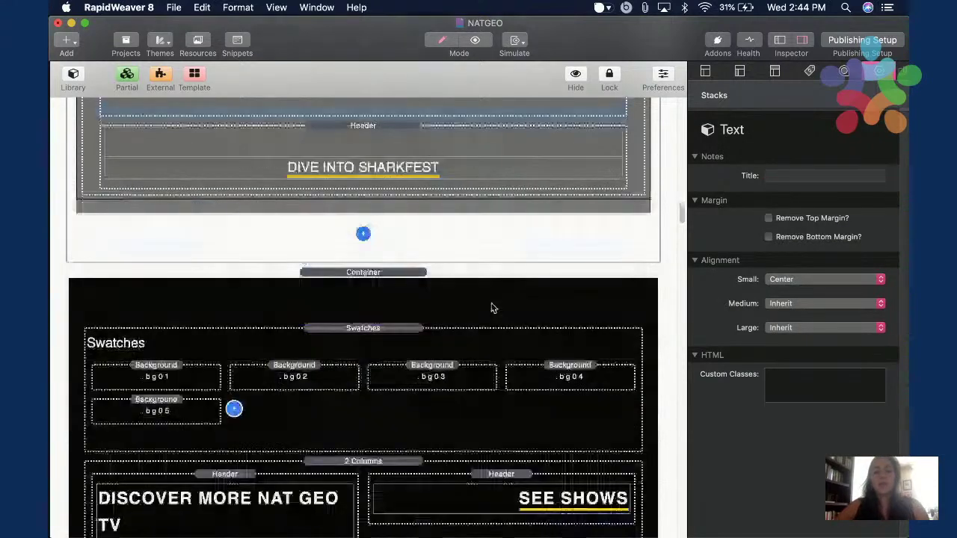
scroll(603, 189, up, 10)
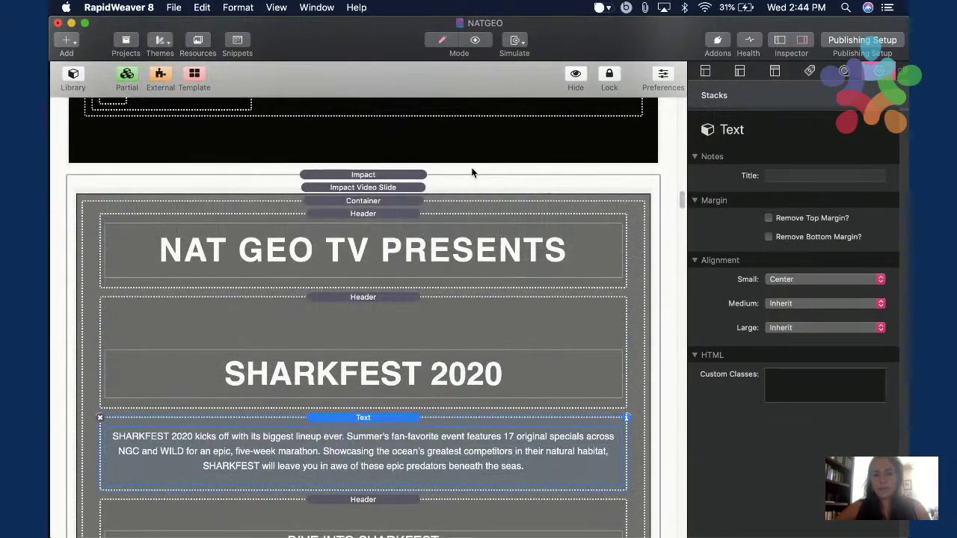
click(485, 174)
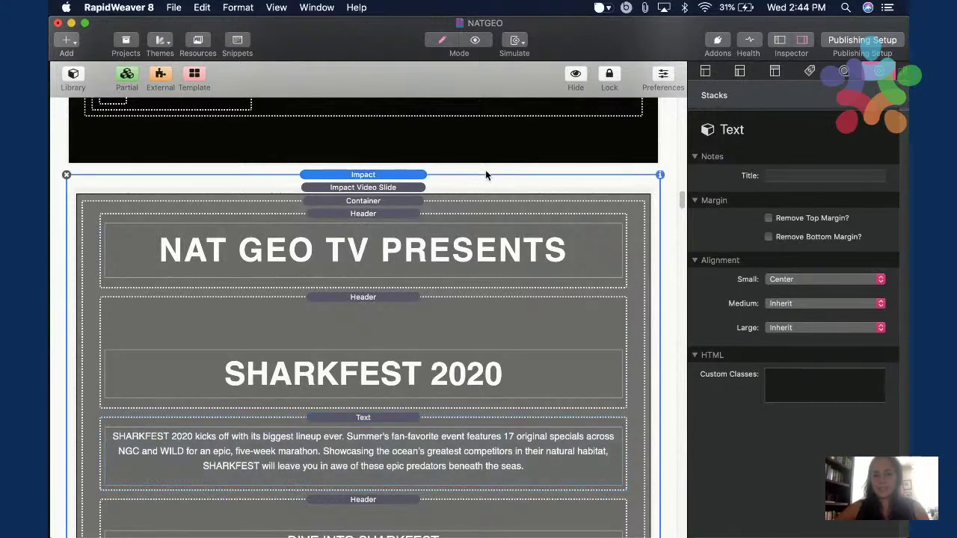
scroll(748, 269, down, 10)
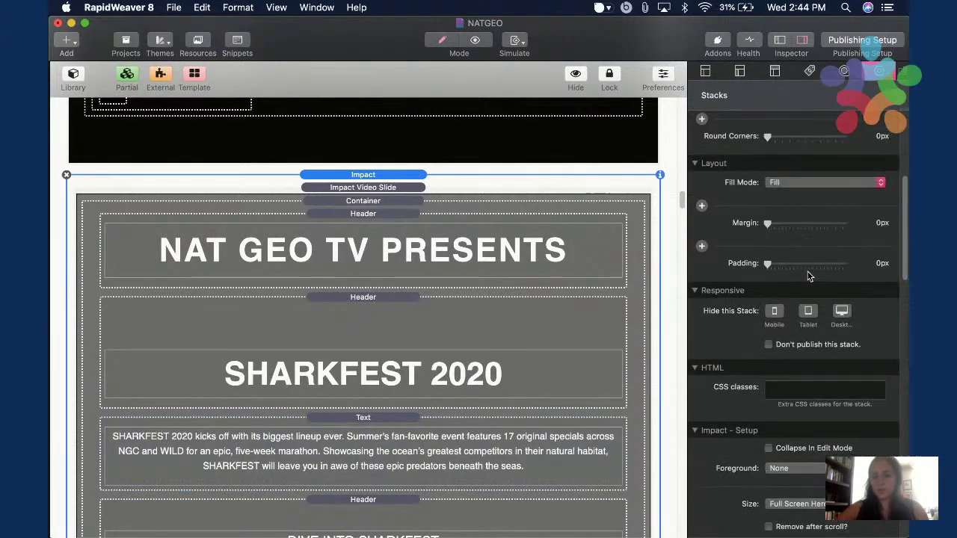
scroll(807, 277, down, 2)
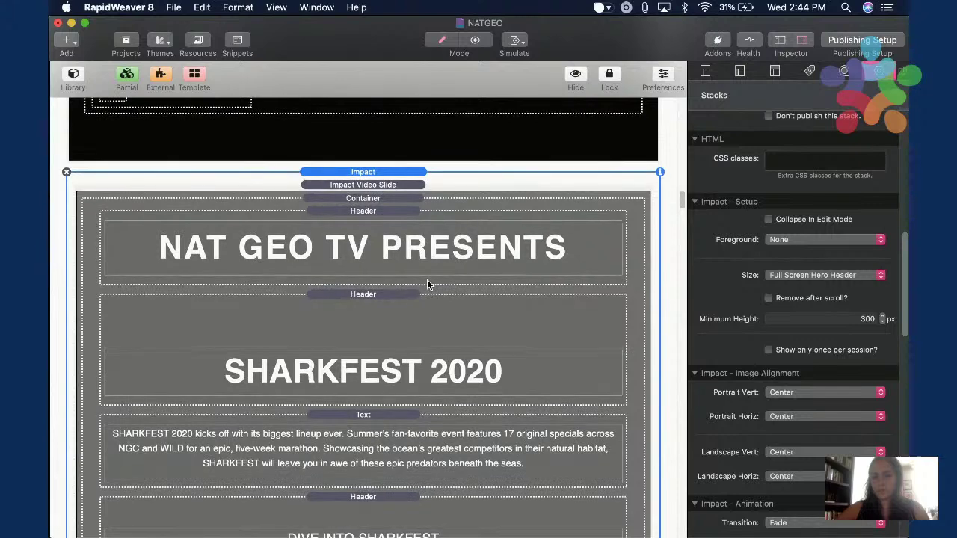
Show the slide types that can be added to the Impact stack, and close the list without adding one.
scroll(428, 284, down, 1)
scroll(427, 284, down, 8)
click(363, 359)
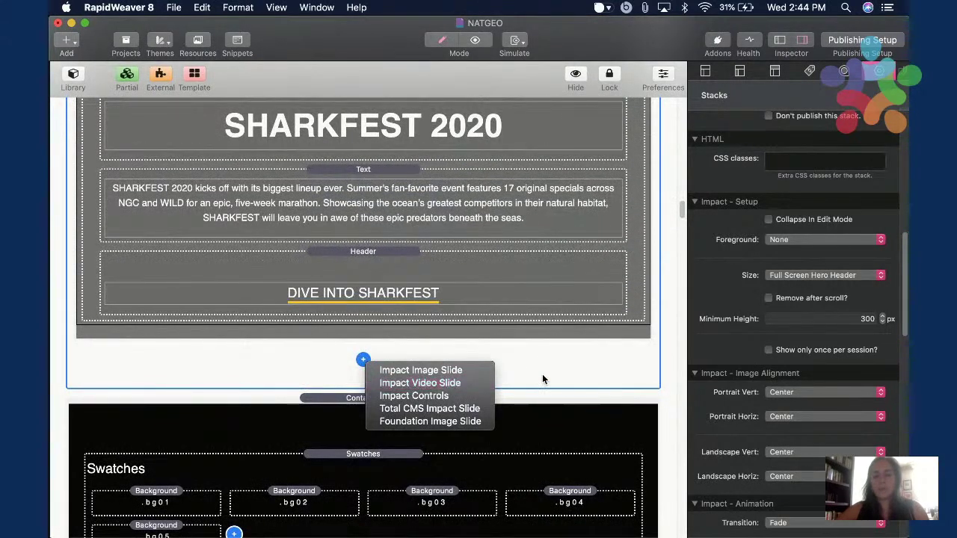
click(603, 331)
Select the Impact Video Slide around NAT GEO TV PRESENTS, inspect the full MP4 video link, and close the link settings without changes.
scroll(602, 329, up, 8)
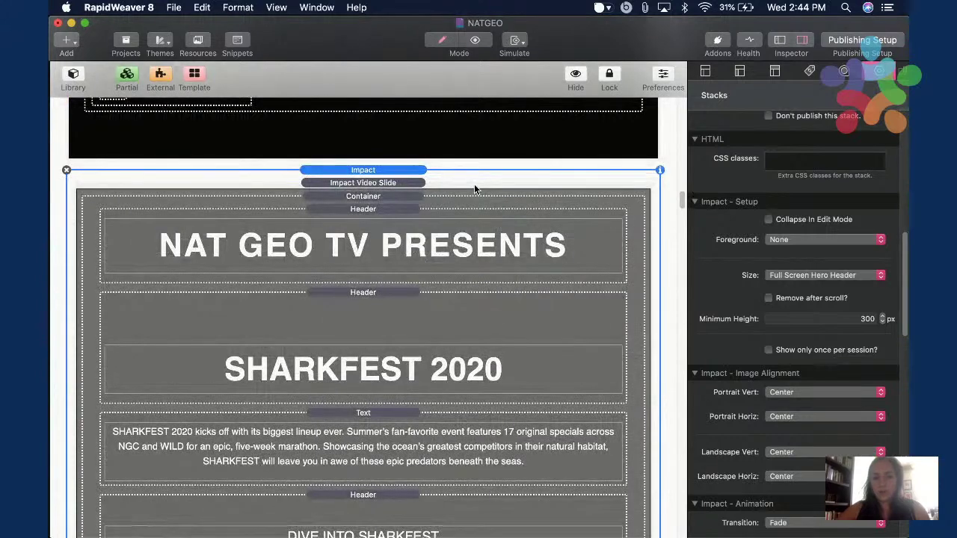
scroll(762, 226, down, 10)
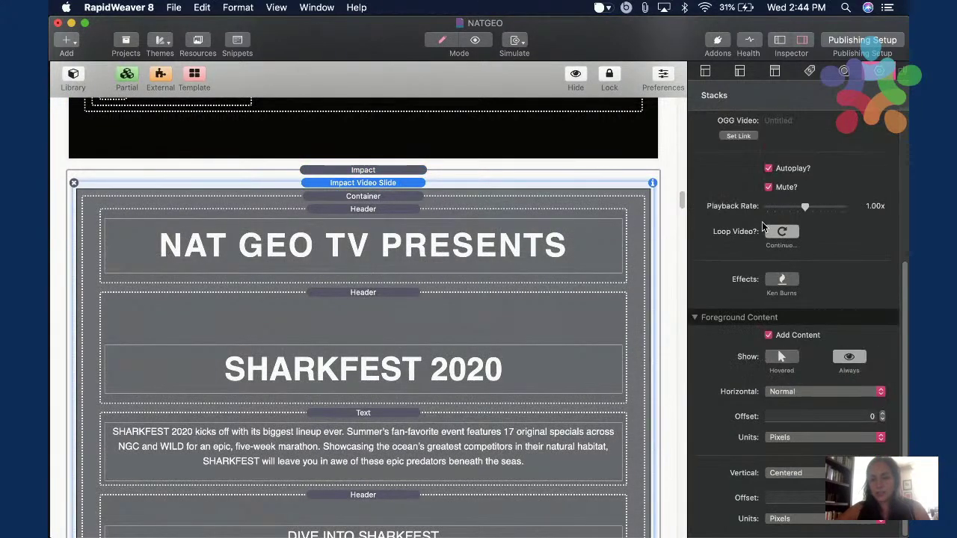
scroll(829, 229, up, 4)
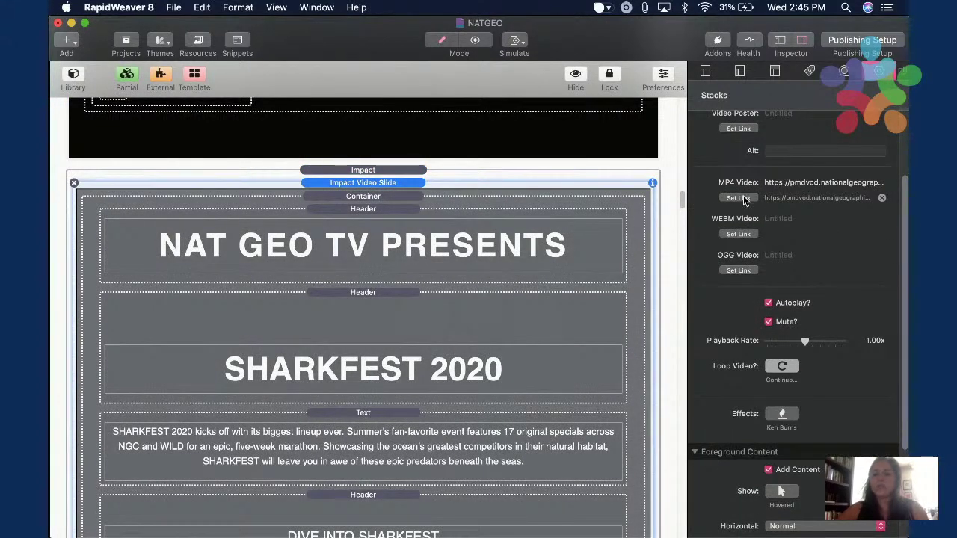
click(739, 197)
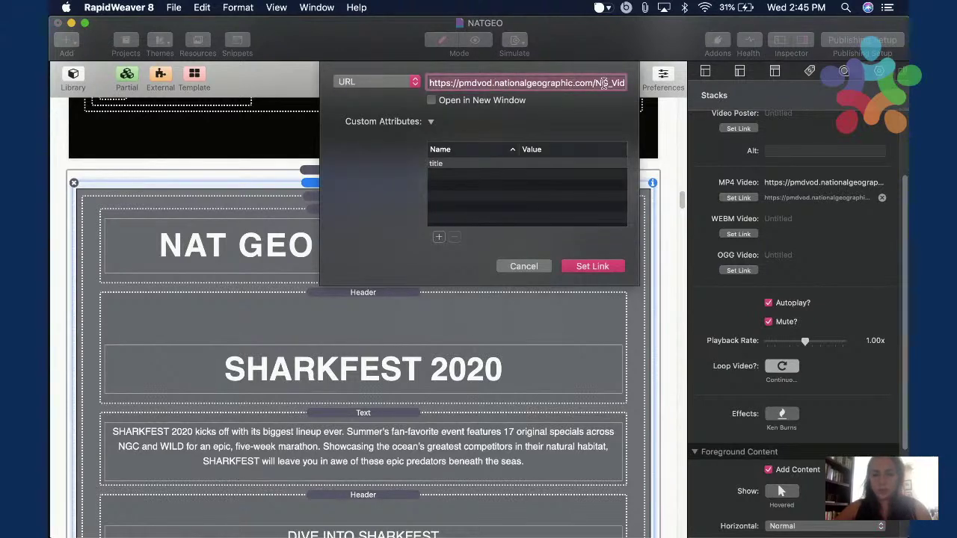
key(Right)
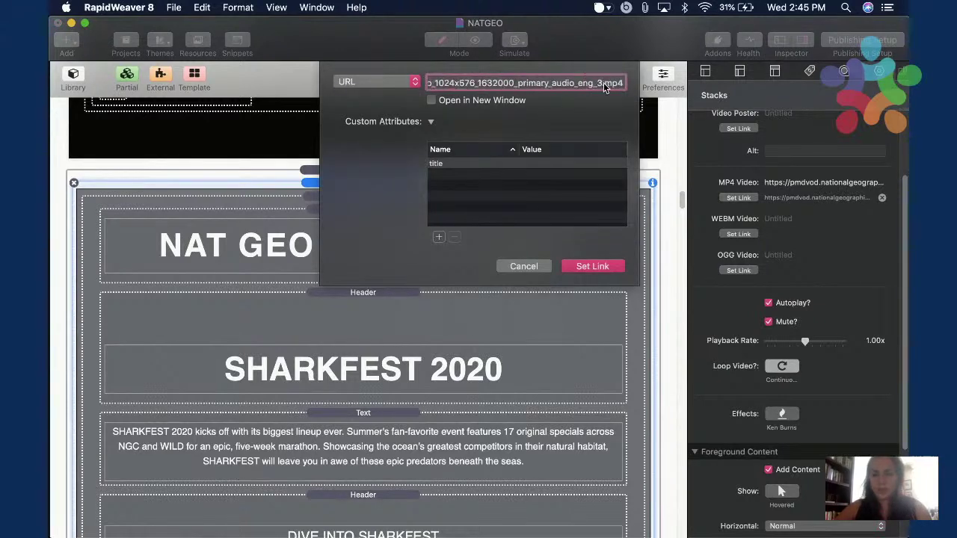
click(532, 270)
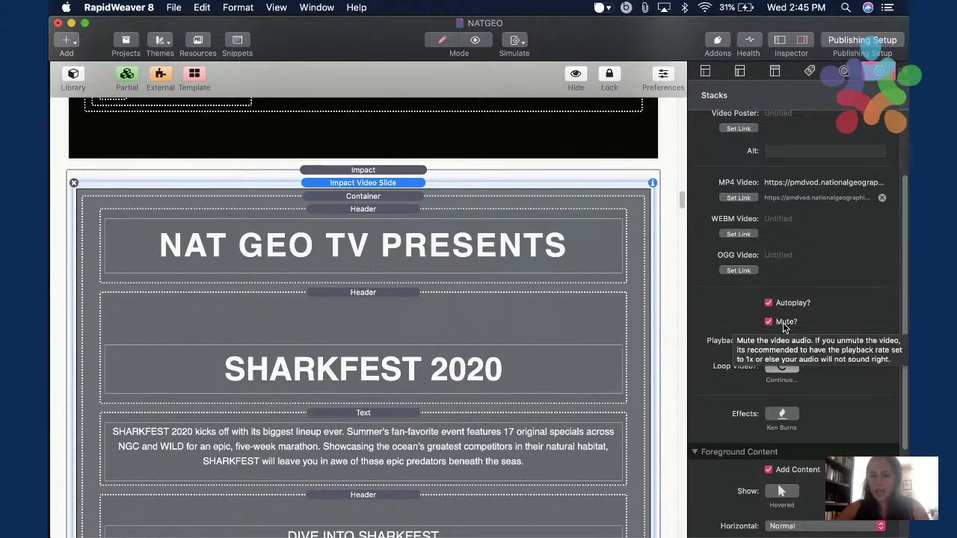
Examine the video slide's playback and foreground content settings, and check the setup of the Container inside it.
scroll(780, 321, down, 2)
scroll(848, 341, down, 3)
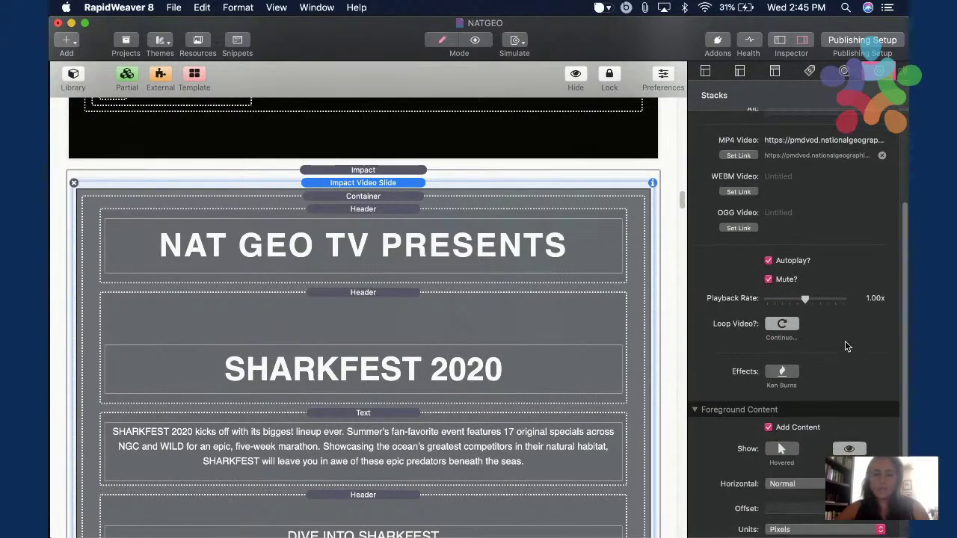
scroll(585, 279, down, 2)
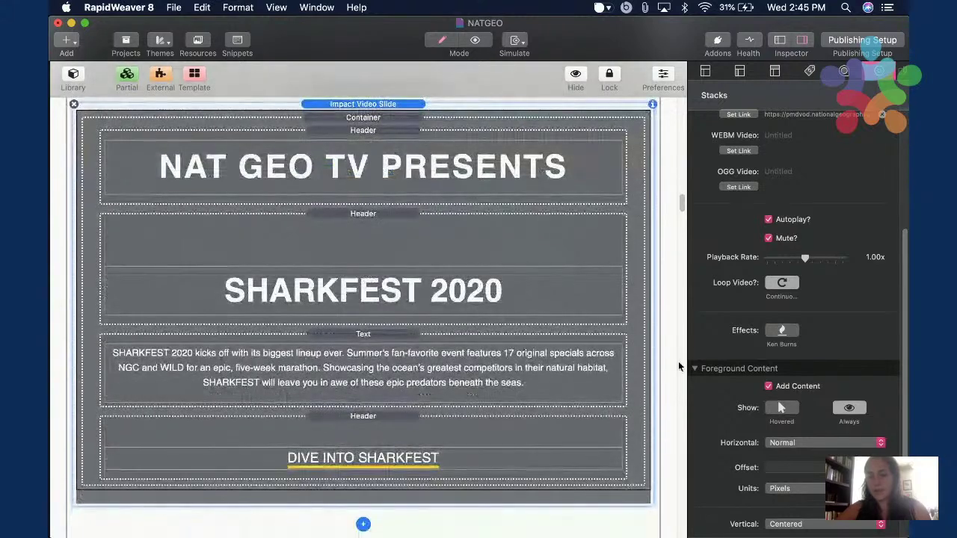
scroll(722, 355, down, 2)
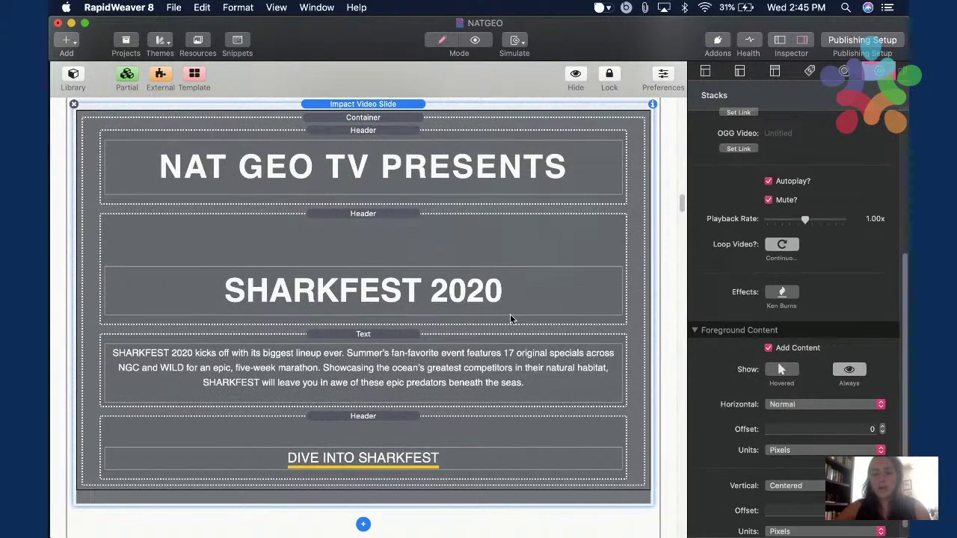
scroll(730, 383, down, 2)
scroll(728, 366, up, 4)
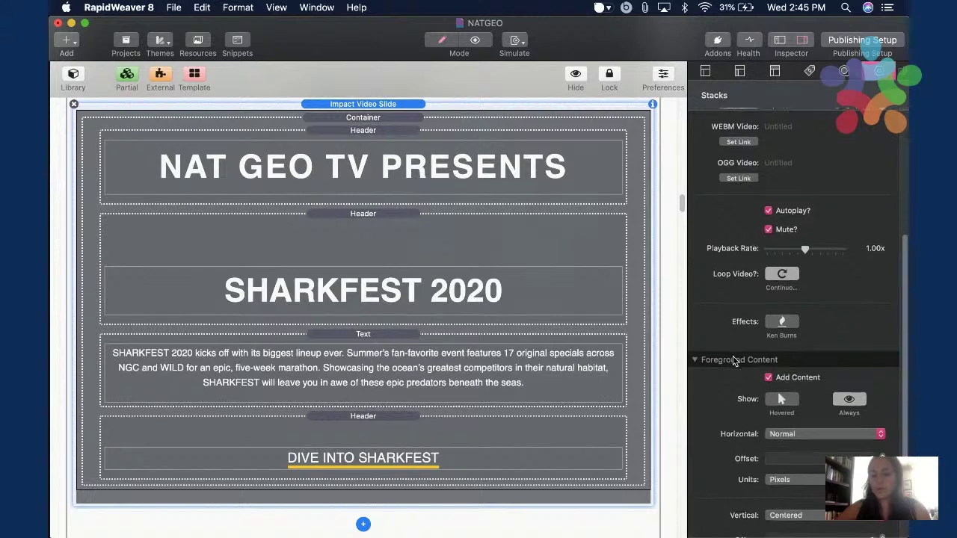
scroll(736, 360, down, 2)
scroll(735, 375, up, 8)
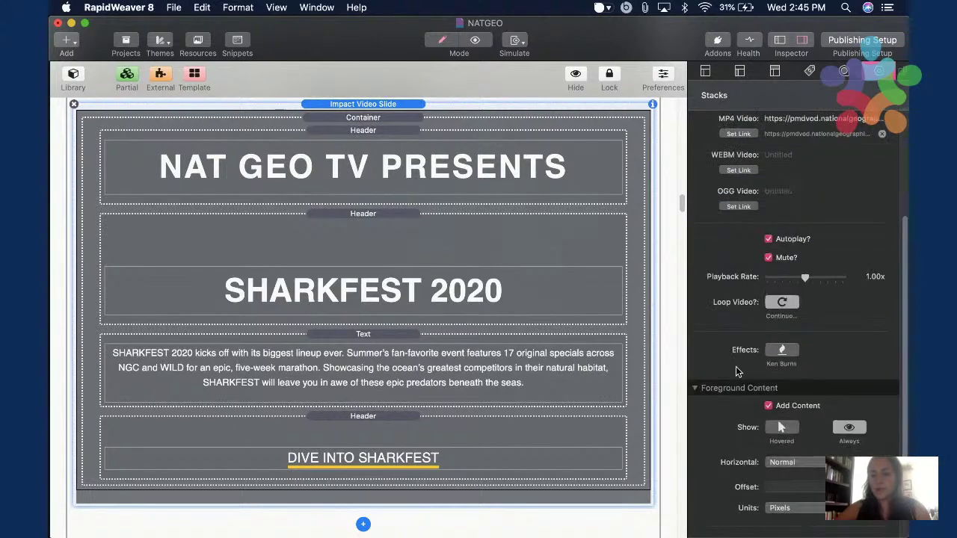
click(520, 125)
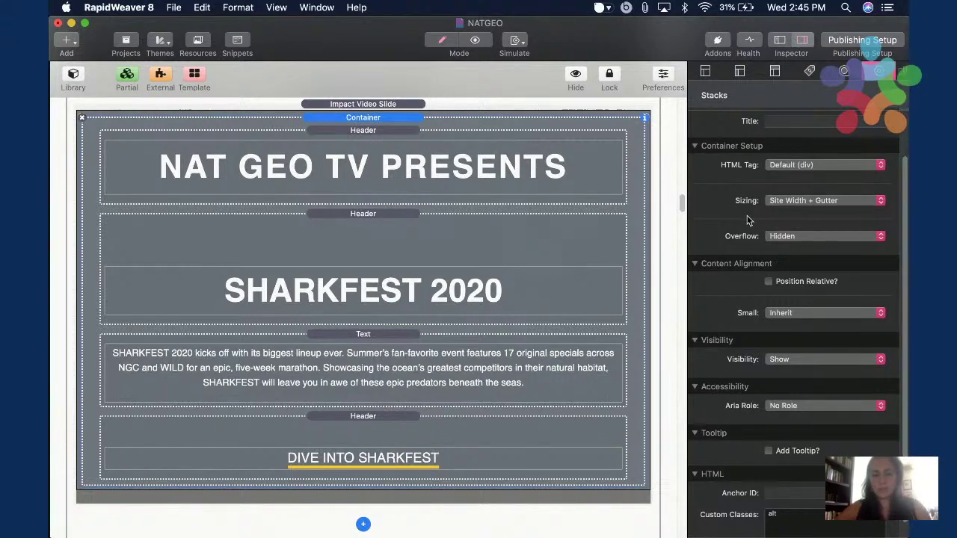
Preview the page and view the Sharkfest video section below the Latest Stories.
key(super+r)
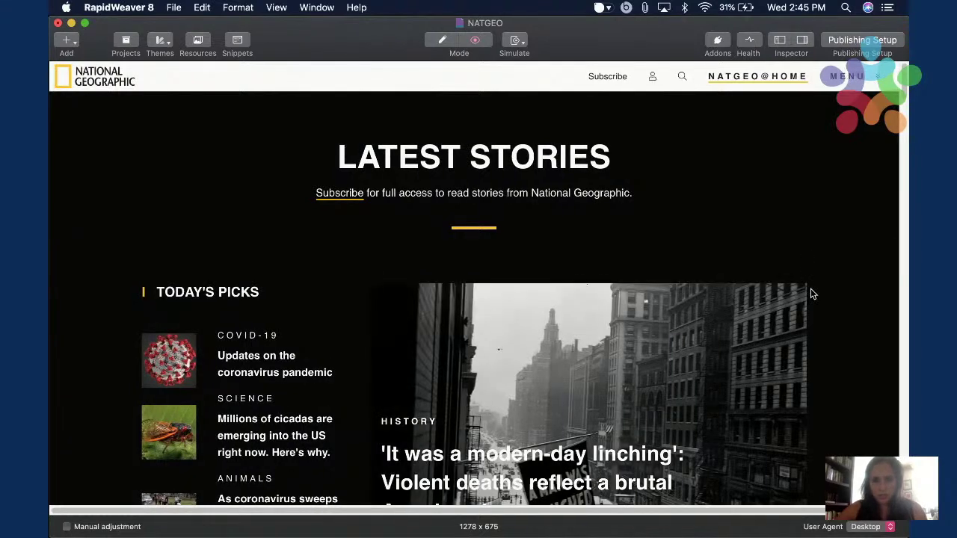
scroll(812, 294, down, 10)
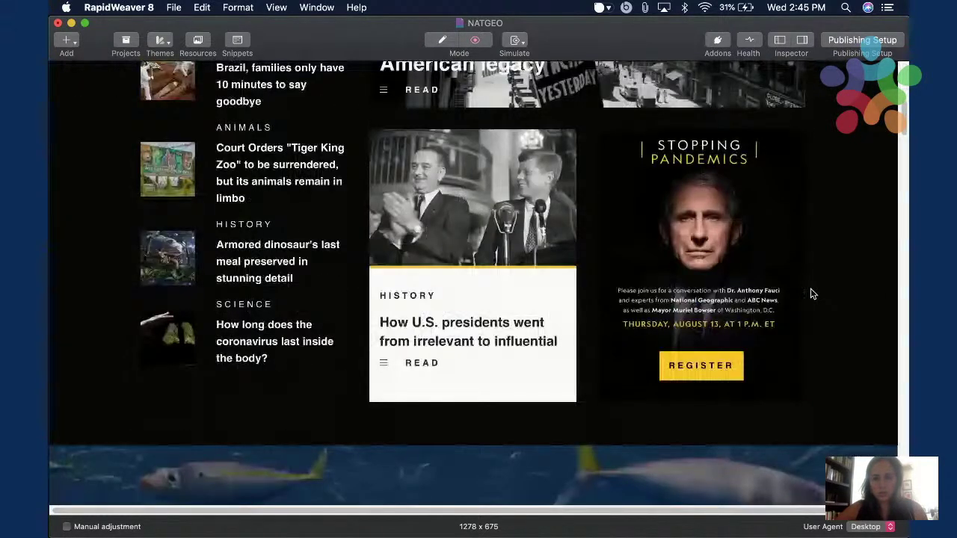
scroll(812, 293, down, 10)
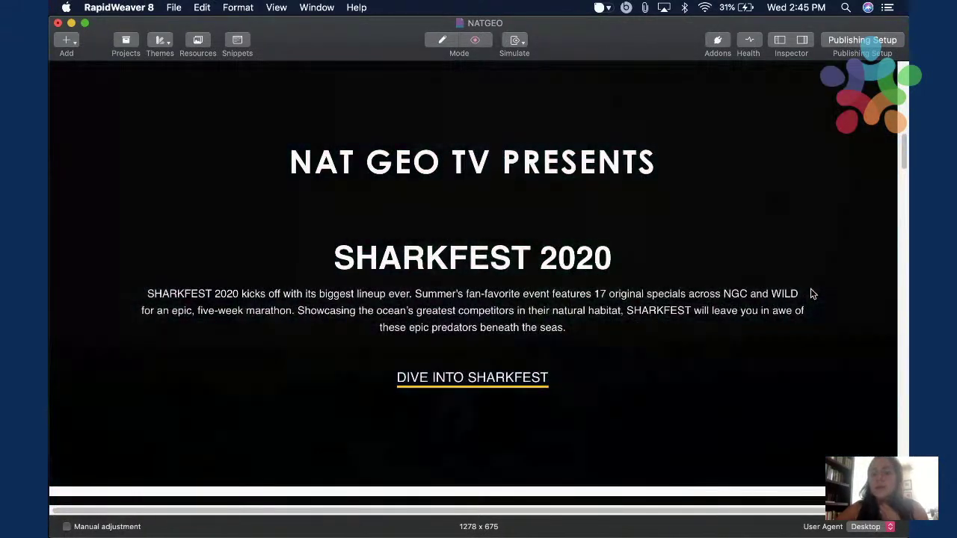
Return to edit mode and look through the Impact Video Slide's settings for an overlay option.
key(super+r)
scroll(613, 206, up, 2)
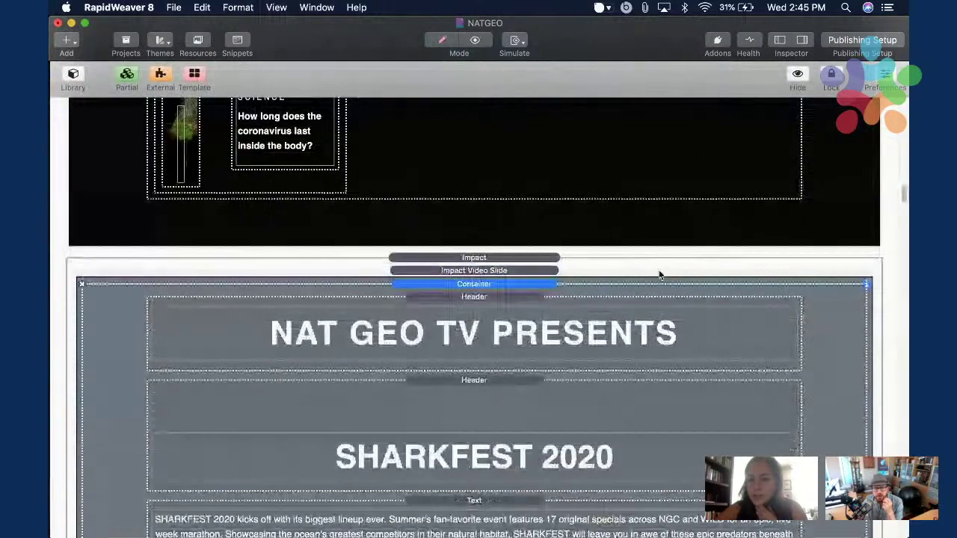
click(721, 272)
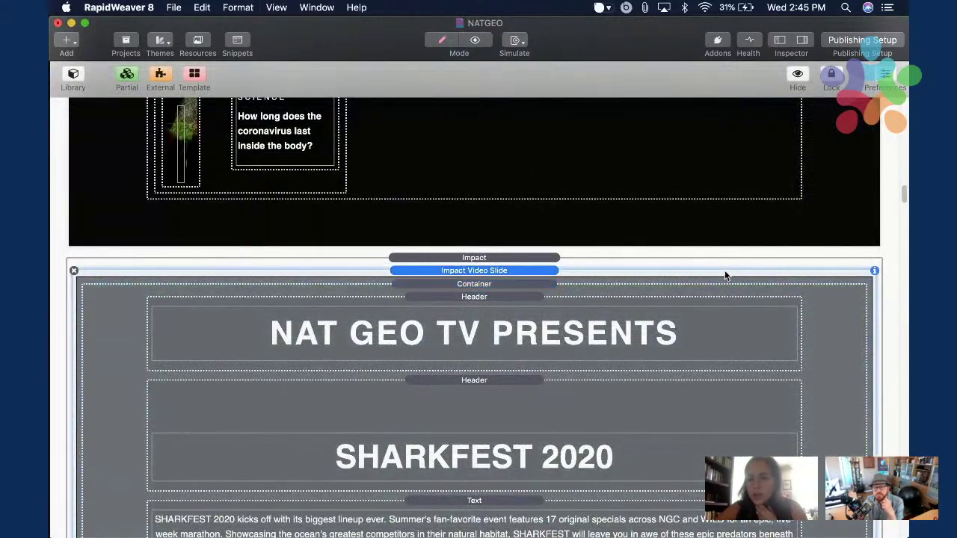
key(super+alt+i)
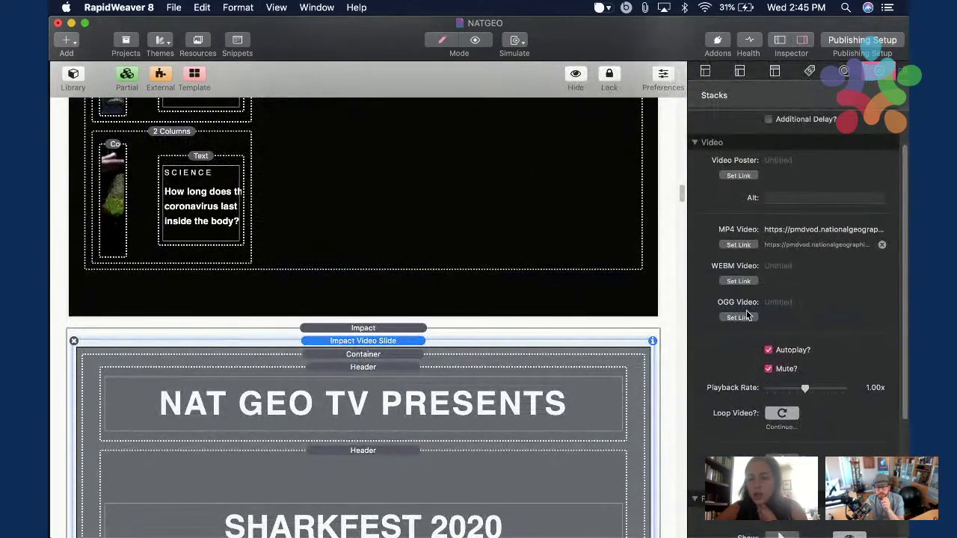
scroll(751, 340, down, 1)
scroll(757, 369, down, 4)
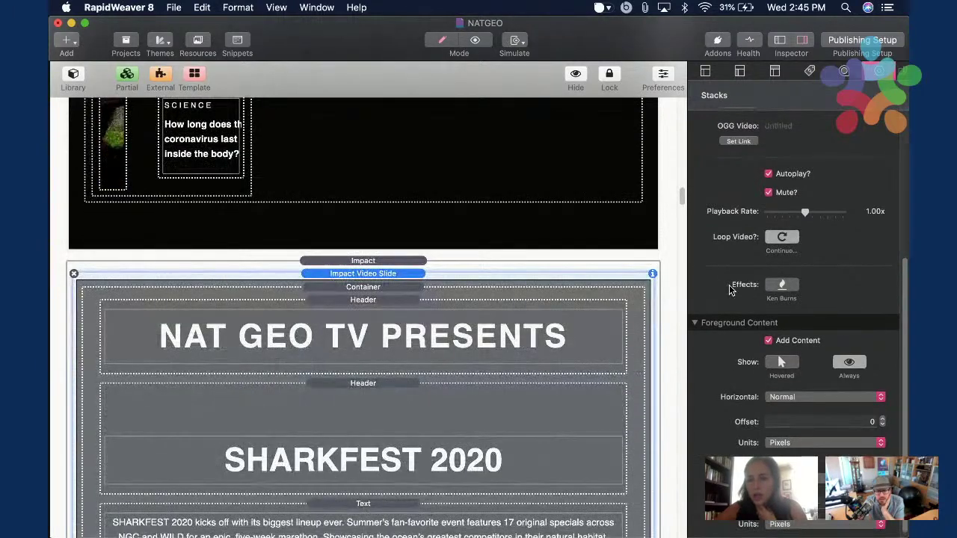
scroll(730, 290, up, 6)
scroll(730, 290, down, 2)
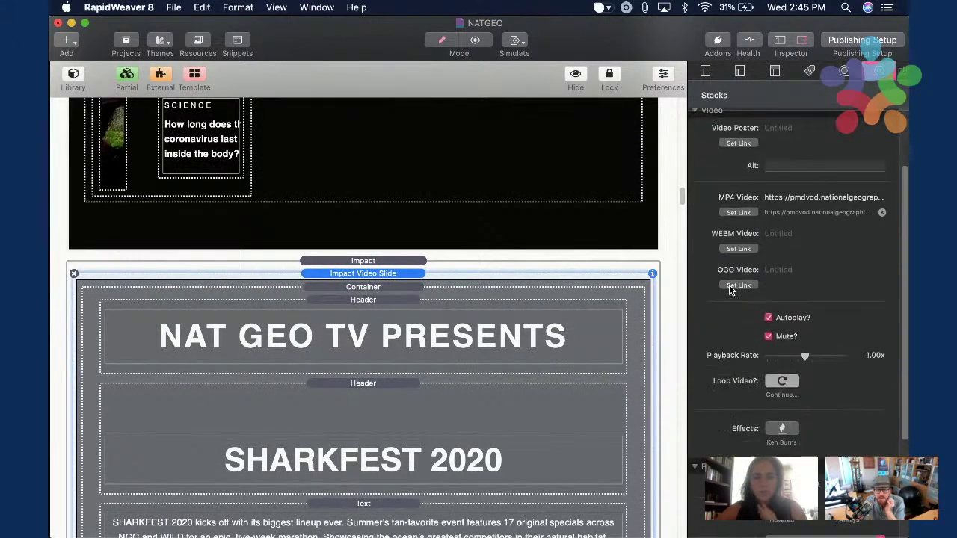
scroll(508, 314, down, 3)
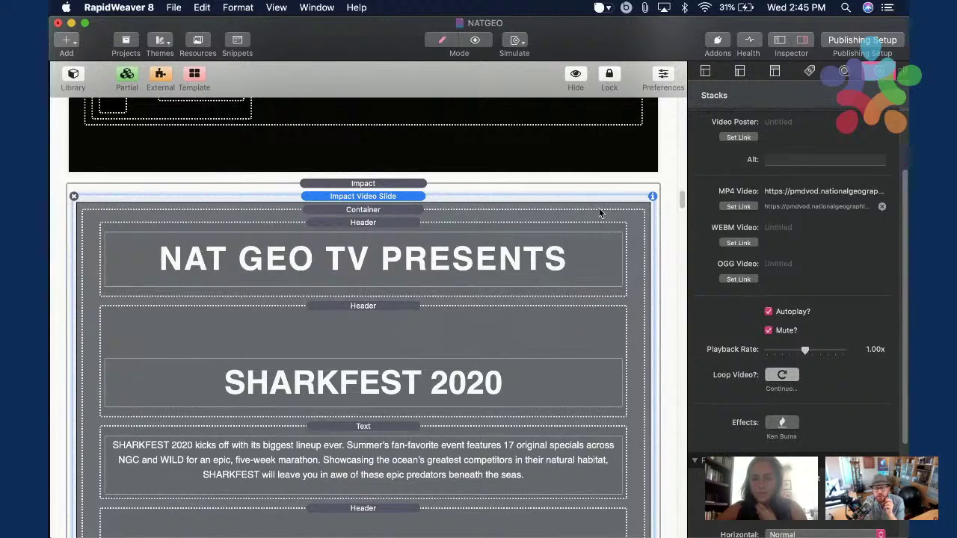
Select the parent Impact stack, find its overlay settings, and switch the color overlay off and on again.
click(597, 187)
scroll(754, 318, down, 10)
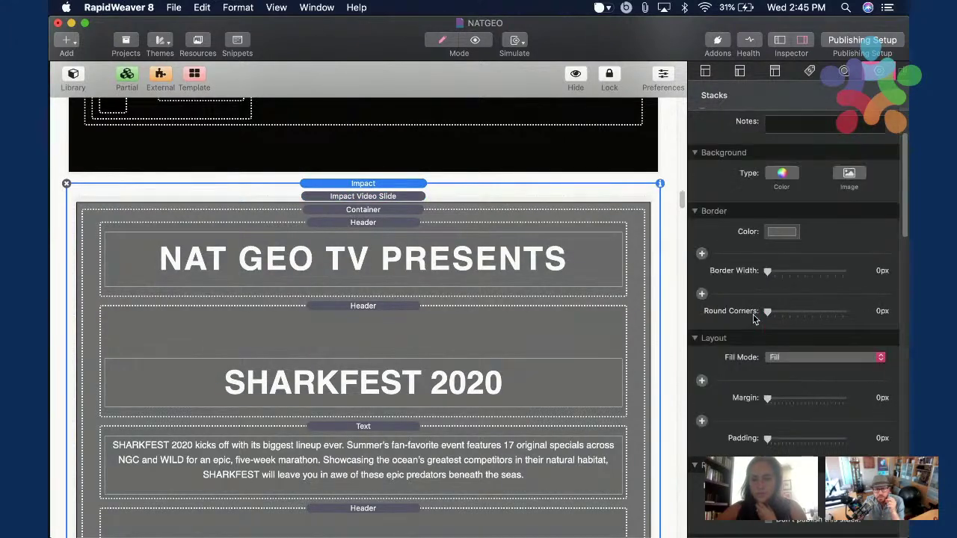
scroll(753, 317, down, 15)
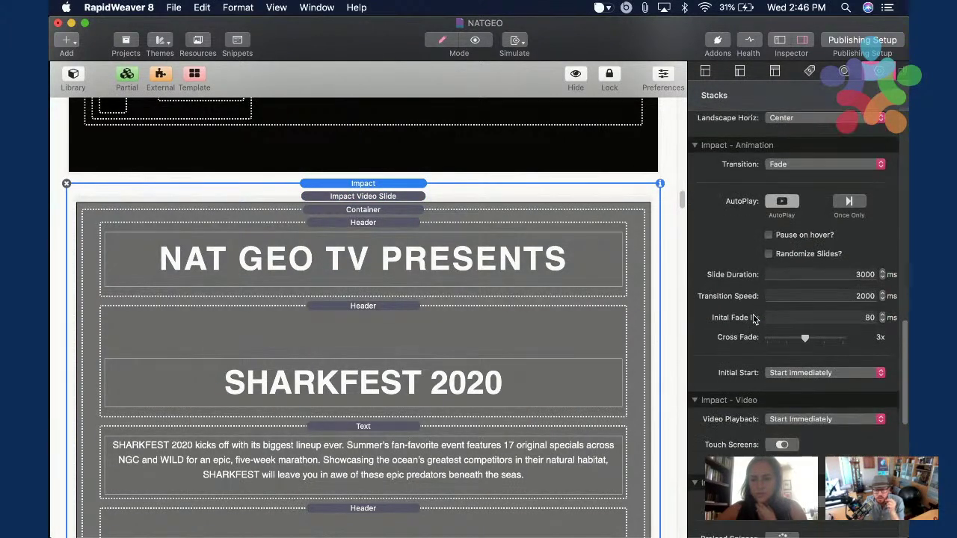
scroll(755, 319, down, 1)
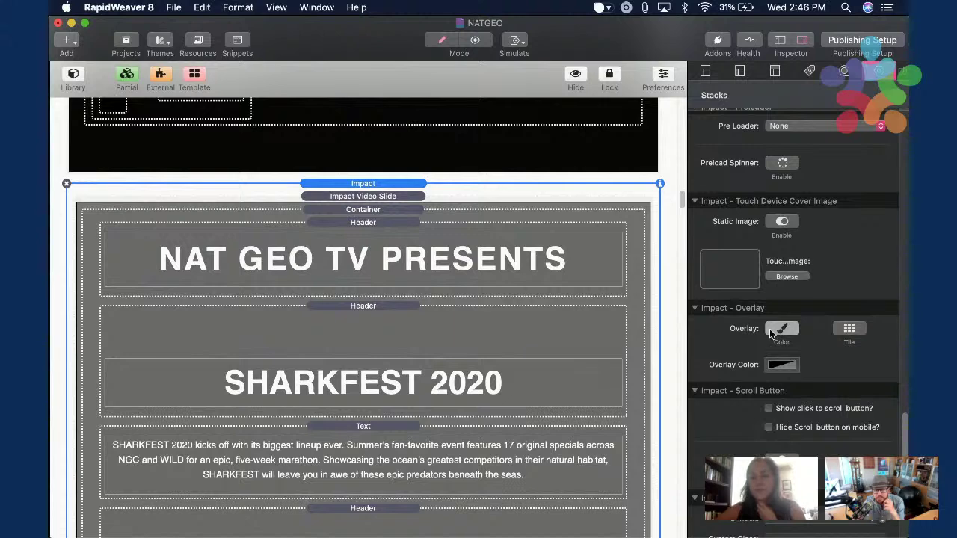
click(779, 333)
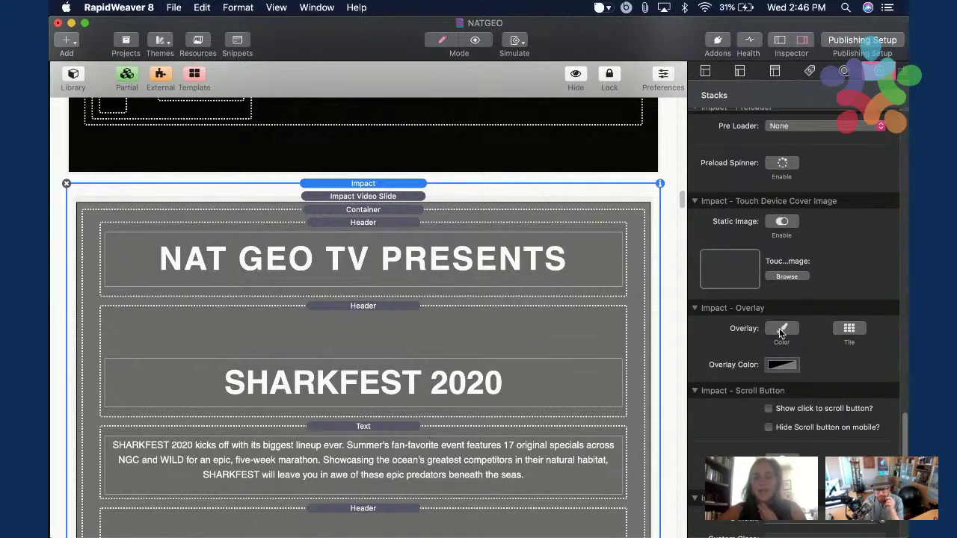
click(780, 333)
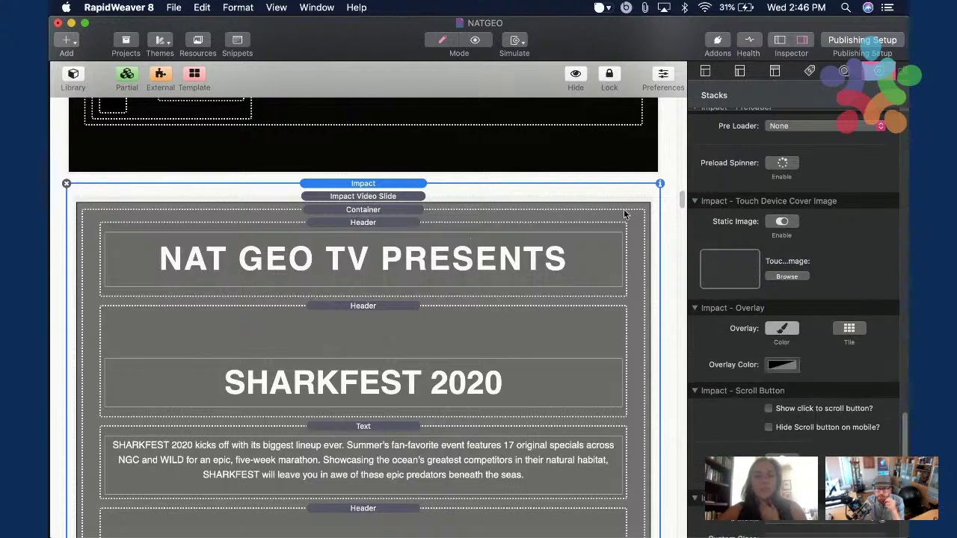
Preview the Sharkfest video section with its overlay and the row of show posters under DISCOVER MORE NAT GEO TV.
scroll(570, 252, down, 1)
scroll(571, 252, down, 5)
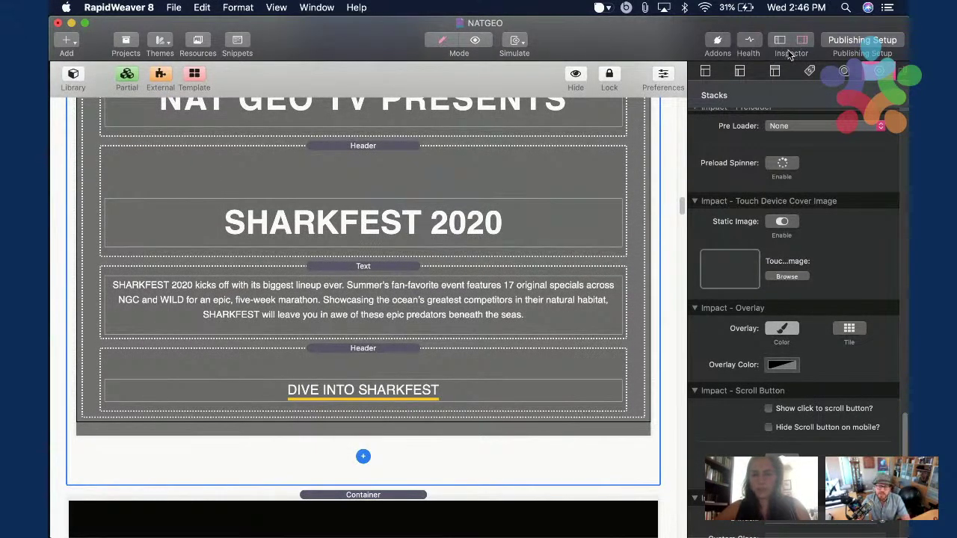
scroll(580, 269, down, 2)
scroll(580, 268, up, 6)
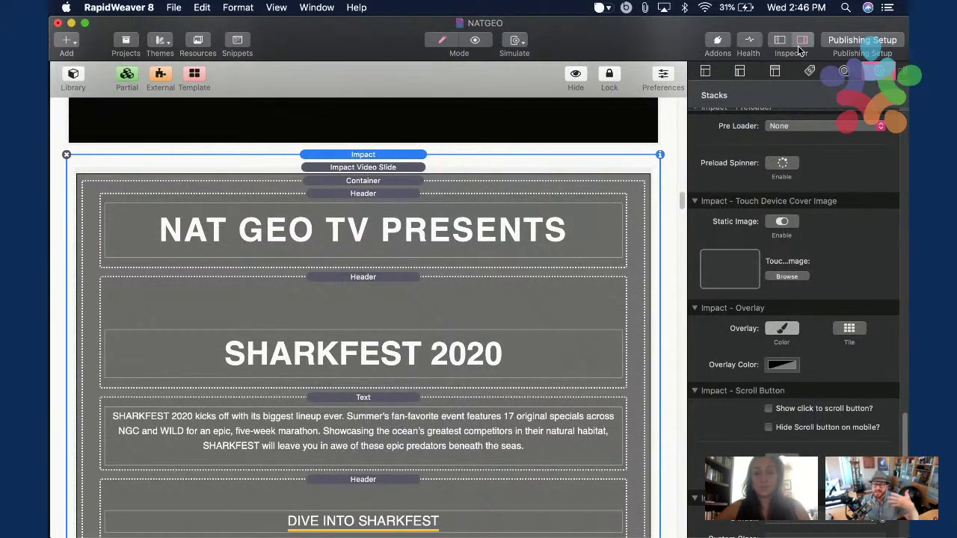
key(super+r)
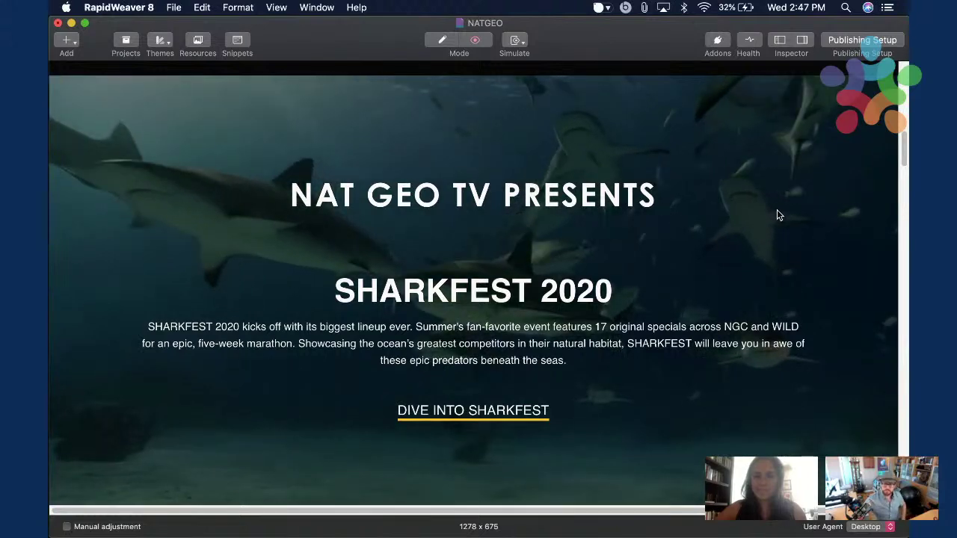
scroll(777, 215, down, 1)
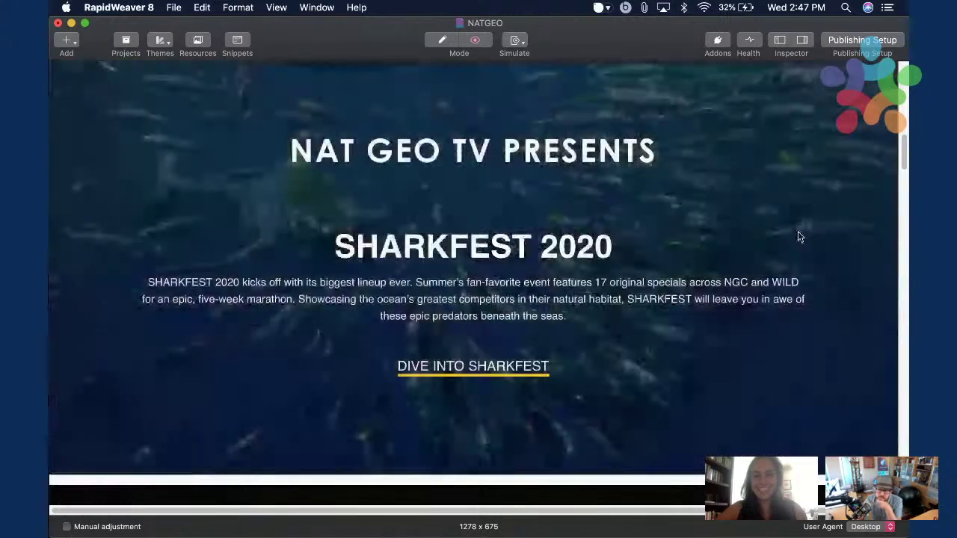
scroll(800, 249, down, 2)
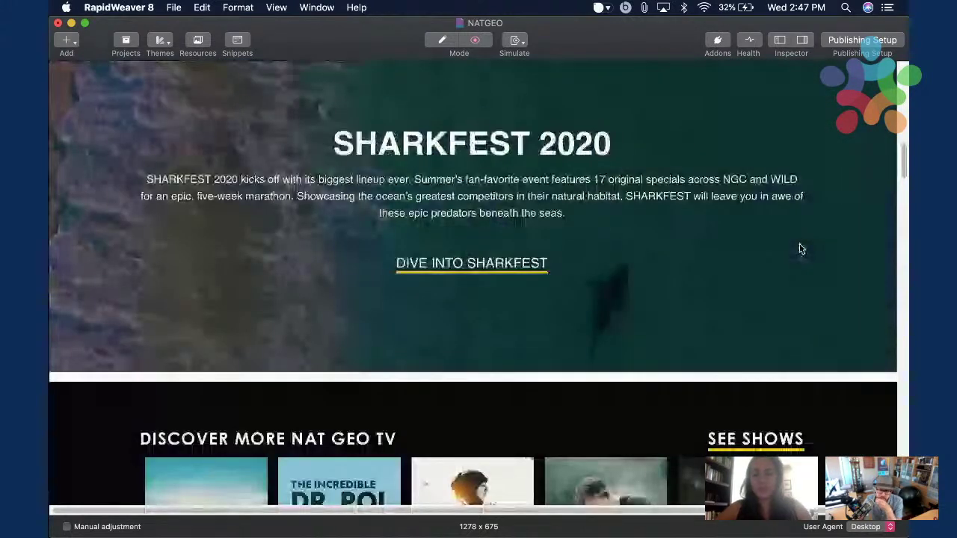
scroll(800, 249, down, 4)
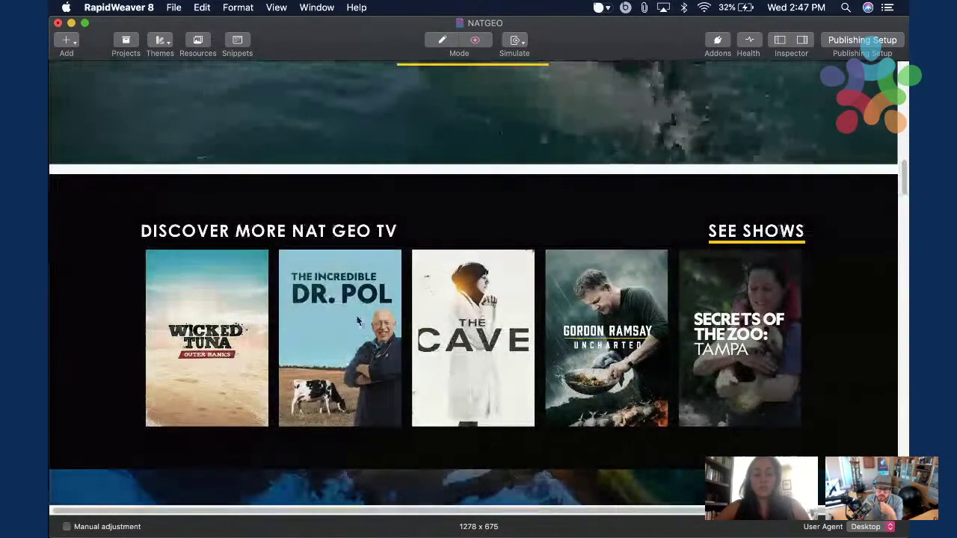
Return to edit mode and look over the MovingBox 2 and Swatches stacks in the DISCOVER MORE NAT GEO TV section.
key(super+shift+p)
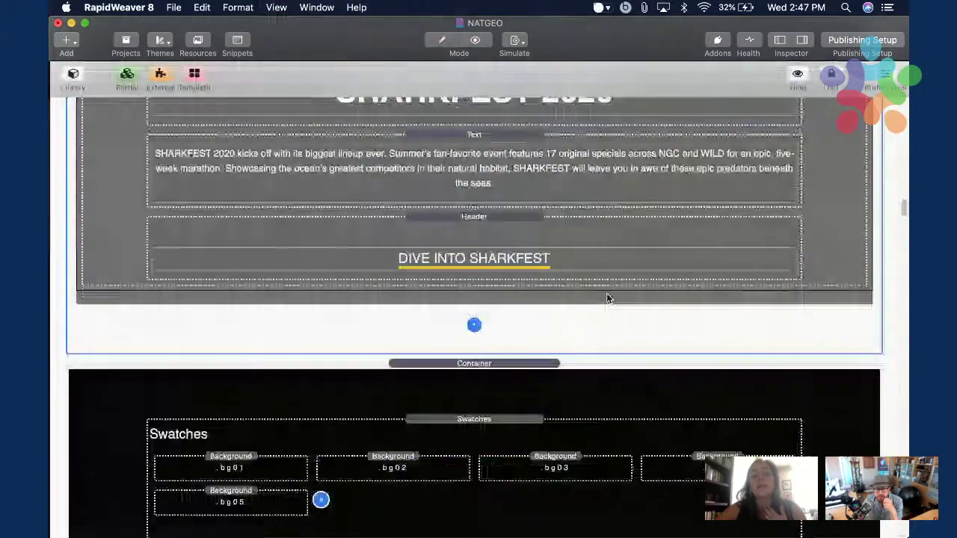
scroll(606, 297, down, 3)
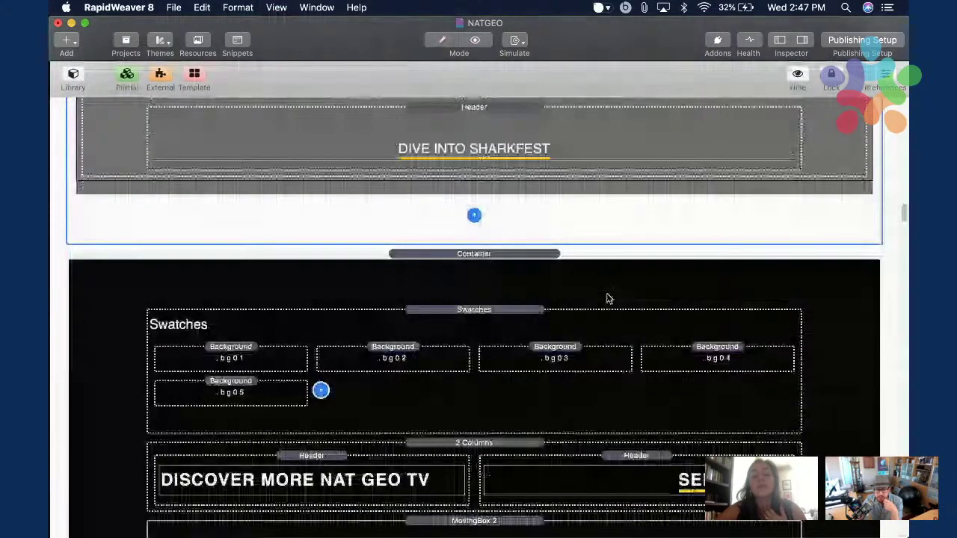
scroll(606, 297, down, 10)
click(686, 164)
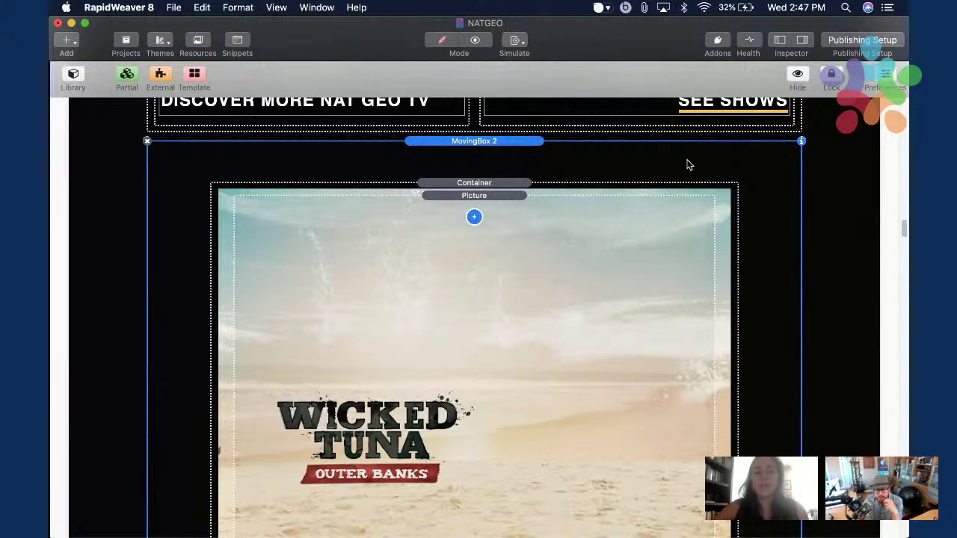
scroll(689, 165, up, 7)
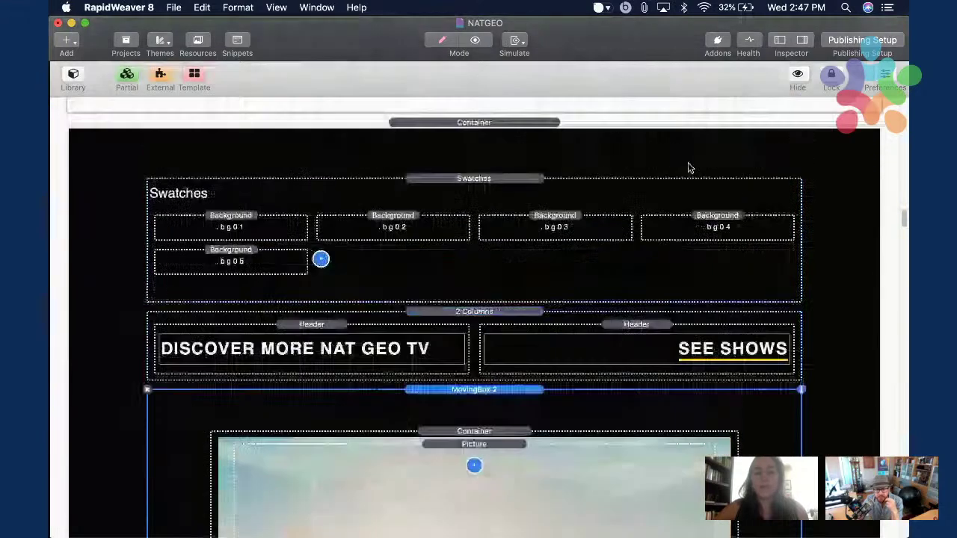
click(441, 194)
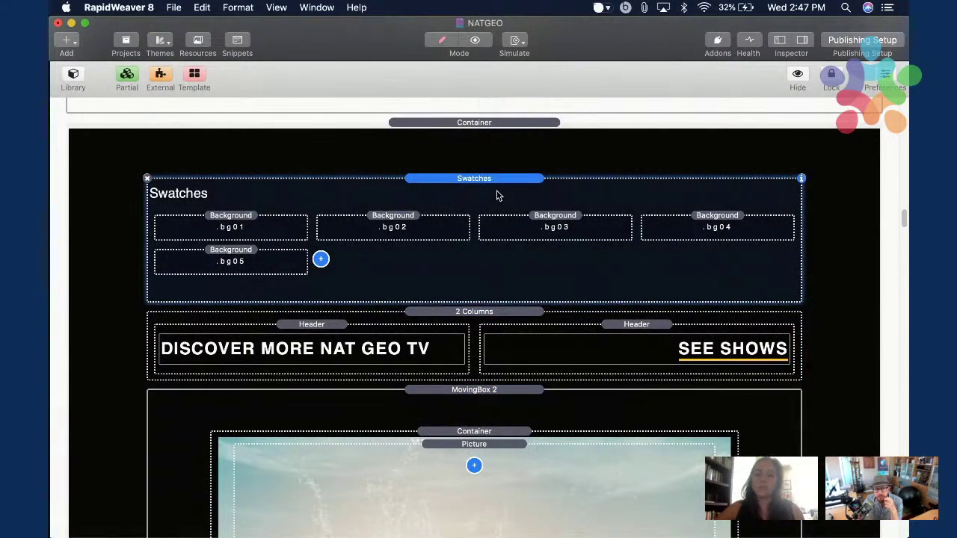
Check back on the Latest Stories layout, then inspect the Swatches stack and its .bg01 background image above DISCOVER MORE NAT GEO TV.
scroll(590, 191, up, 15)
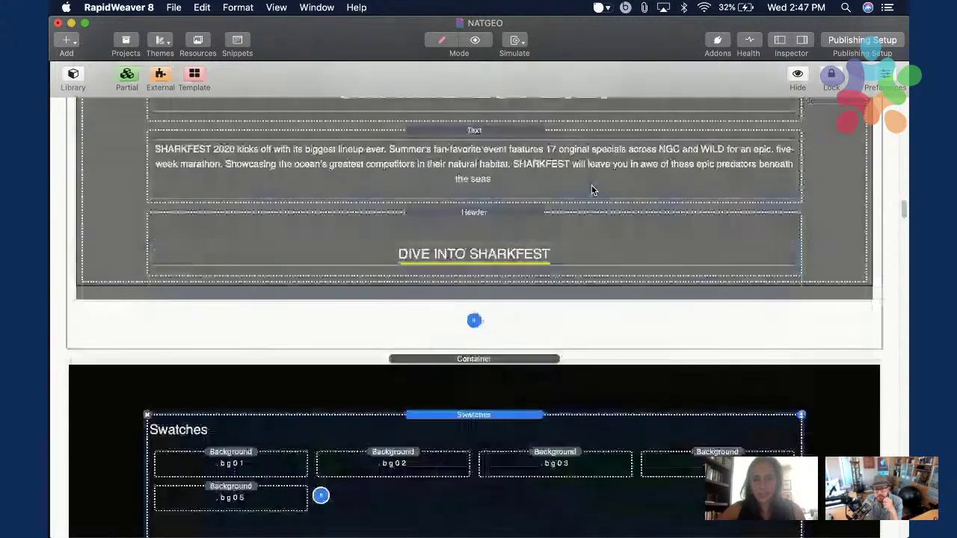
scroll(590, 191, up, 2)
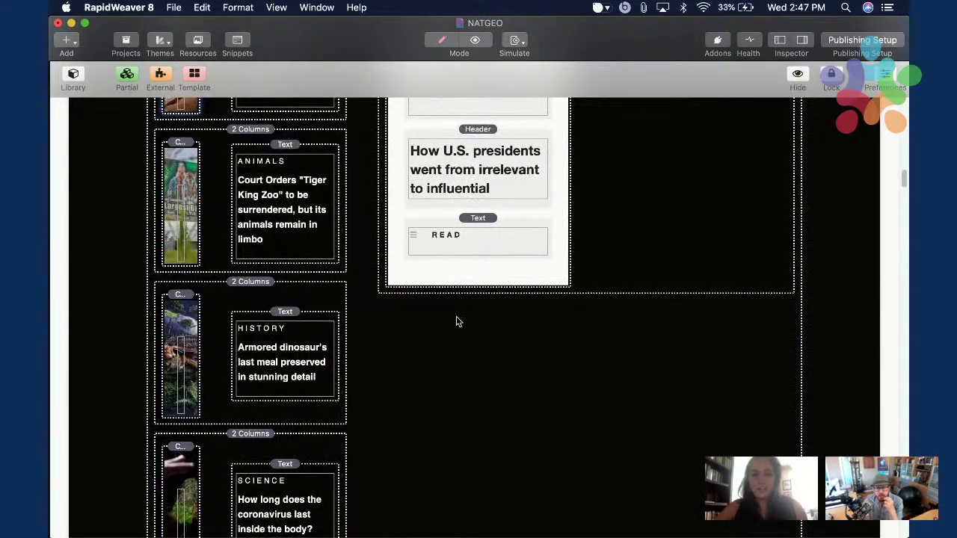
scroll(456, 316, down, 10)
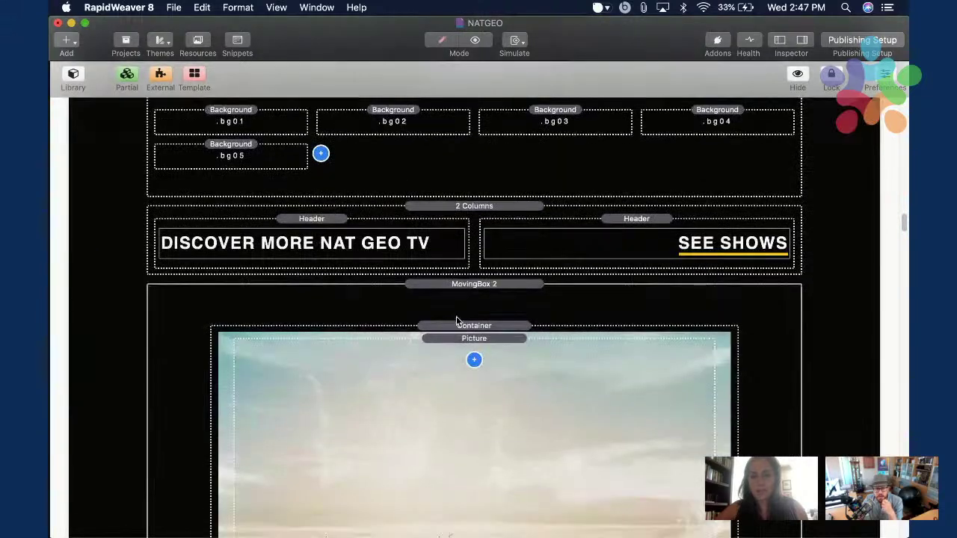
scroll(505, 158, up, 2)
click(564, 153)
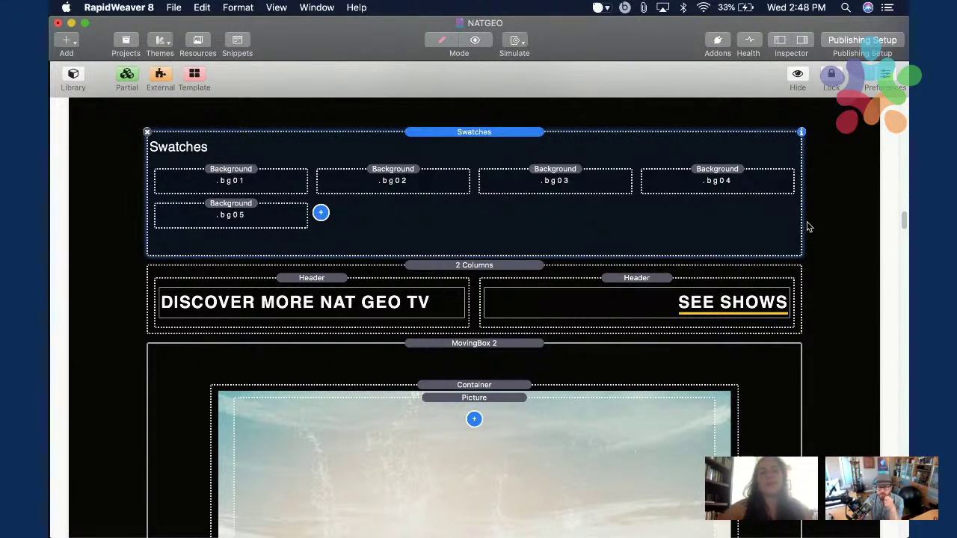
click(245, 178)
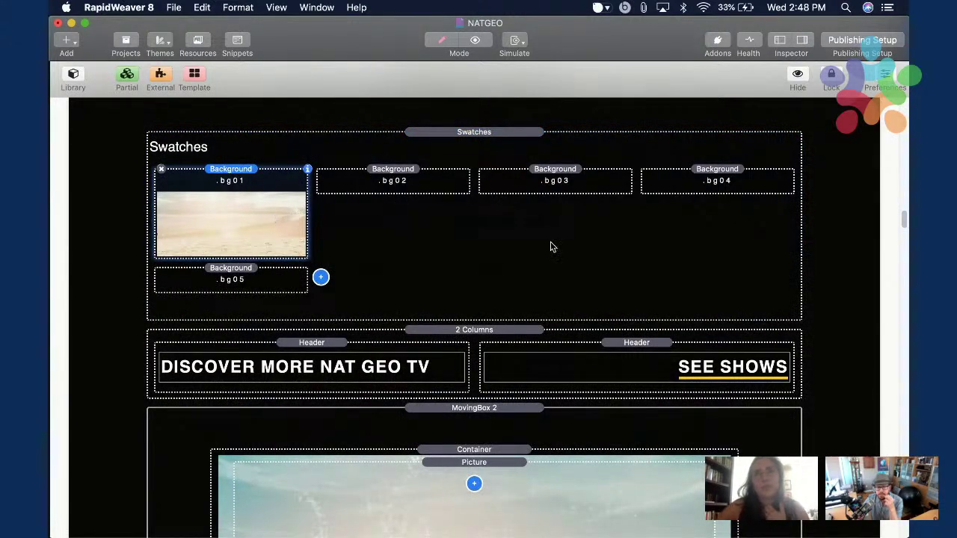
click(844, 238)
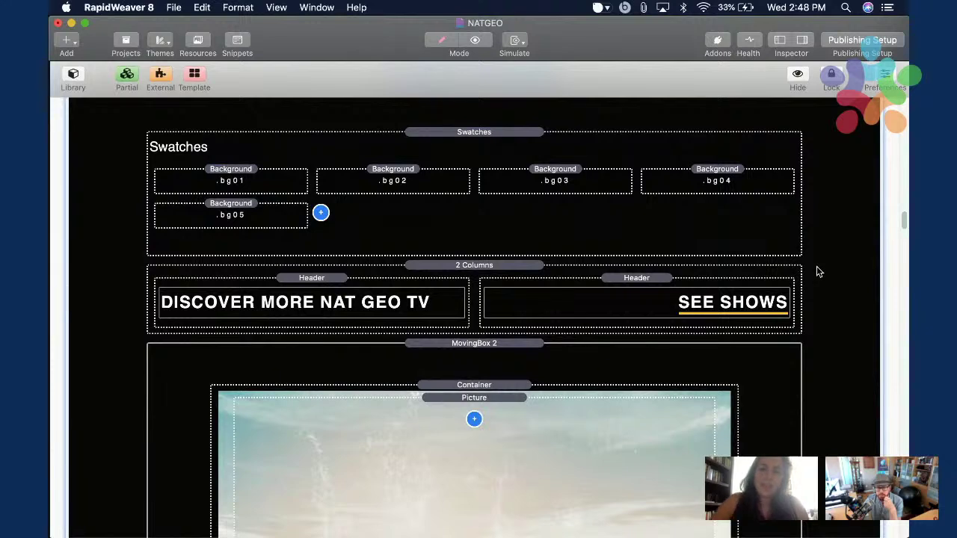
Inspect the two-column header row and view the span markup behind the SEE SHOWS header without changing it.
scroll(816, 269, down, 4)
scroll(816, 271, down, 2)
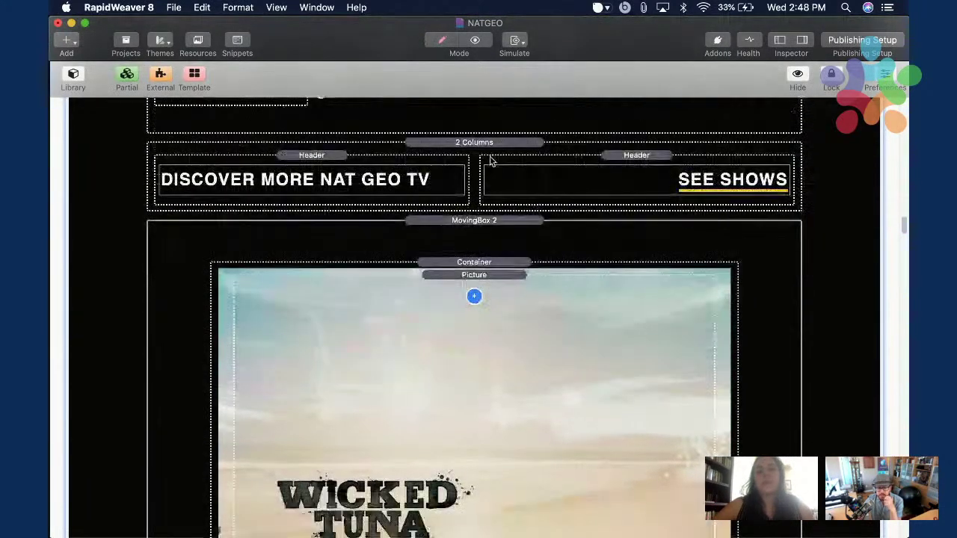
click(396, 186)
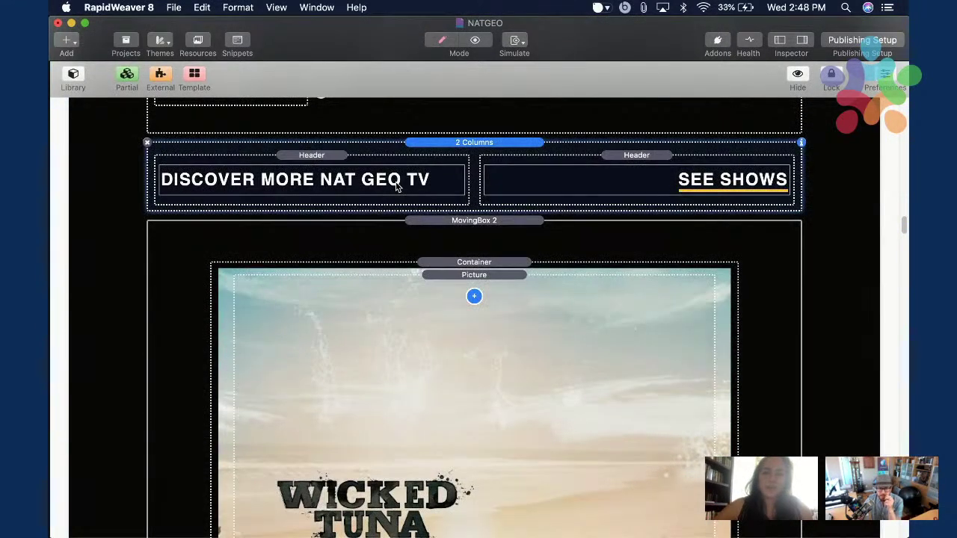
click(396, 186)
click(537, 176)
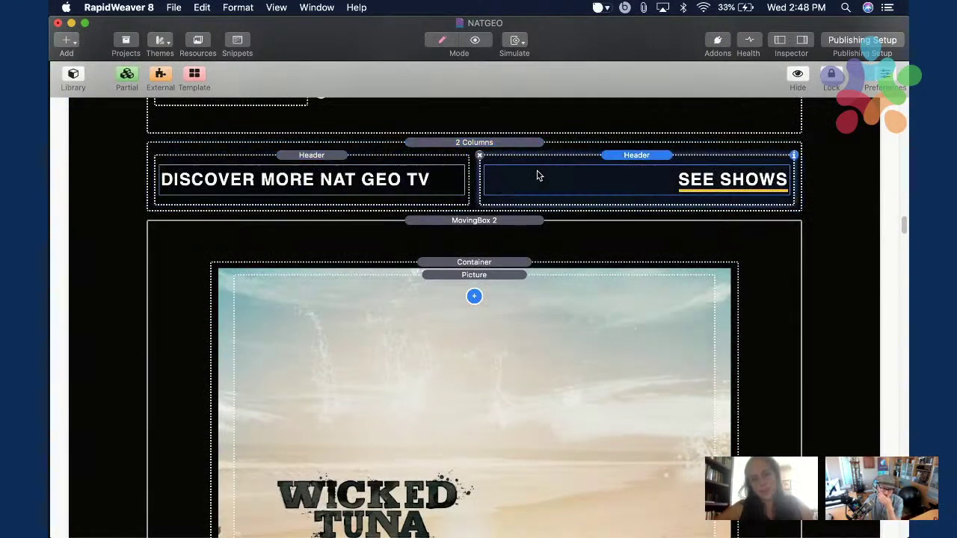
double_click(657, 186)
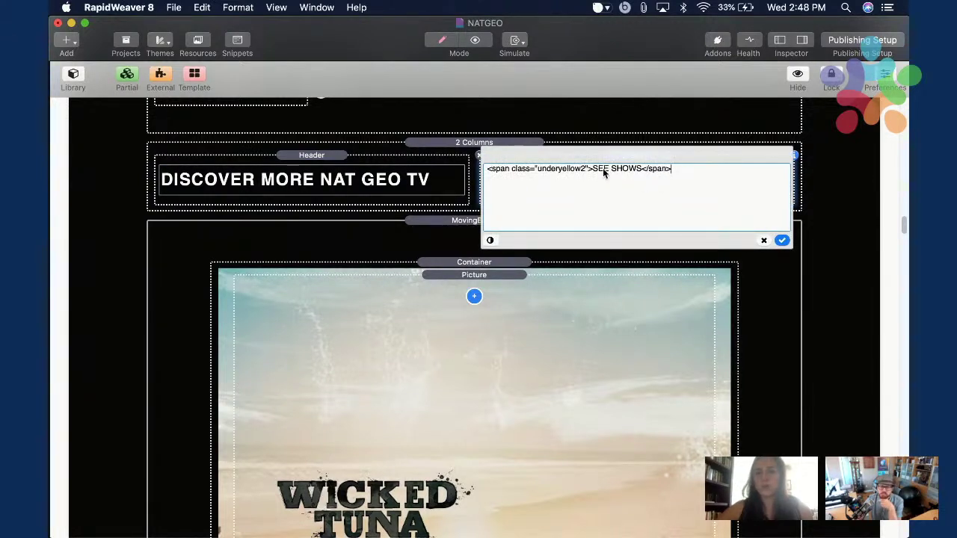
click(654, 120)
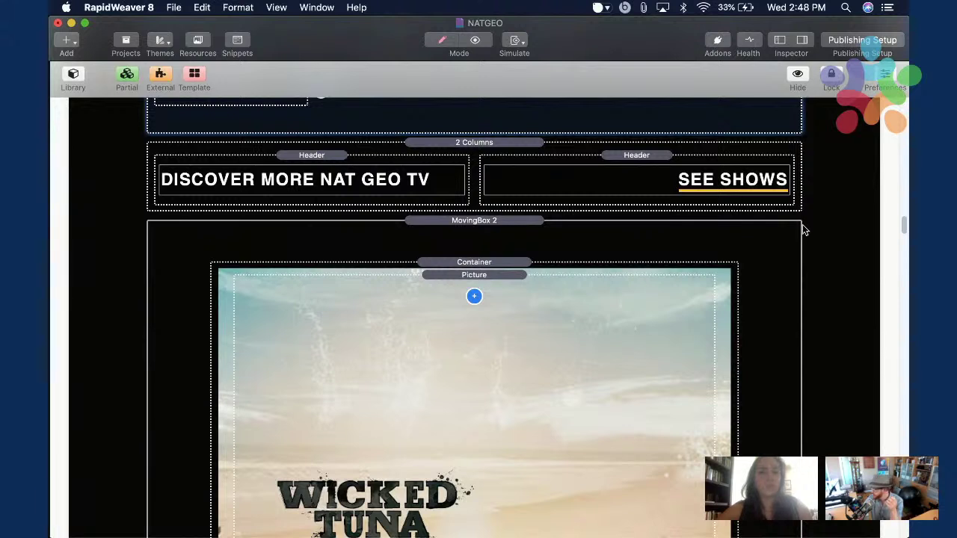
Select the first Container in MovingBox 2 and examine how the Wicked Tuna and Dr. Pol posters are stacked.
scroll(797, 299, down, 2)
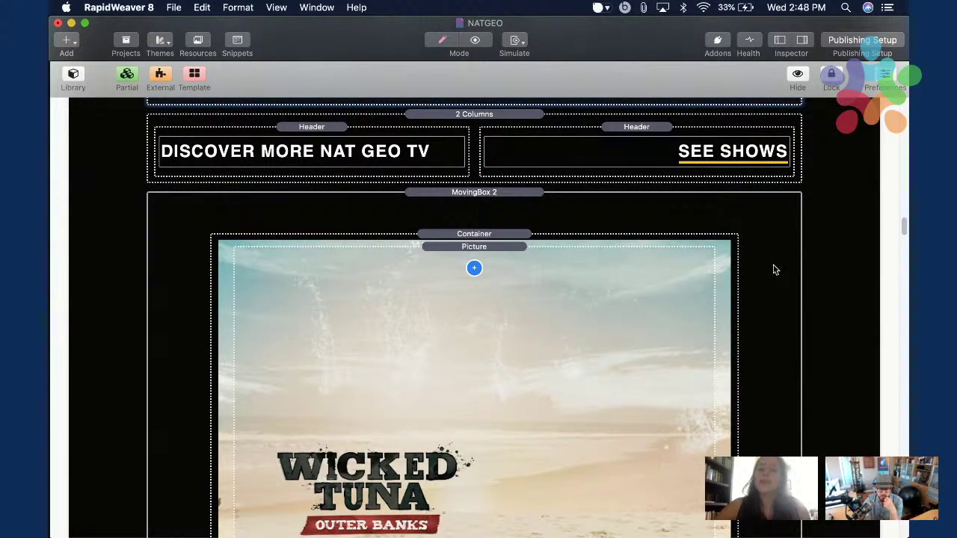
click(736, 236)
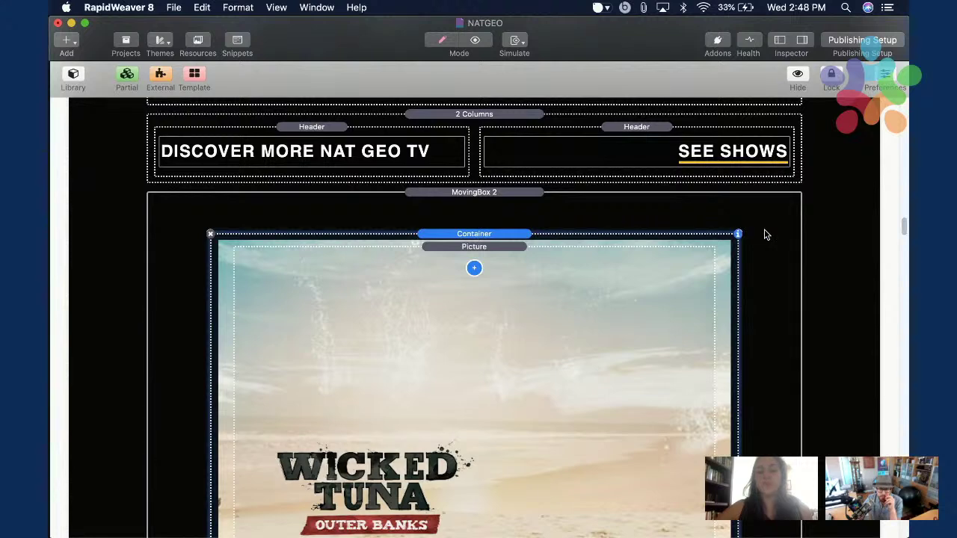
scroll(764, 234, down, 15)
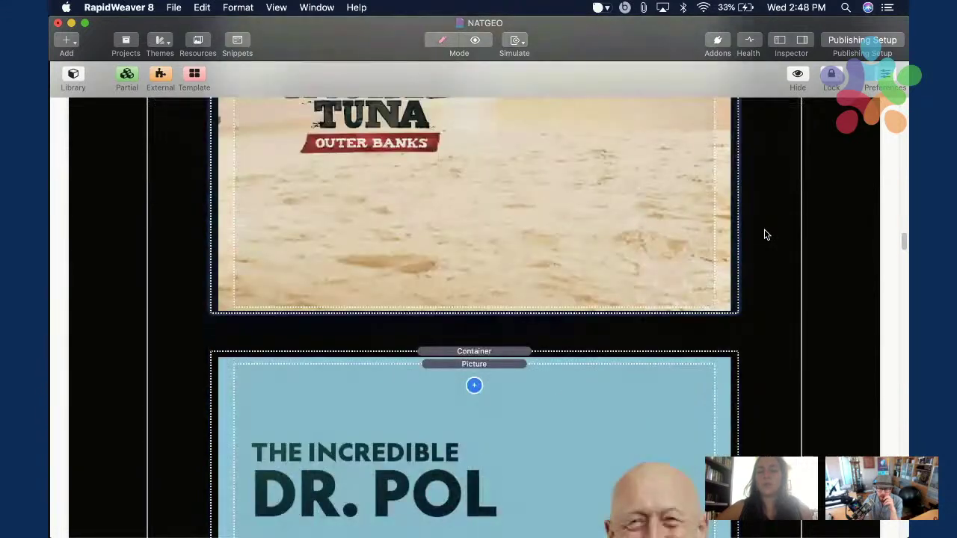
scroll(764, 235, up, 10)
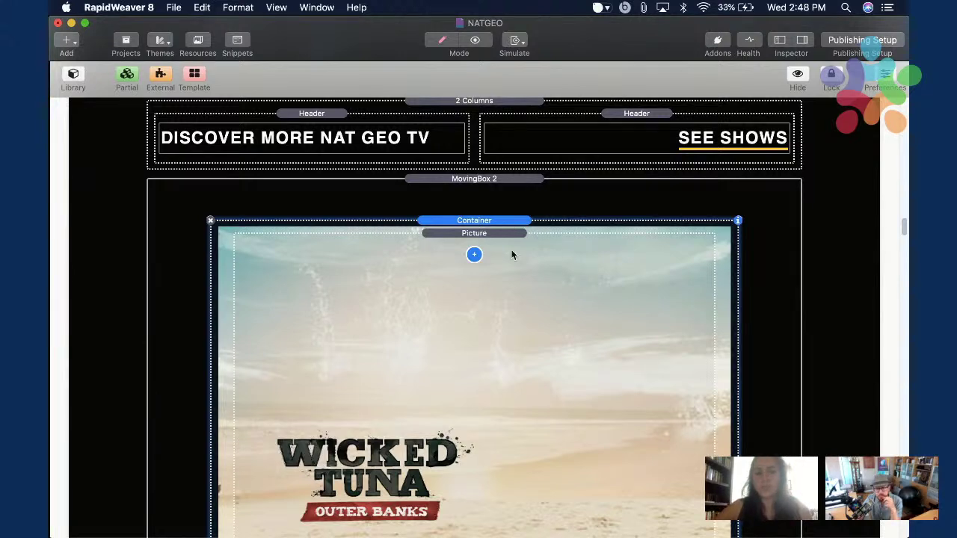
scroll(549, 297, down, 9)
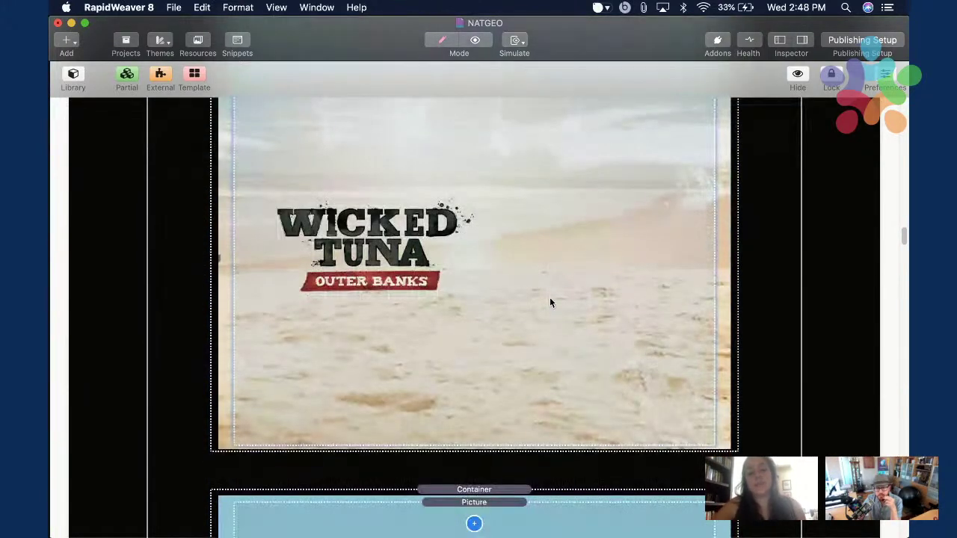
scroll(549, 302, up, 2)
Switch to Finder, open the natgeotv folder and preview the separate background and title images for the first two shows.
key(super+Tab)
key(Tab)
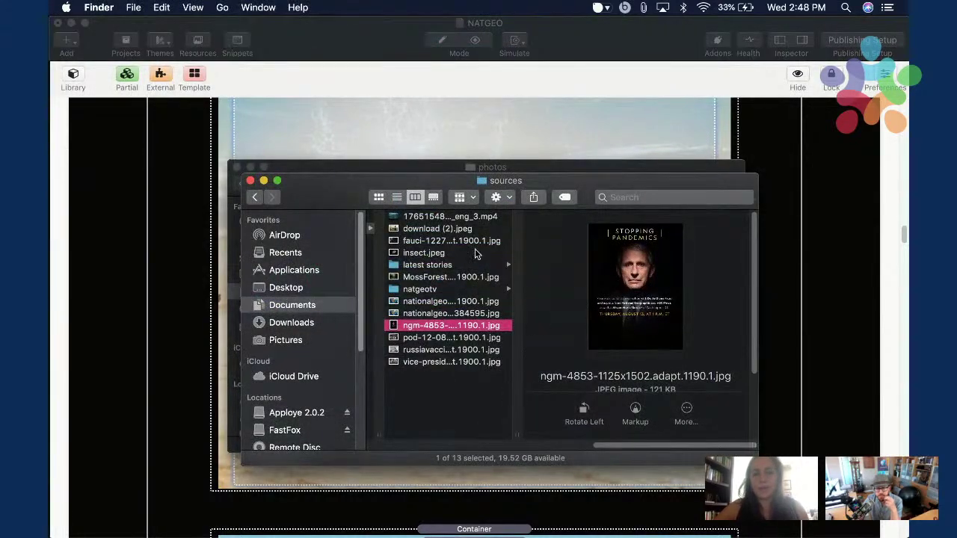
click(465, 290)
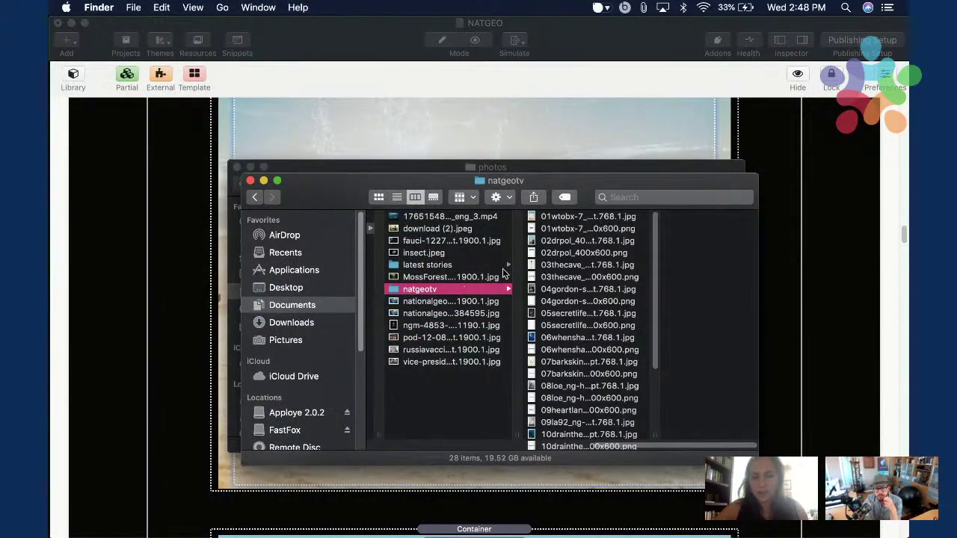
key(Right)
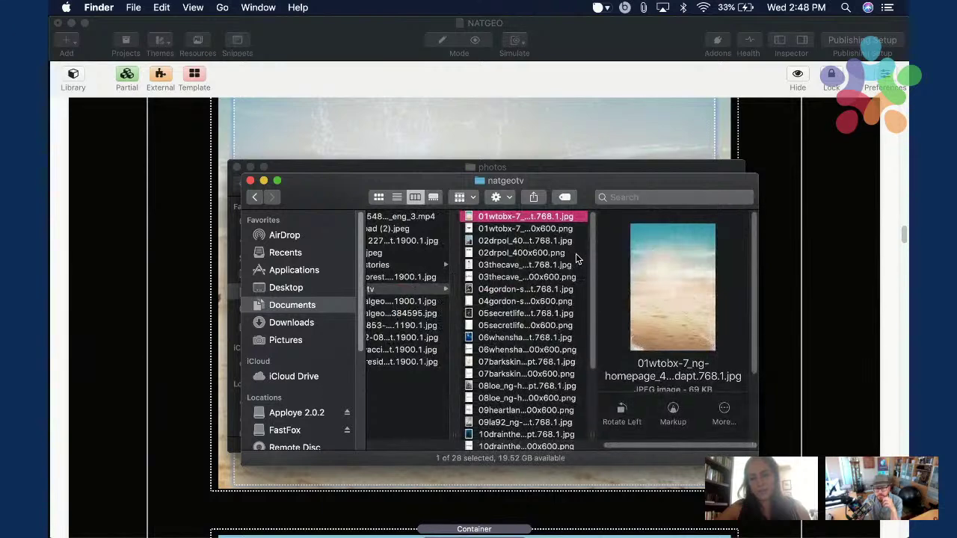
key(space)
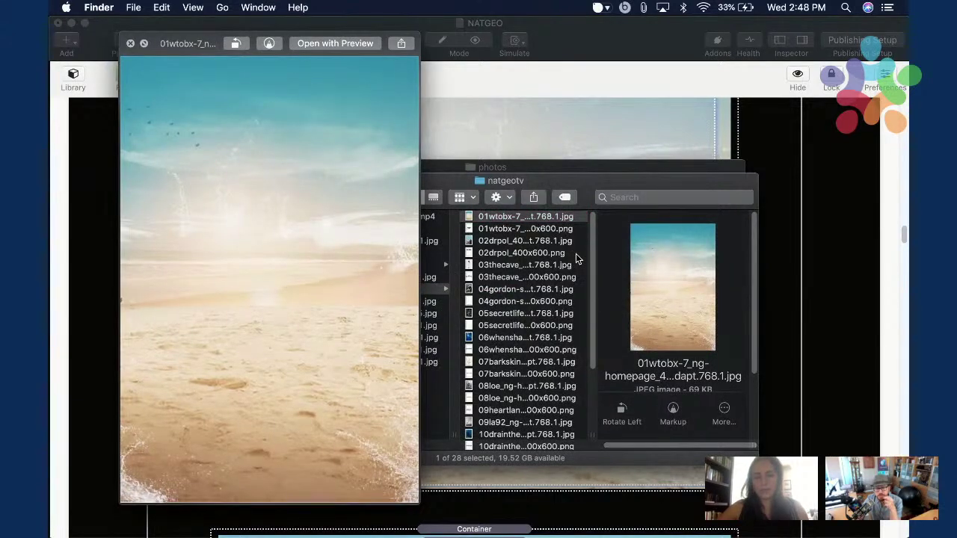
key(Down)
key(Down)
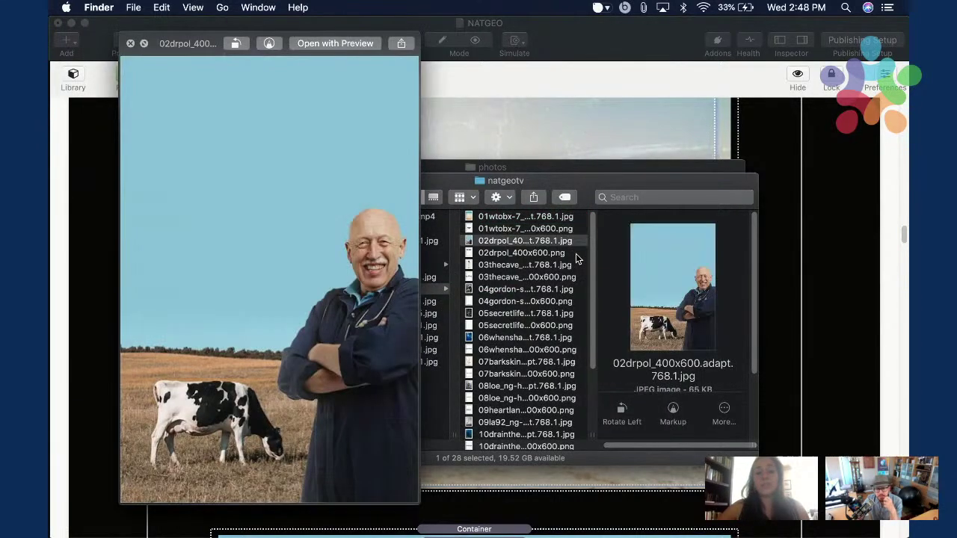
key(Down)
key(space)
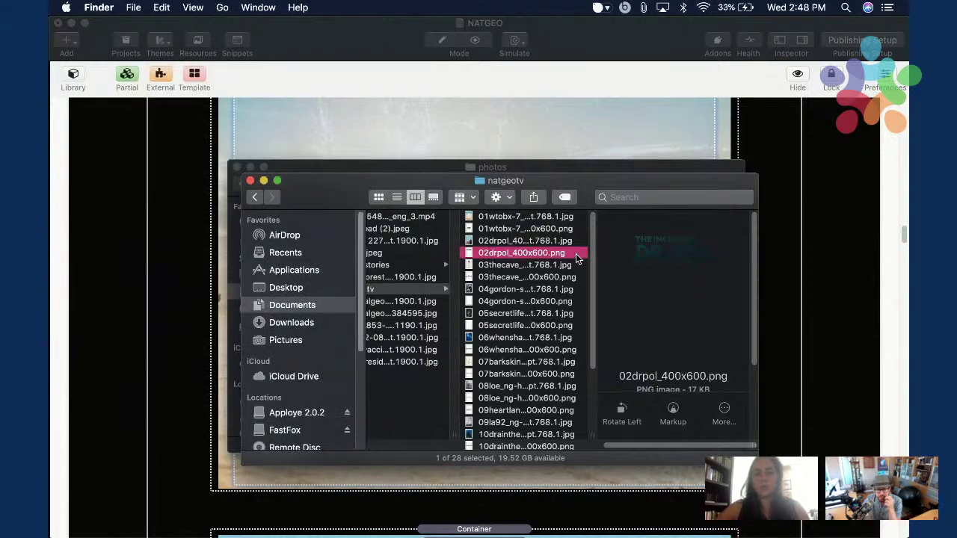
Switch to Chrome and compare the show posters under DISCOVER MORE NAT GEO TV on the original National Geographic site.
key(super+Tab)
key(super+Tab)
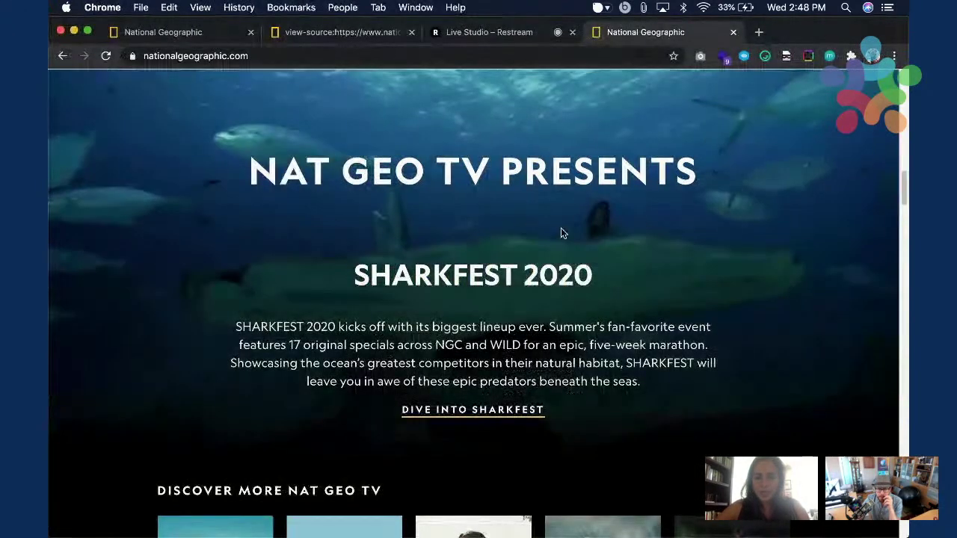
scroll(560, 228, down, 5)
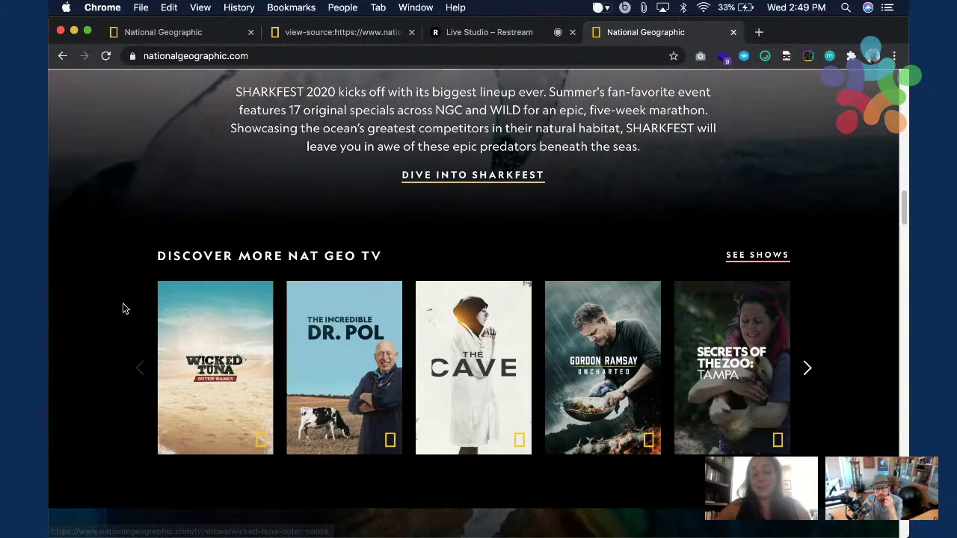
key(super+Tab)
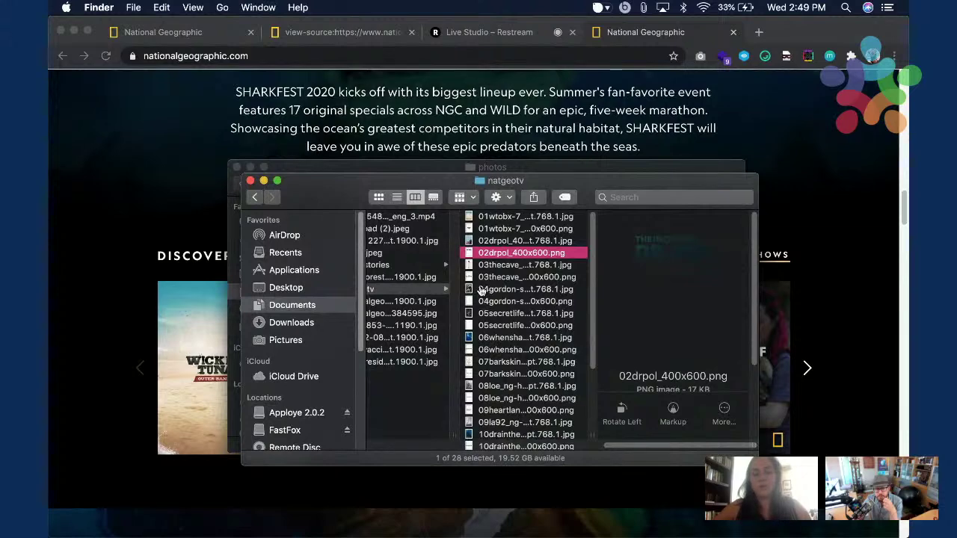
key(super+Tab)
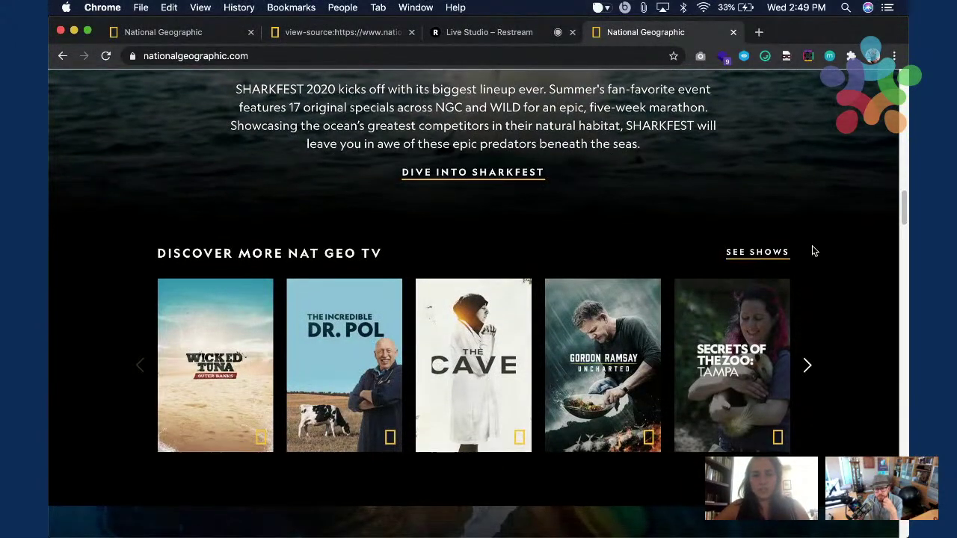
scroll(811, 247, down, 1)
Switch back to RapidWeaver and look through the slider's poster containers from Wicked Tuna to The Cave.
key(super+Tab)
key(super+Tab)
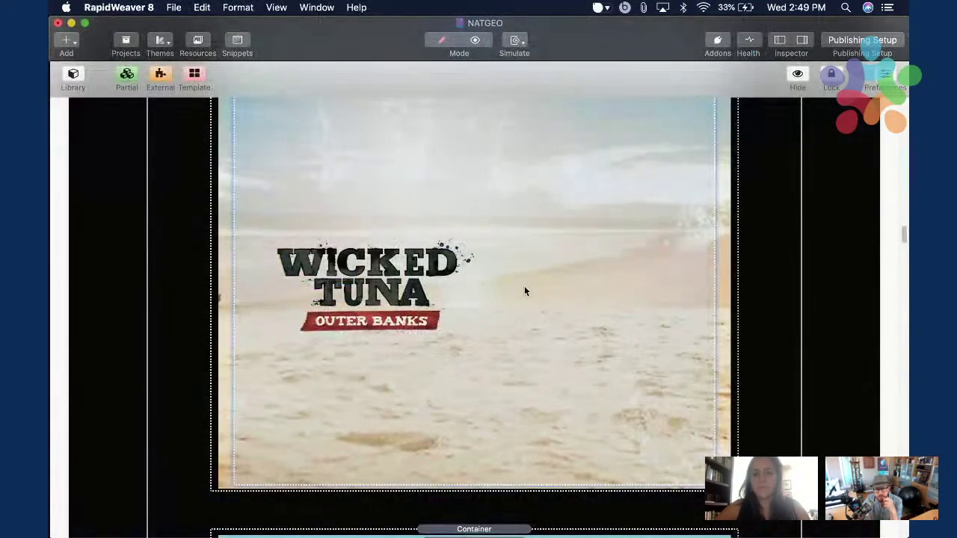
scroll(524, 288, up, 1)
scroll(523, 291, up, 5)
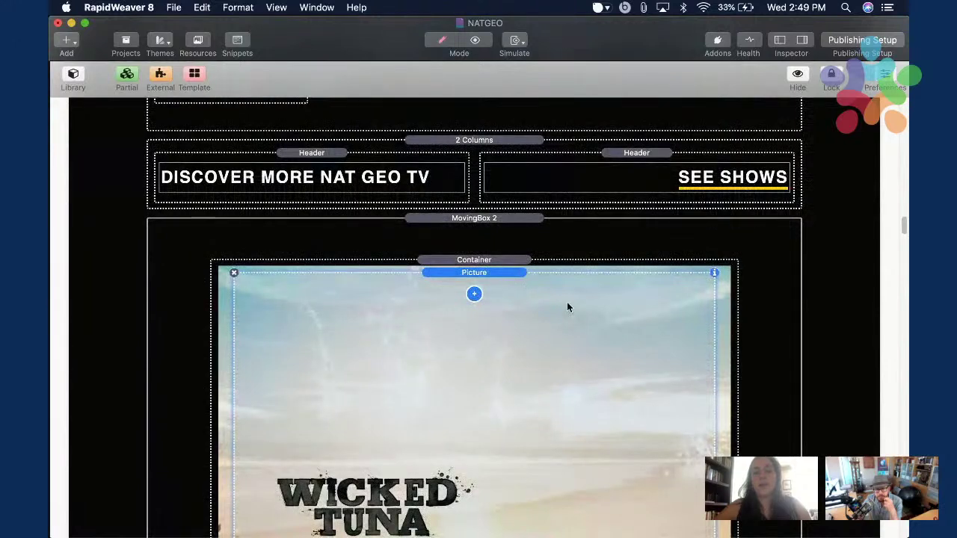
scroll(604, 355, down, 20)
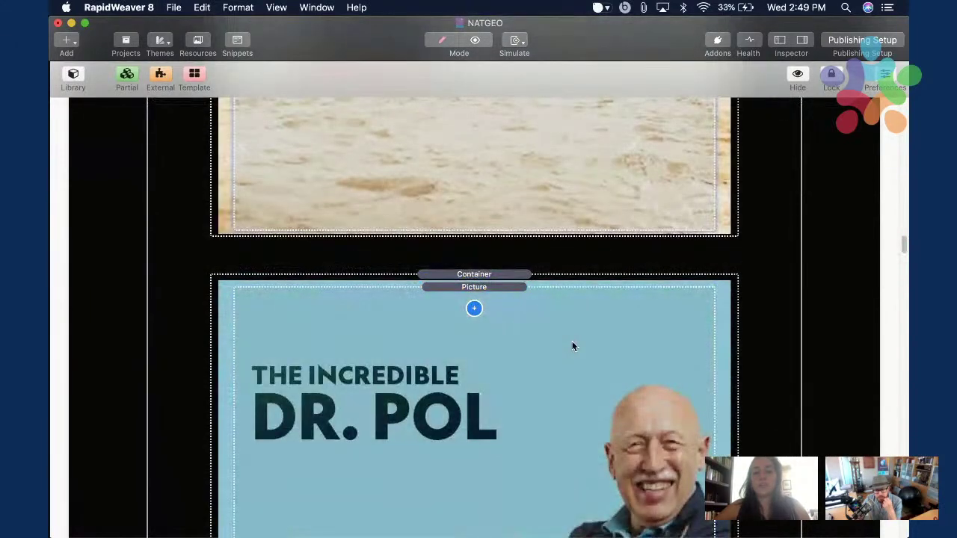
scroll(571, 345, down, 9)
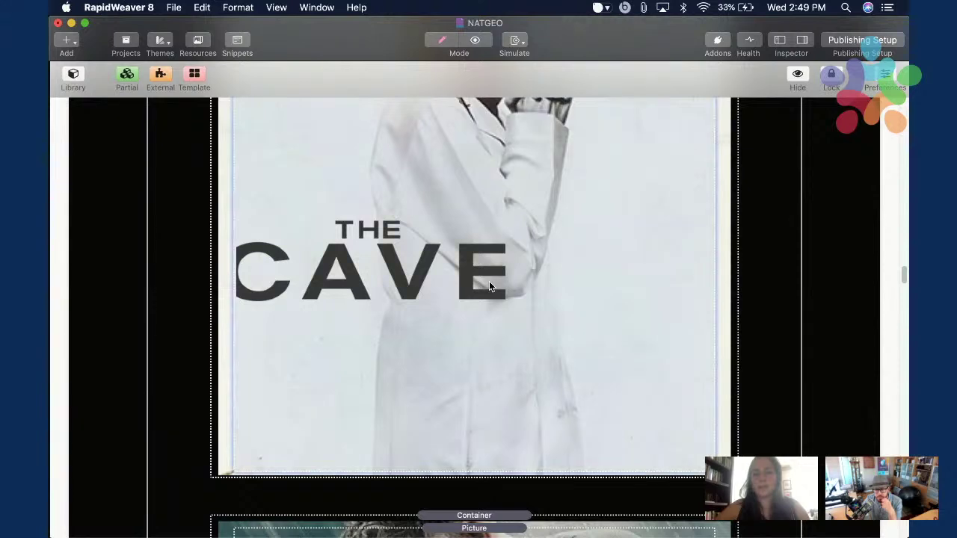
Preview the page and examine the row of show posters under DISCOVER MORE NAT GEO TV.
scroll(489, 286, up, 4)
scroll(751, 251, up, 2)
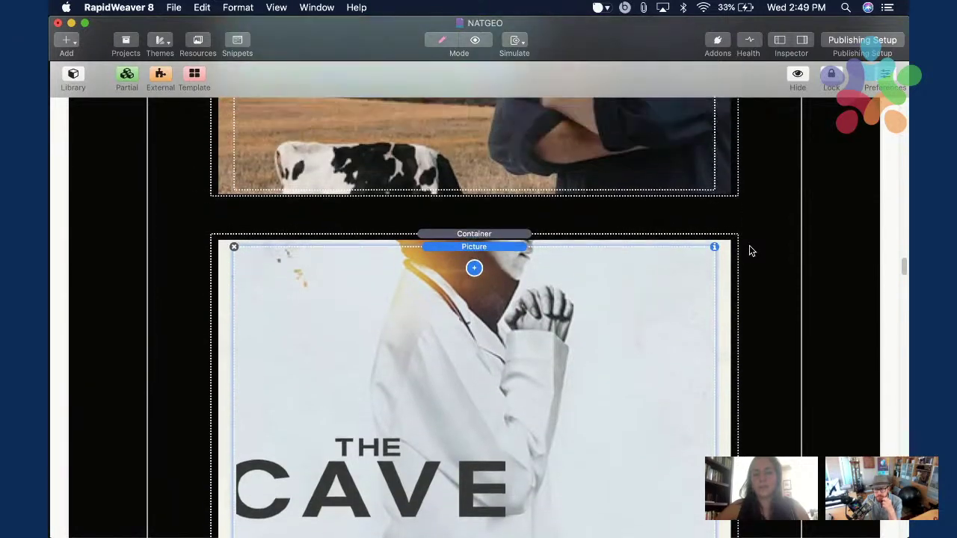
key(super+r)
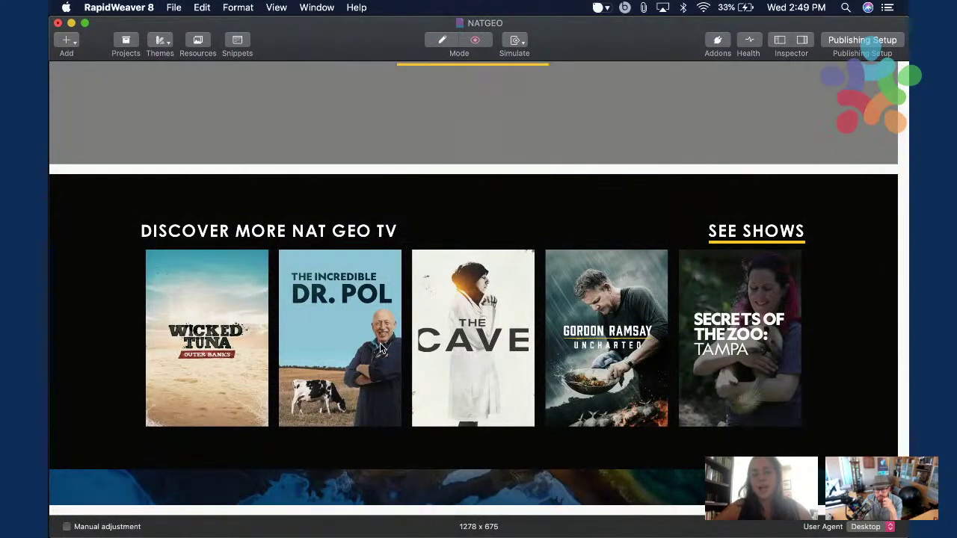
scroll(380, 343, up, 10)
scroll(470, 272, down, 10)
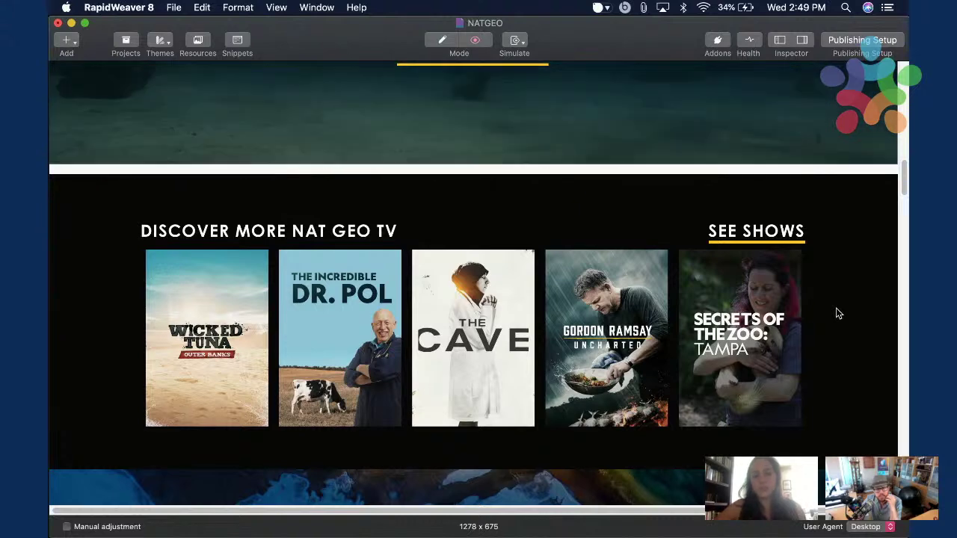
scroll(837, 314, down, 1)
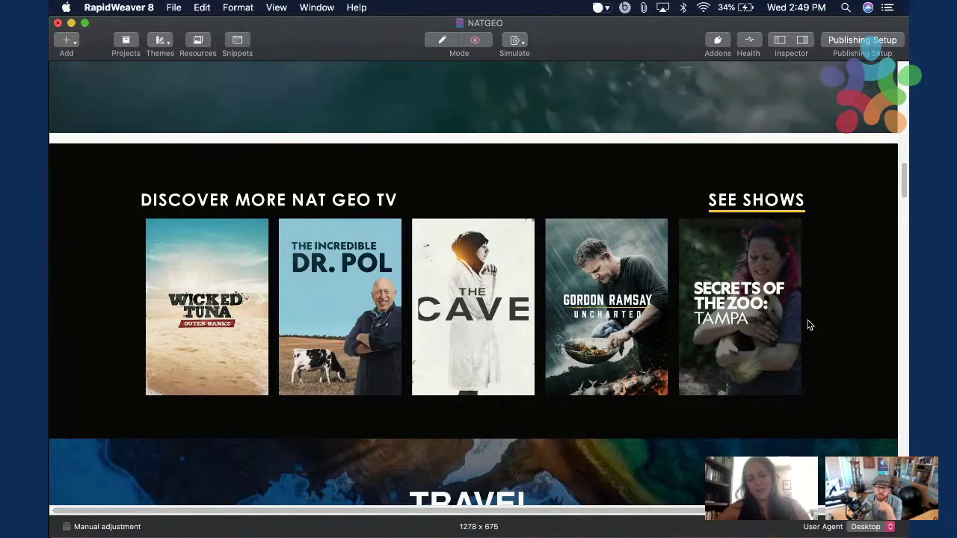
Return to edit mode, select the MovingBox 2 stack below the DISCOVER MORE NAT GEO TV header and show its settings.
key(super+e)
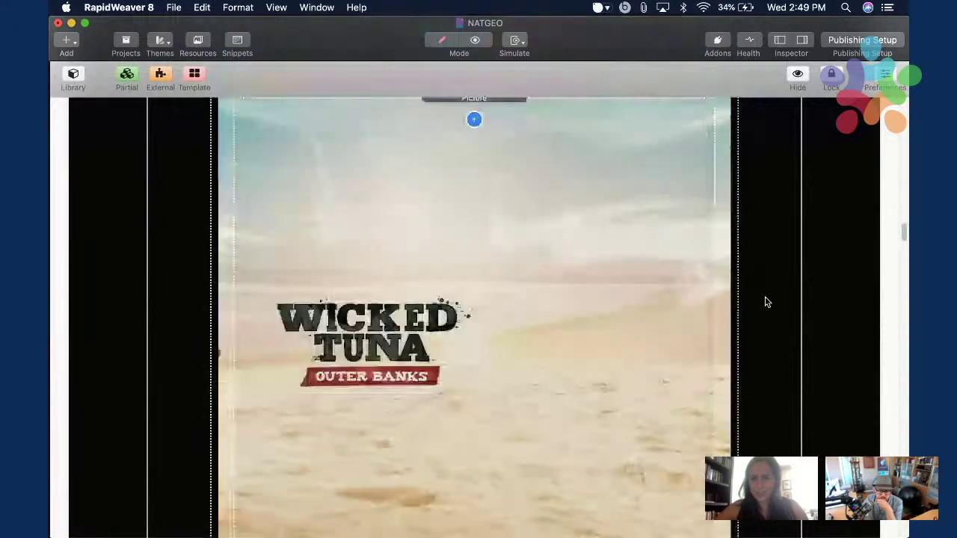
scroll(765, 302, up, 5)
scroll(770, 406, down, 3)
click(782, 421)
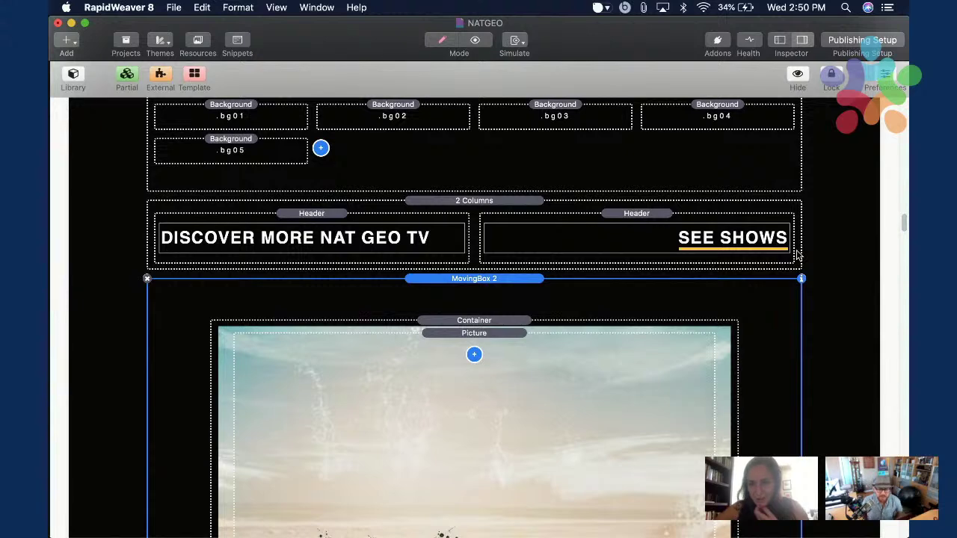
click(790, 45)
Review MovingBox 2's Setup, Animation and Navigation Arrows settings, and hide the inspector.
scroll(801, 302, down, 15)
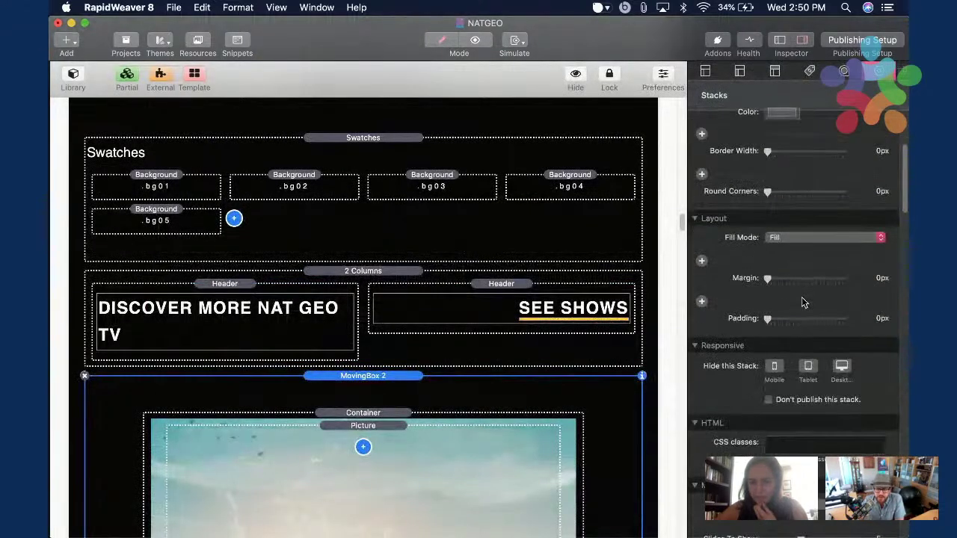
scroll(802, 302, up, 3)
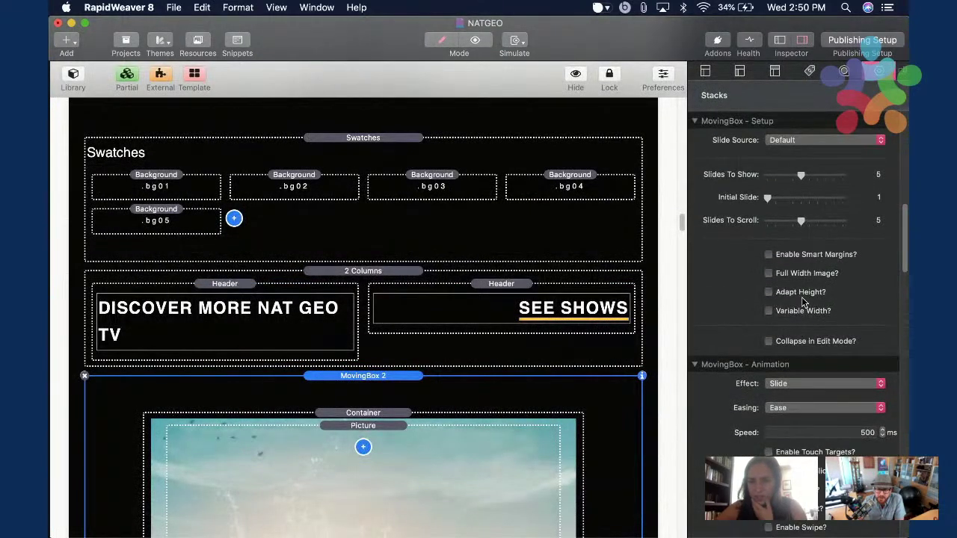
scroll(865, 339, down, 12)
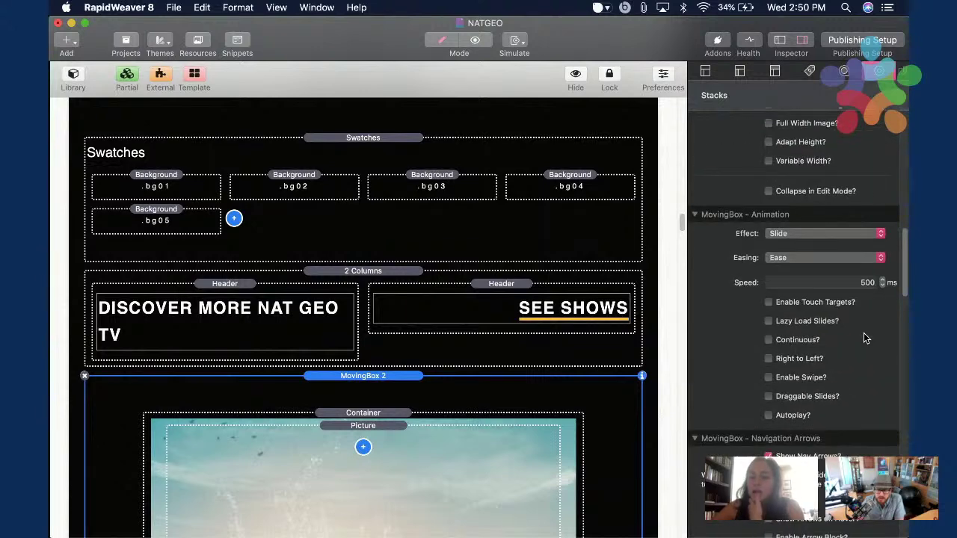
scroll(834, 341, down, 6)
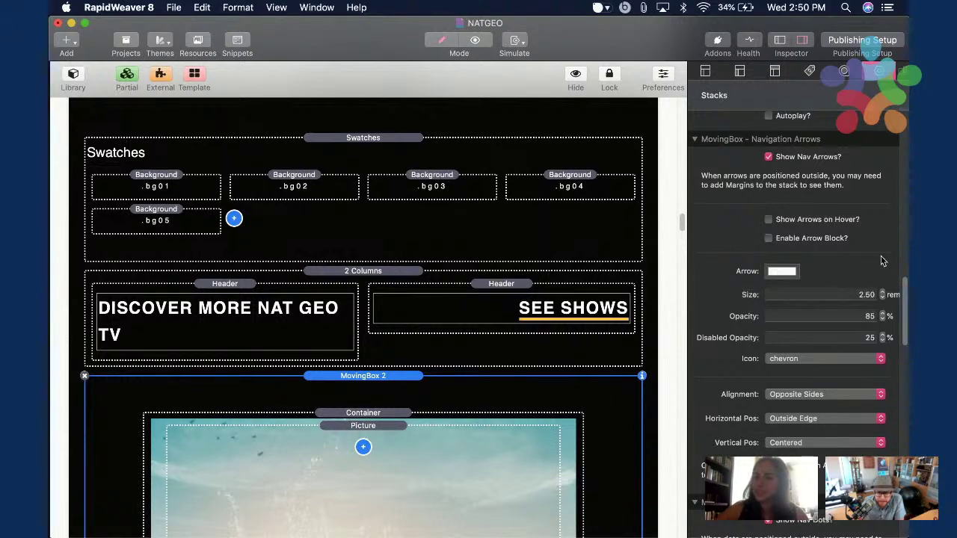
scroll(883, 268, down, 4)
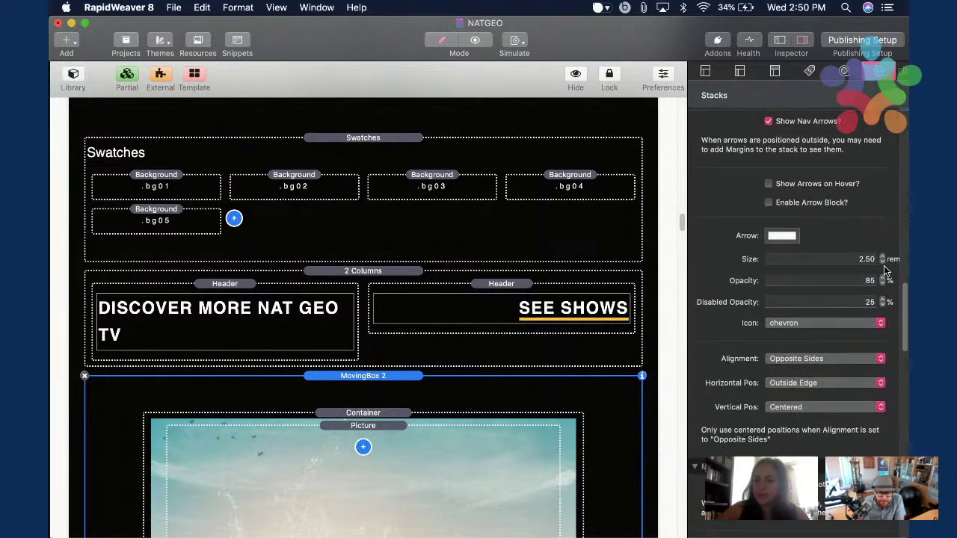
scroll(884, 269, down, 3)
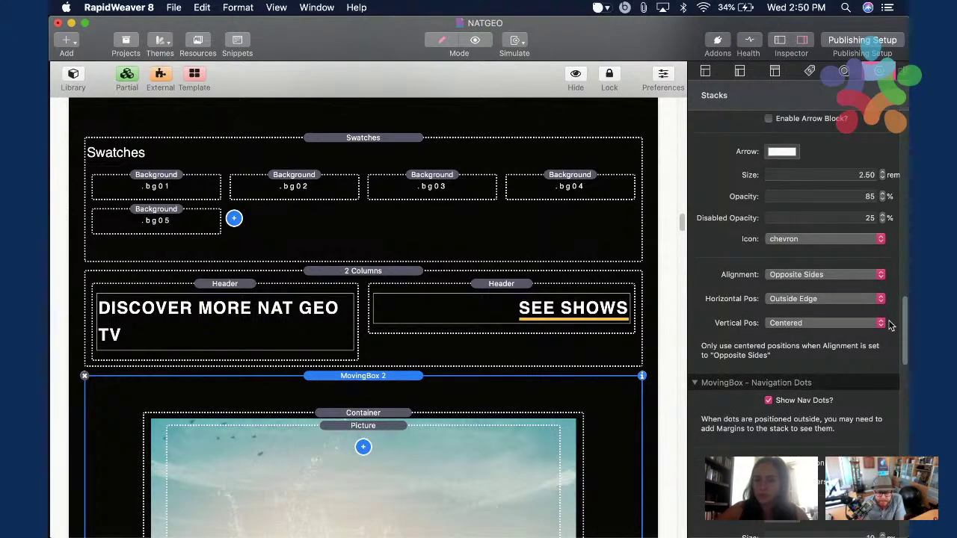
scroll(889, 370, up, 8)
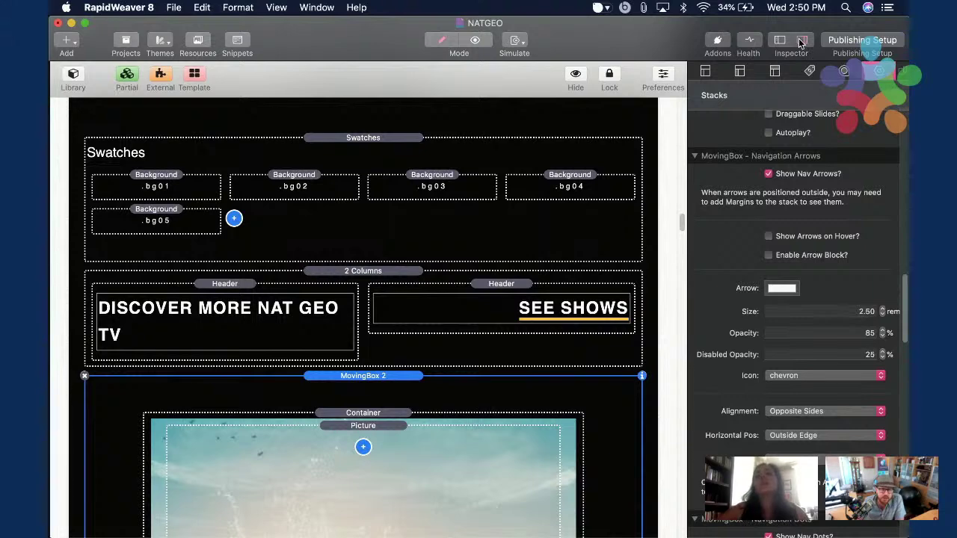
key(super+alt+i)
Look through the remaining slider posters and the page sections below them, down to PHOTO OF THE DAY.
scroll(646, 298, down, 15)
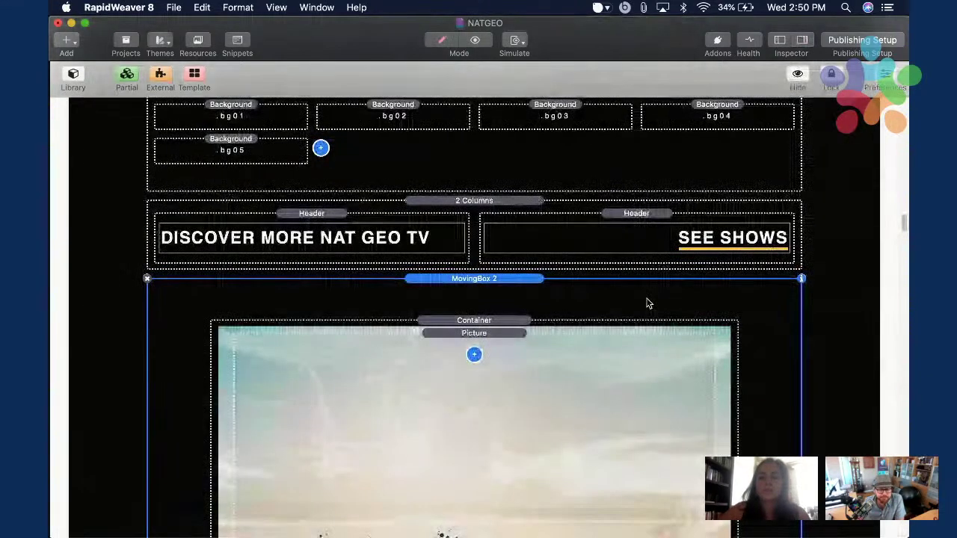
scroll(647, 302, down, 15)
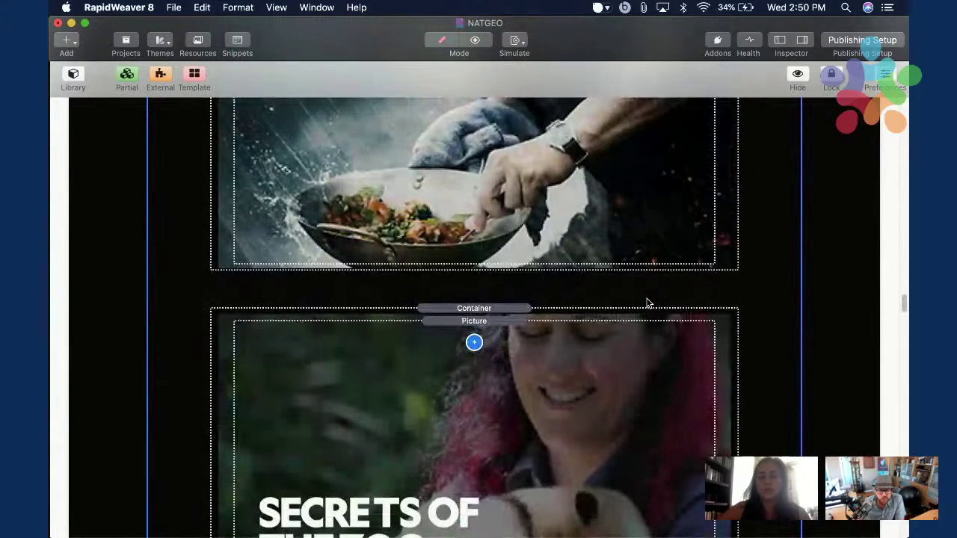
scroll(688, 292, down, 20)
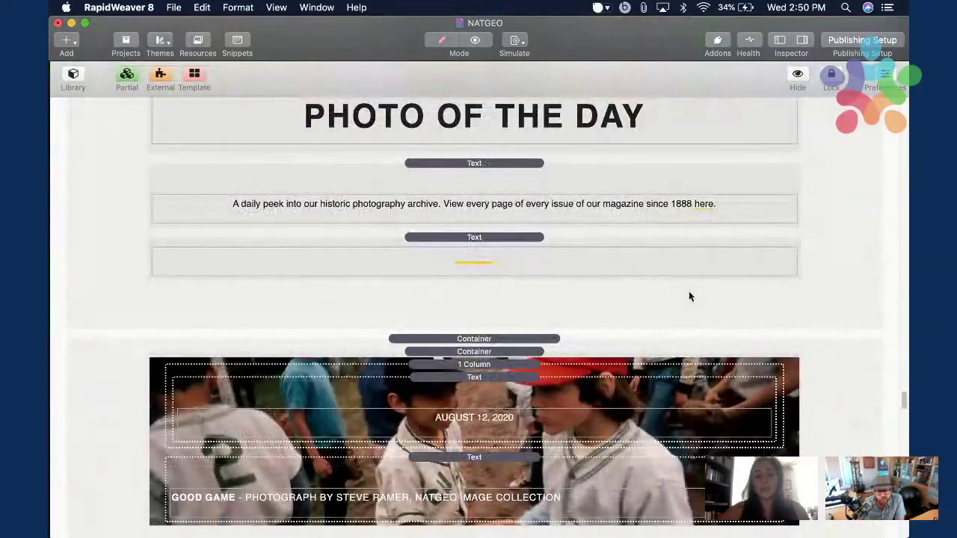
scroll(688, 296, up, 10)
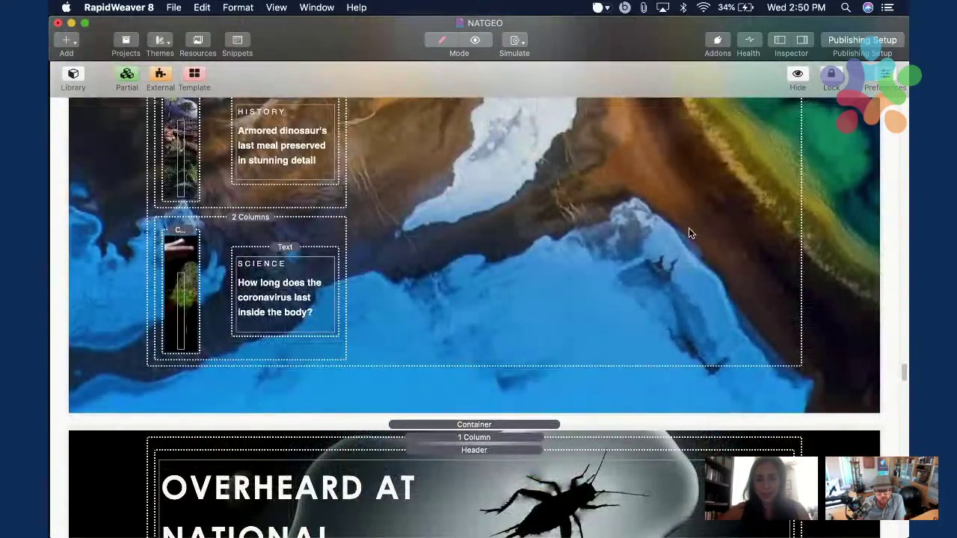
Switch to Chrome and advance the original site's Nat Geo TV slider to its next set of posters.
key(super+Tab)
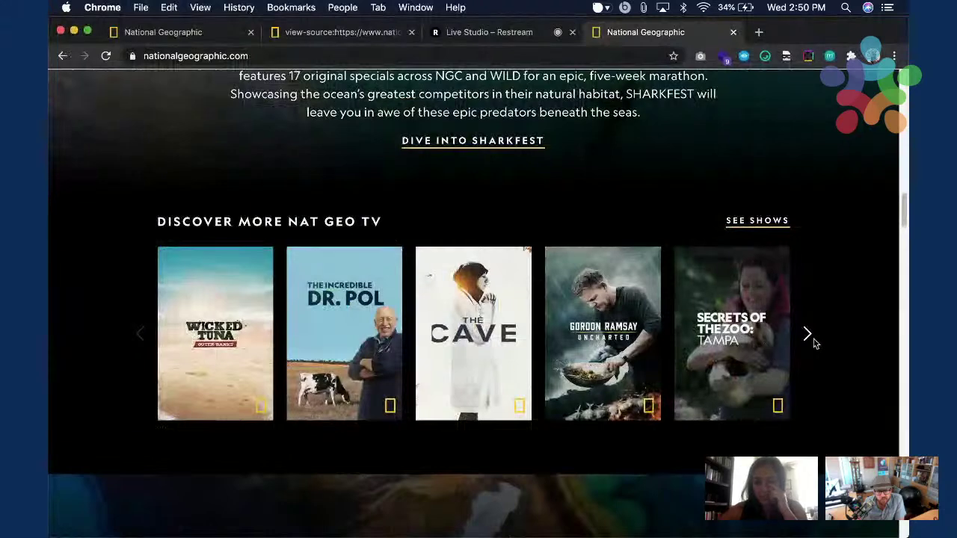
click(807, 338)
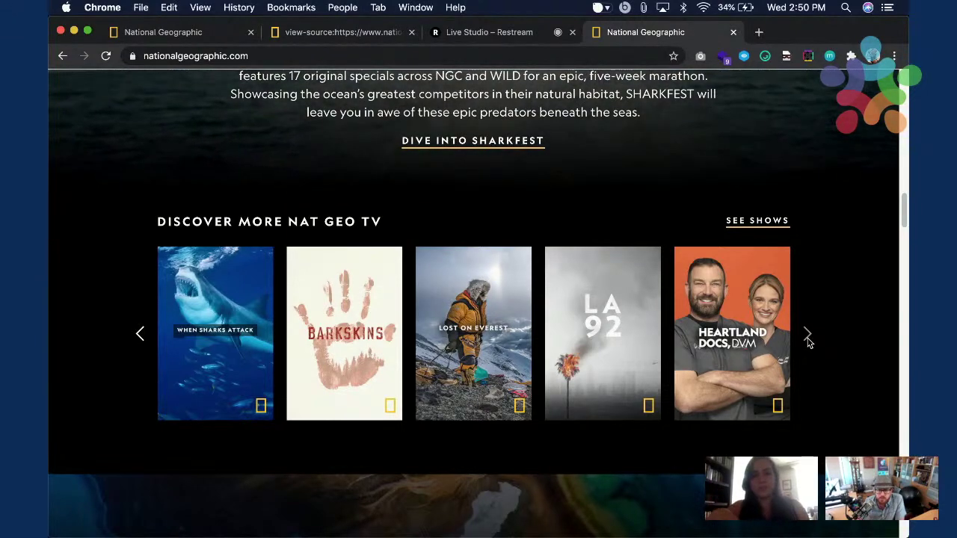
Switch back to RapidWeaver and select the TRAVEL section's outer Container below the slider.
key(super+Tab)
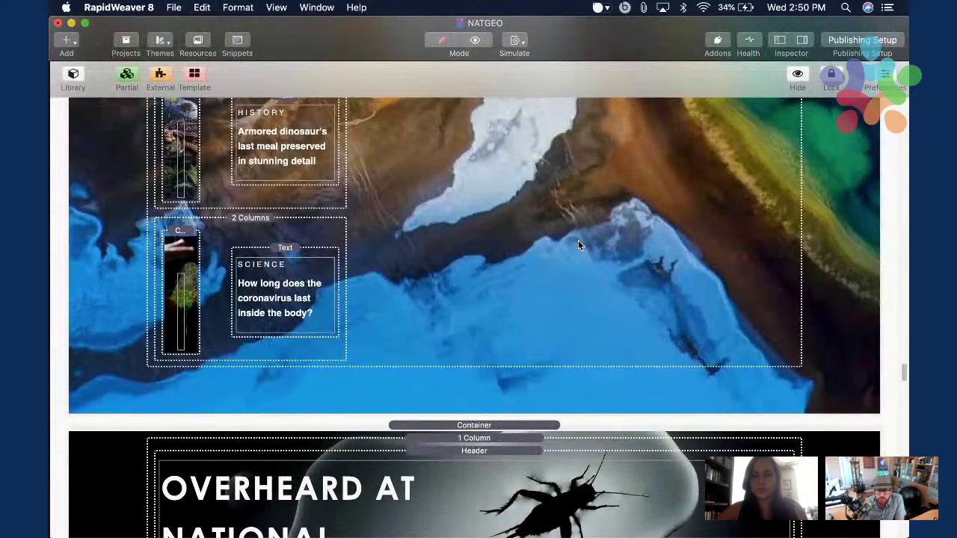
scroll(577, 245, up, 15)
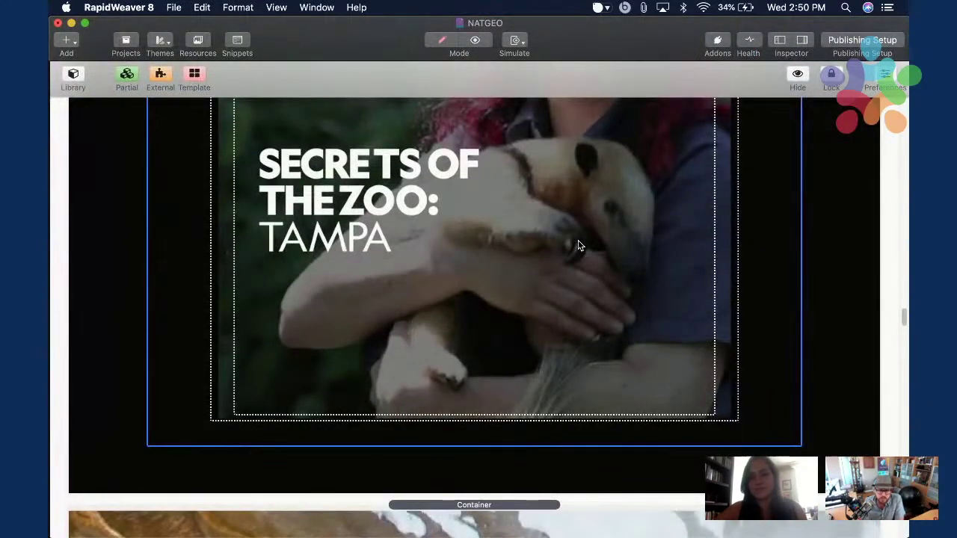
scroll(578, 245, down, 5)
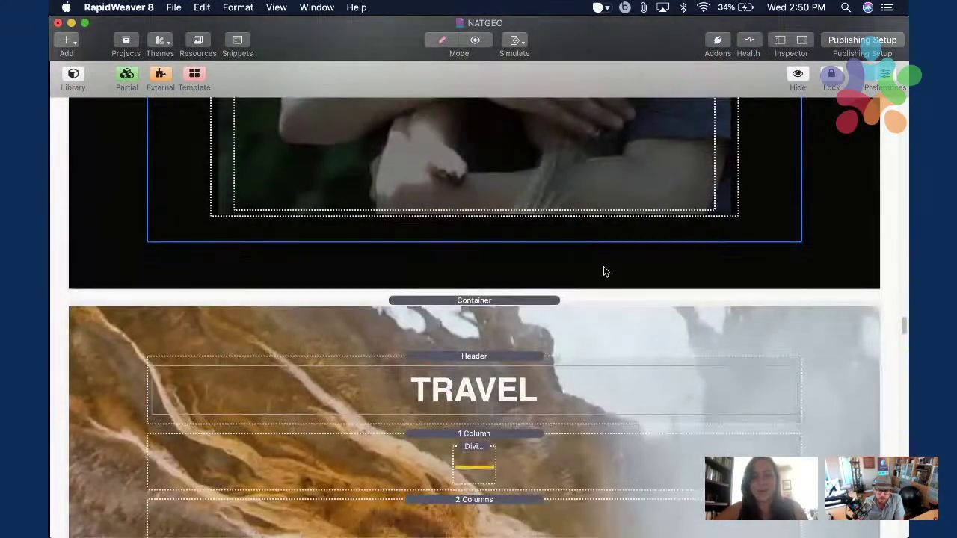
scroll(605, 272, down, 3)
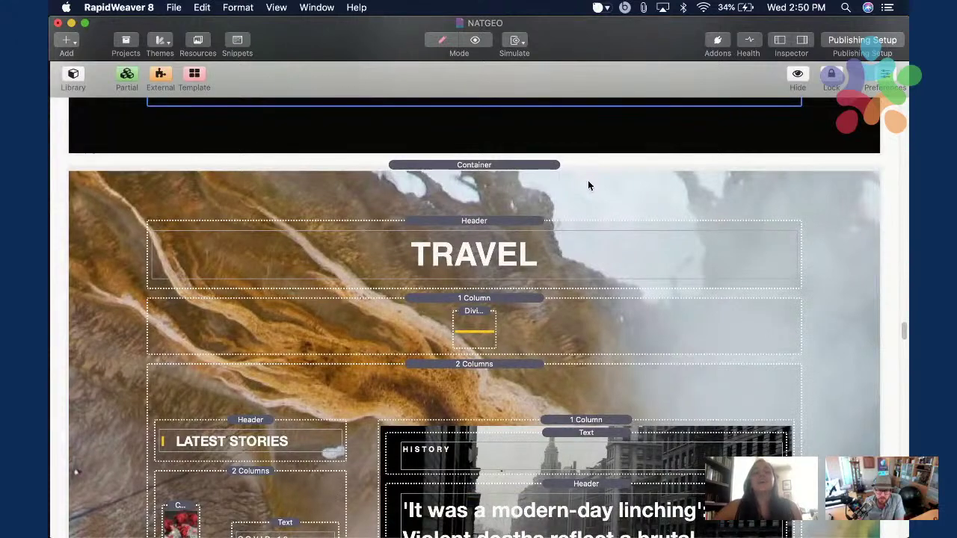
click(633, 193)
Switch to Chrome and examine the original TRAVEL section's background, featured article, story cards and LATEST STORIES list.
key(super+Tab)
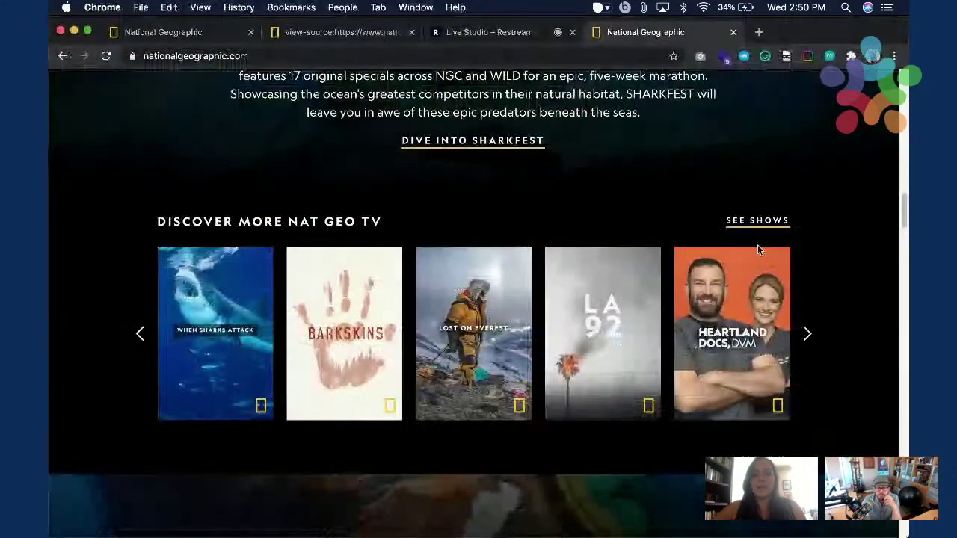
scroll(837, 305, down, 10)
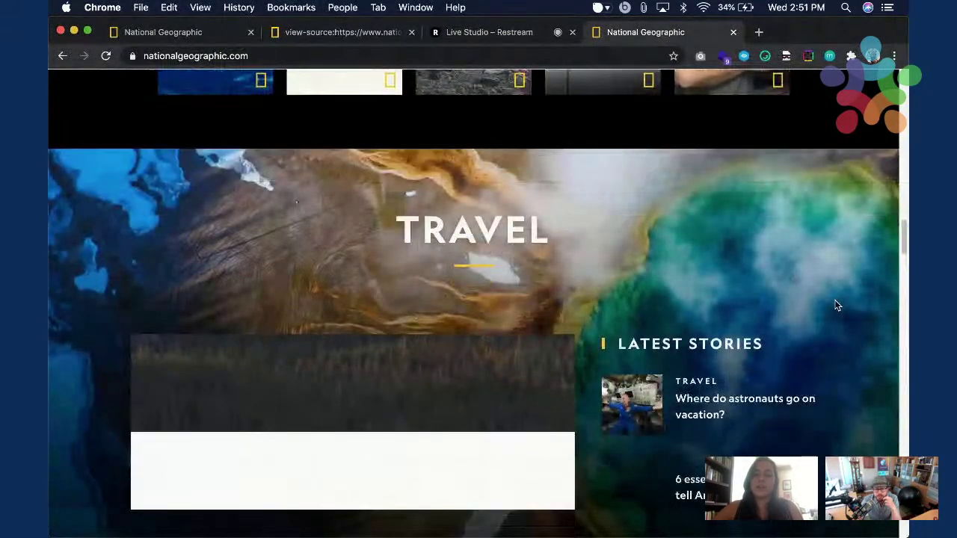
scroll(837, 305, down, 1)
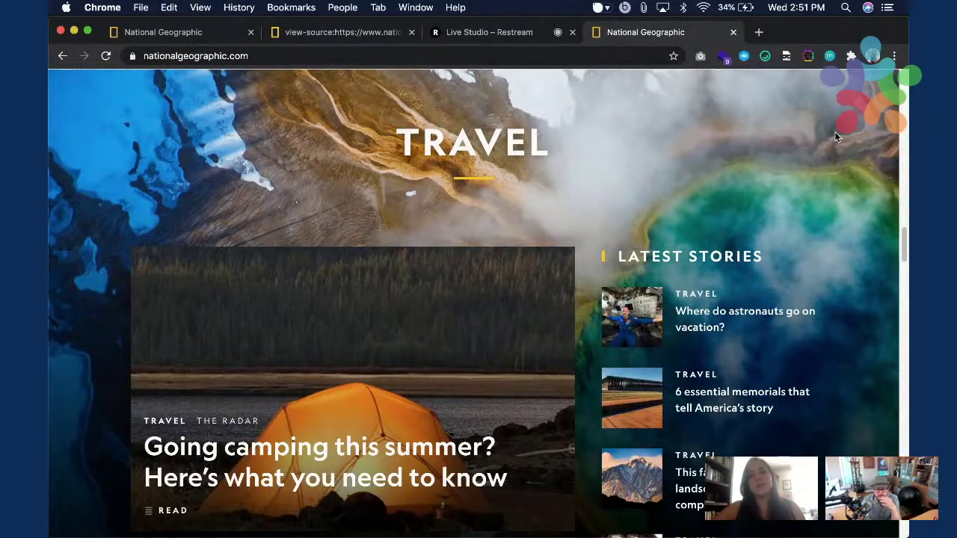
scroll(845, 189, down, 5)
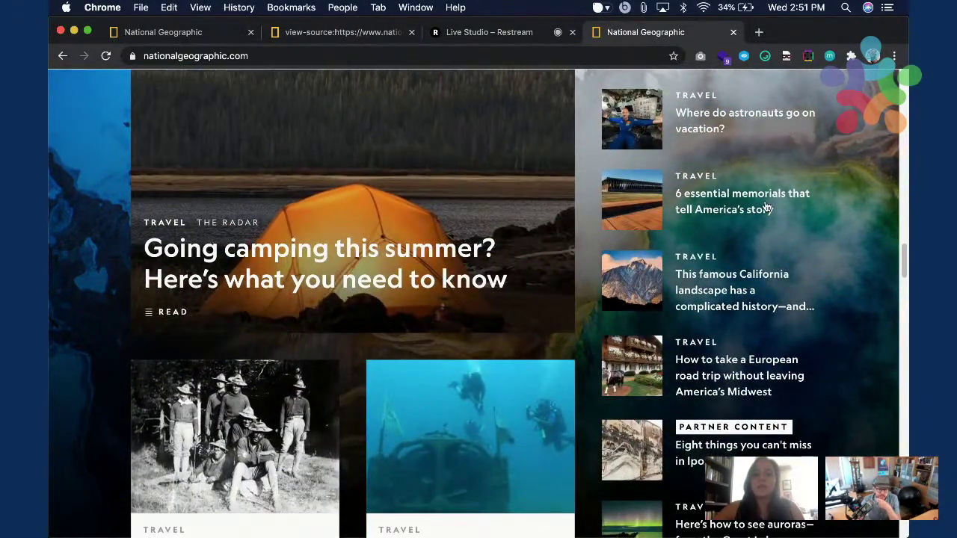
scroll(845, 229, up, 2)
scroll(843, 229, up, 1)
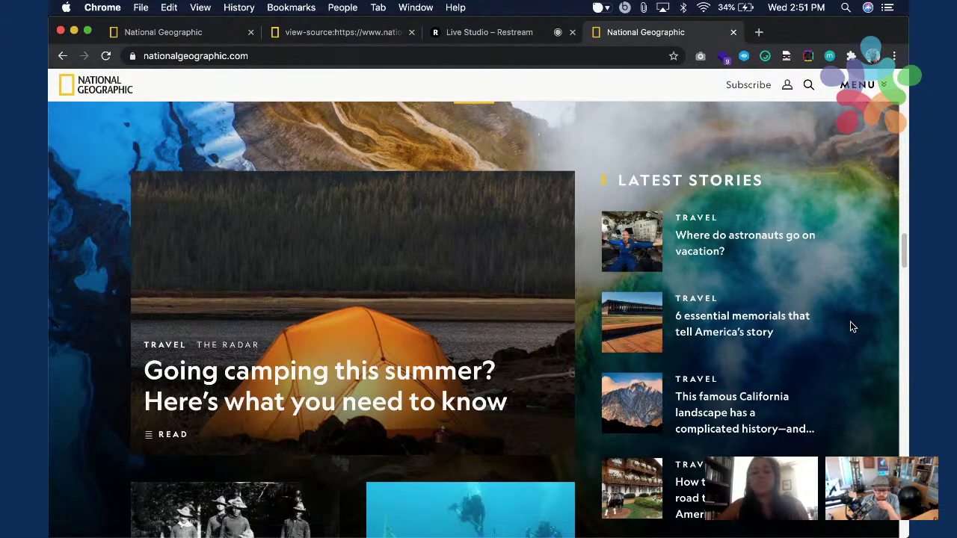
scroll(850, 323, down, 5)
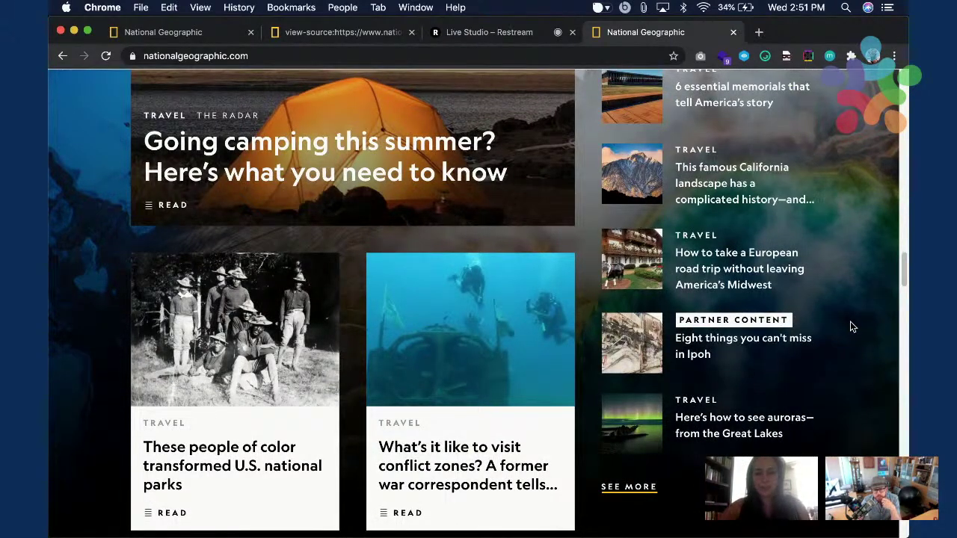
Switch back to RapidWeaver and examine how the TRAVEL section's header, divider and two-column story layout are built.
key(super+Tab)
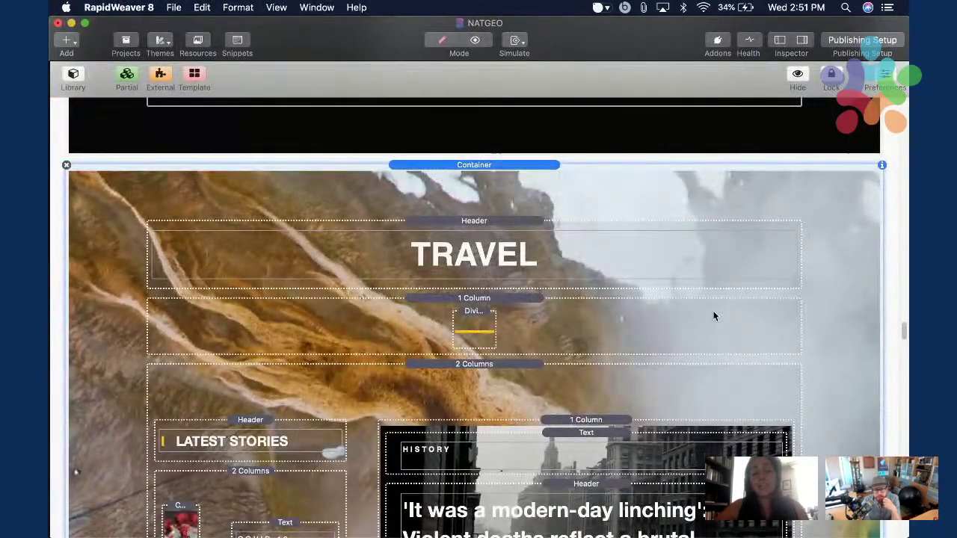
scroll(713, 314, down, 3)
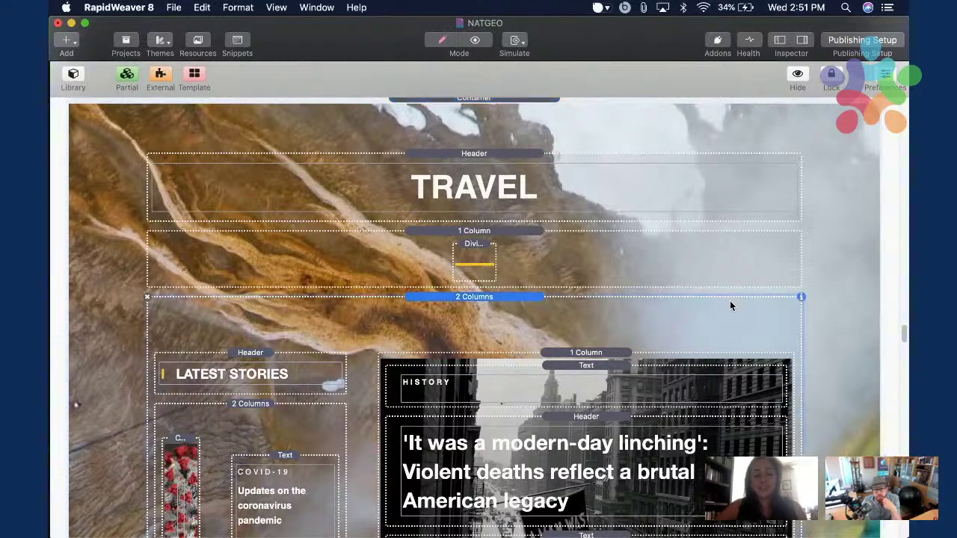
scroll(716, 300, down, 10)
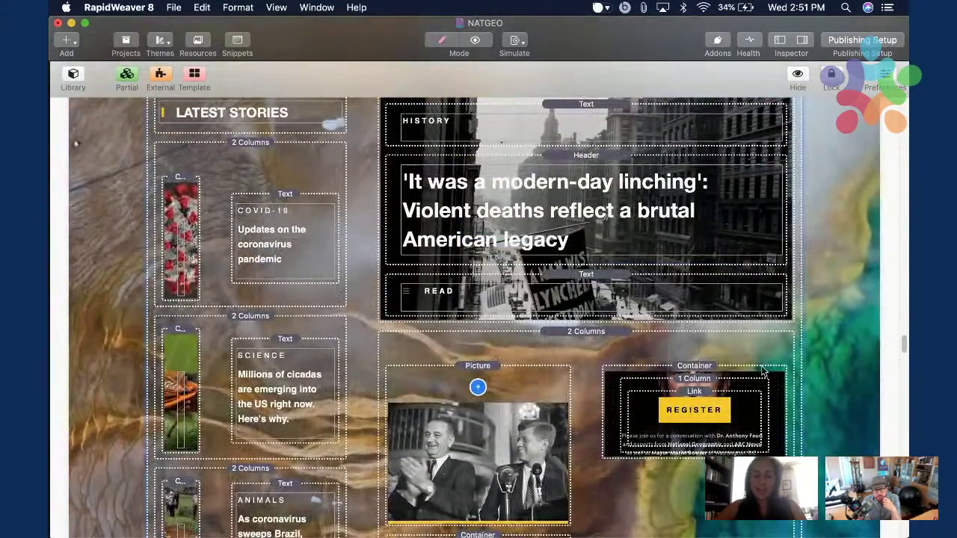
scroll(481, 220, up, 5)
scroll(481, 221, up, 5)
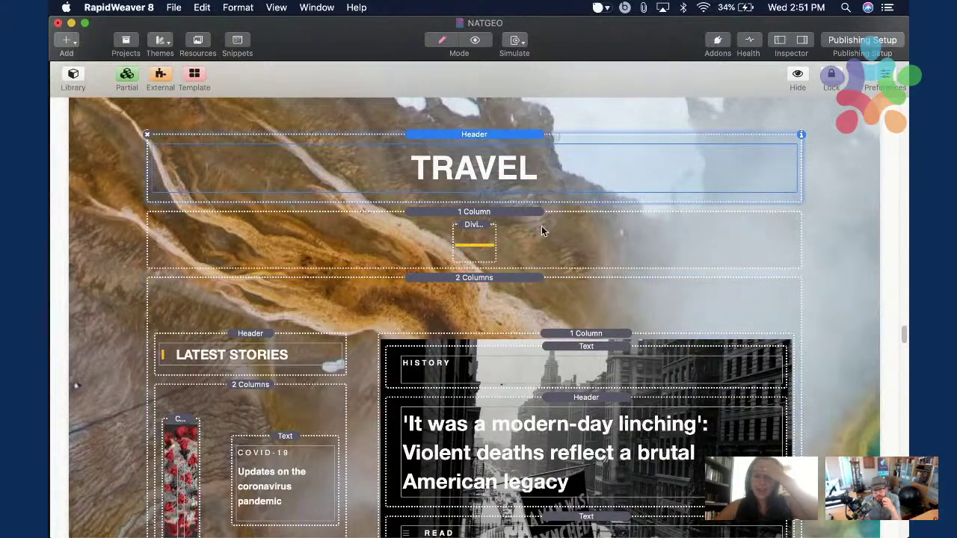
Select the 1 Column stack around the TRAVEL divider, followed by the section's outer Container.
click(523, 237)
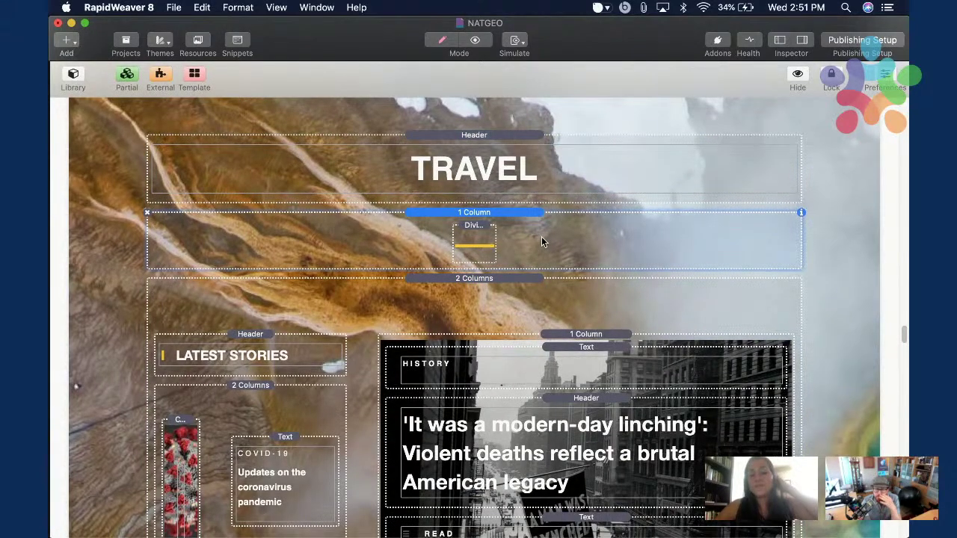
scroll(541, 236, up, 3)
click(569, 183)
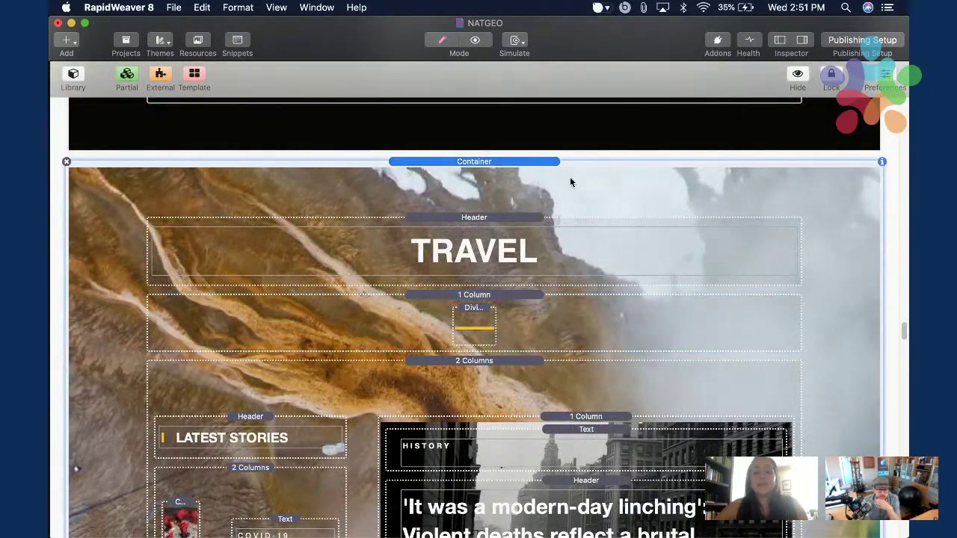
Show the stack settings and set the .bg9 background swatch's behavior to Fixed, finishing with the settings hidden again.
click(805, 39)
scroll(754, 386, down, 3)
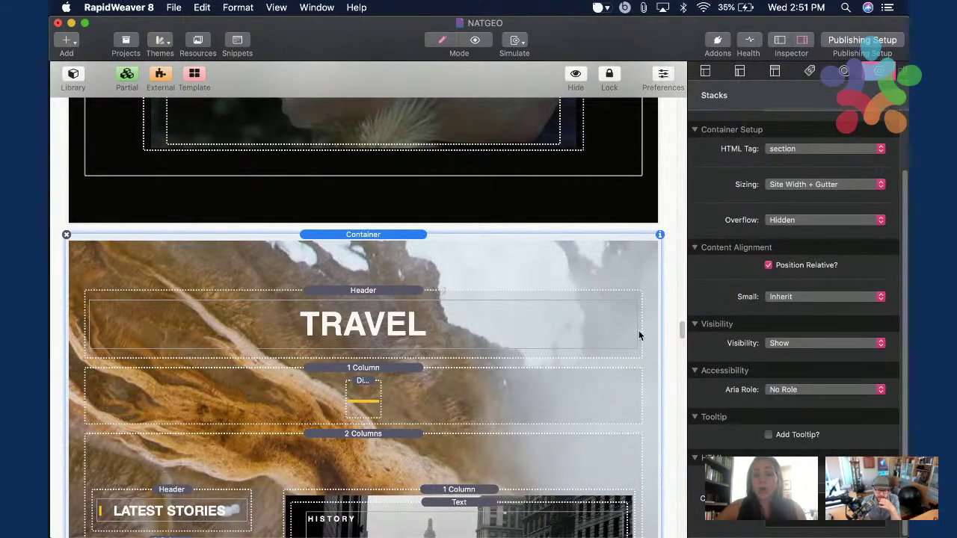
drag(677, 326, 674, 134)
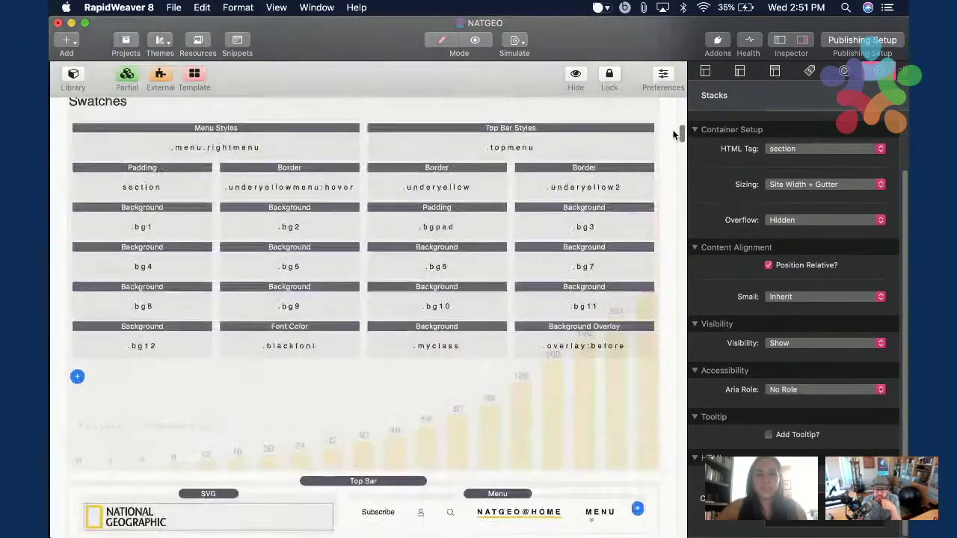
click(295, 306)
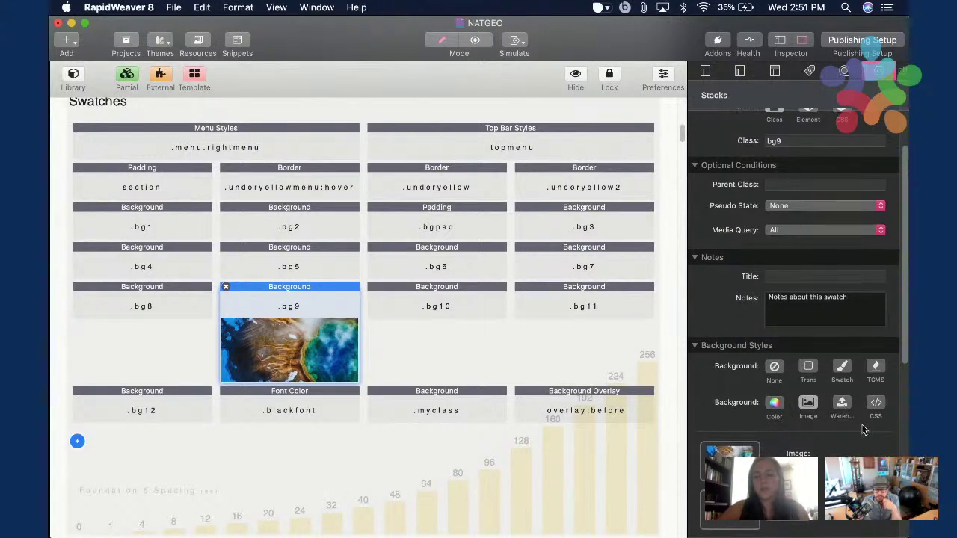
scroll(861, 424, down, 5)
scroll(843, 366, down, 6)
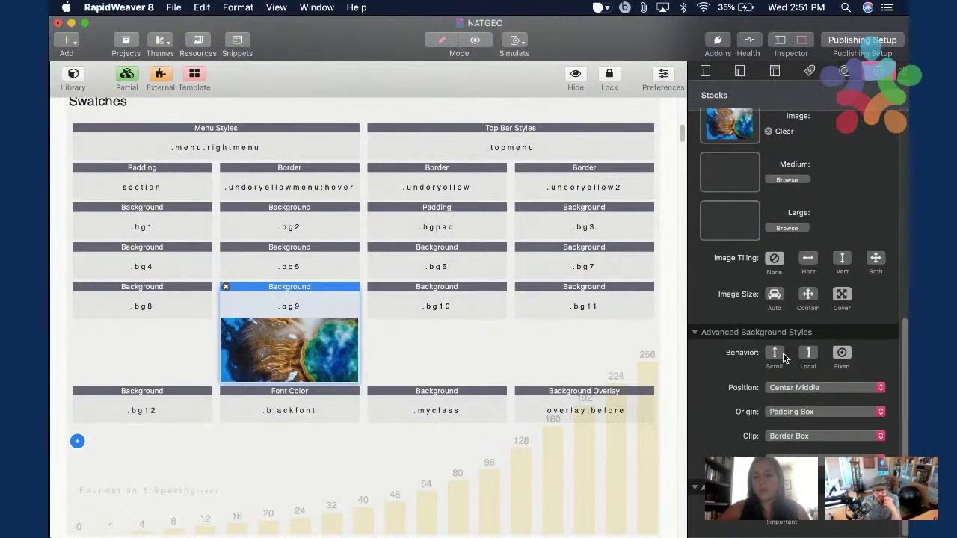
click(847, 359)
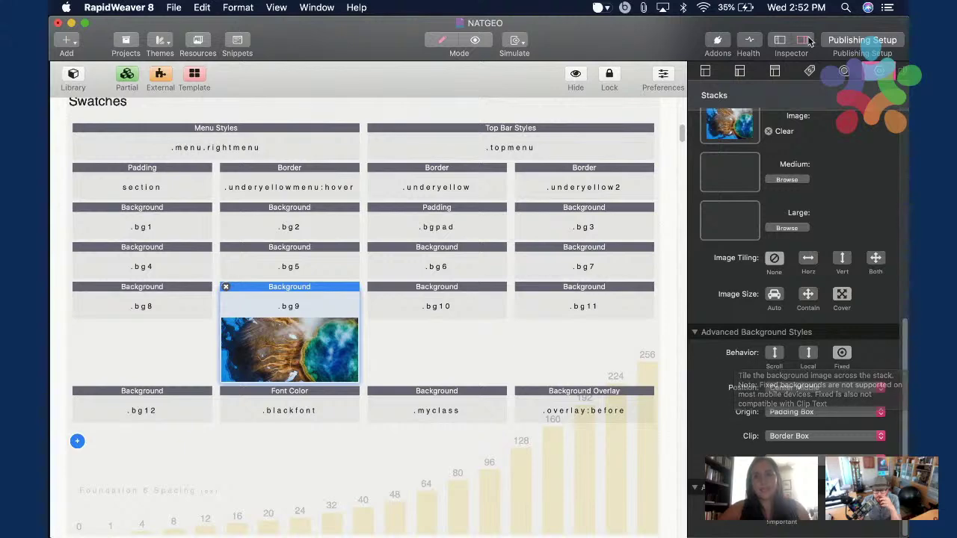
key(super+alt+i)
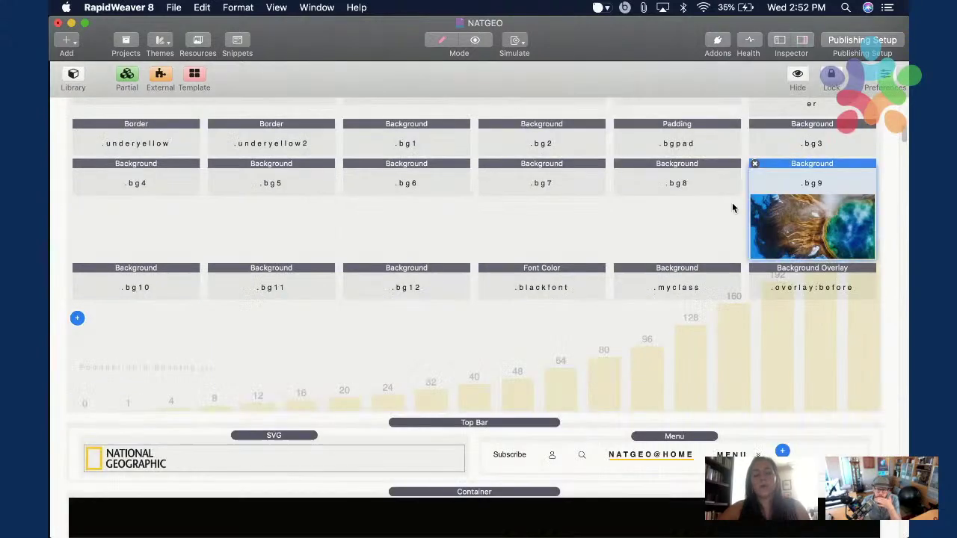
Preview the page and examine how the TRAVEL section's fixed background behaves behind LATEST STORIES and the story cards.
key(super+shift+p)
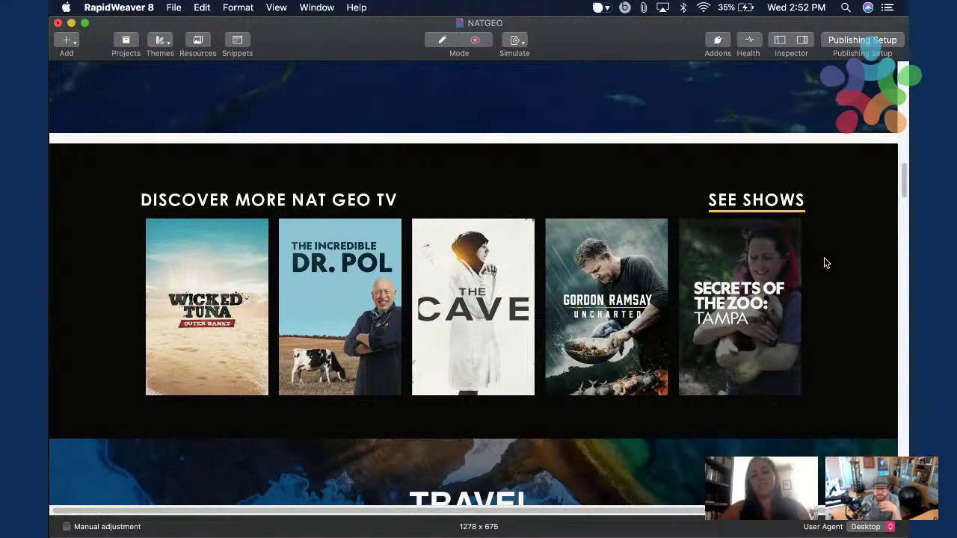
scroll(825, 262, down, 10)
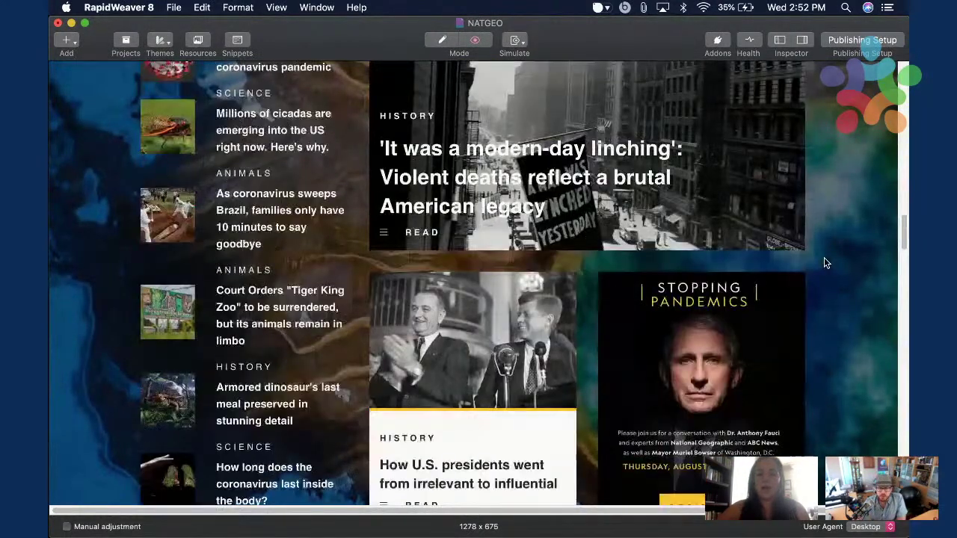
scroll(823, 258, down, 3)
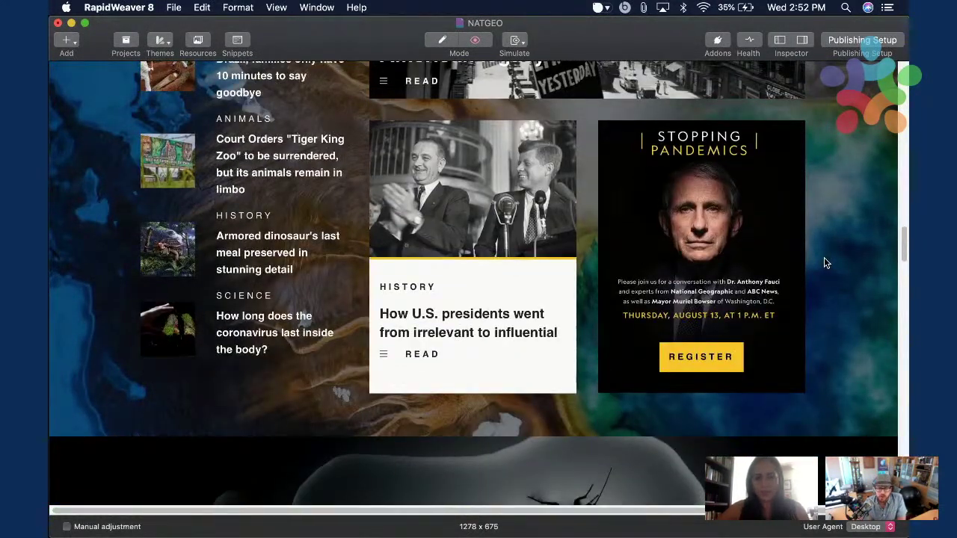
scroll(825, 263, up, 9)
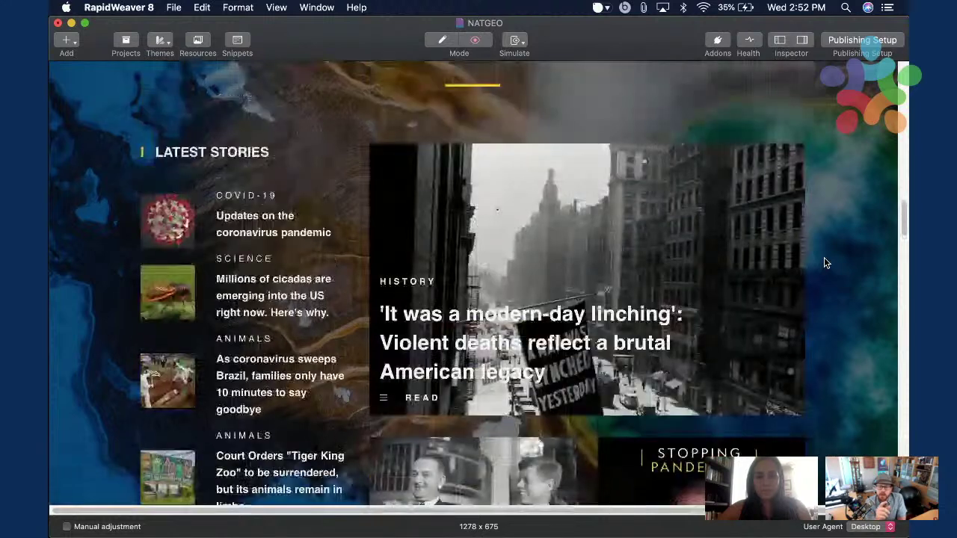
scroll(826, 263, up, 2)
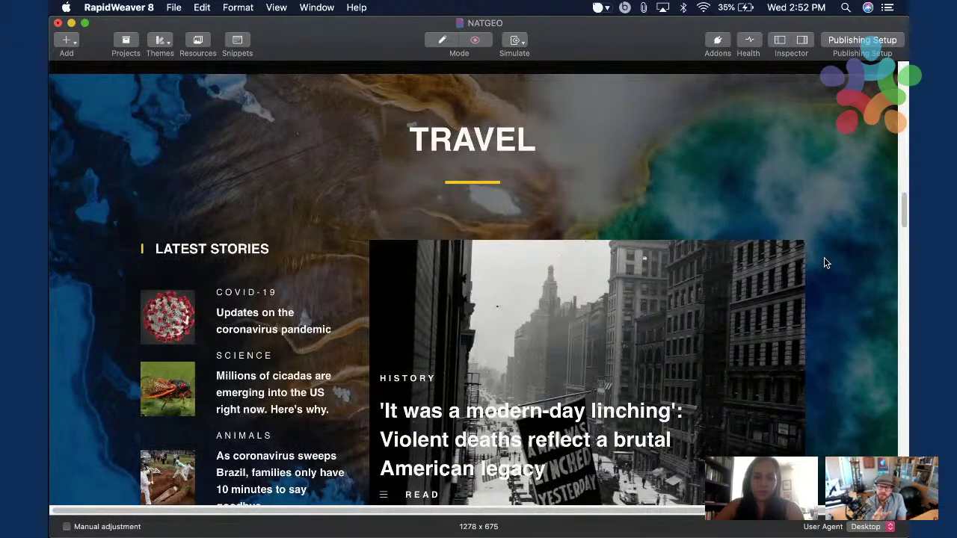
scroll(840, 239, up, 4)
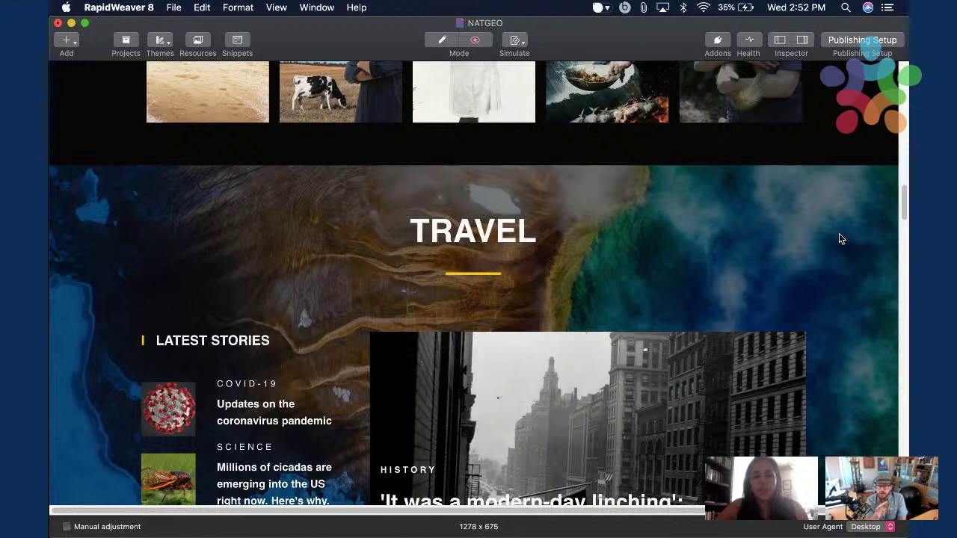
scroll(840, 238, down, 1)
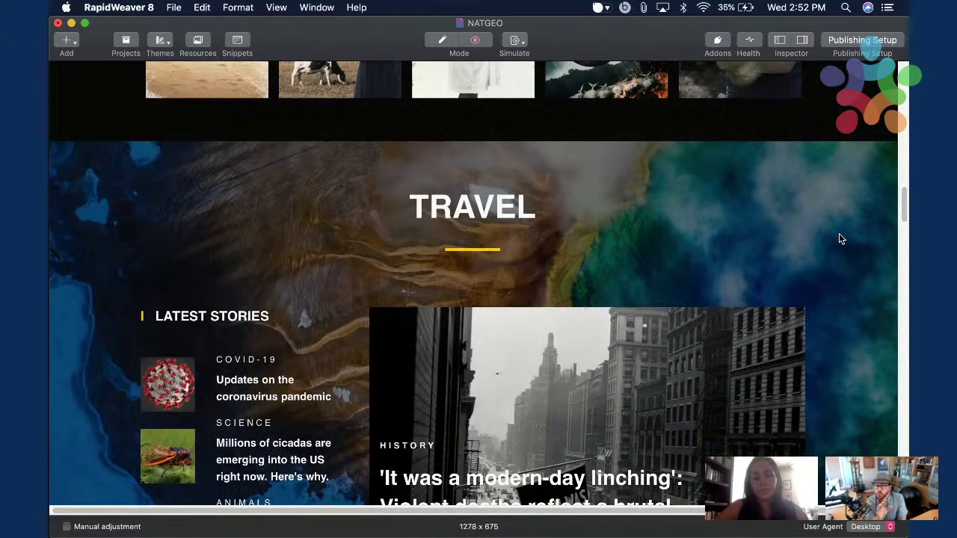
scroll(839, 237, down, 3)
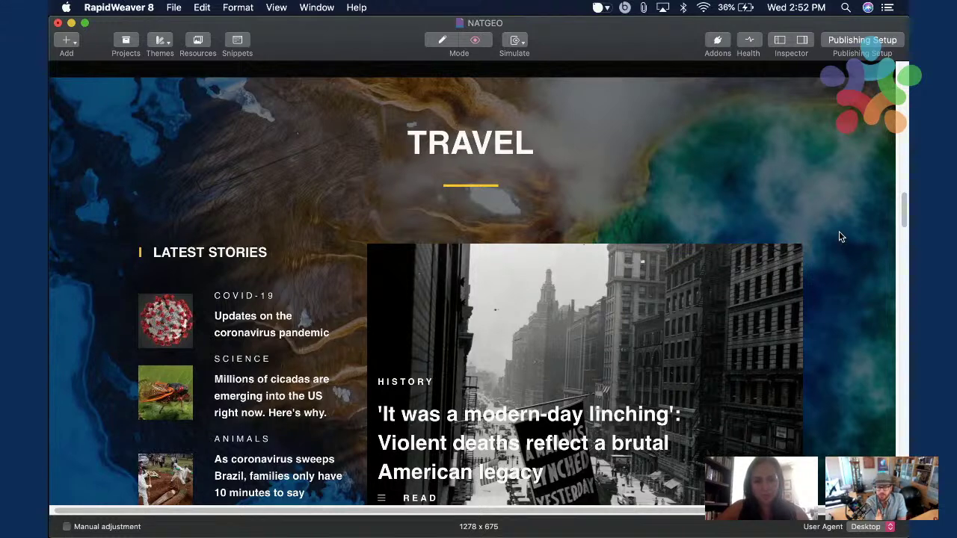
scroll(839, 236, down, 2)
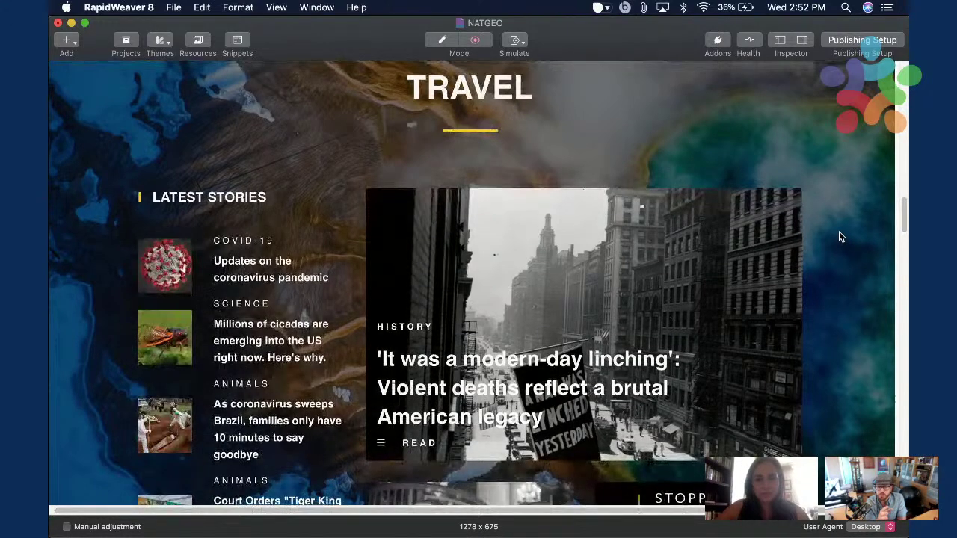
scroll(838, 237, down, 3)
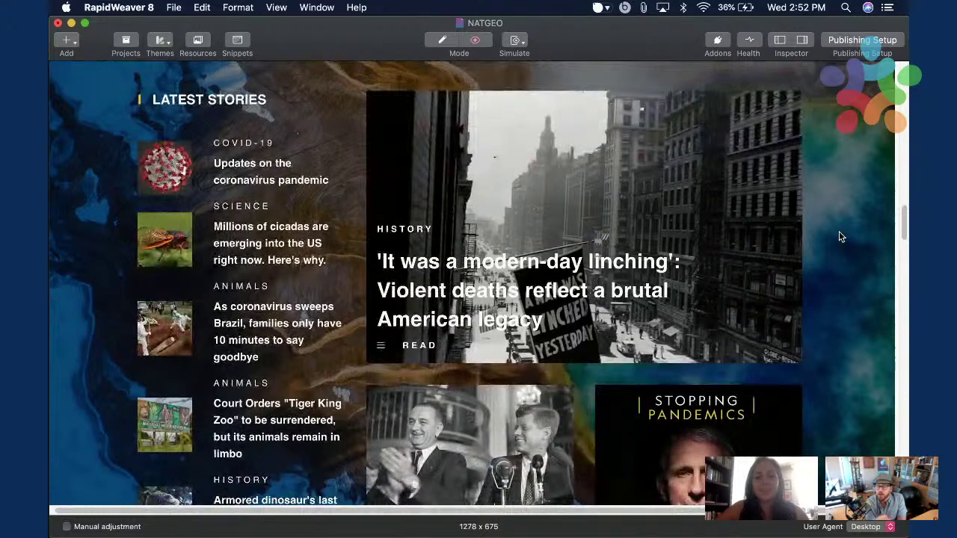
scroll(839, 237, down, 7)
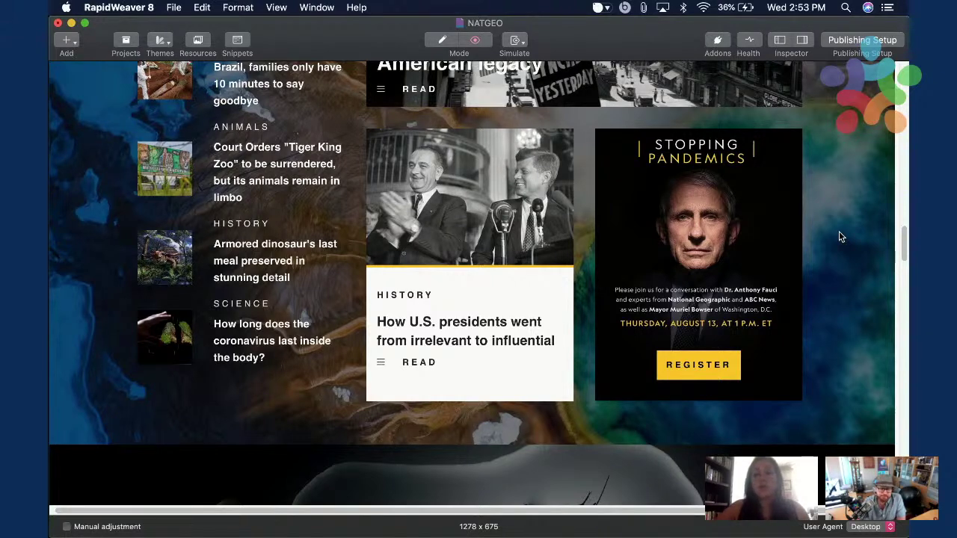
scroll(839, 237, up, 6)
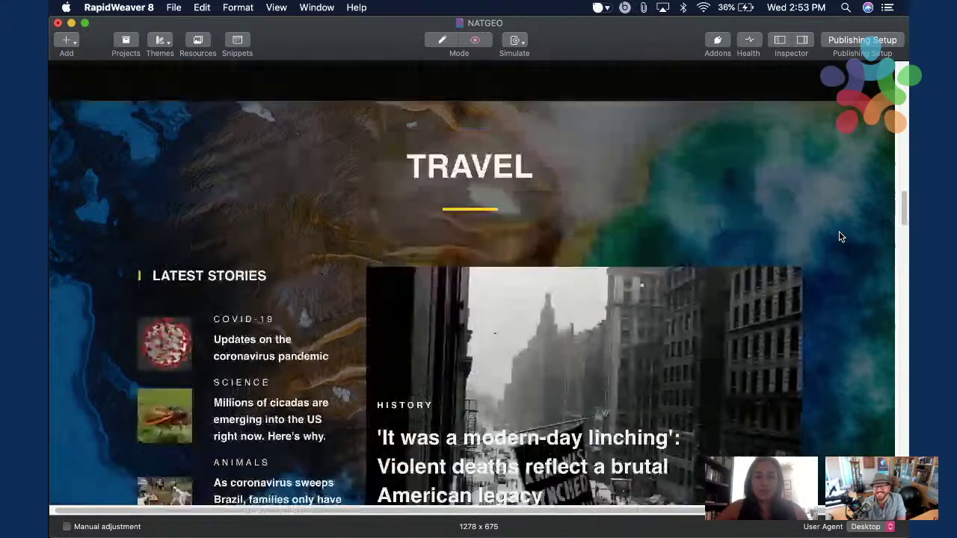
Examine the SHARKFEST 2020 video section and the transition from the story cards above it in the preview.
scroll(839, 237, up, 8)
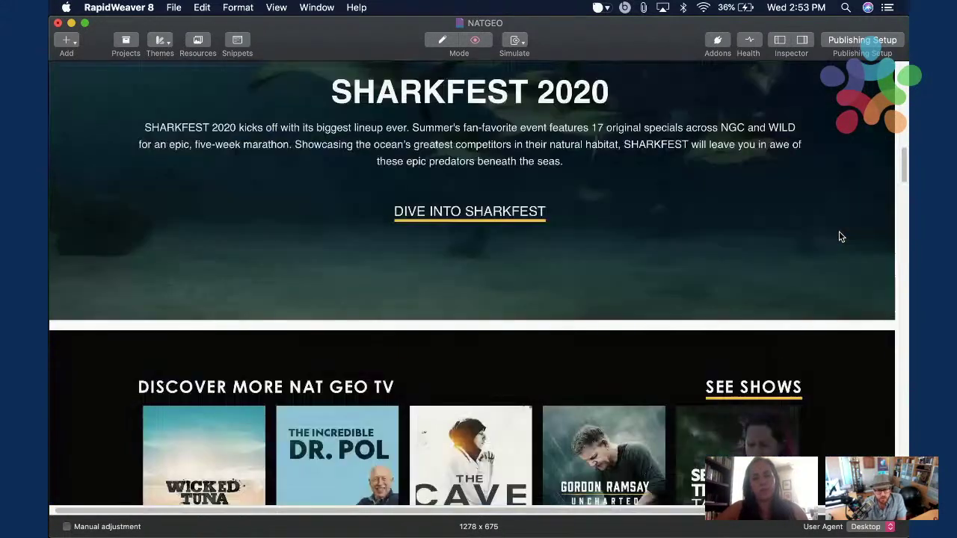
scroll(838, 236, up, 3)
scroll(838, 237, down, 2)
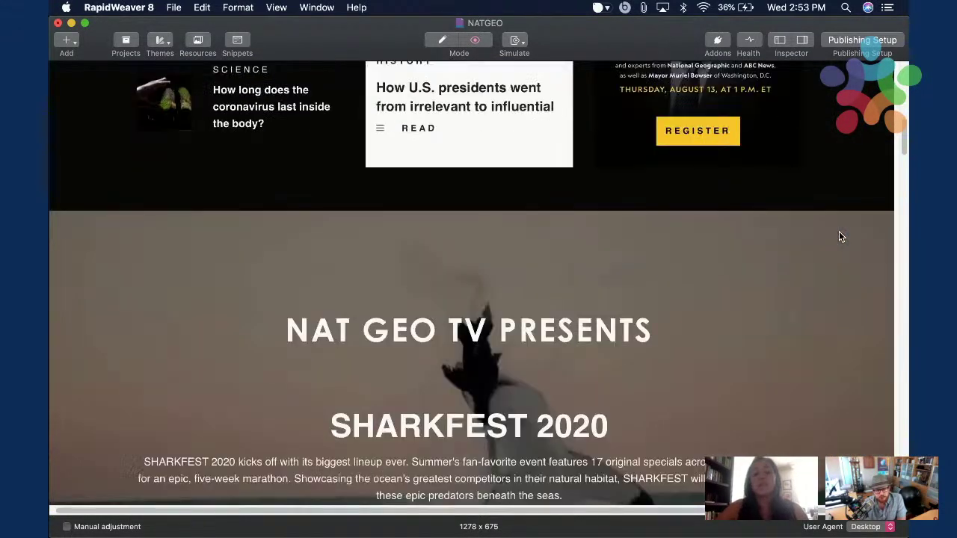
scroll(838, 236, down, 1)
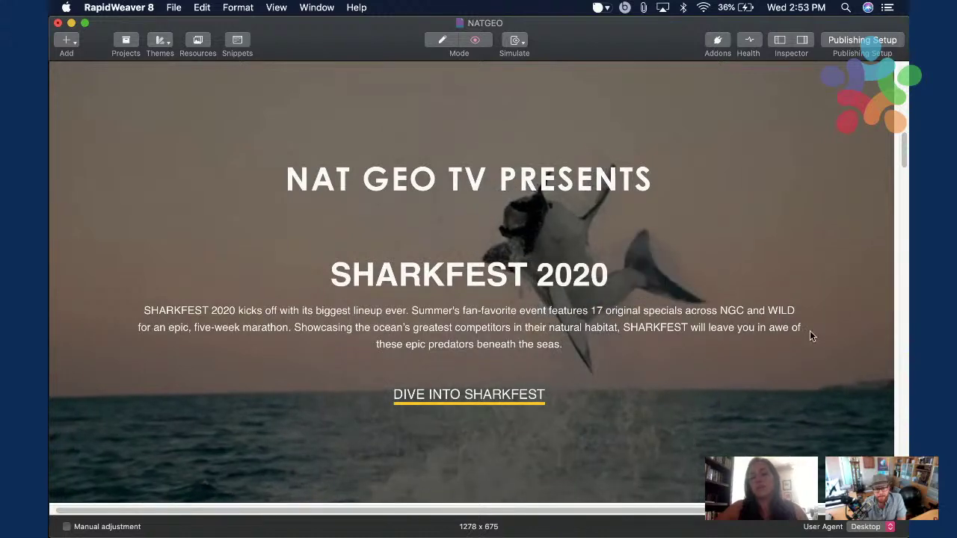
scroll(828, 258, down, 2)
scroll(828, 258, up, 3)
scroll(828, 258, down, 2)
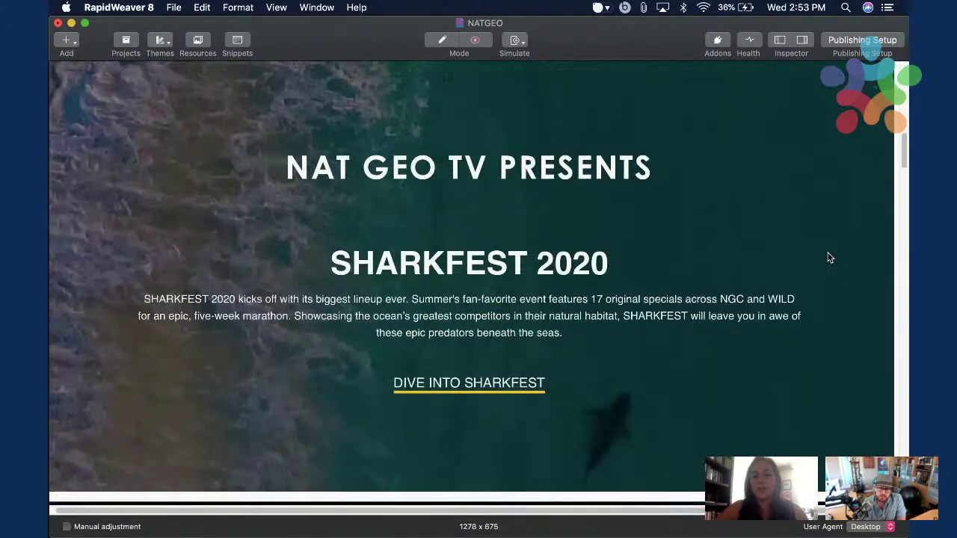
scroll(828, 258, up, 1)
scroll(828, 258, down, 1)
scroll(828, 258, down, 2)
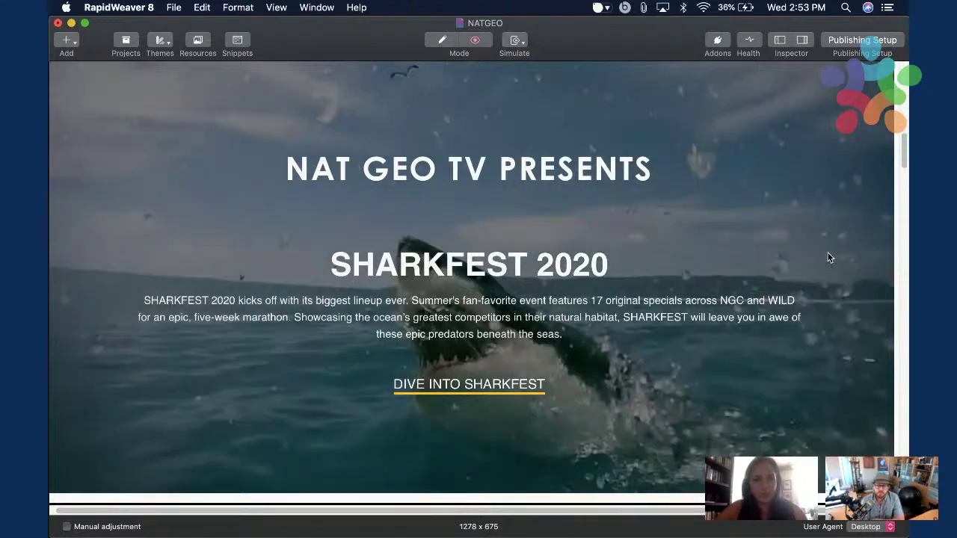
scroll(828, 258, up, 8)
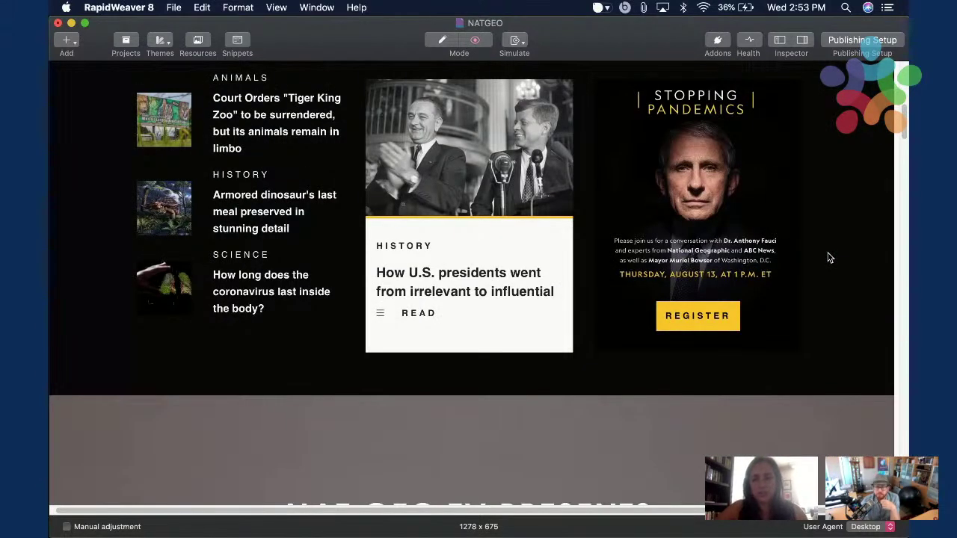
scroll(828, 258, up, 4)
scroll(828, 258, down, 15)
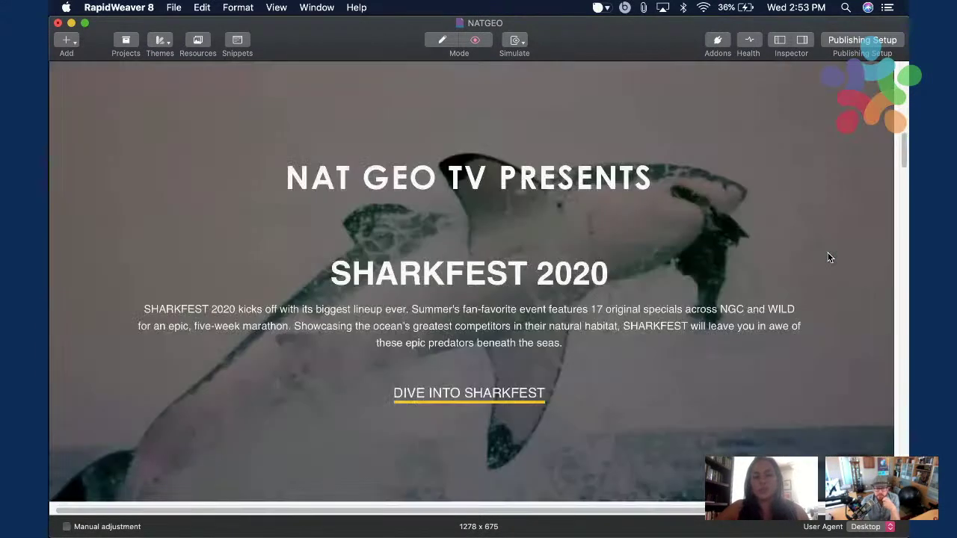
Return to edit mode and select the outer Container of the OVERHEARD AT NATIONAL GEOGRAPHIC section below TRAVEL.
scroll(826, 257, down, 7)
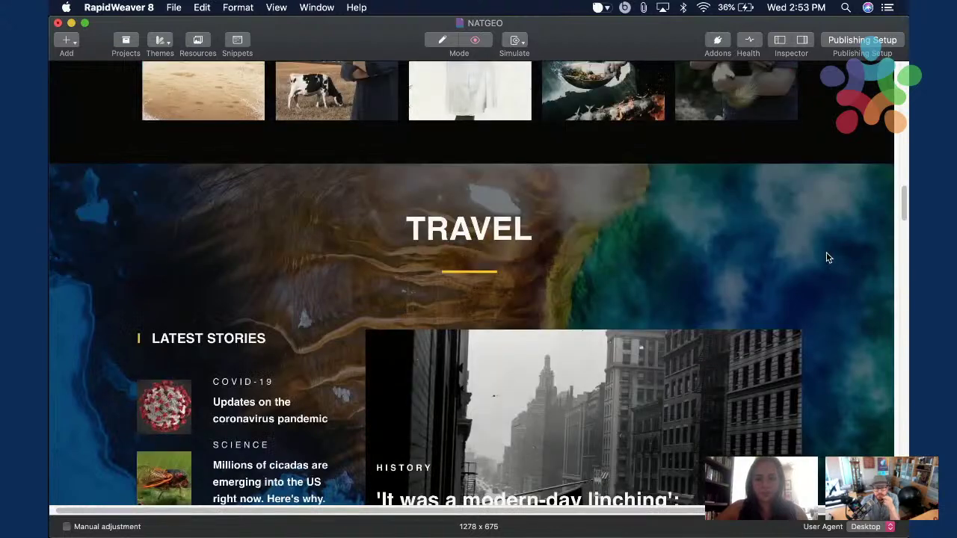
scroll(823, 269, down, 1)
scroll(819, 273, down, 10)
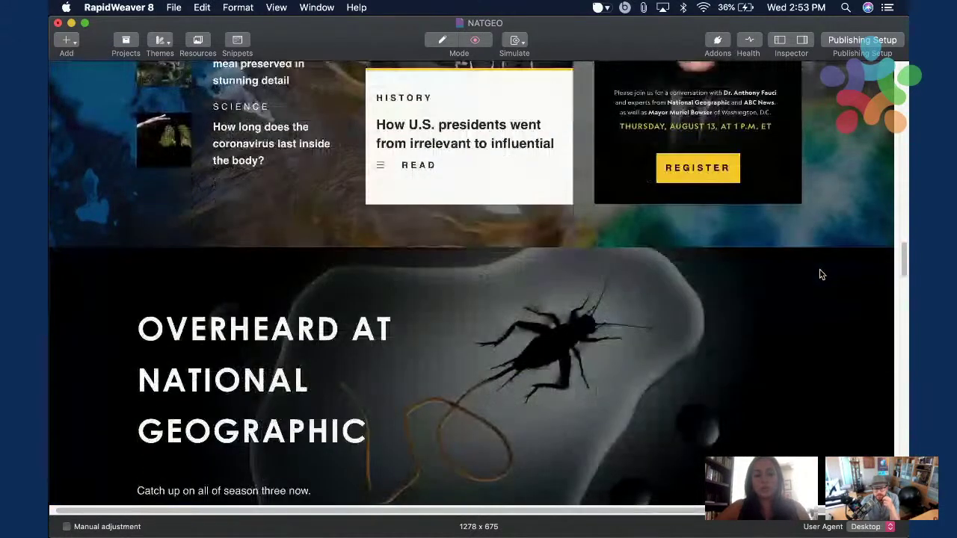
key(super+r)
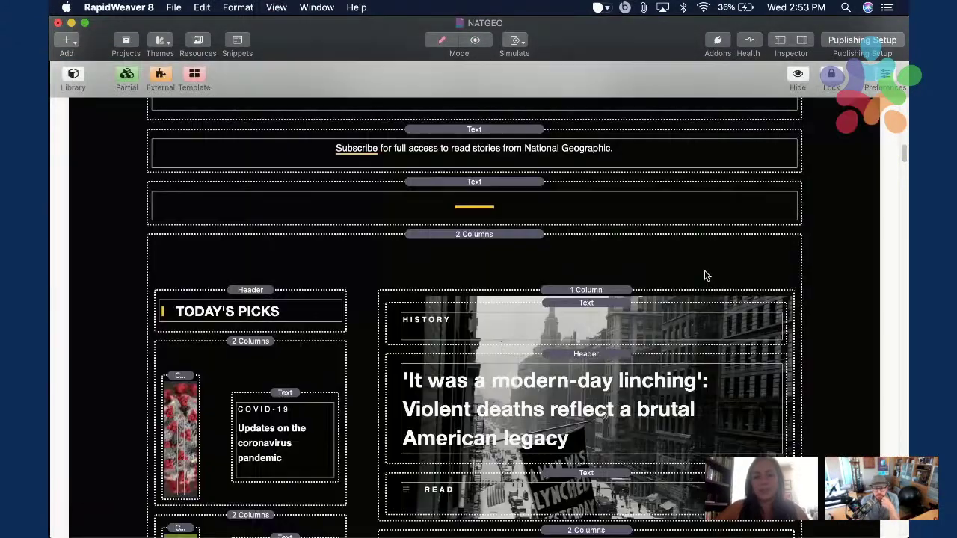
scroll(704, 275, down, 15)
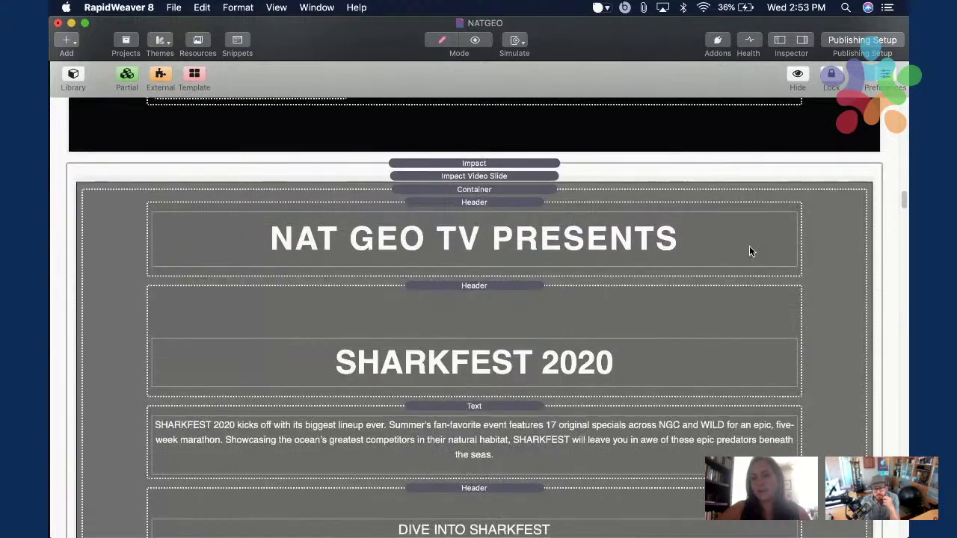
scroll(835, 233, down, 10)
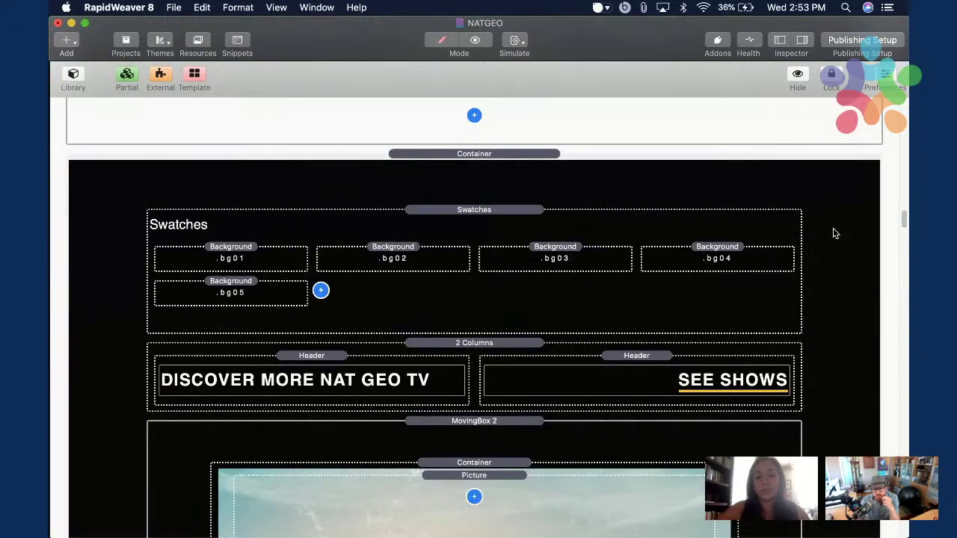
scroll(834, 234, down, 10)
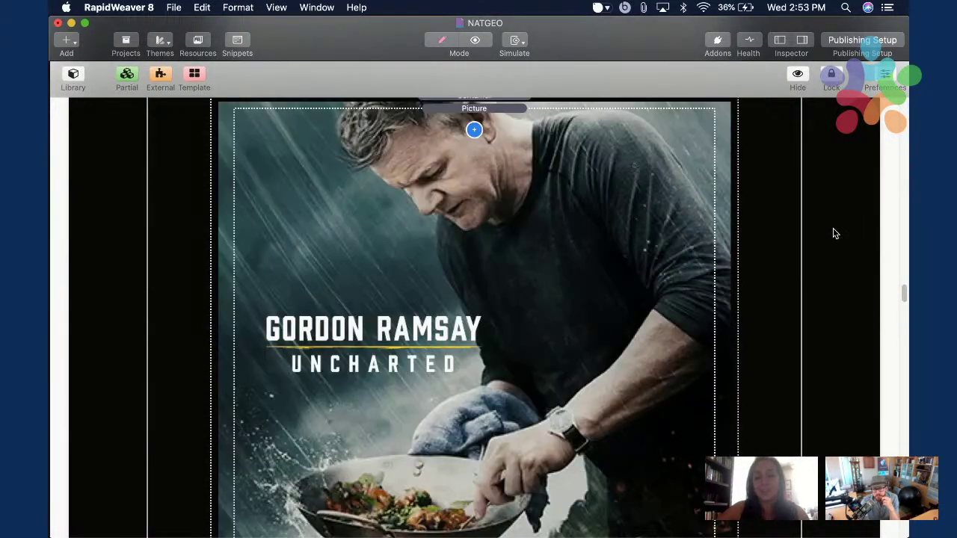
scroll(835, 233, down, 10)
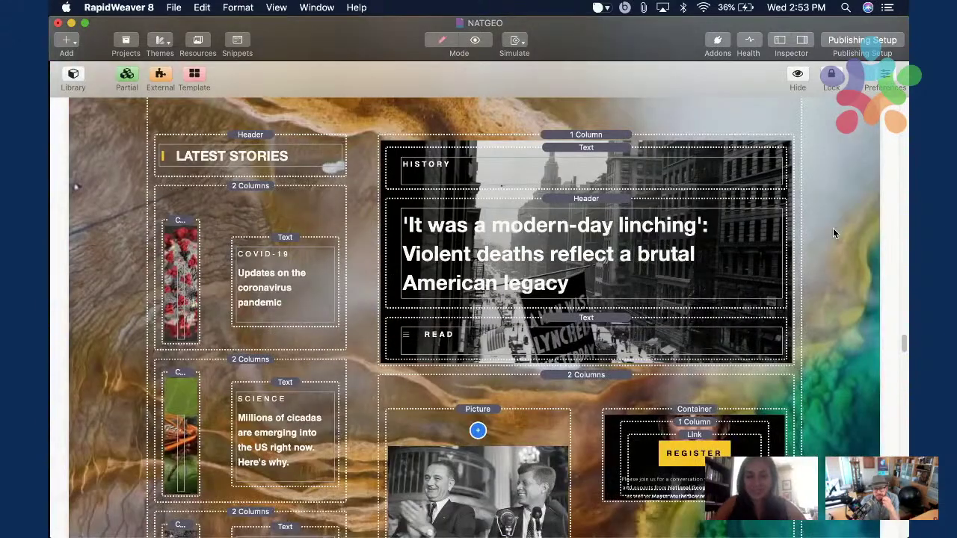
scroll(833, 228, down, 10)
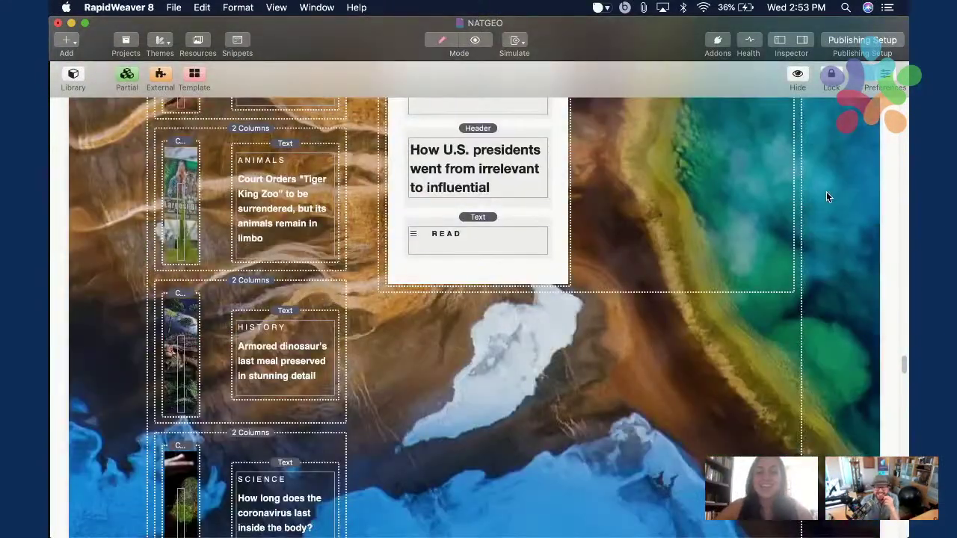
scroll(826, 195, down, 5)
scroll(826, 194, up, 1)
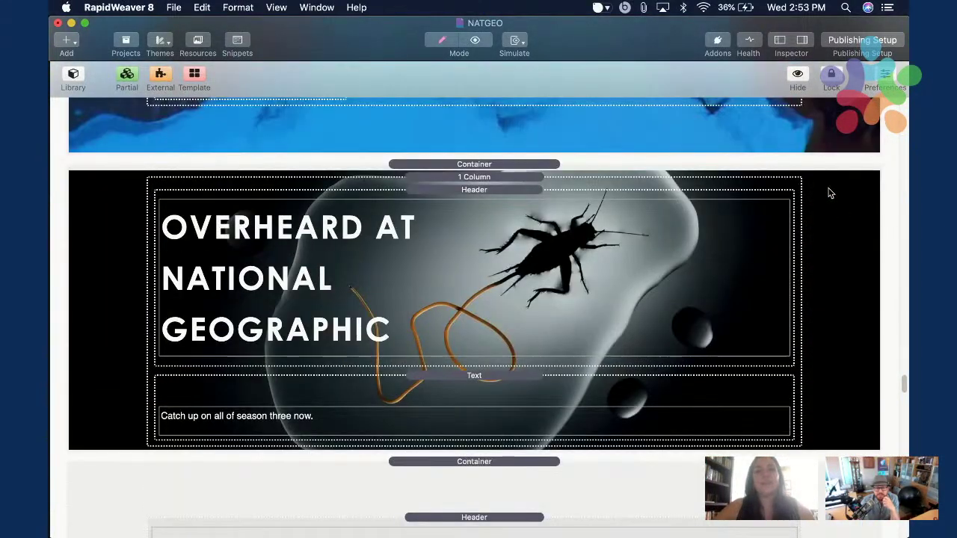
click(474, 164)
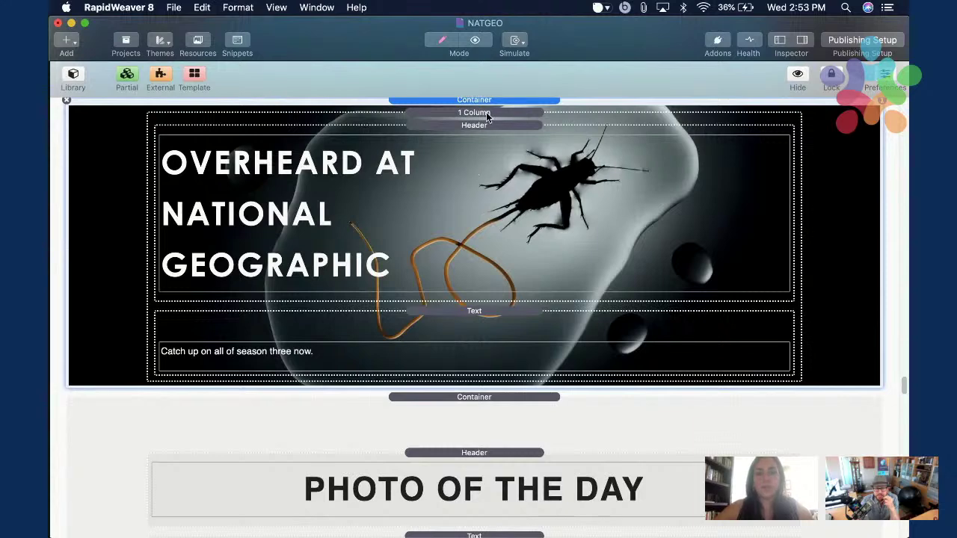
Show the stack settings and inspect those of the OVERHEARD section's 1 Column, Header and Text stacks, including the custom classes.
click(802, 43)
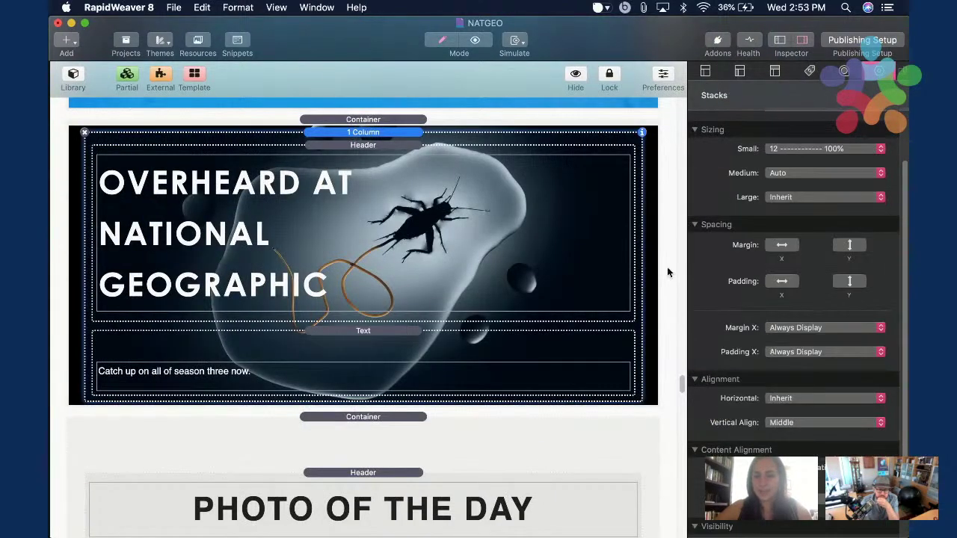
scroll(777, 373, down, 3)
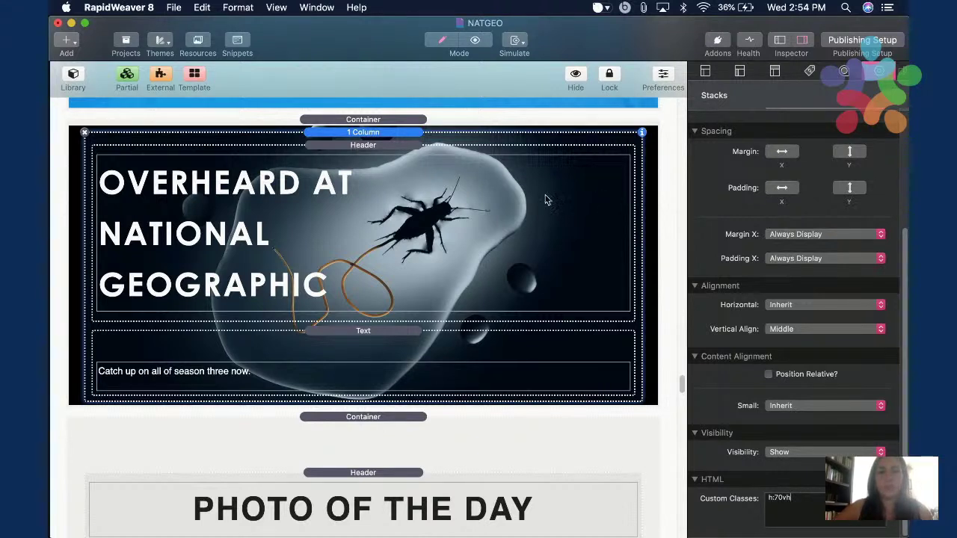
click(314, 224)
click(480, 329)
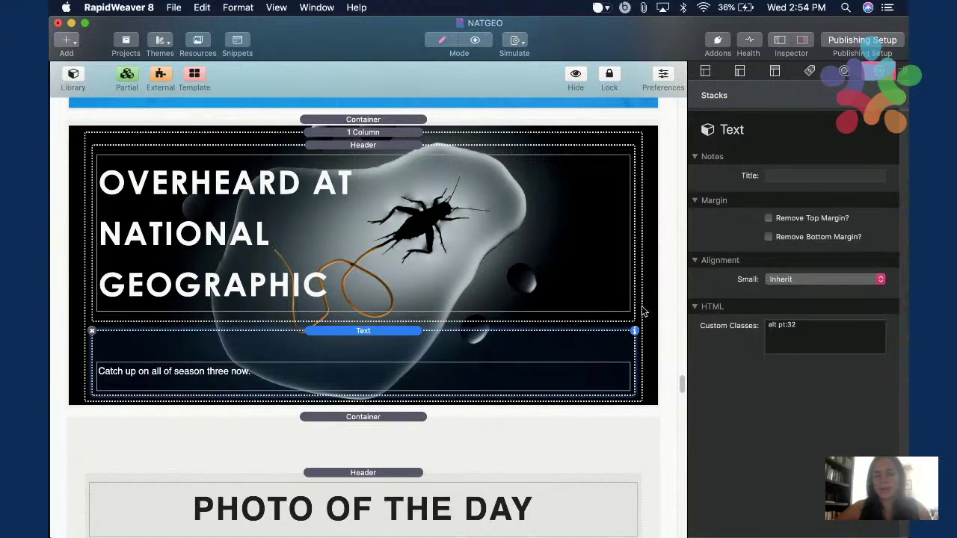
Select the Container around PHOTO OF THE DAY and review its settings and the stacks it holds.
scroll(658, 348, down, 5)
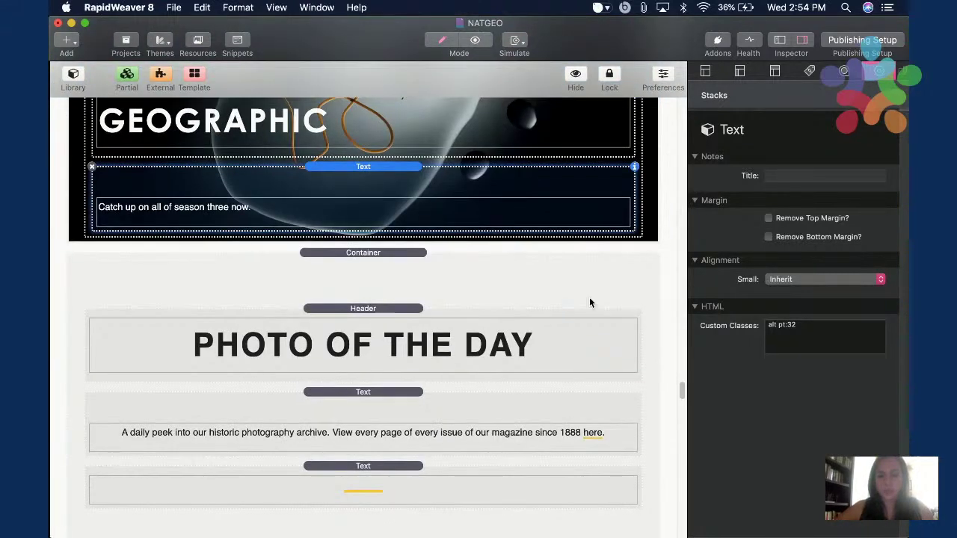
click(589, 302)
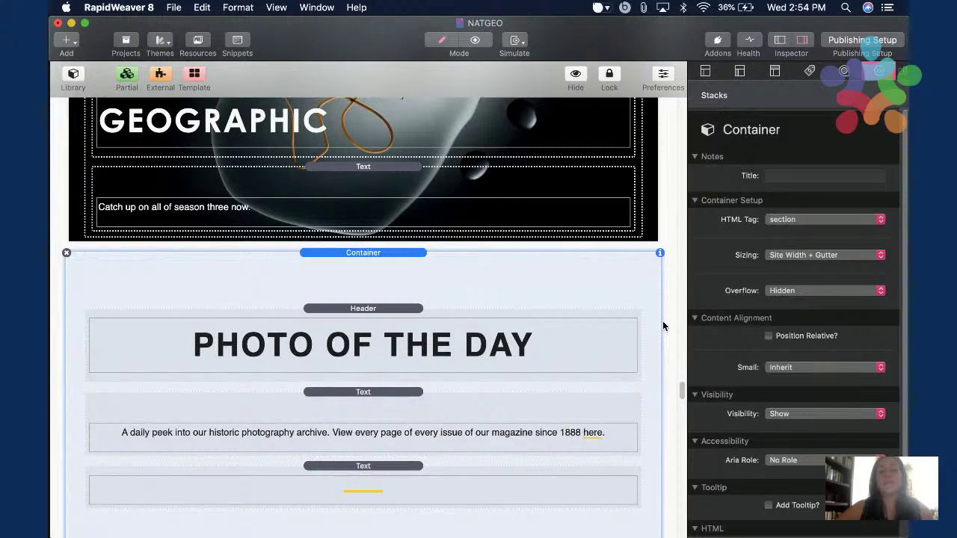
scroll(662, 323, down, 3)
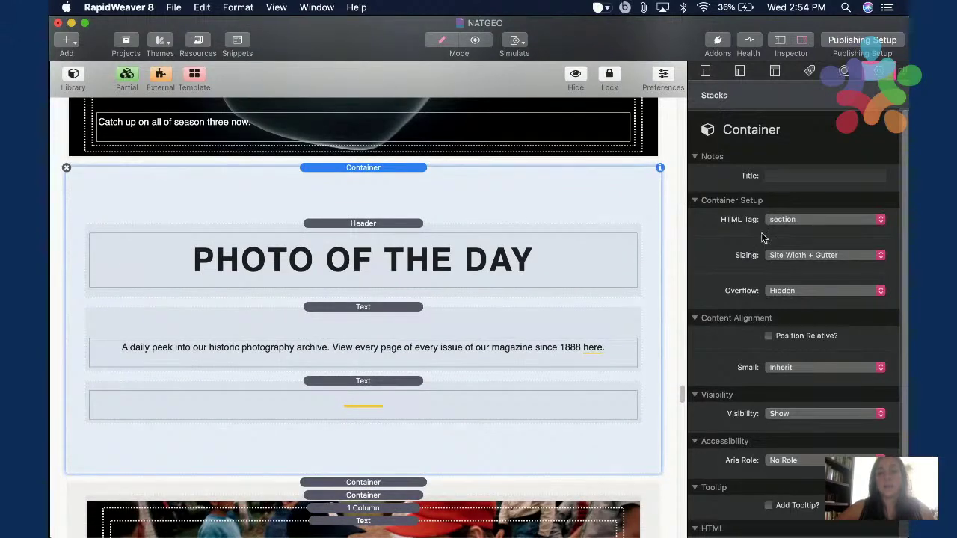
scroll(497, 216, down, 1)
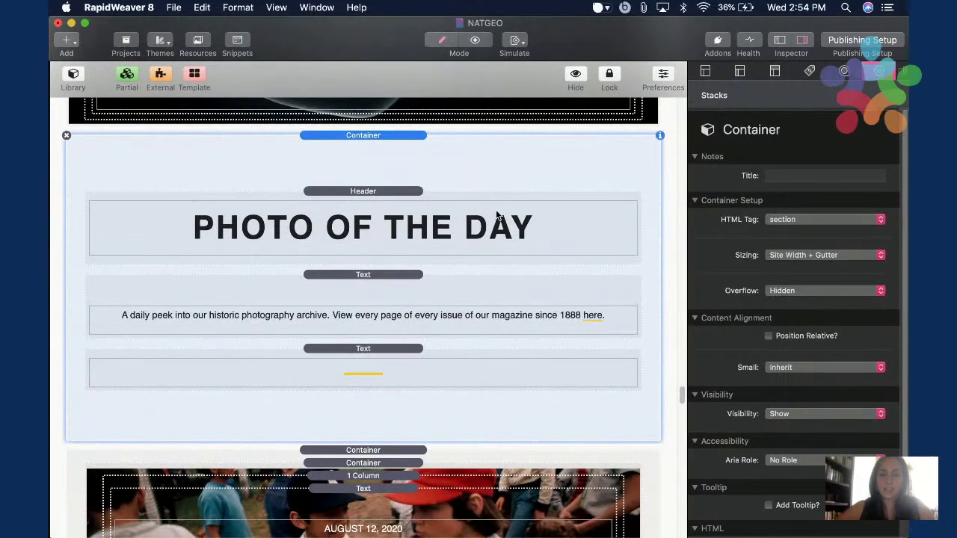
Inspect the settings of the PHOTO OF THE DAY Header, the description Text and the yellow divider Text one by one.
click(364, 221)
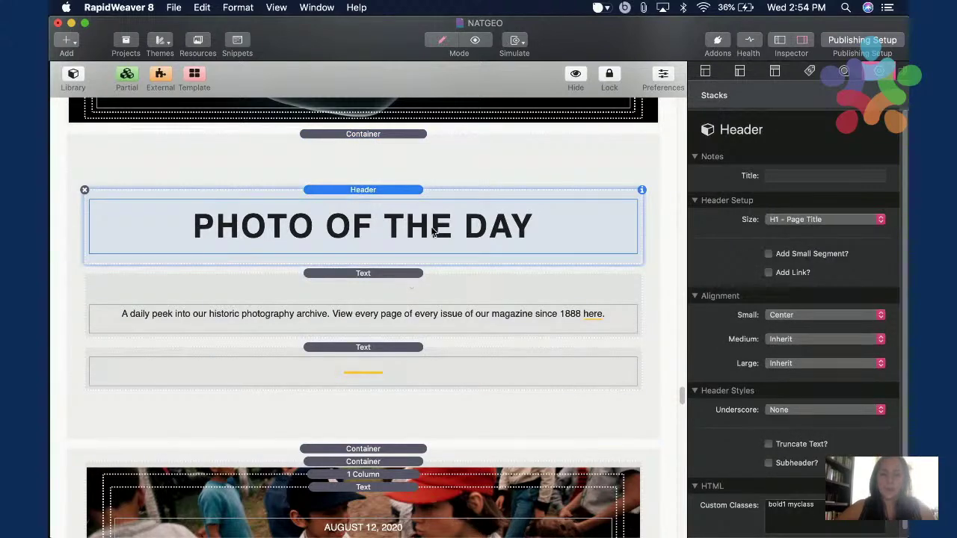
click(412, 290)
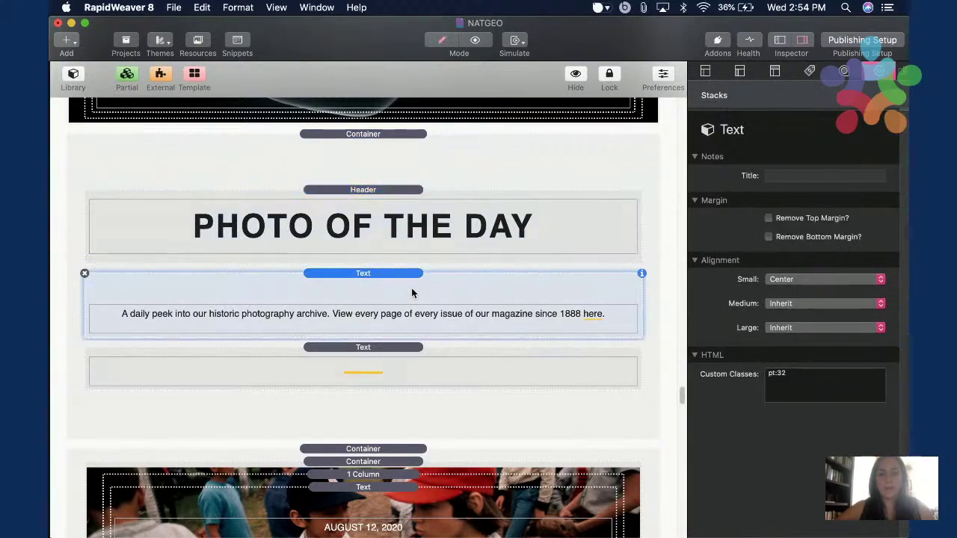
scroll(419, 299, down, 2)
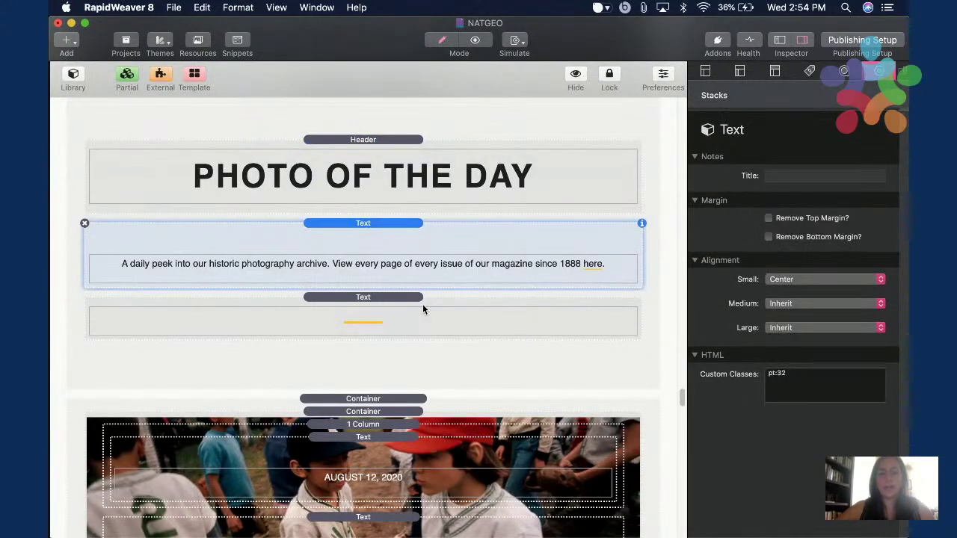
click(346, 325)
scroll(461, 323, down, 2)
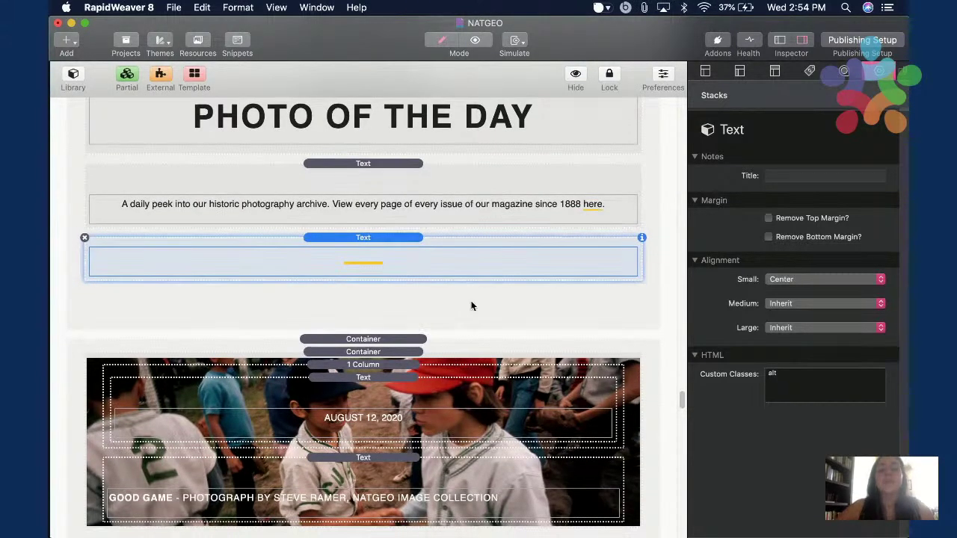
Select the outer Container around the AUGUST 12, 2020 photo to show its settings.
scroll(471, 305, down, 3)
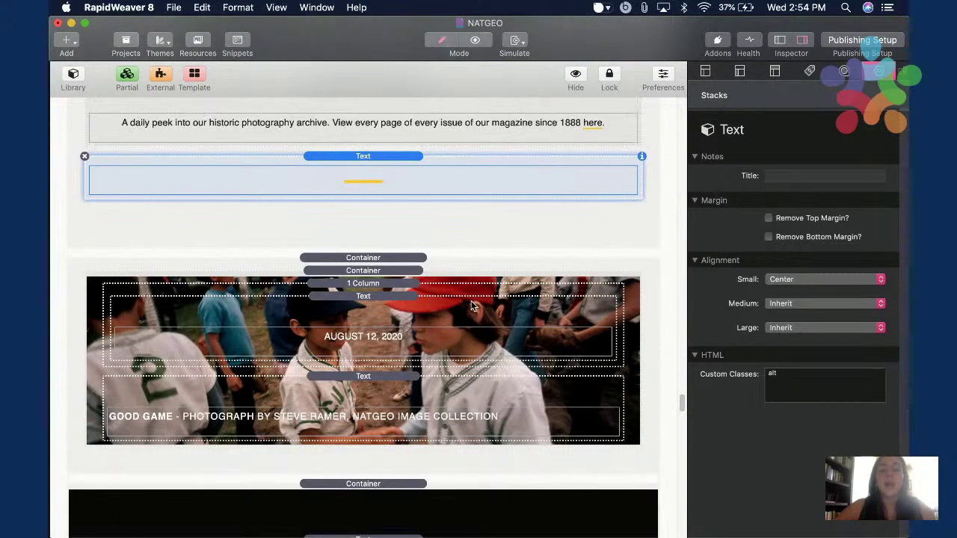
click(440, 259)
scroll(545, 275, down, 3)
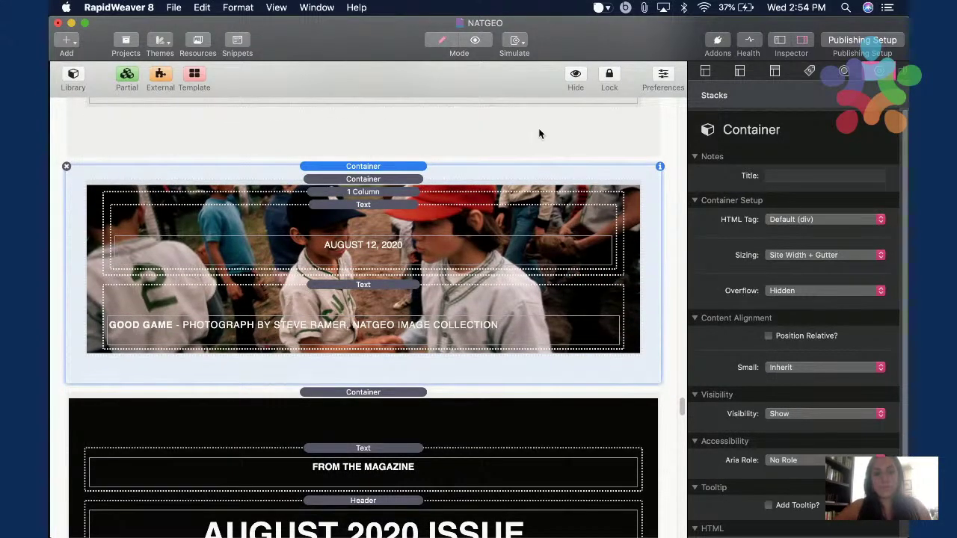
Switch to Chrome, examine the original PHOTO OF THE DAY section on nationalgeographic.com, and return to RapidWeaver.
key(super+Tab)
scroll(744, 210, down, 15)
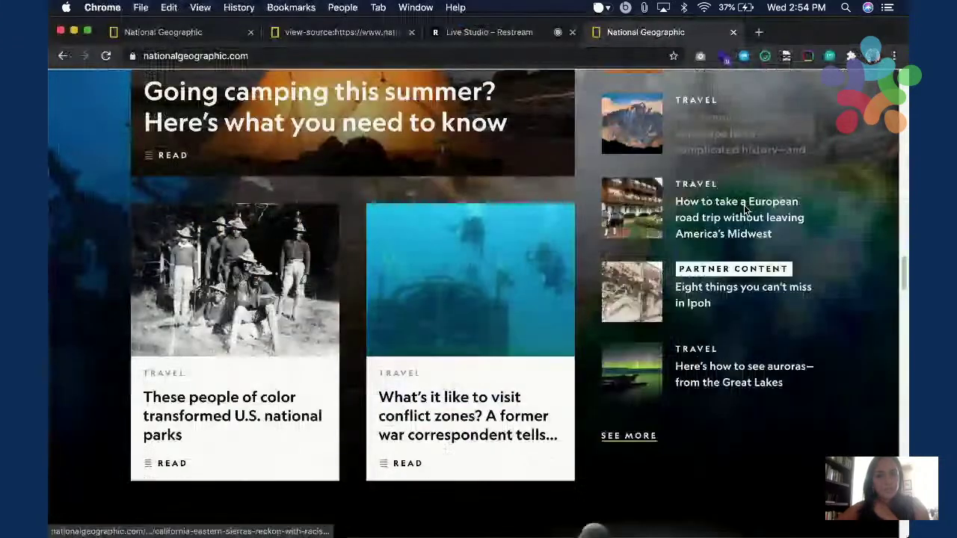
scroll(744, 210, down, 3)
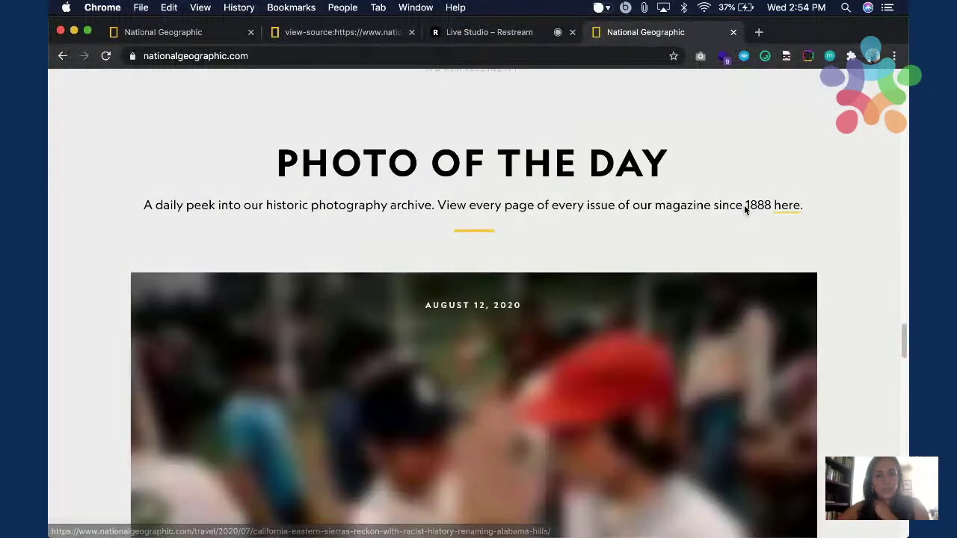
scroll(743, 210, down, 1)
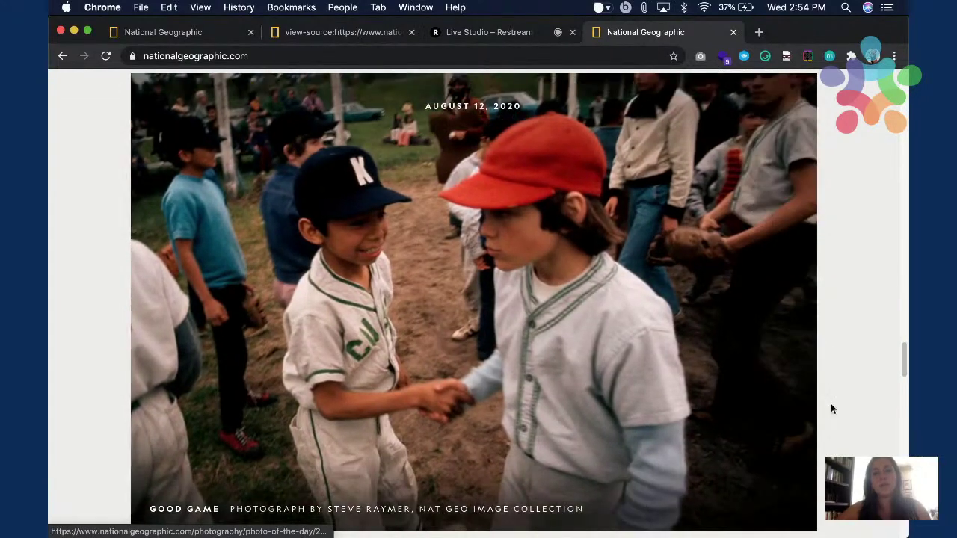
key(super+Tab)
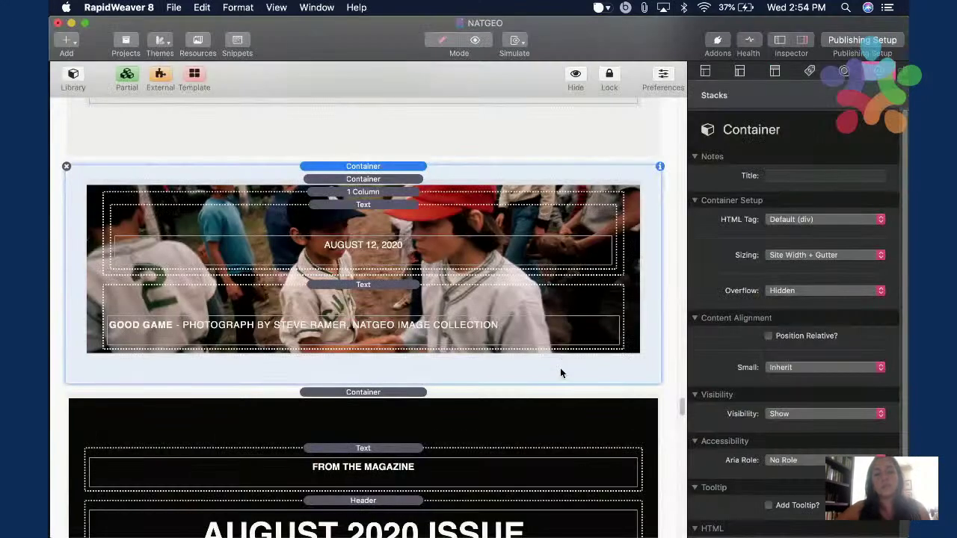
Inspect the photo section's nested Containers and 1 Column, ending at the inner Container's custom classes.
click(400, 187)
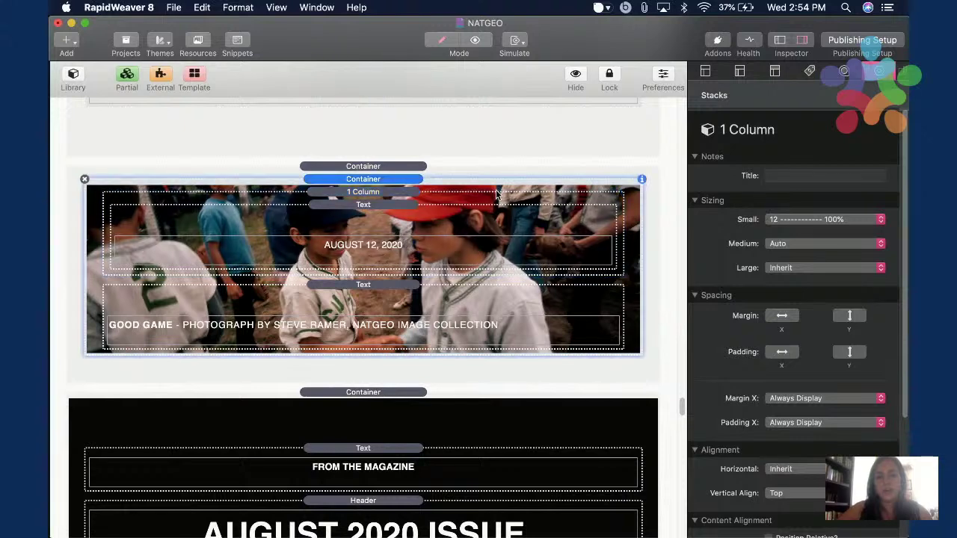
click(405, 193)
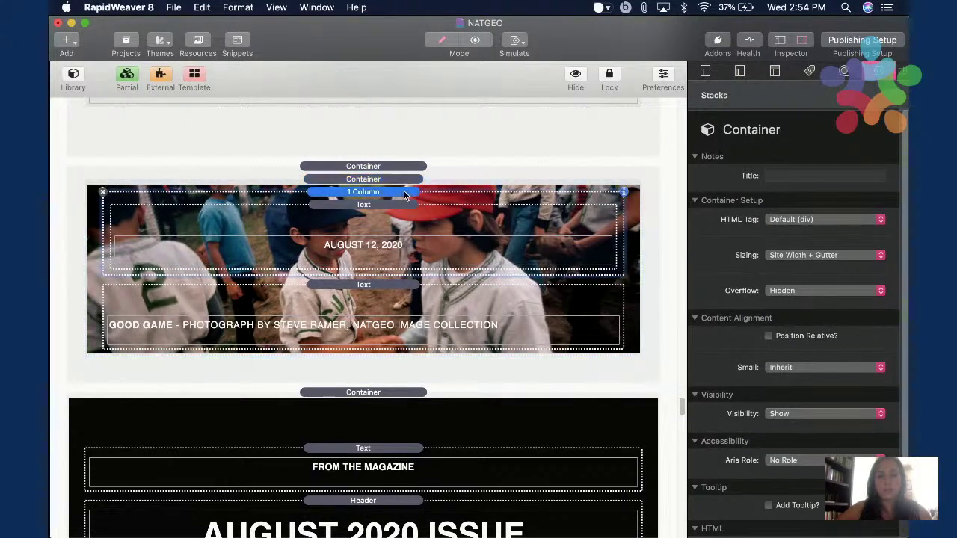
click(400, 177)
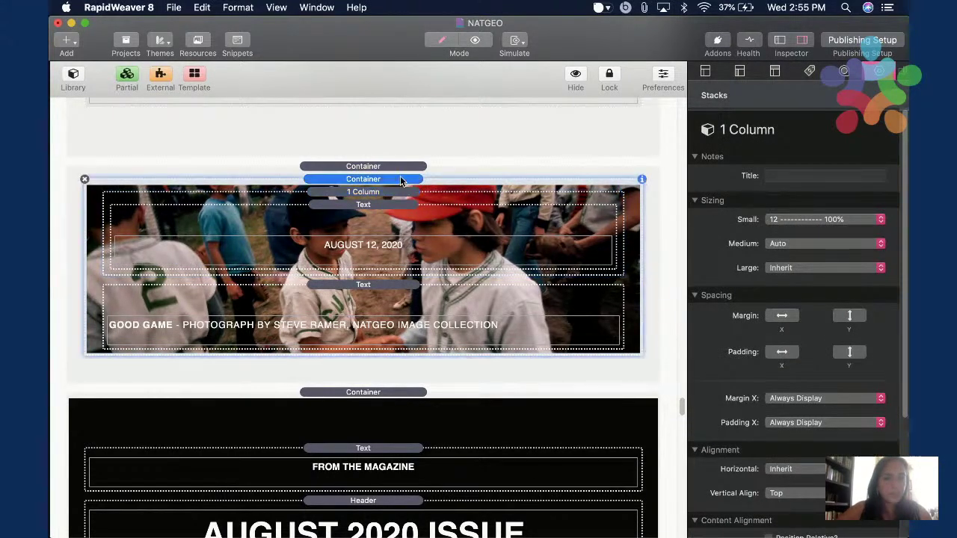
click(395, 166)
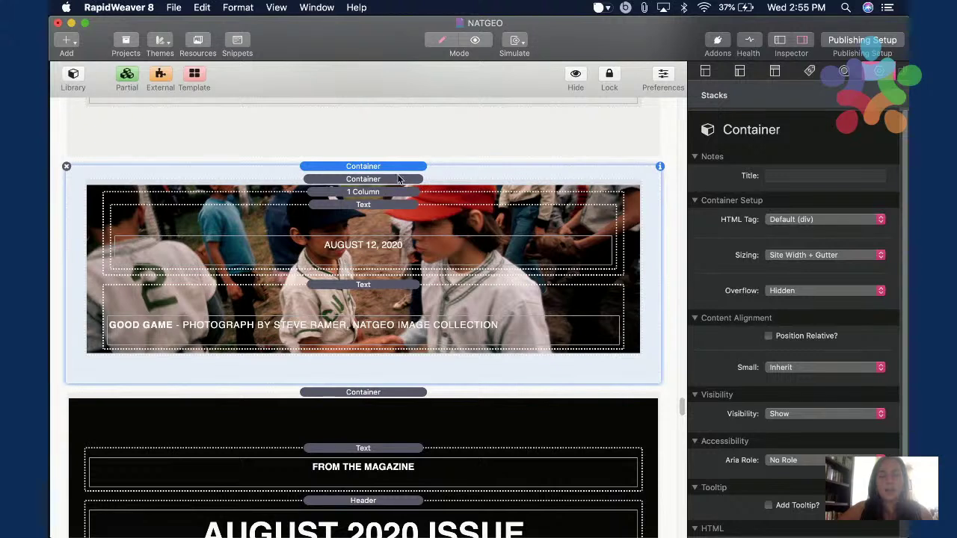
click(407, 179)
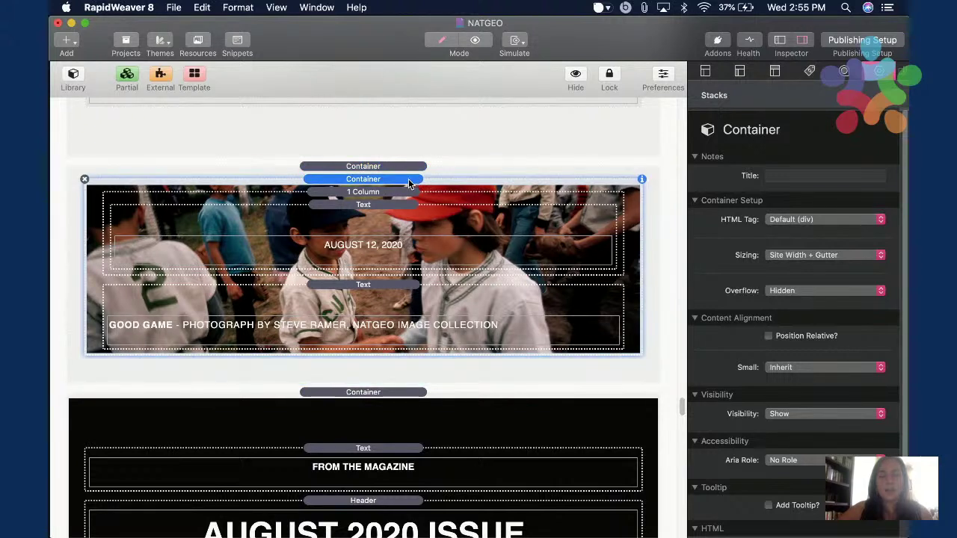
scroll(711, 325, down, 5)
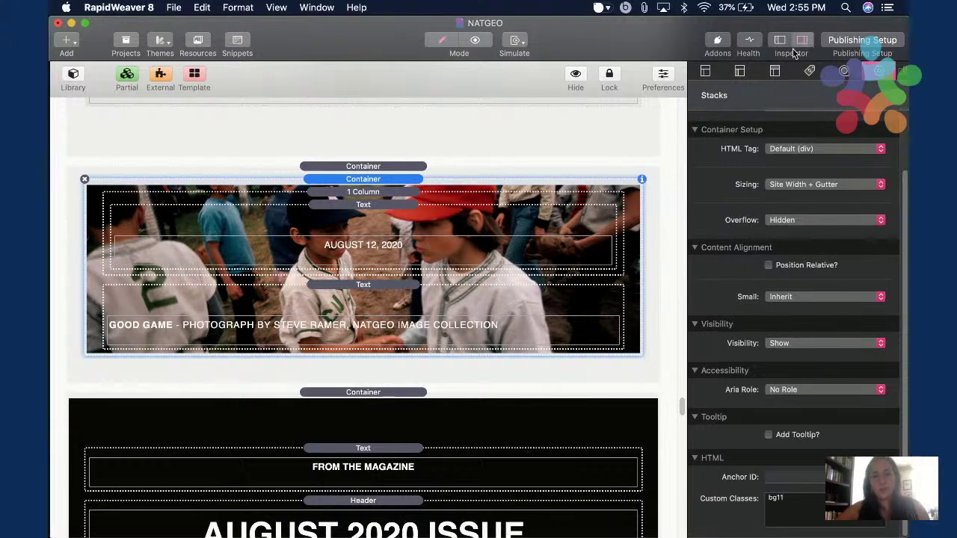
Hide the stack settings, select the photo's outer Container, and review the page sections above it before returning to the photo.
key(super+alt+i)
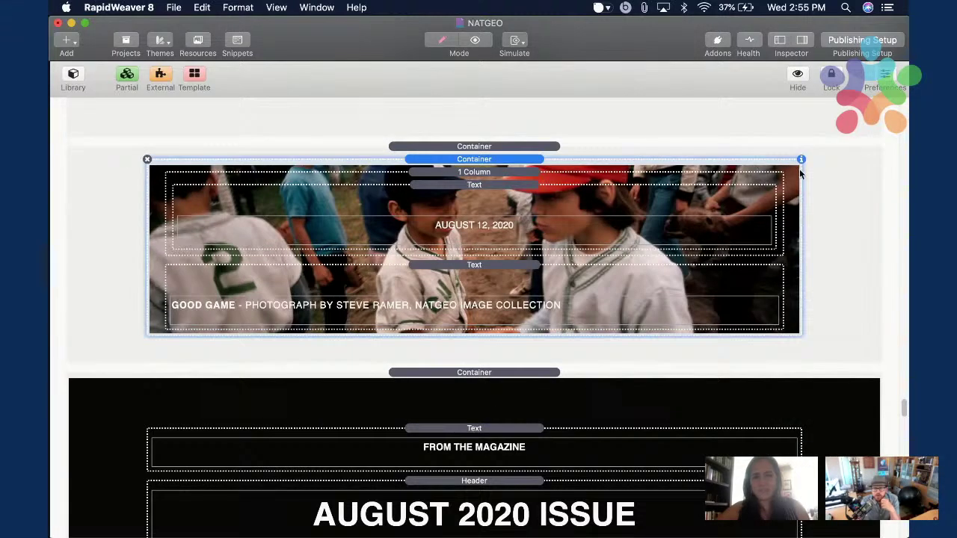
click(506, 144)
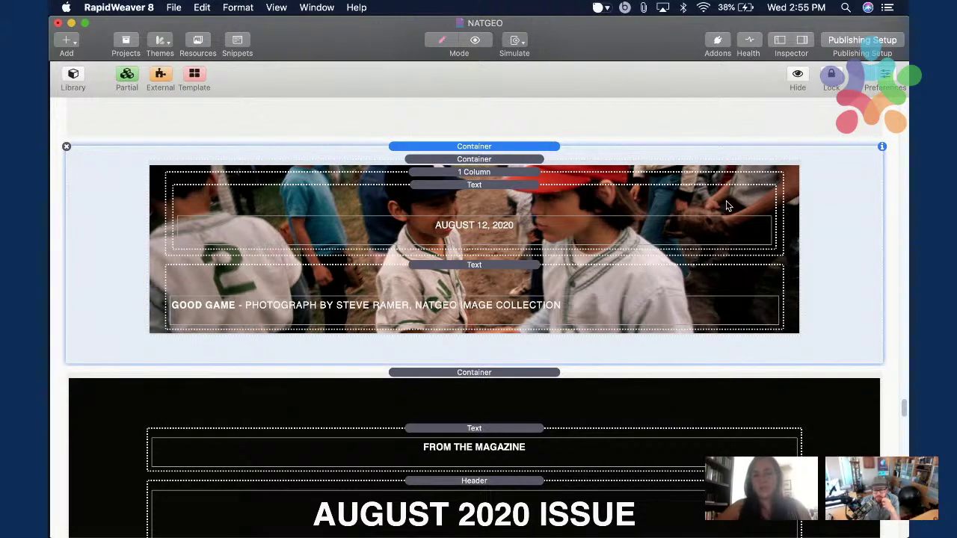
scroll(728, 206, up, 1)
scroll(726, 206, up, 10)
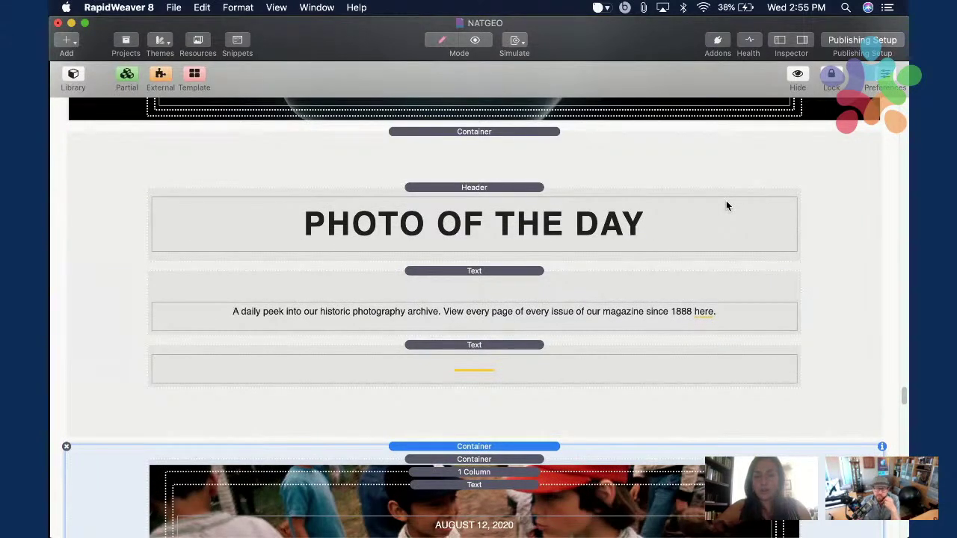
scroll(726, 201, up, 15)
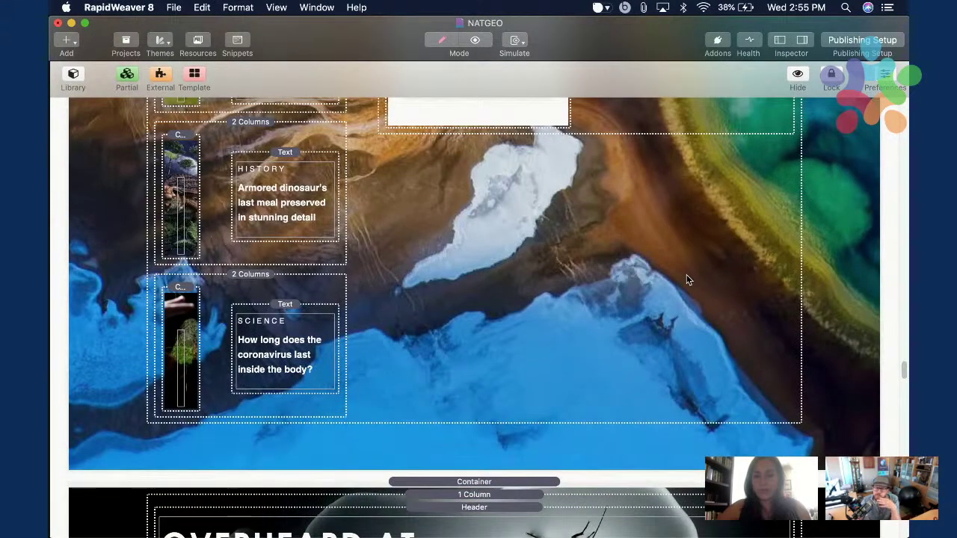
scroll(686, 274, up, 3)
scroll(686, 274, down, 15)
scroll(686, 278, down, 5)
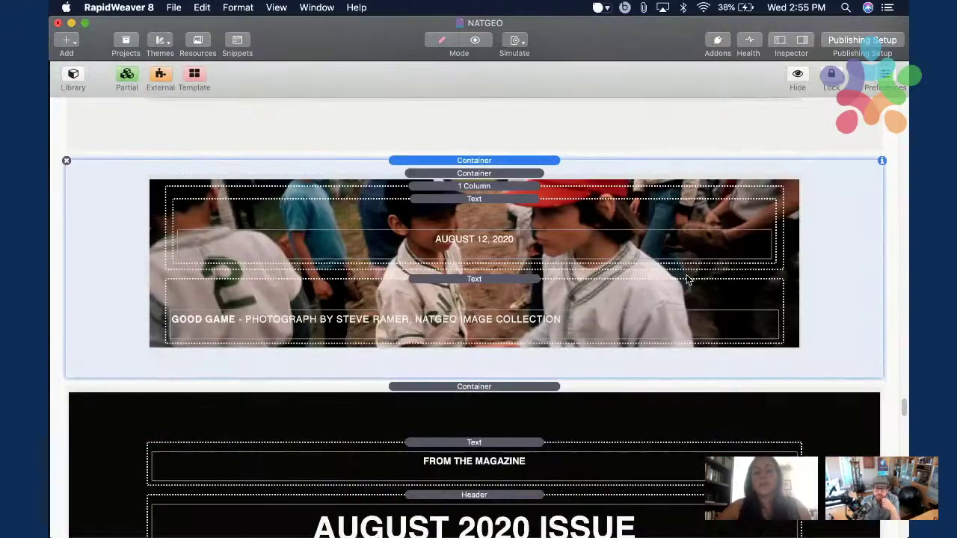
Switch to Chrome to compare the original photo's layout and spacing below the yellow divider, and return to RapidWeaver.
key(super+Tab)
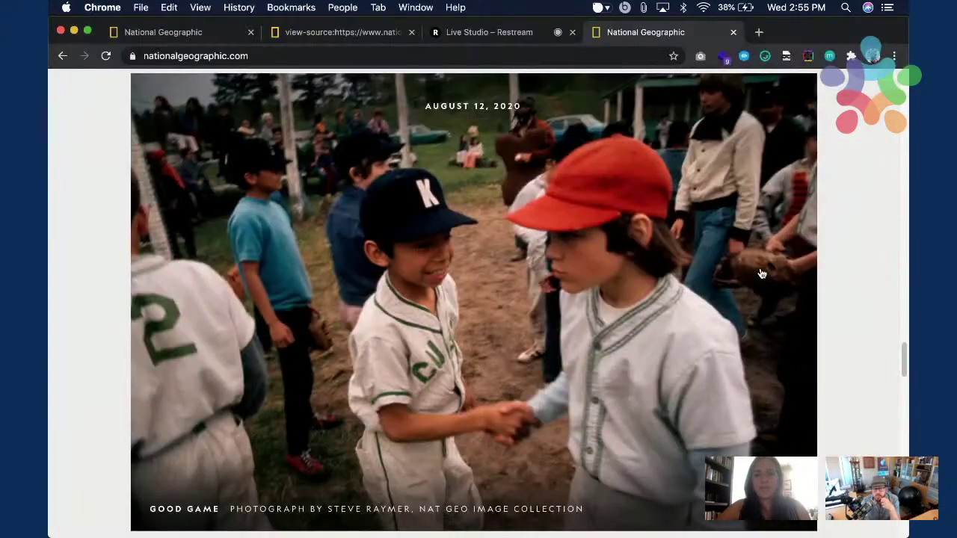
scroll(821, 209, up, 3)
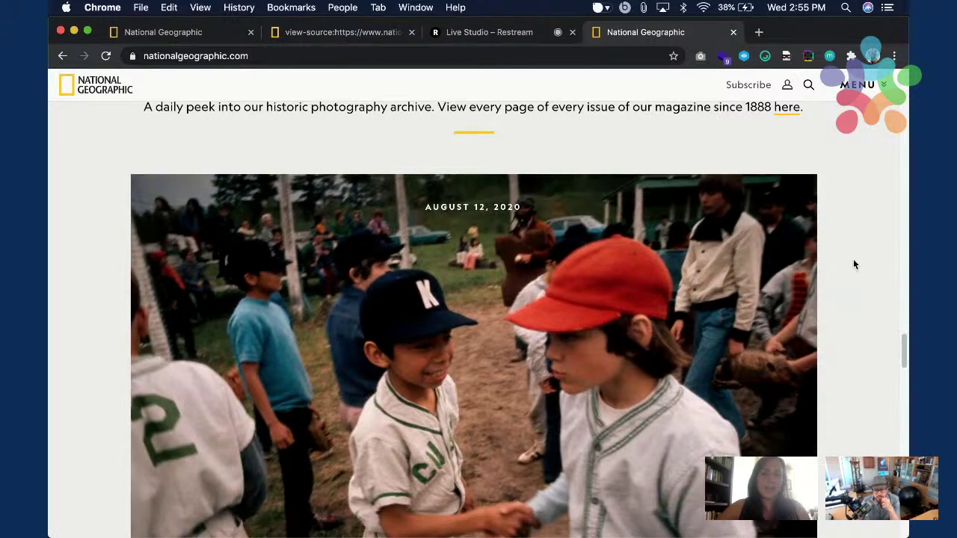
key(super+Tab)
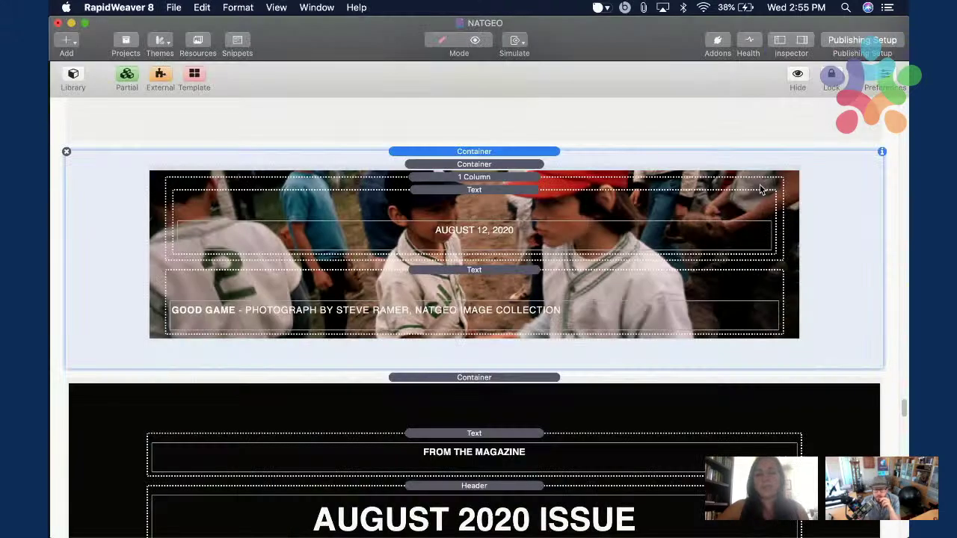
Step through the photo's inner Container and 1 Column to the GOOD GAME caption Text, and show the caption's stack settings.
click(495, 163)
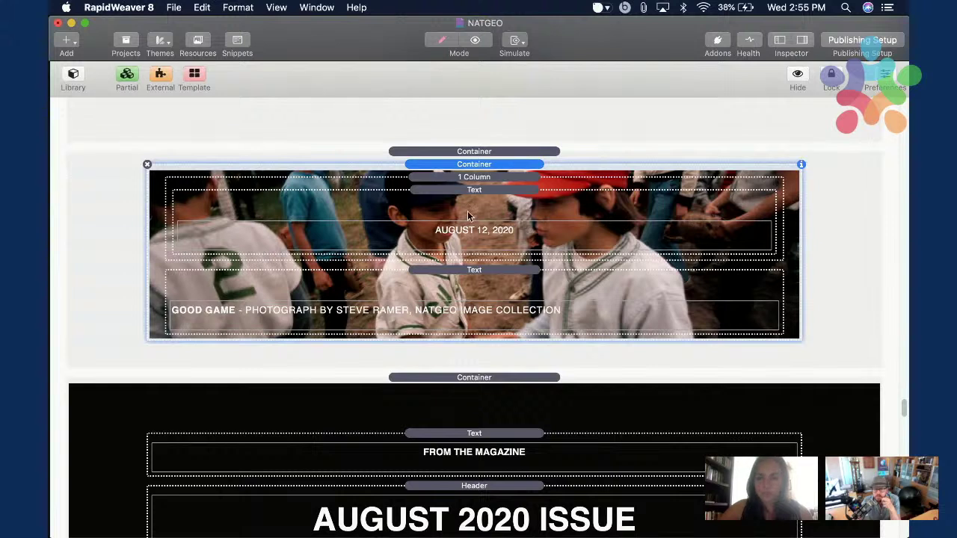
click(496, 177)
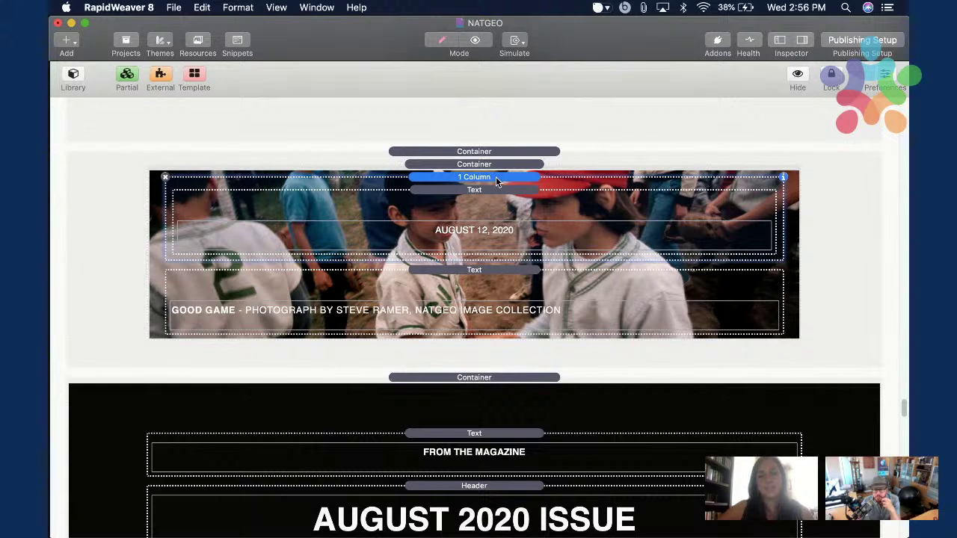
click(497, 273)
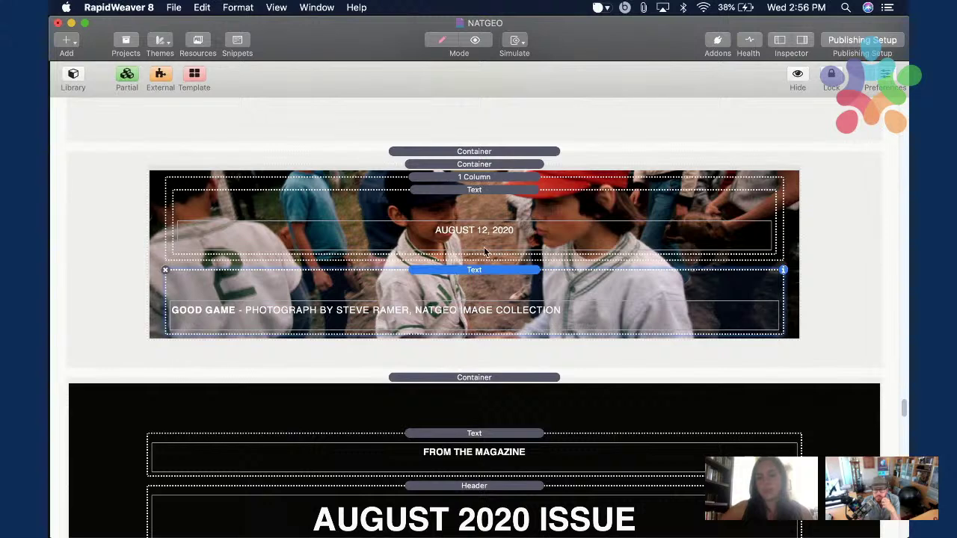
click(795, 38)
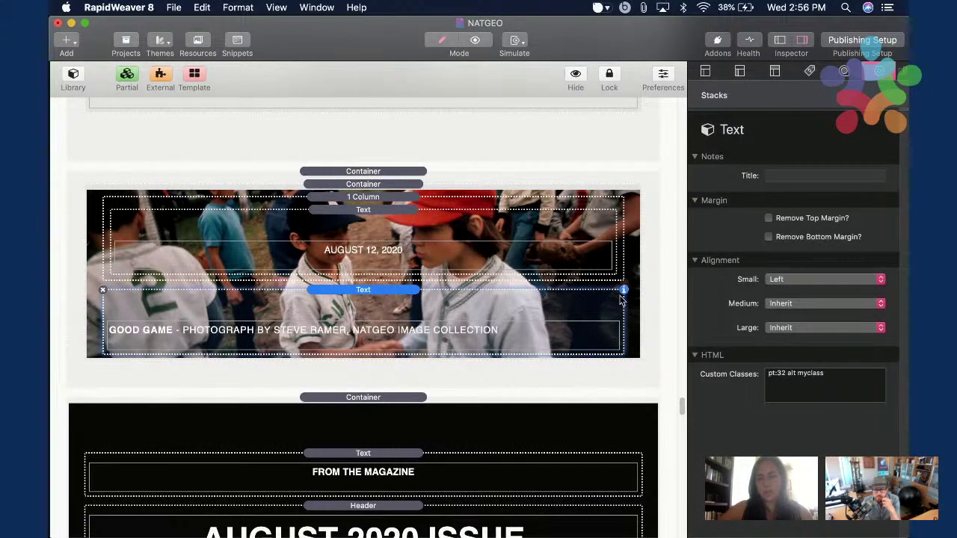
Step through the photo's 1 Column, inner Container, GOOD GAME caption Text and AUGUST 12, 2020 Text to compare their nesting and settings.
click(366, 197)
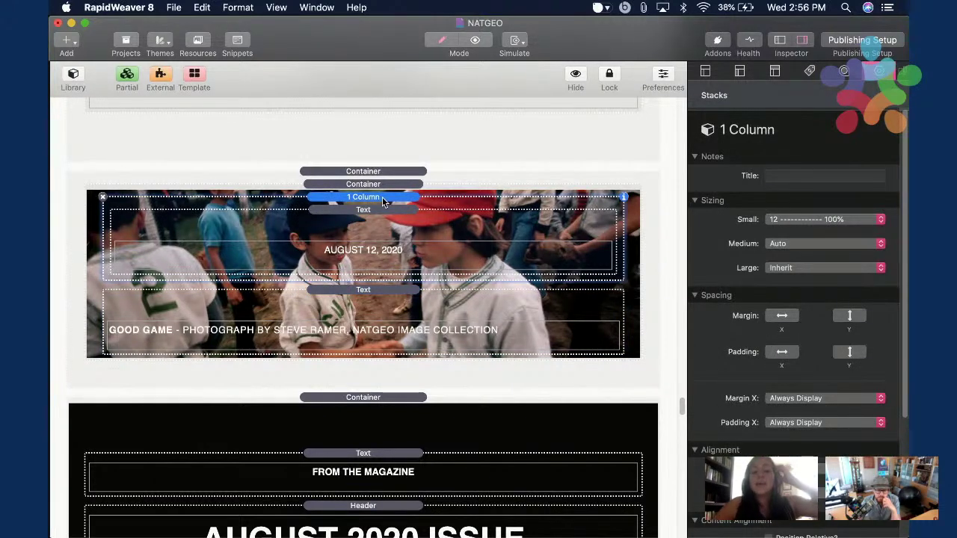
click(382, 186)
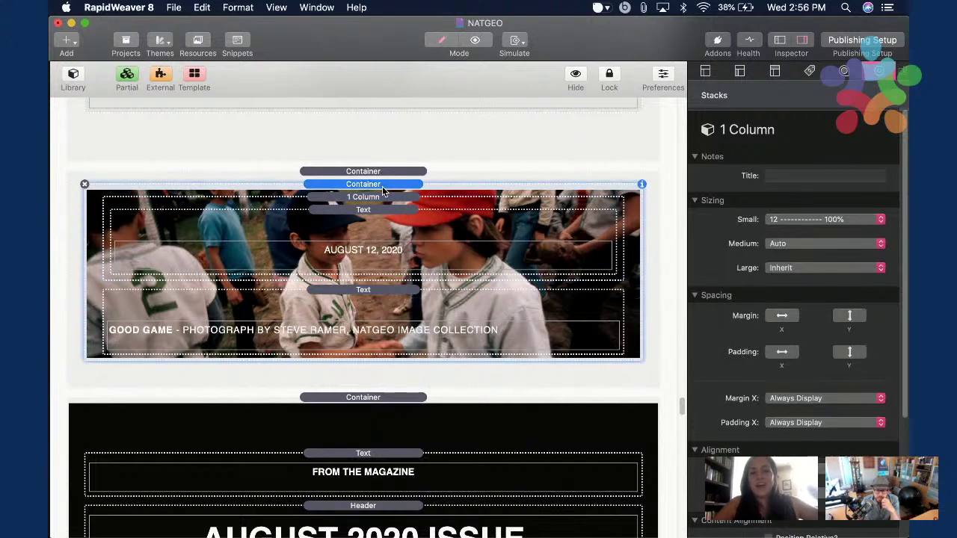
click(388, 194)
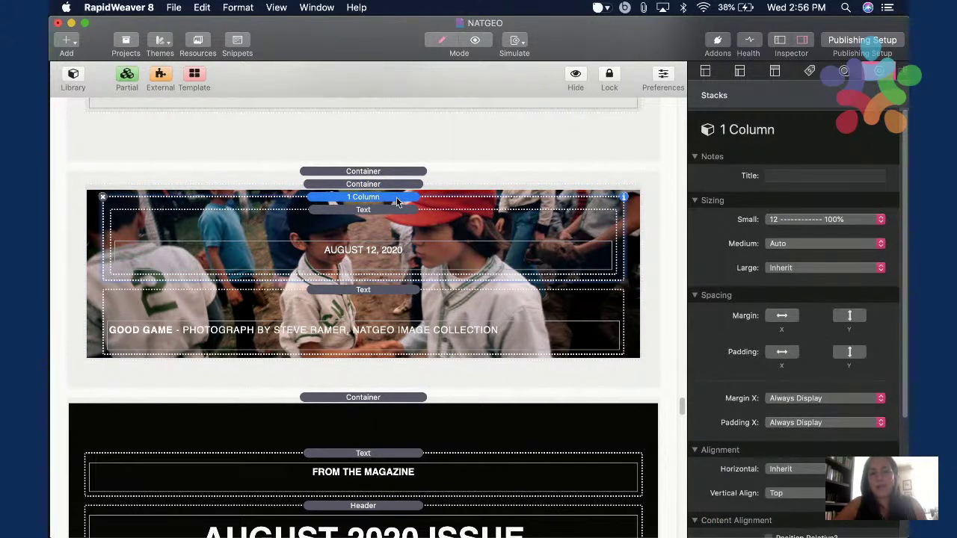
click(453, 294)
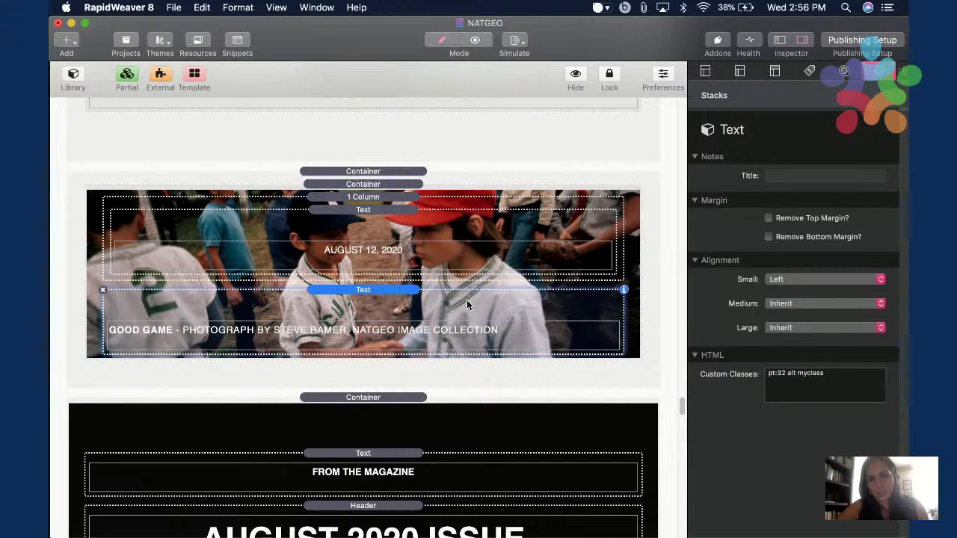
click(393, 196)
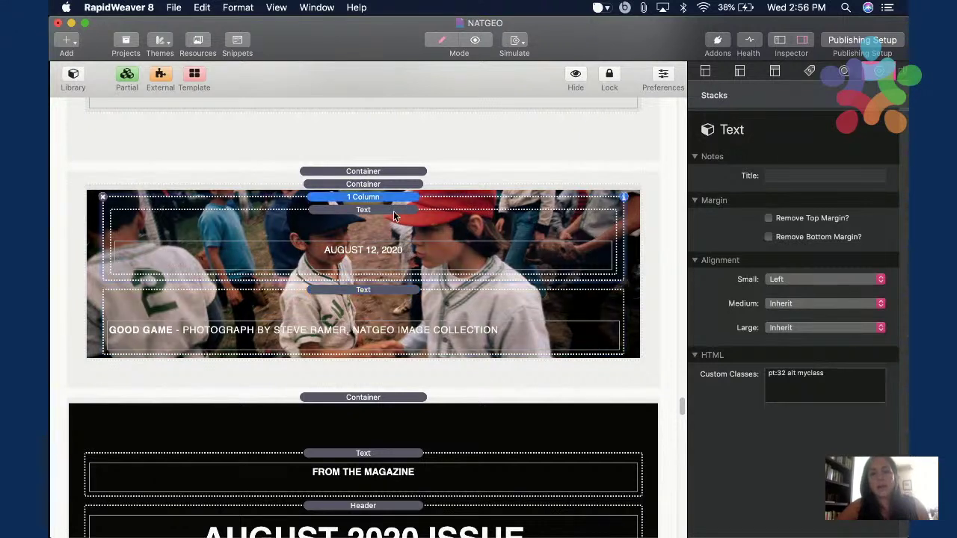
click(394, 210)
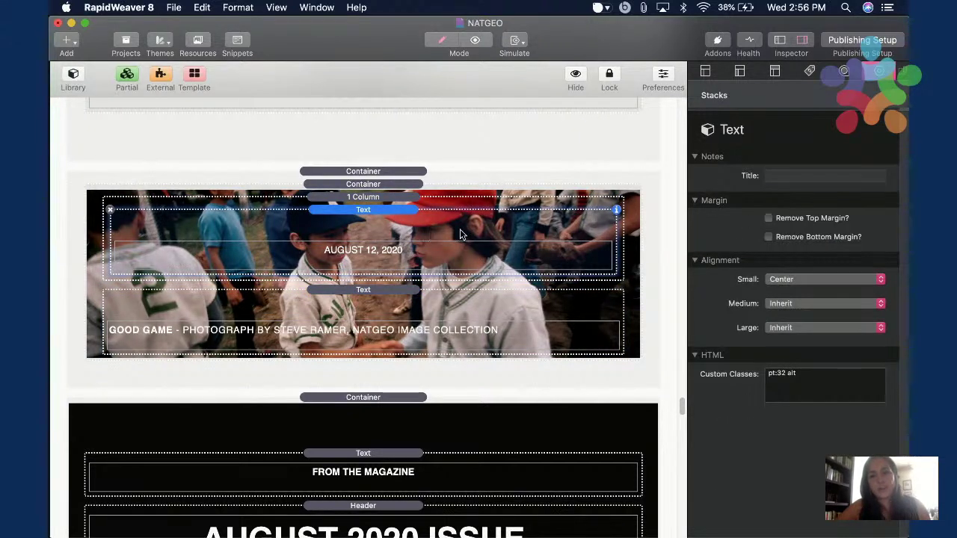
Inspect the photo's 1 Column settings down to its custom classes, and view the Vertical Align options without changing the selection.
click(414, 199)
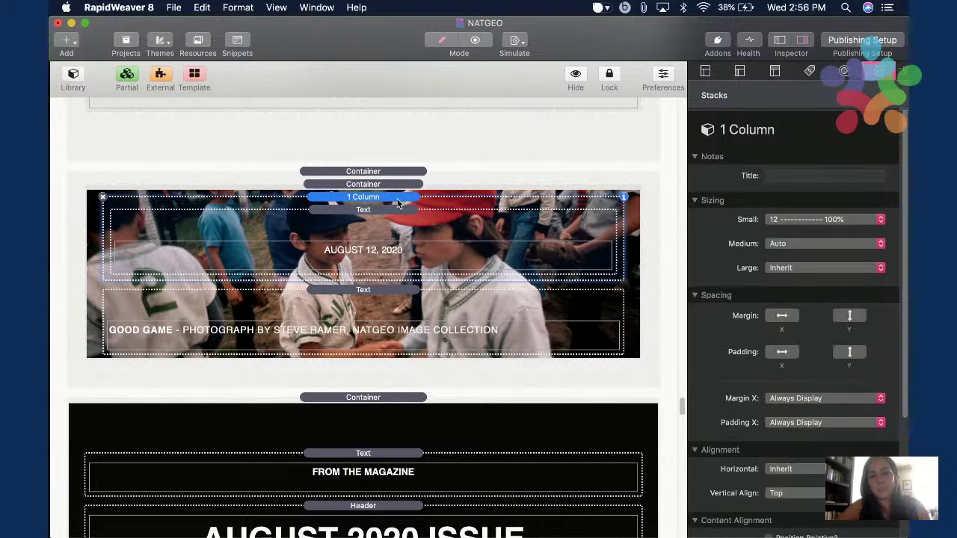
scroll(713, 291, down, 3)
scroll(714, 296, down, 1)
click(770, 329)
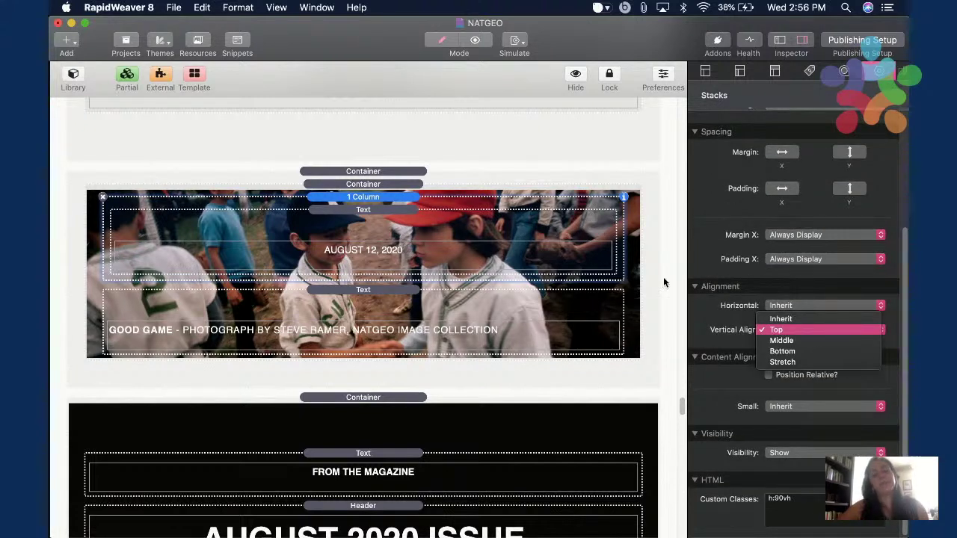
click(581, 213)
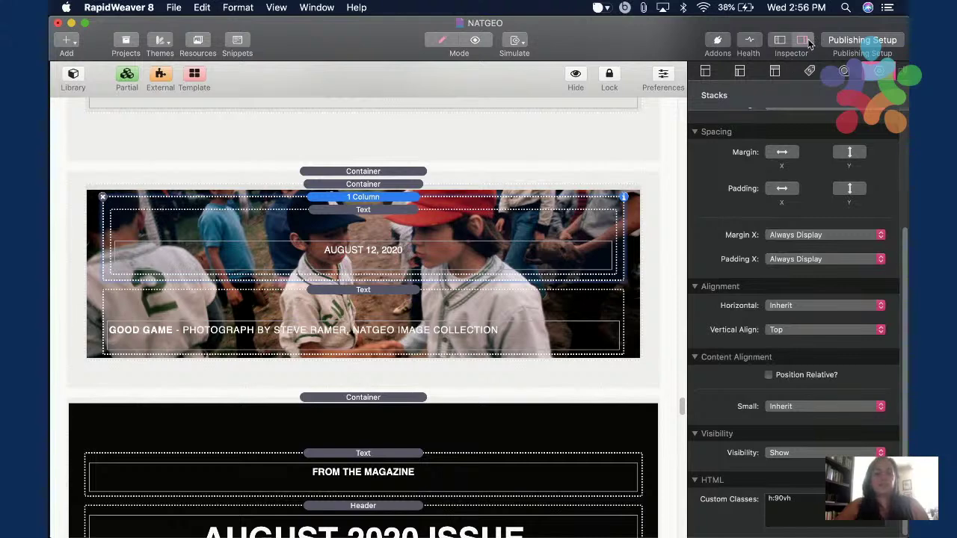
Preview the page and examine the Photo of the Day section, highlighting the date and checking the caption's placement on the photo.
key(super+shift+p)
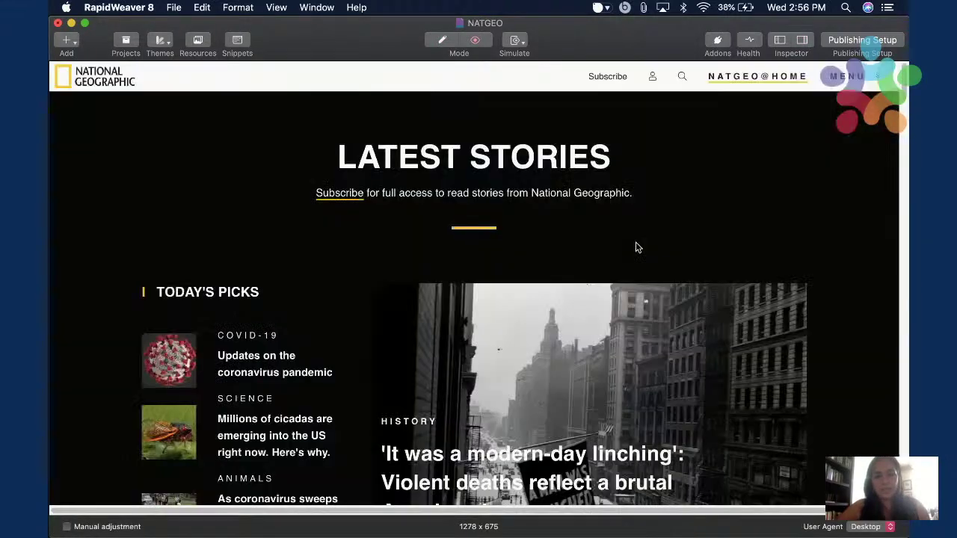
scroll(636, 247, down, 5)
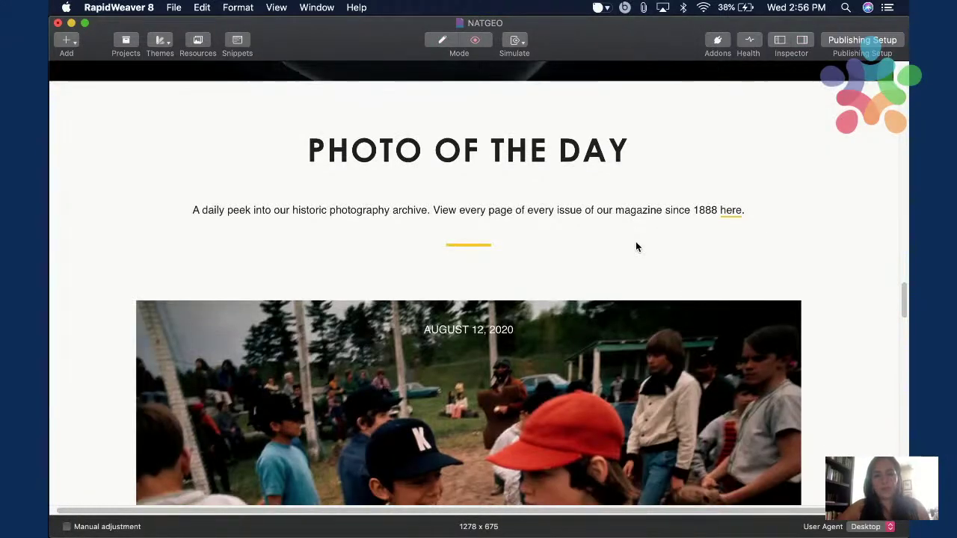
drag(425, 152, 573, 162)
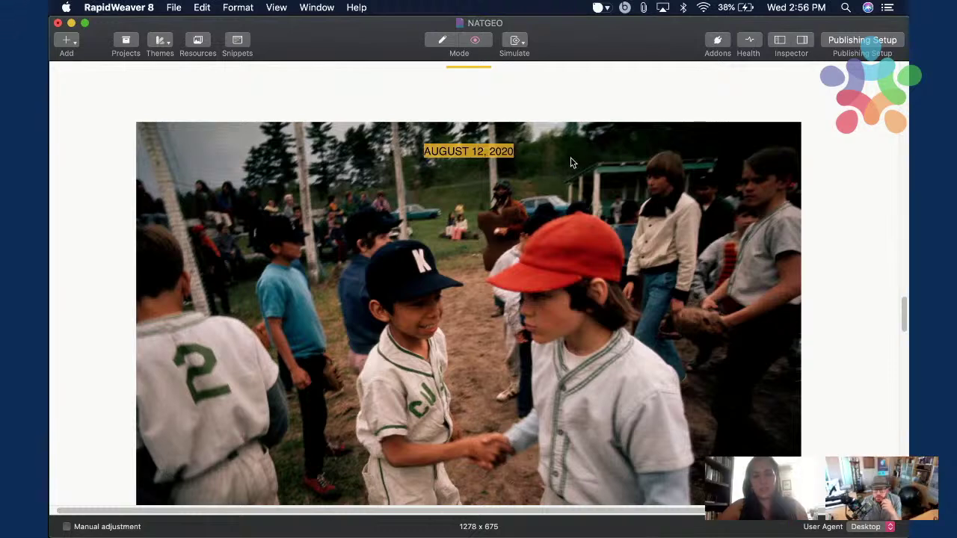
click(573, 299)
scroll(572, 299, down, 5)
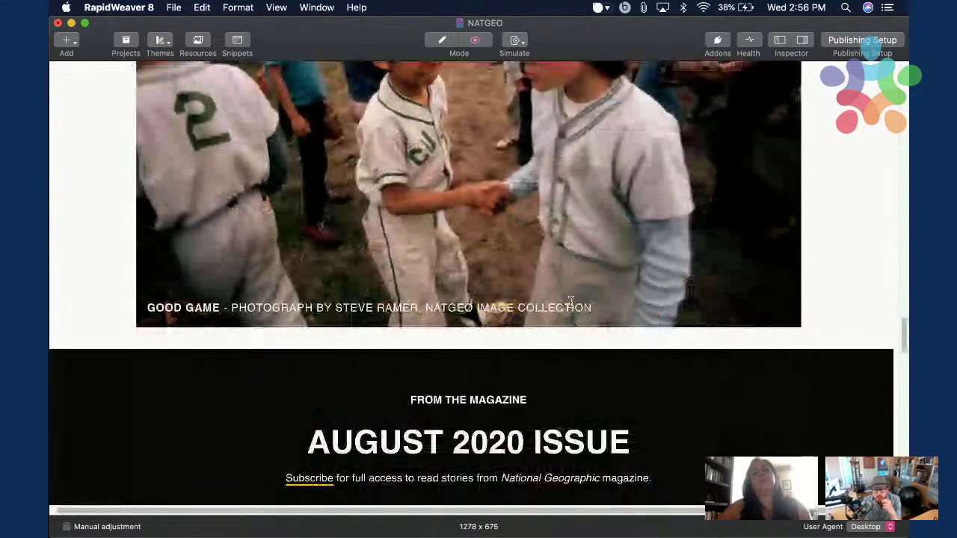
scroll(731, 289, up, 5)
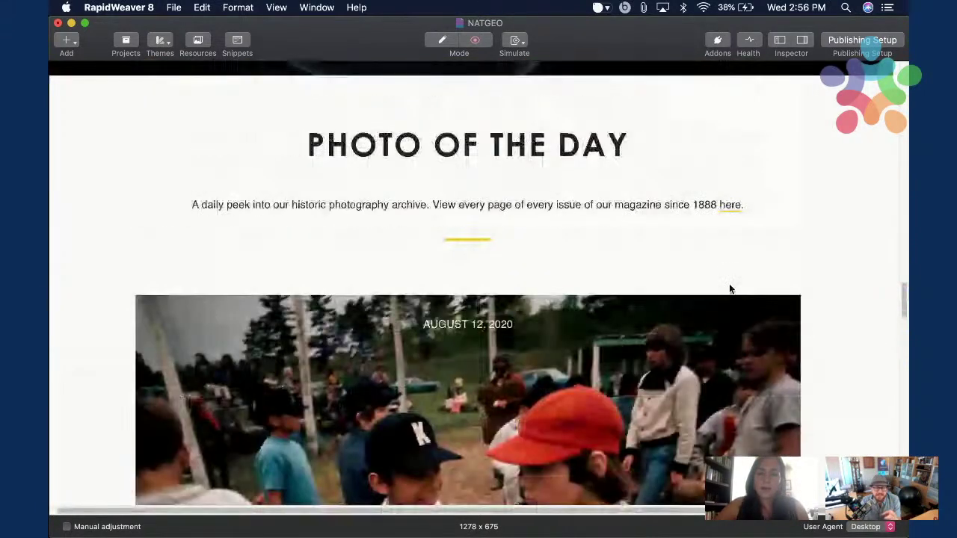
scroll(730, 289, down, 3)
scroll(821, 250, down, 3)
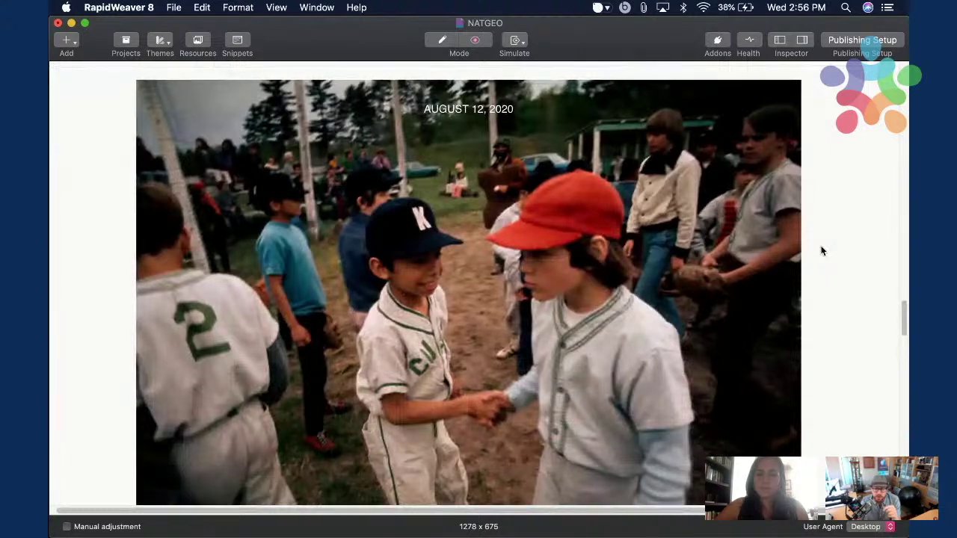
scroll(820, 250, up, 2)
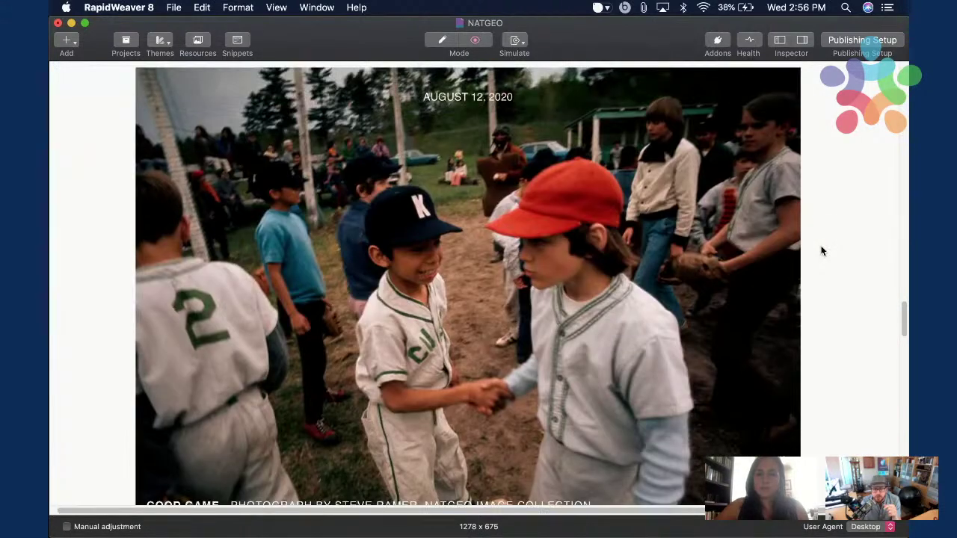
scroll(821, 251, down, 1)
Return to editing with the stack settings shown, and compare the photo's caption Text with its 1 Column.
key(super+e)
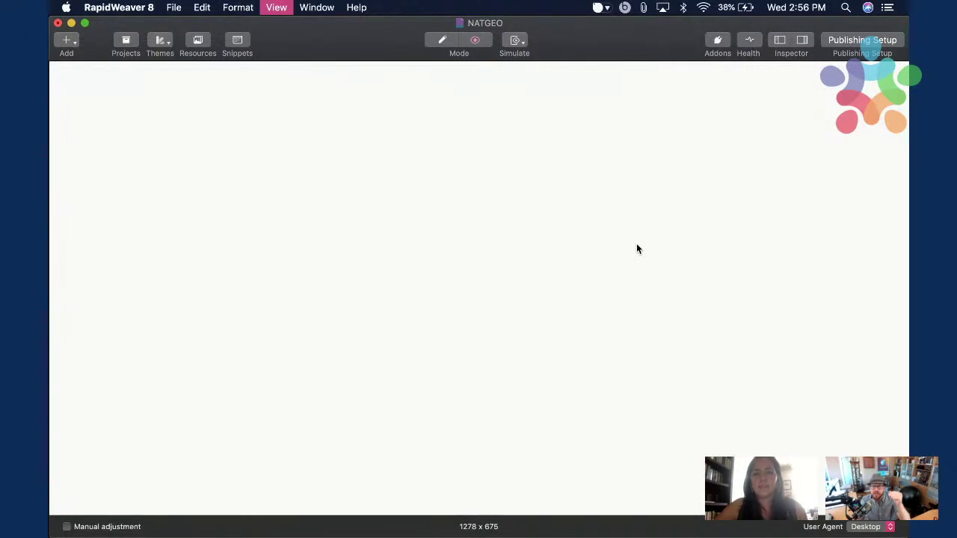
click(802, 40)
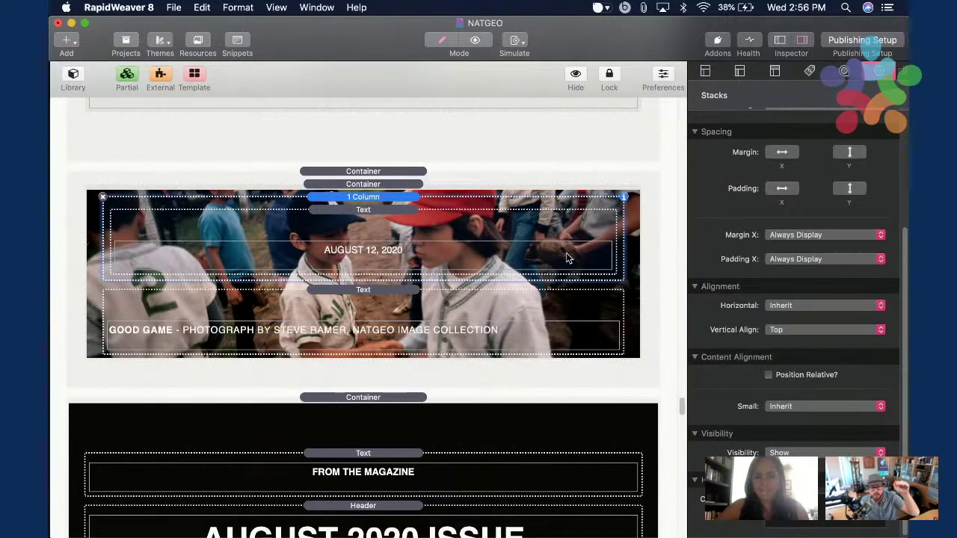
scroll(742, 370, down, 1)
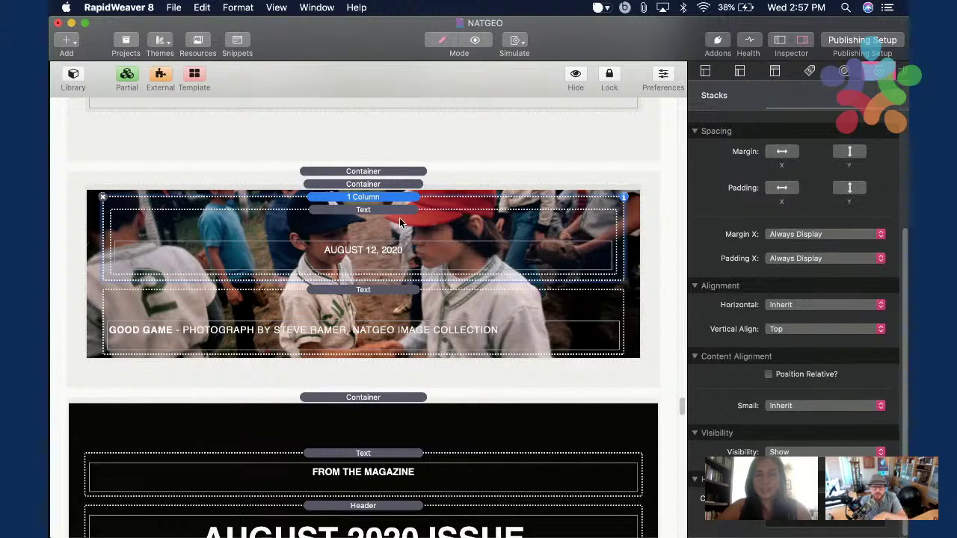
click(451, 289)
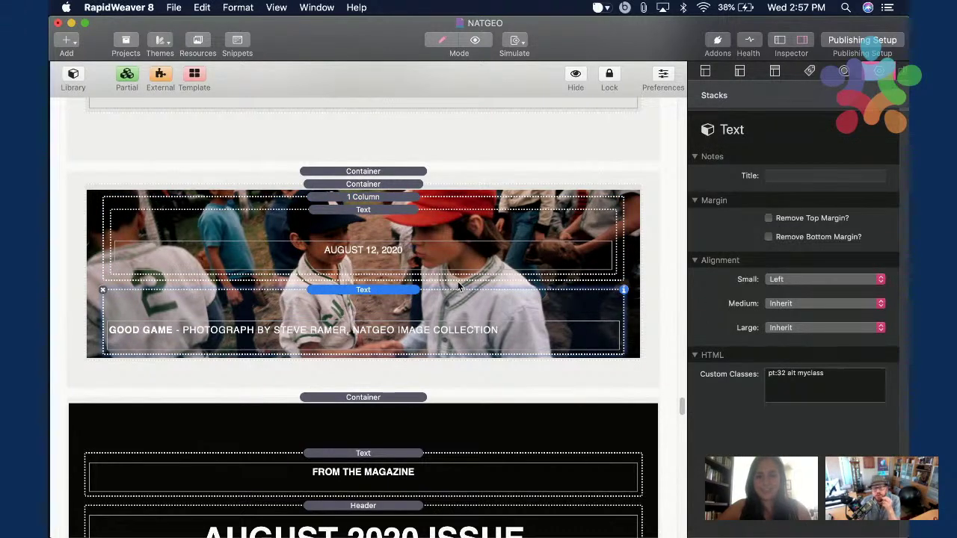
click(467, 278)
scroll(725, 346, down, 5)
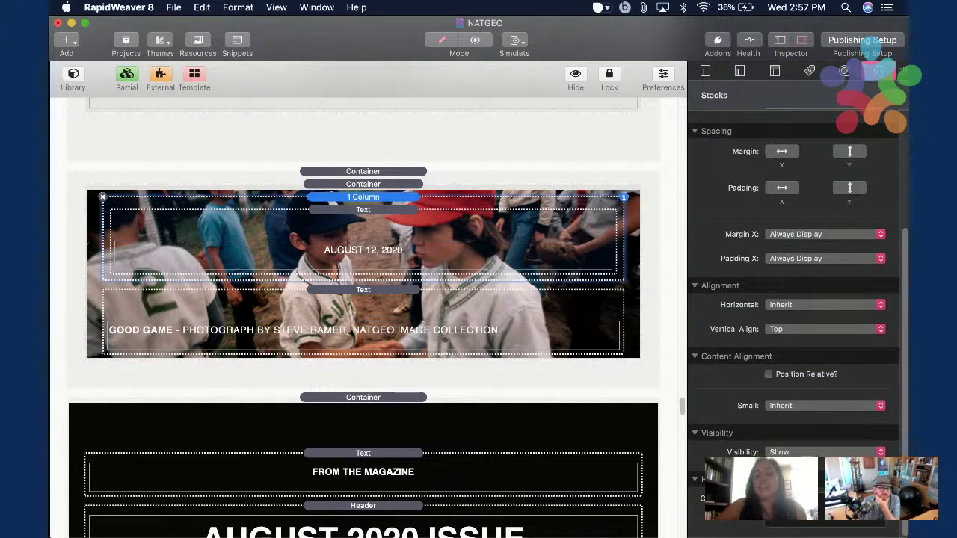
Select the outer Container of the August 2020 Issue section and review its container settings.
scroll(520, 291, down, 2)
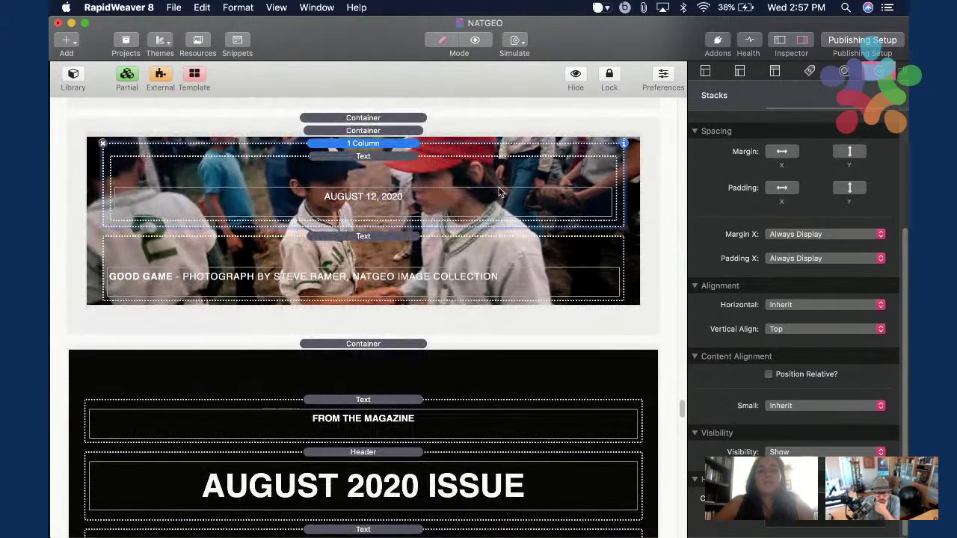
scroll(517, 284, down, 4)
click(514, 275)
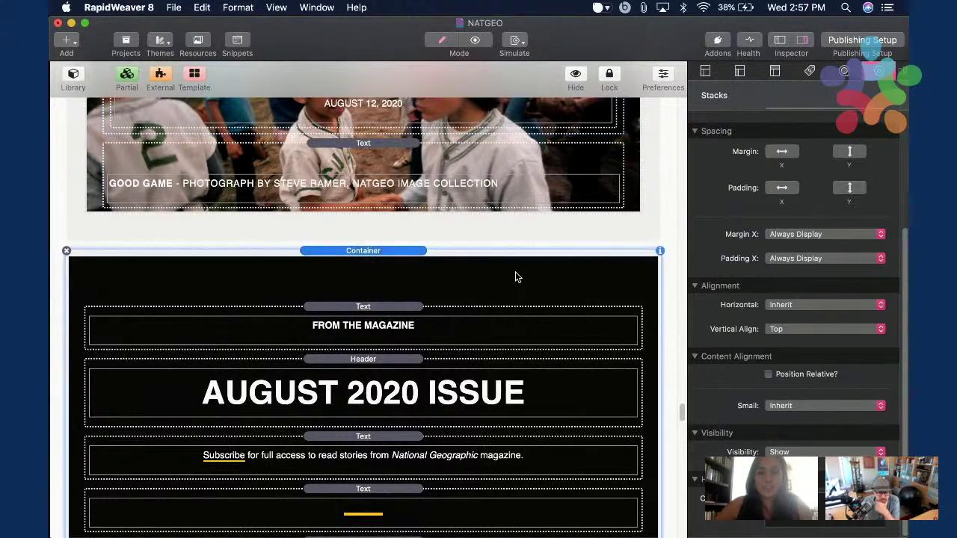
scroll(583, 269, down, 4)
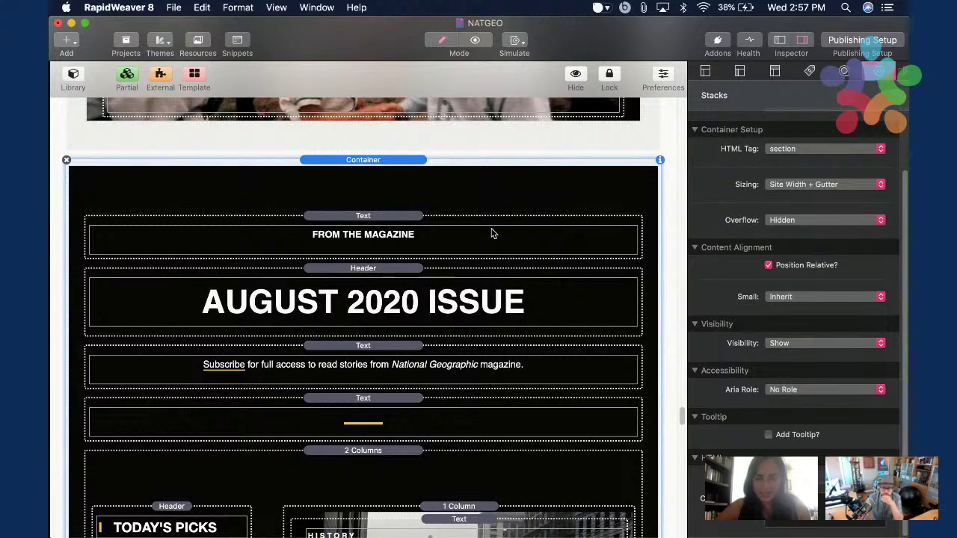
Inspect the magazine section's FROM THE MAGAZINE Text, AUGUST 2020 ISSUE Header, Subscribe Text and yellow divider Text in turn.
click(521, 234)
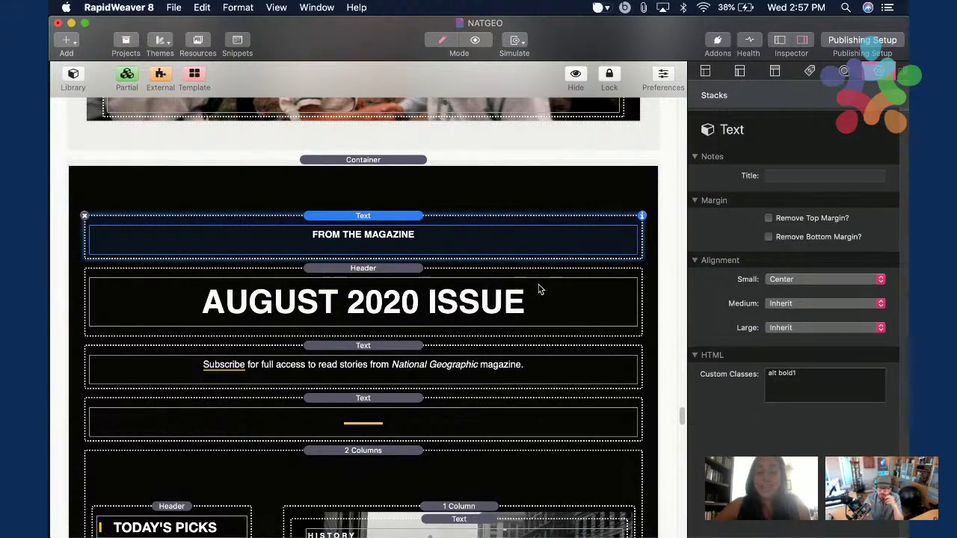
click(536, 329)
click(540, 366)
scroll(575, 336, down, 2)
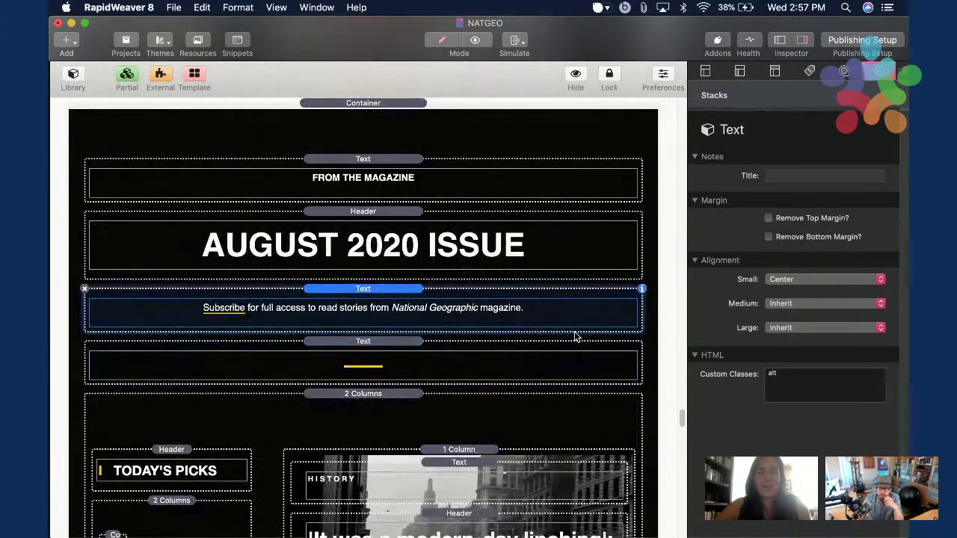
scroll(543, 281, down, 1)
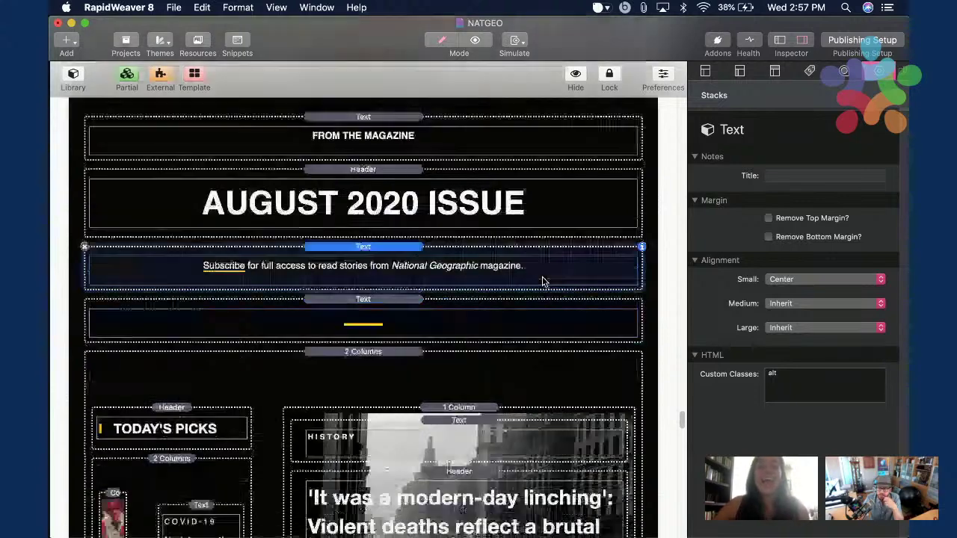
click(475, 315)
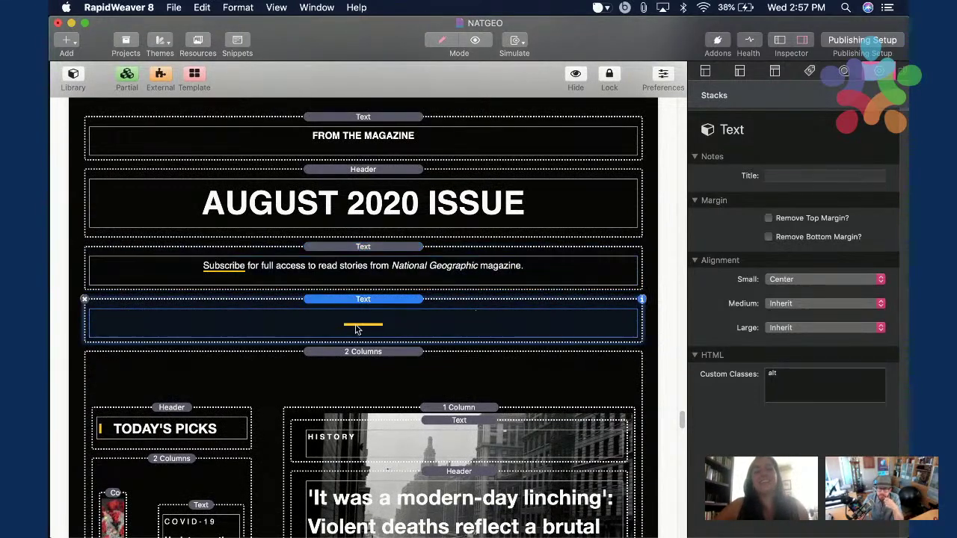
Select the 2 Columns stack below the yellow divider and review its sizing along with the nested Today's Picks and story stacks.
scroll(436, 327, down, 4)
scroll(434, 325, down, 1)
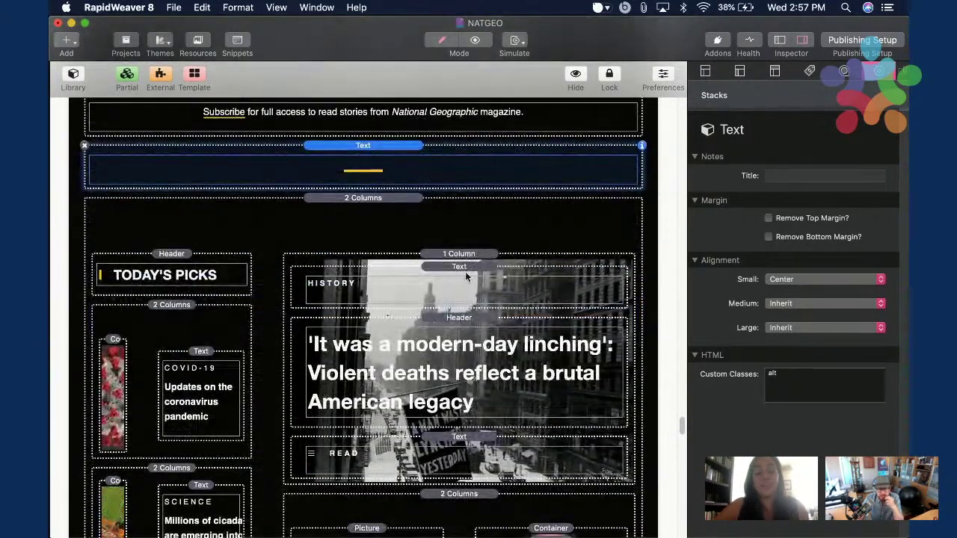
scroll(449, 269, down, 1)
scroll(432, 226, up, 2)
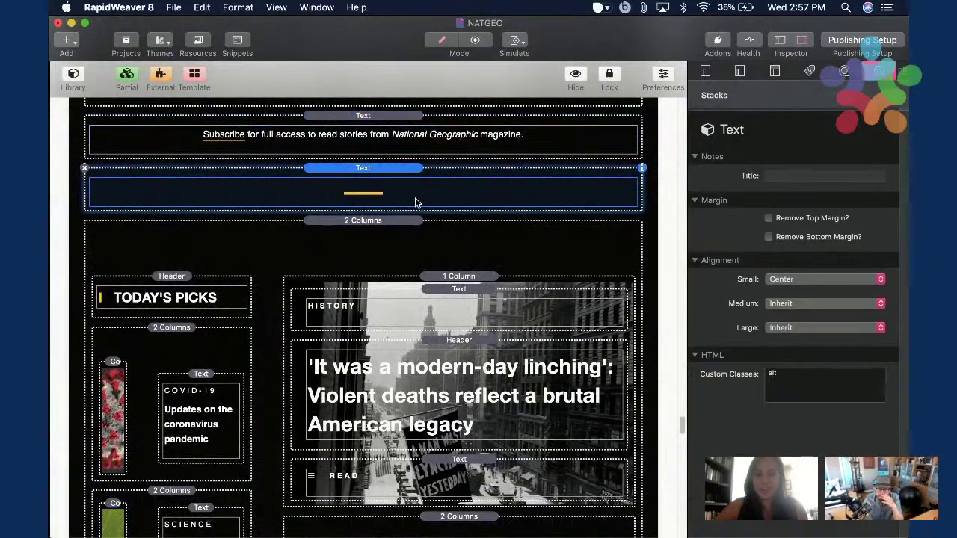
click(499, 245)
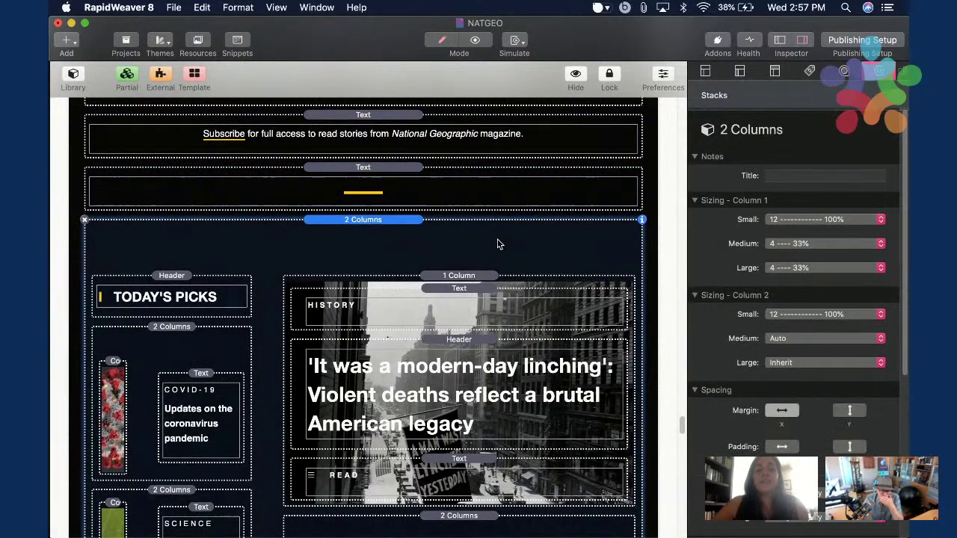
scroll(499, 244, down, 6)
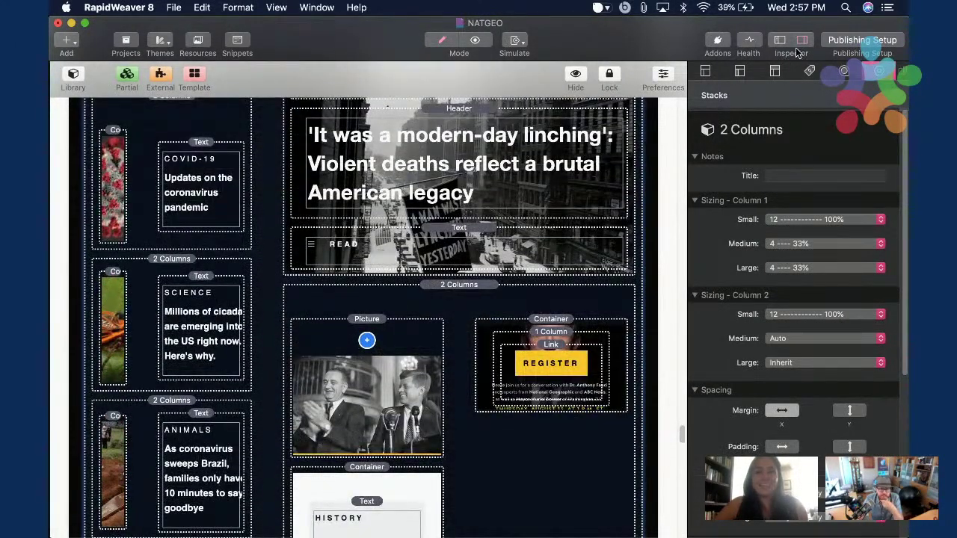
scroll(493, 216, up, 2)
scroll(493, 215, up, 1)
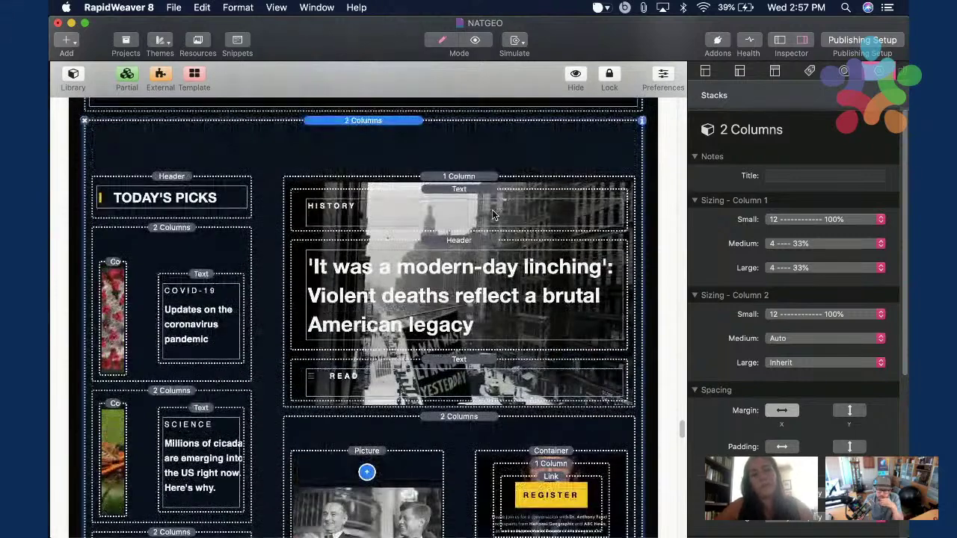
Switch to Chrome and examine the original August 2020 Issue section's layout, including the In This Issue list.
key(super+Tab)
scroll(631, 272, down, 6)
scroll(632, 278, down, 5)
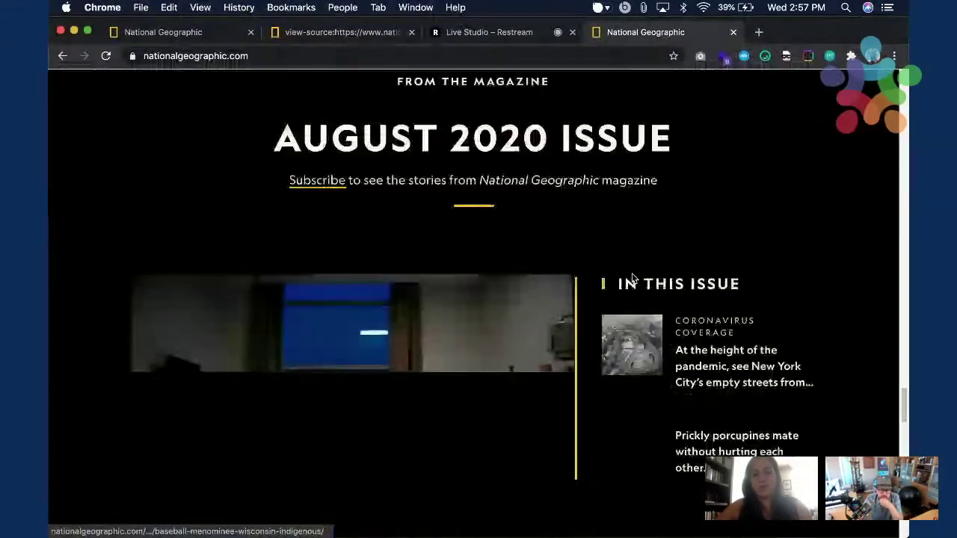
scroll(843, 333, down, 4)
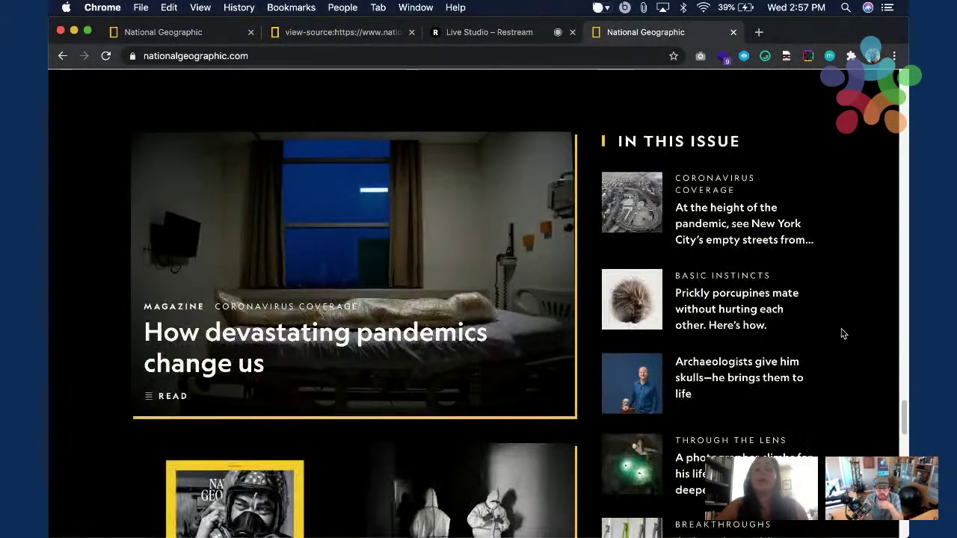
Examine the rest of the original August 2020 Issue section, then switch to RapidWeaver and find the National Geographic Society Mission section.
scroll(843, 333, down, 6)
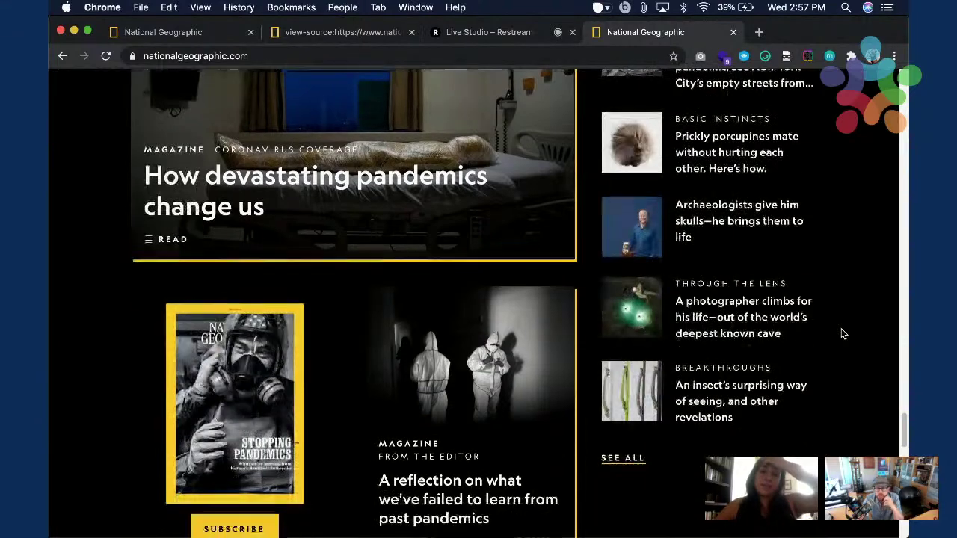
scroll(841, 334, down, 3)
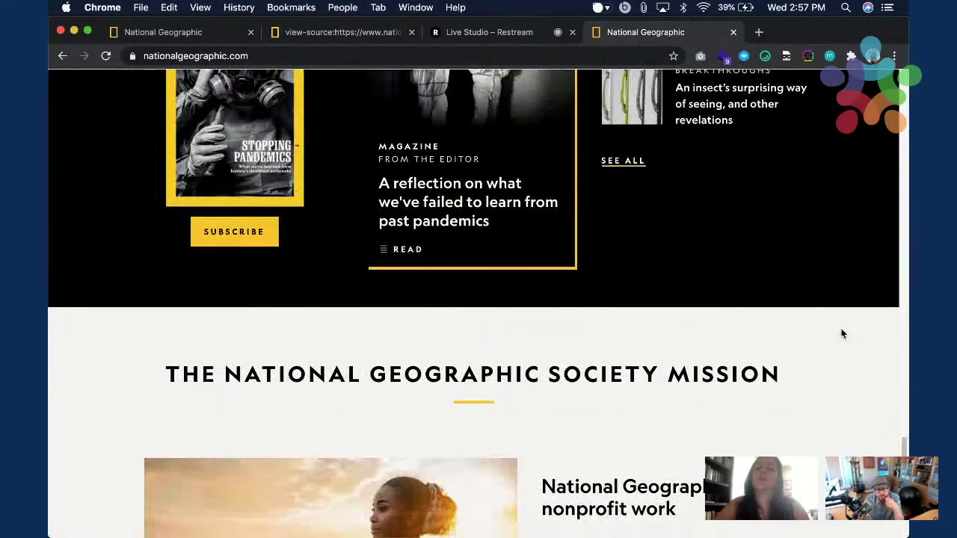
key(super+Tab)
scroll(683, 307, down, 2)
scroll(676, 305, down, 10)
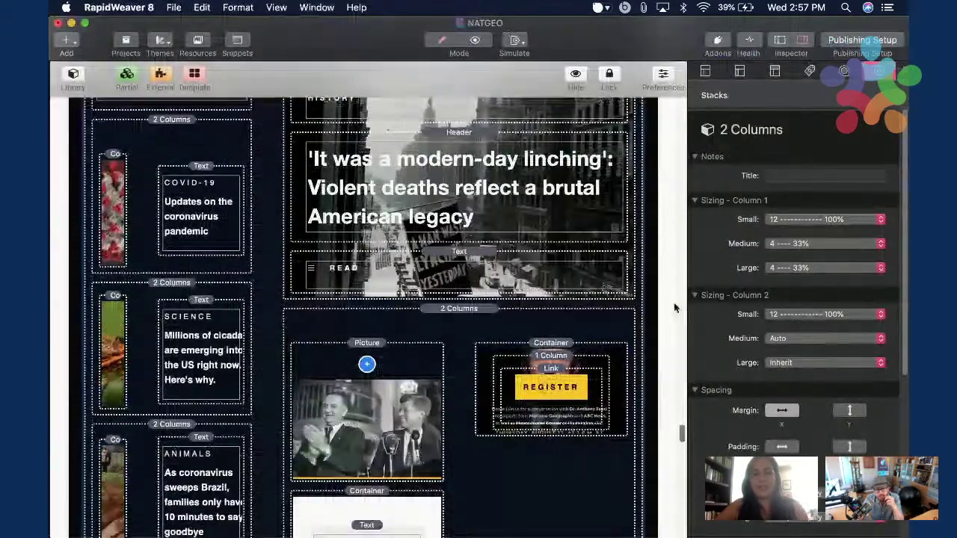
scroll(565, 246, down, 5)
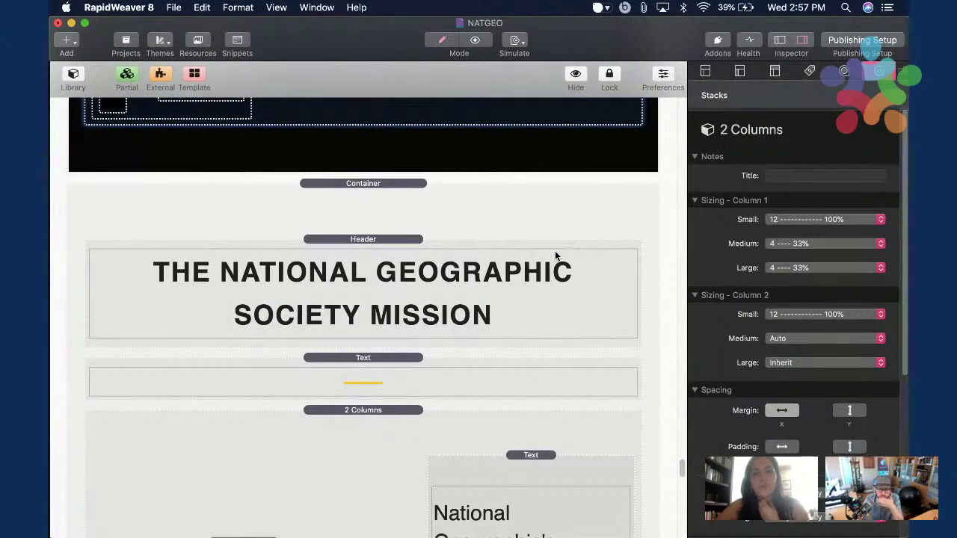
scroll(556, 252, down, 2)
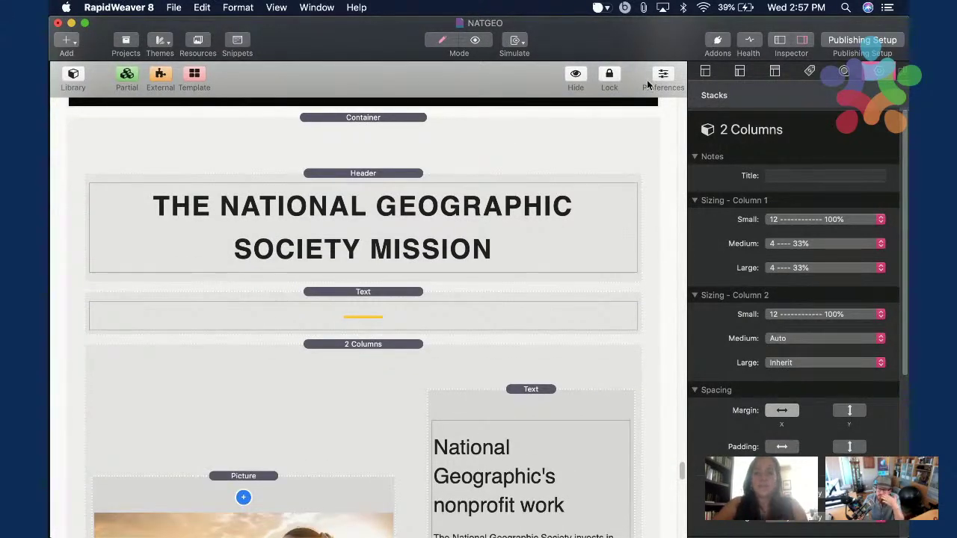
Select the mission section's yellow divider Text and the 2 Columns stack below it, then switch to Chrome to compare the original section.
click(538, 309)
click(533, 374)
key(super+Tab)
scroll(533, 370, down, 3)
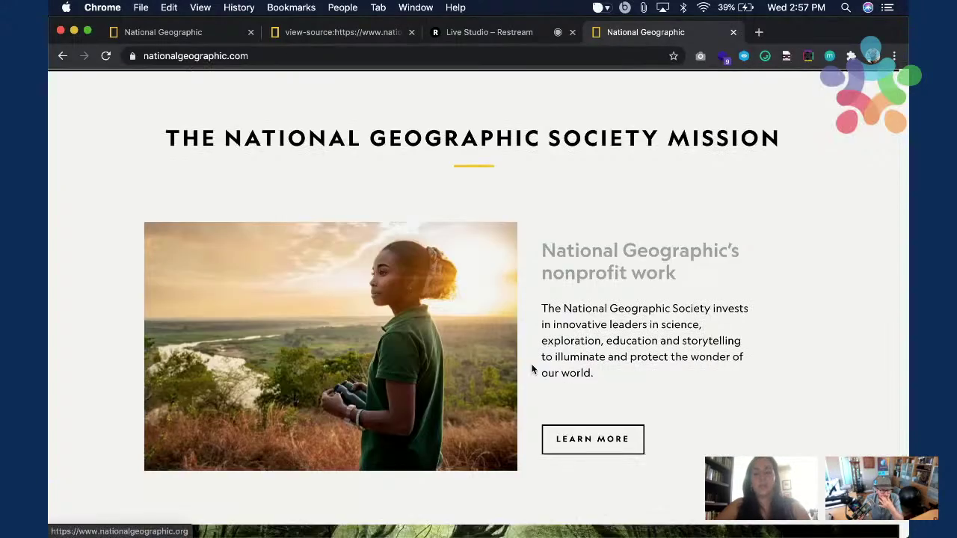
Switch back to RapidWeaver and review the mission 2 Columns stack's sizing and its Vertical Align options.
key(super+Tab)
scroll(547, 315, down, 3)
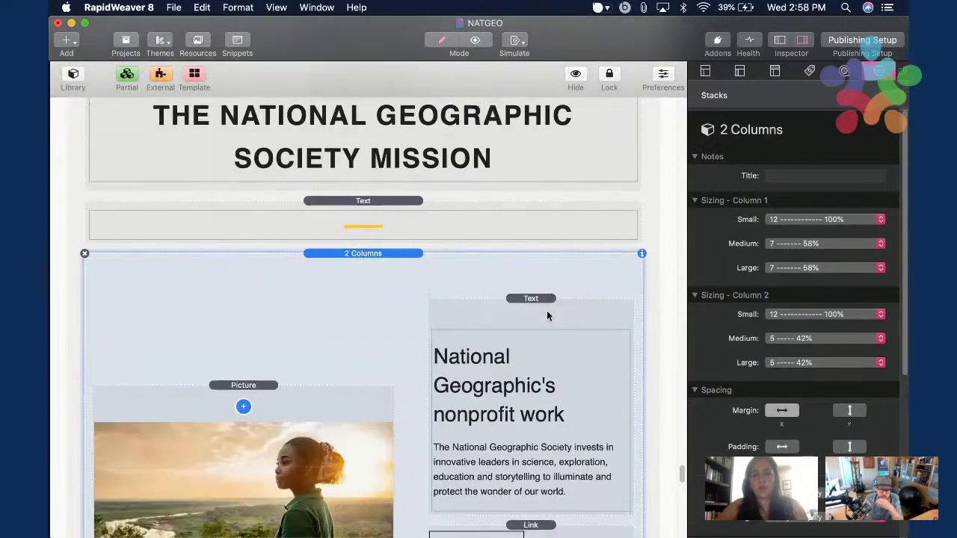
scroll(777, 366, down, 4)
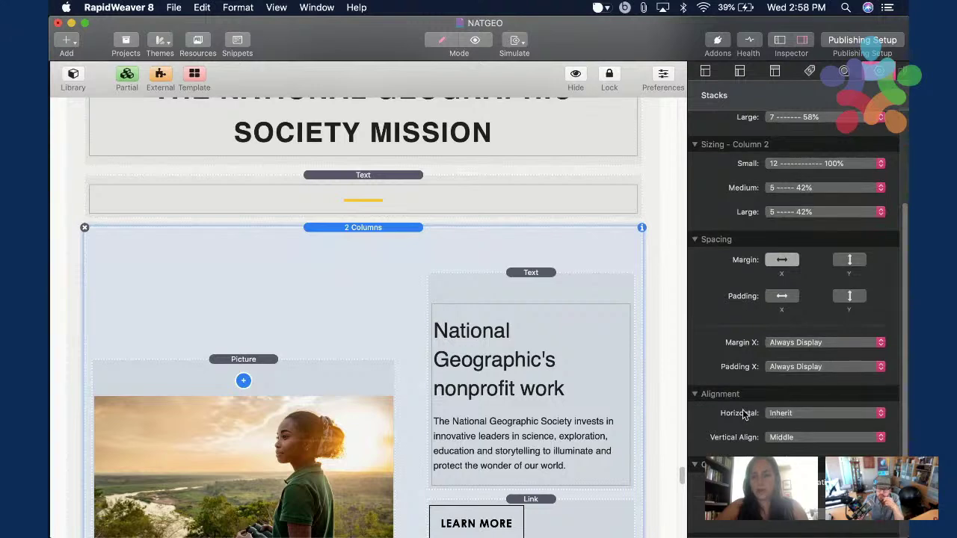
click(784, 438)
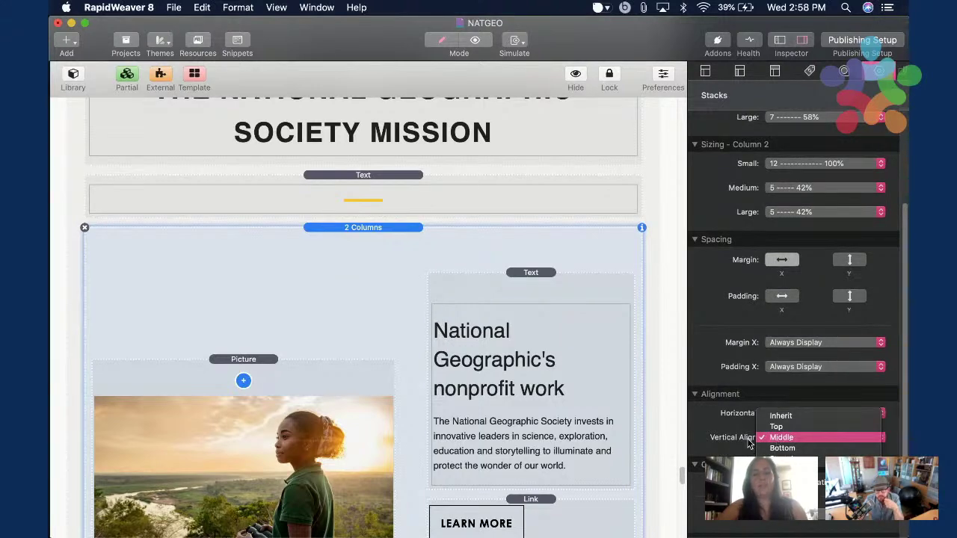
click(550, 419)
scroll(564, 411, down, 4)
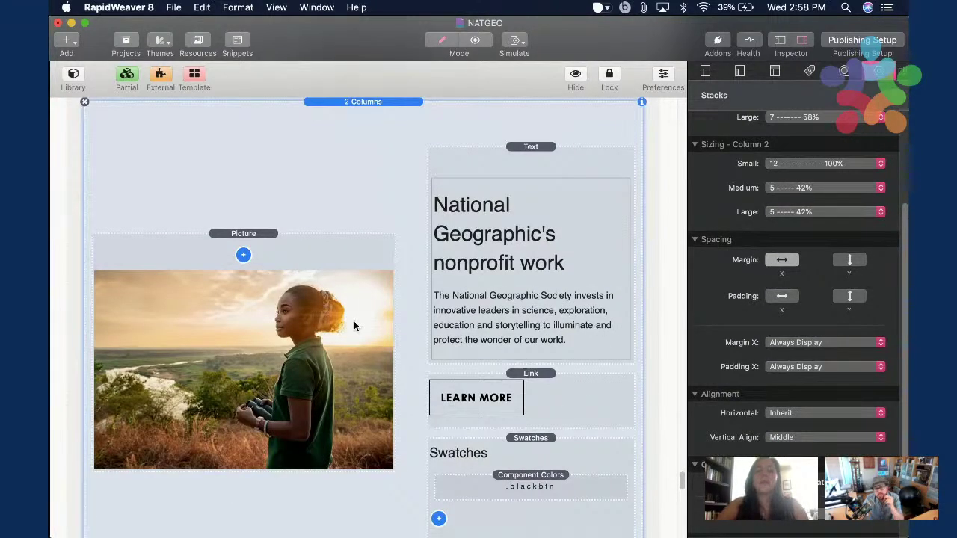
Inspect the mission section's Picture, then reselect its 2 Columns stack and review the sizing of both columns.
click(285, 311)
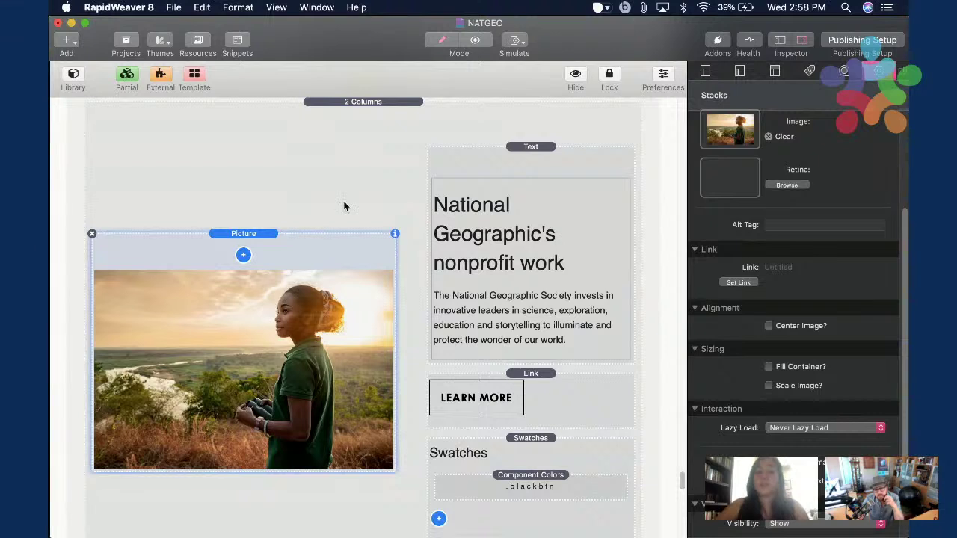
click(345, 207)
scroll(773, 277, up, 2)
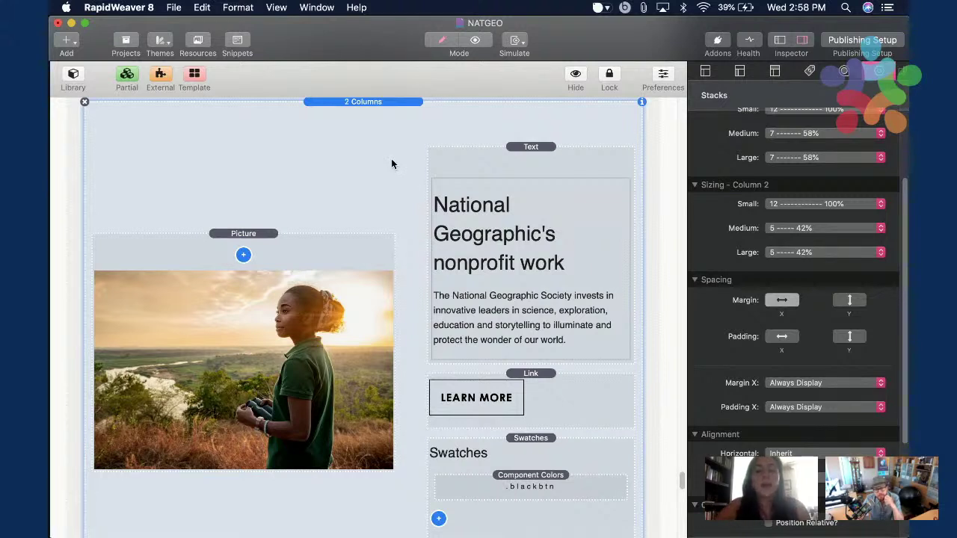
scroll(391, 160, up, 2)
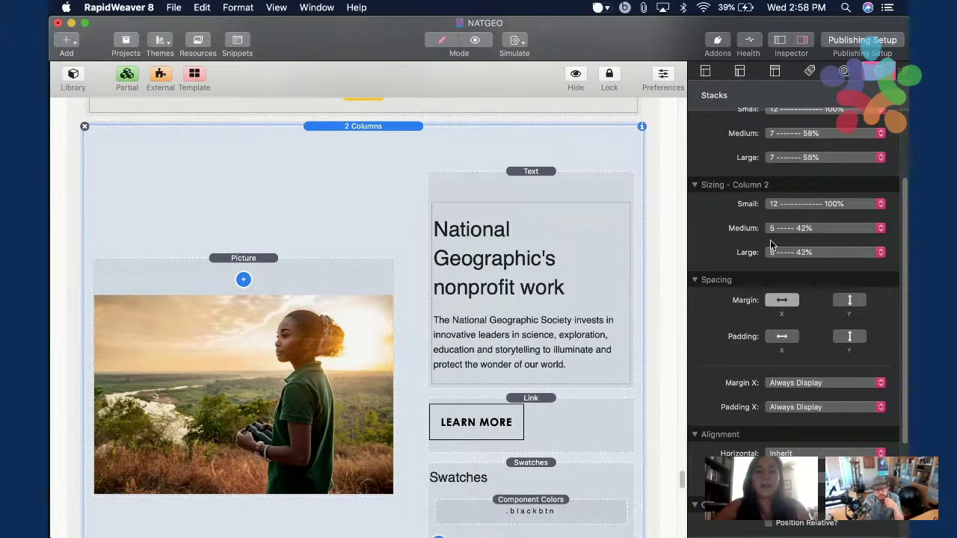
scroll(789, 196, up, 2)
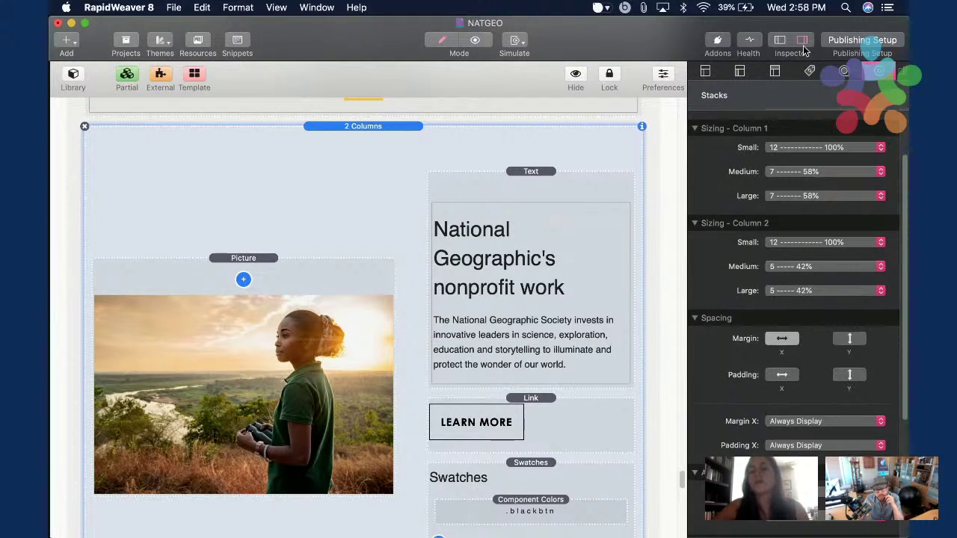
scroll(629, 216, down, 3)
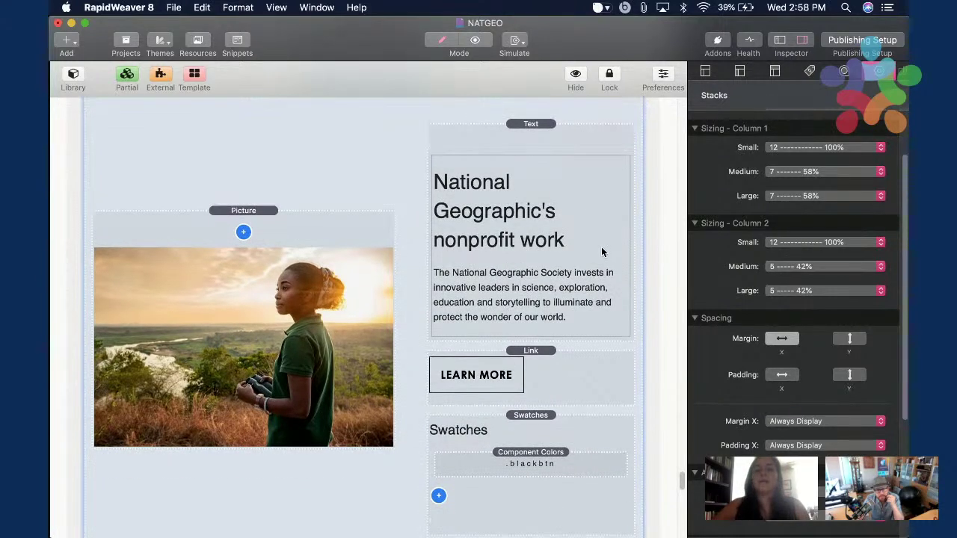
Select the nonprofit work Text and the LEARN MORE Link in turn, and review the link's sizing and style settings.
click(584, 233)
click(577, 367)
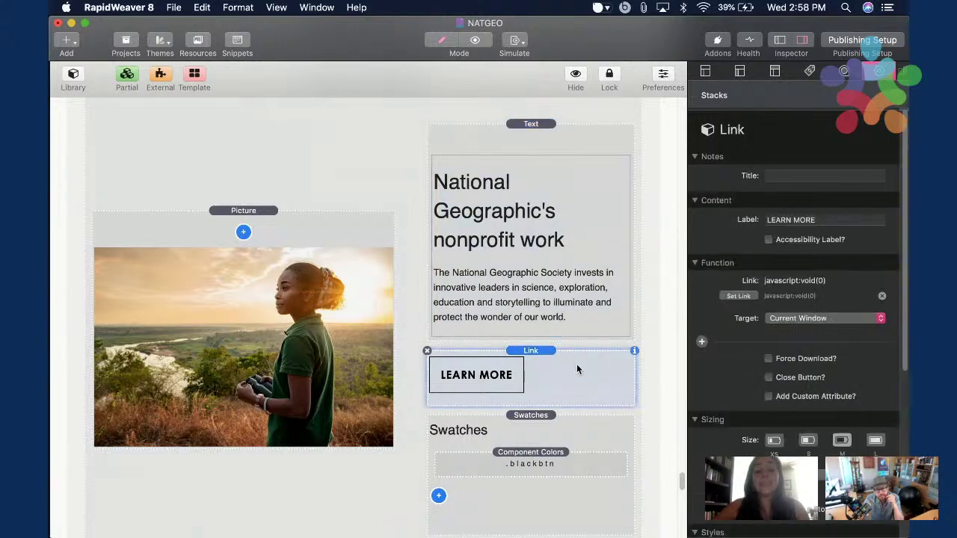
scroll(578, 377, down, 3)
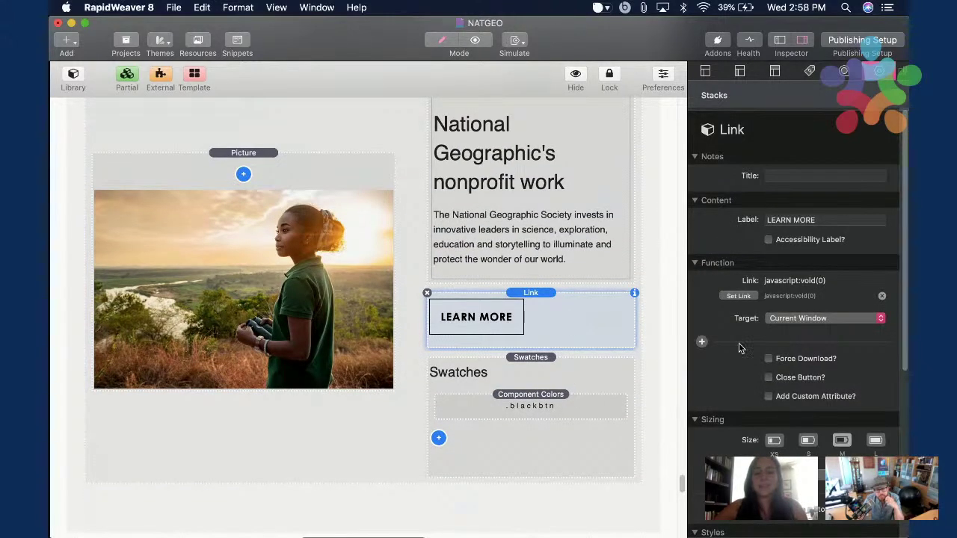
scroll(739, 343, down, 8)
scroll(739, 345, down, 2)
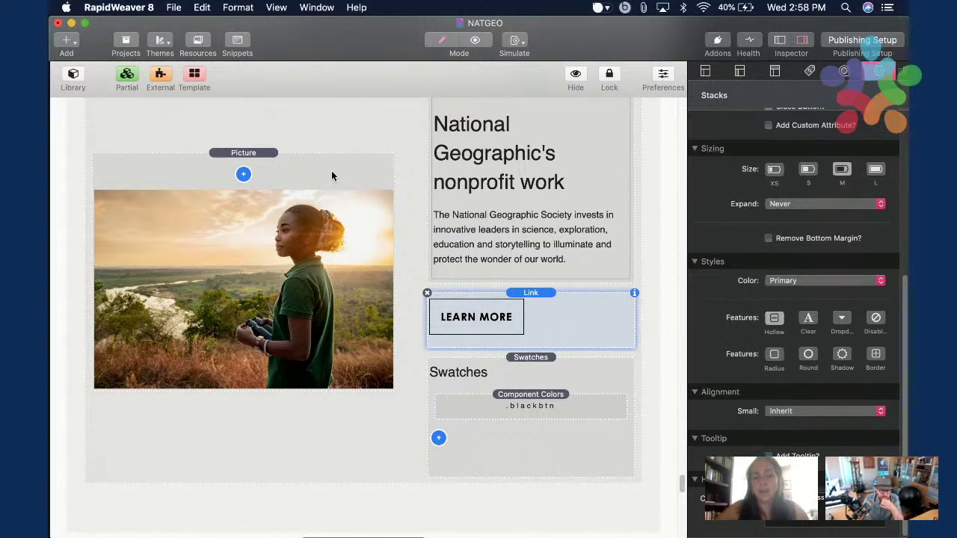
Search the stack library for "link" and add a Foundation 6 Link stack above the LEARN MORE link.
click(72, 77)
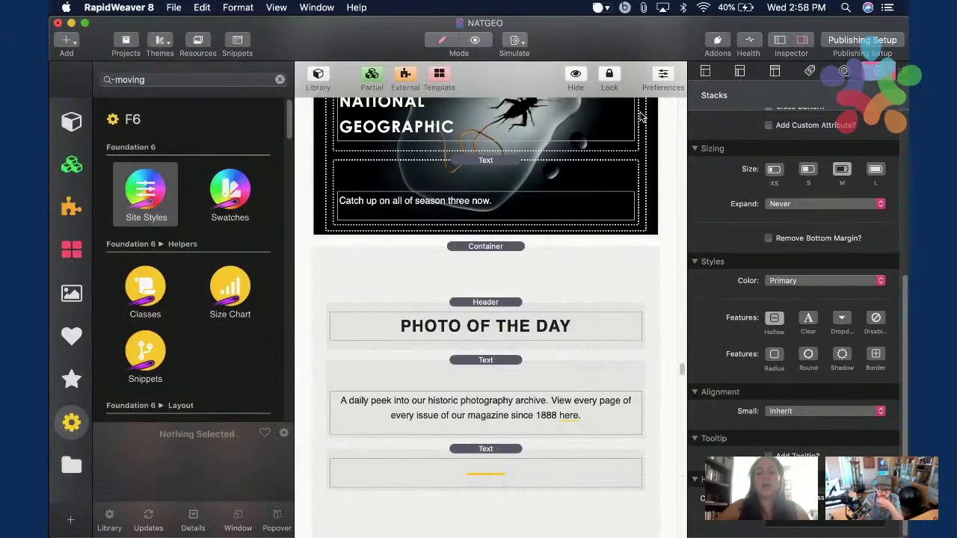
click(791, 41)
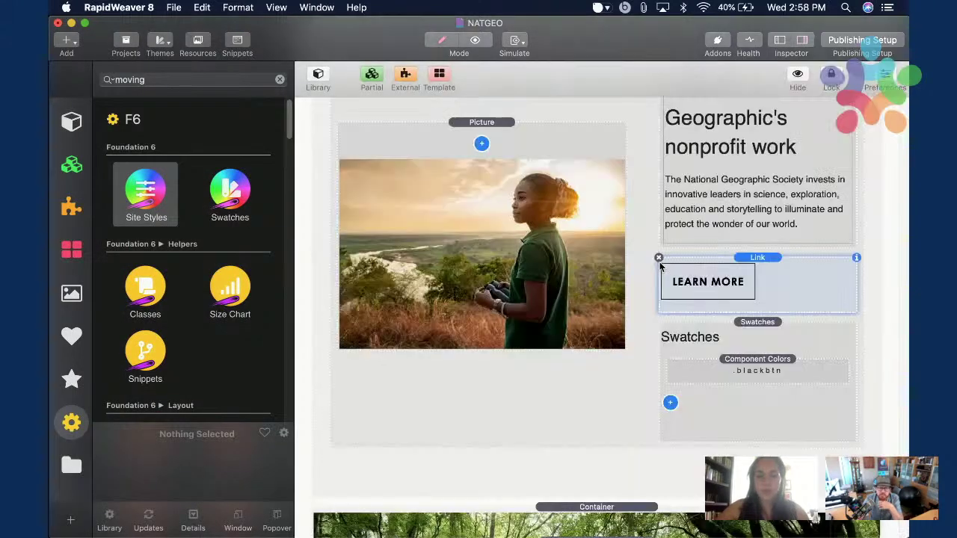
scroll(660, 266, down, 1)
click(162, 77)
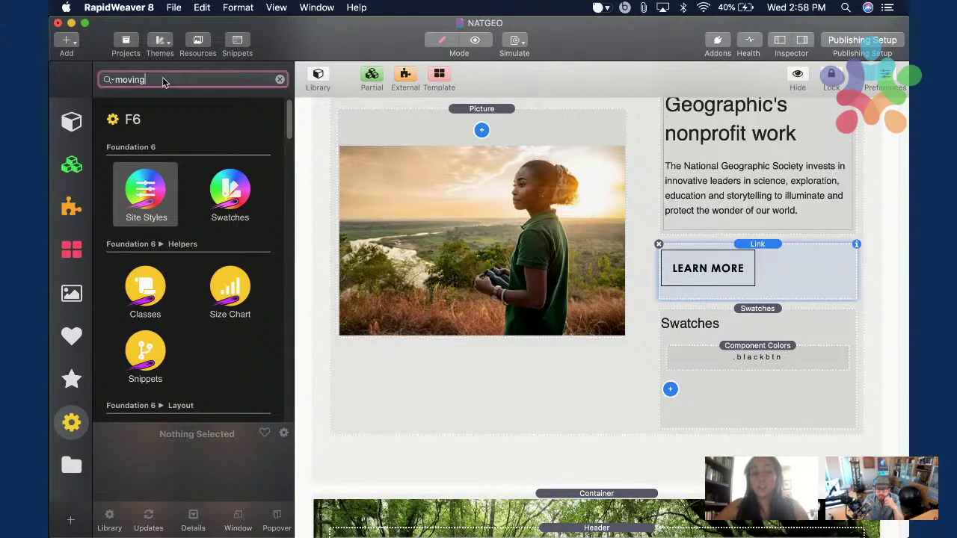
key(super+a)
text(link)
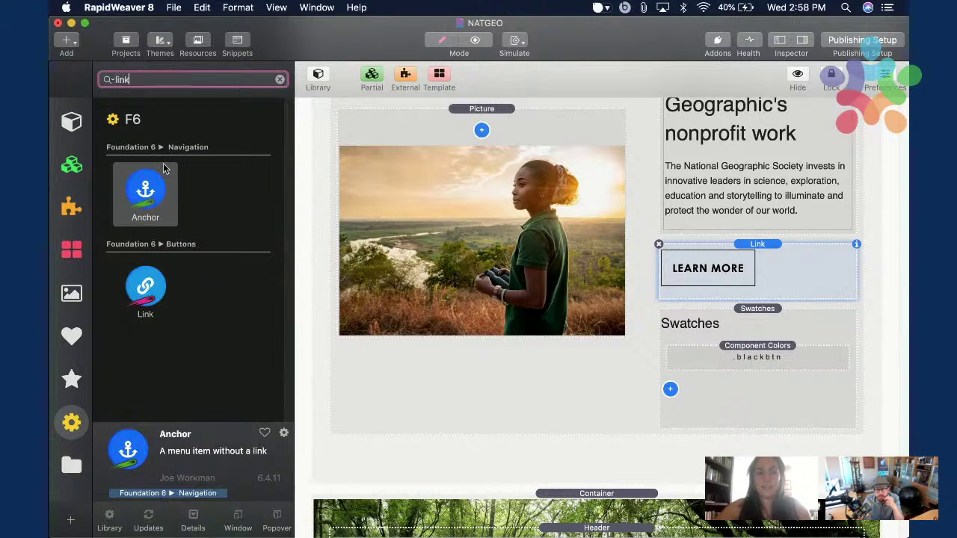
drag(159, 277, 705, 245)
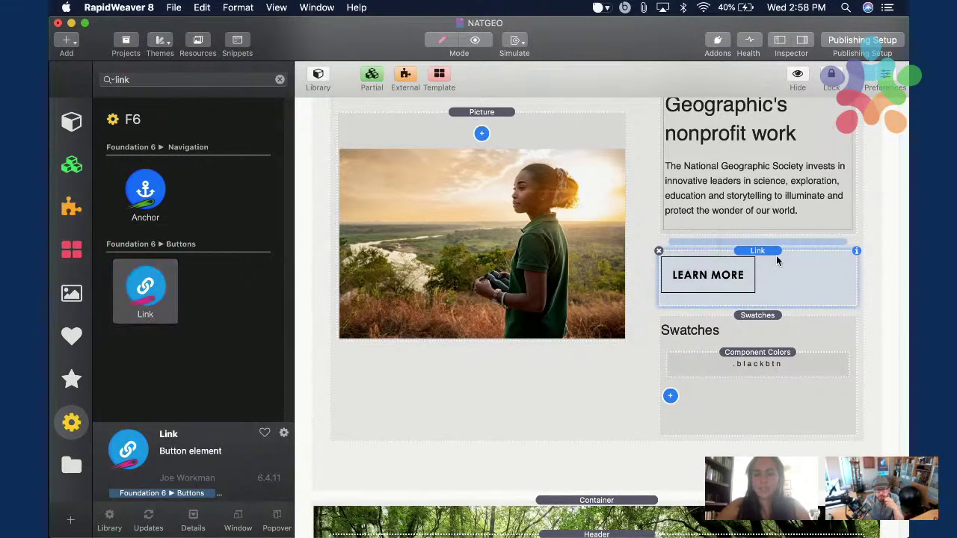
Display the newly added link's settings and apply the Hollow style to its button.
click(781, 44)
click(781, 44)
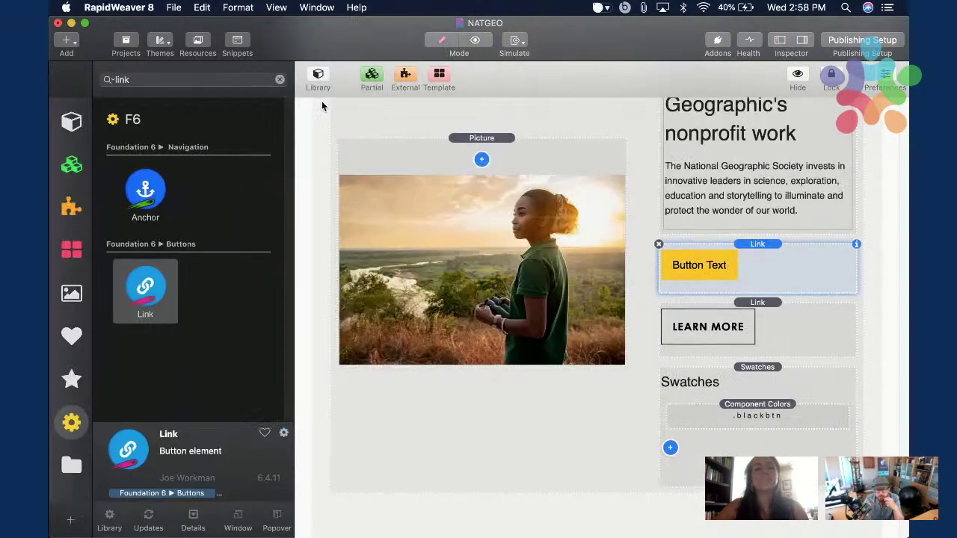
click(717, 43)
click(801, 39)
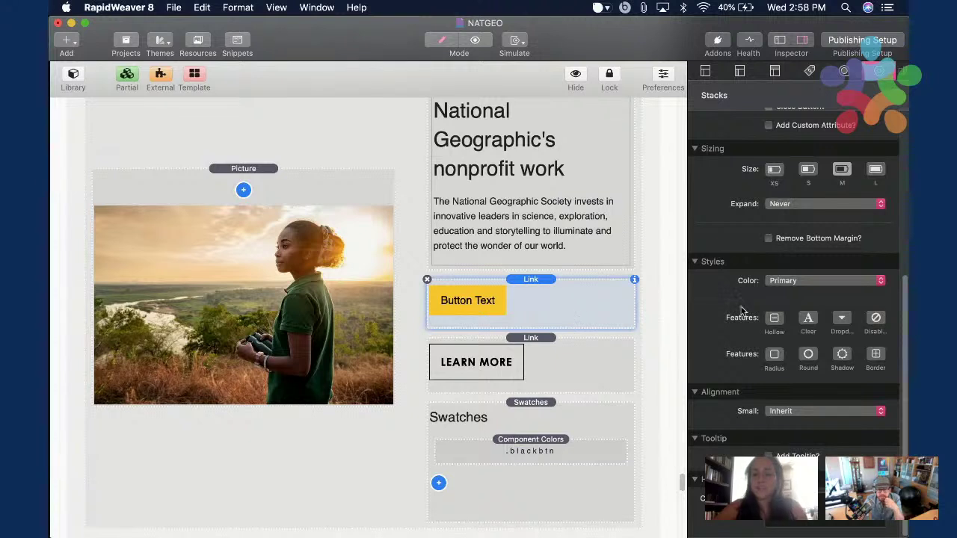
click(773, 318)
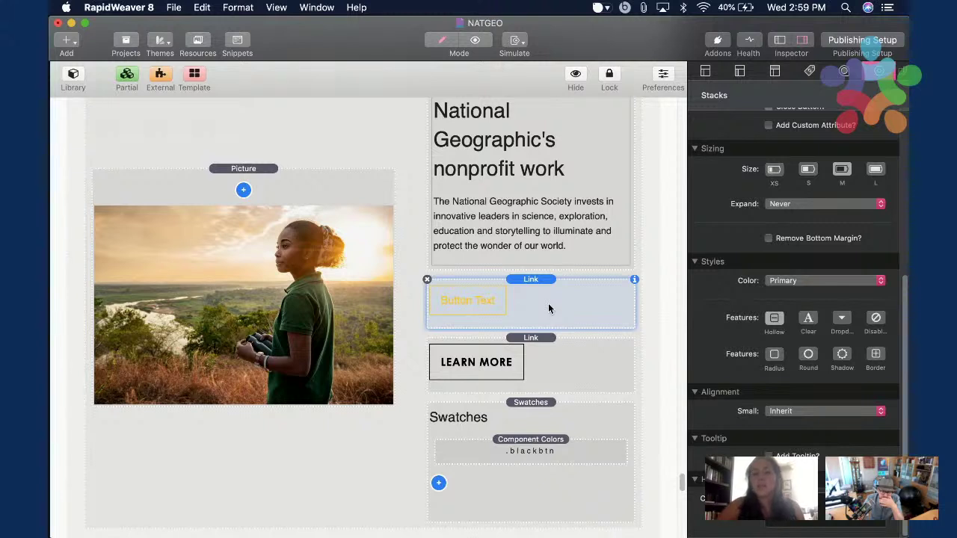
Compare the LEARN MORE link with the new hollow link, then delete the new link.
click(528, 363)
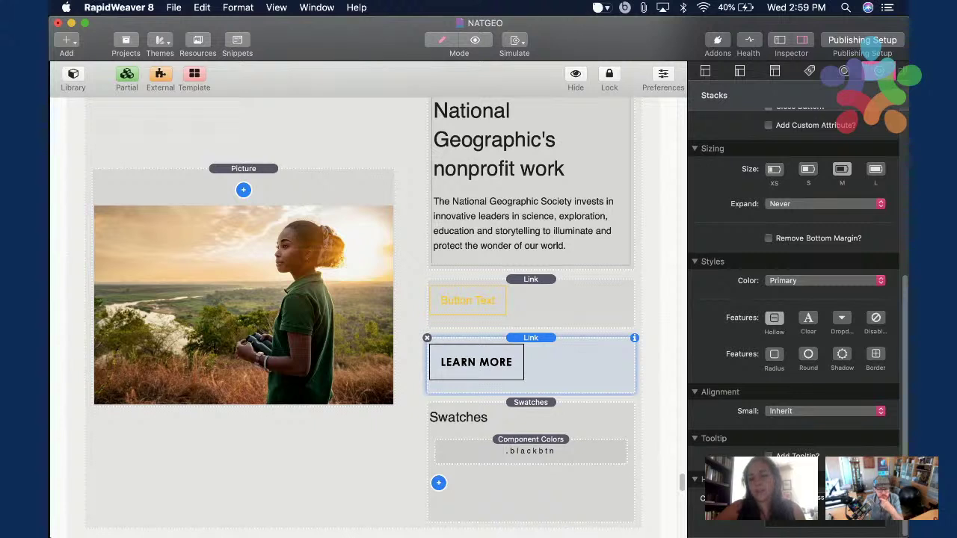
click(568, 323)
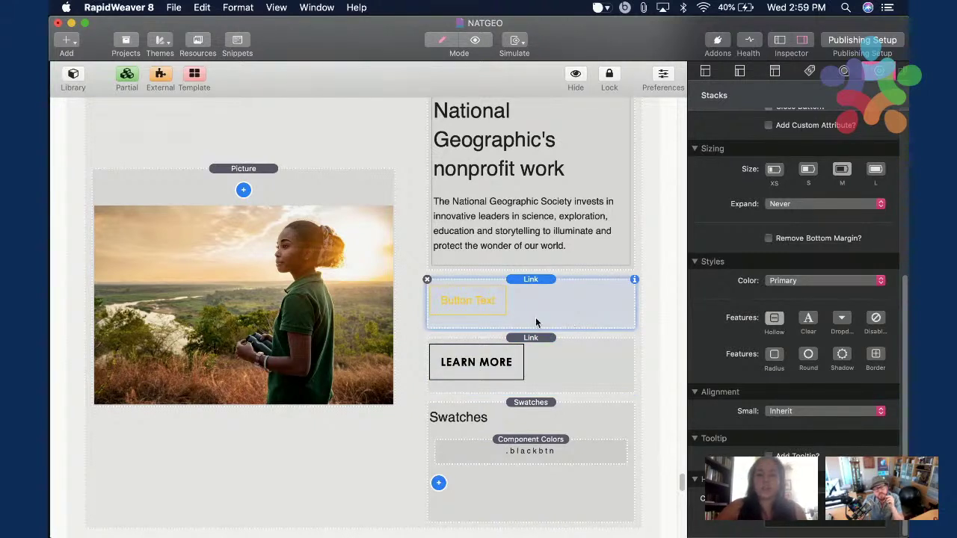
key(Delete)
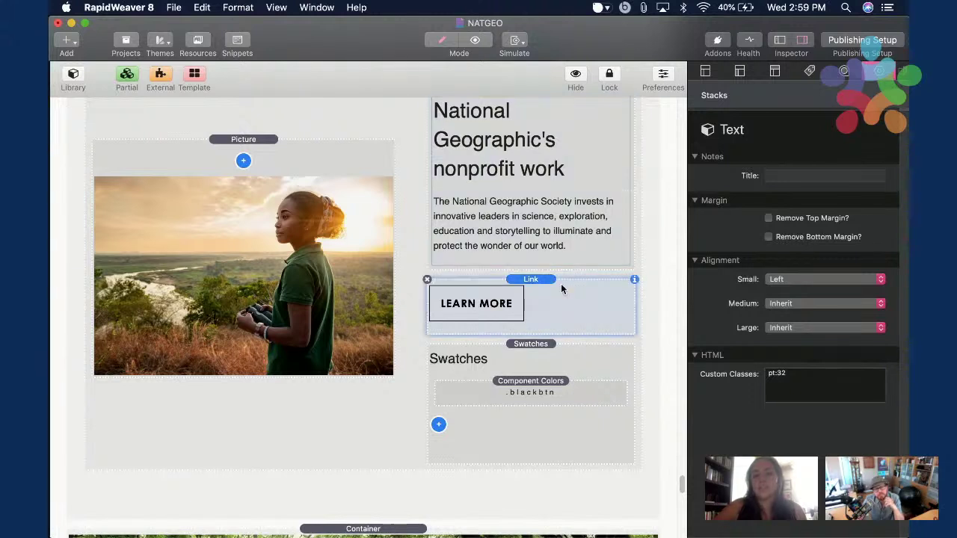
Select the LEARN MORE Link and review its style settings alongside the Swatches stack below it.
click(562, 289)
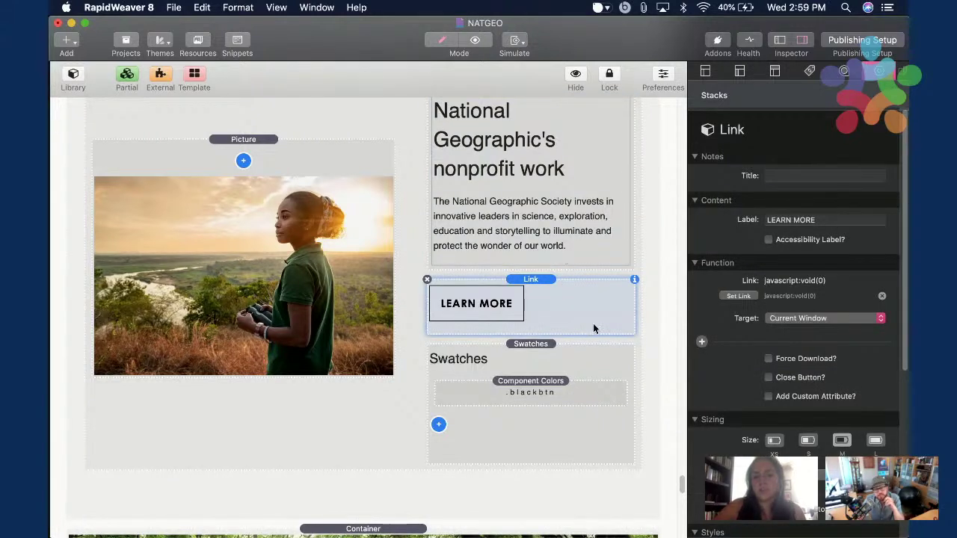
scroll(742, 389, down, 5)
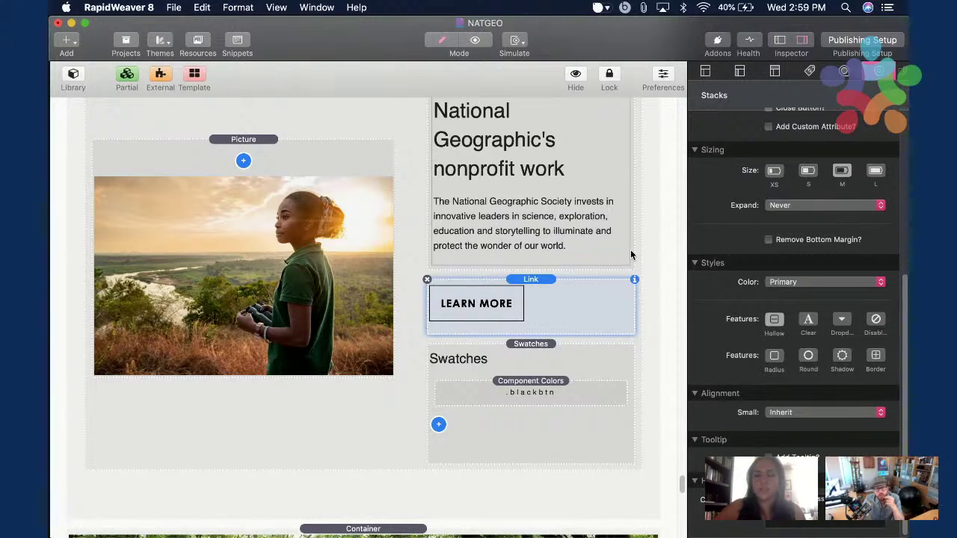
scroll(630, 252, down, 2)
scroll(630, 252, up, 2)
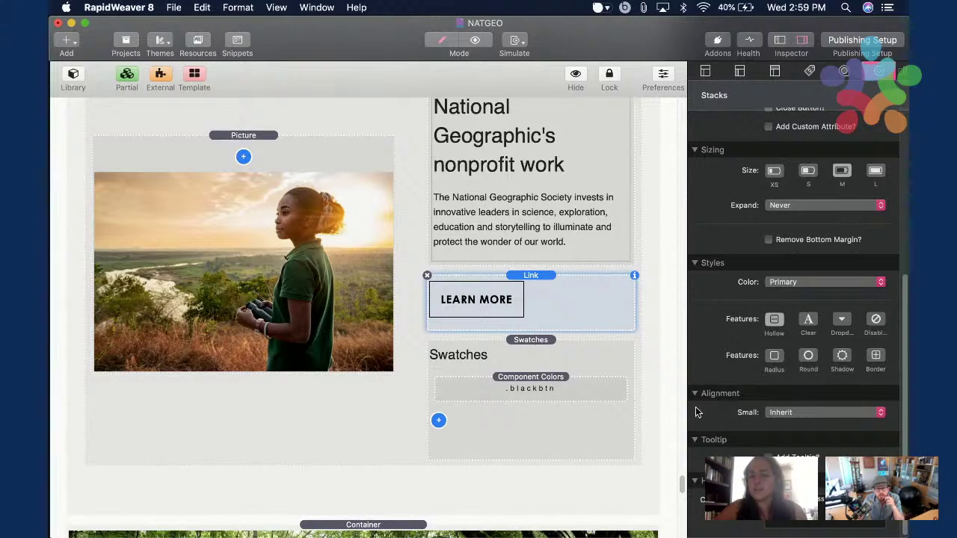
Inspect the page-wide Swatches stack above the Top Bar, including the .blackfont Font Color and .overlay:before Background Overlay swatches.
scroll(661, 273, down, 20)
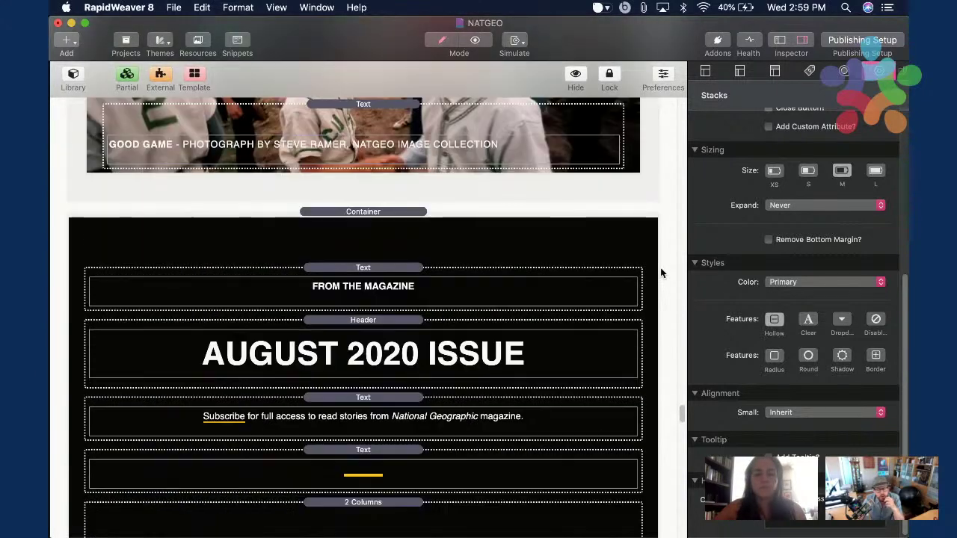
scroll(661, 273, up, 20)
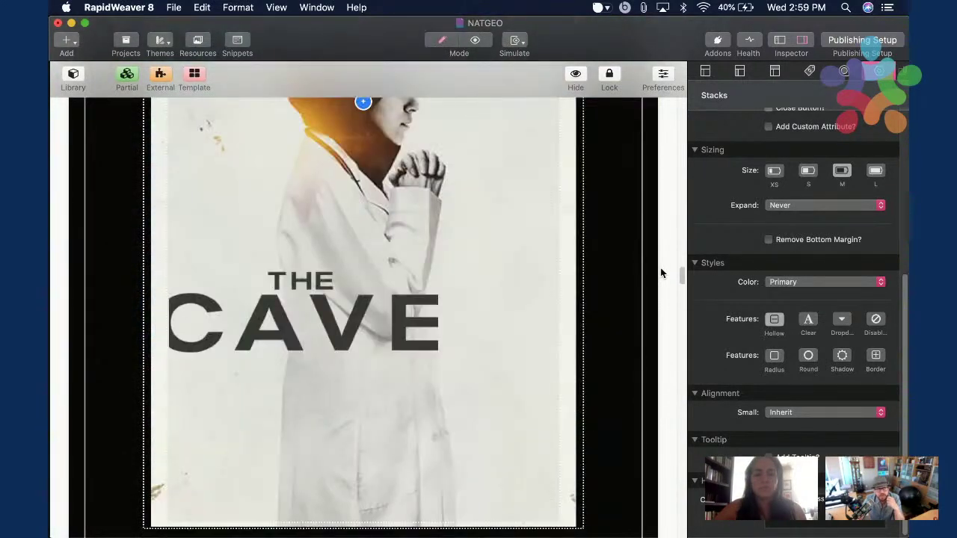
scroll(661, 273, up, 20)
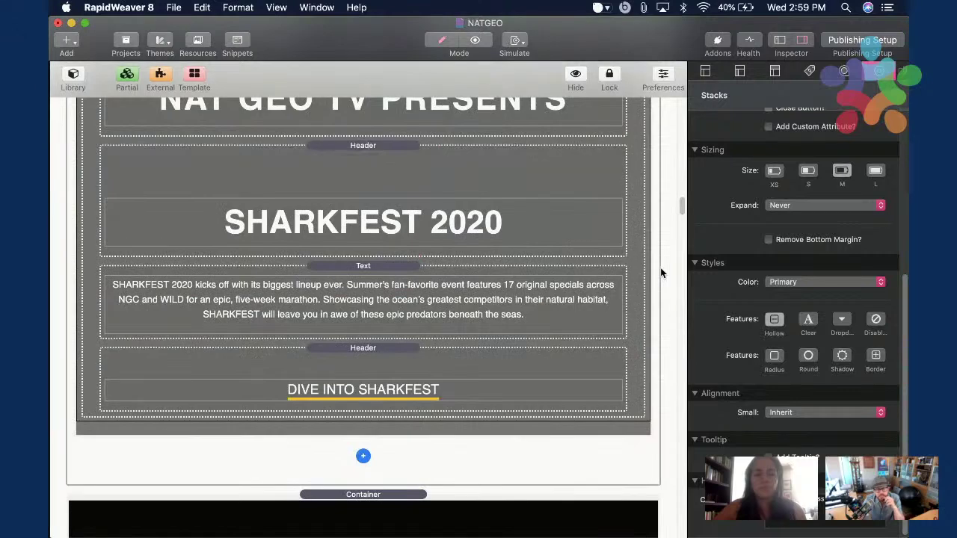
scroll(661, 273, up, 20)
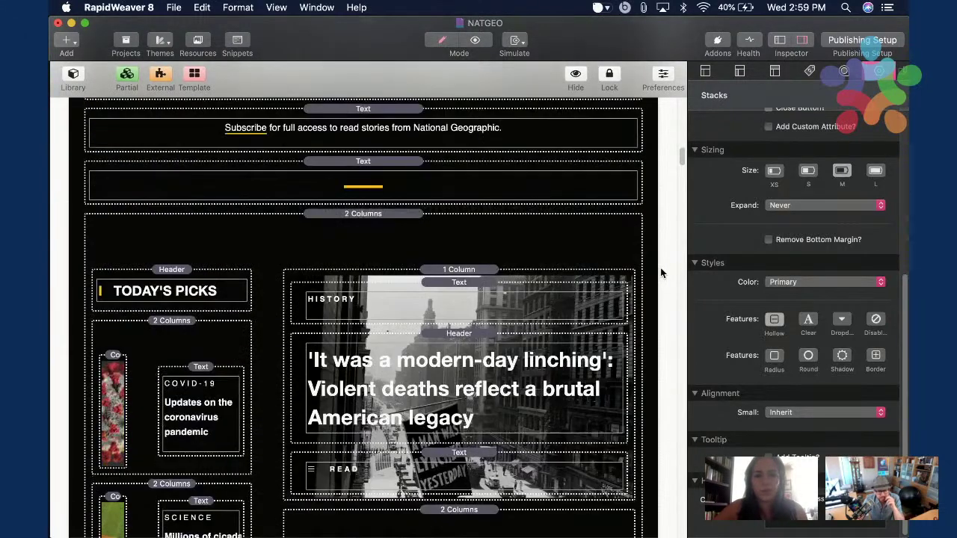
scroll(661, 273, up, 10)
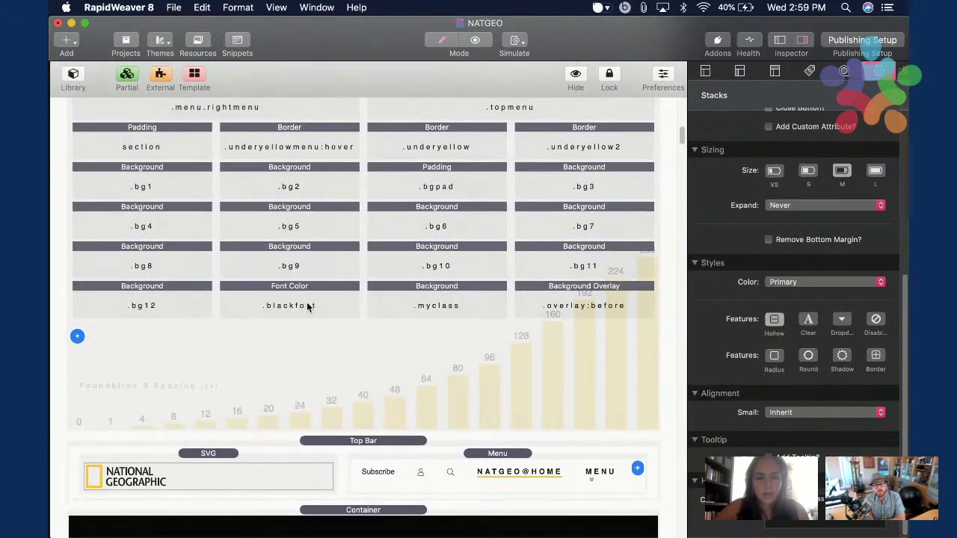
click(287, 301)
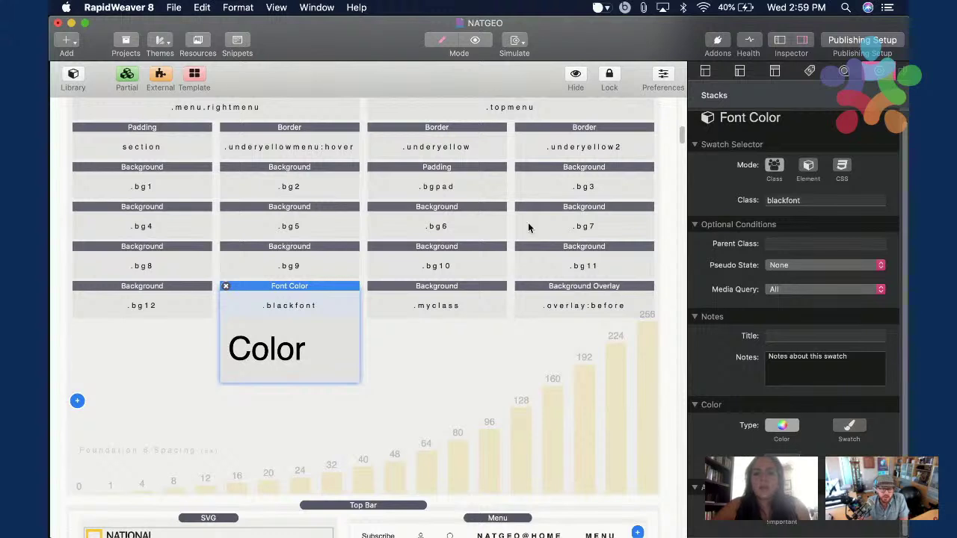
scroll(502, 224, up, 2)
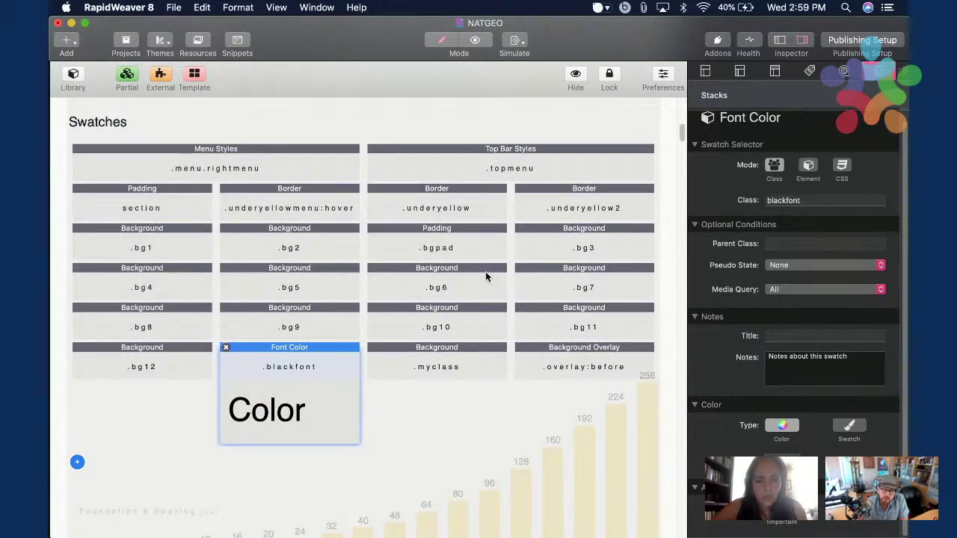
click(404, 384)
click(572, 411)
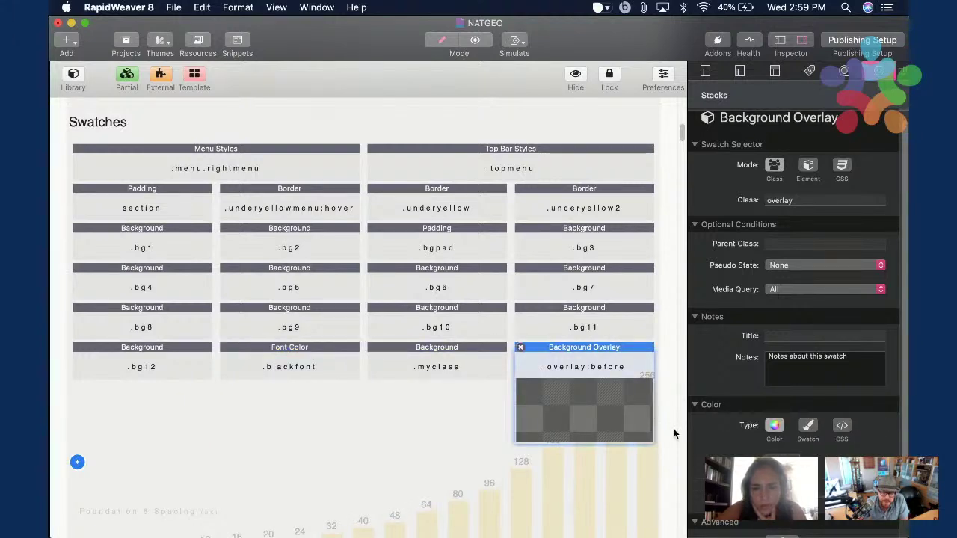
click(638, 438)
Return to the Swatches stack under the LEARN MORE link and review the site colors of its .blackbtn Component Colors swatch.
scroll(522, 400, down, 15)
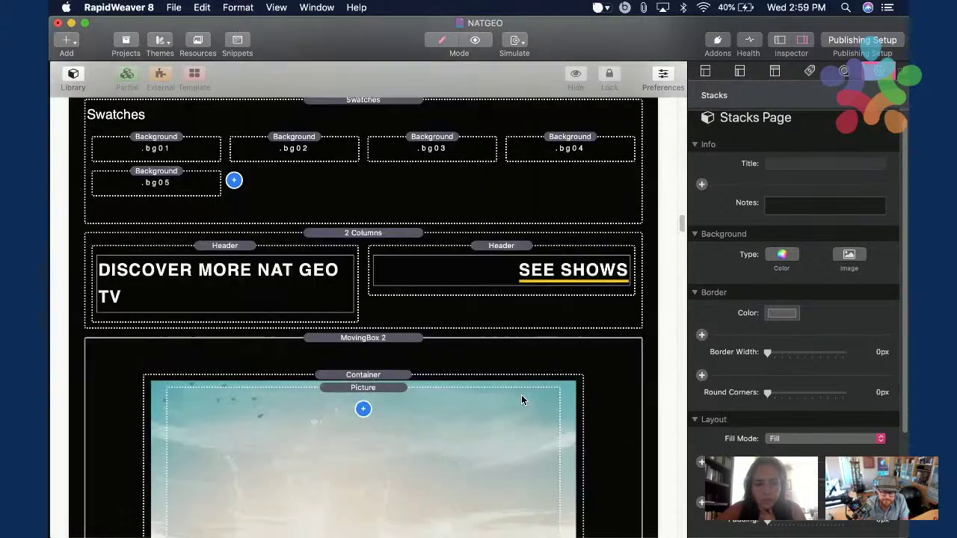
scroll(522, 400, up, 15)
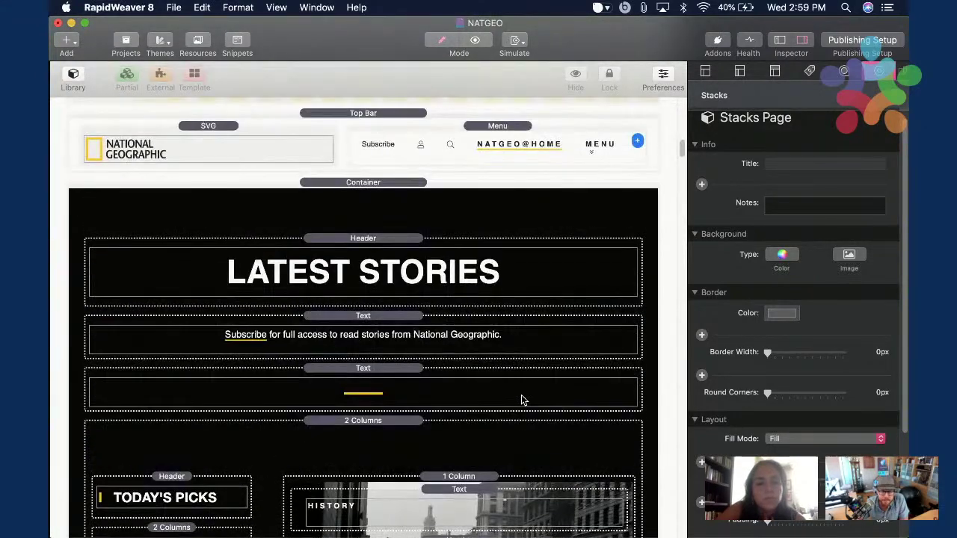
scroll(521, 400, down, 10)
scroll(522, 400, down, 15)
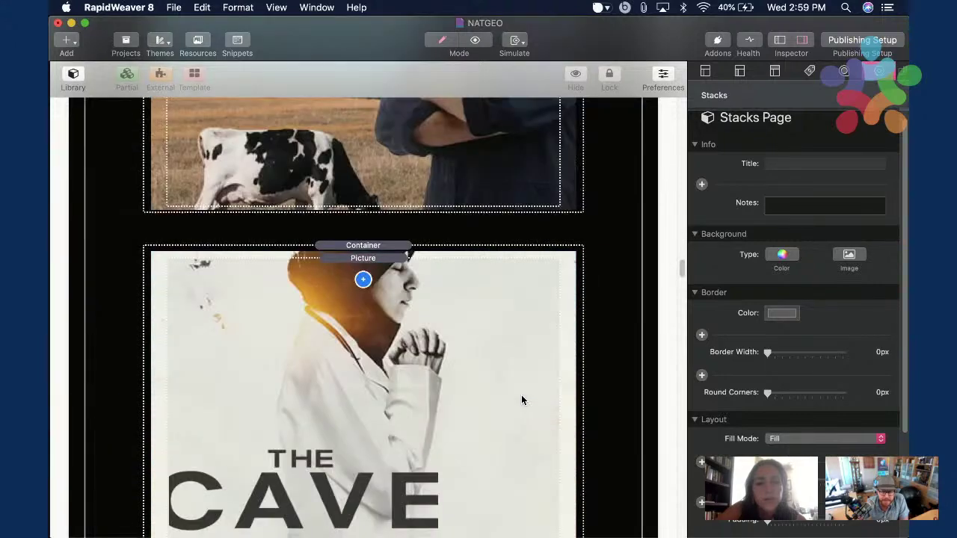
scroll(521, 394, down, 15)
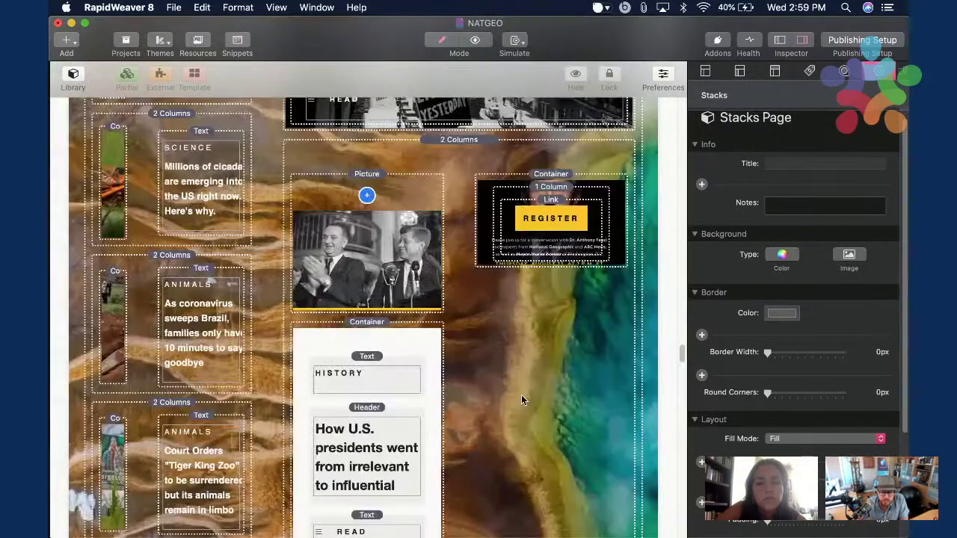
scroll(521, 399, down, 5)
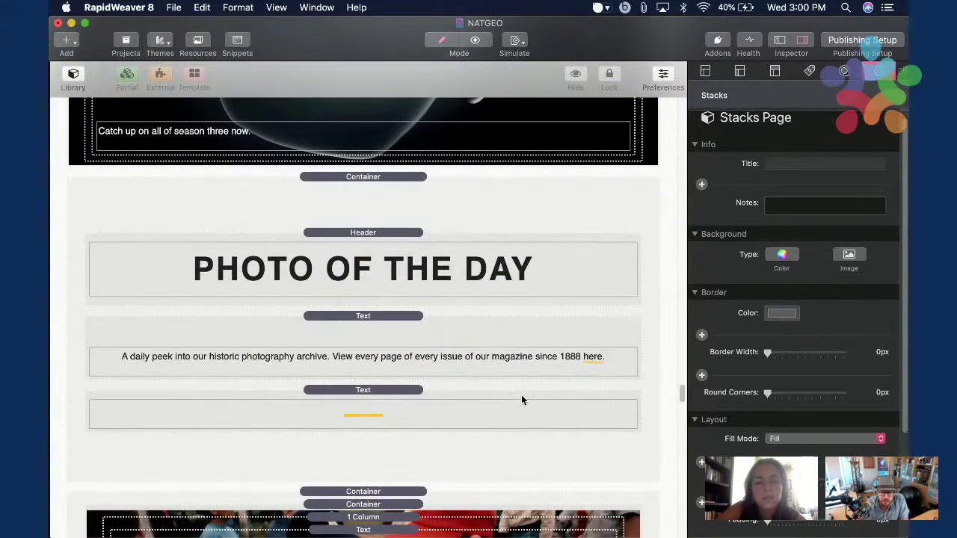
scroll(522, 400, down, 15)
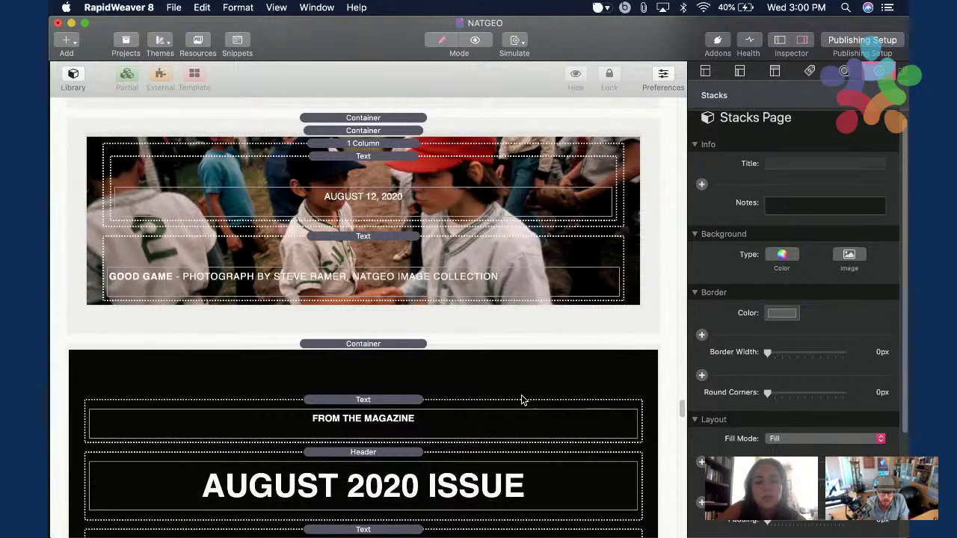
scroll(521, 399, down, 15)
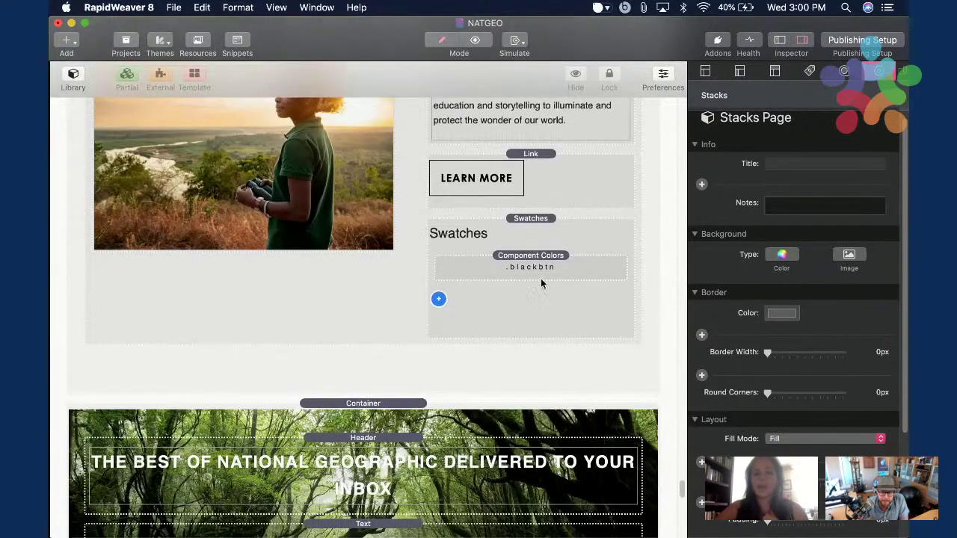
click(568, 267)
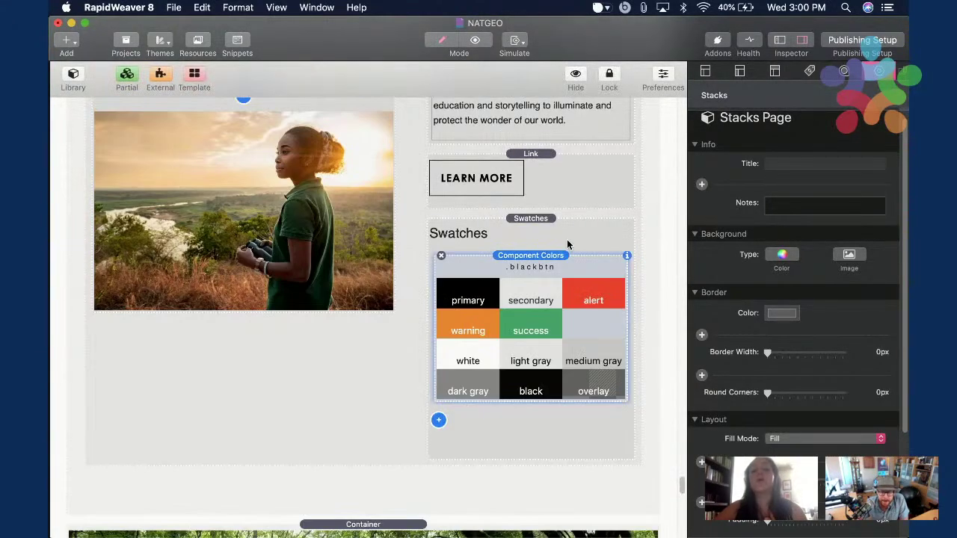
scroll(565, 262, up, 2)
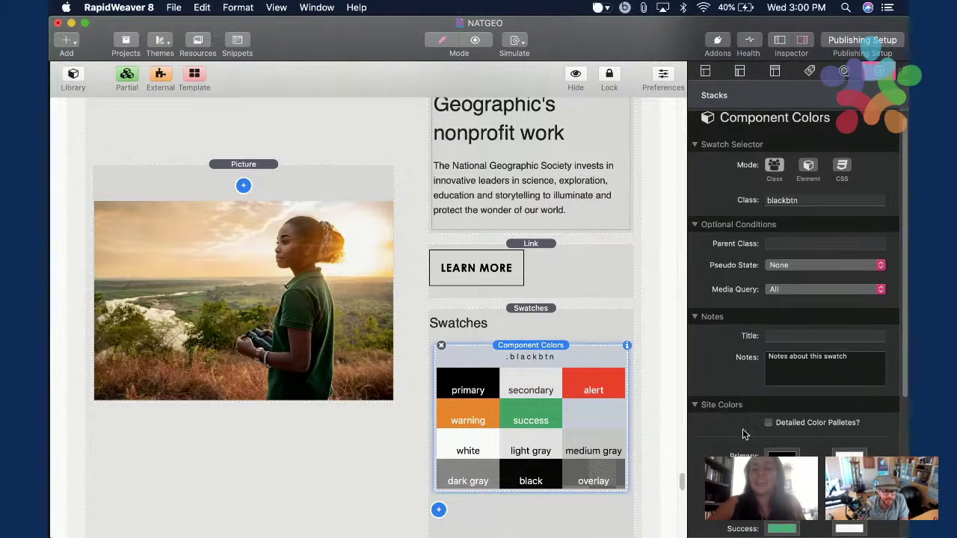
scroll(742, 429, down, 5)
scroll(583, 301, up, 3)
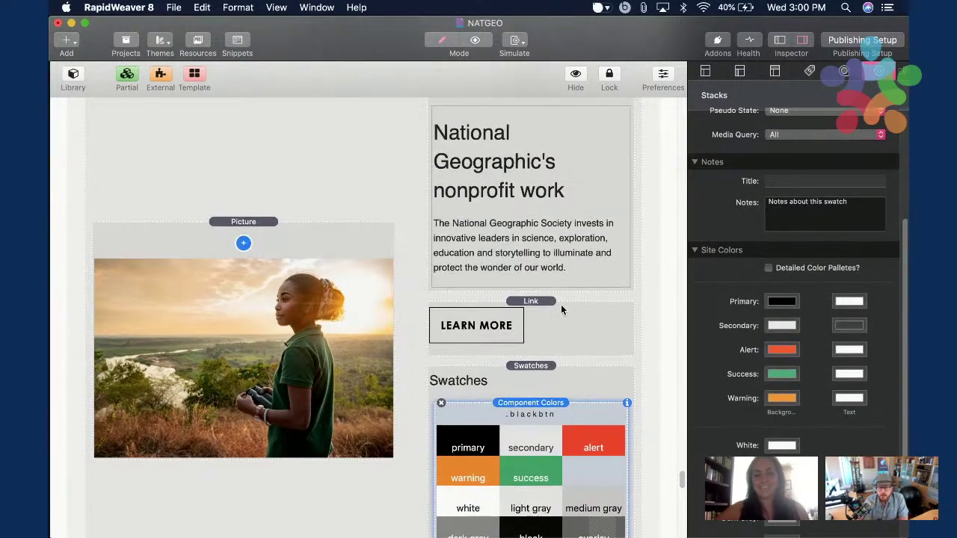
Compare the LEARN MORE link's style color options with the colors defined in the .blackbtn Component Colors swatch.
click(566, 356)
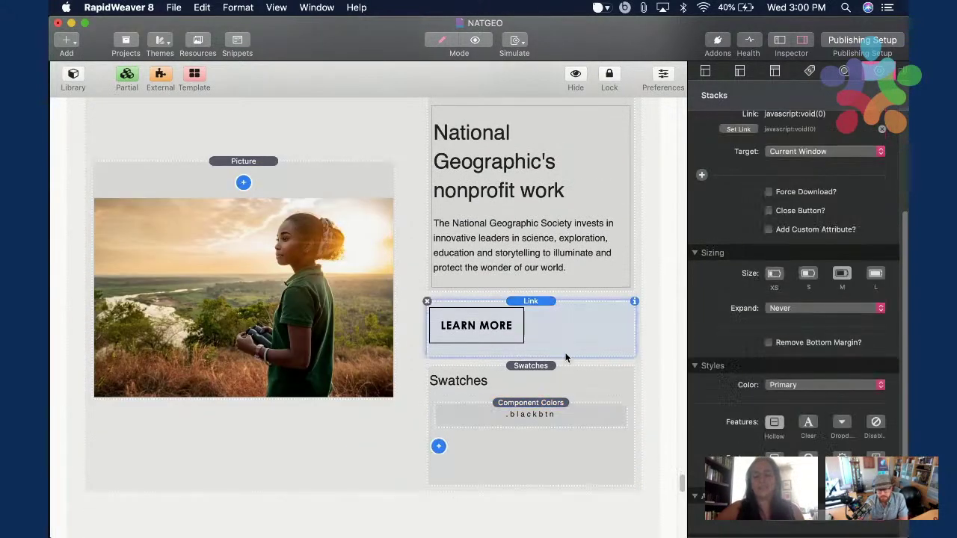
click(571, 405)
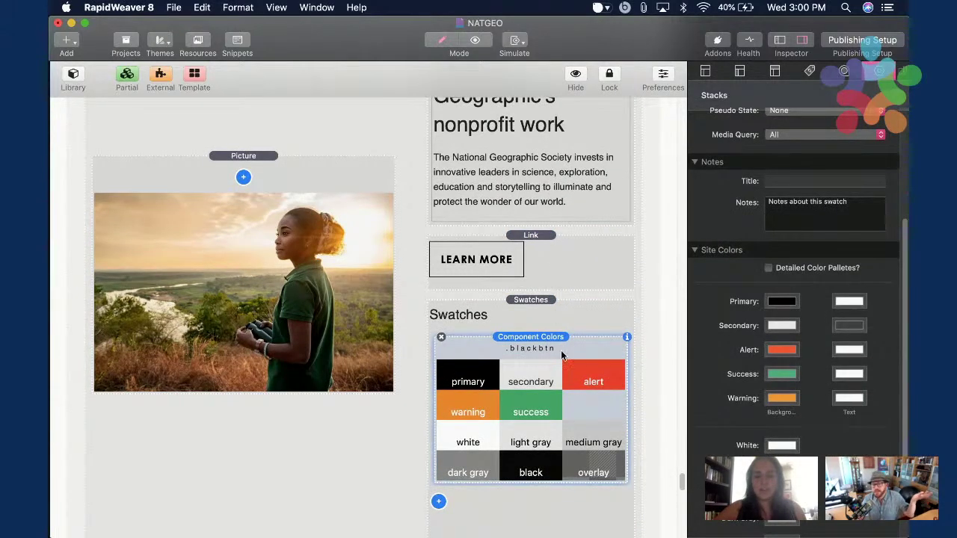
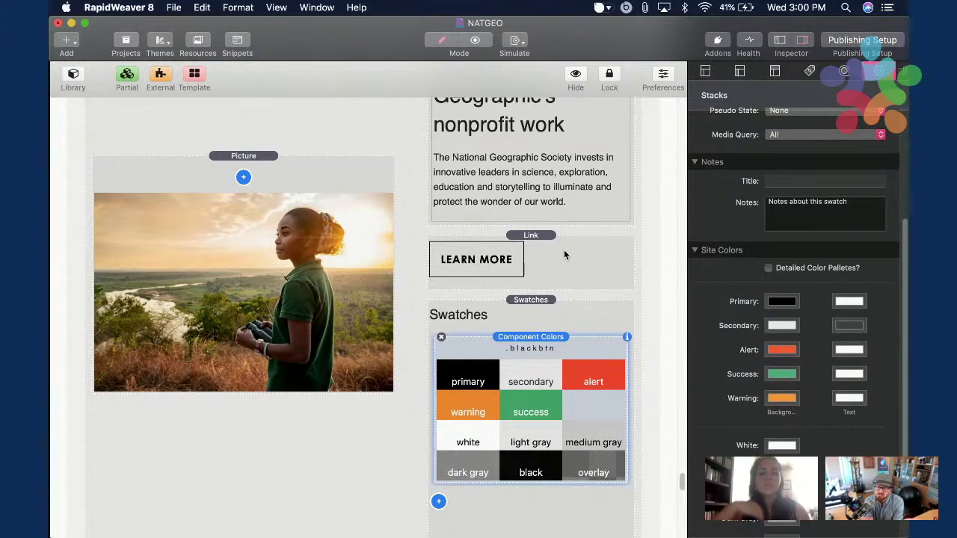
click(563, 249)
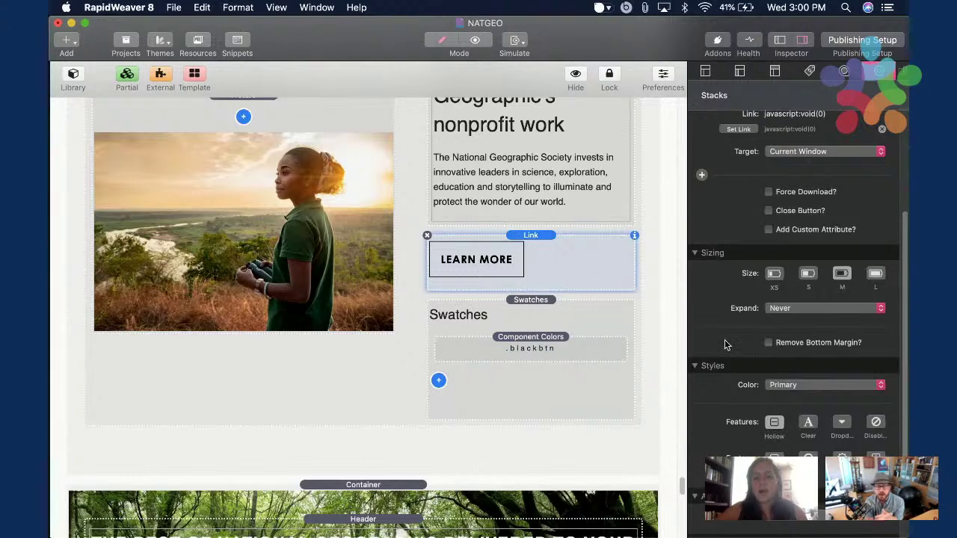
scroll(733, 348, down, 2)
click(792, 362)
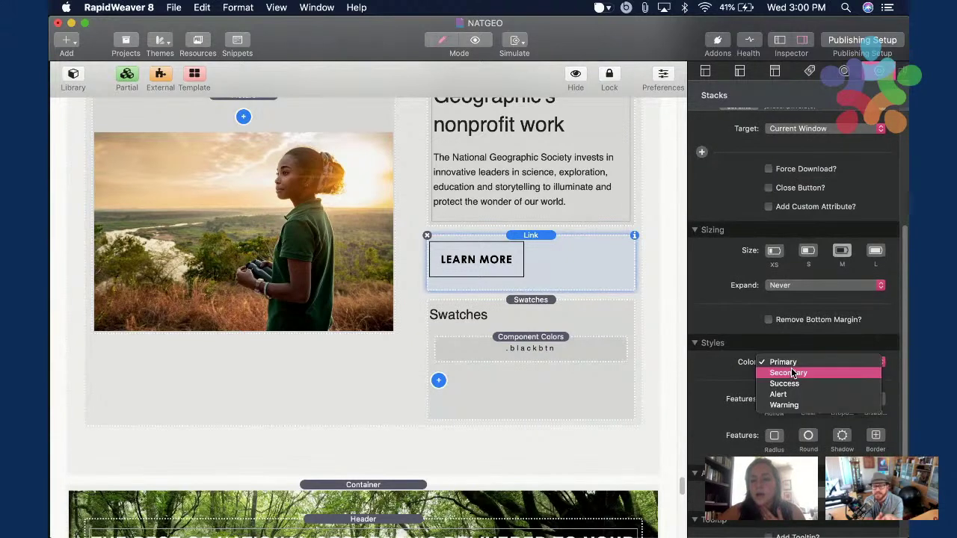
click(559, 354)
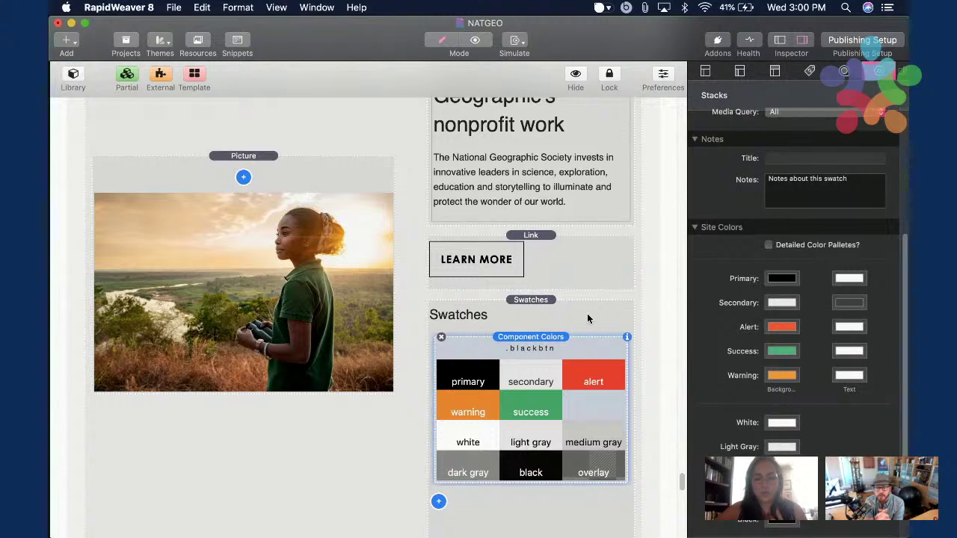
click(589, 262)
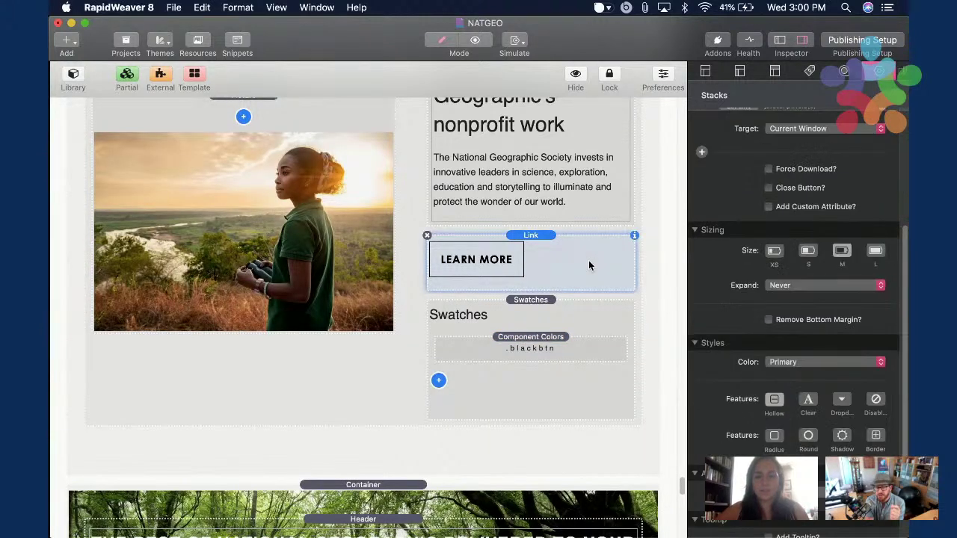
Inspect the newsletter sign-up section, viewing the settings of its Container and its THE BEST OF NATIONAL GEOGRAPHIC Header.
scroll(589, 261, up, 2)
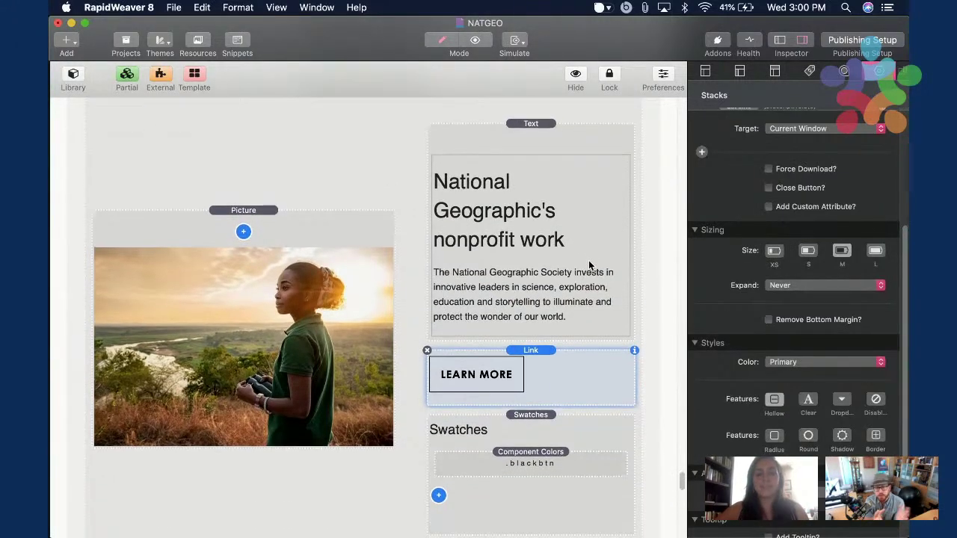
scroll(592, 260, down, 5)
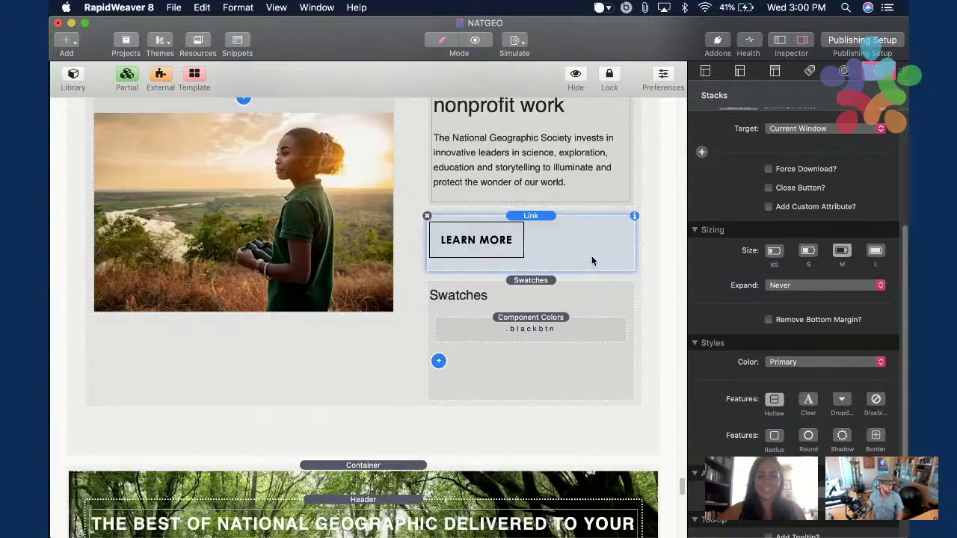
scroll(591, 256, up, 5)
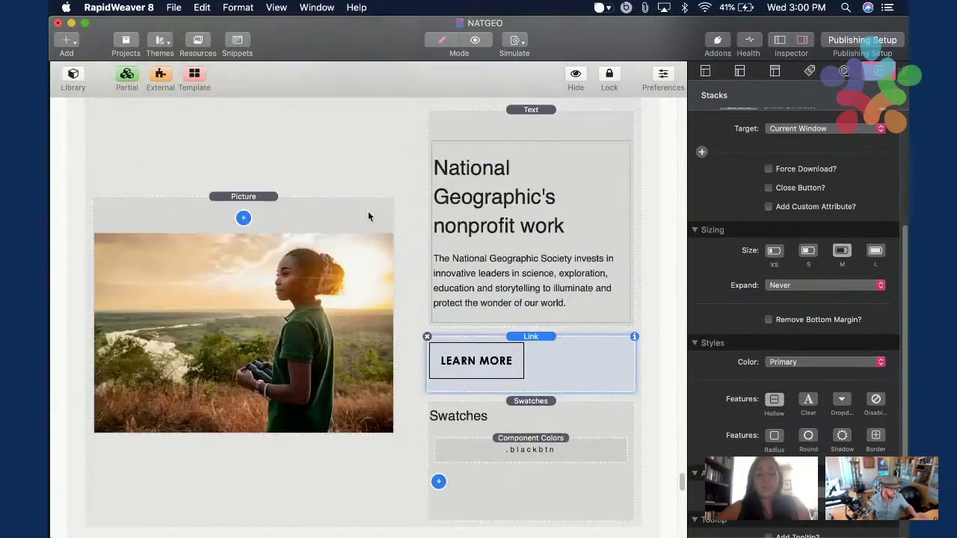
scroll(505, 157, up, 3)
scroll(501, 157, down, 5)
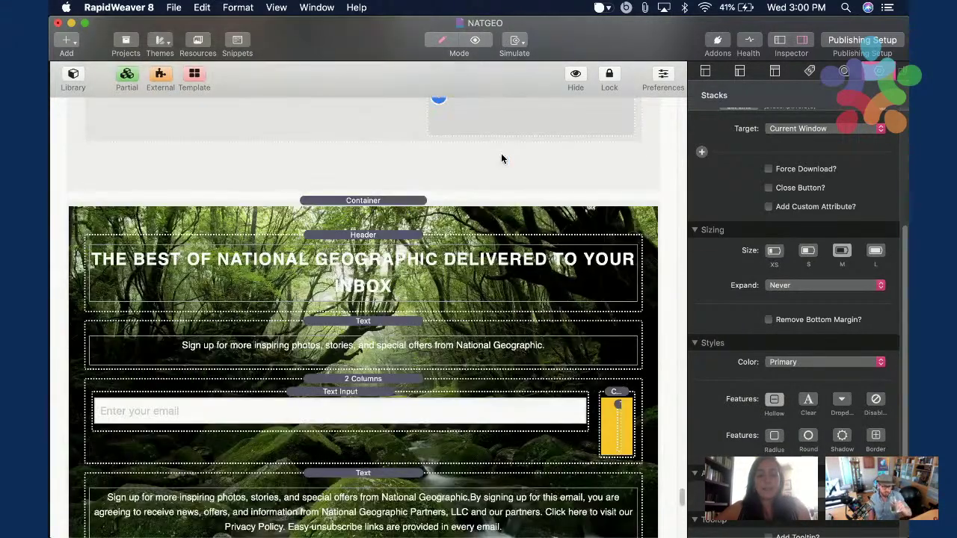
click(387, 147)
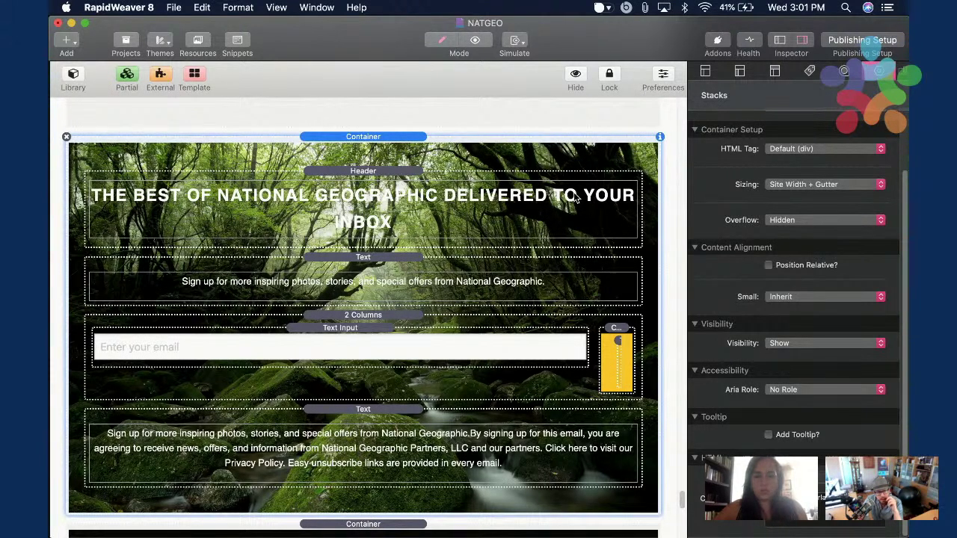
click(464, 217)
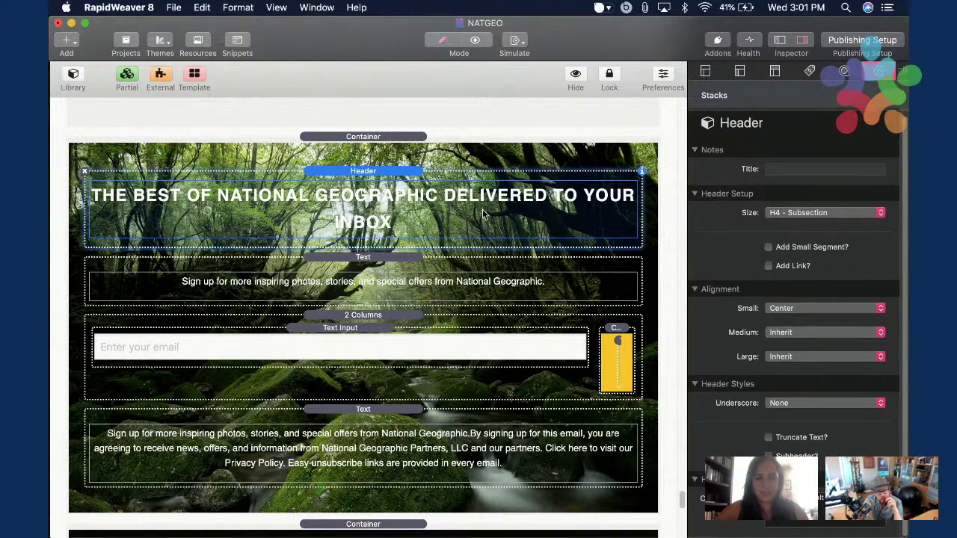
scroll(598, 284, down, 1)
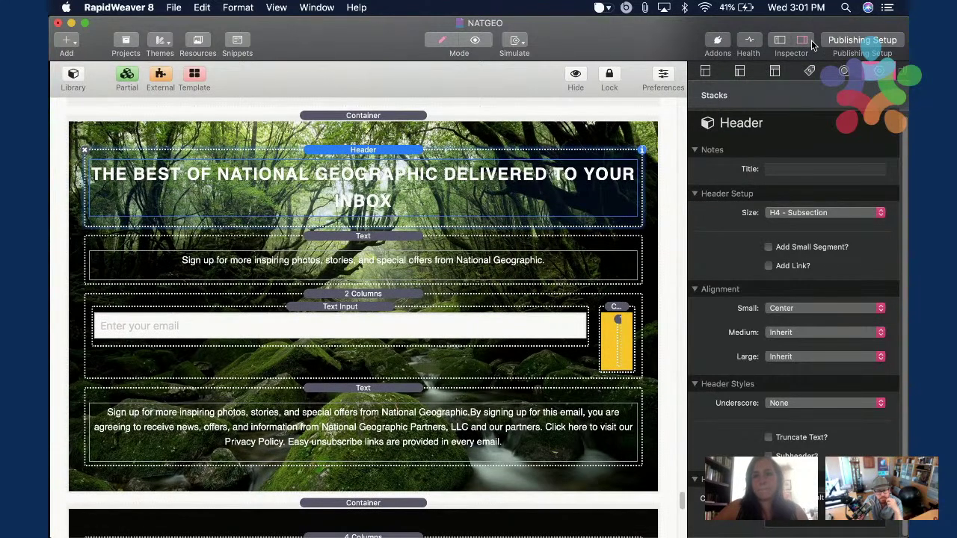
Preview the page and examine the newsletter sign-up section with its email field and yellow arrow button.
key(super+r)
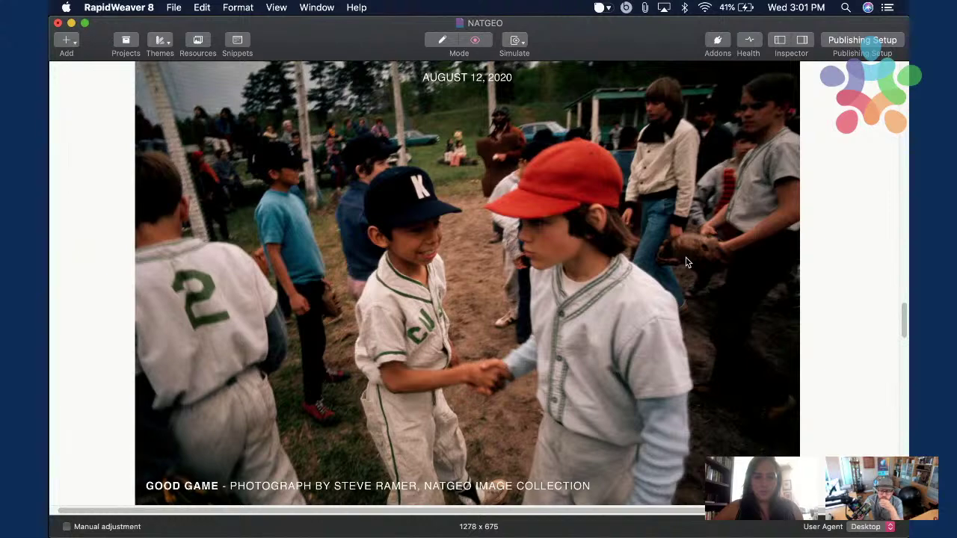
scroll(747, 254, down, 10)
scroll(815, 247, down, 10)
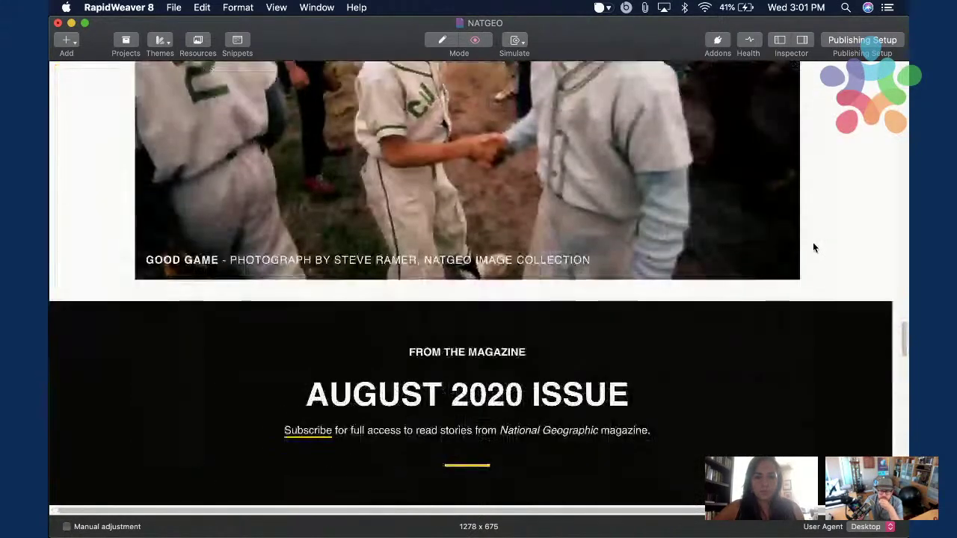
scroll(814, 248, down, 15)
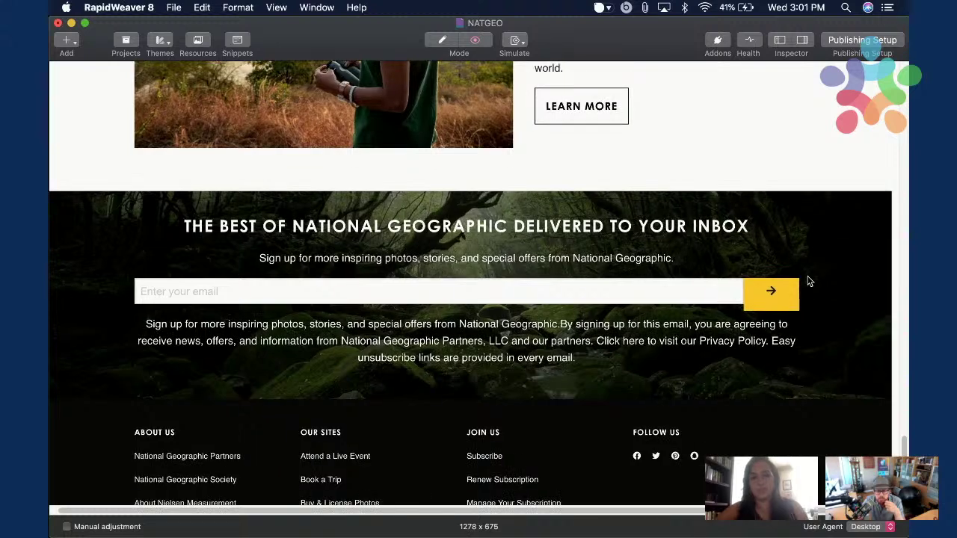
Return to editing, search the stacks library for "form" and add a Form stack above the email Text Input in the 2 Columns stack.
key(super+shift+p)
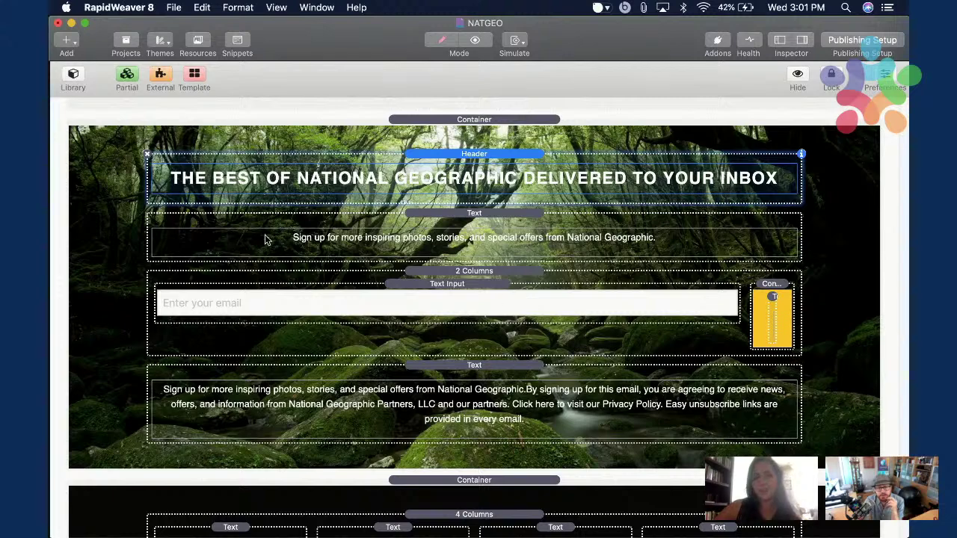
click(72, 78)
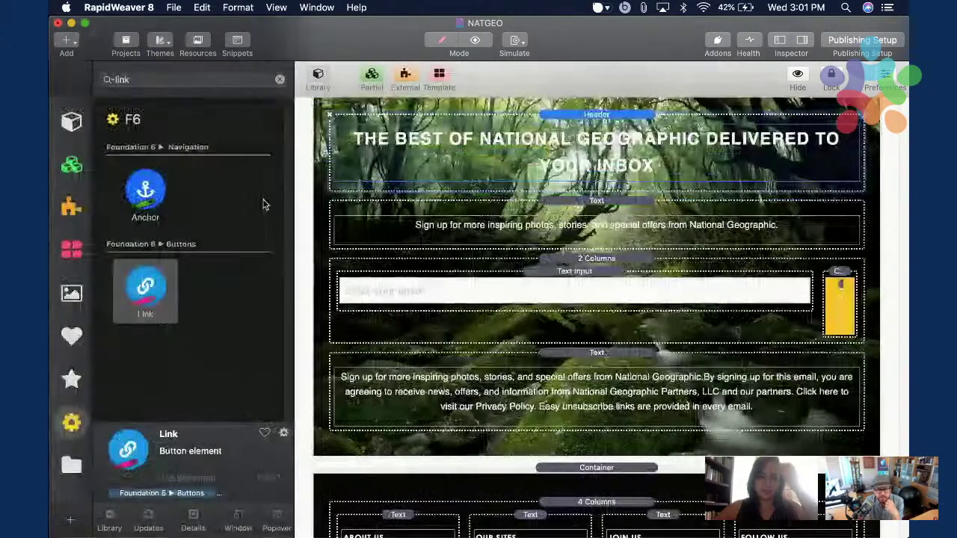
click(172, 75)
text(form)
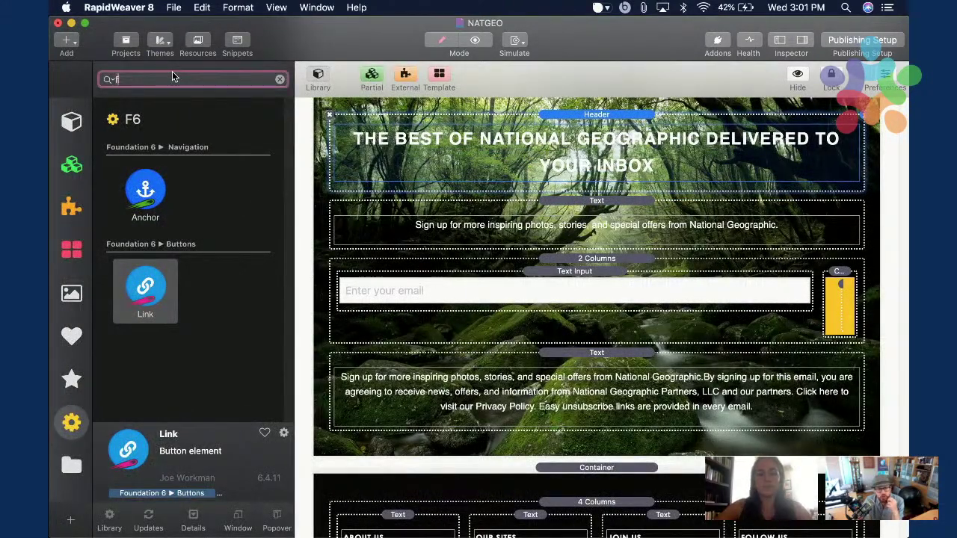
scroll(226, 236, down, 1)
drag(150, 193, 394, 278)
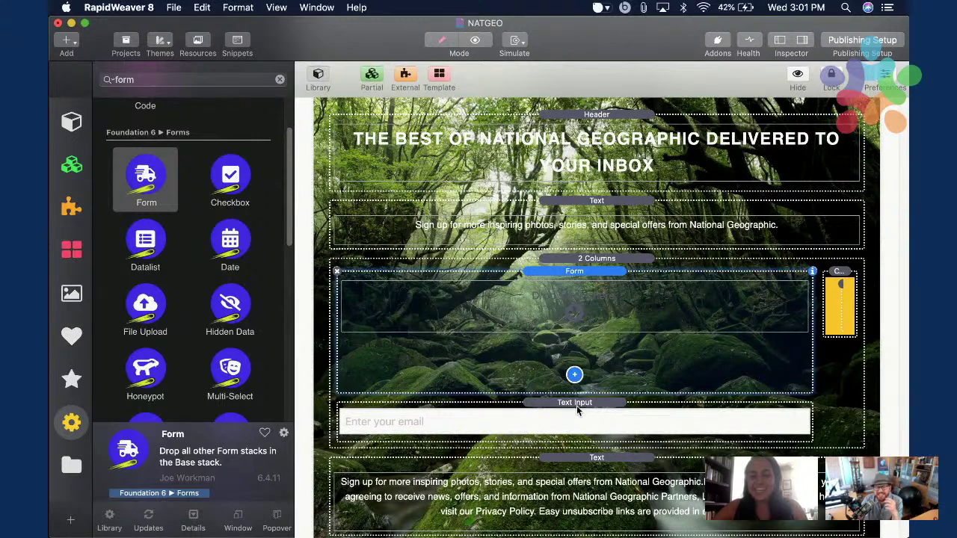
Move the new Form stack out of the column to directly above the 2 Columns stack.
click(577, 409)
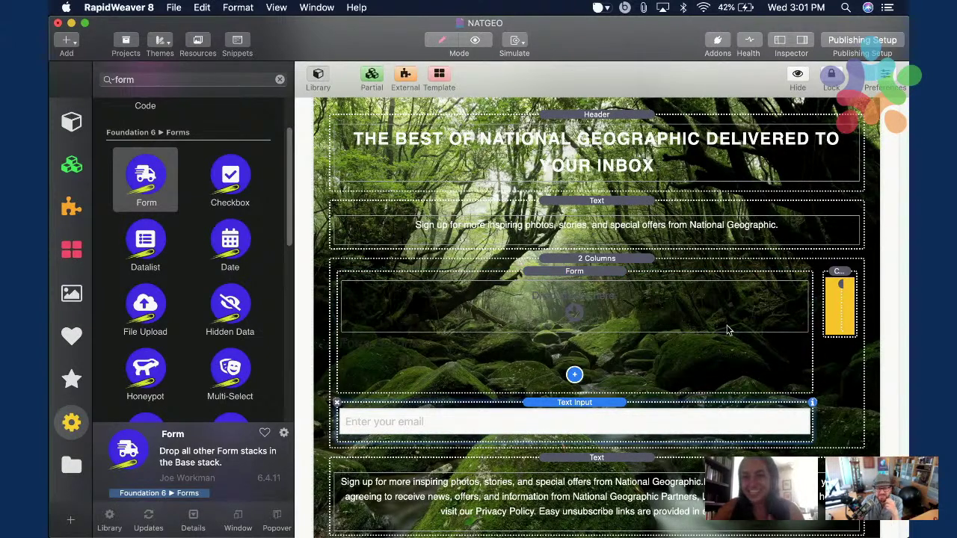
click(568, 275)
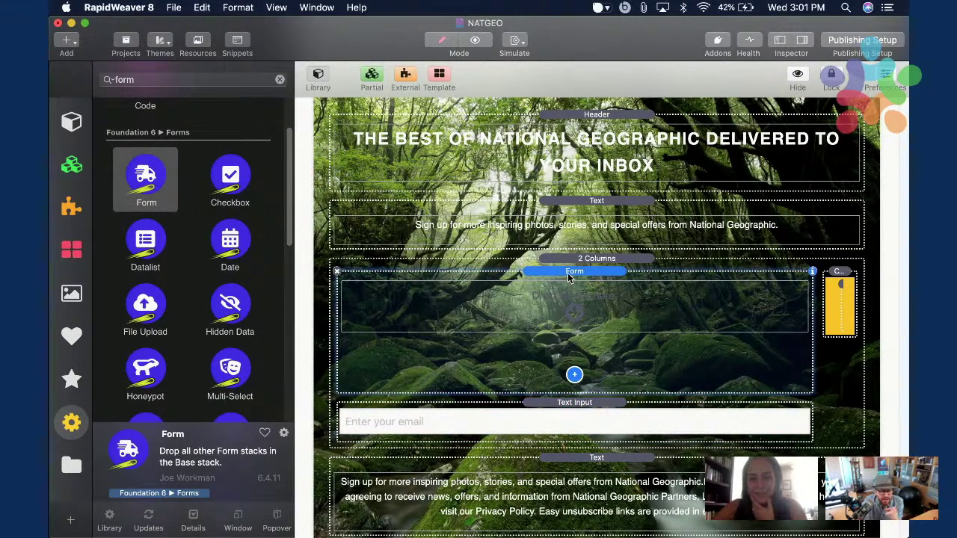
drag(565, 266, 583, 295)
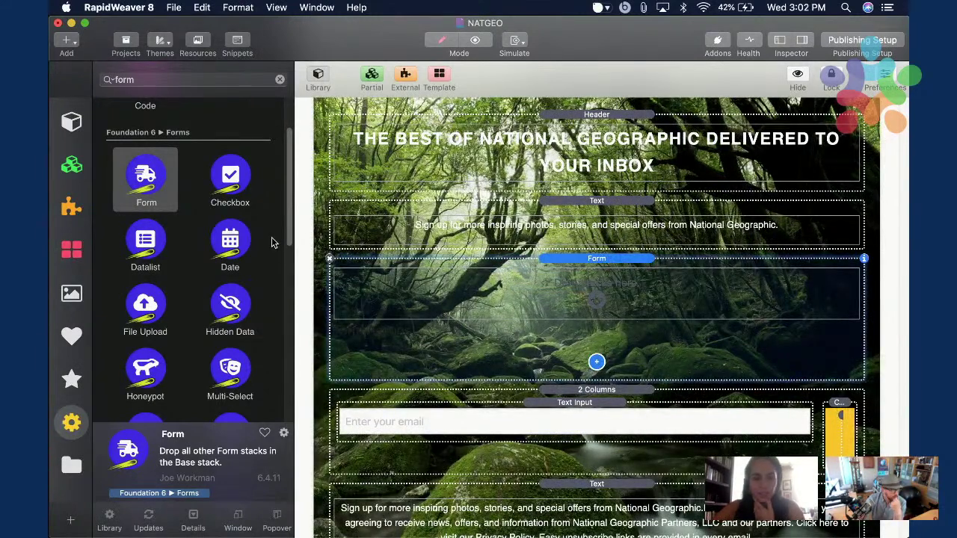
Look through the library's form stacks, externals and partials, and search its templates for "inlin".
scroll(272, 241, down, 3)
scroll(272, 242, down, 4)
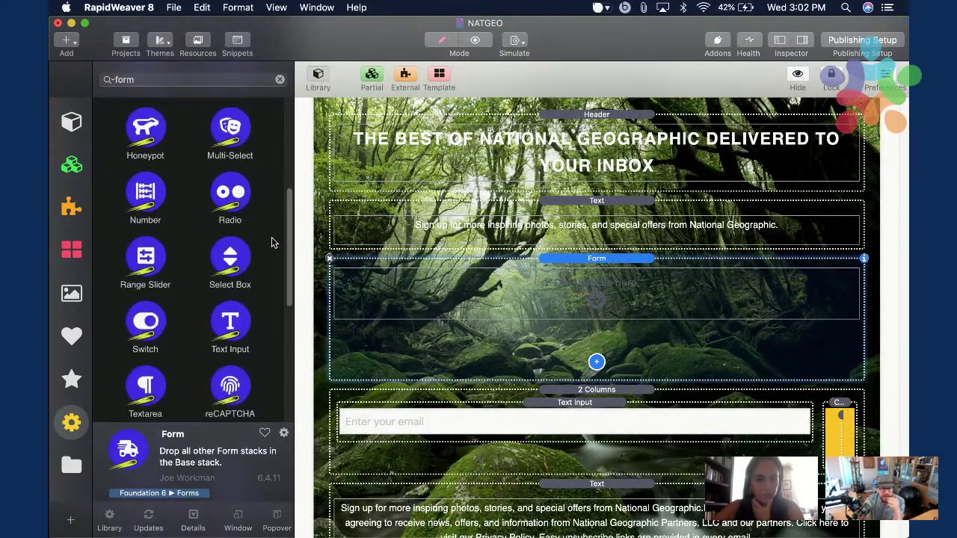
scroll(272, 241, up, 4)
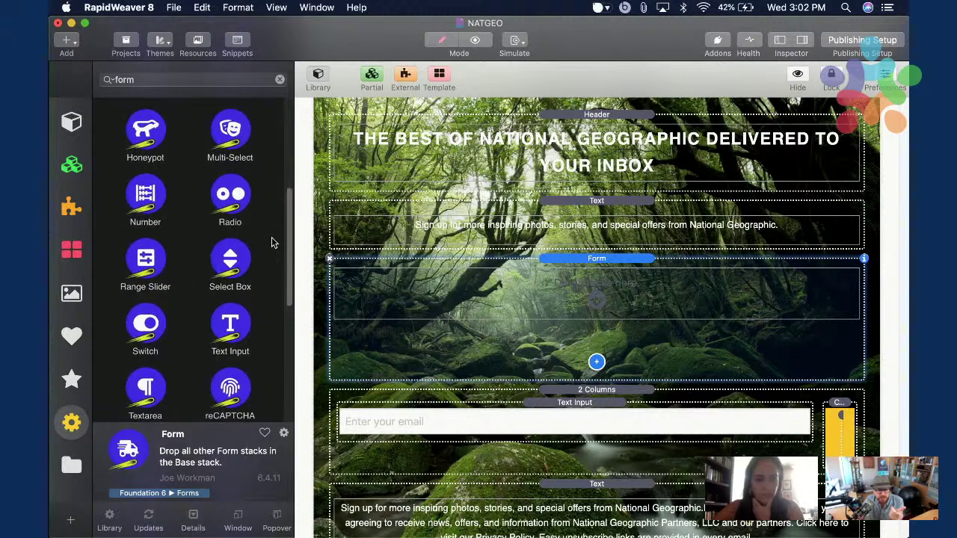
scroll(272, 242, up, 3)
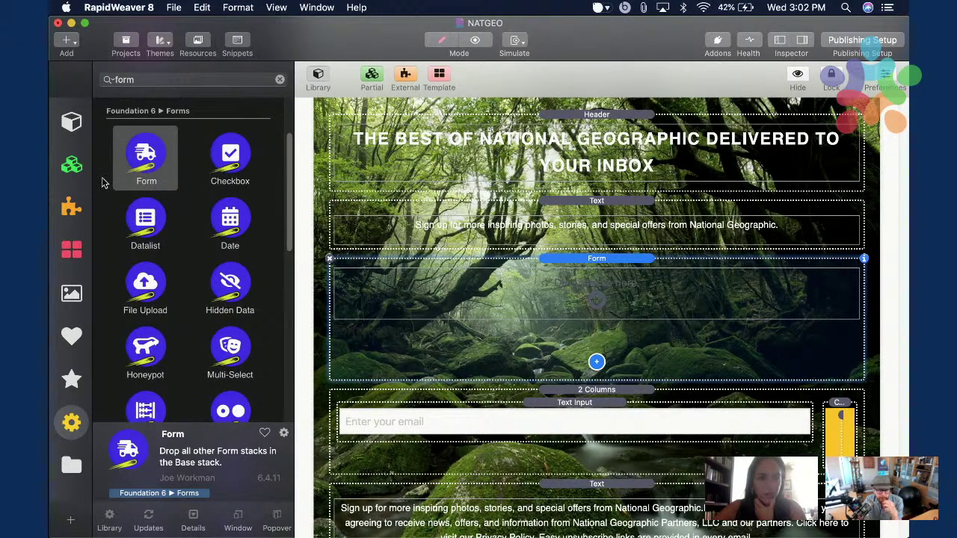
click(69, 207)
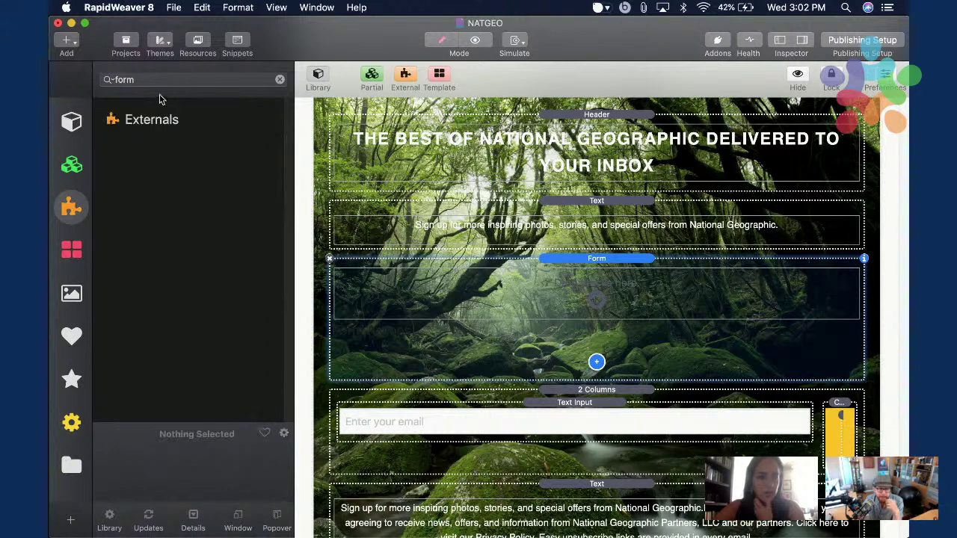
click(72, 164)
click(72, 258)
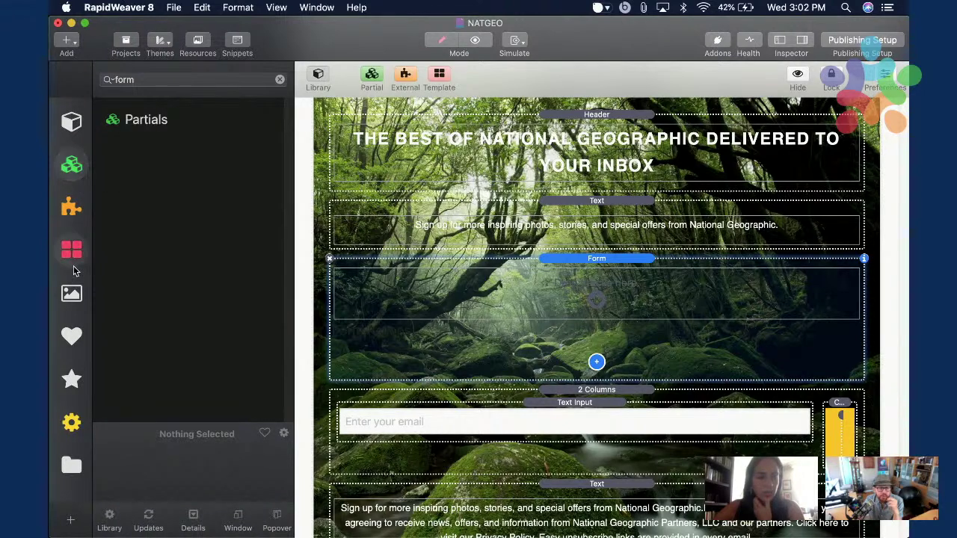
click(192, 79)
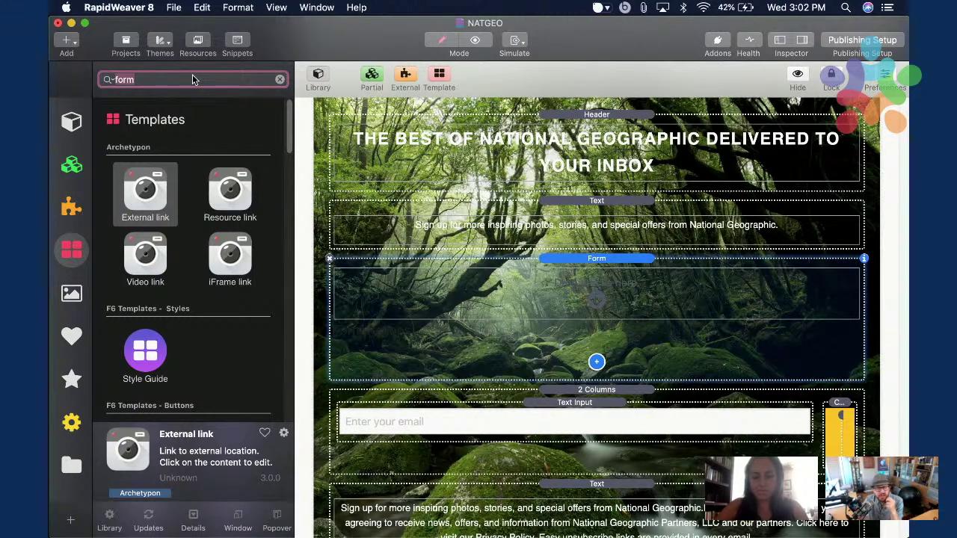
text(inlin)
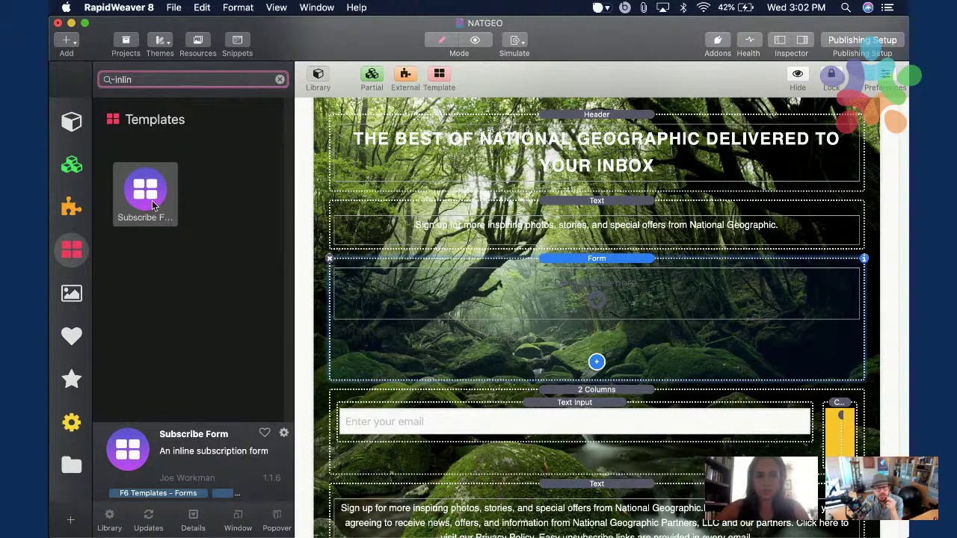
Try nesting the Subscribe Form template inside the empty Form stack, and remove it again.
click(152, 205)
drag(153, 206, 409, 246)
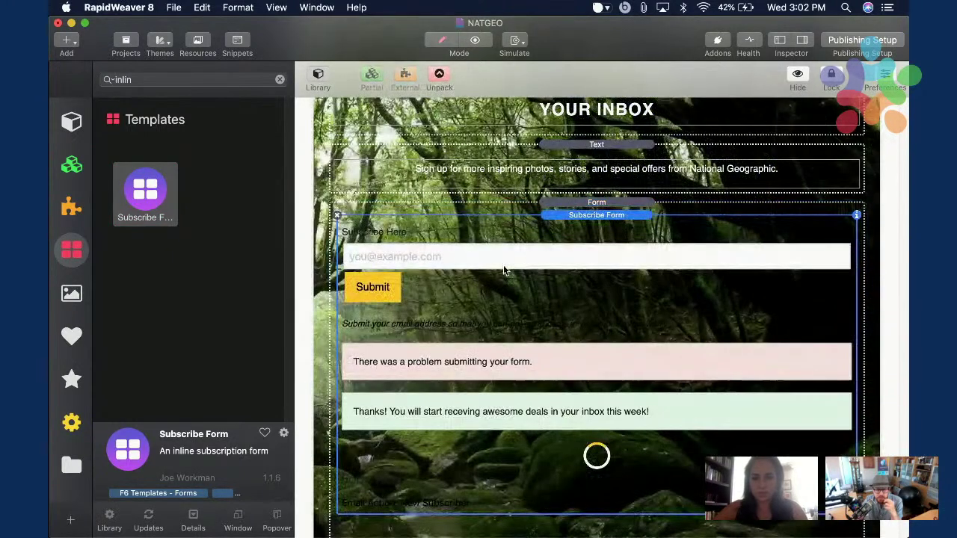
click(572, 204)
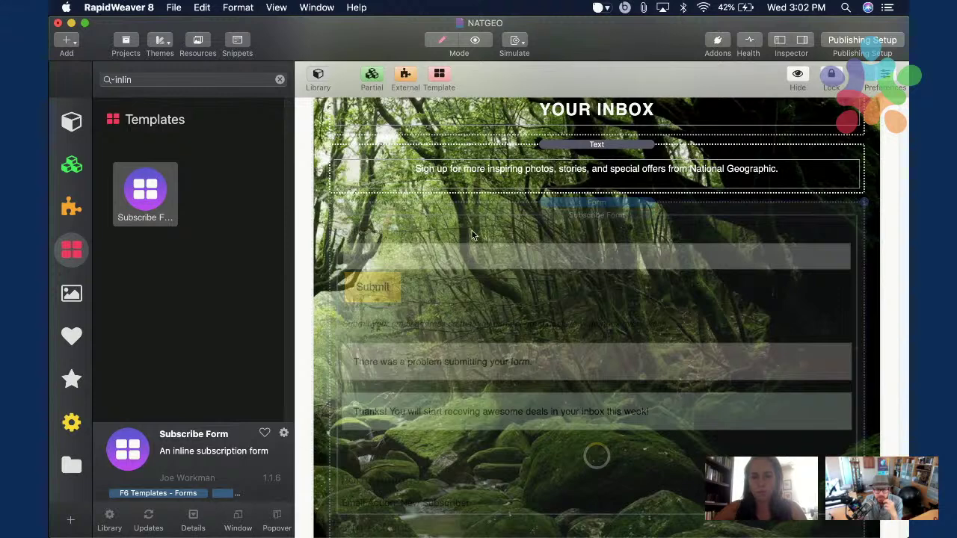
click(561, 220)
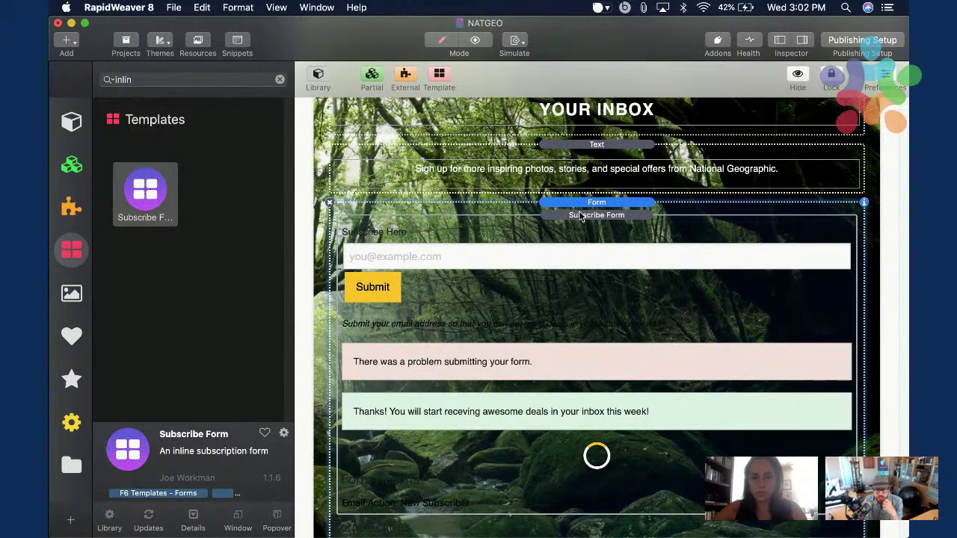
click(334, 218)
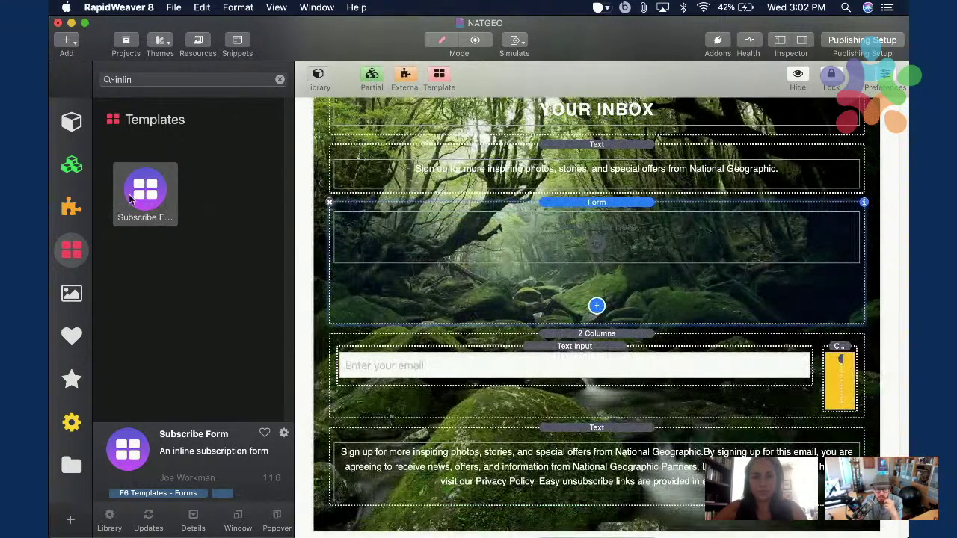
Place the Subscribe Form template below the sign-up text in place of the empty Form stack, and unpack it into editable stacks.
drag(146, 196, 368, 195)
scroll(527, 430, down, 3)
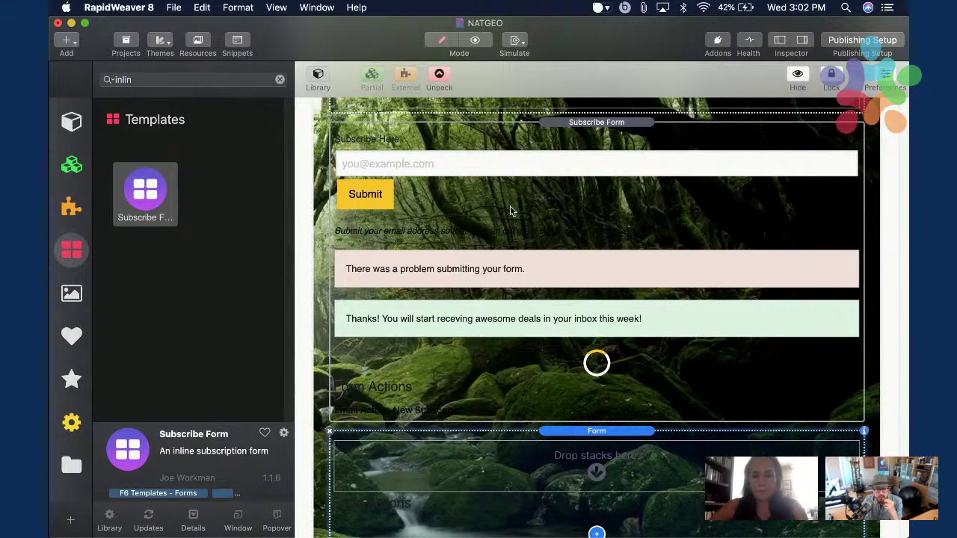
click(510, 210)
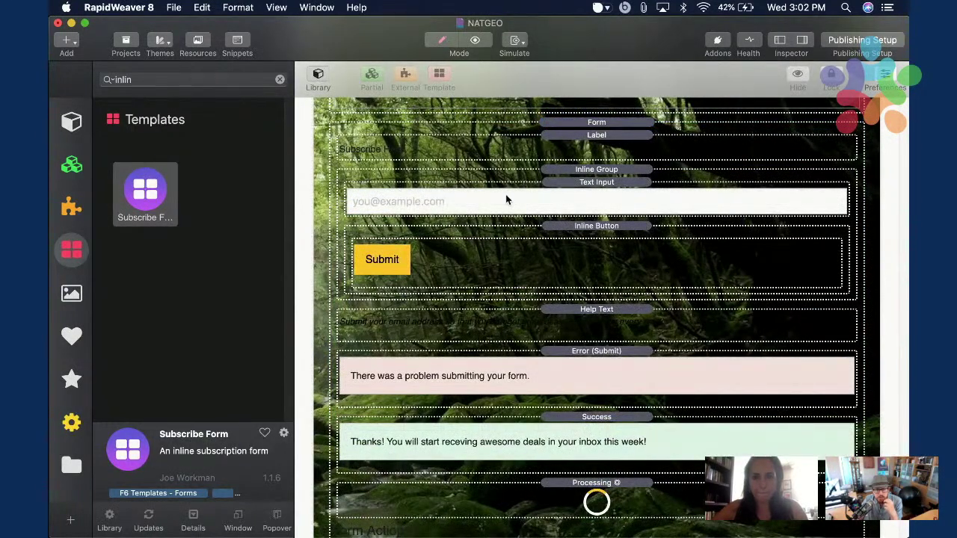
key(super+shift+l)
scroll(520, 213, up, 1)
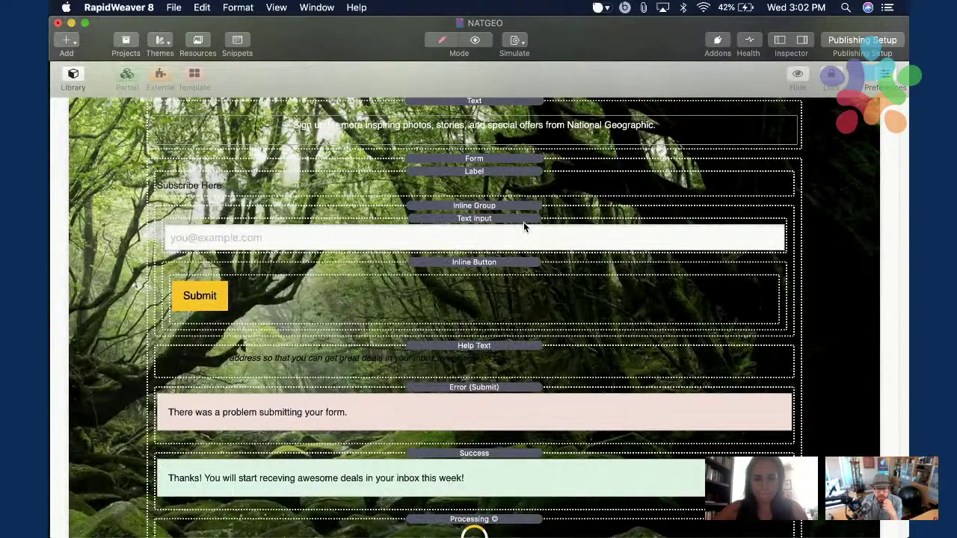
scroll(523, 226, up, 1)
scroll(524, 226, down, 3)
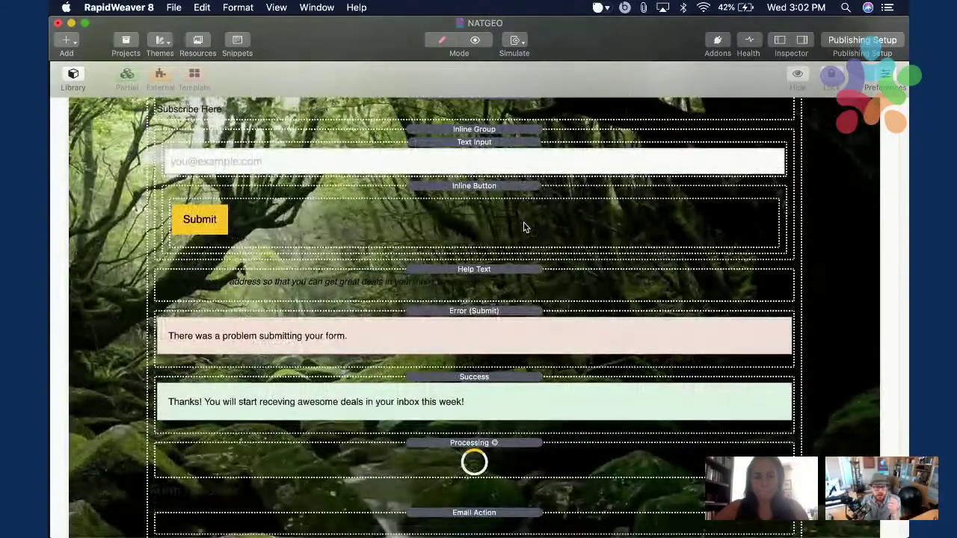
scroll(523, 227, up, 3)
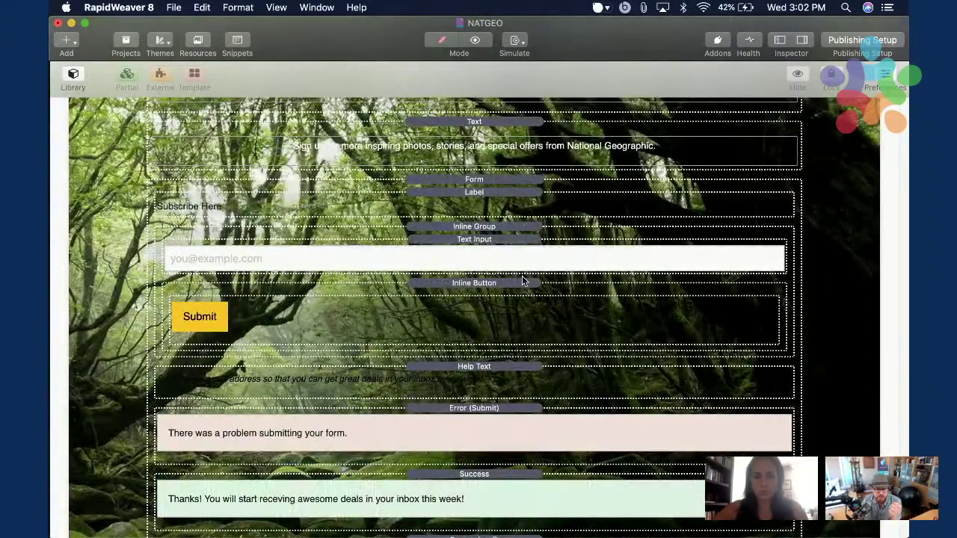
Select the form's Submit button and copy the code <i class="fas fa-flag"></i> from the FONT AWESOME snippet.
click(523, 315)
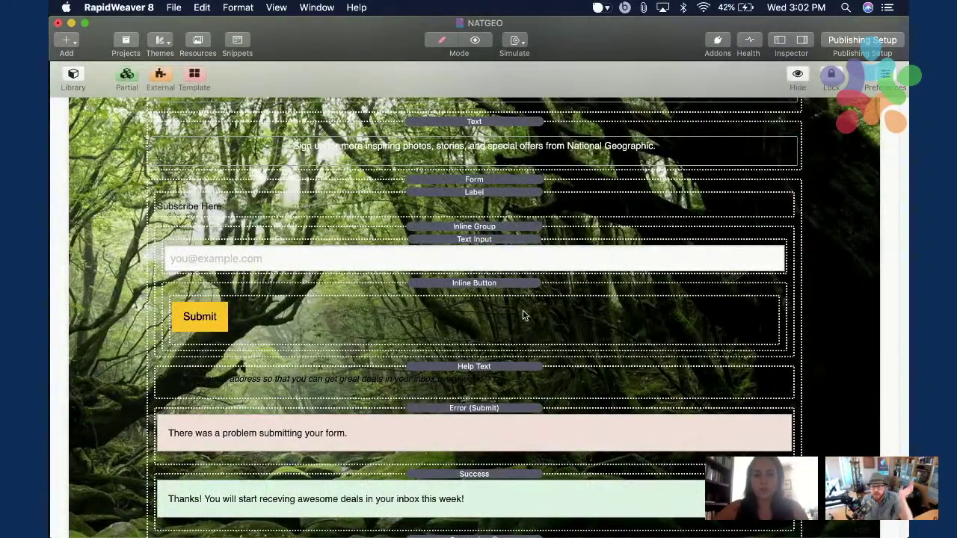
click(237, 39)
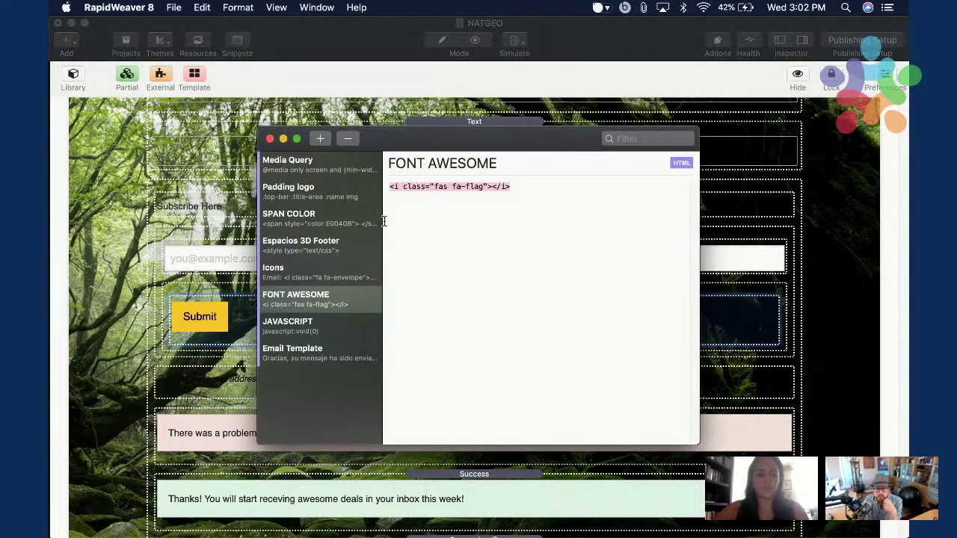
click(475, 190)
double_click(475, 187)
triple_click(505, 186)
key(cmd+c)
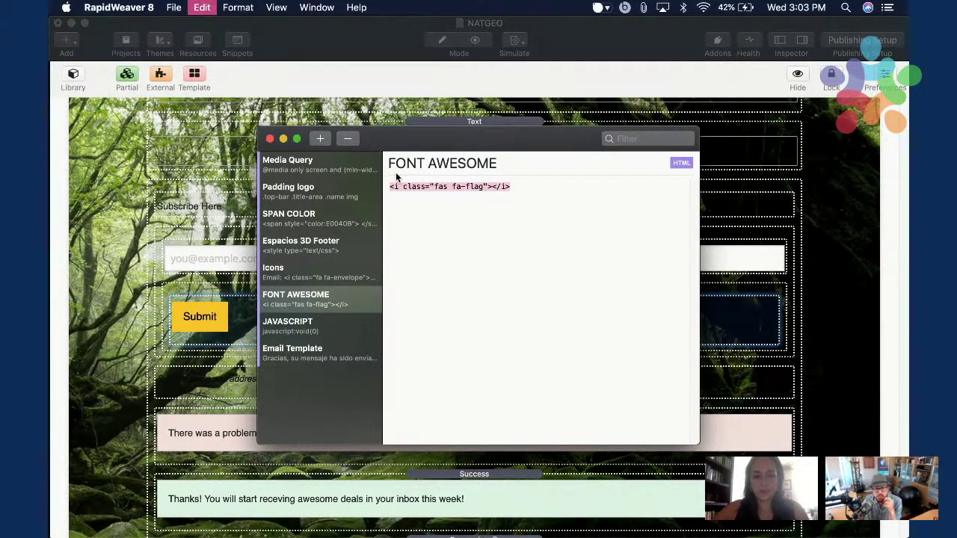
click(705, 133)
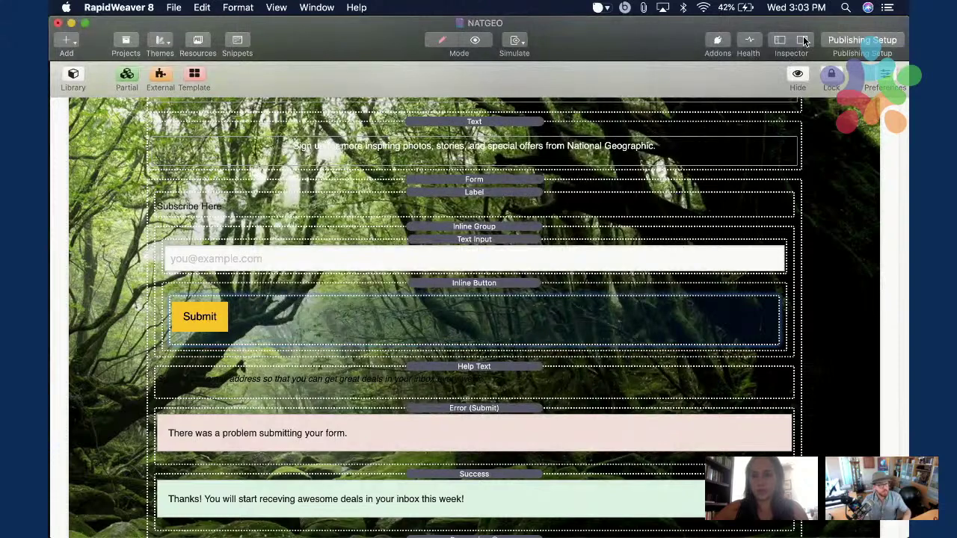
Replace the Submit button's label with the icon code <i class="fas fa-arrow-right"></i>.
key(cmd+alt+i)
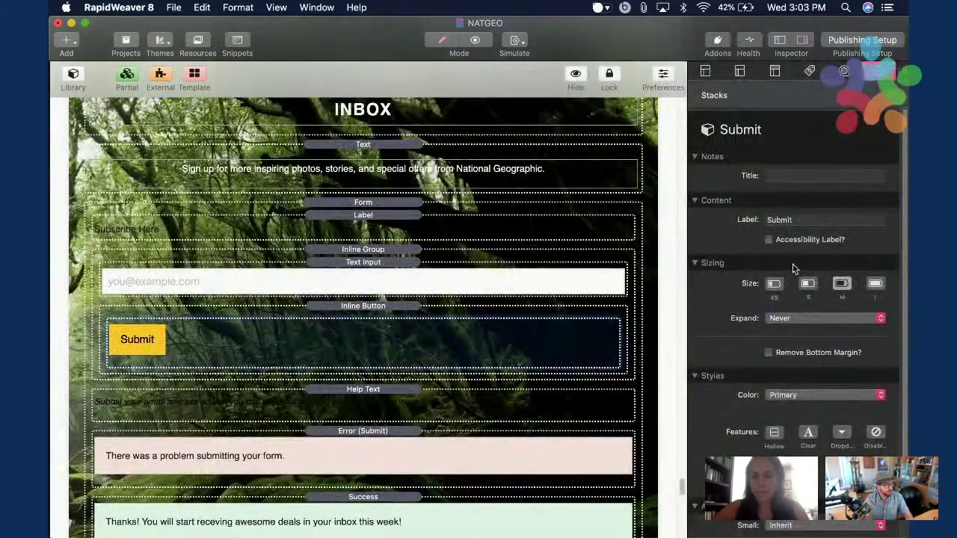
double_click(806, 217)
key(cmd+v)
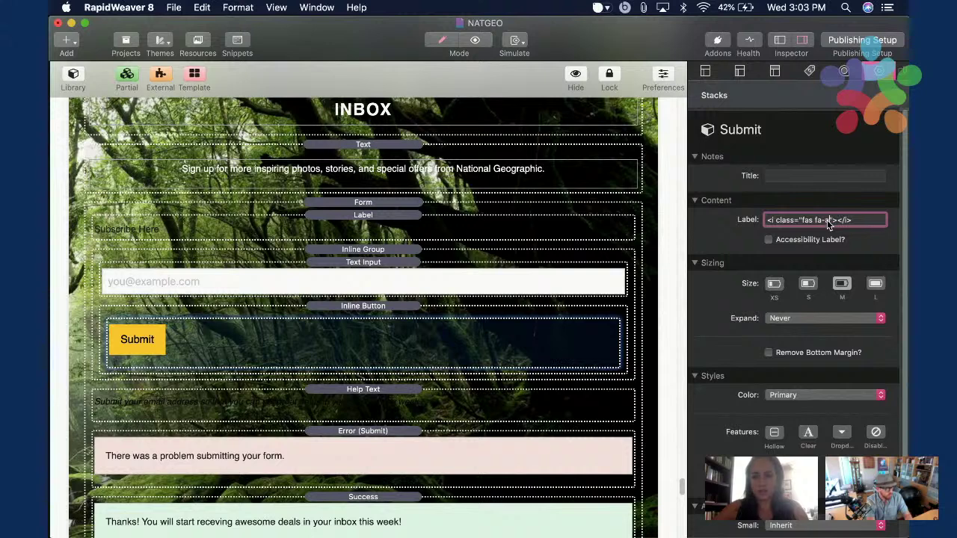
text(rrow-r)
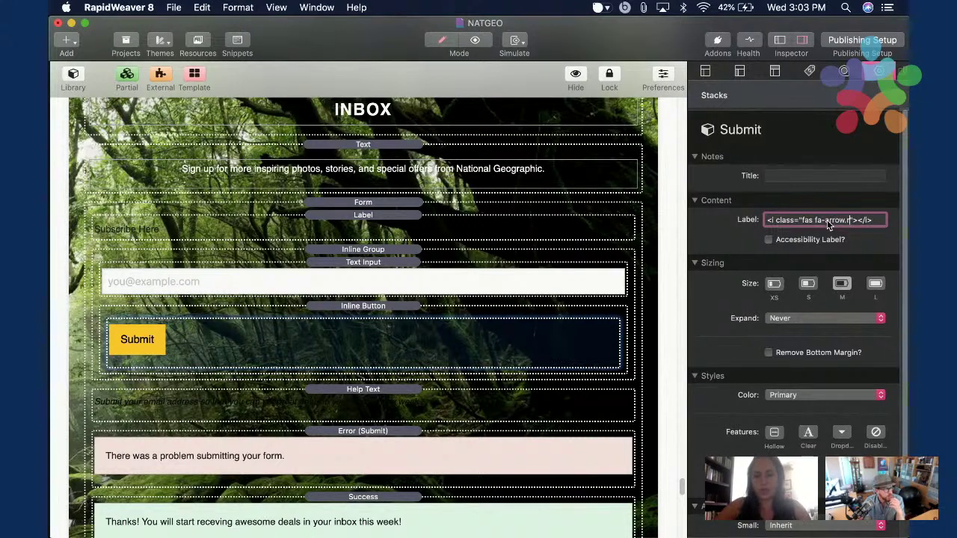
text(ight)
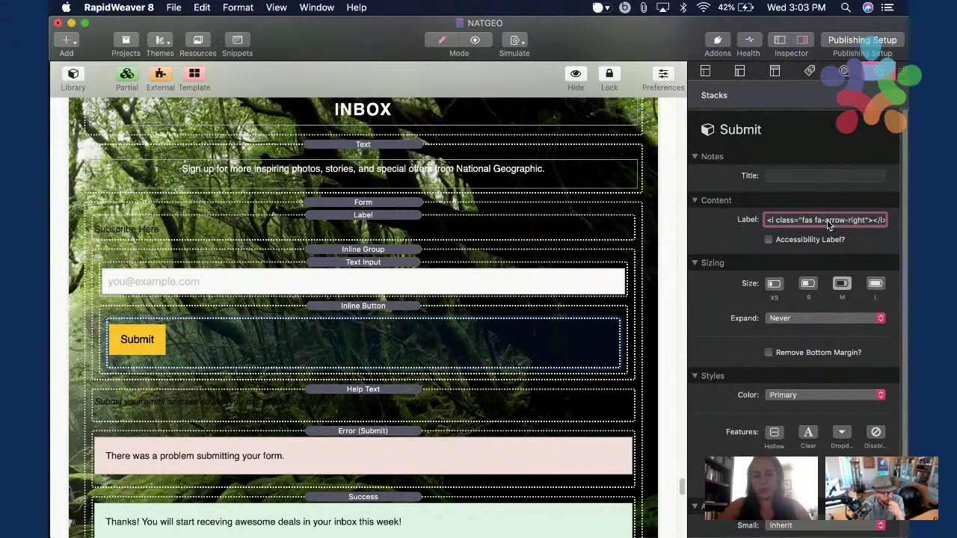
key(Return)
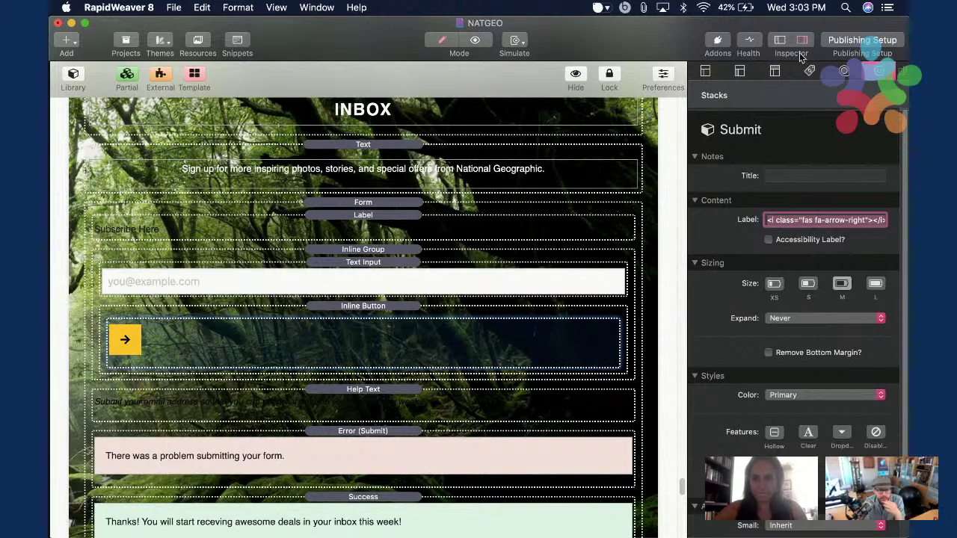
key(super+alt+i)
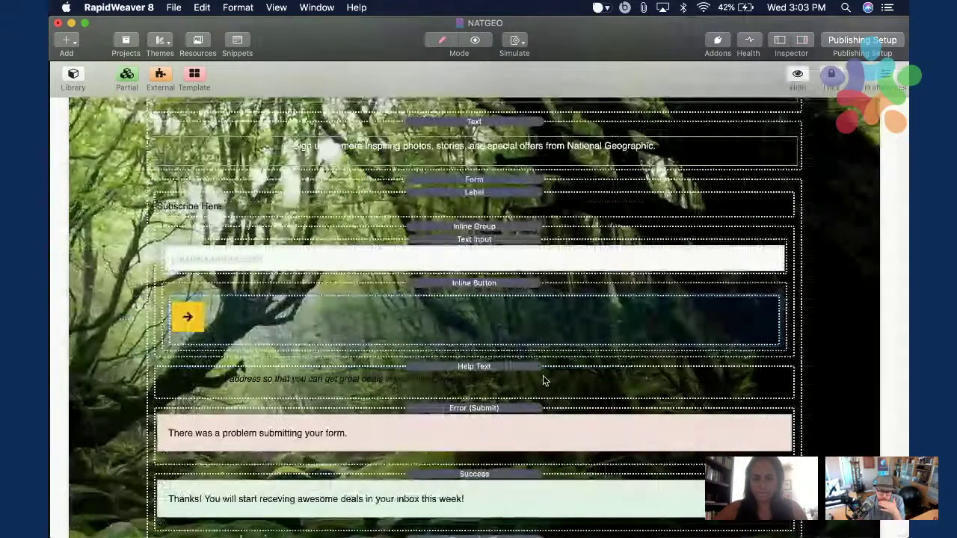
Delete the old 2 Columns stack with the email input below the new subscribe form, and preview the page.
scroll(543, 378, down, 10)
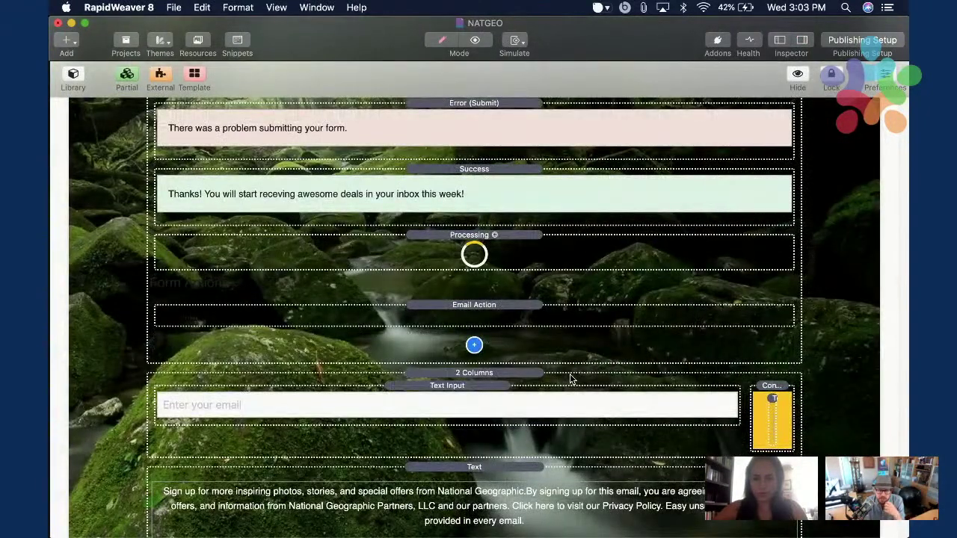
click(571, 379)
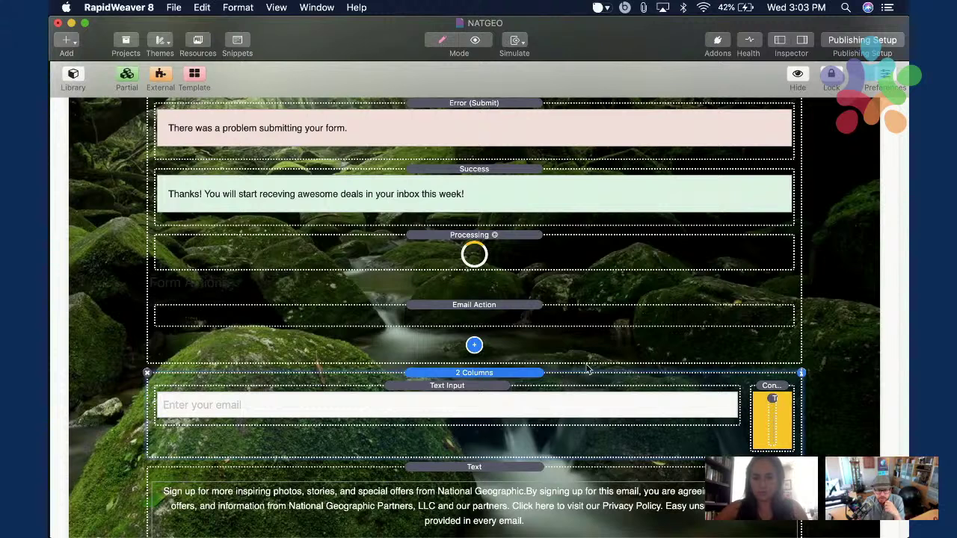
key(super+r)
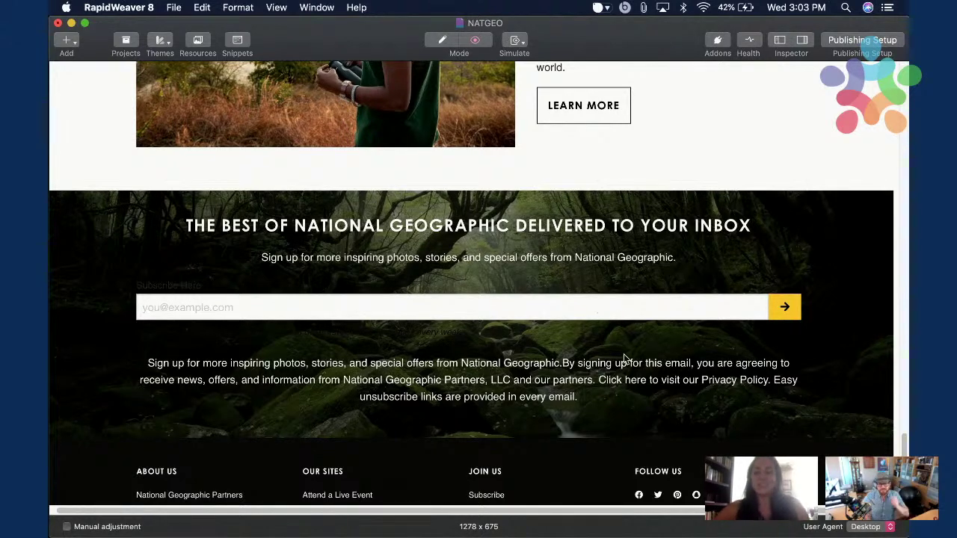
Compare the previewed newsletter sign-up section with the original one on nationalgeographic.com in Chrome, and return to the RapidWeaver preview.
key(super+Tab)
scroll(641, 314, down, 5)
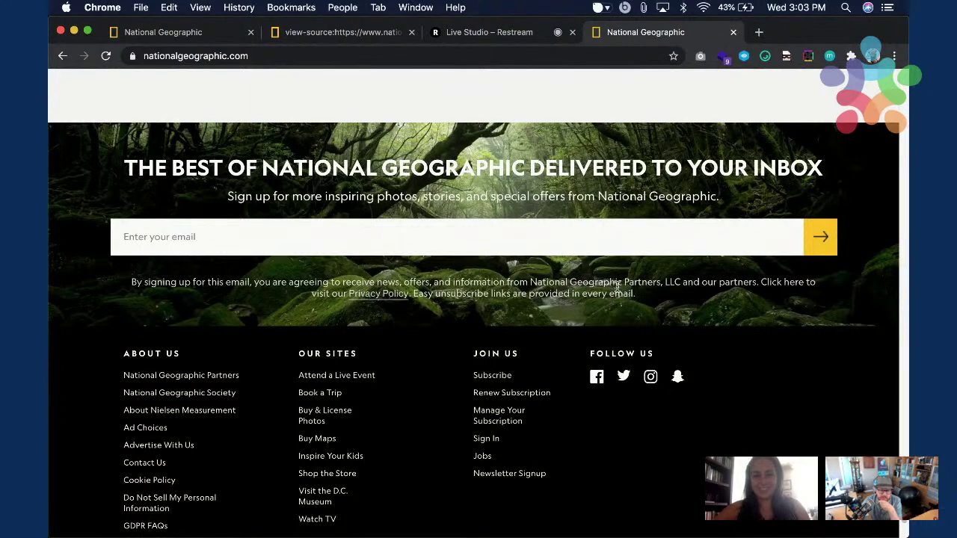
key(super+Tab)
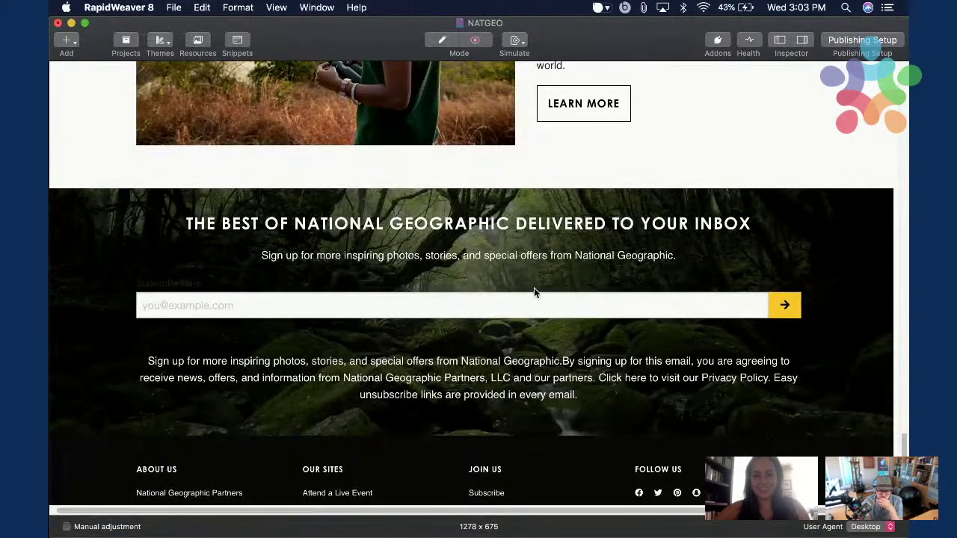
scroll(461, 266, up, 3)
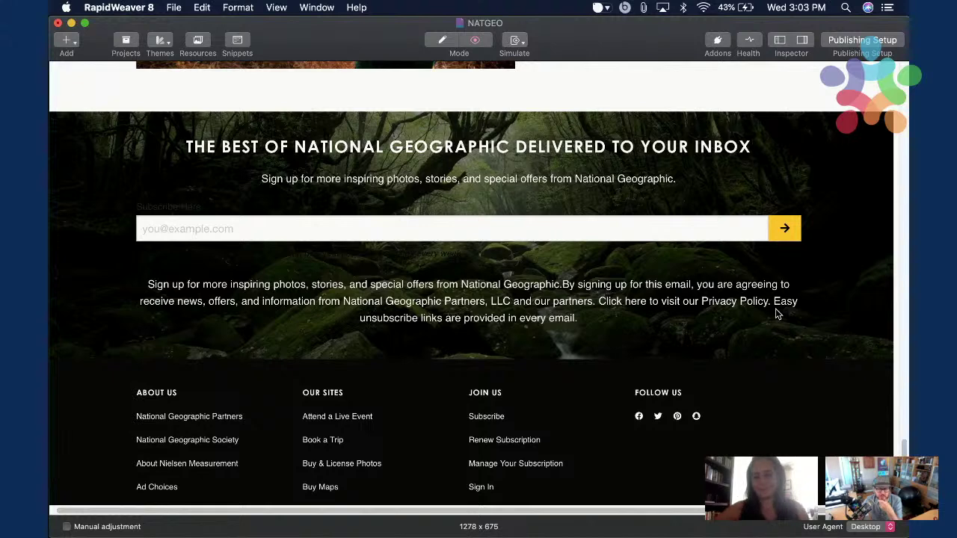
Examine the previewed footer's link columns, social icons and copyright row, along with the sign-up section above it.
scroll(777, 314, down, 2)
scroll(783, 284, down, 5)
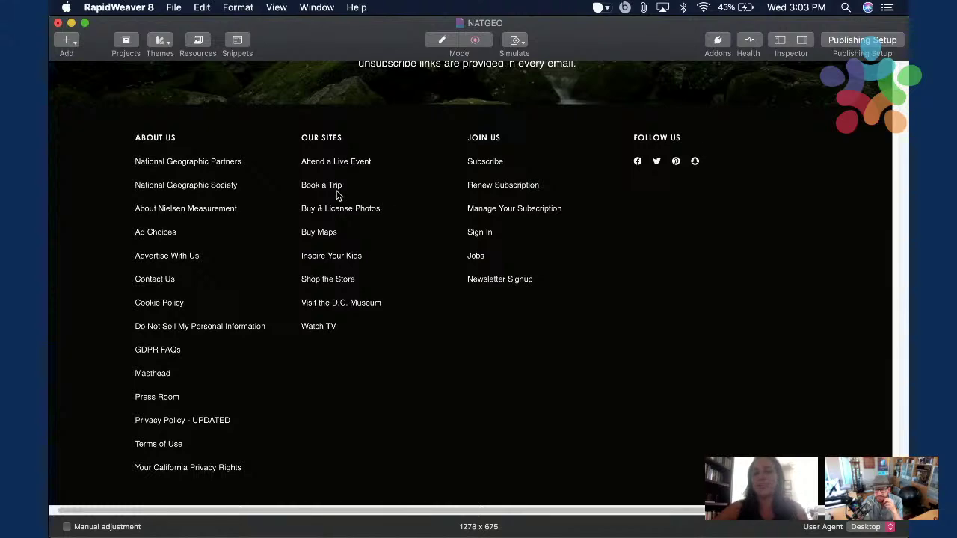
scroll(478, 324, down, 3)
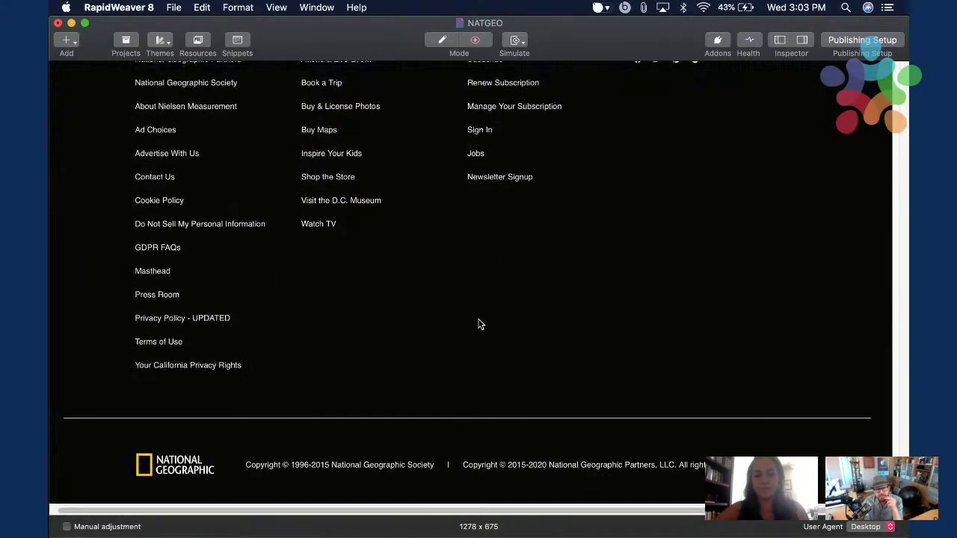
scroll(514, 327, up, 2)
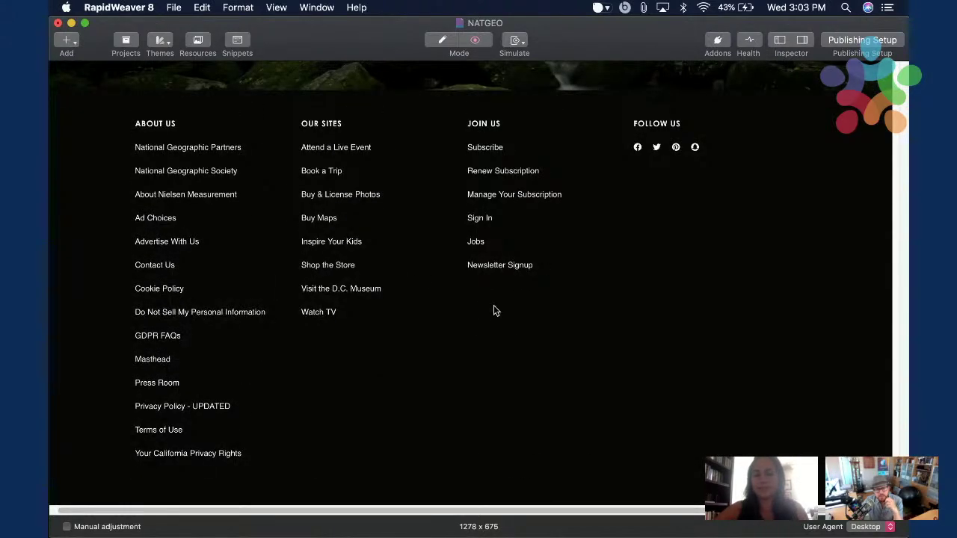
scroll(494, 310, up, 2)
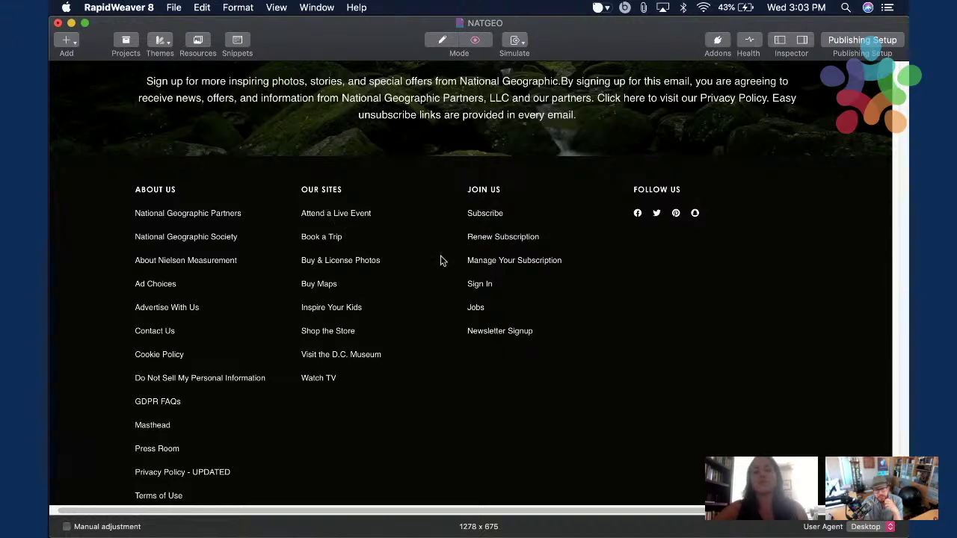
scroll(710, 336, down, 4)
scroll(710, 336, up, 10)
scroll(710, 335, up, 1)
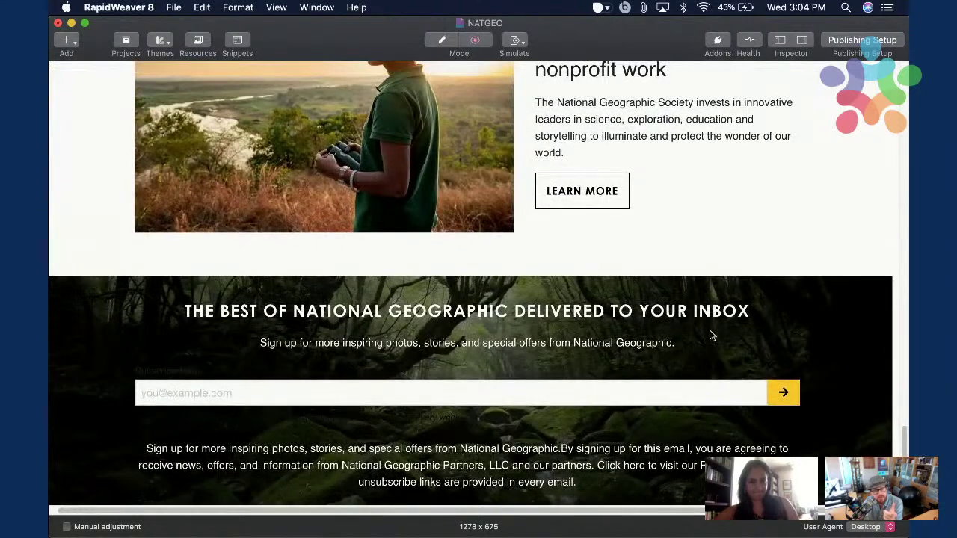
scroll(711, 336, down, 15)
scroll(711, 335, up, 3)
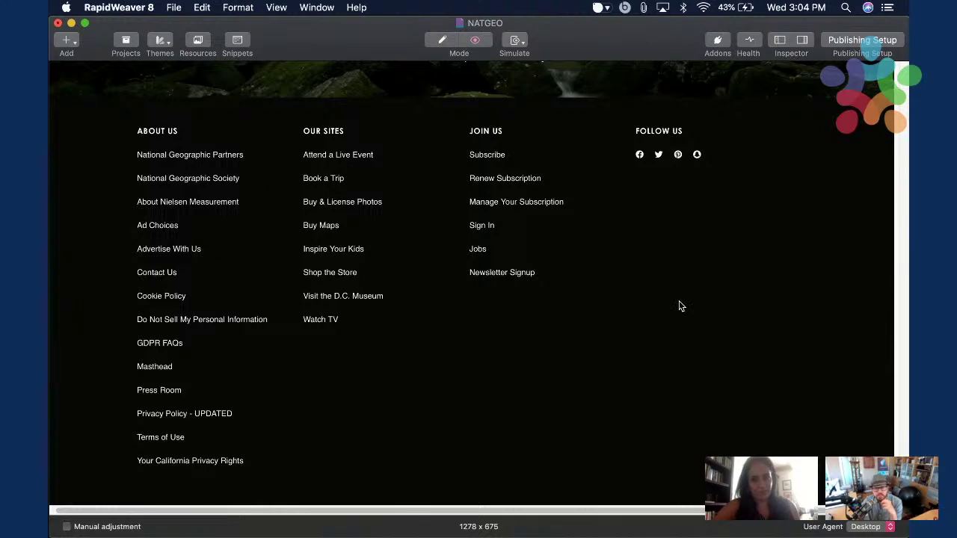
scroll(744, 311, down, 3)
scroll(744, 312, up, 3)
scroll(744, 312, down, 3)
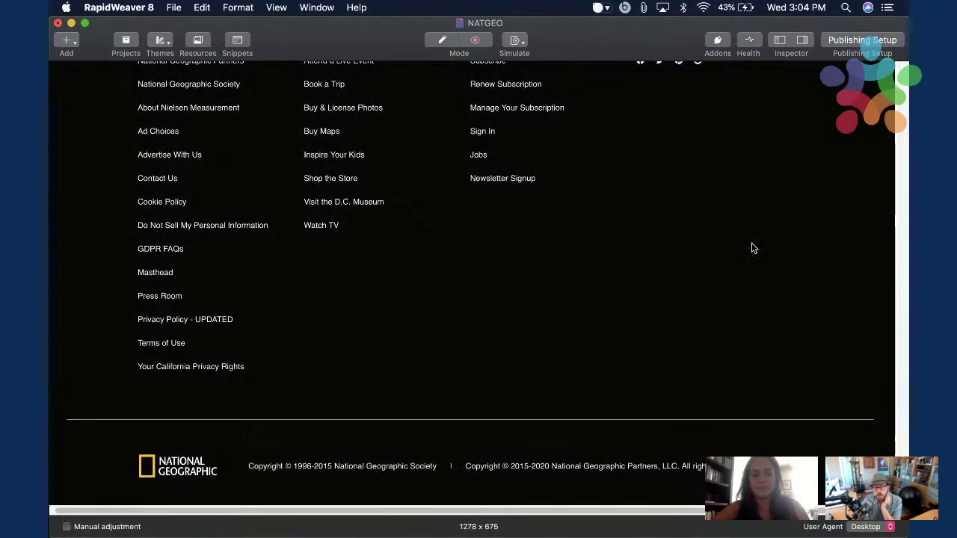
scroll(751, 246, up, 3)
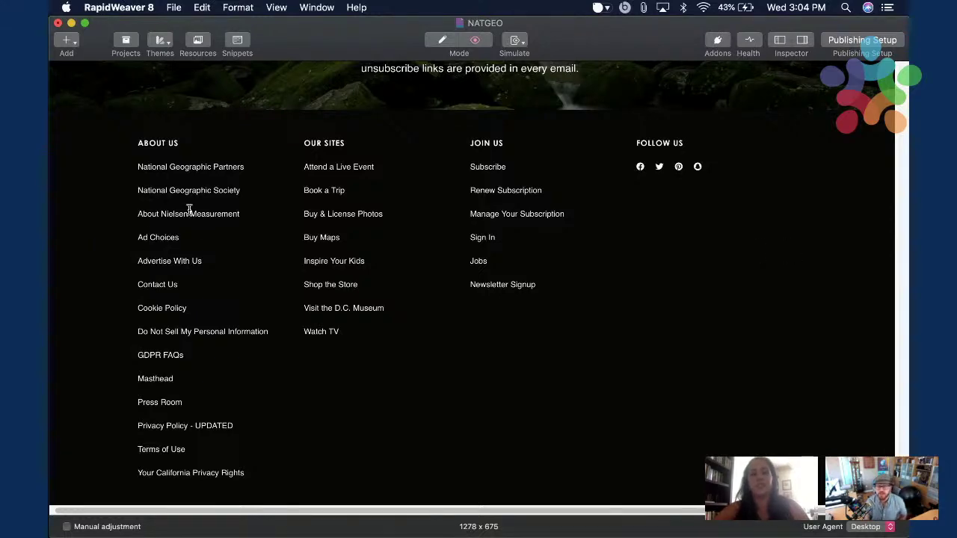
scroll(720, 240, up, 3)
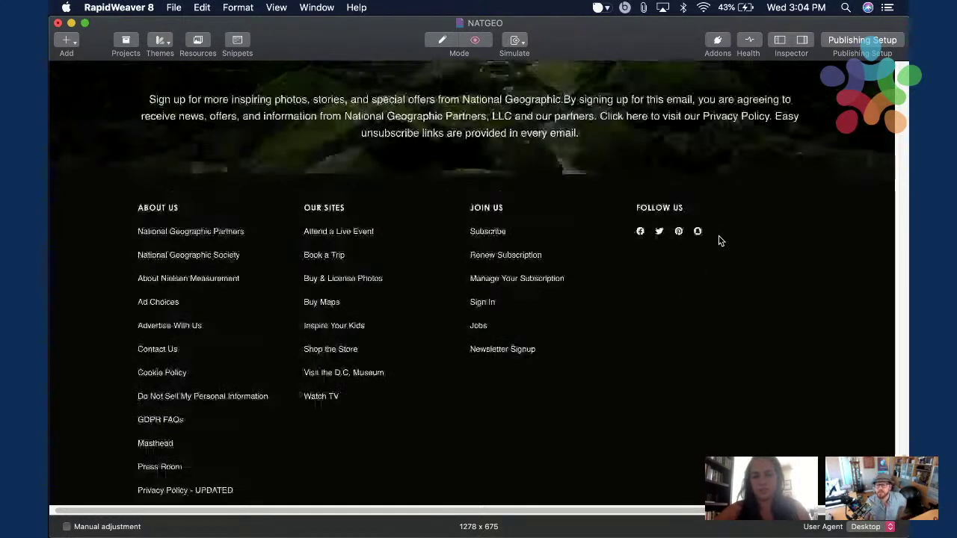
Look back through the previewed page from the footer up to the Latest Stories header.
scroll(719, 241, up, 5)
scroll(720, 240, up, 10)
scroll(720, 241, up, 10)
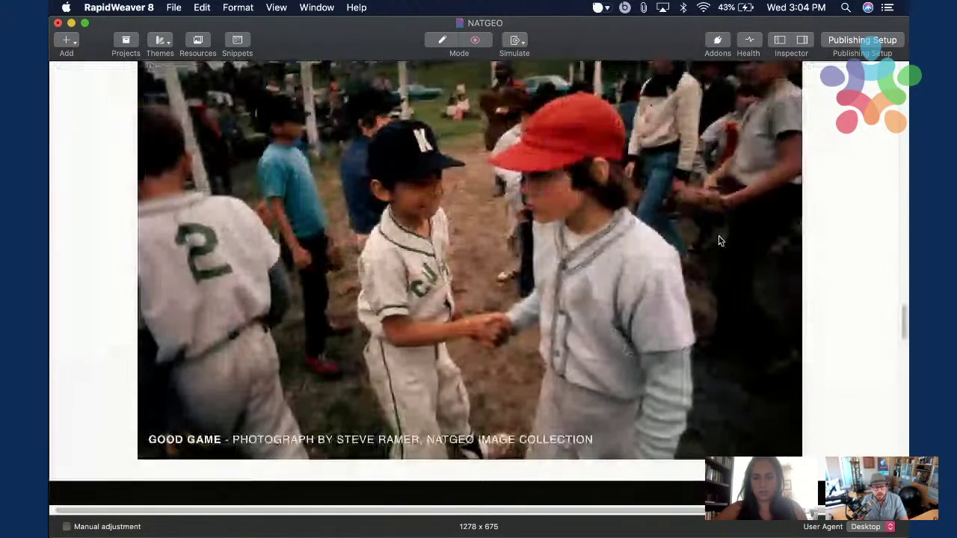
scroll(720, 241, up, 15)
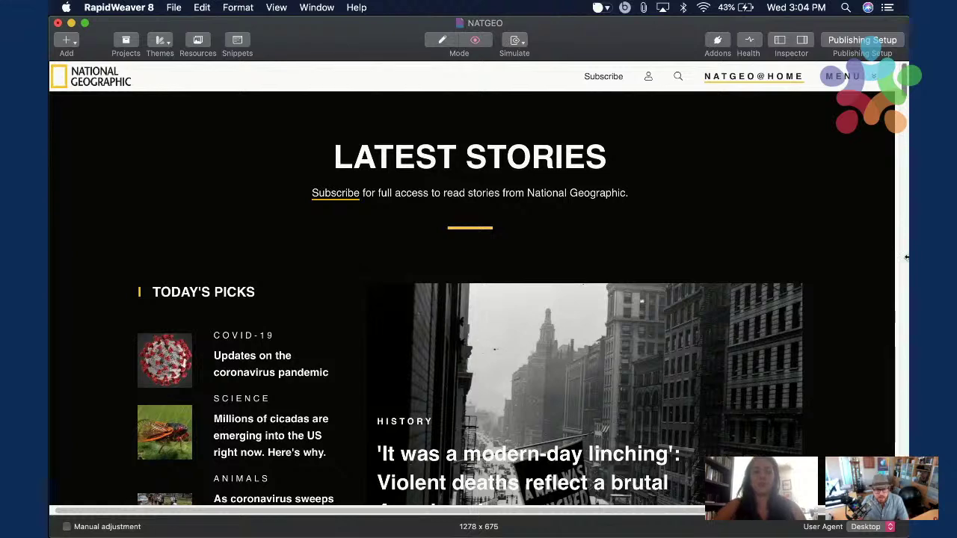
Switch to the Restream Live Studio page in Chrome to read the viewer chat, and return to the RapidWeaver preview.
key(super+Tab)
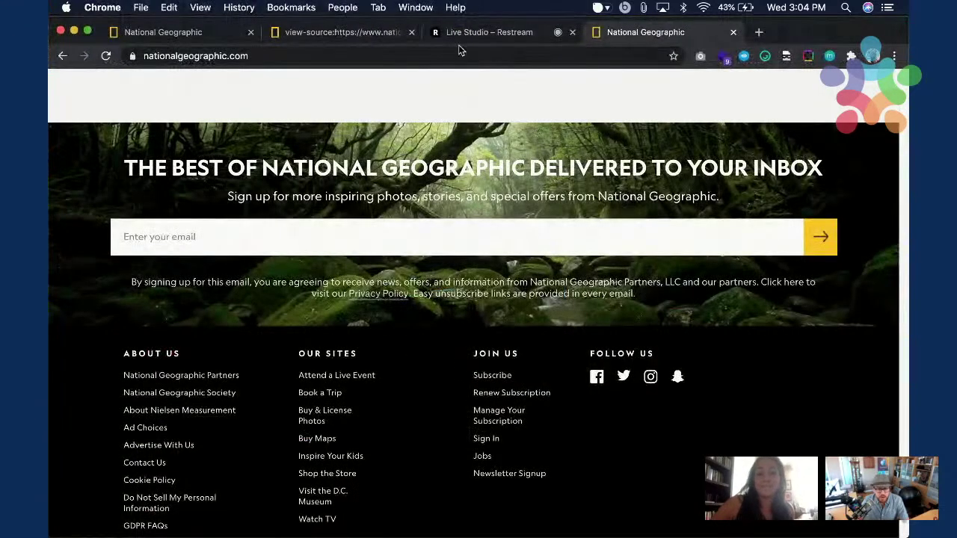
click(463, 33)
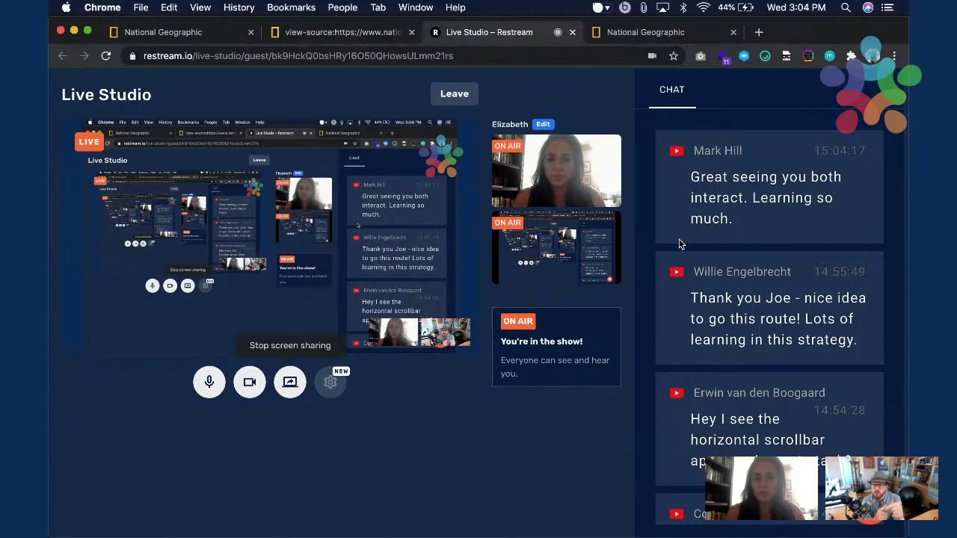
key(super+Tab)
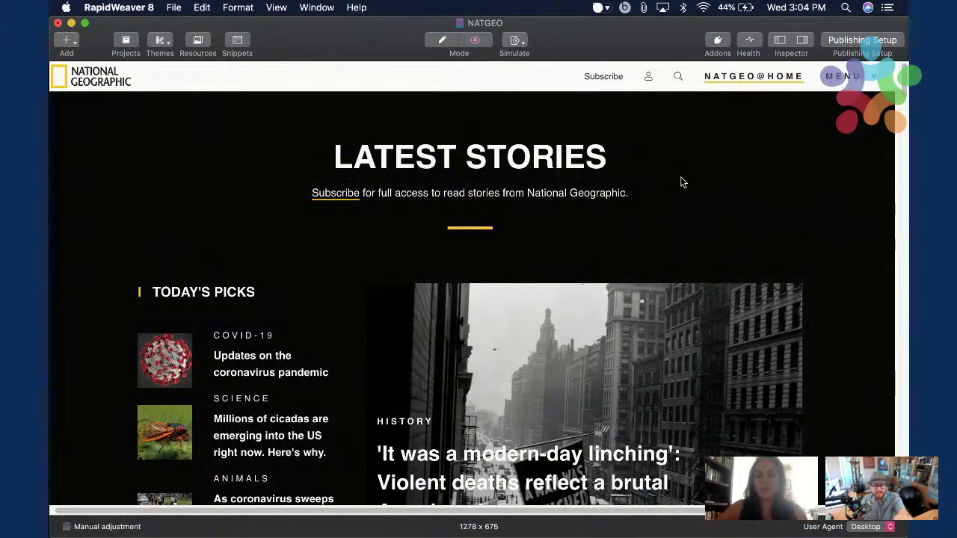
Examine the Today's Picks list and feature story cards in the preview, and switch back to the Restream chat in Chrome.
scroll(858, 238, down, 10)
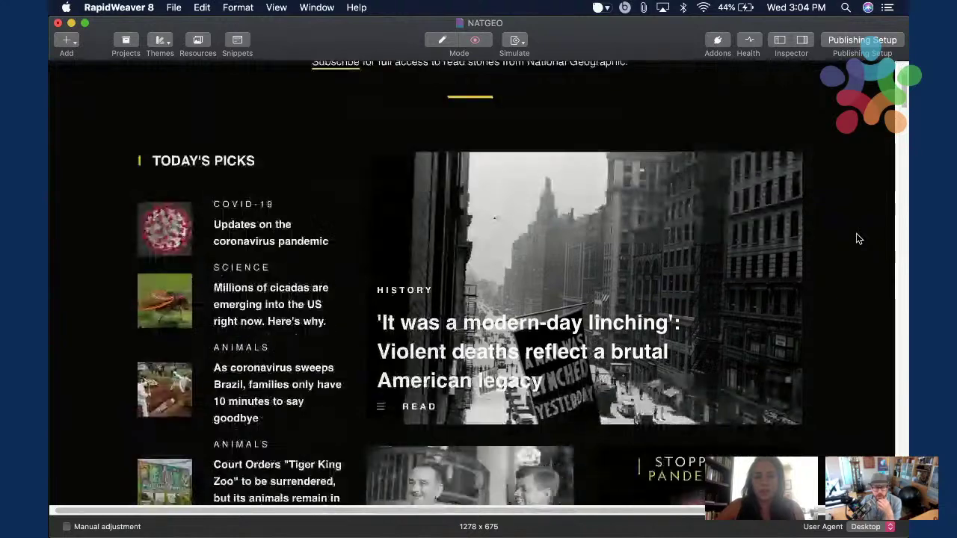
scroll(858, 239, down, 5)
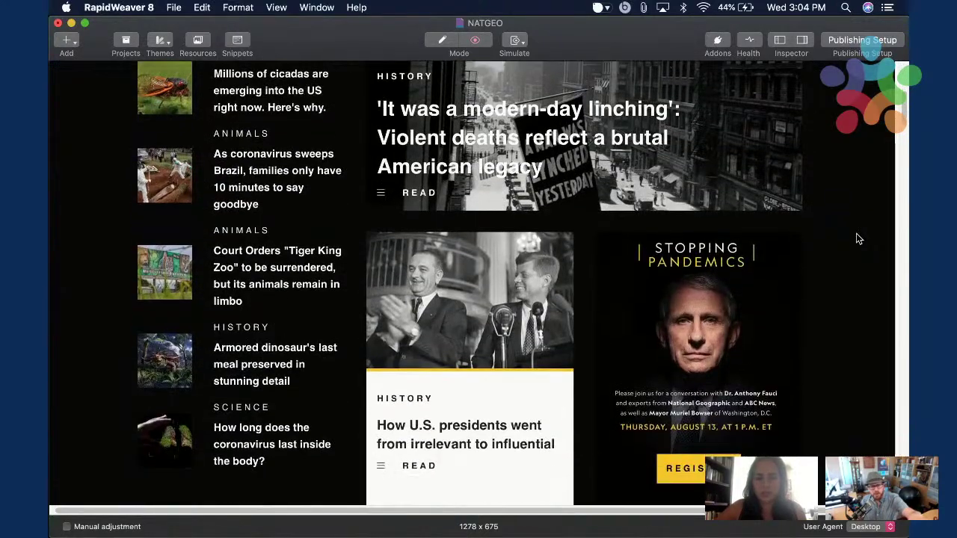
scroll(858, 239, up, 5)
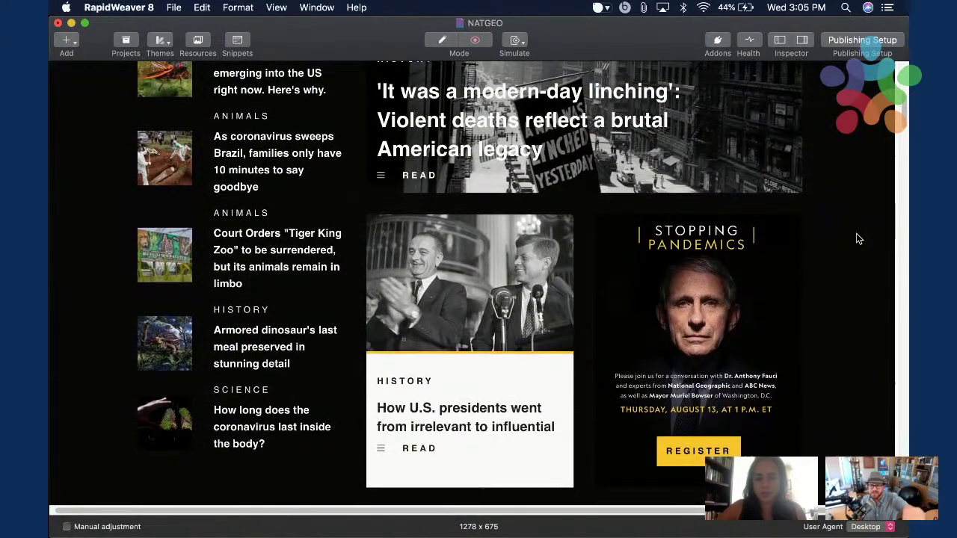
scroll(858, 238, up, 3)
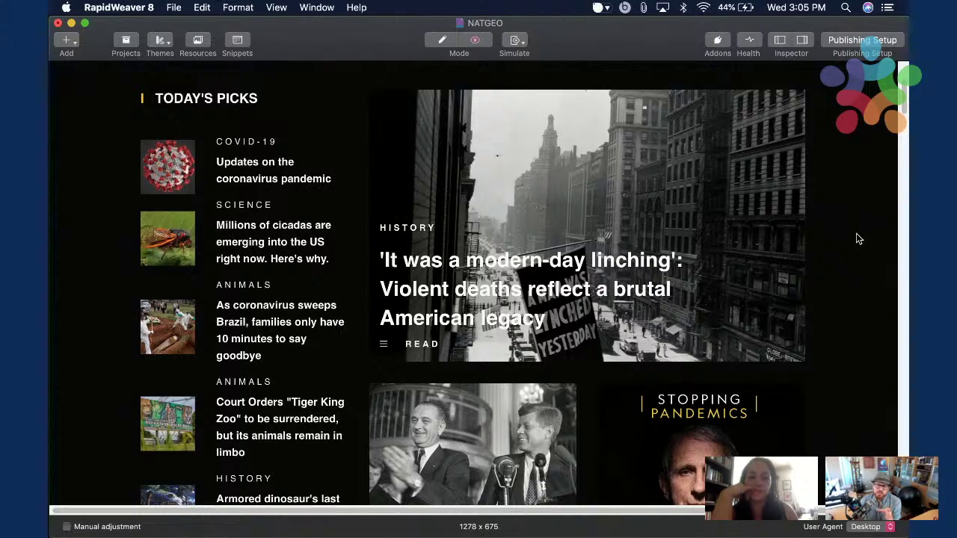
key(super+Tab)
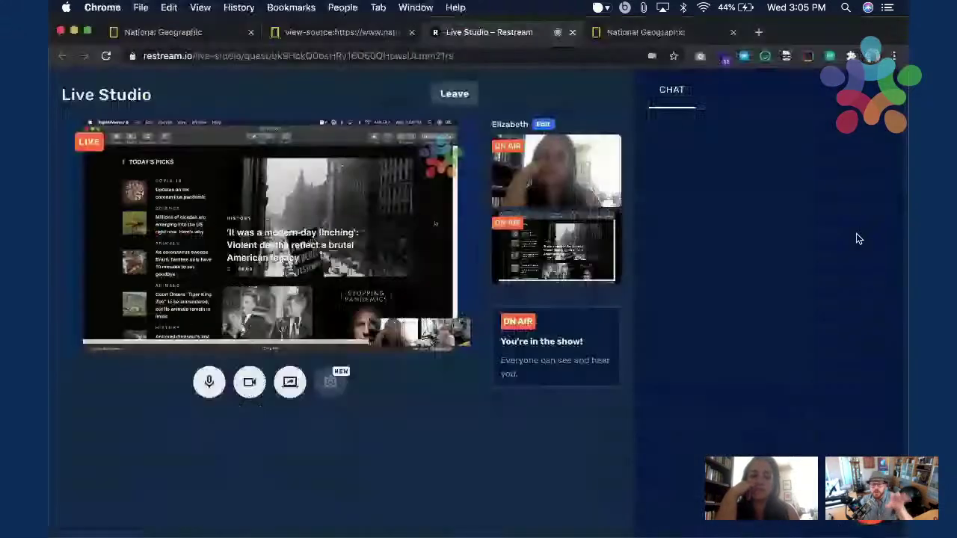